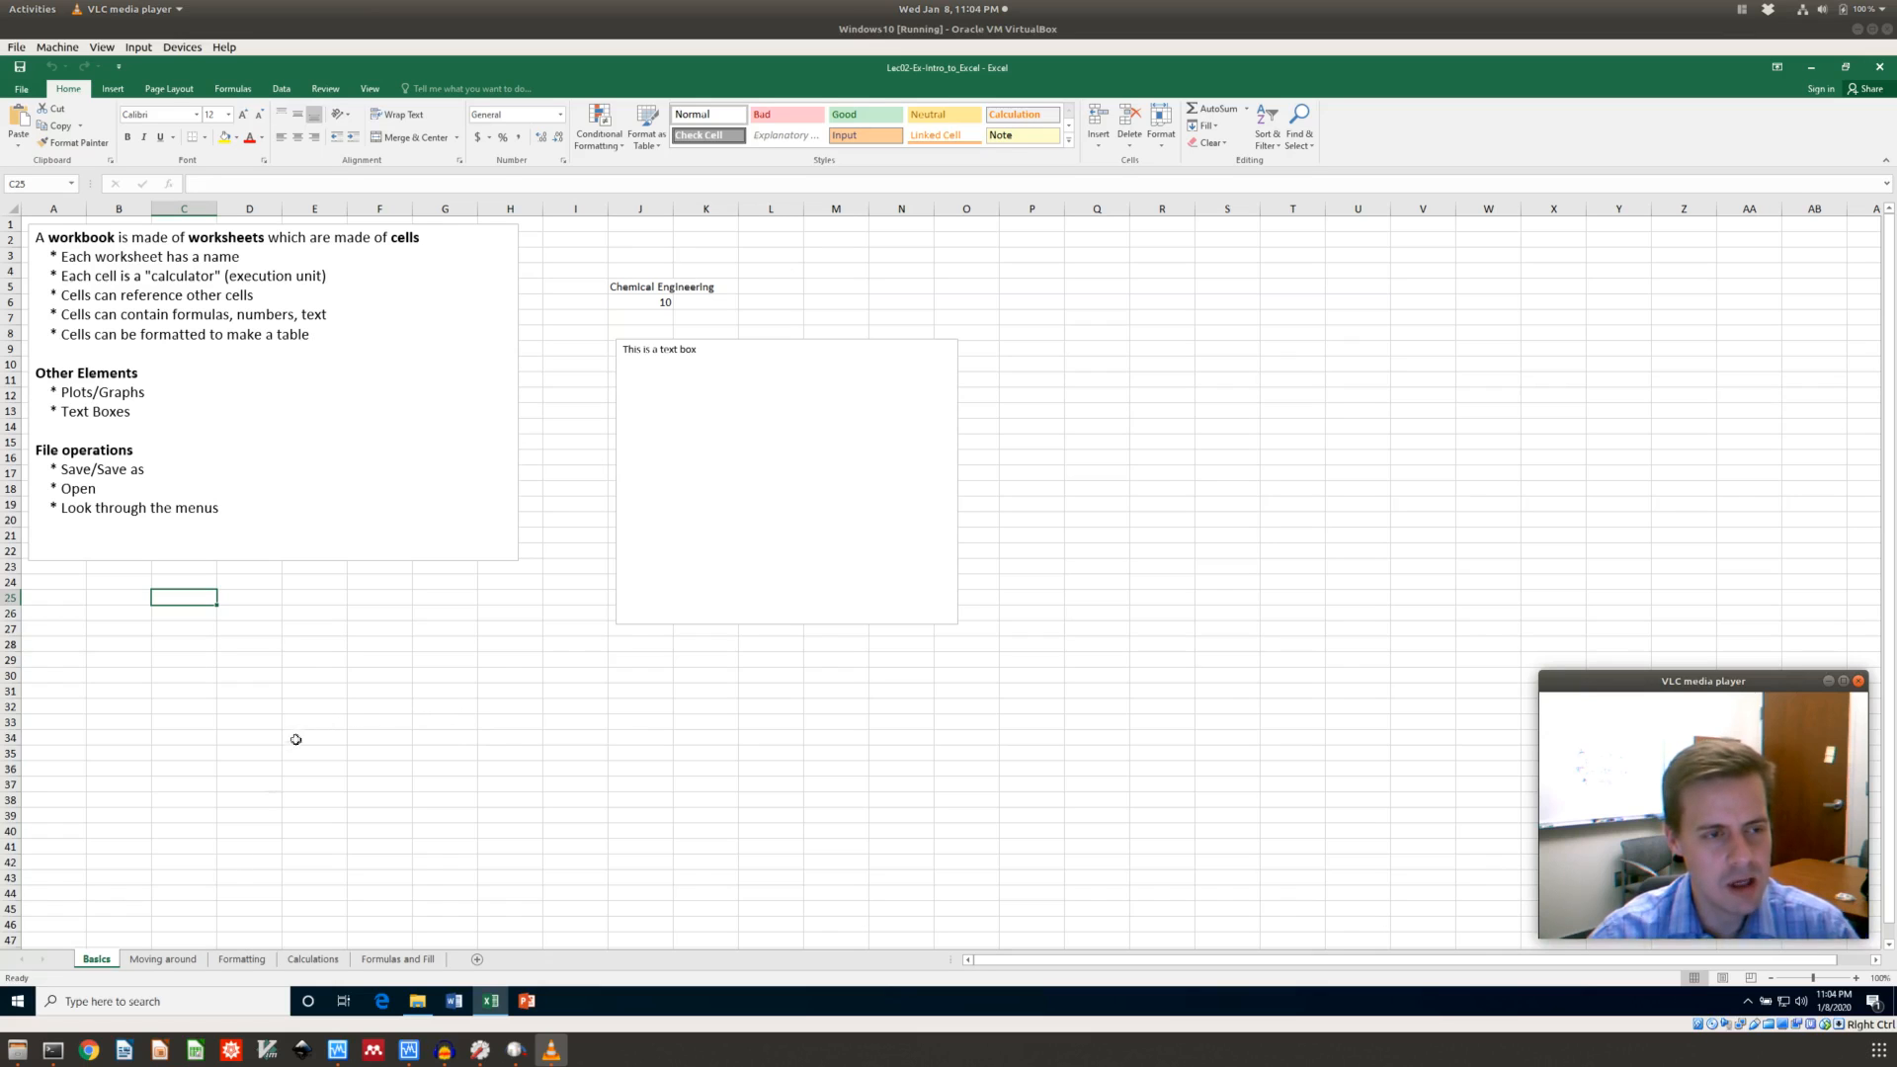
Look through the Moving around, Formatting, Calculations and Formulas and Fill worksheets and return to Basics
click(177, 962)
click(241, 959)
click(312, 959)
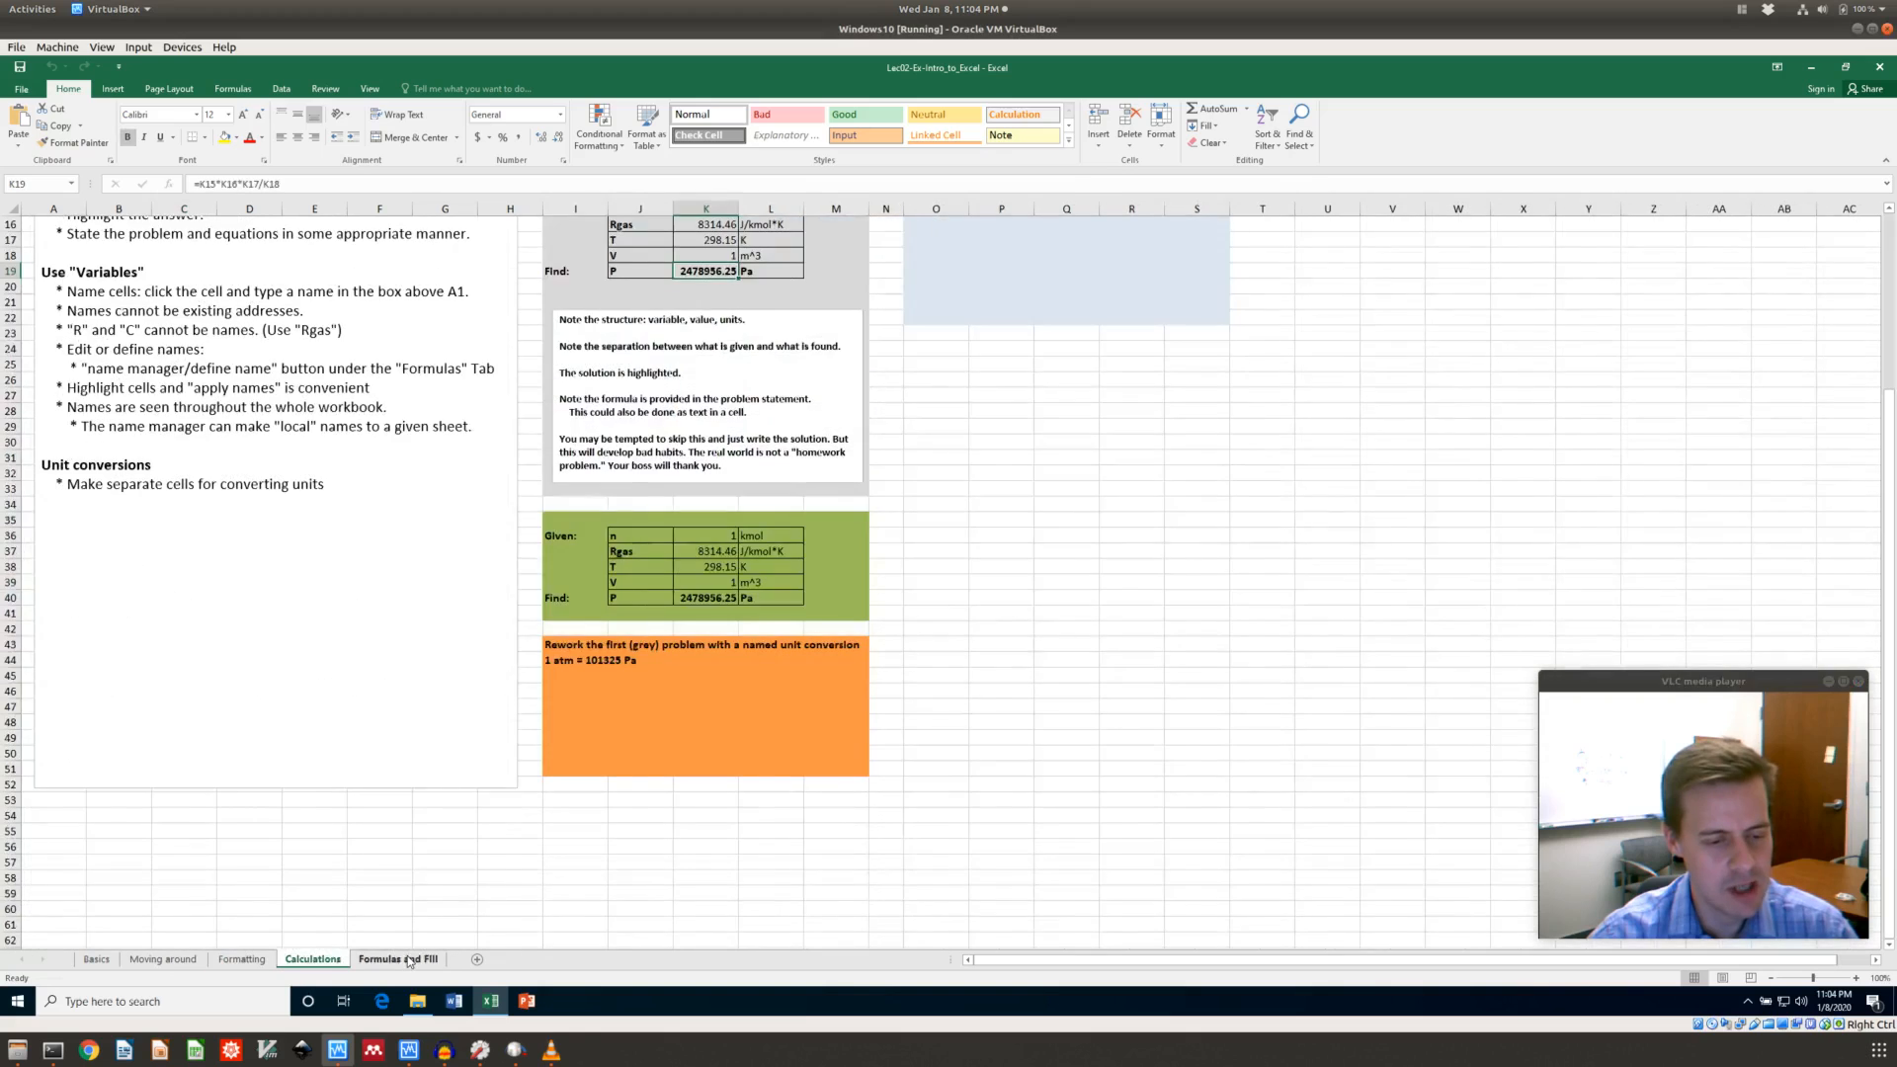
click(408, 961)
click(96, 959)
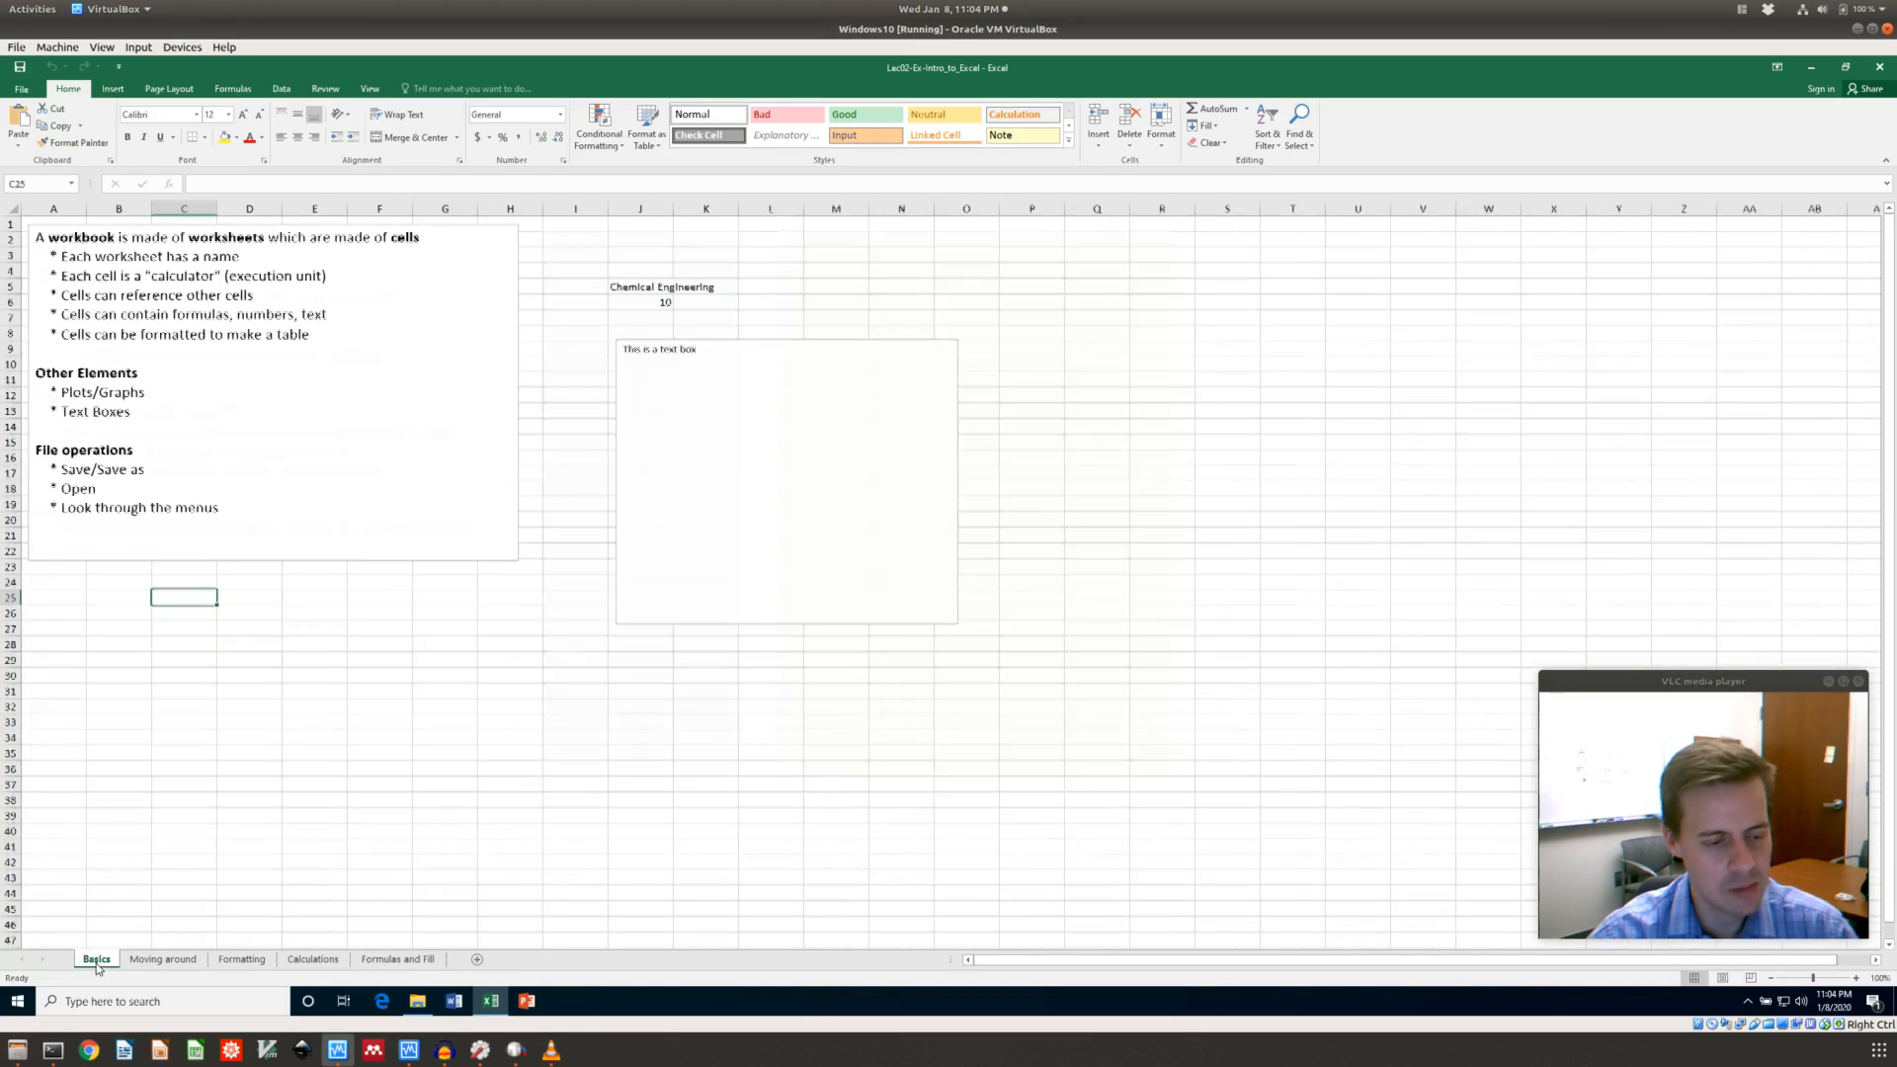
Add a new worksheet to the workbook, delete it again and return to the Basics sheet
click(478, 960)
right_click(150, 960)
click(177, 804)
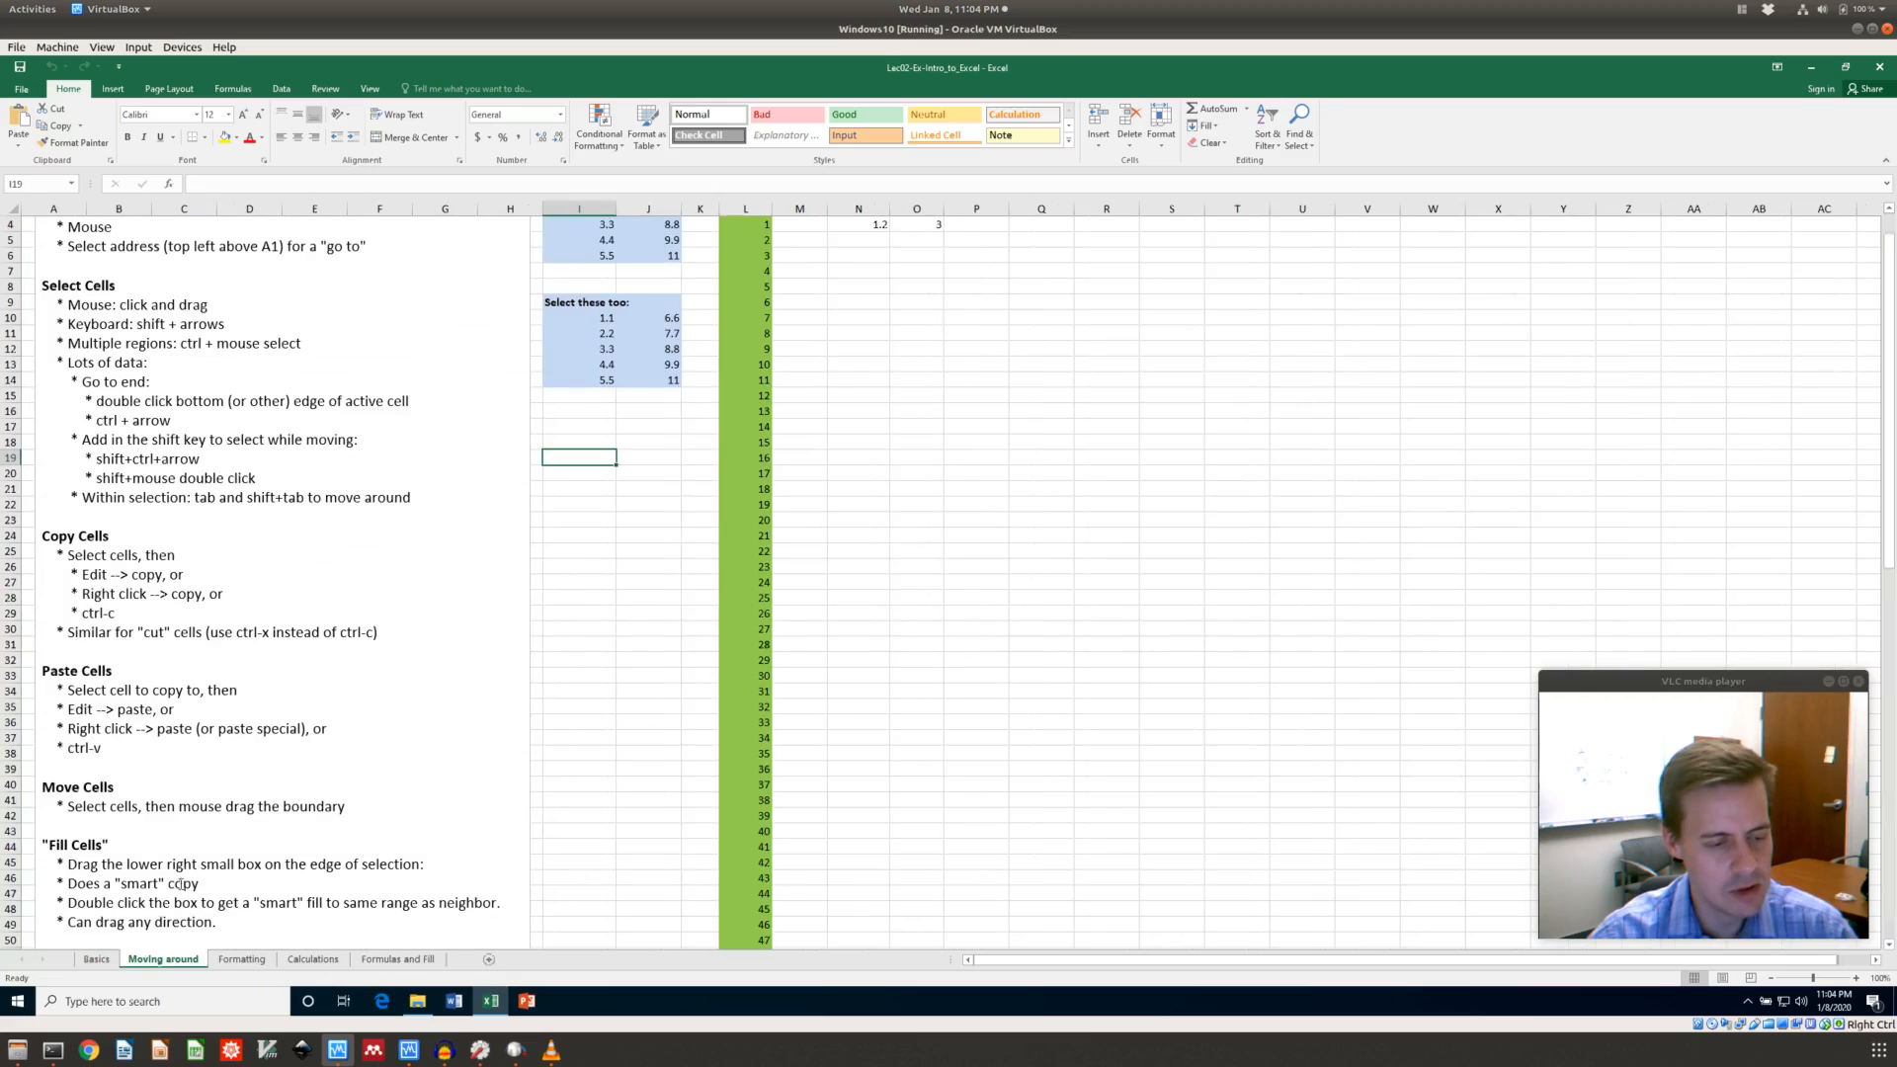
click(98, 961)
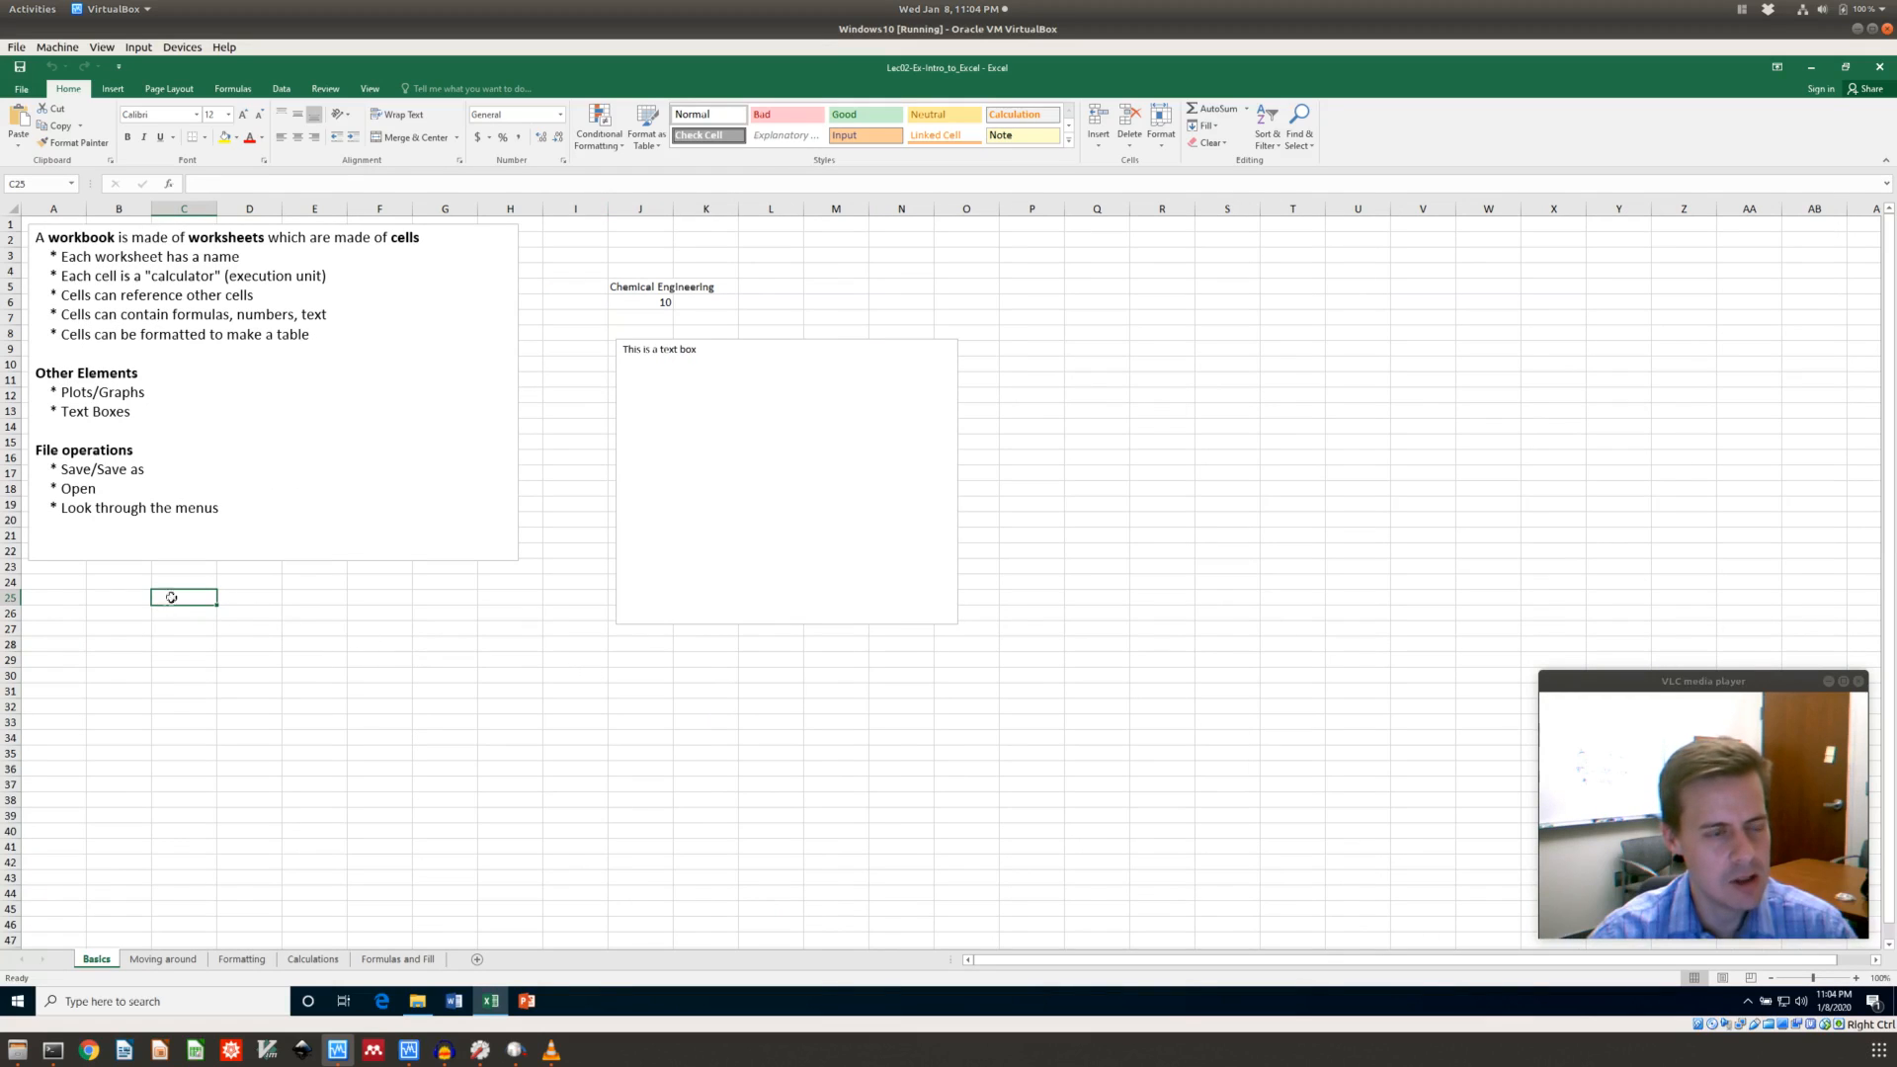
Enter the formula =5+5 in cell R3 and clear the cell again
click(1169, 257)
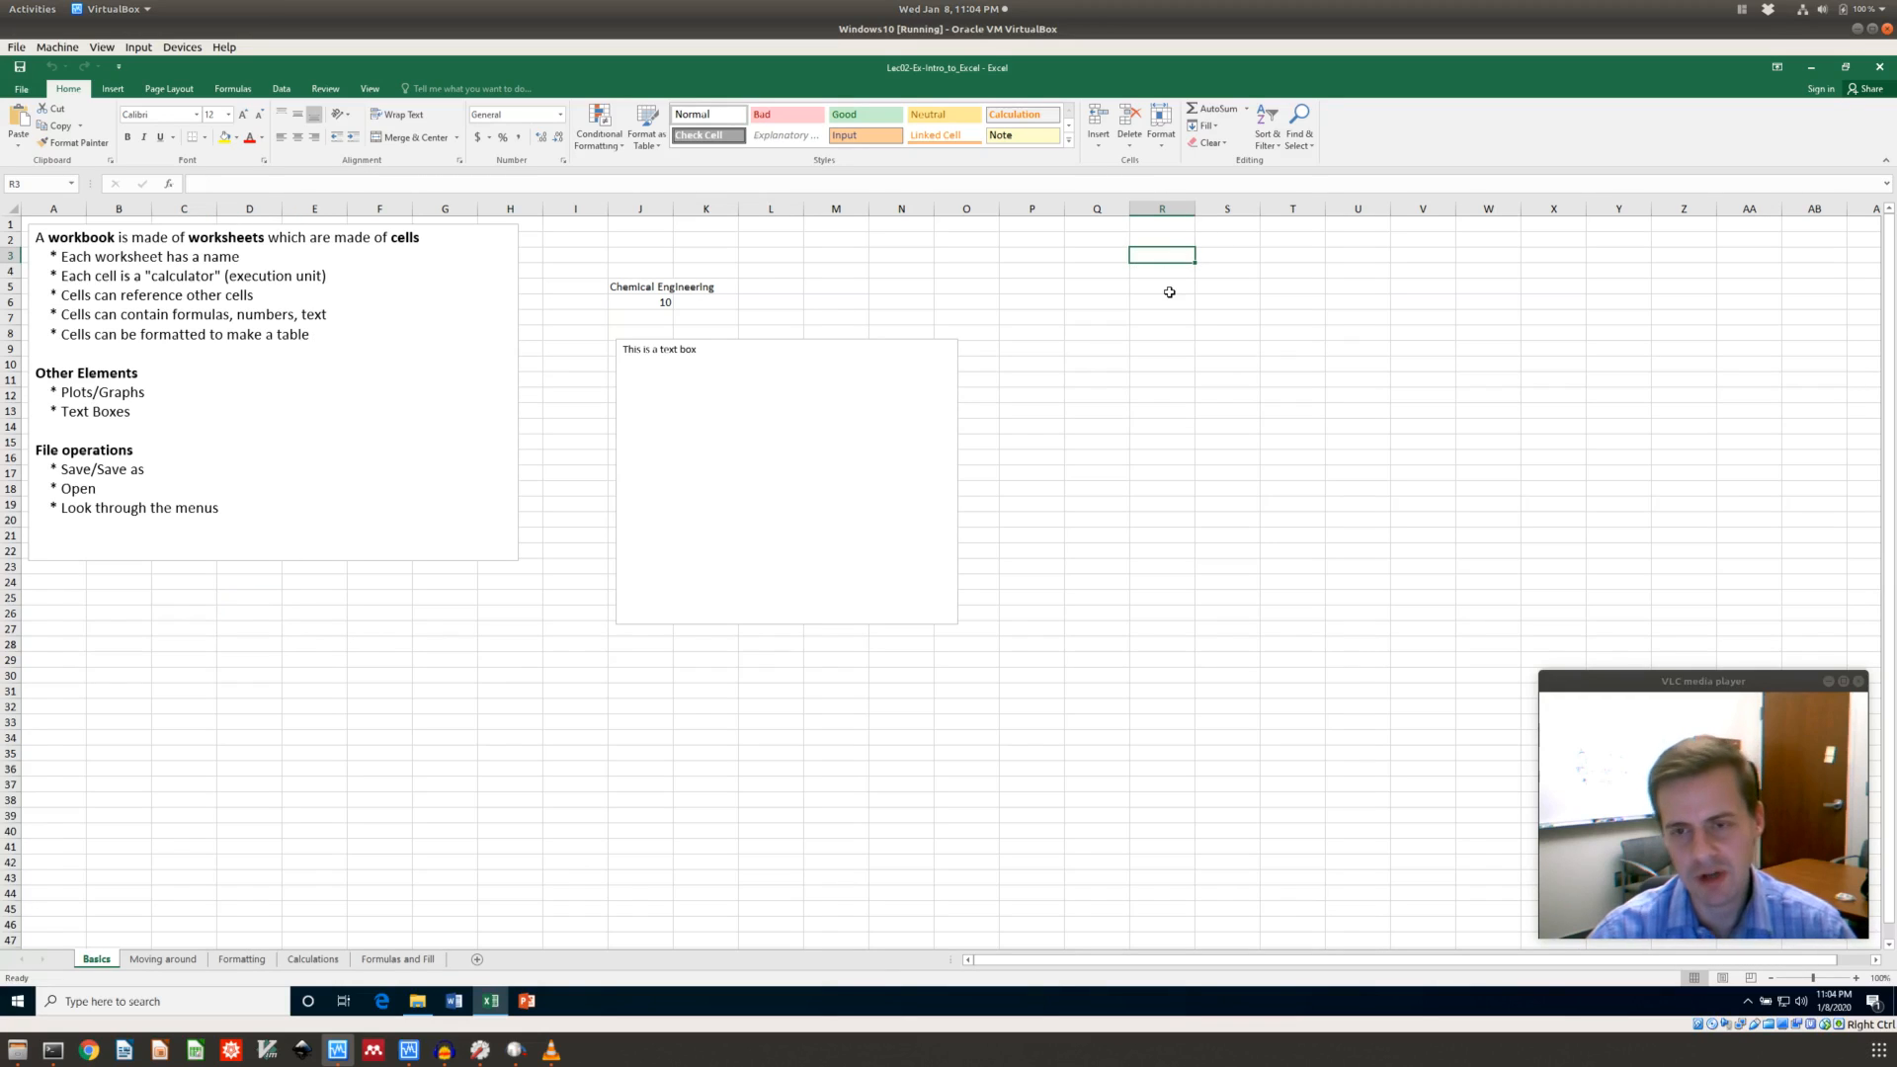
click(403, 183)
text(=+)
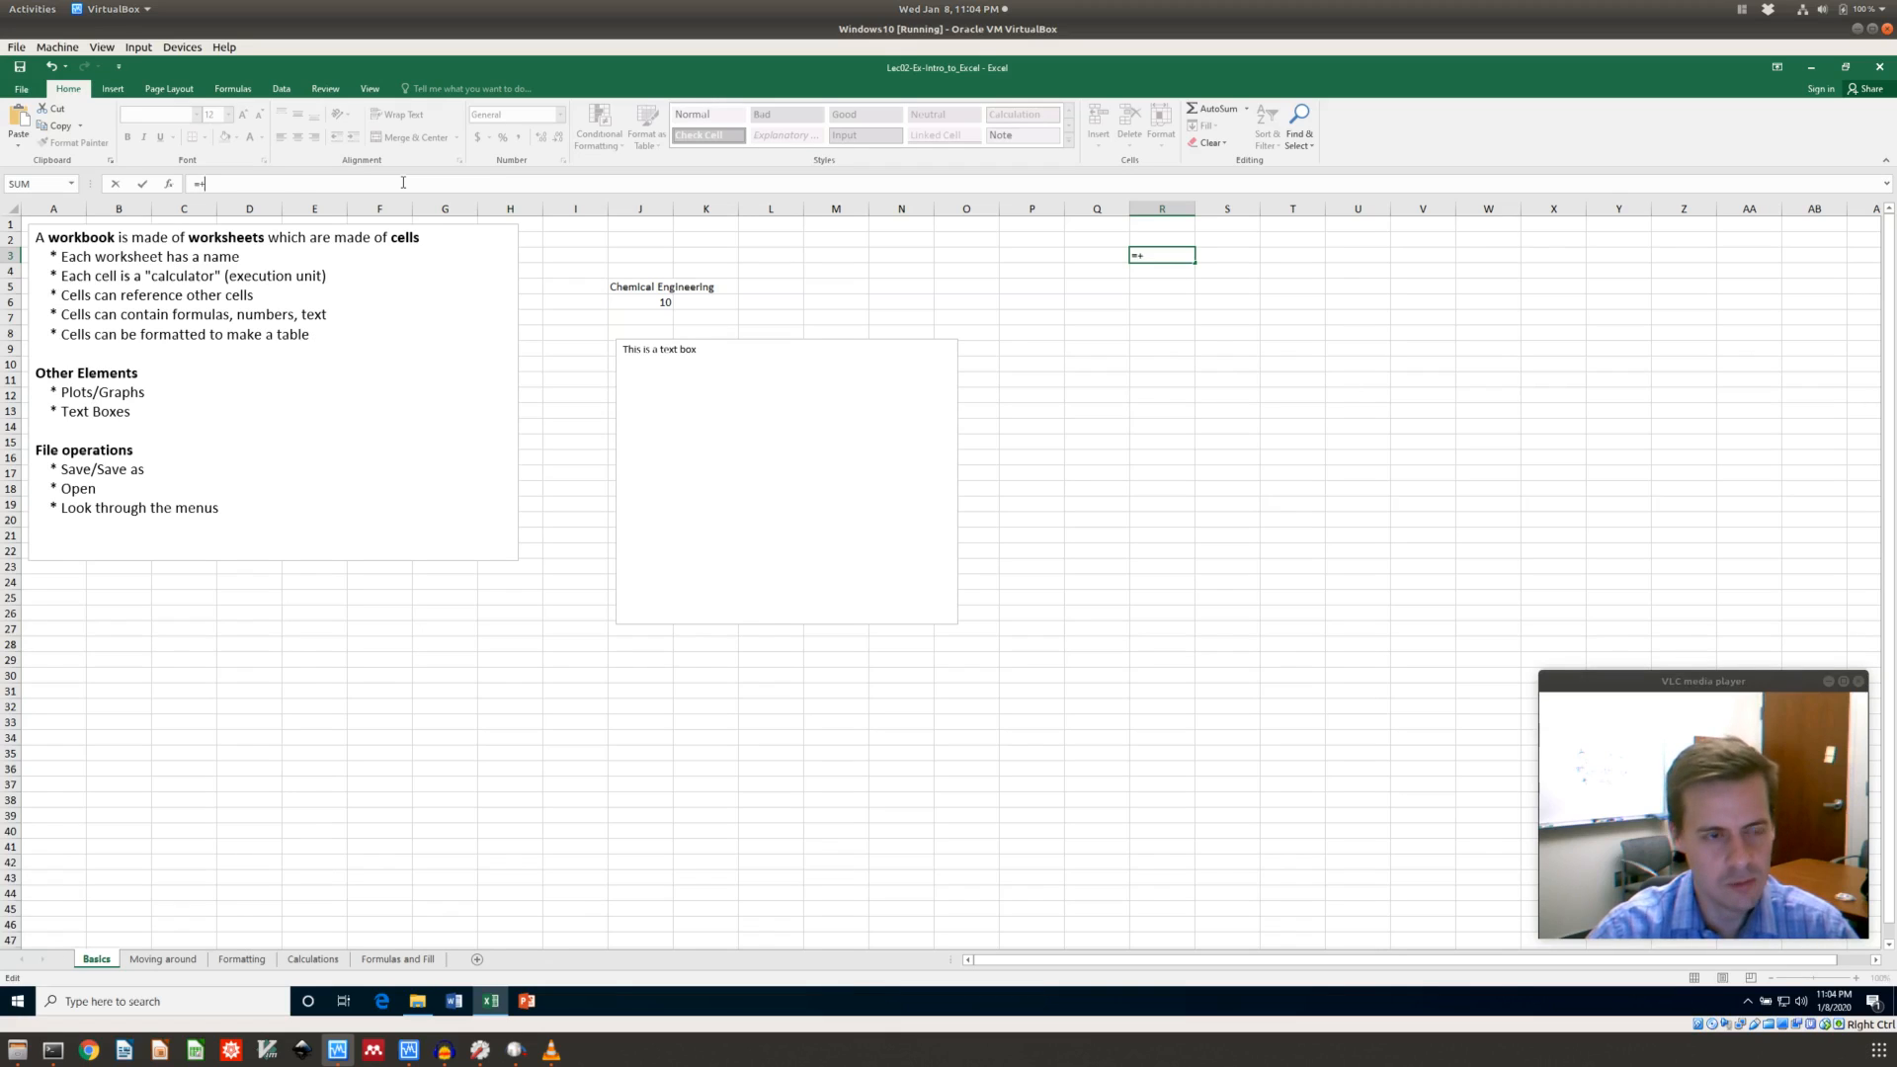
key(BackSpace)
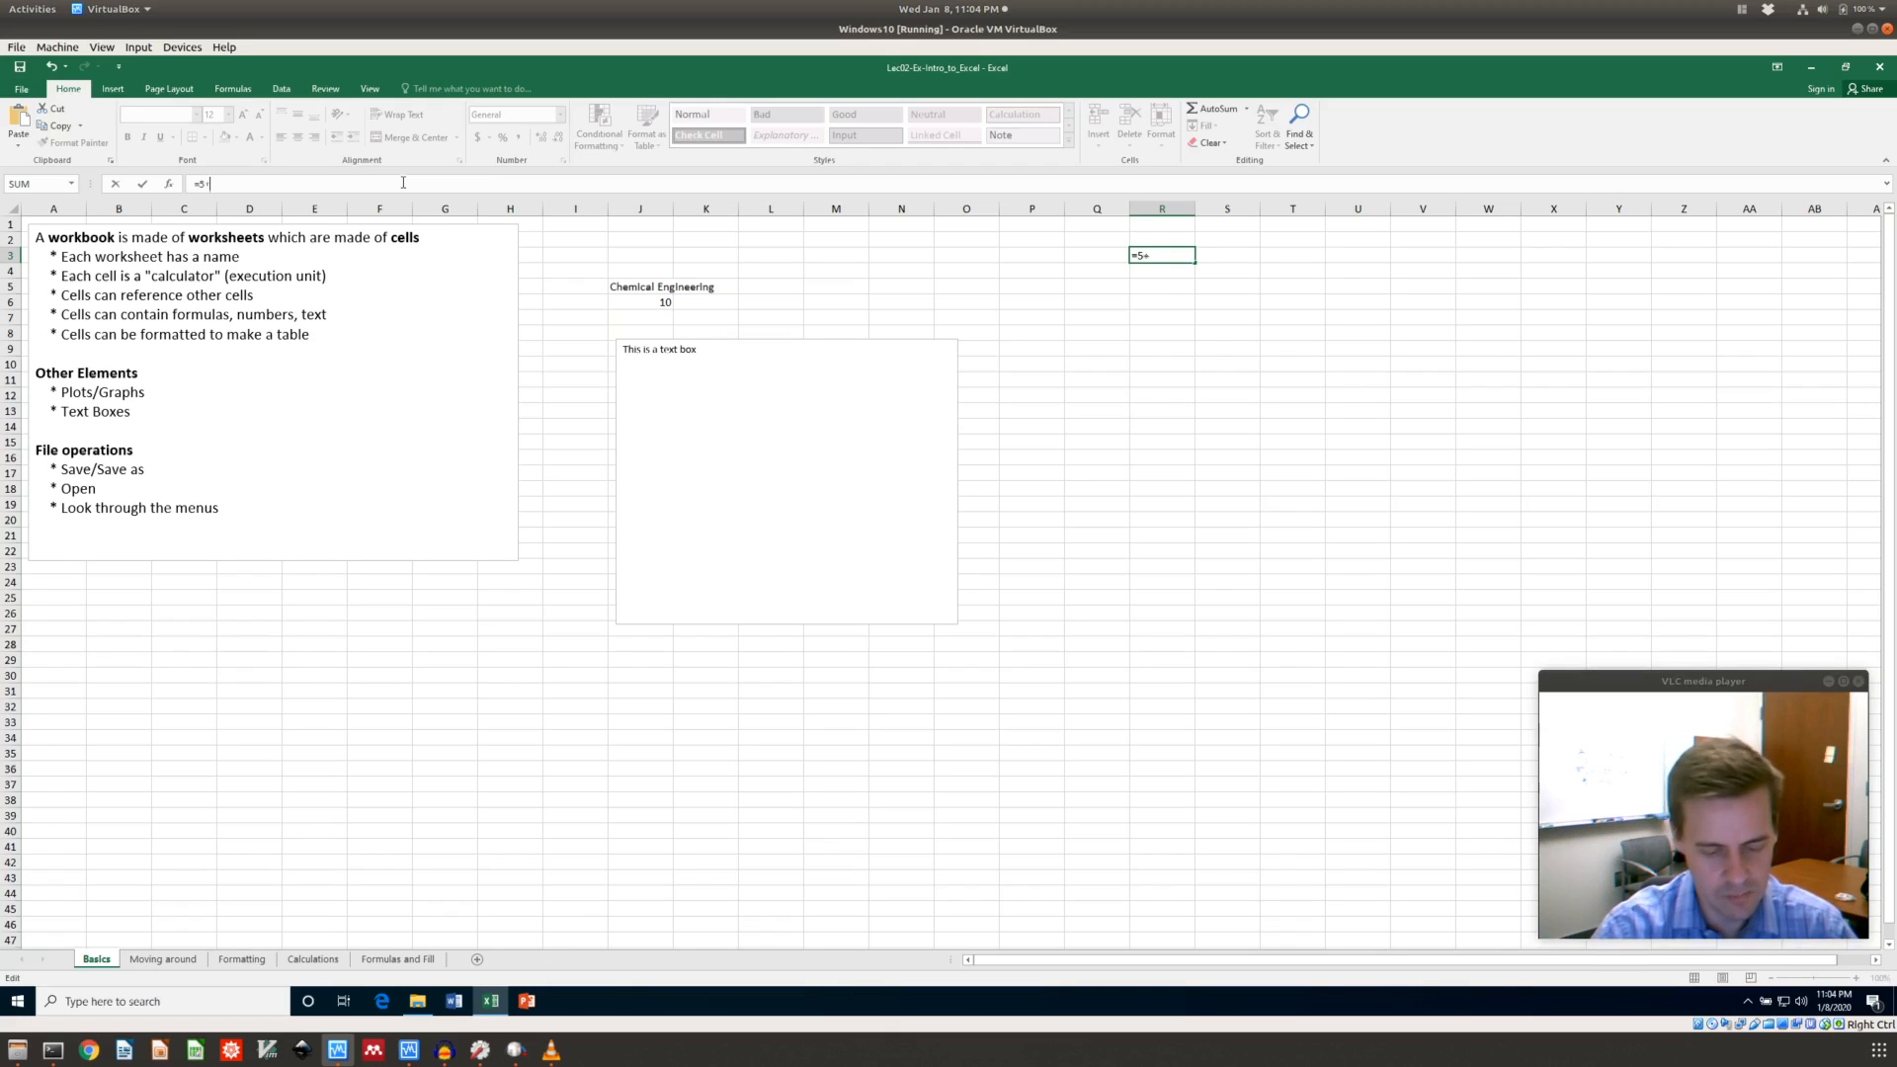
key(Return)
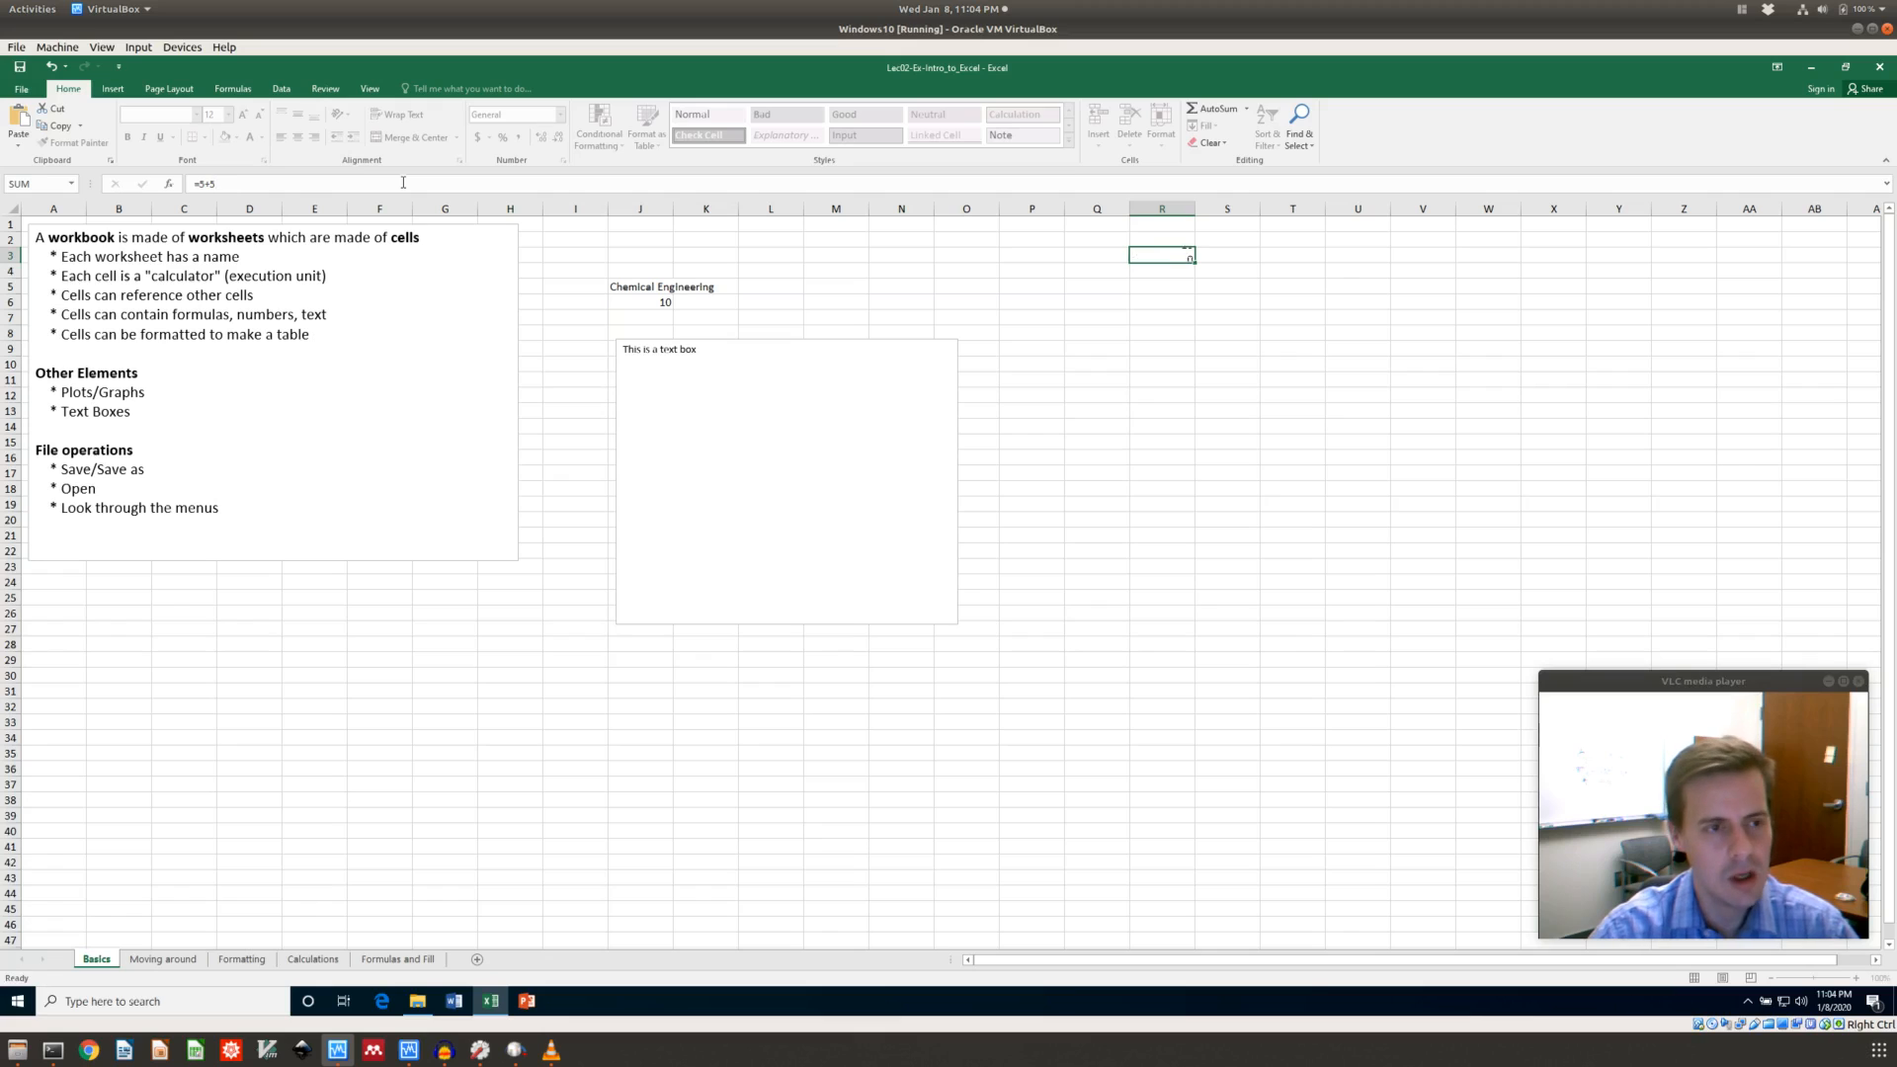
key(Up)
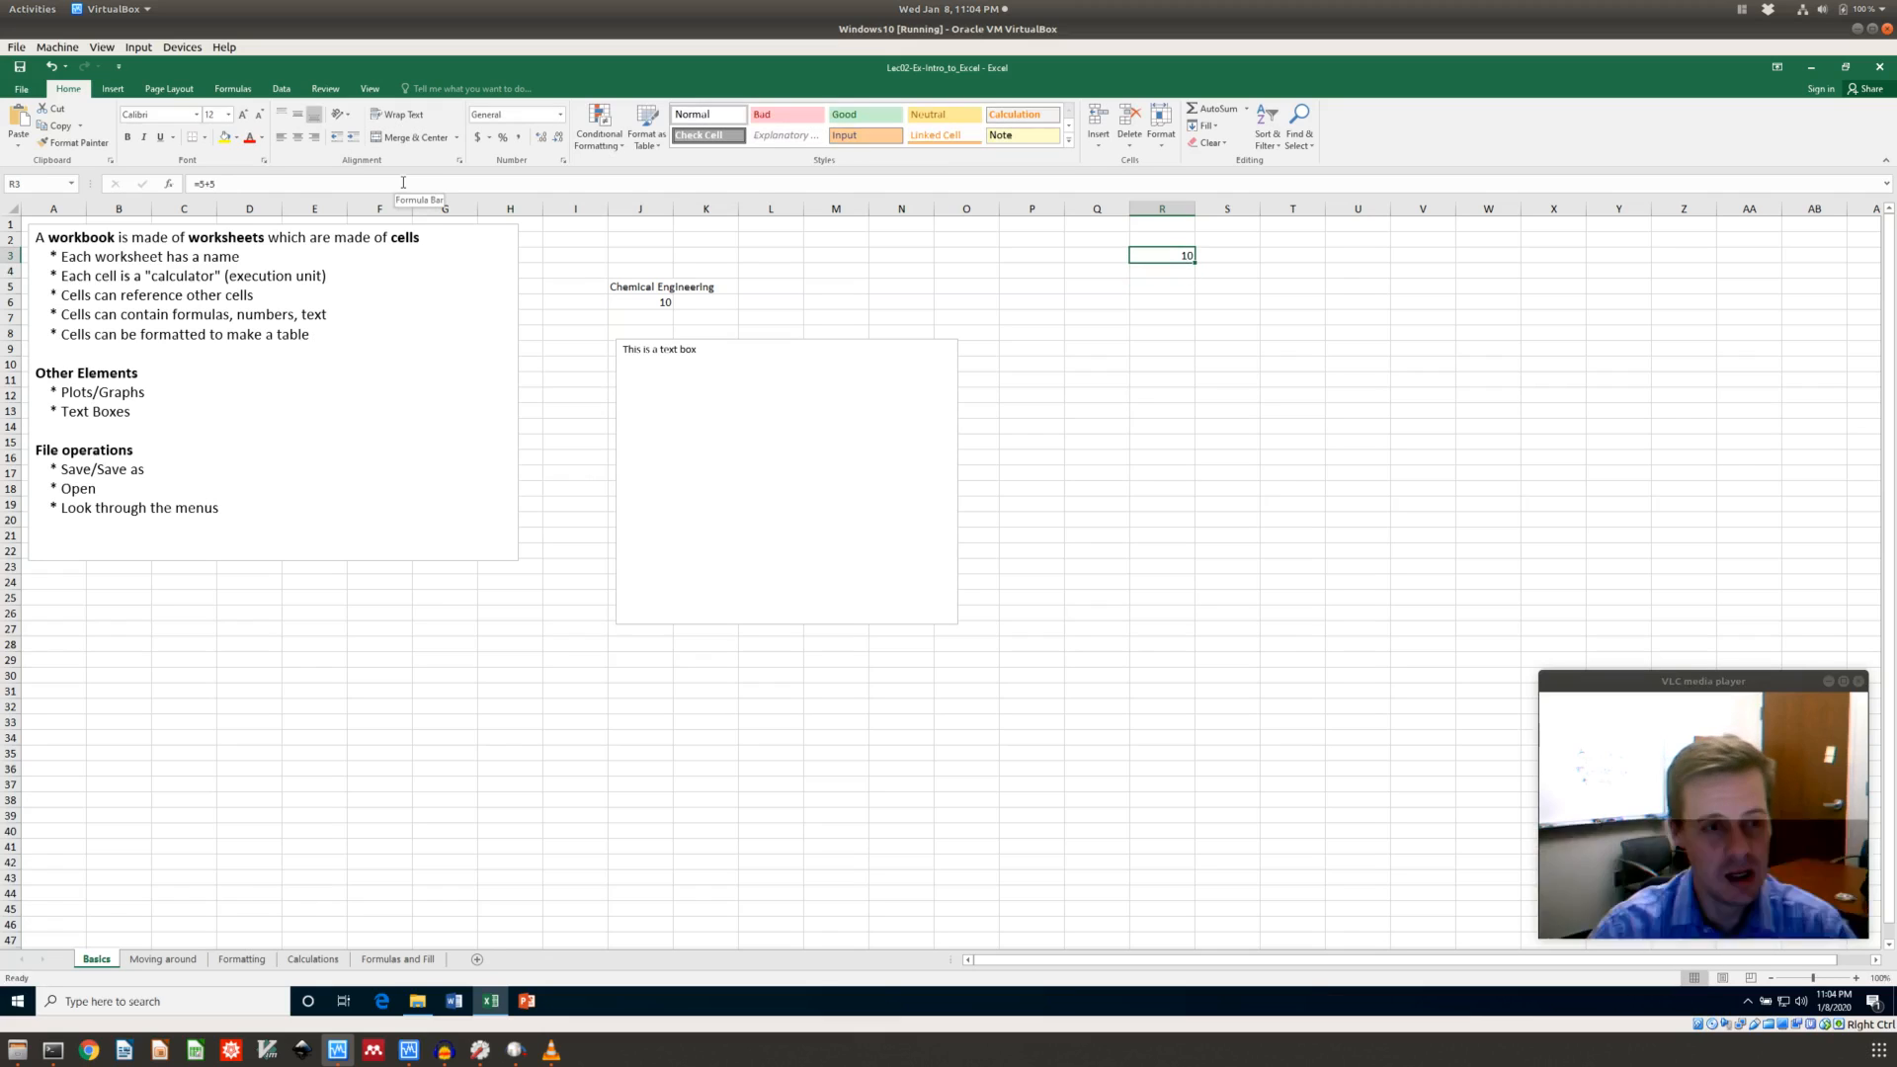
key(Delete)
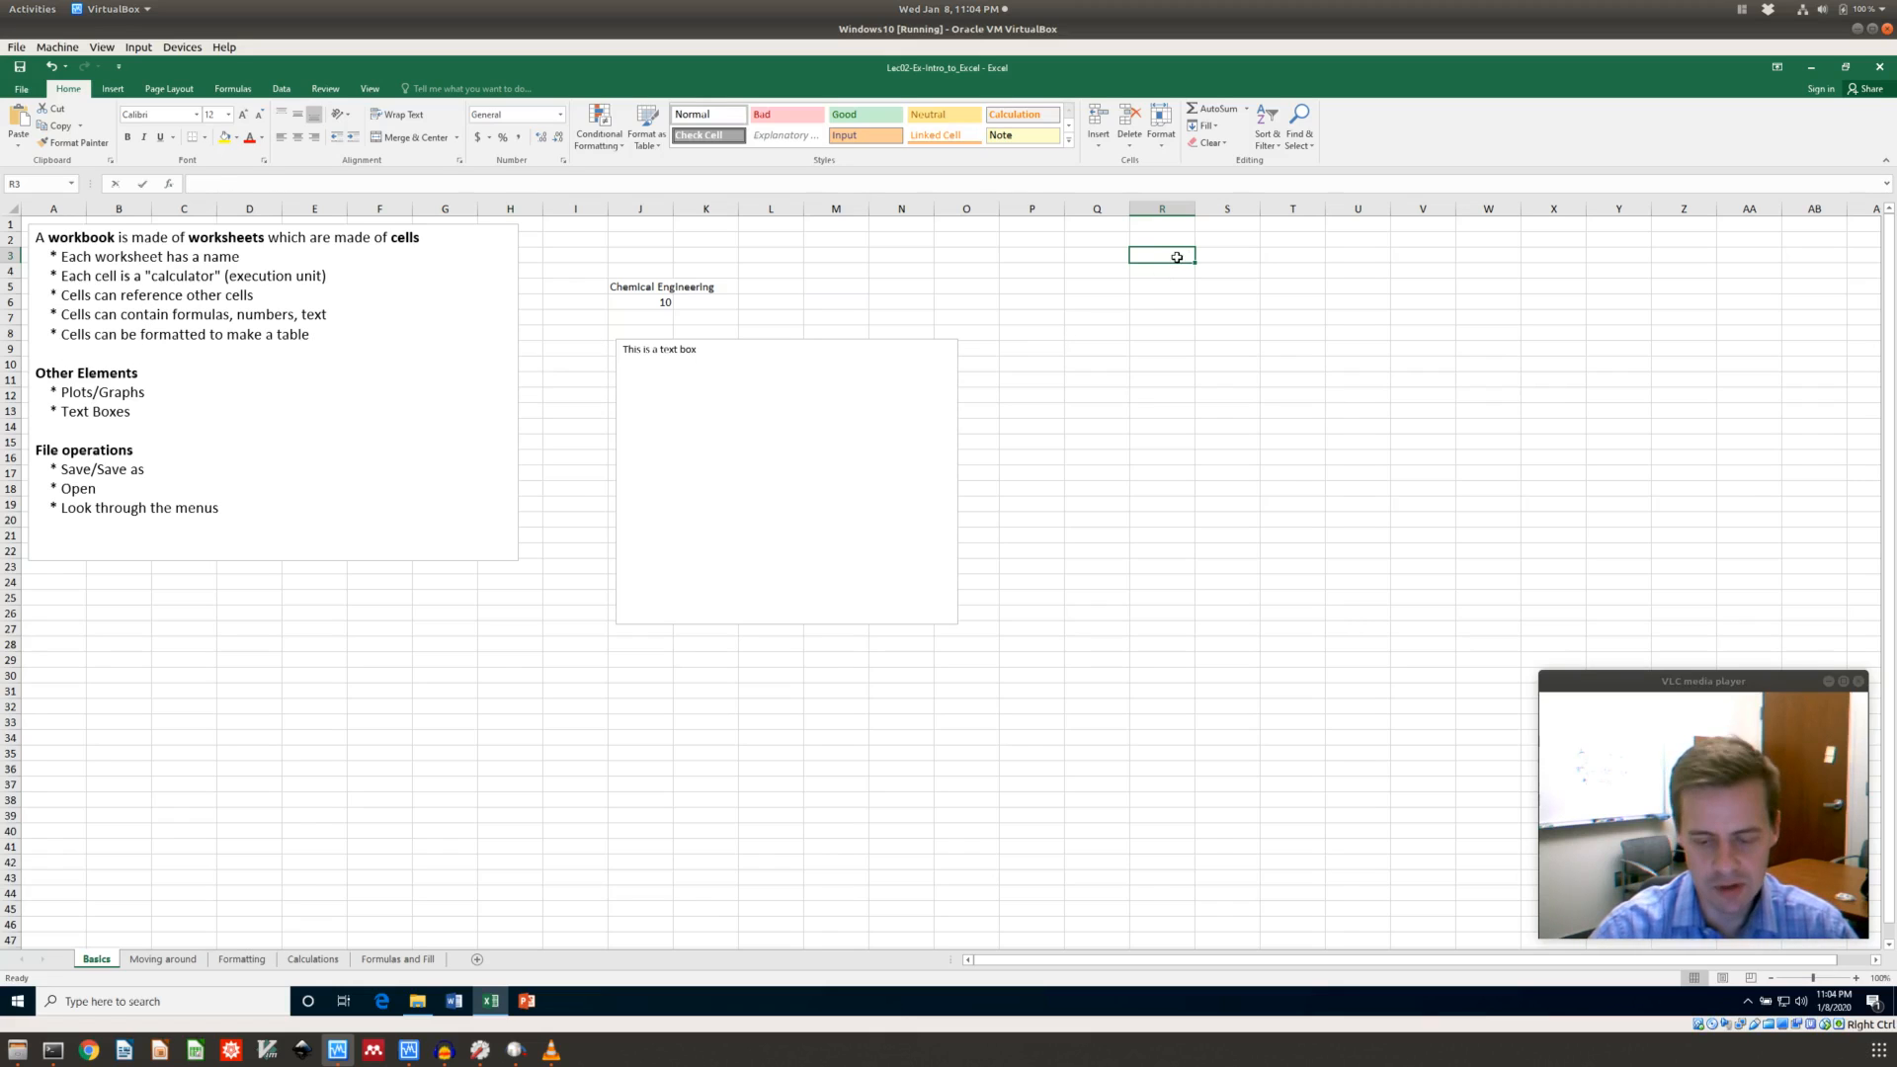
Enter =5+5 in cell R3 and make cell R7 reference it with =R3, comparing the contents of both cells
text(=5+1)
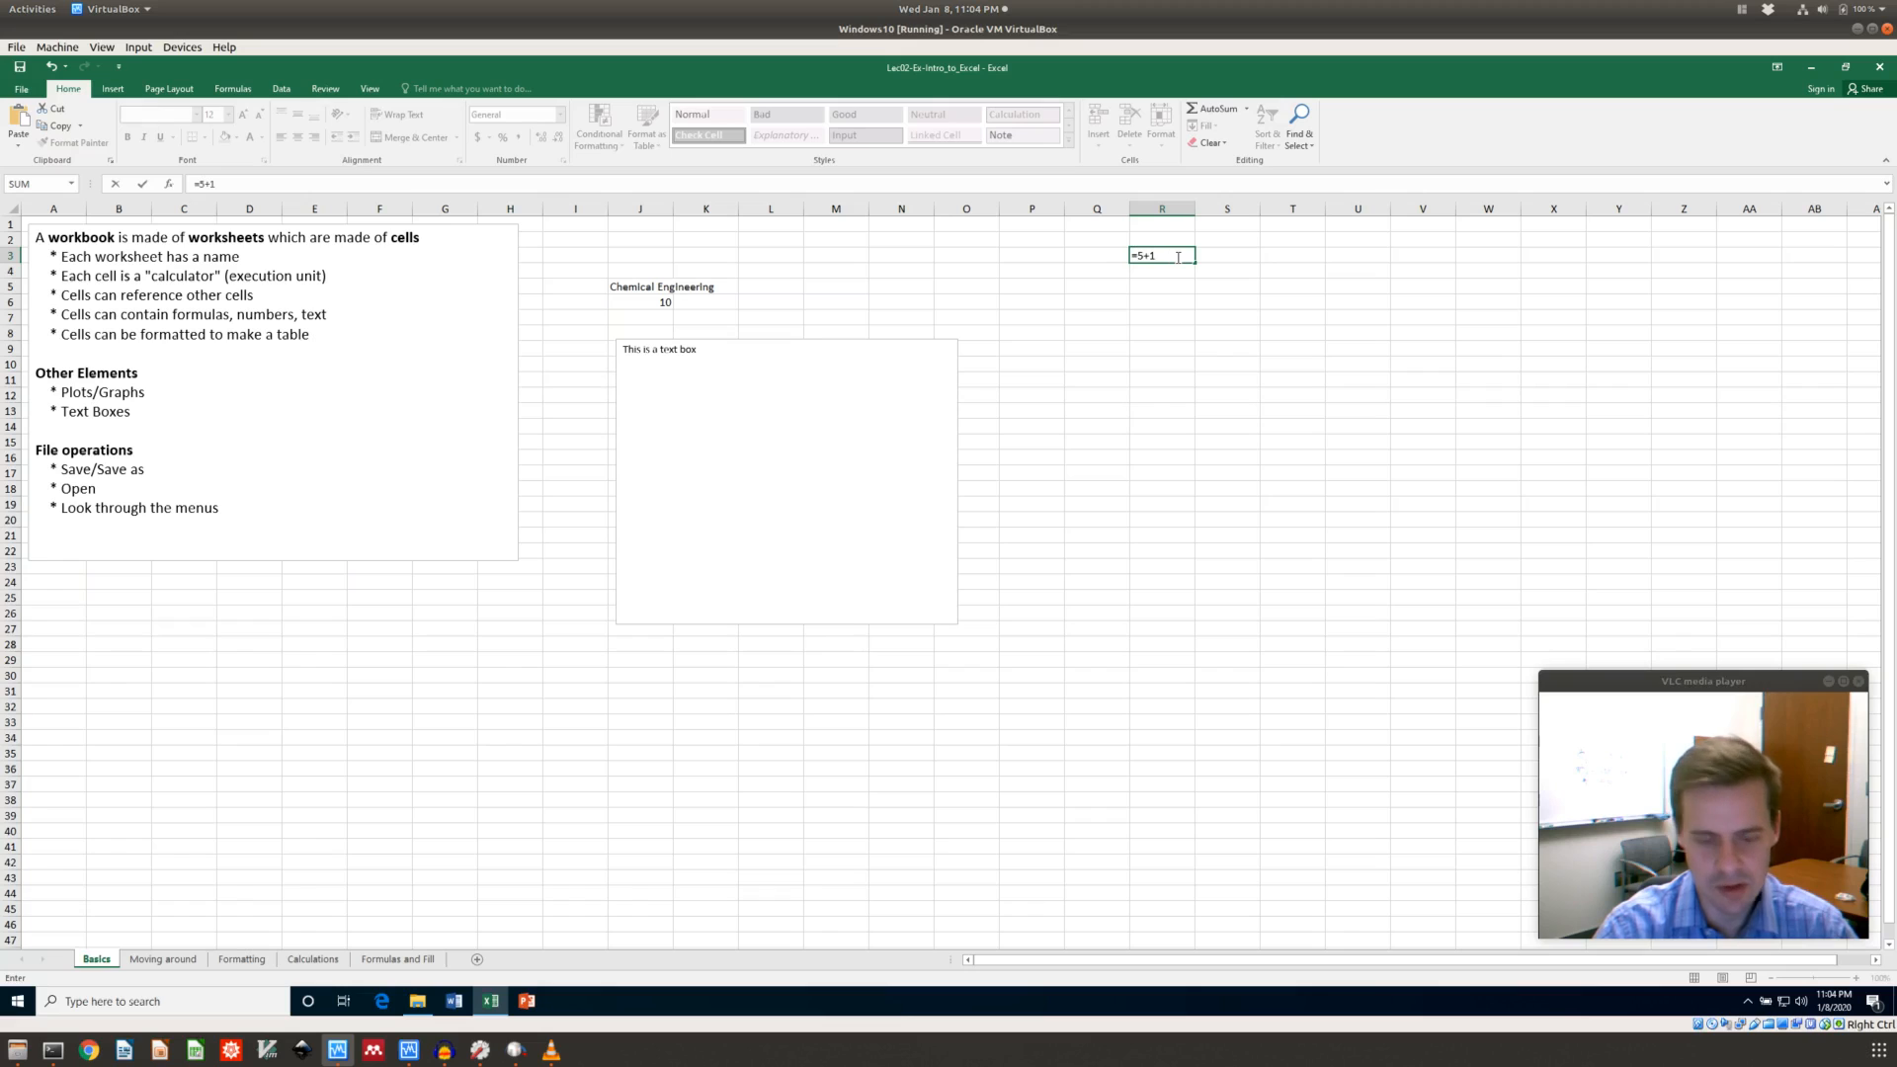
key(Return)
key(Down)
key(Down)
key(Down)
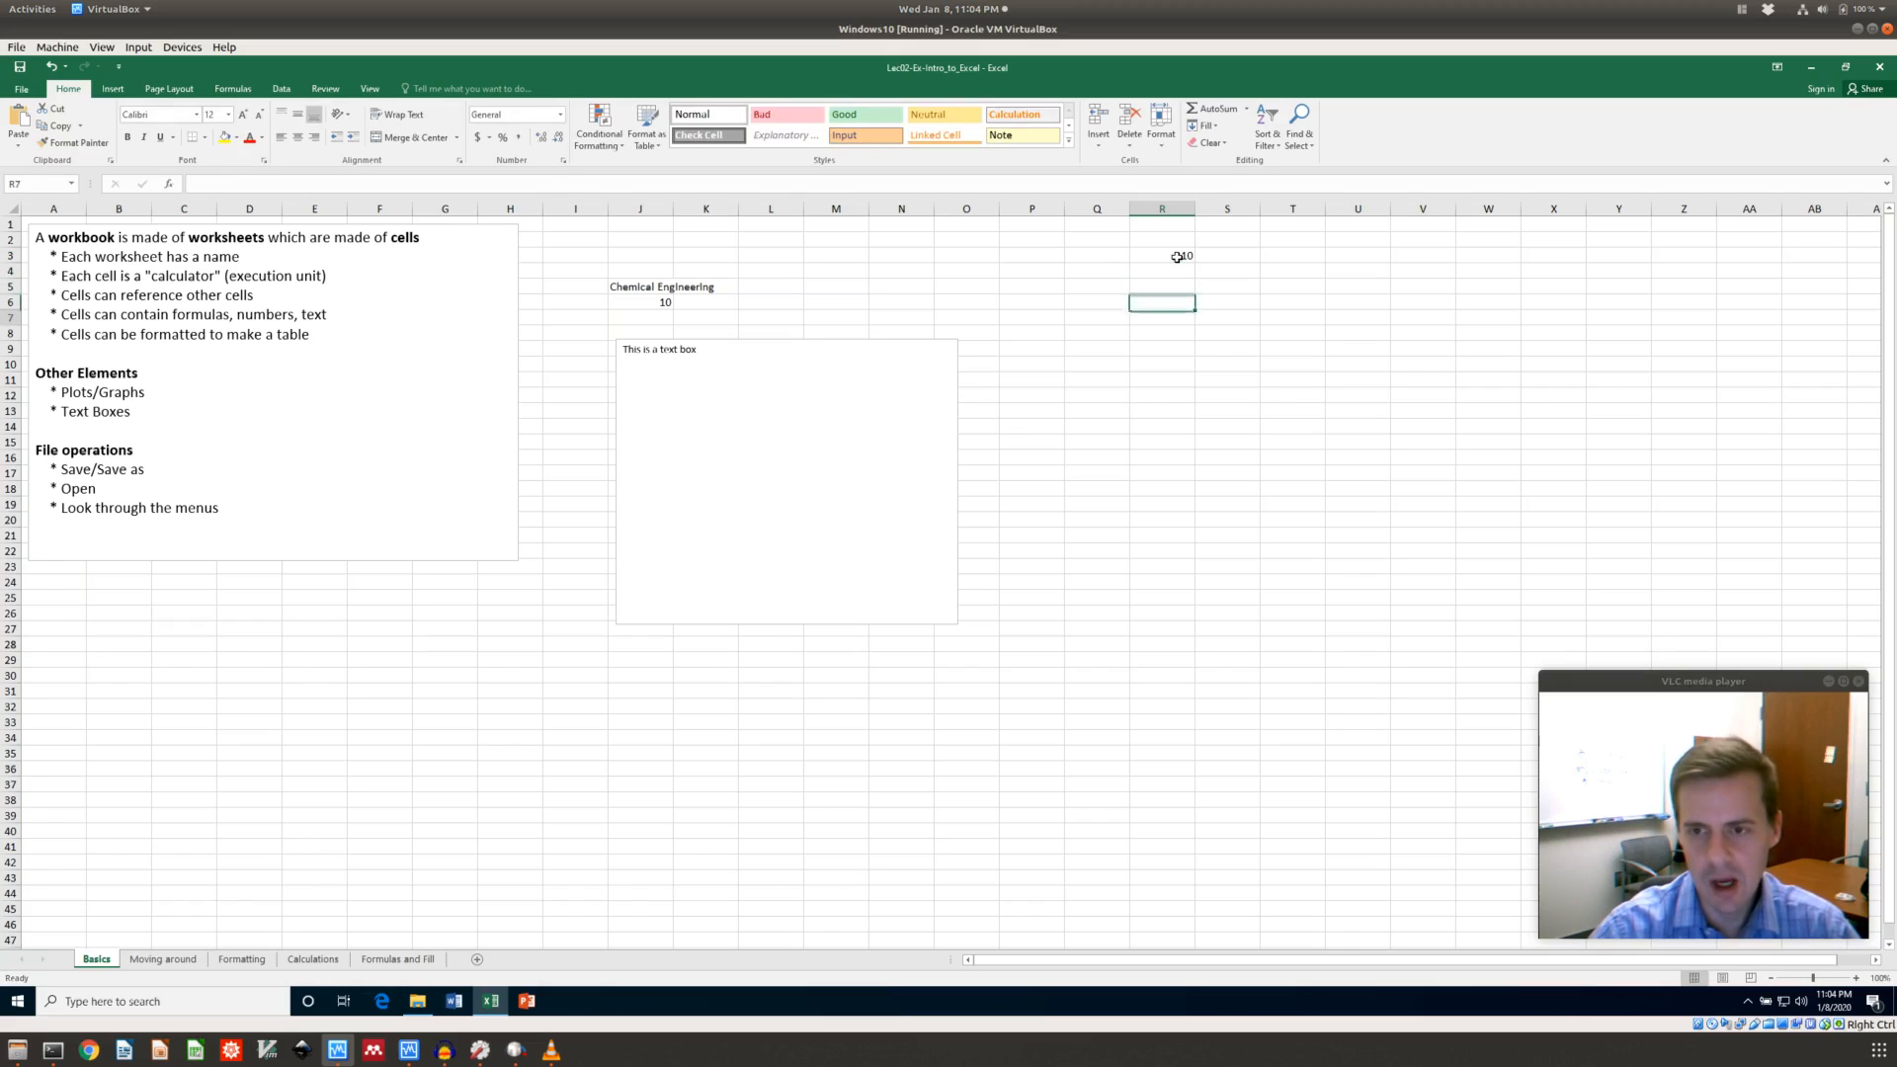
text(=)
key(Up)
key(Up)
key(Up)
key(Up)
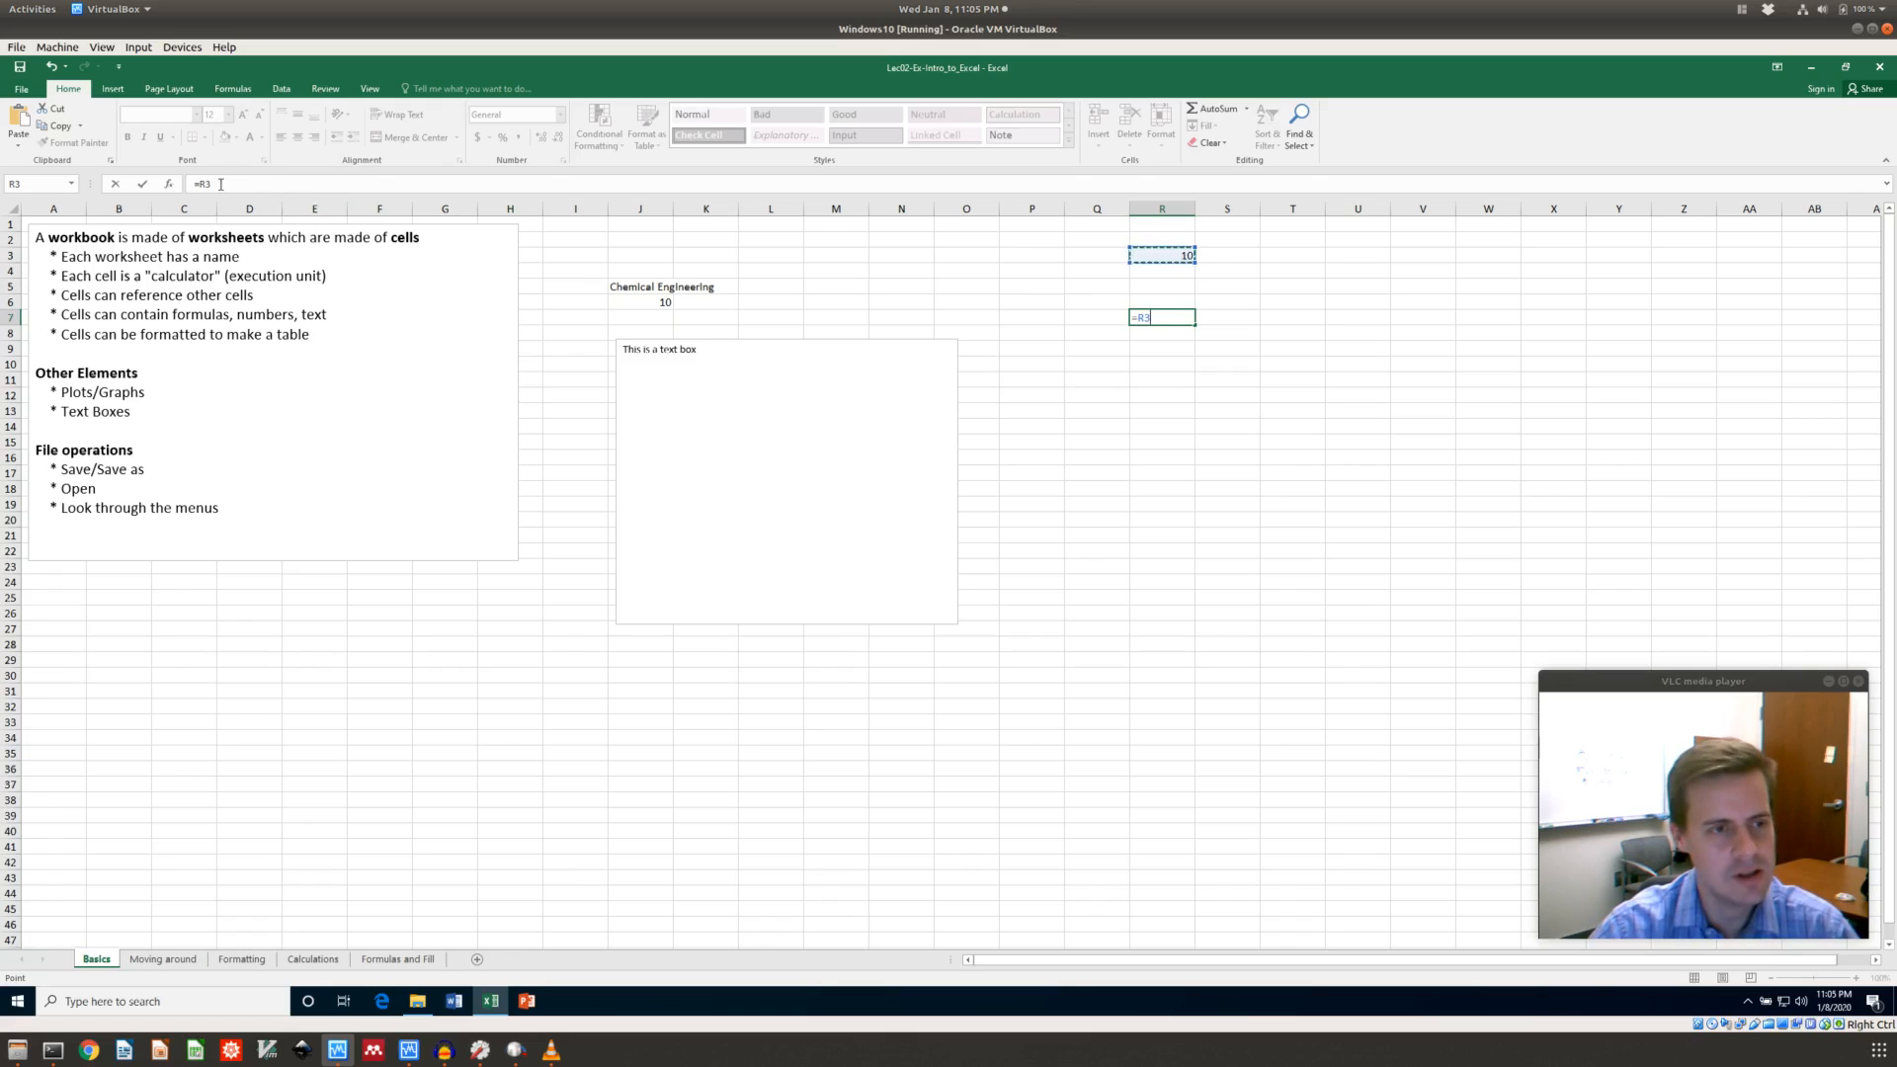
key(Return)
click(1177, 310)
click(1171, 254)
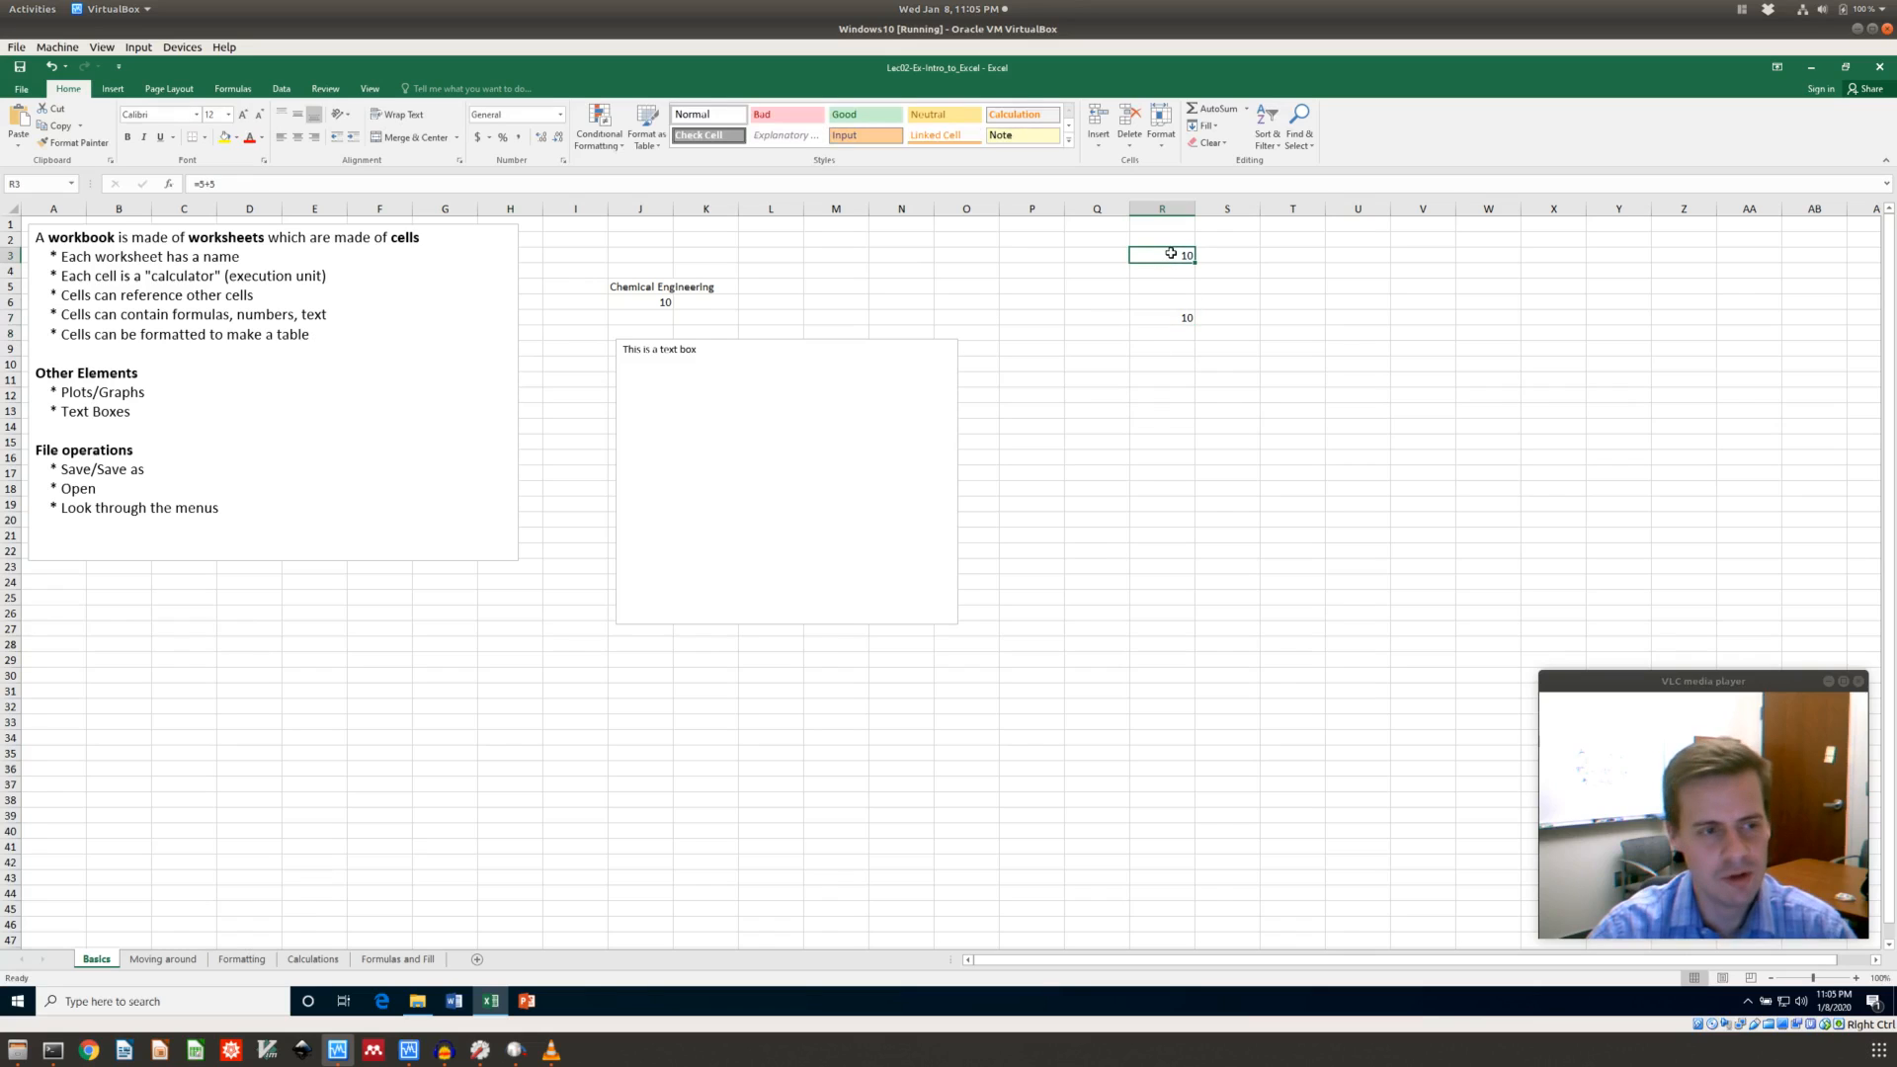
click(1176, 311)
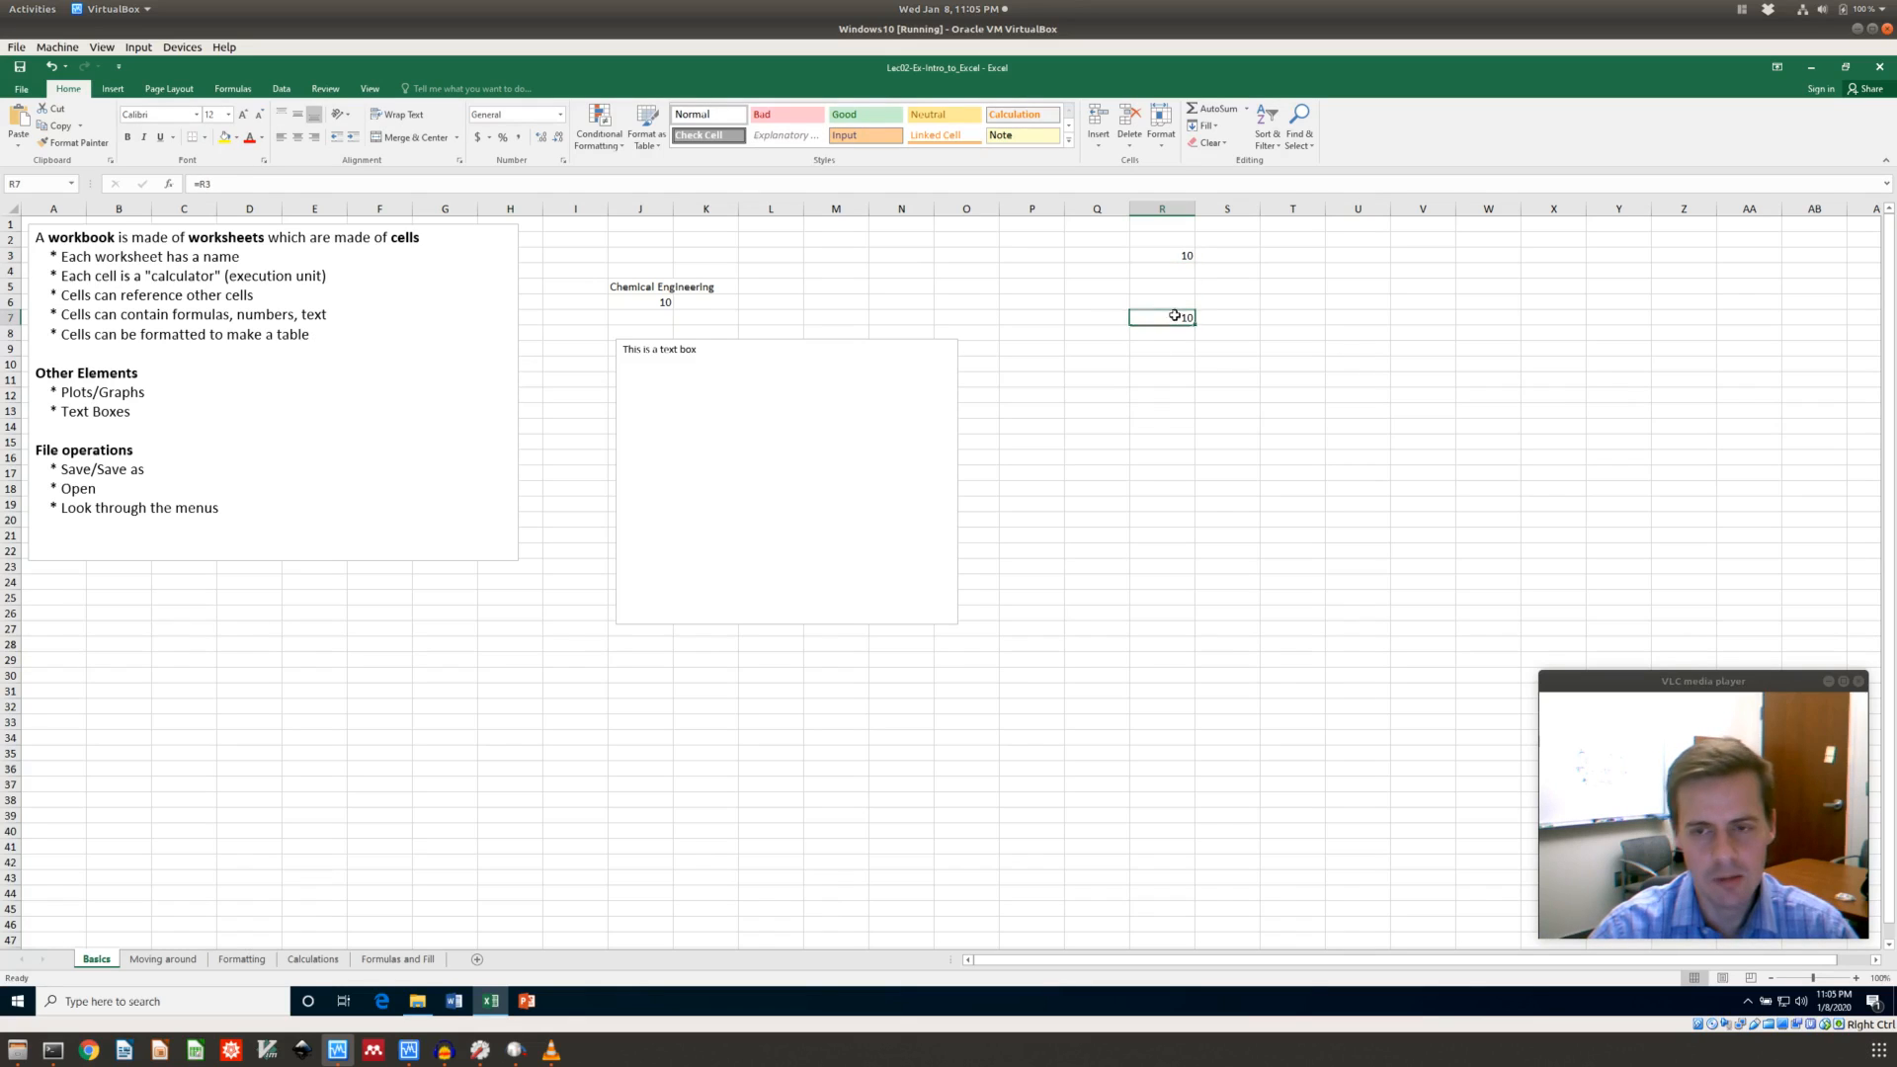
Enter the number 5 in cell R9
click(1156, 351)
text(5)
key(Return)
key(Up)
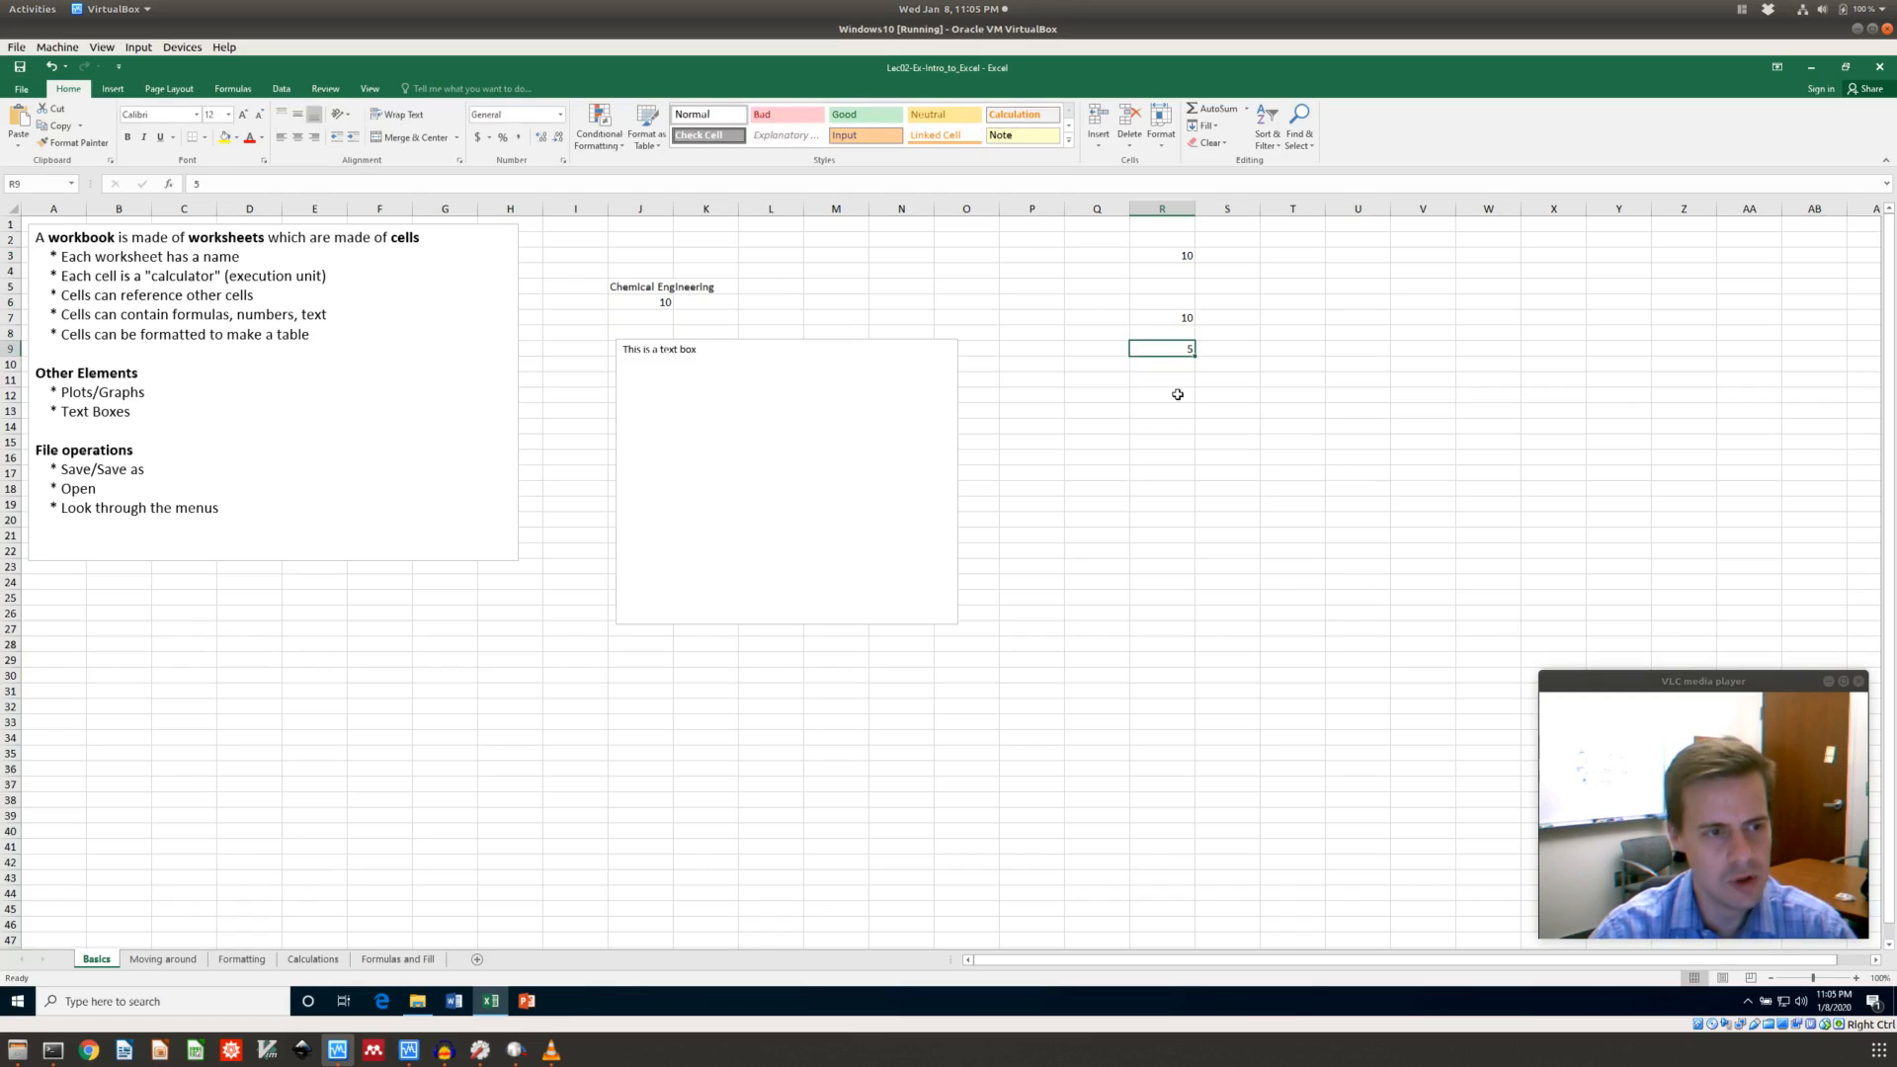
key(Return)
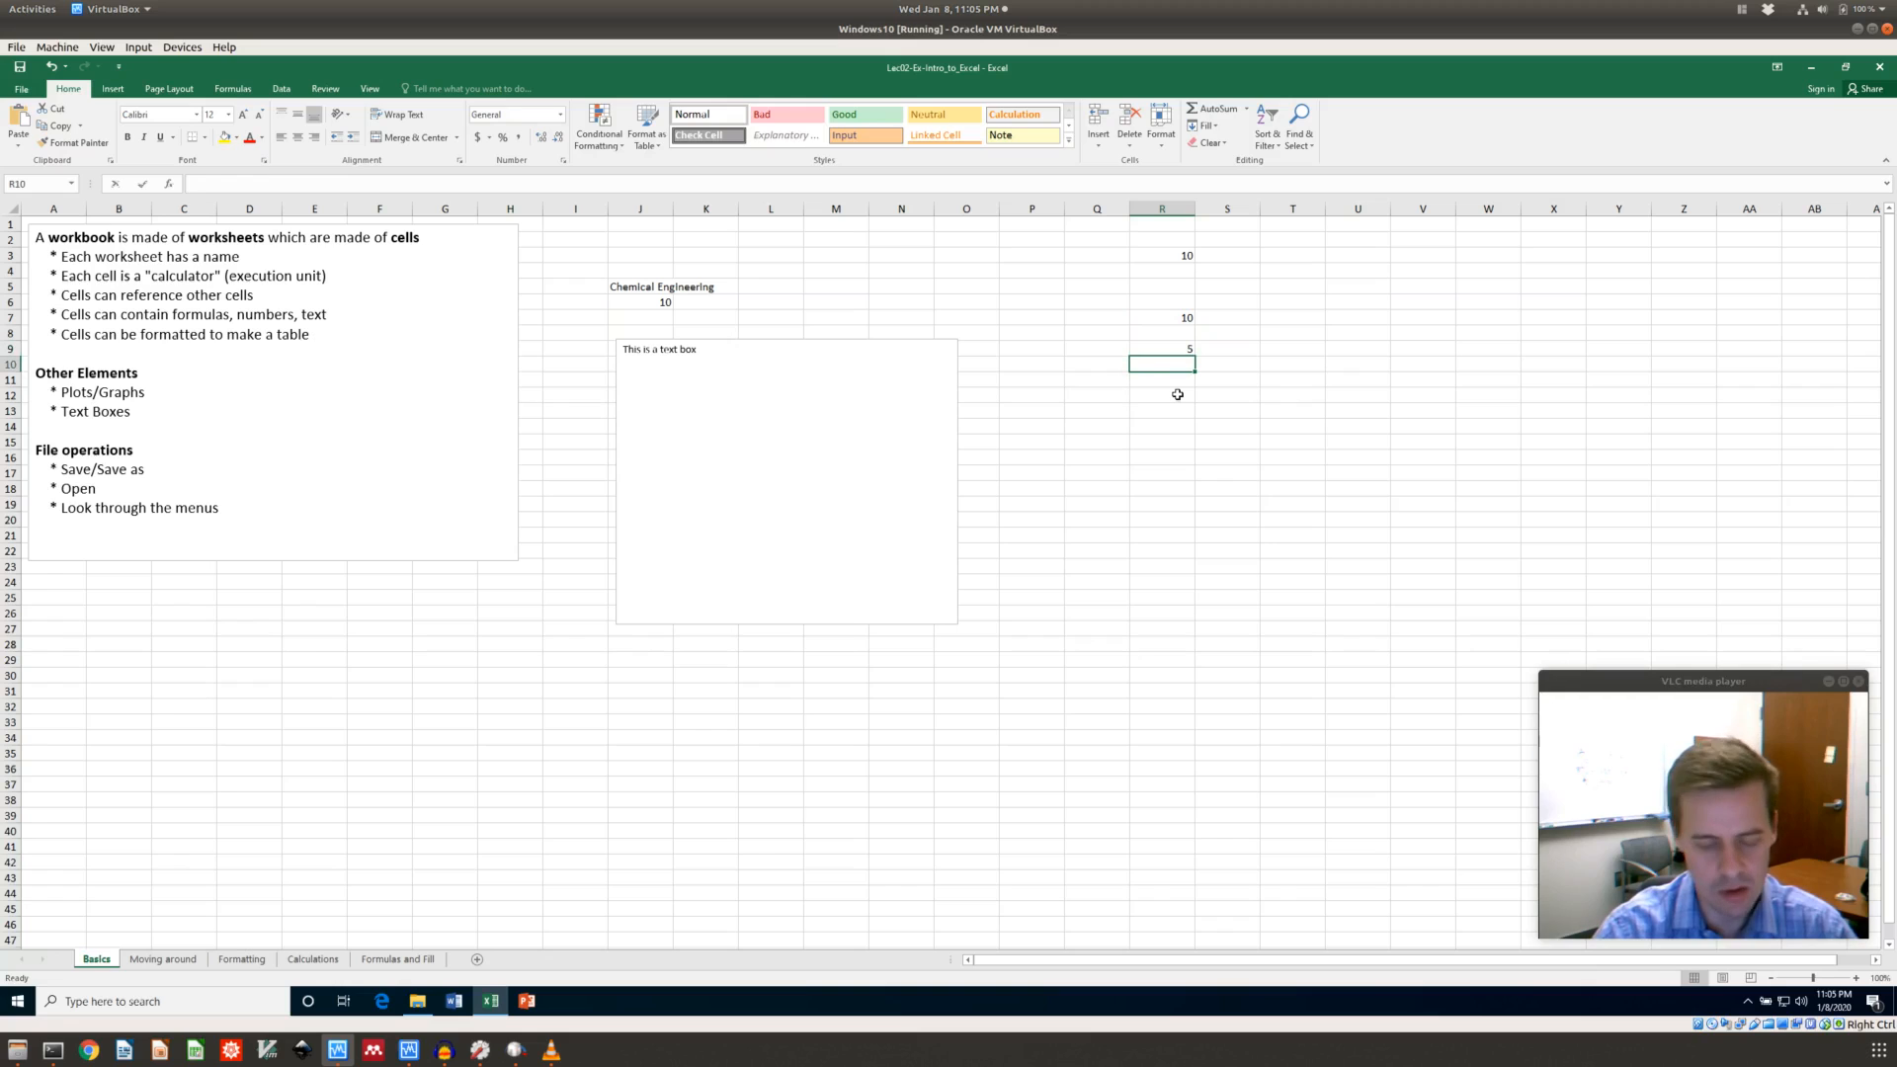
Enter the text BYU in cell R10 and the same text with a leading apostrophe, 'BYU, in cell R11
text(BYU)
key(Return)
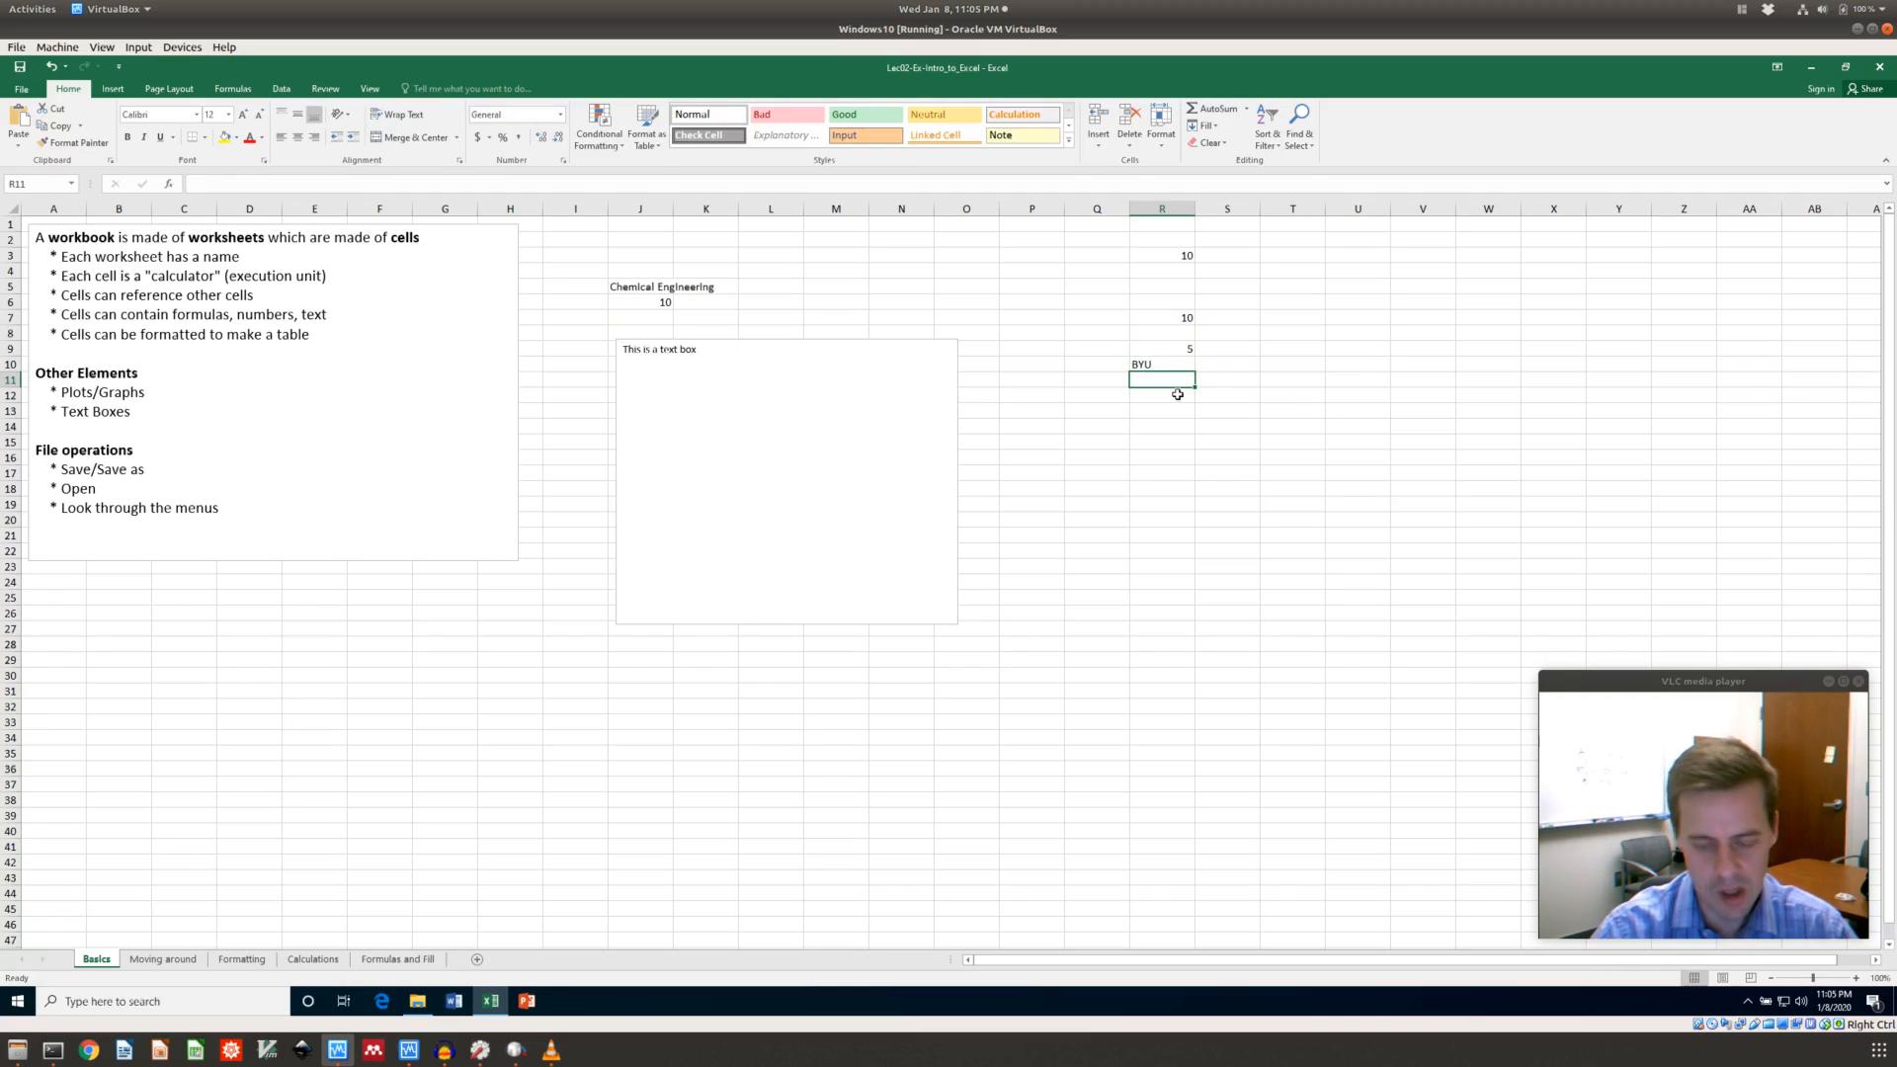
text('BYU)
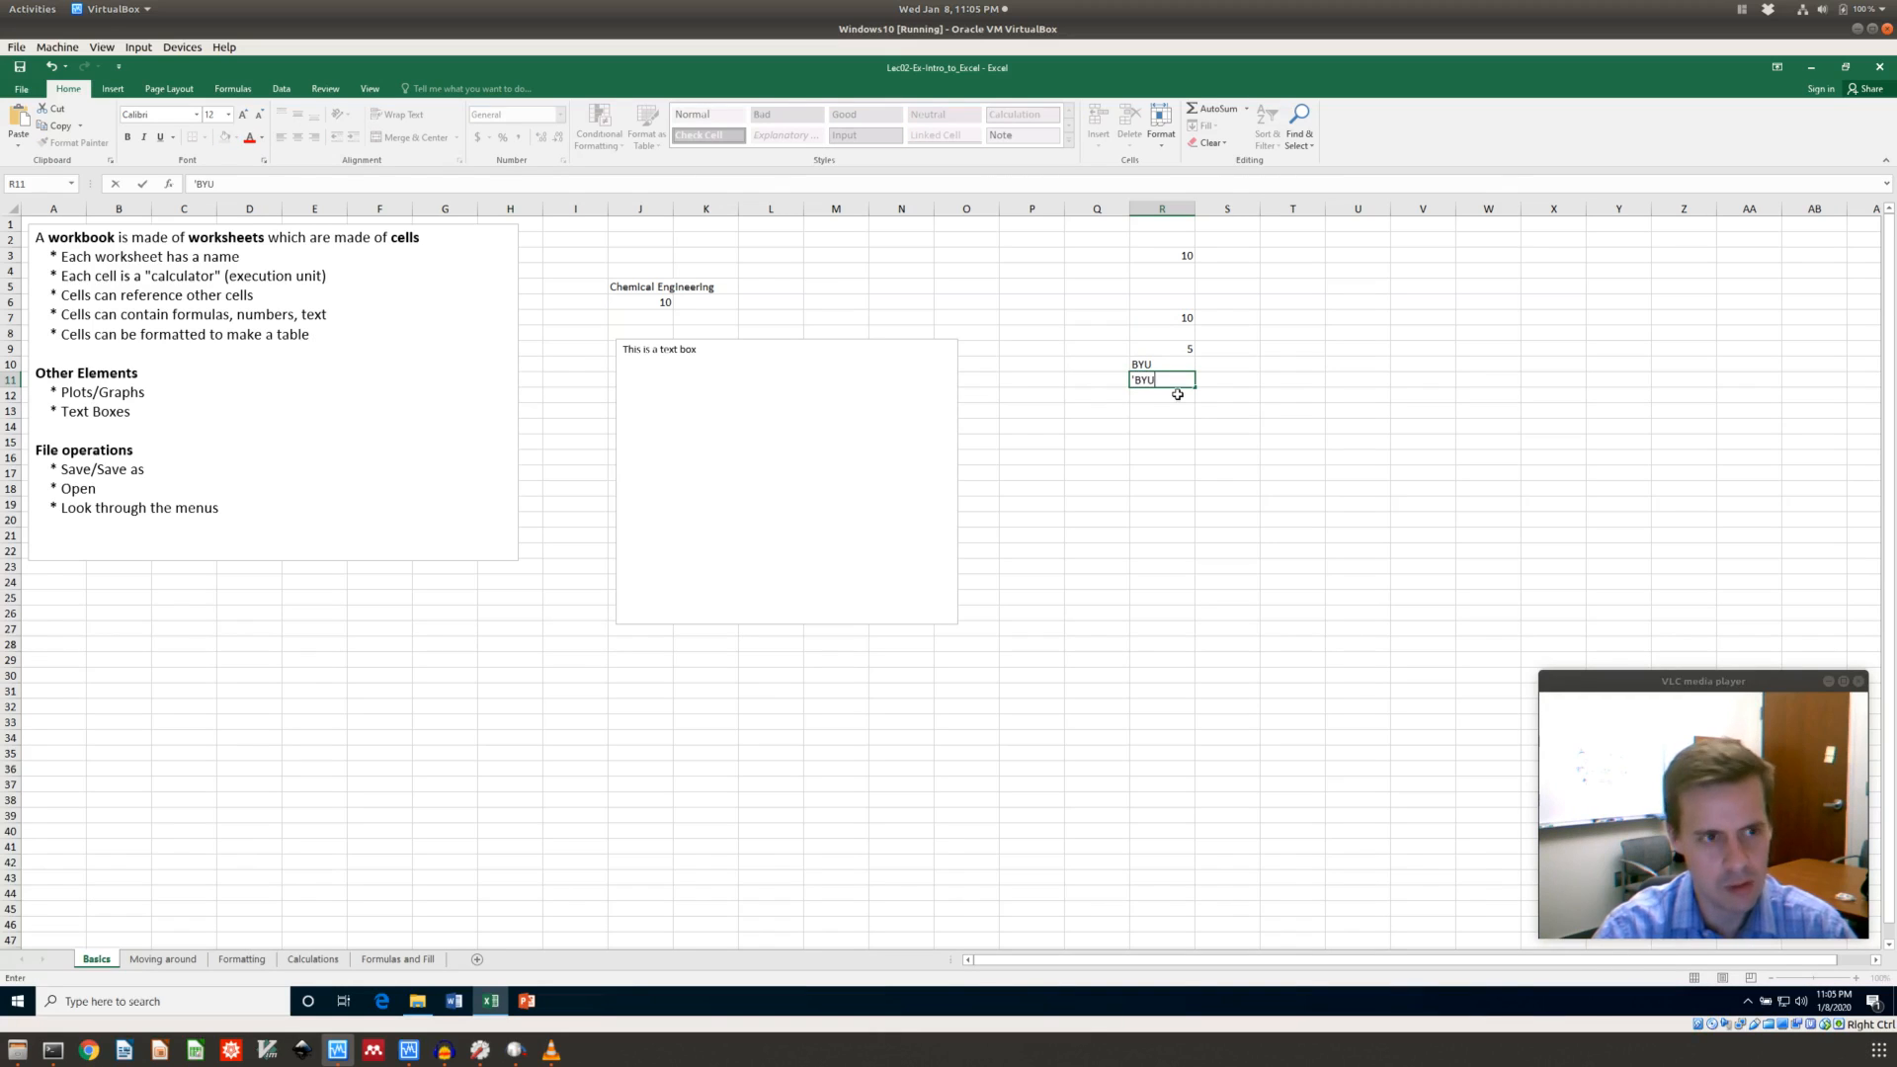
key(Return)
key(Up)
key(Up)
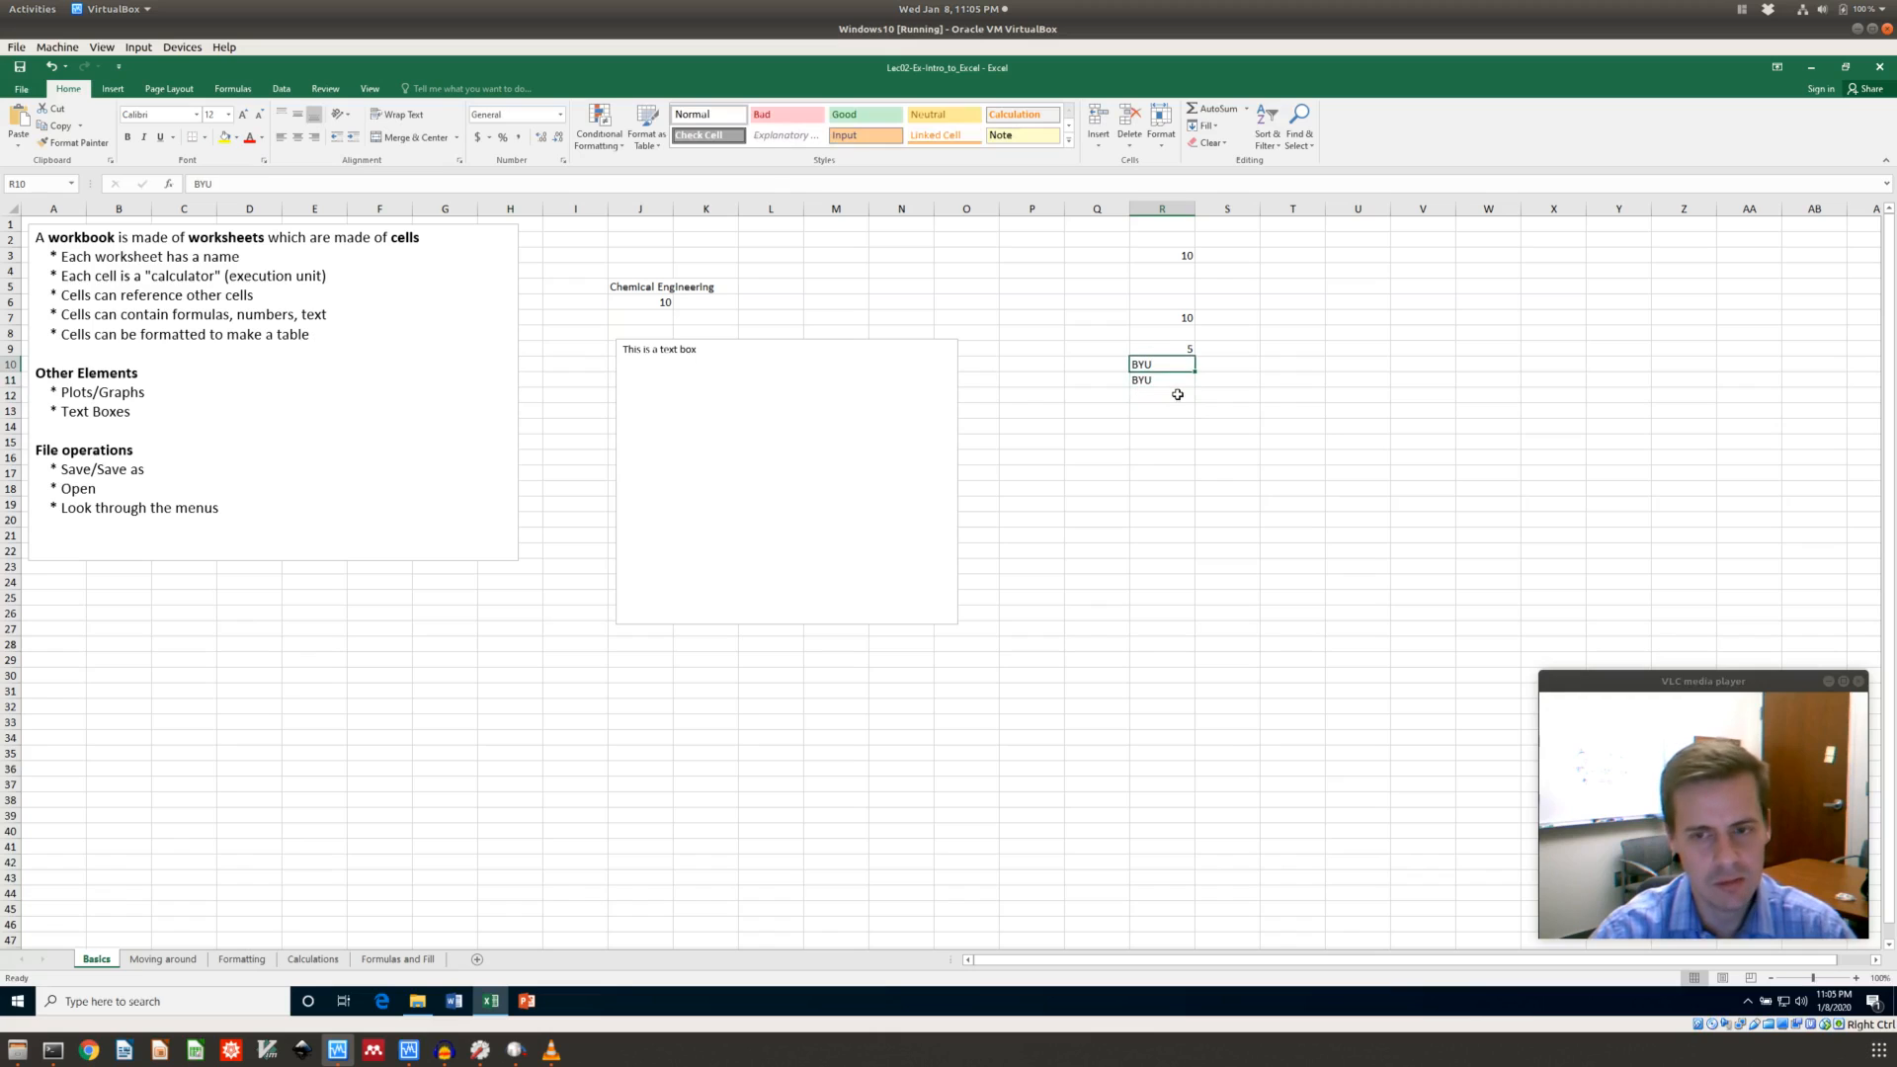
Add a leading apostrophe to the 5 in cell R9 so it is stored as text
key(Up)
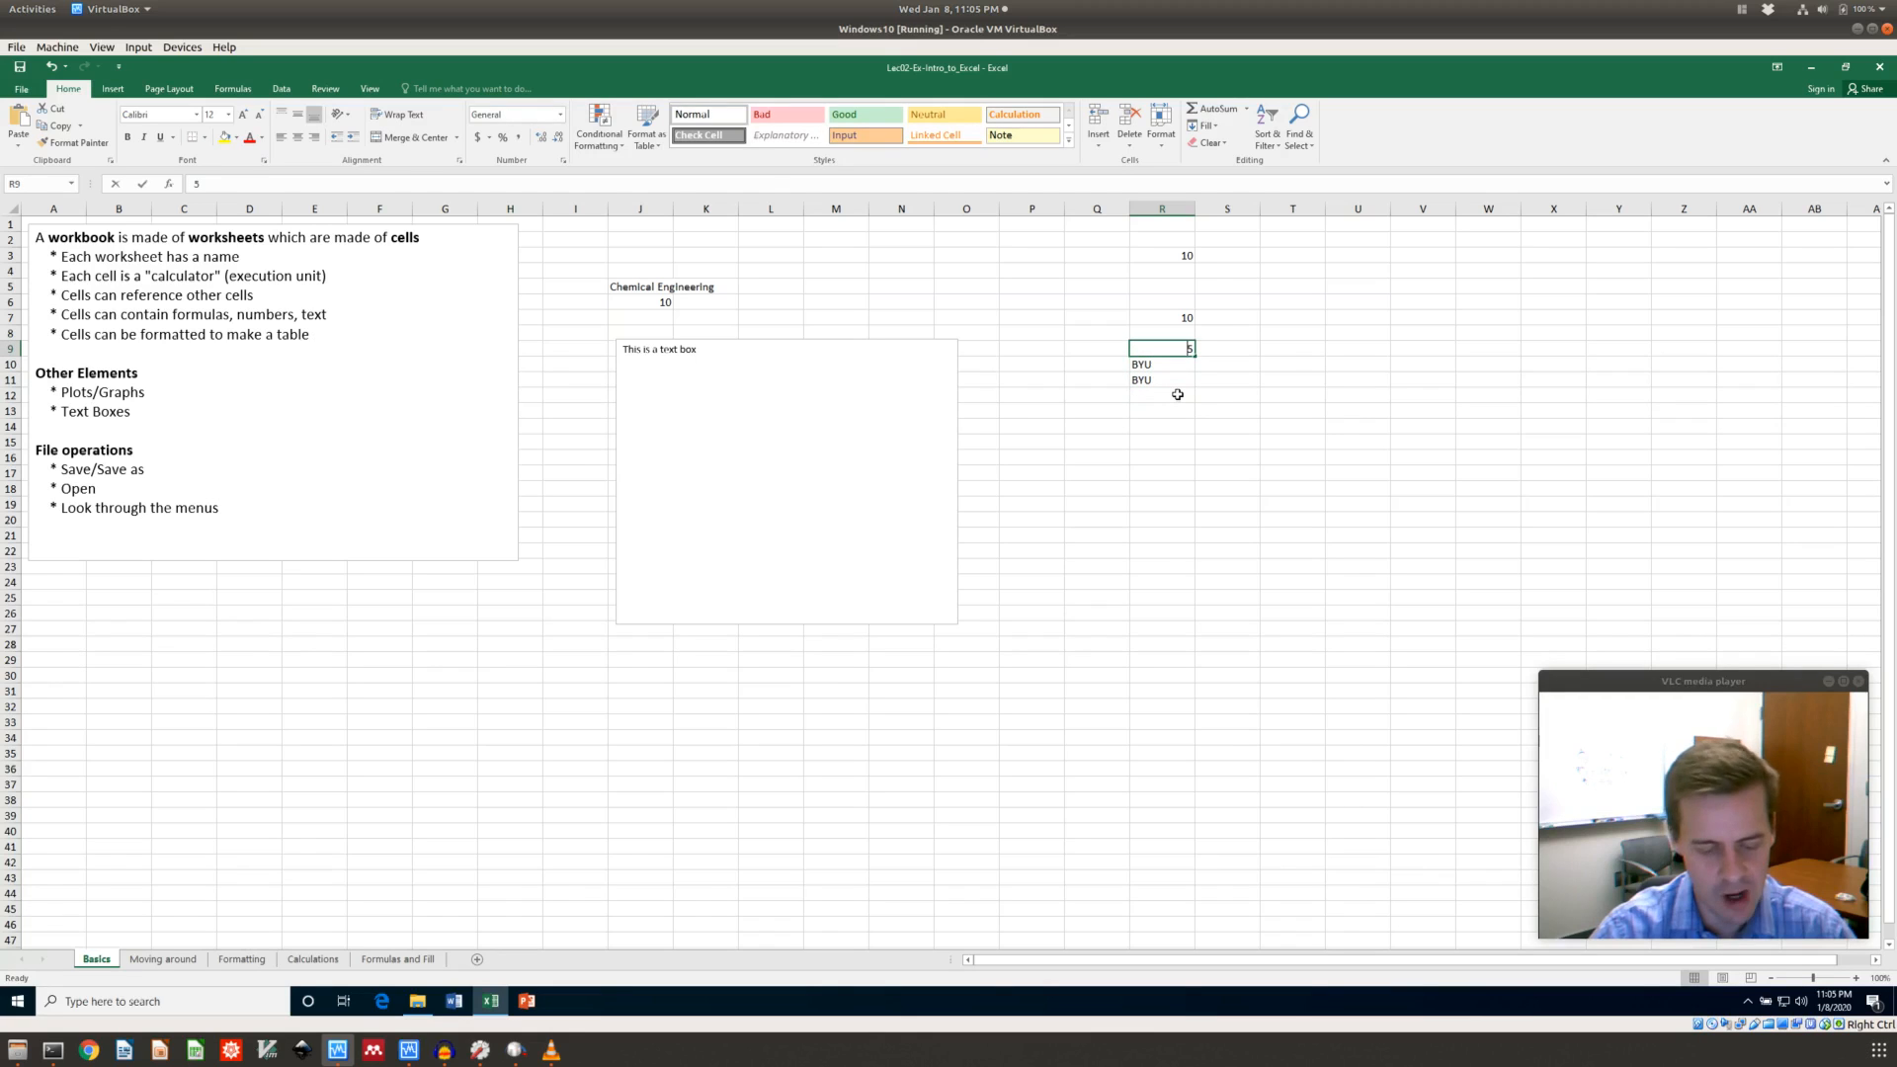
key(F2)
key(Home)
text(')
key(Return)
Clear the sample entries in cells R9, R10 and R11
key(Up)
key(Delete)
key(Down)
key(Delete)
key(Down)
key(Delete)
Clear the formulas in cells R7 and R3
key(Up)
key(Up)
key(Up)
key(Up)
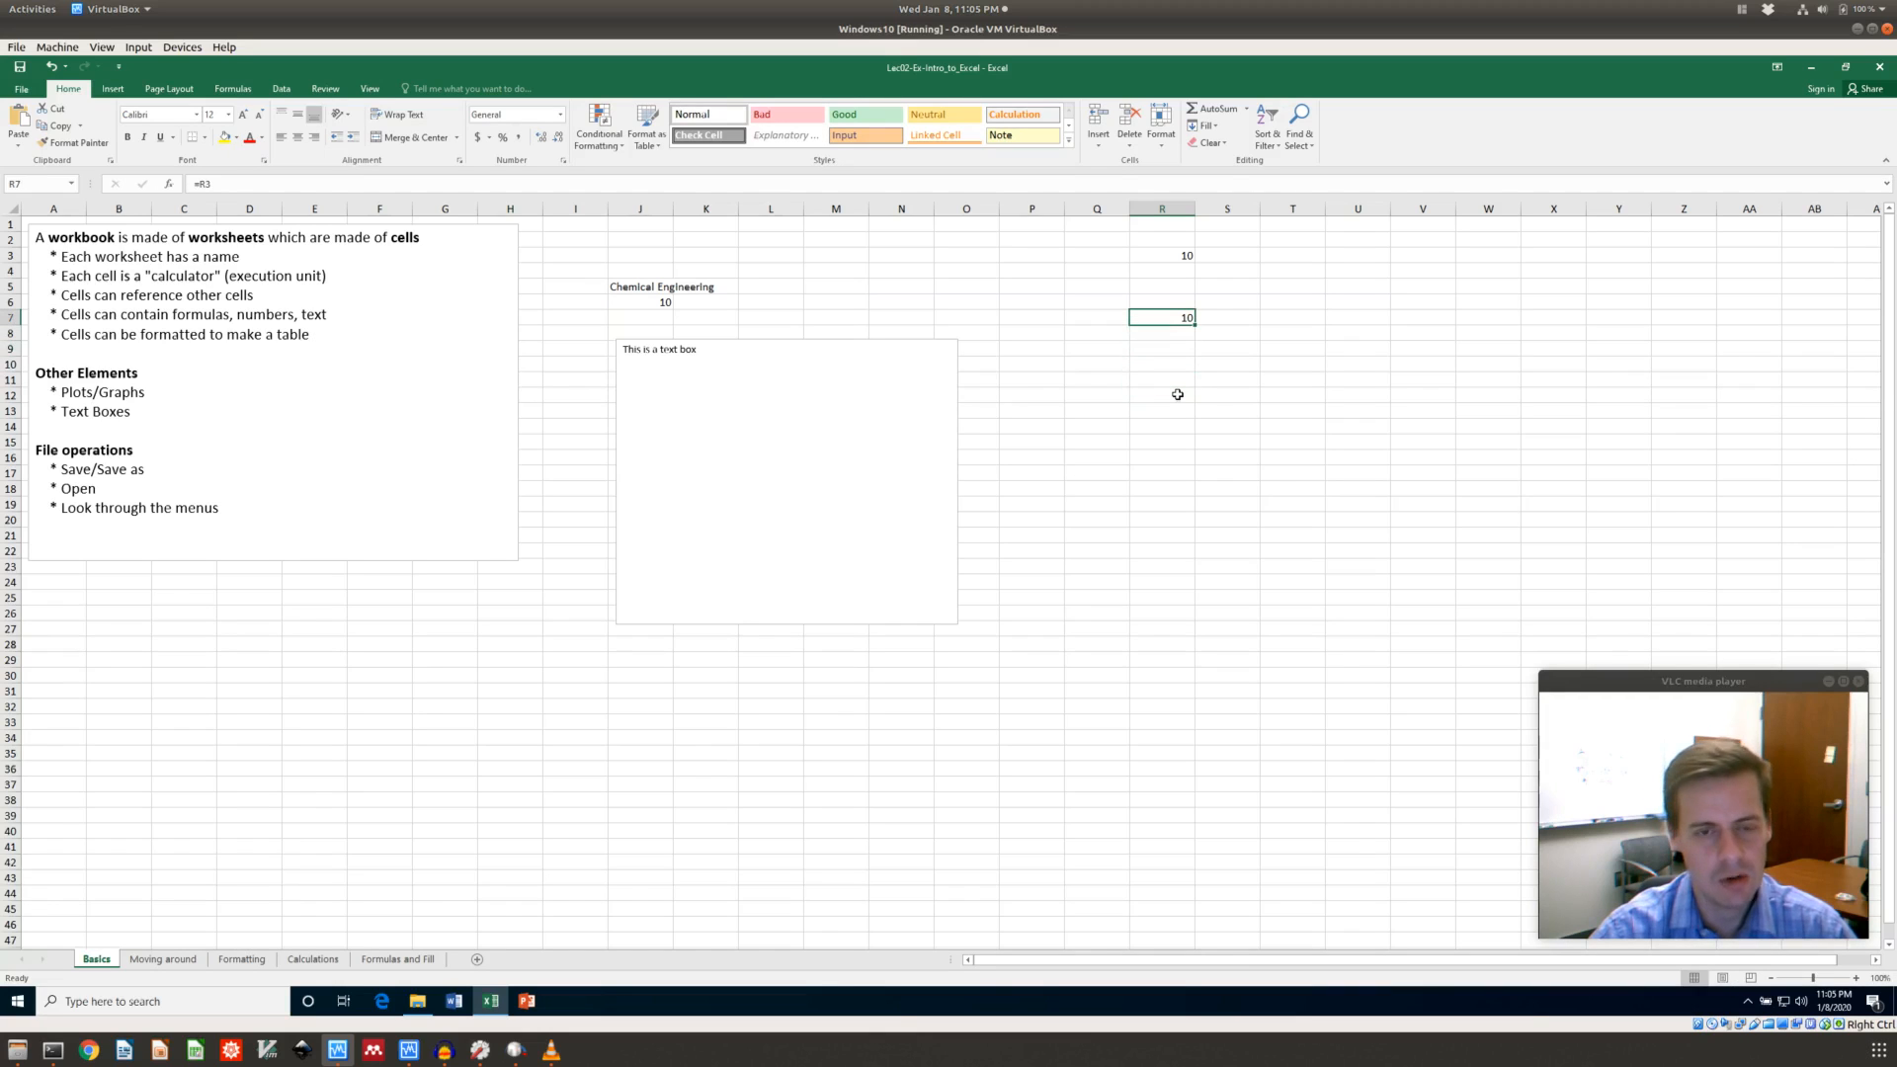
key(Up)
key(Up)
key(Up)
key(Up)
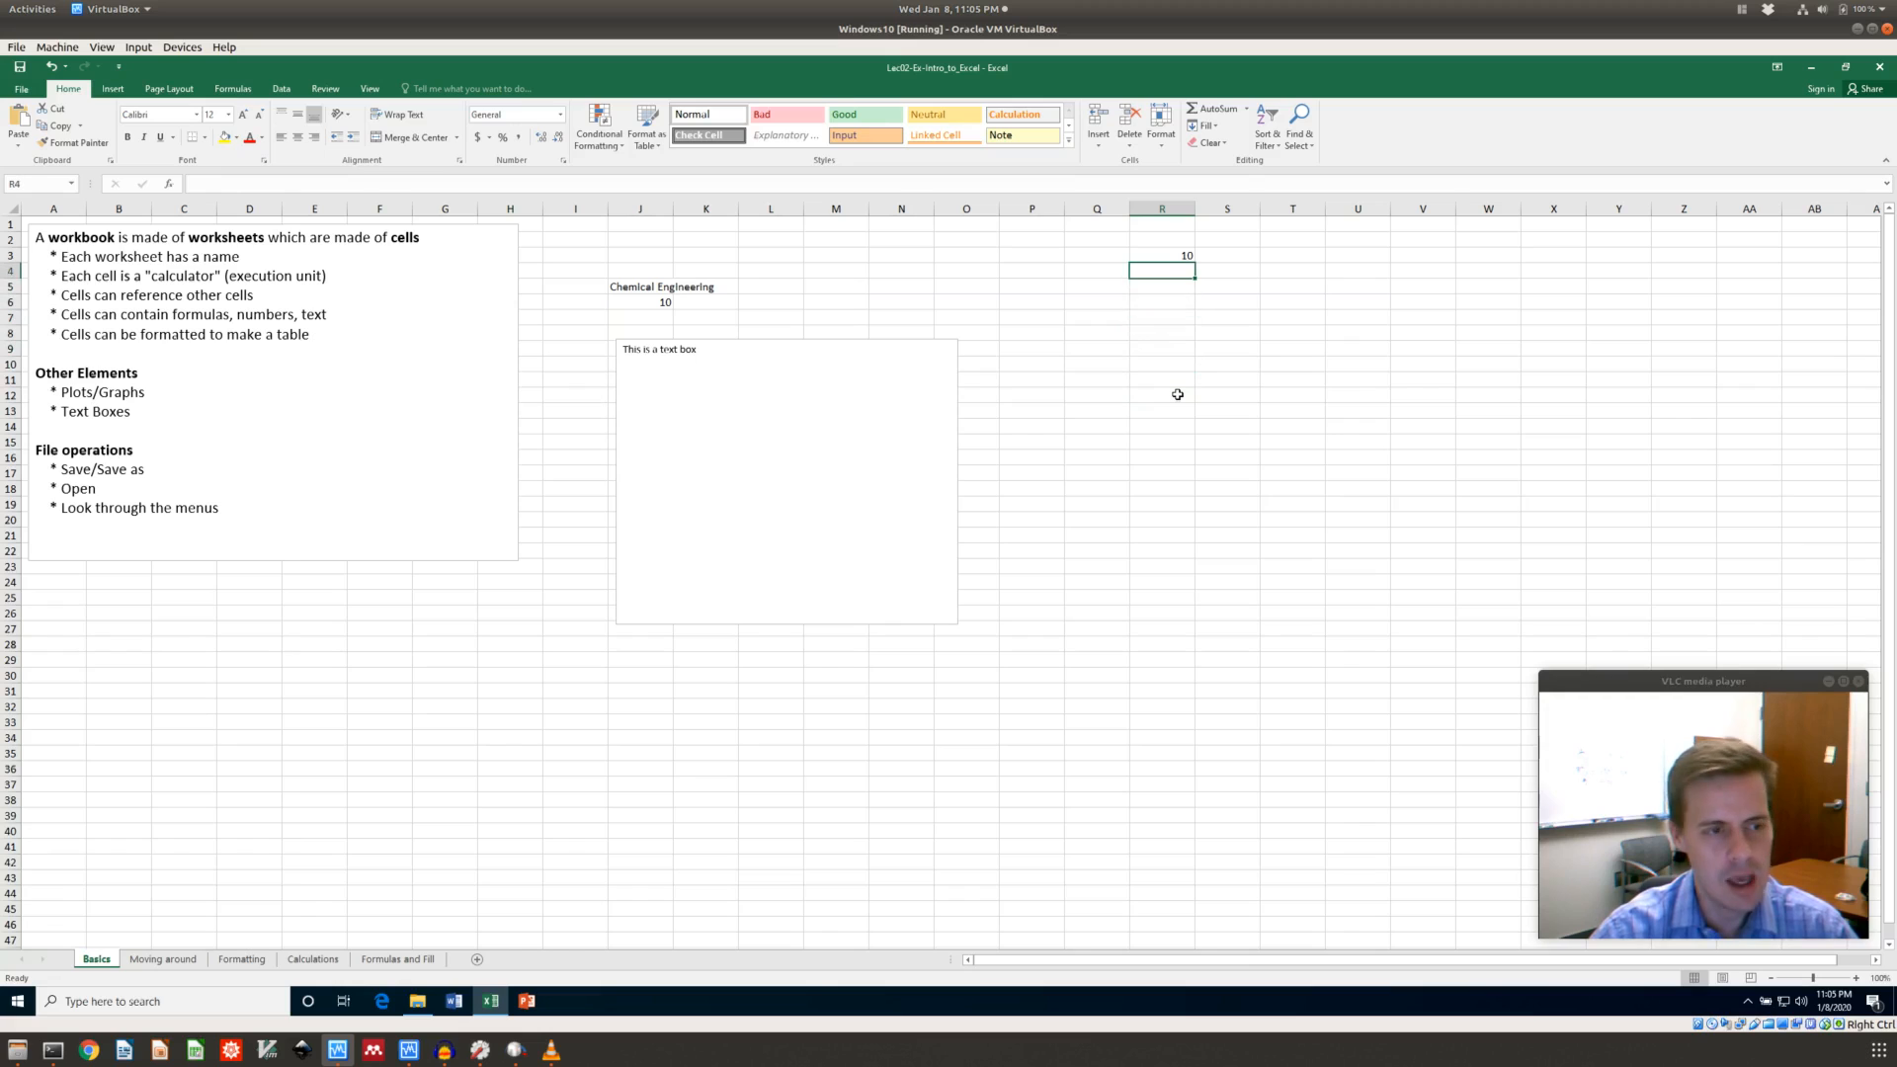
key(Delete)
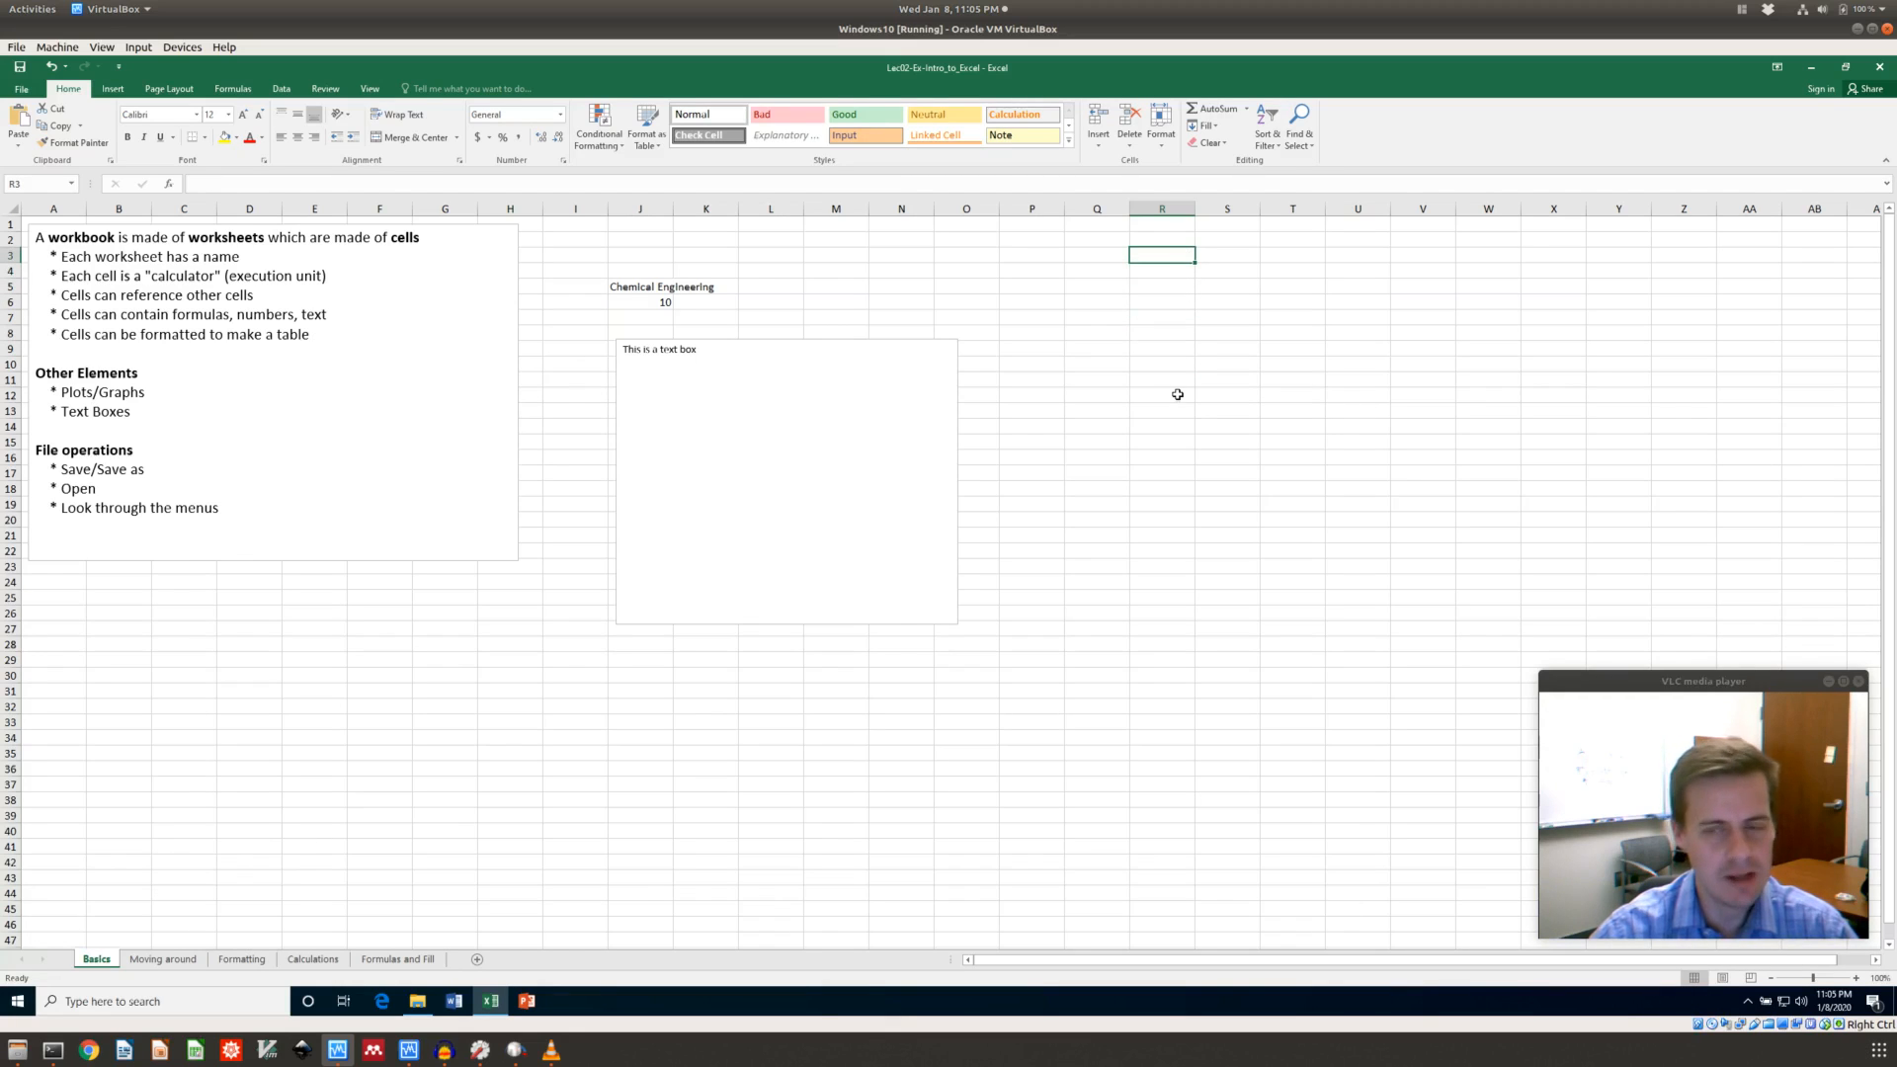
Enter the numbers 1 to 6 down cells R4 to R9
key(Down)
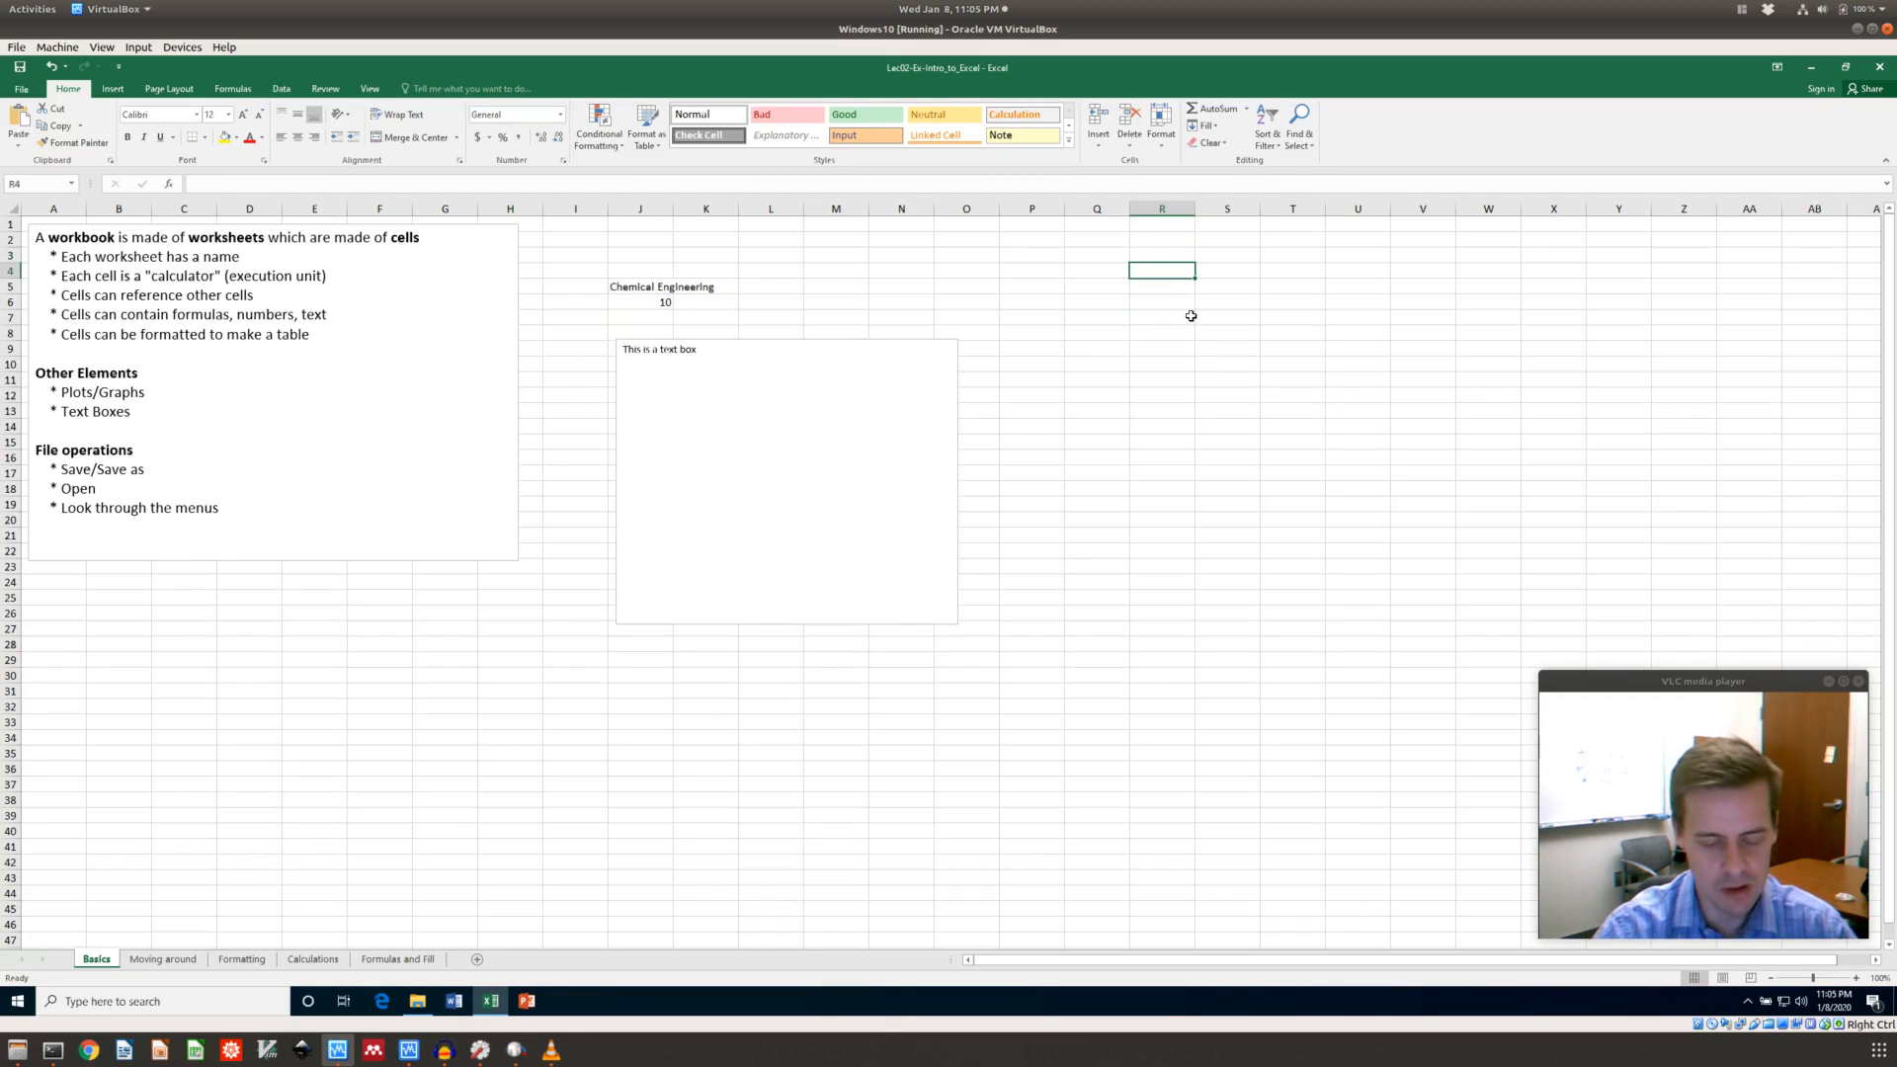
text(1 2 3 4 5)
key(Return)
text(6)
Enter a formula in cell S4 that multiplies the neighbouring cell R4 by 2
key(Up)
key(Up)
key(Up)
key(Up)
key(Up)
key(Right)
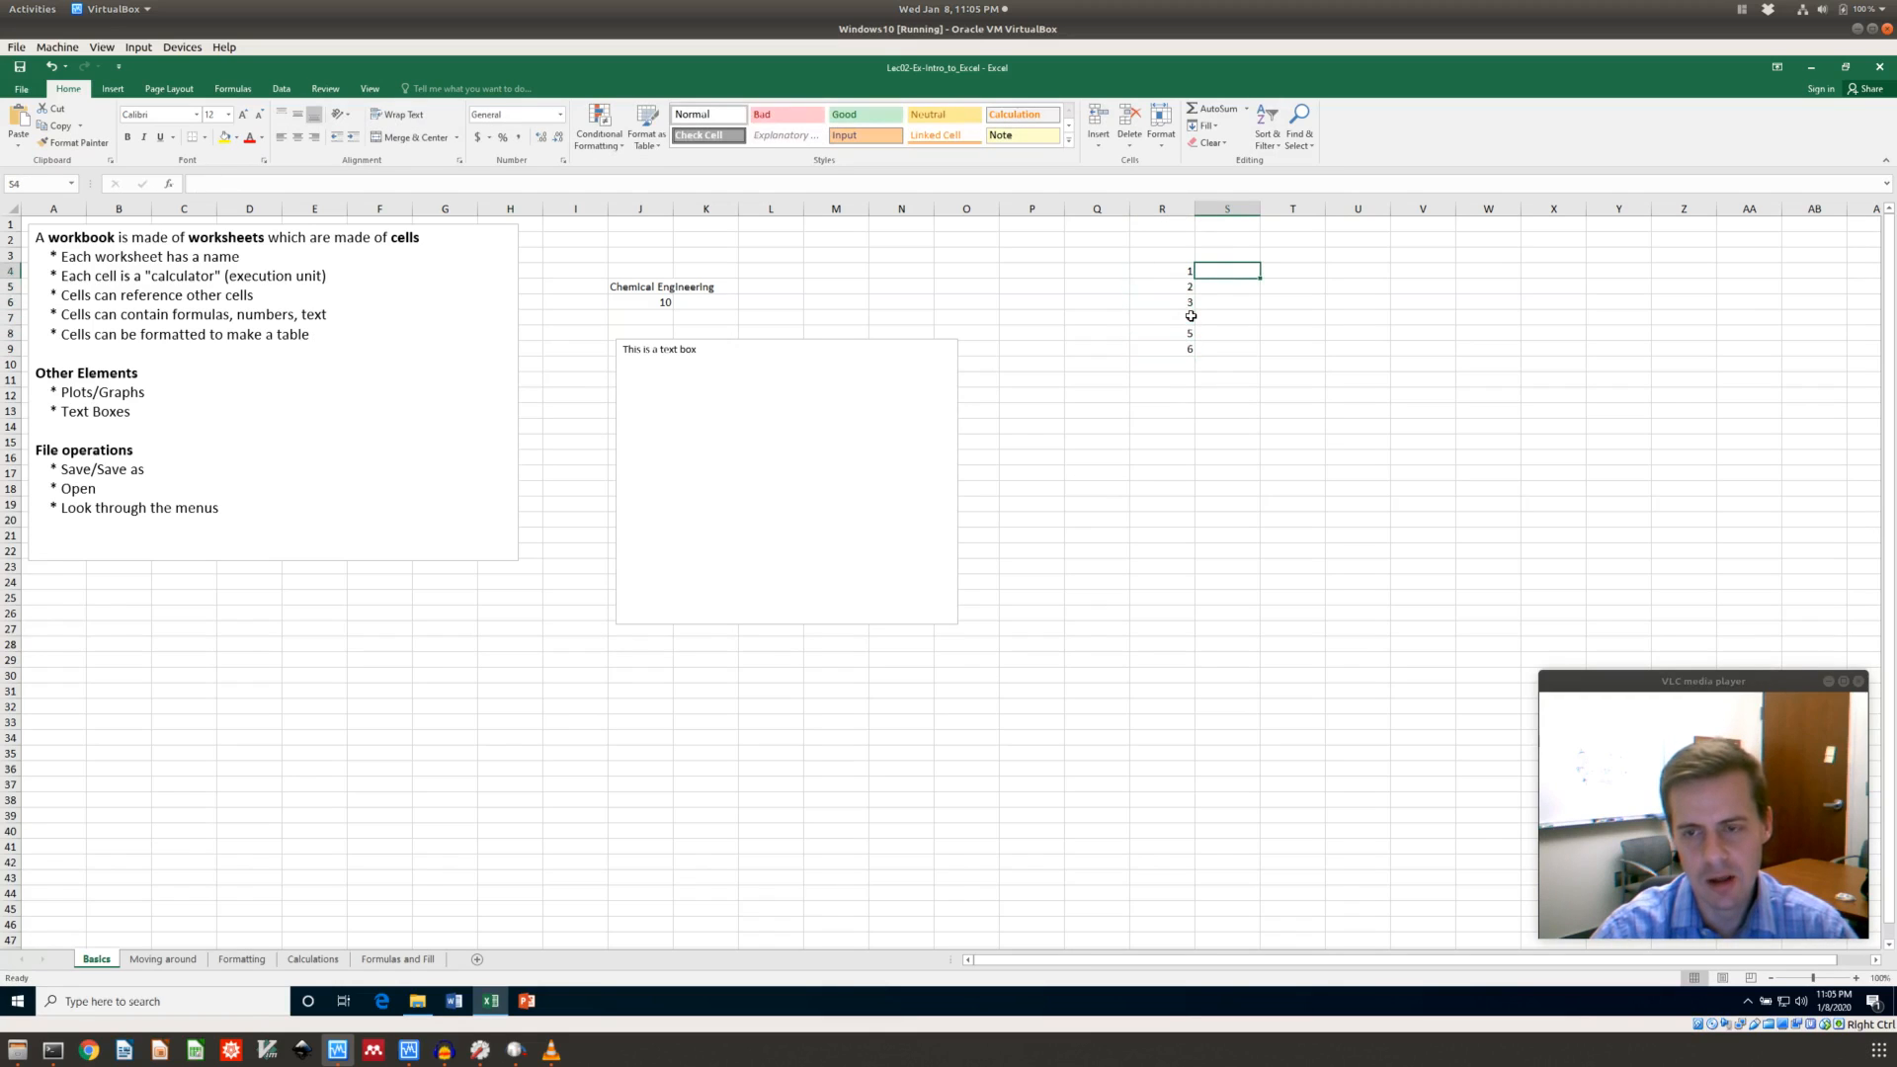
text(=)
key(Left)
text(*2)
key(ctrl+Return)
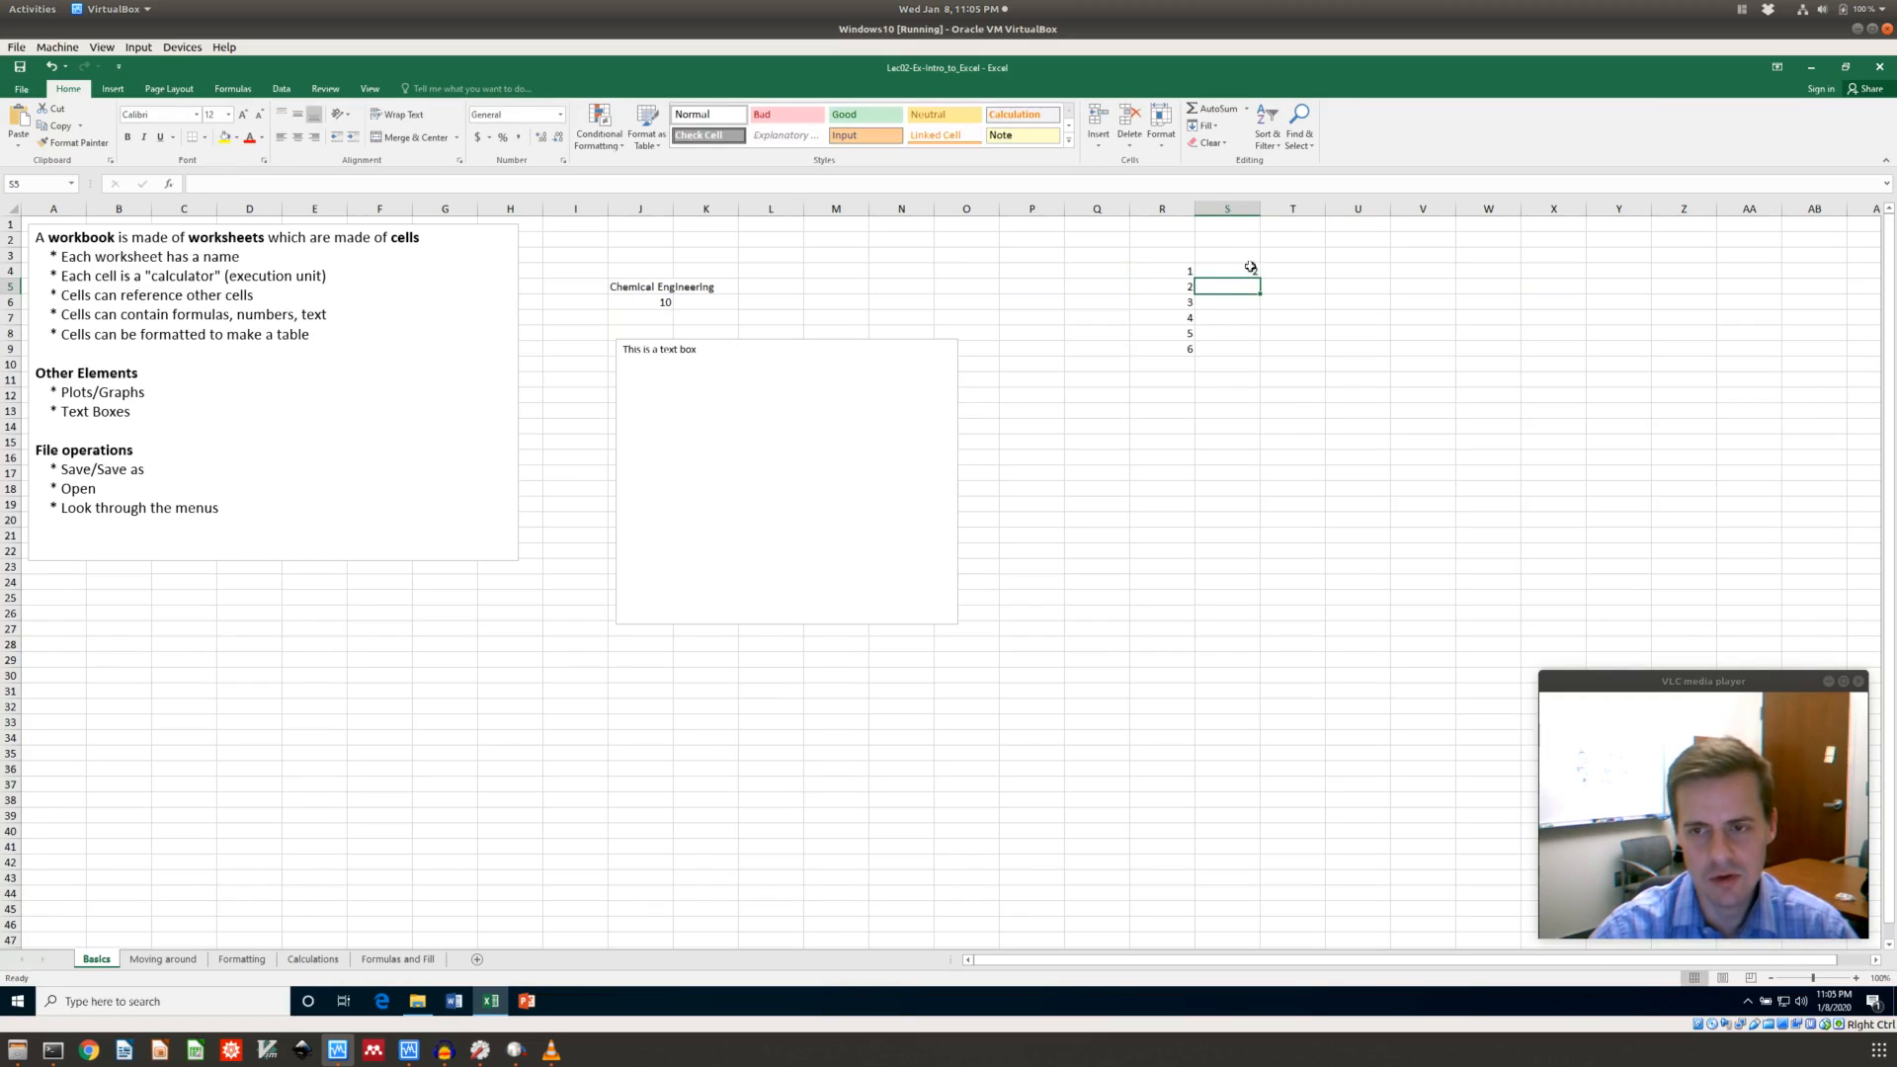
Copy the doubling formula from cell S4 into cells S5 to S9
key(ctrl+c)
key(Down)
key(ctrl+v)
key(Down)
key(ctrl+v)
key(Down)
key(ctrl+v)
key(Down)
key(ctrl+v)
key(Down)
key(ctrl+v)
key(Down)
key(ctrl)
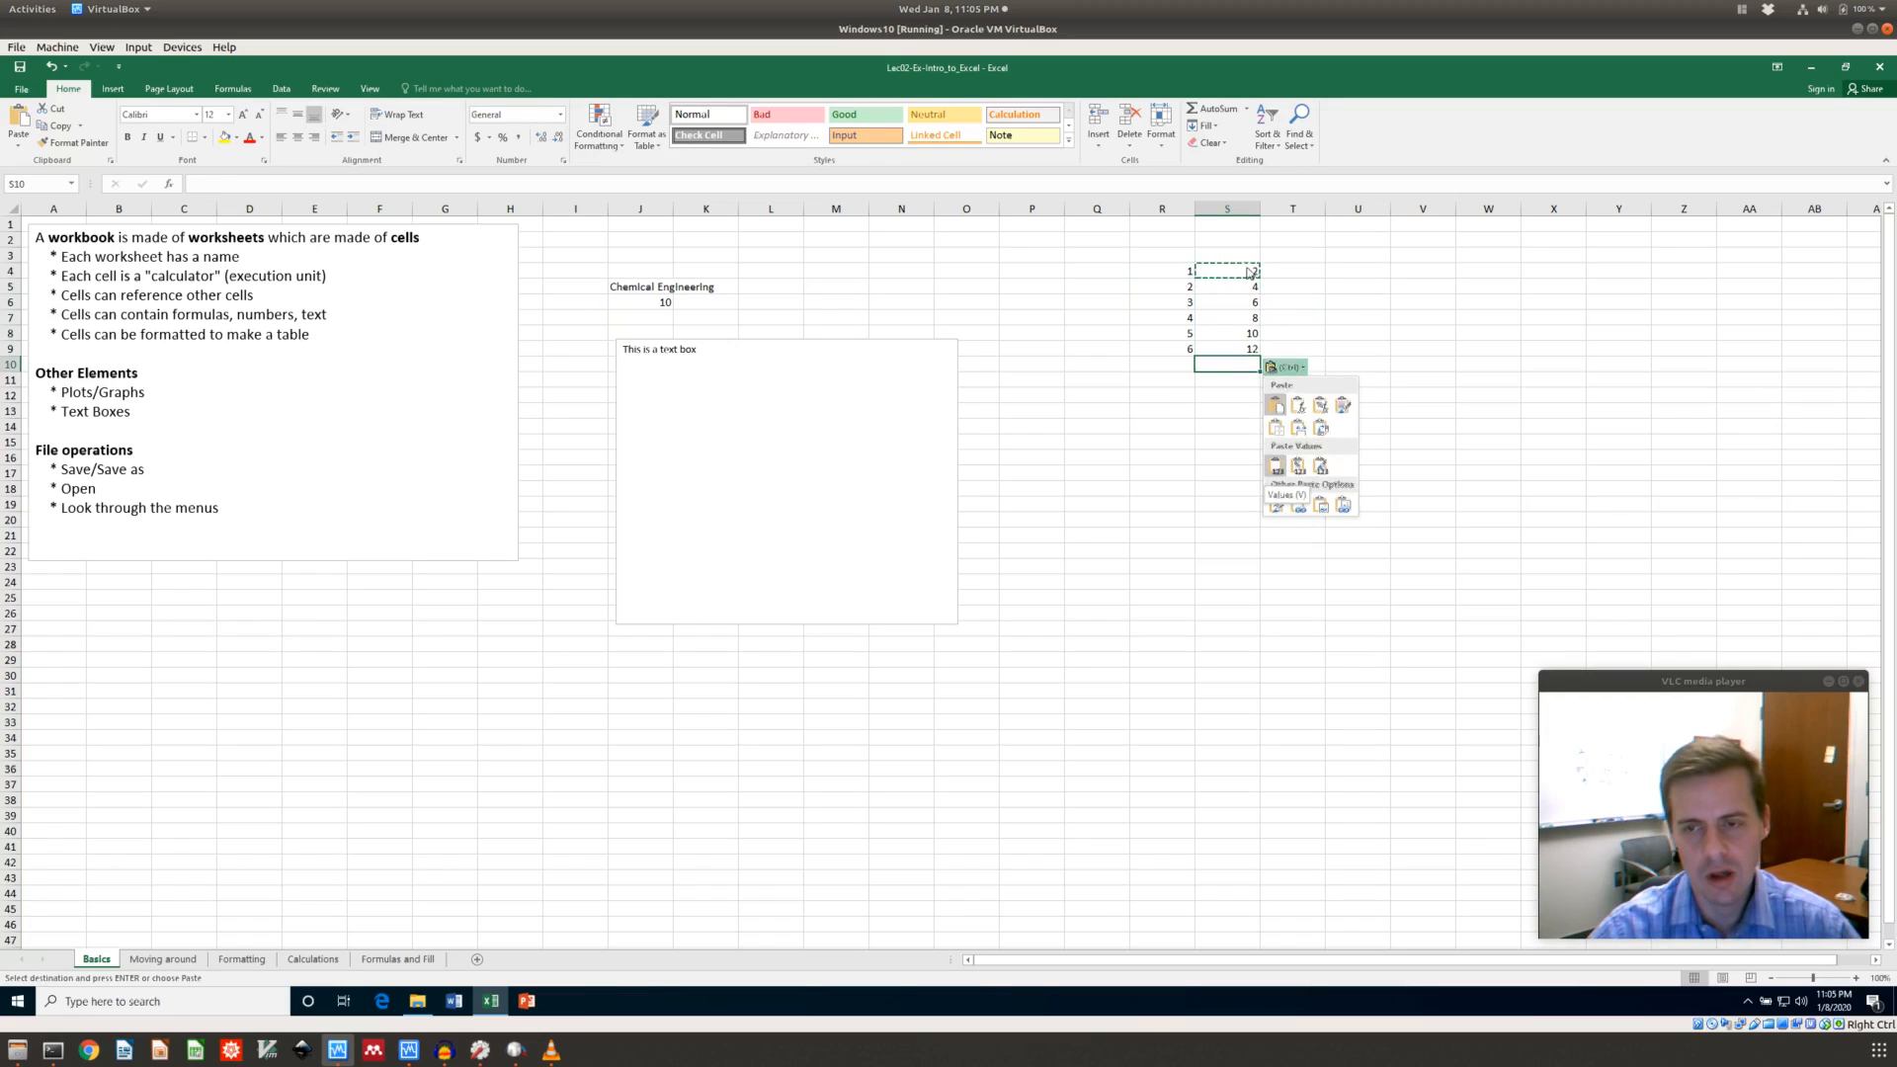
Enter the column headers Col 1 in cell R3 and Col 2 in cell S3
click(1248, 273)
click(1223, 286)
click(1179, 257)
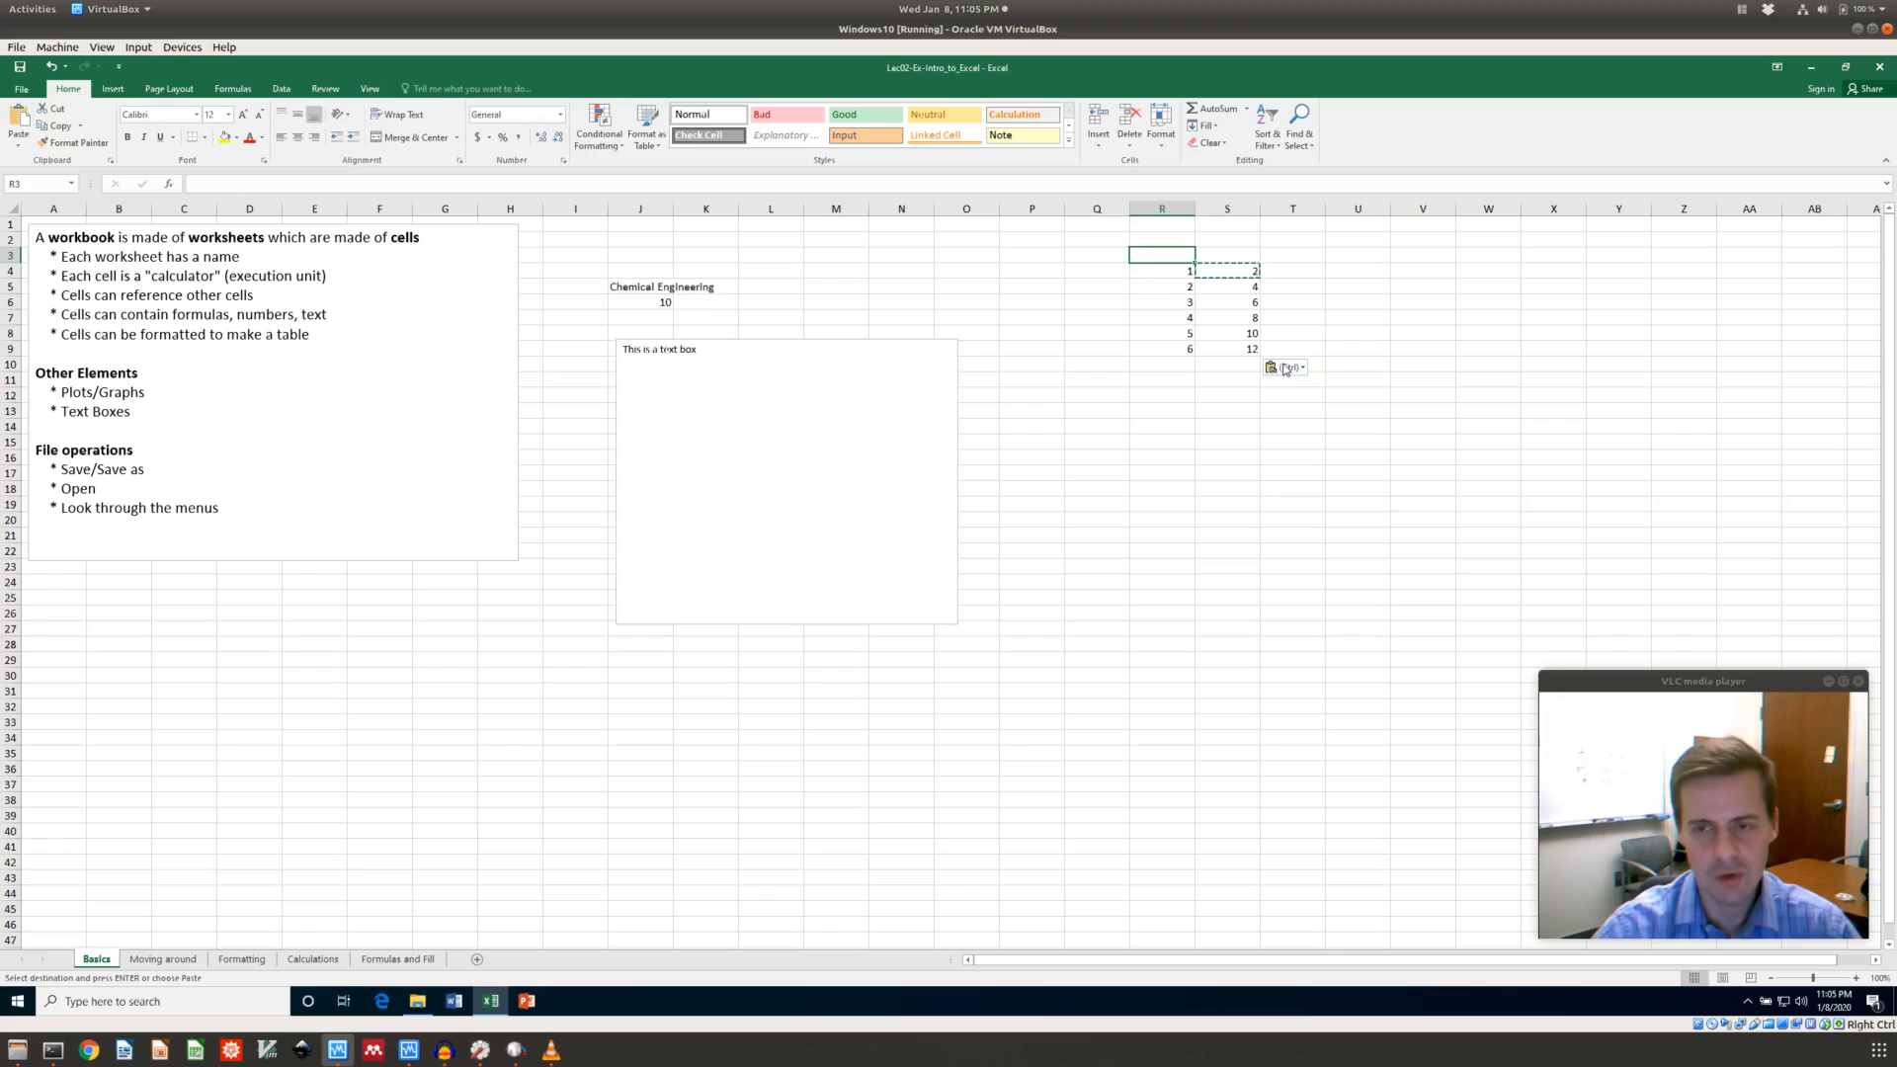
key(BackSpace)
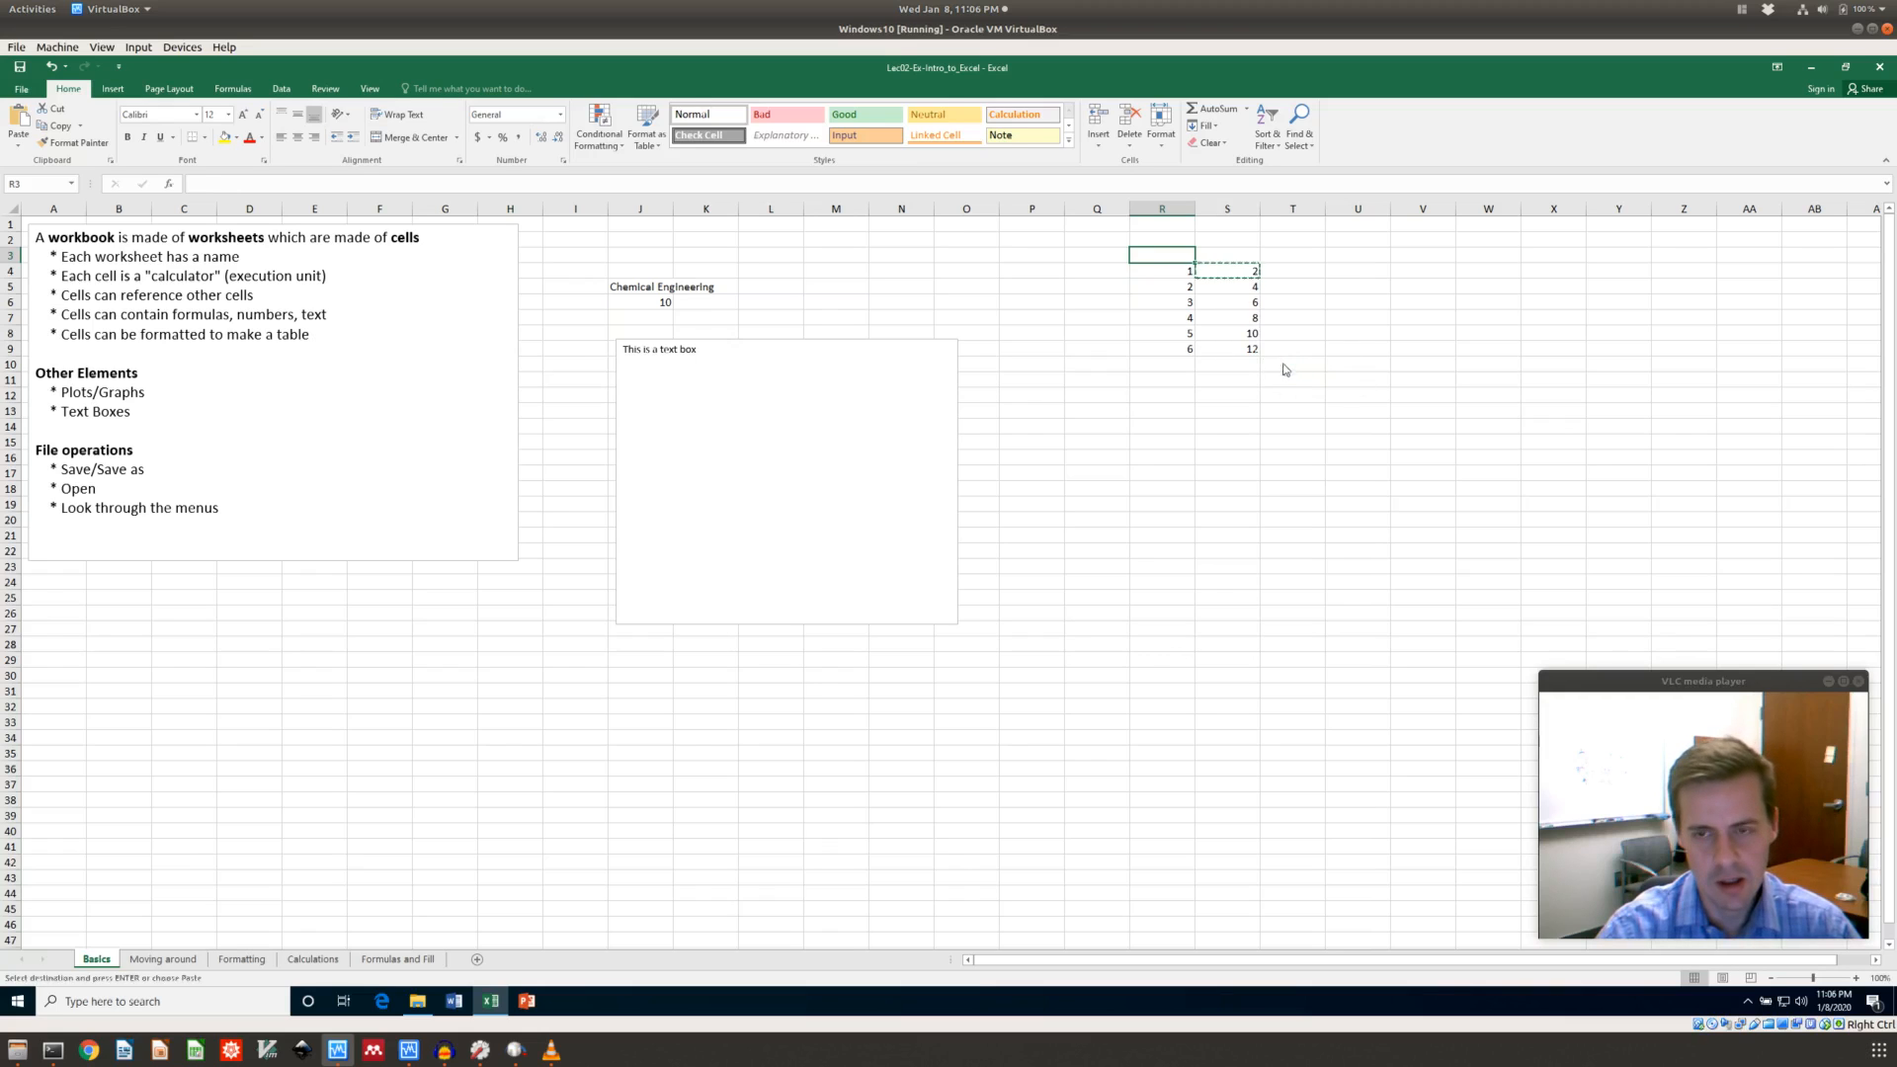
text(Col 1)
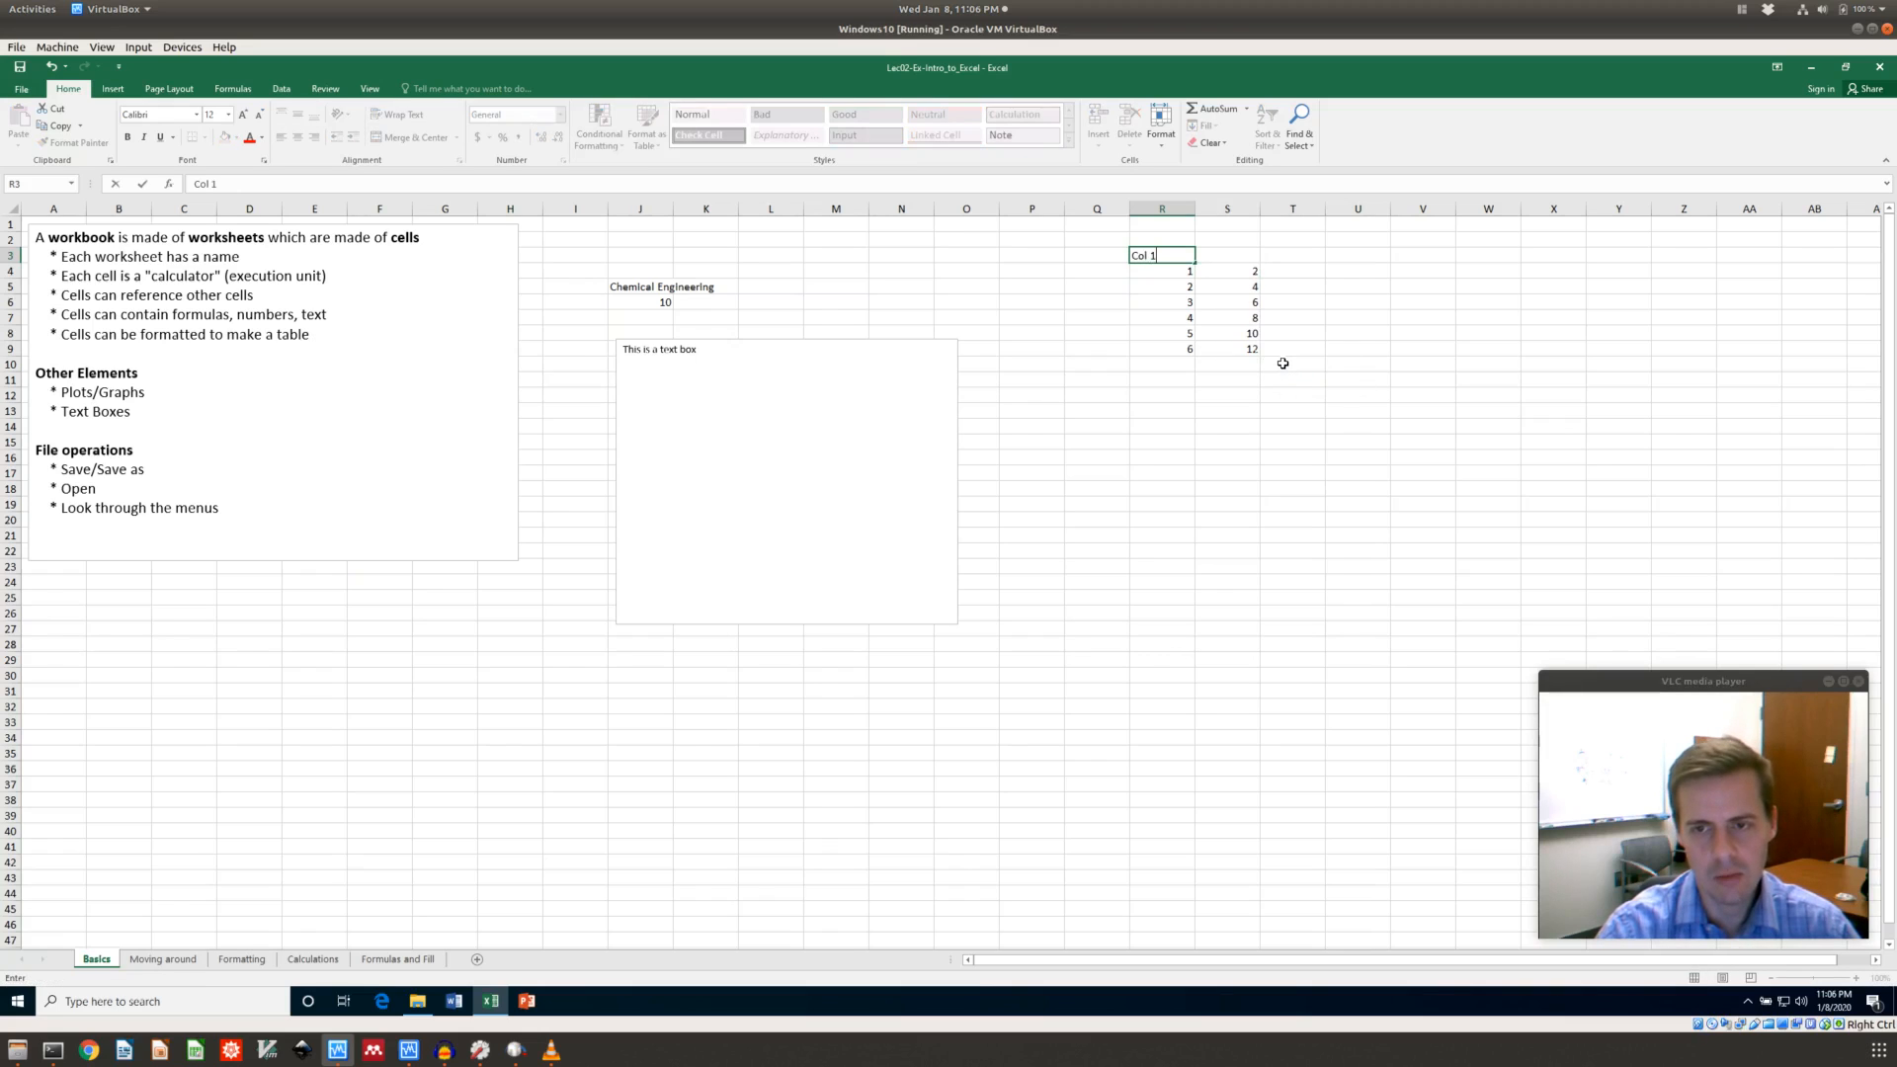
key(Tab)
text(Col 2)
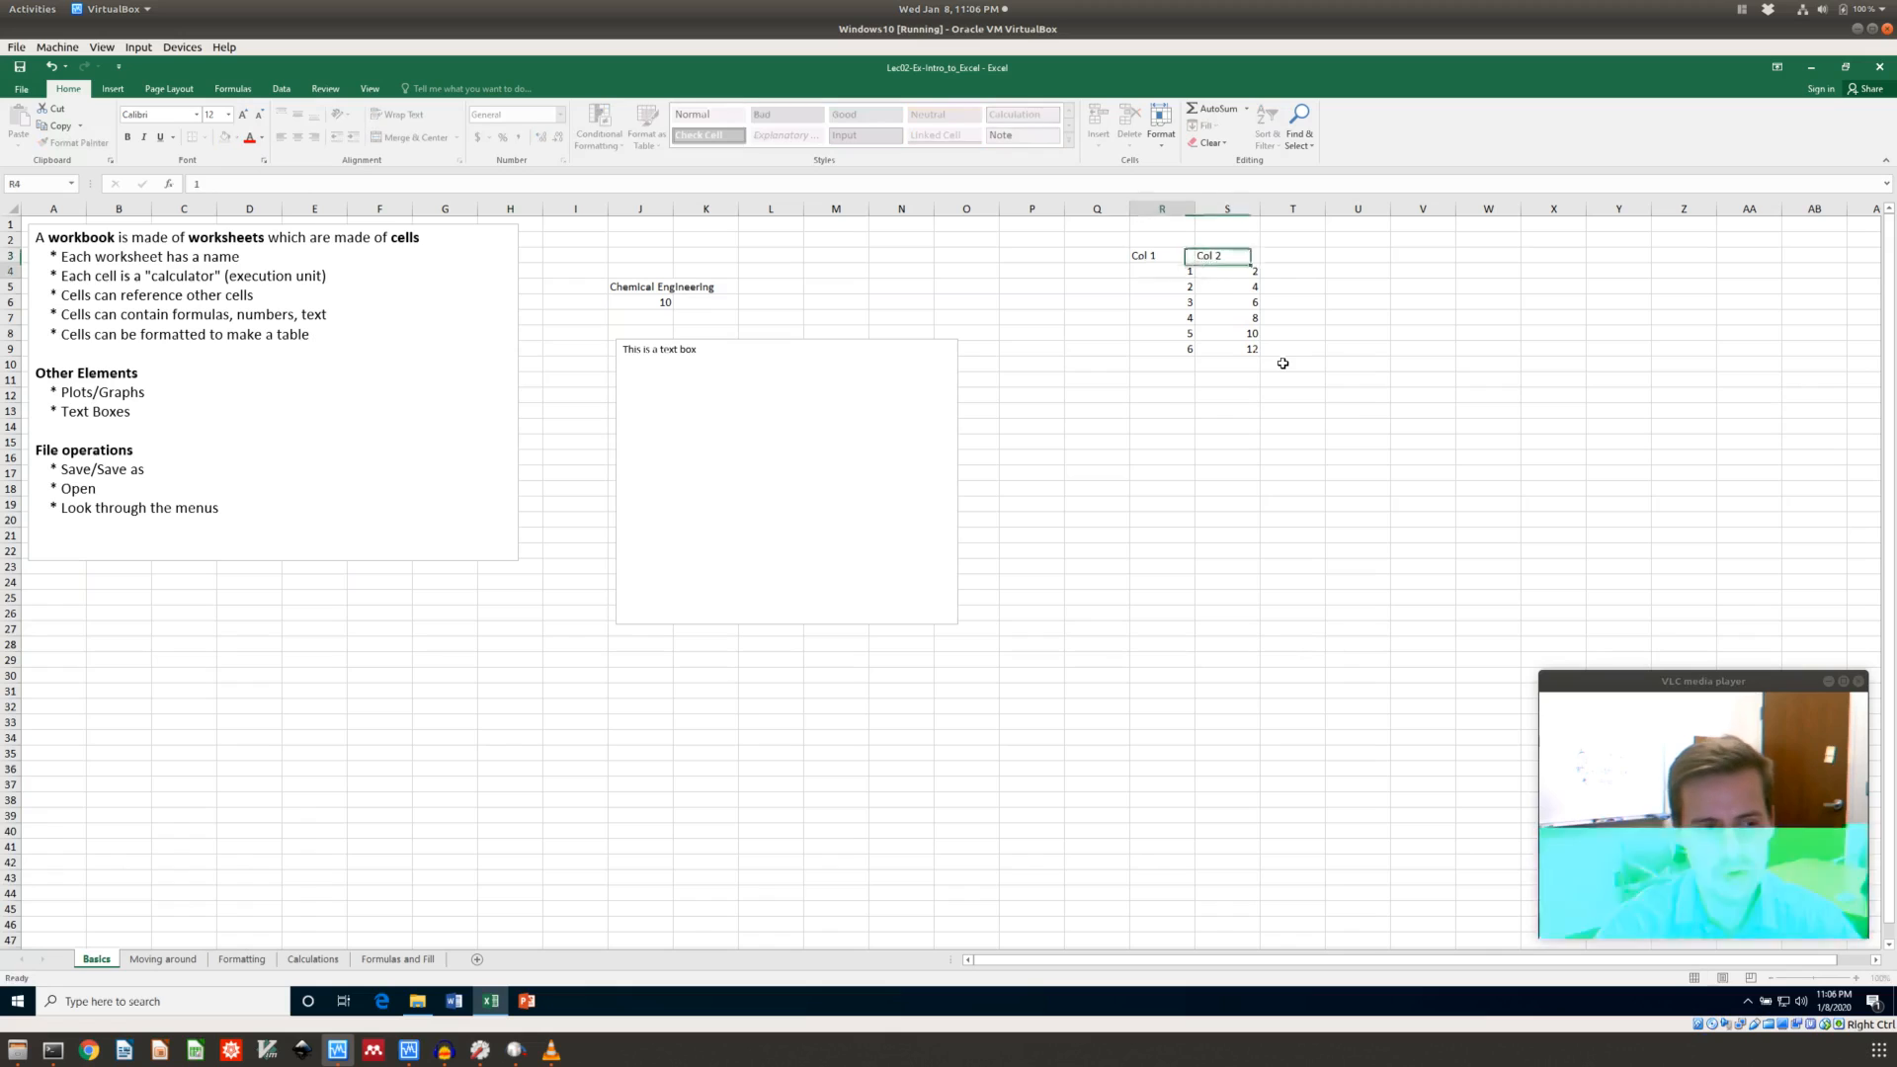
Highlight the whole two-column table in R3:S9, including its Col 1 and Col 2 headers
key(Left)
key(Left)
key(shift+Right)
key(Right)
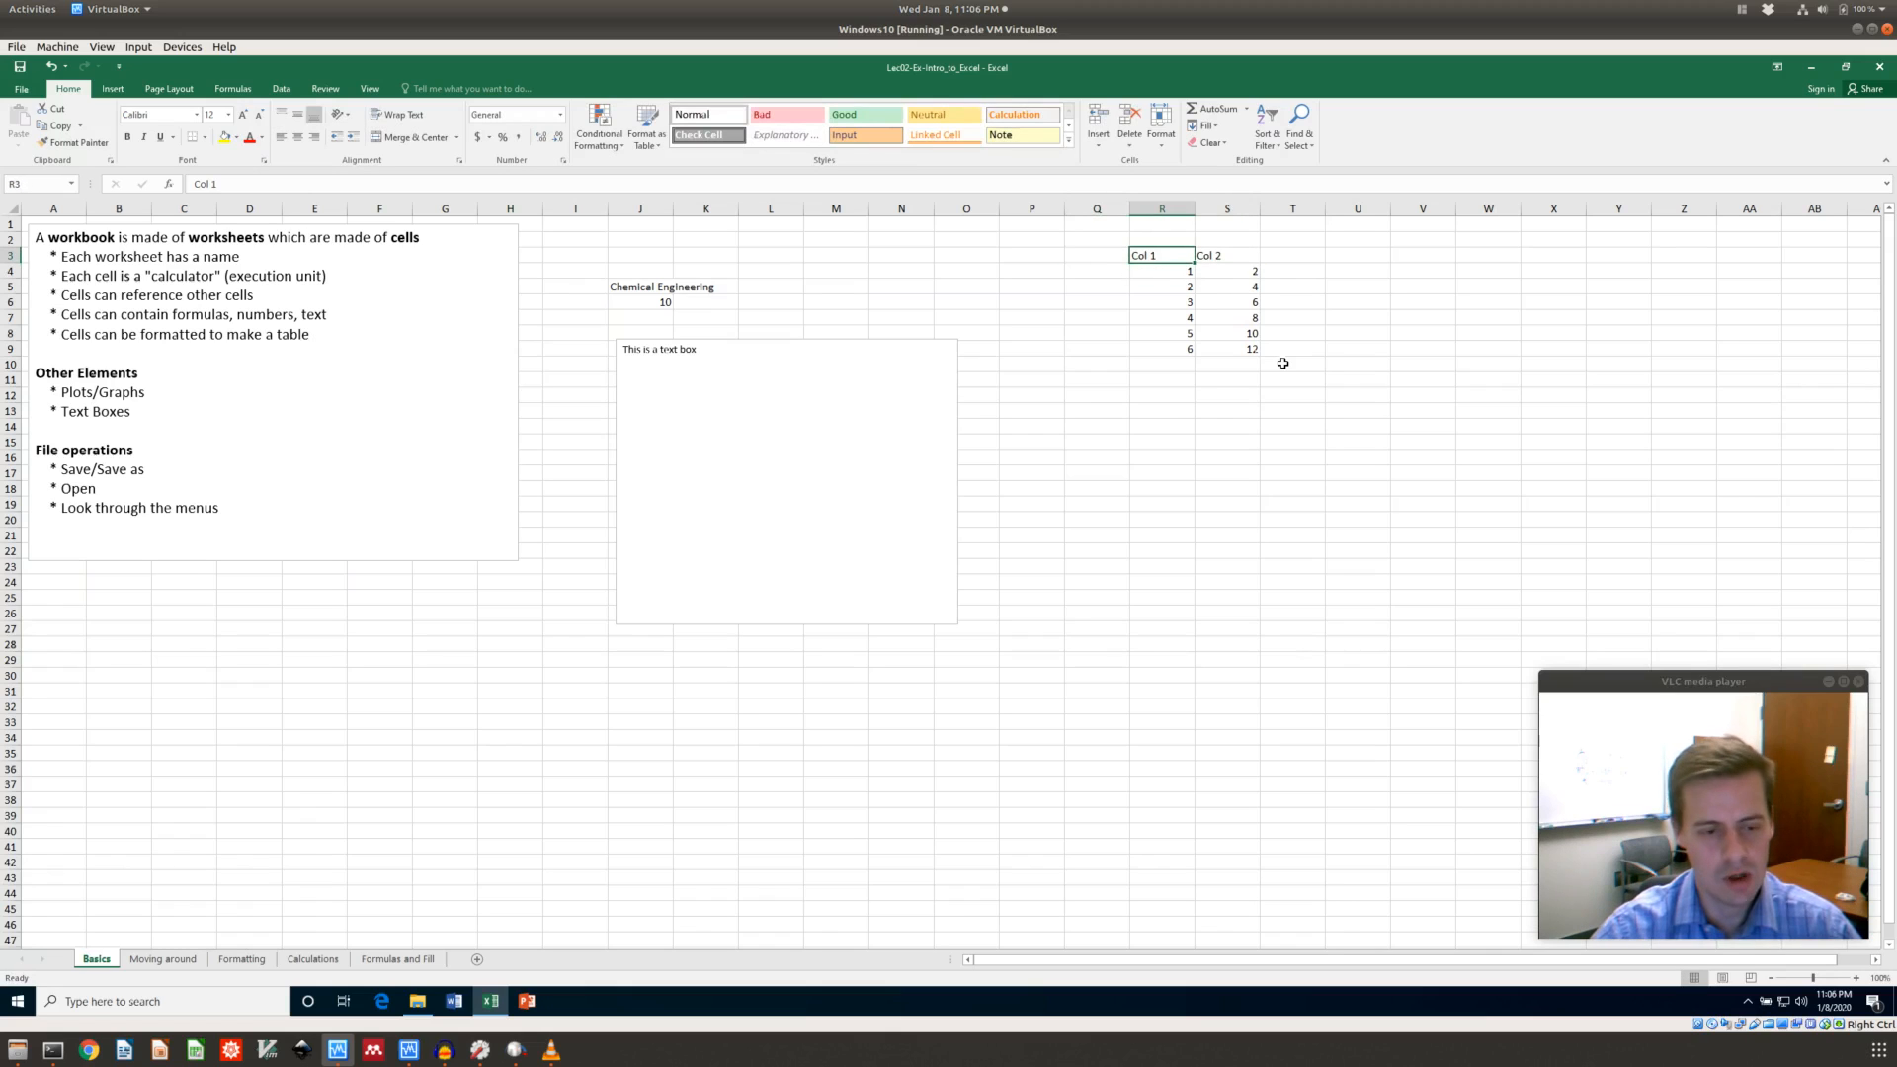
key(shift+Left)
key(Right)
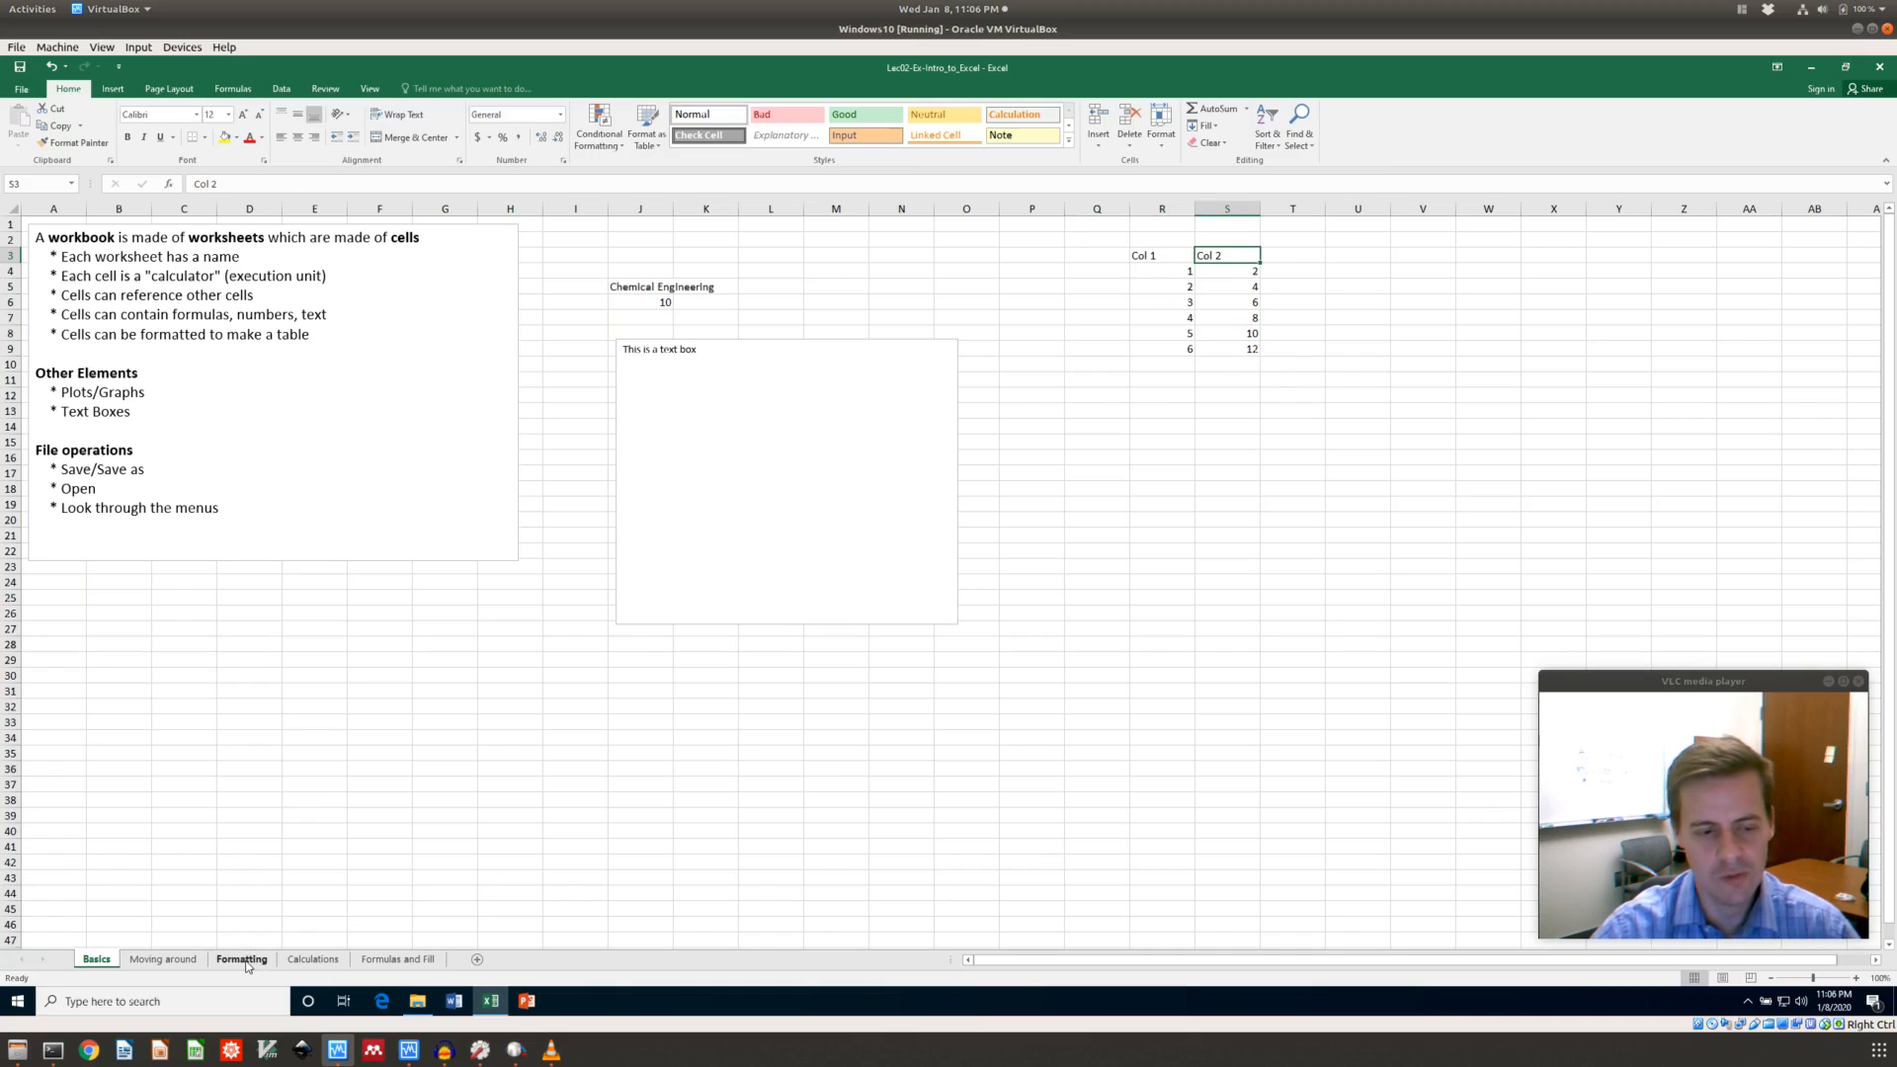
click(1282, 346)
drag(1152, 254, 1237, 356)
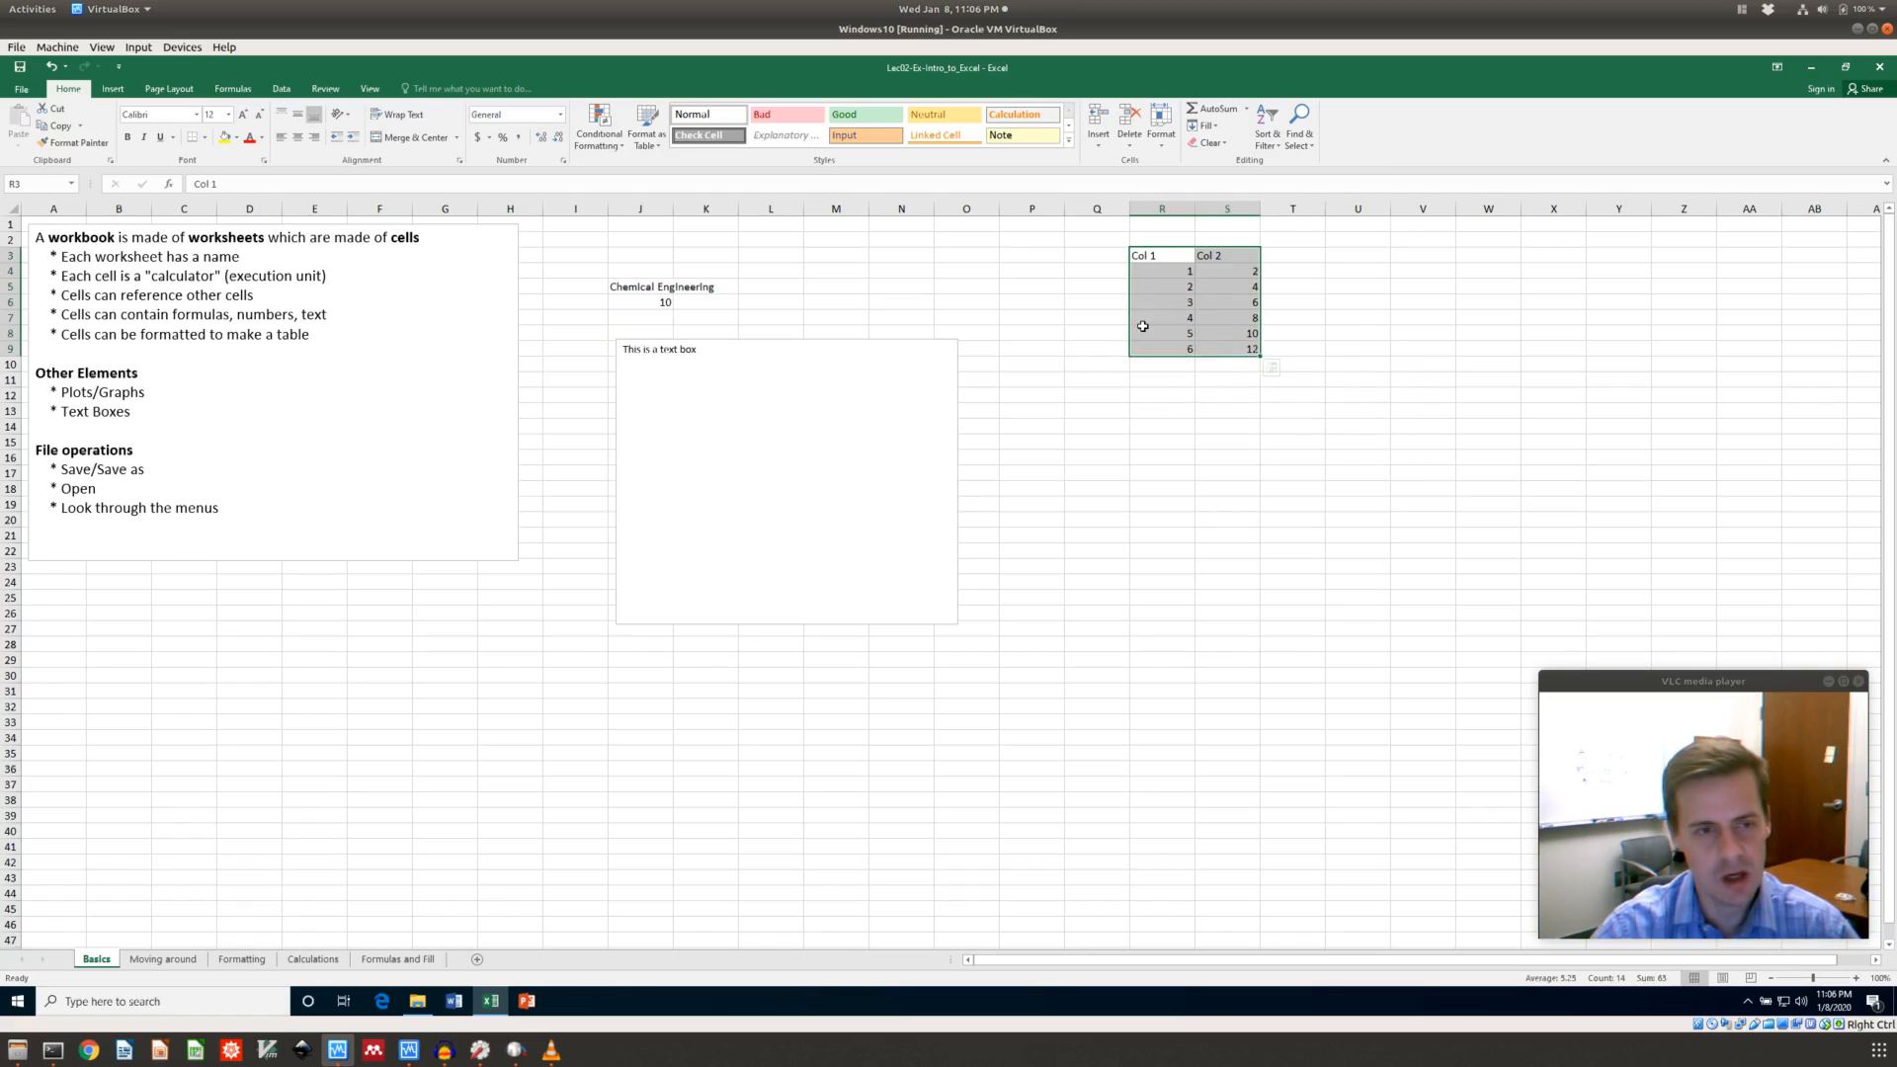
click(1166, 292)
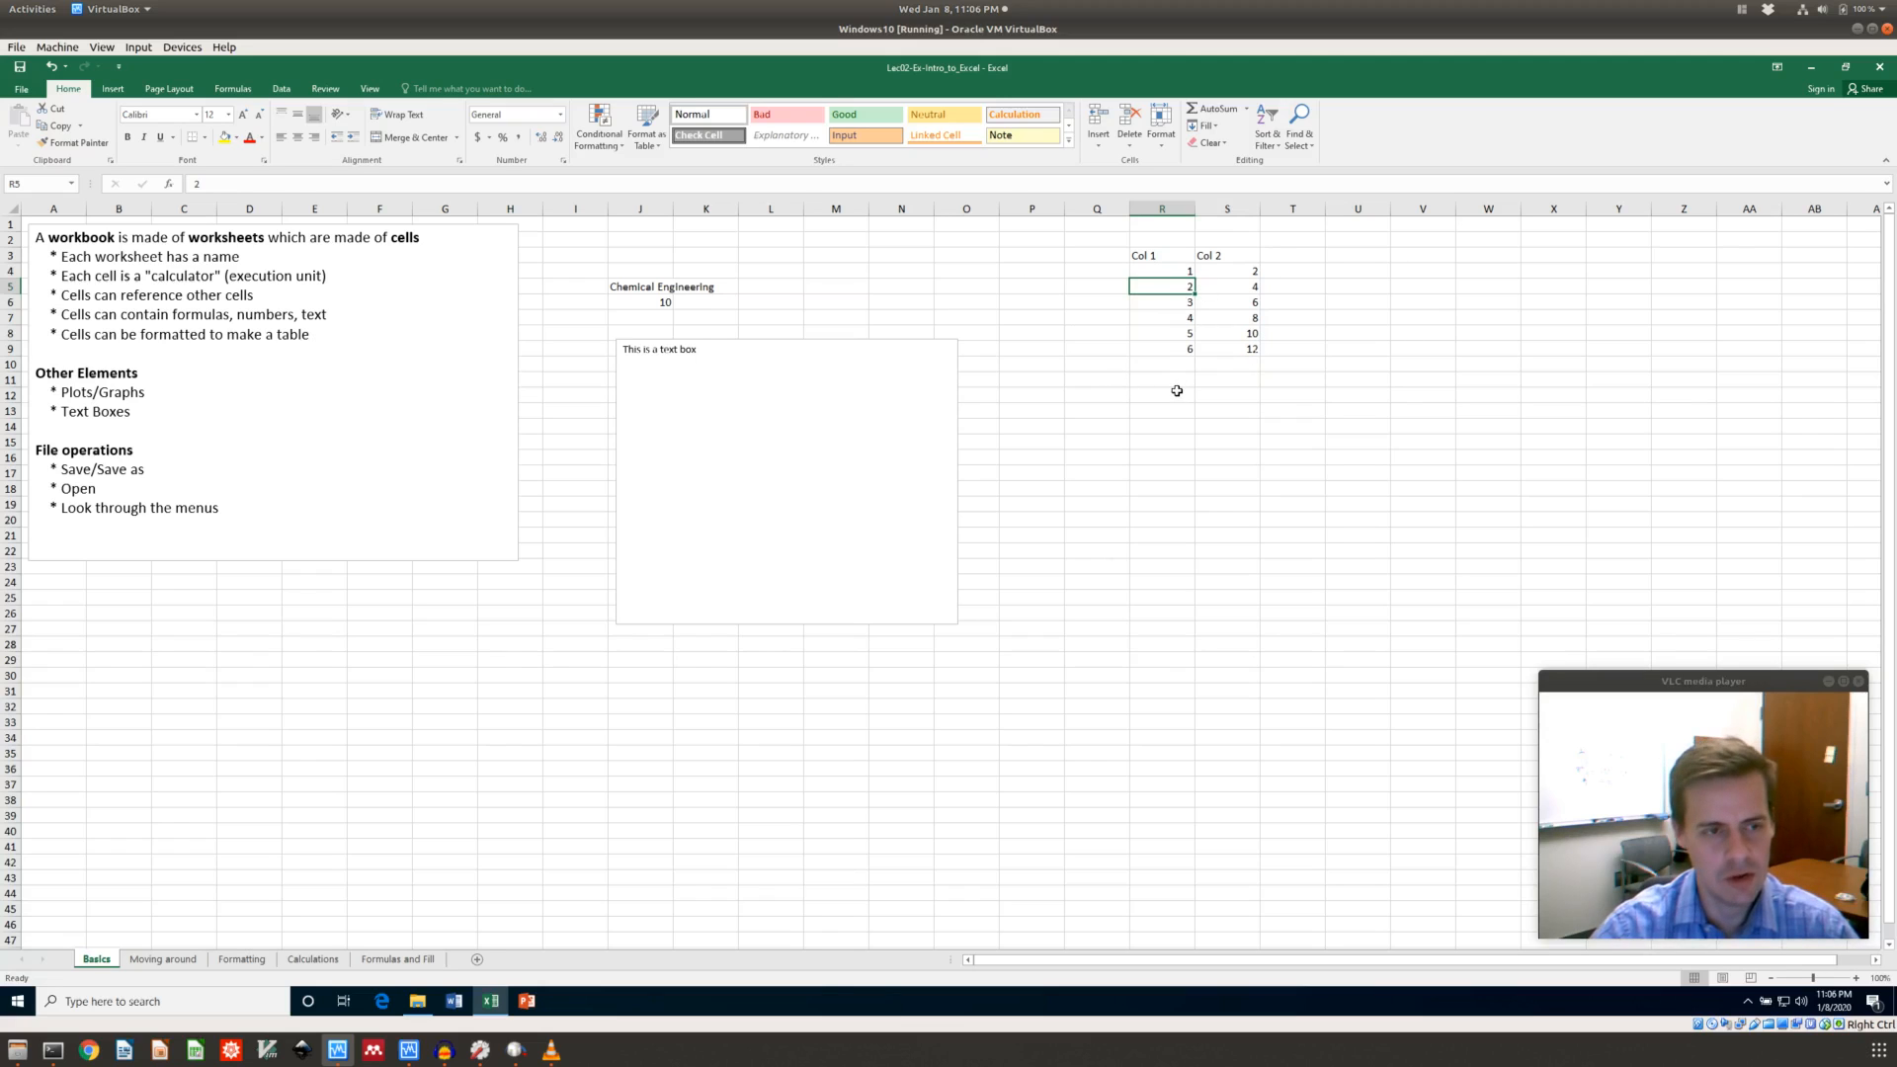
click(1161, 425)
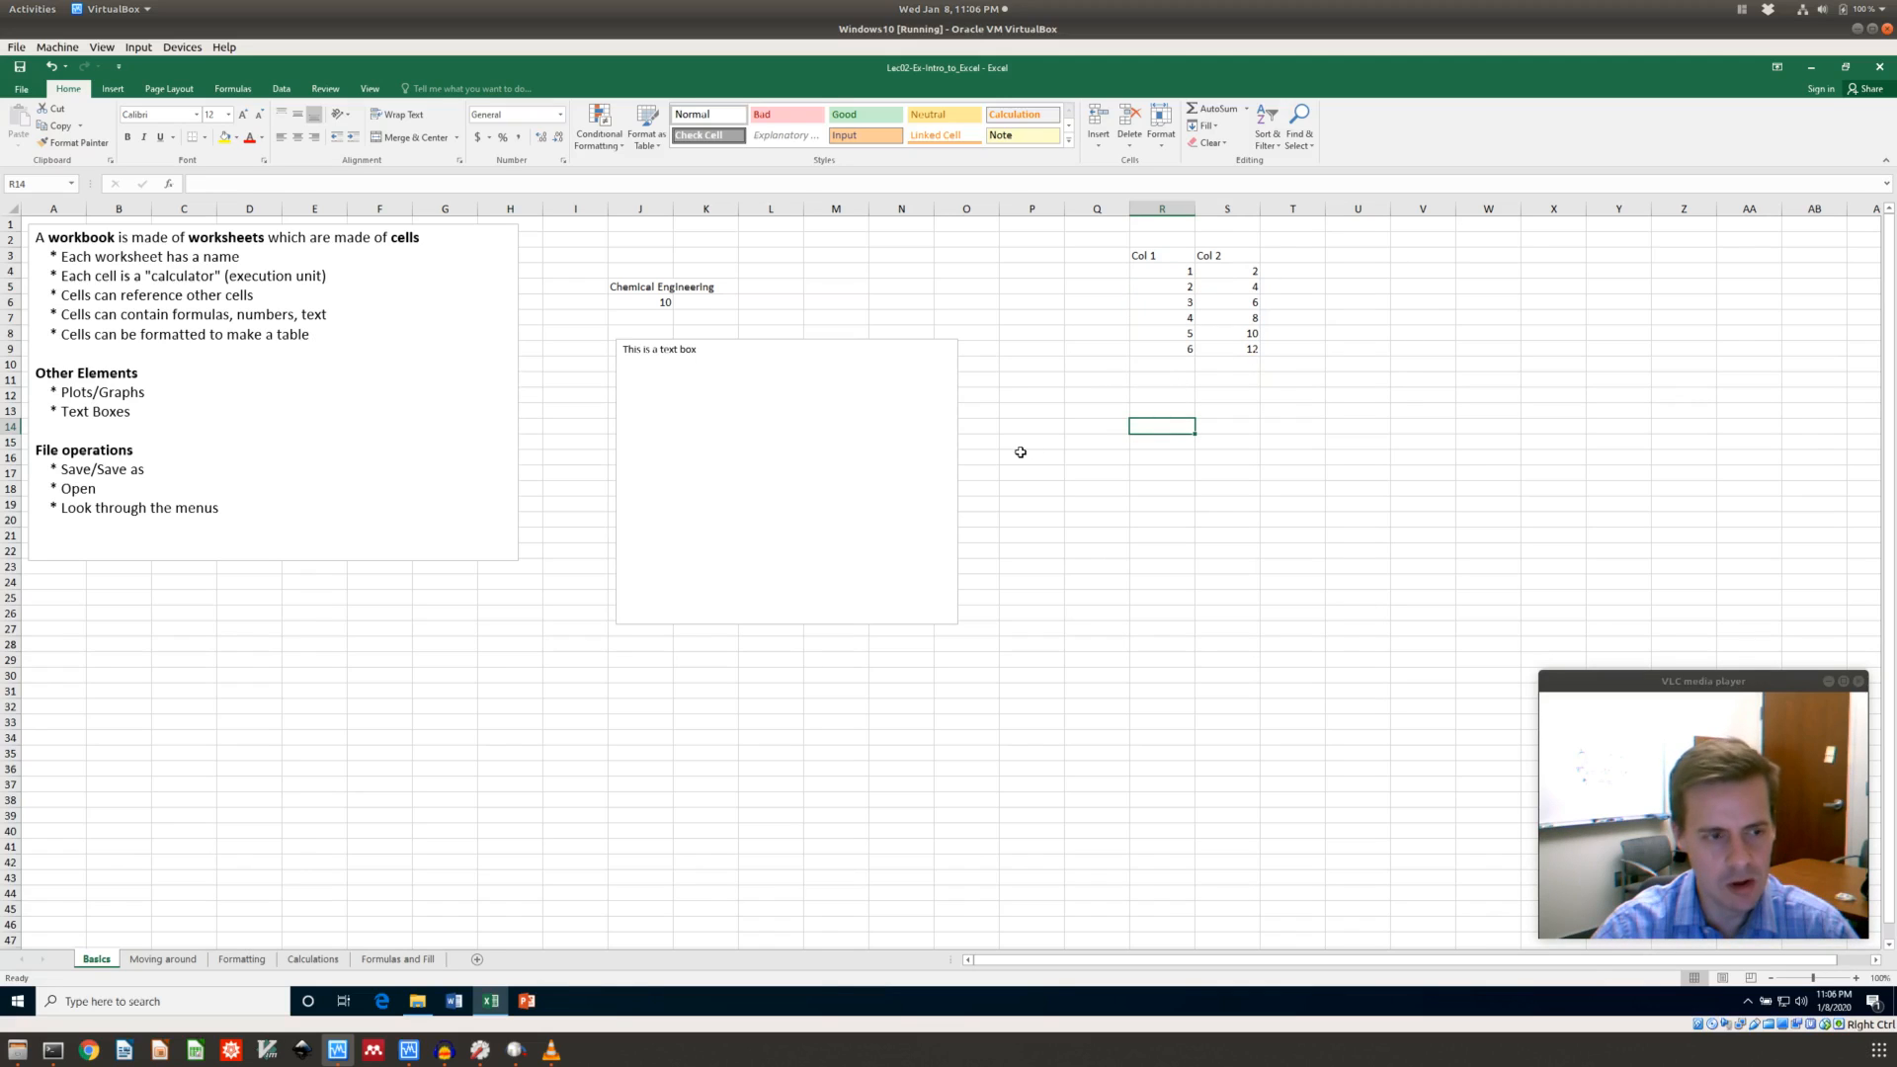
click(1086, 393)
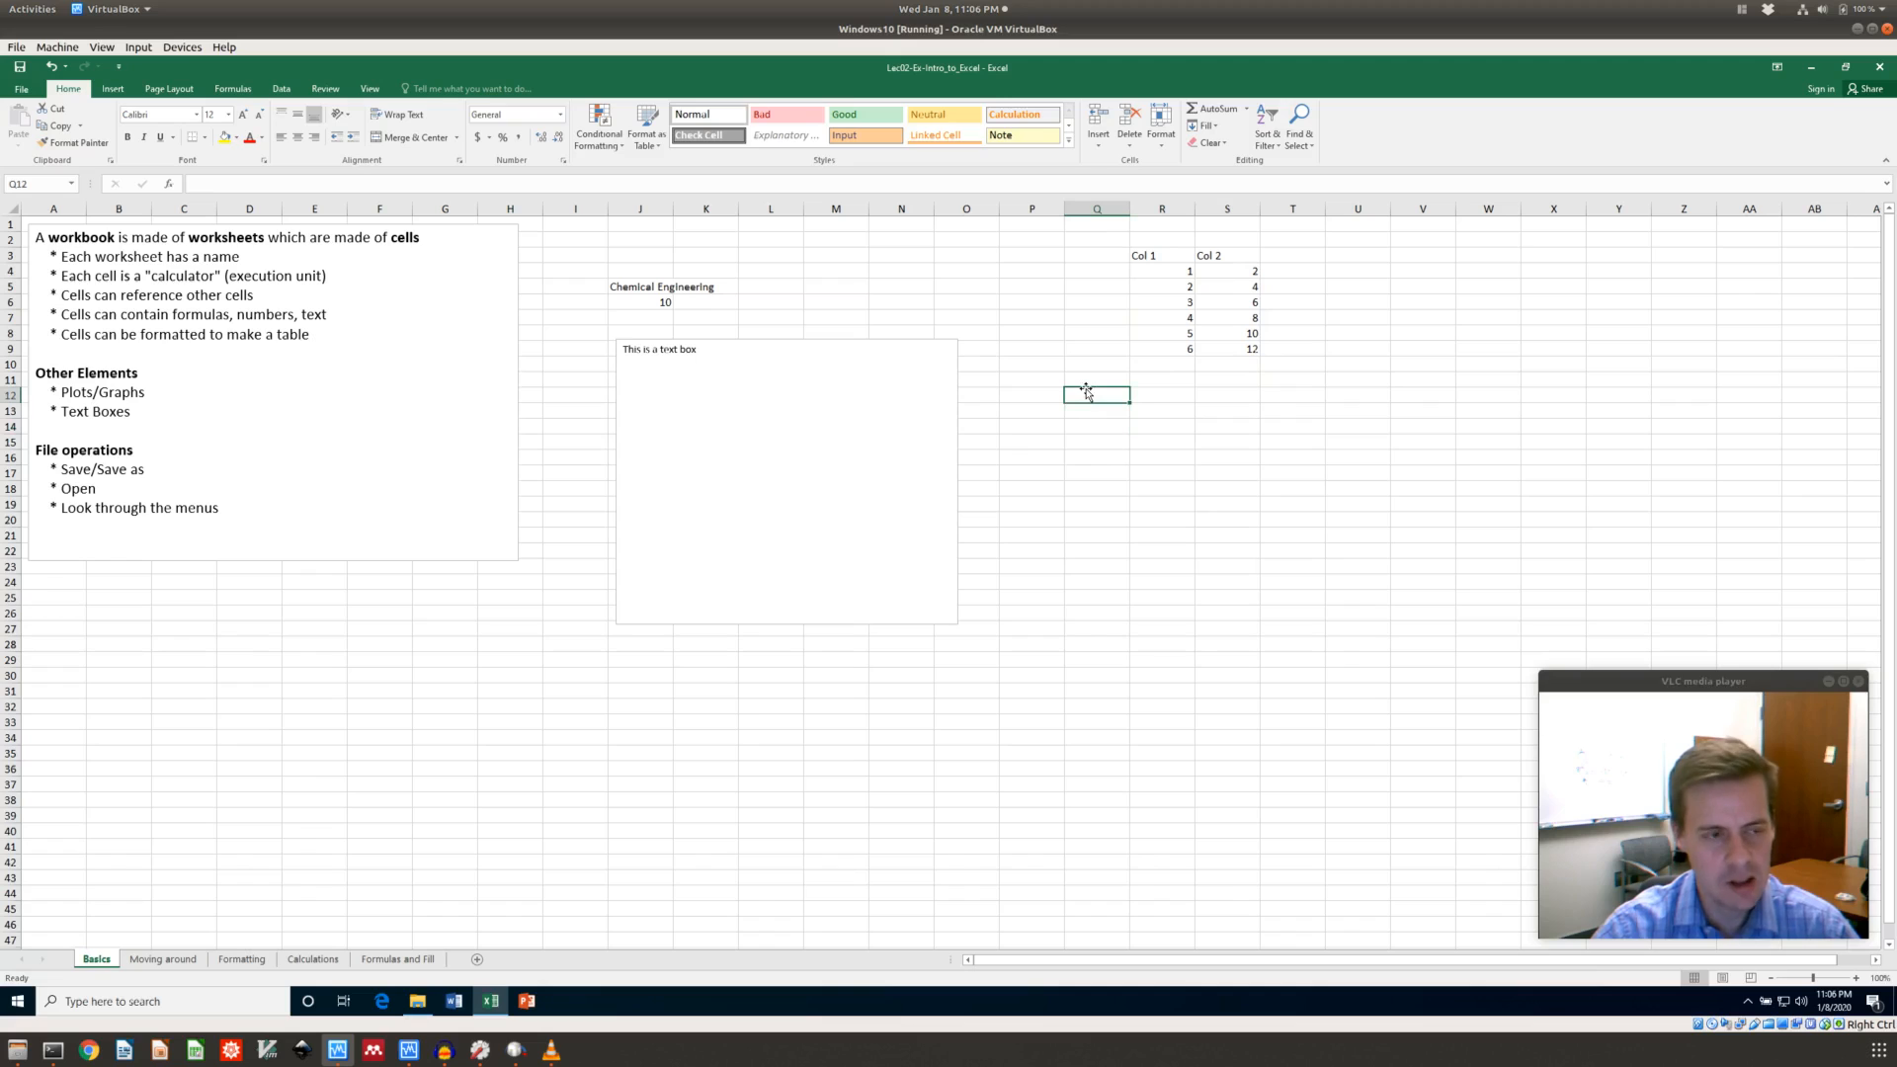
click(1098, 380)
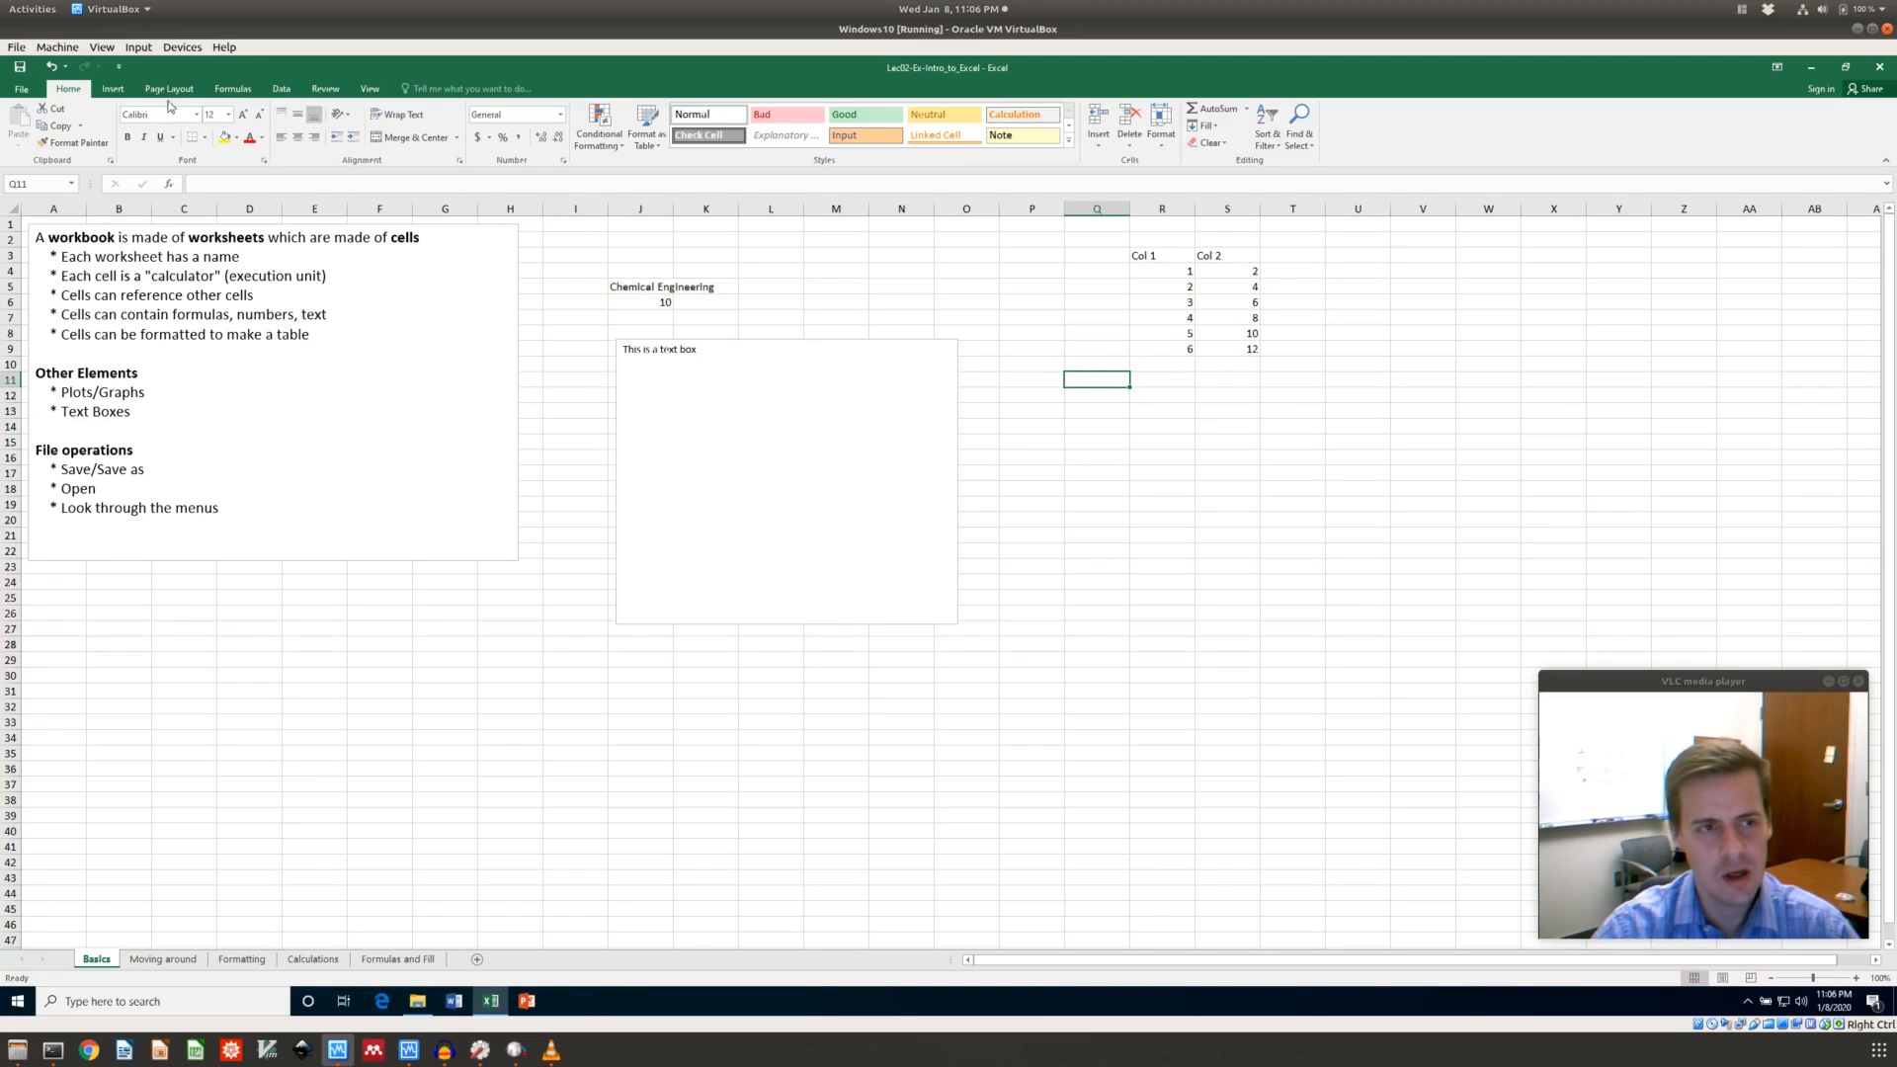
Show the available scatter chart types, then dismiss the list without inserting a chart
click(112, 89)
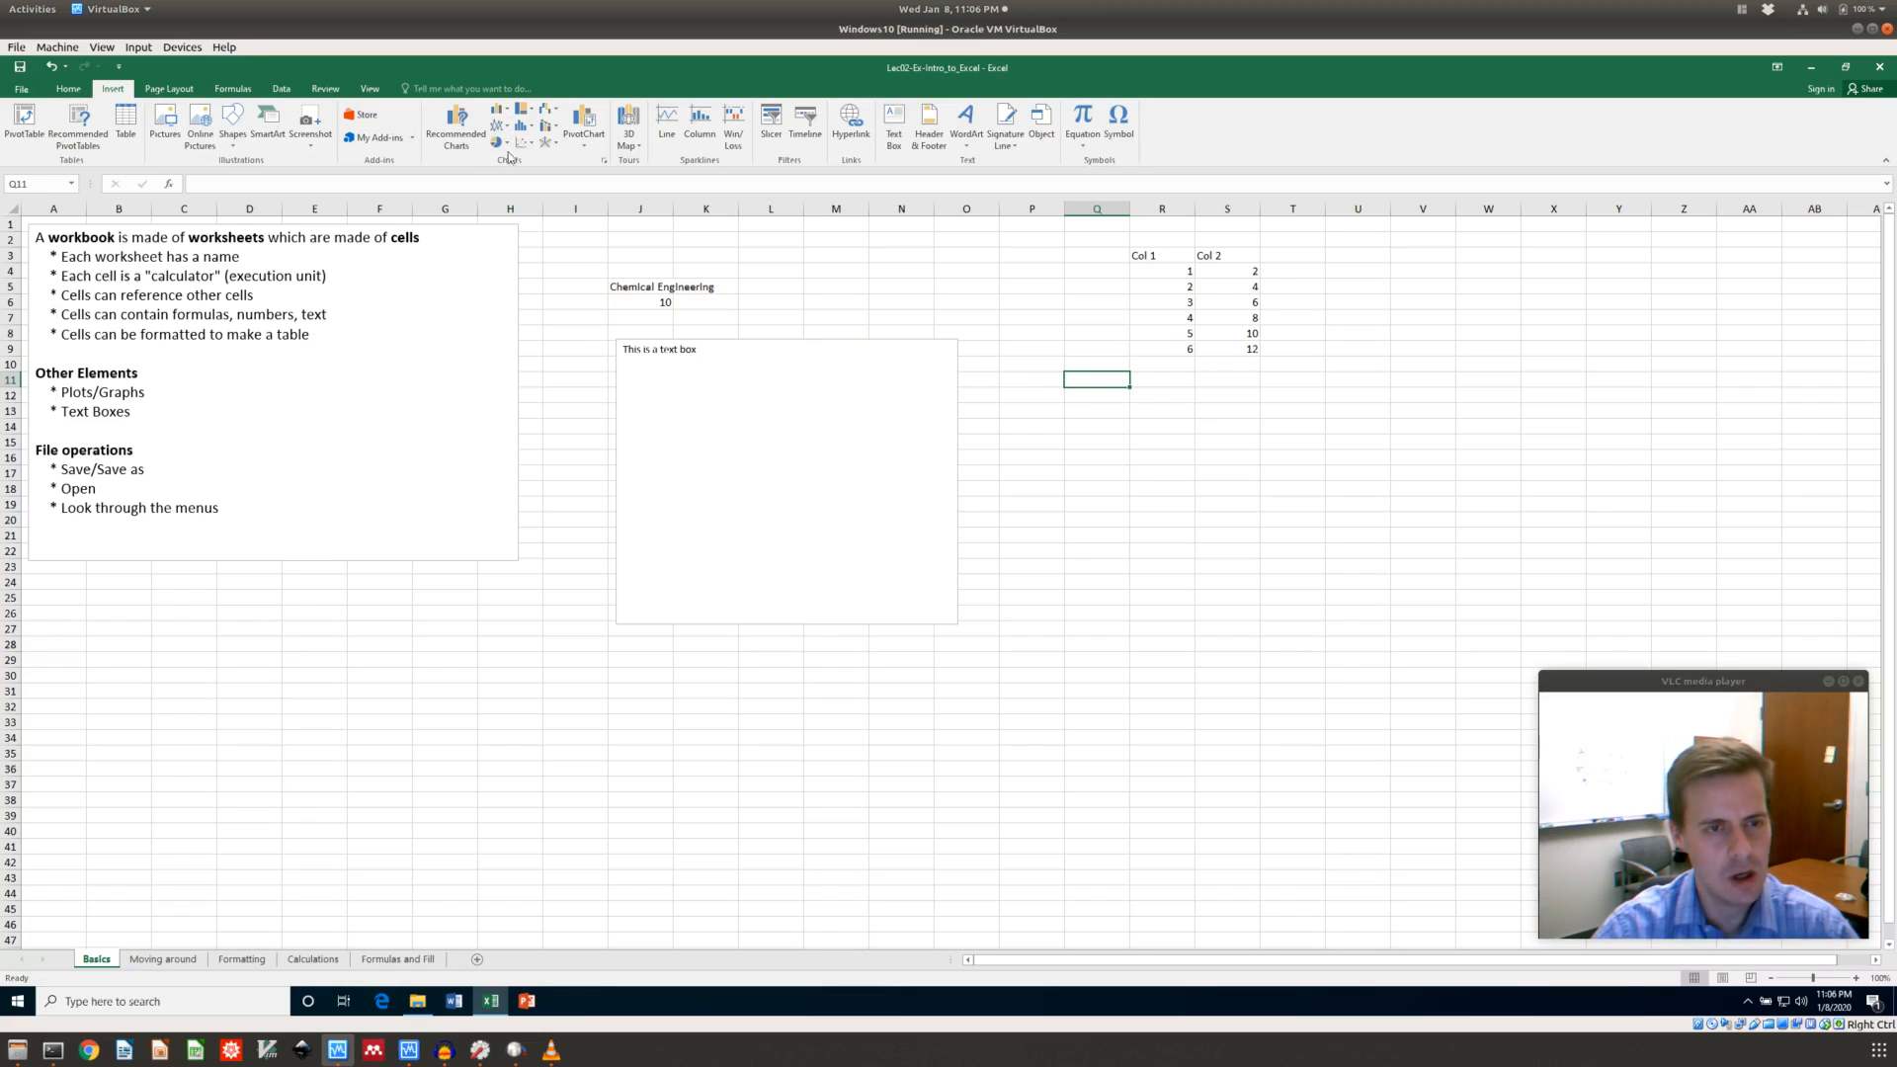
click(523, 142)
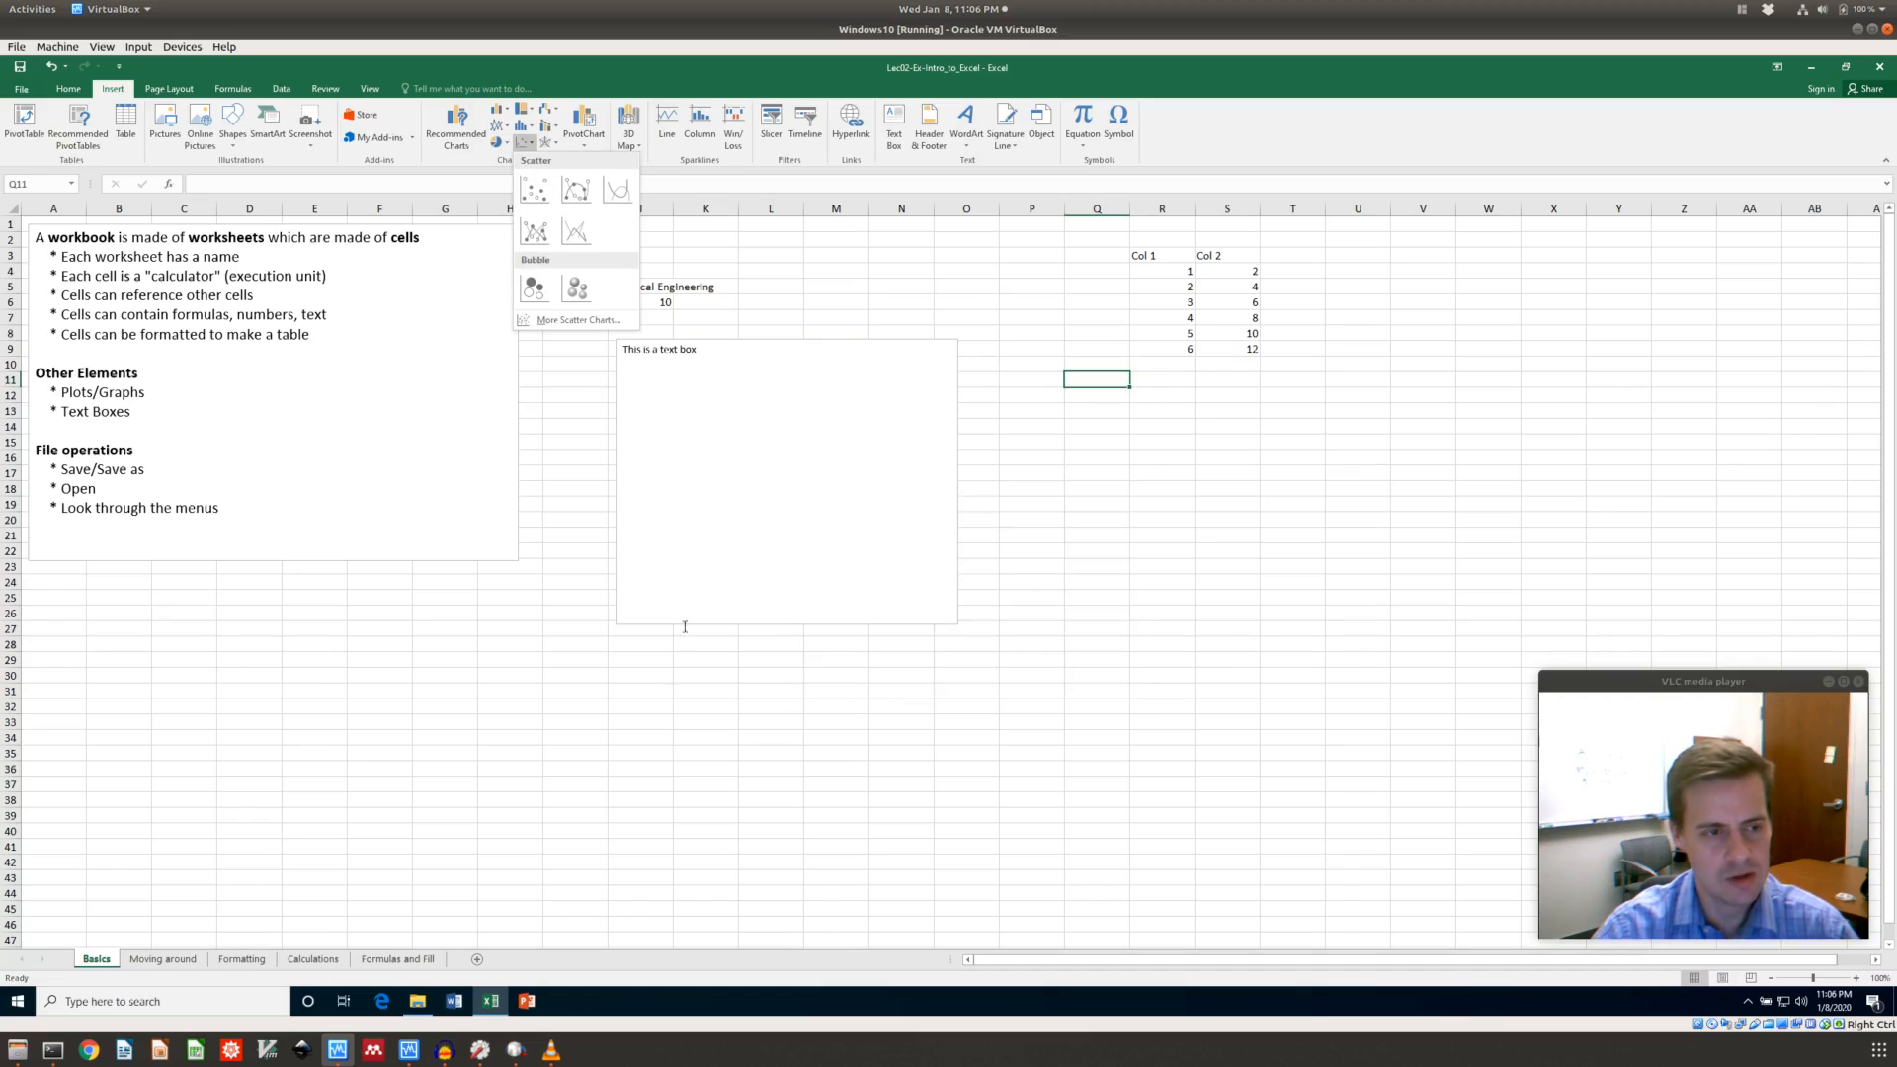
click(647, 684)
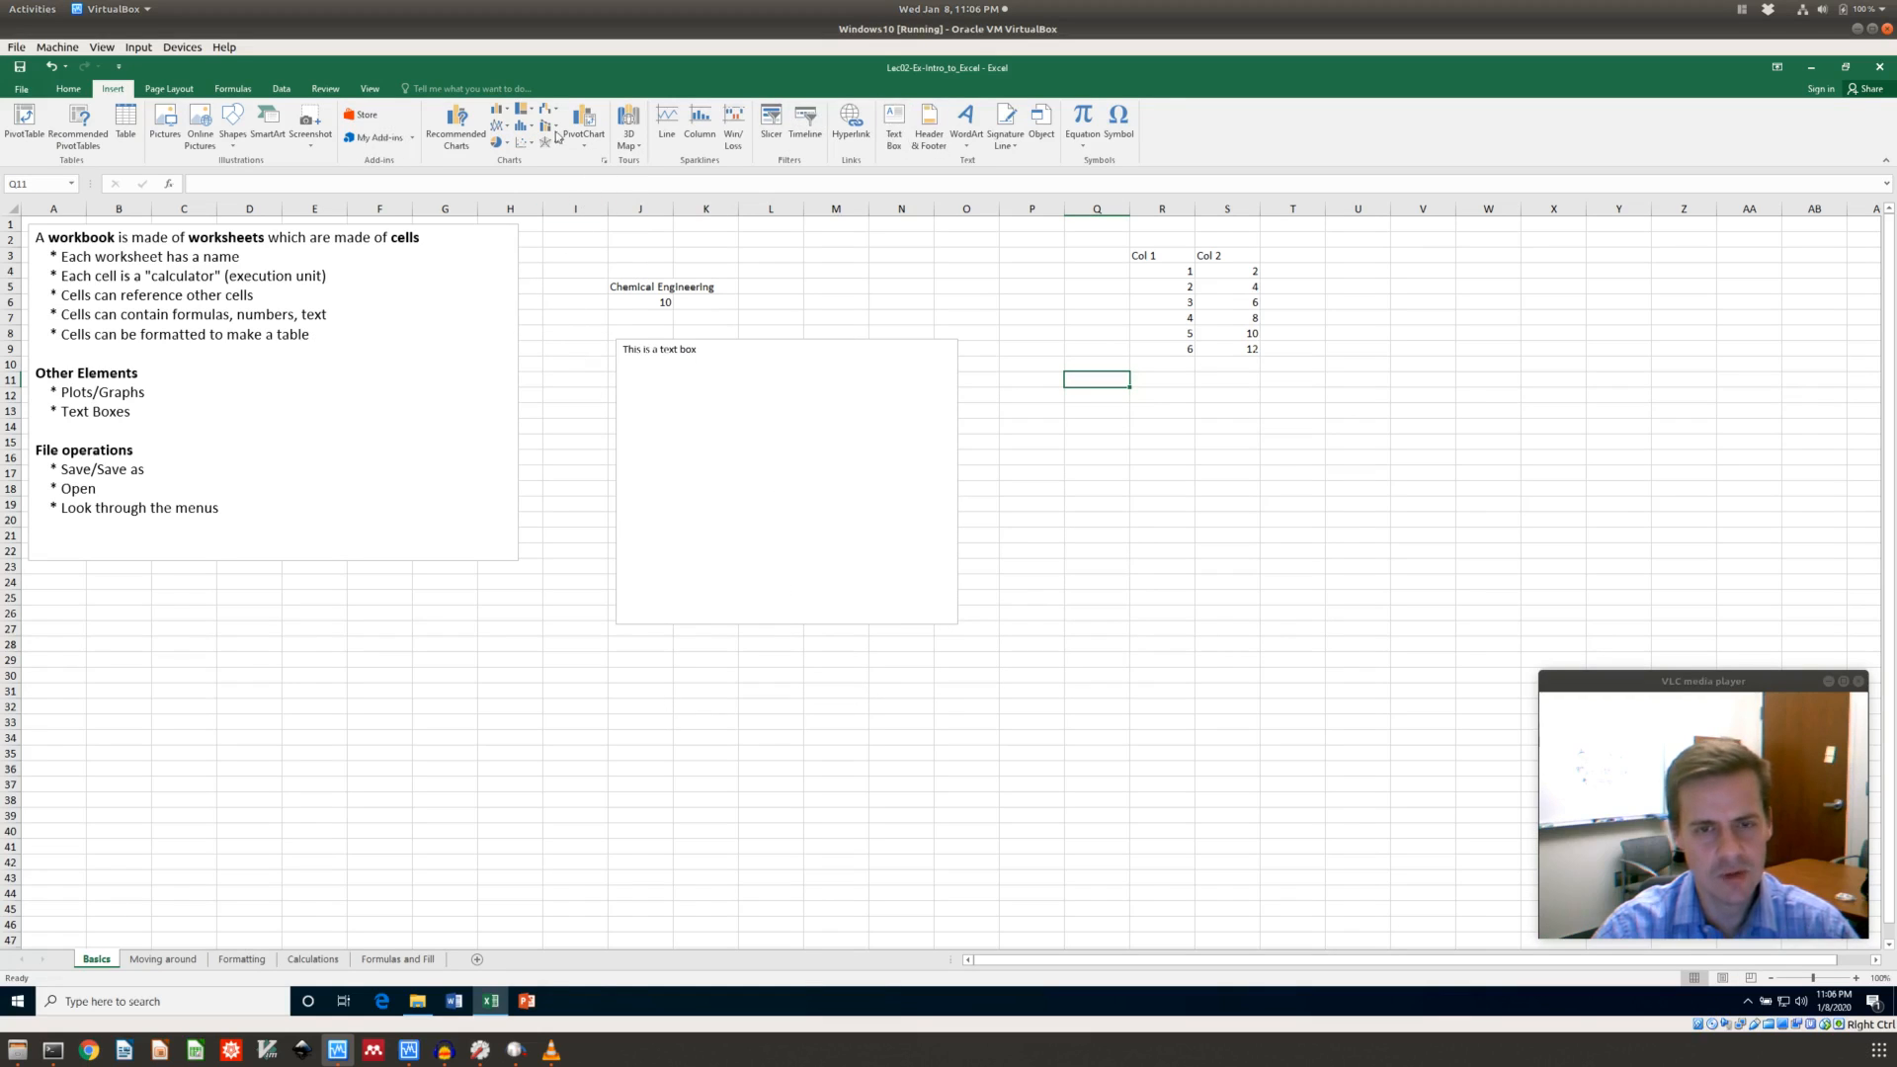
Draw a second text box below the existing one and enter "This is another text box." in it
click(895, 125)
drag(672, 691, 938, 820)
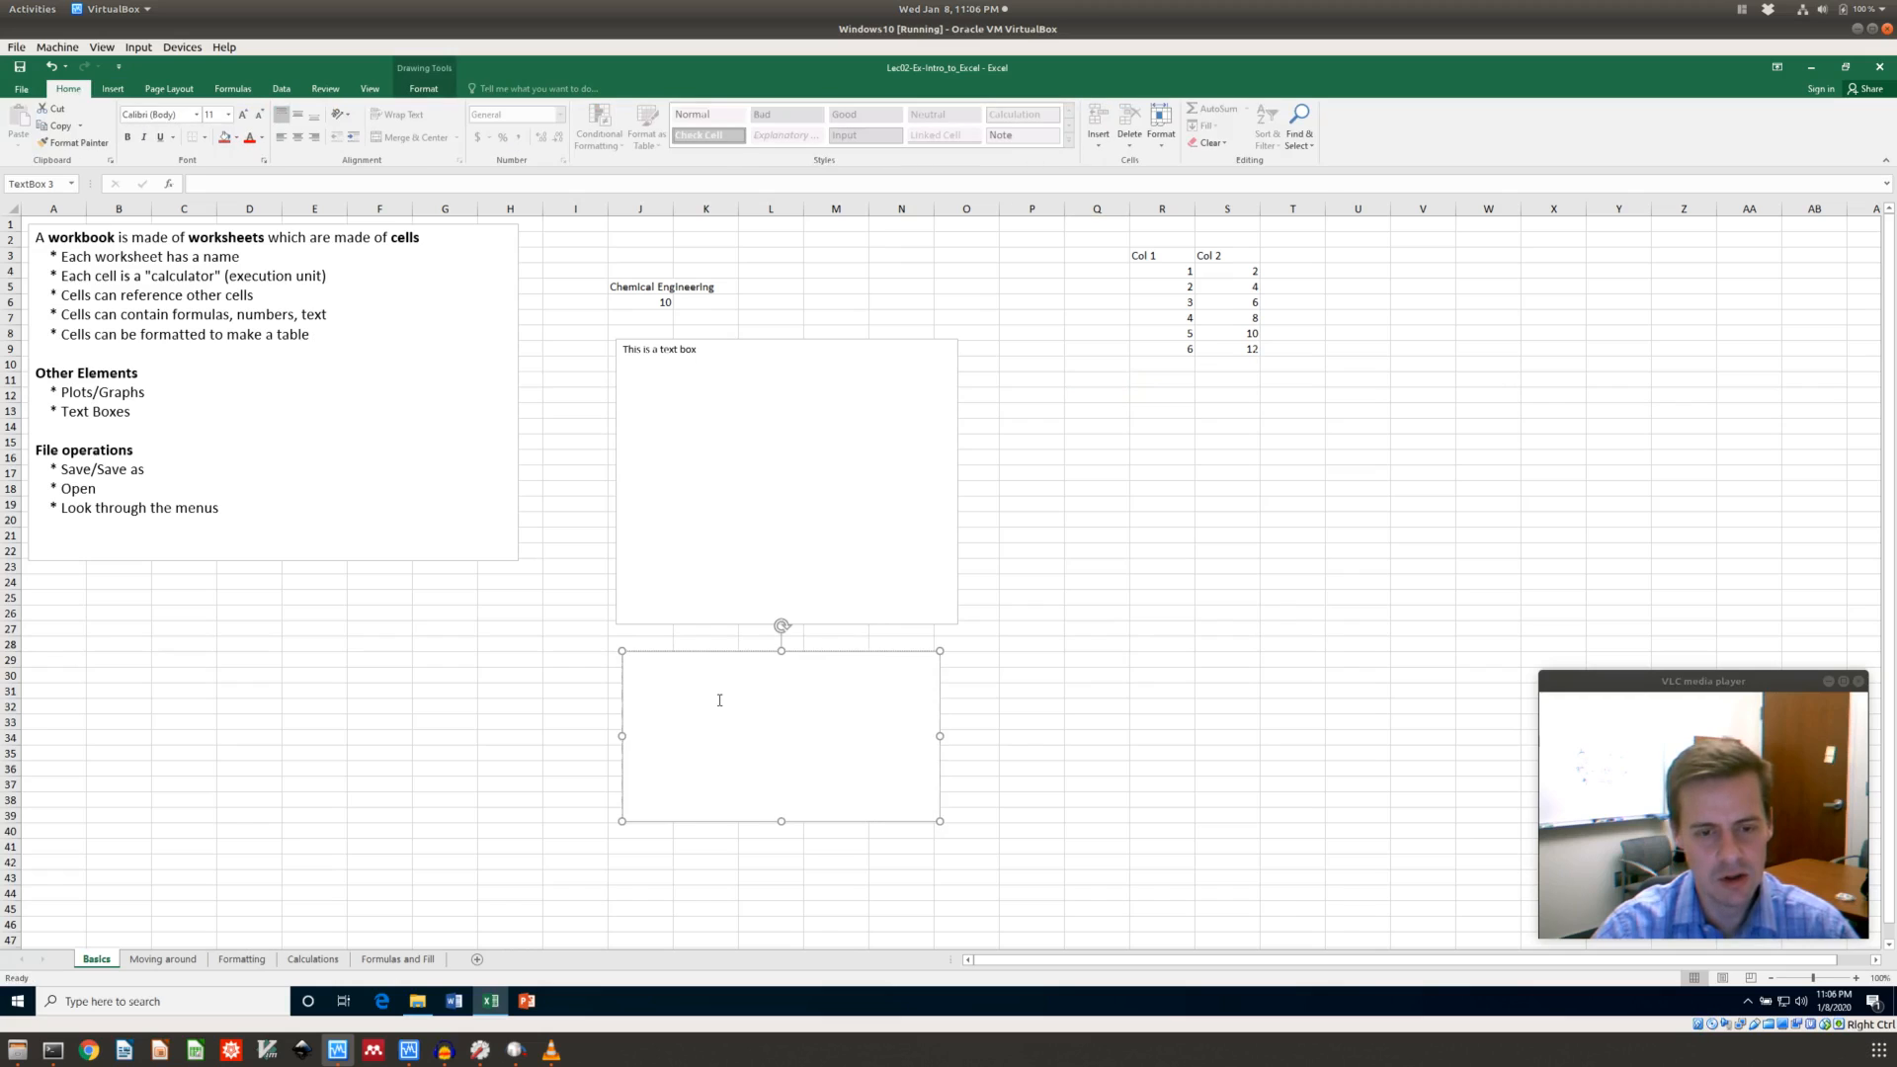
text(Th)
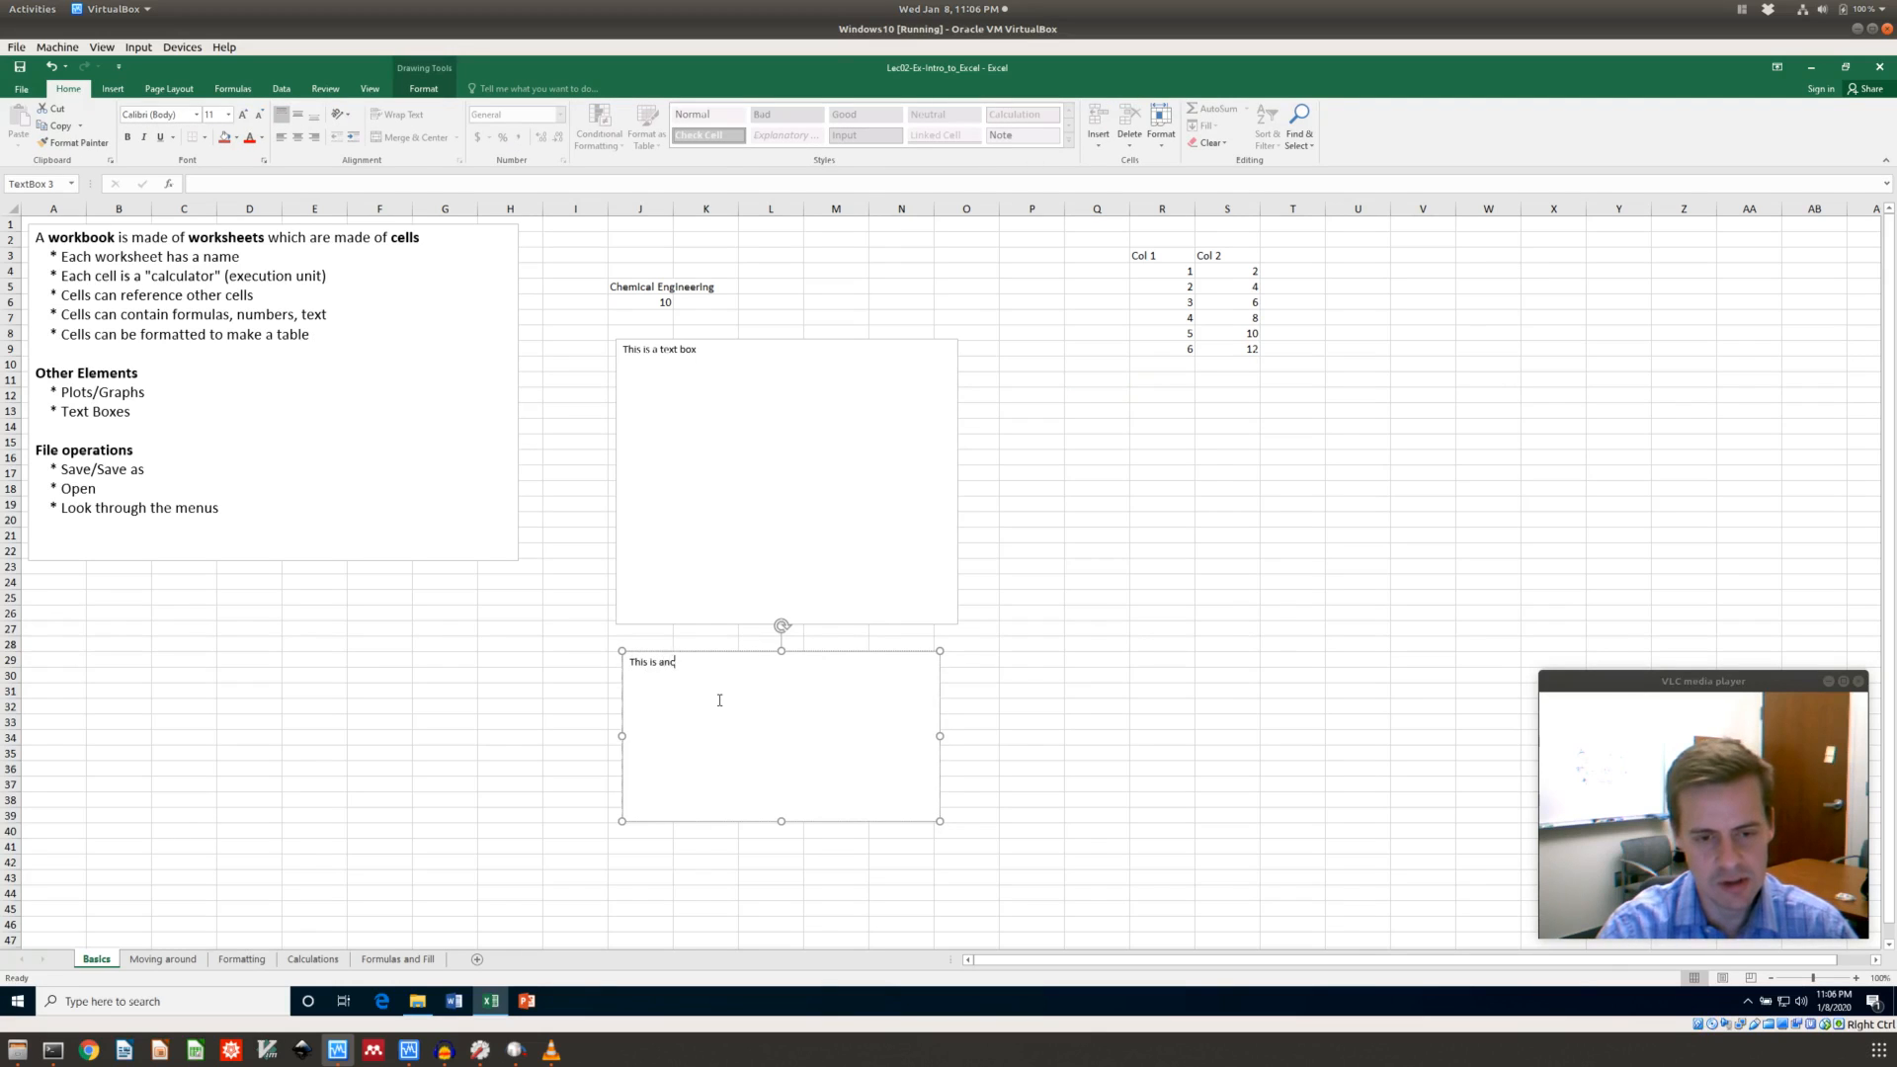
text(is is another text box.)
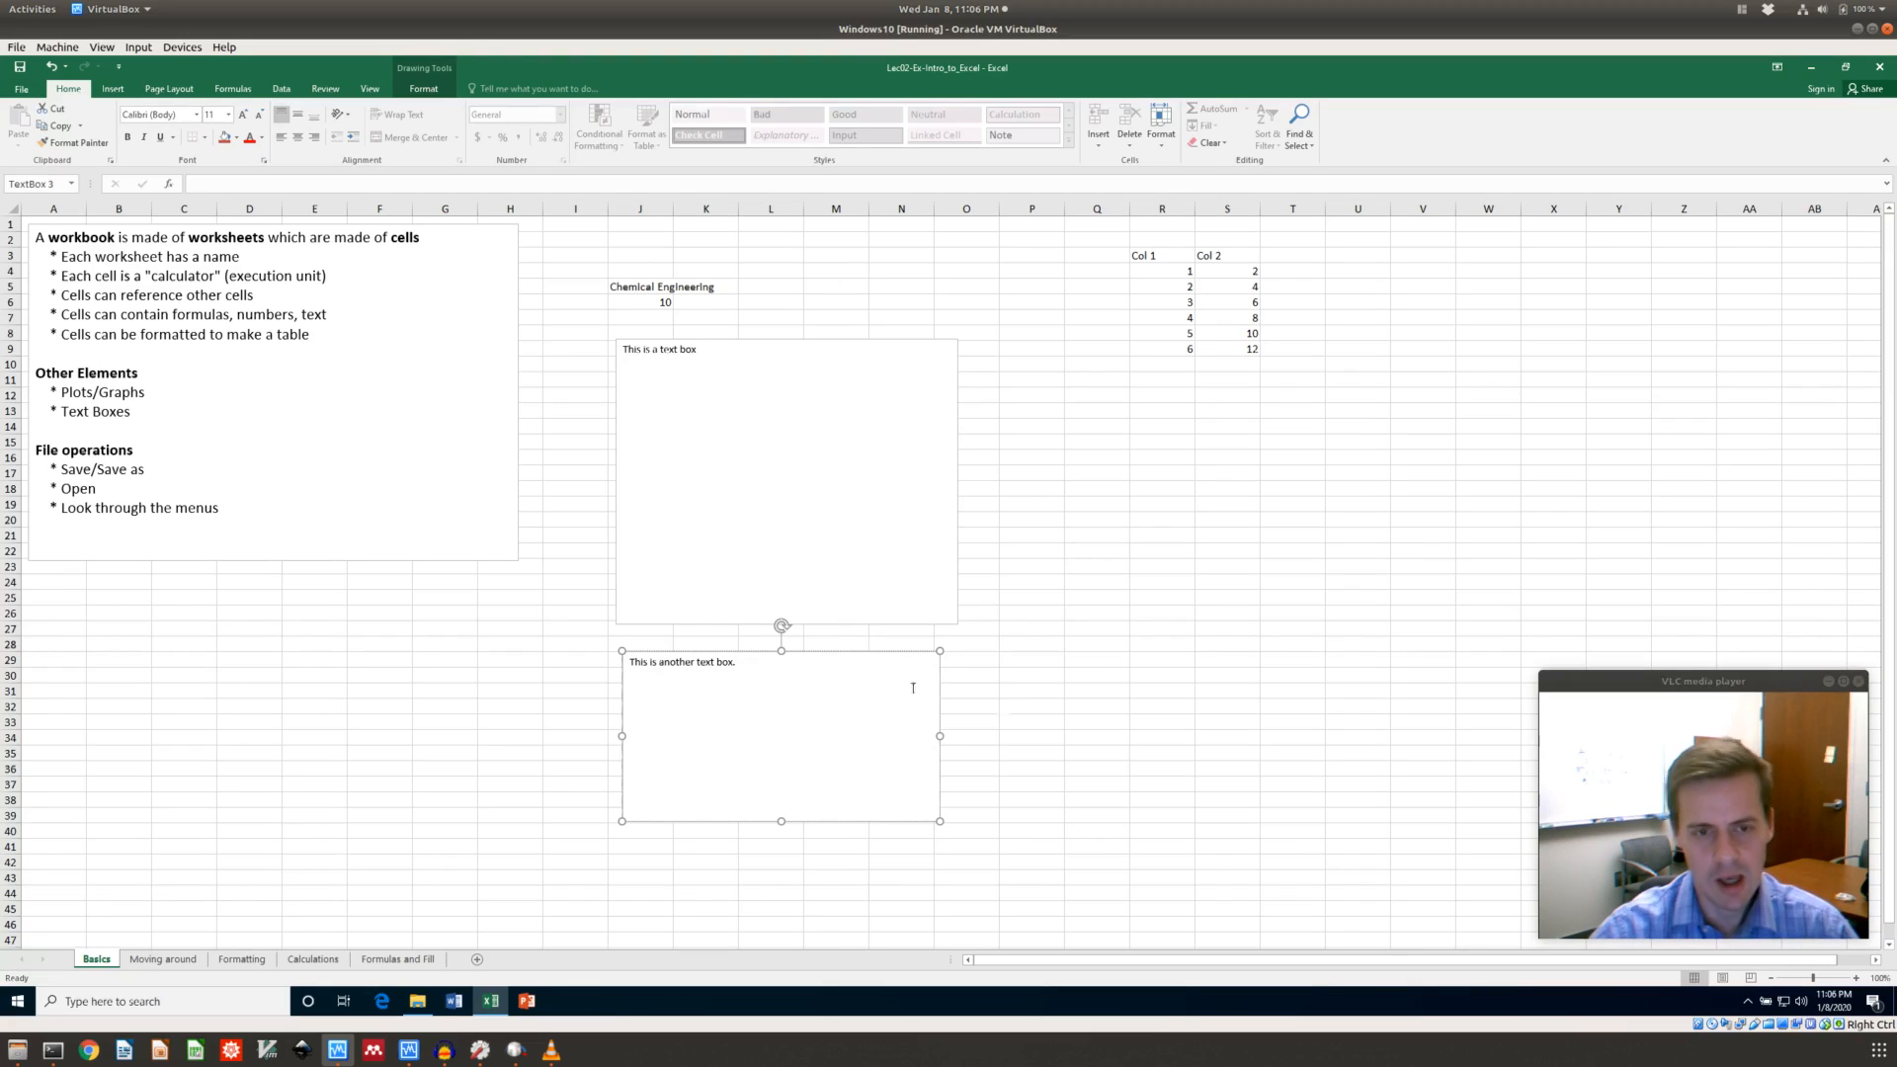
click(1132, 645)
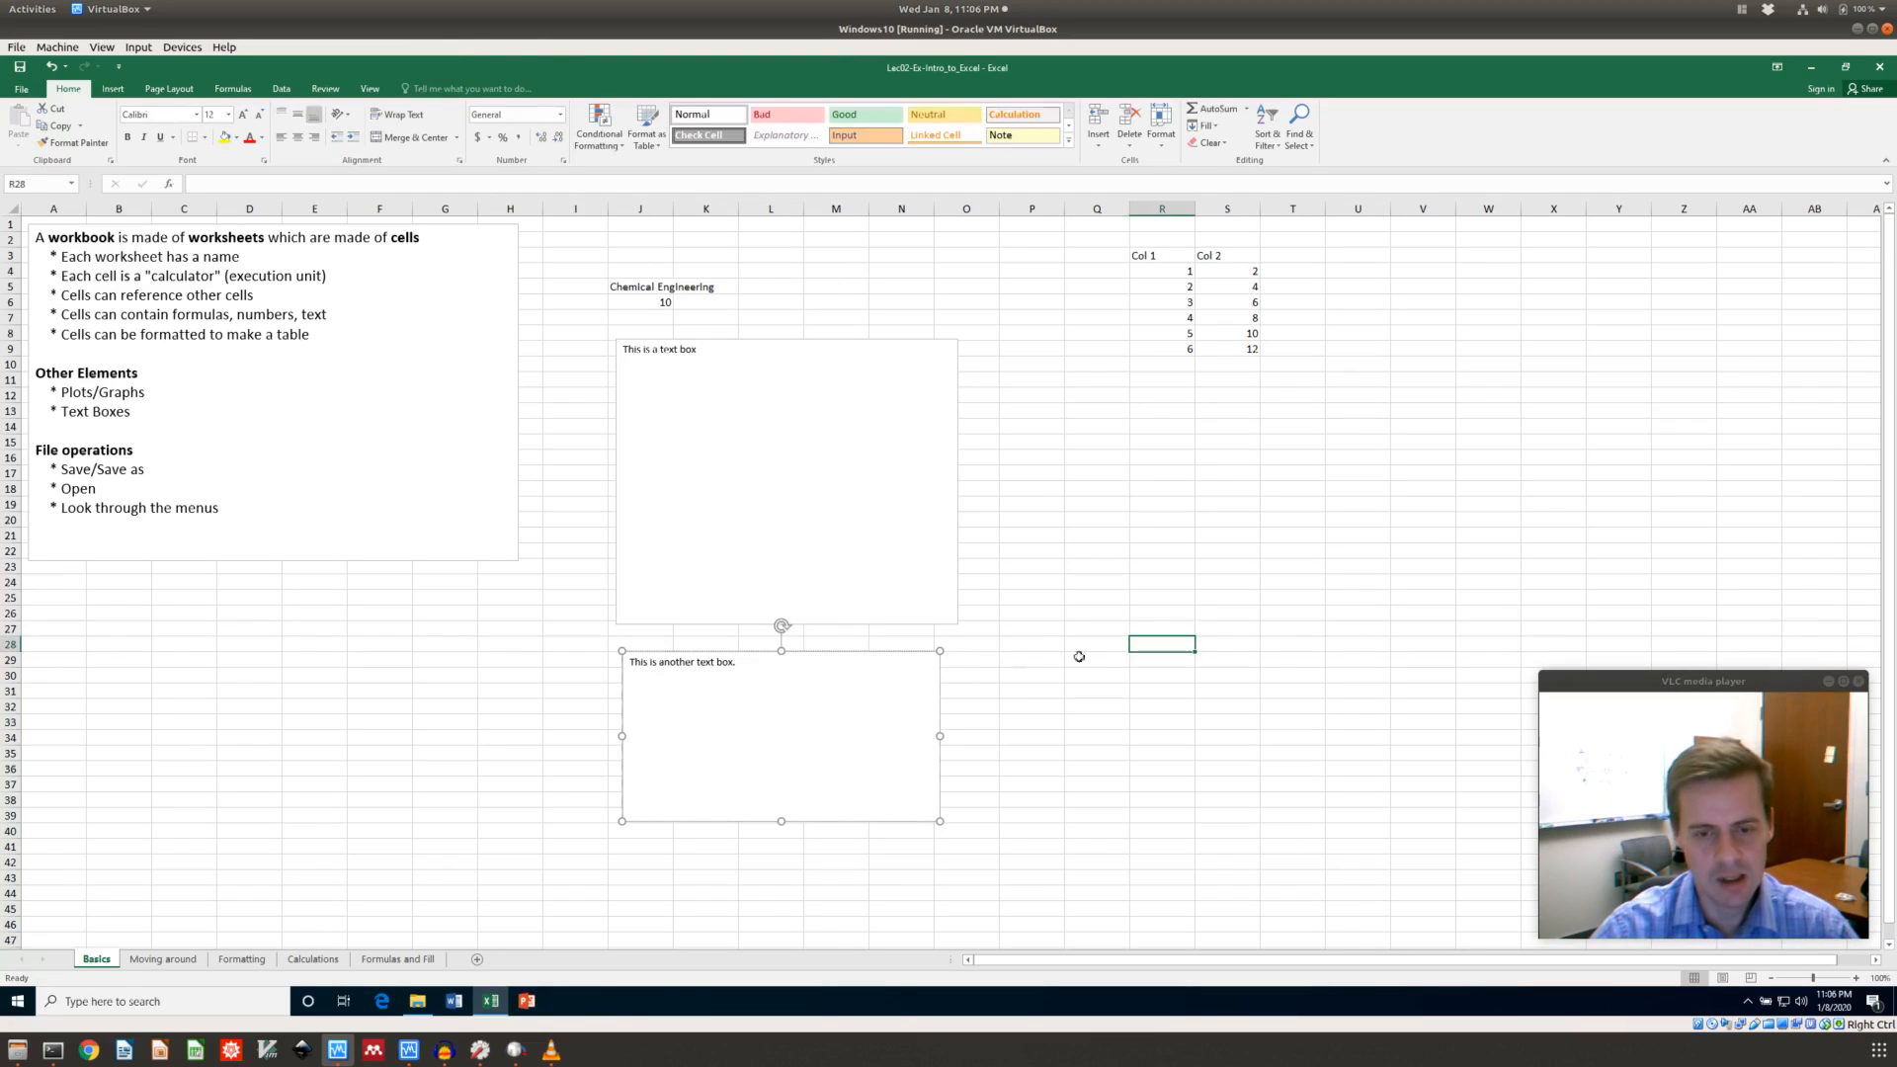
click(808, 699)
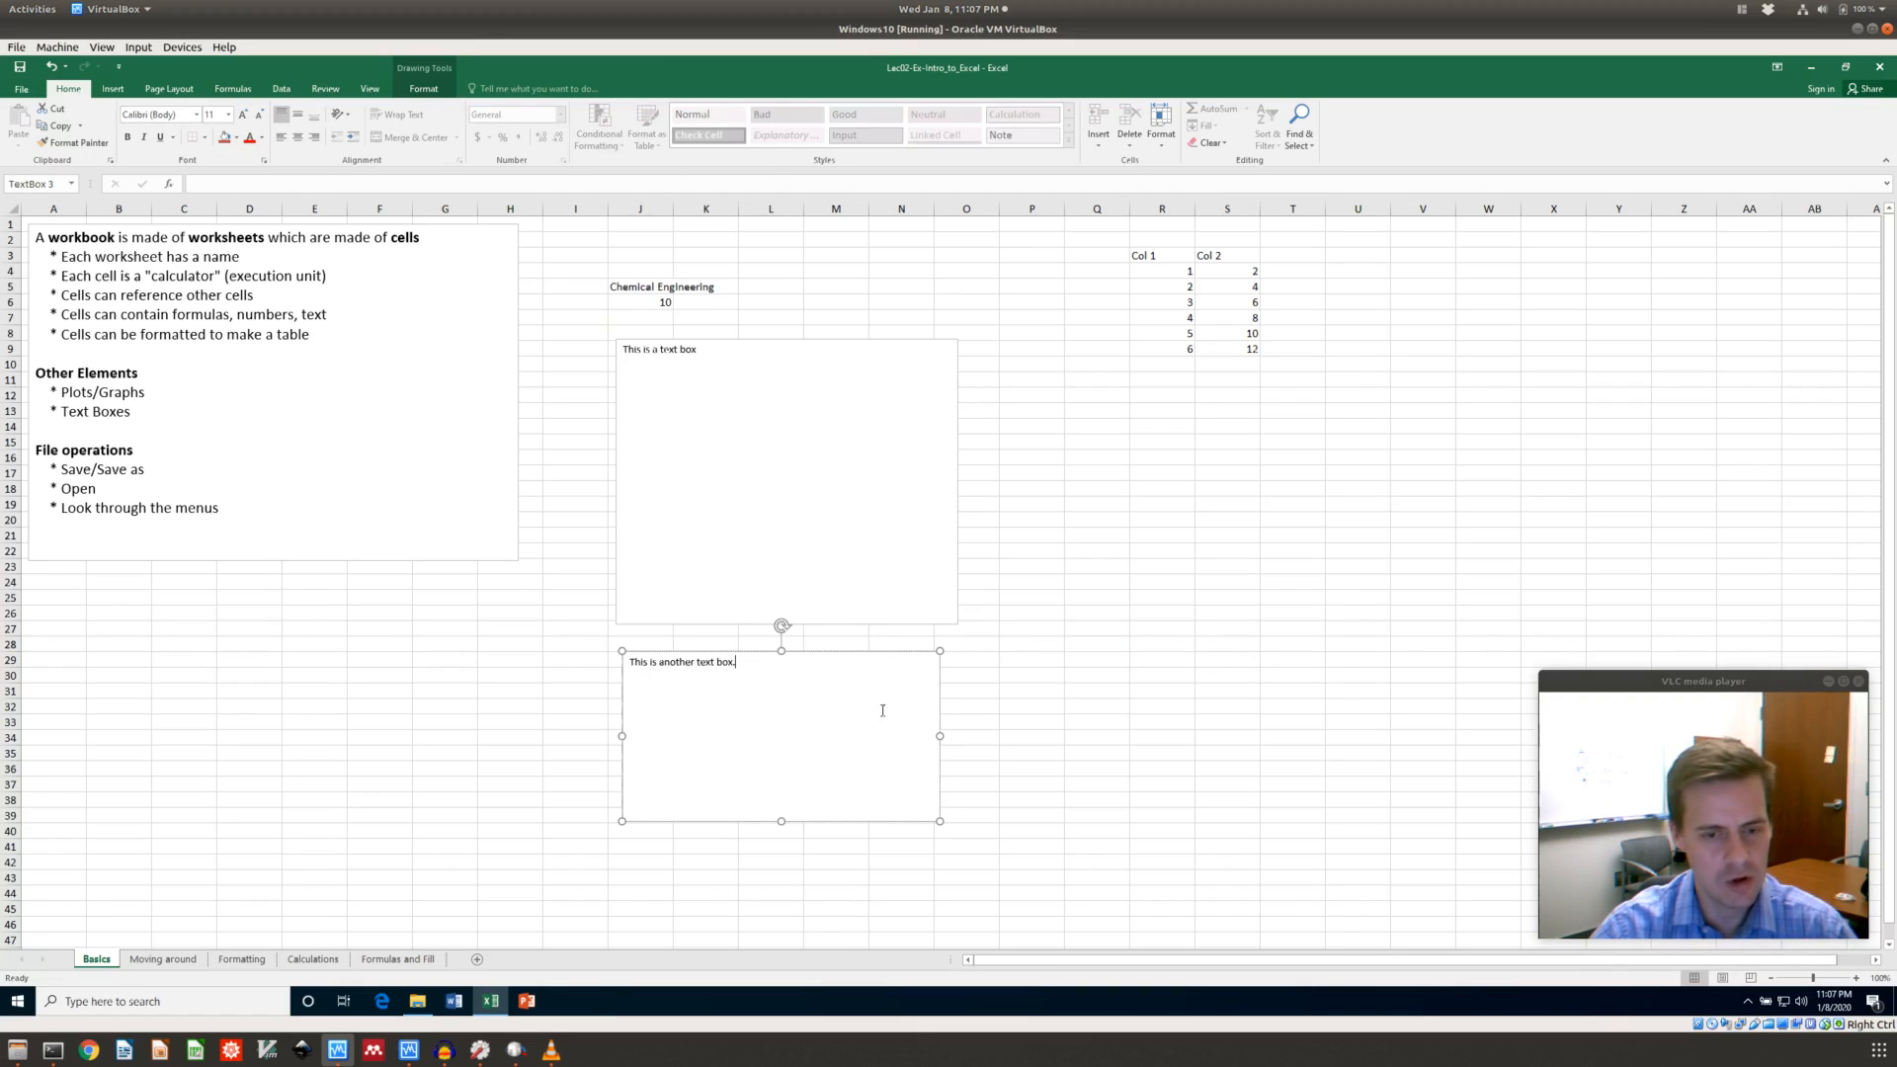
click(401, 625)
click(583, 539)
click(569, 580)
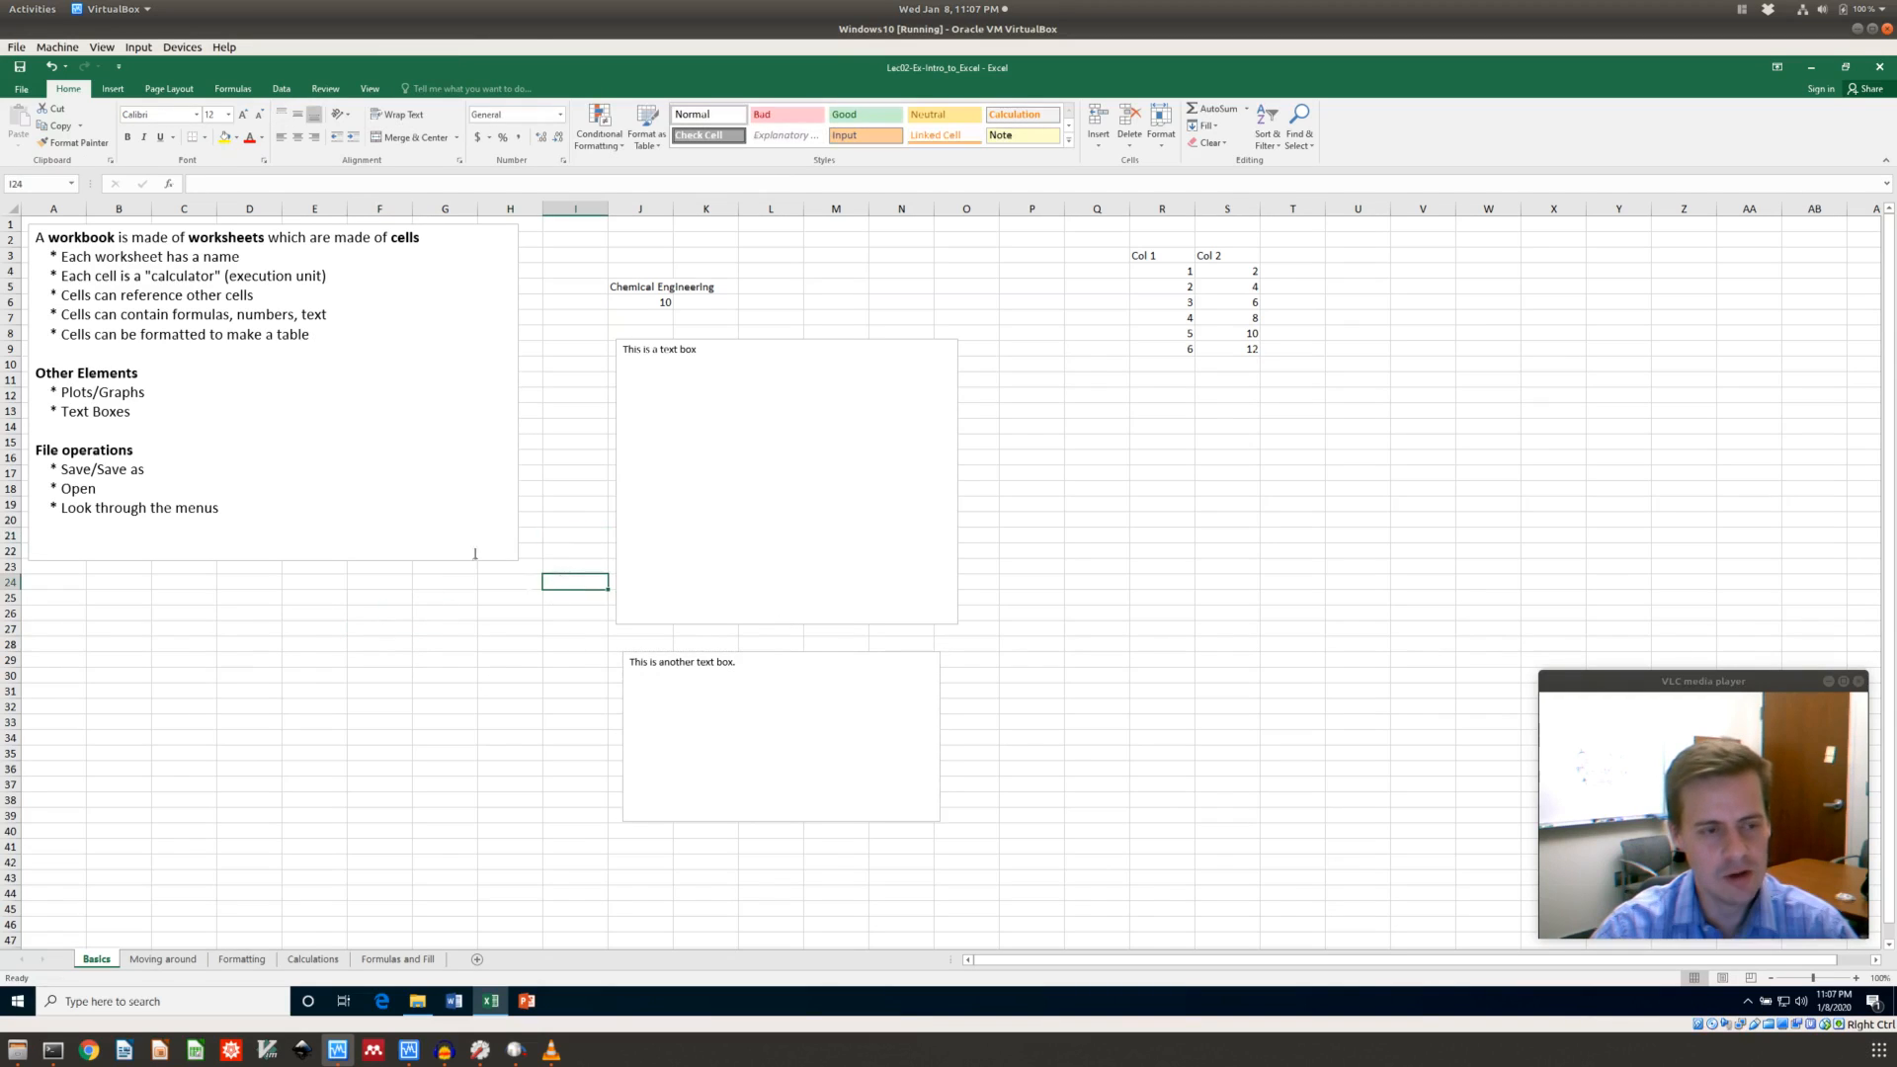
Save the workbook in its current folder under the new name Lec02-Ex-Intro_to_Excel_edited
click(32, 94)
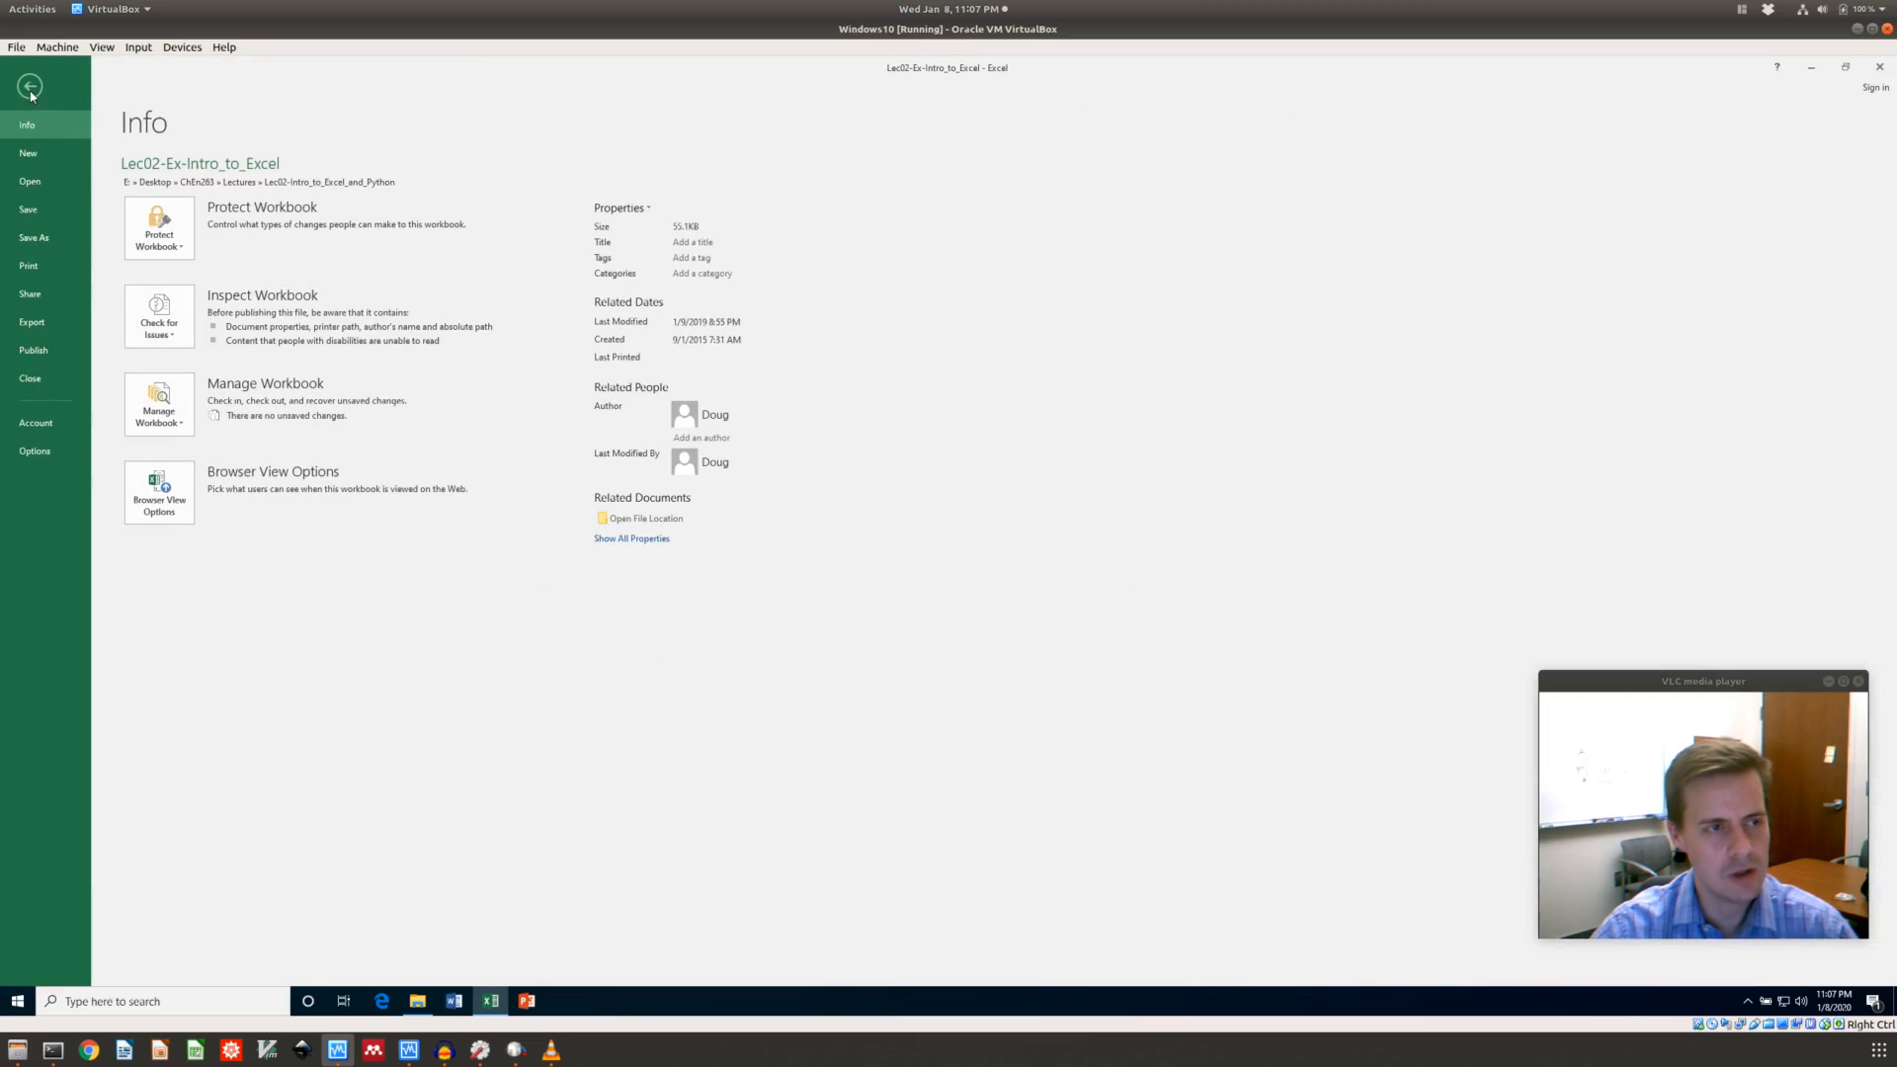
click(37, 242)
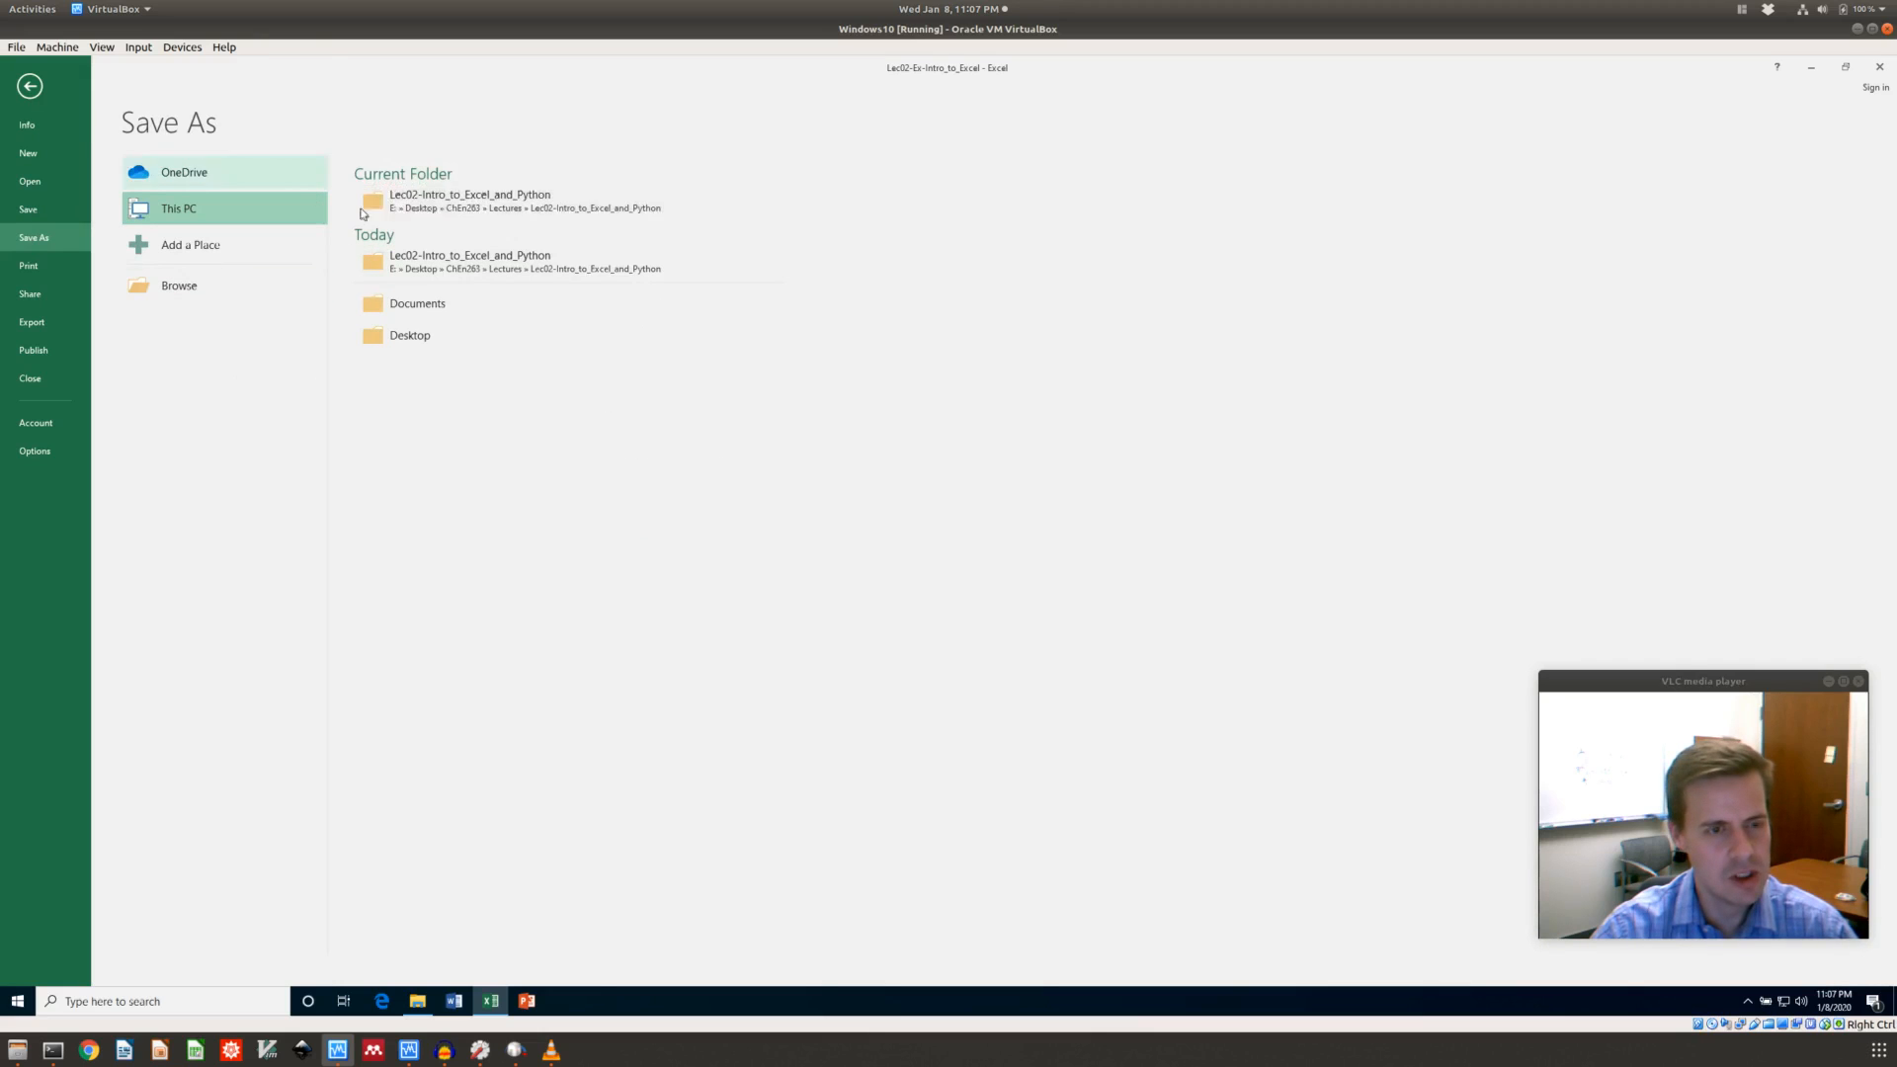
click(454, 202)
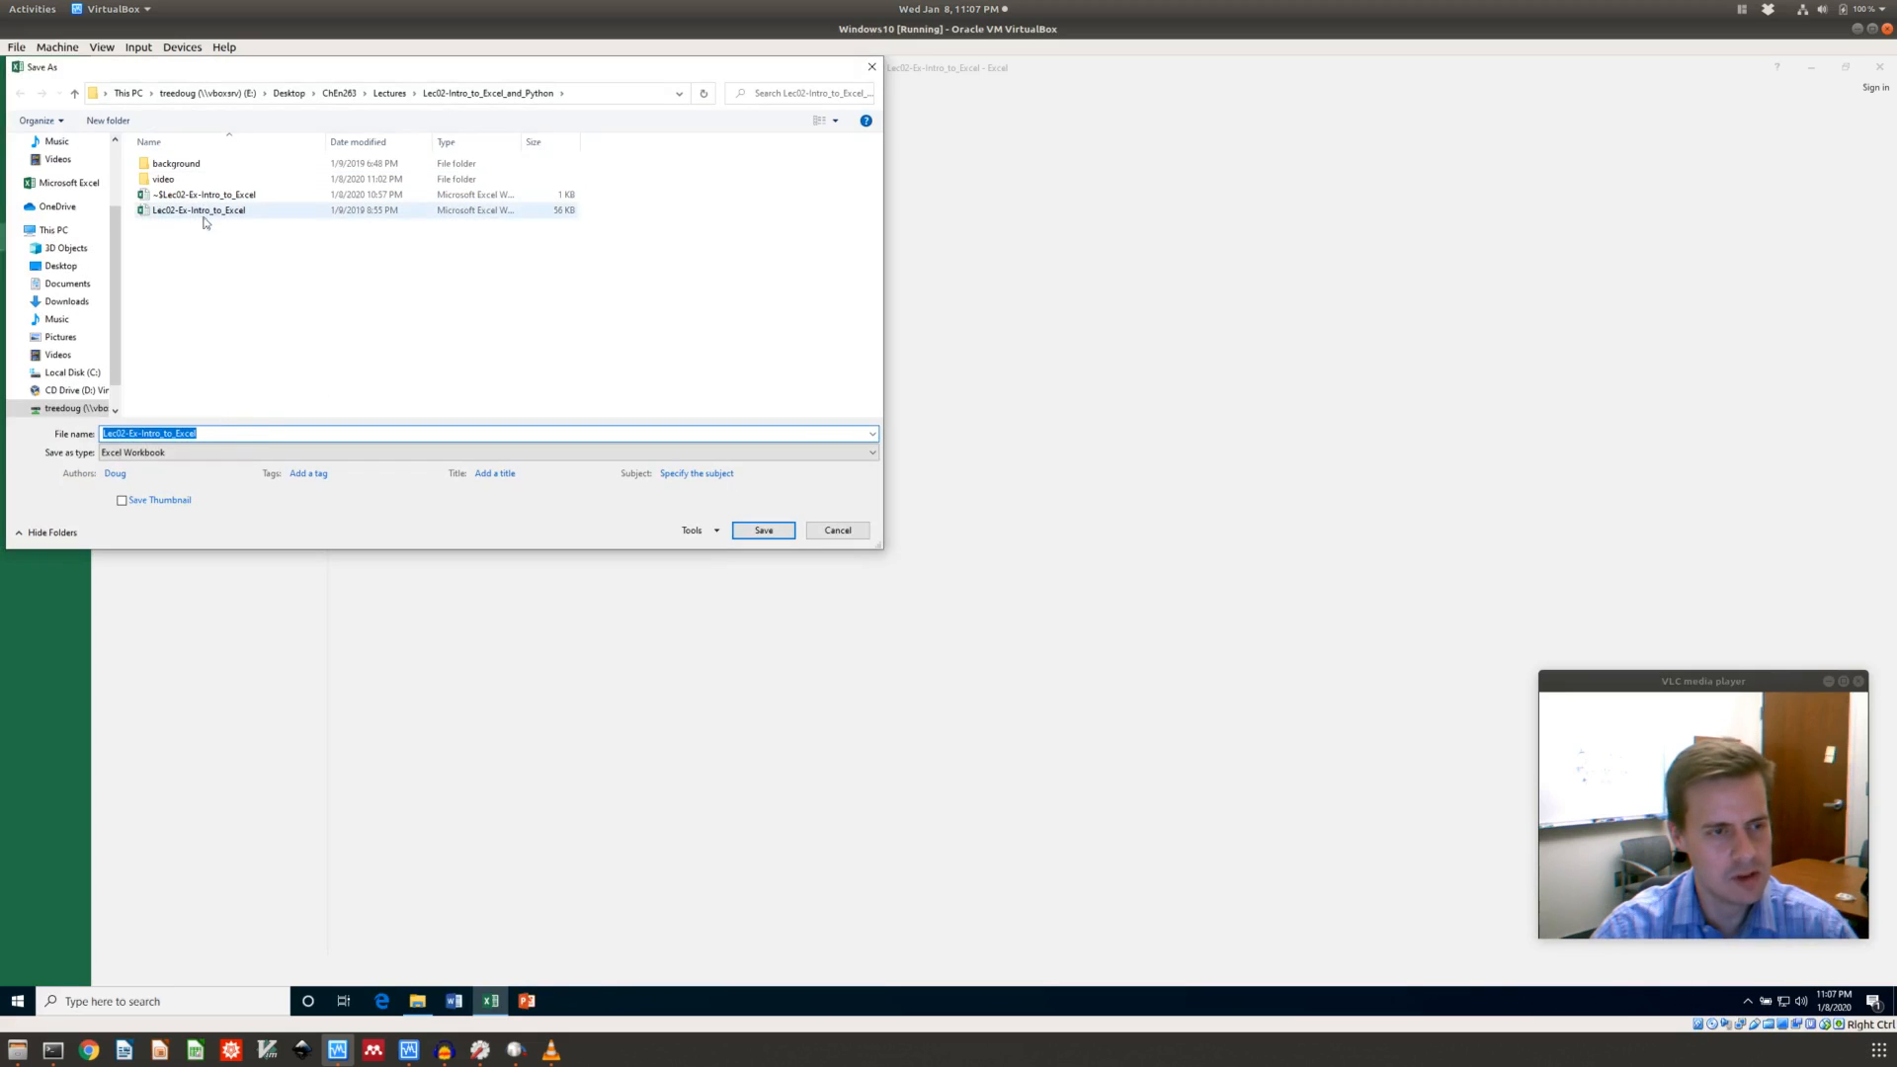
click(218, 433)
text(_edited)
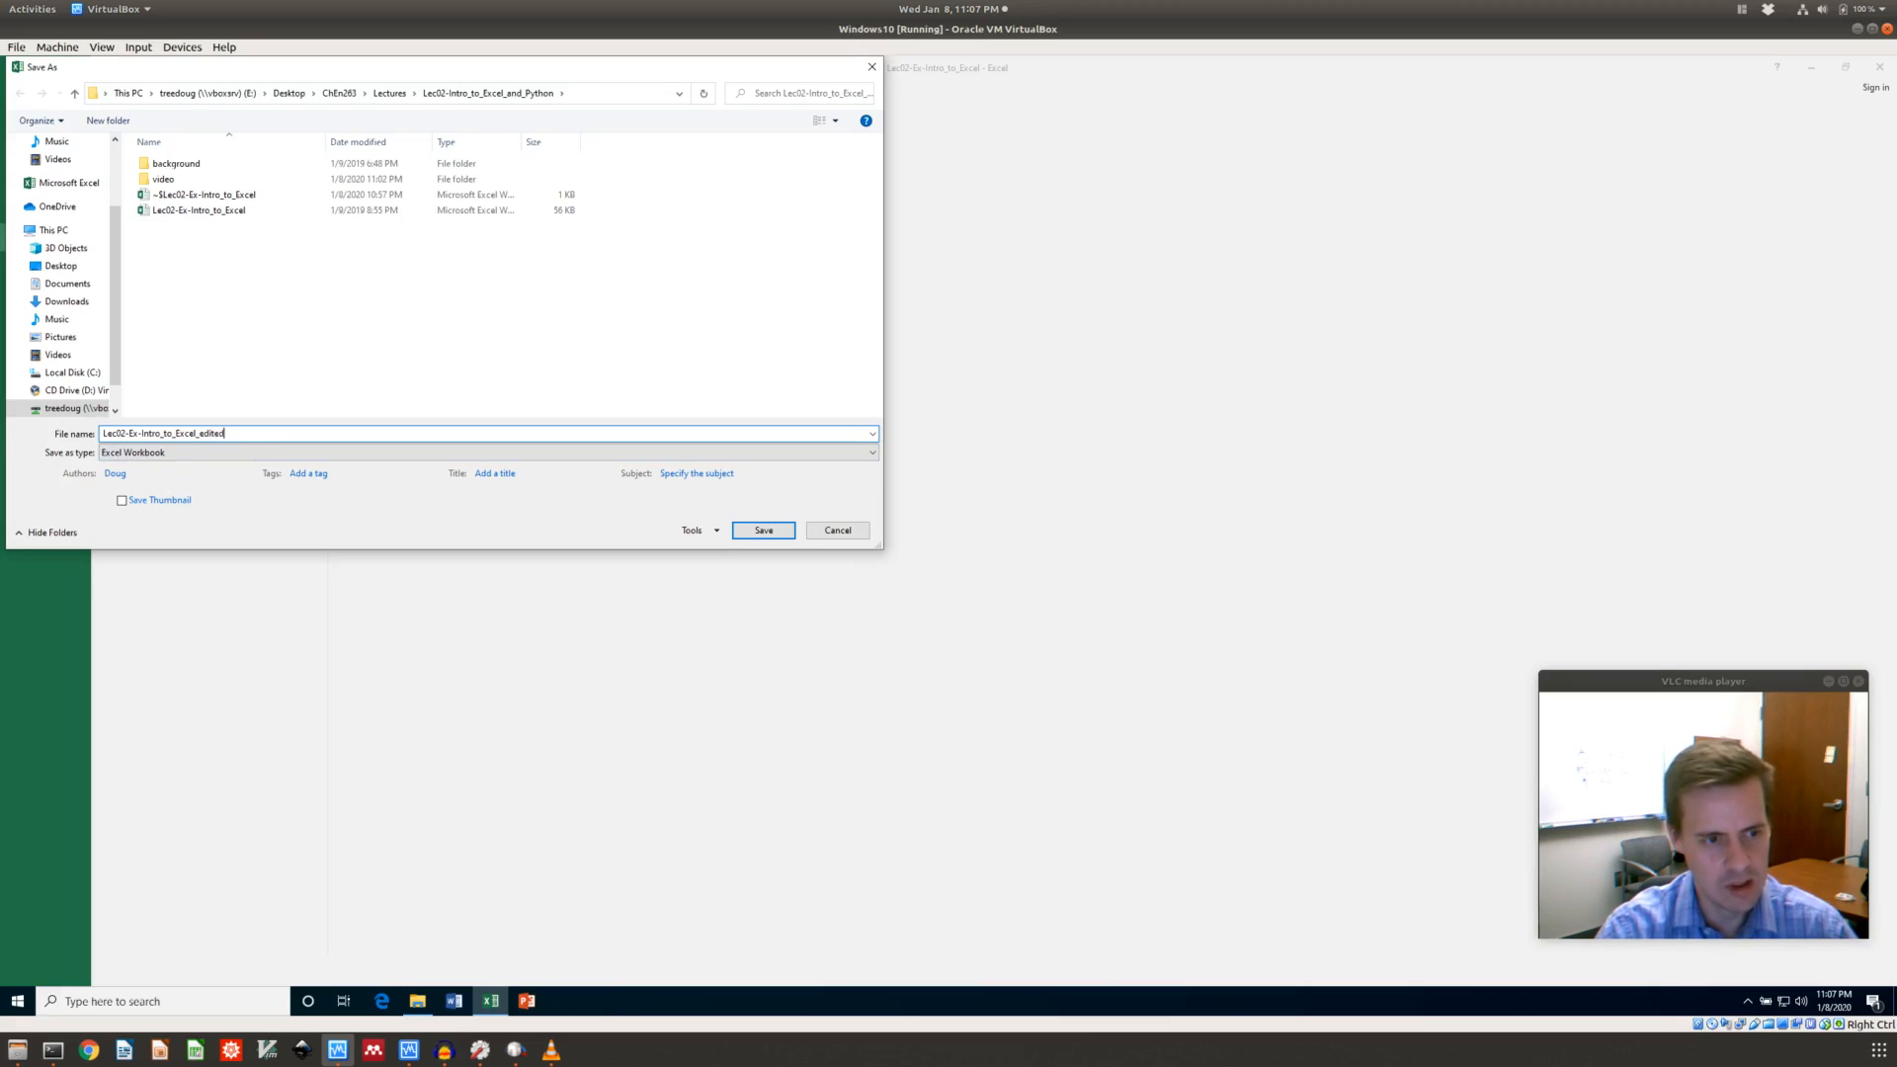
click(764, 530)
click(380, 674)
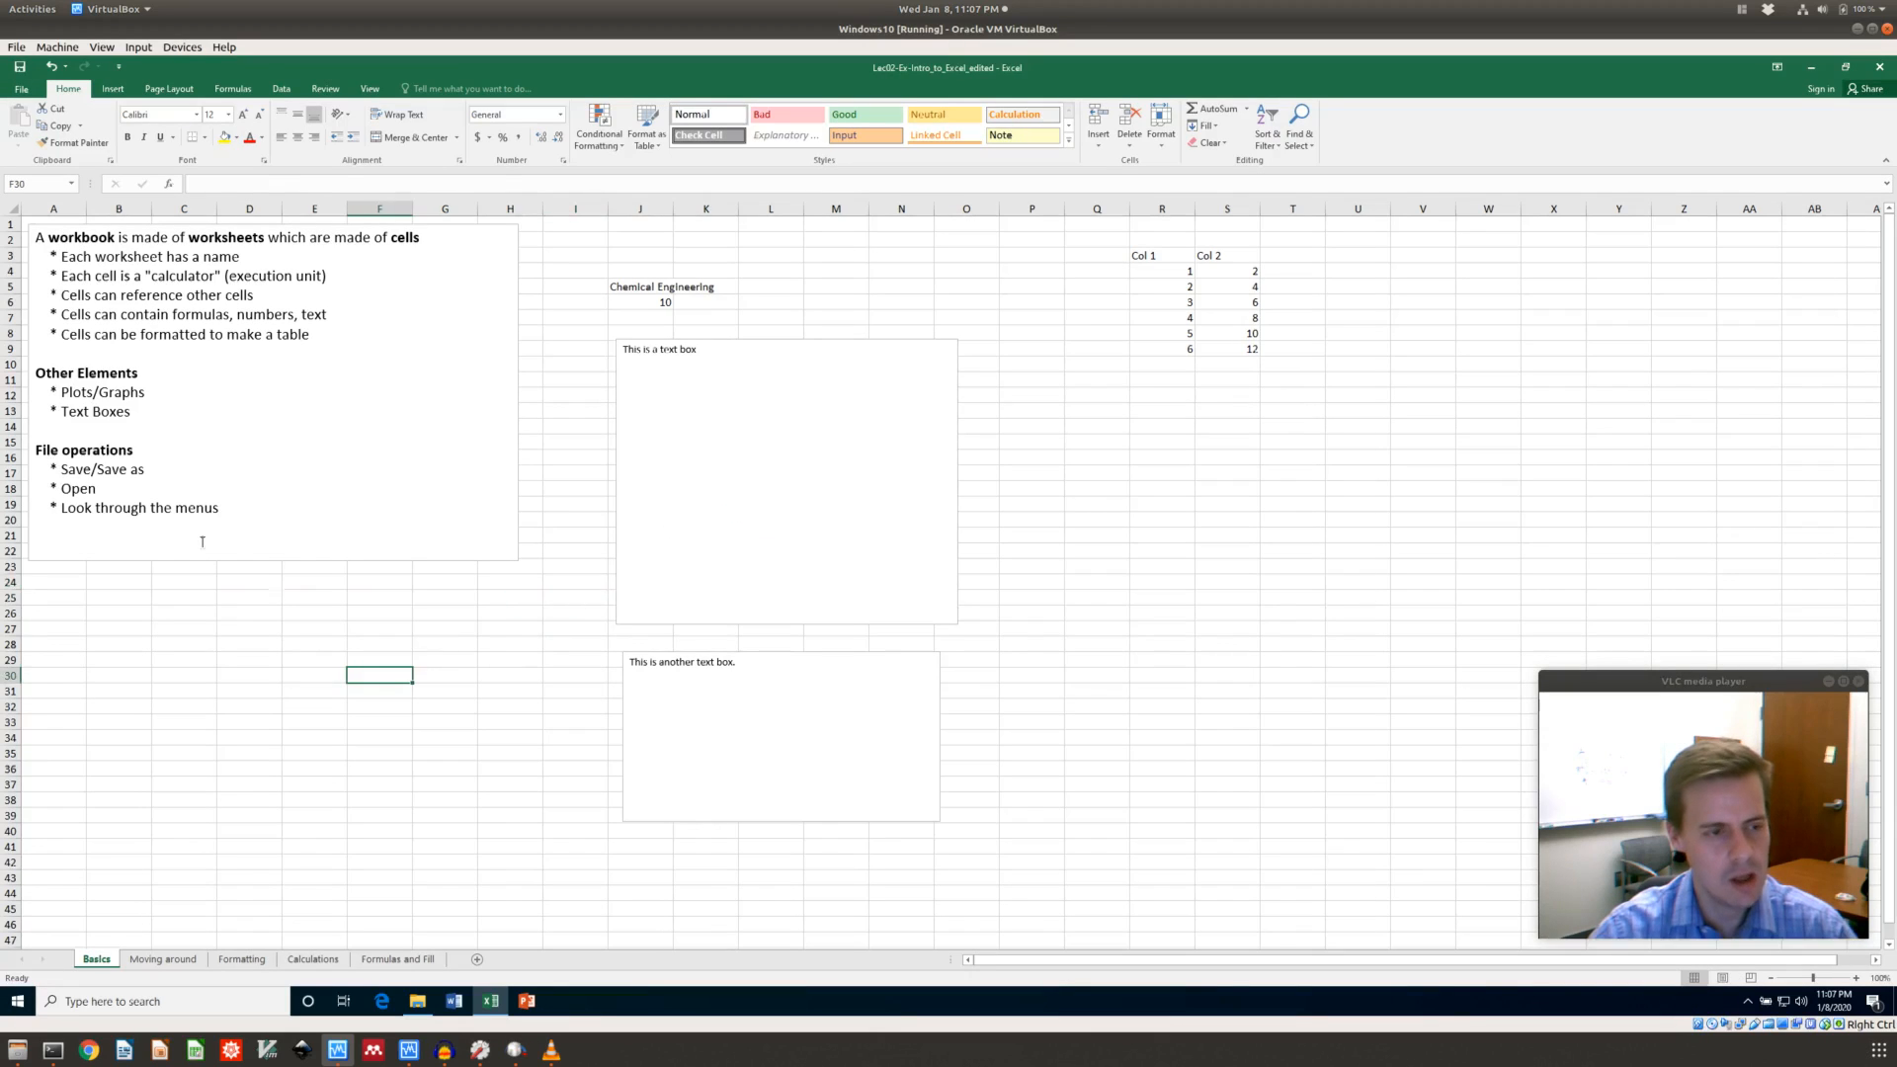
Open the original Lec02-Ex-Intro_to_Excel from the recent workbooks, then close it and return to the edited copy
click(21, 89)
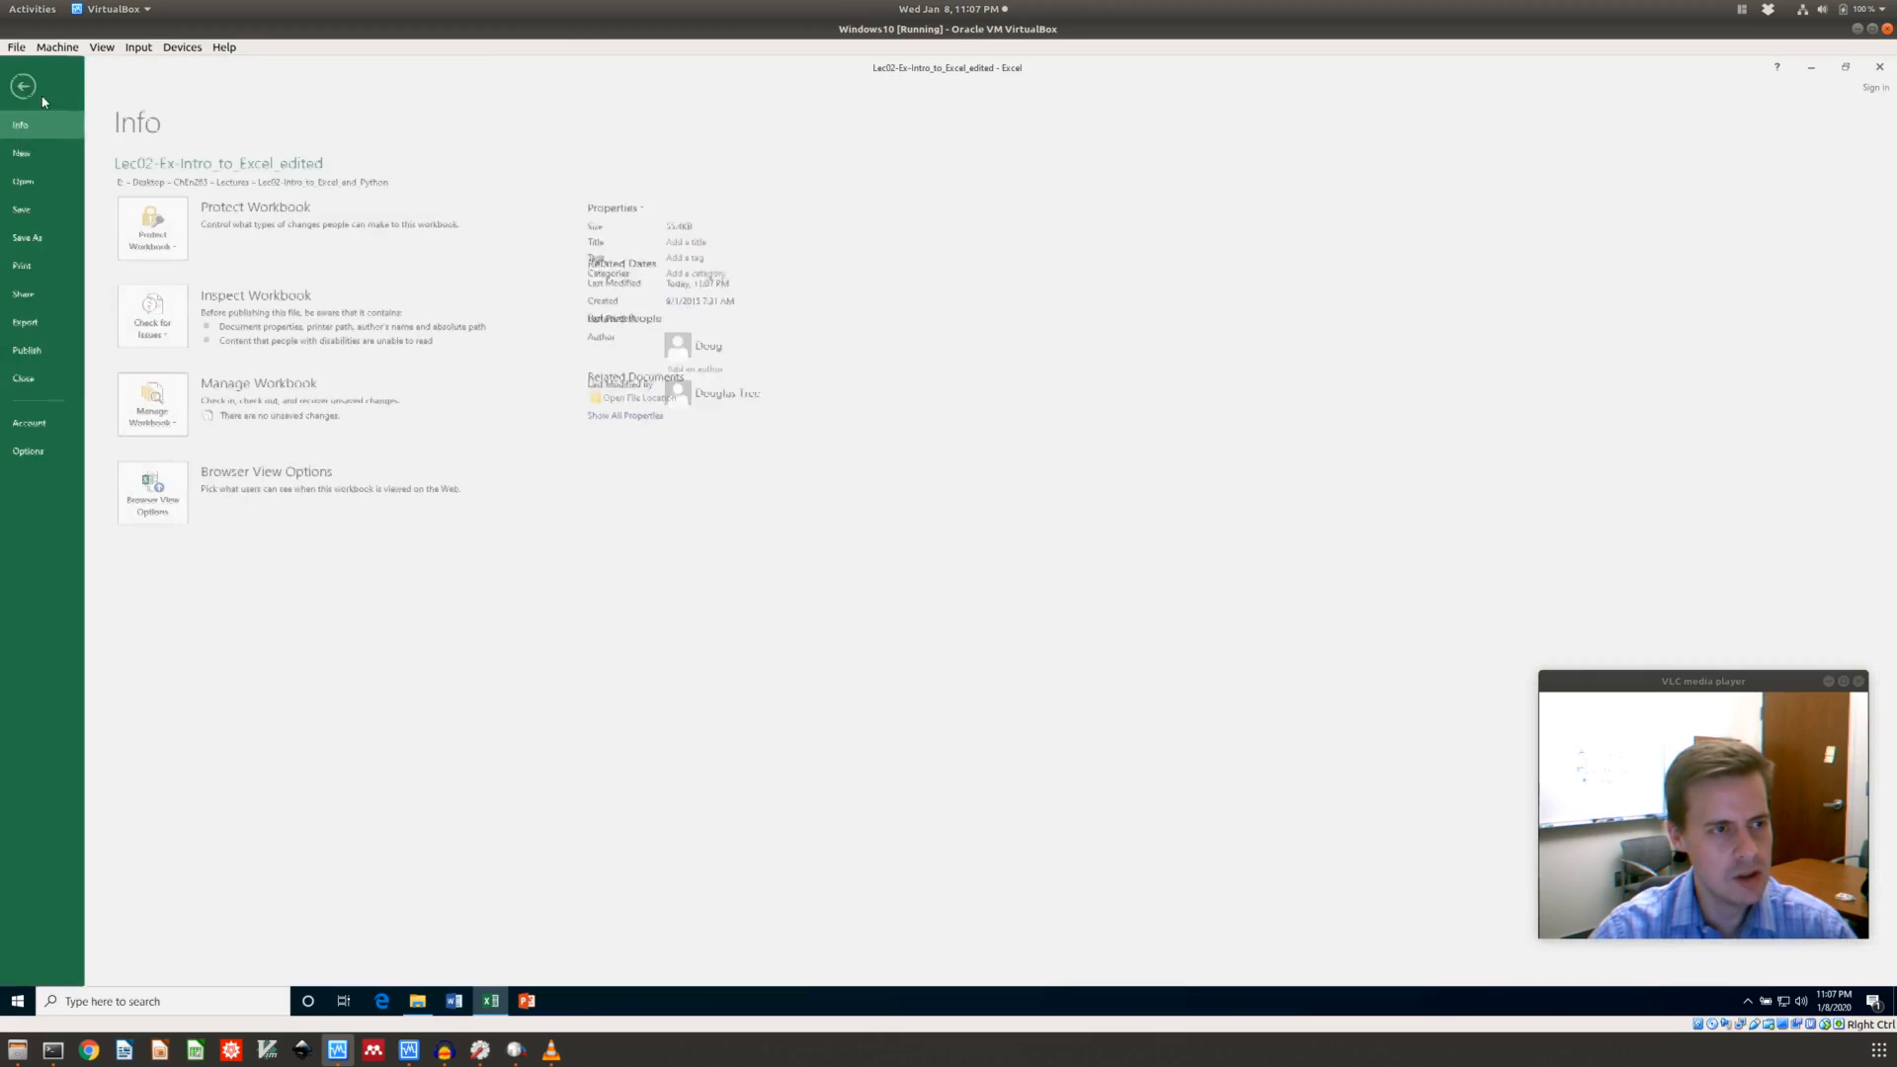
click(59, 186)
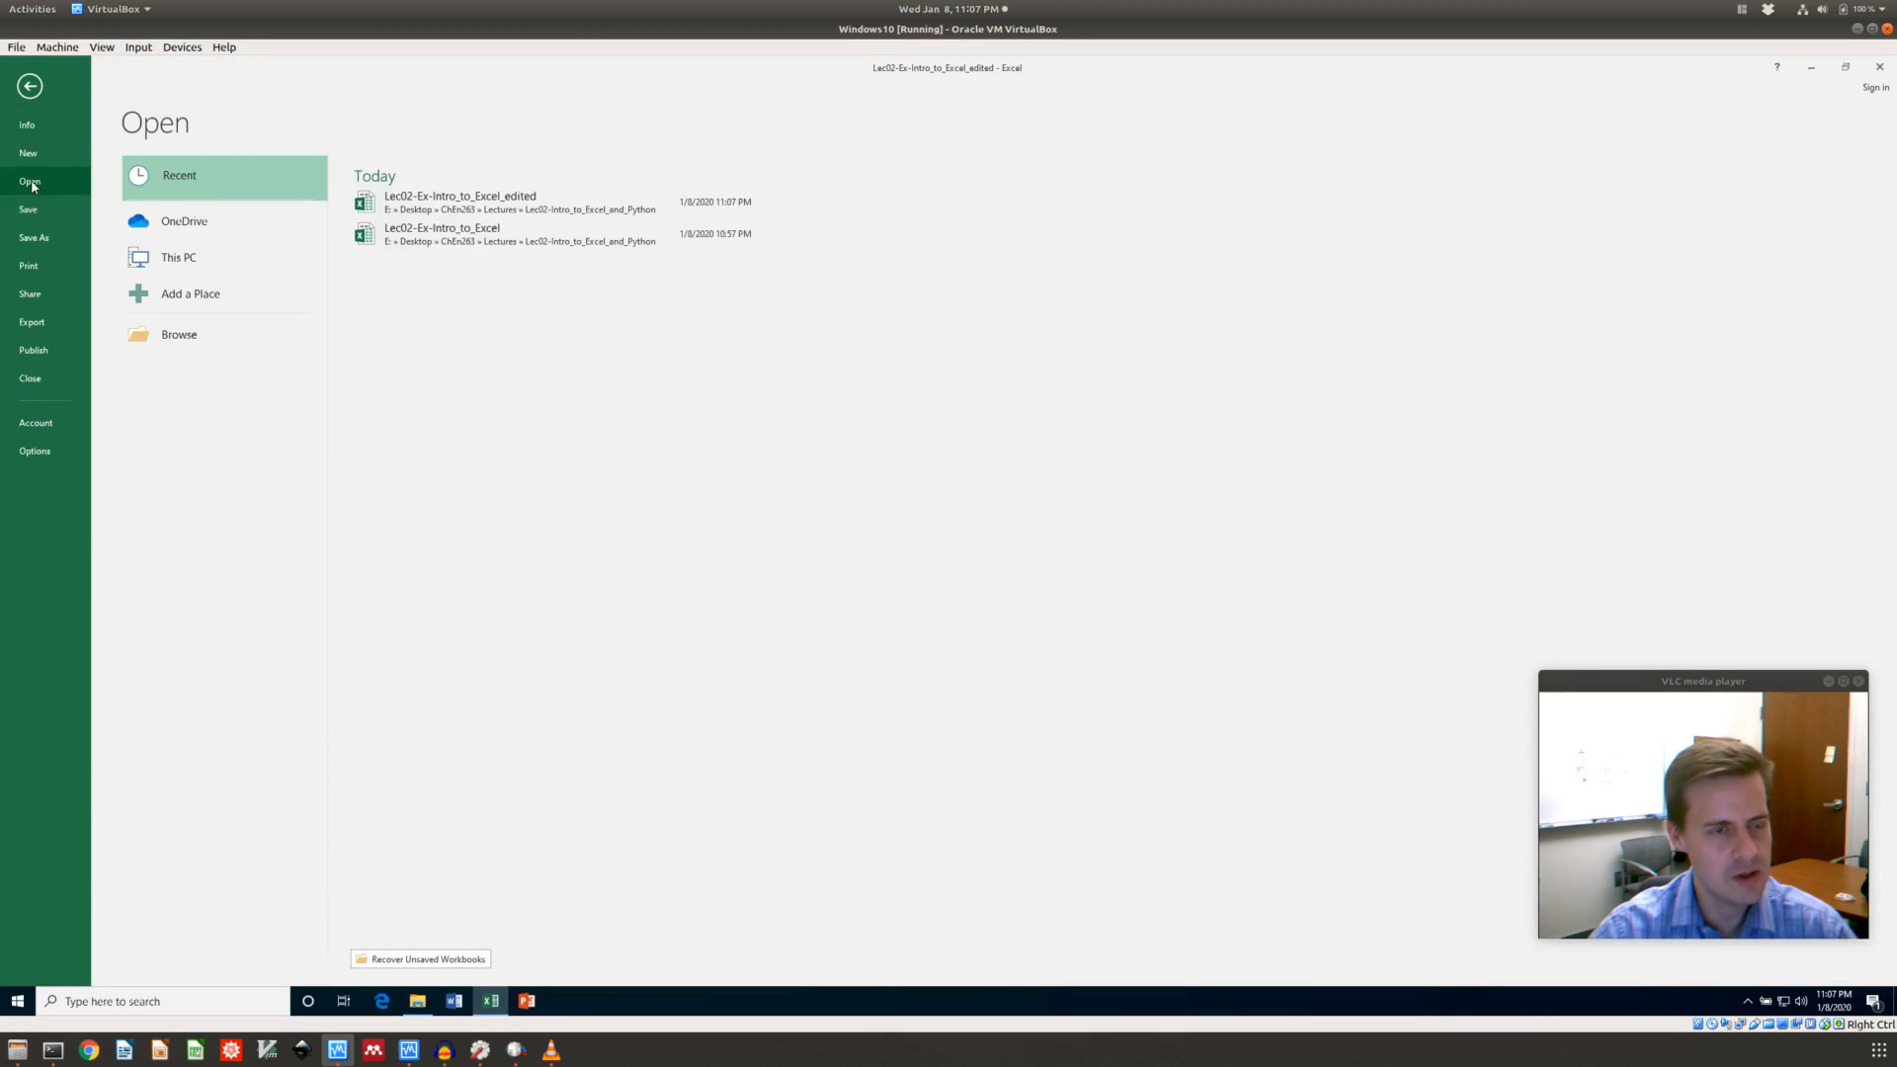
click(465, 237)
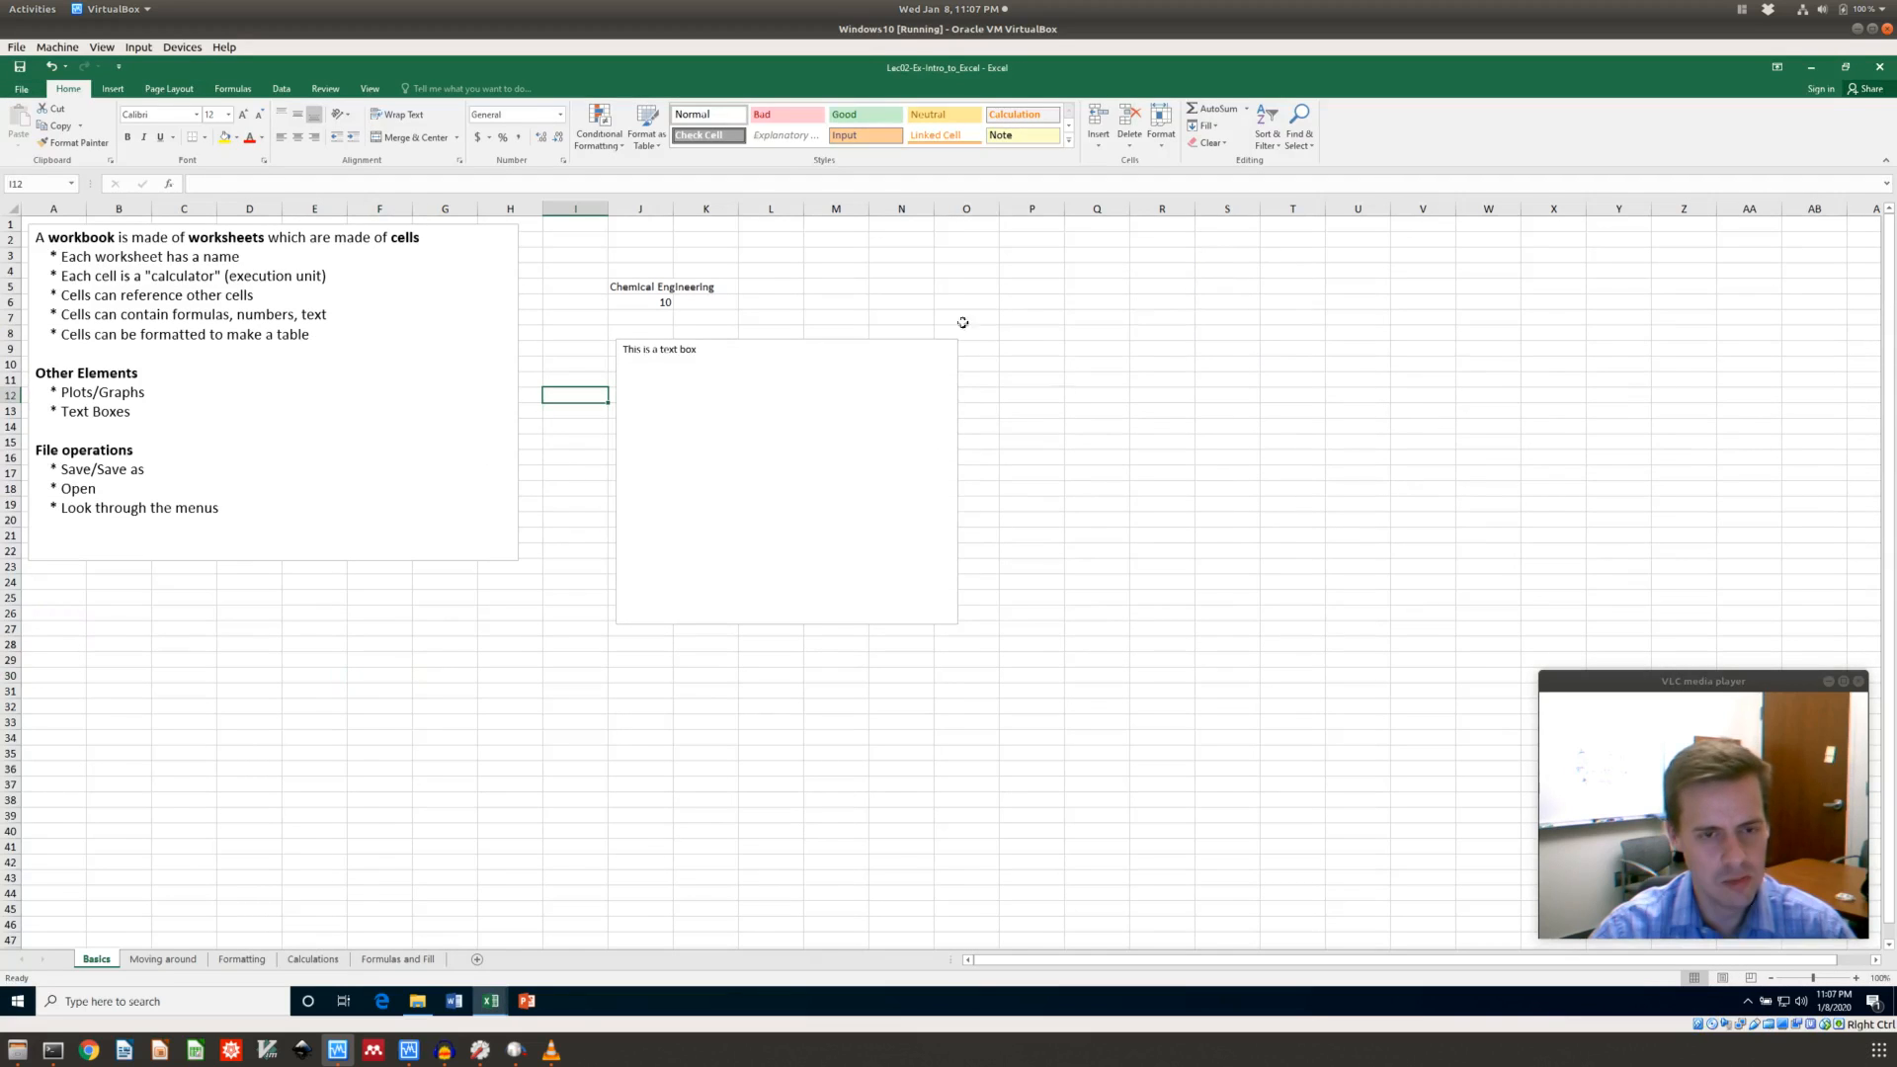
click(1881, 71)
click(419, 660)
click(170, 599)
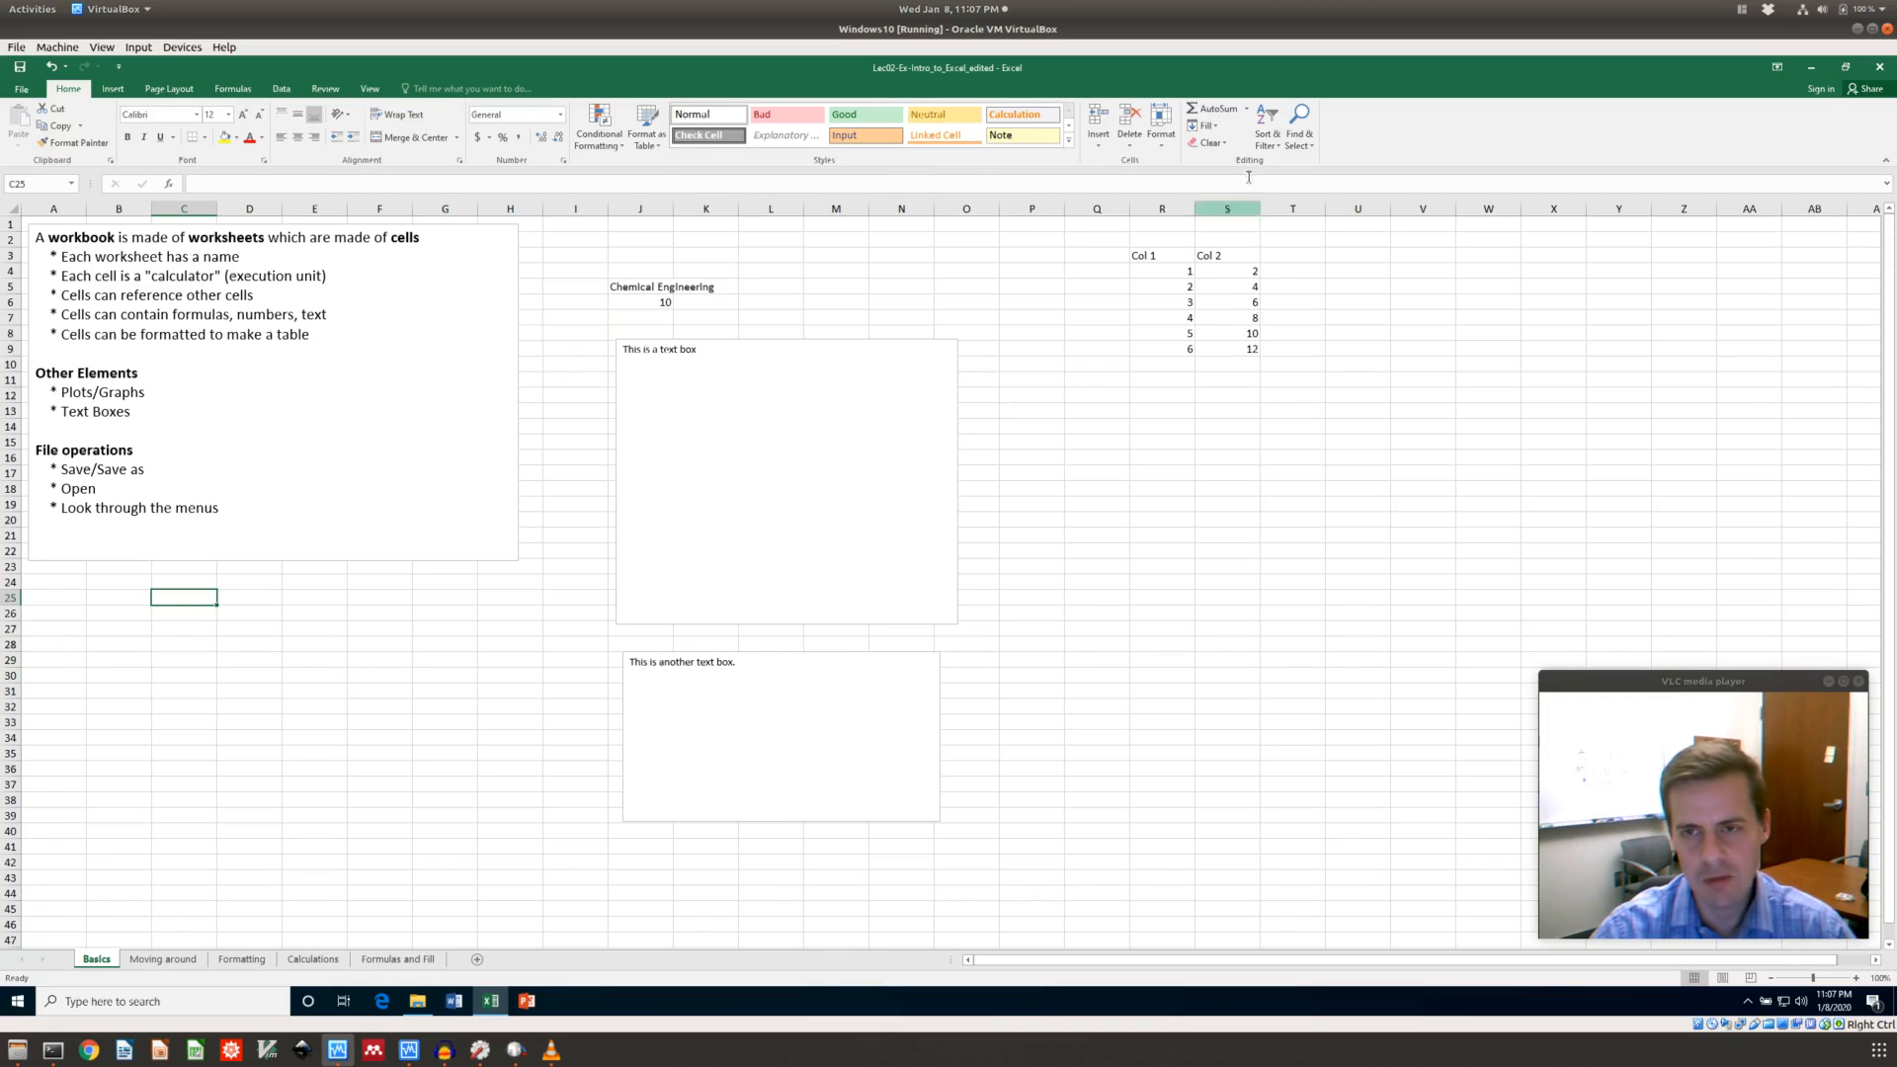
click(467, 664)
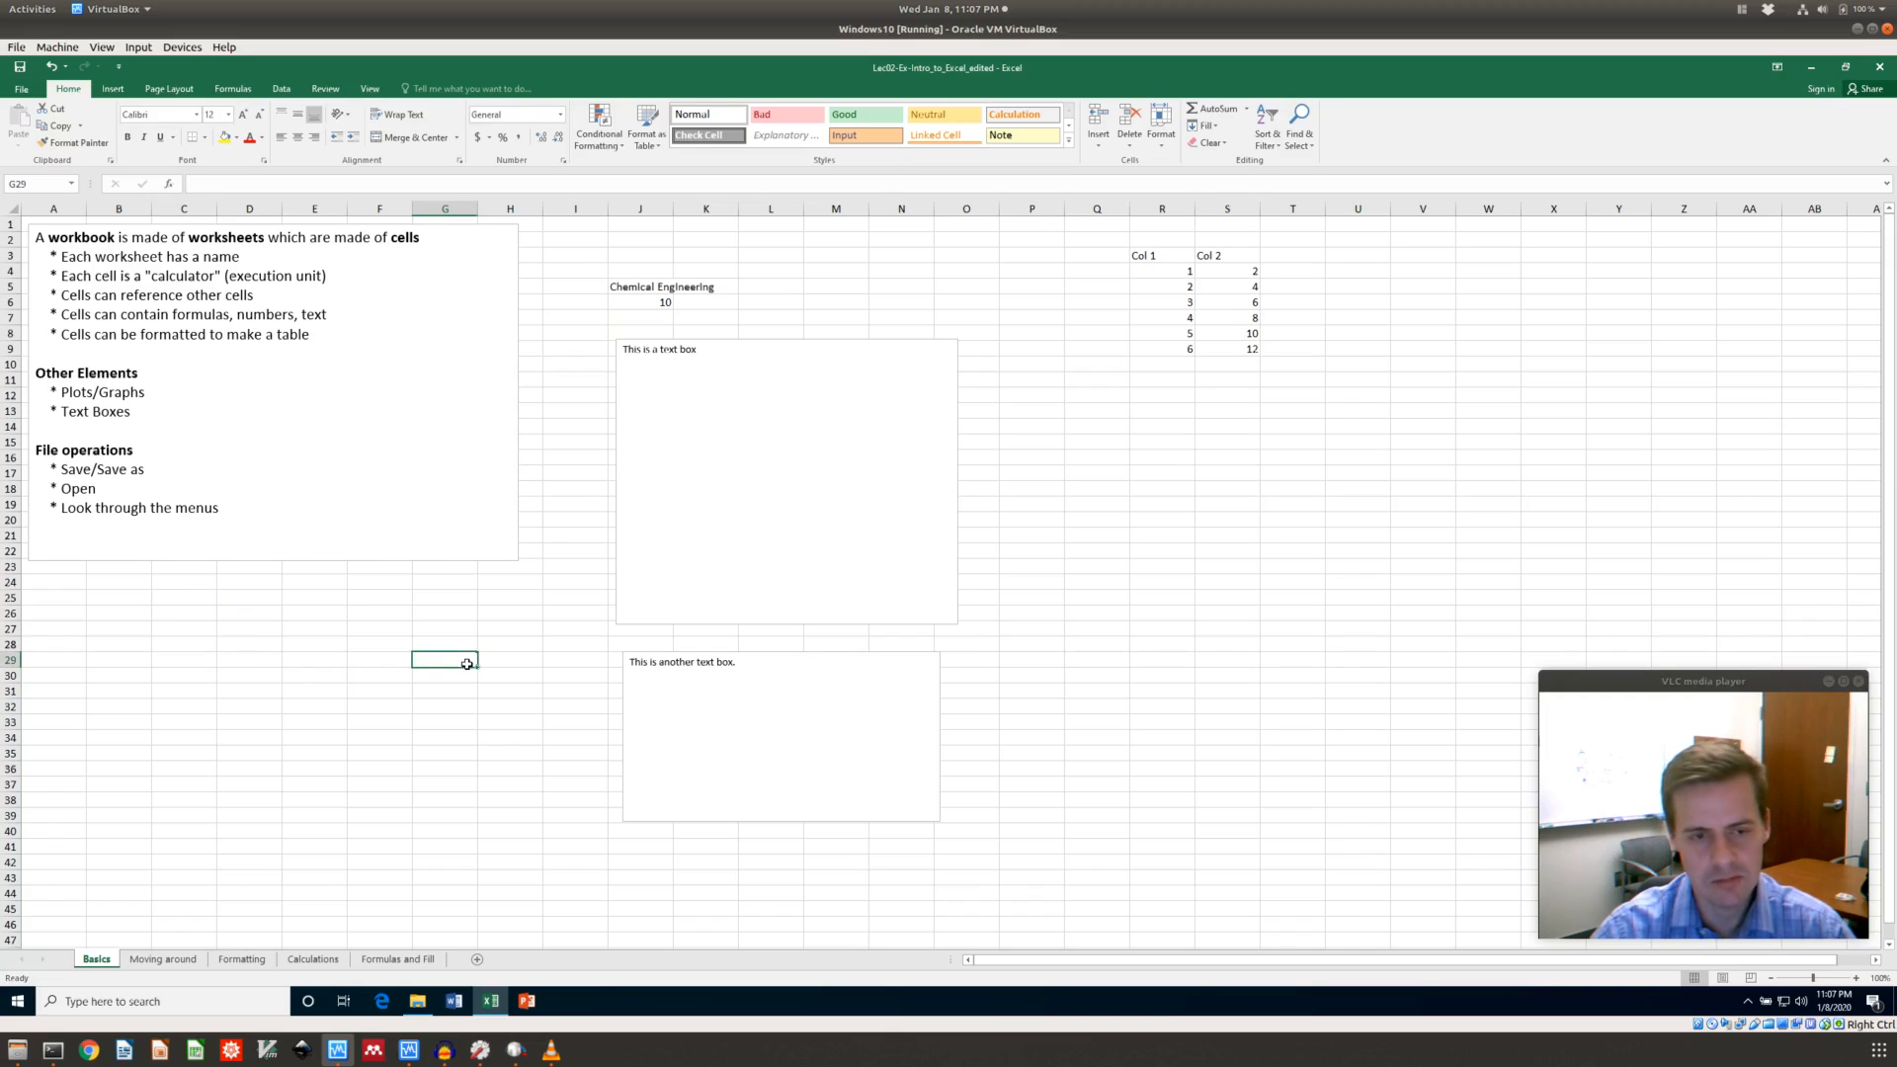
Switch to the Moving around sheet and activate individual empty cells in columns M and N
click(164, 960)
scroll(574, 620, up, 1)
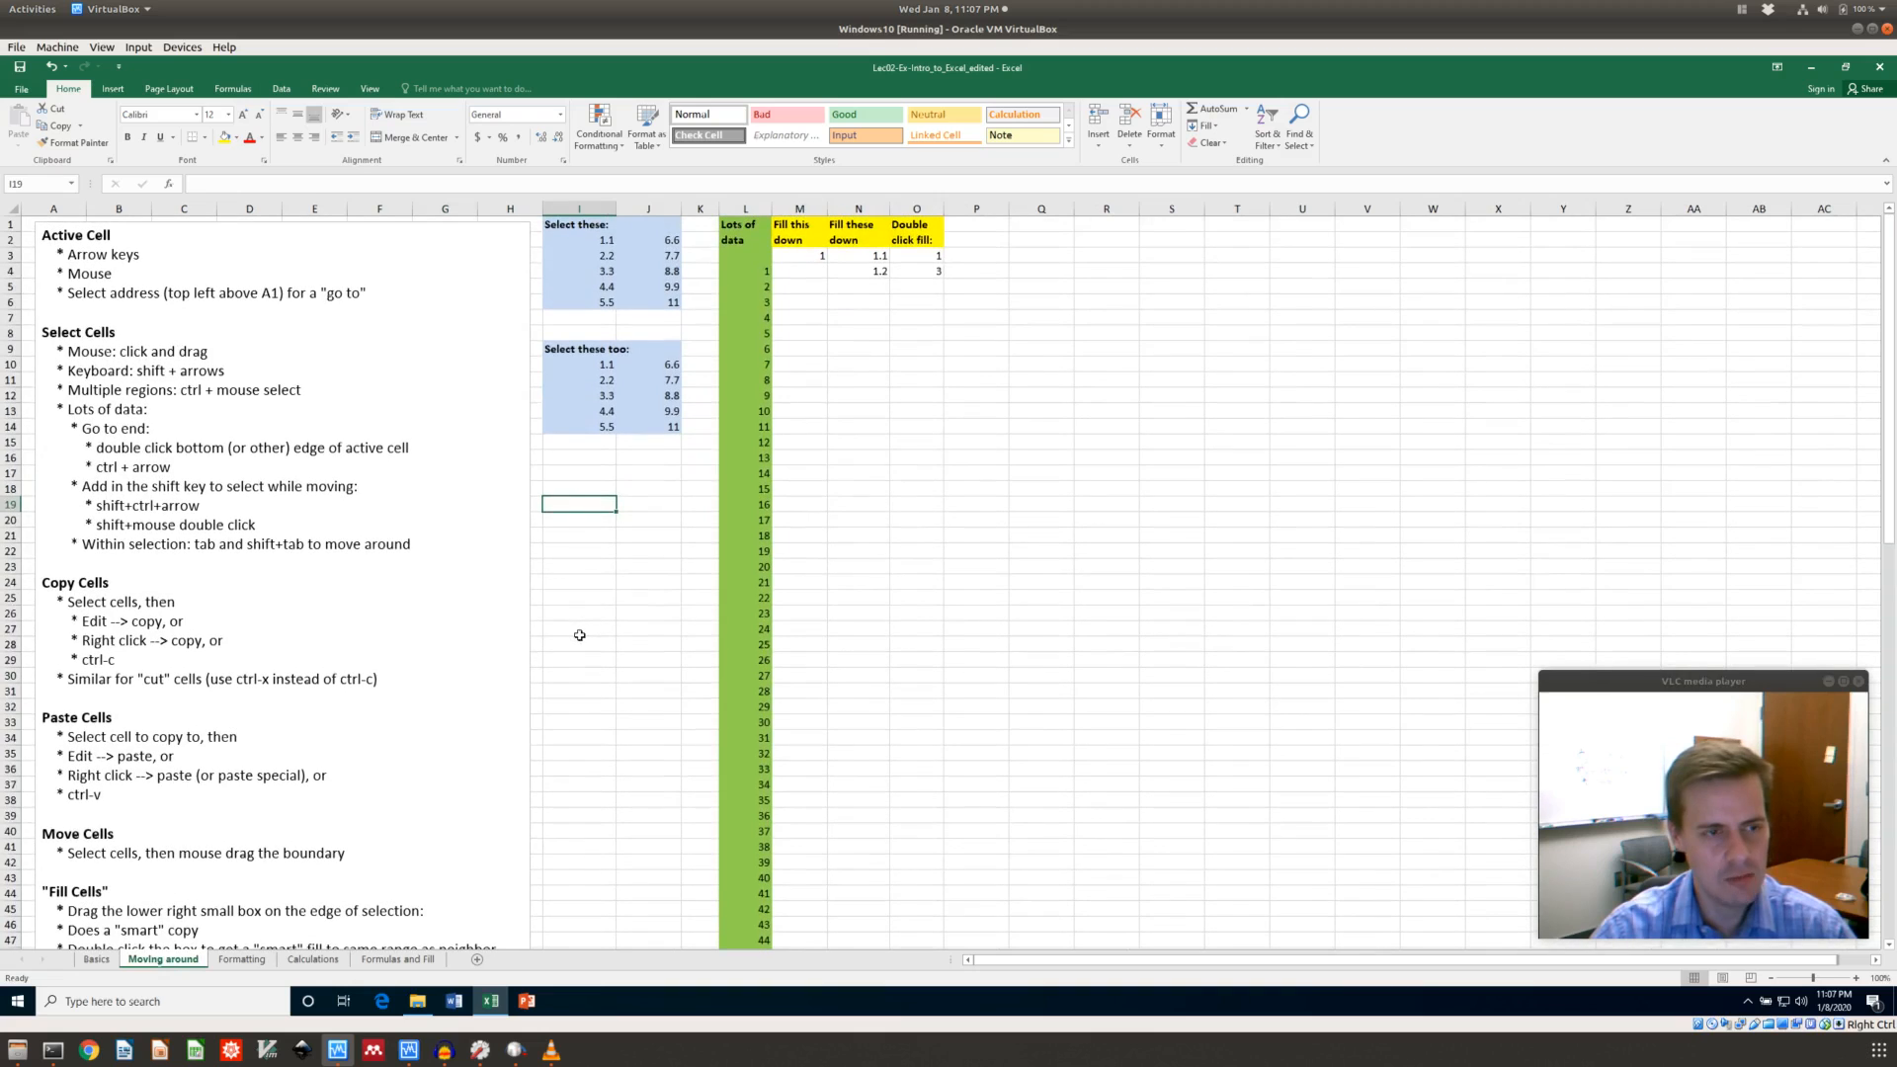
click(820, 378)
click(854, 320)
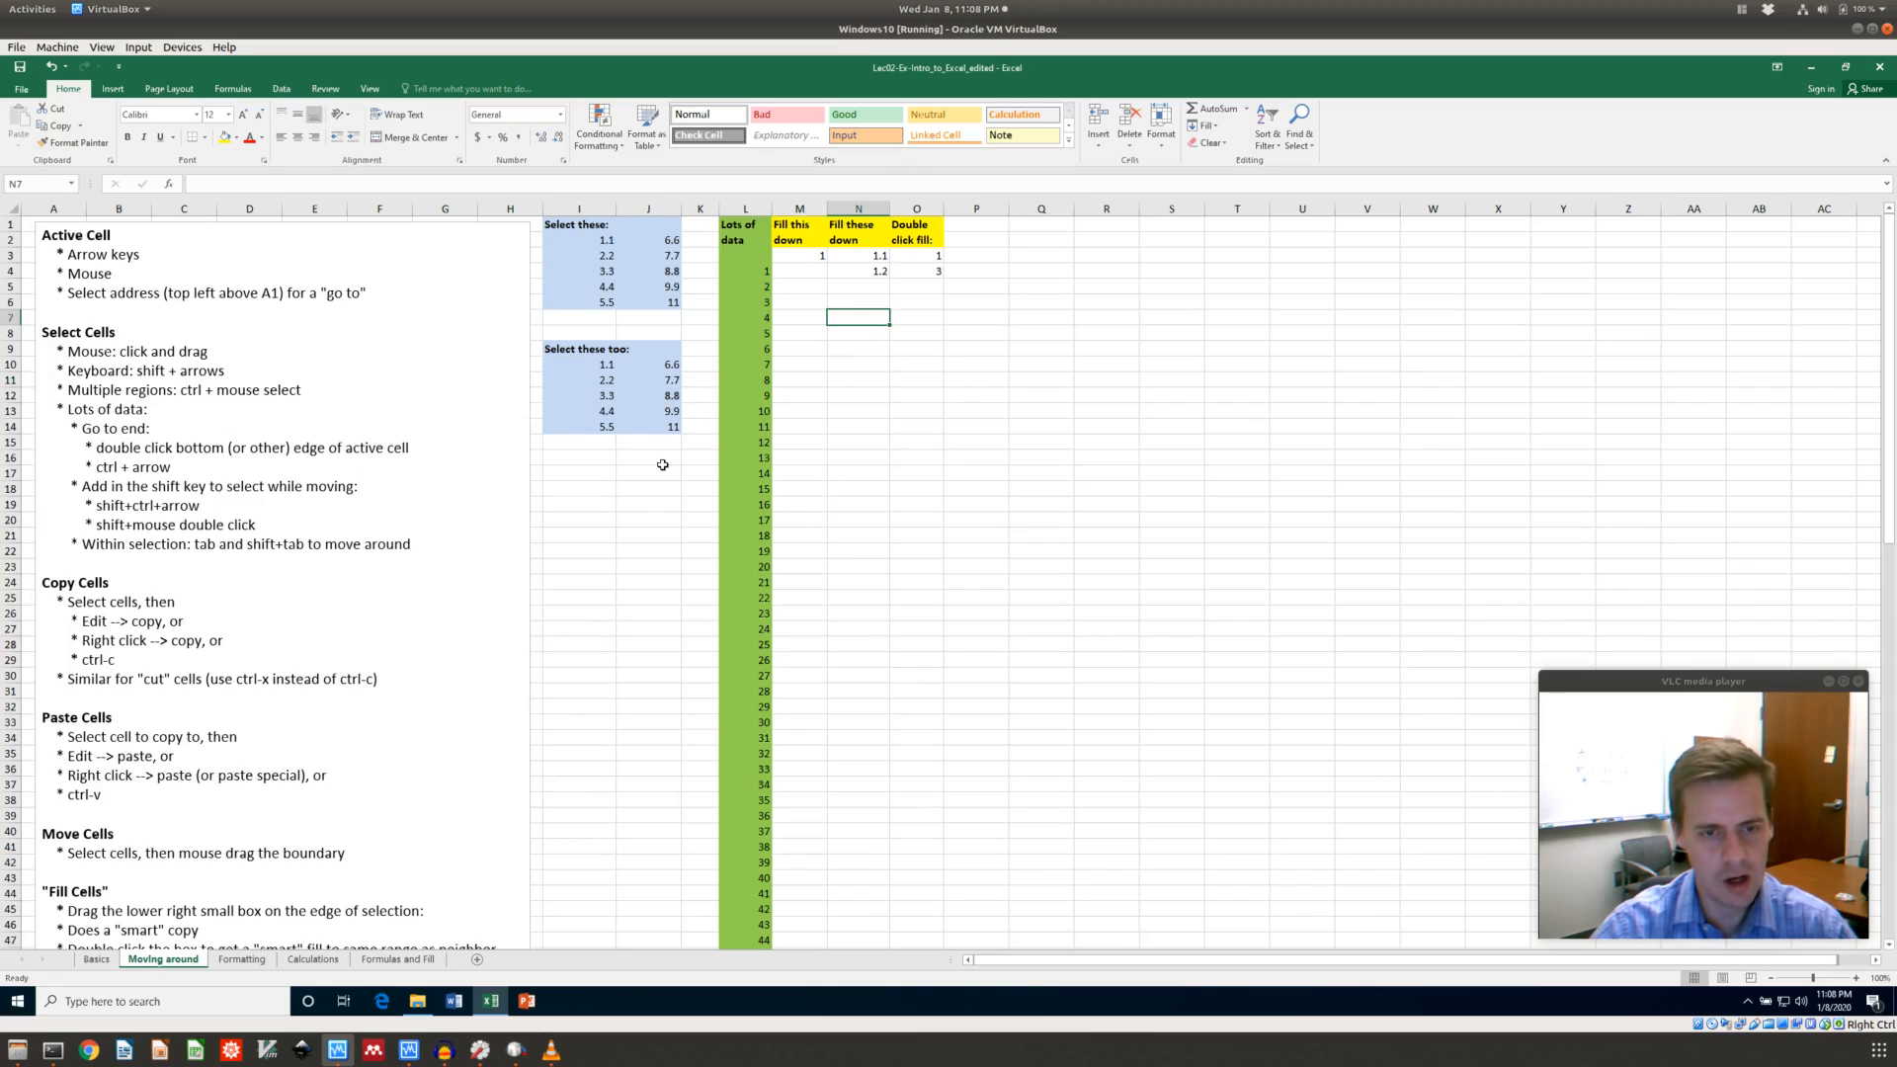
click(817, 518)
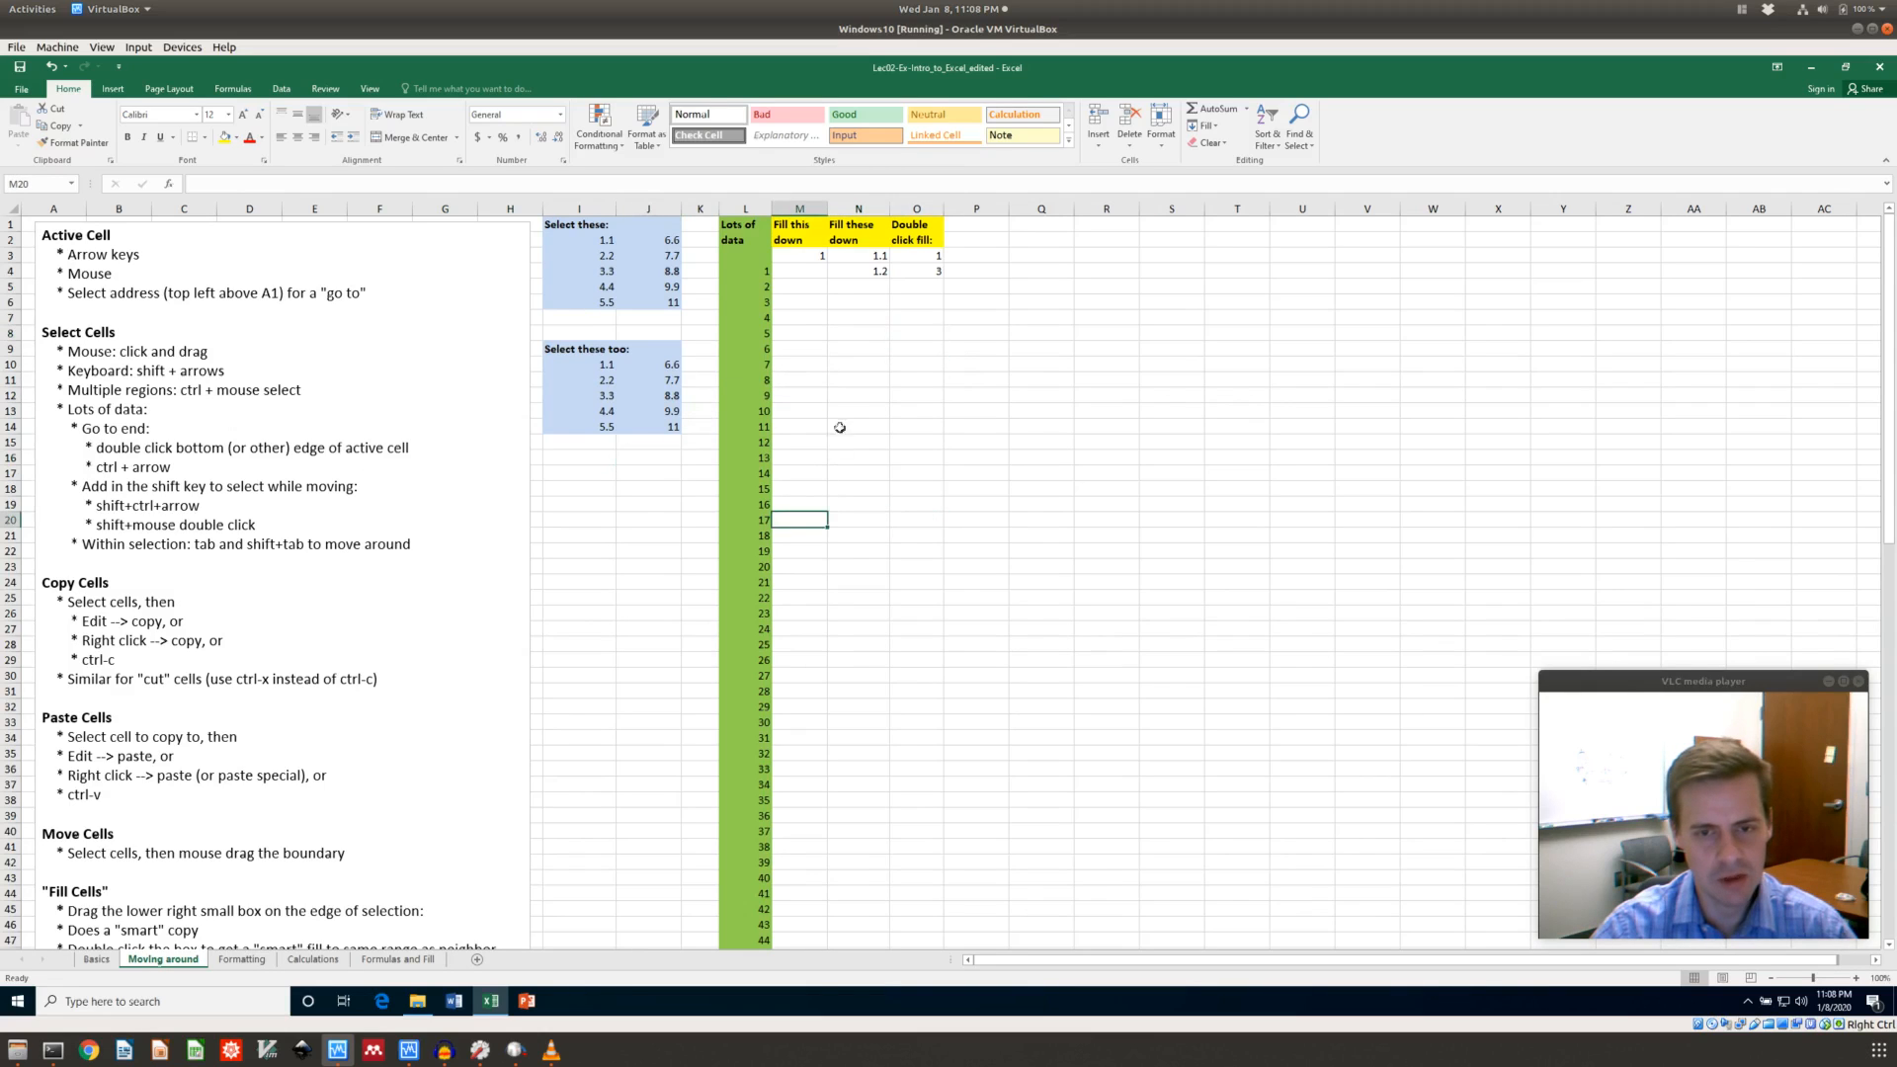
double_click(862, 348)
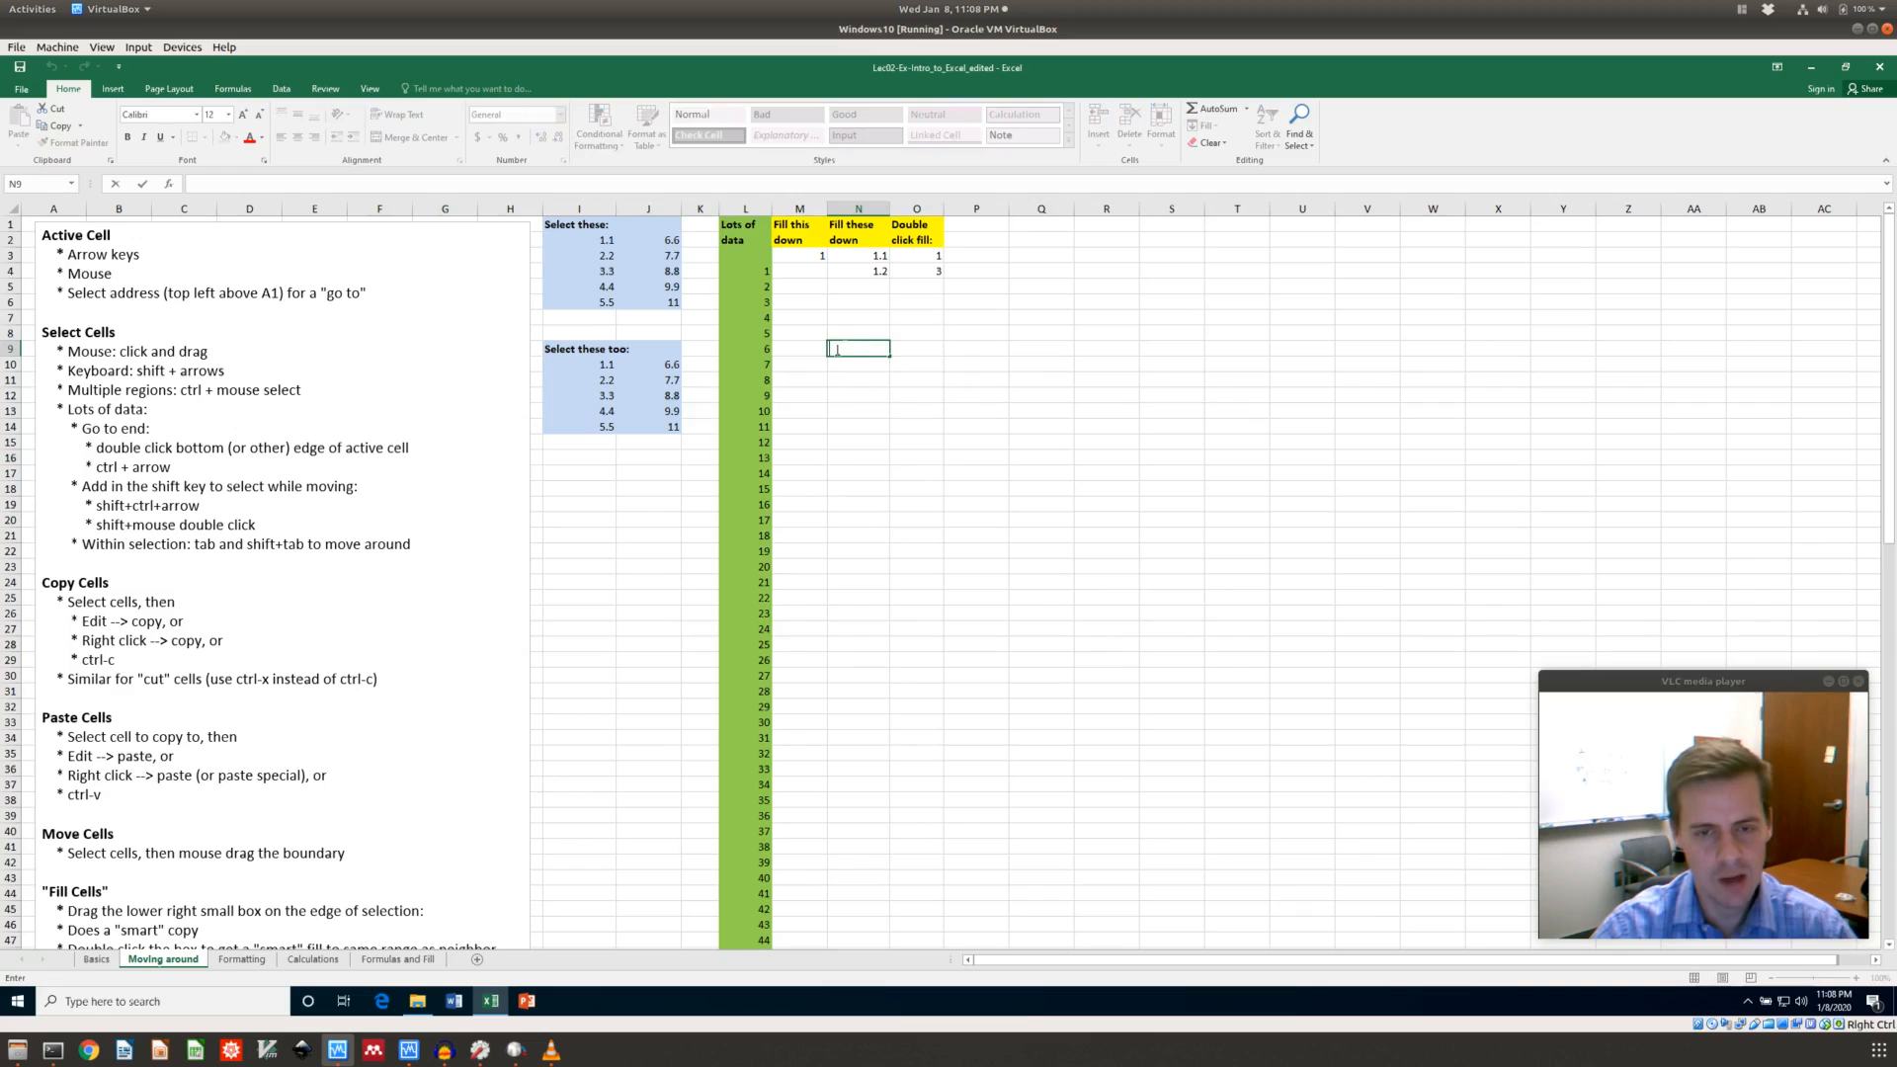
Starting from cell N7, move the active cell one cell at a time through the surrounding empty cells
click(860, 322)
key(Down)
key(Left)
key(Up)
key(Right)
key(Down)
key(Right)
key(Up)
key(Right)
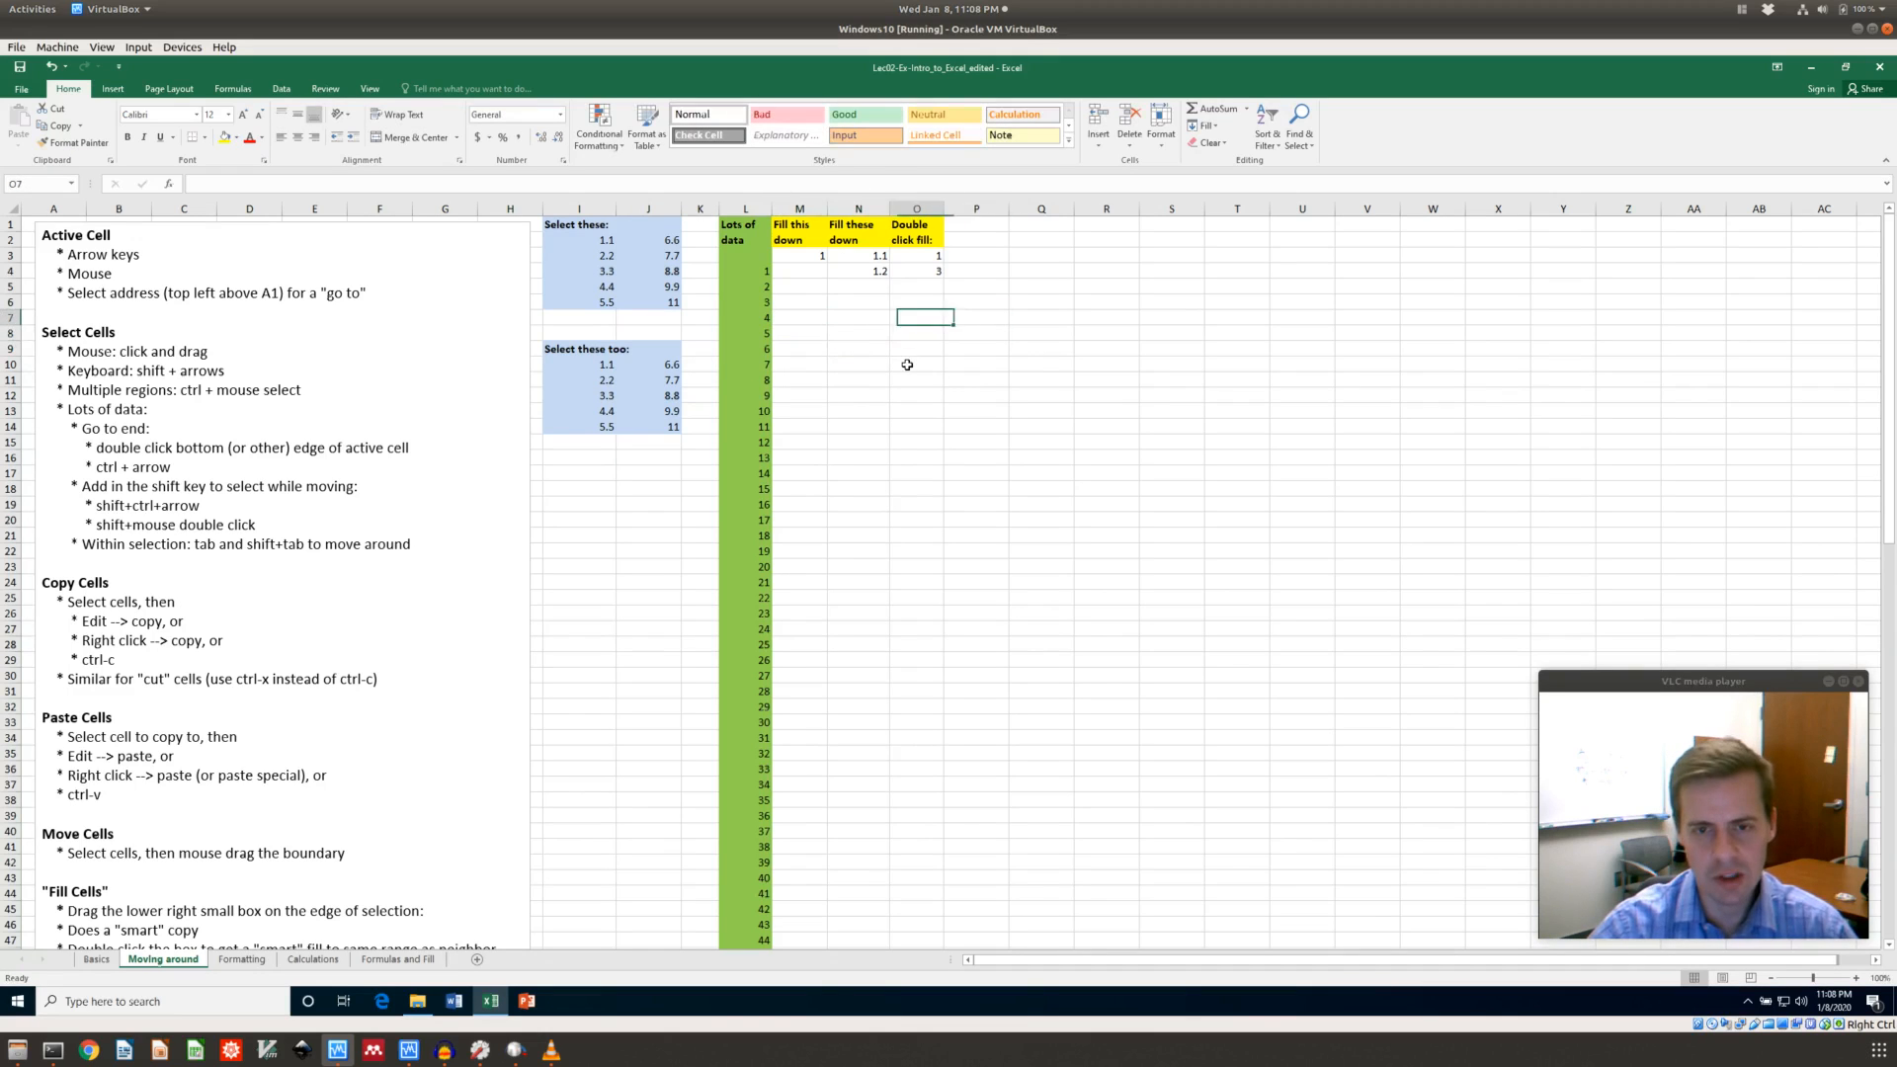
key(Up)
key(Left)
key(Down)
key(Right)
key(Down)
key(Left)
key(Up)
key(Right)
key(Left)
Select the block N6:P10, then replace it with a selection extended cell by cell from N5 to cover N5:O10
drag(869, 301, 988, 368)
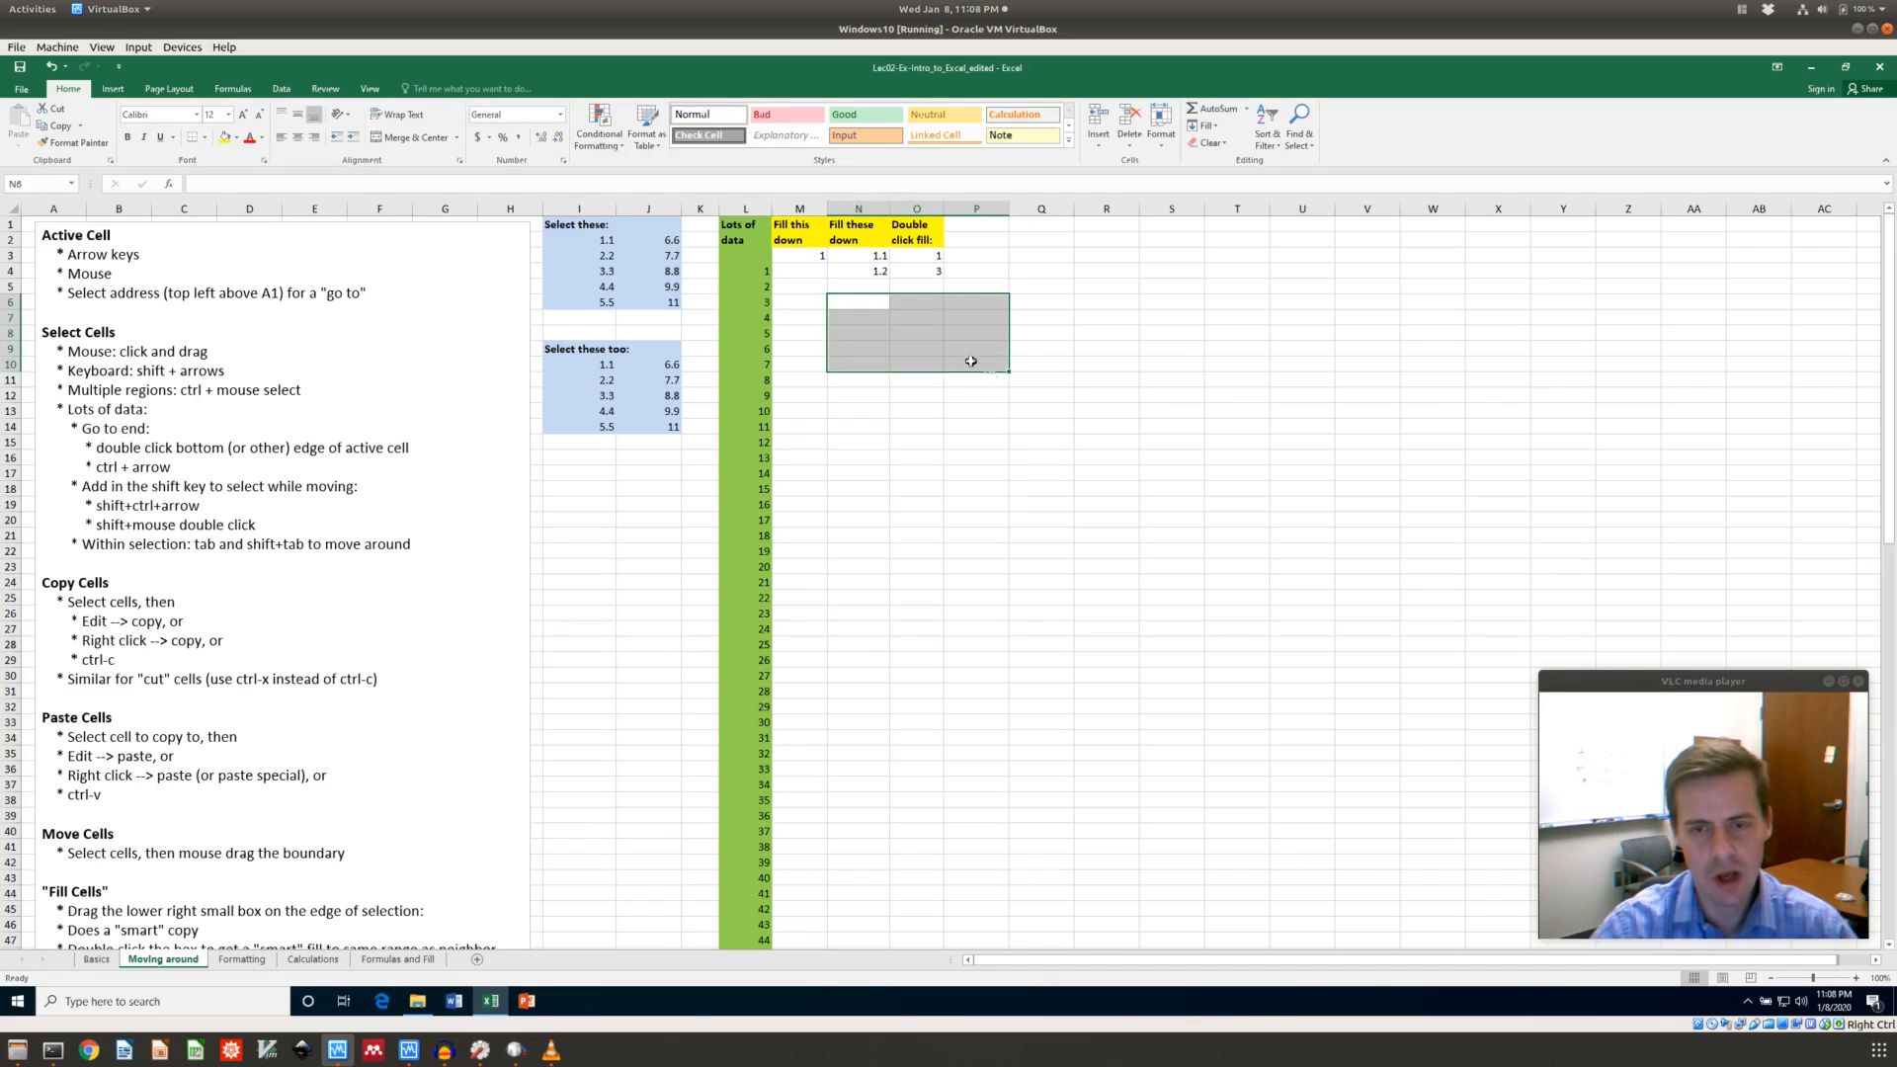
drag(871, 302, 872, 302)
key(shift+Down)
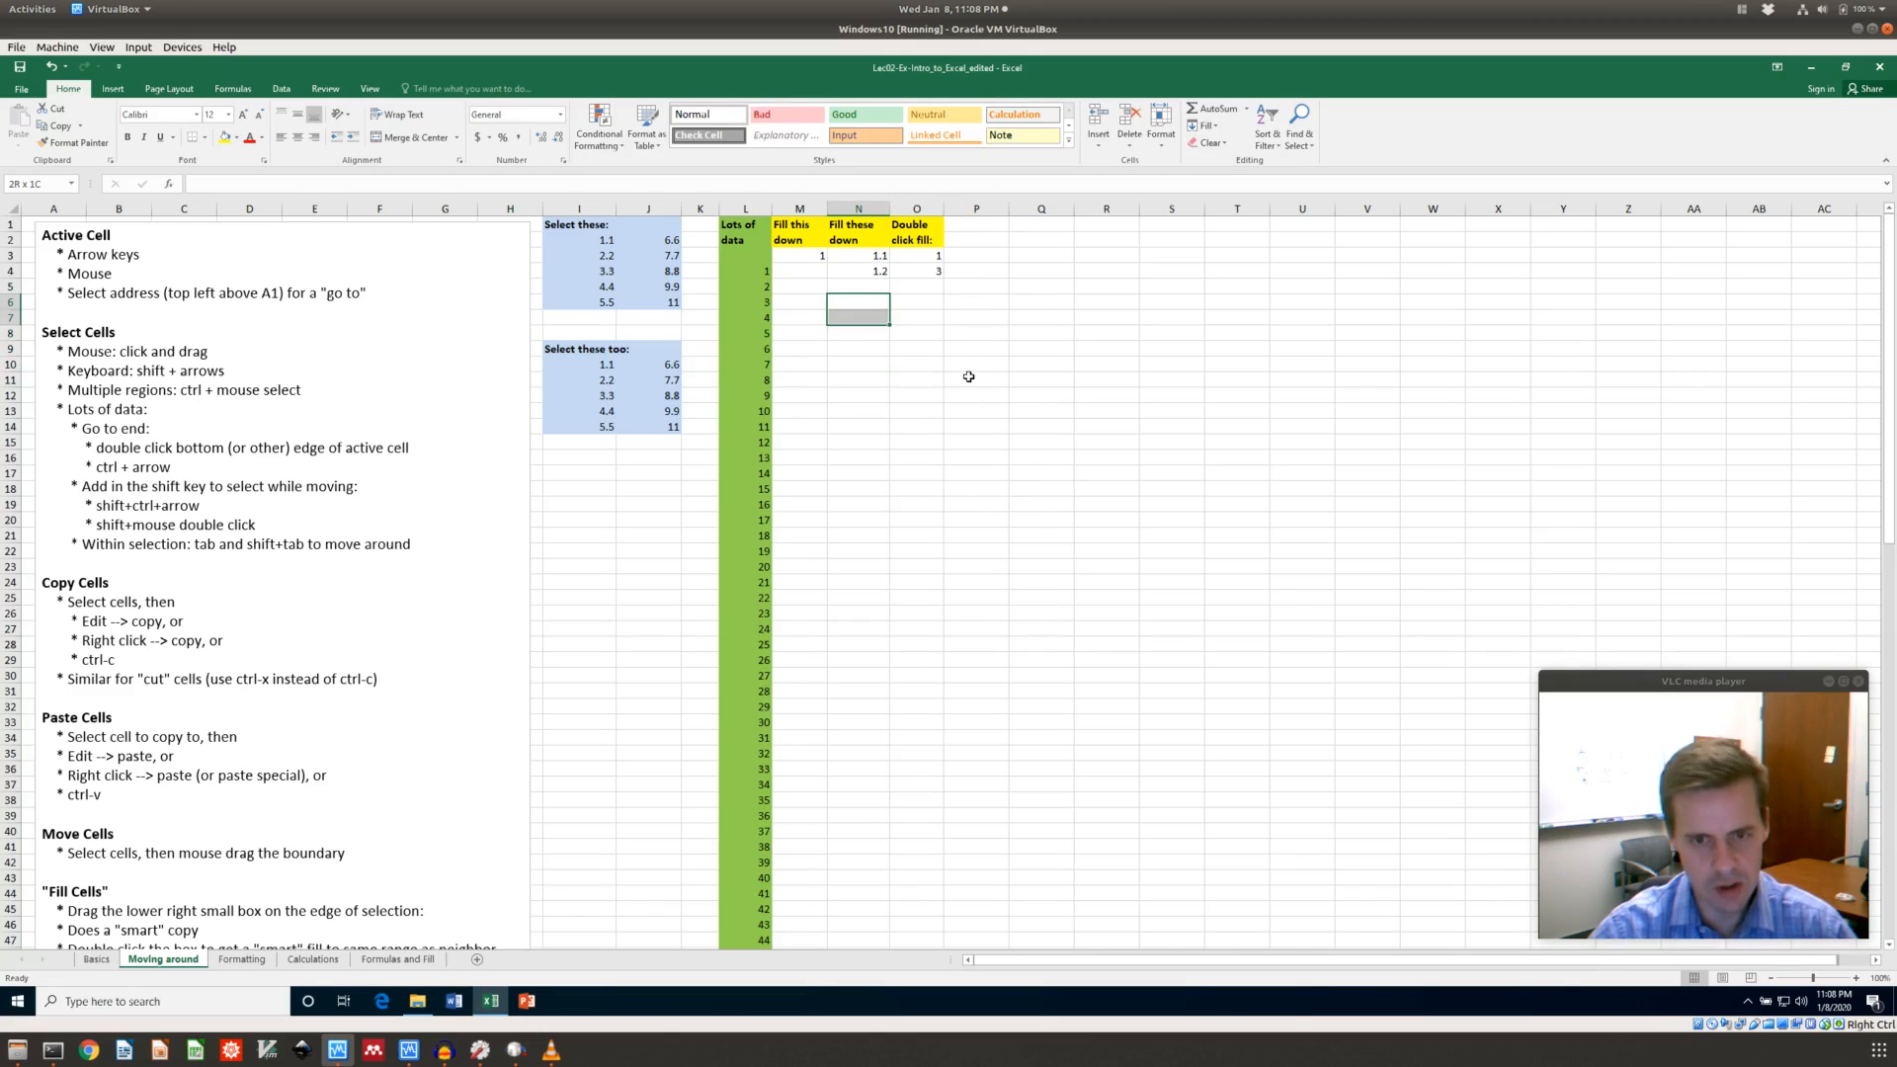
key(Up)
key(shift+Right)
key(shift+Down)
key(shift+Down)
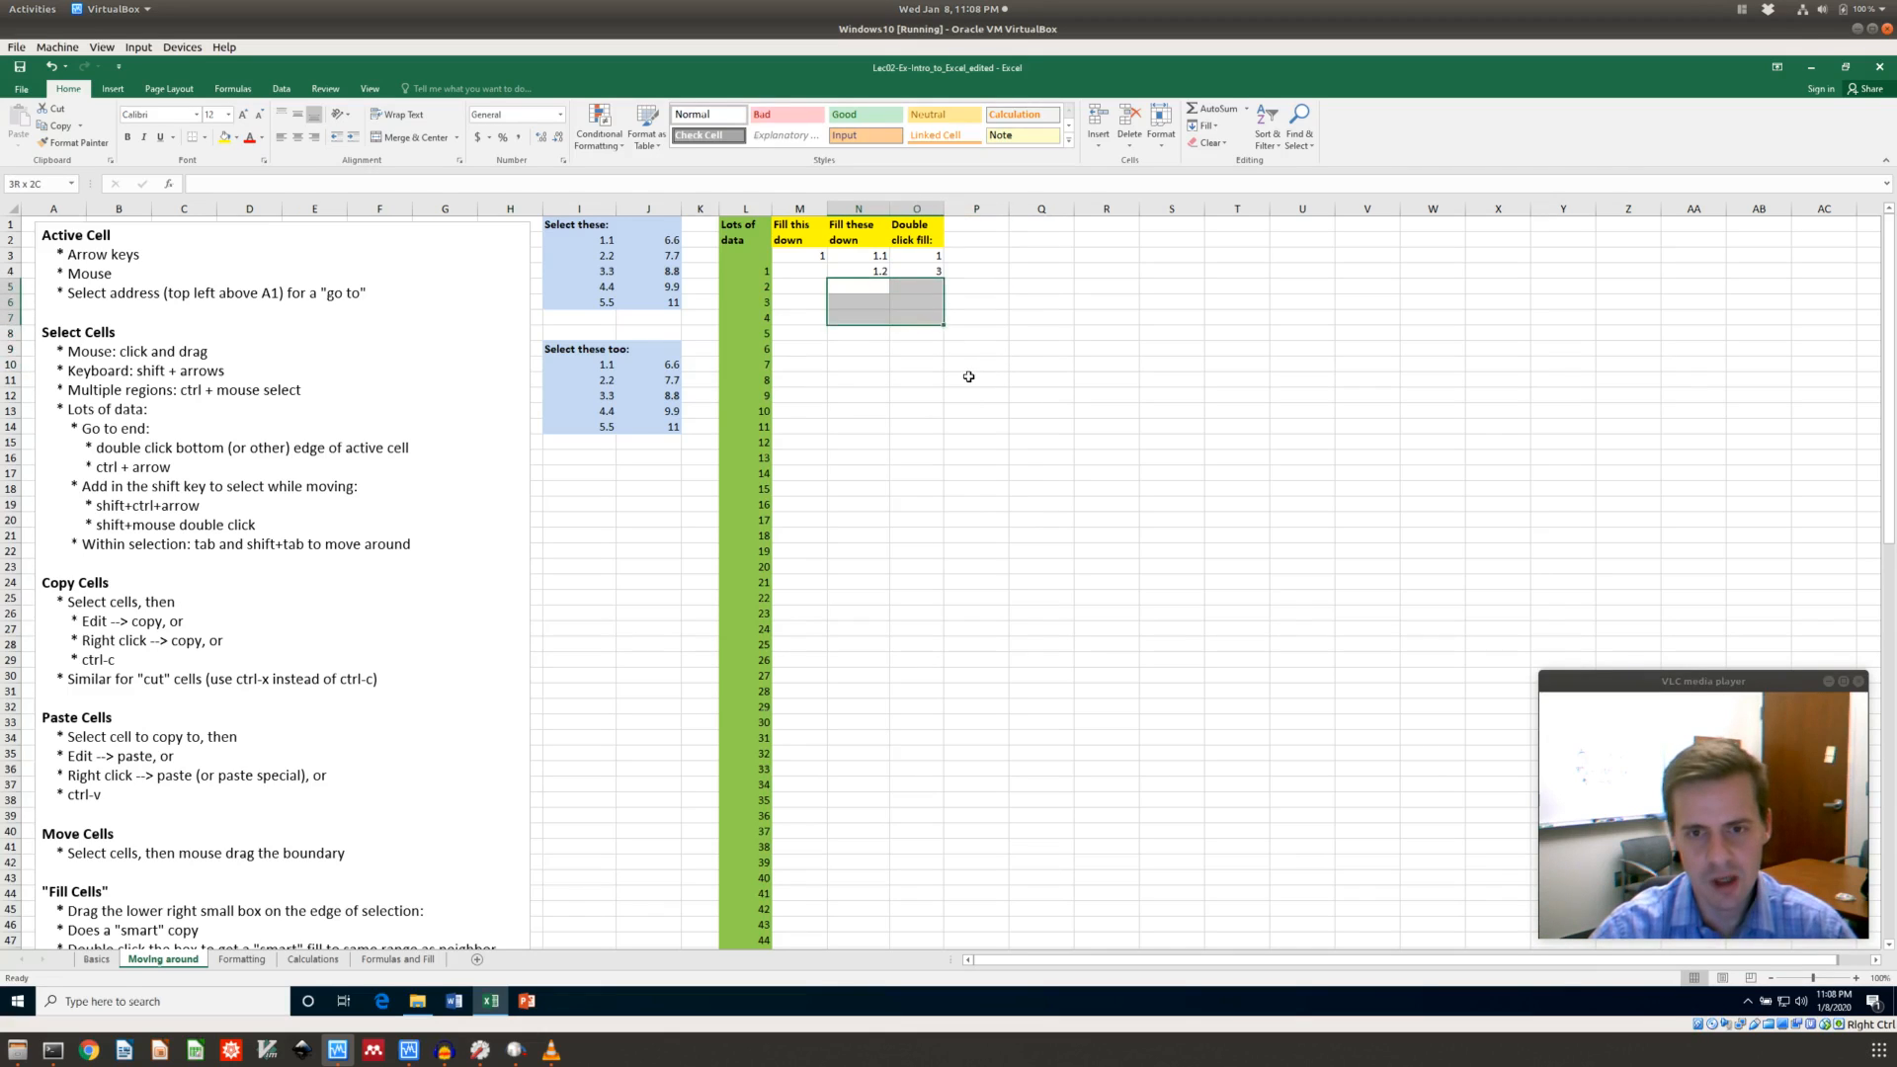
key(shift+Right)
key(shift+Down)
key(shift+Down)
key(shift+Left)
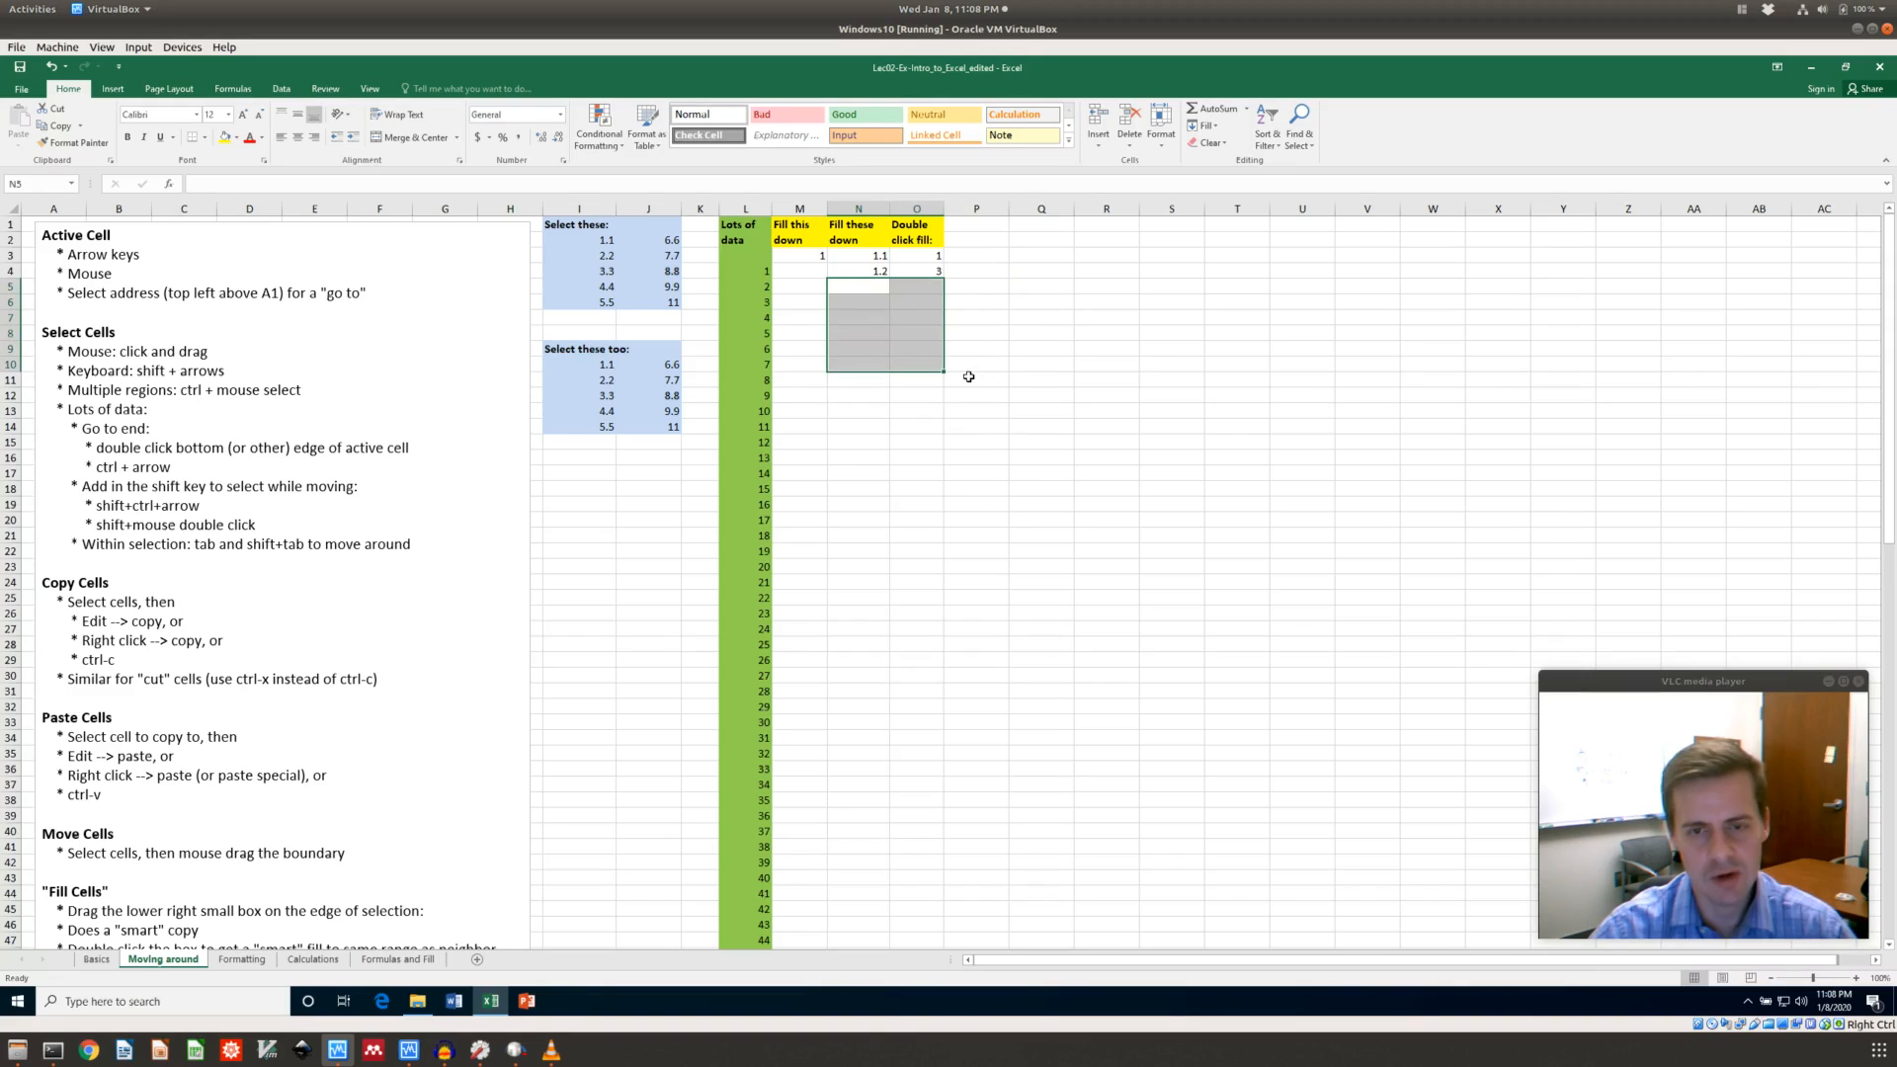
Try filling down from cell L4, undo it, and activate the empty cell M4
click(908, 454)
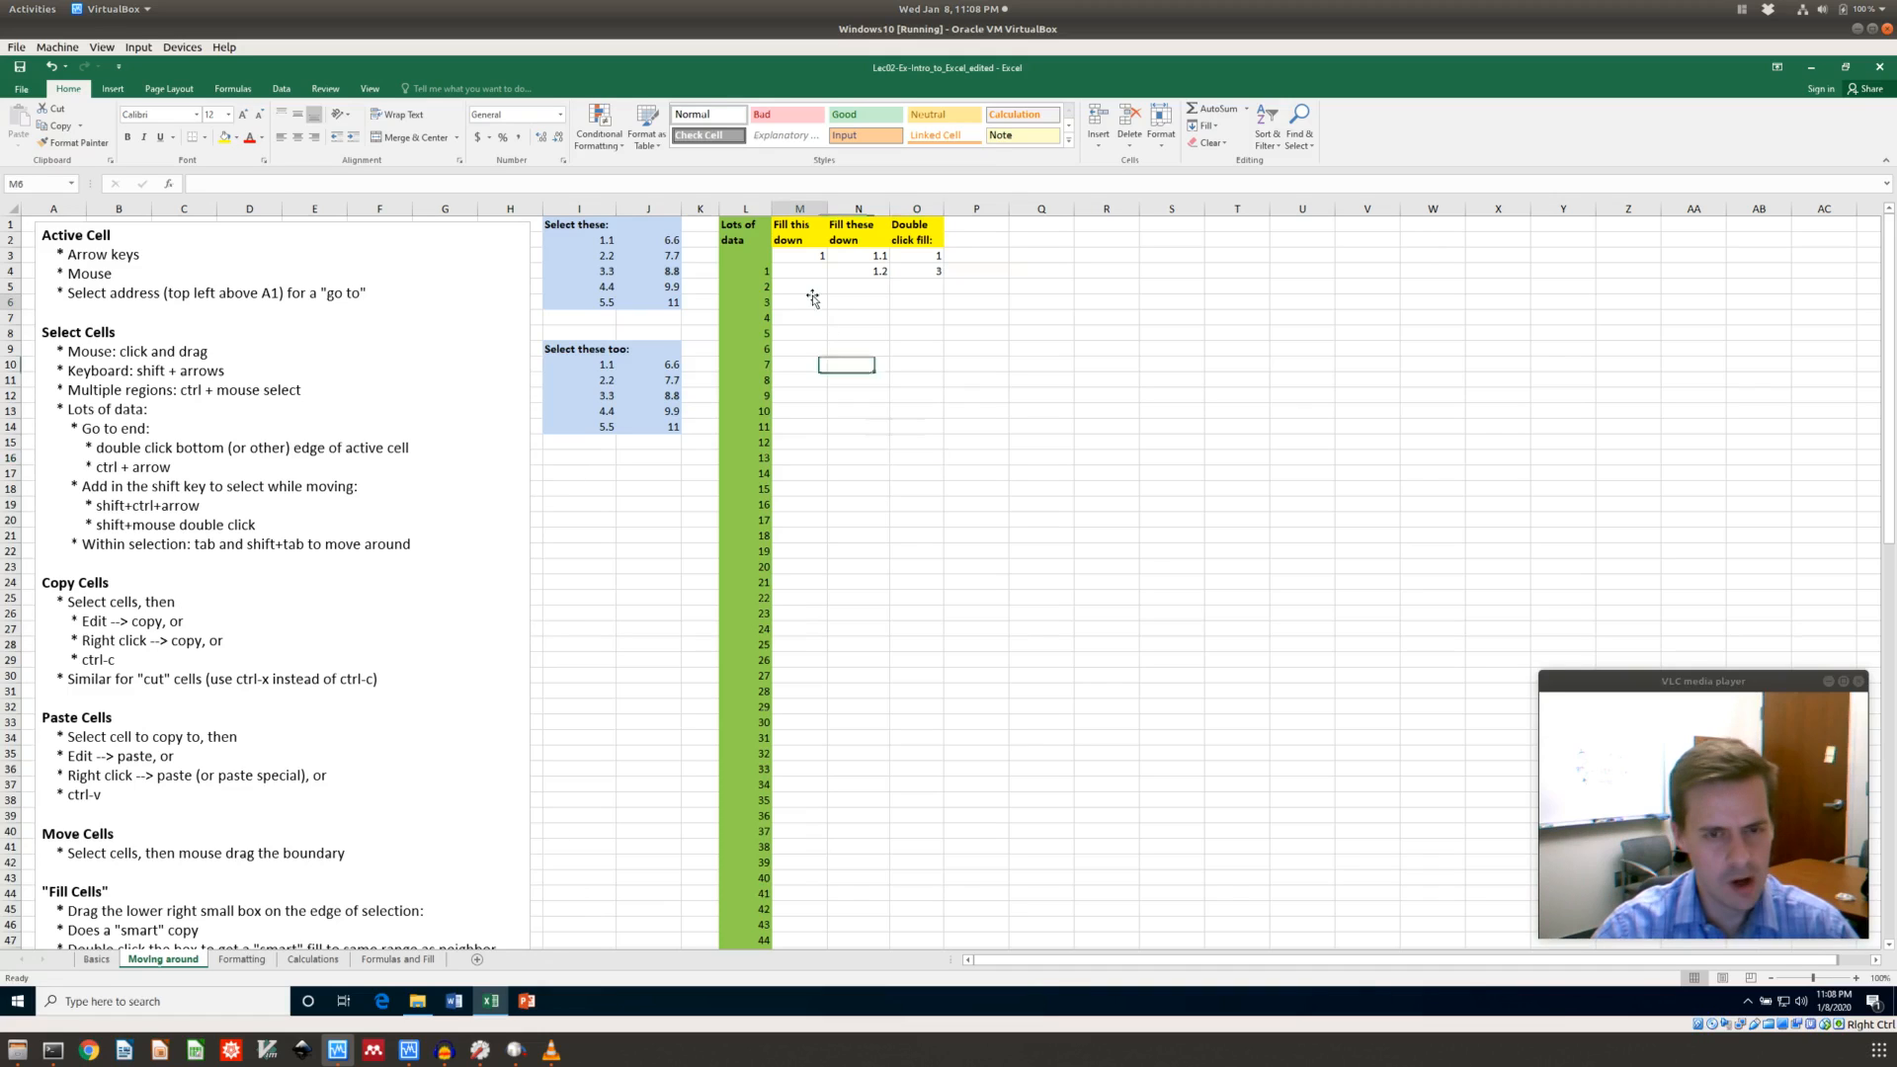
click(764, 274)
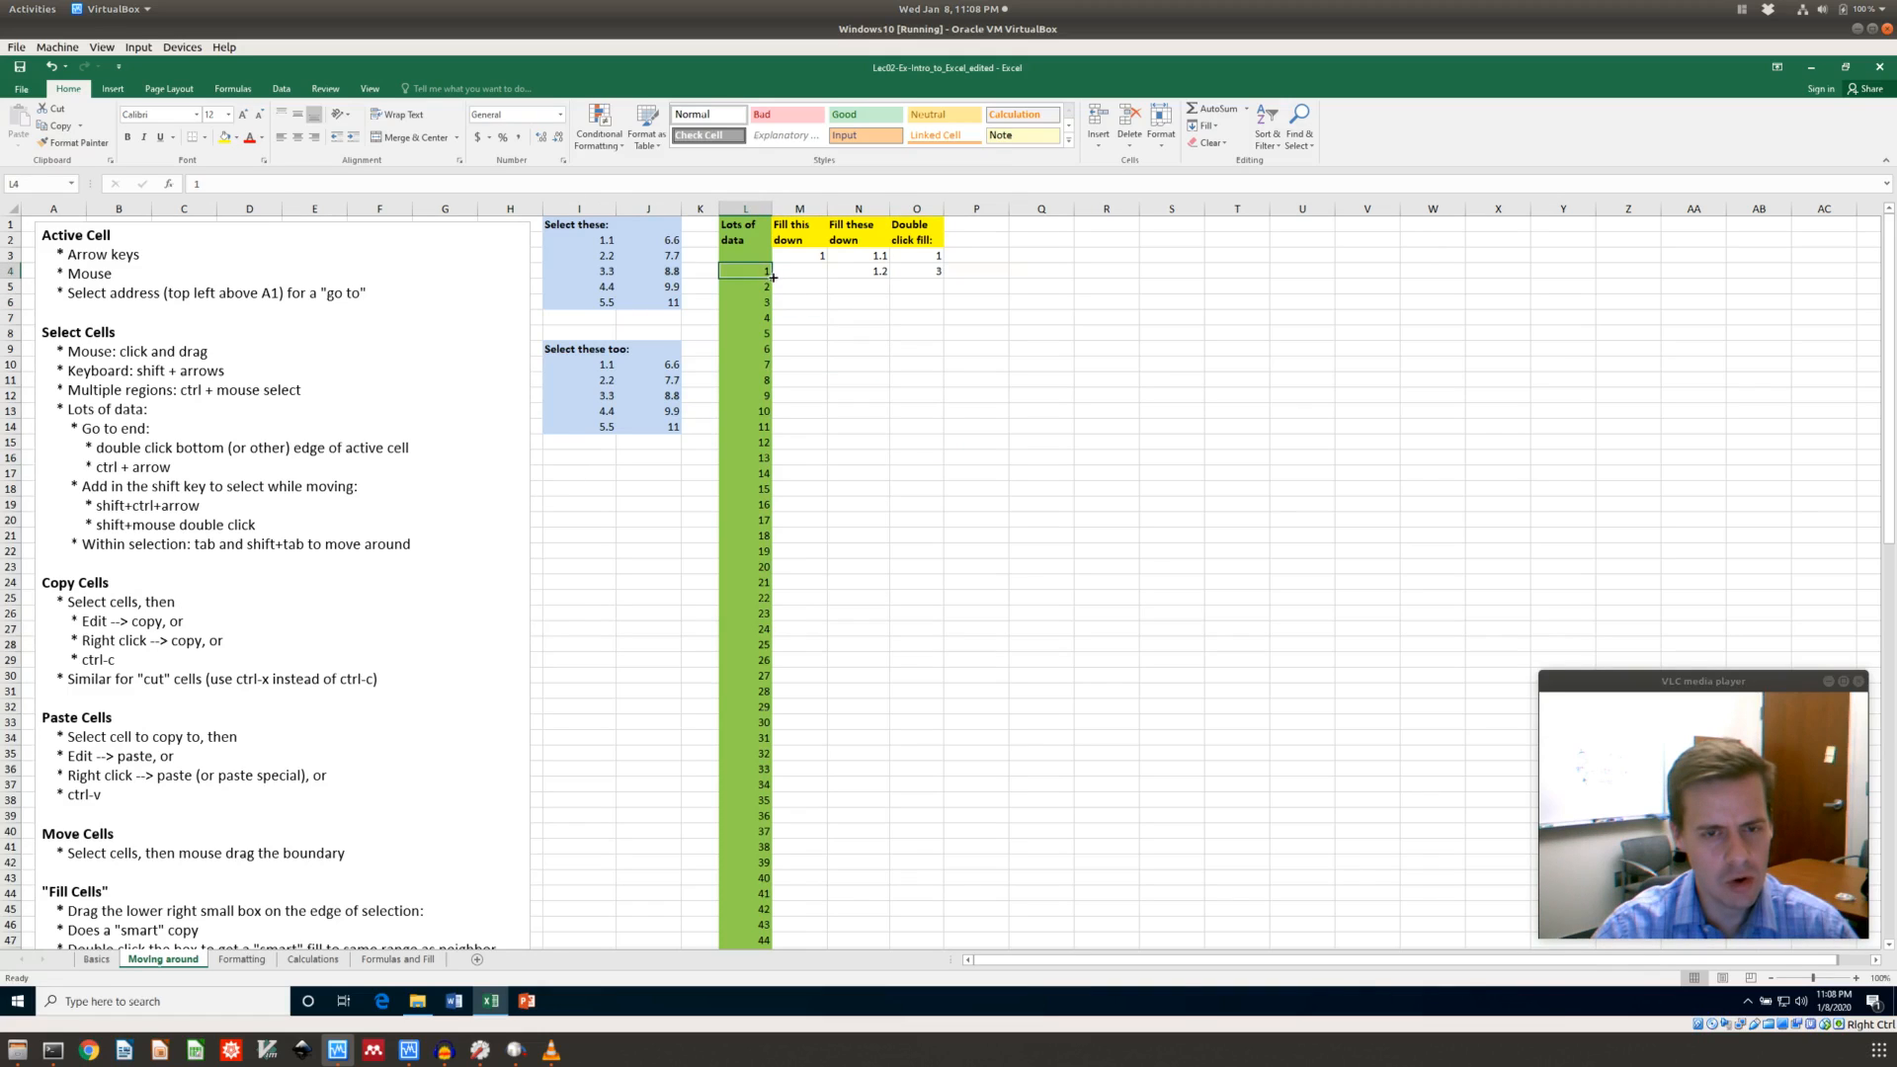
double_click(773, 278)
key(ctrl+z)
click(830, 299)
click(808, 271)
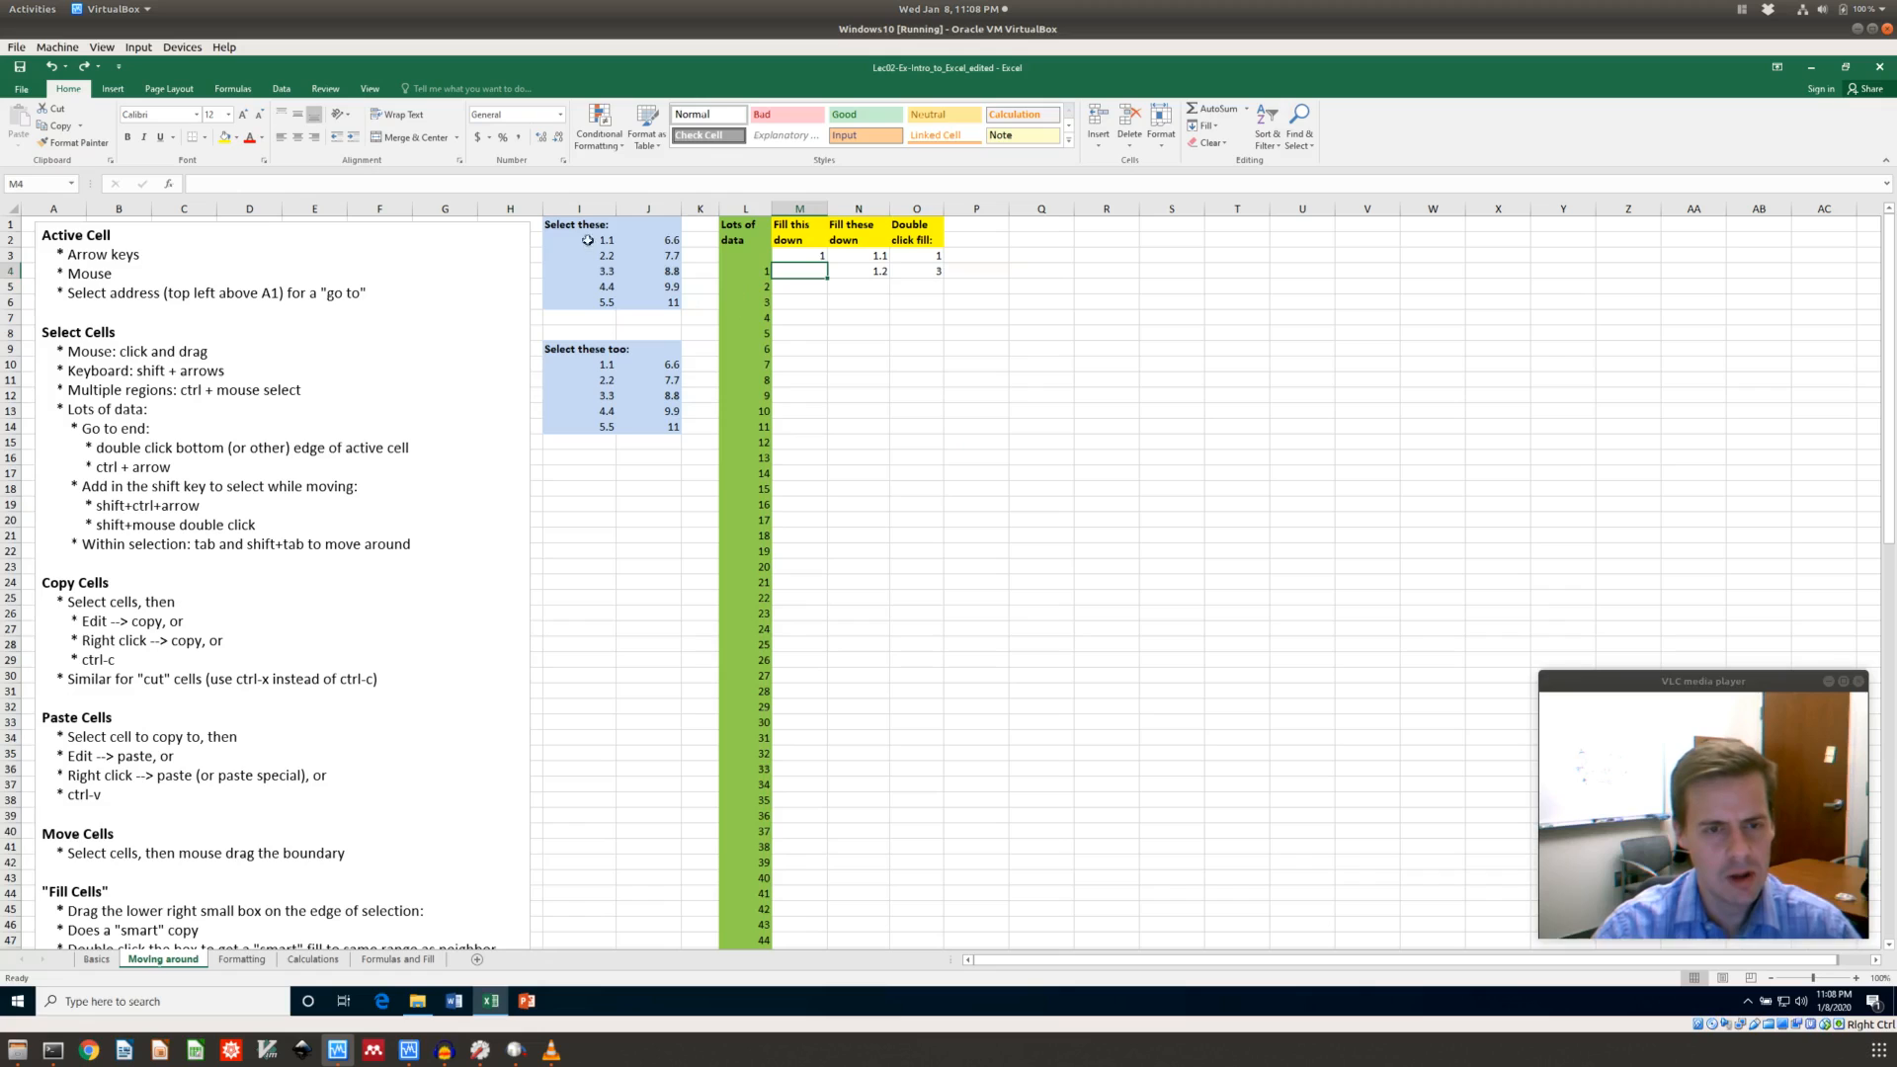
Select the numbers I2:J6 and then the numbers I10:J14 as separate selections, ending with only cell I3 active
drag(579, 225, 673, 301)
click(673, 302)
drag(606, 243, 673, 299)
drag(606, 364, 638, 421)
click(605, 255)
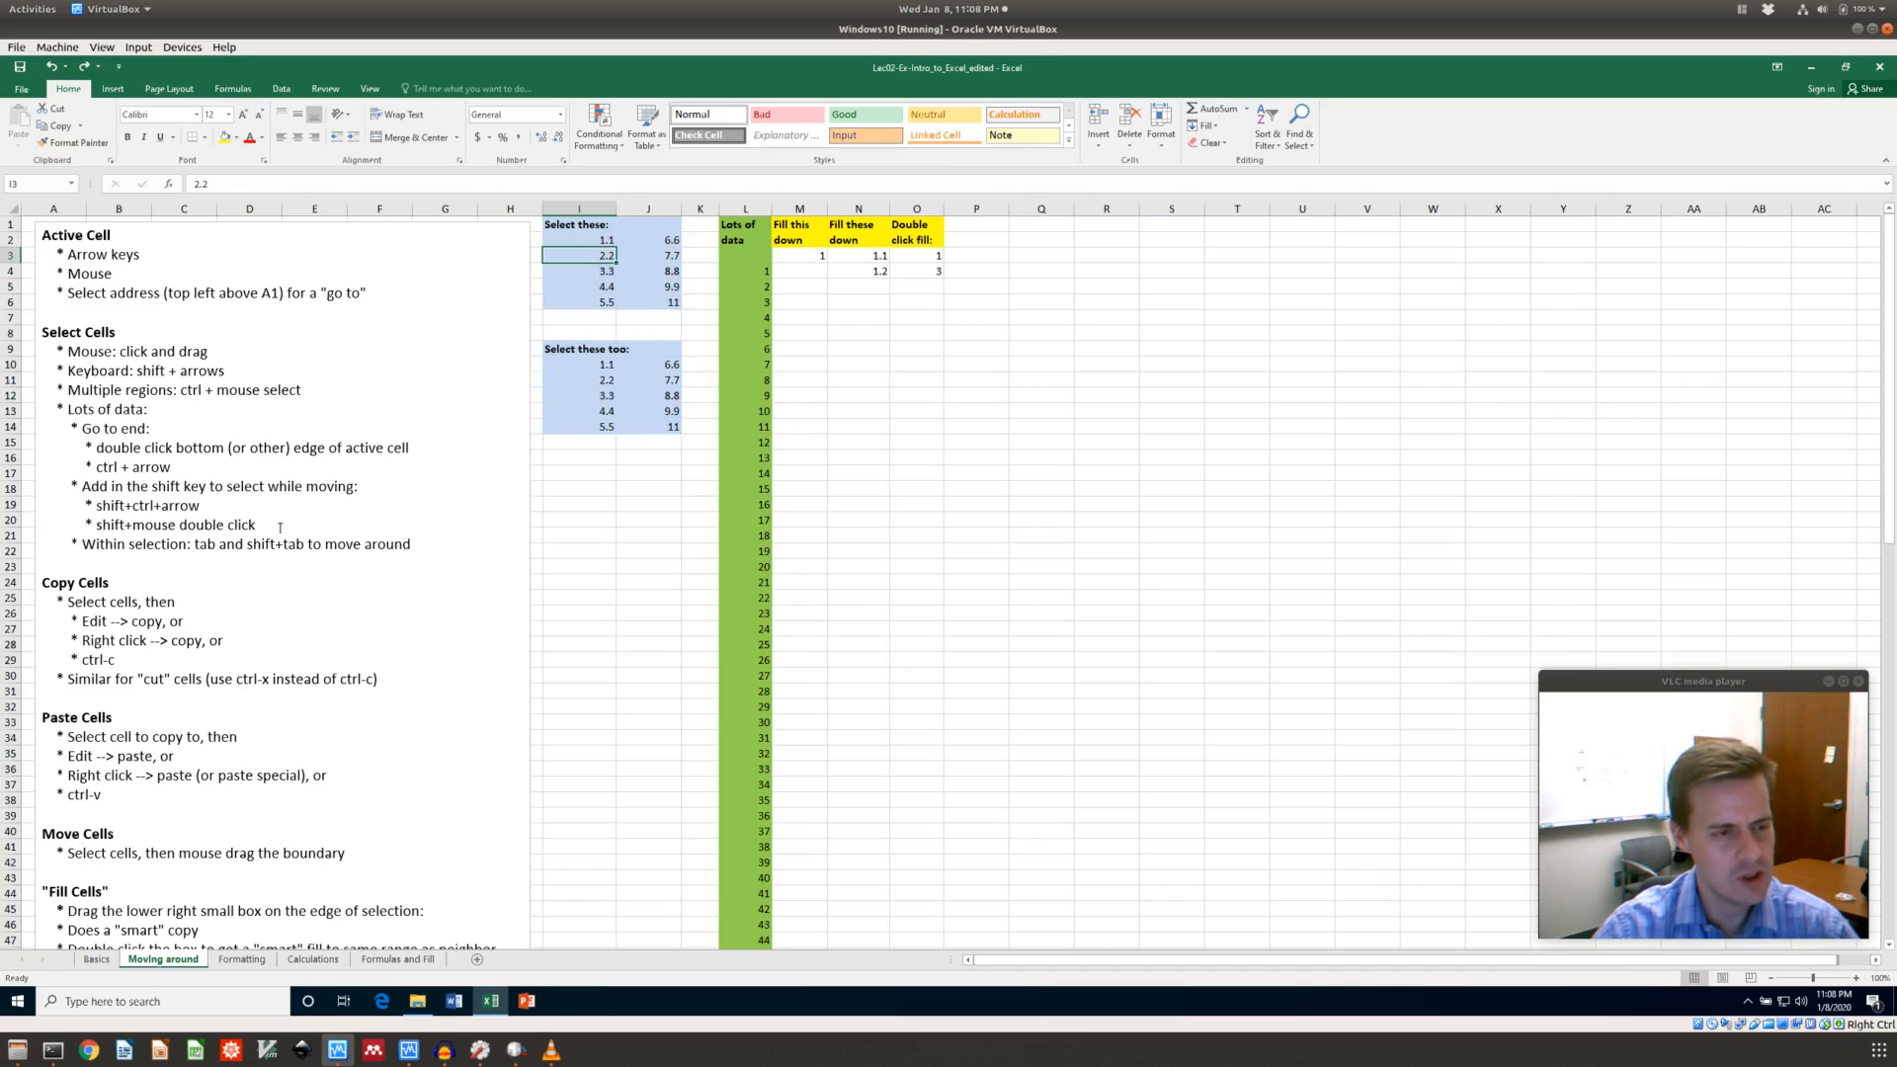
Select I2:J6 and add the second block I10:J14 to the same selection as a separate region
click(591, 396)
drag(602, 240, 660, 302)
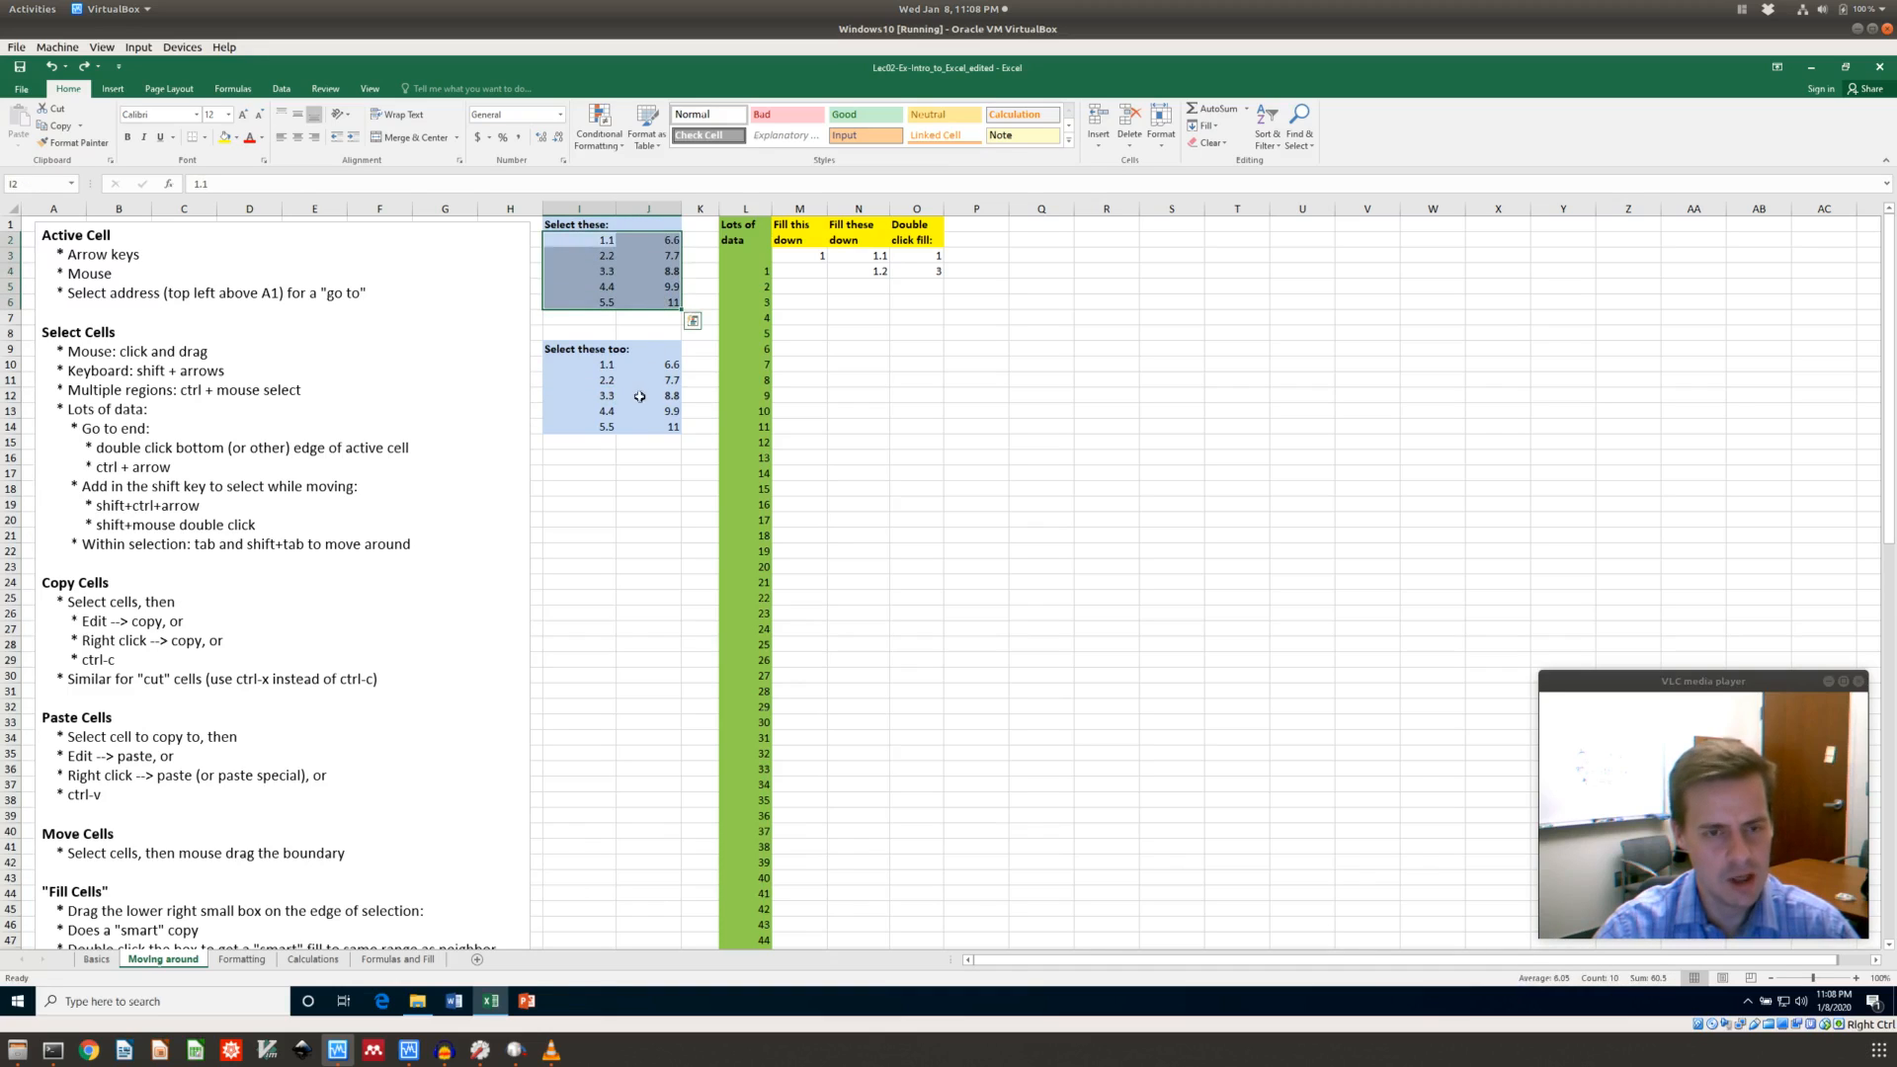
ctrl+click(595, 365)
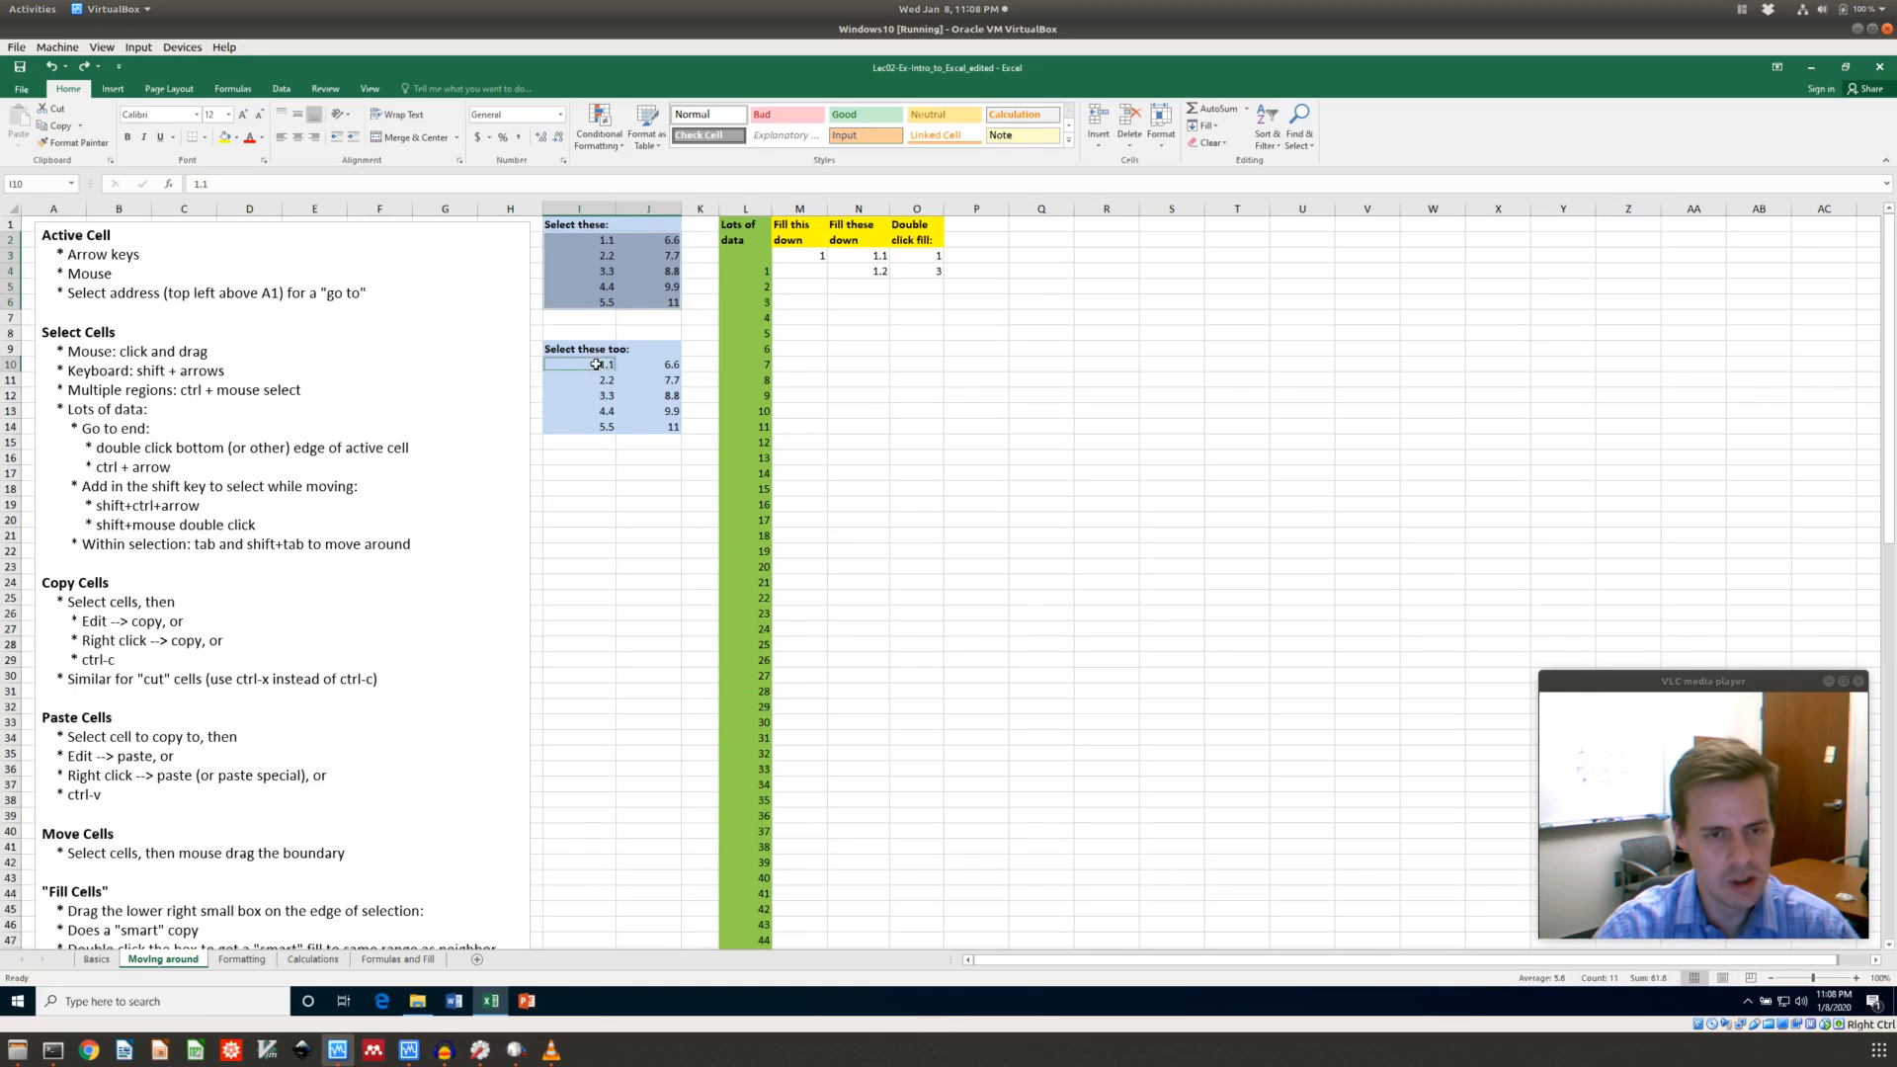
click(642, 425)
Starting from cell I2, extend one continuous selection to J6, then to I10, and finally to J14
click(605, 240)
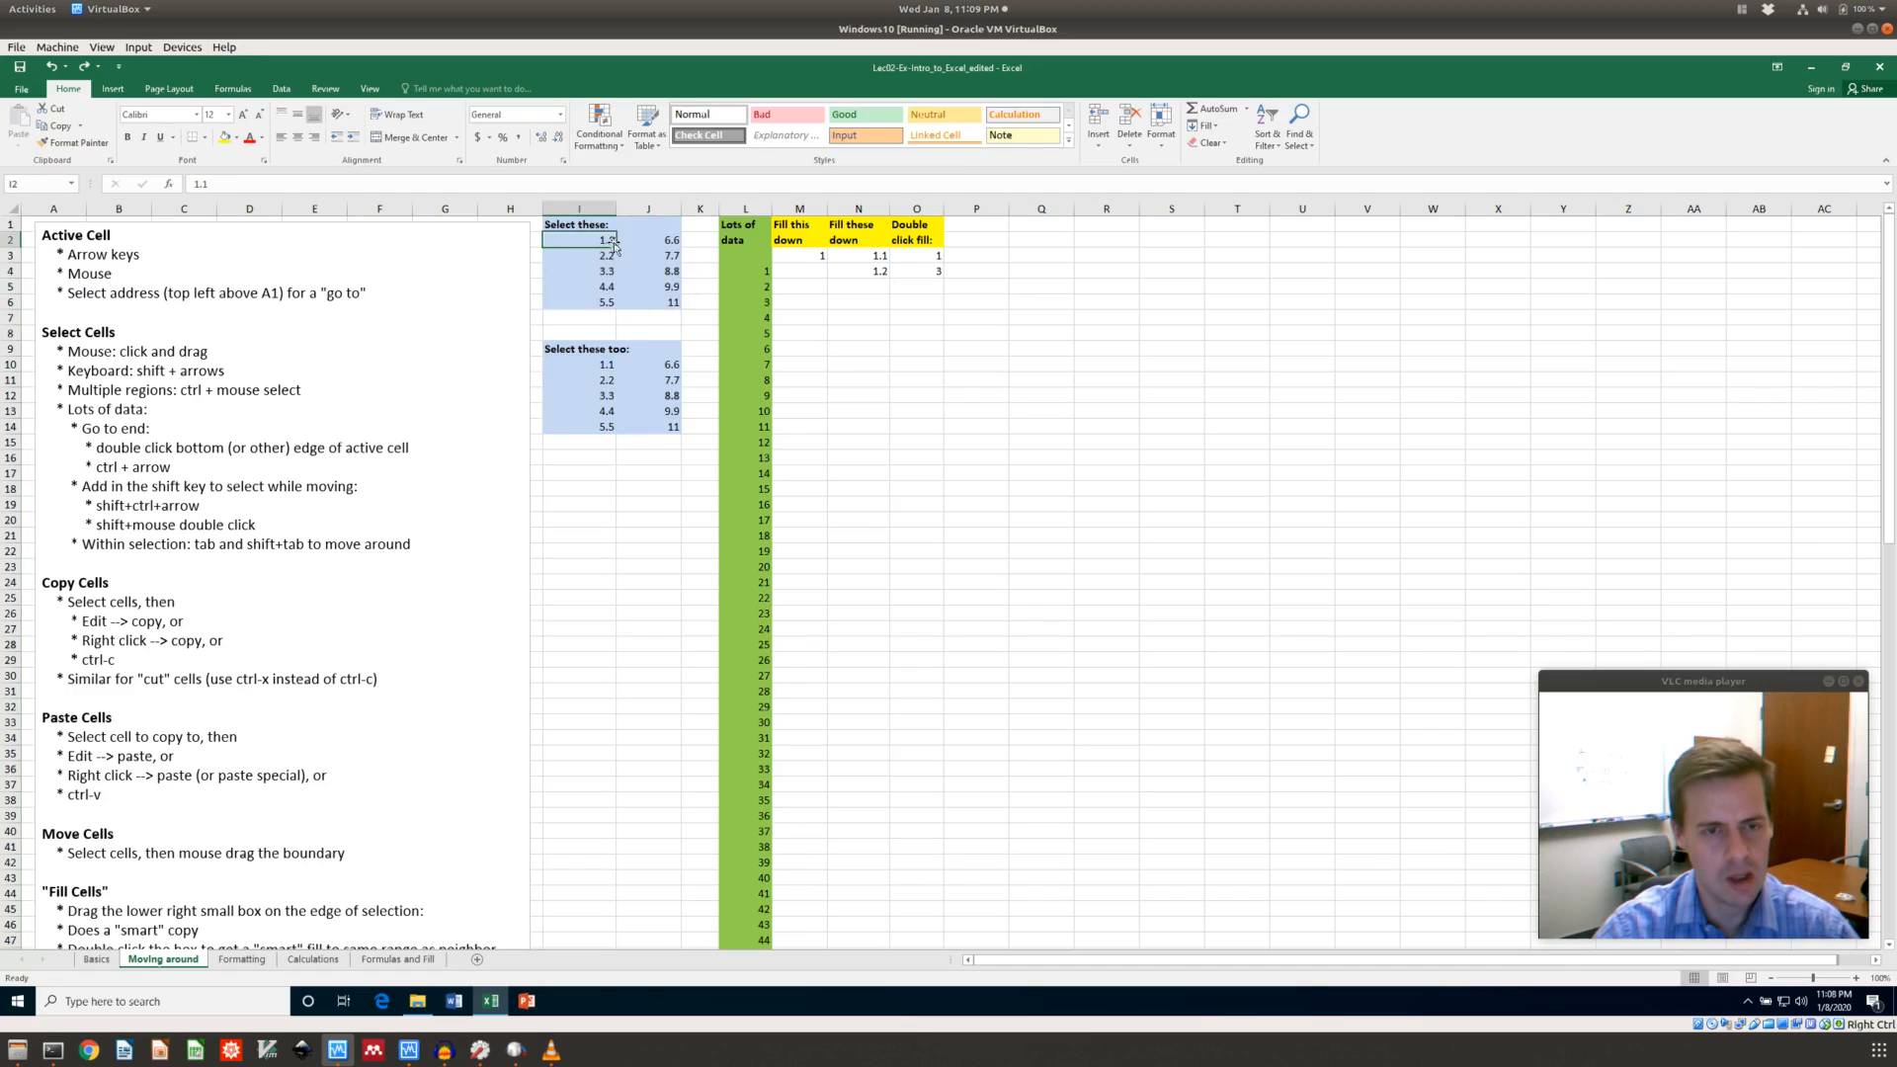
shift+click(664, 305)
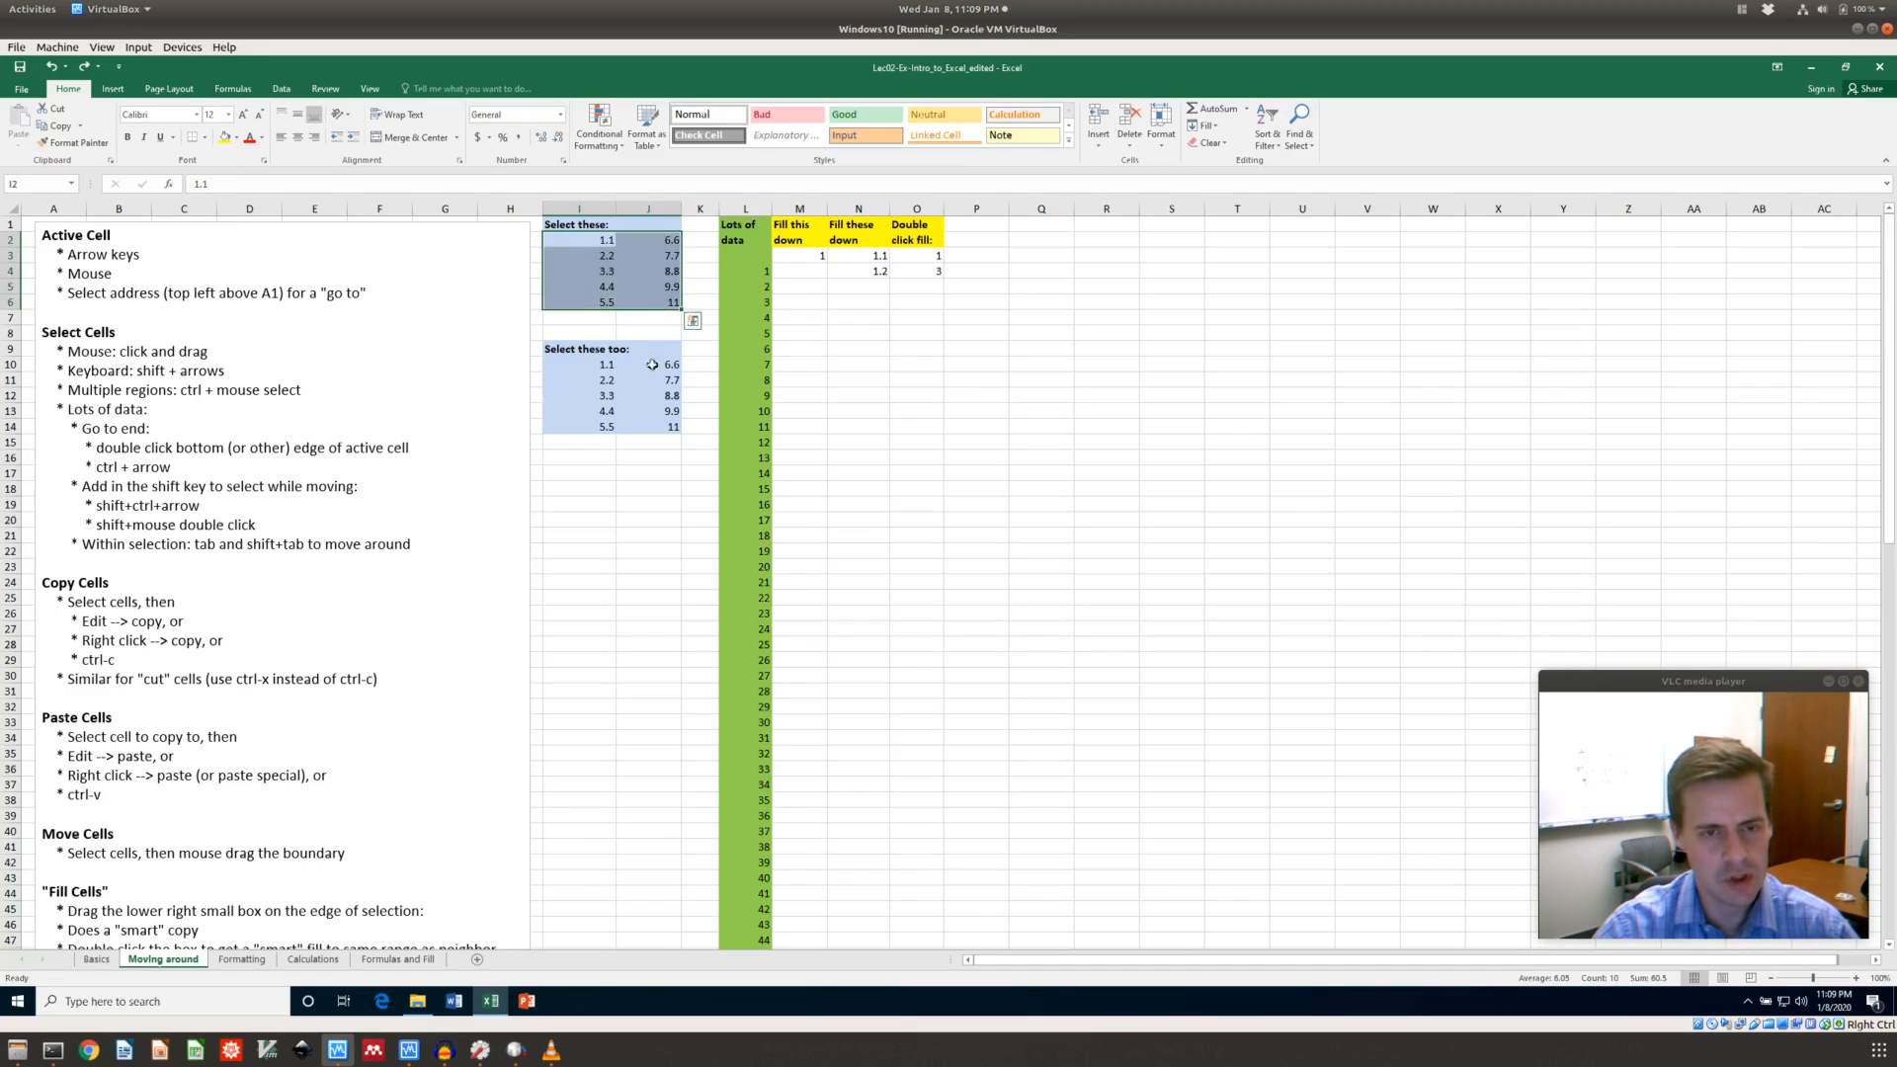
shift+click(596, 365)
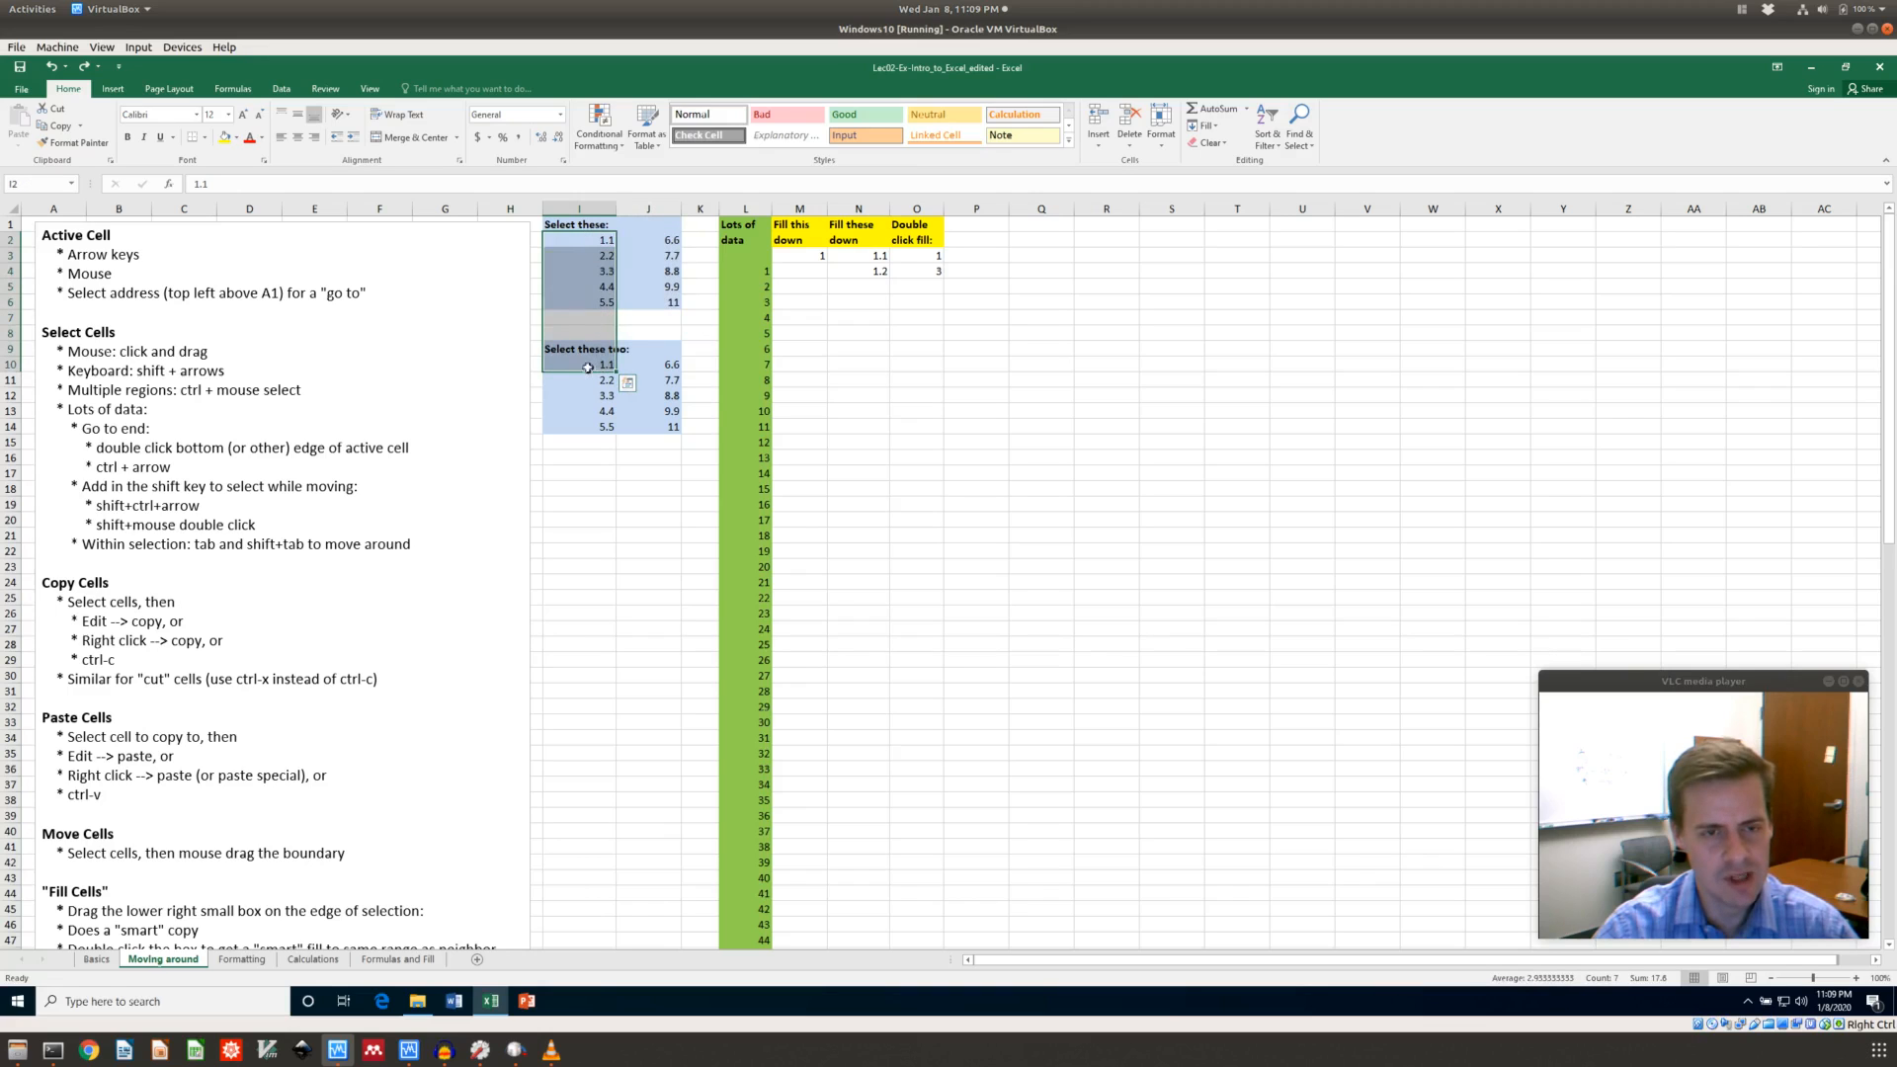
shift+click(671, 427)
Build a multi-cell selection by adding the cells of I2:J6 one at a time, starting with I2
click(604, 257)
click(601, 241)
ctrl+click(602, 258)
ctrl+click(602, 271)
ctrl+click(602, 285)
ctrl+click(601, 287)
ctrl+click(600, 303)
ctrl+click(632, 302)
ctrl+click(637, 287)
ctrl+click(637, 256)
ctrl+click(637, 241)
ctrl+click(637, 270)
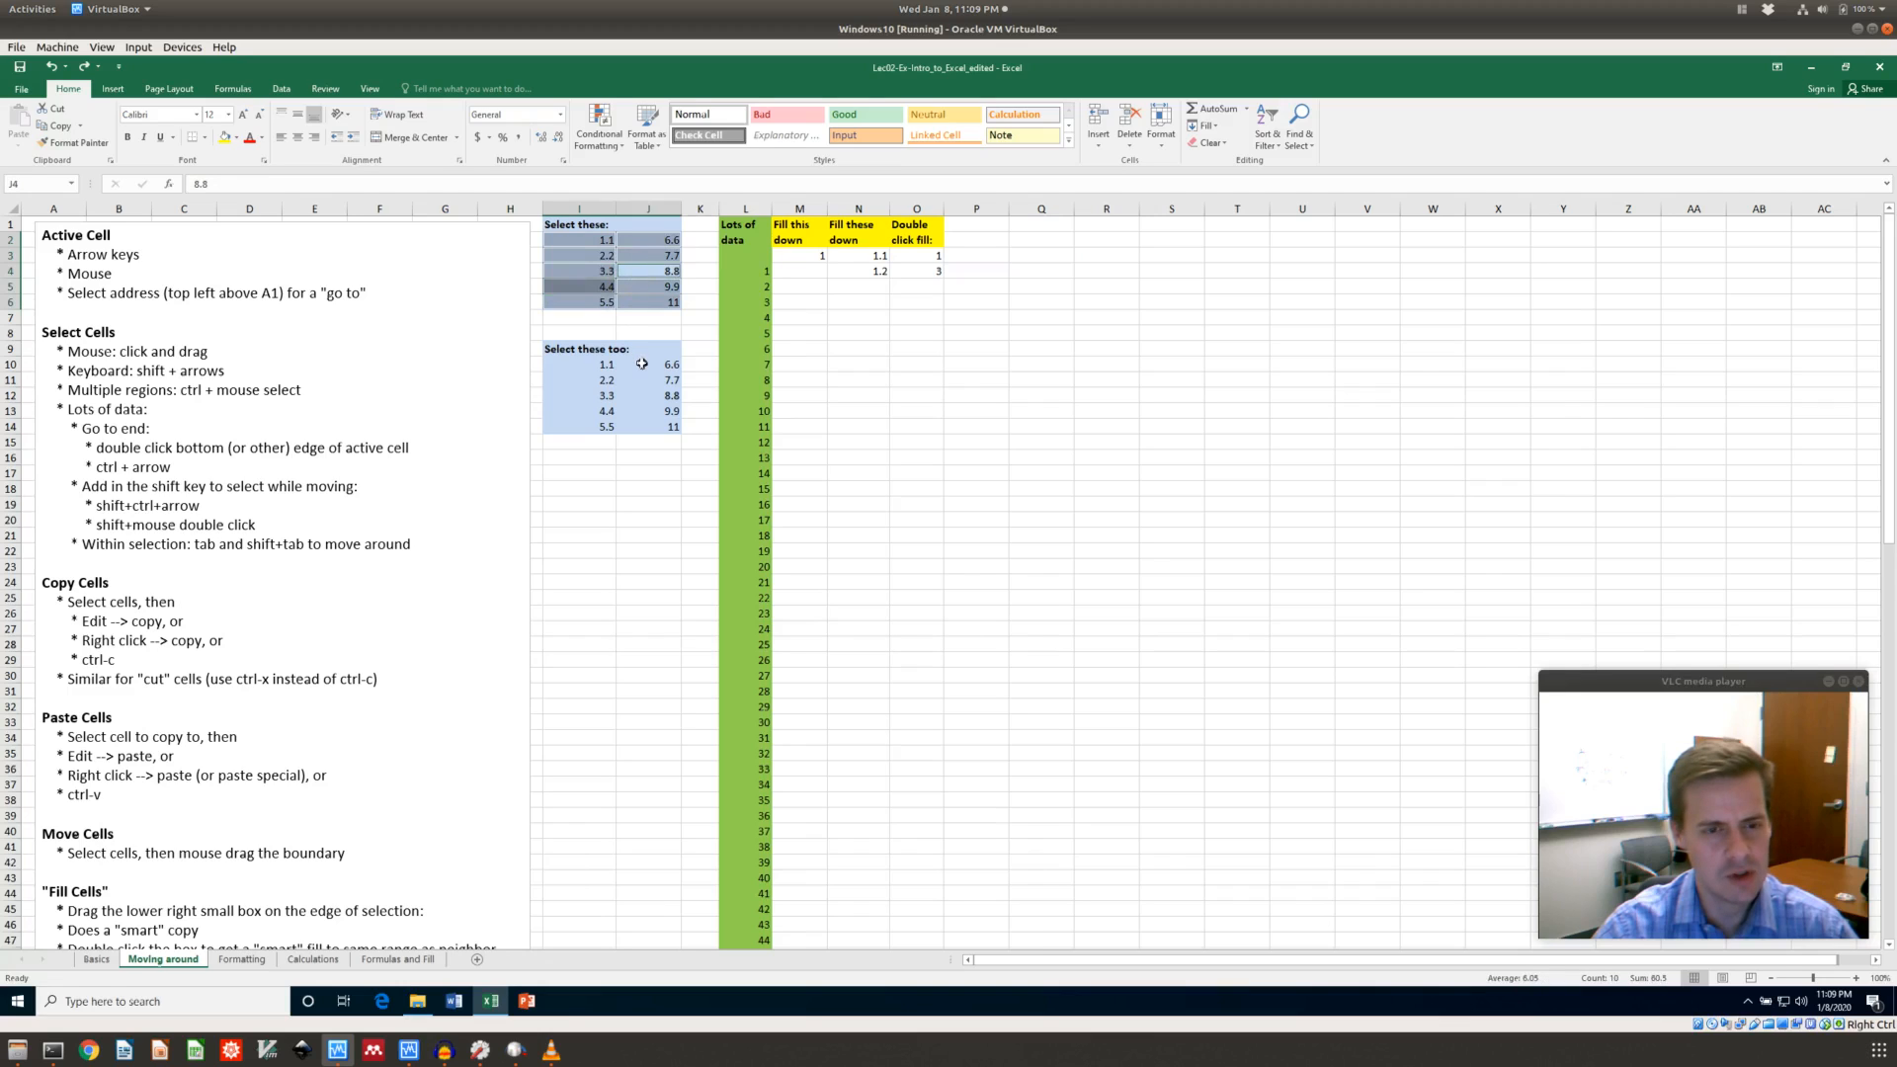
Add the individual cells of I10:J12 in the second block to the existing selection
ctrl+click(602, 365)
ctrl+click(637, 365)
ctrl+click(602, 379)
ctrl+click(632, 380)
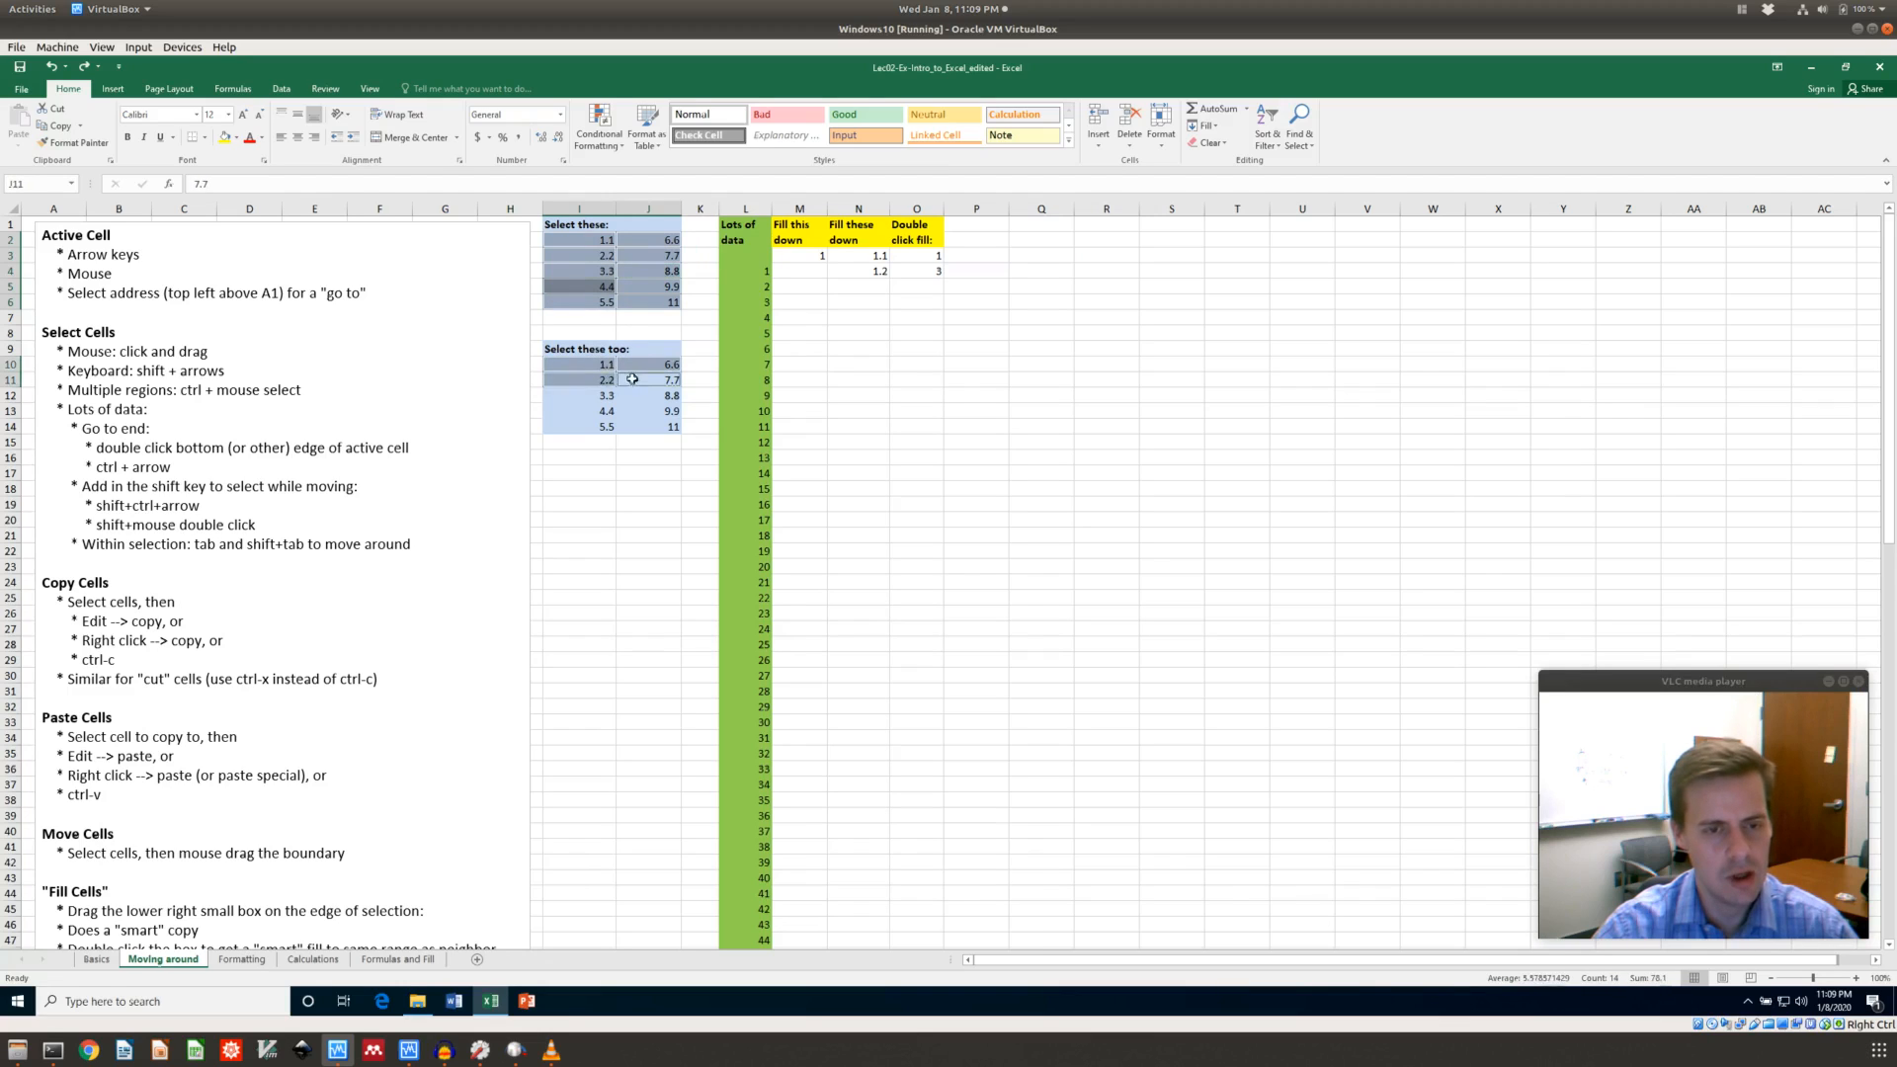
ctrl+click(603, 394)
ctrl+click(633, 396)
Jump the active cell between the edges of the two blue data blocks, ending at the heading in I1
key(ctrl+Down)
key(ctrl+Left)
key(ctrl+Up)
key(ctrl+Up)
key(ctrl+Right)
key(ctrl+Up)
key(ctrl+Left)
key(ctrl+Up)
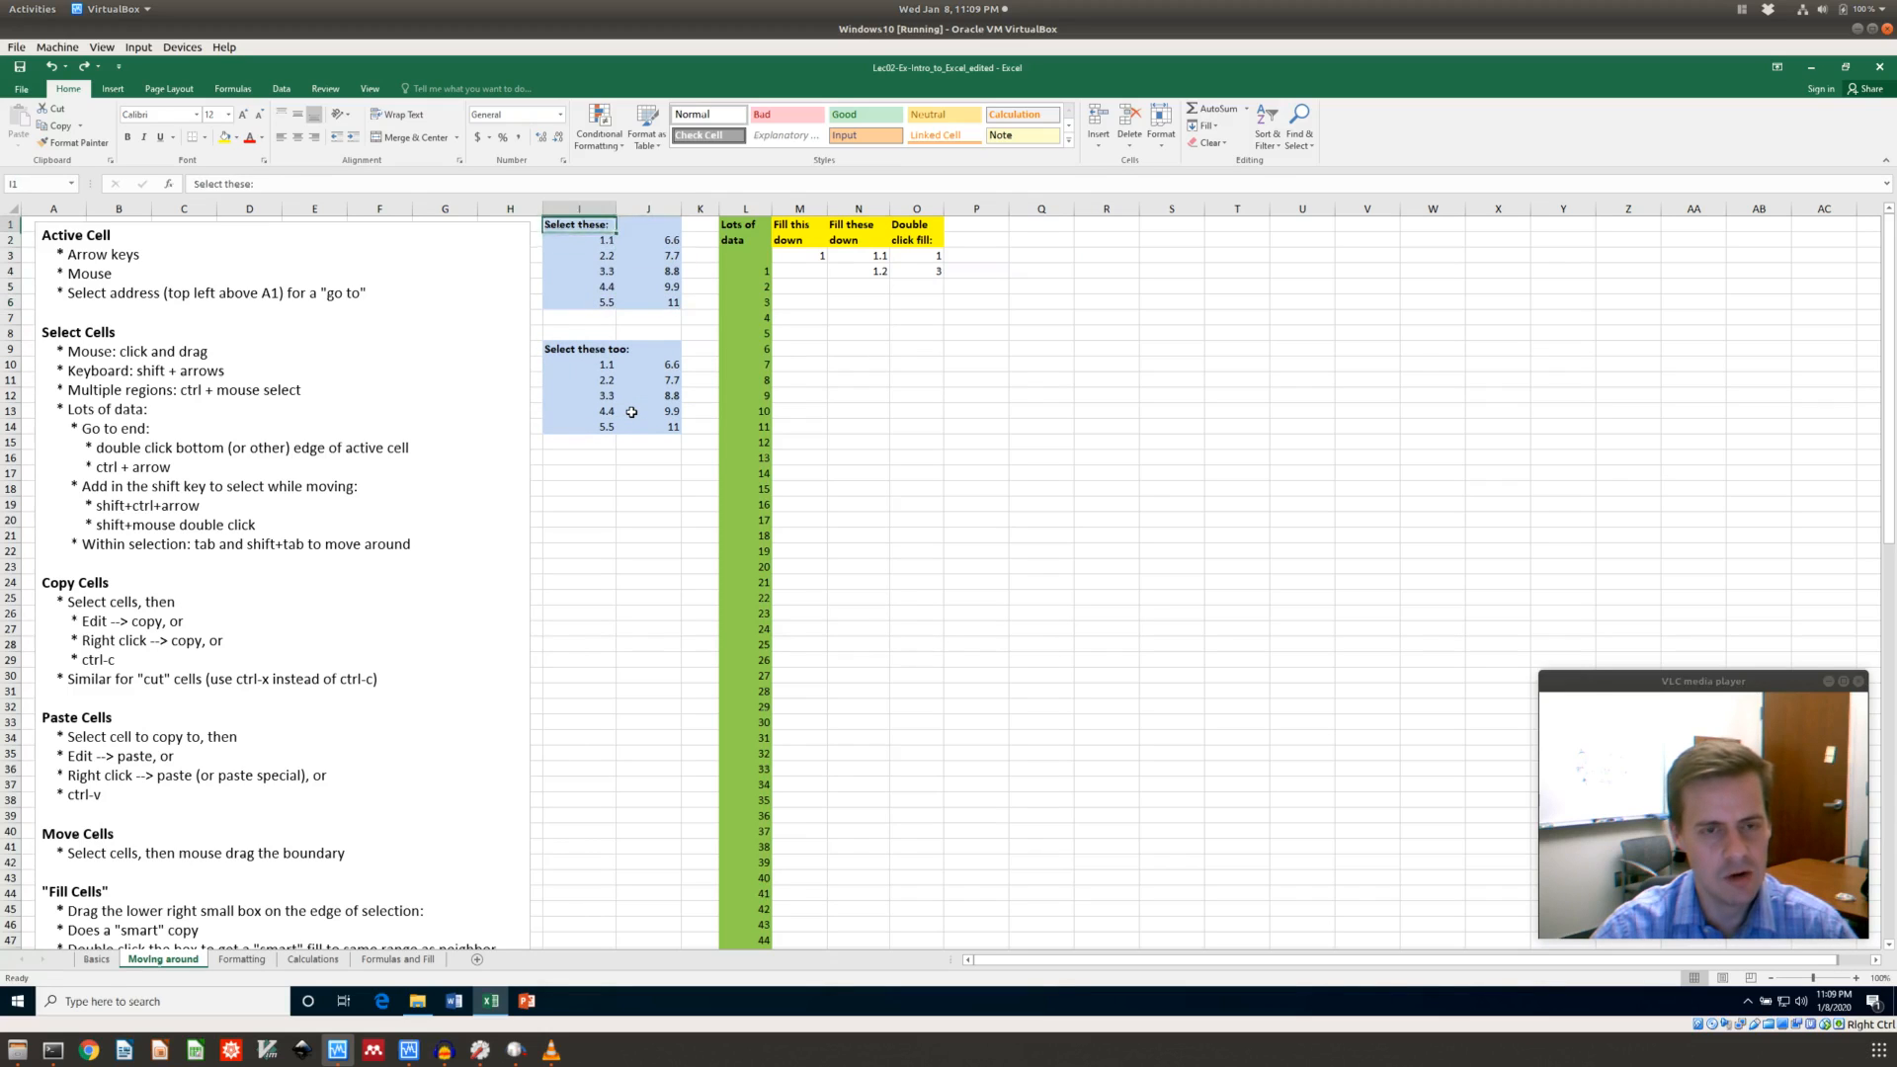
Select the non-adjacent cells I2, I3, J3 and J4 together, then replace the selection with cell J6
click(609, 242)
ctrl+click(605, 256)
ctrl+click(647, 256)
ctrl+click(650, 274)
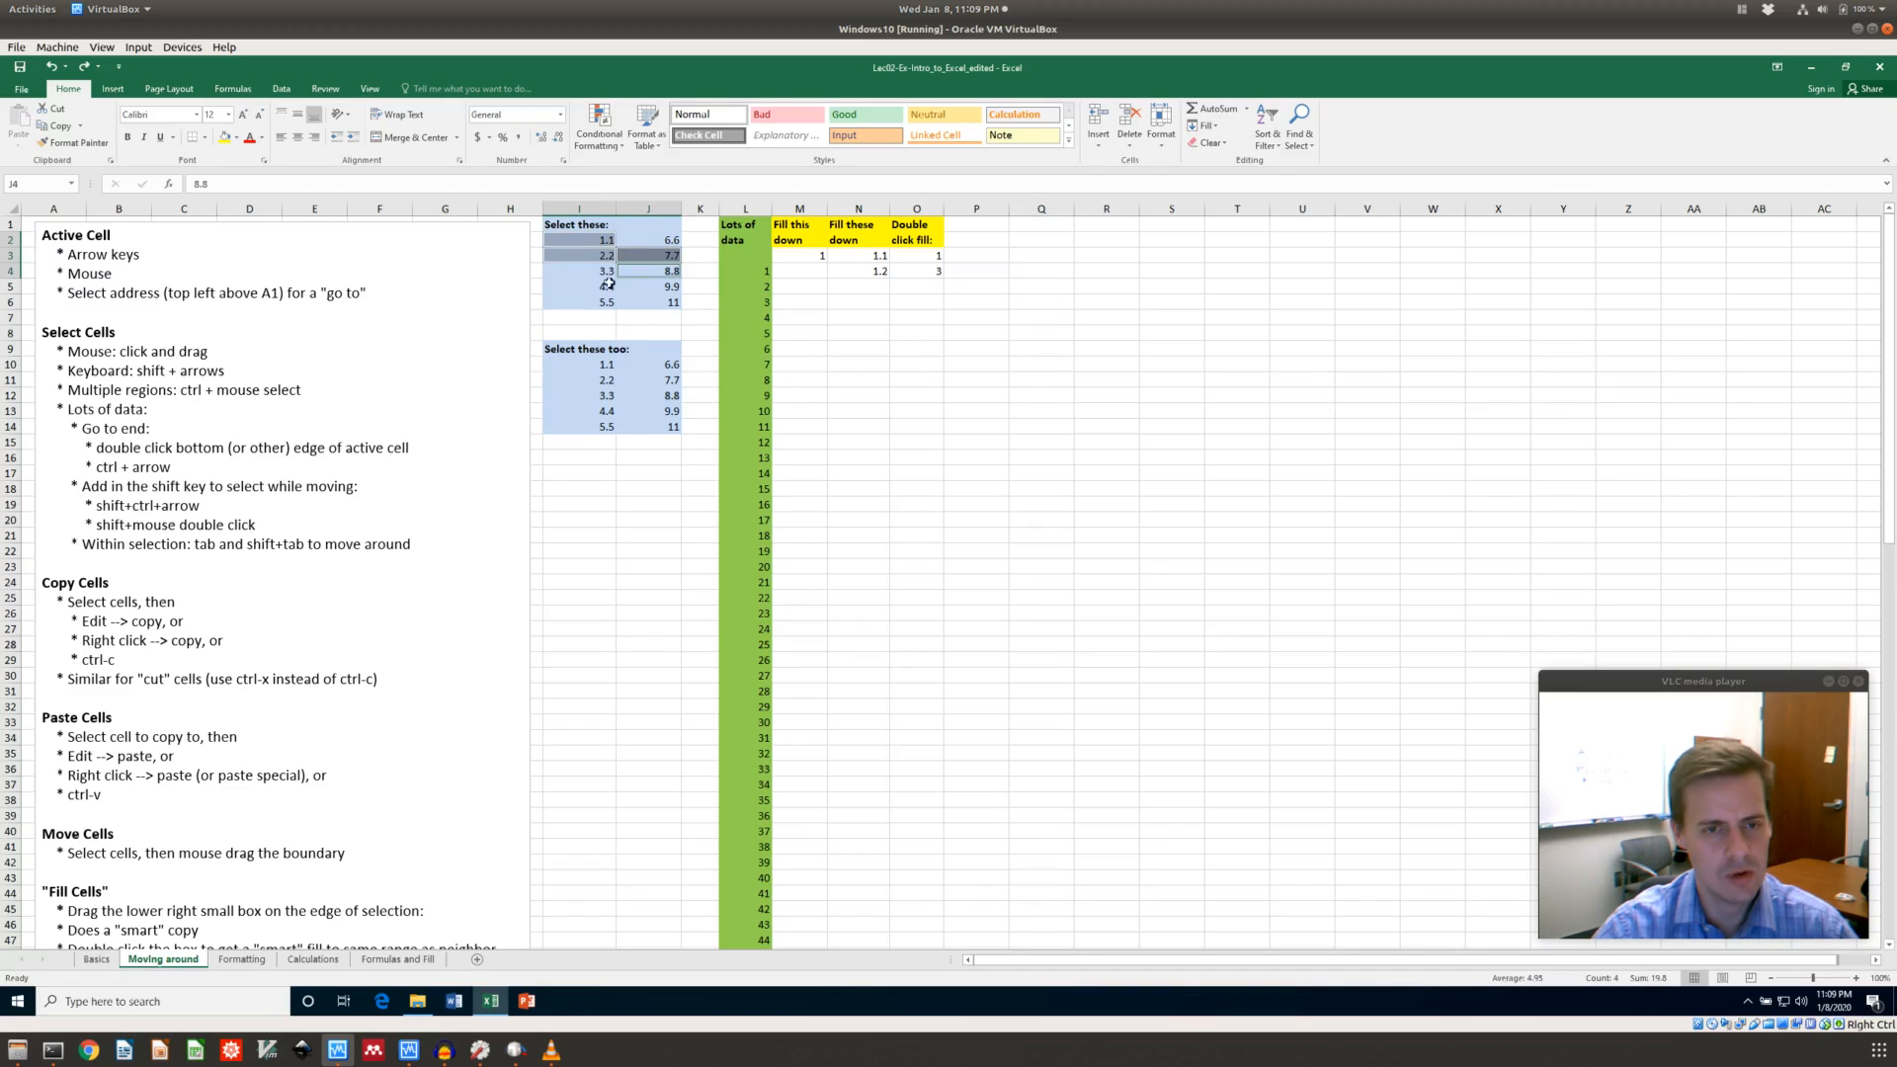
click(624, 306)
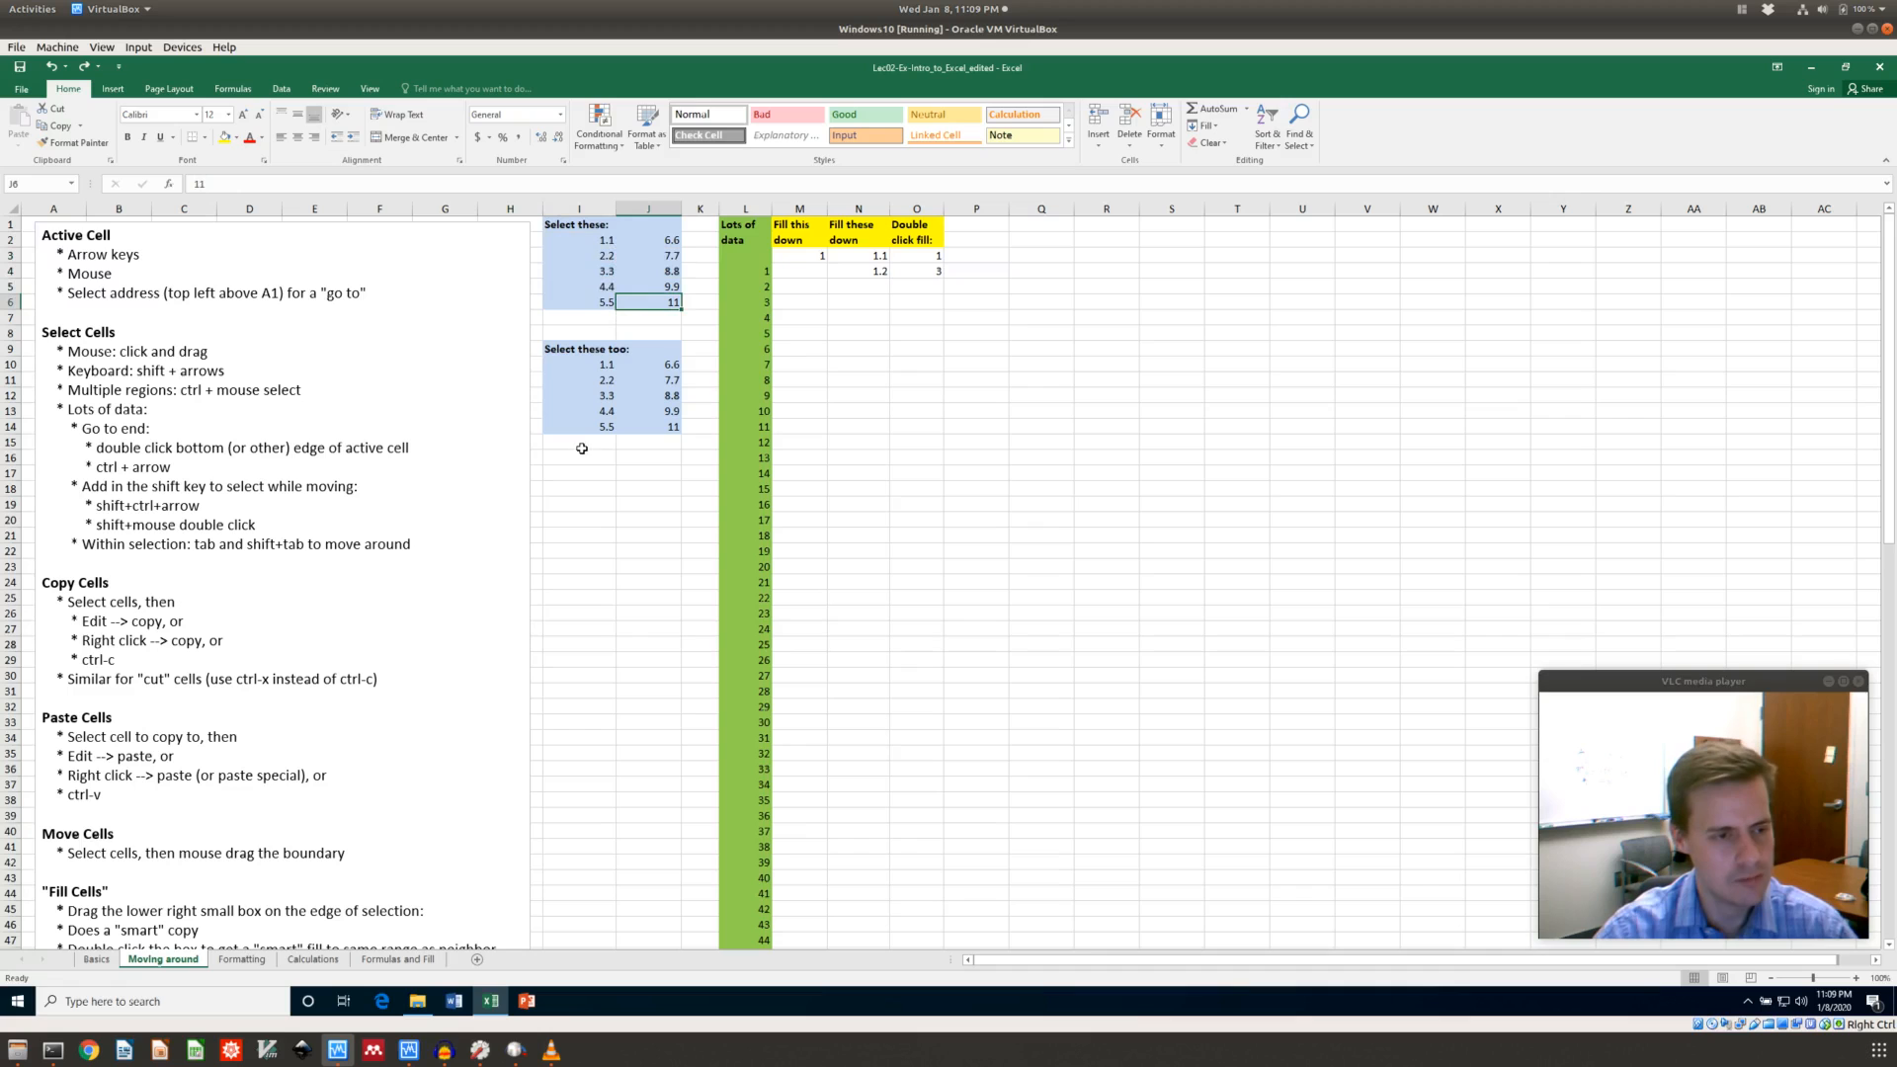
Starting from cell I12, extend the selection to the data edges so that it covers I9:L12
scroll(581, 512, down, 1)
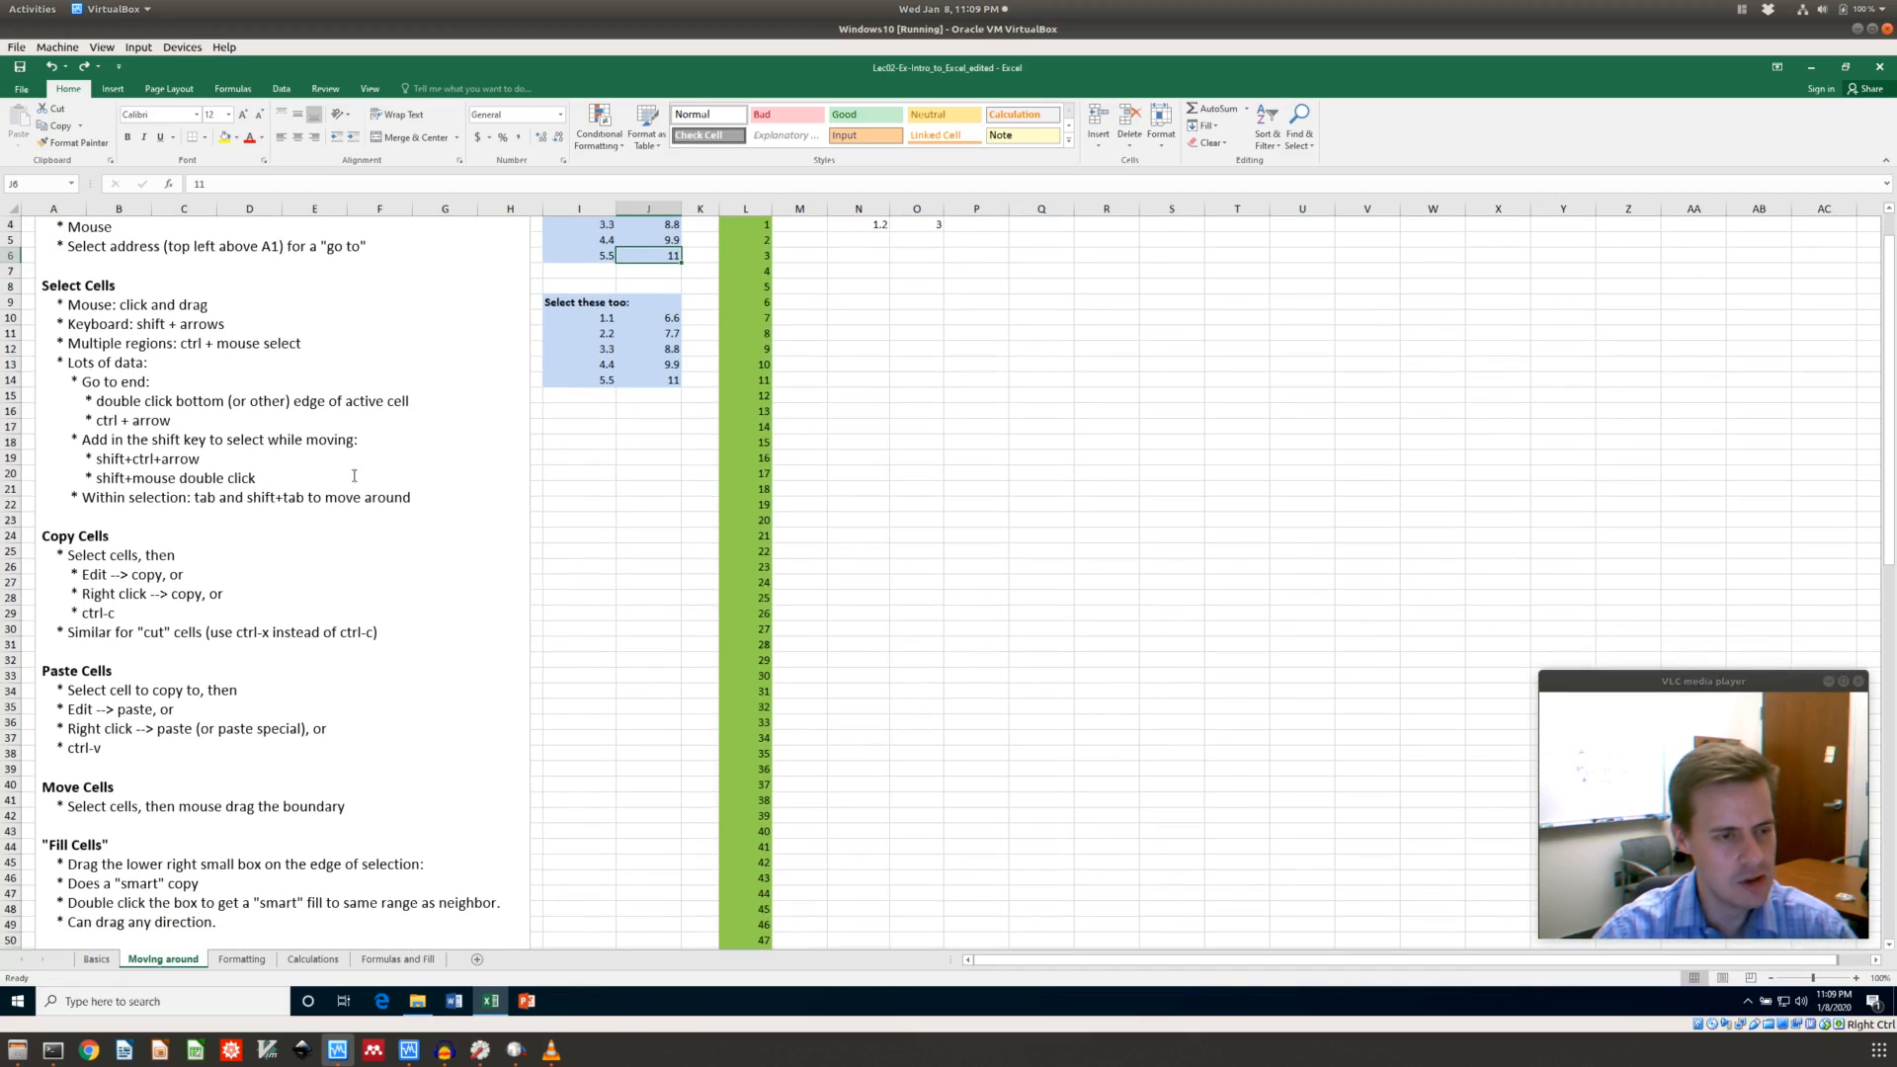
scroll(559, 492, up, 1)
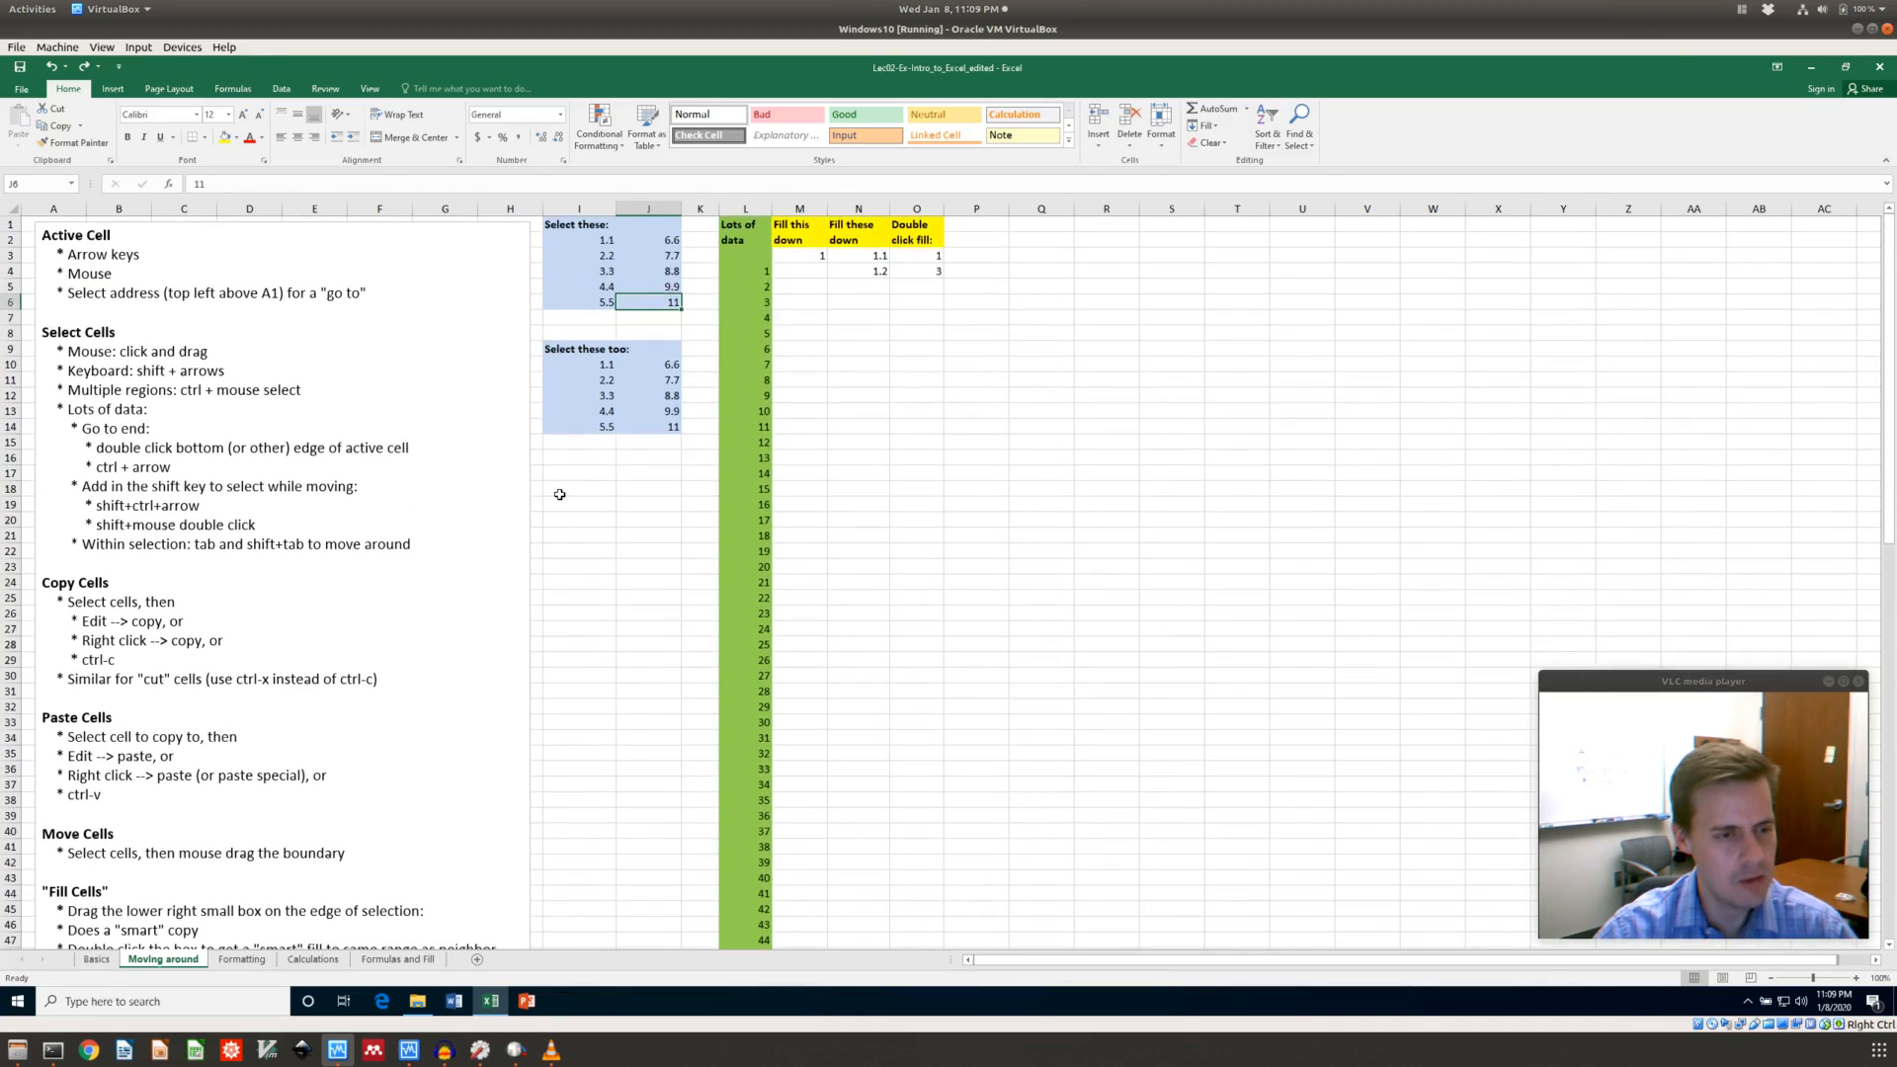
click(600, 396)
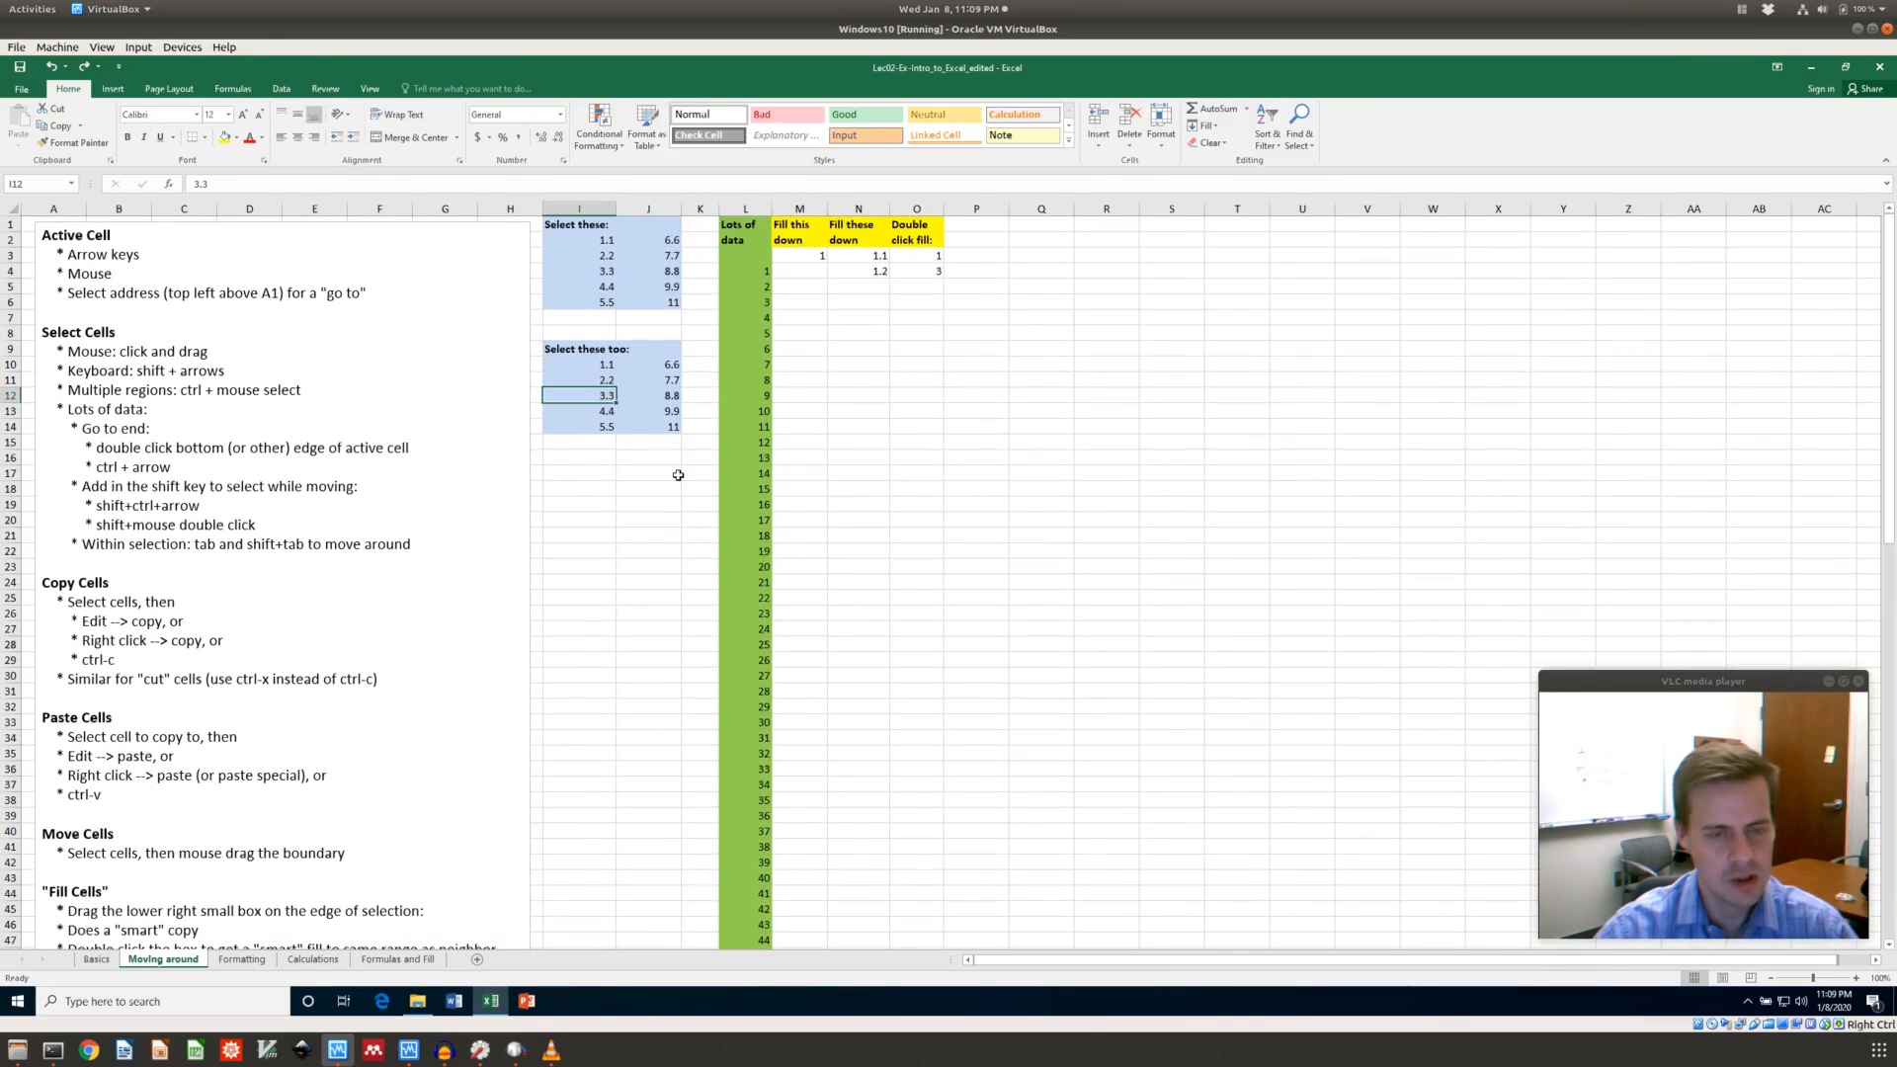
key(shift+Down)
key(shift+Down)
key(shift+Right)
key(ctrl+shift+Up)
key(ctrl+shift+Right)
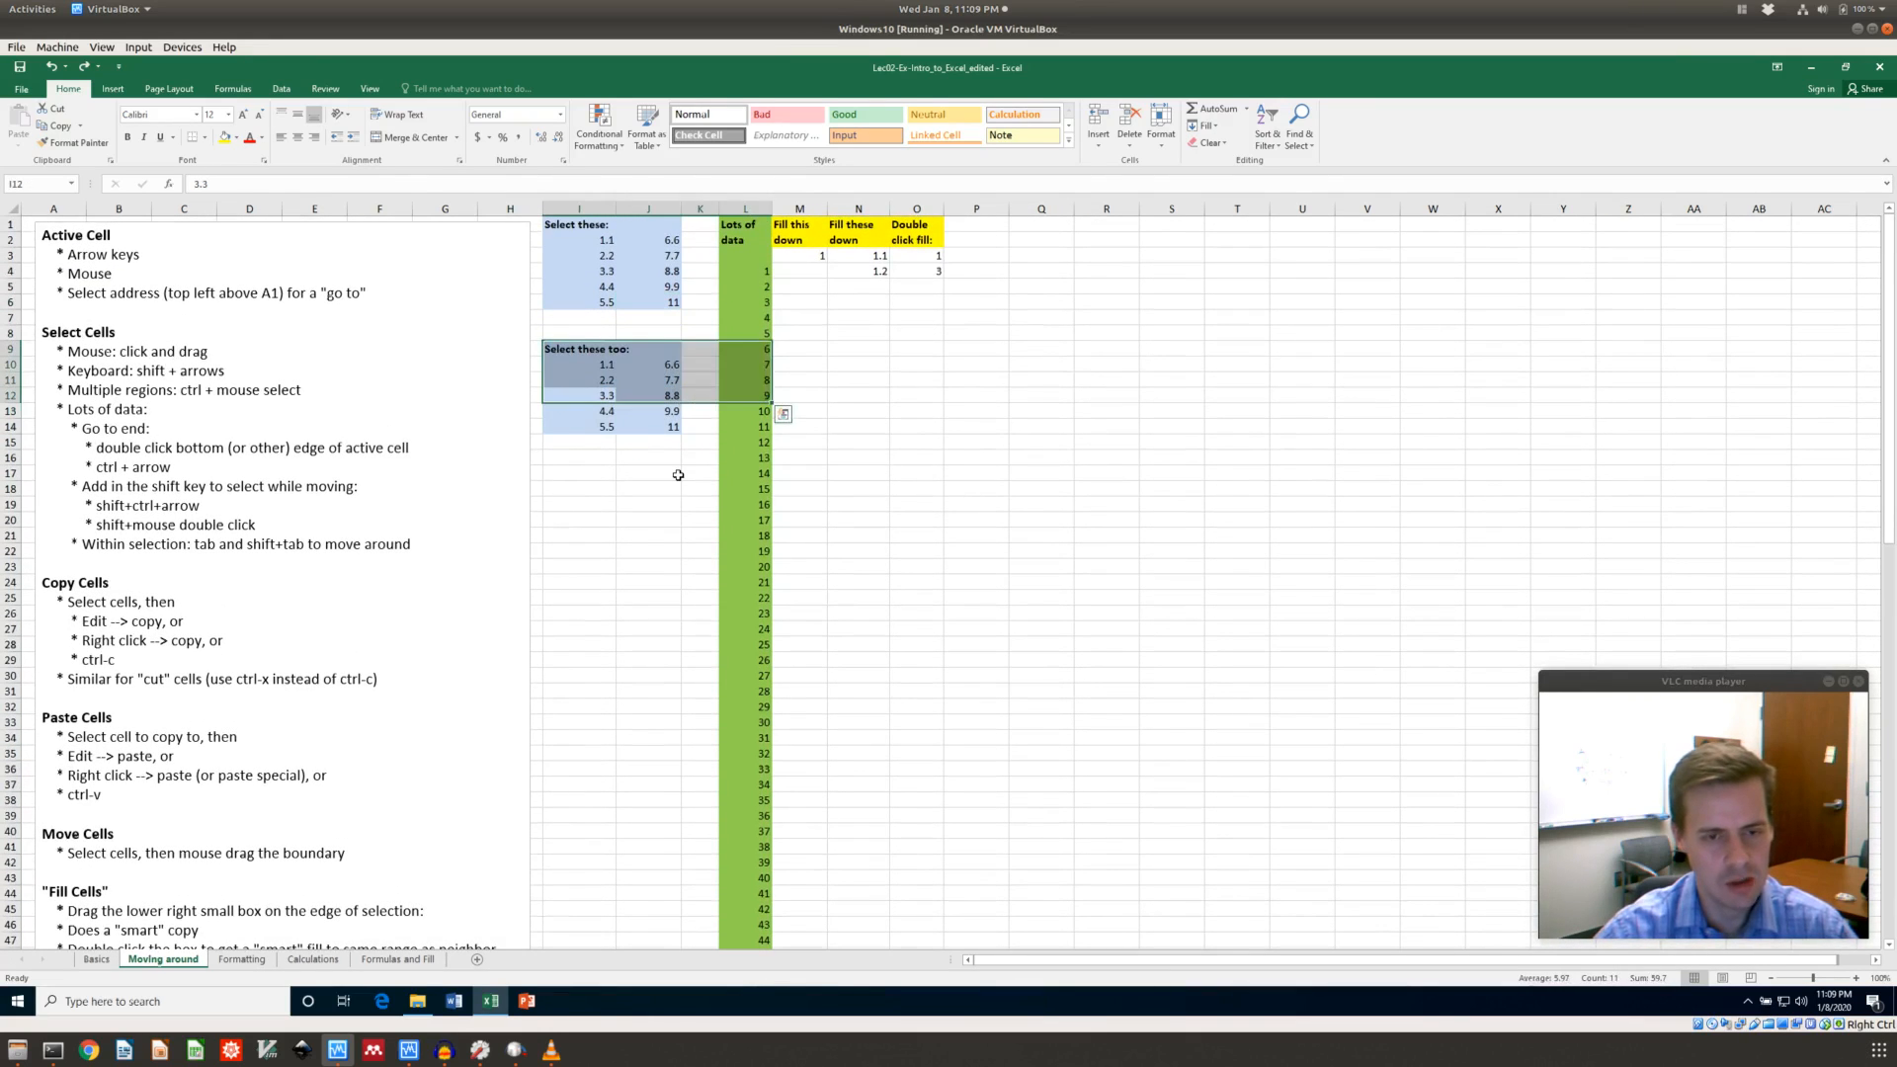
Move the active cell to L12, then jump to the last entry of the Lots of data column and back to its top
key(Left)
key(Right)
key(Right)
key(Right)
key(Right)
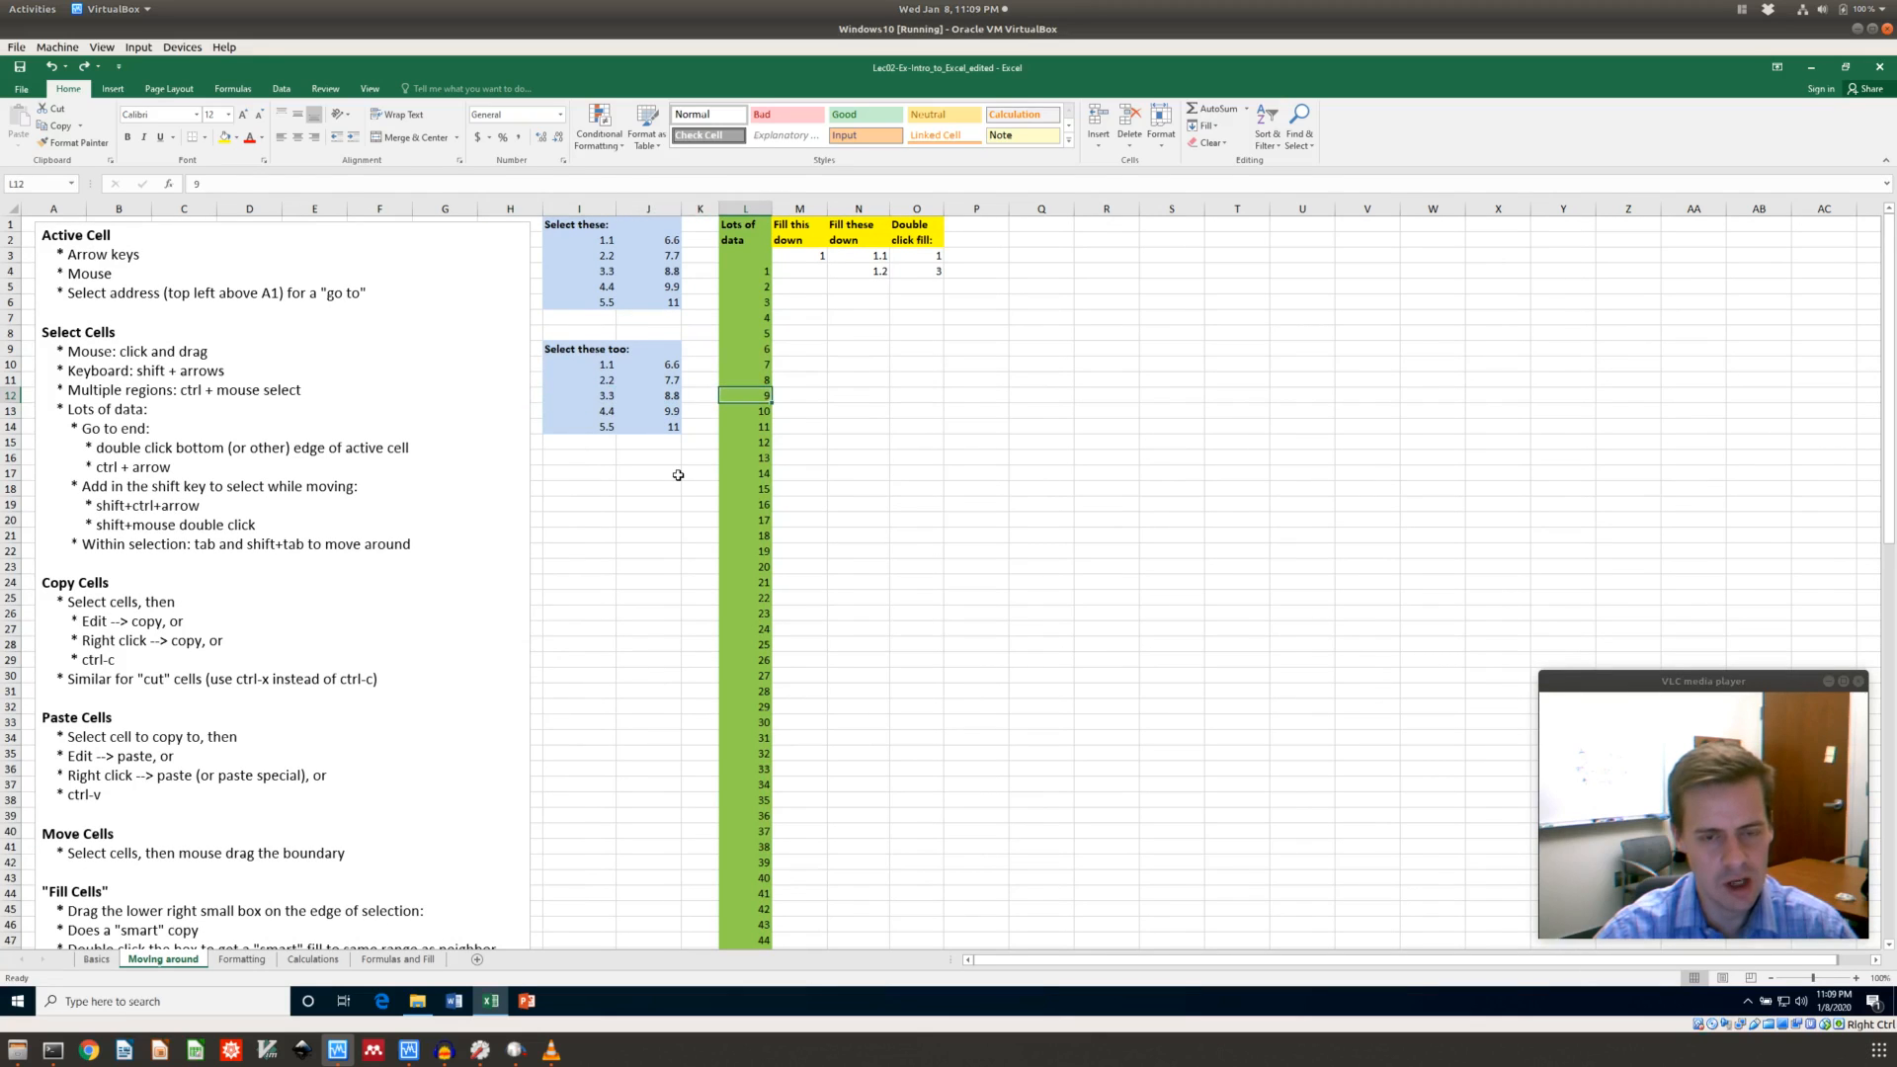
key(ctrl+Down)
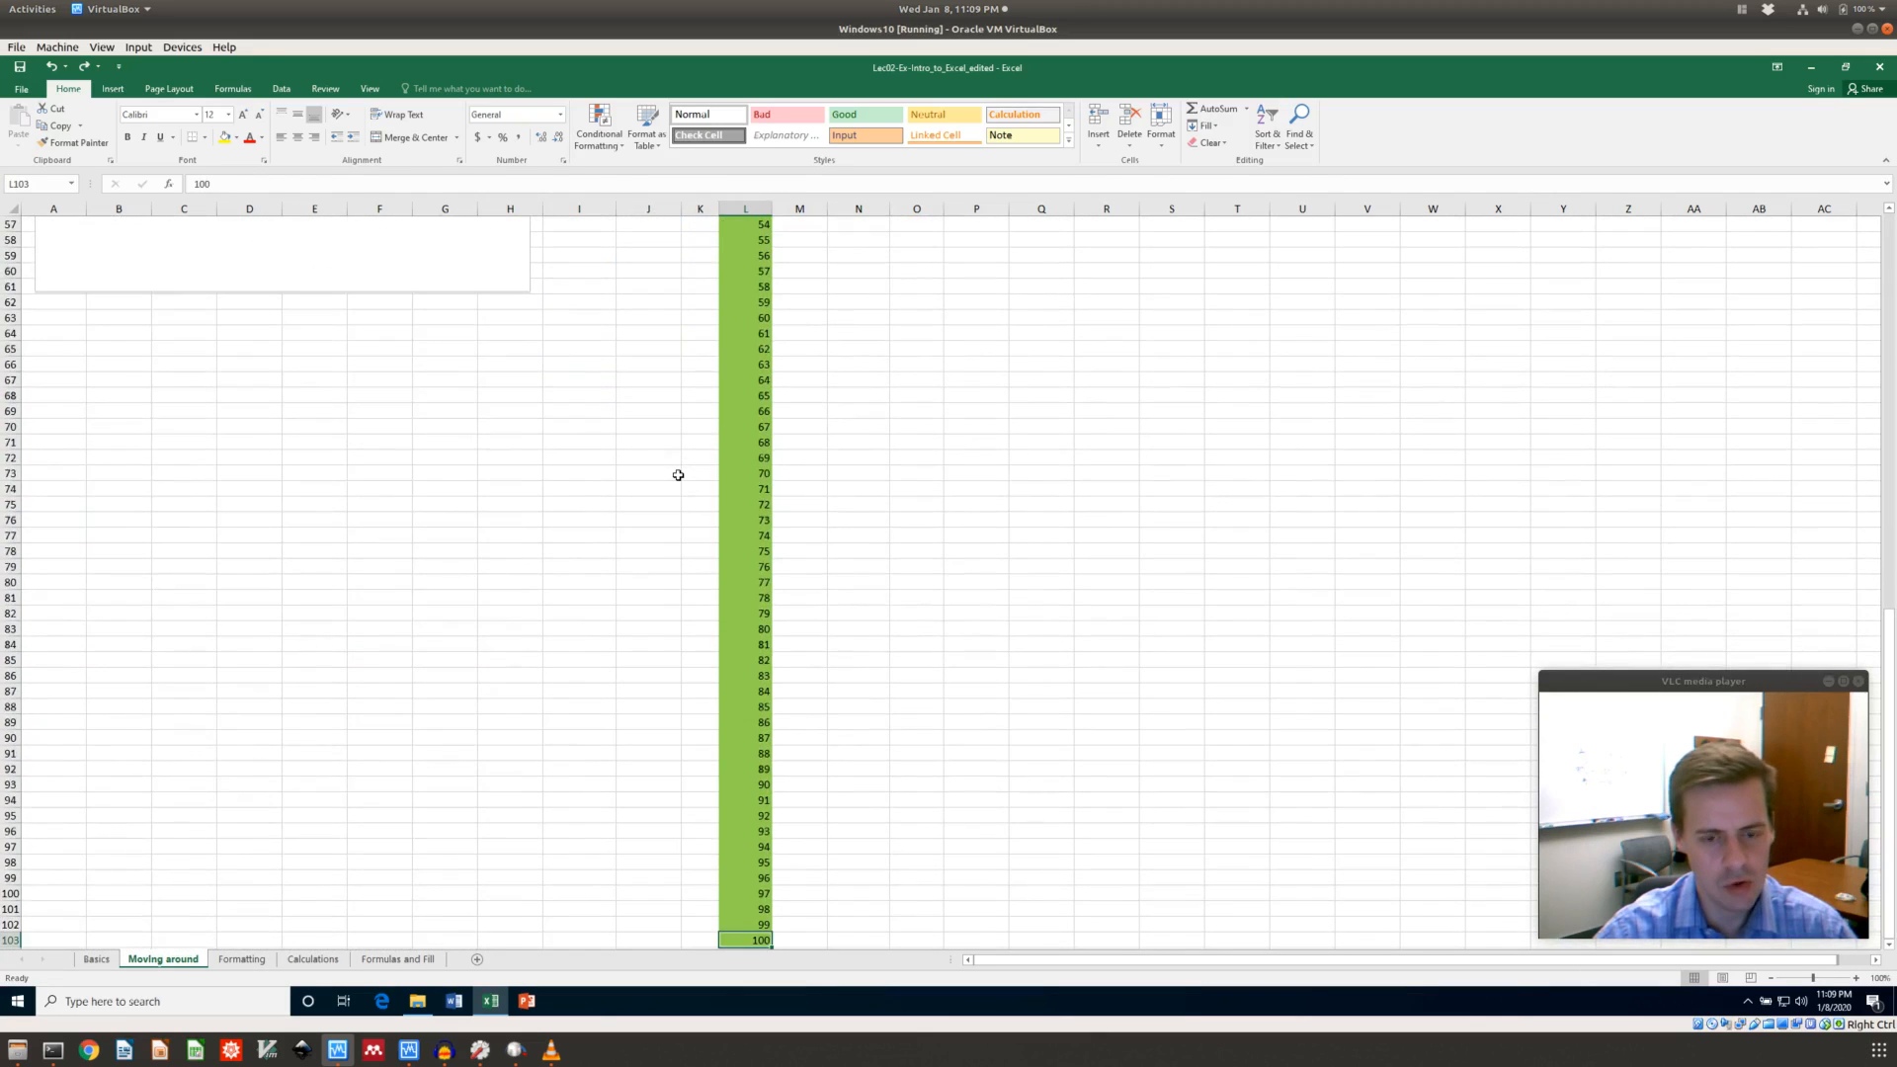
key(ctrl+Up)
scroll(678, 475, up, 3)
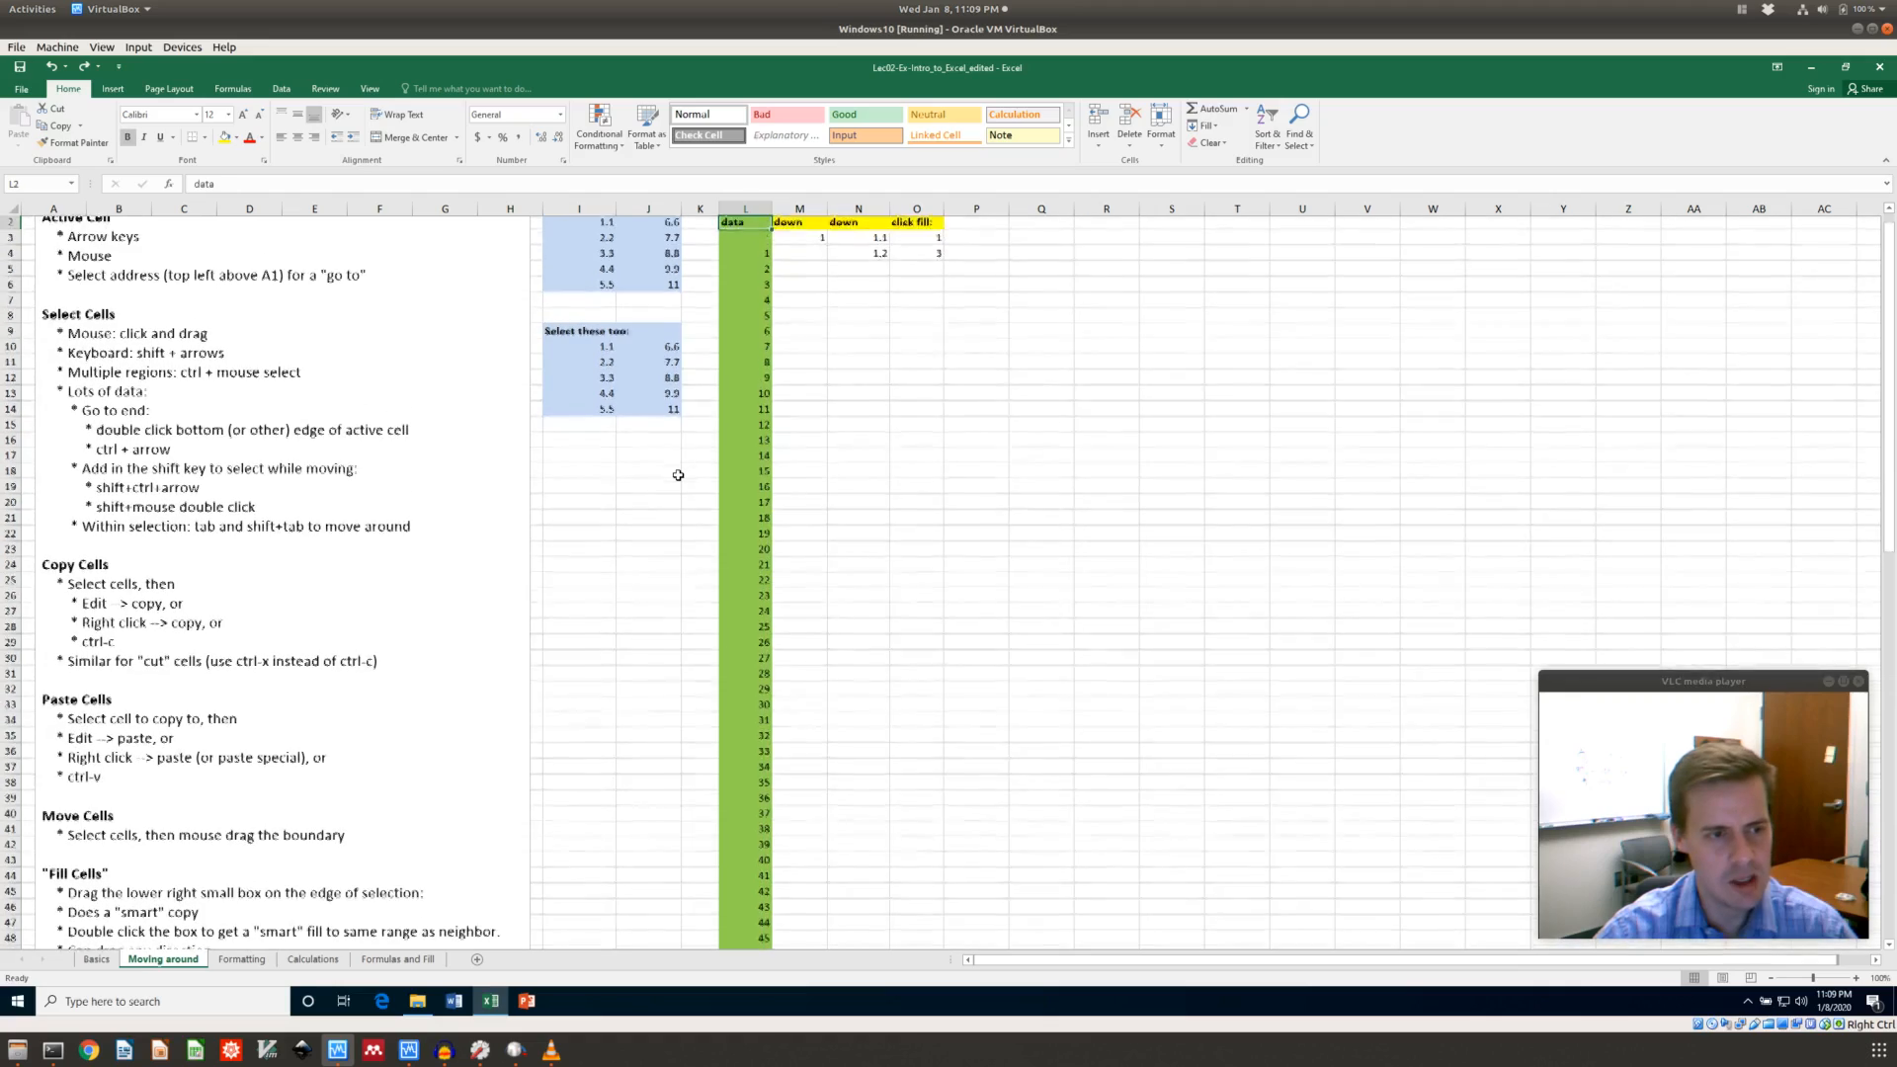
Select the Lots of data numbers from L4 down to the last entry in one jump
key(Up)
key(Down)
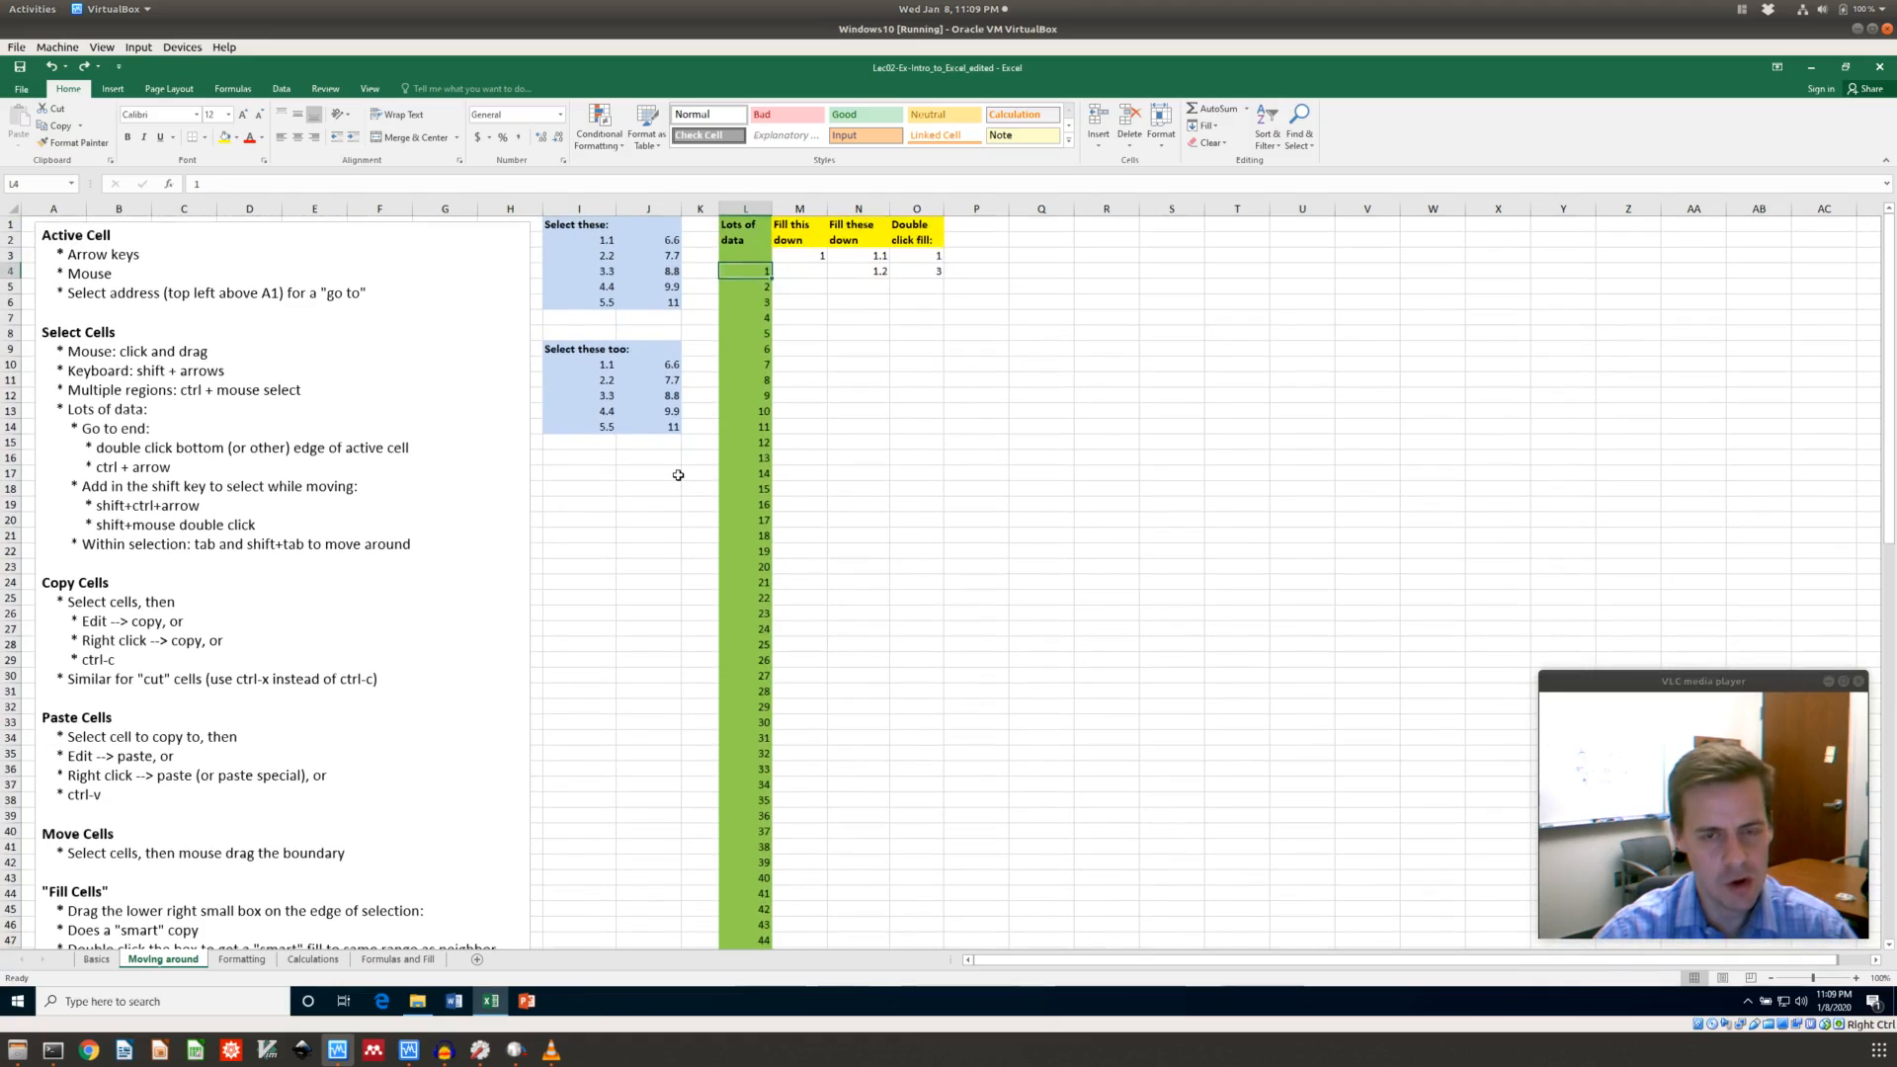
key(ctrl+shift+Down)
scroll(678, 475, up, 18)
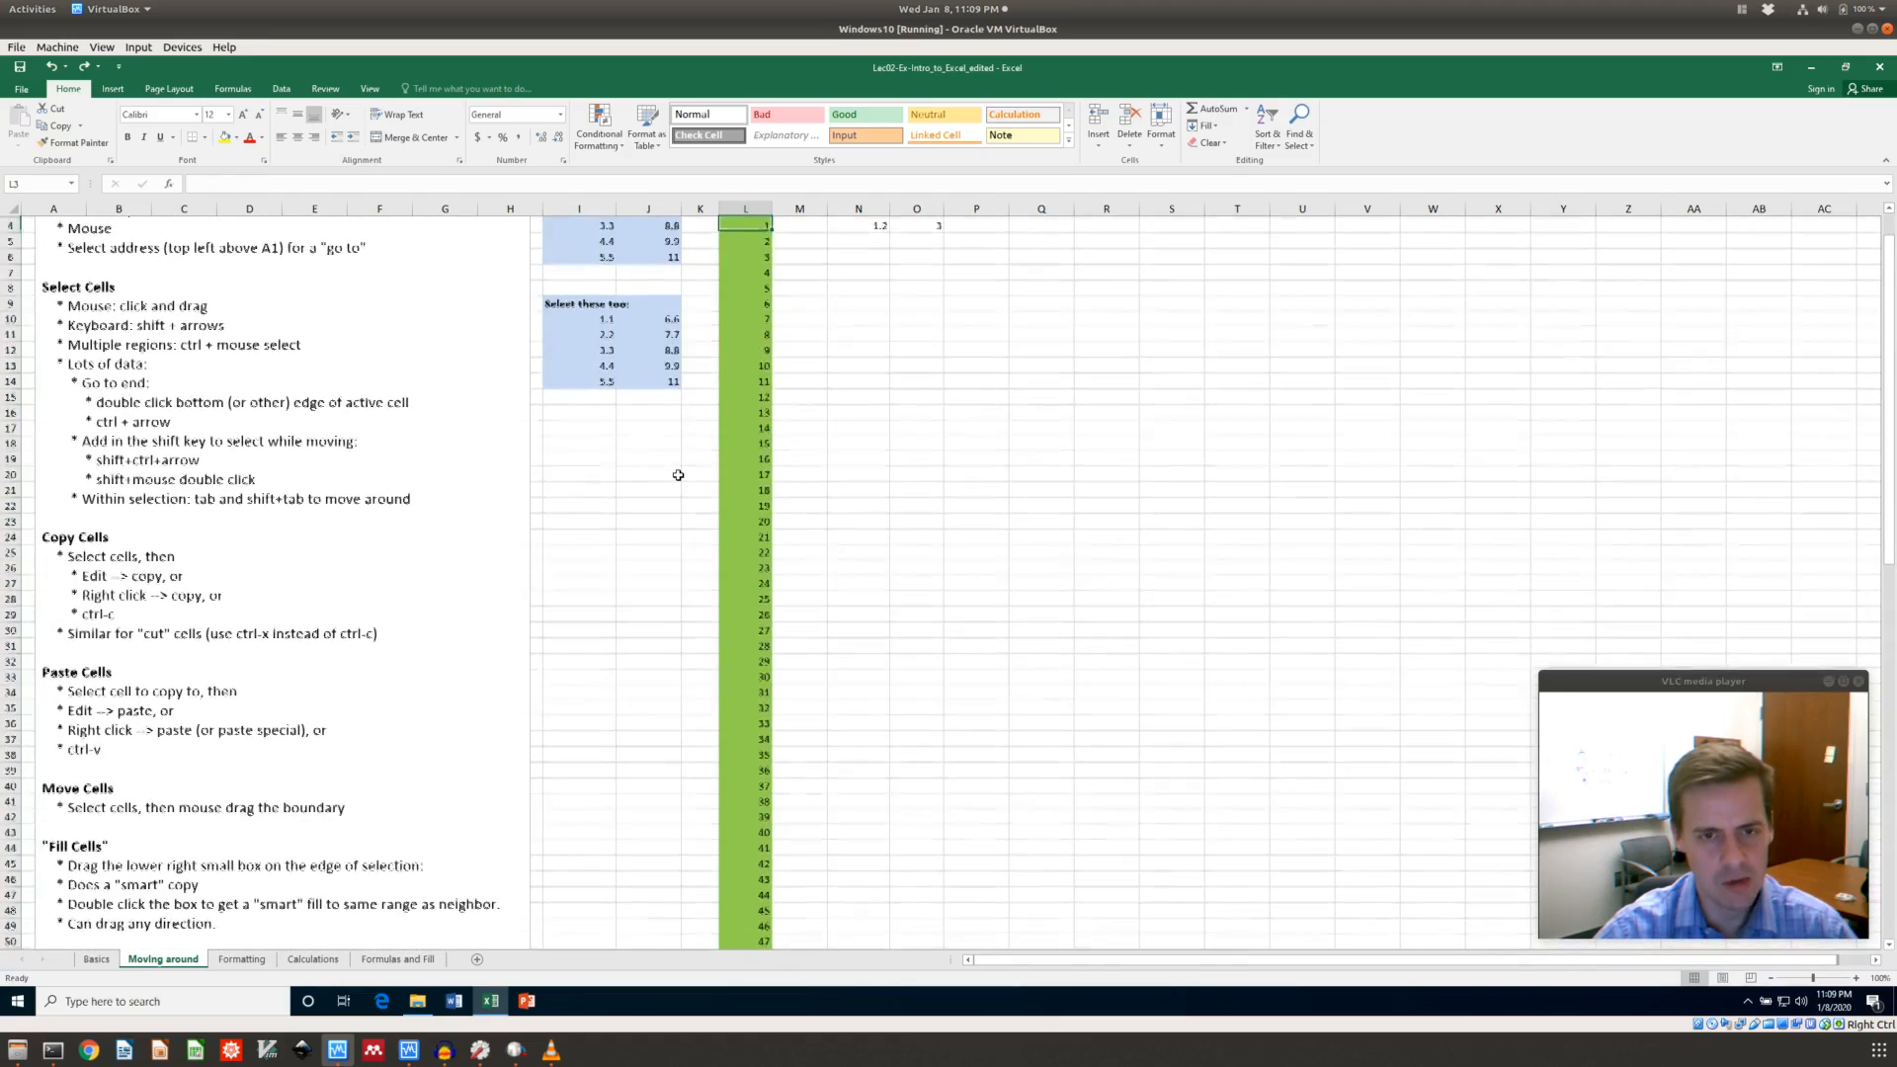
From L4, extend the selection cell by cell down to L9, then in one jump to the end of the data at L103
key(Up)
key(Down)
key(shift+Down)
key(shift+Down)
key(shift+Down)
key(shift+Down)
key(shift+Down)
key(shift+Down)
key(shift+Down)
key(shift+Up)
key(shift+Up)
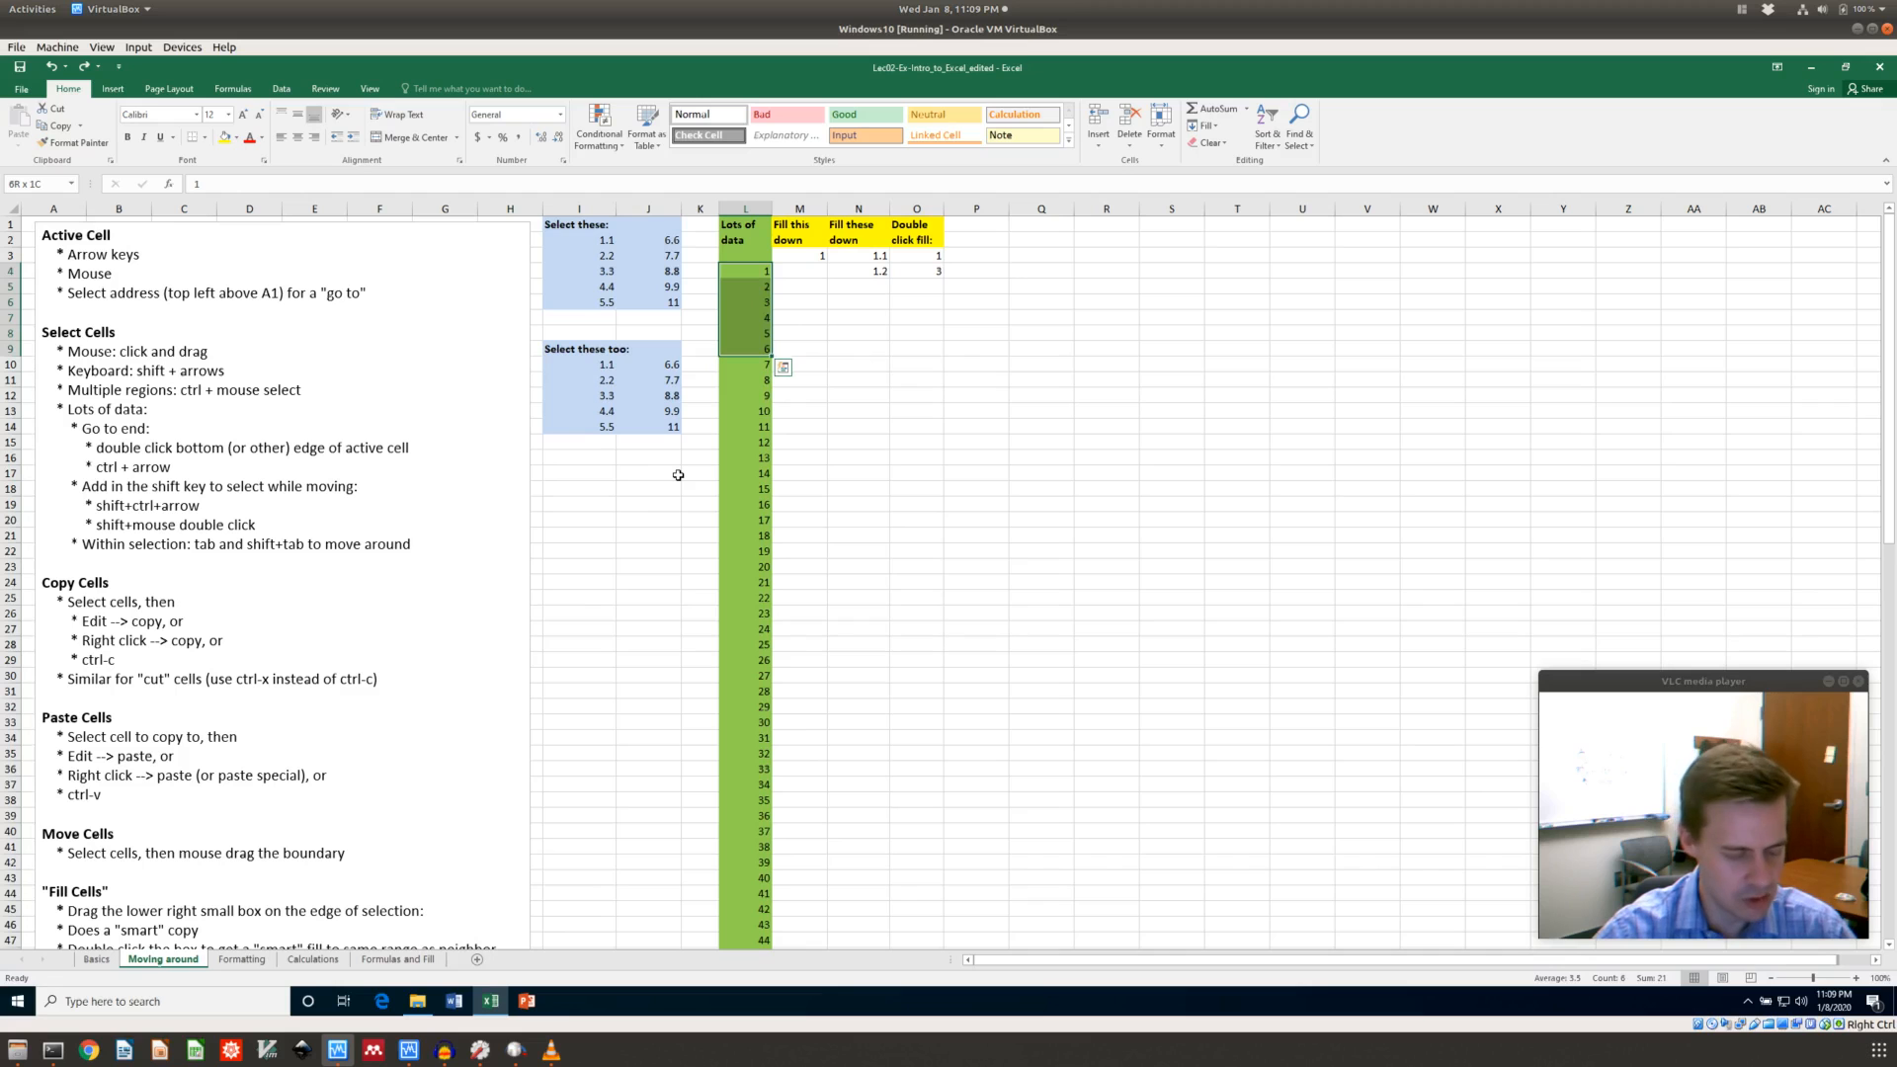
key(ctrl+shift+Down)
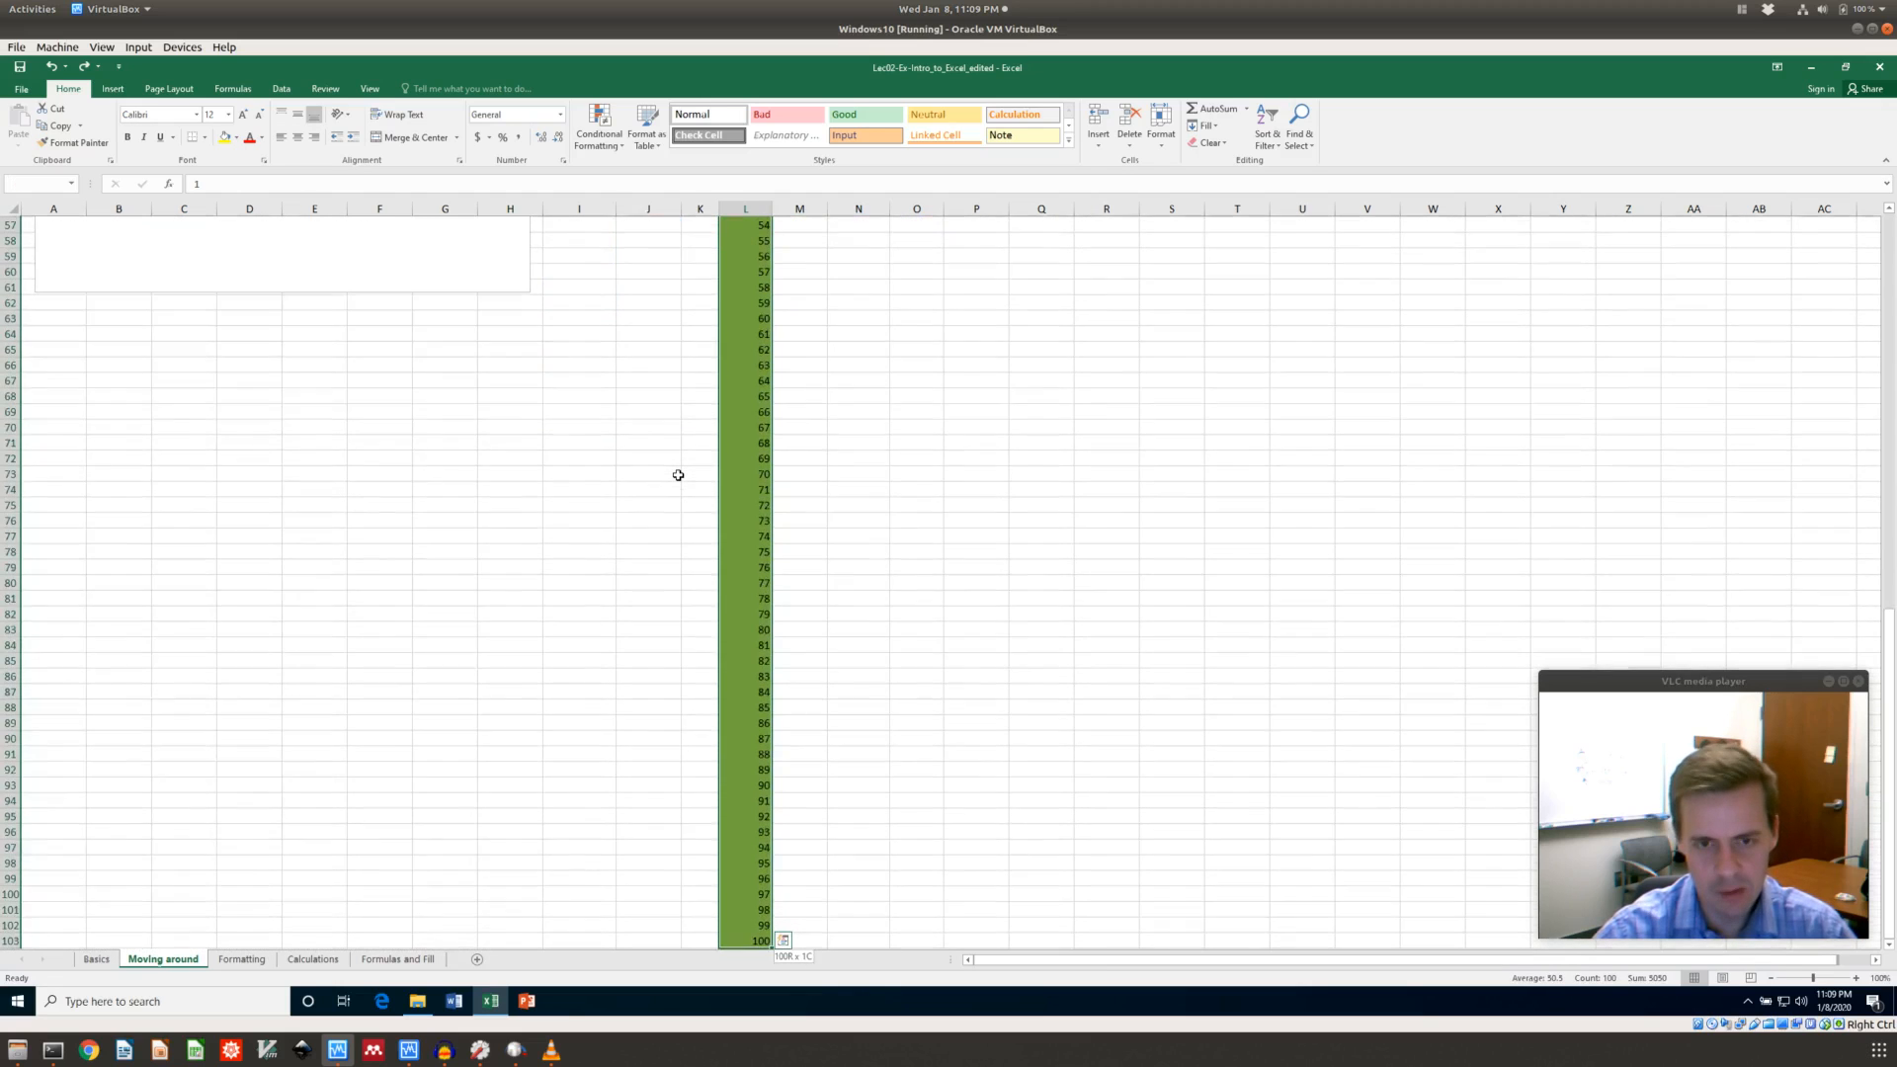
Replace the column selection with a single active cell and move it through neighbouring cells, ending at L4
key(ctrl+Up)
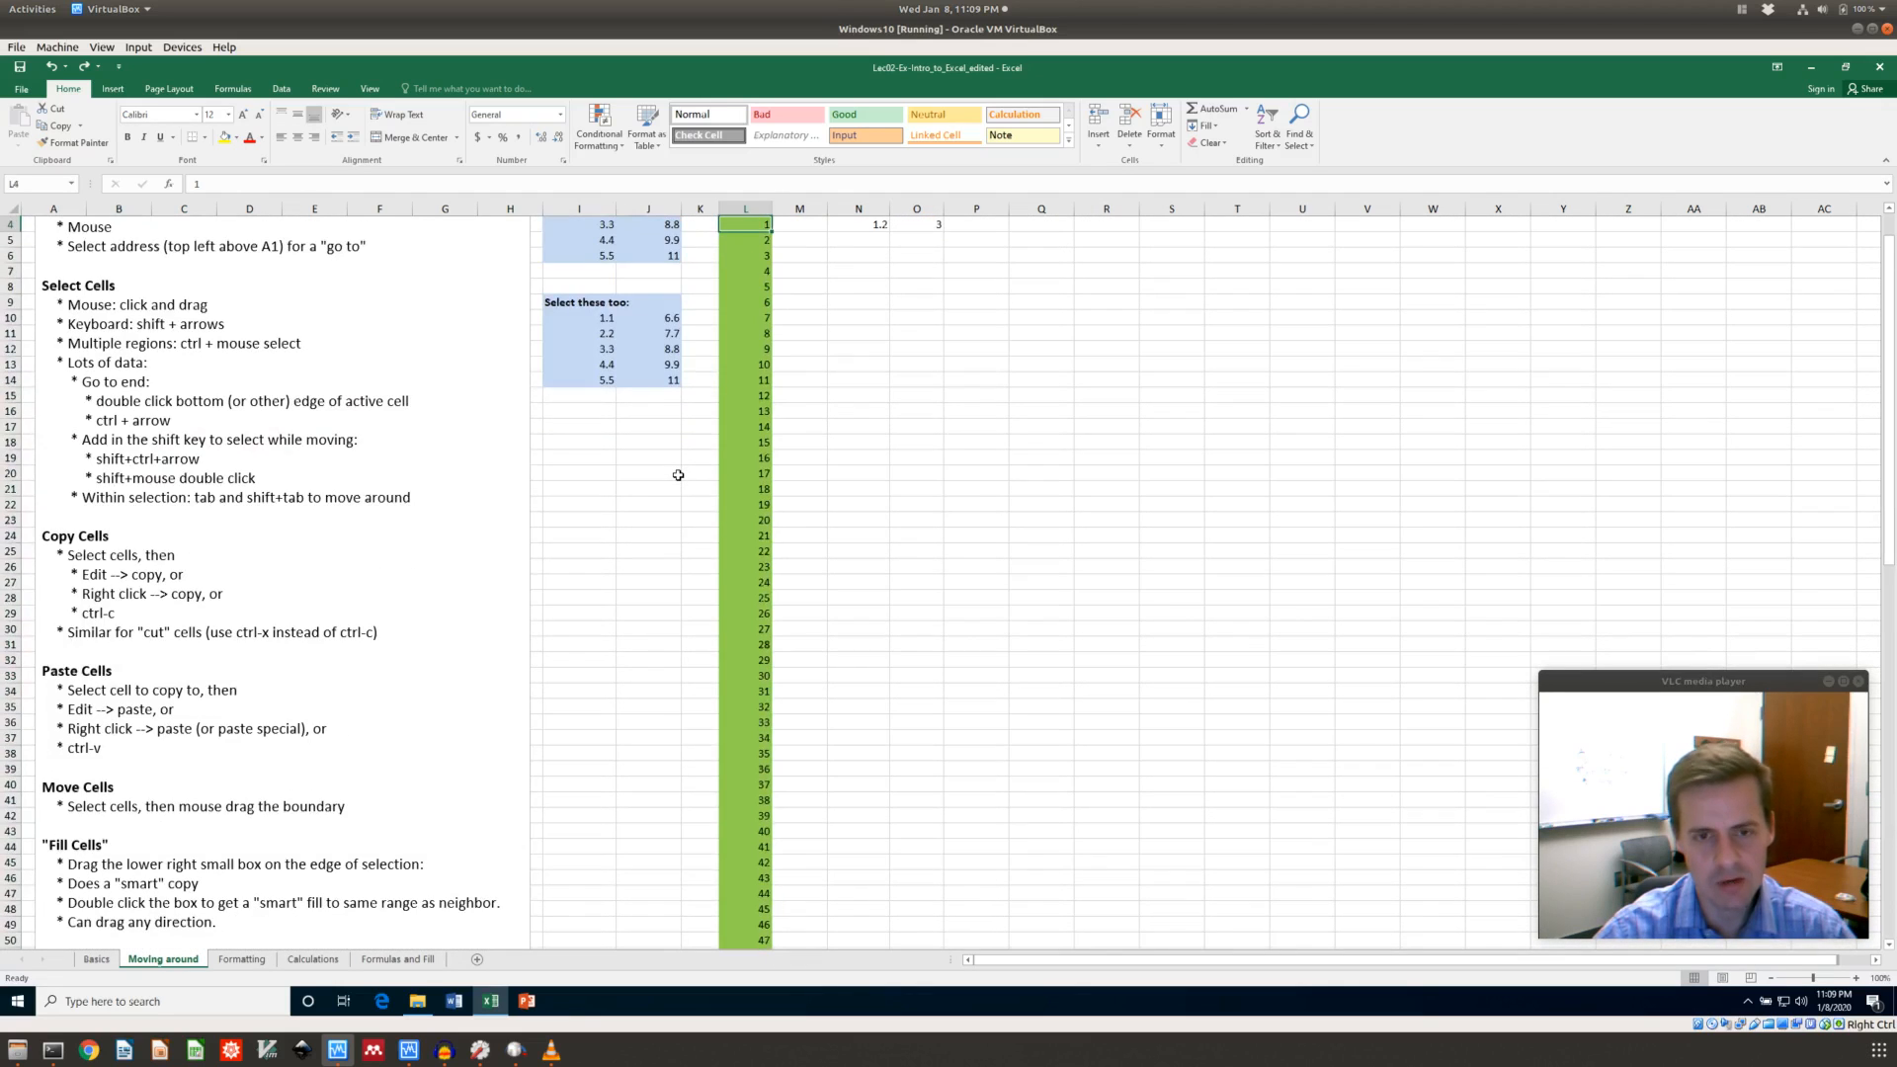
key(Down)
key(Down)
key(Down)
key(Right)
key(Right)
key(Left)
key(Left)
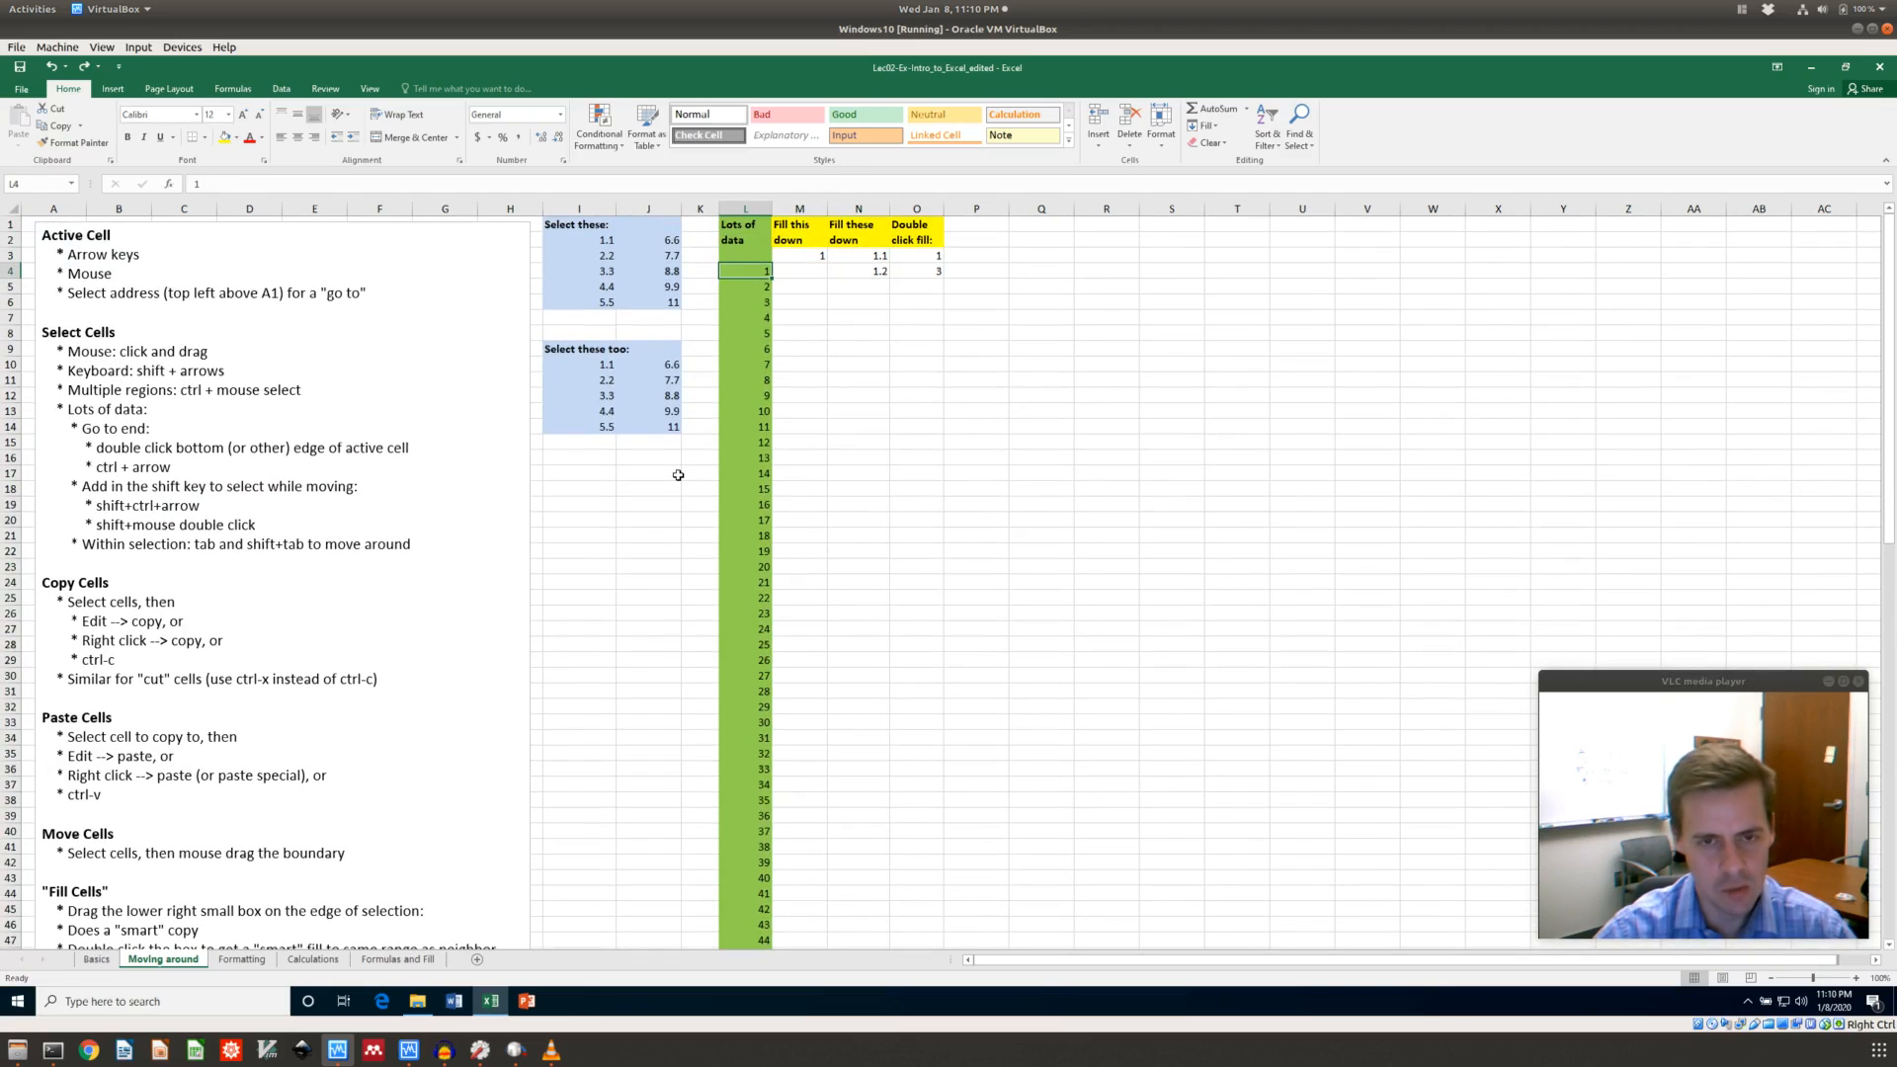
Move the active cell one cell at a time along row 4 past column O, then back to L4
key(Right)
key(Right)
key(Right)
key(Right)
key(Right)
key(Left)
key(Left)
key(Left)
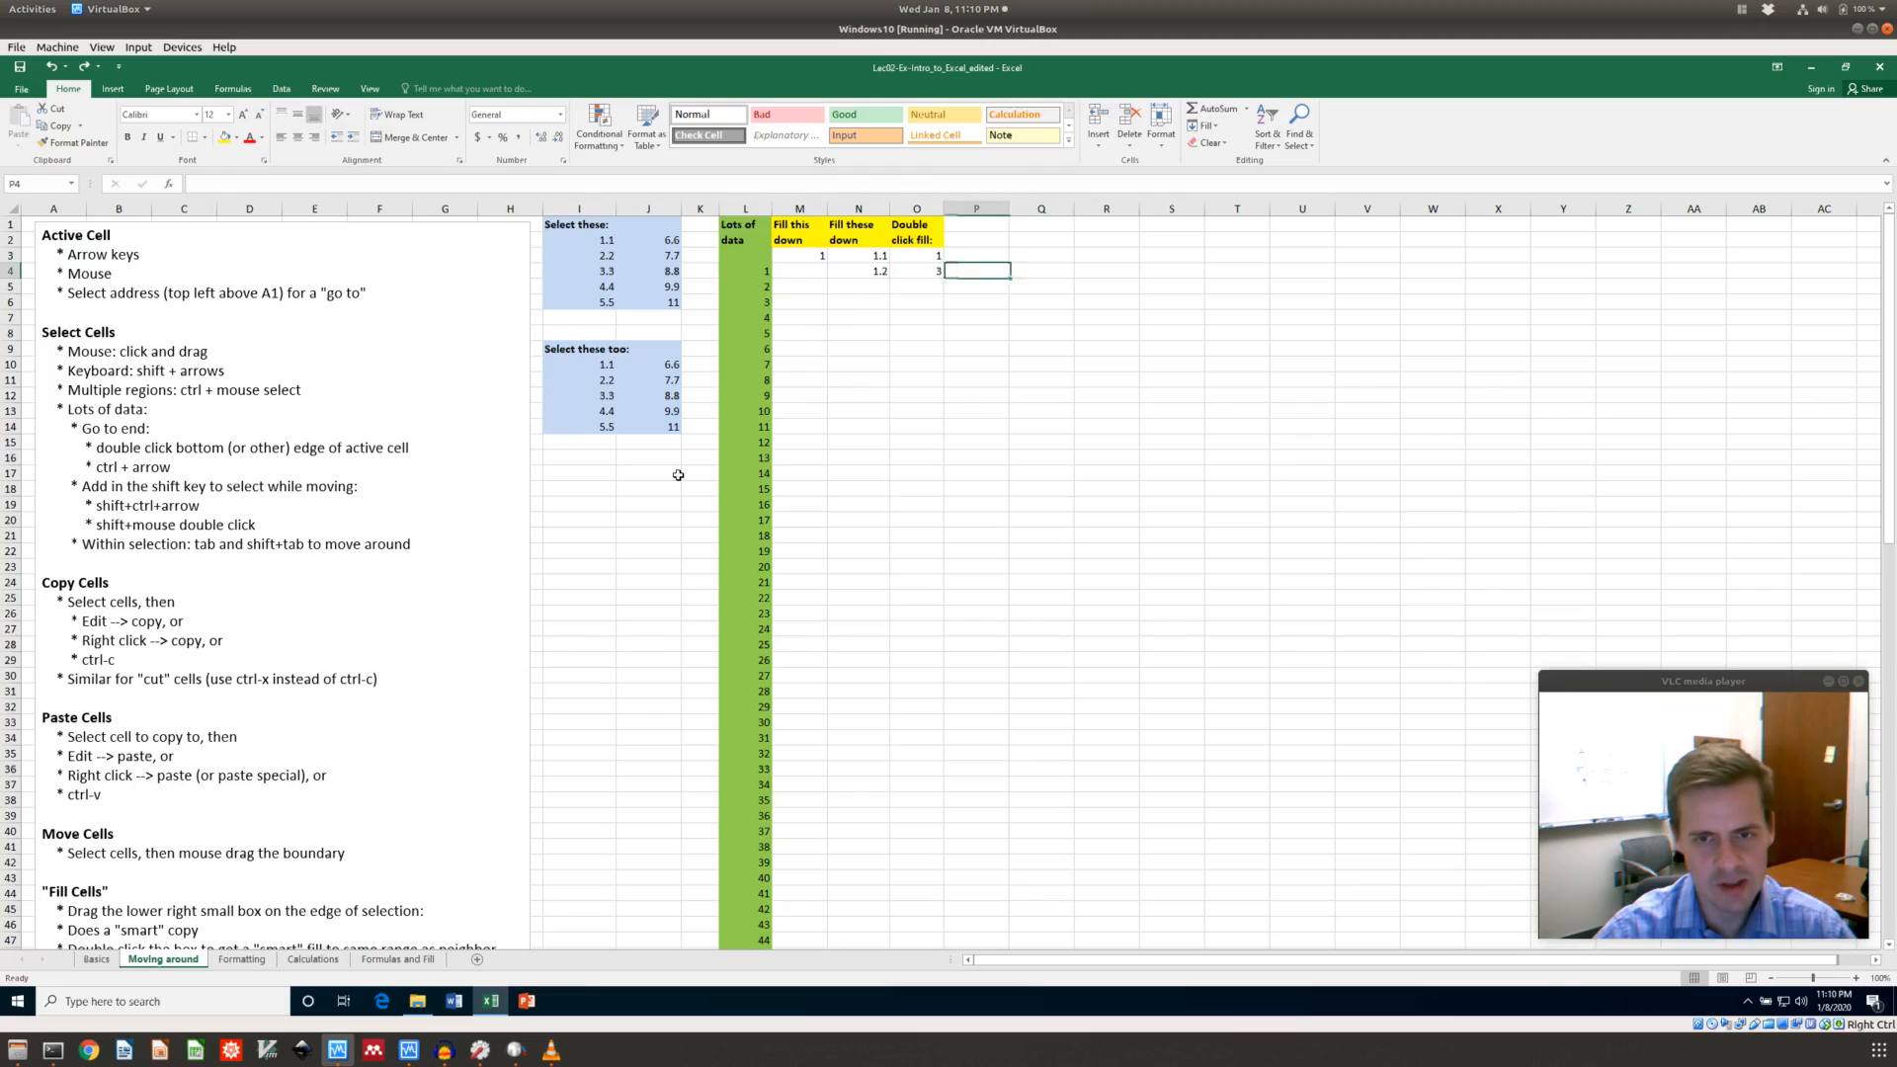
key(Left)
key(Left)
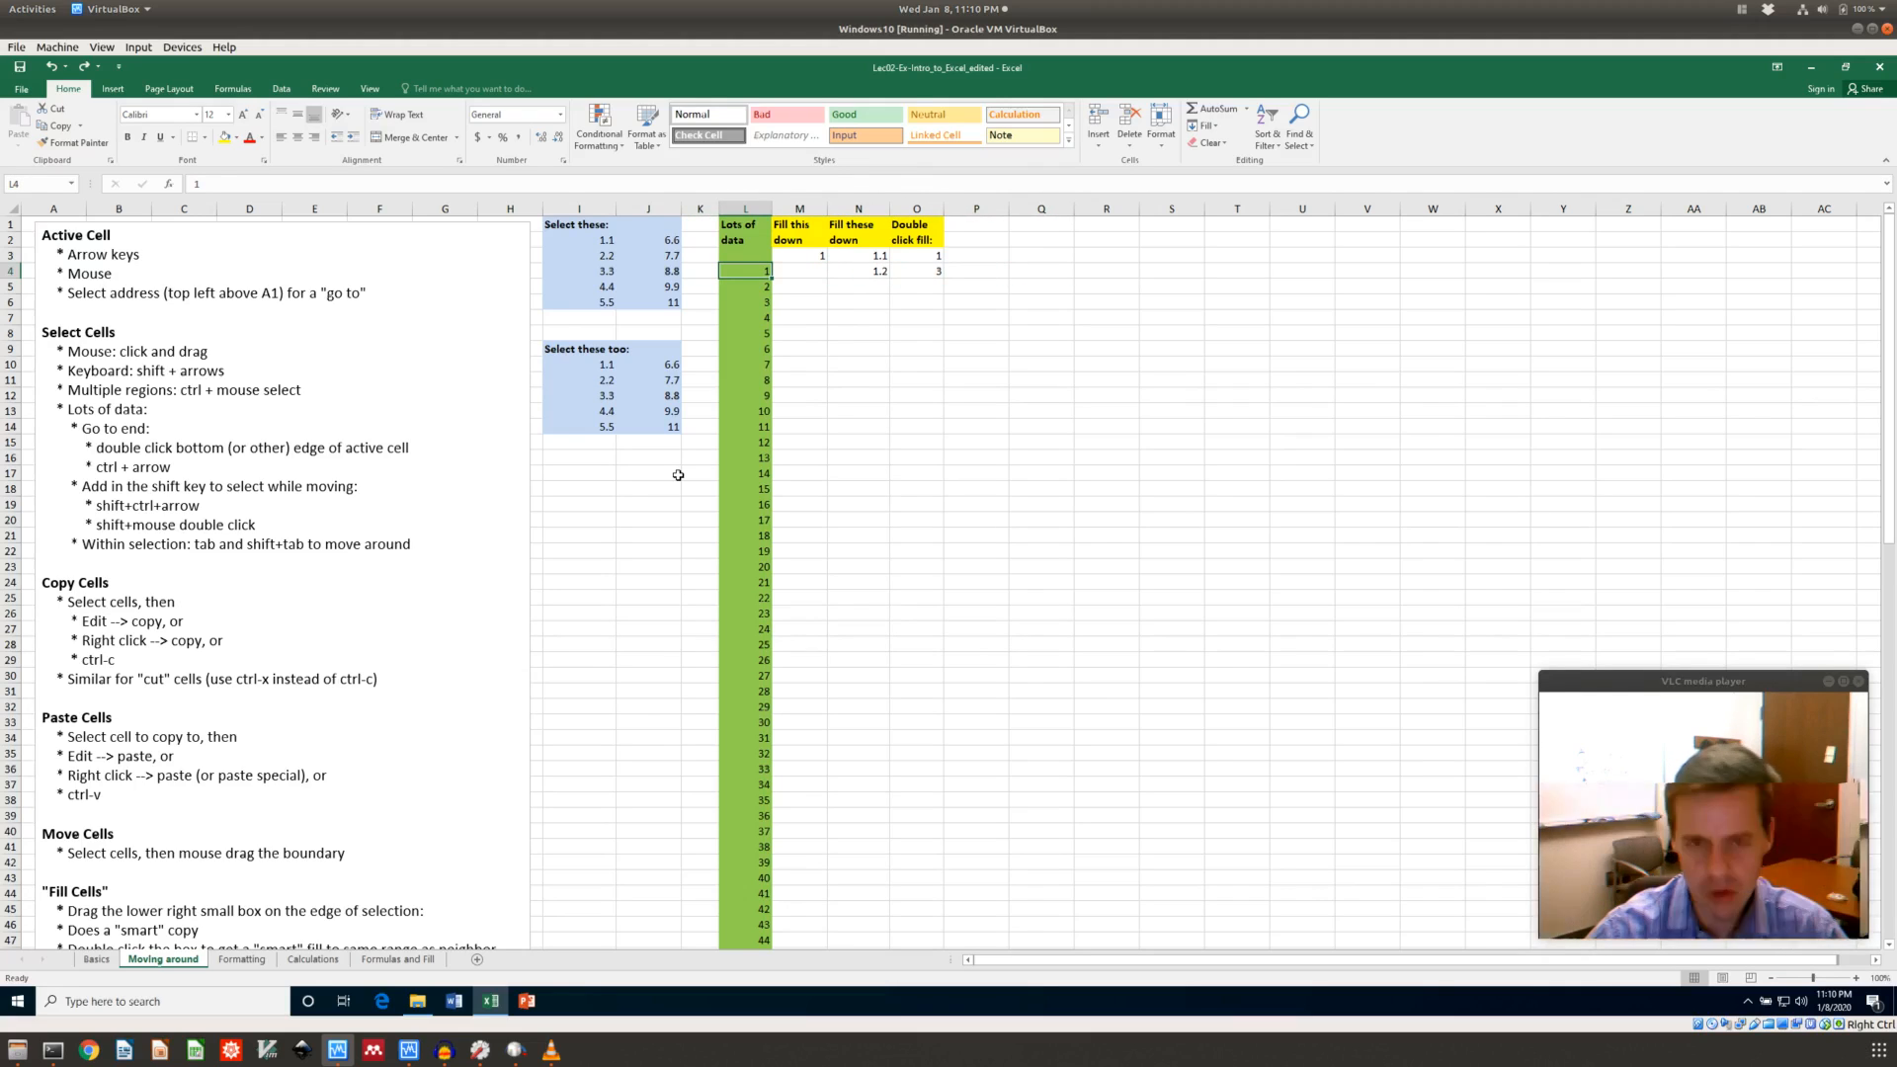
From O4, jump to the sheet's last column and back to the start of row 4, then activate M5
key(Right)
key(Right)
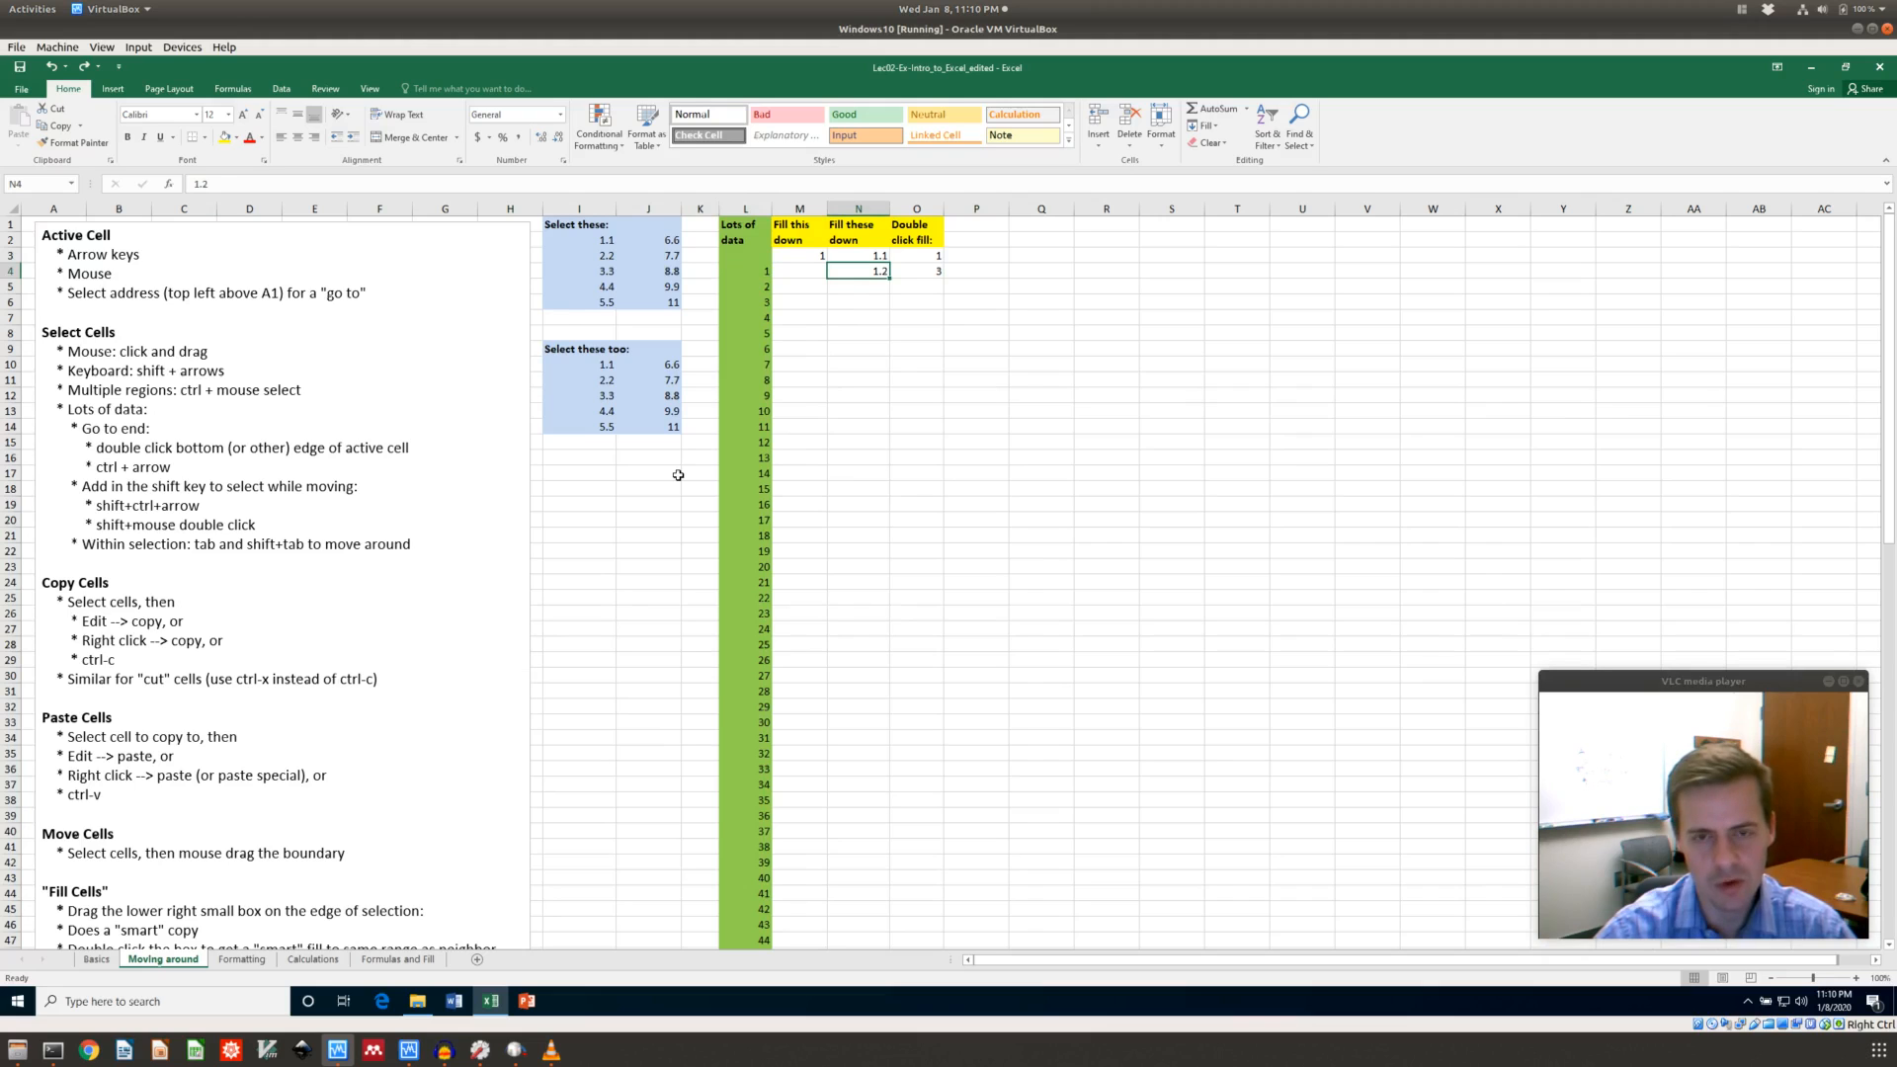
key(Right)
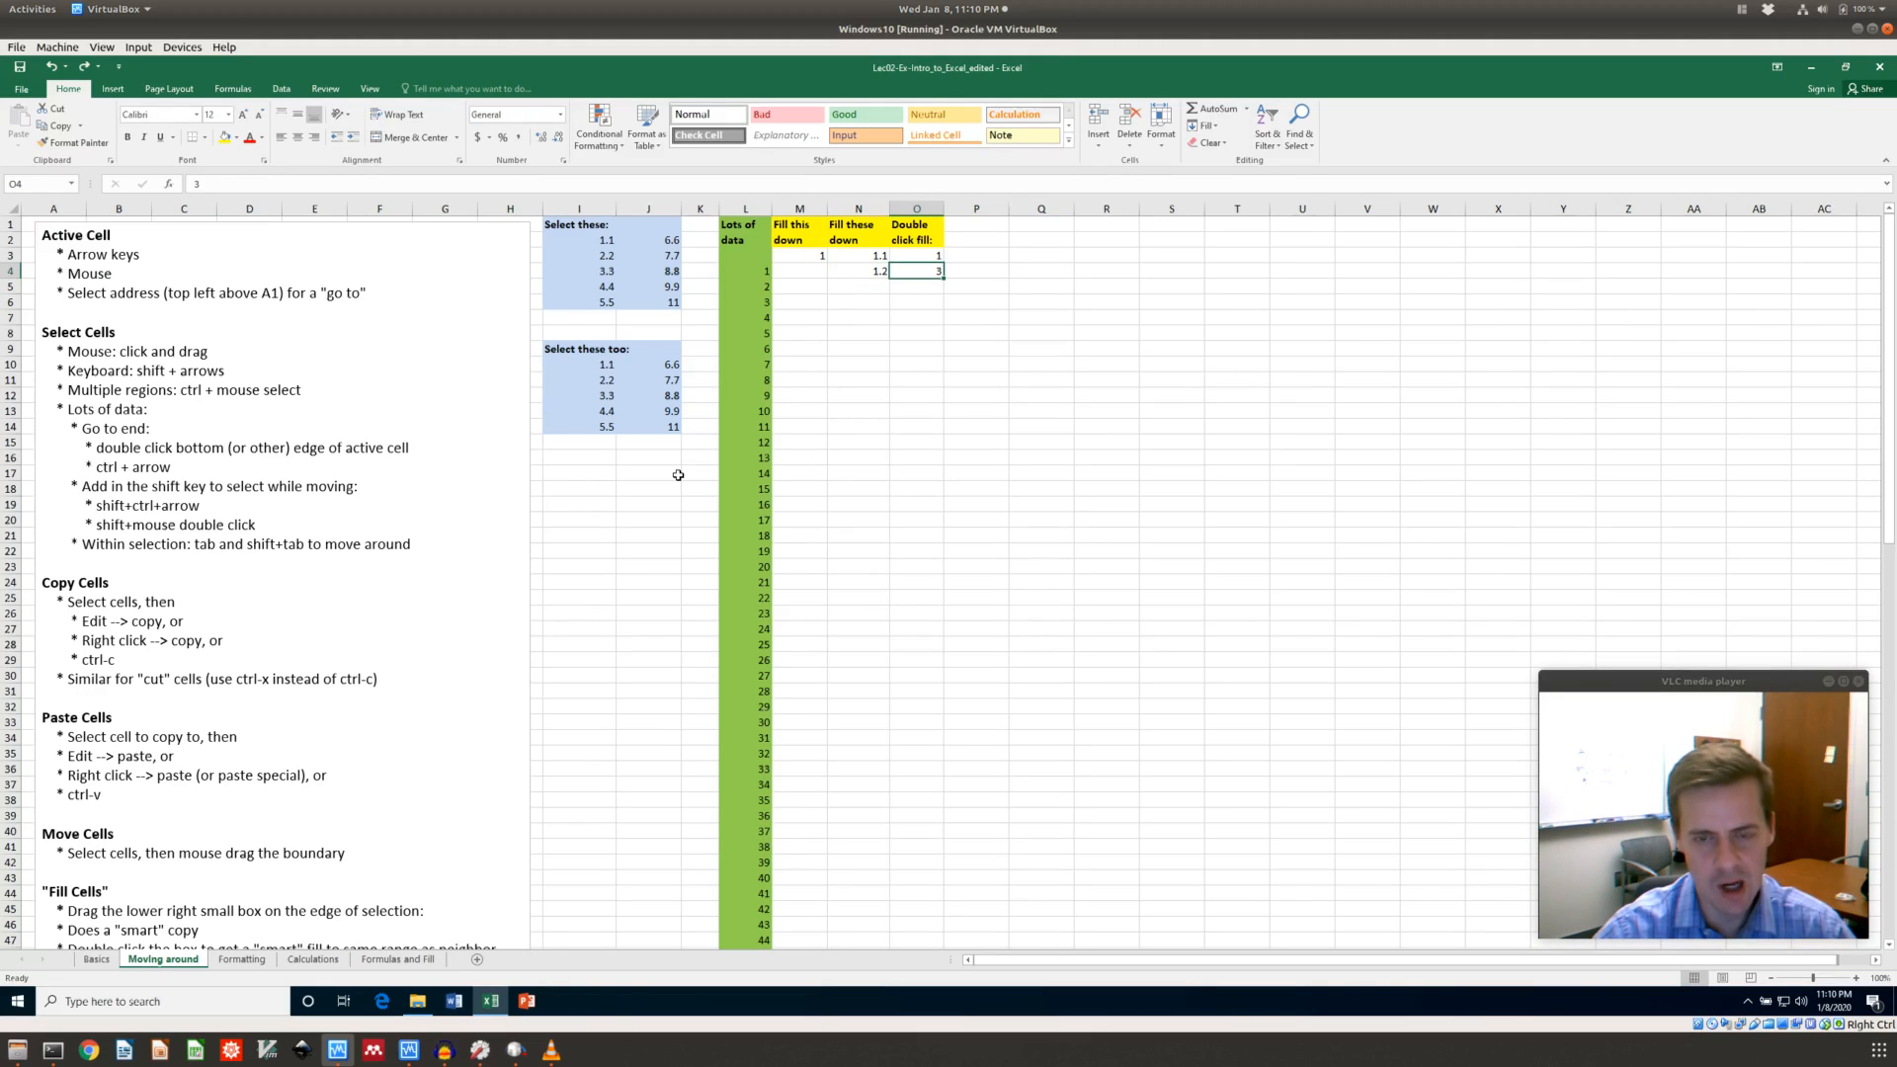
key(ctrl+Right)
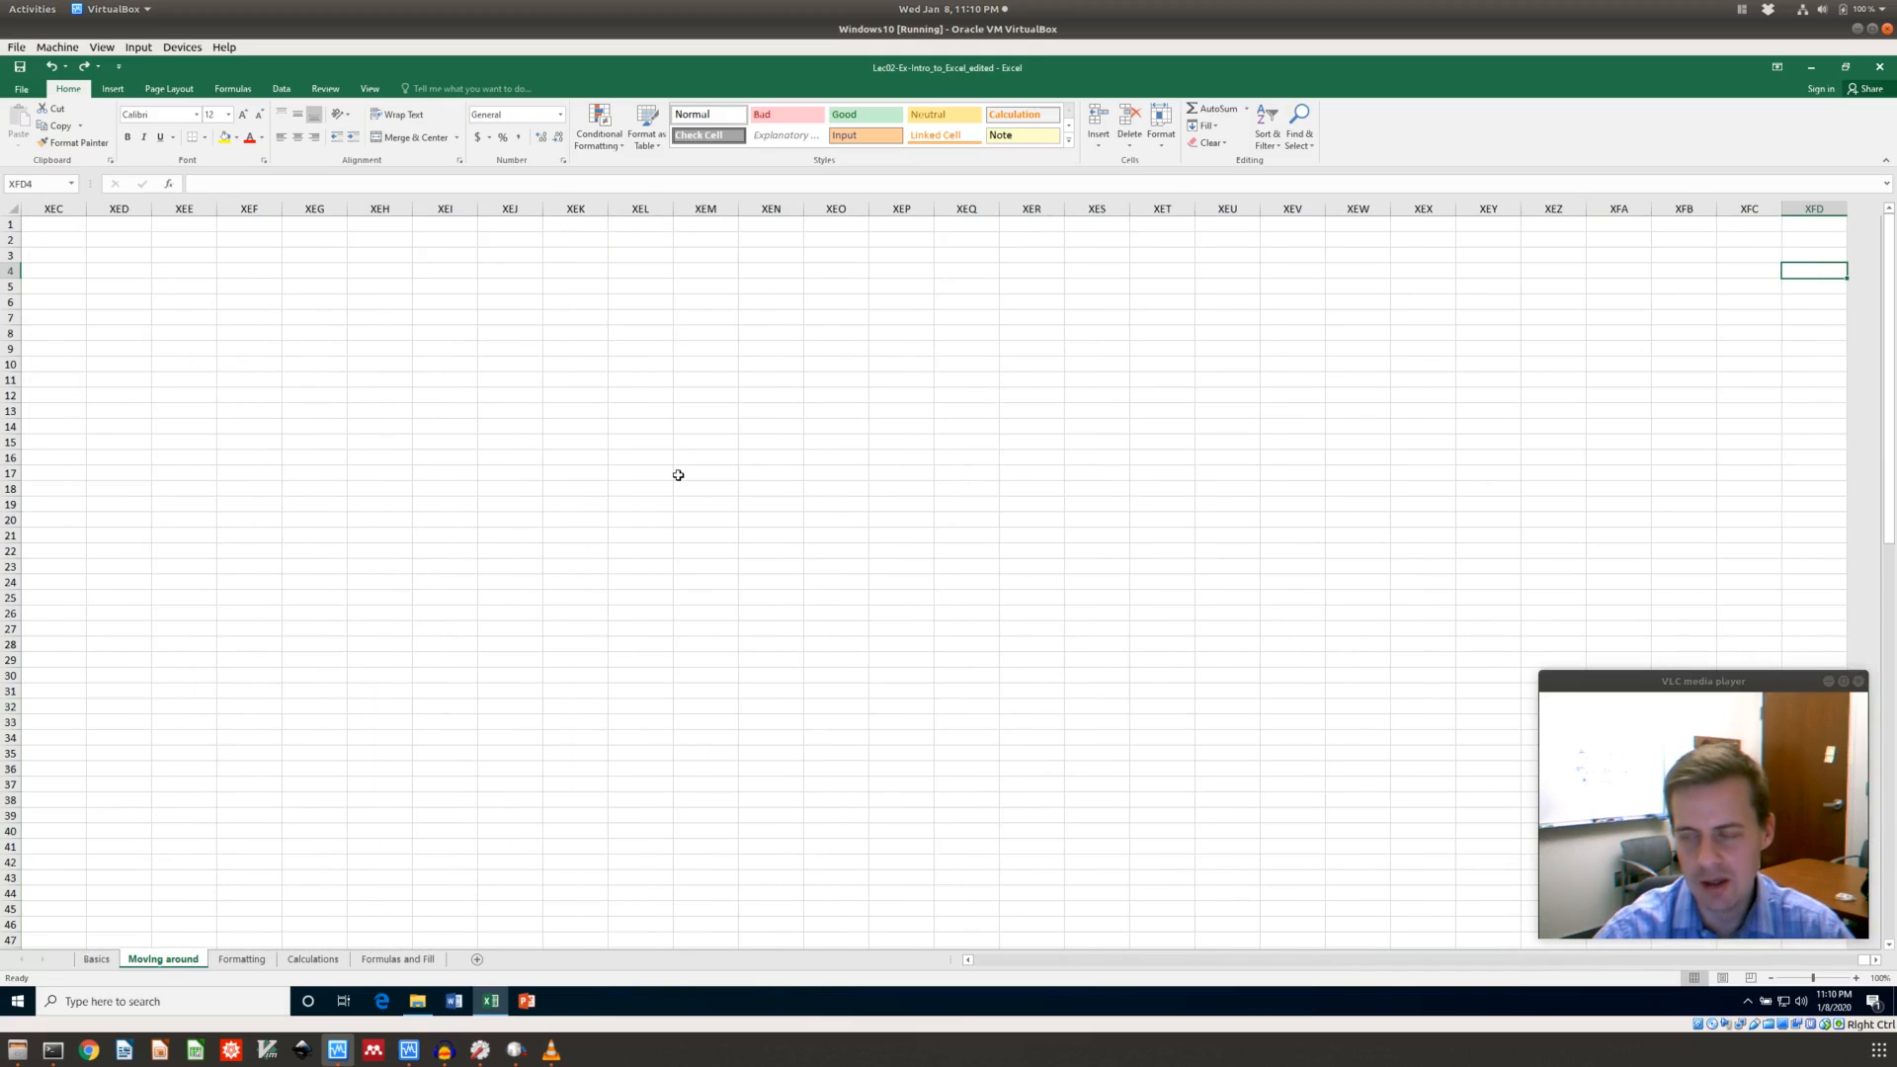
key(ctrl+Left)
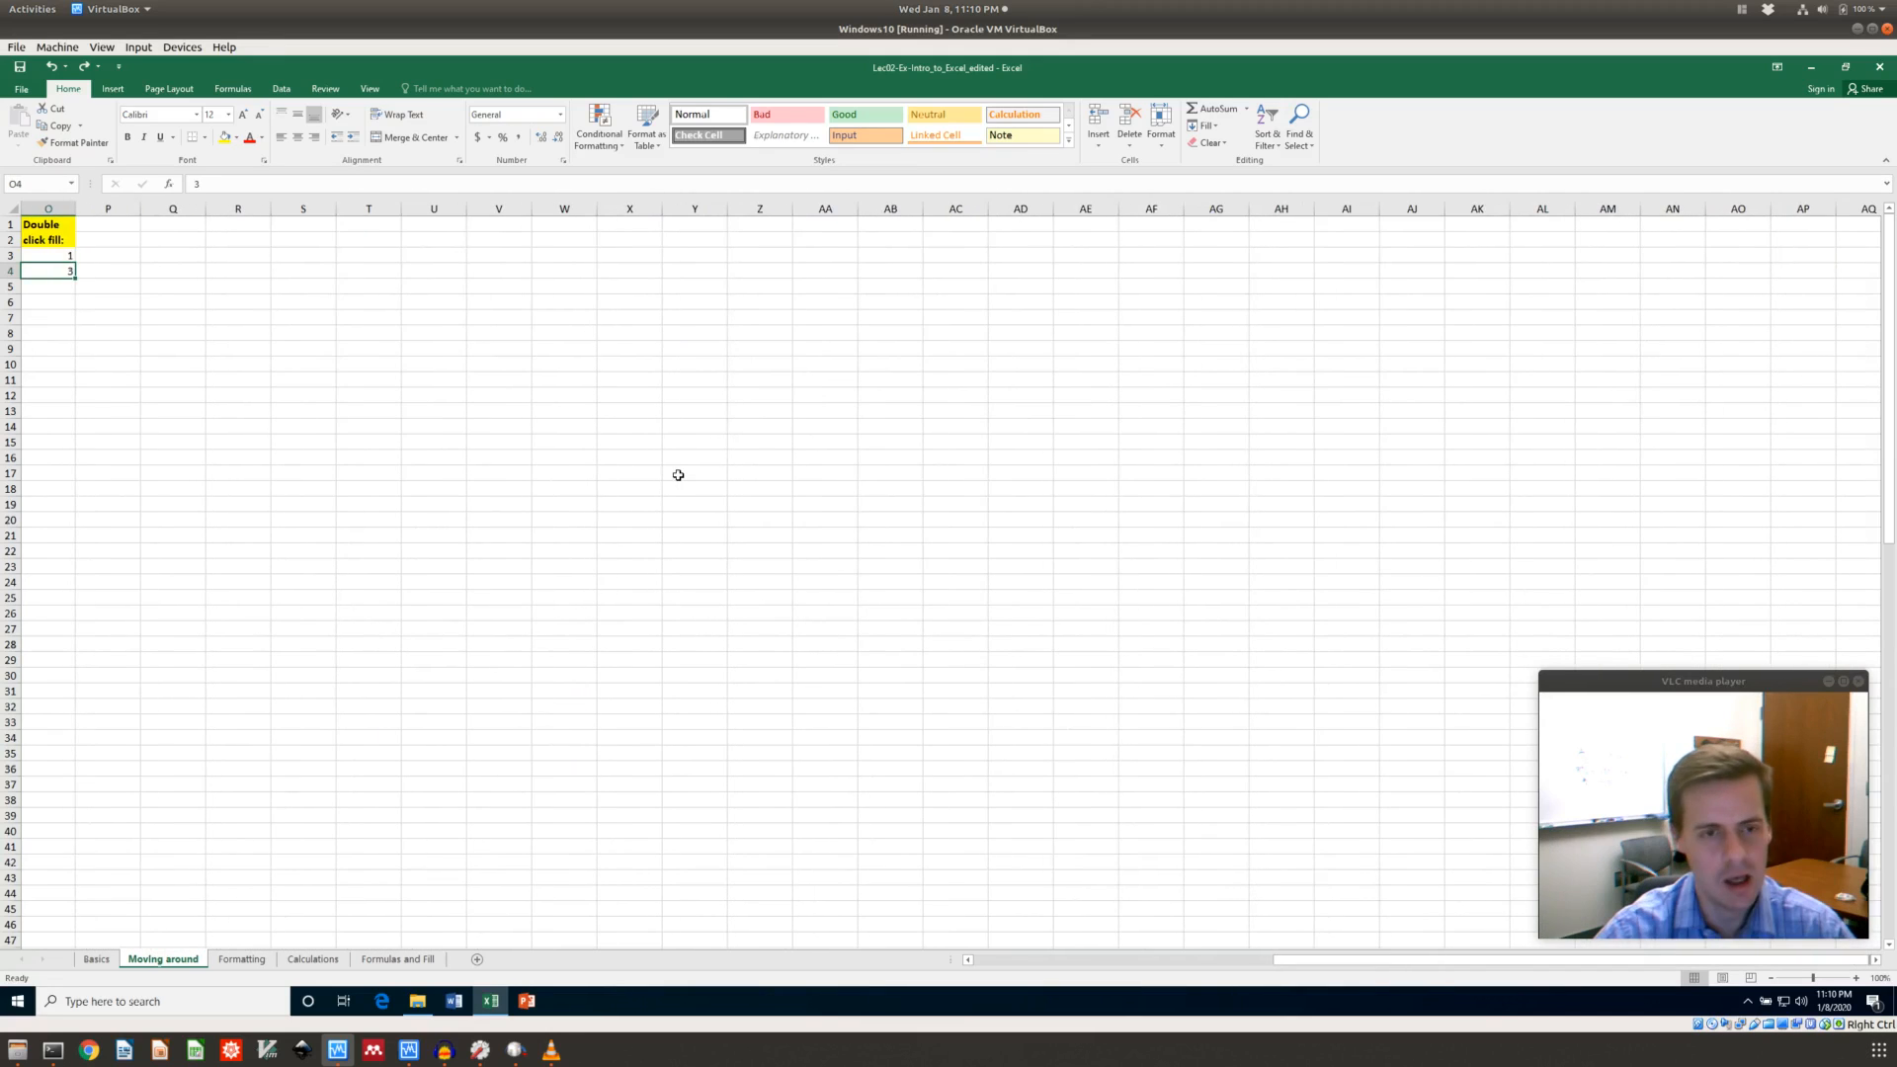
key(Home)
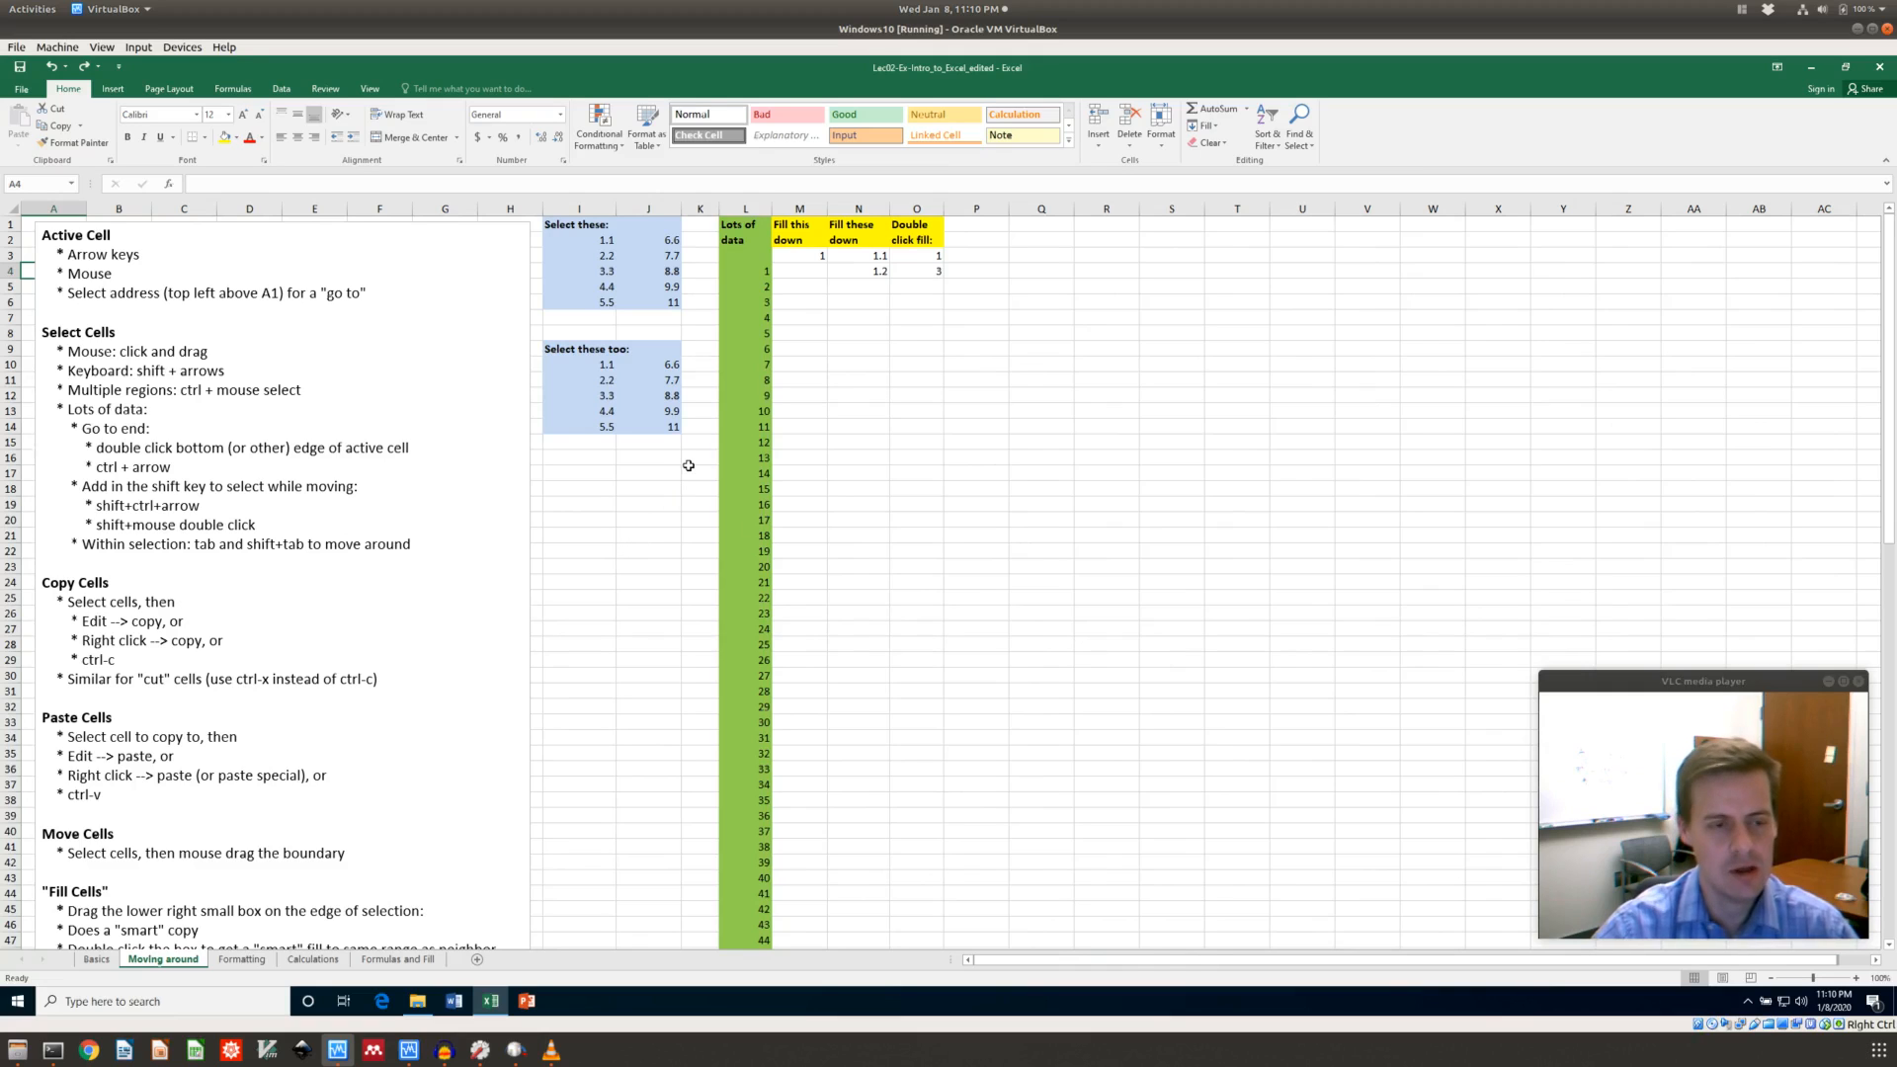
click(821, 289)
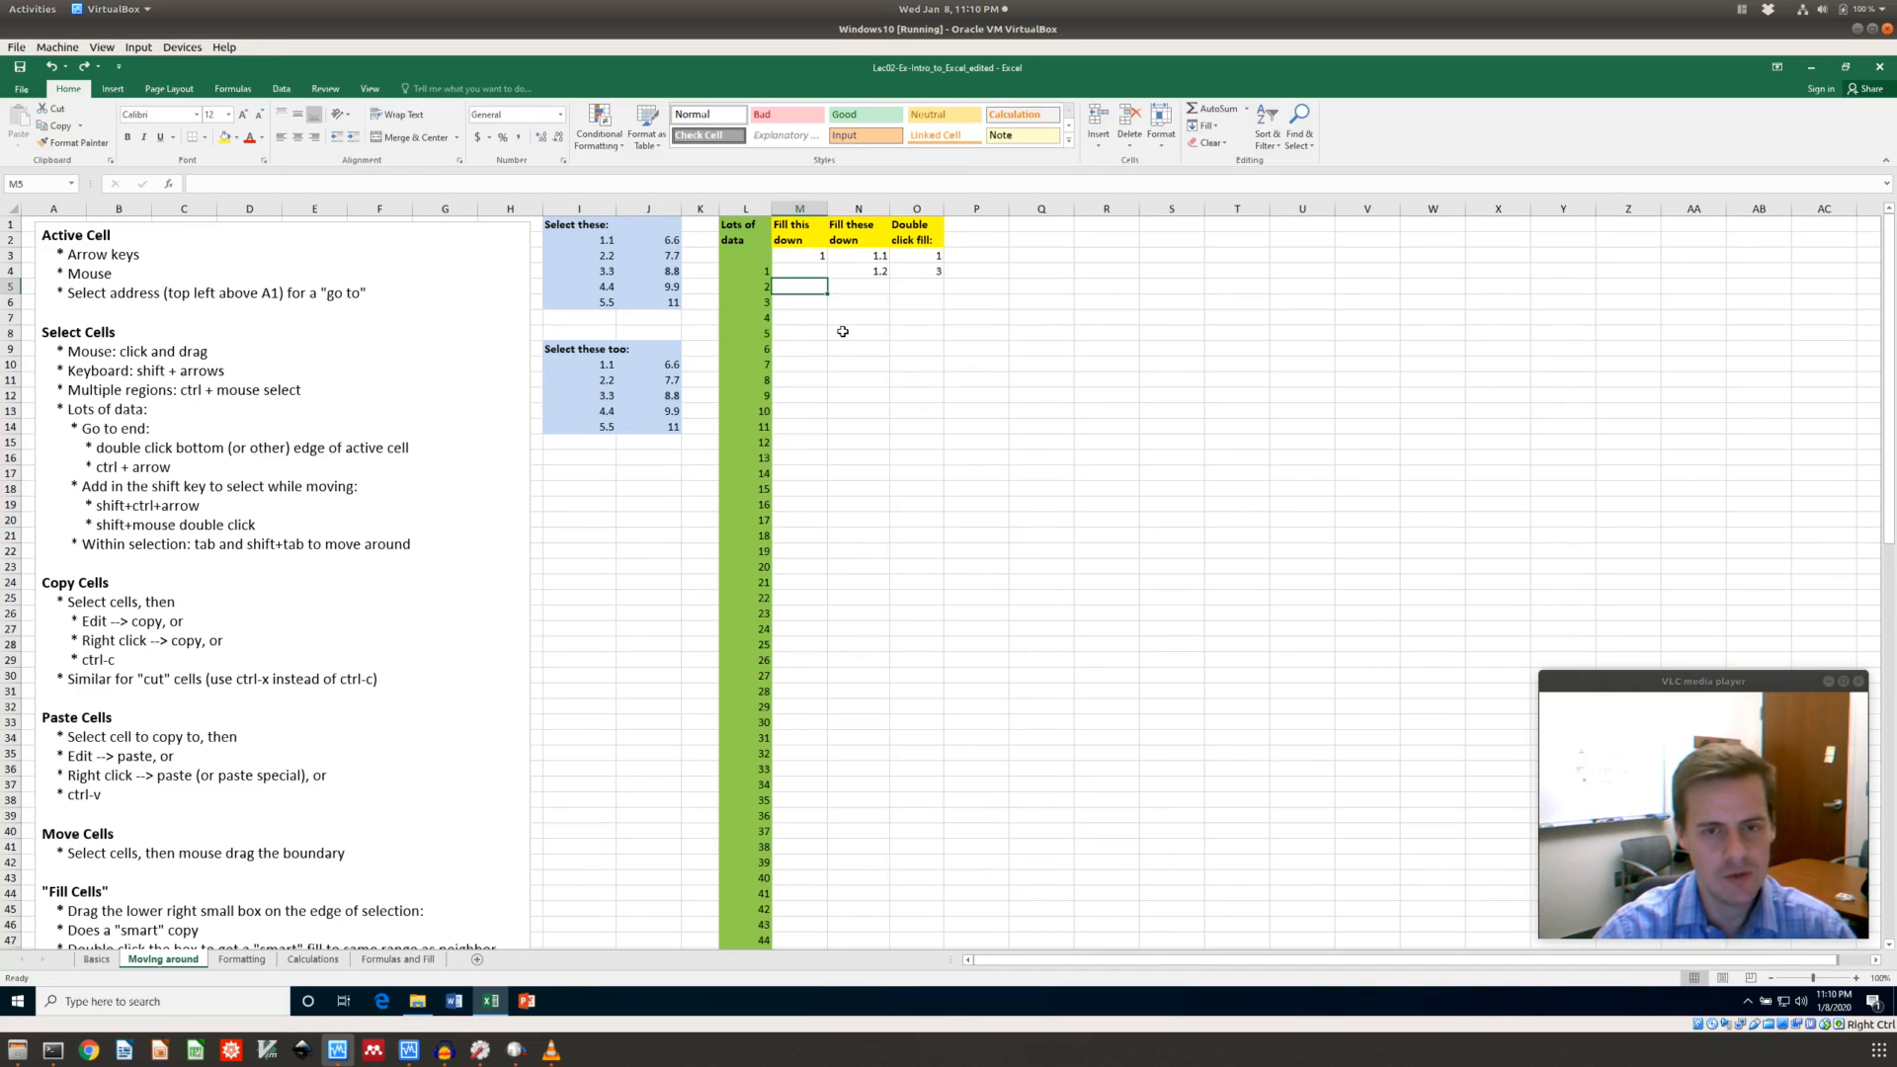
Move the active cell from M5 along row 5 past column O, down several rows, and back to N6
key(Right)
key(Right)
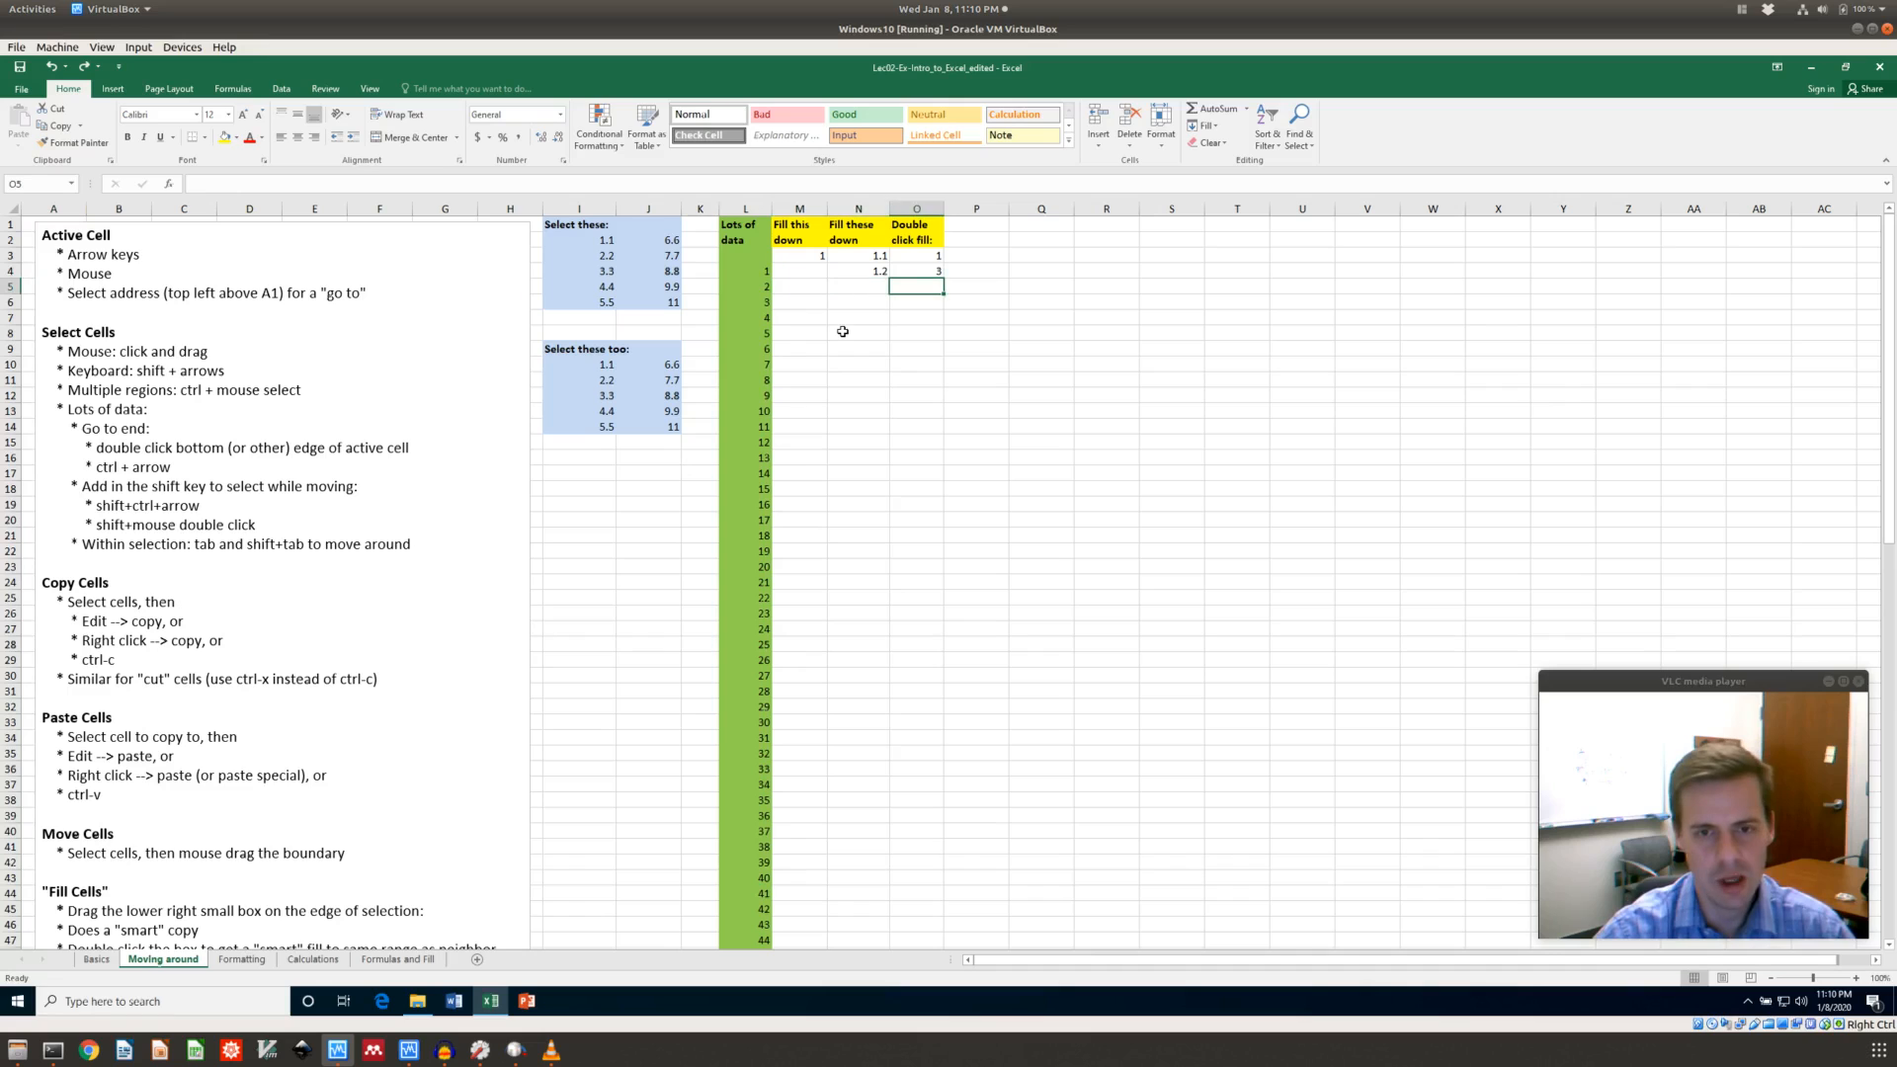
key(Right)
key(Right)
key(Right)
key(Right)
key(Right)
key(Left)
key(Left)
key(Left)
key(Down)
key(Down)
key(Down)
key(Down)
key(Down)
key(Down)
key(Left)
key(Left)
key(Left)
key(Up)
key(Up)
key(Up)
key(Up)
Enter asdf in each of the cells N6, N7 and N8
text(asdf)
key(Return)
text(asdf)
key(ctrl+Return)
key(Up)
key(Down)
key(Down)
text(asdf)
key(Tab)
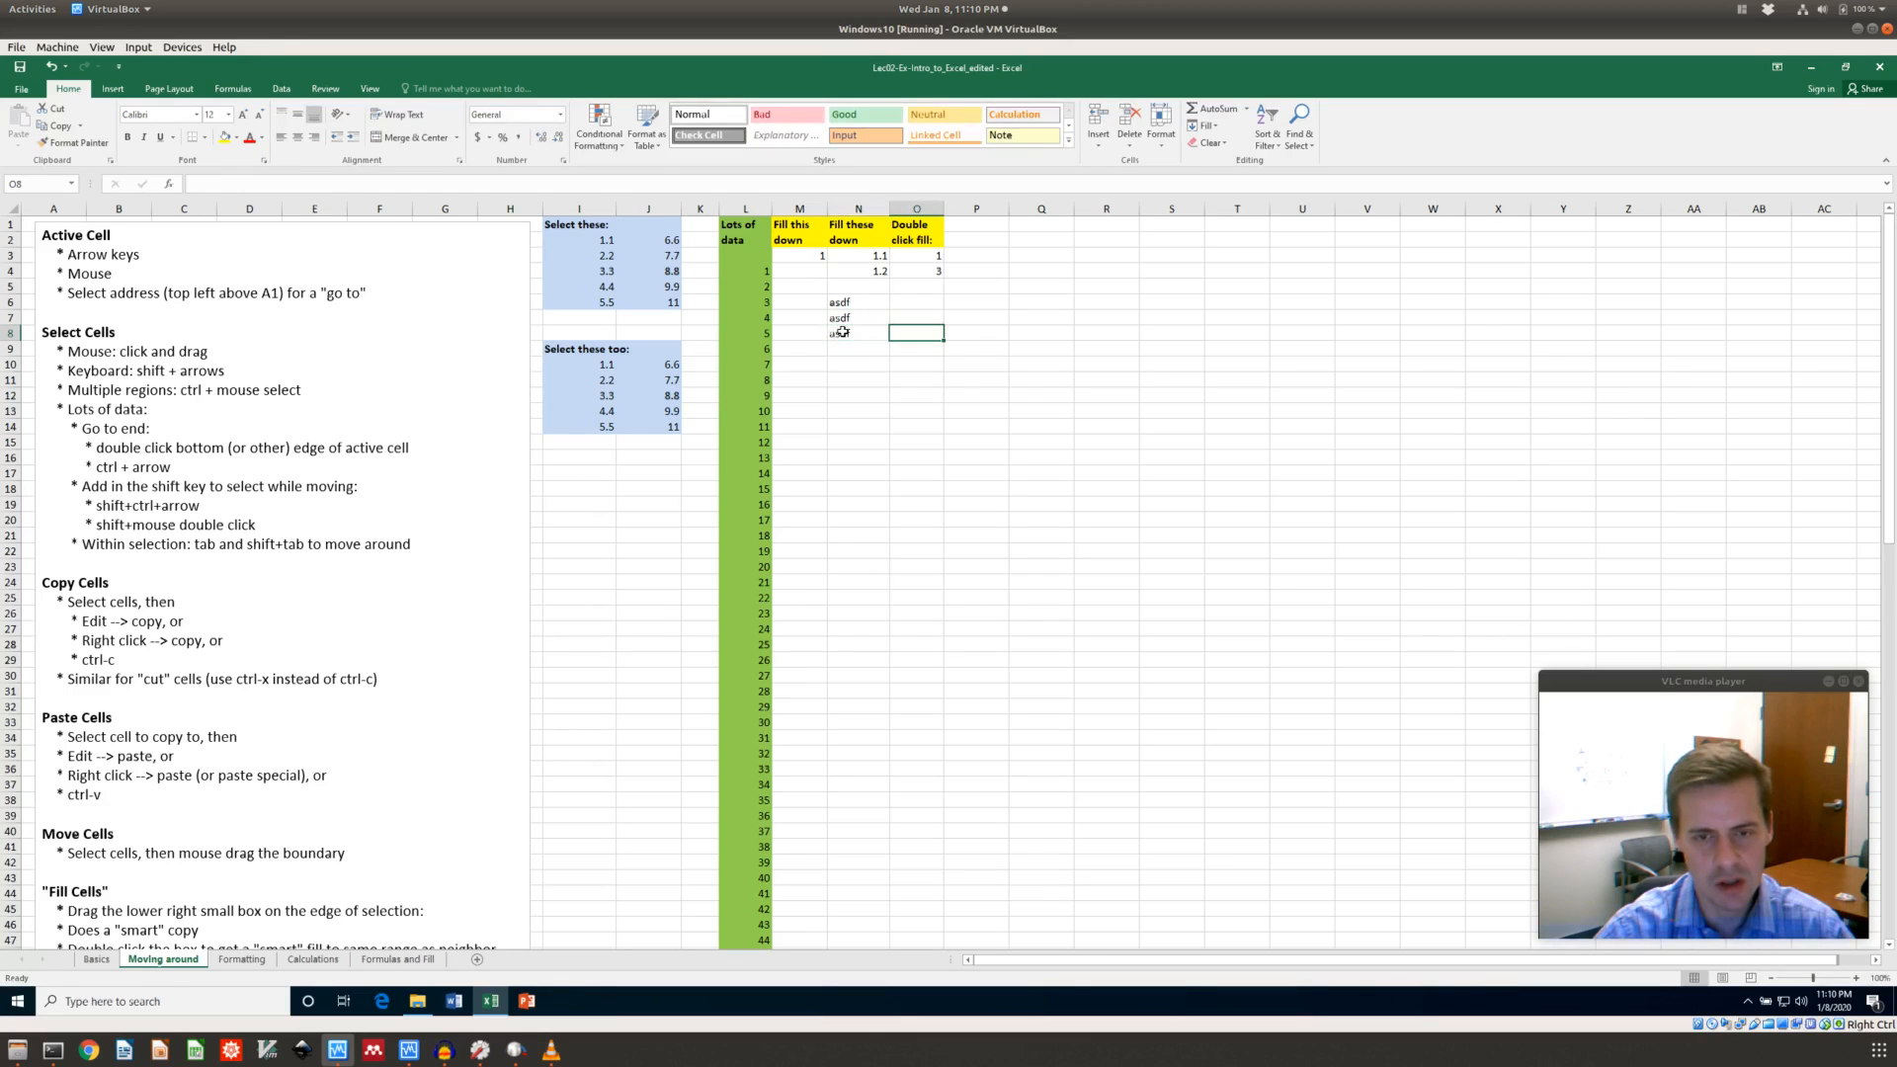
Select N6:N8 and clear their contents
double_click(842, 333)
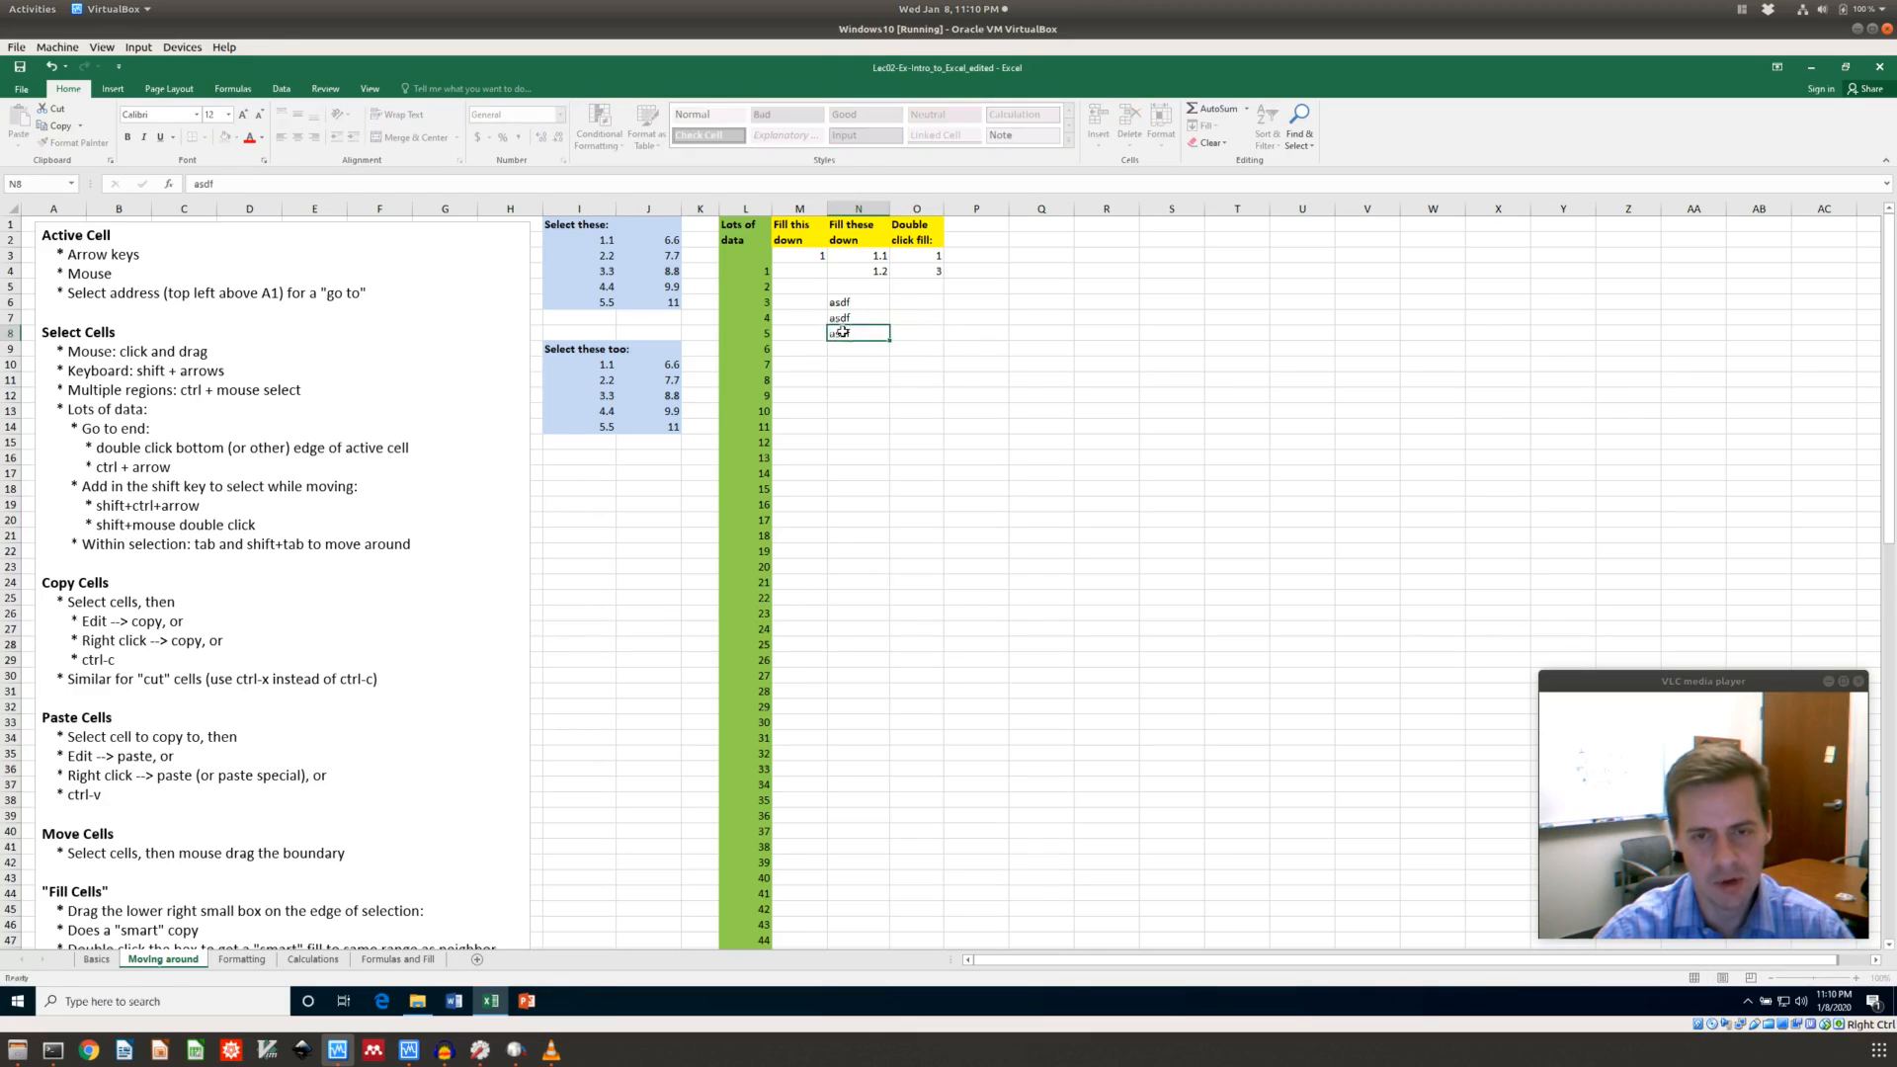
key(Tab)
click(842, 333)
key(shift+Up)
key(shift+Up)
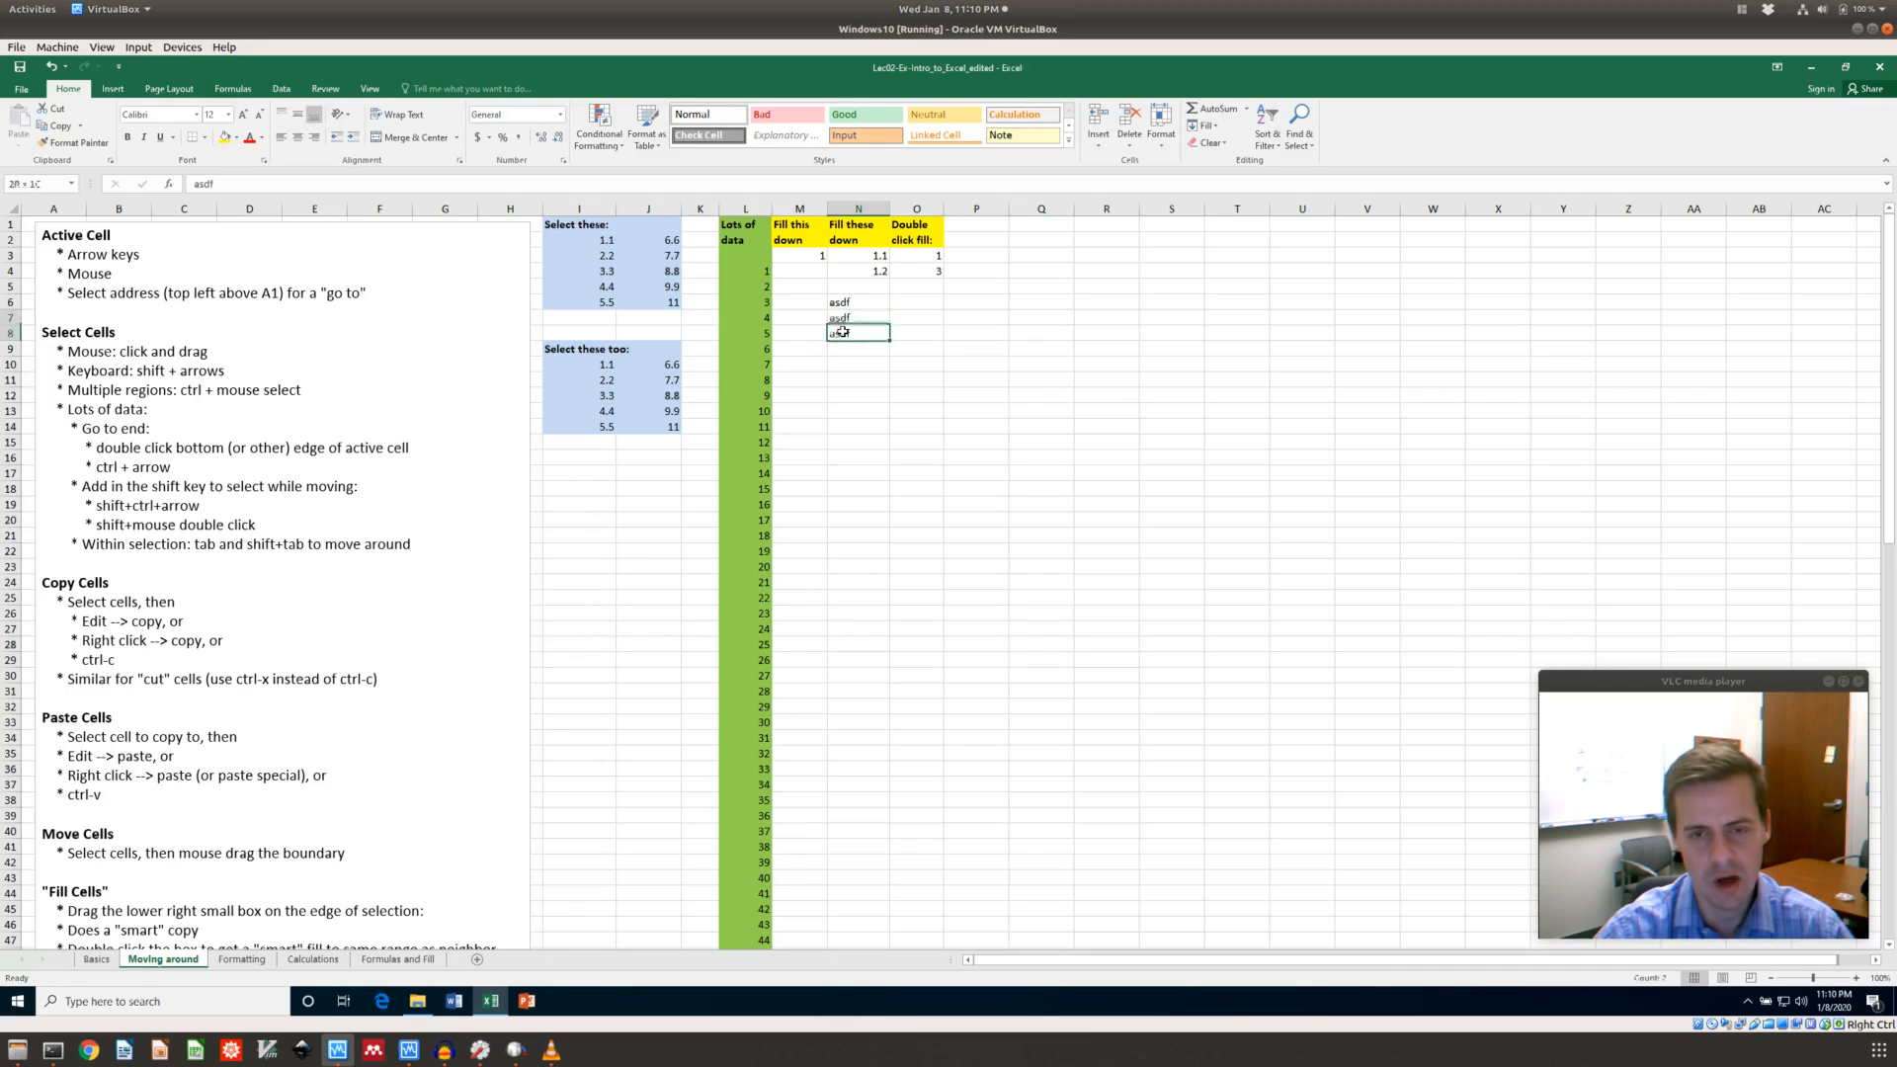
key(Delete)
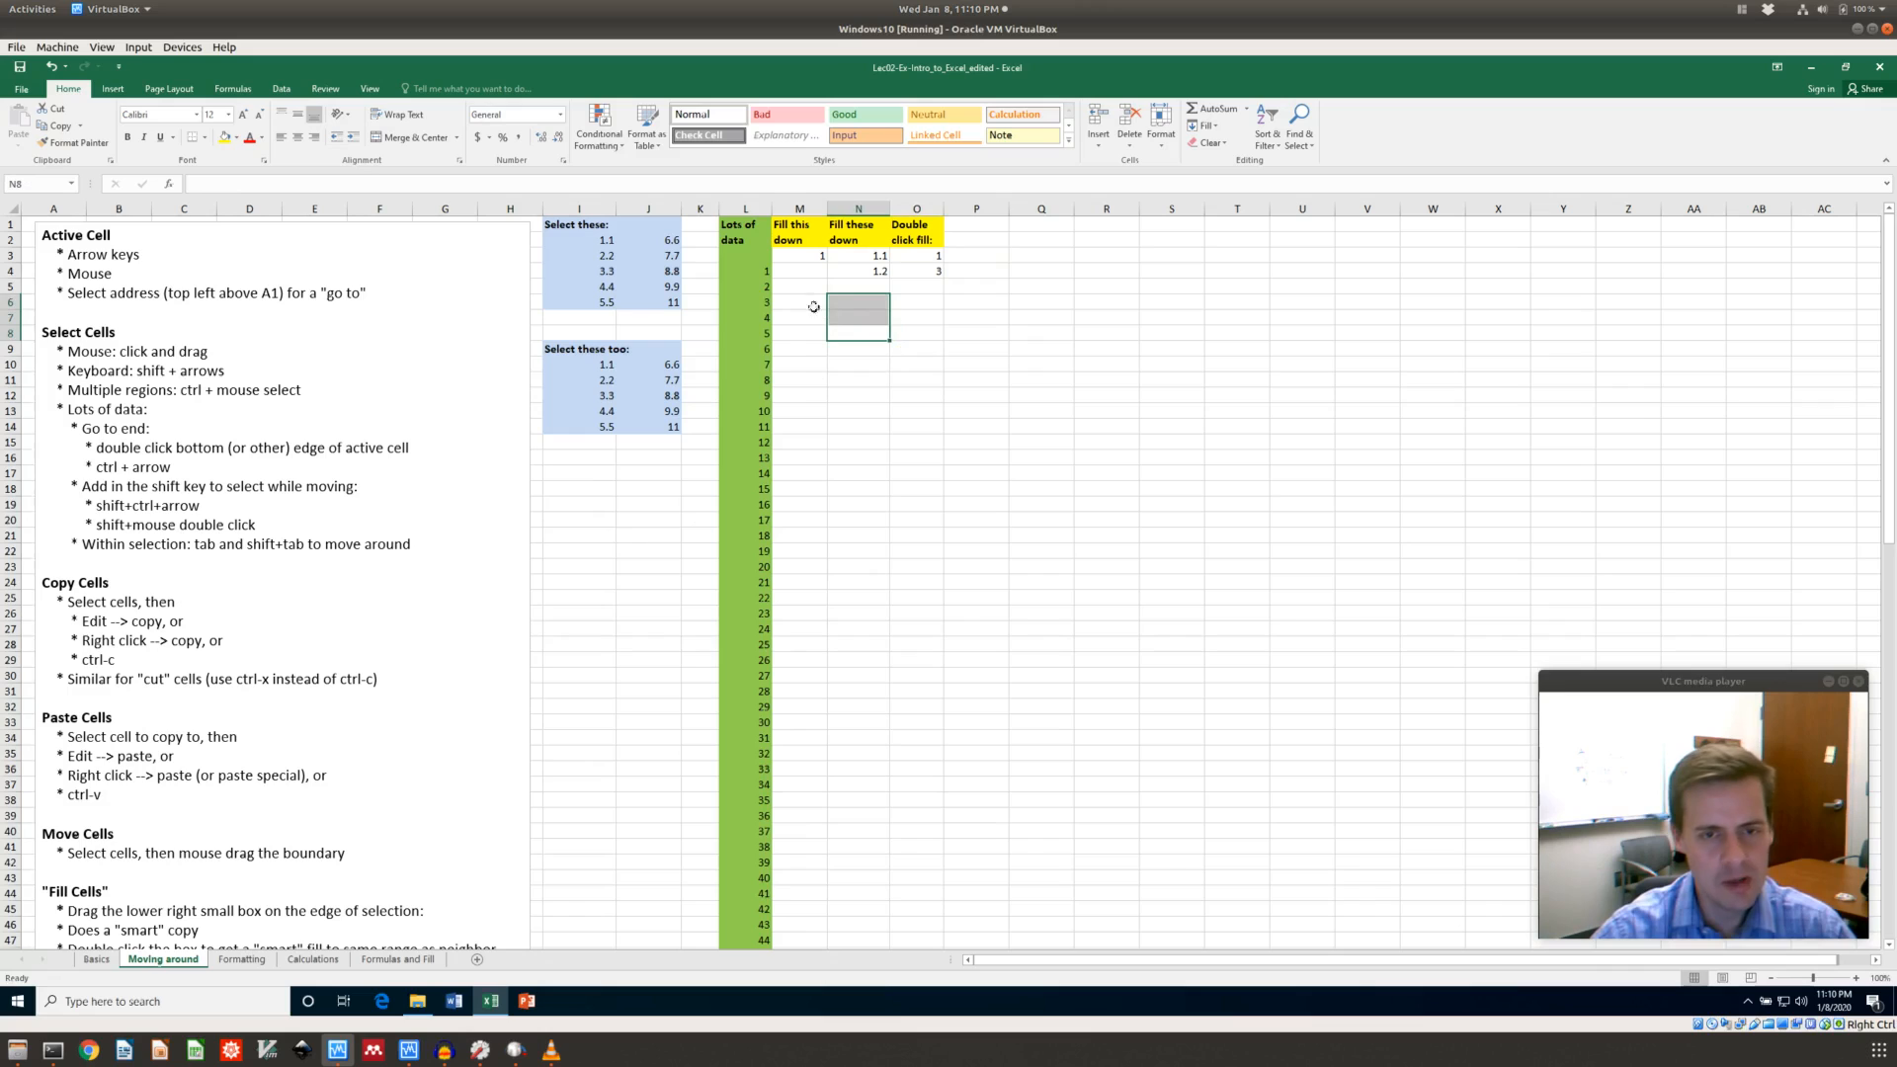
Copy the range I12:I14 from the "Select these too" block and paste it starting at I17
click(802, 271)
click(805, 255)
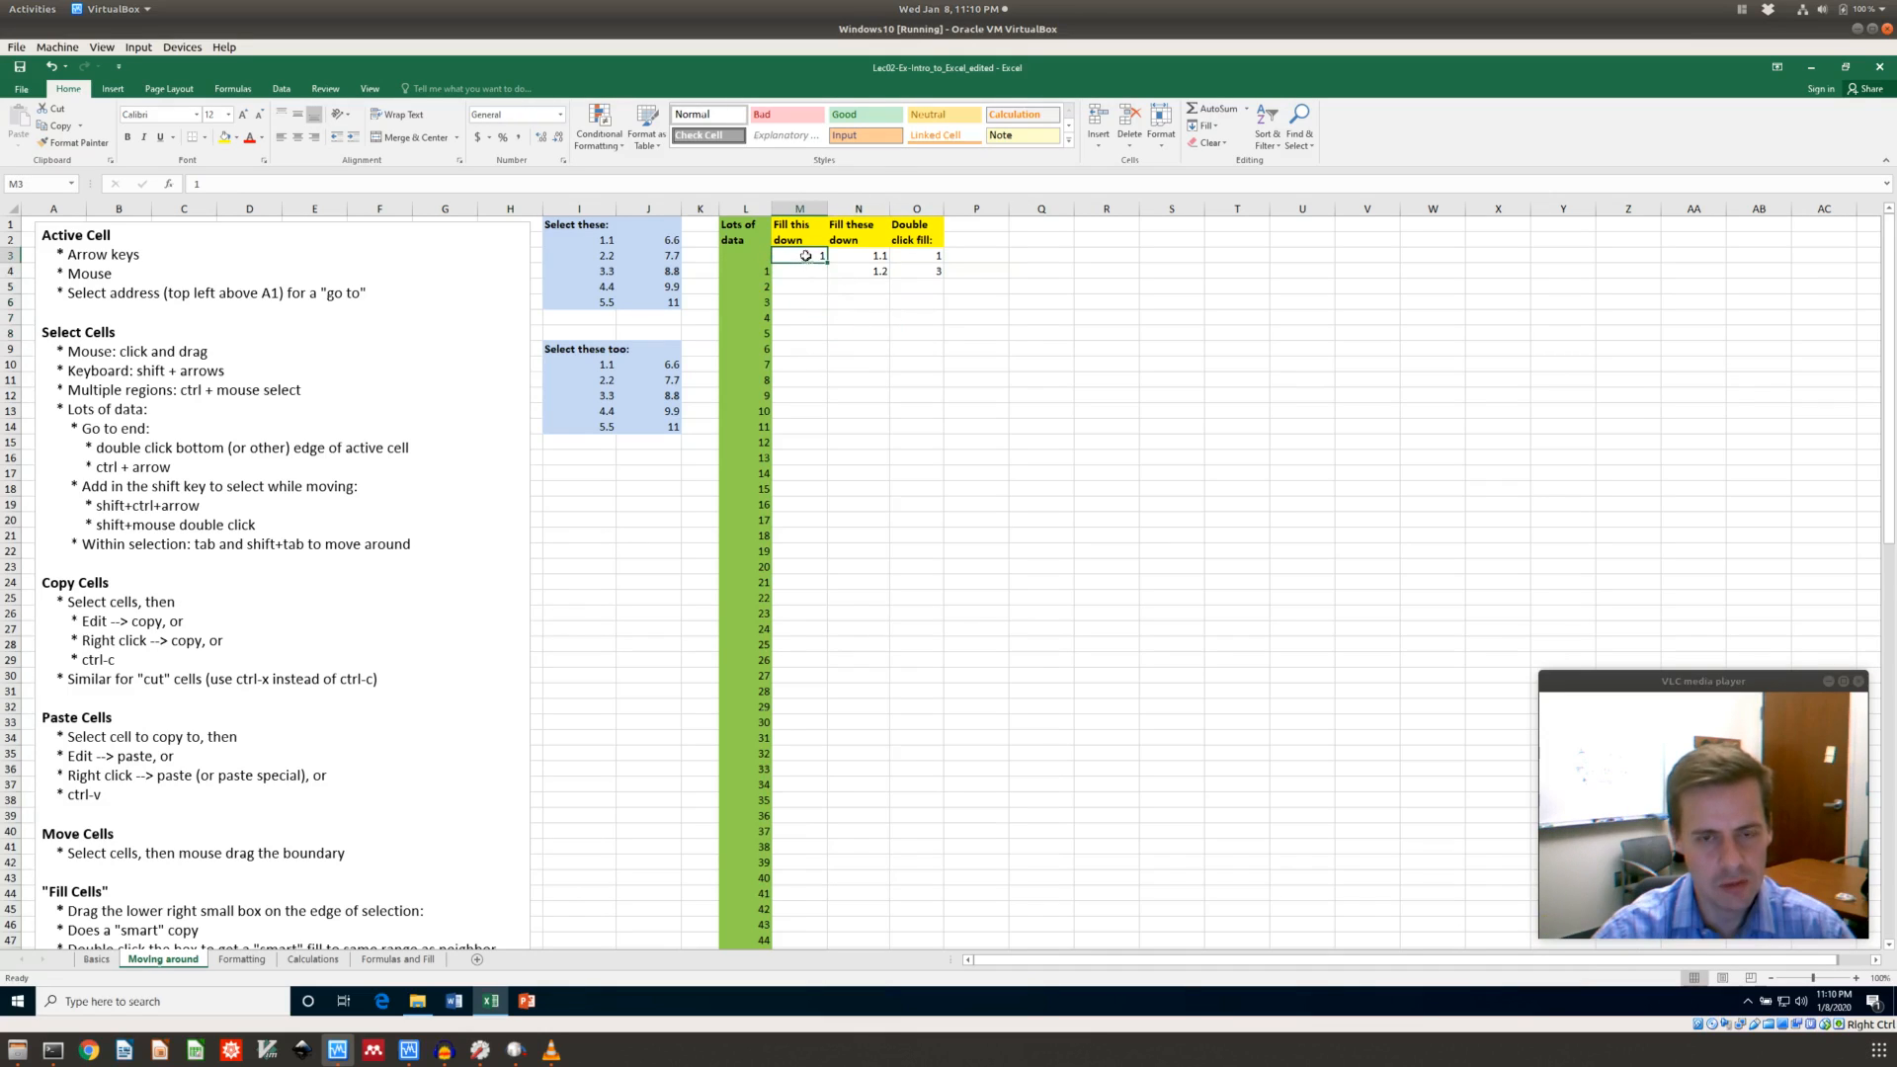
click(752, 305)
drag(598, 394, 604, 427)
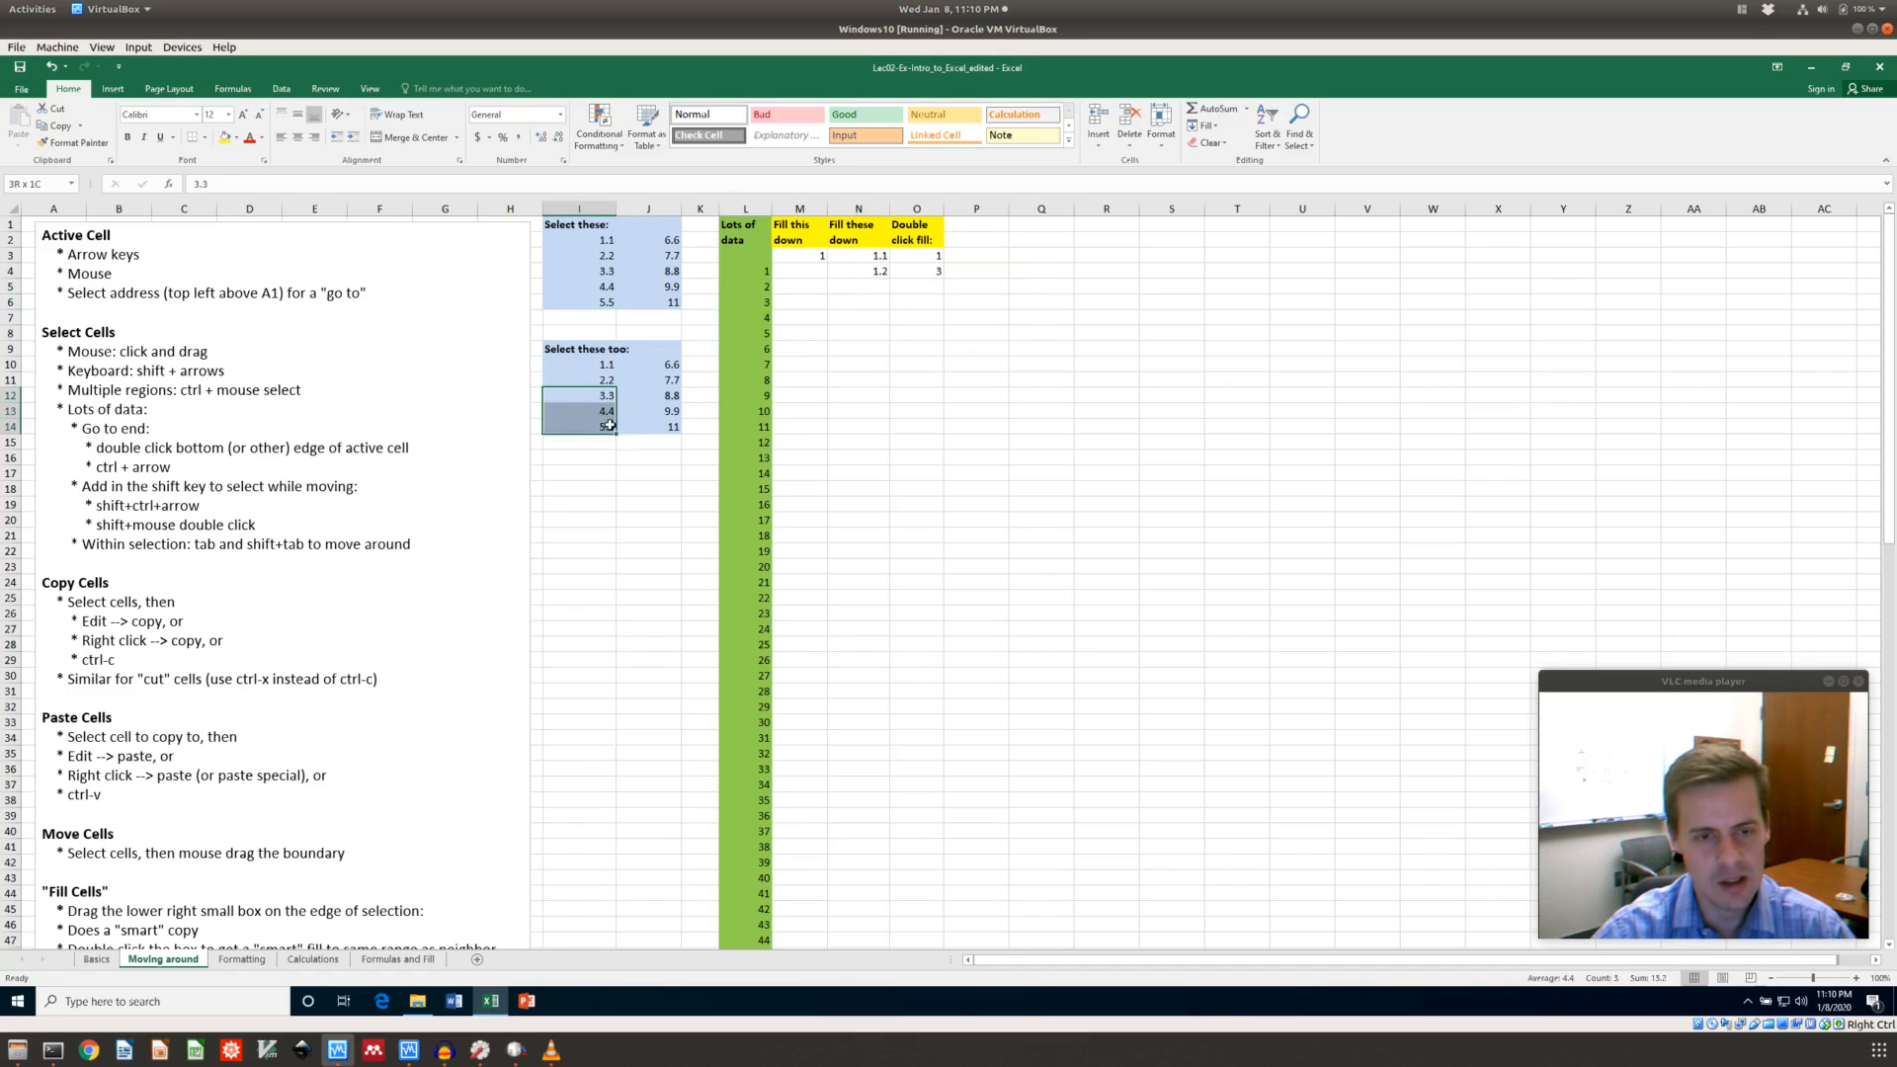
key(ctrl+c)
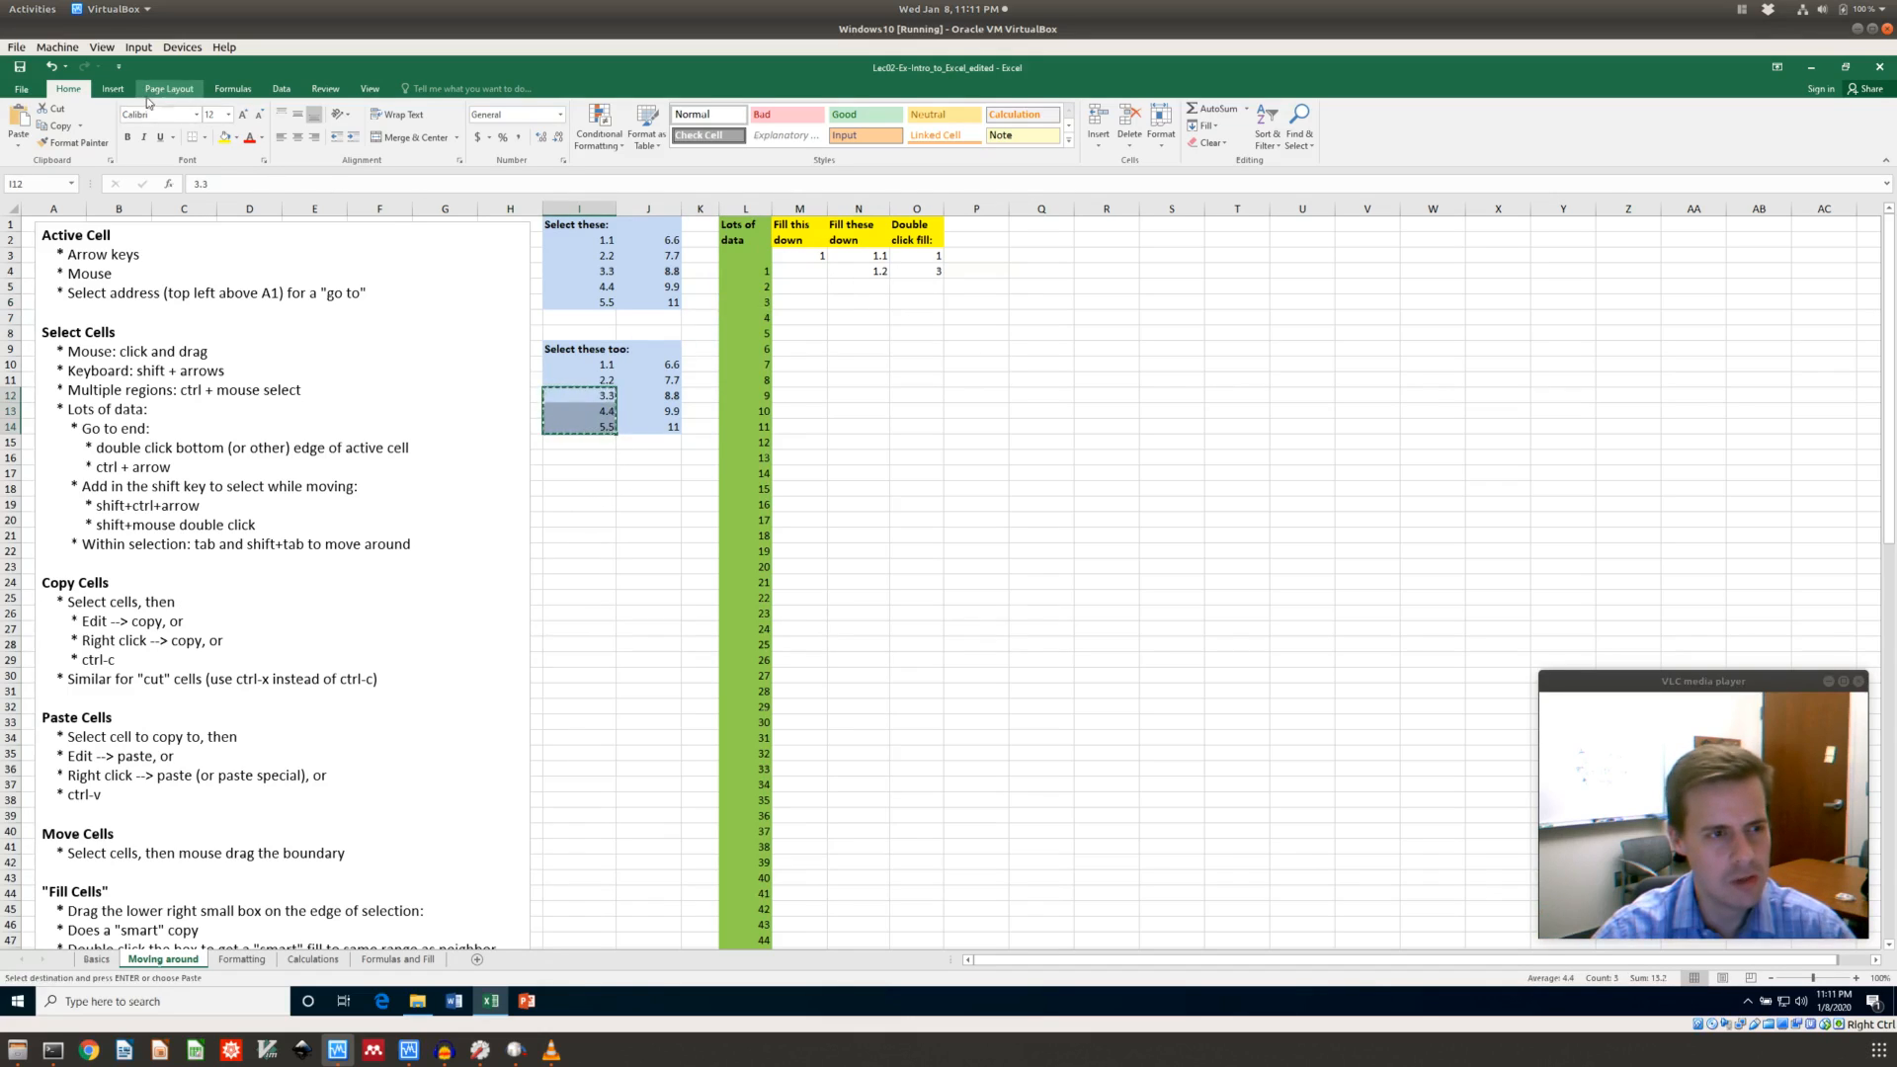
click(280, 95)
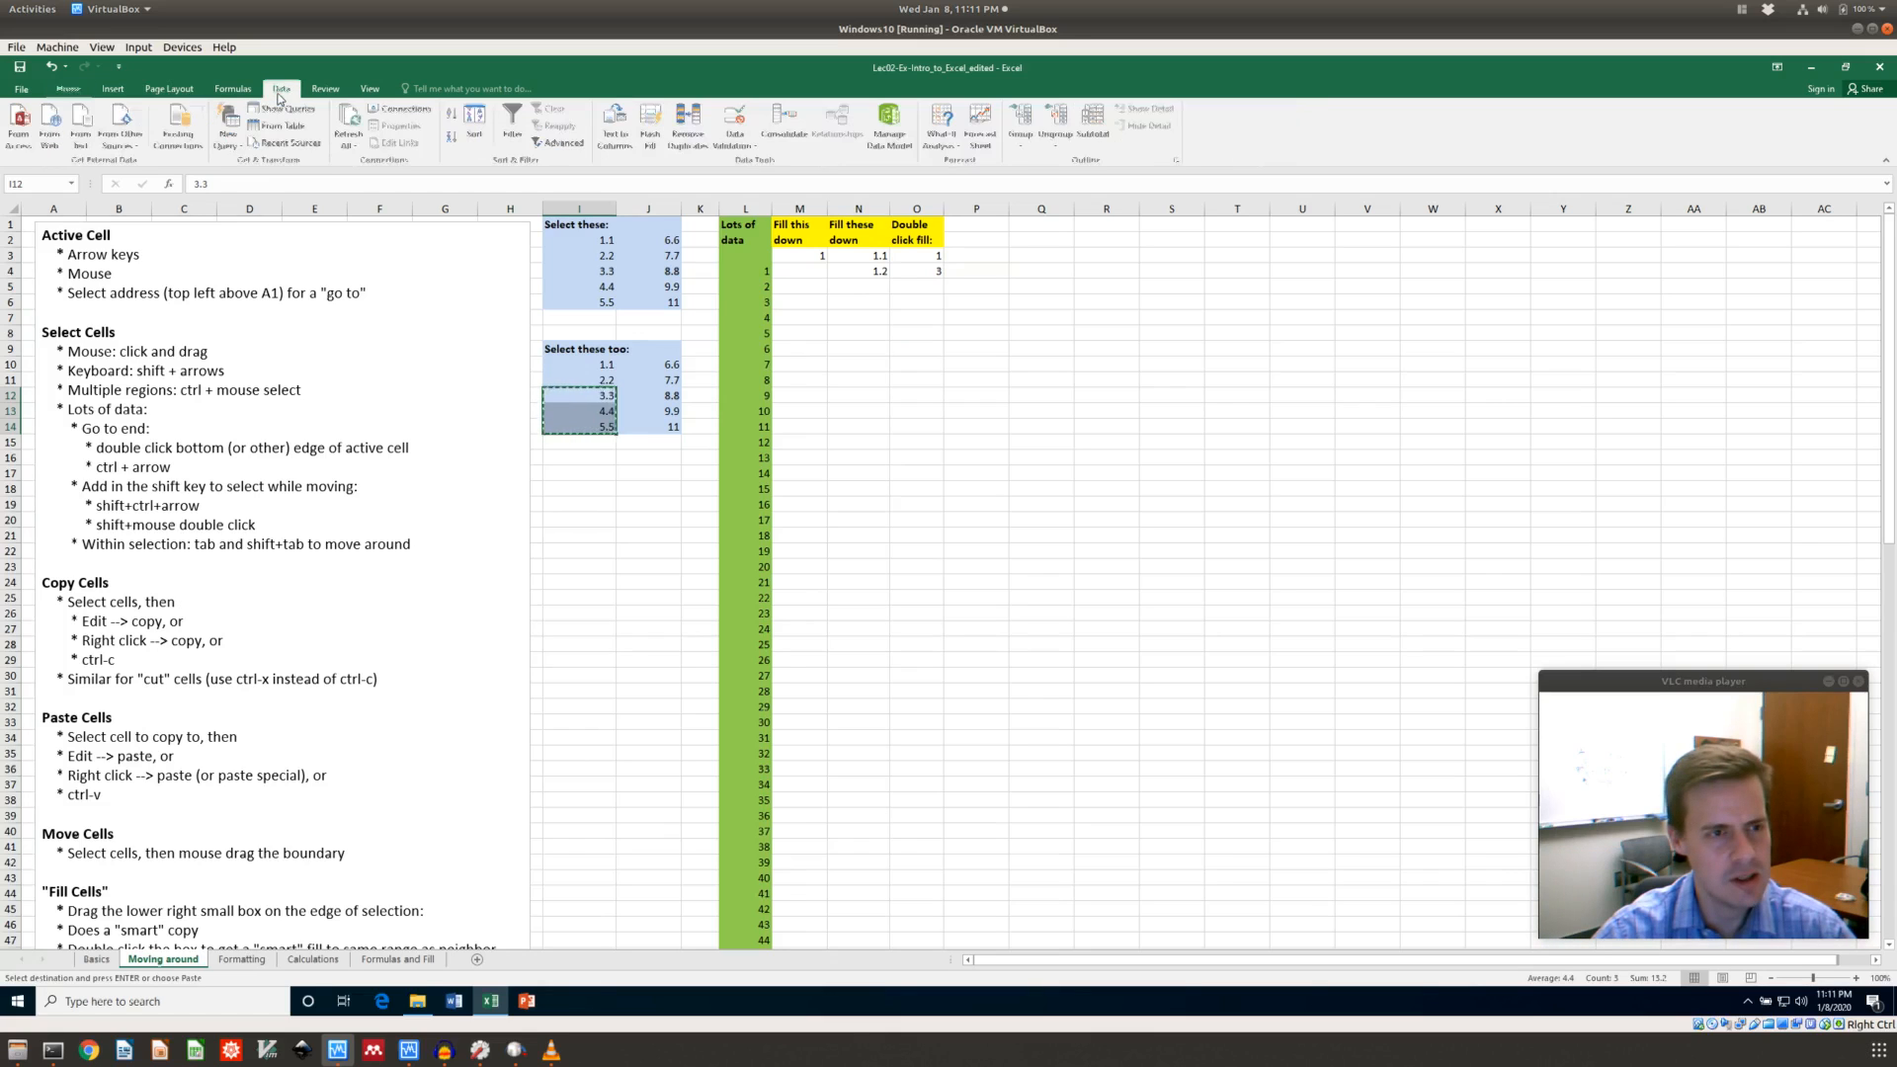
click(72, 89)
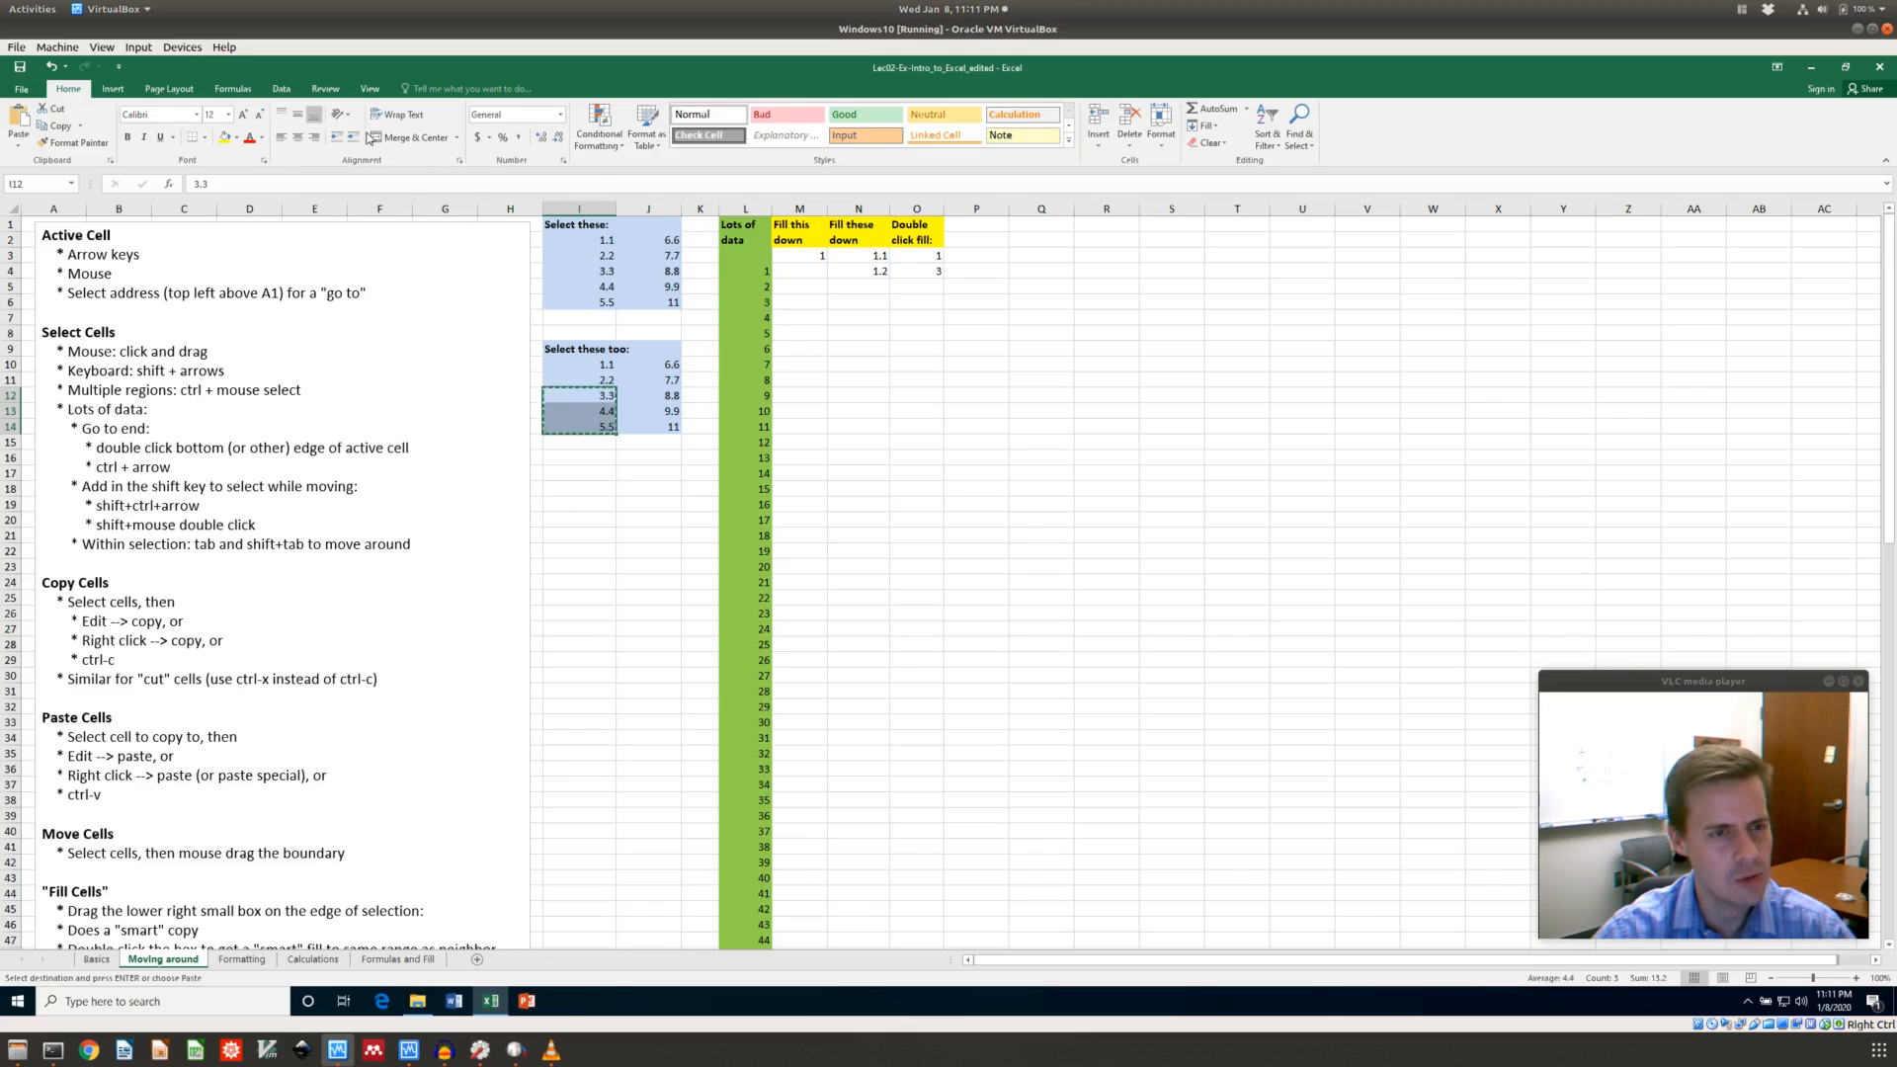
click(61, 131)
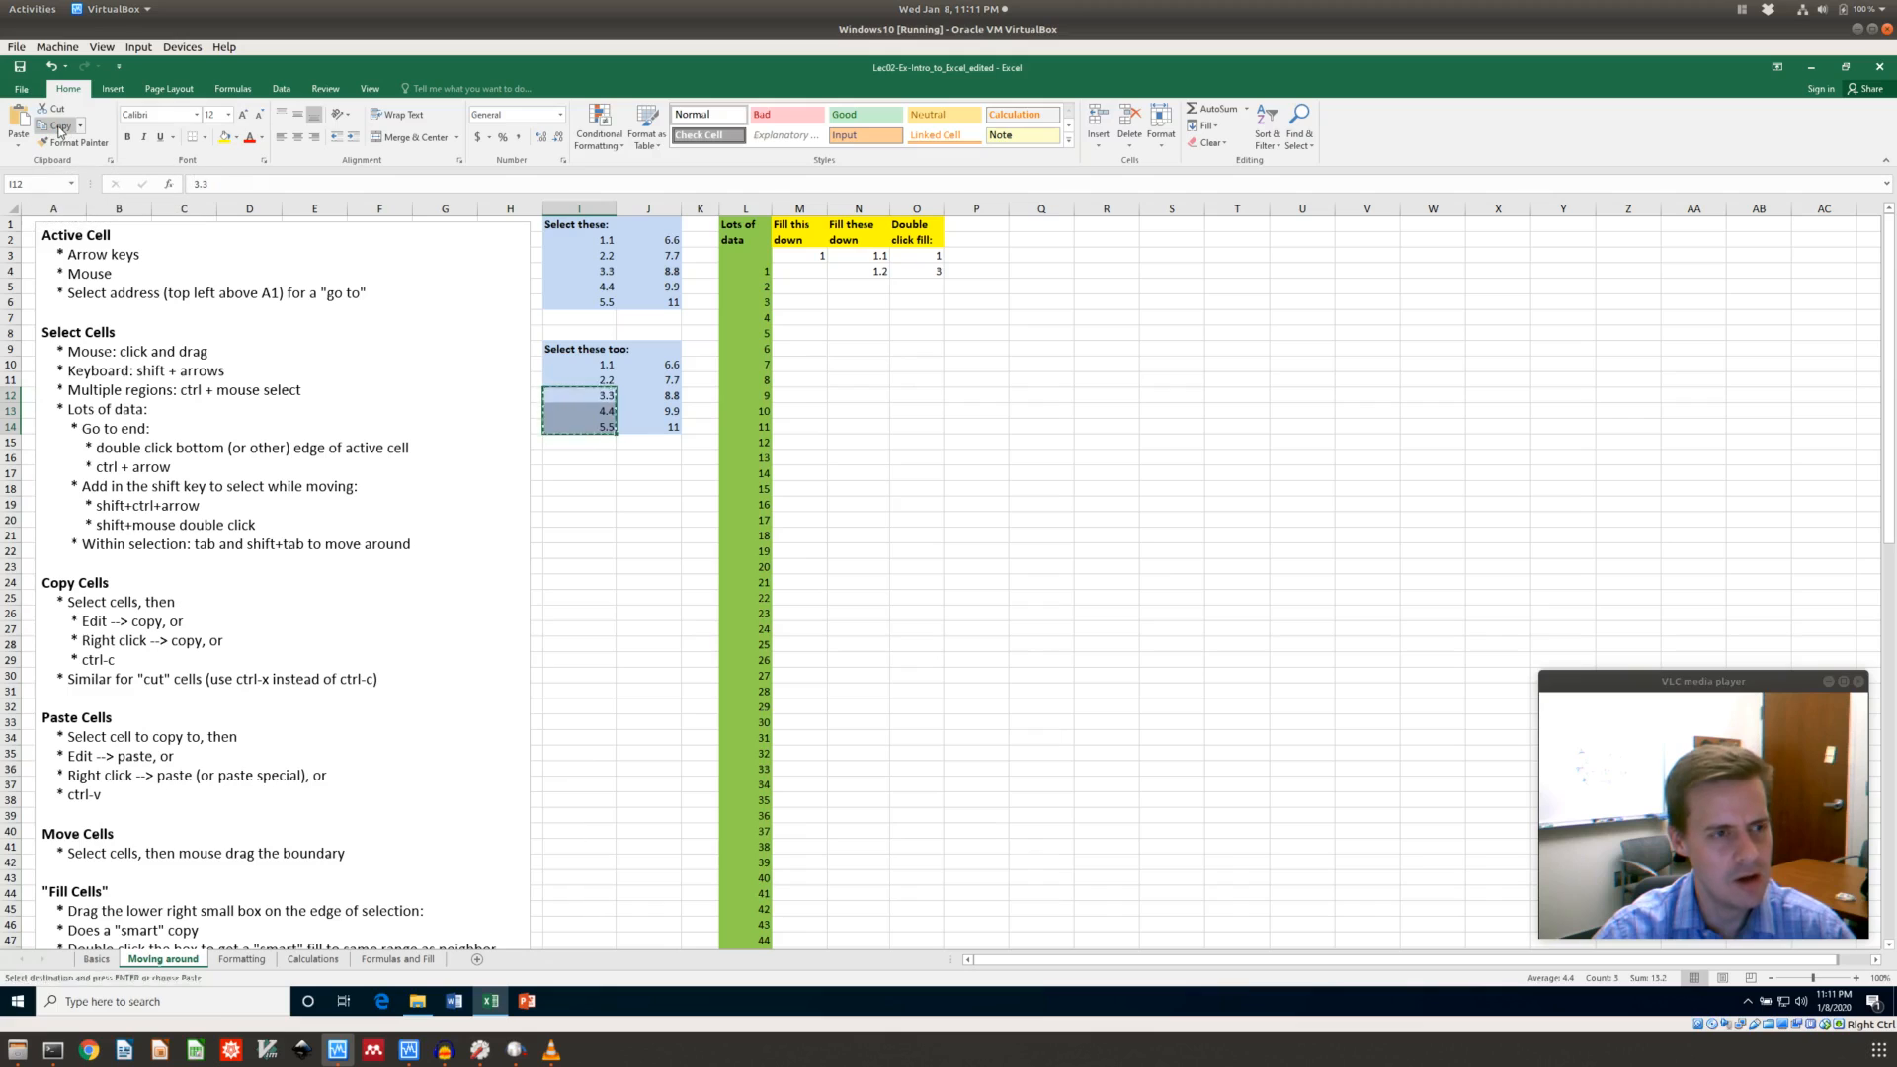
click(582, 473)
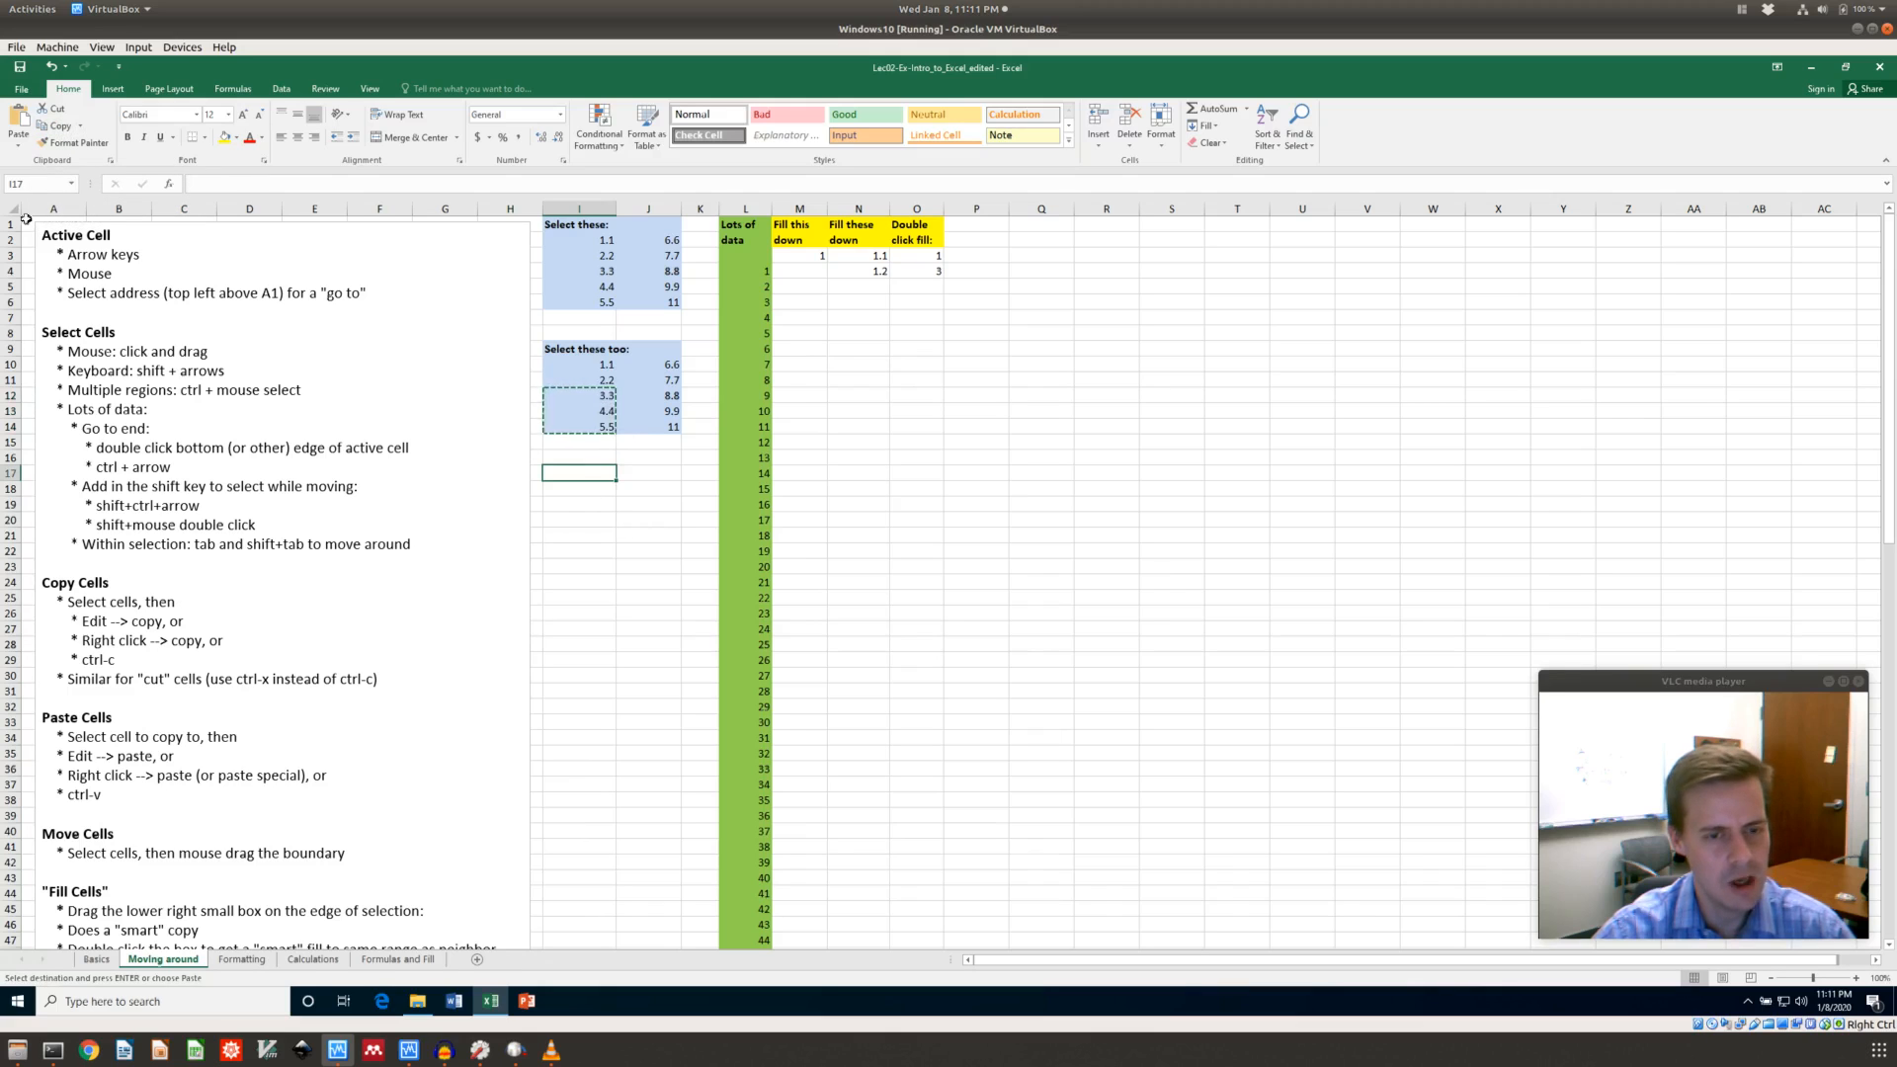
click(19, 119)
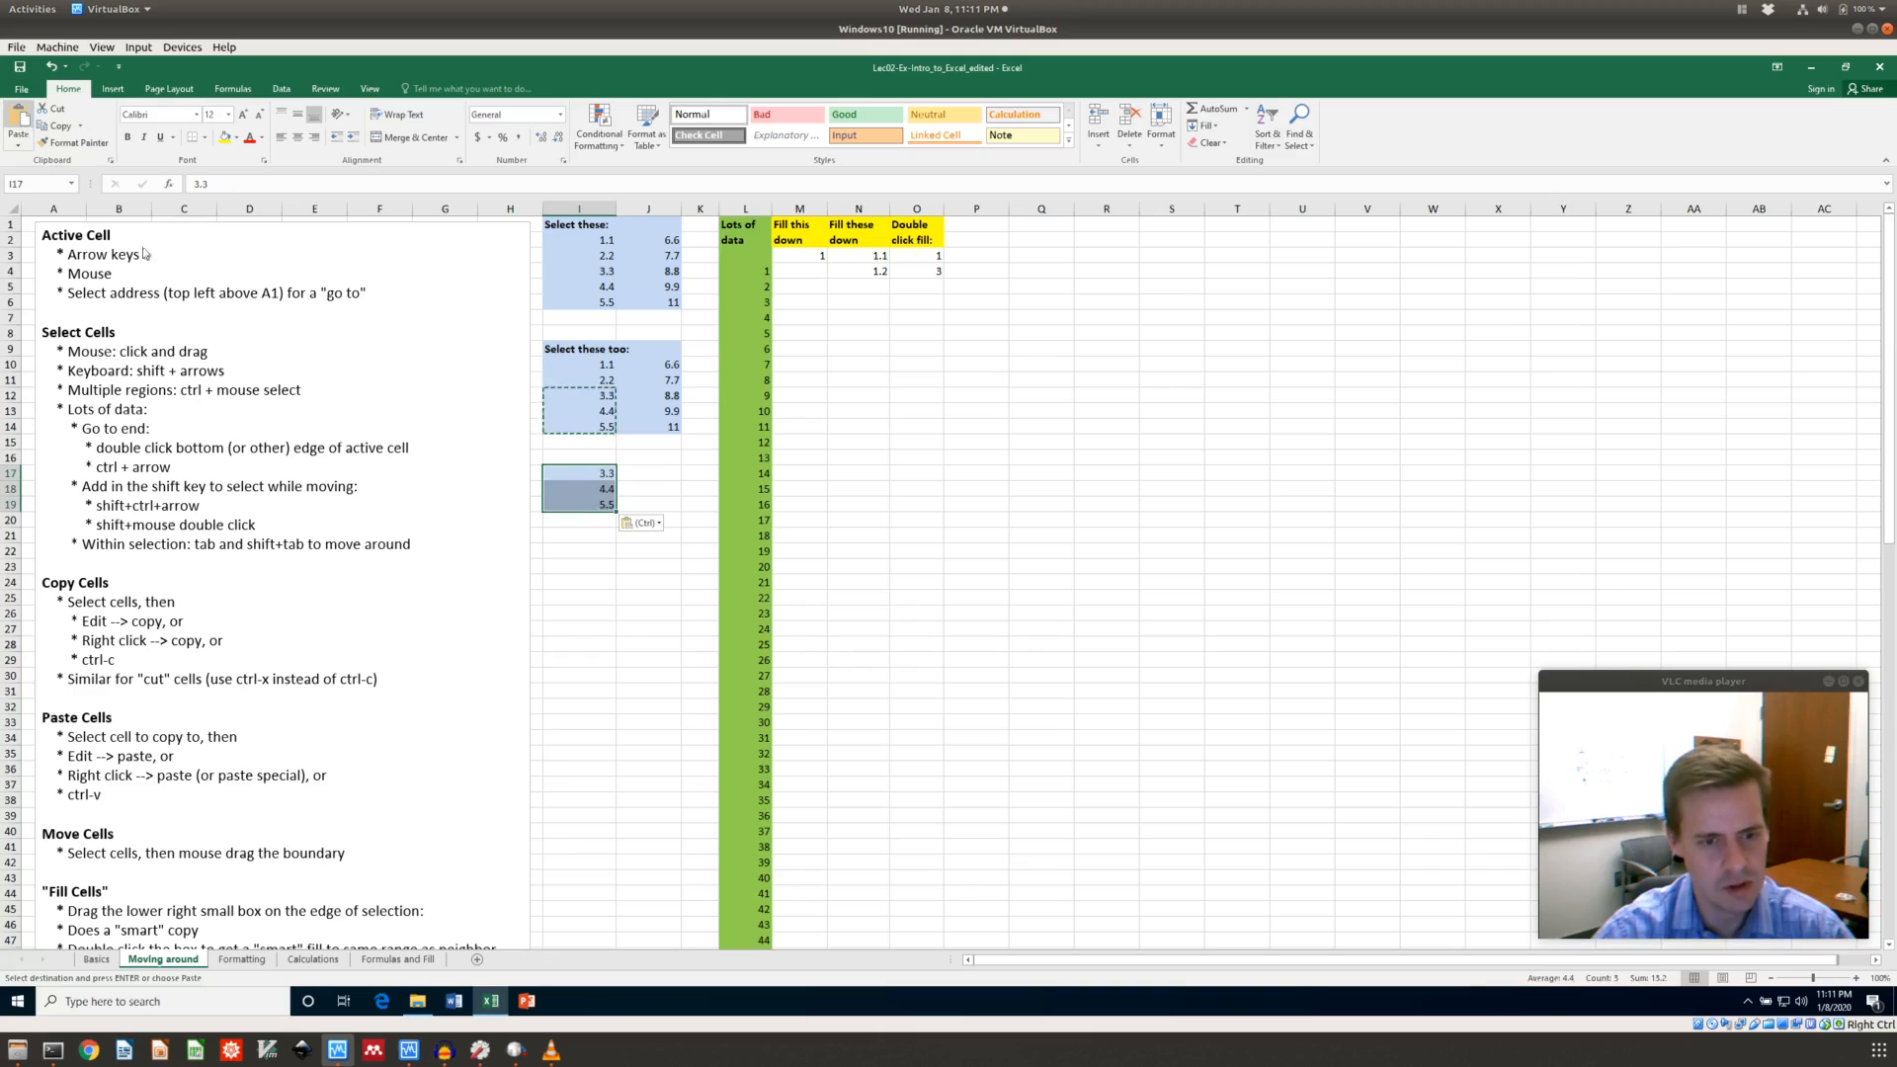
click(599, 393)
click(642, 395)
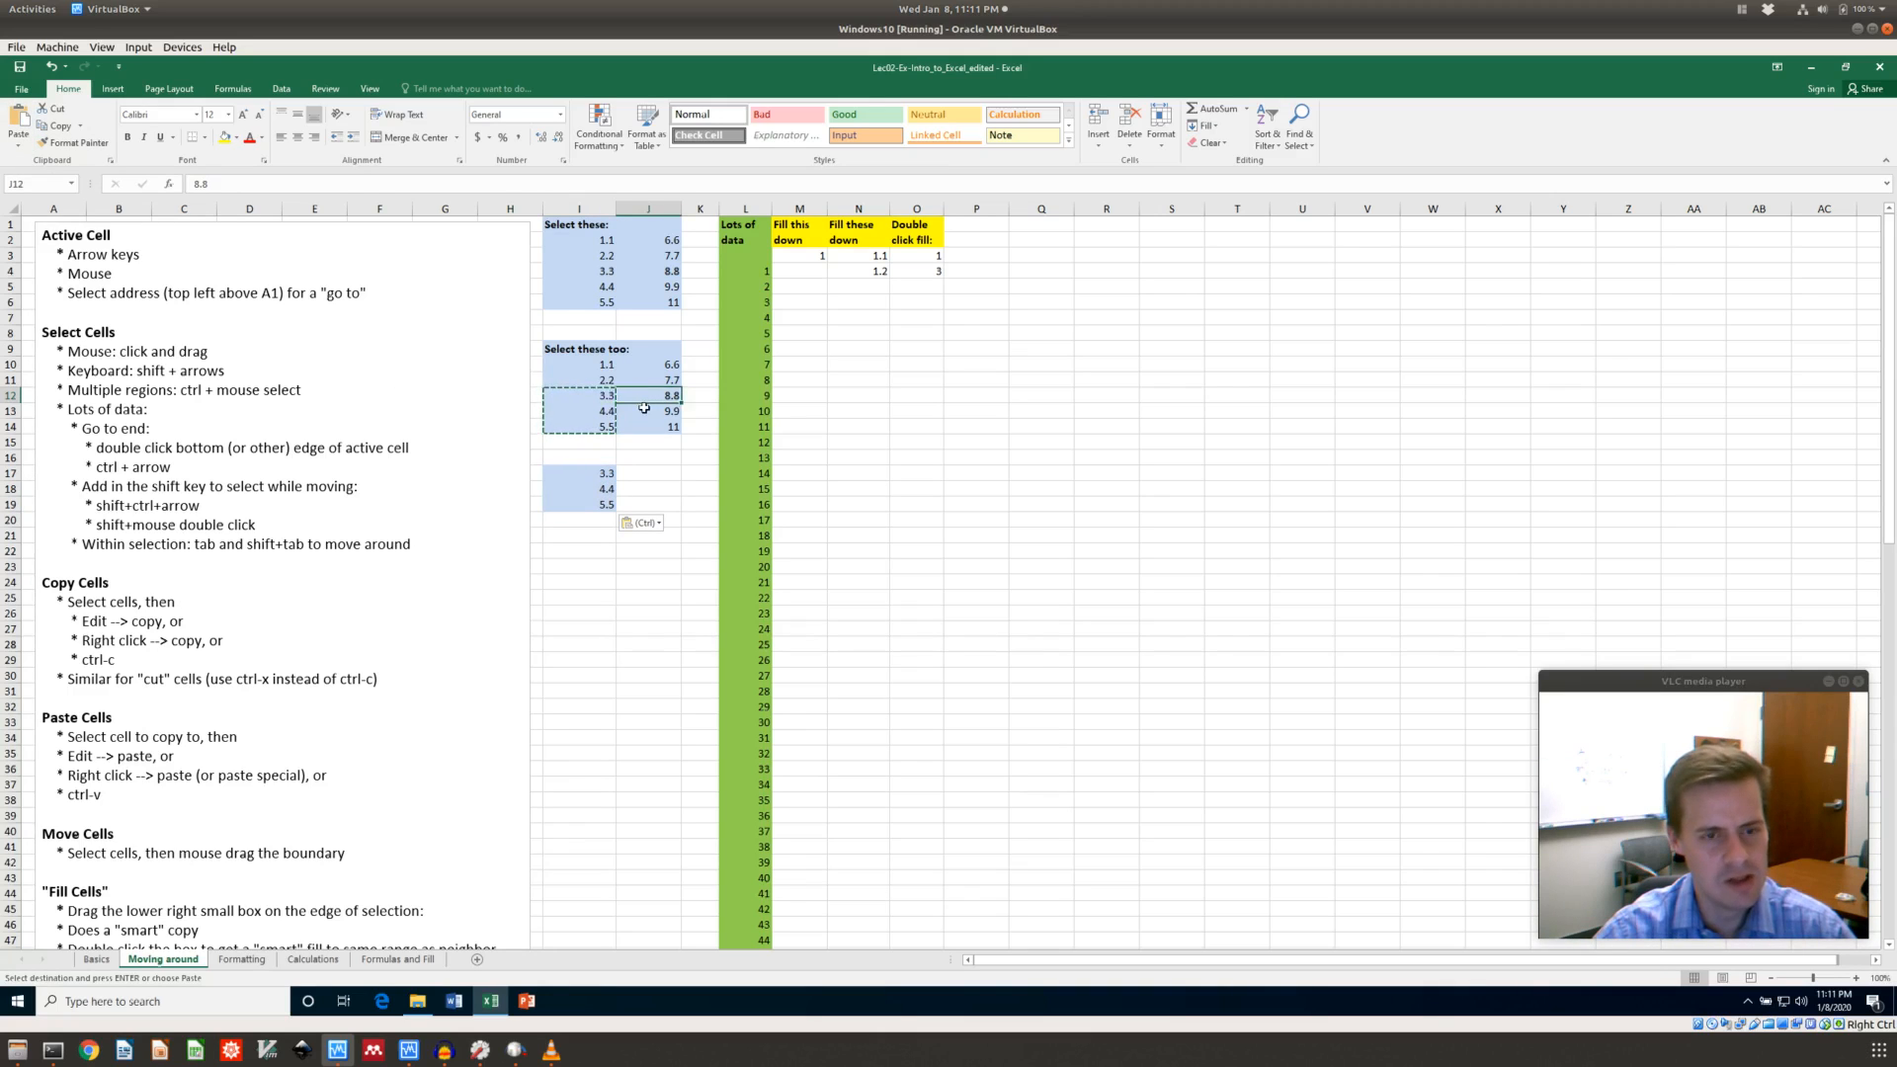
key(Tab)
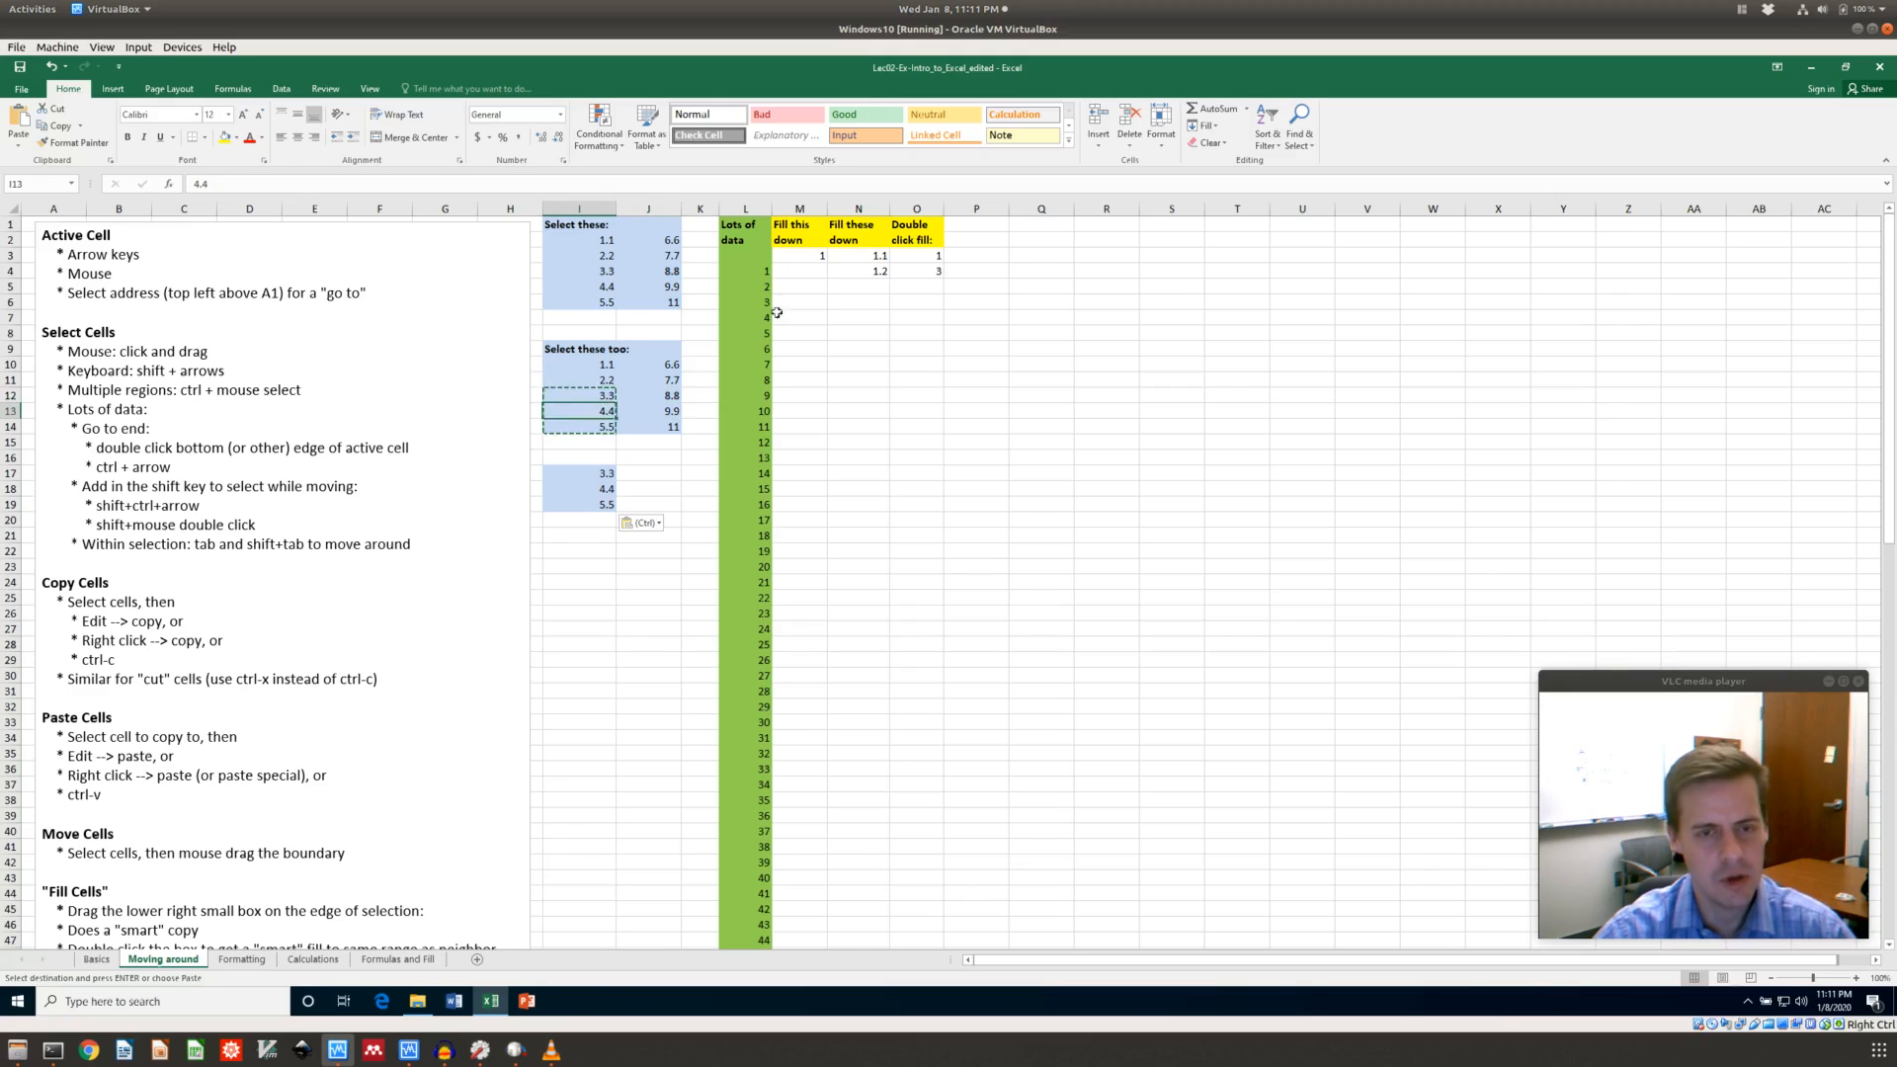
click(761, 273)
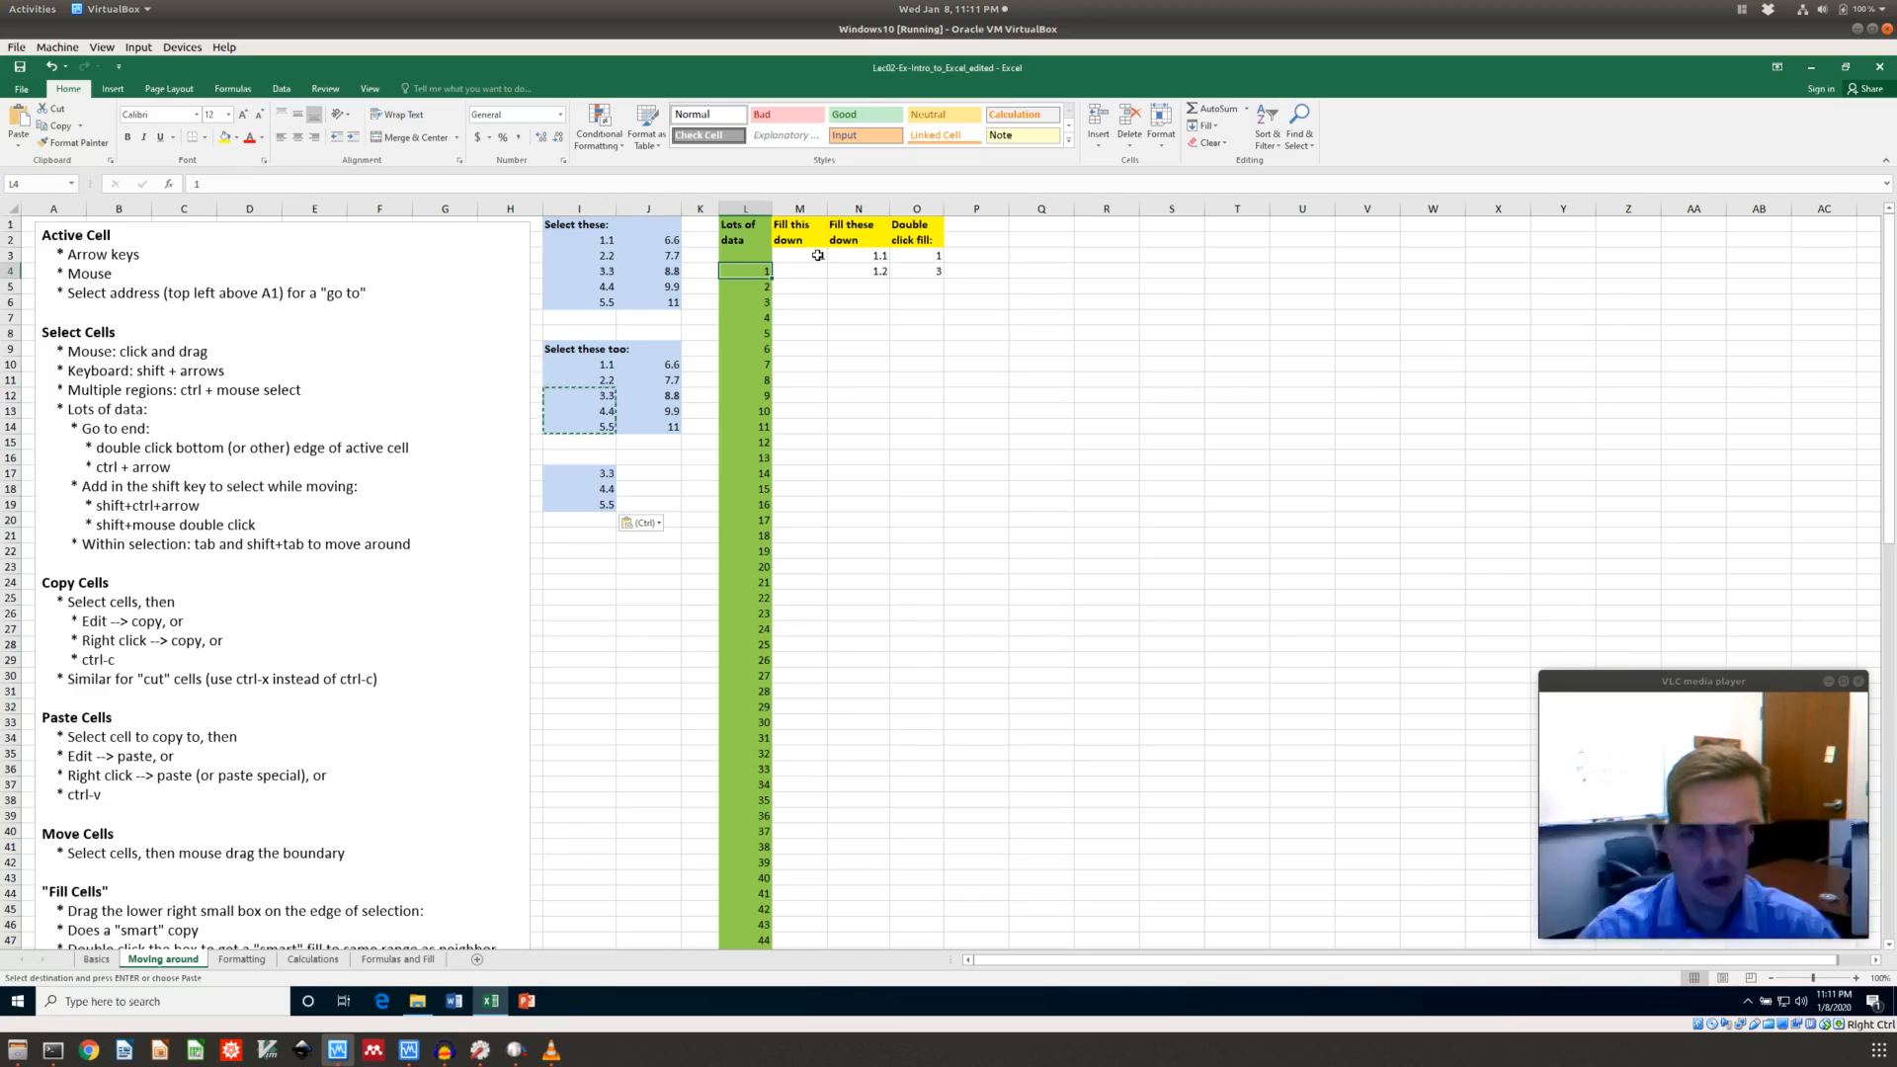
click(818, 255)
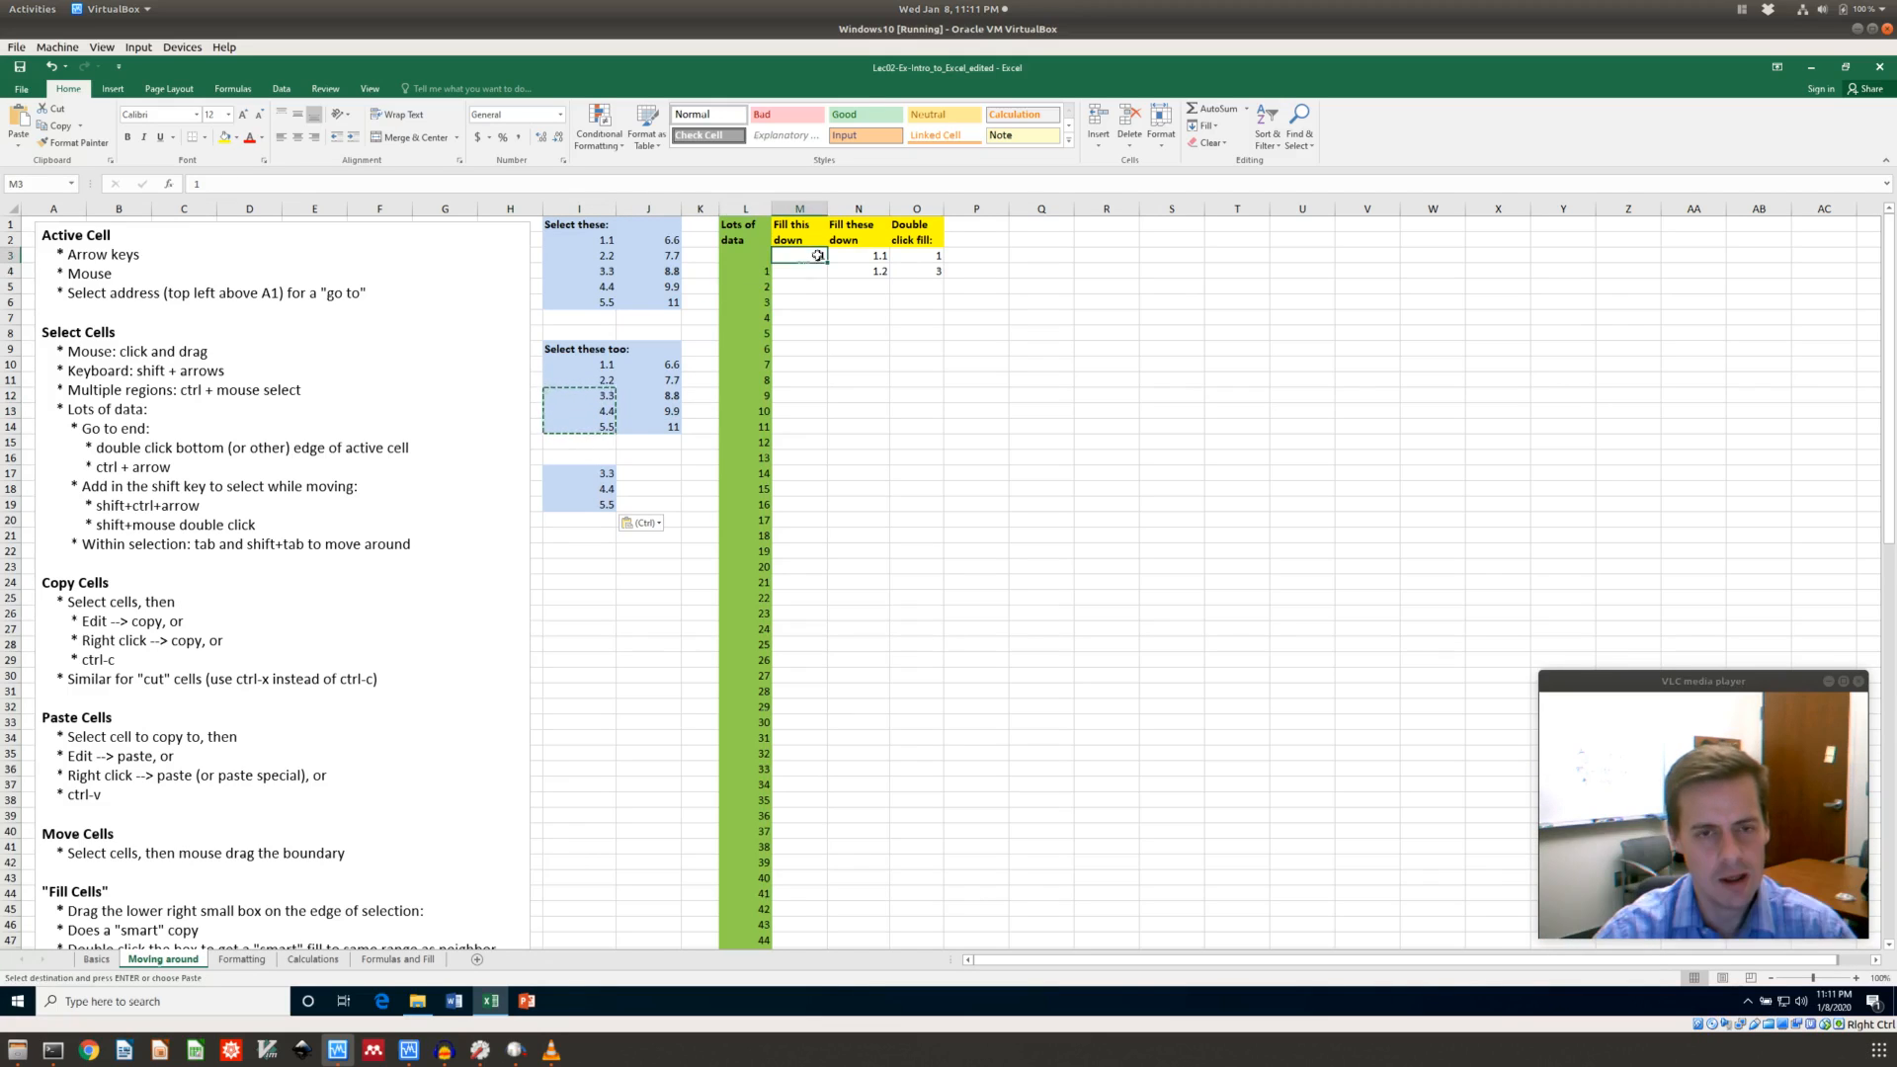
click(600, 246)
click(655, 254)
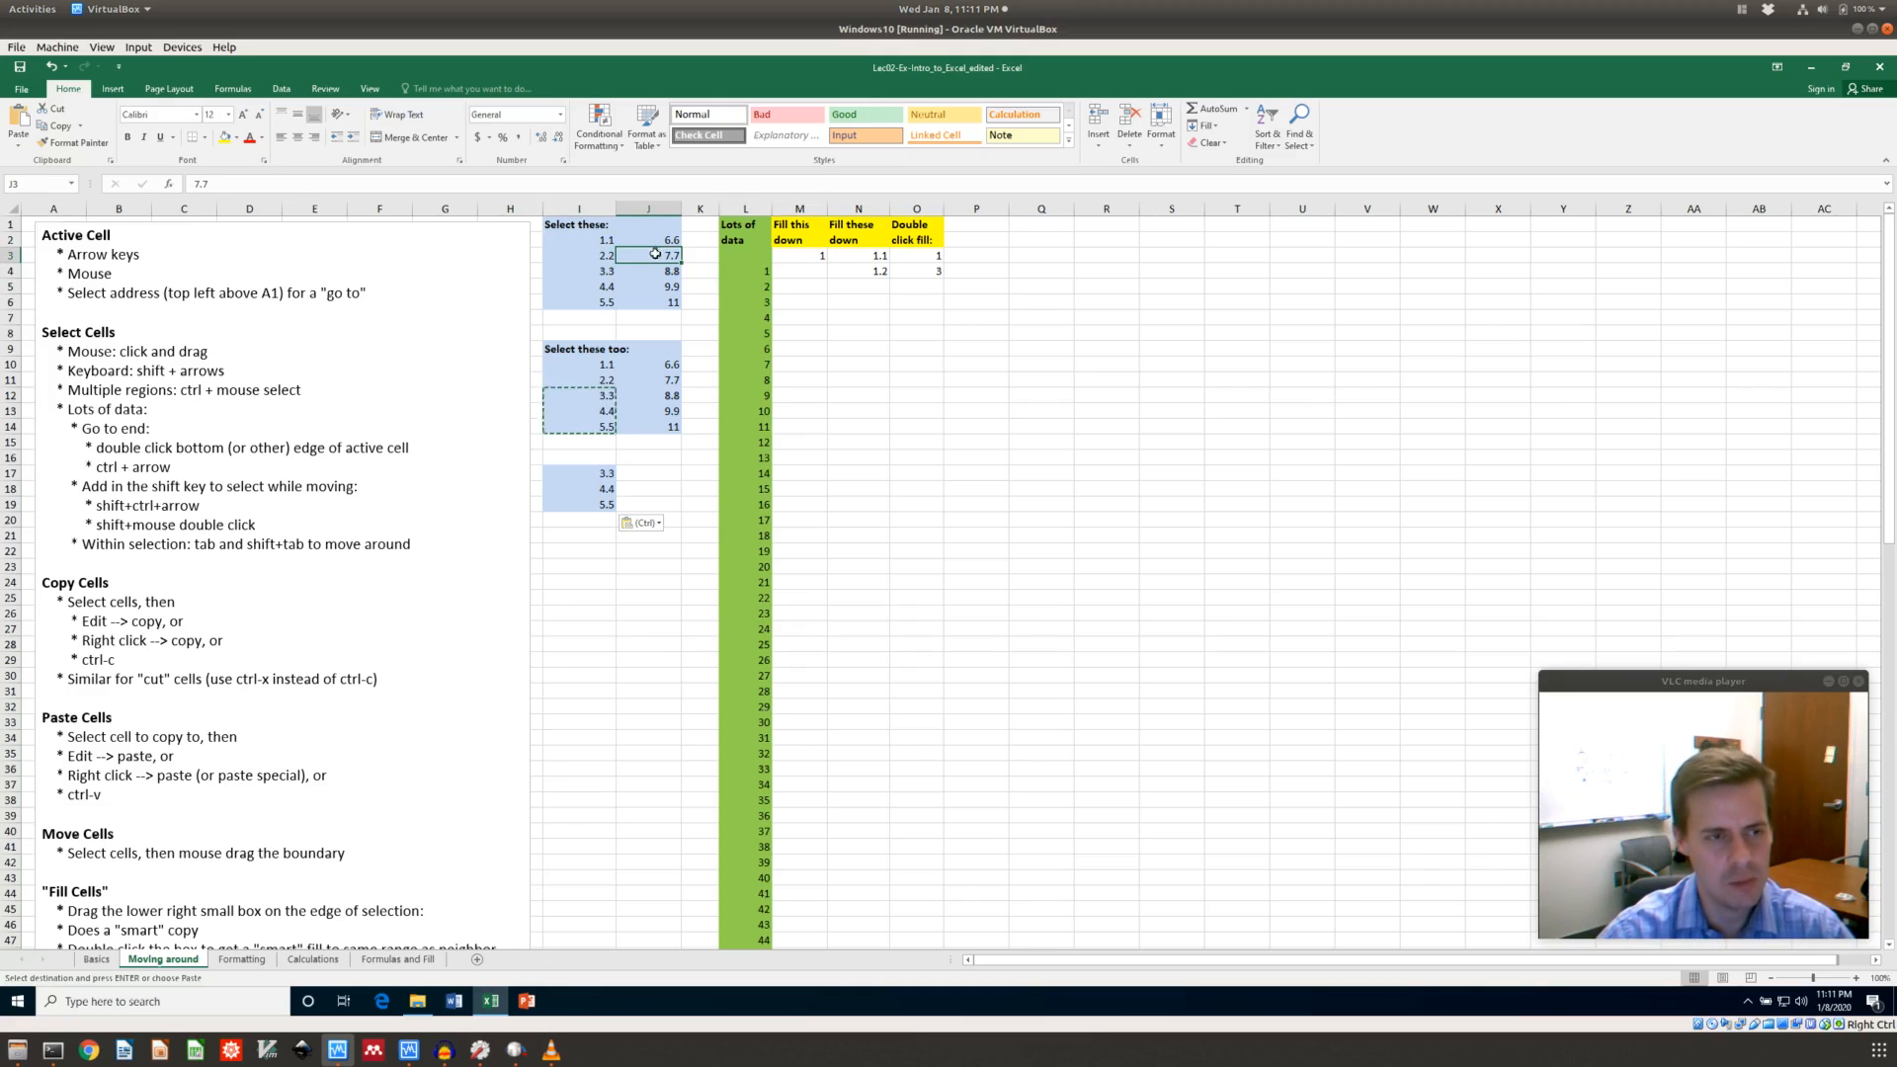
Copy M3 and paste it one cell at a time into M4, M5, M6 and M7
click(790, 257)
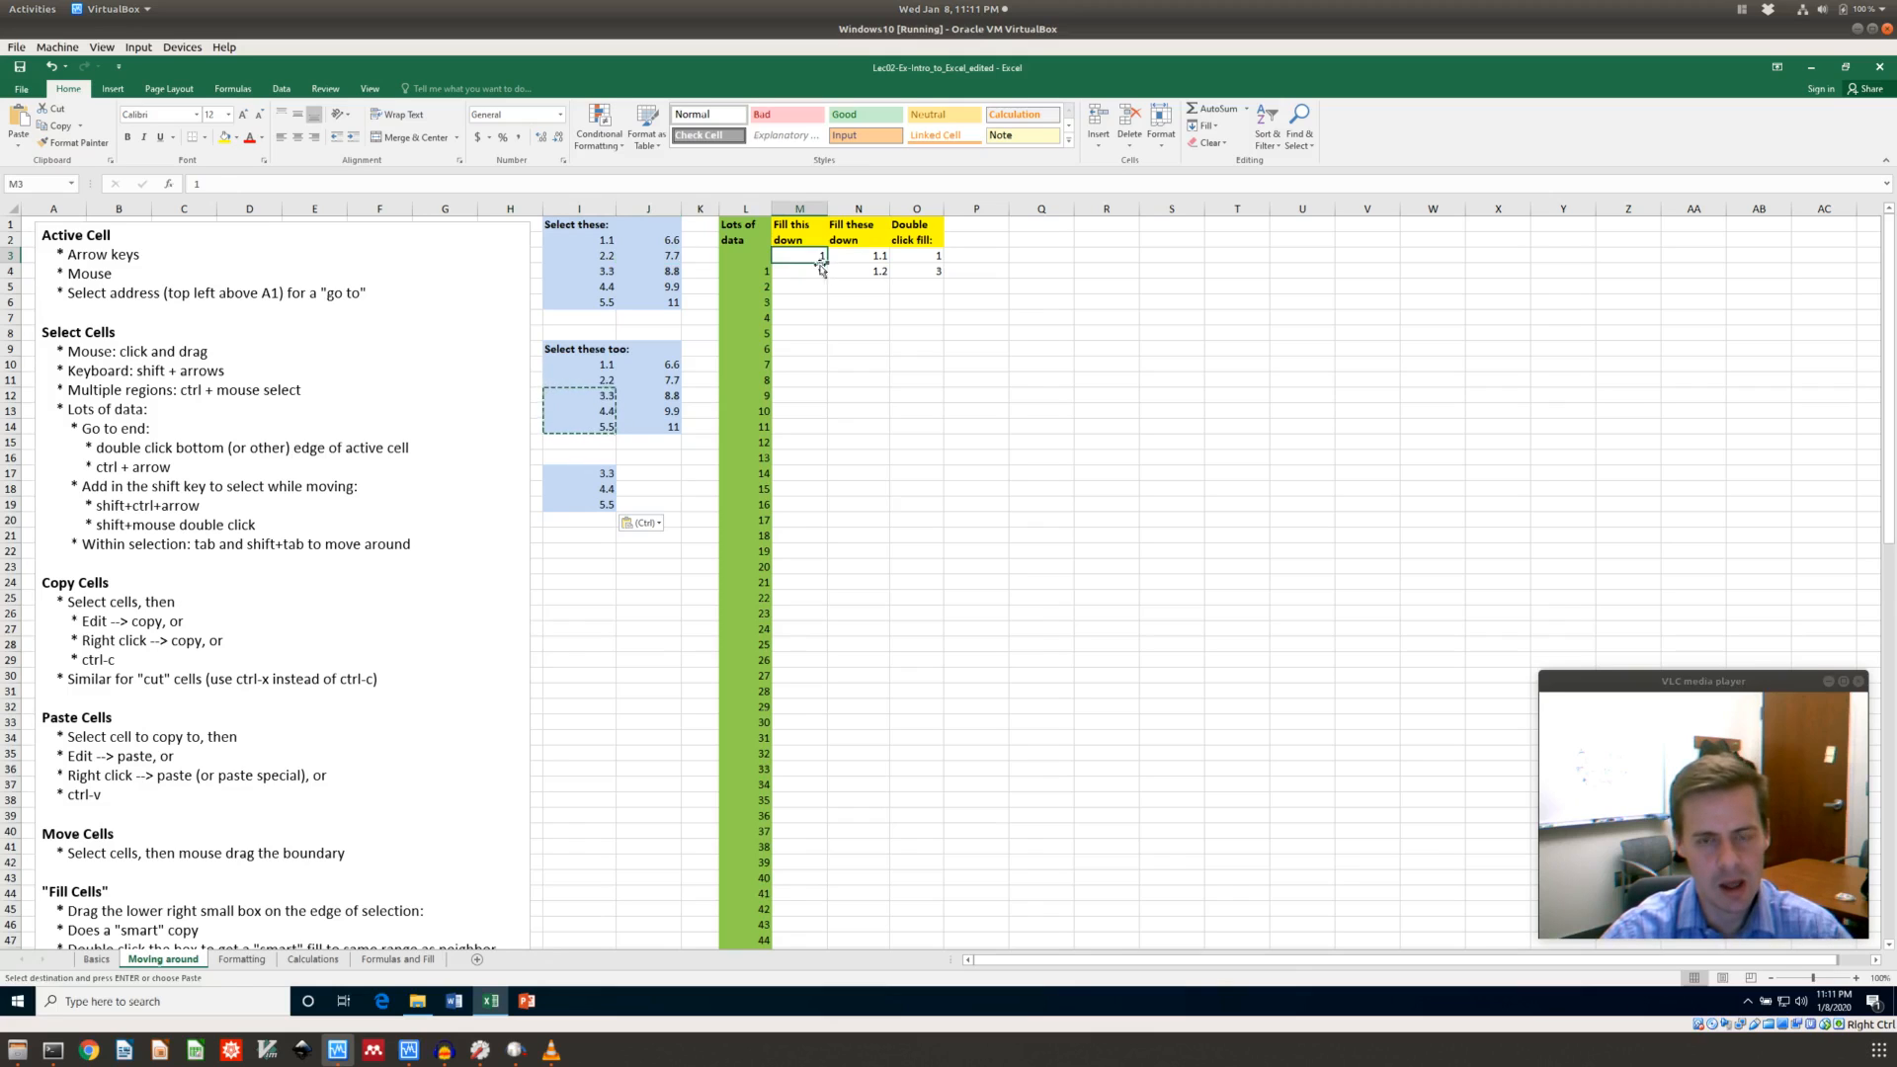
key(ctrl+c)
click(808, 272)
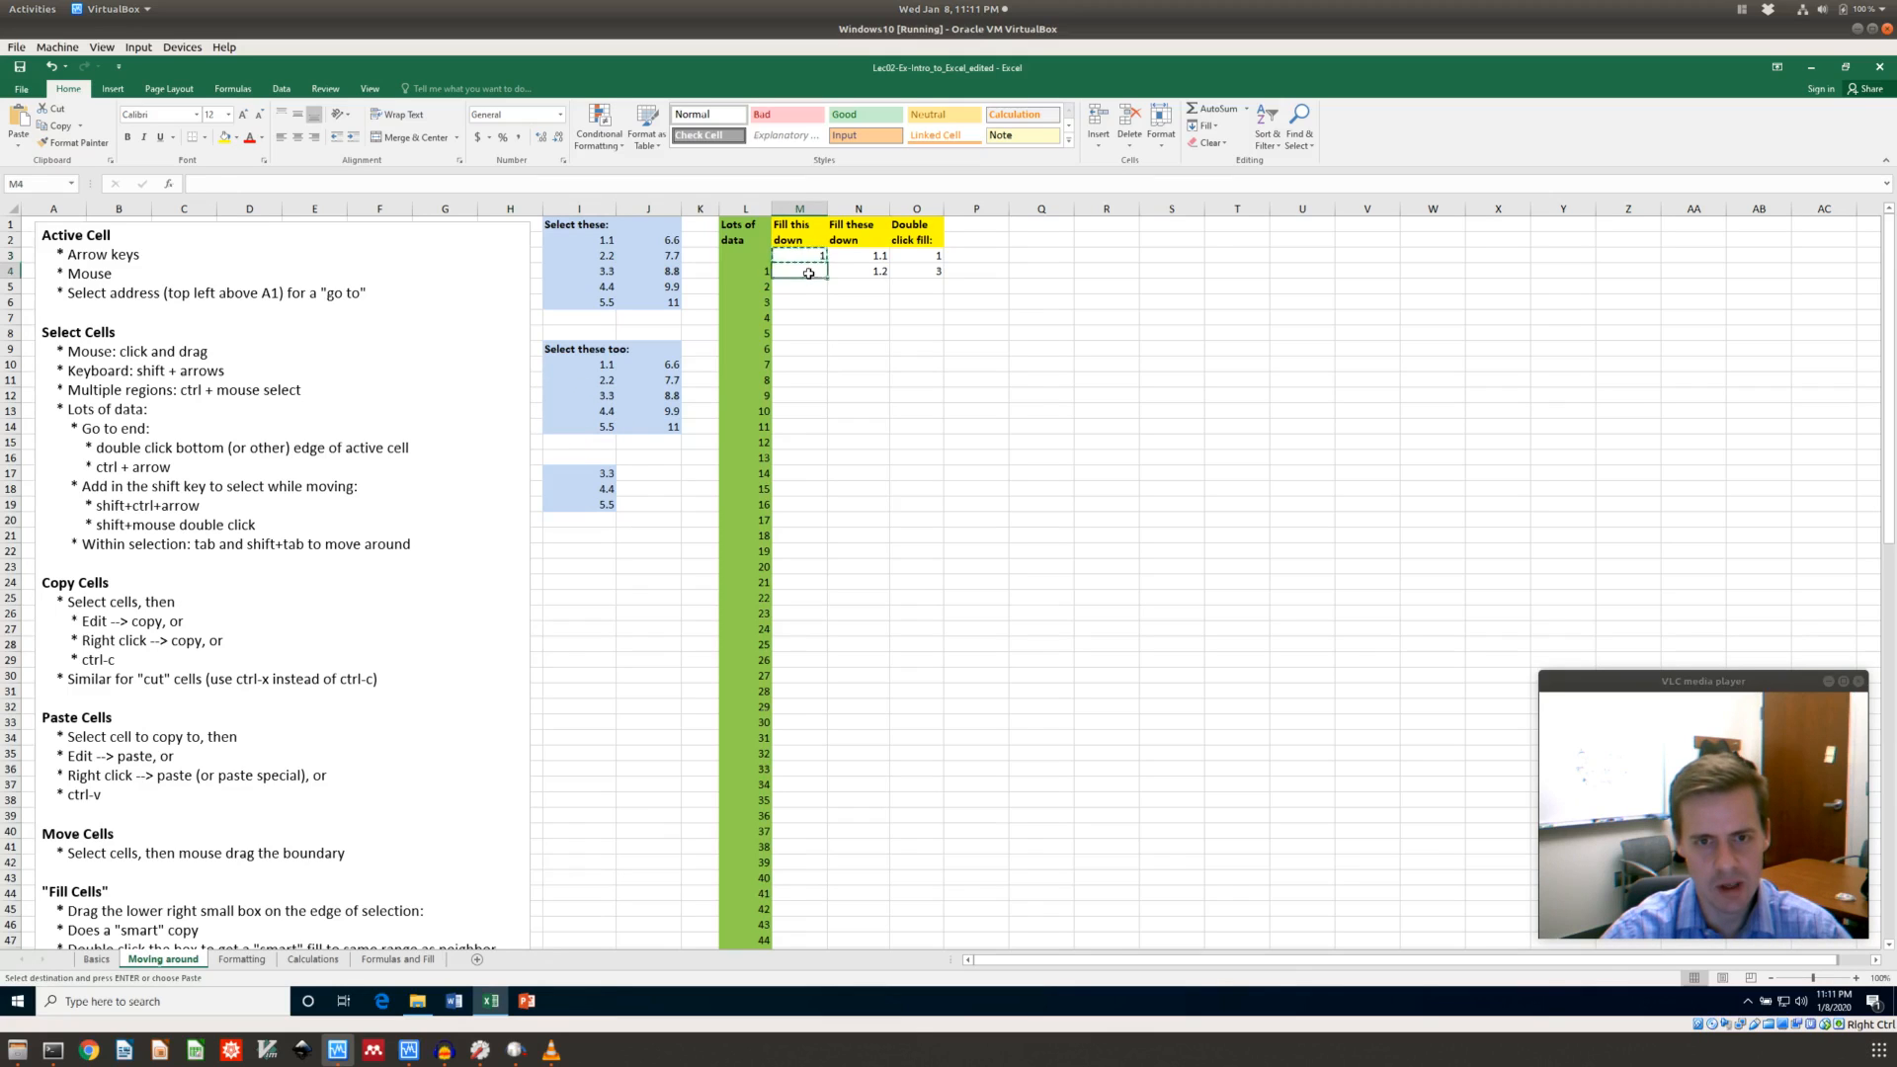
key(ctrl+v)
click(812, 287)
key(ctrl+v)
click(813, 301)
key(ctrl+v)
click(814, 314)
key(ctrl+v)
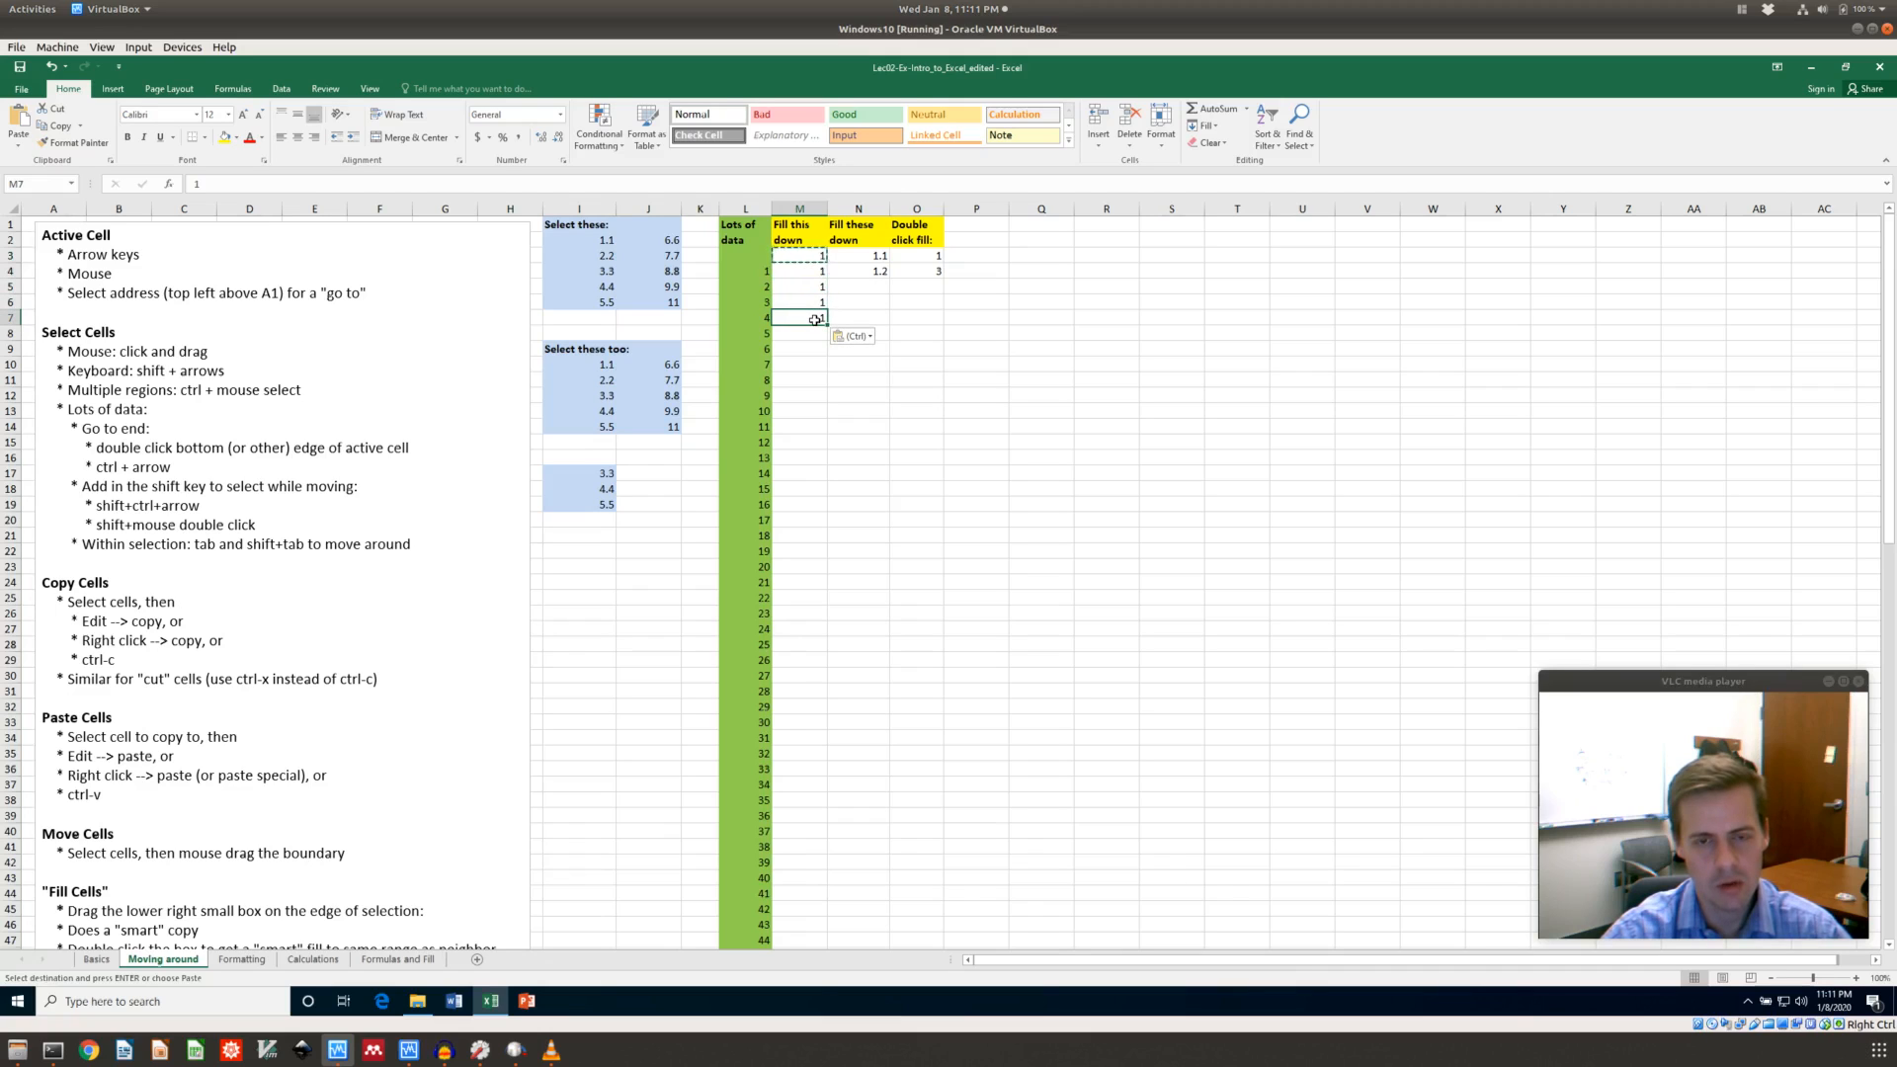
Clear the pasted values from M4:M7
click(814, 262)
drag(815, 273, 820, 322)
key(Delete)
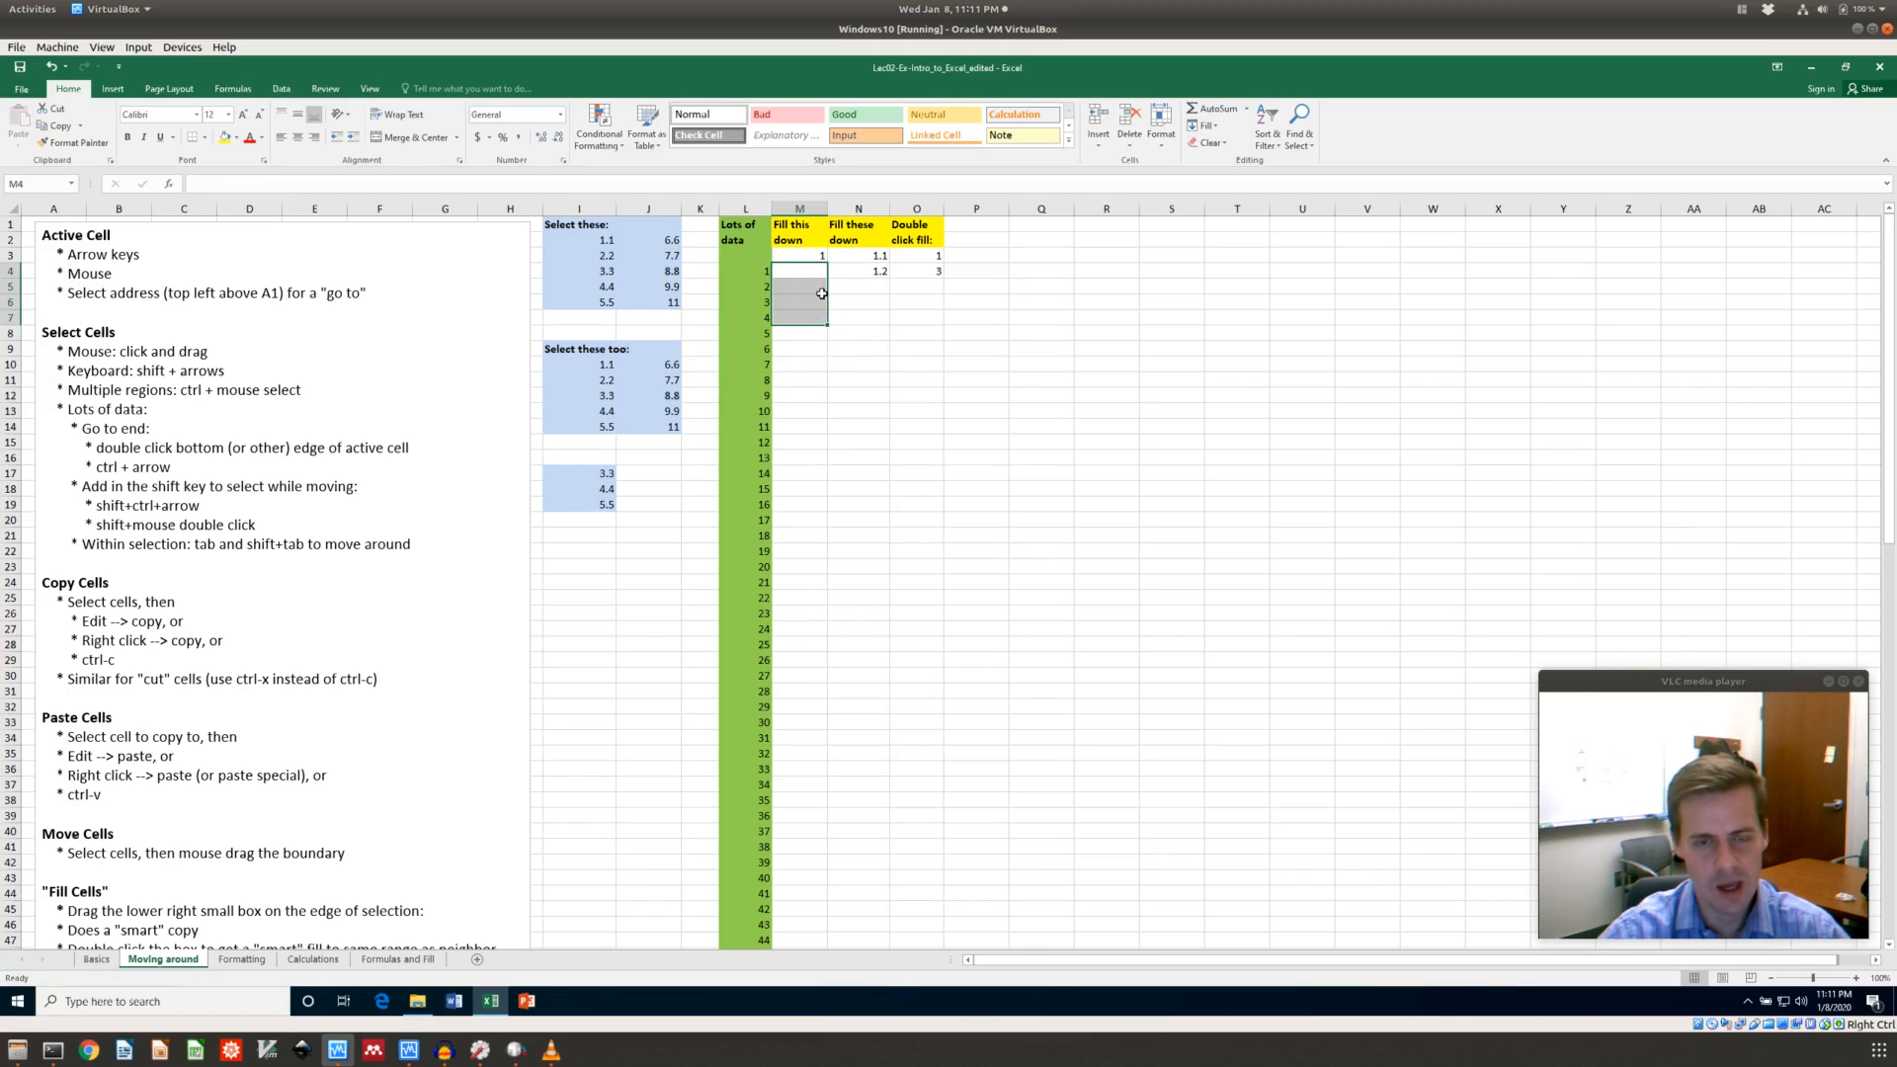
Fill the value in M3 down to M15
key(Up)
drag(828, 260, 814, 444)
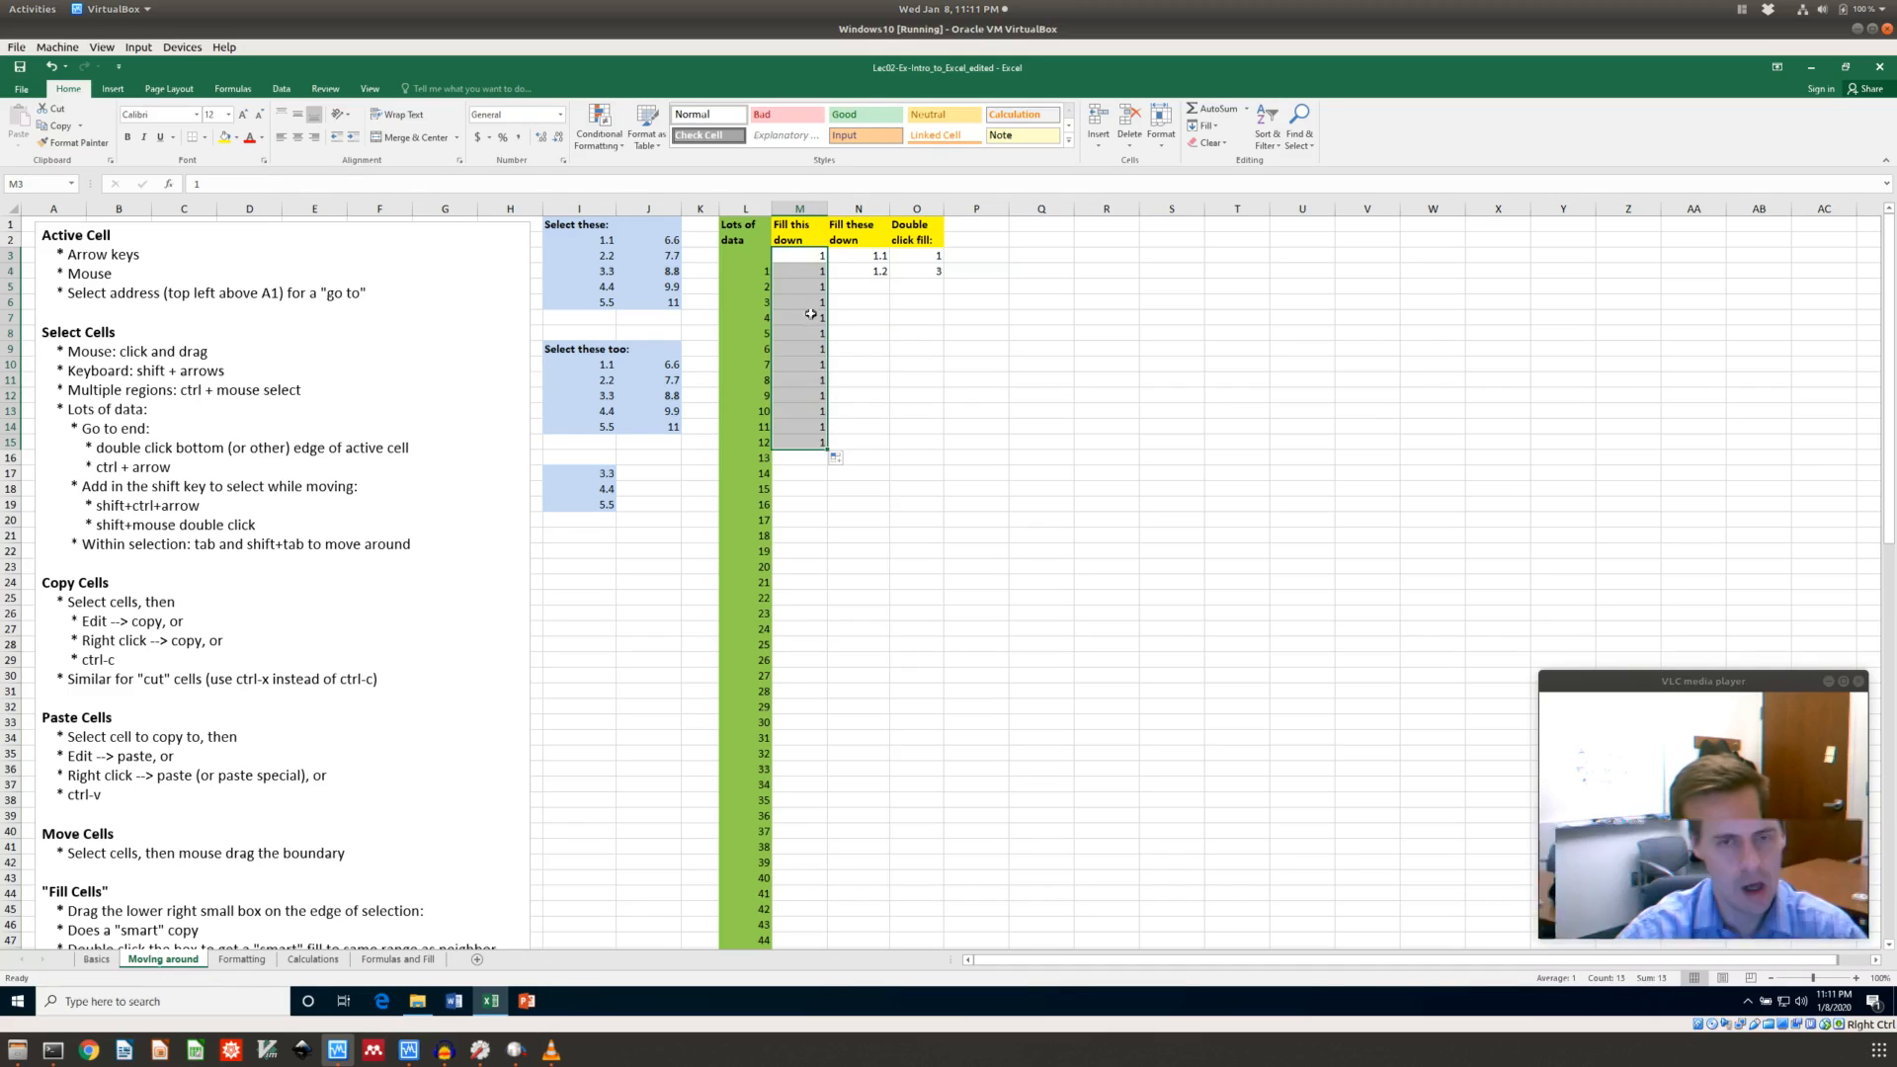
click(802, 509)
Clear the filled values in M4:M15 and return to M3
click(879, 257)
drag(812, 273, 800, 443)
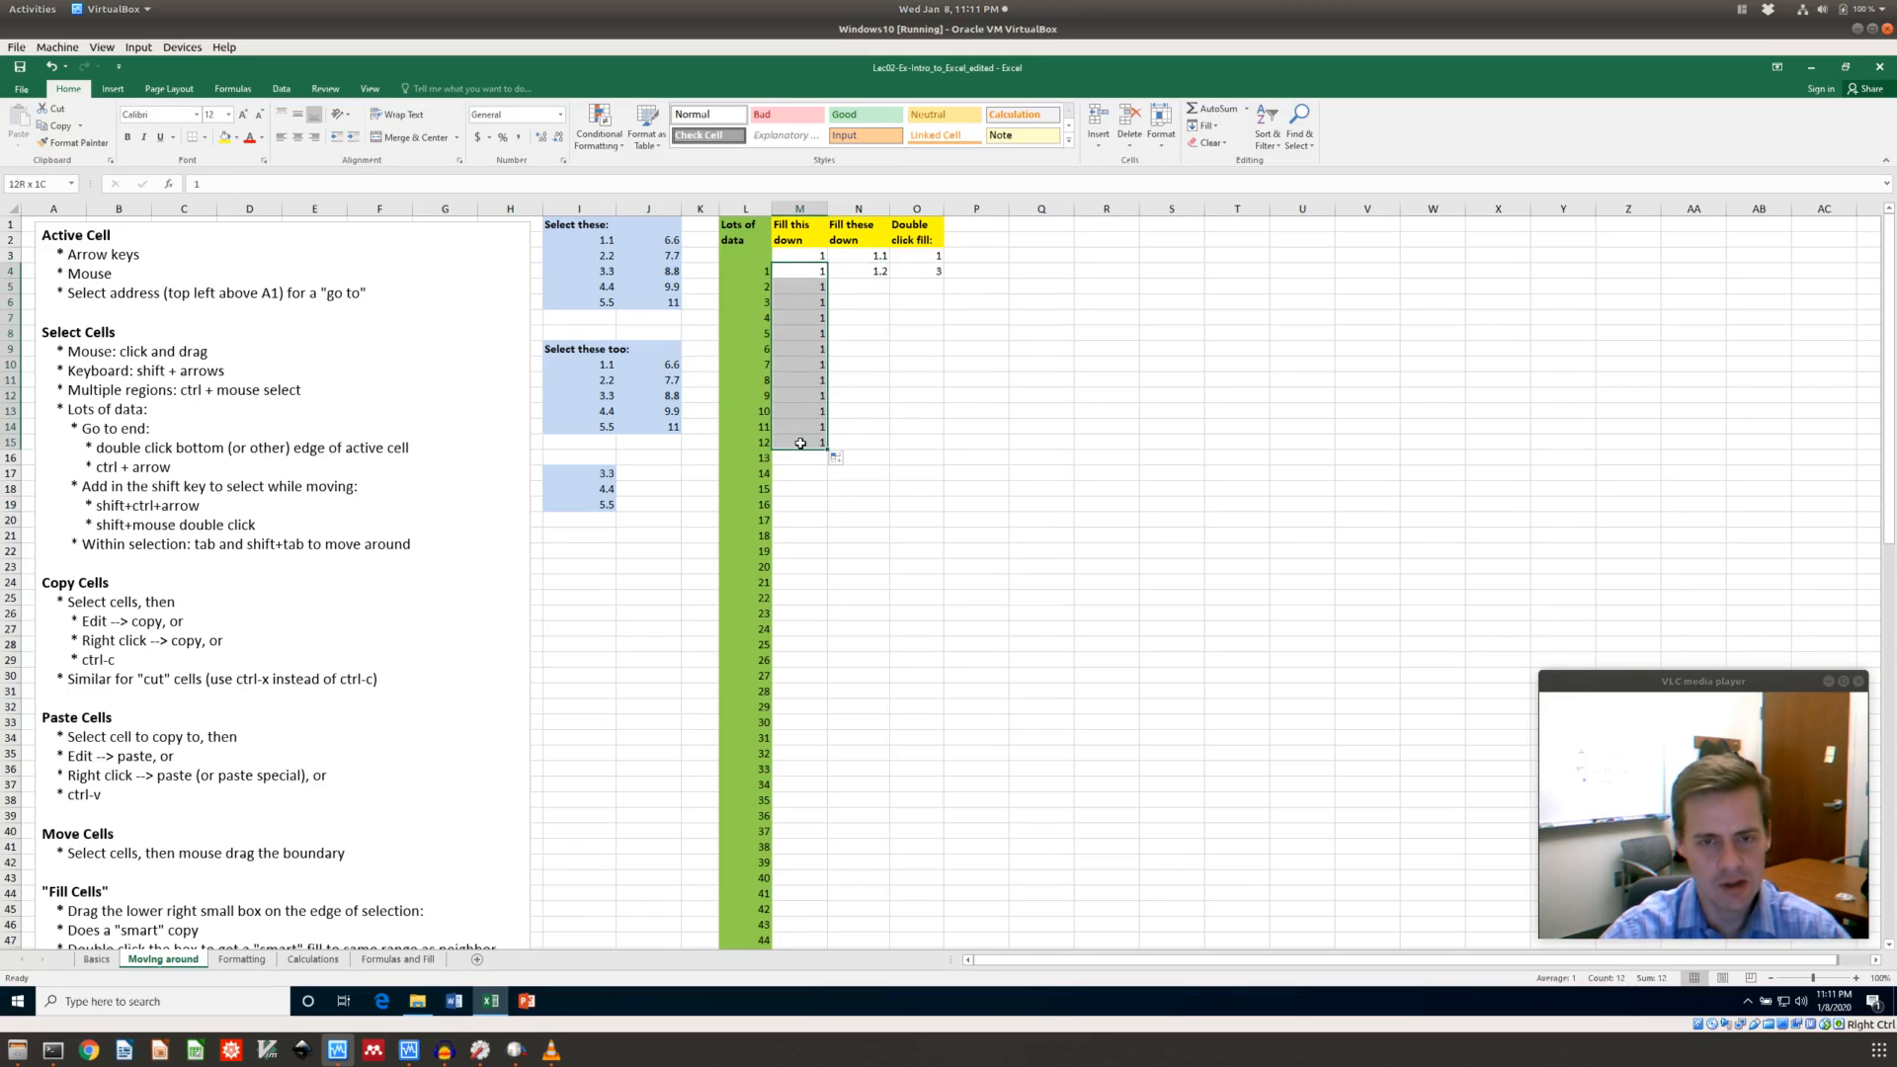
key(Delete)
key(Up)
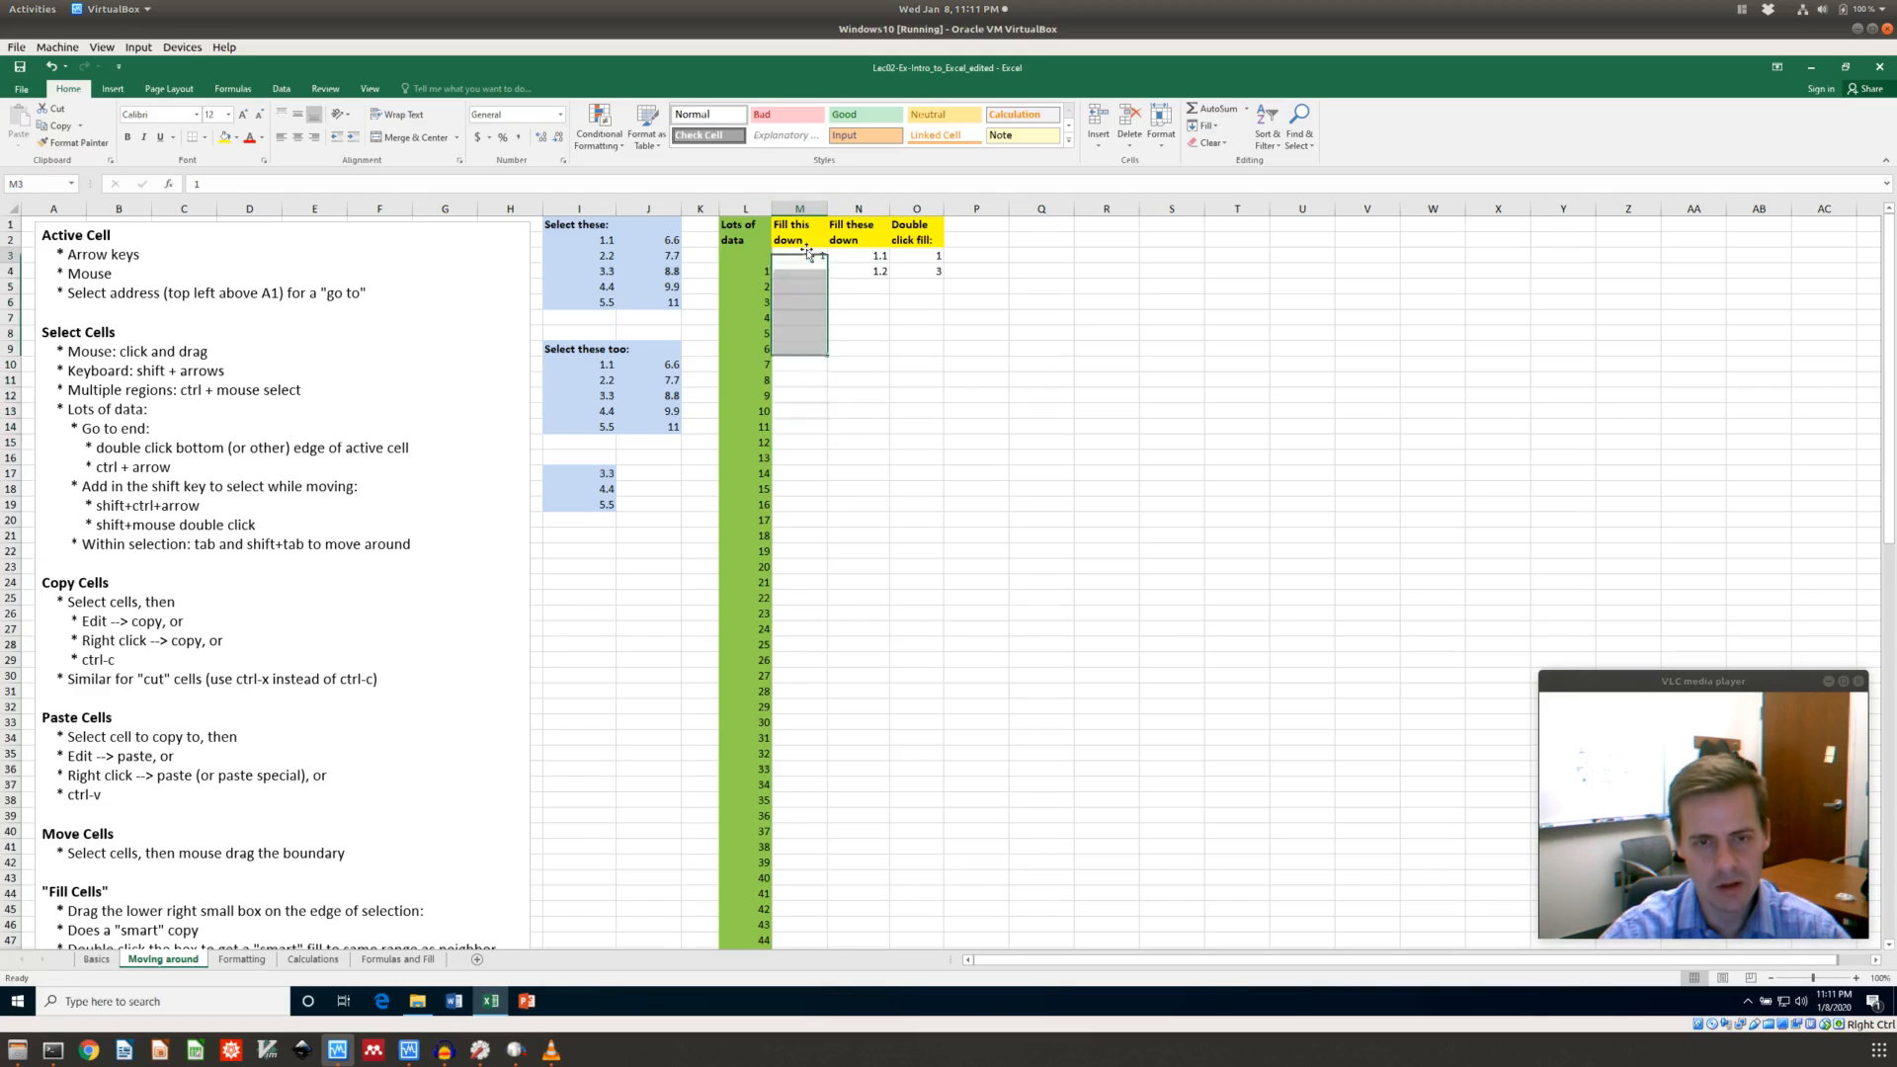
Extend the two-value series in N3:N4 down to N14 and the one in O3:O4 down to O15
click(865, 255)
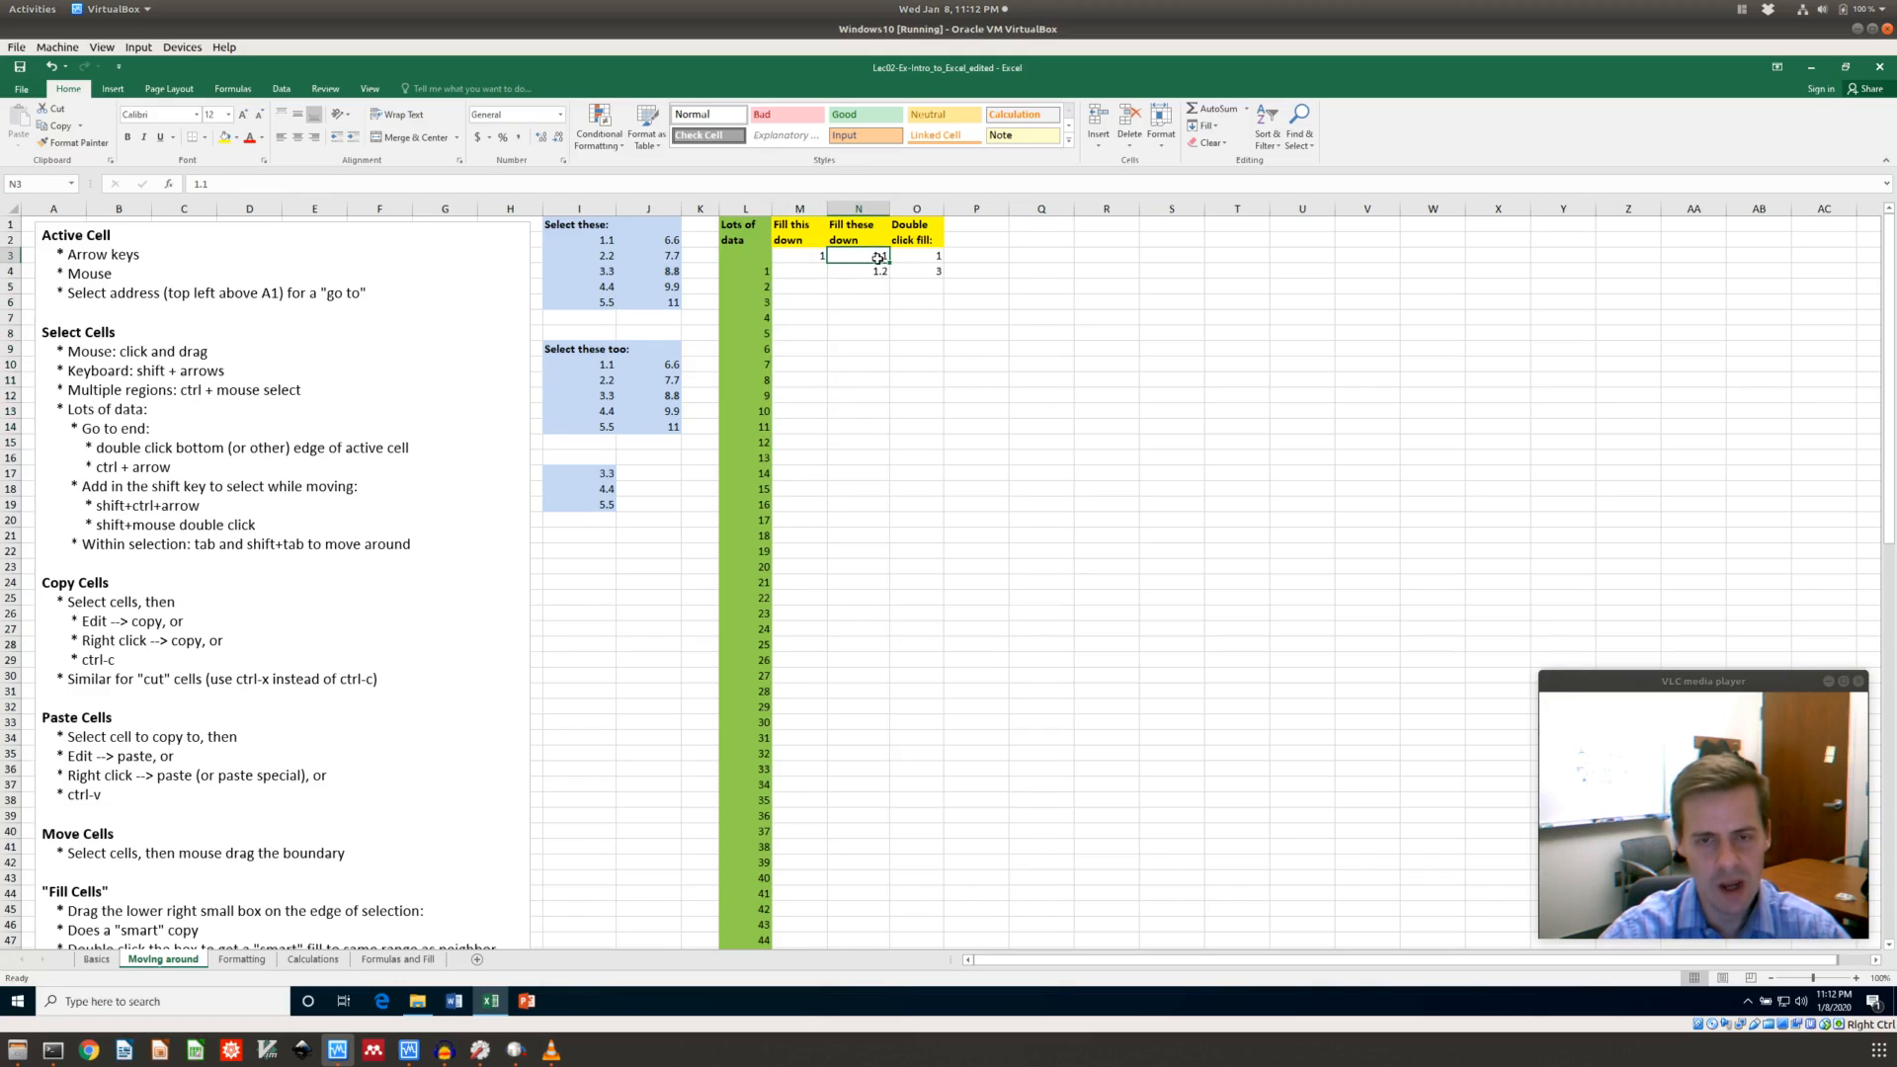
drag(879, 269, 891, 439)
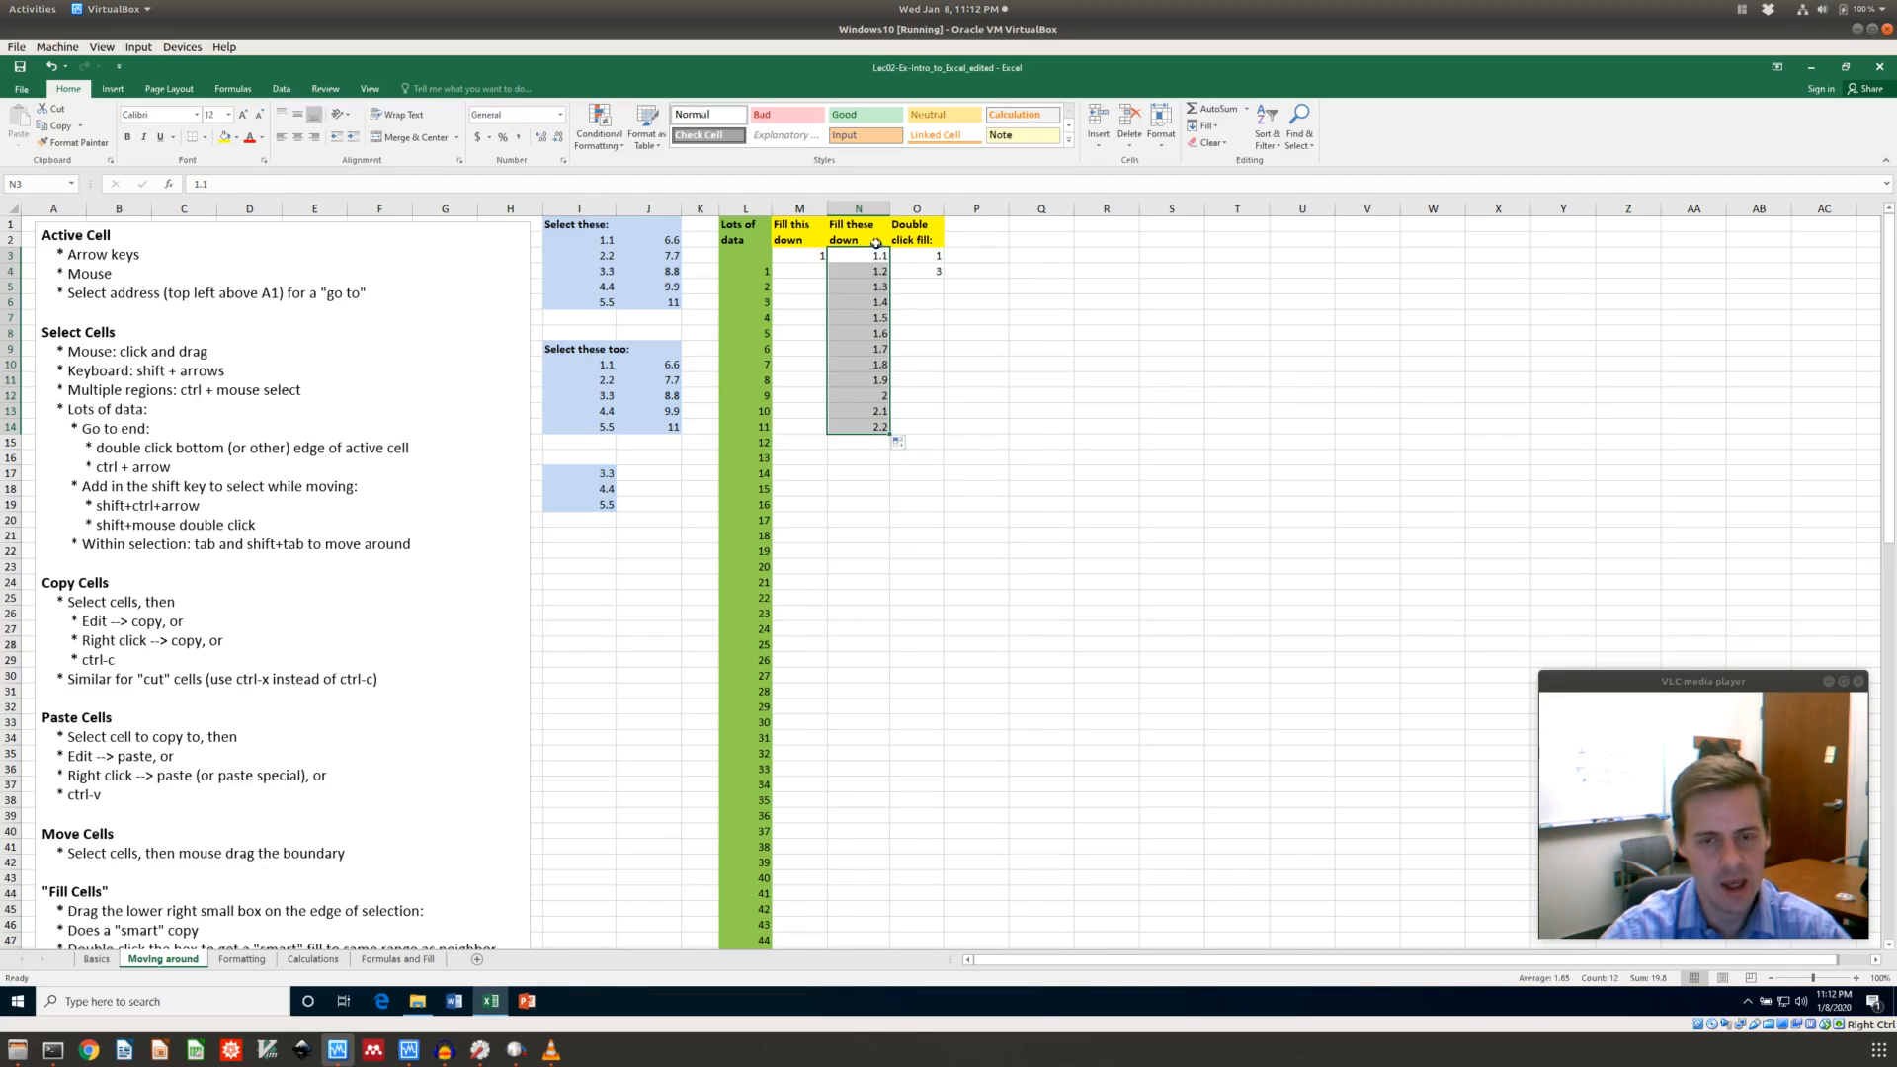
drag(919, 258, 930, 453)
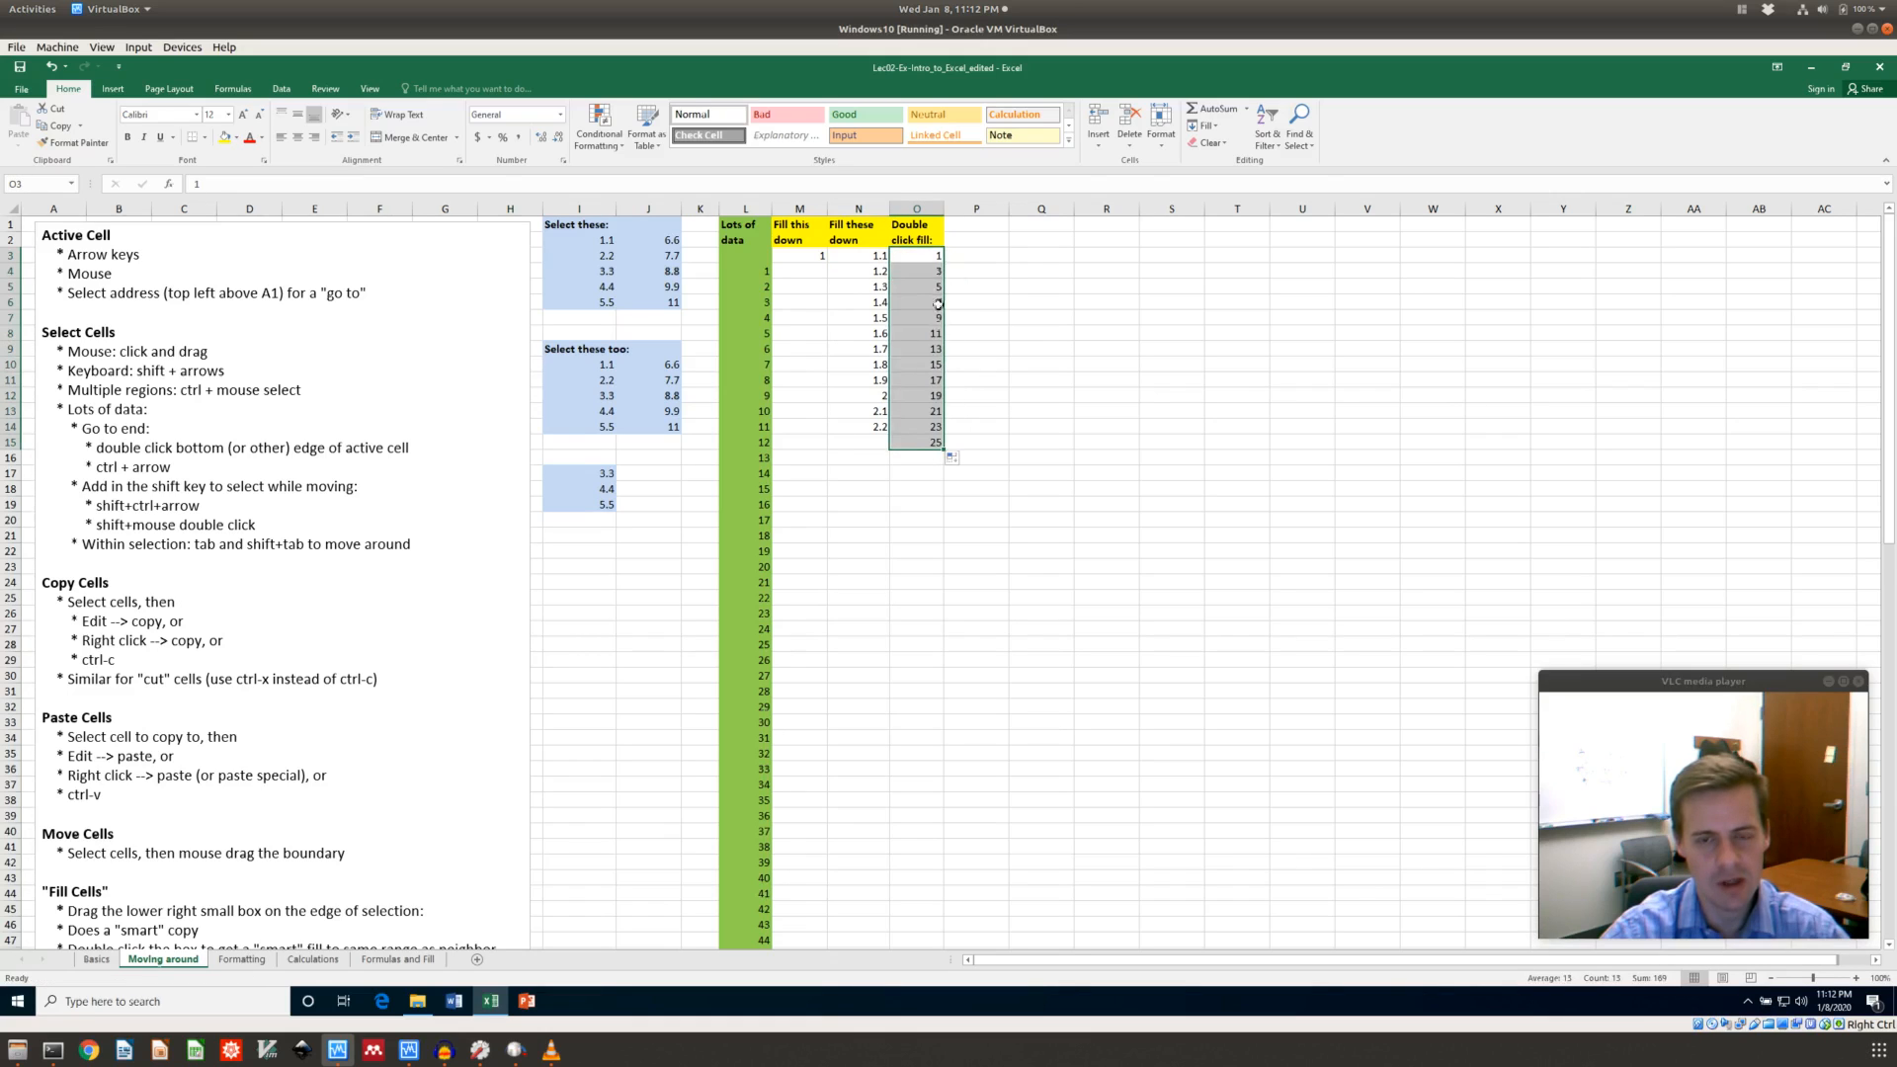
Clear the filled series values in N5:O15
drag(874, 289, 911, 447)
key(Delete)
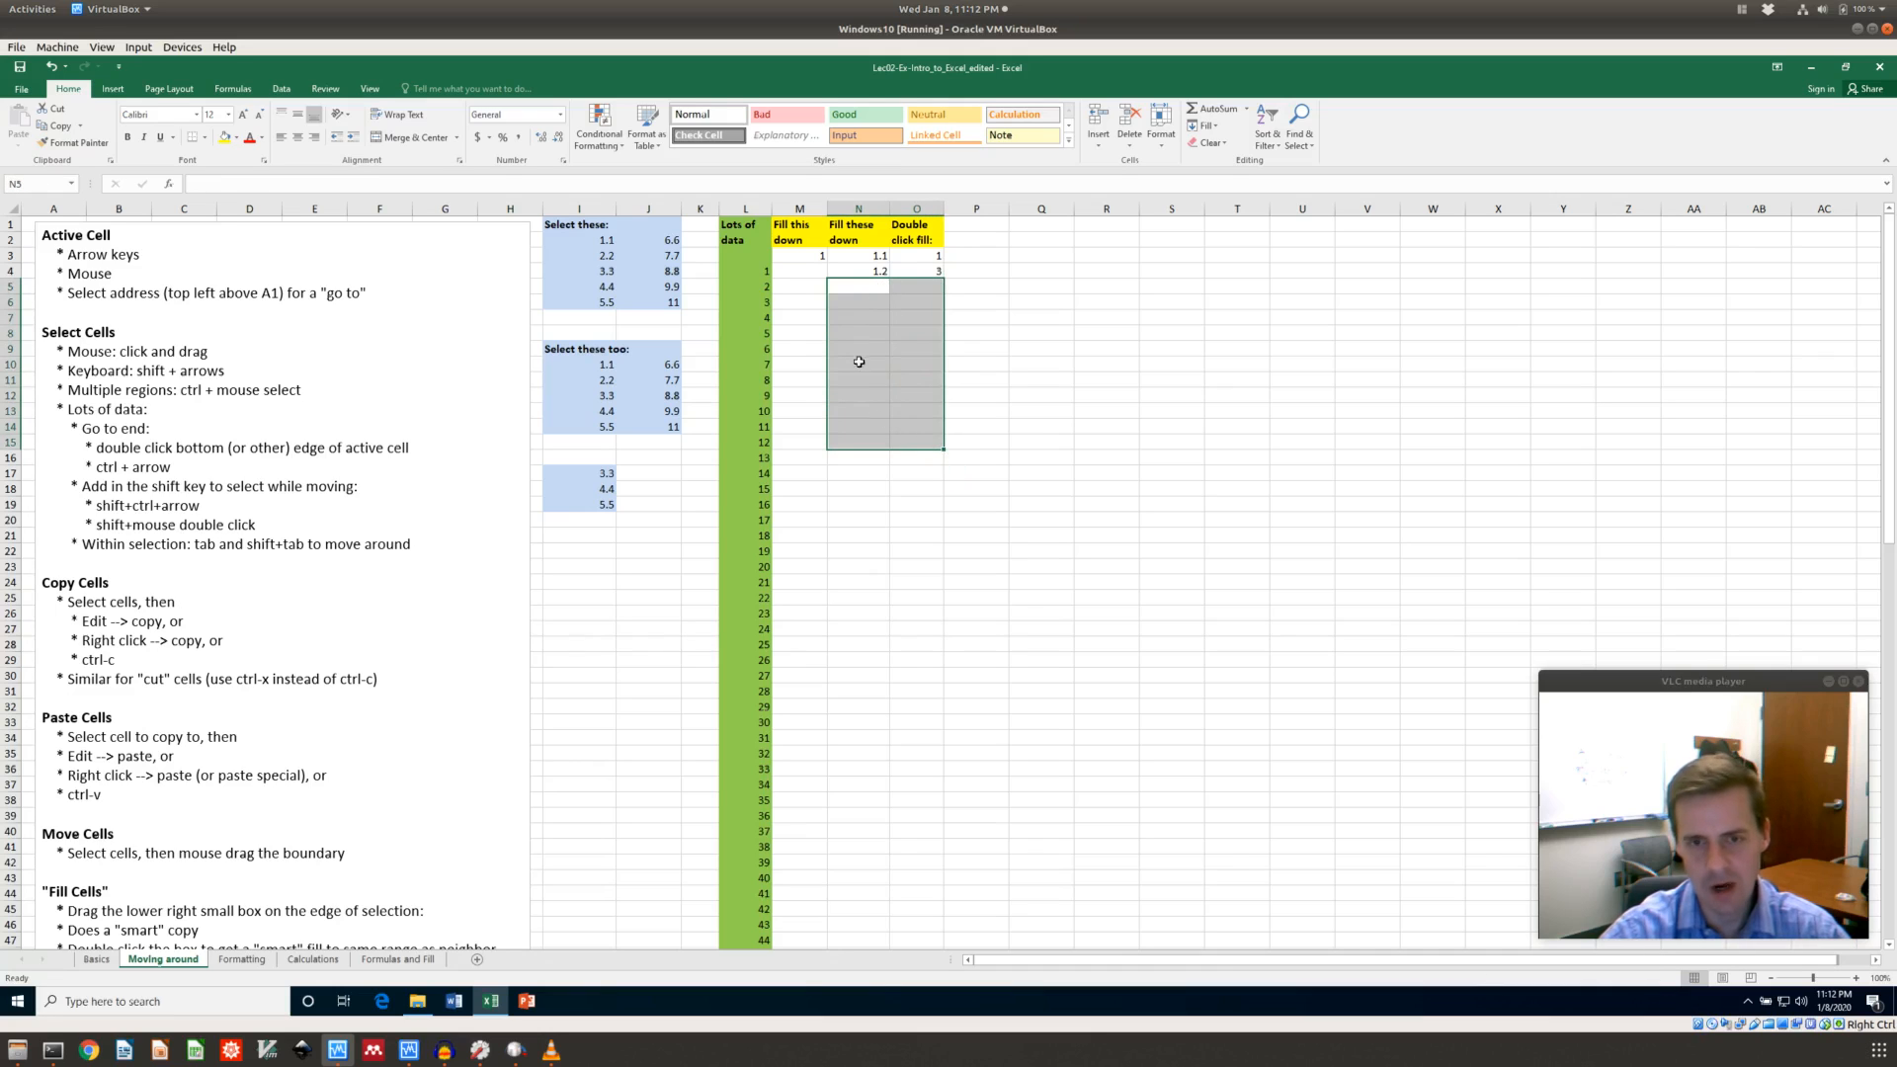
click(866, 258)
Fill the value in M3 down to M11 and undo the fill
click(819, 258)
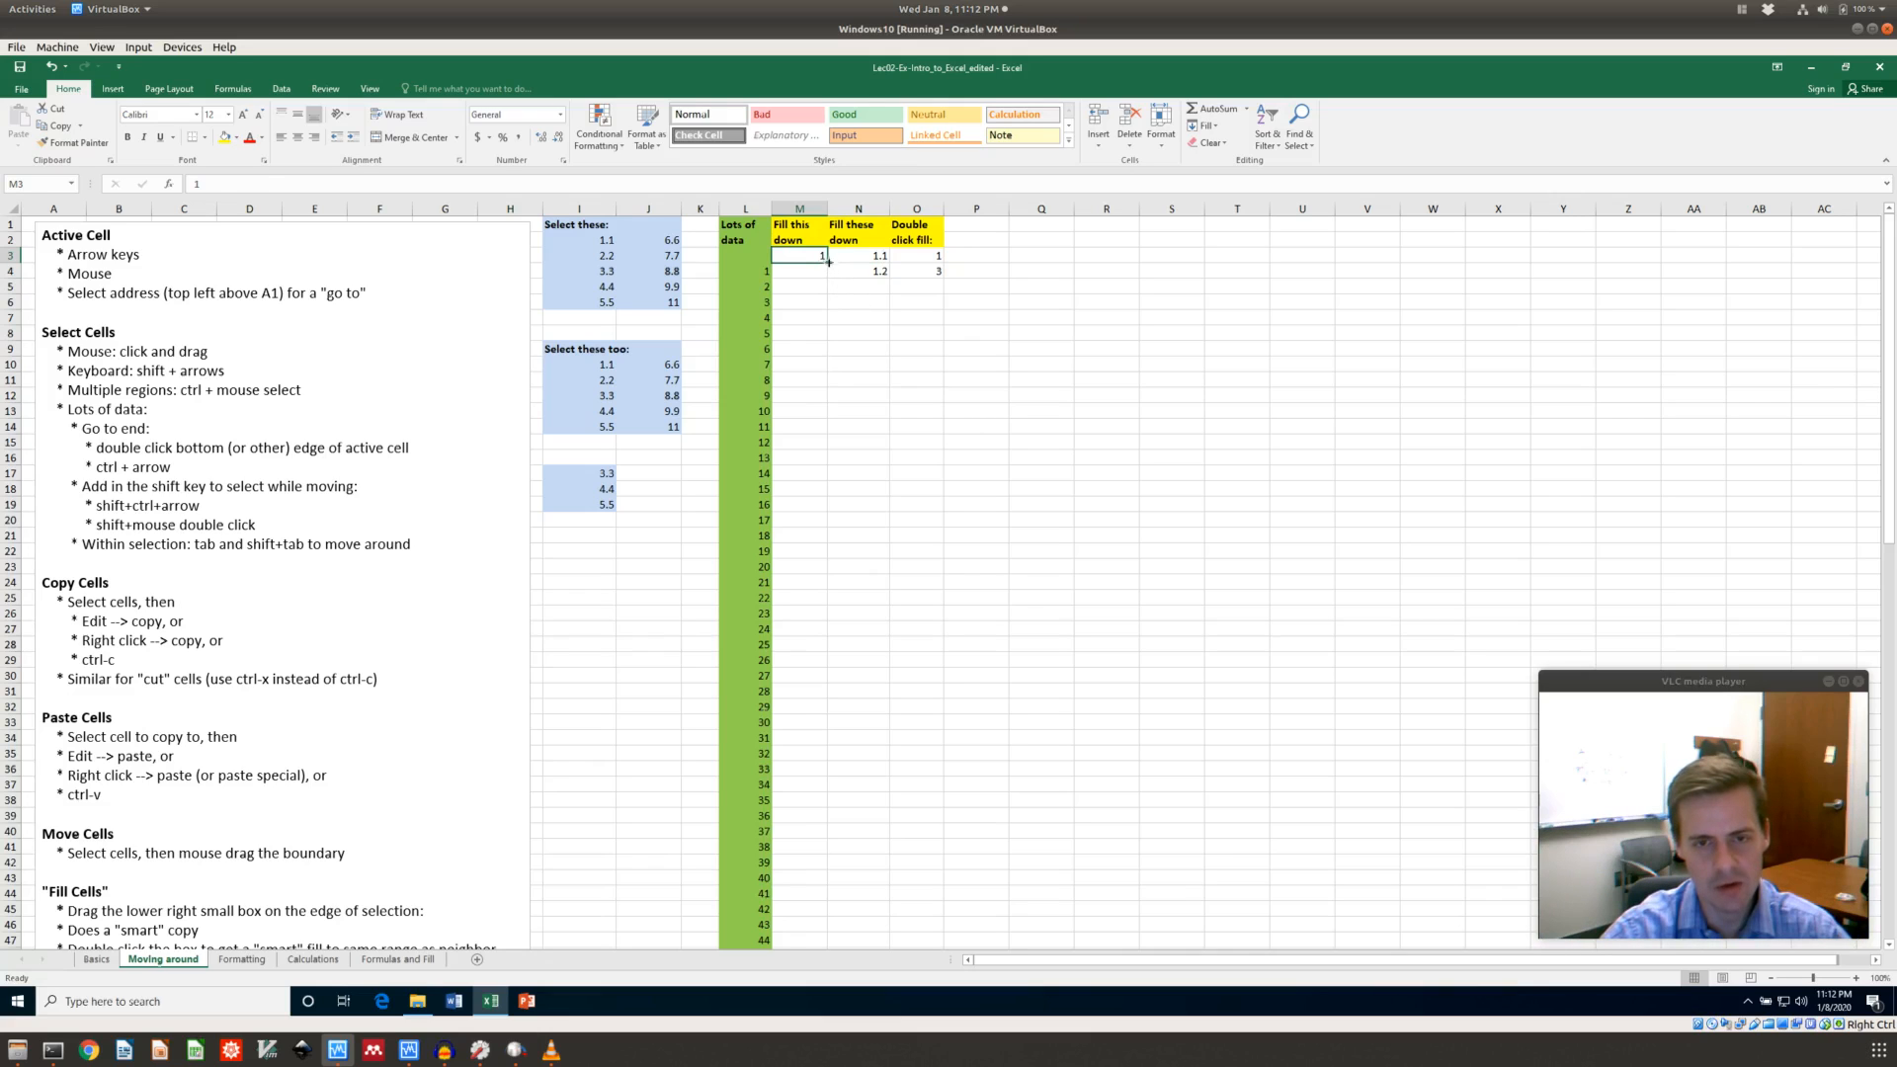
drag(828, 265, 838, 385)
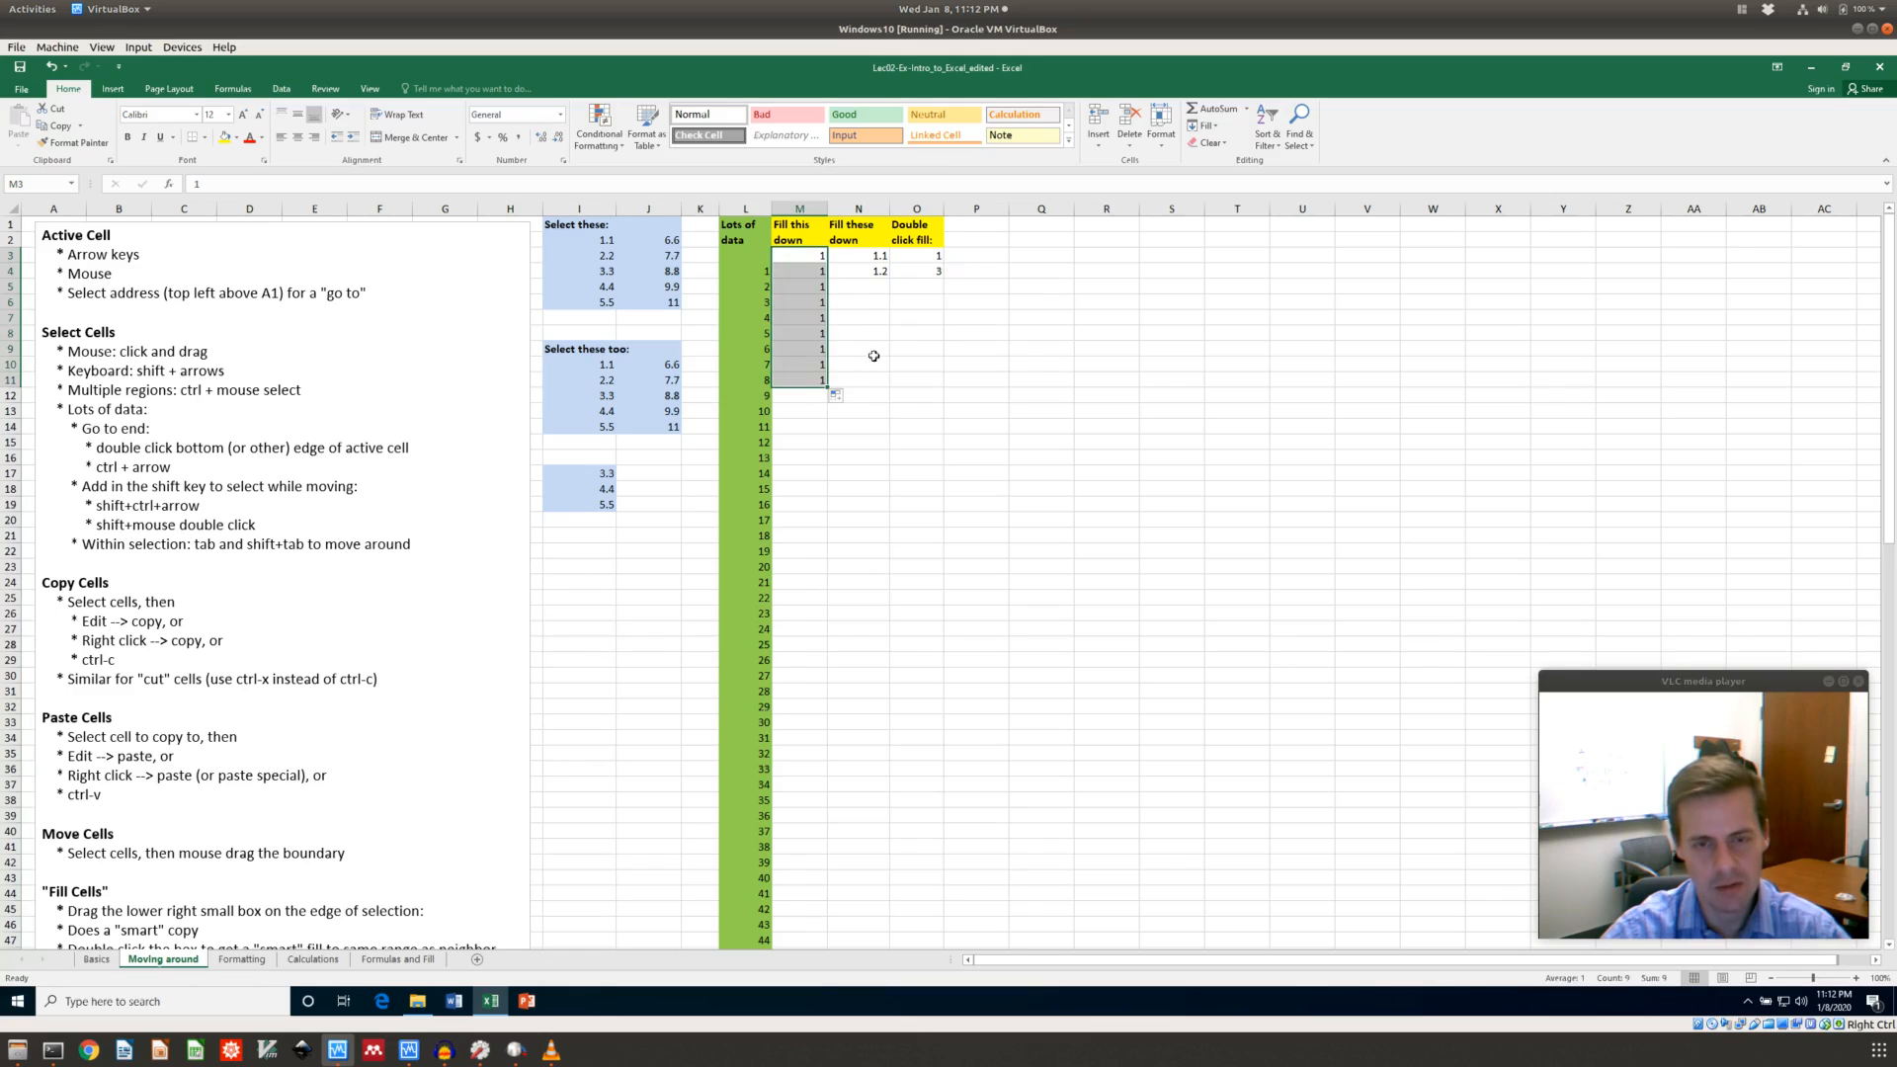
key(ctrl+z)
click(875, 333)
Auto-fill the value in M3 down to M103, matching the extent of the neighbouring data in column L
click(812, 253)
scroll(790, 533, down, 18)
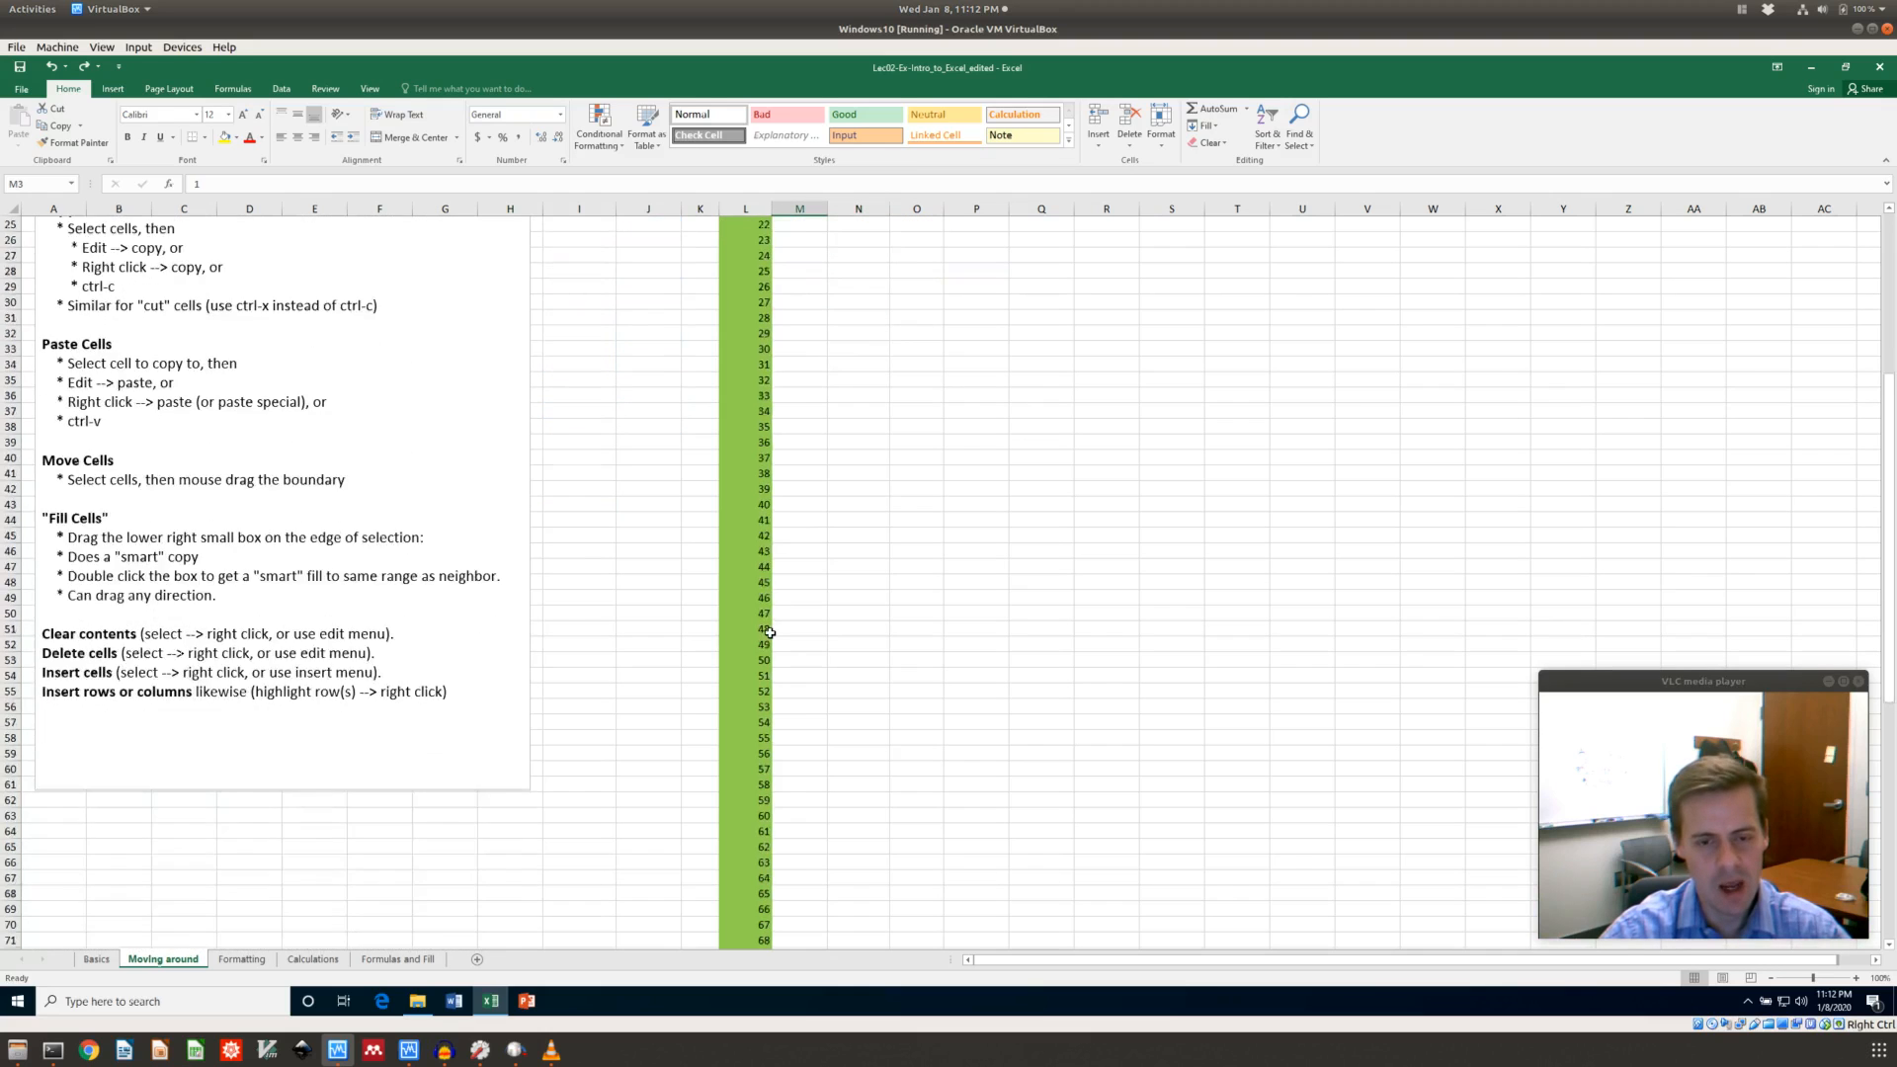
scroll(769, 707, down, 7)
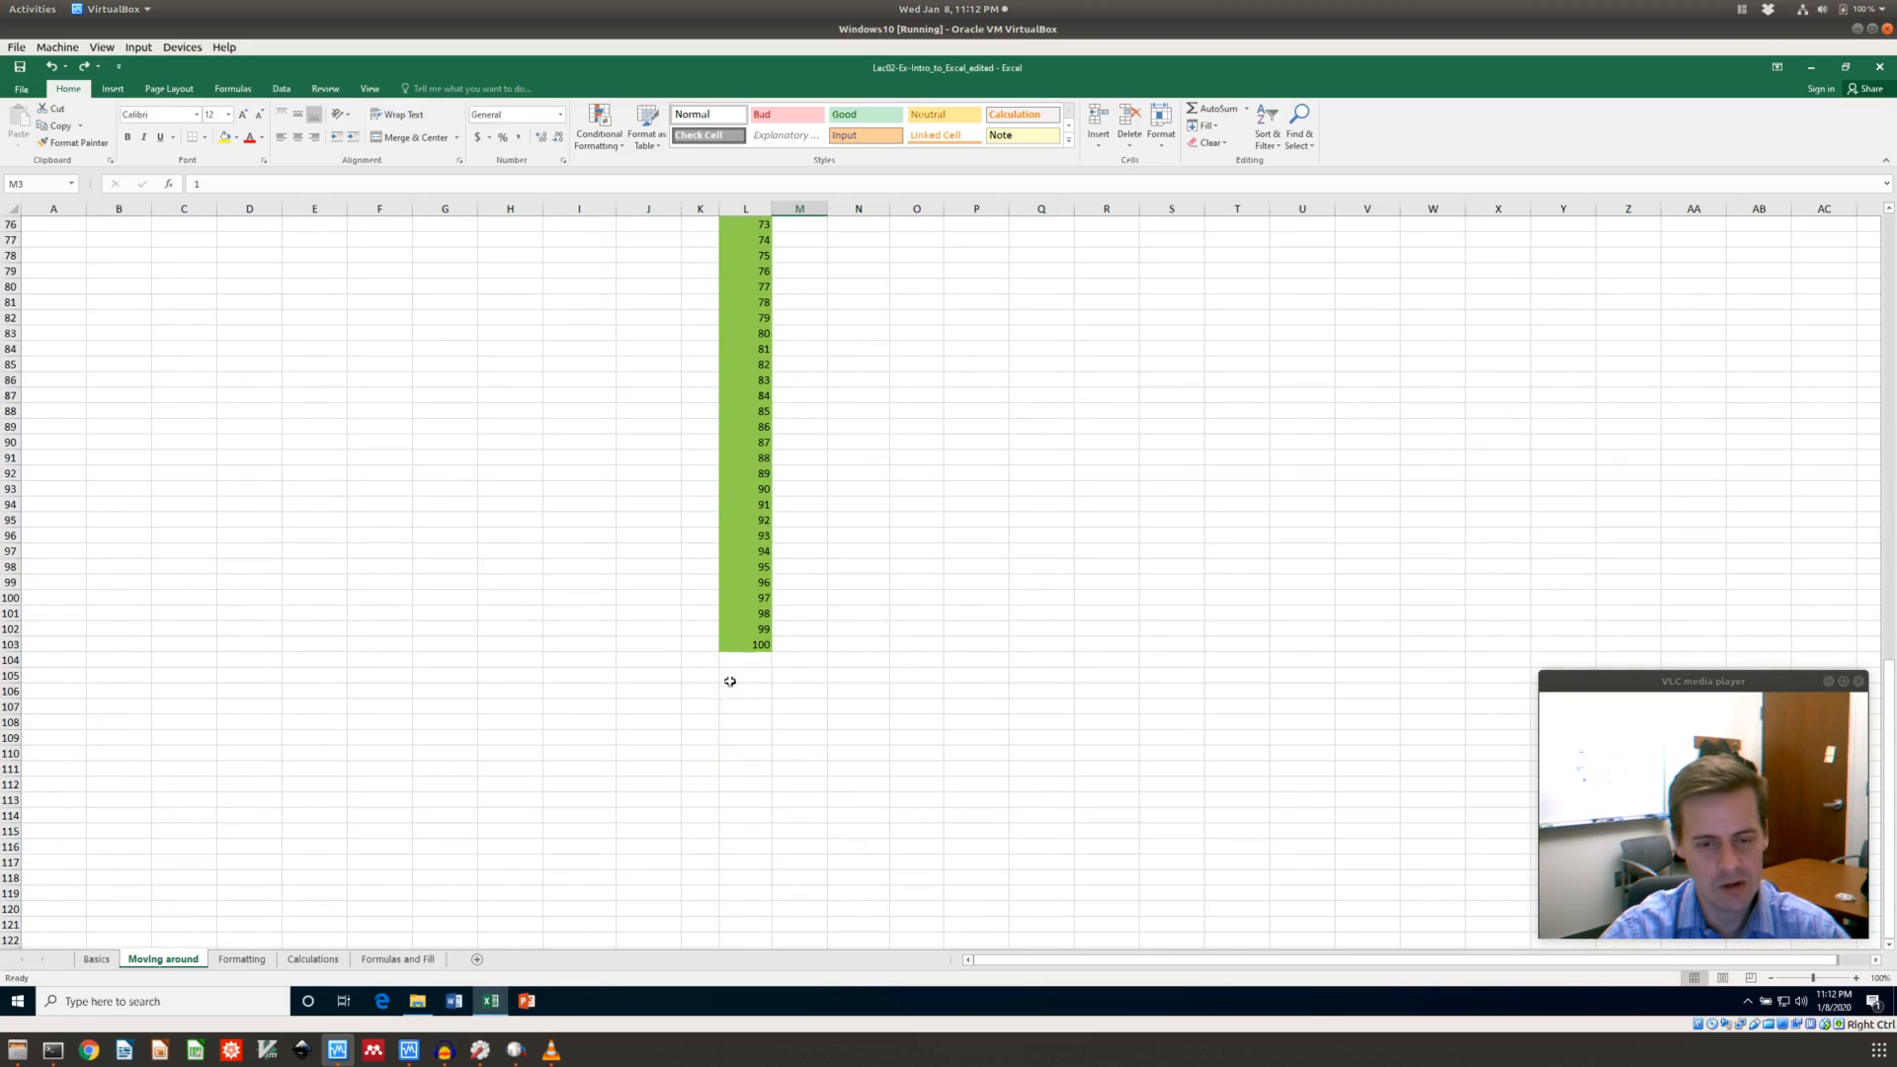
scroll(759, 646, up, 20)
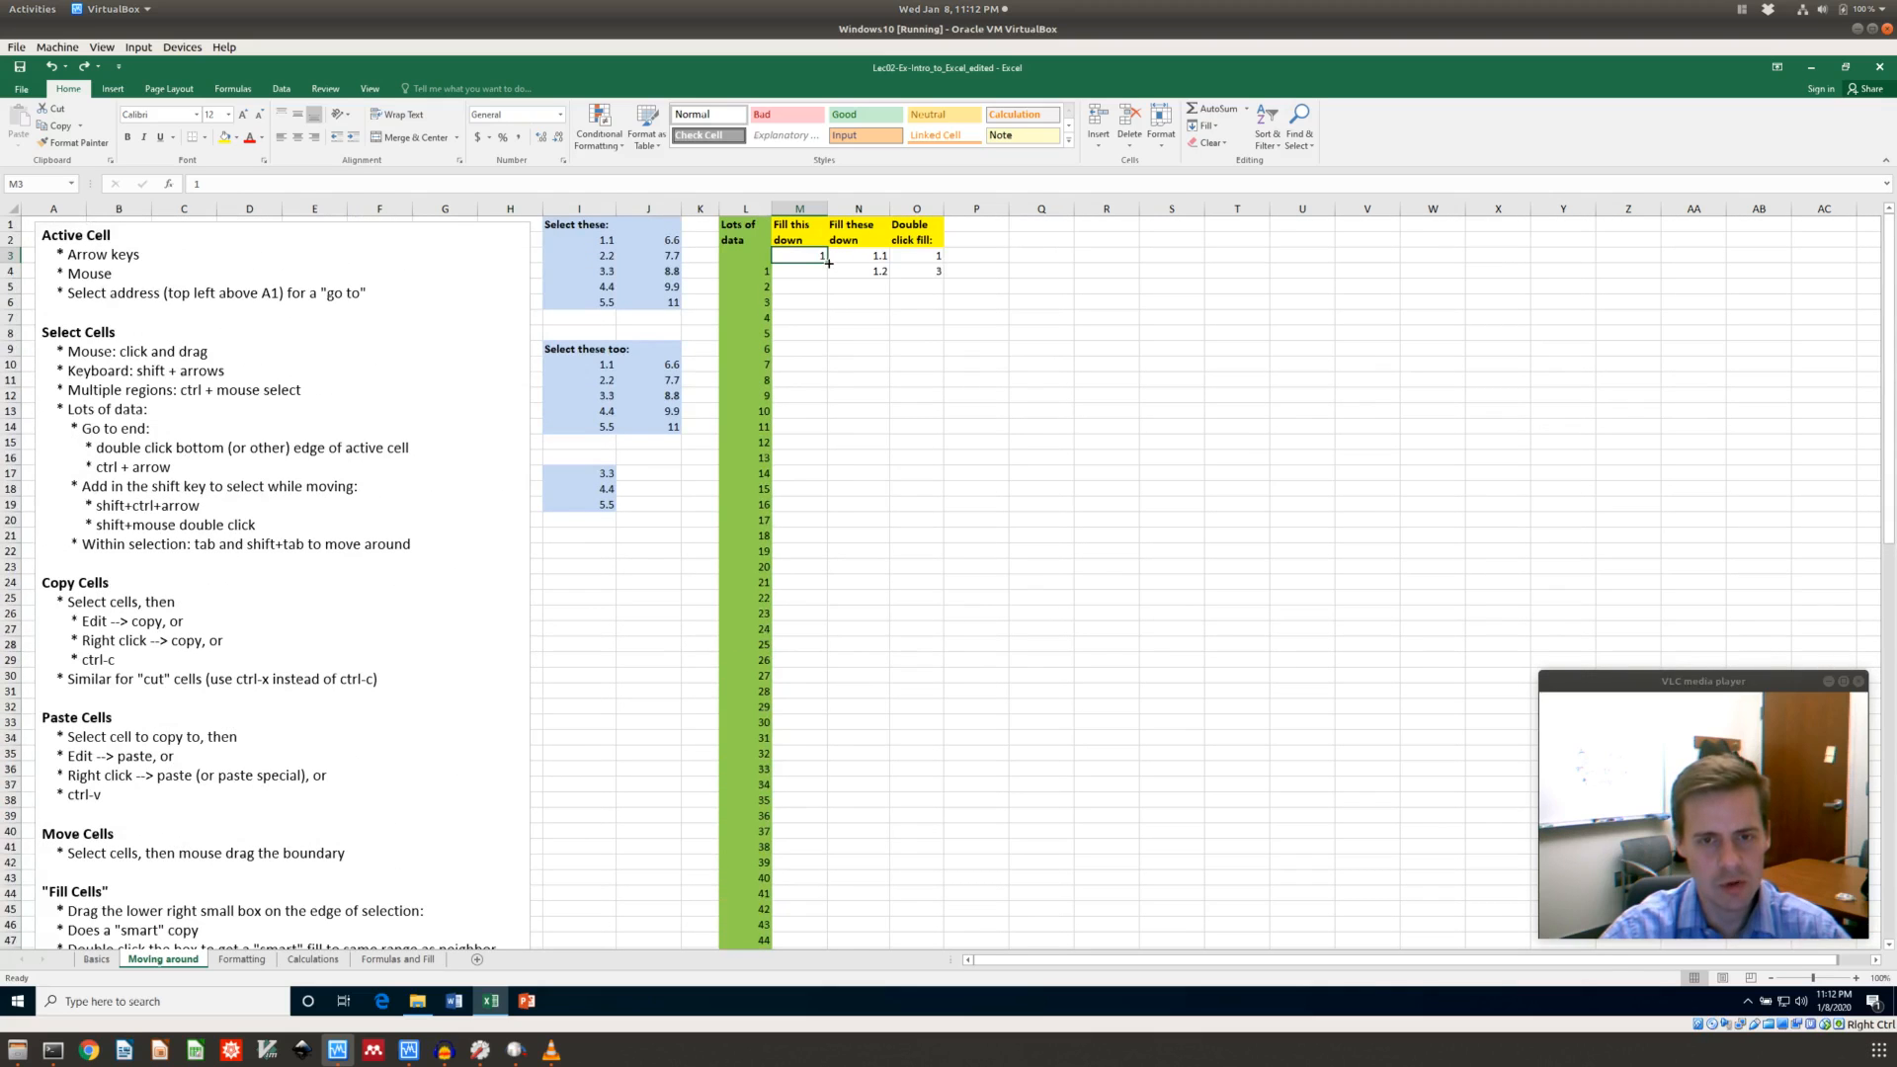
double_click(829, 263)
scroll(816, 577, down, 6)
scroll(816, 577, down, 14)
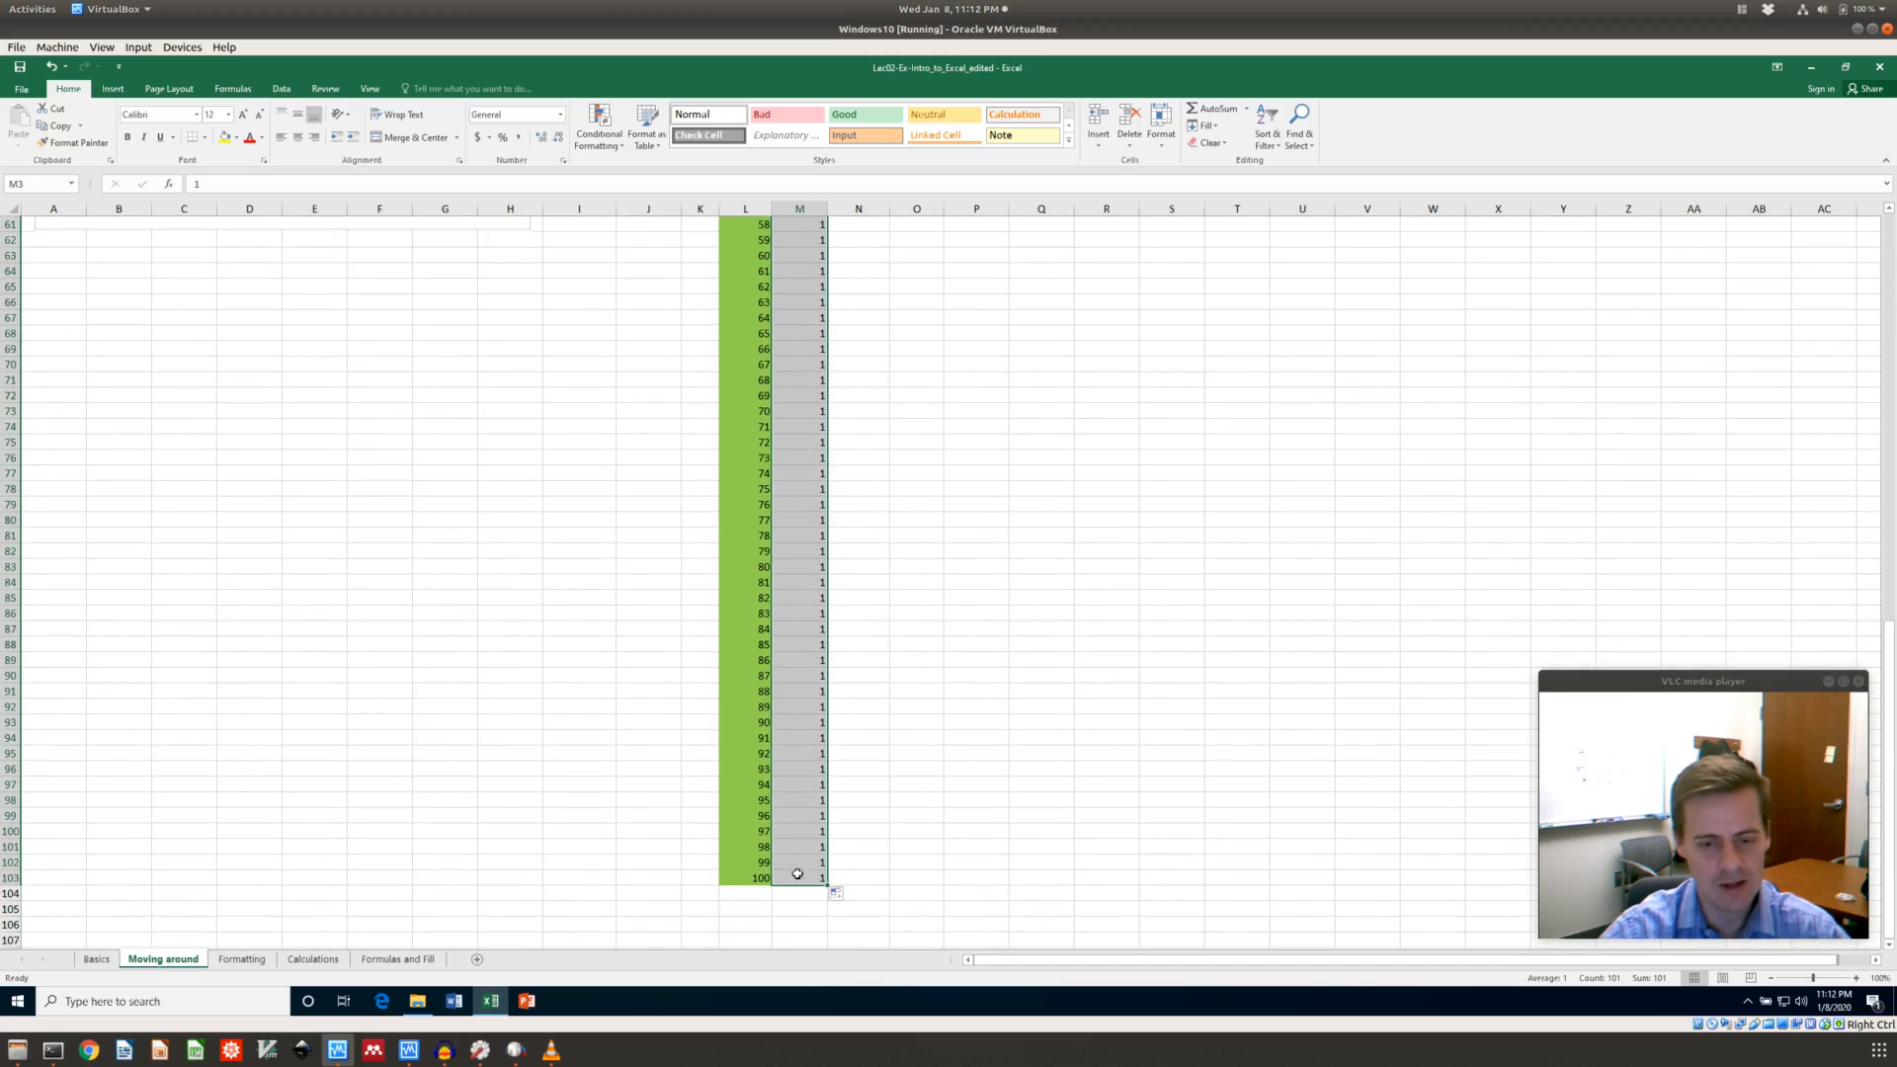
Auto-fill the two-value series in N3:N4 down to N103, matching the neighbouring data
scroll(890, 754, up, 20)
click(868, 415)
drag(877, 247, 878, 271)
double_click(891, 276)
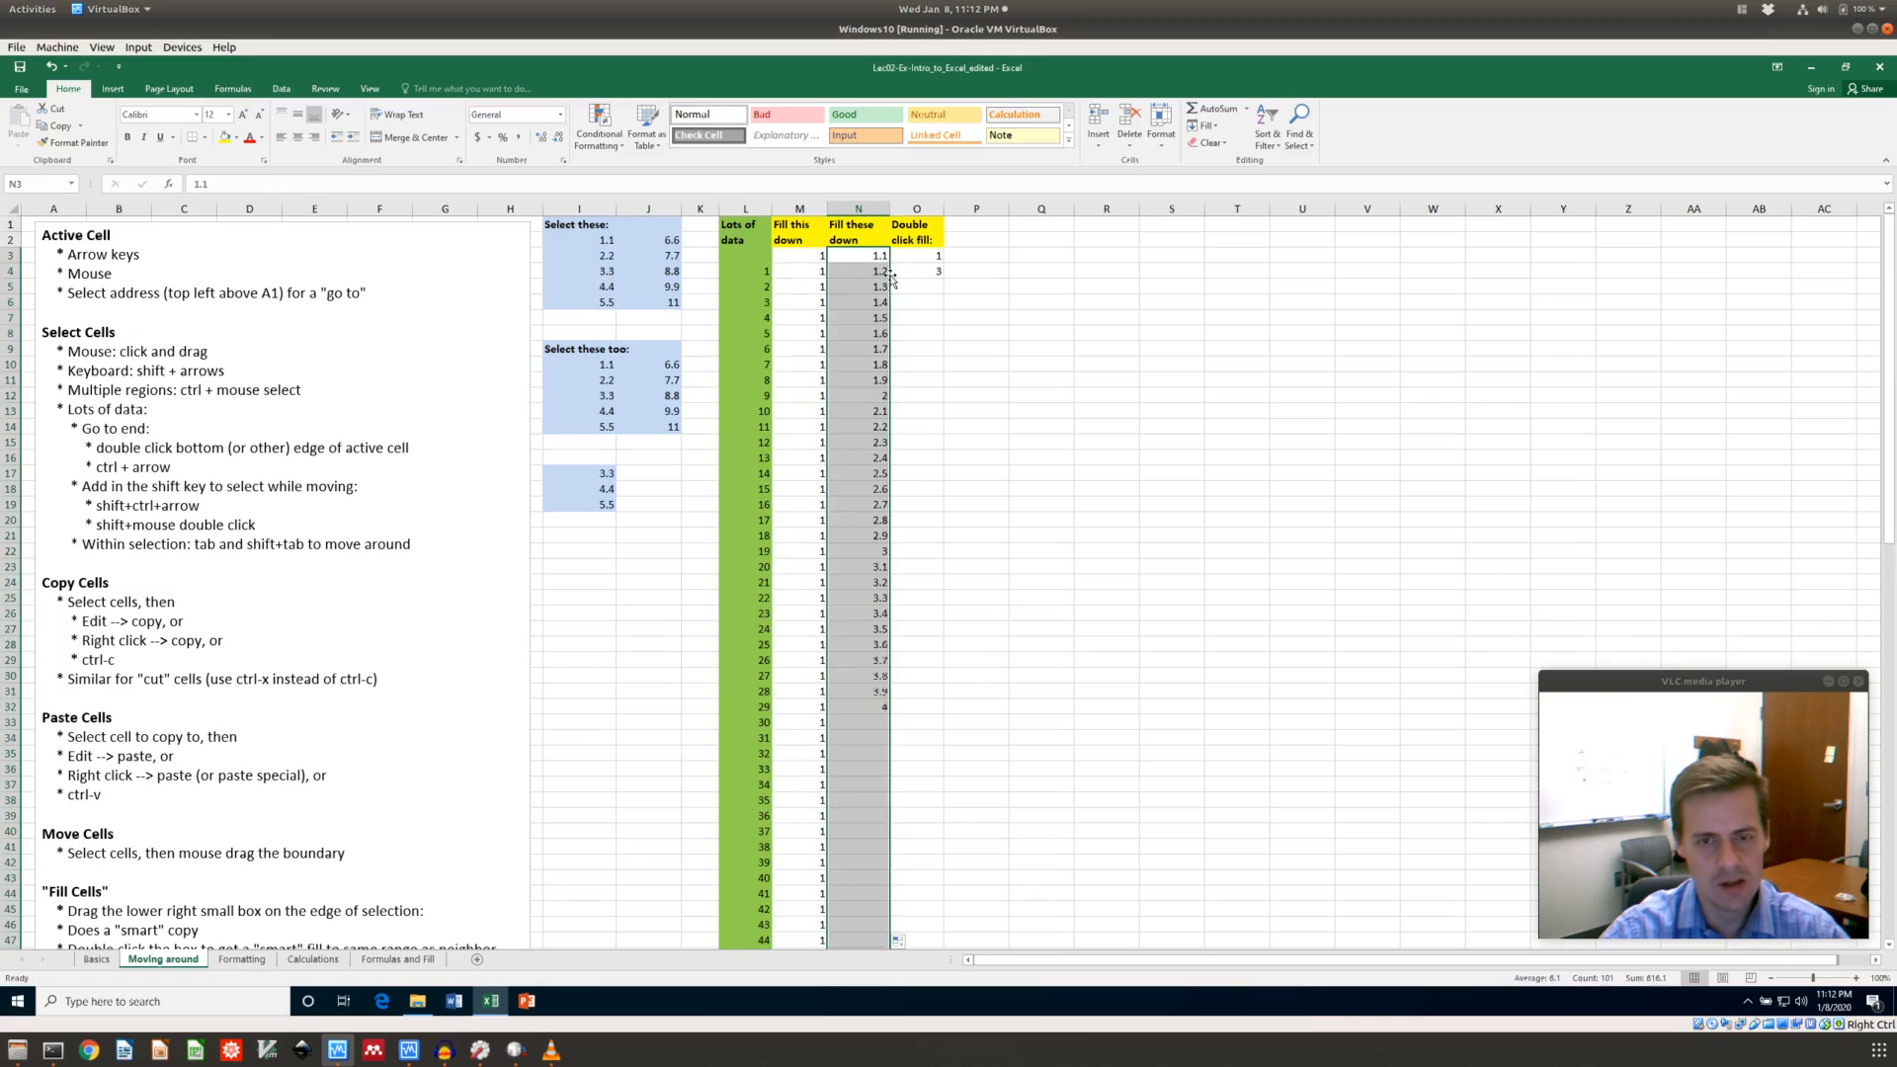
scroll(818, 634, down, 12)
scroll(818, 633, down, 13)
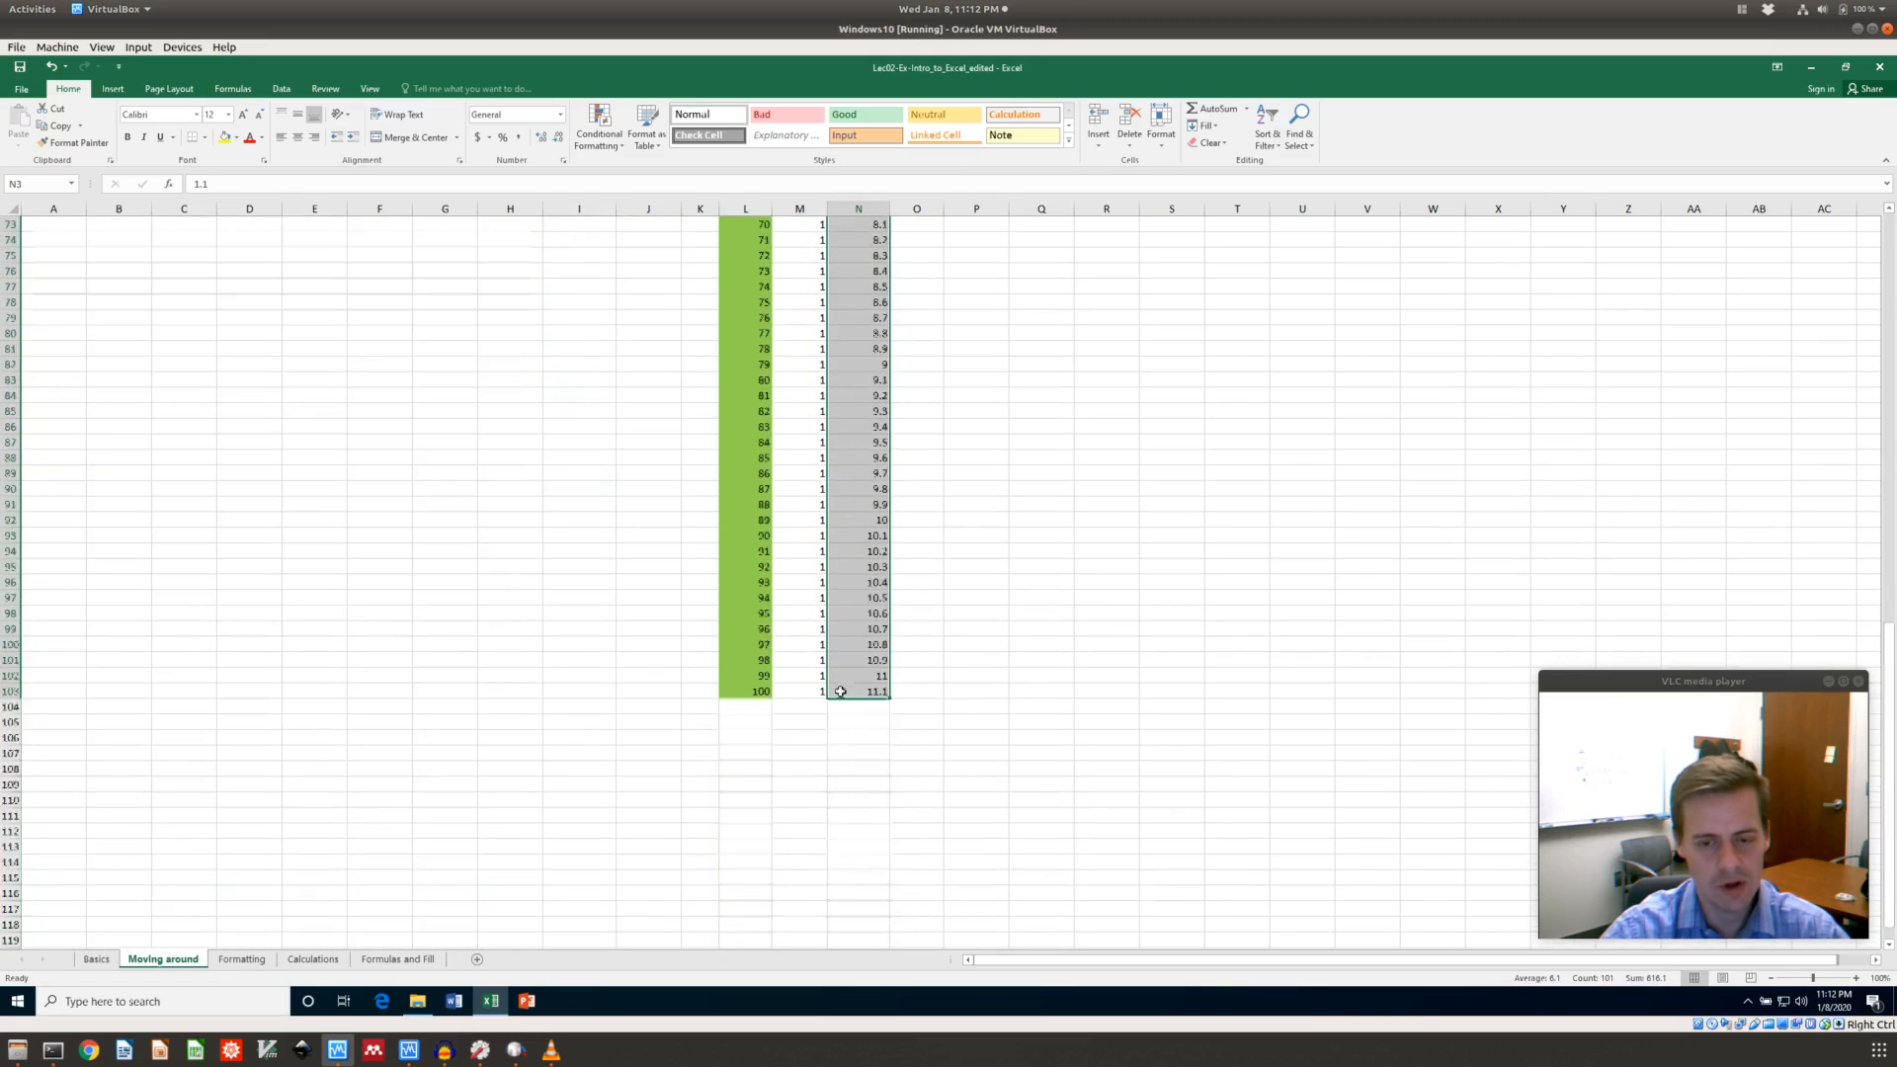
click(875, 640)
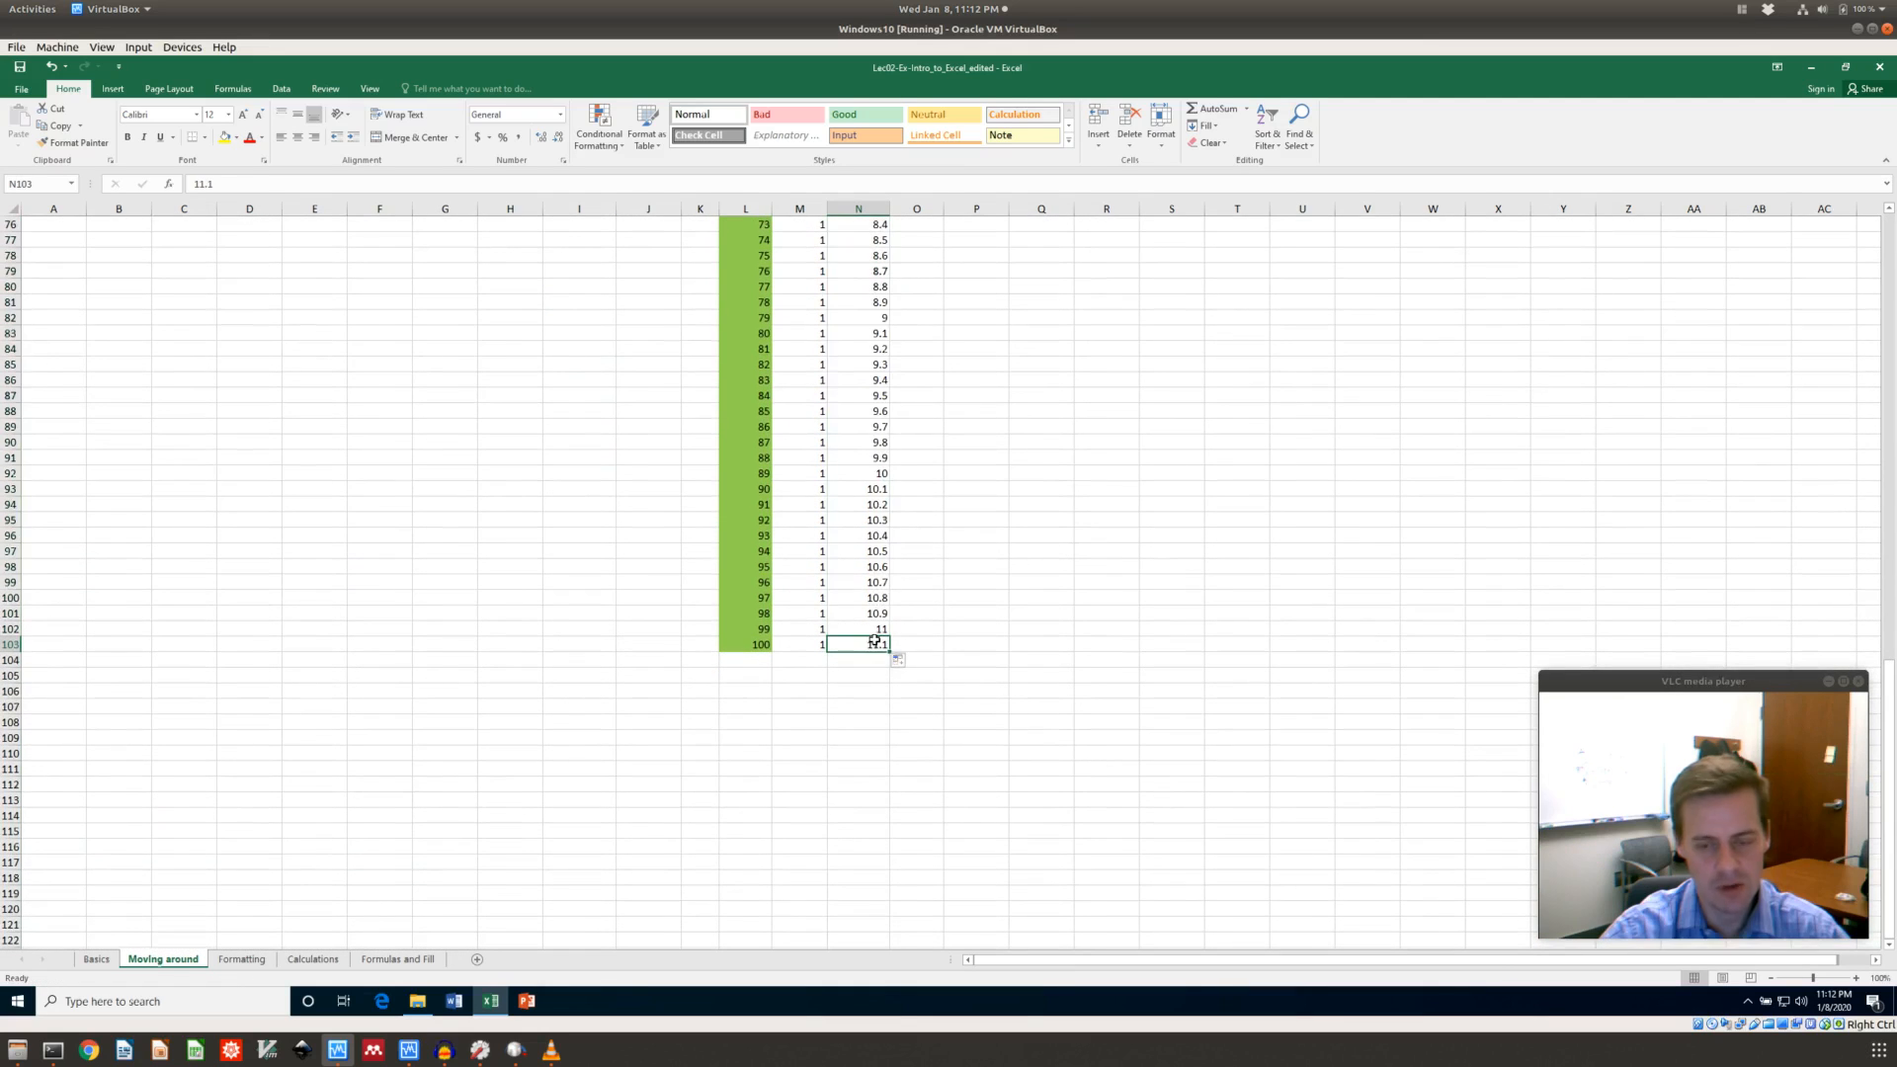
Auto-fill the two-value series in O3:O4 down to O103, matching the neighbouring data
key(ctrl+Up)
drag(925, 254, 935, 273)
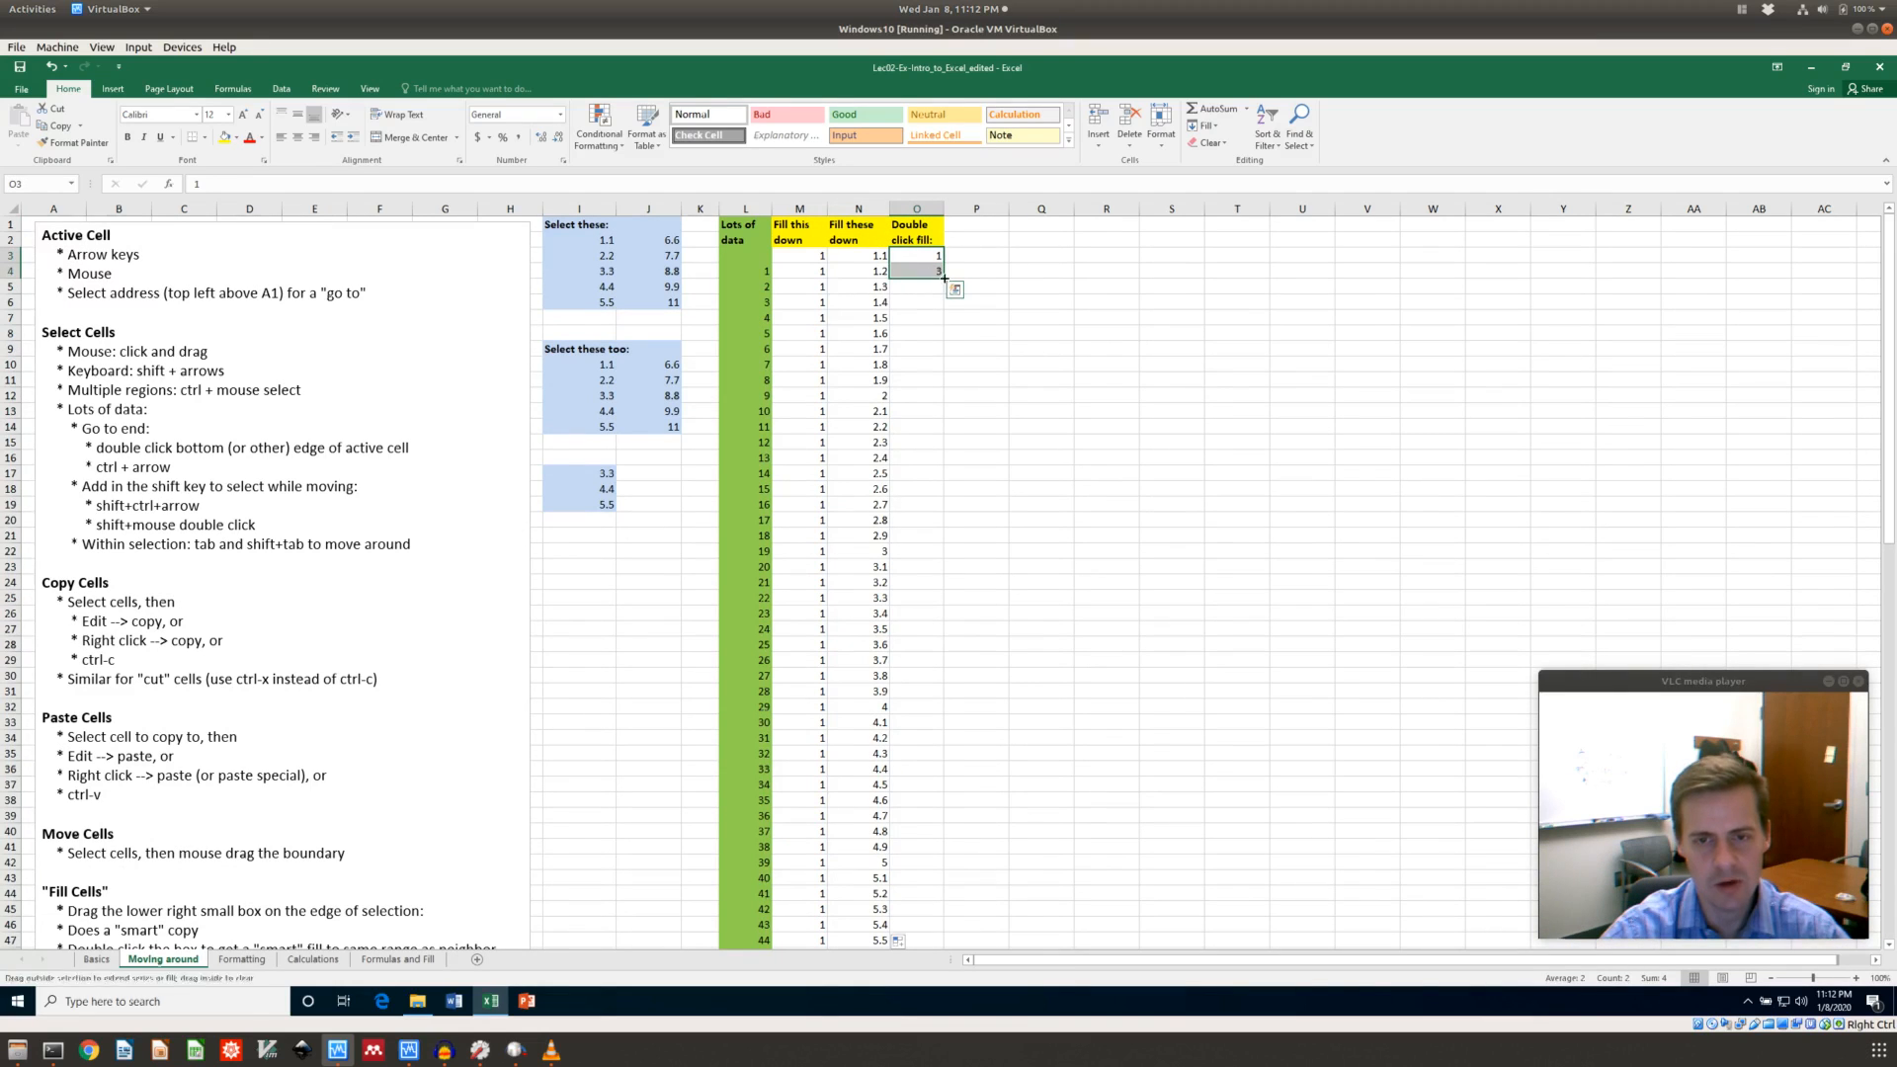
double_click(941, 280)
click(932, 456)
scroll(933, 456, down, 2)
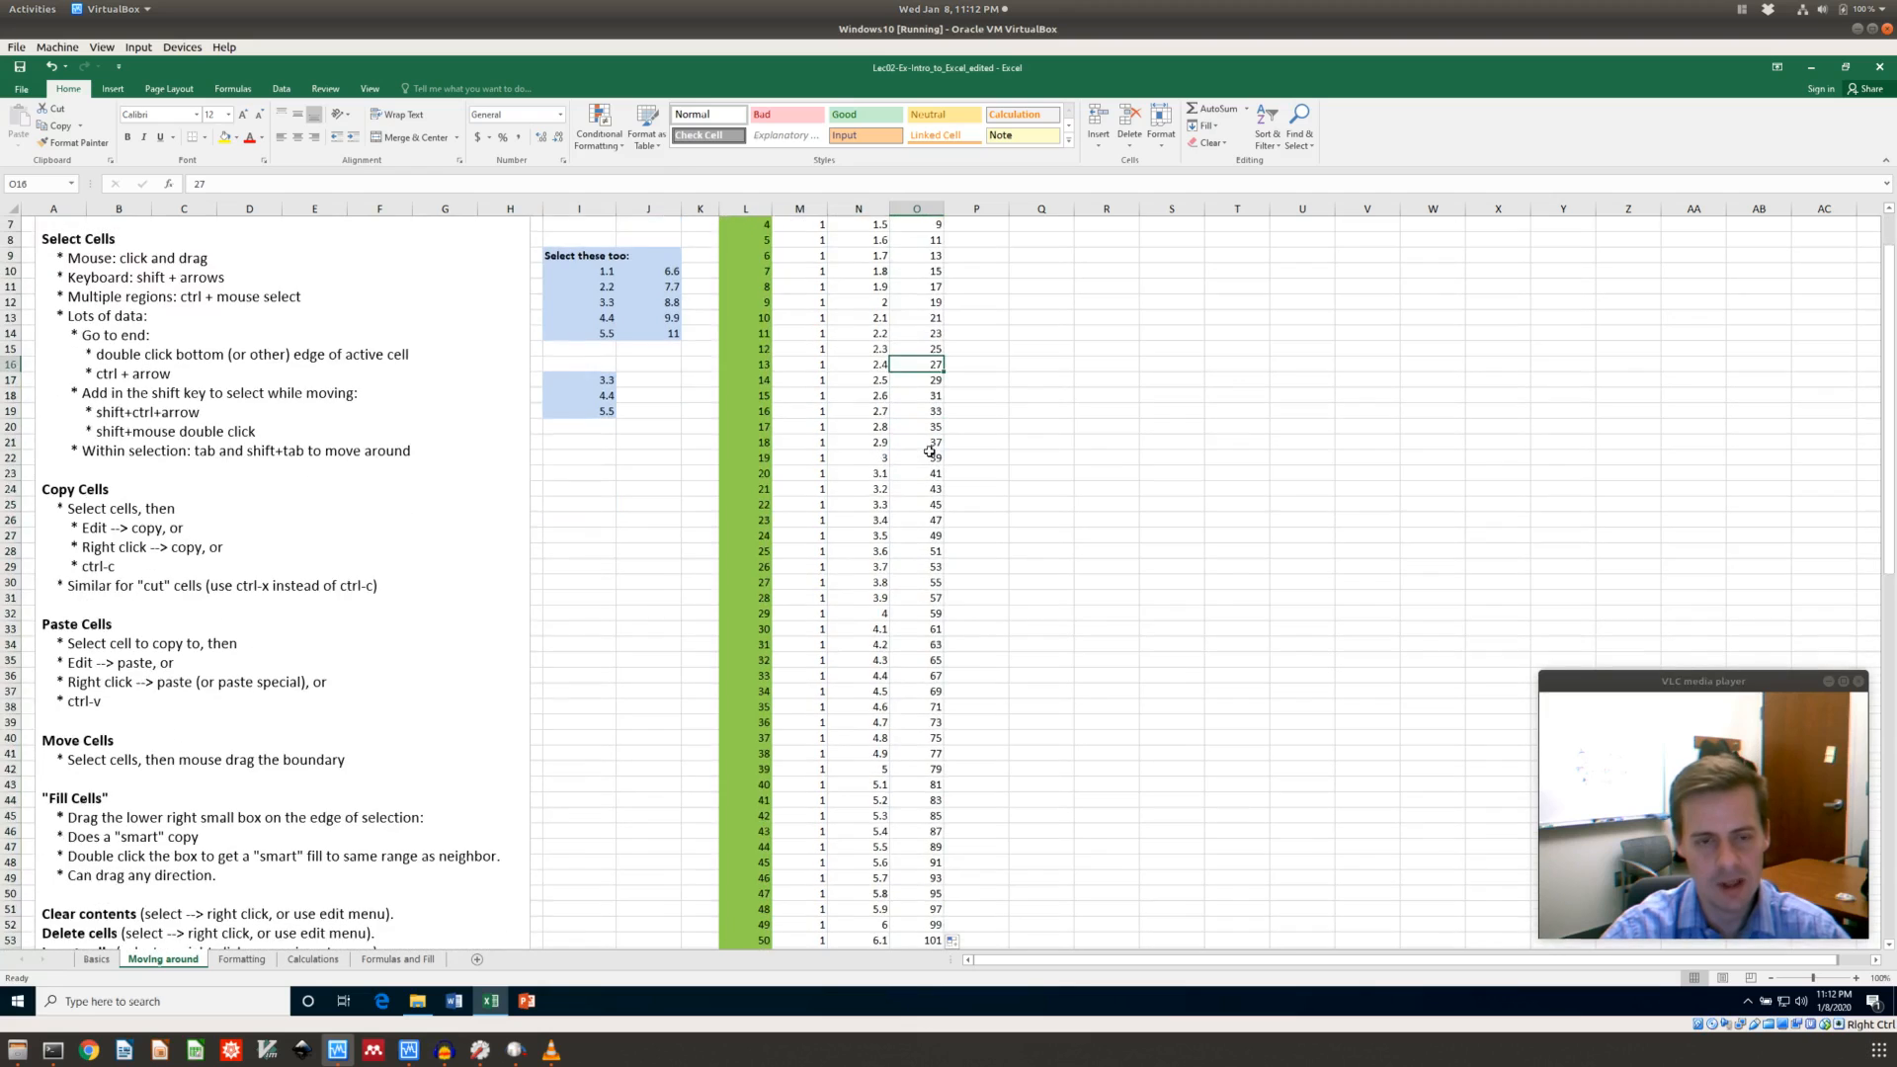
scroll(746, 463, up, 2)
drag(571, 473, 588, 521)
click(606, 564)
click(668, 477)
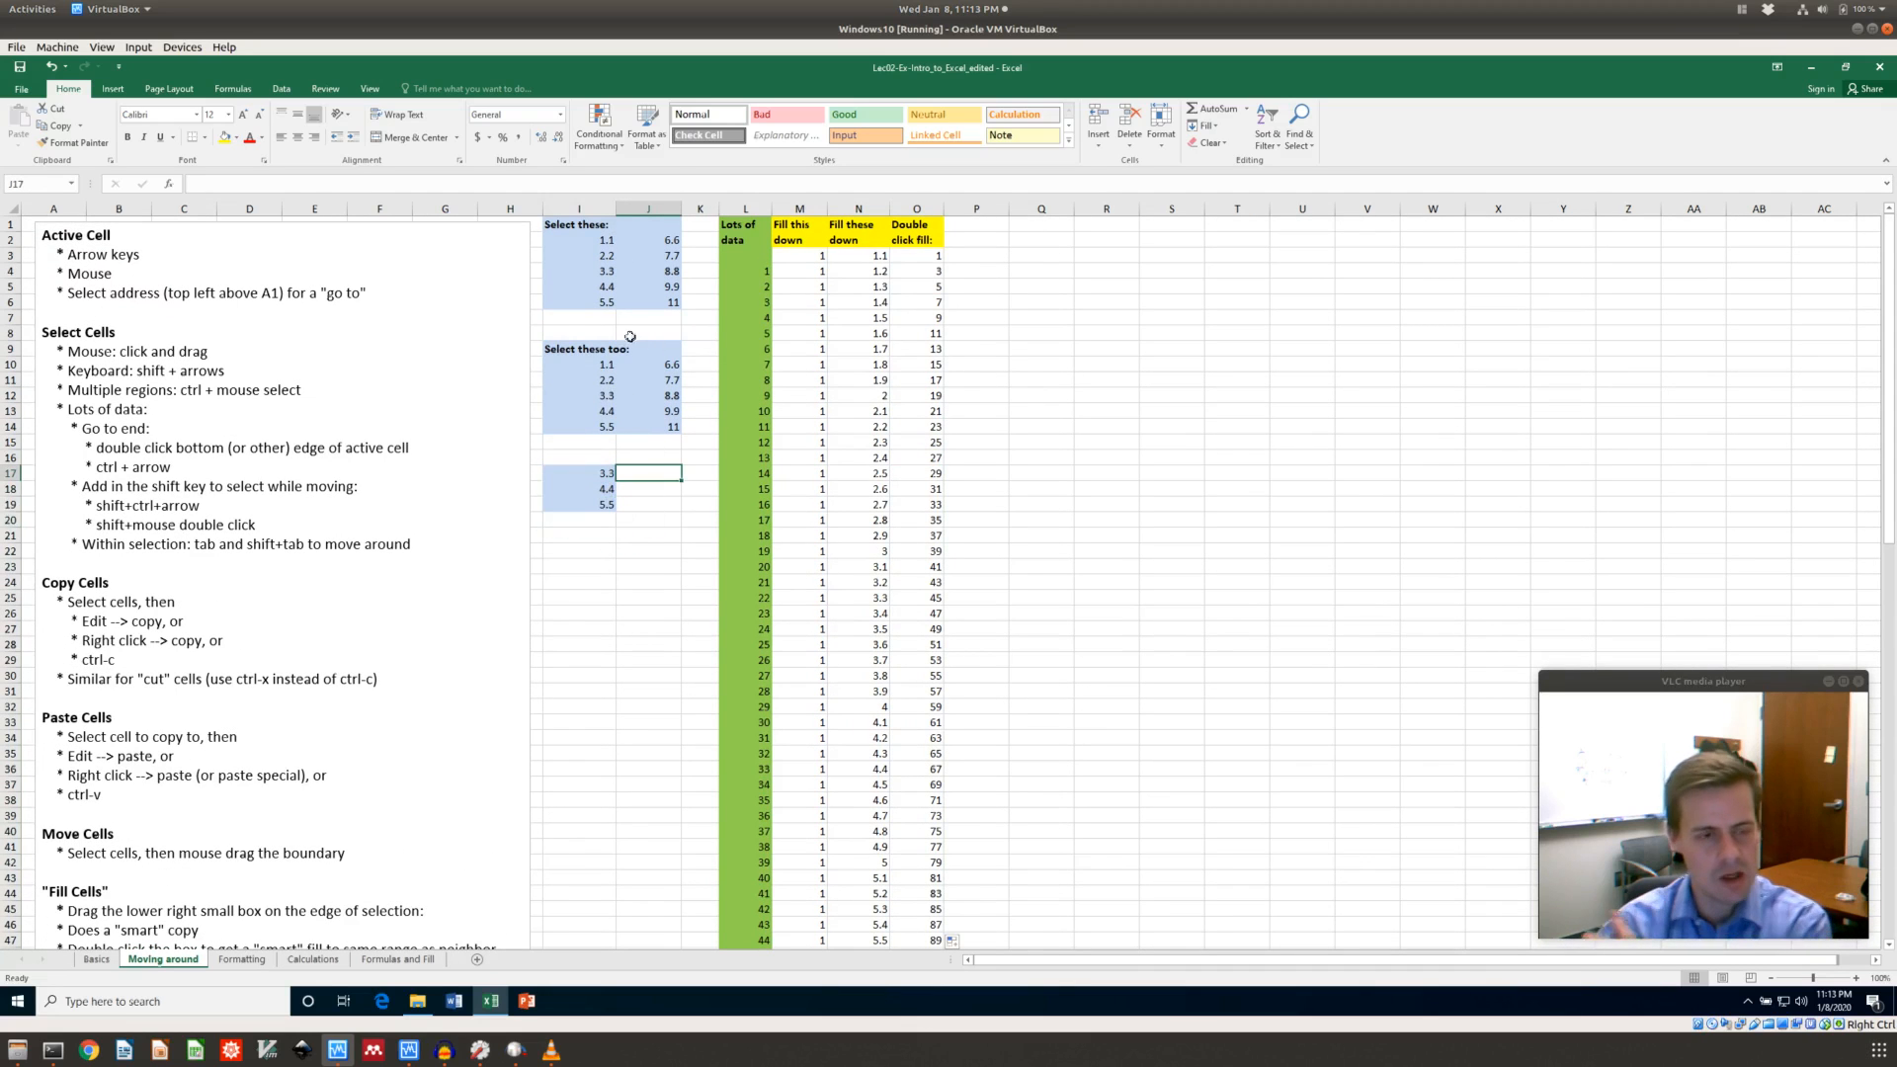
click(586, 398)
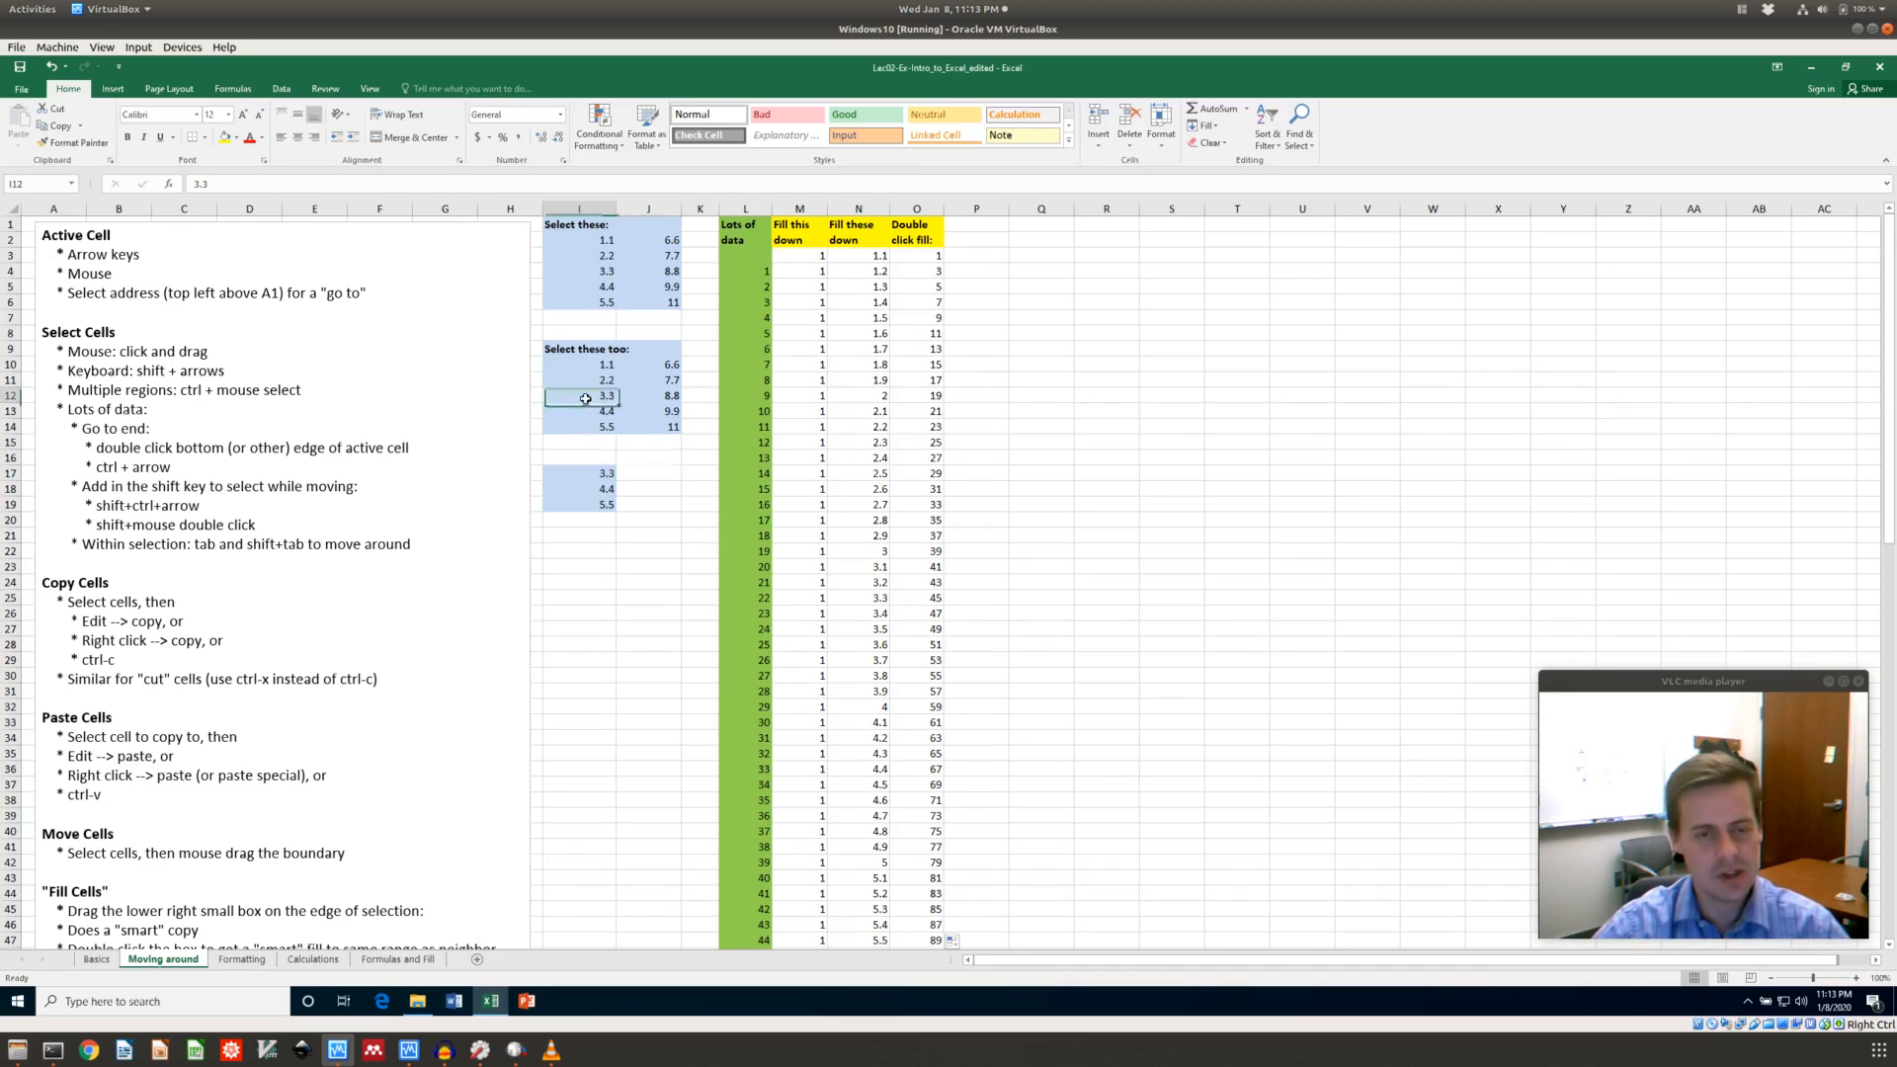
drag(585, 475, 585, 499)
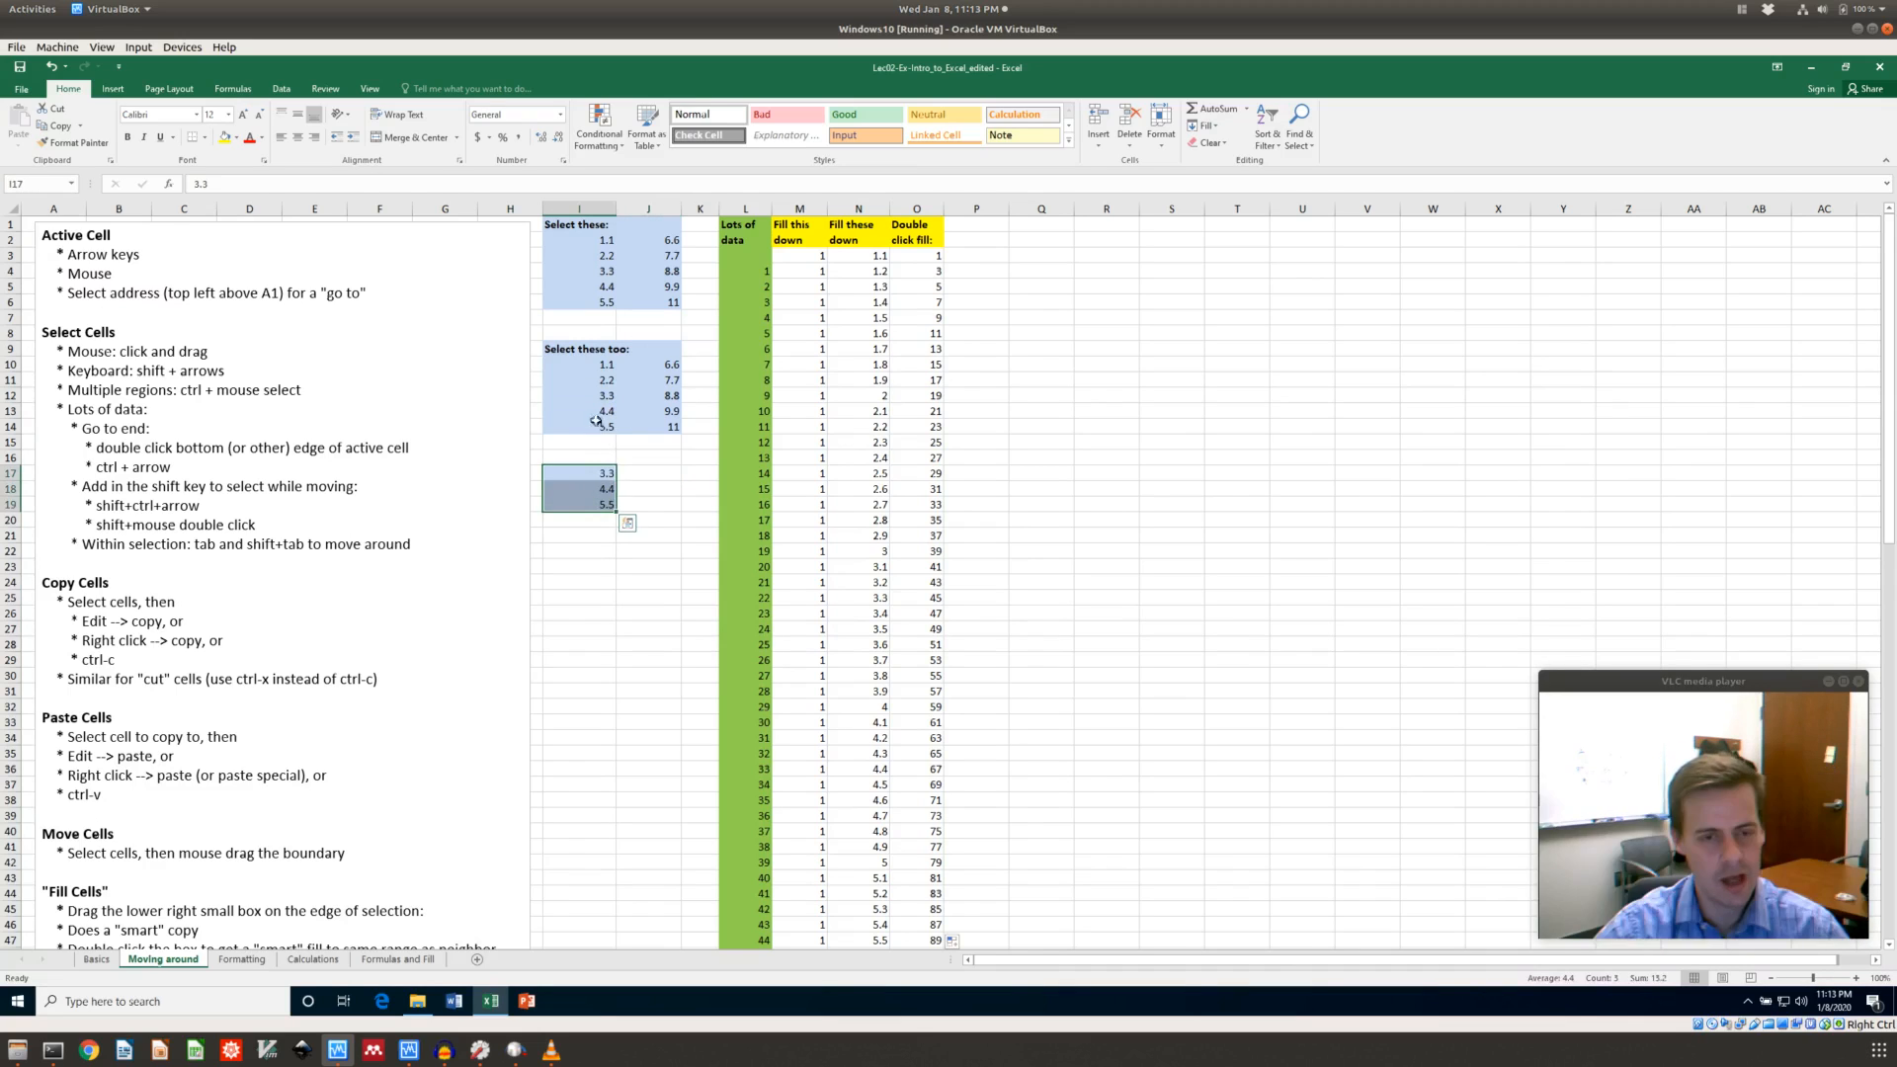
Copy I12:I14, paste it as values only starting at I21, and compare the pasted cells with I17
drag(586, 398, 586, 427)
key(ctrl+c)
click(579, 534)
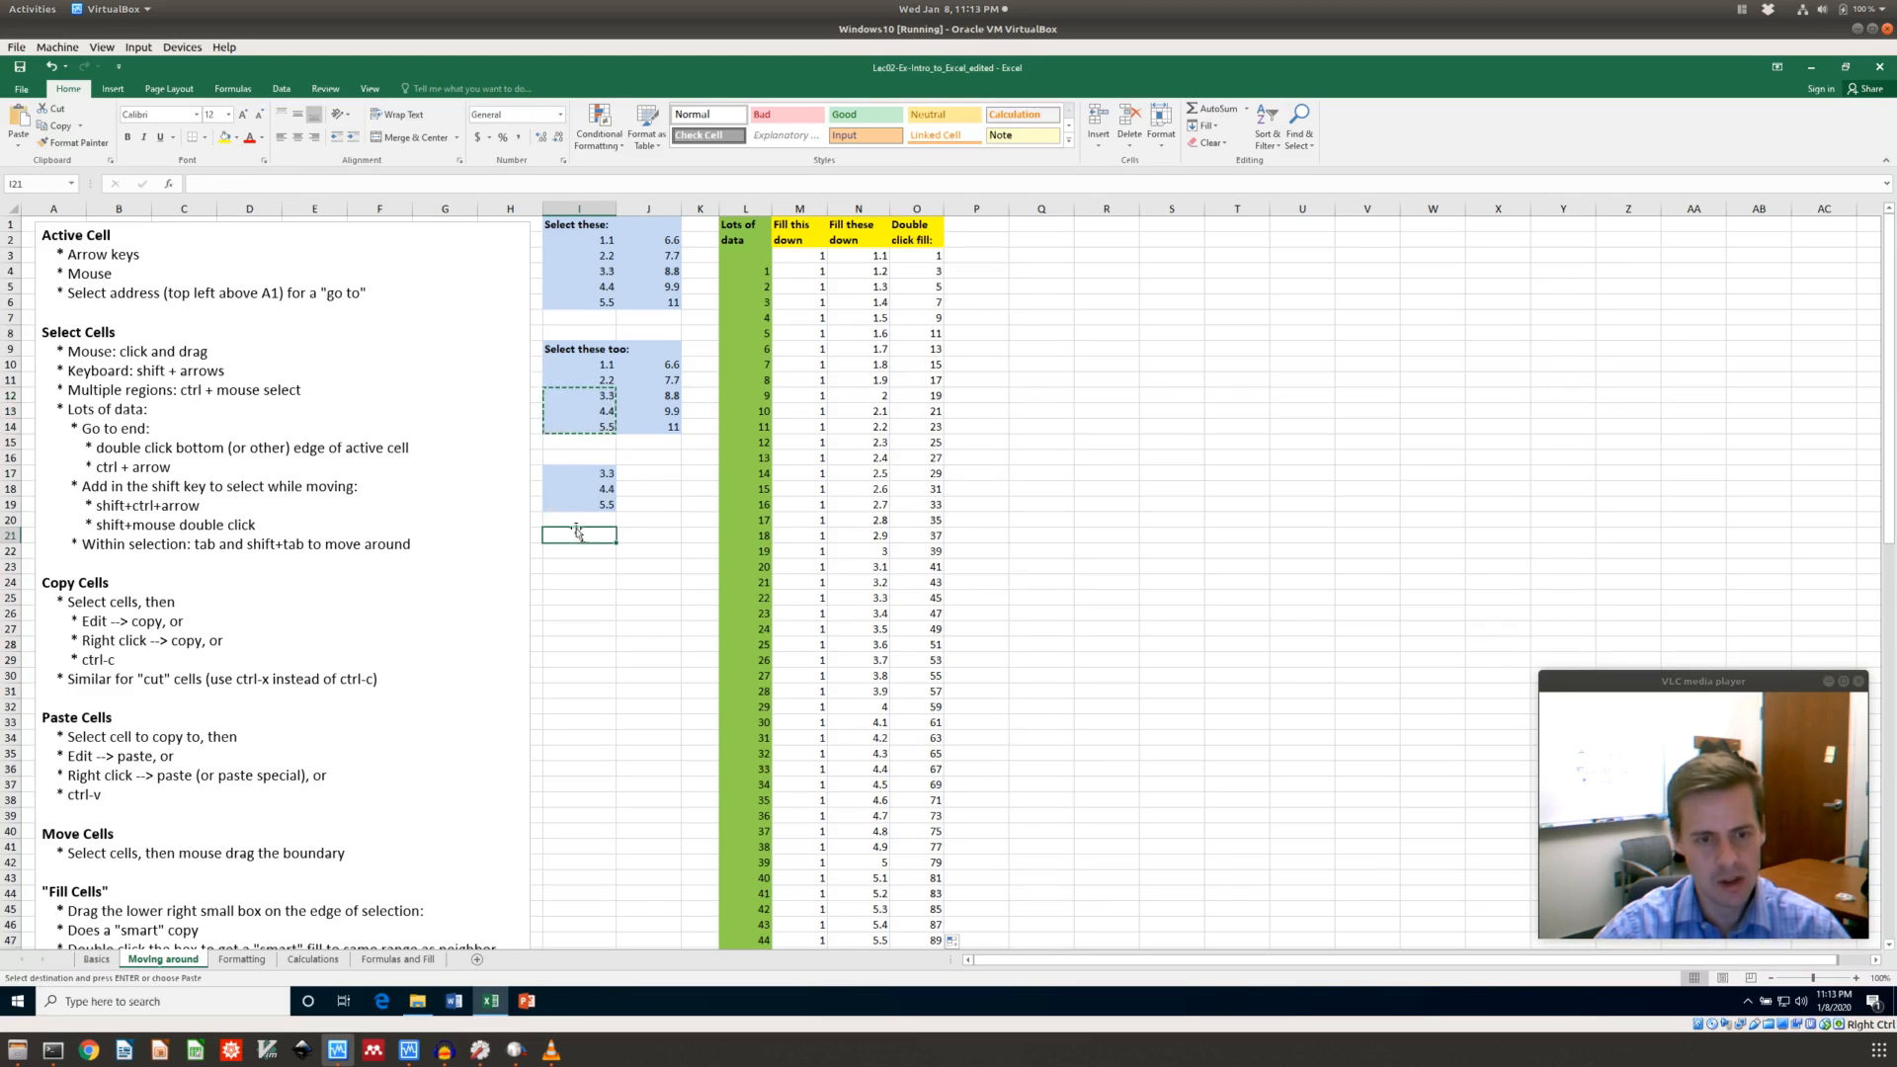
click(20, 147)
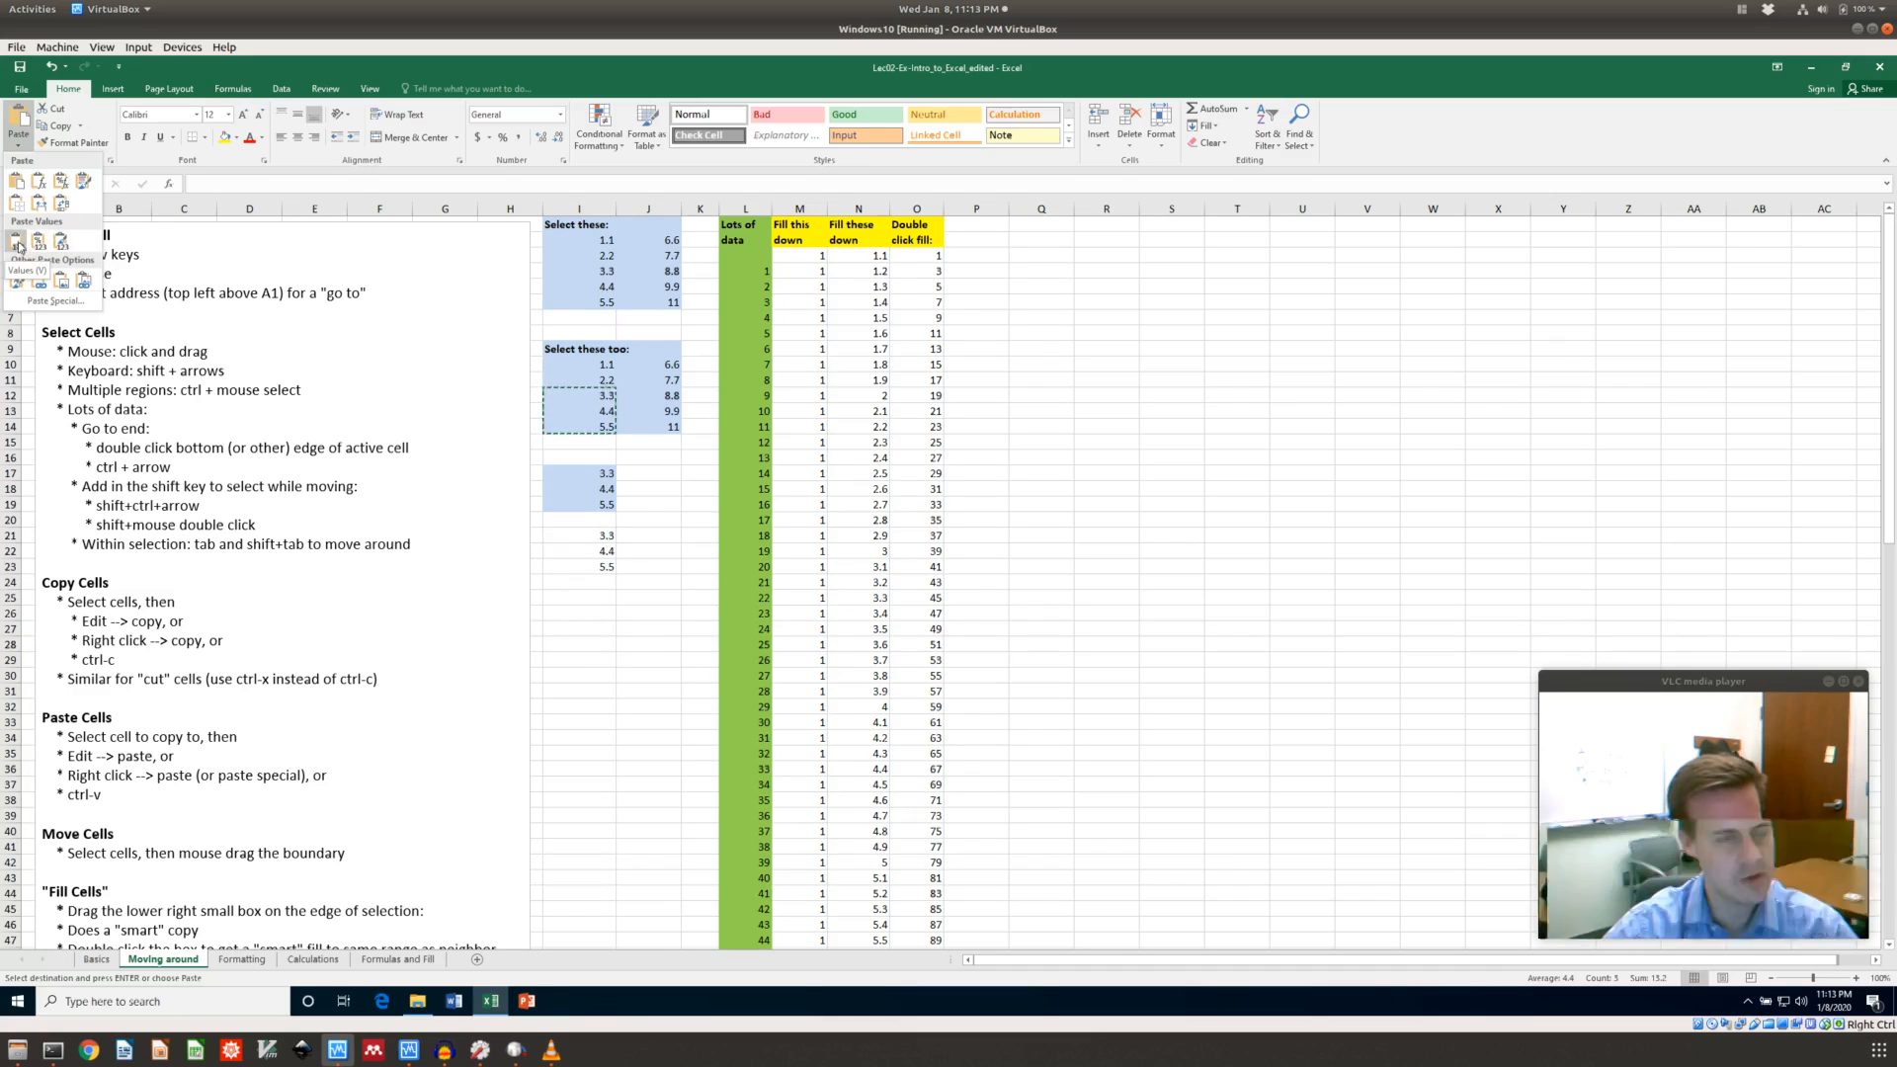
click(17, 243)
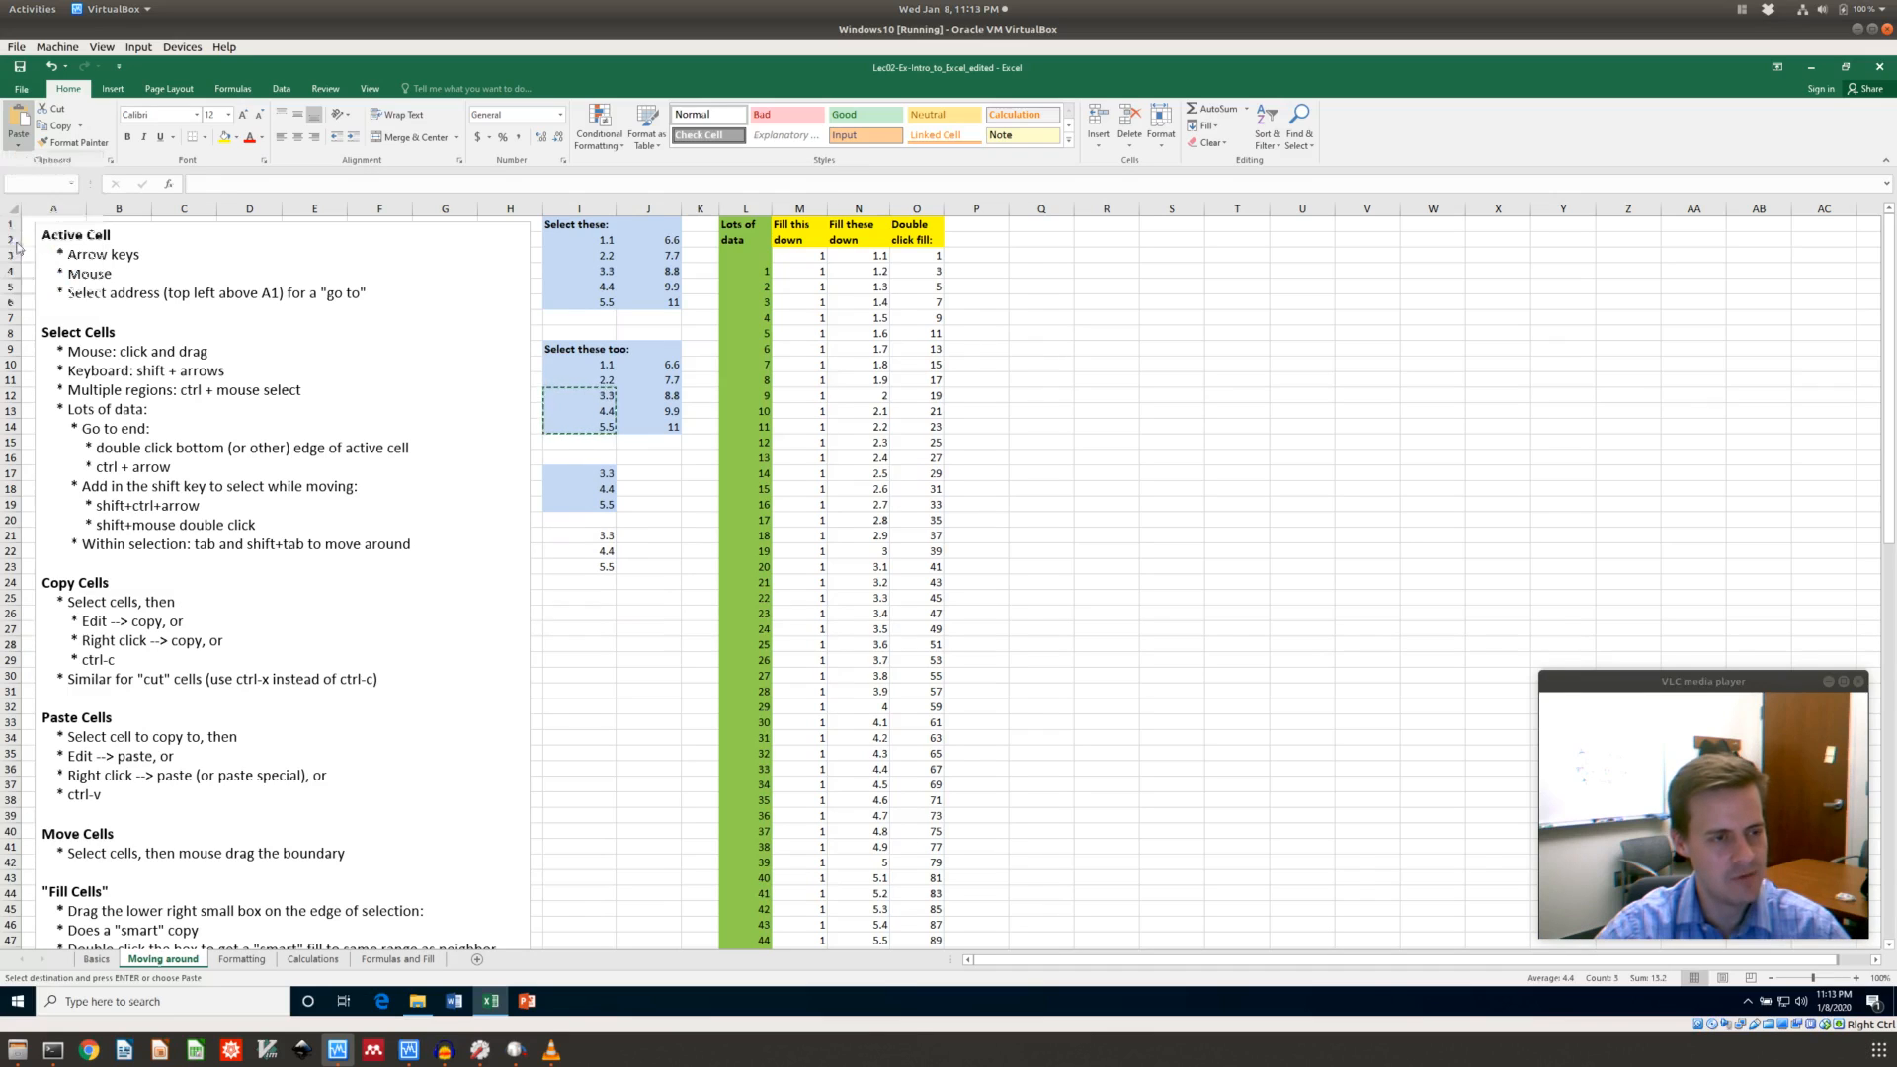
click(628, 533)
drag(600, 535, 593, 565)
click(586, 471)
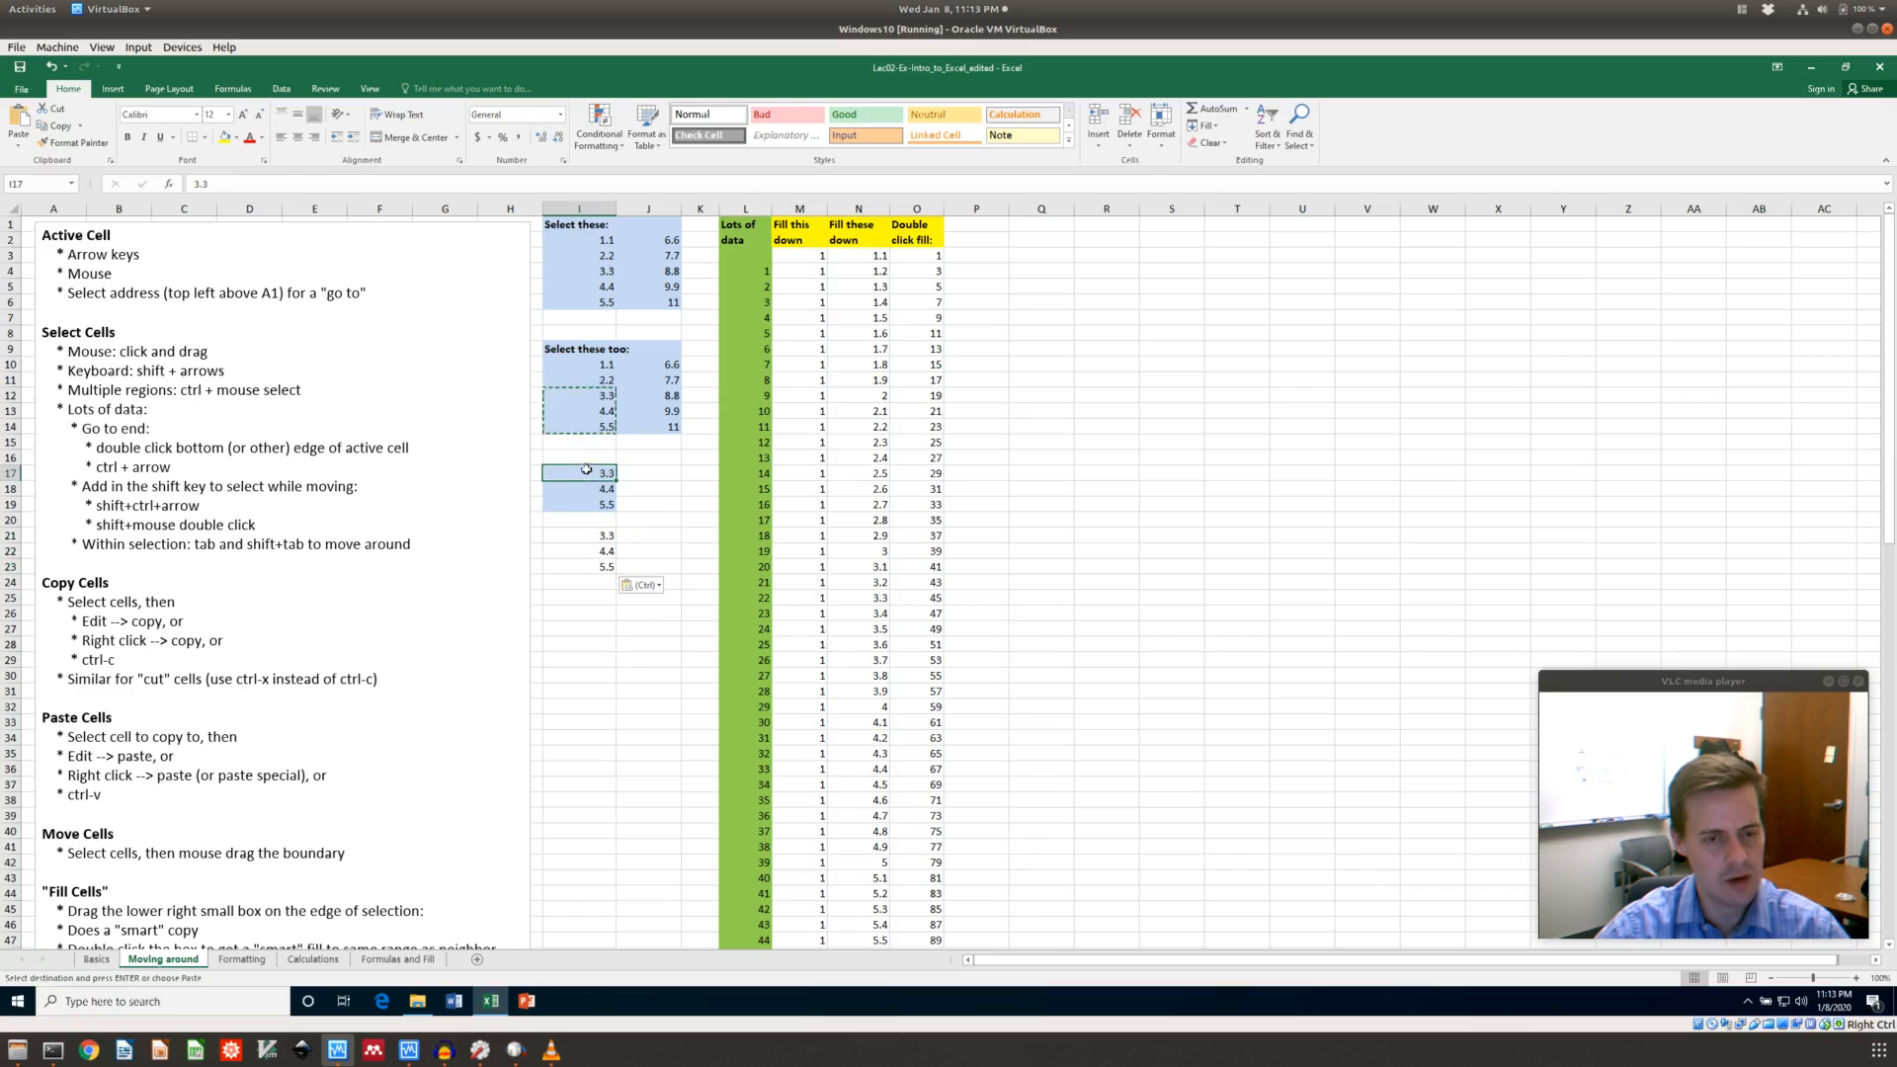
ctrl+click(580, 536)
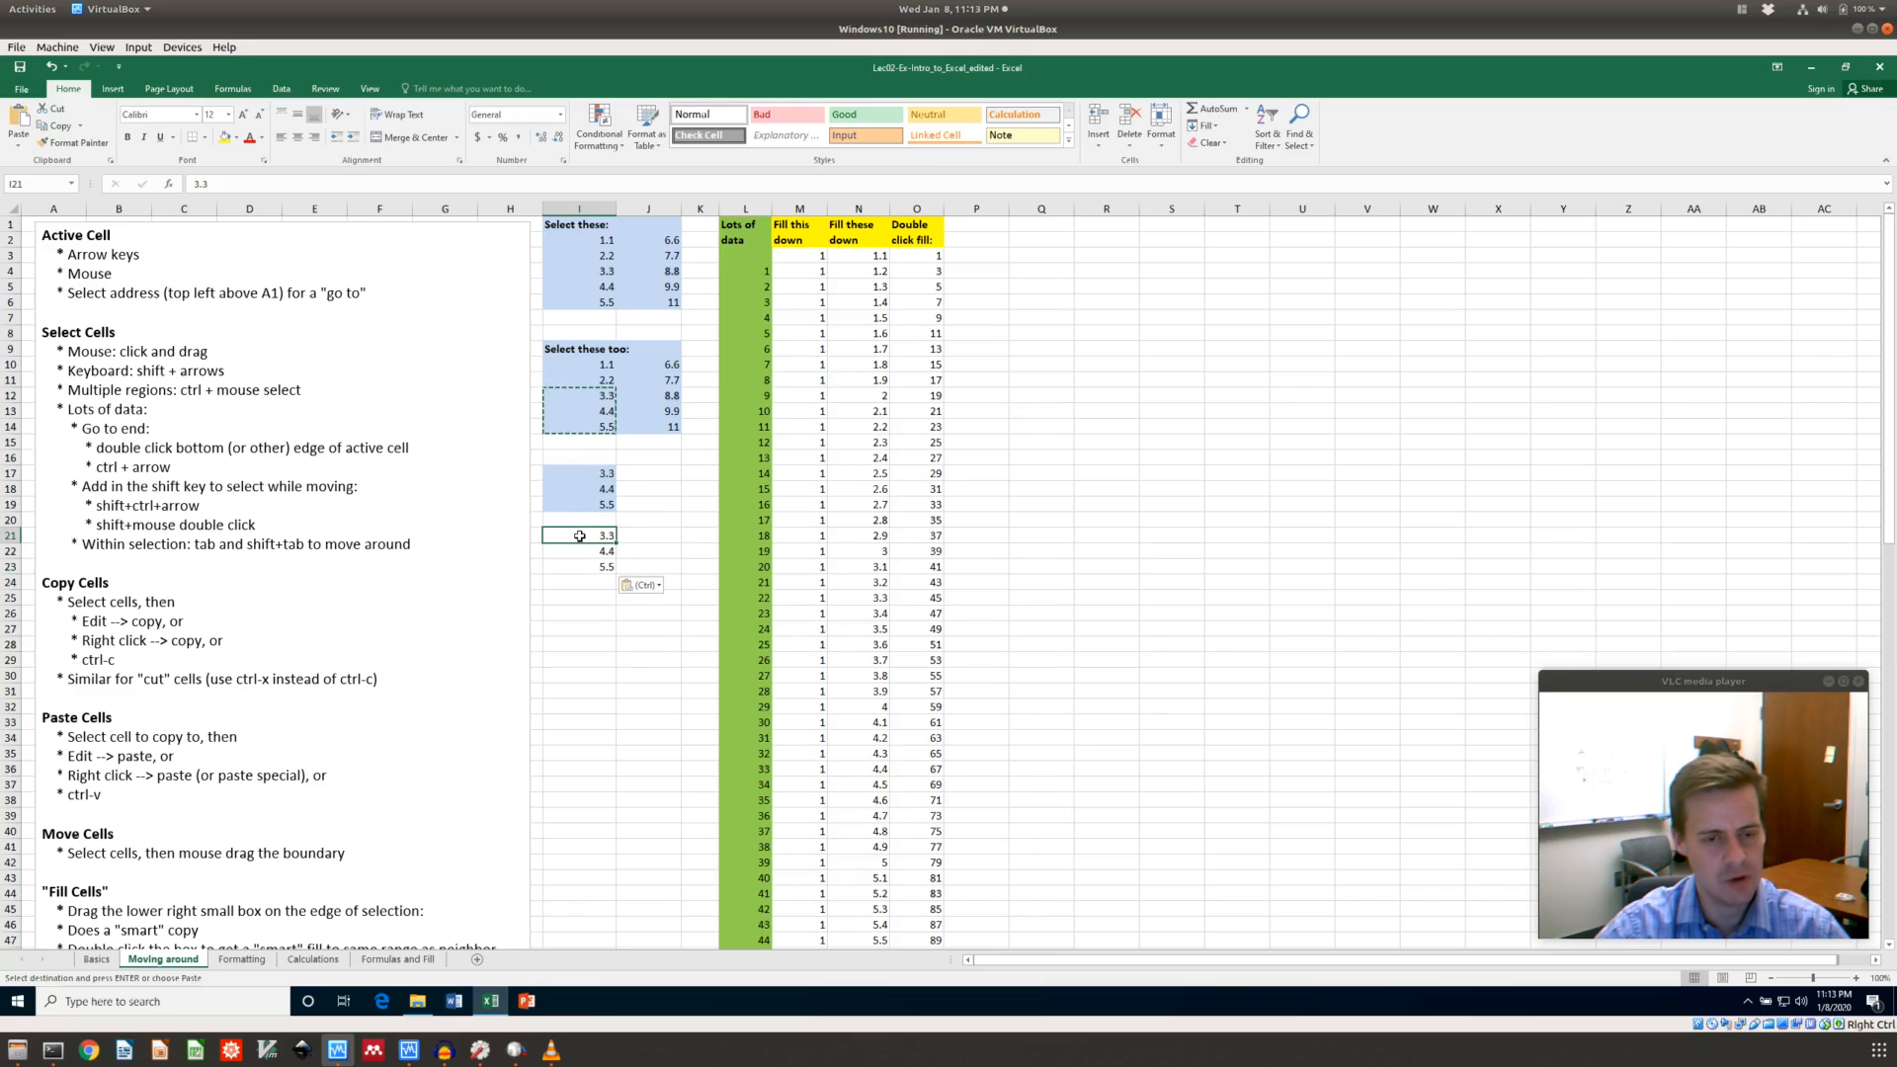
ctrl+click(632, 474)
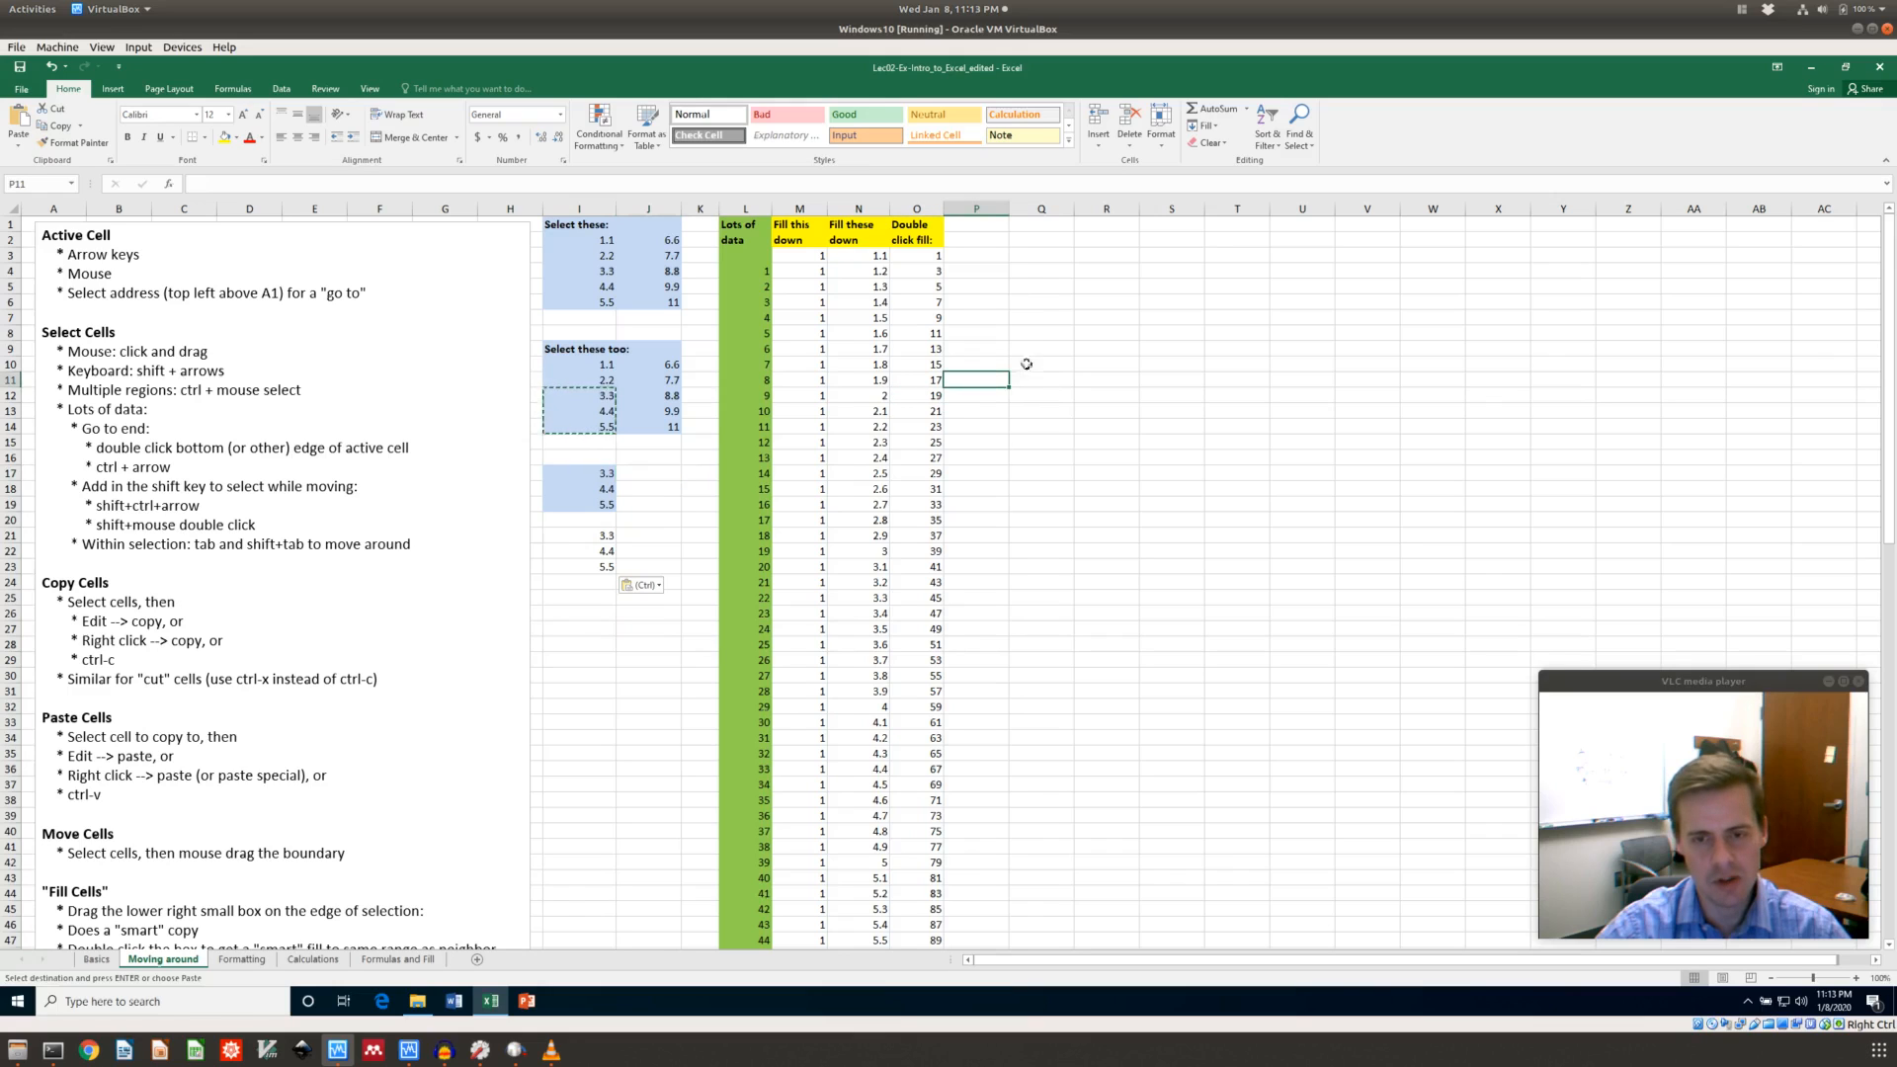
ctrl+click(1033, 320)
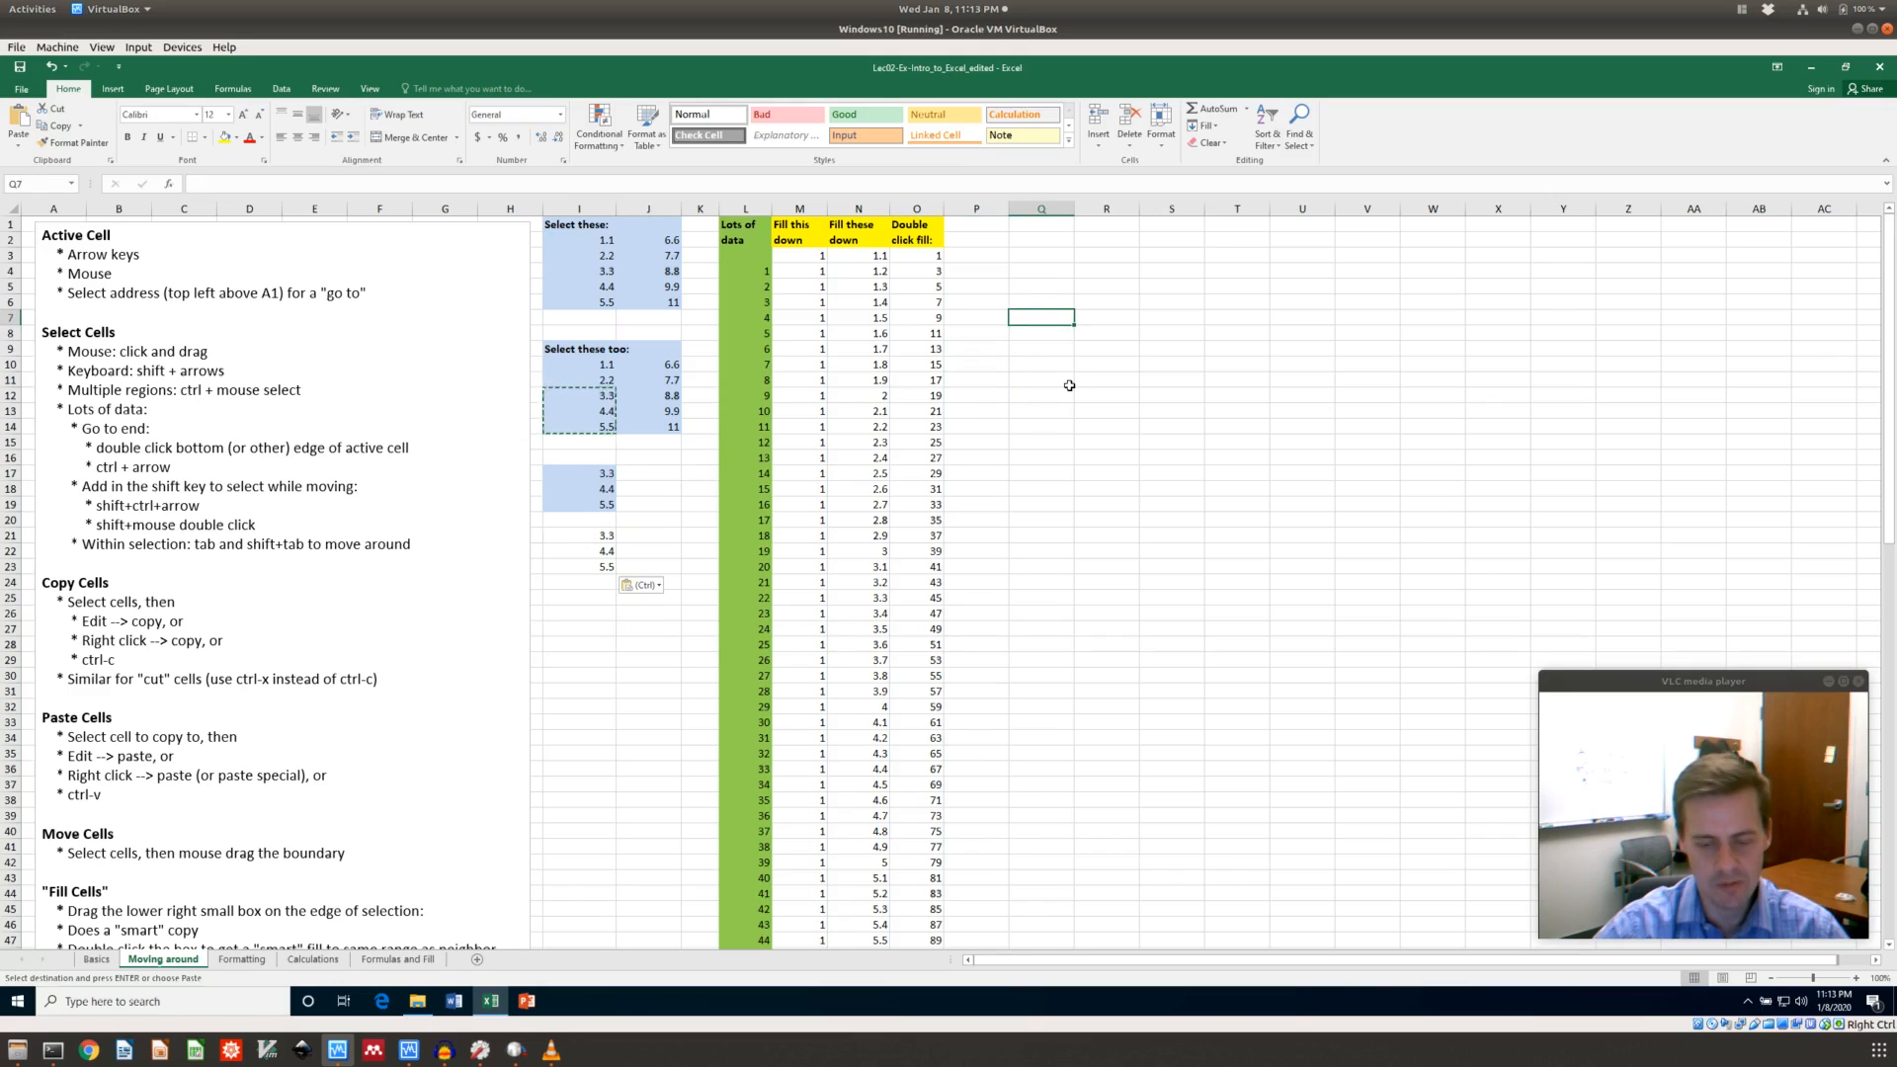
text(=)
key(Left)
key(Left)
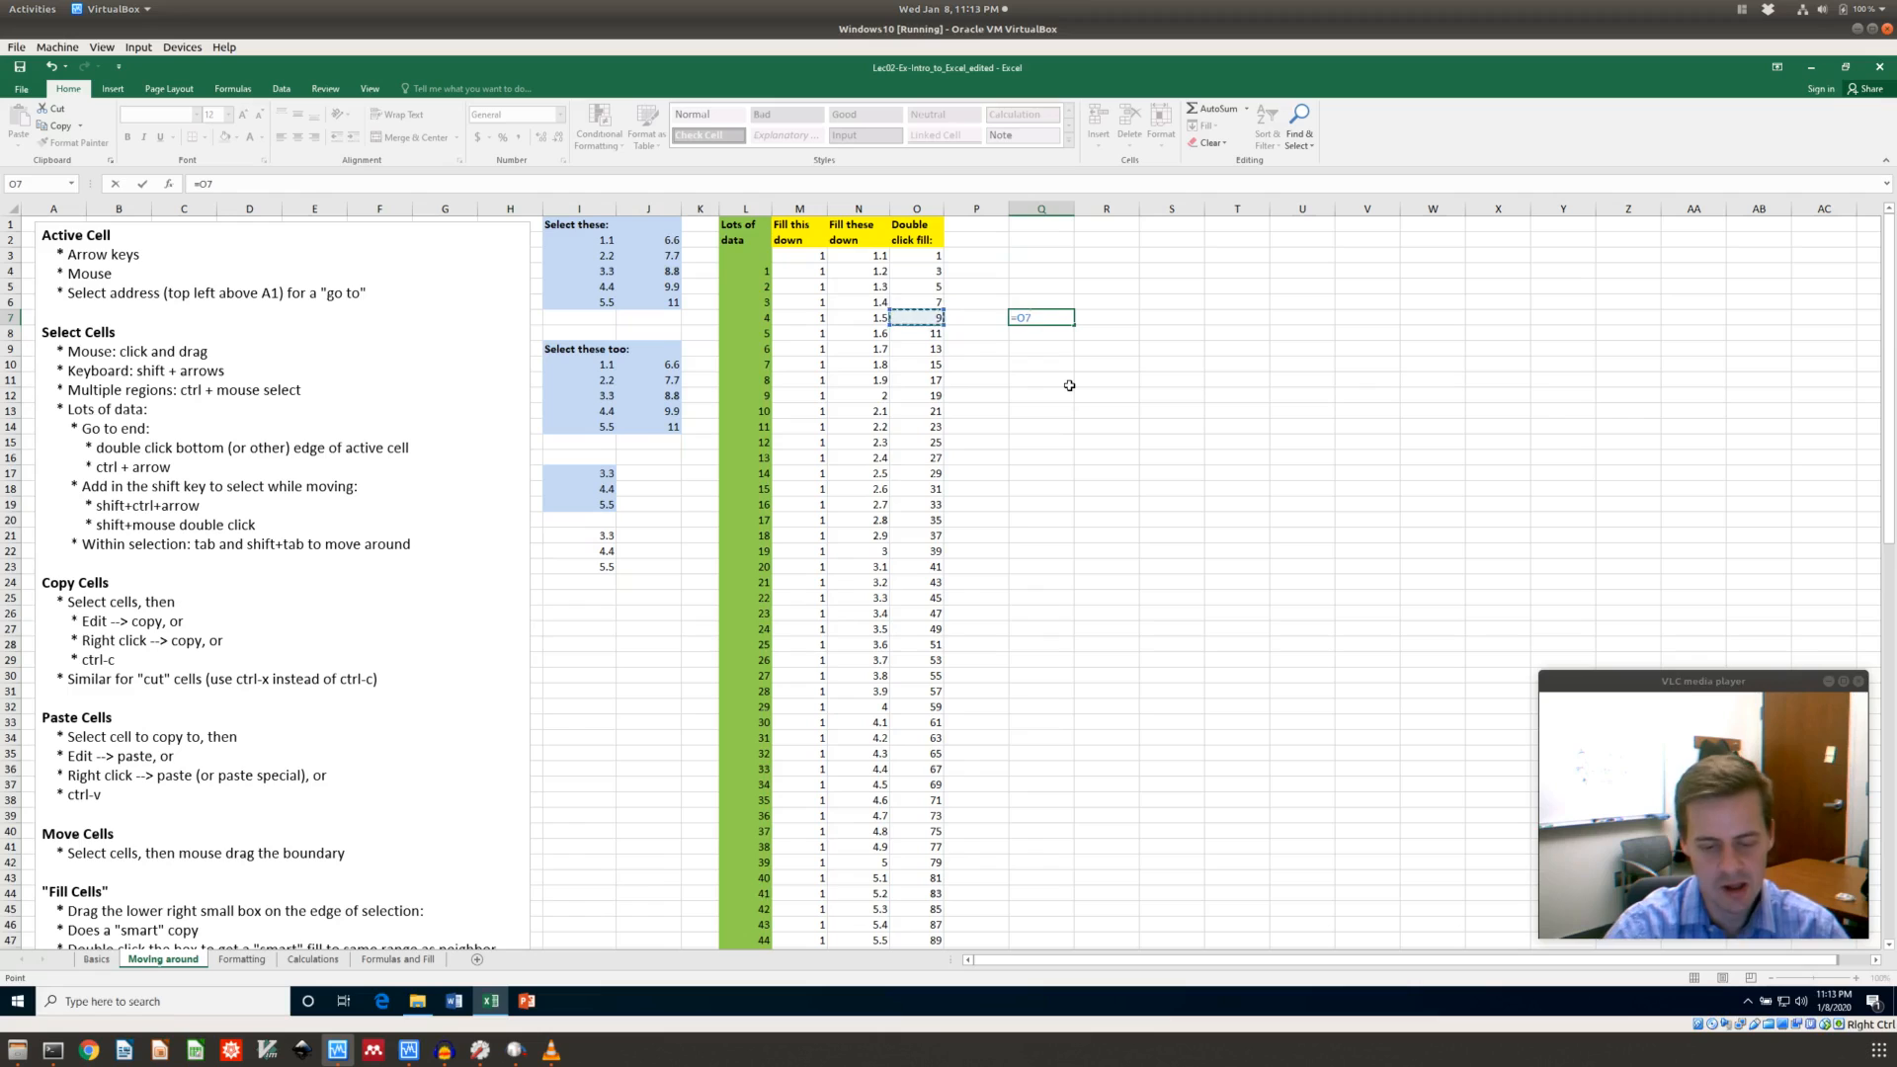
key(Escape)
Enter the formula =O3*2 in cell P3
key(Up)
key(Up)
key(Up)
key(Left)
key(Up)
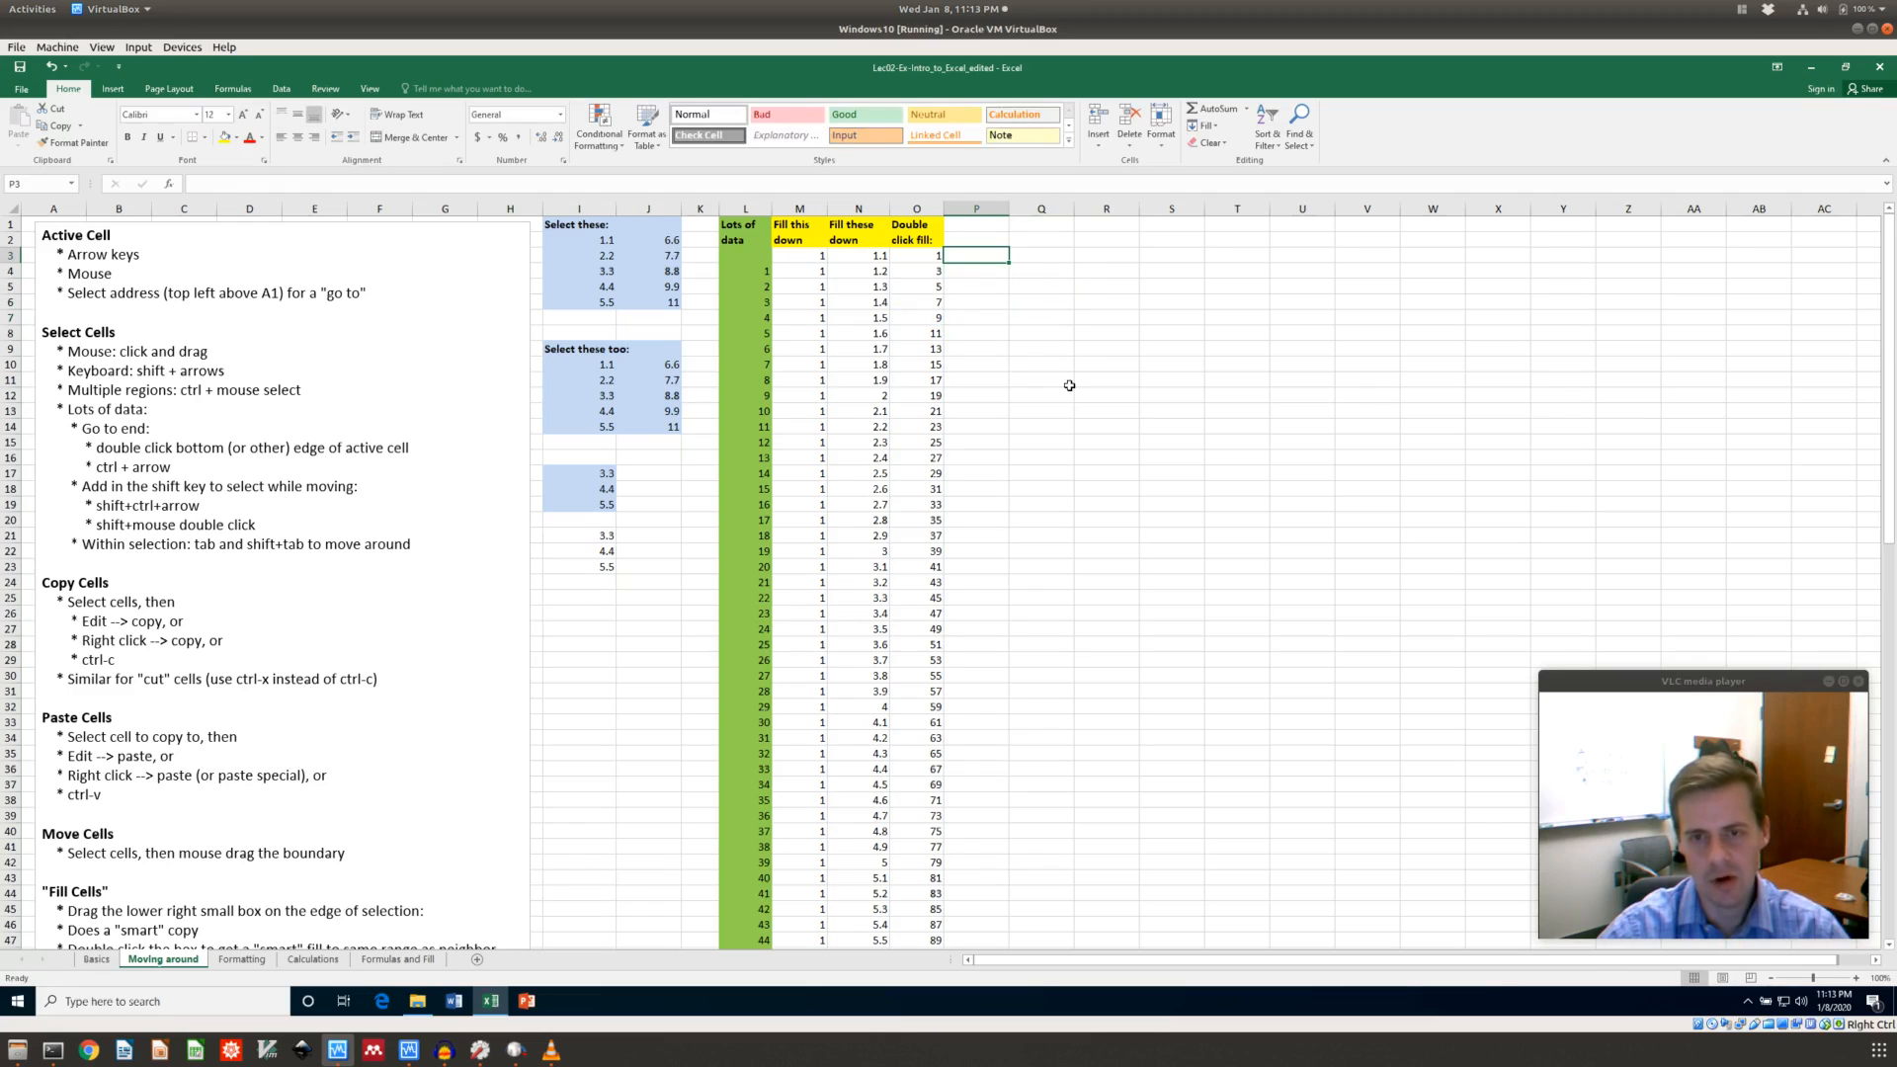
text(=)
key(Left)
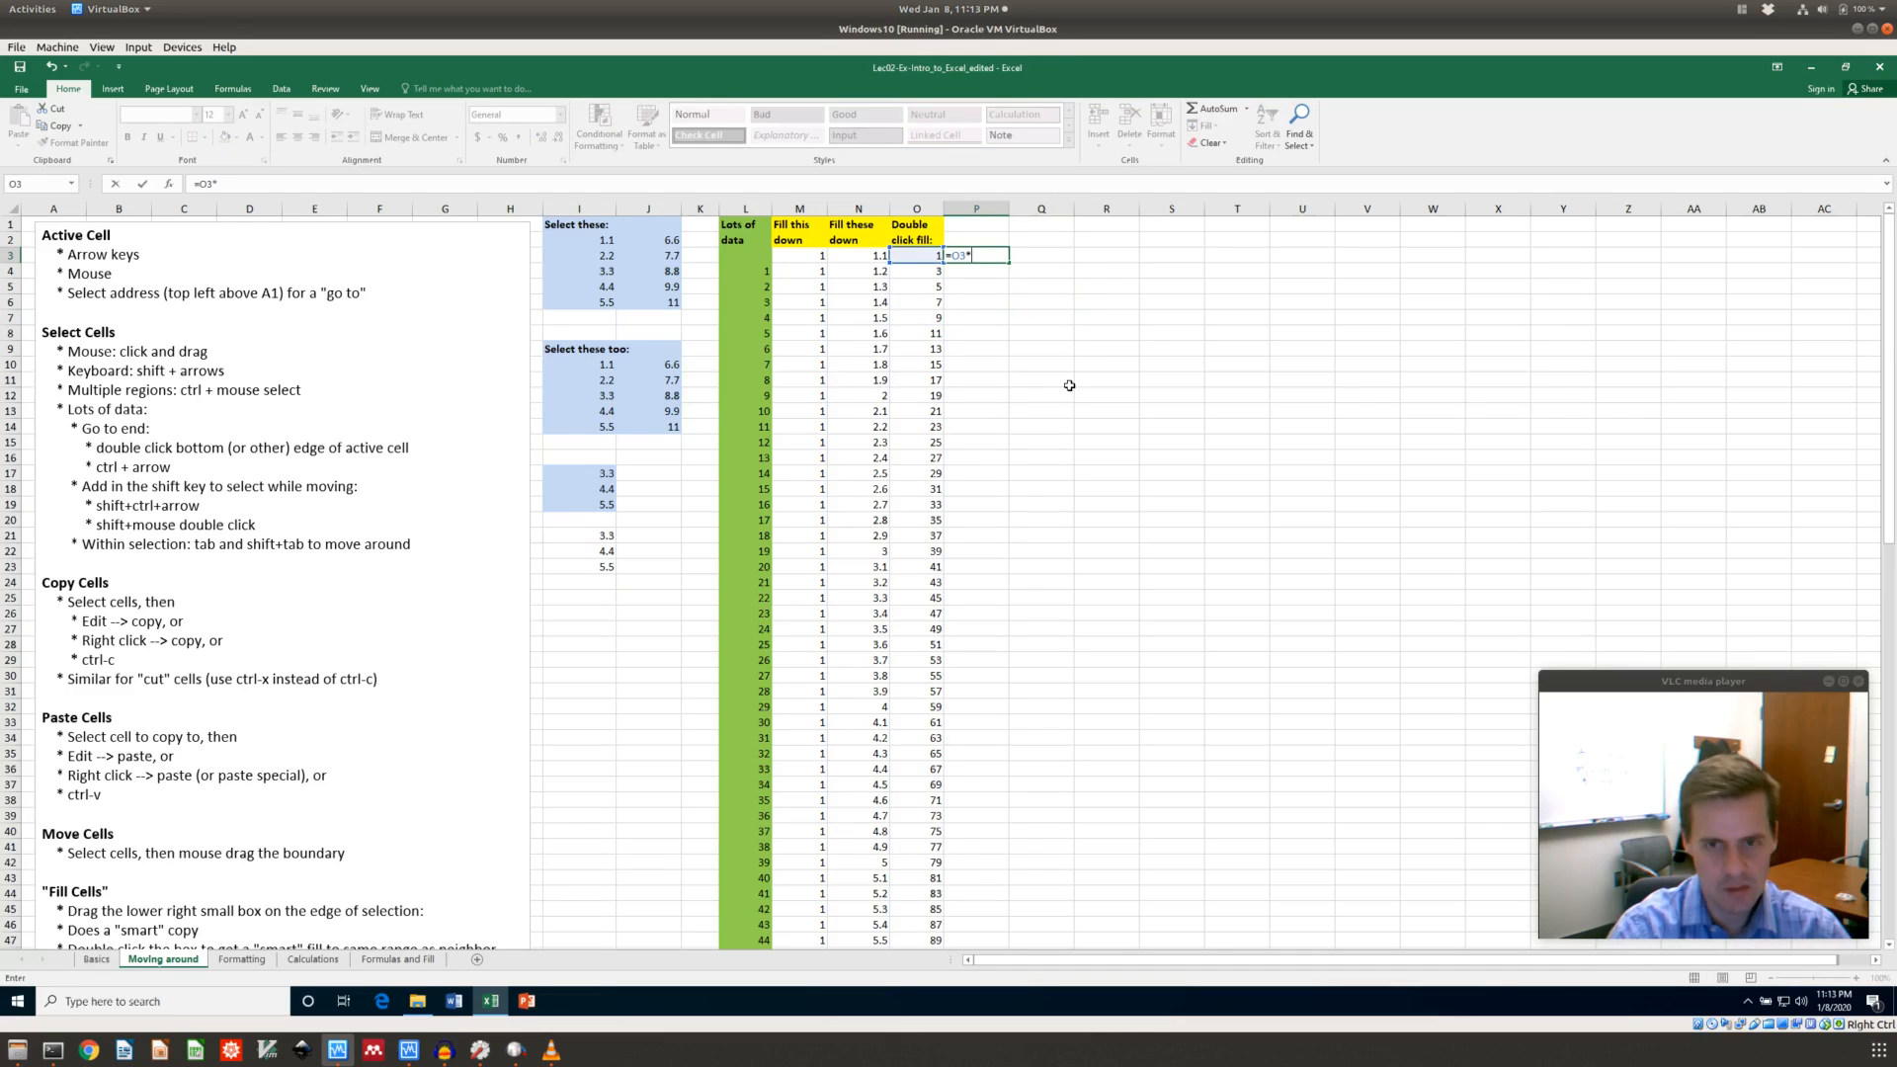
text(*2)
key(ctrl+Return)
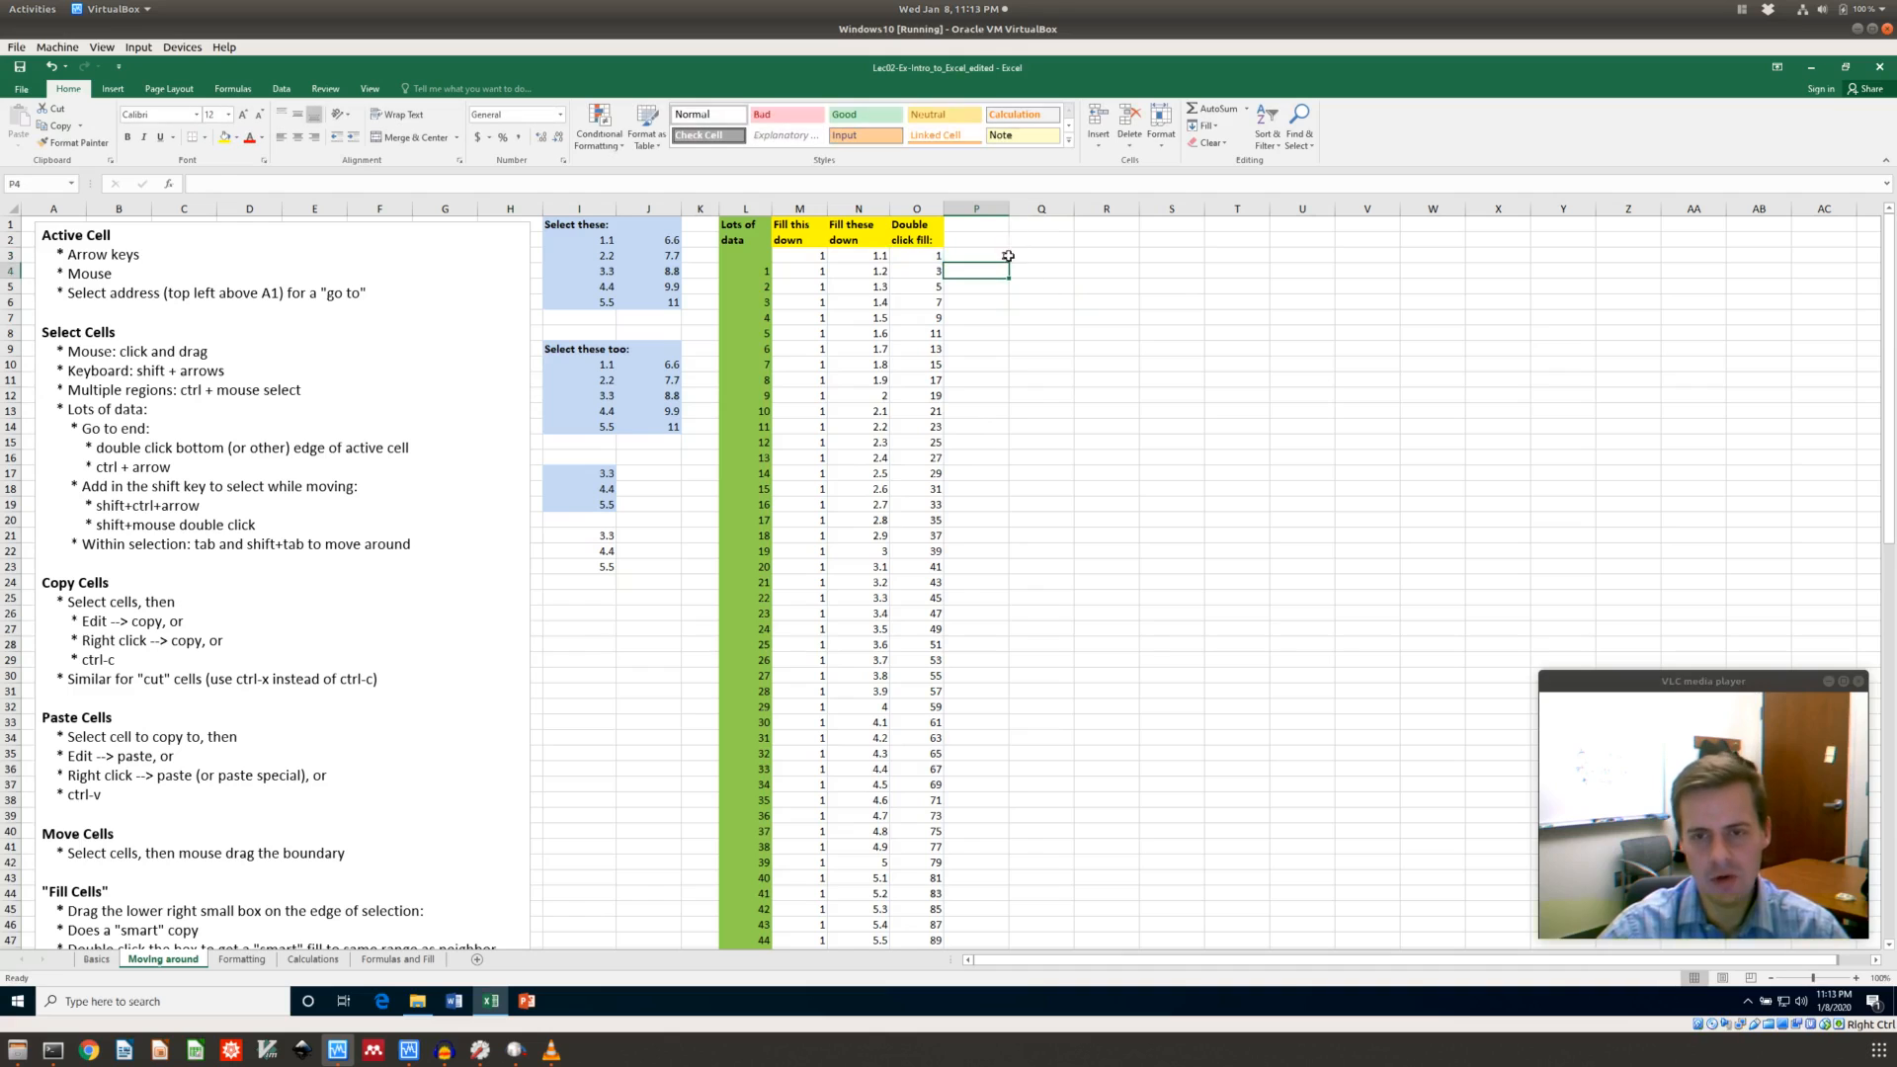
Copy the formula in P3 into P4 and P5
key(ctrl+c)
click(995, 274)
key(ctrl+v)
click(1000, 287)
key(ctrl+v)
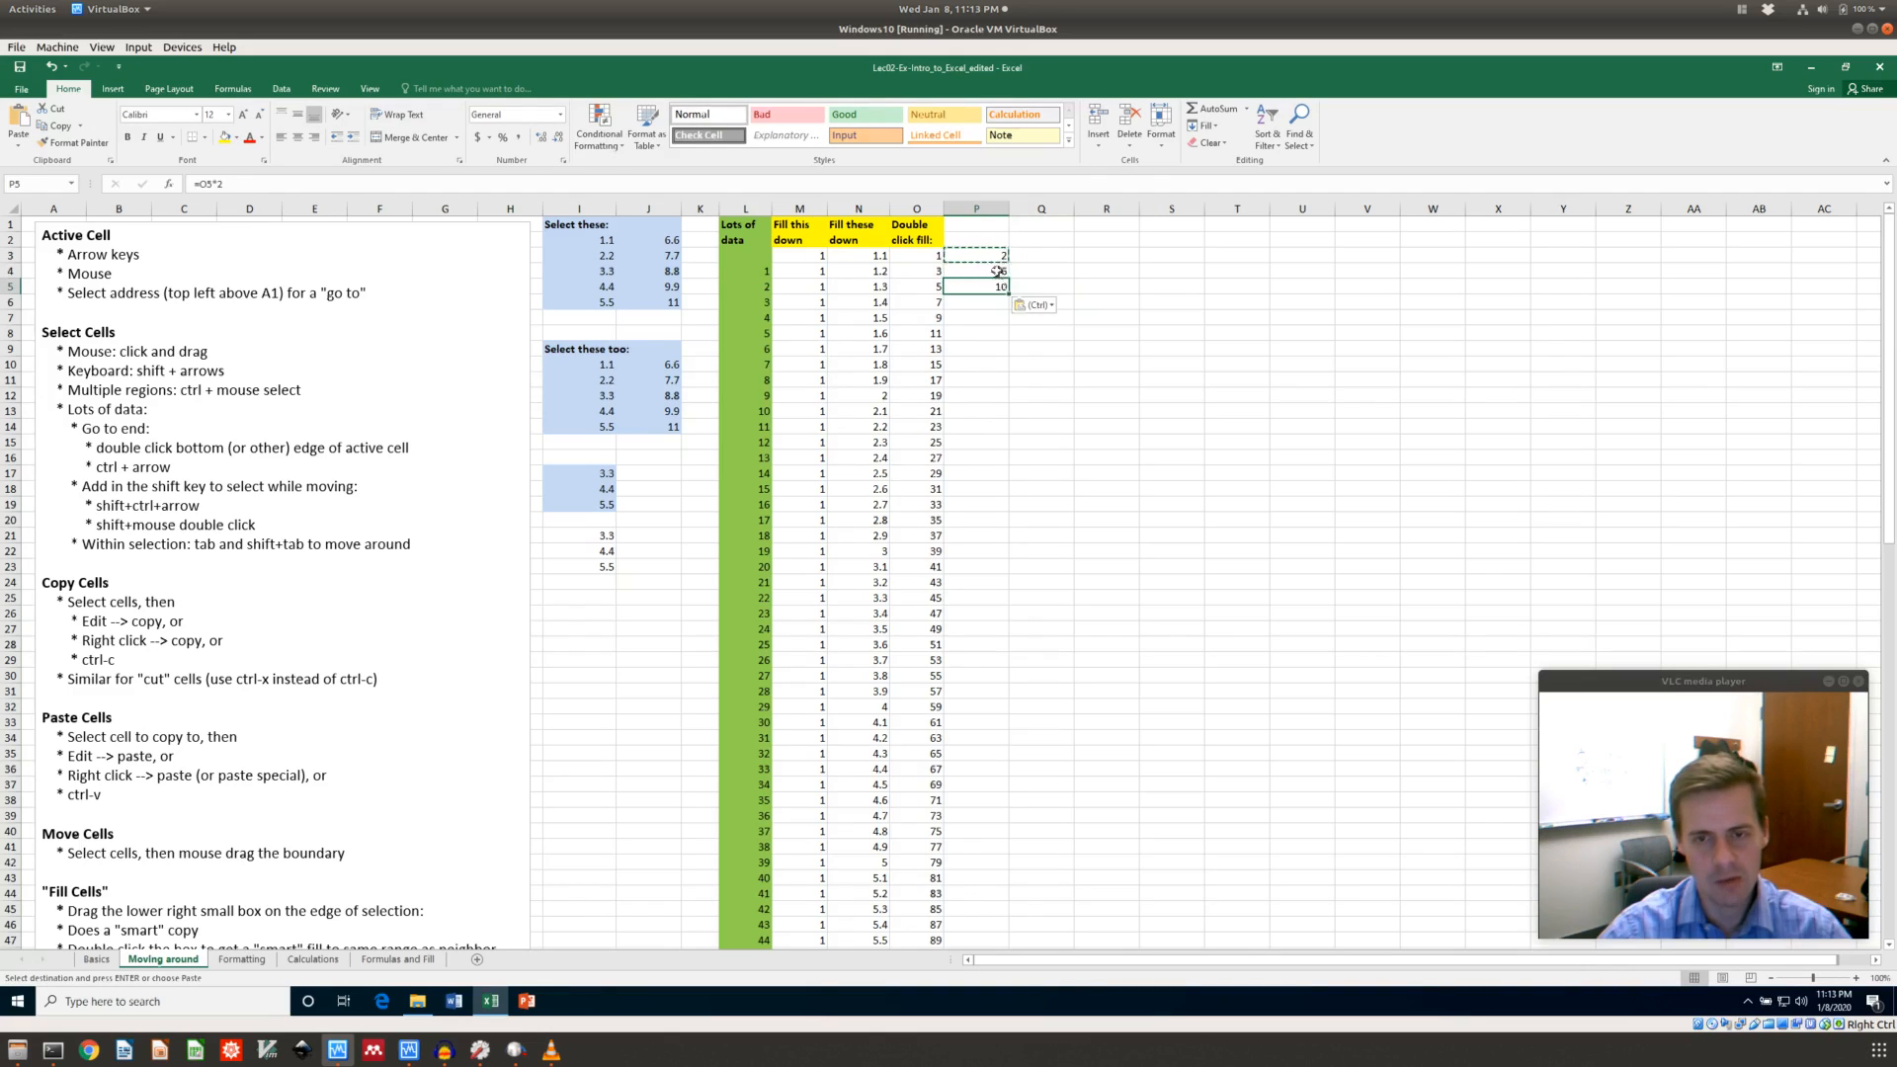
Auto-fill the formulas in P3:P5 down to P103, matching the neighbouring column
drag(996, 259, 997, 287)
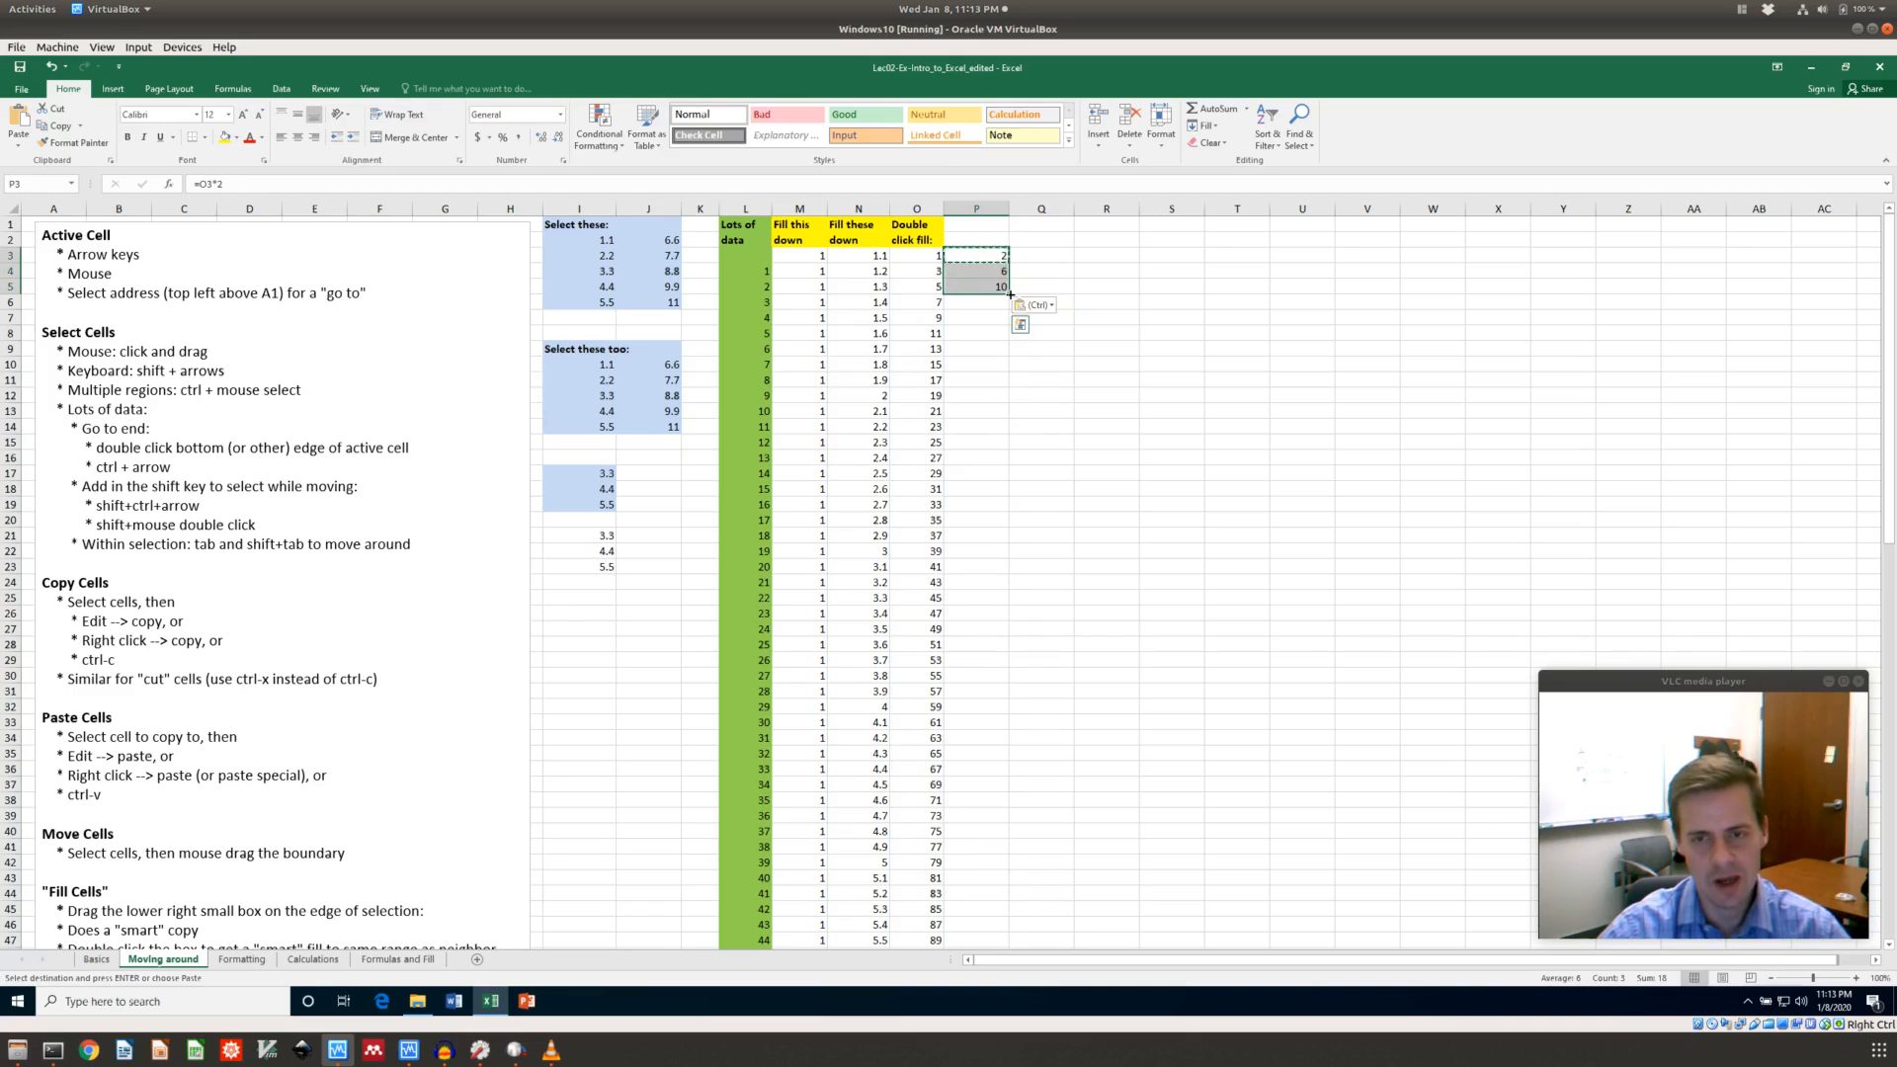
double_click(1010, 294)
click(978, 318)
Copy P3:P103, paste it as values only starting at T3, and inspect a pasted cell
click(977, 254)
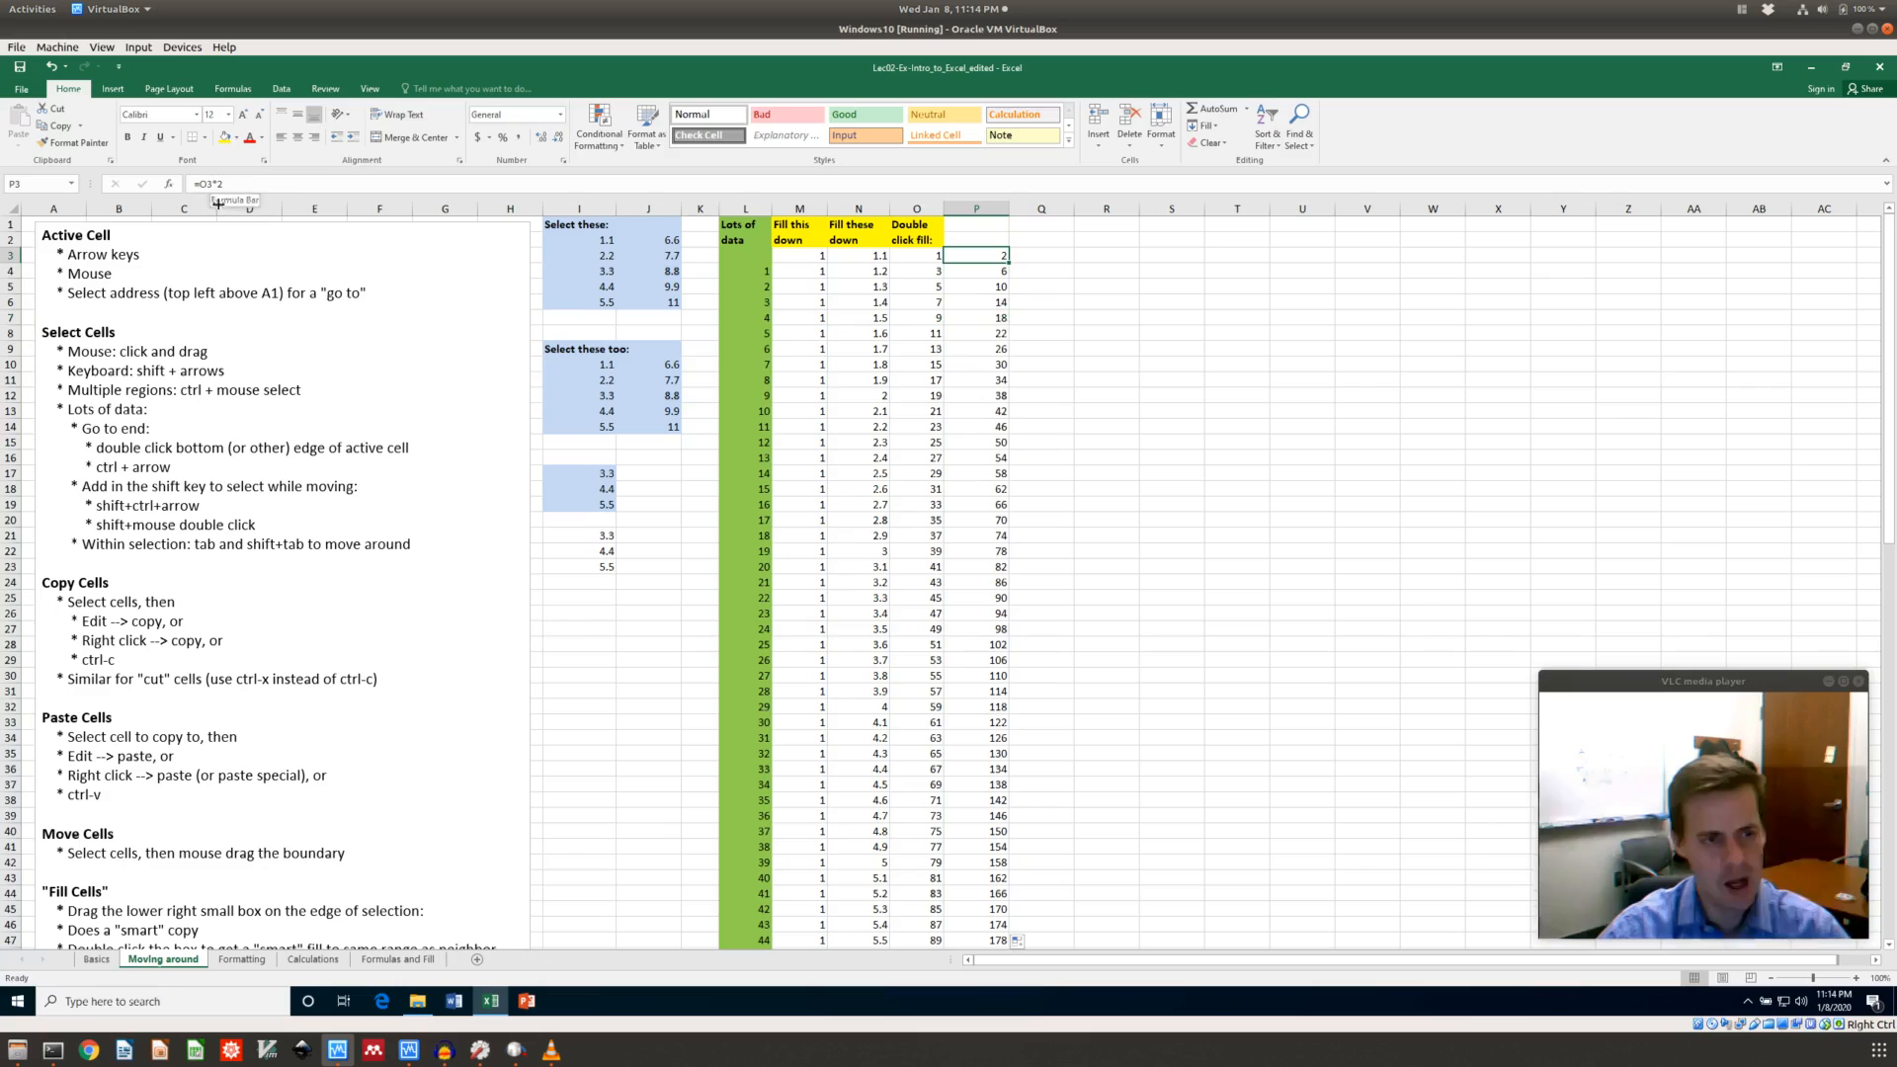
scroll(1013, 643, down, 20)
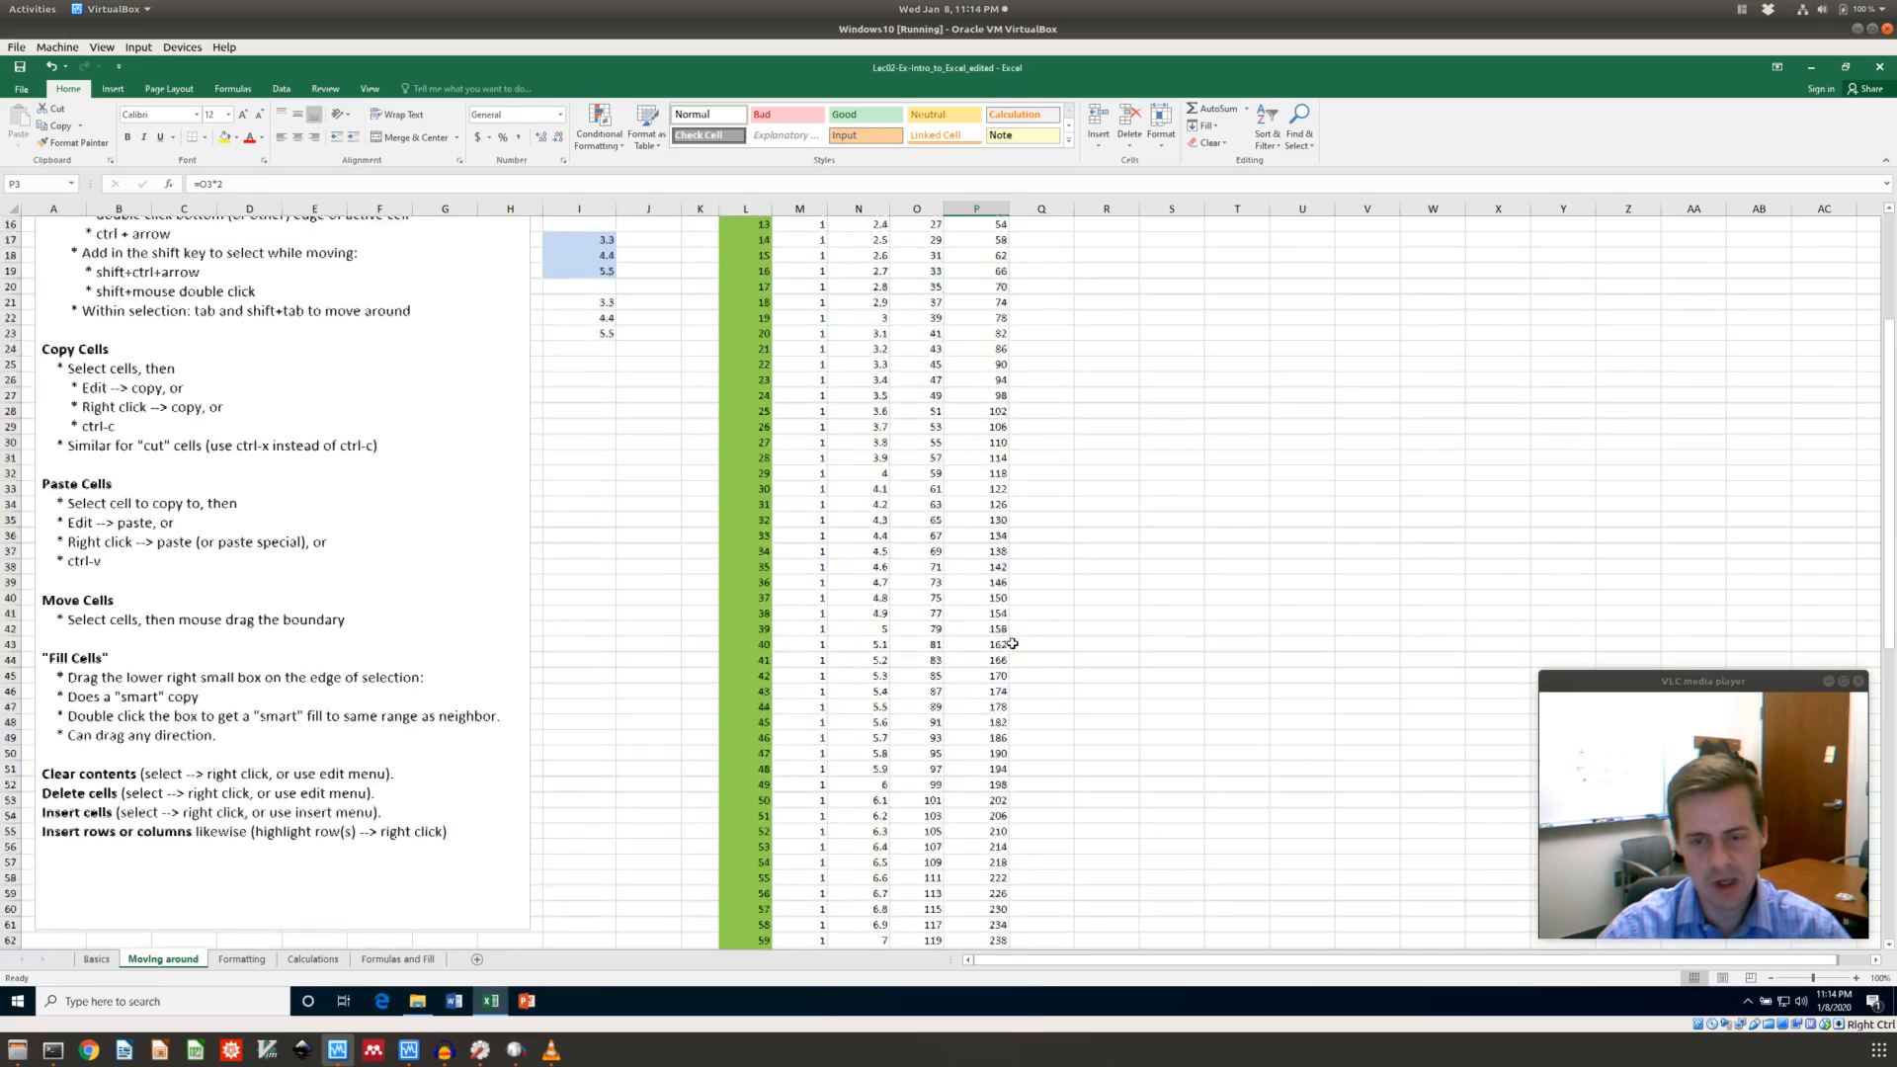
scroll(1011, 652, down, 4)
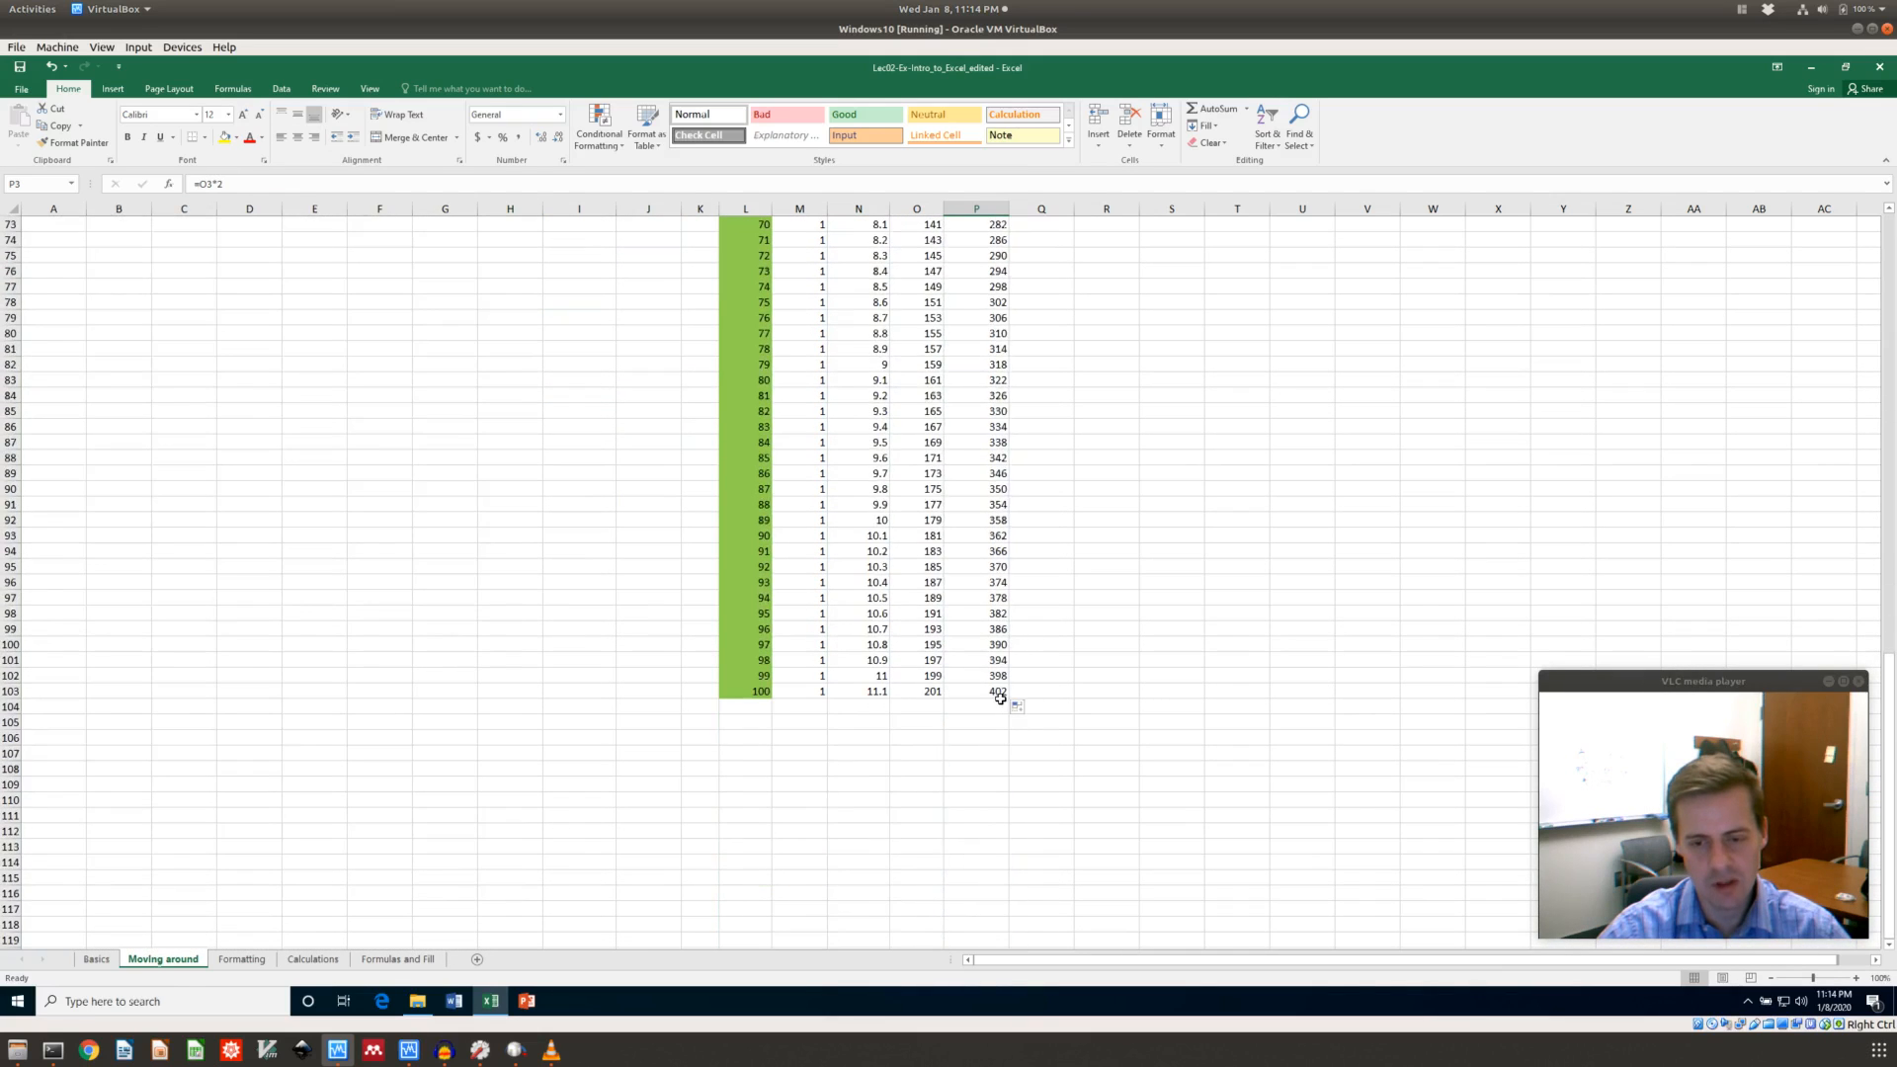
shift+click(995, 693)
scroll(999, 516, up, 20)
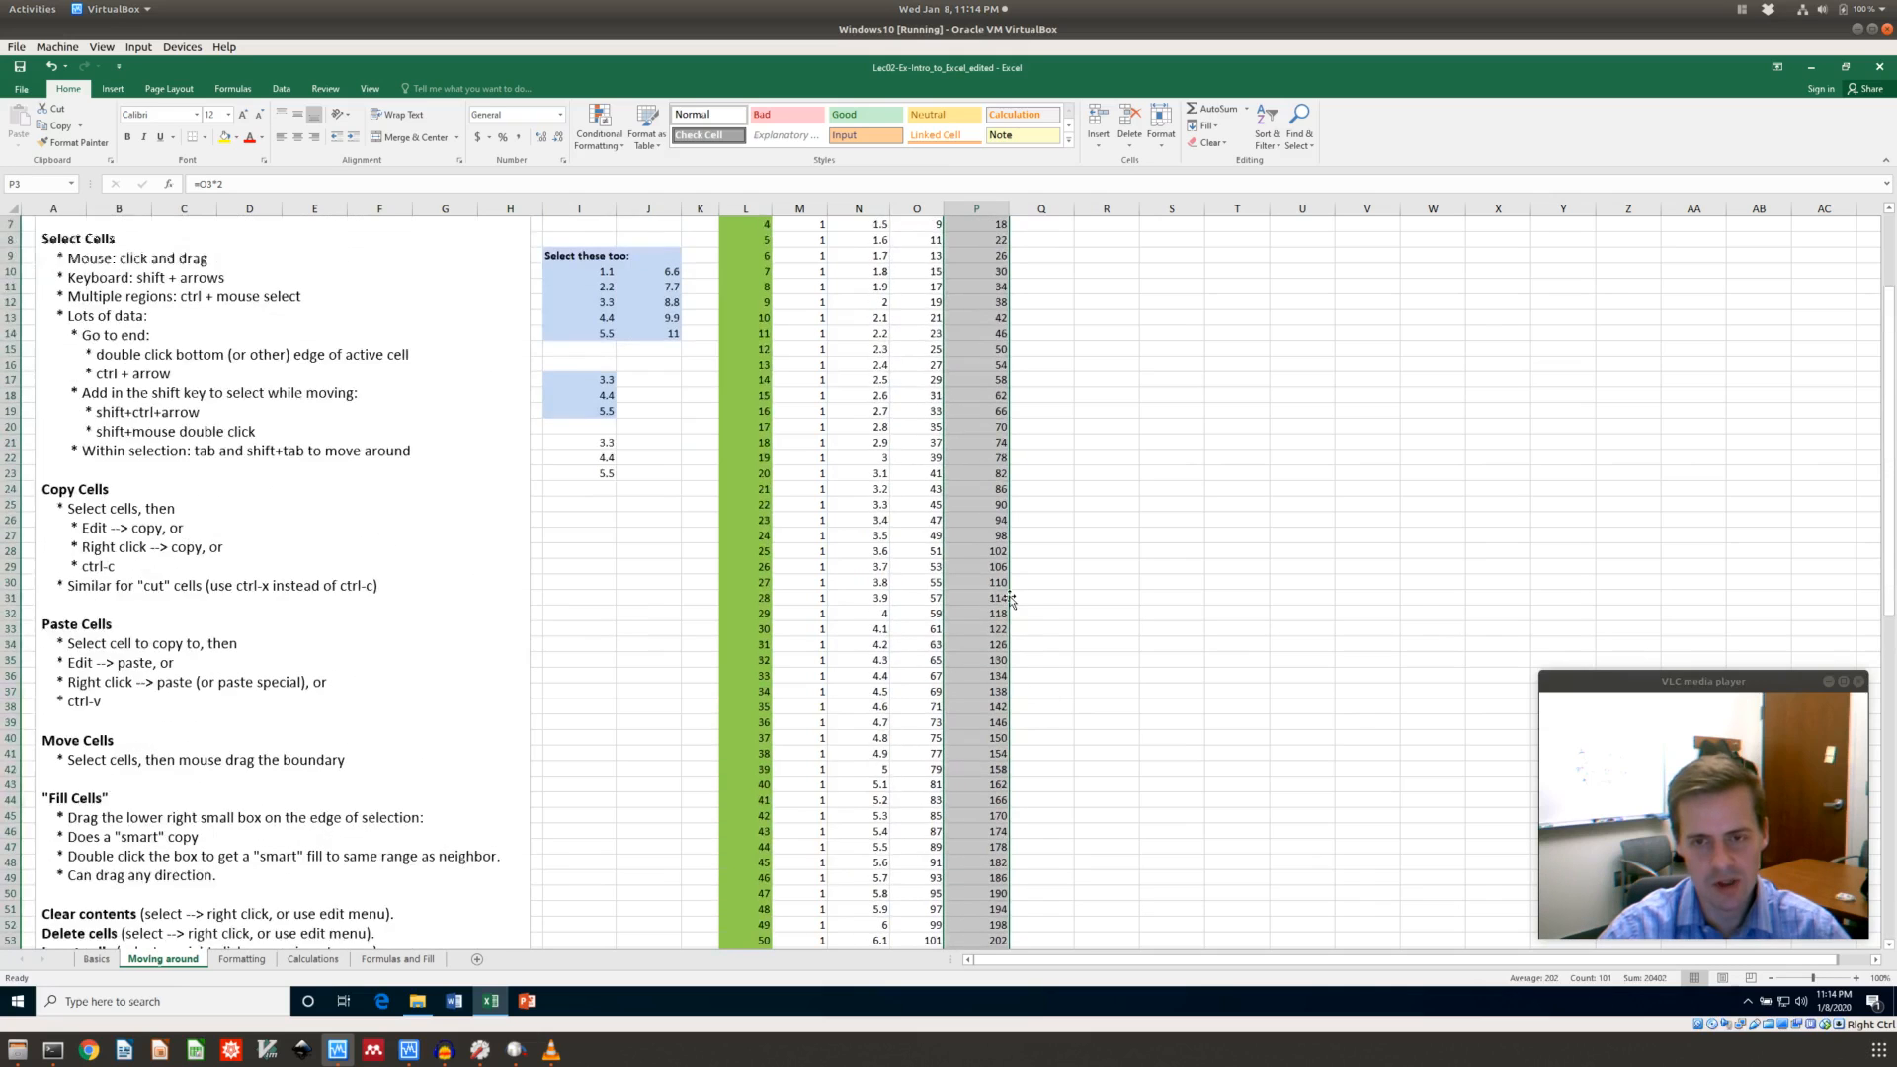
key(ctrl+c)
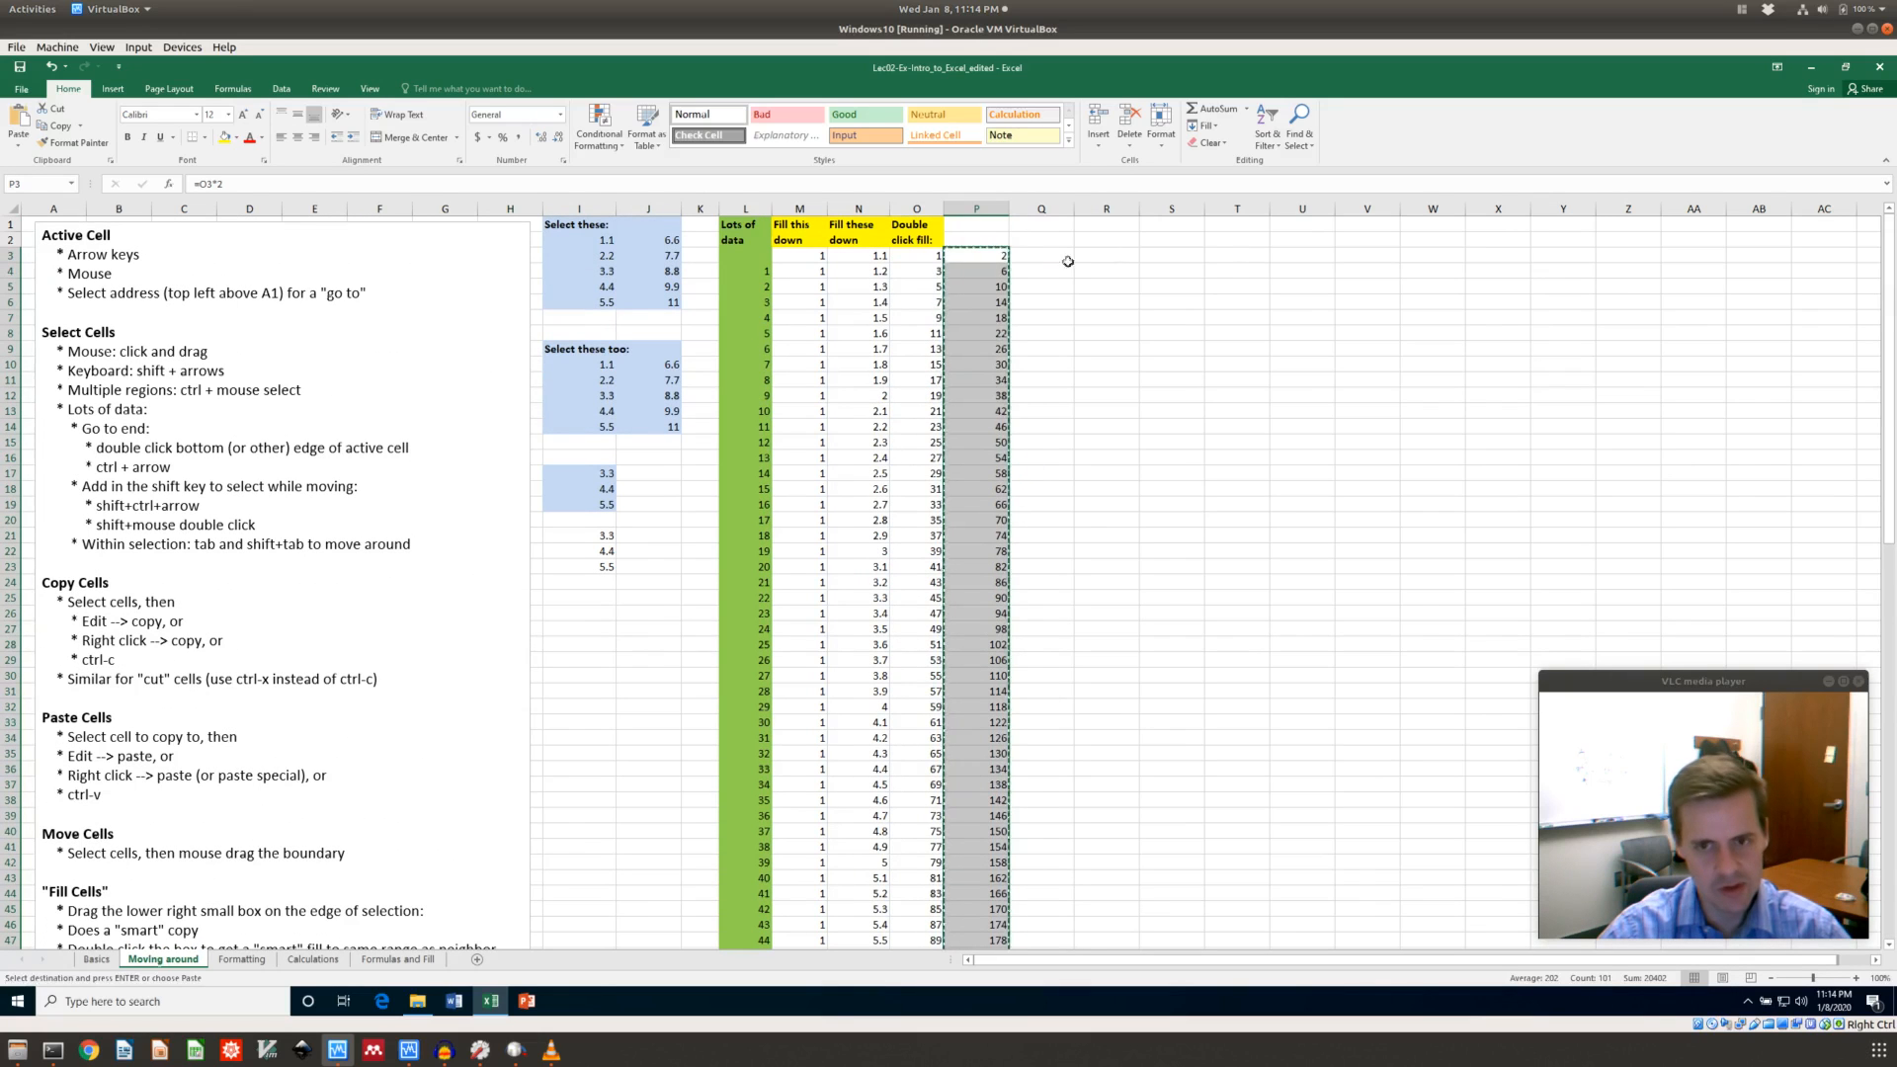
click(1252, 256)
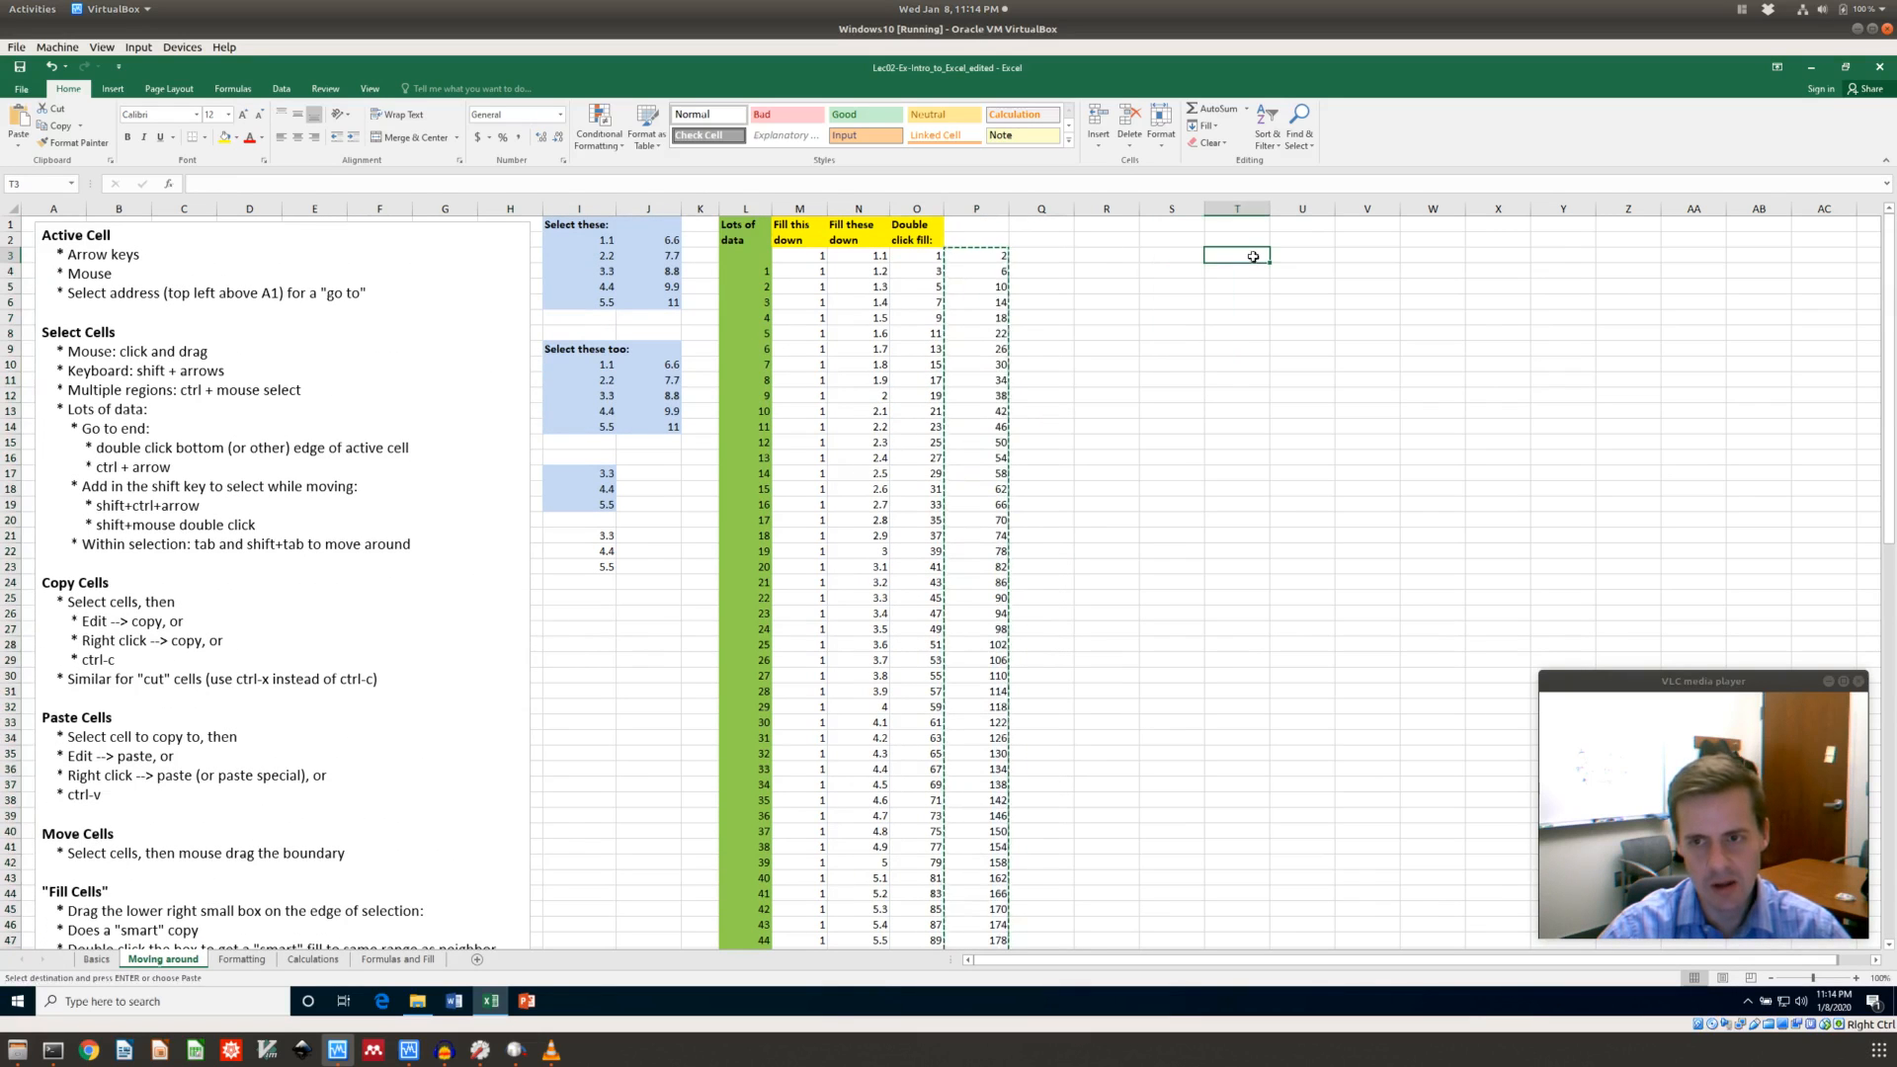
click(17, 146)
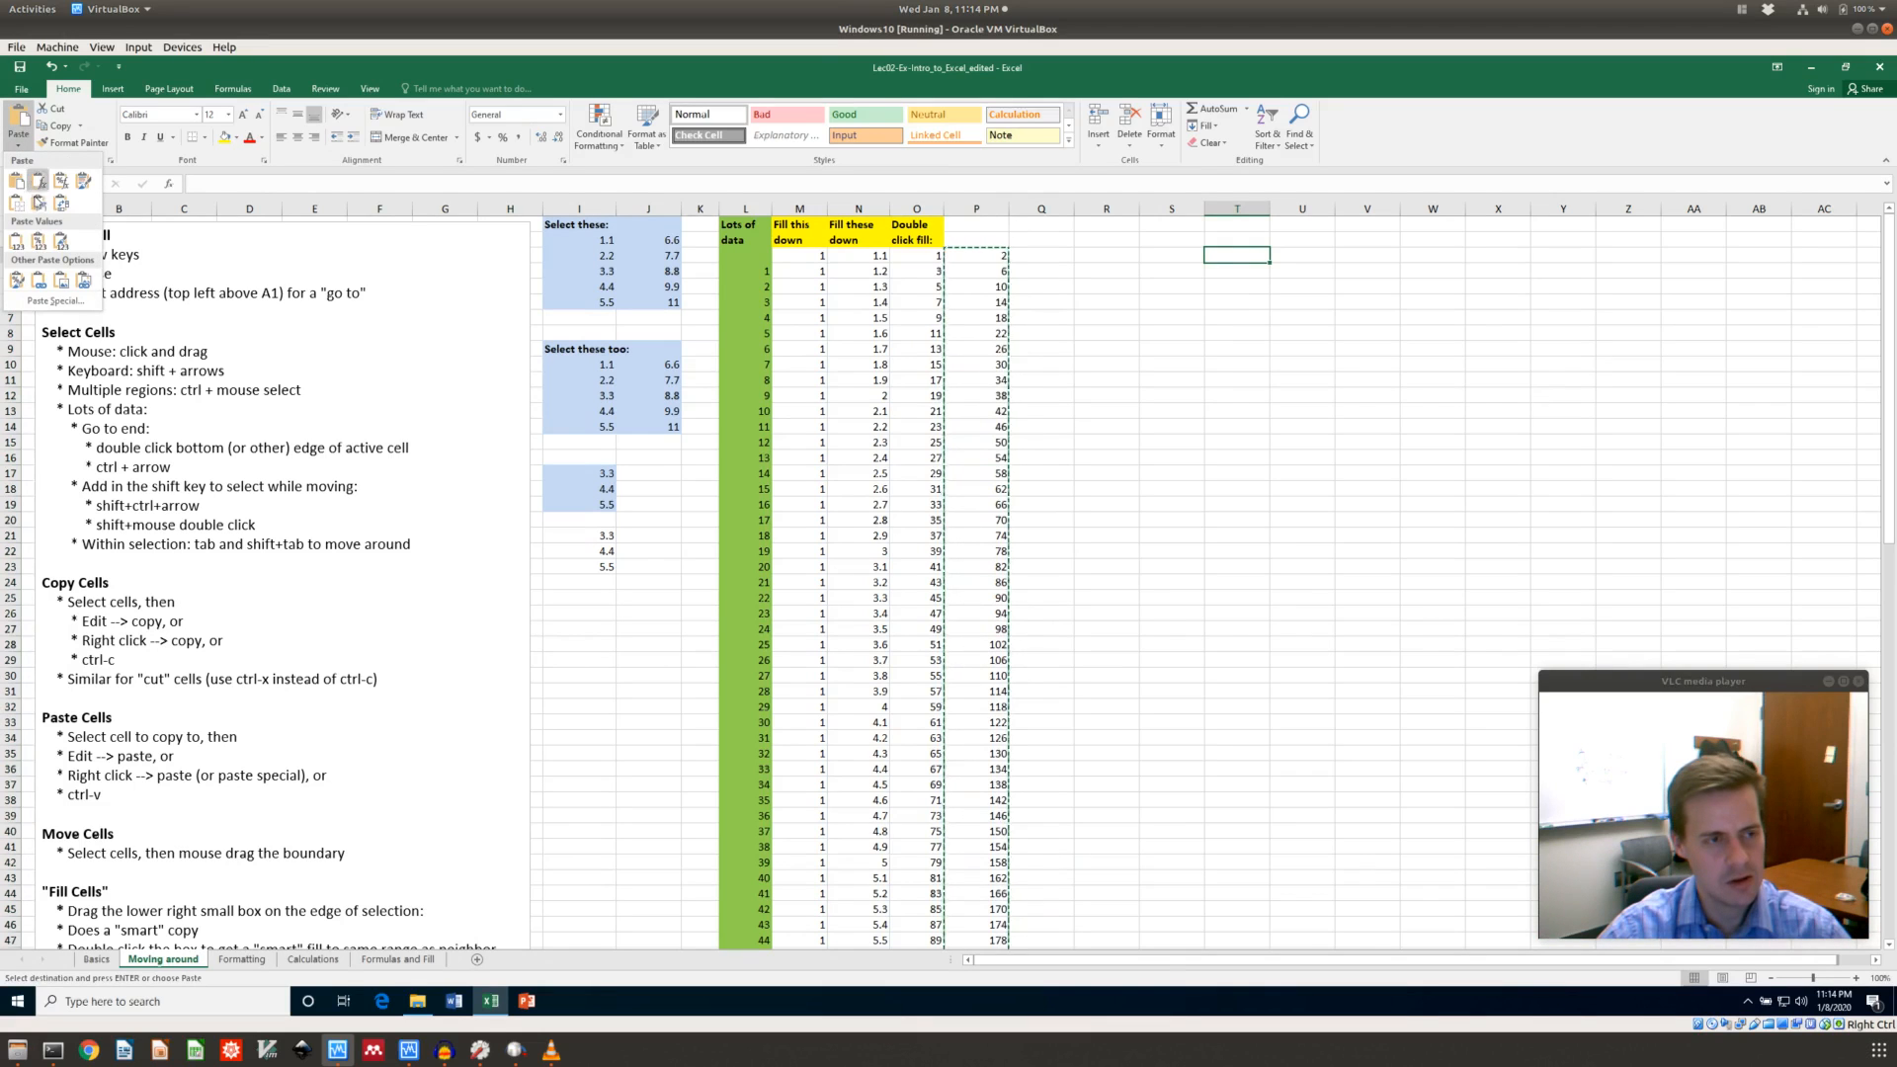
click(17, 247)
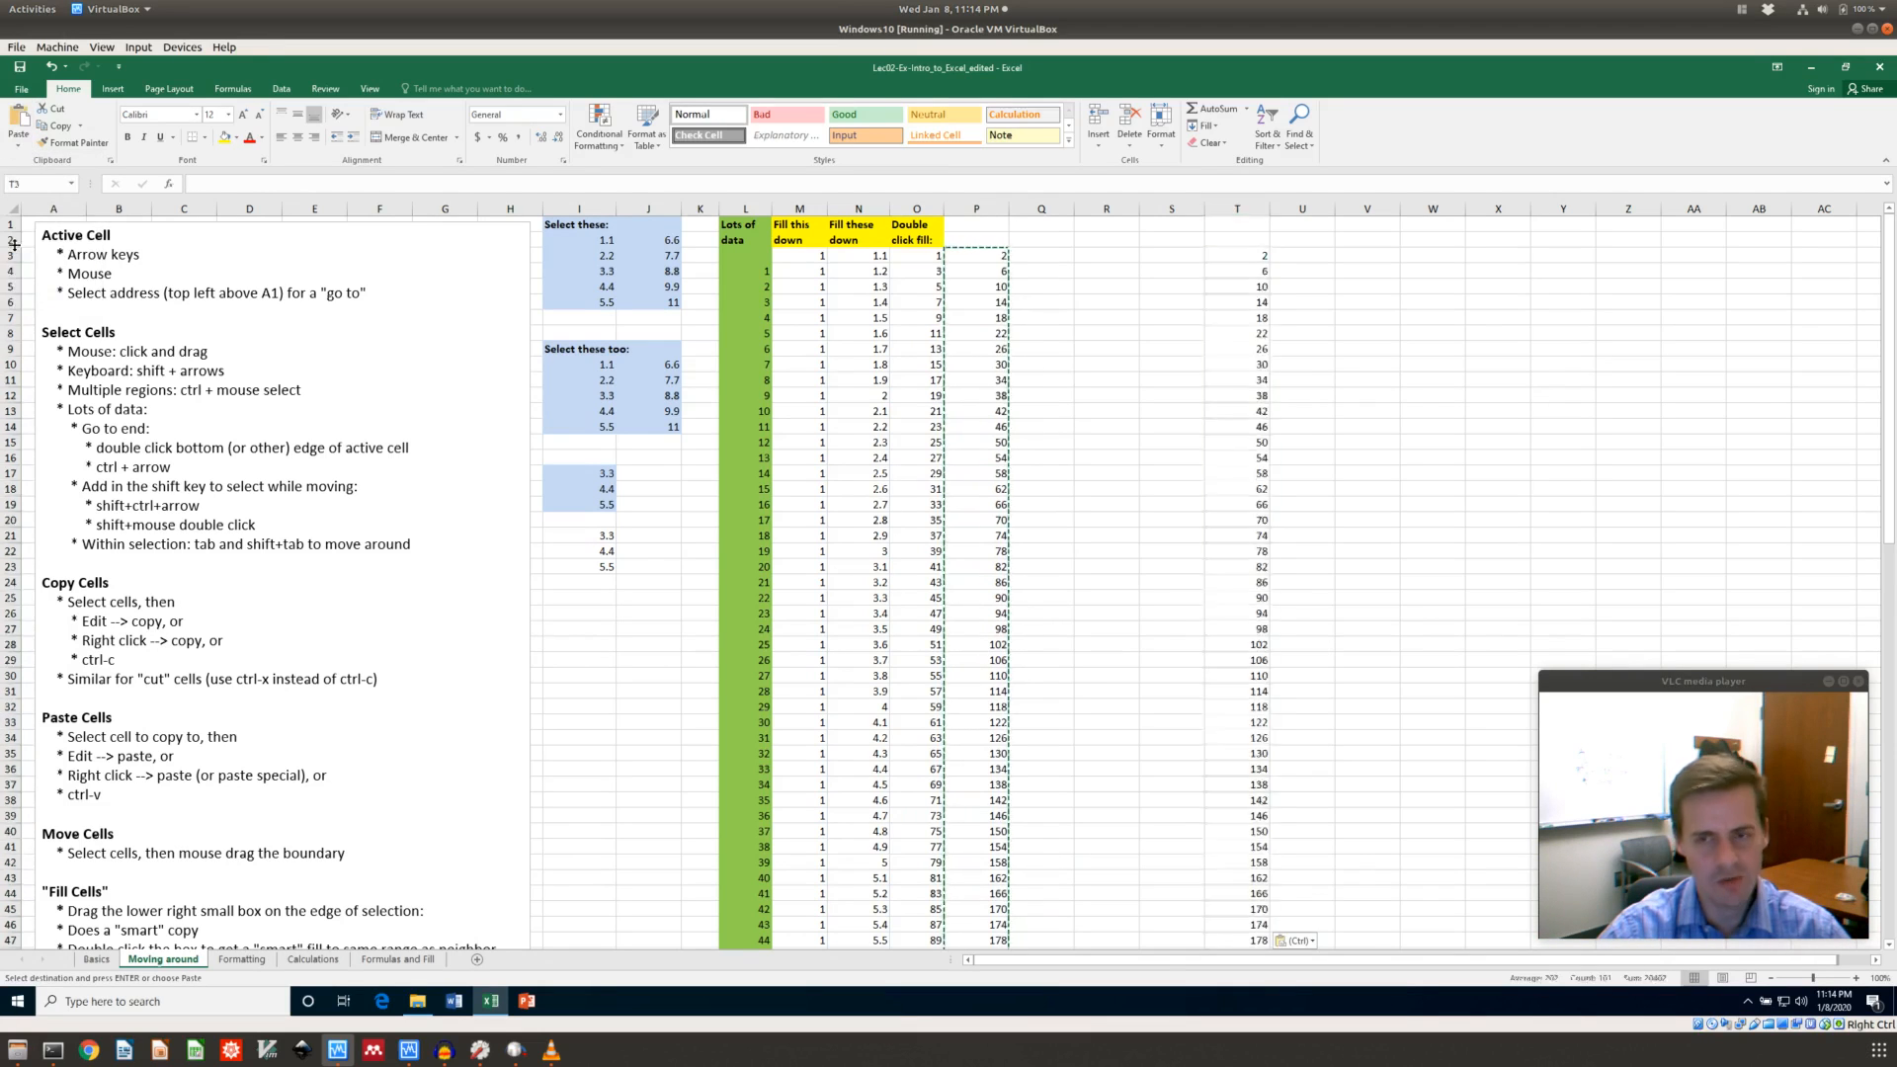
click(1166, 302)
click(1238, 275)
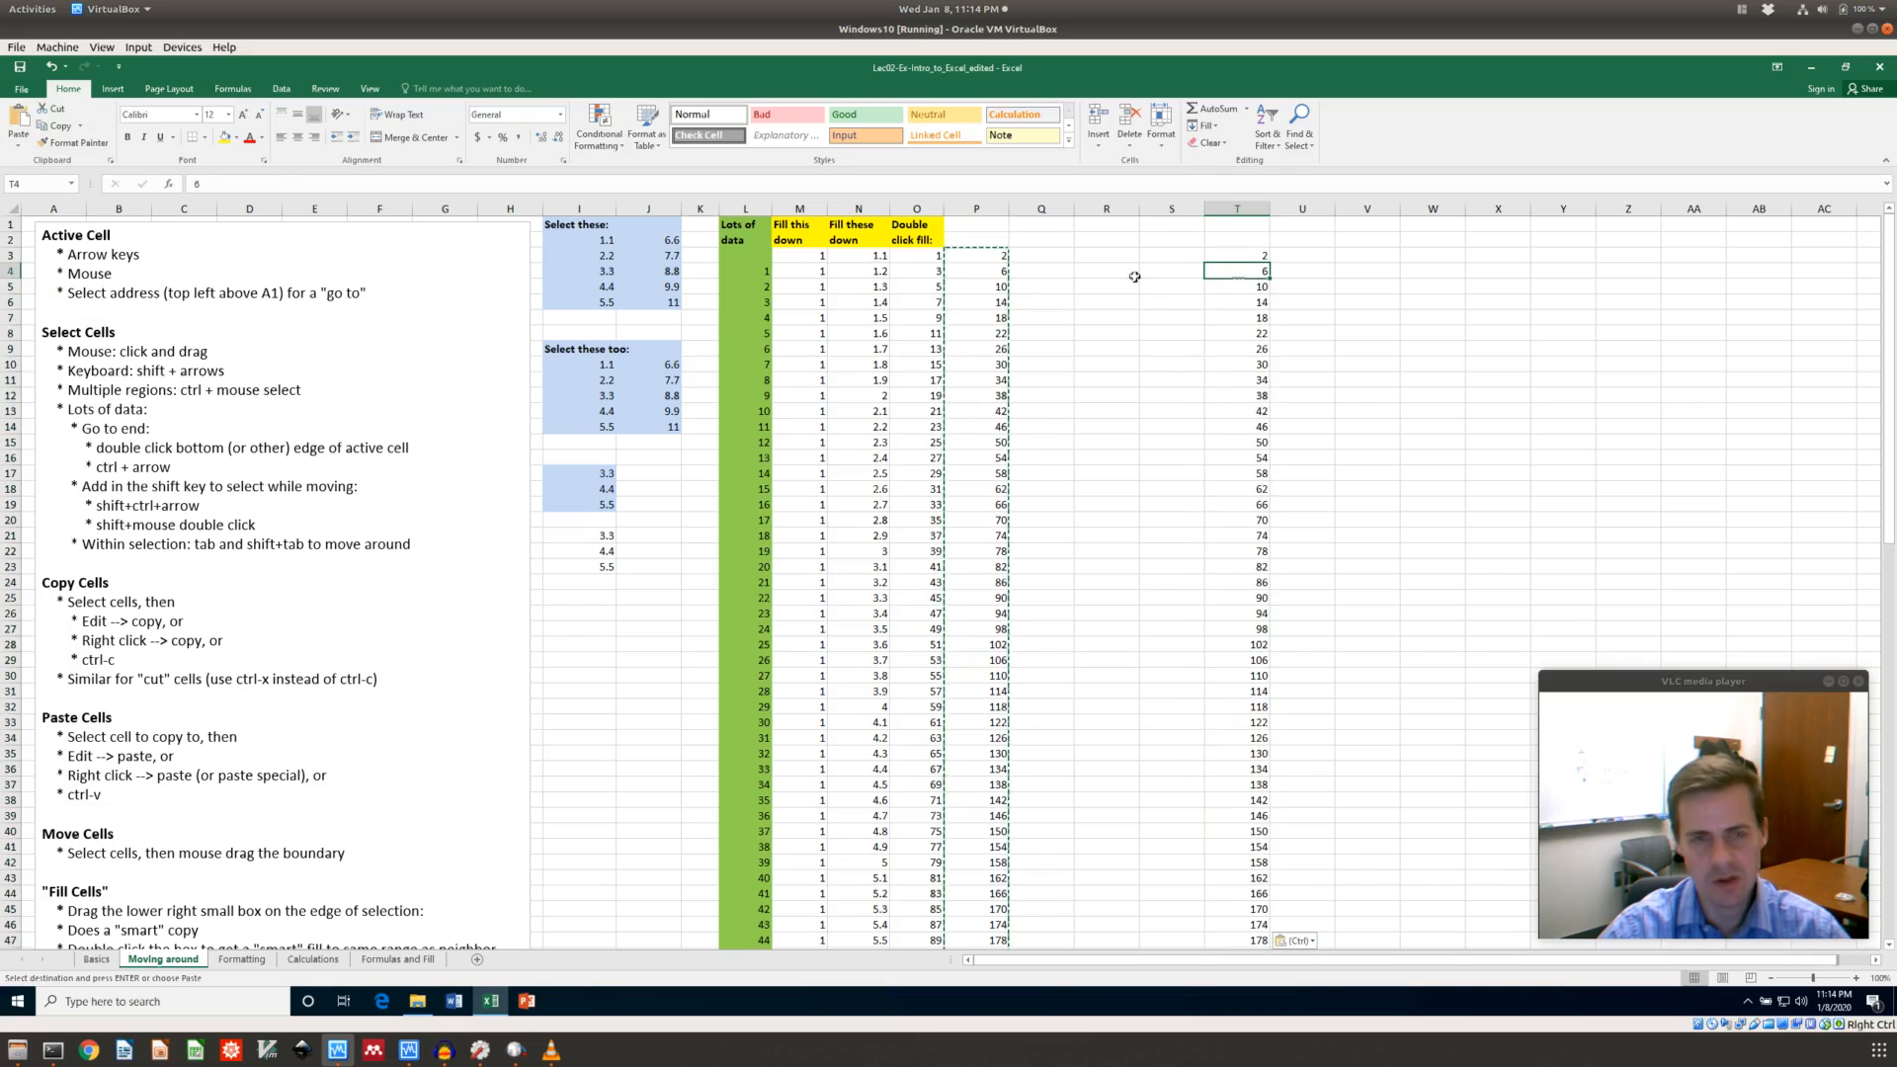
Paste the formulas of P3:P103 into column T starting at T3 with a regular paste, and inspect T3
click(986, 272)
click(998, 253)
scroll(1008, 554, down, 20)
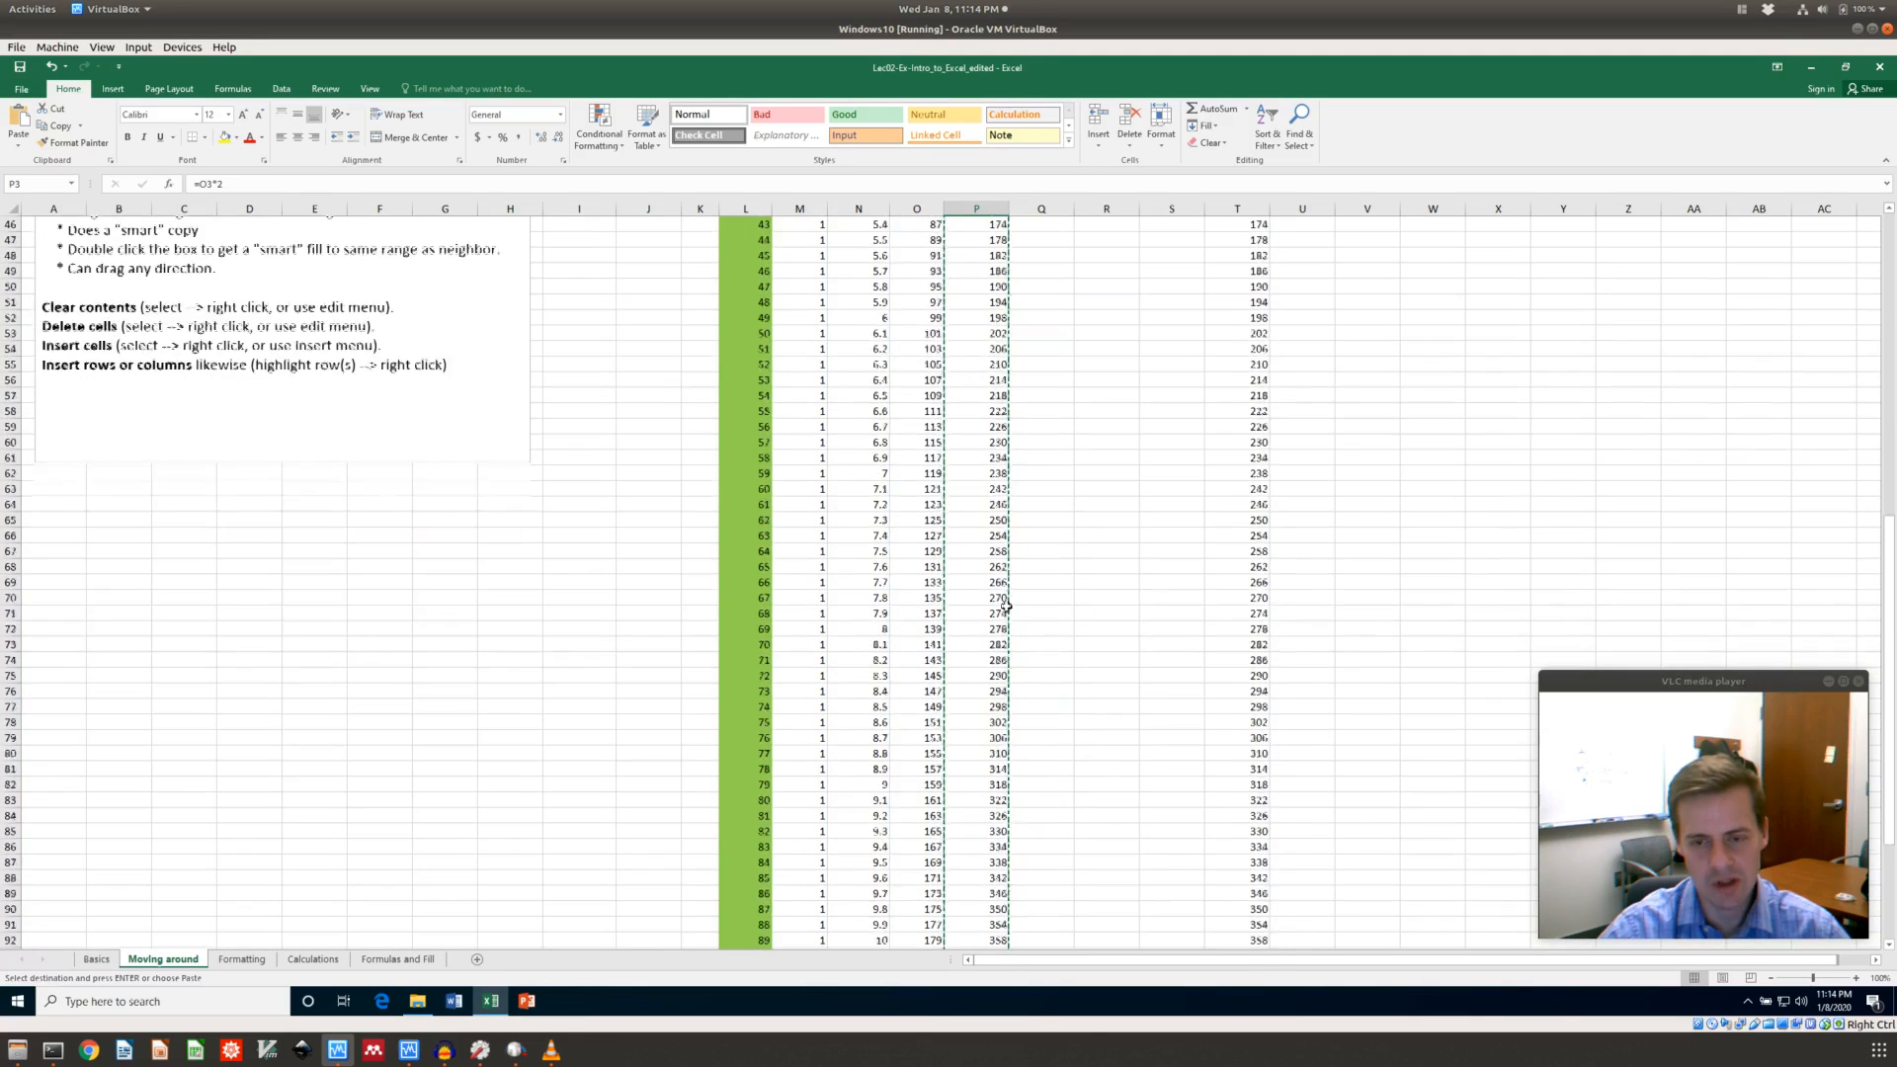
shift+click(985, 875)
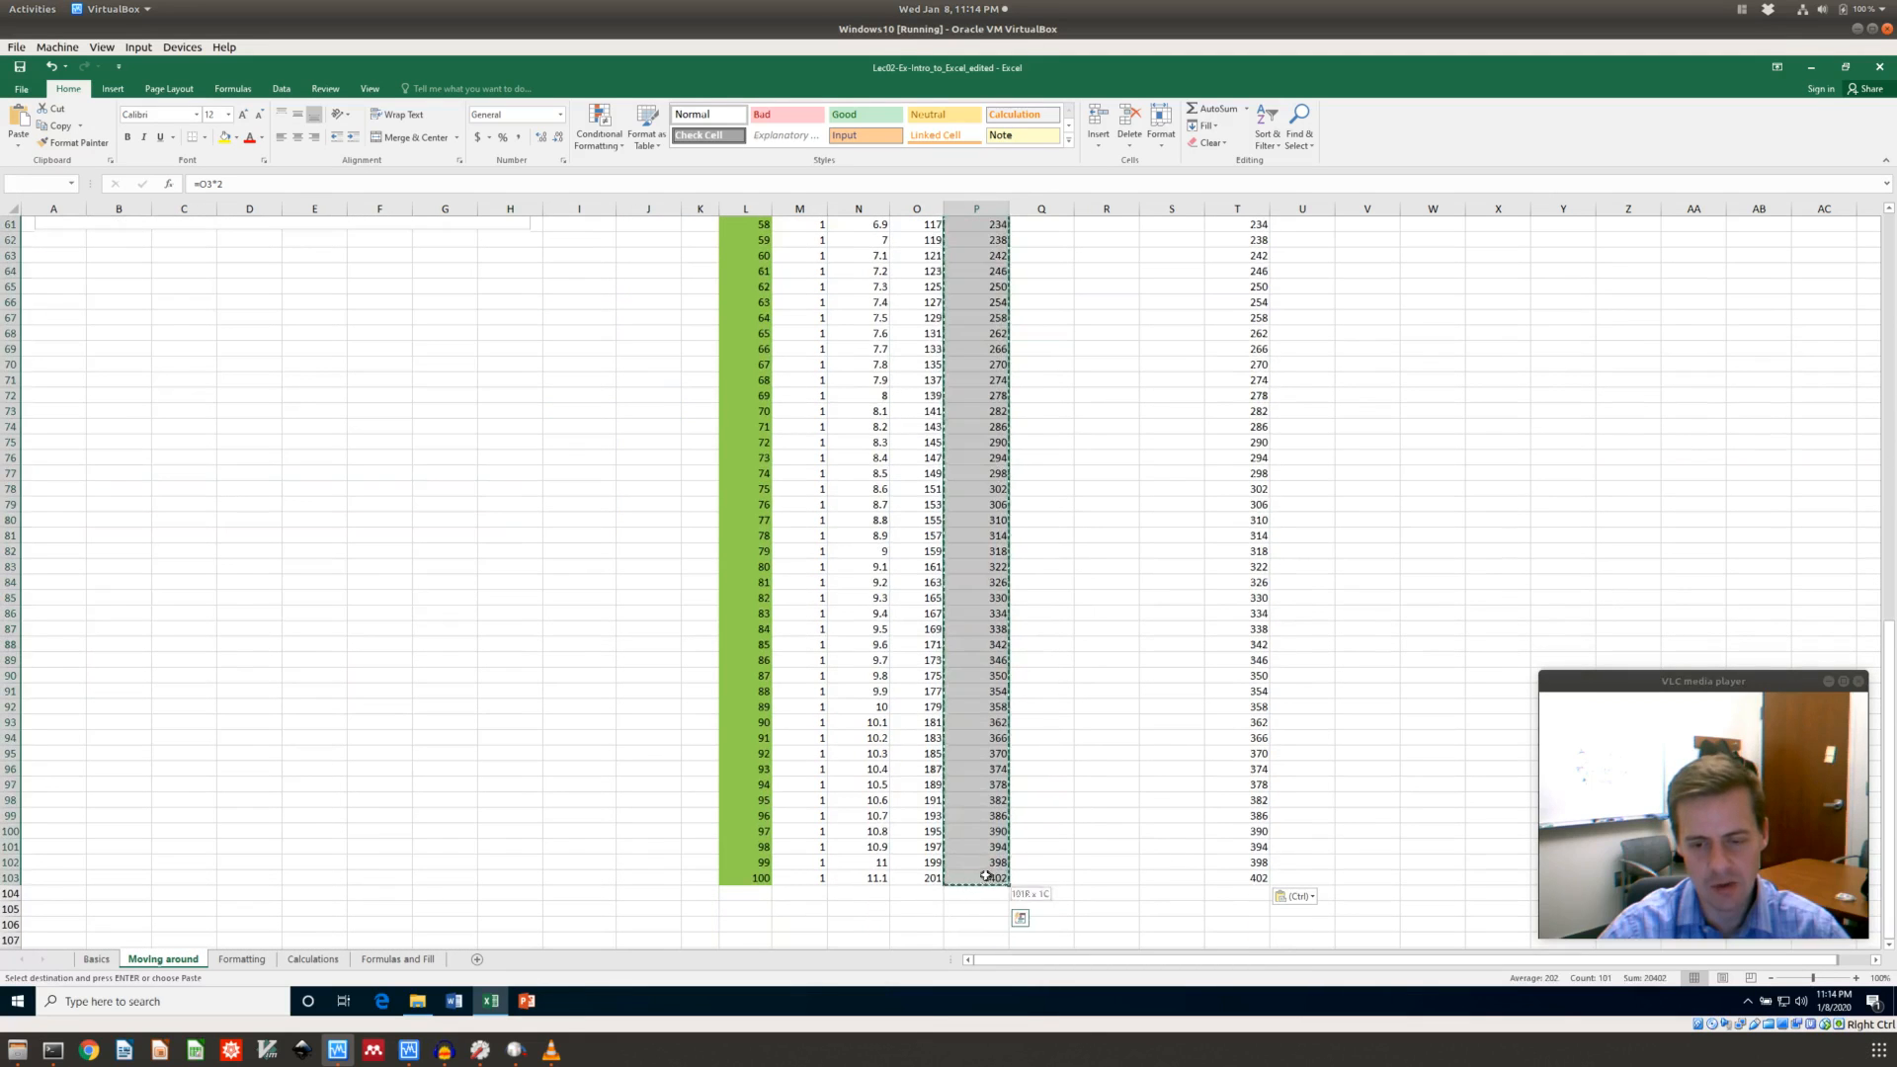
scroll(1150, 629, up, 20)
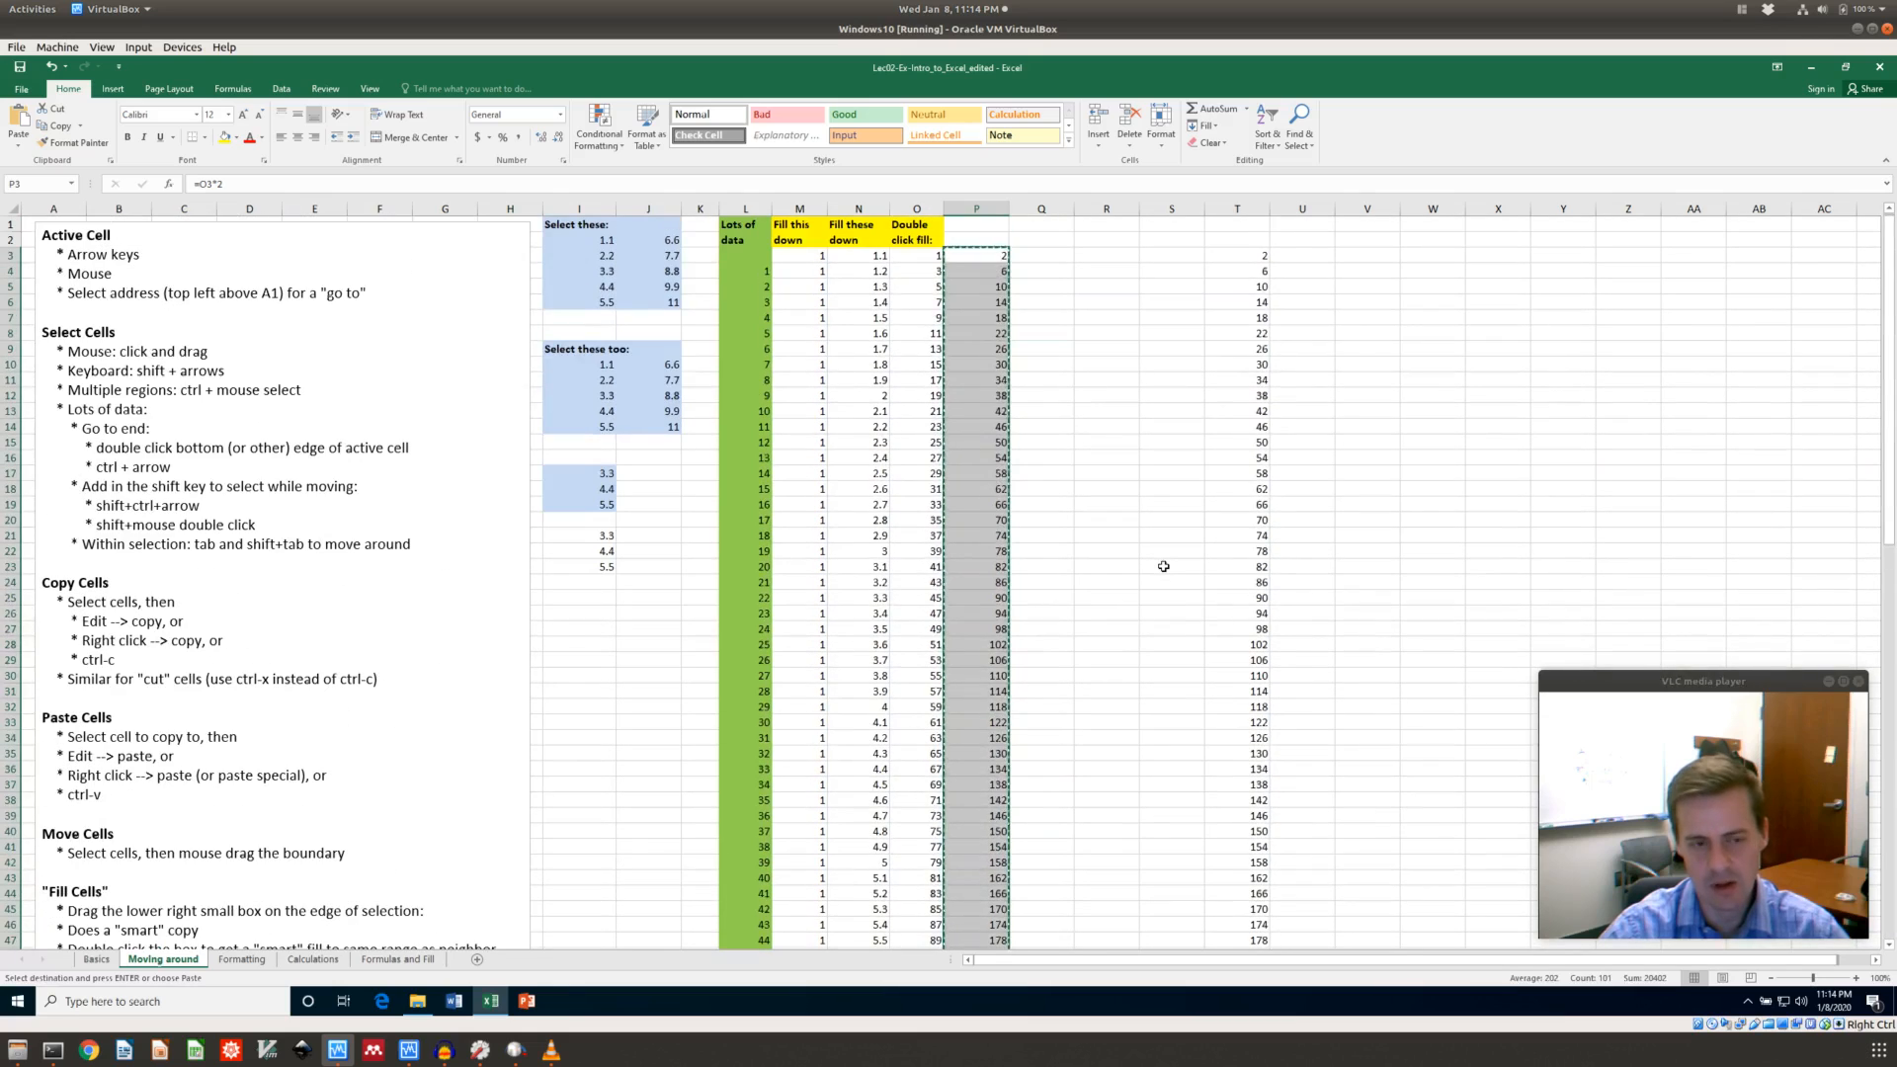
click(1249, 255)
key(ctrl+v)
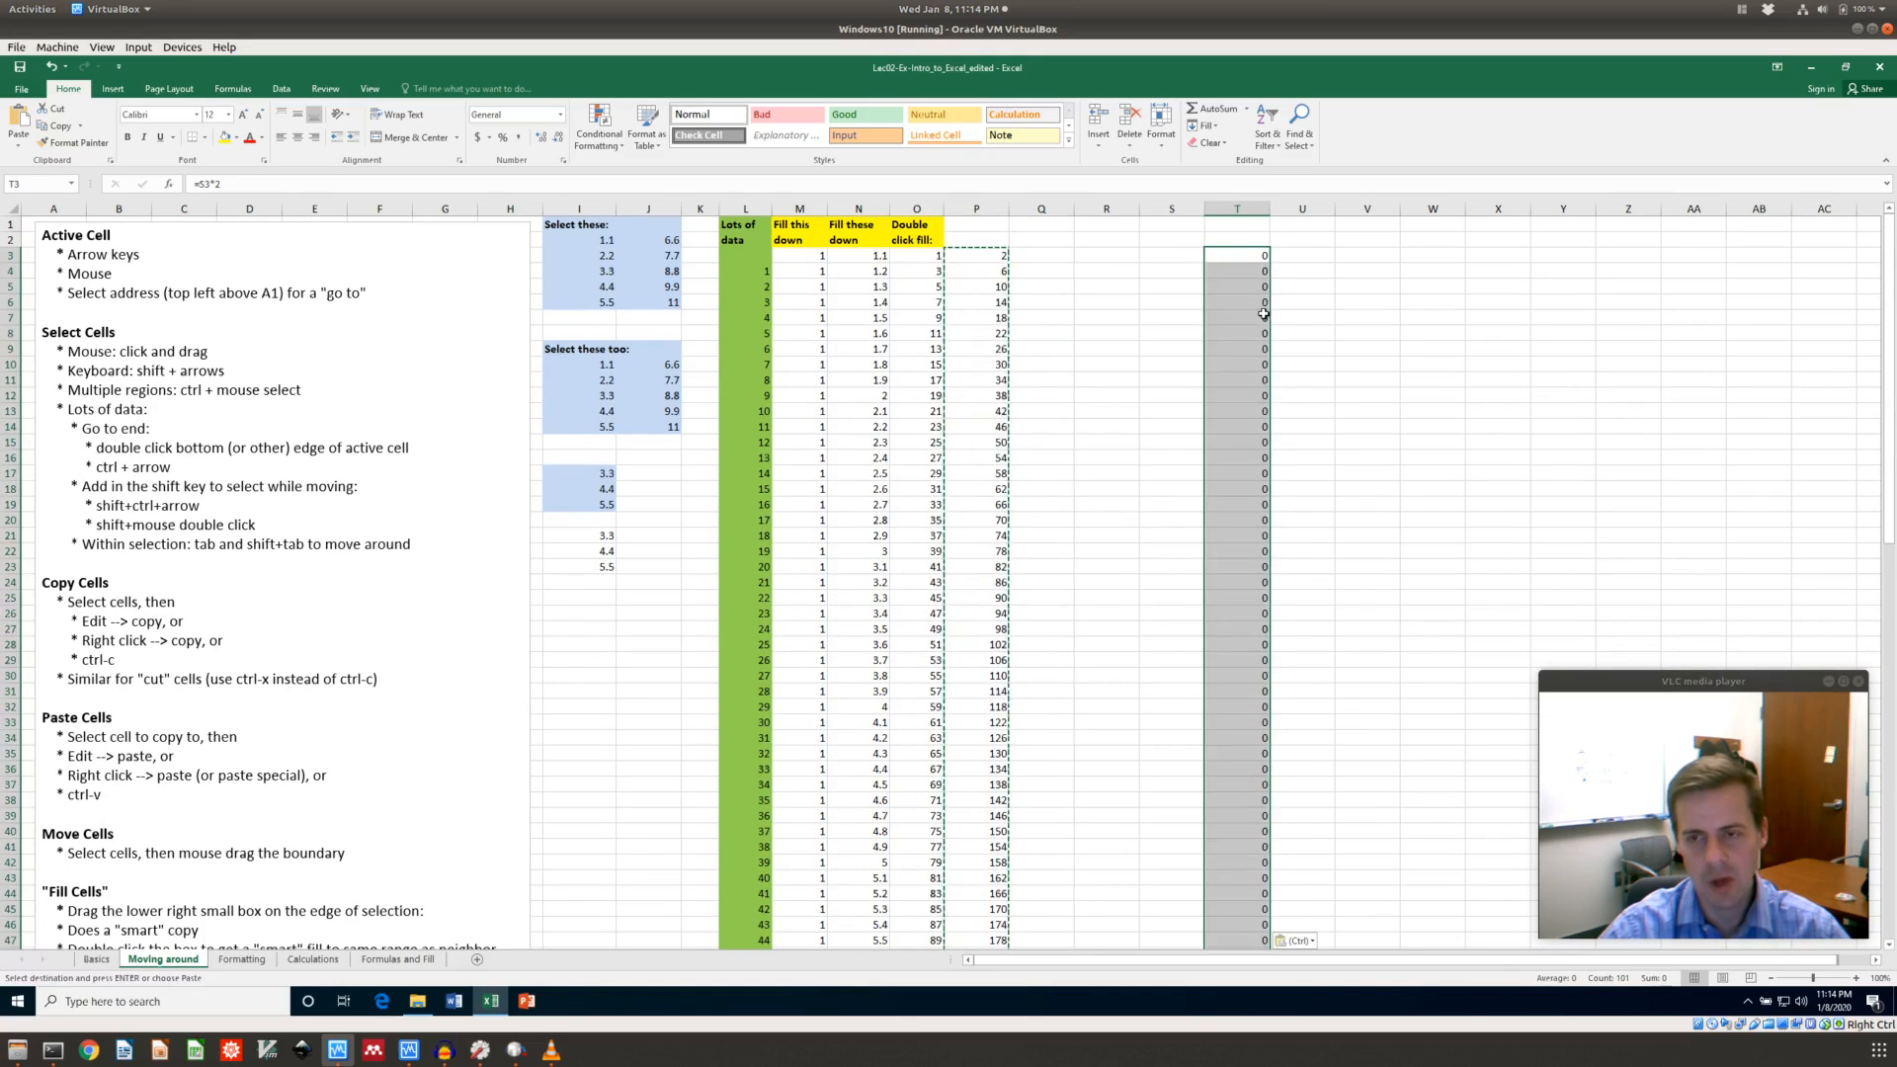
click(1243, 257)
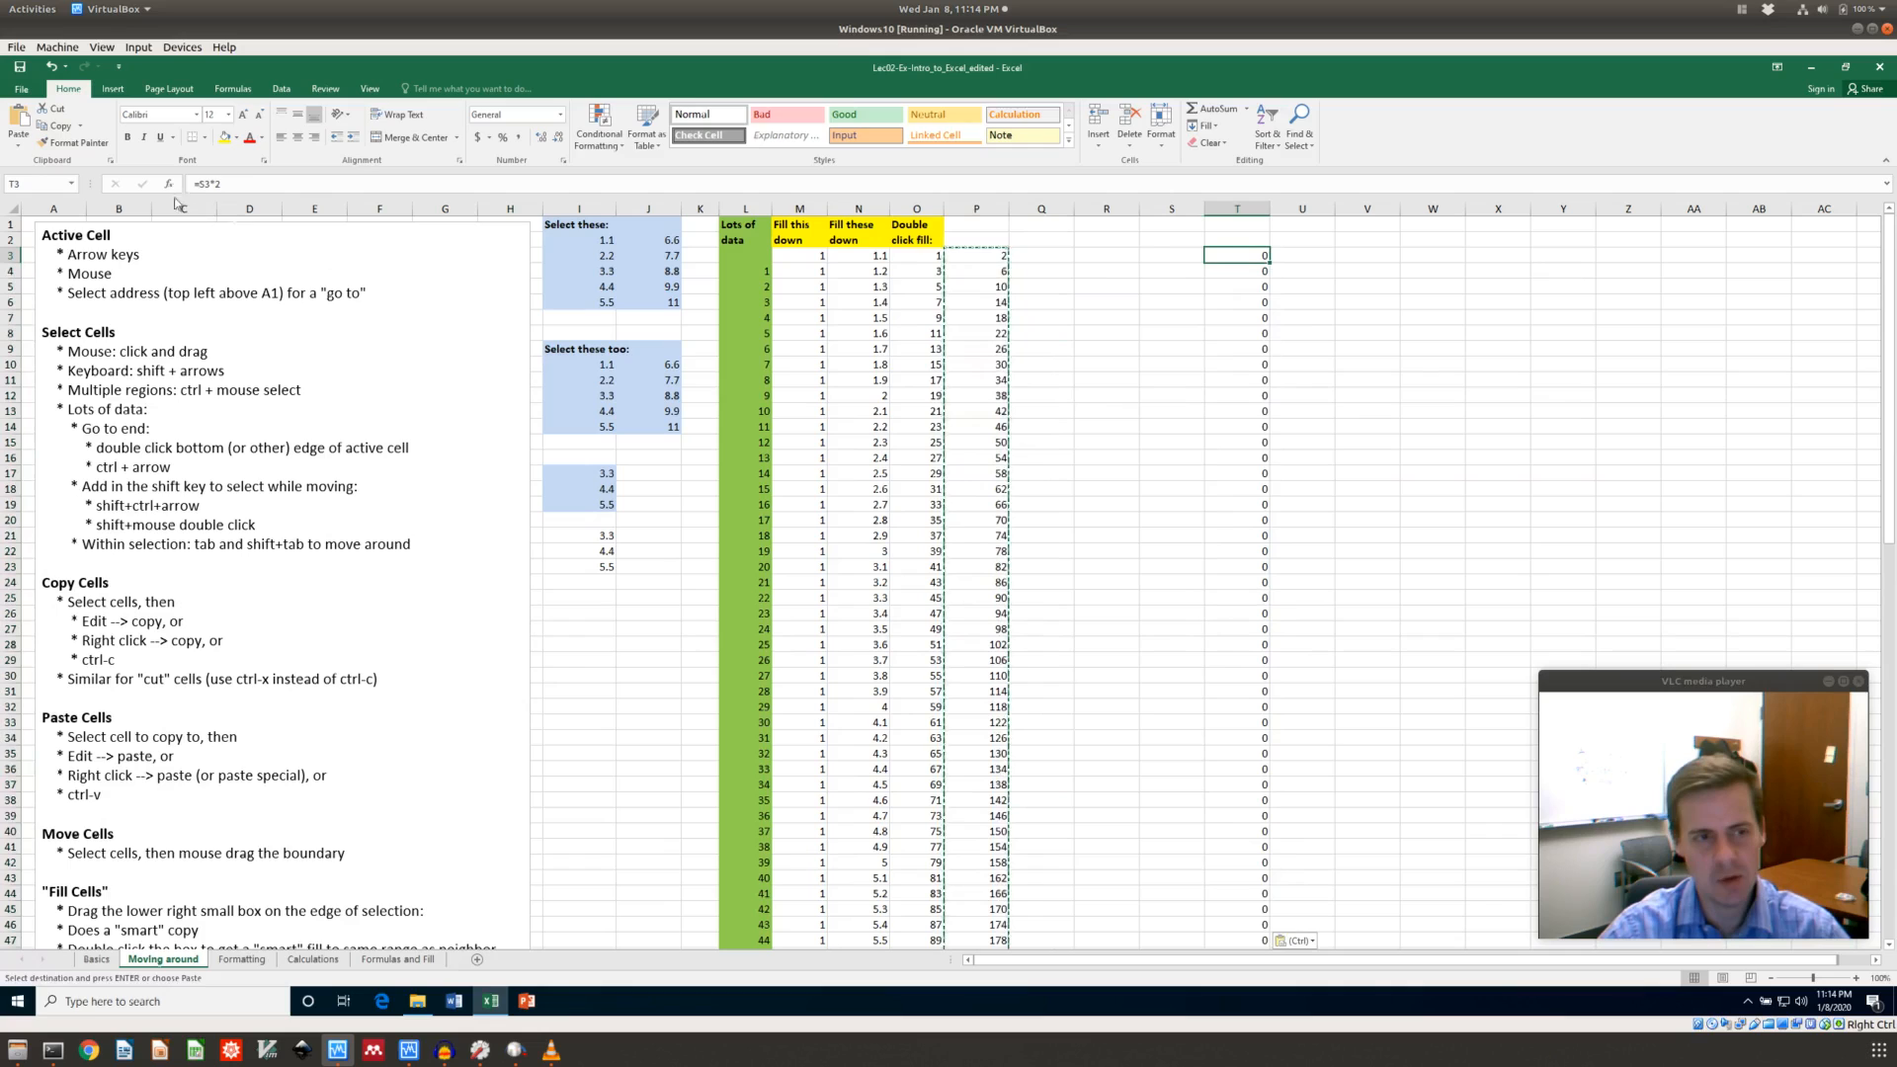
Inspect the formula in T3 and look over the sheet's notes on copying, pasting and moving cells
click(234, 184)
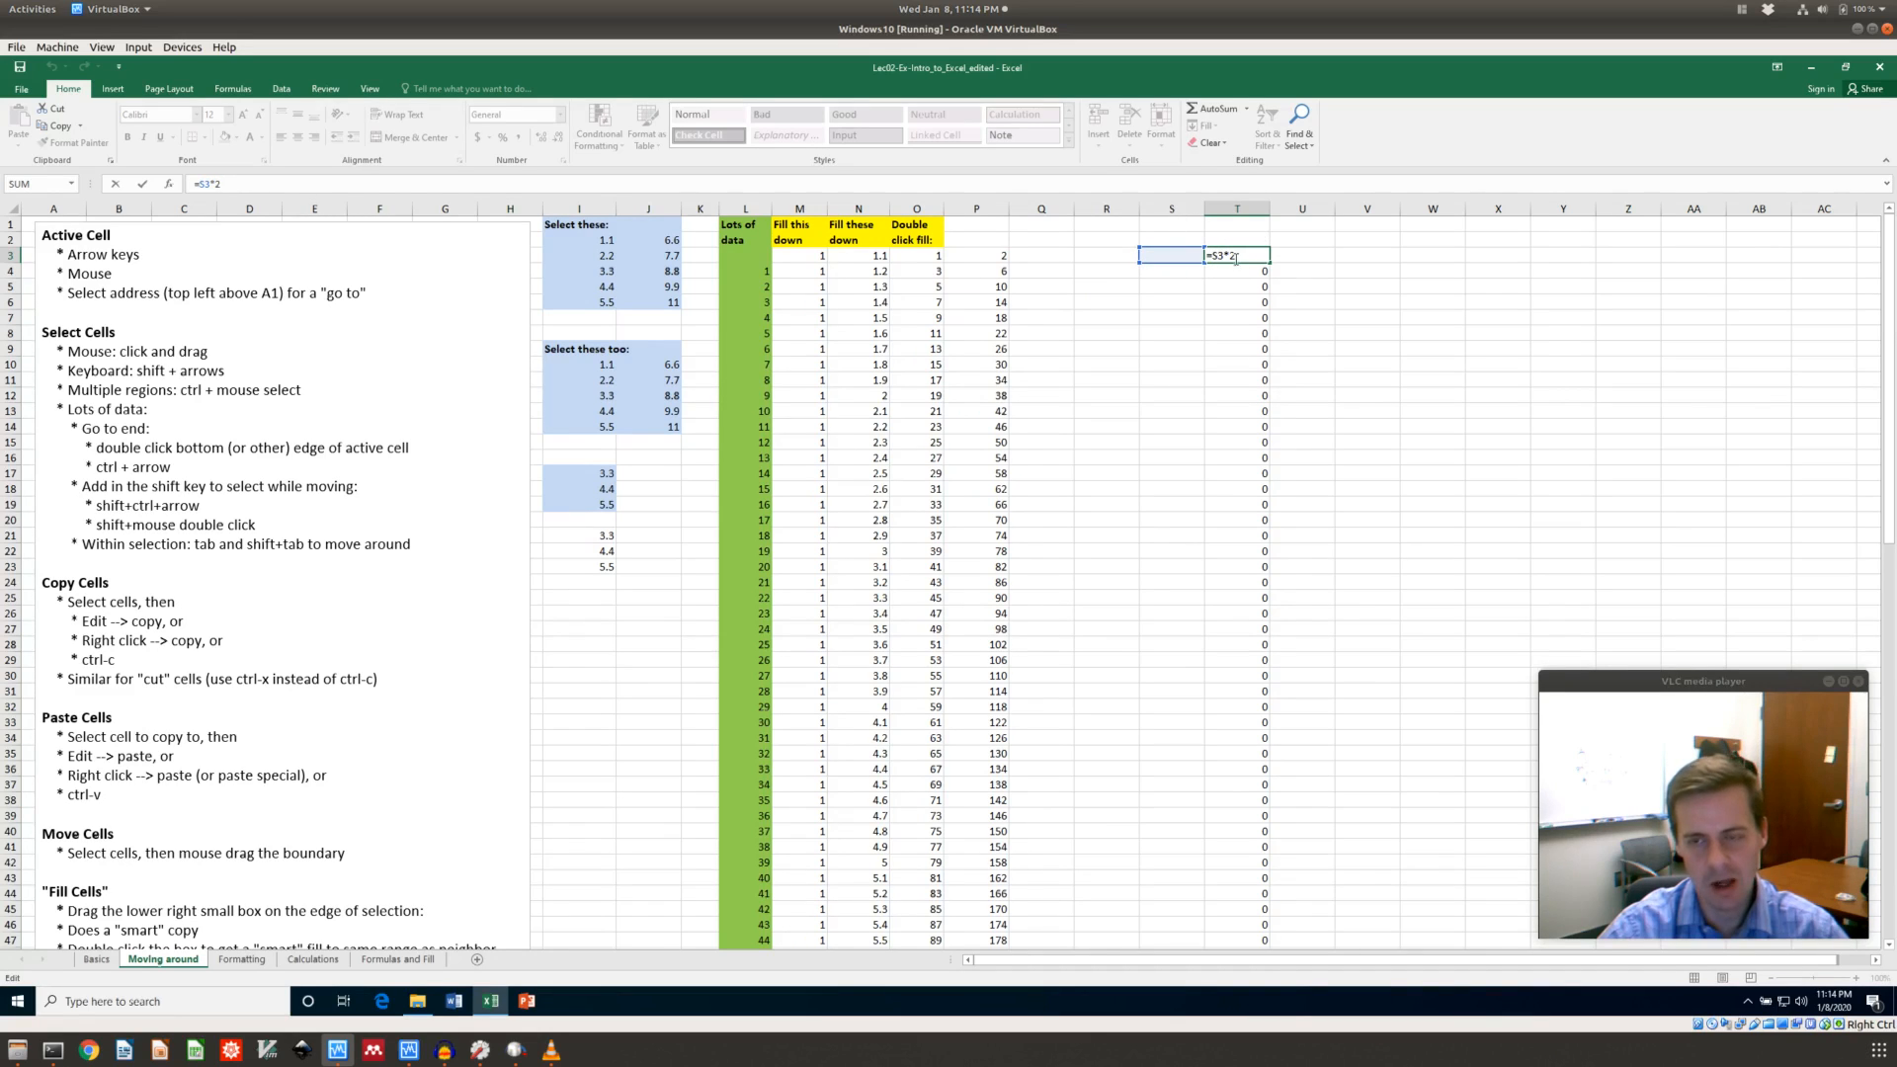
key(ctrl+Return)
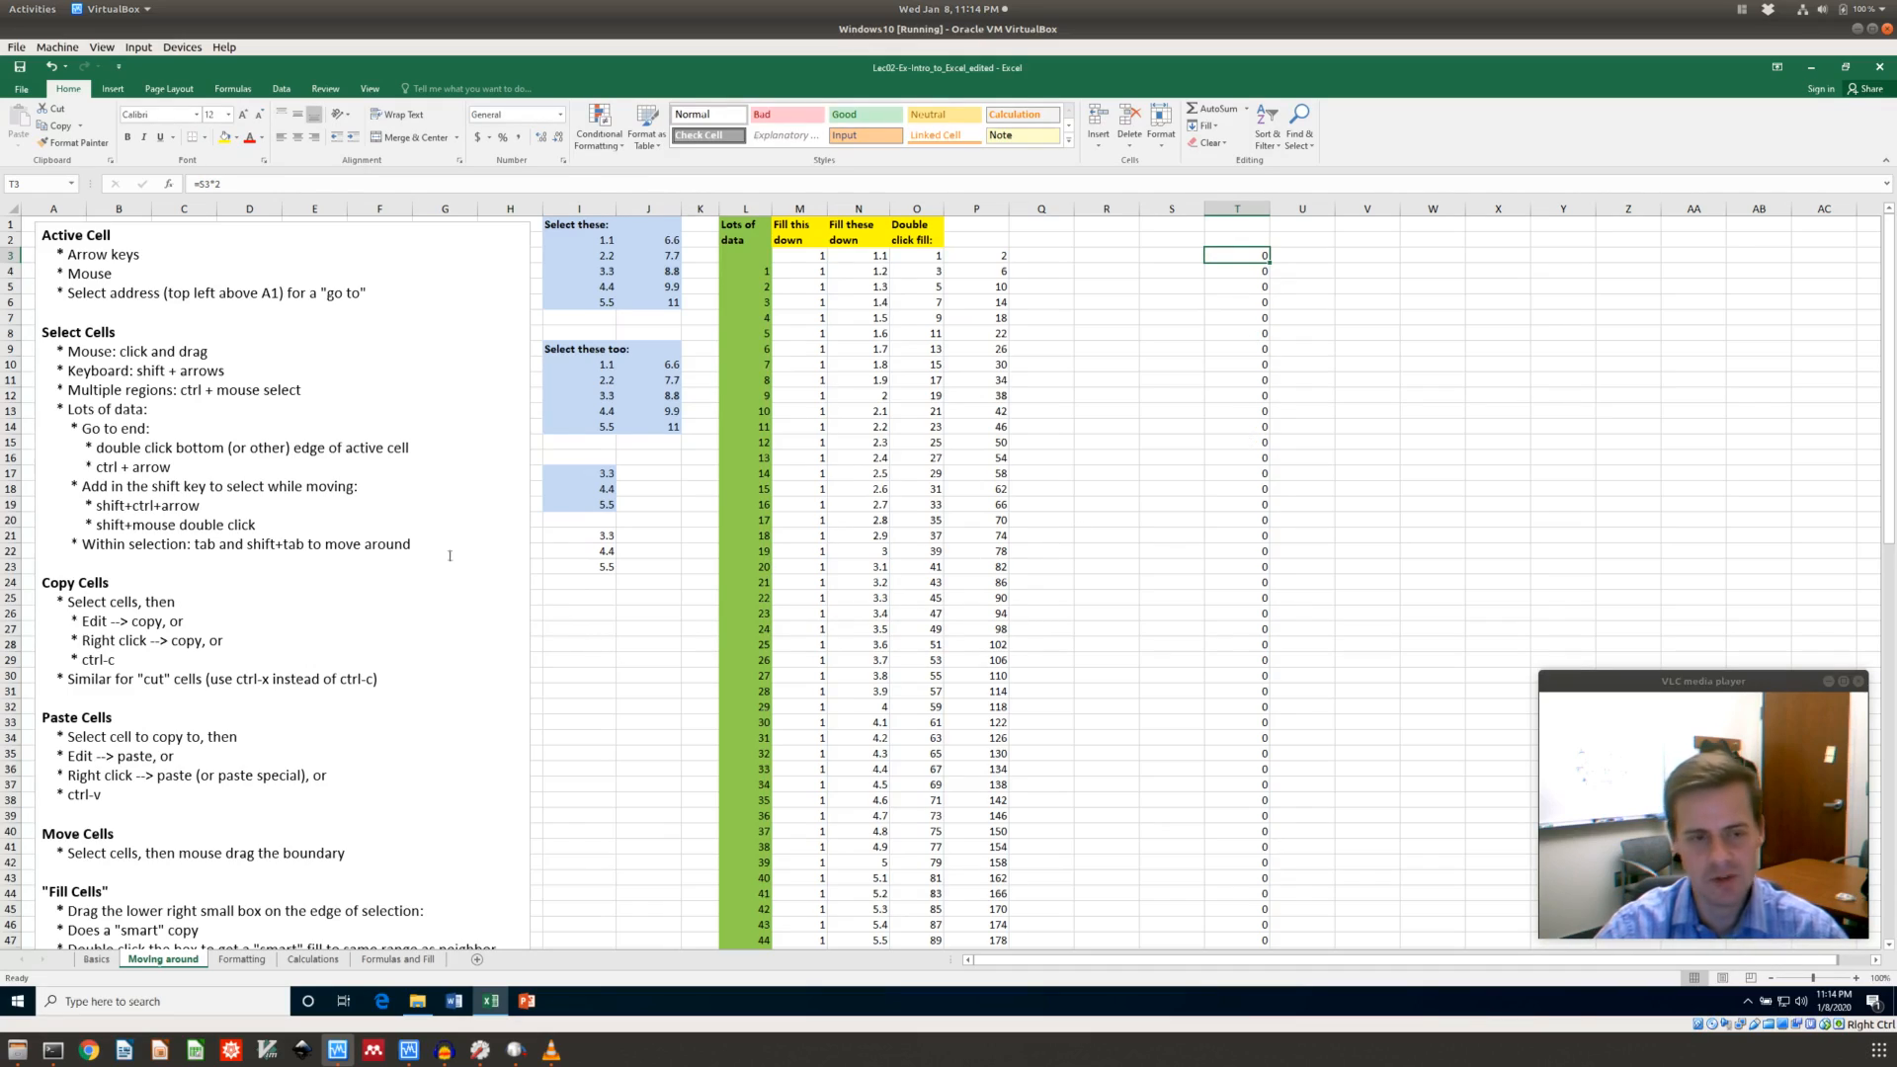
scroll(389, 559, down, 4)
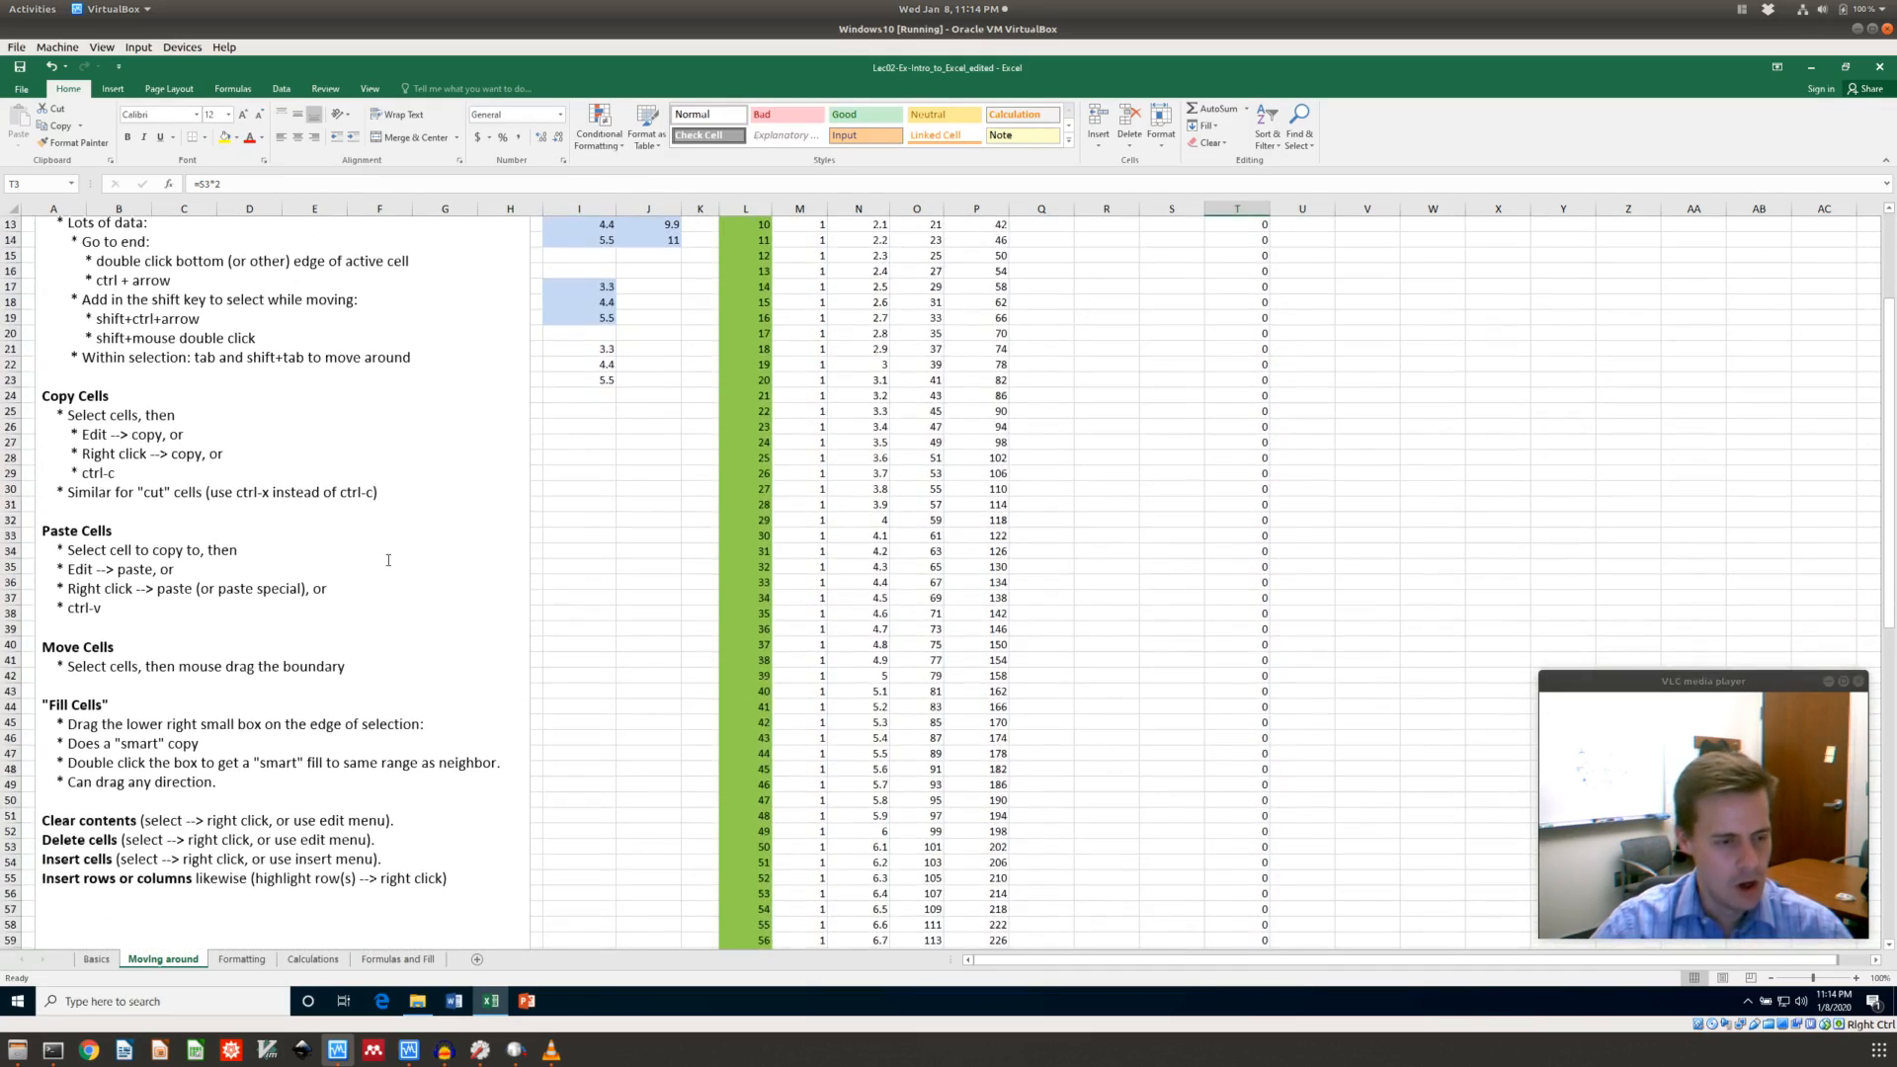
scroll(388, 559, up, 4)
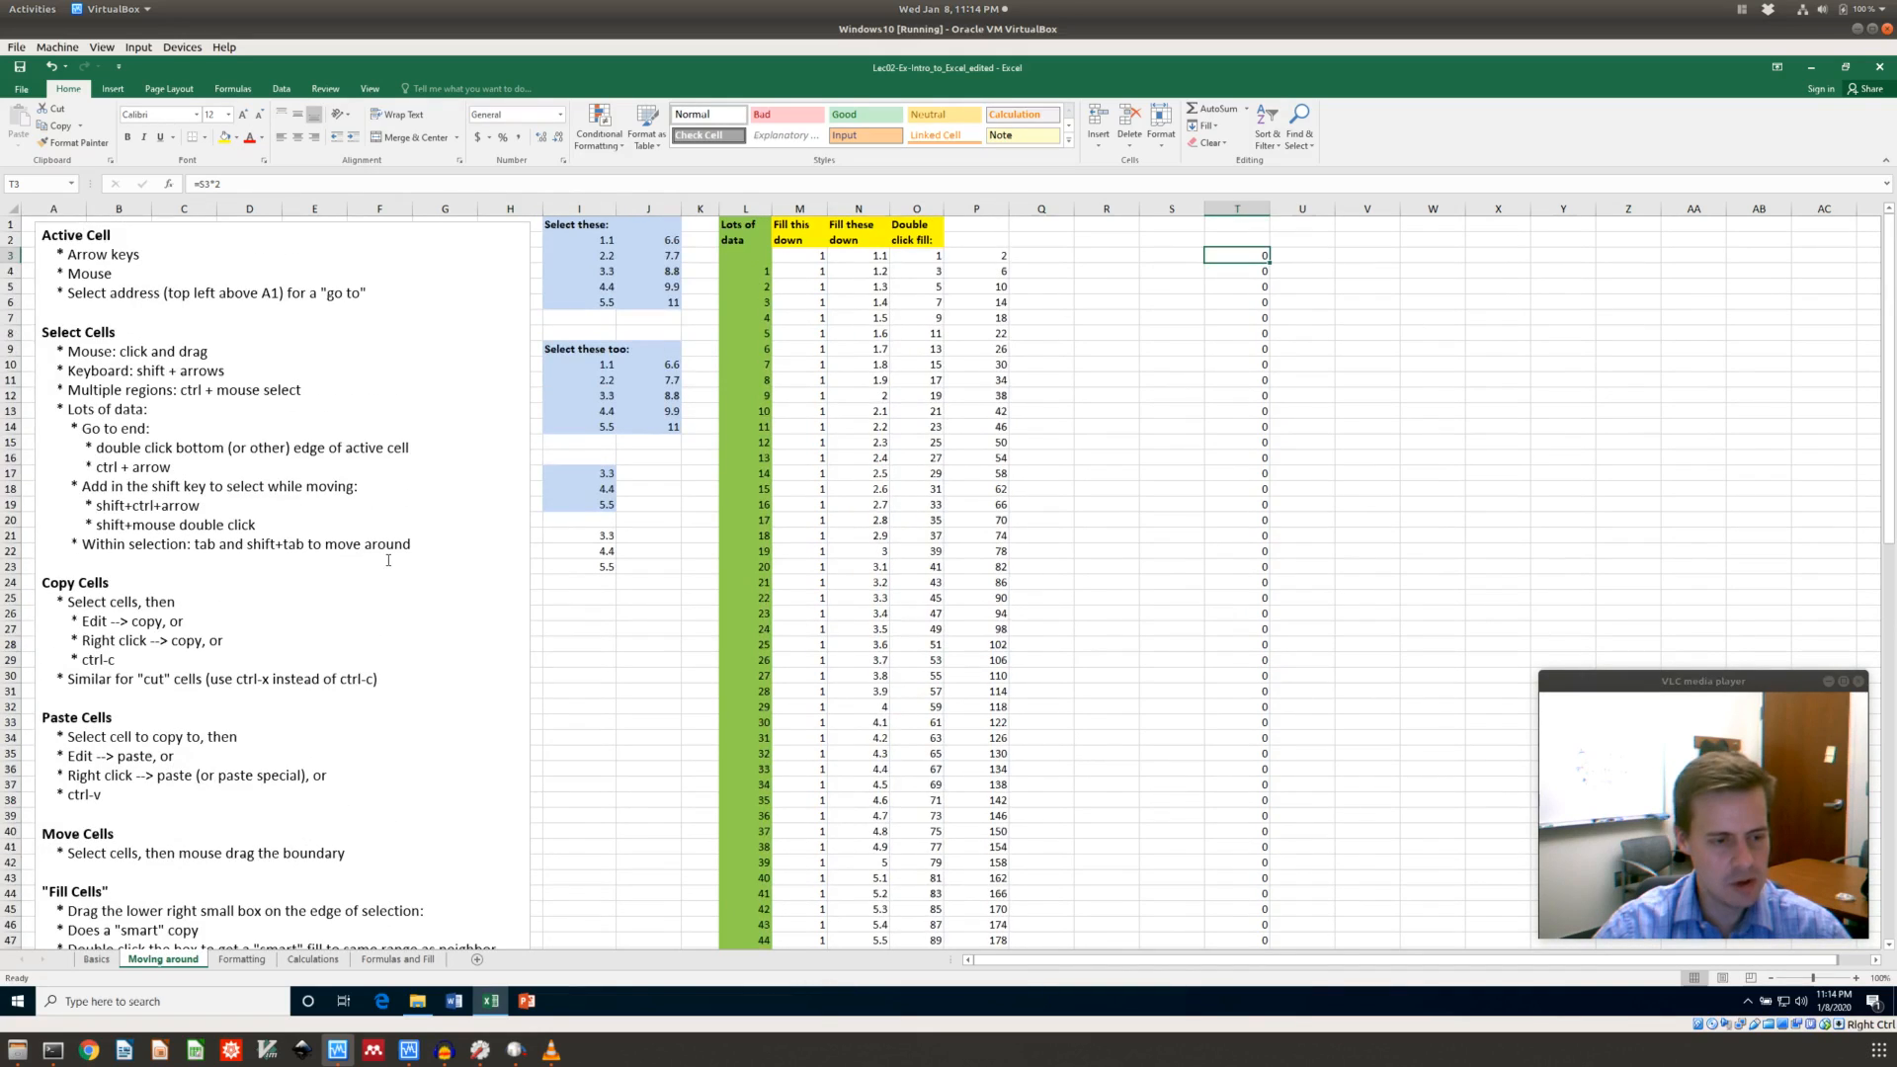
Move cell P5 to R6 and inspect which cell the moved formula refers to
click(996, 288)
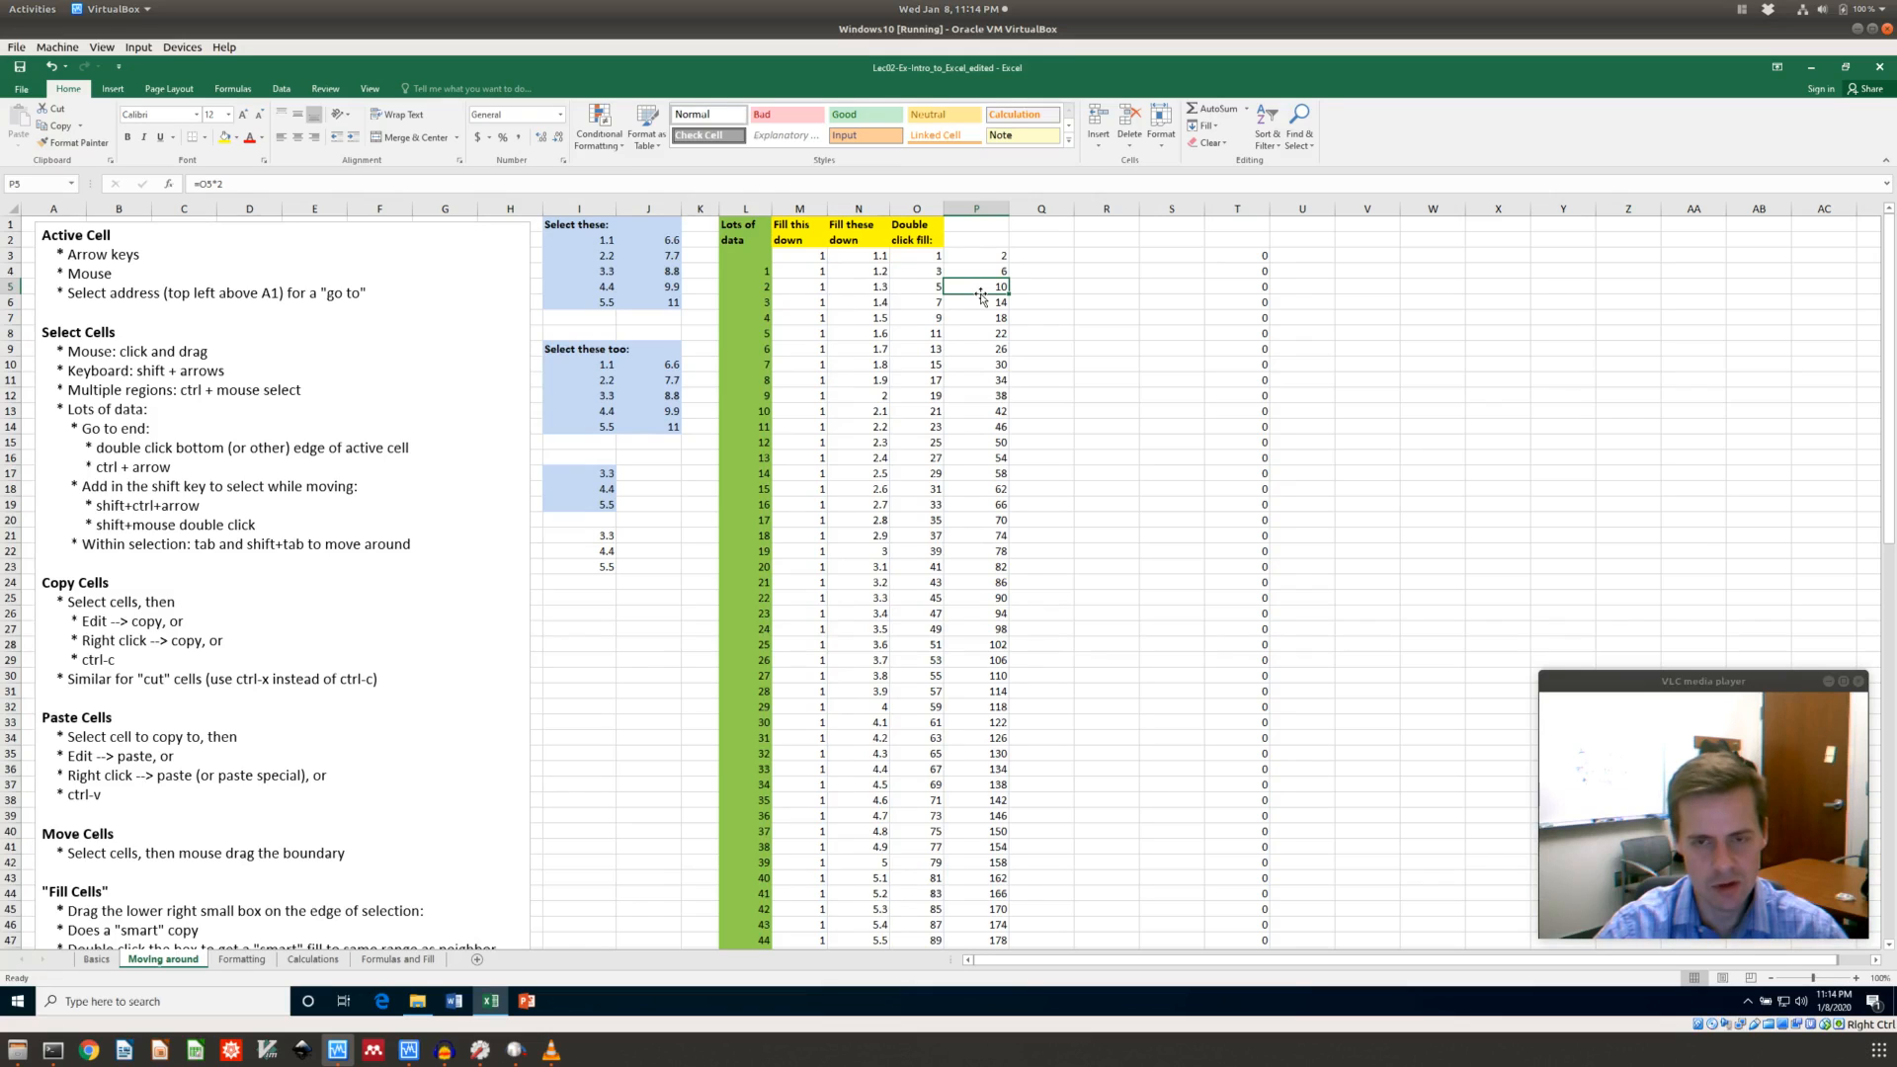
drag(981, 296, 1131, 354)
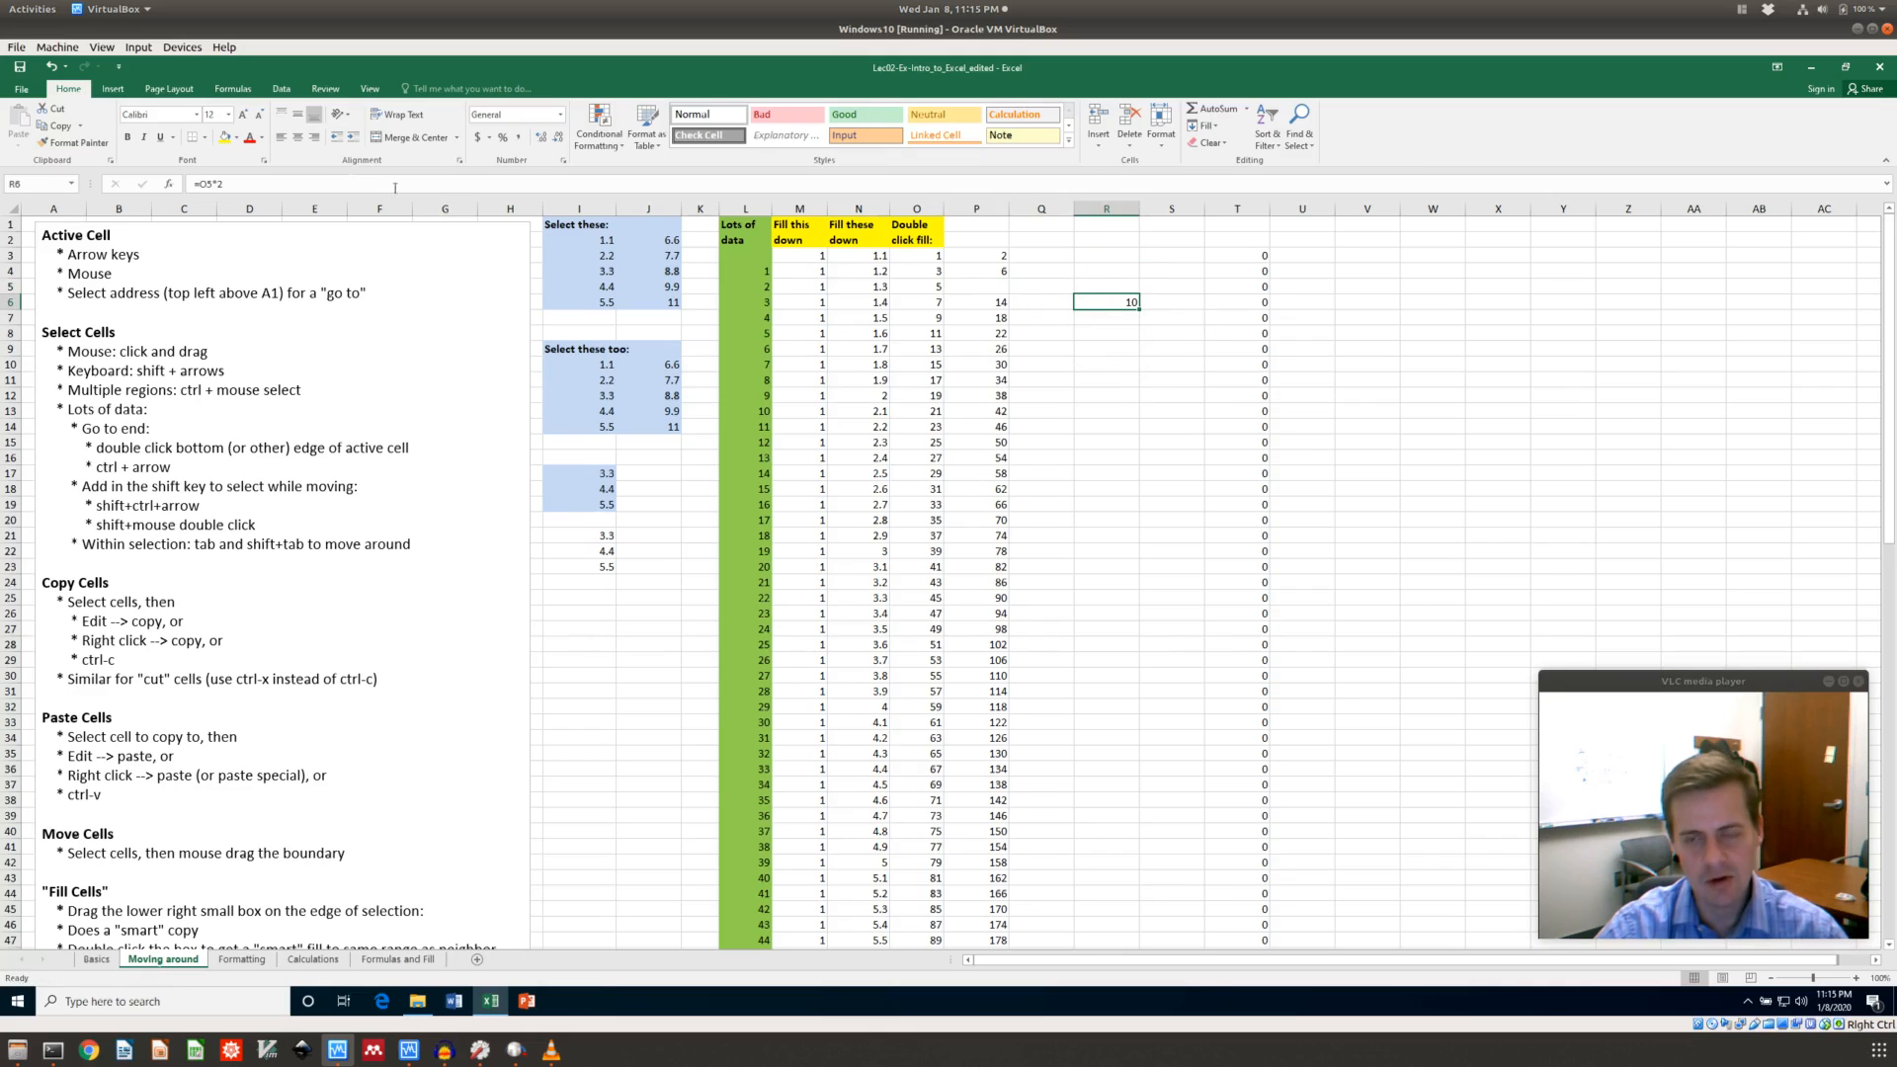
click(342, 188)
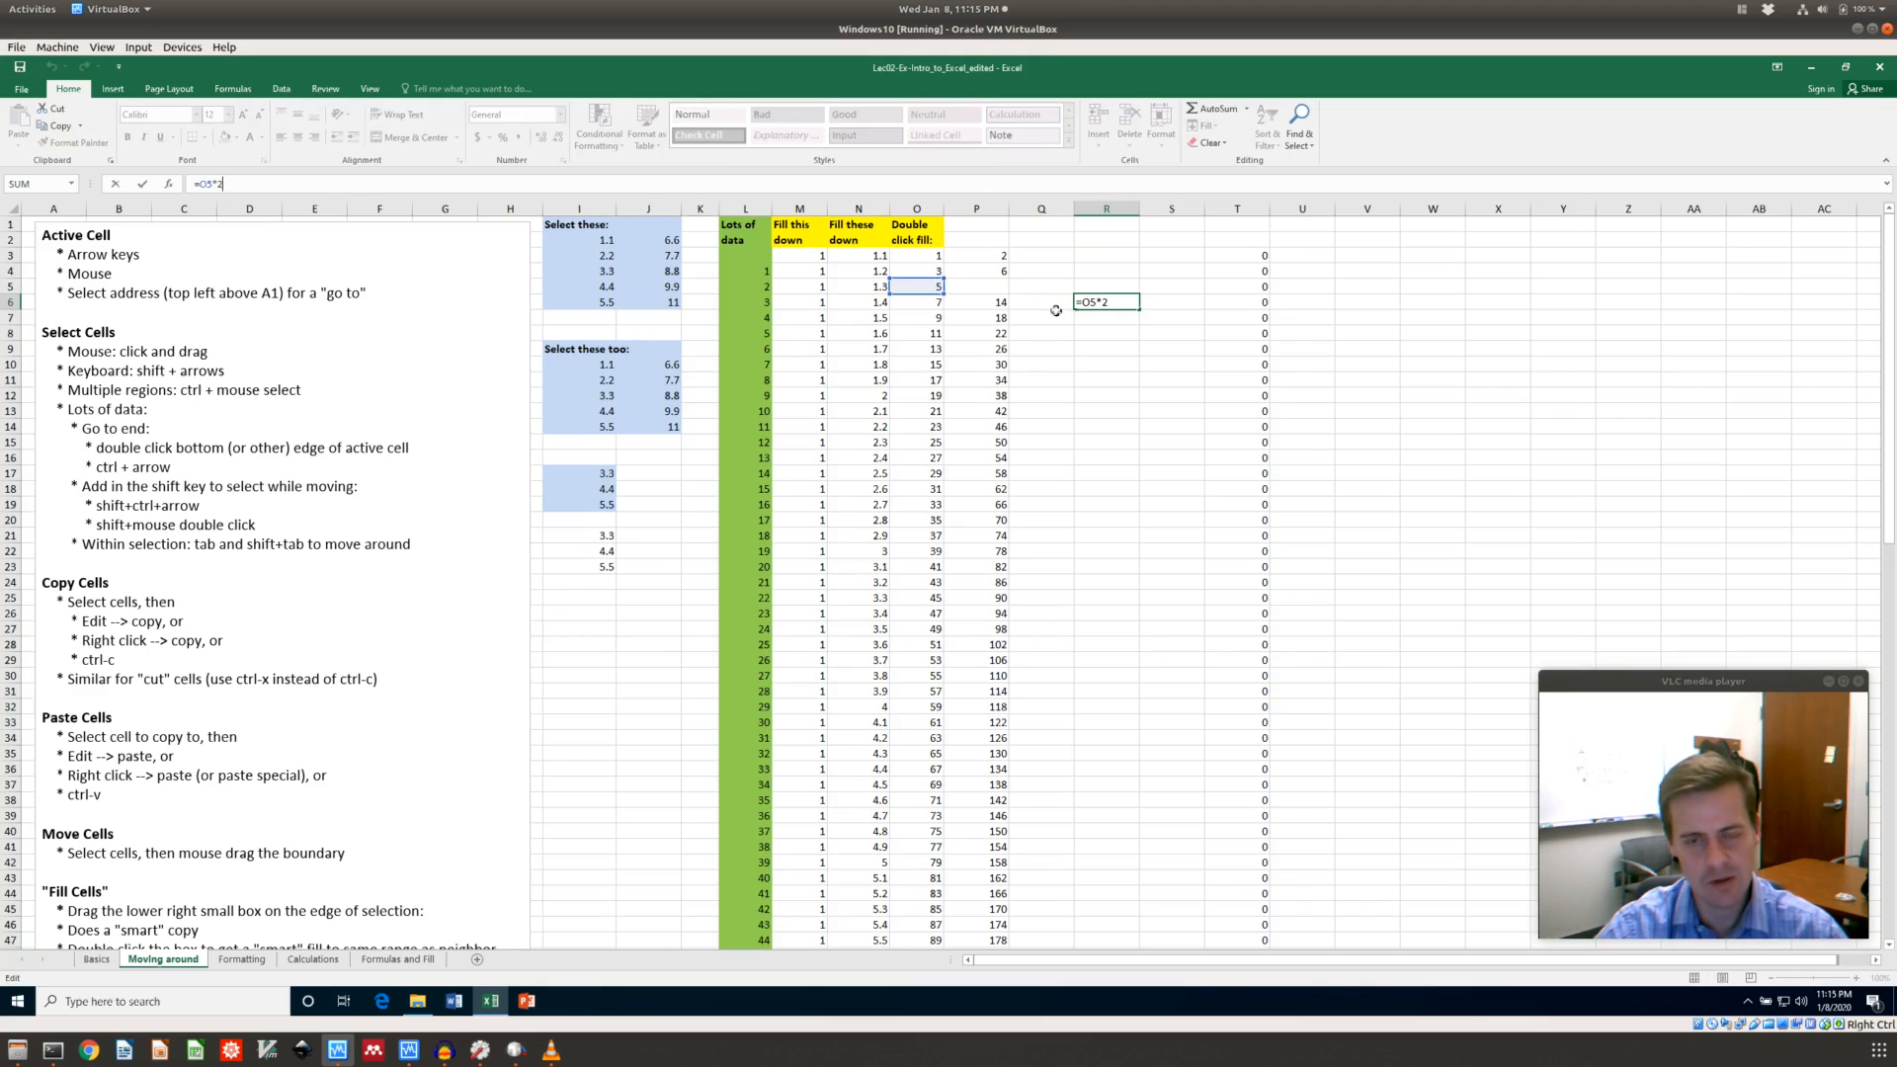
key(Return)
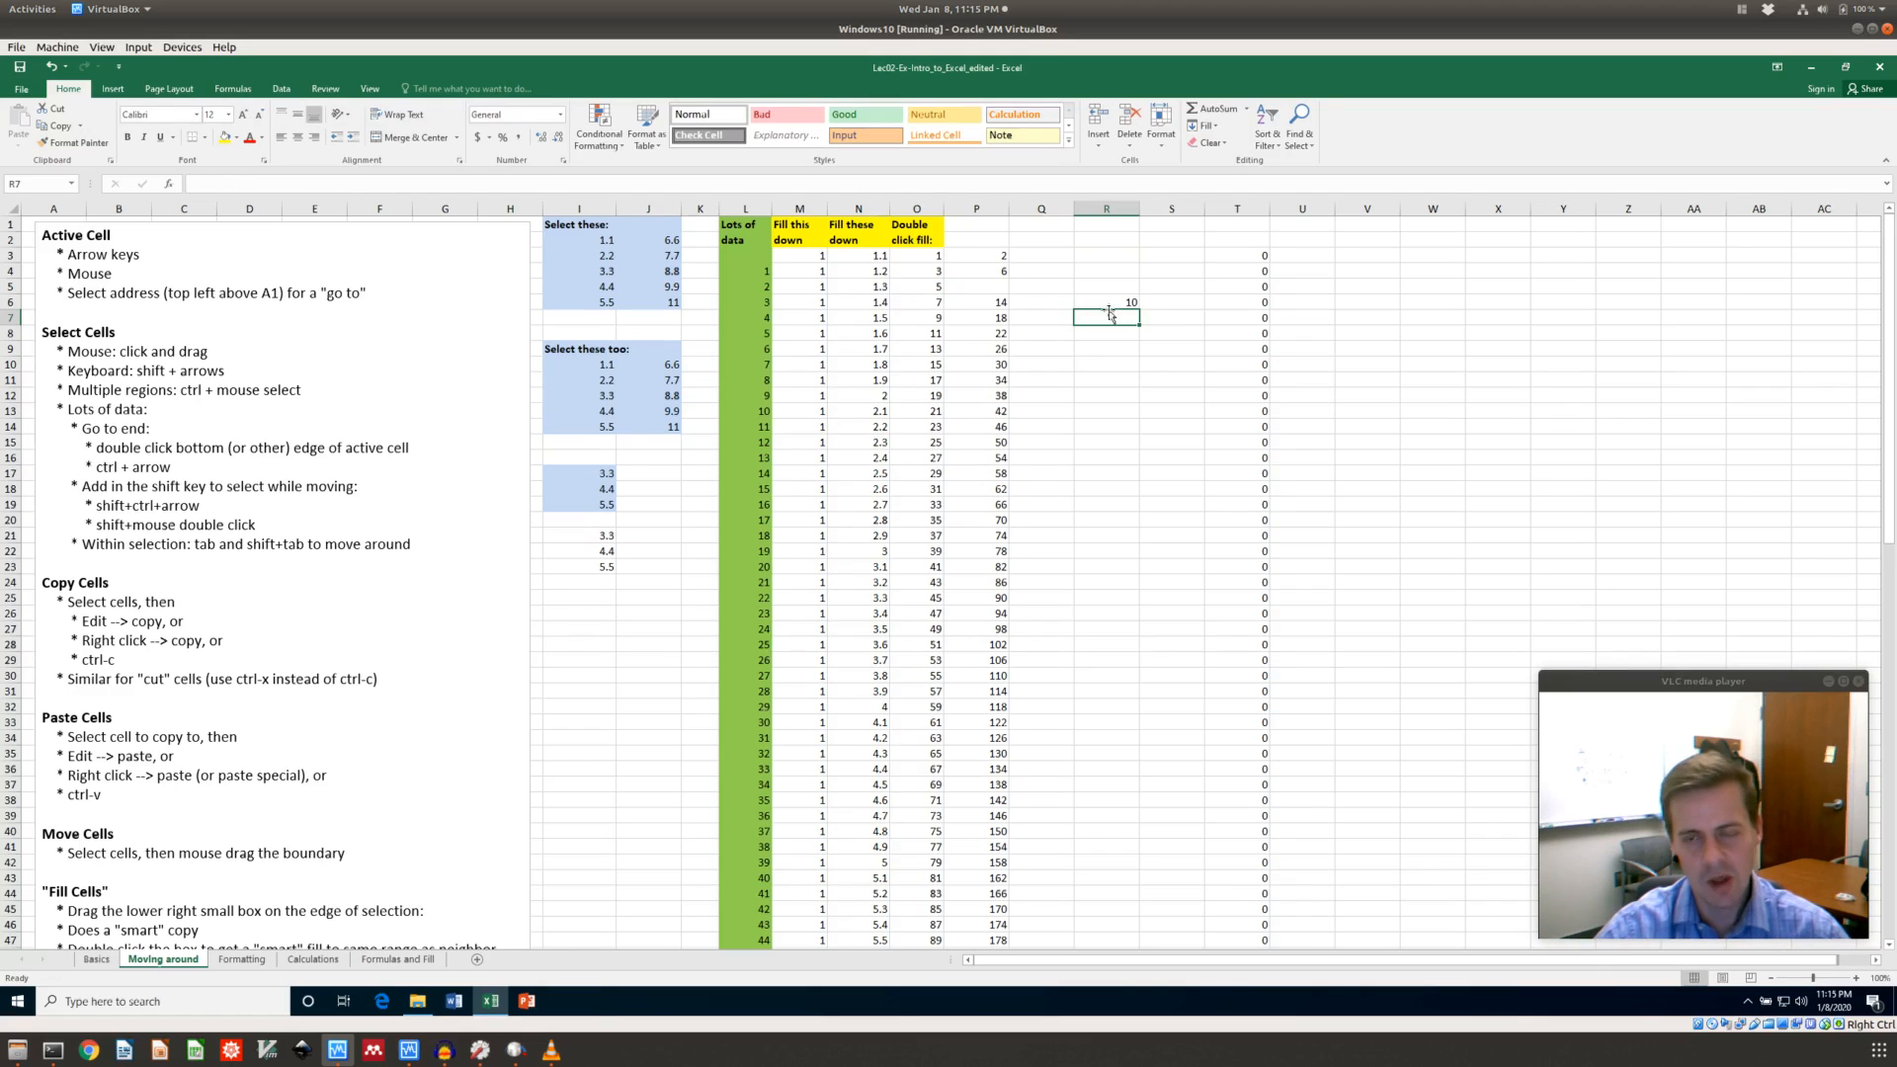
click(1117, 301)
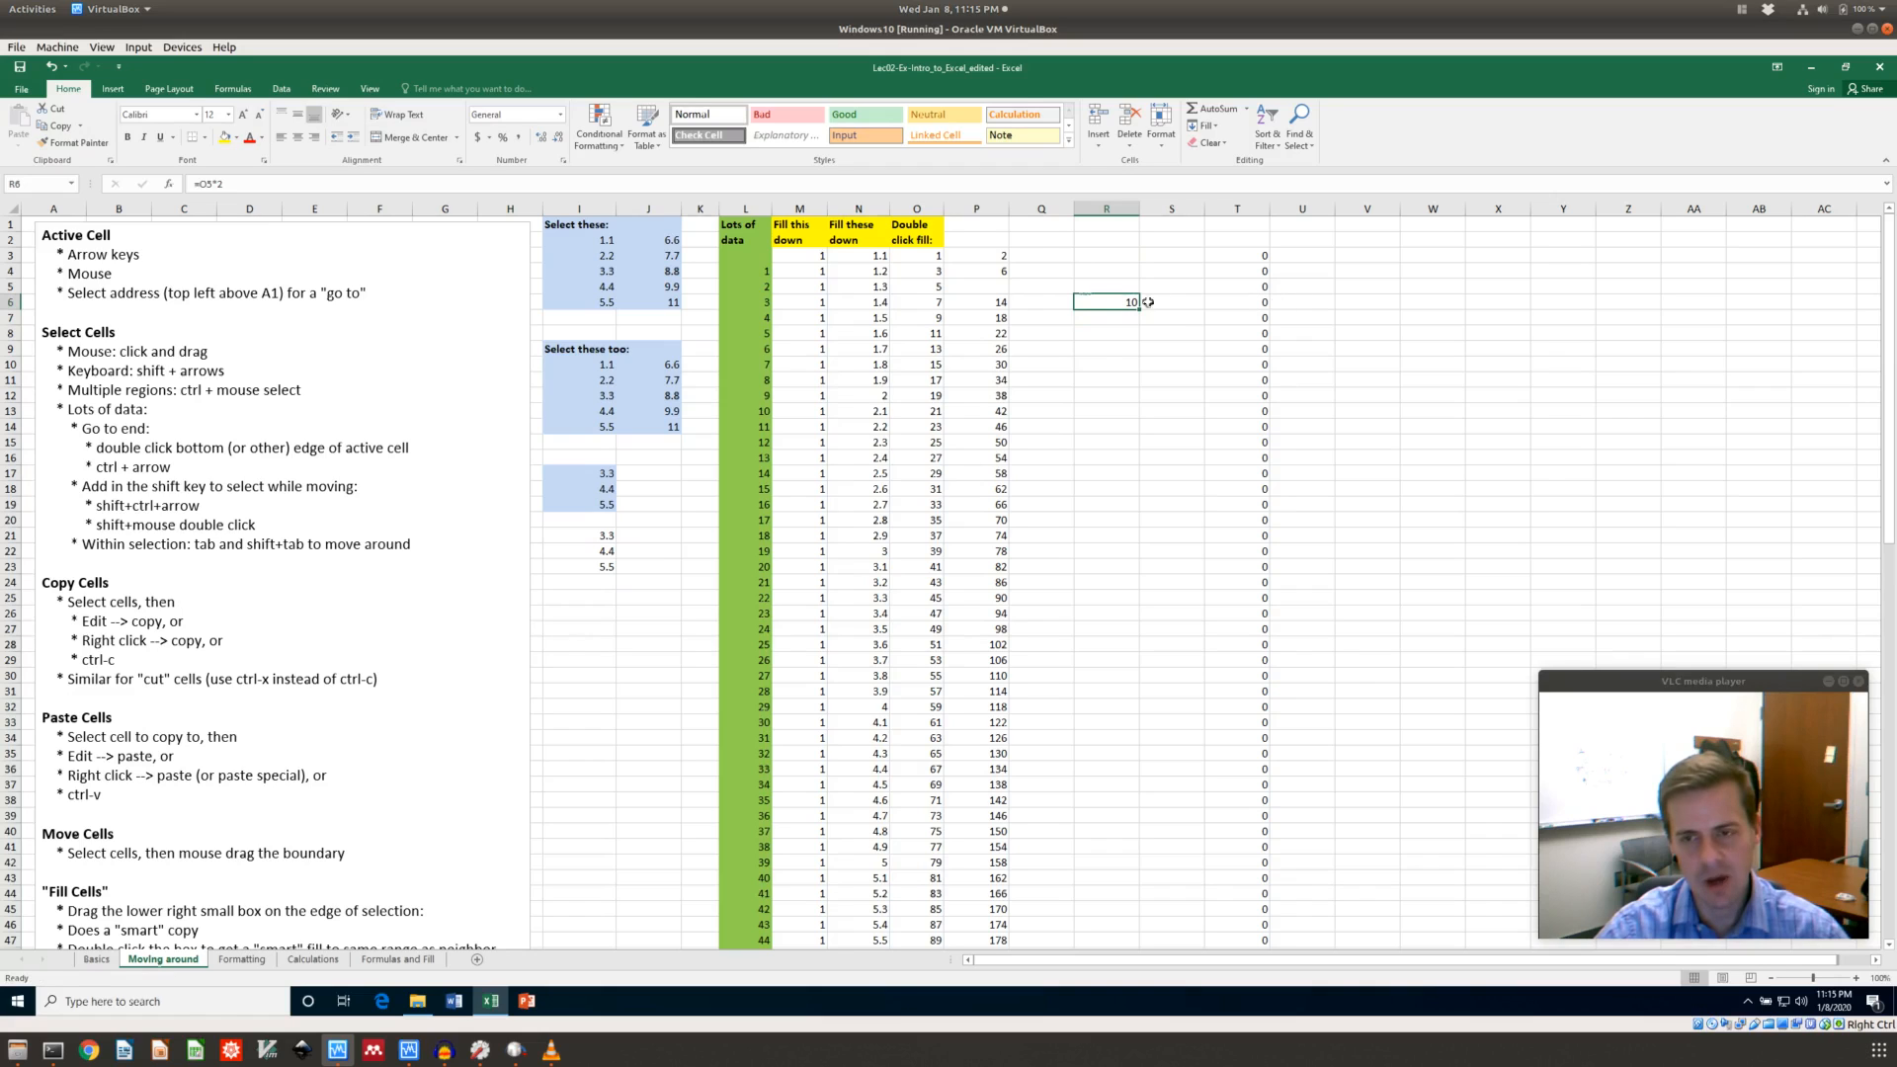
Move cell O4 to R2 and inspect the formula in P4 that depends on it
click(928, 273)
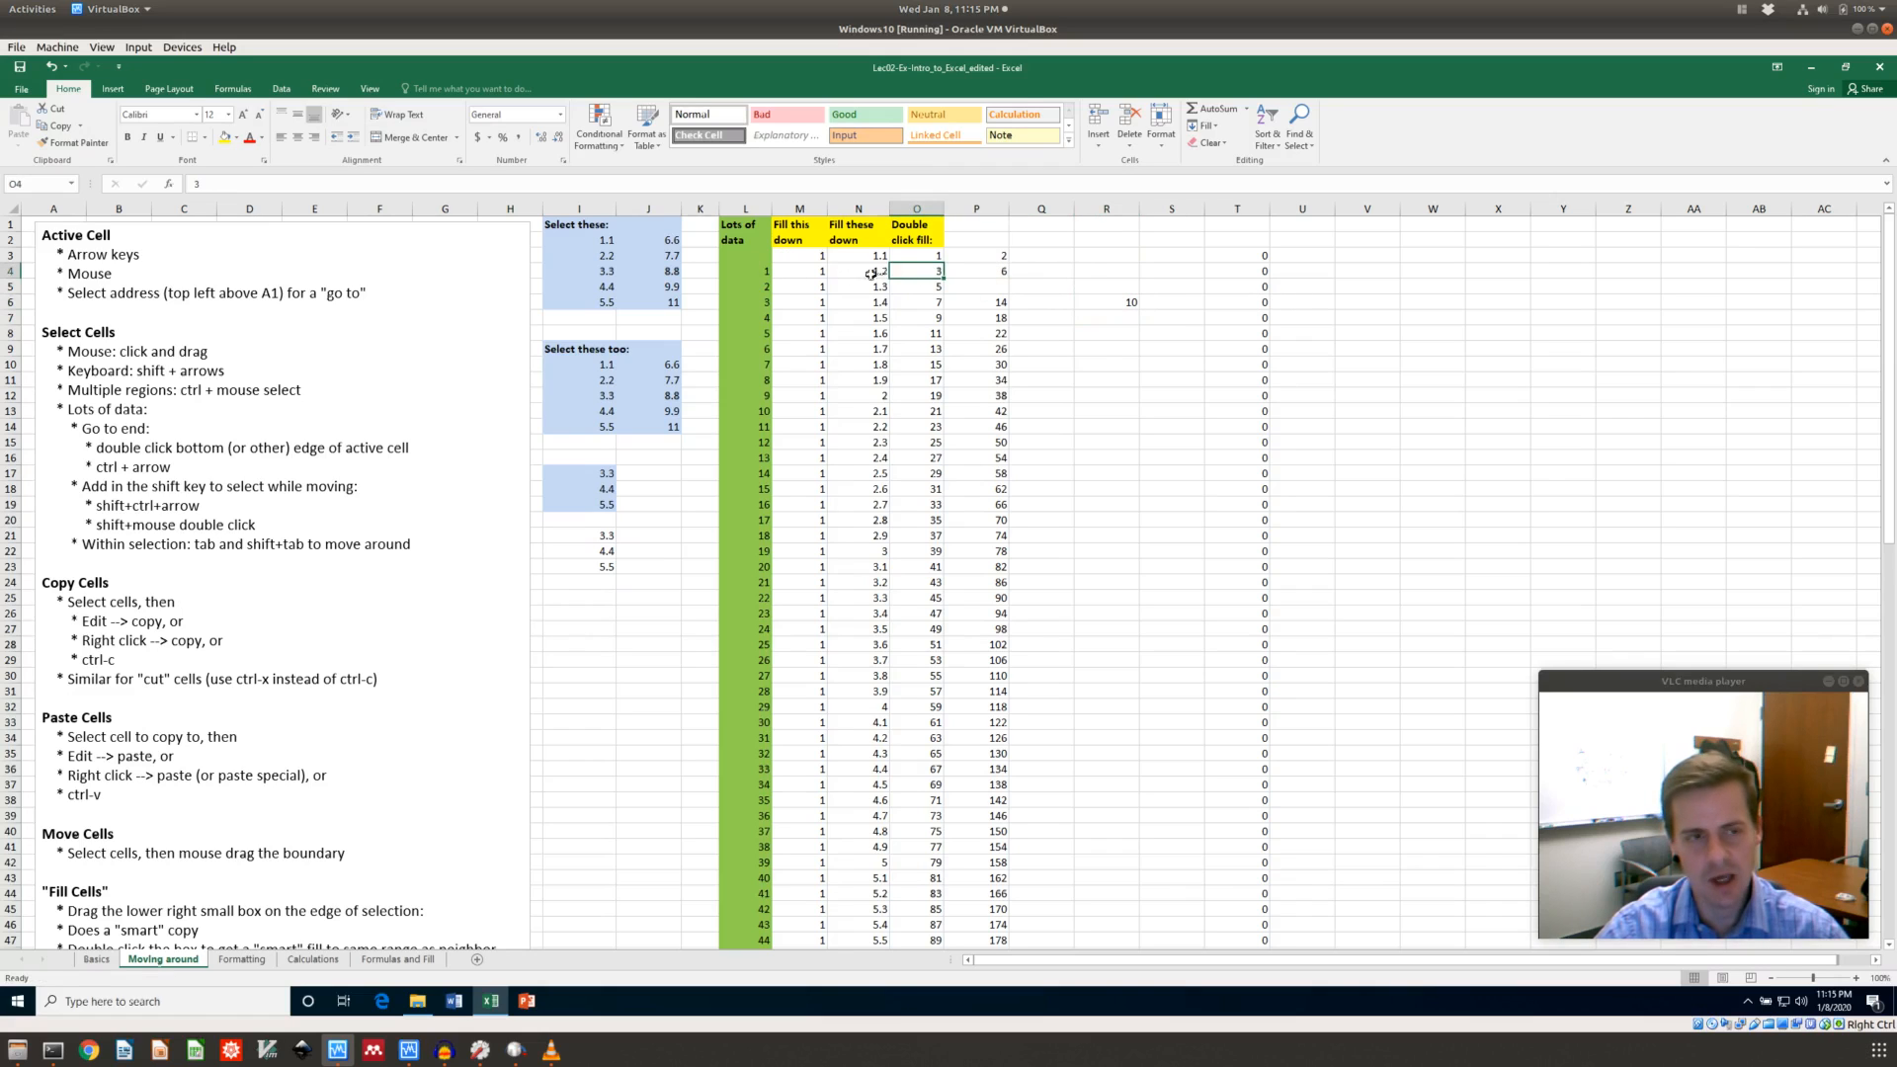
drag(901, 280, 1216, 262)
click(986, 569)
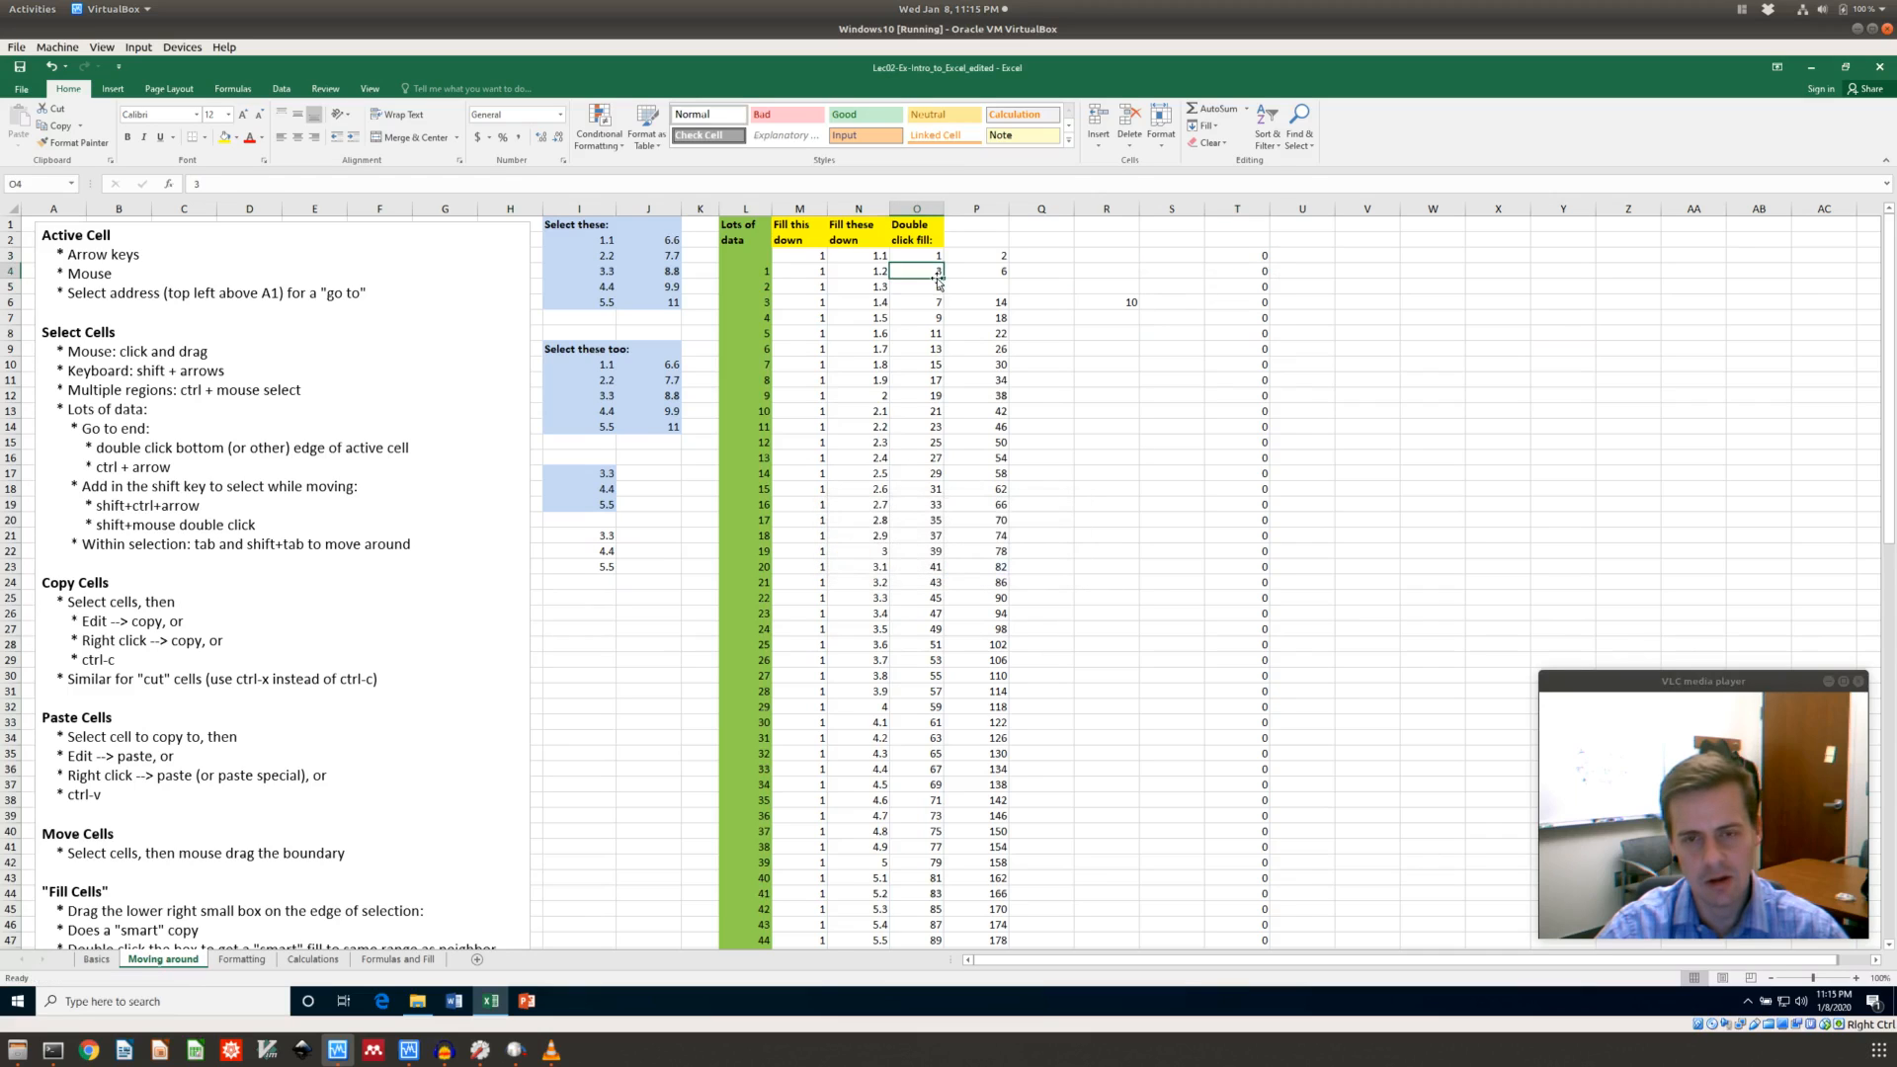
drag(939, 278, 1116, 244)
click(1060, 275)
click(998, 270)
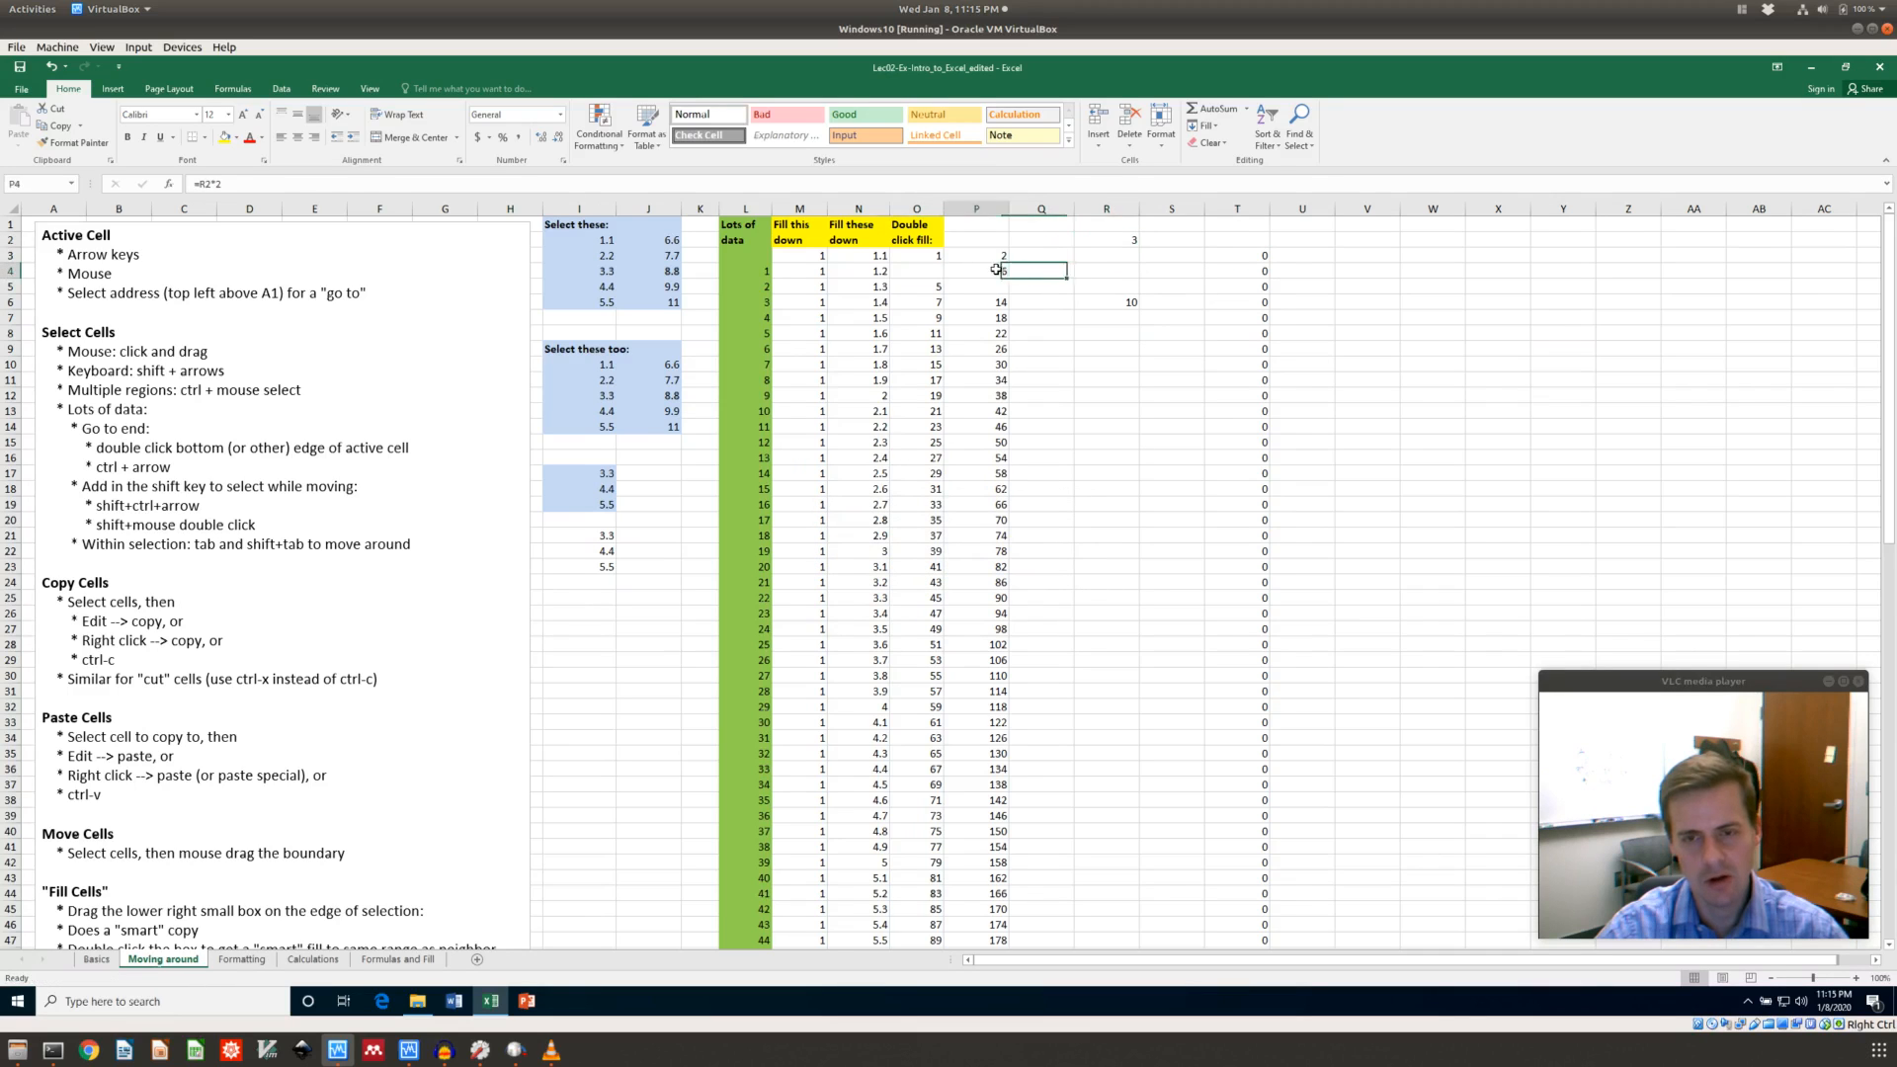
click(239, 185)
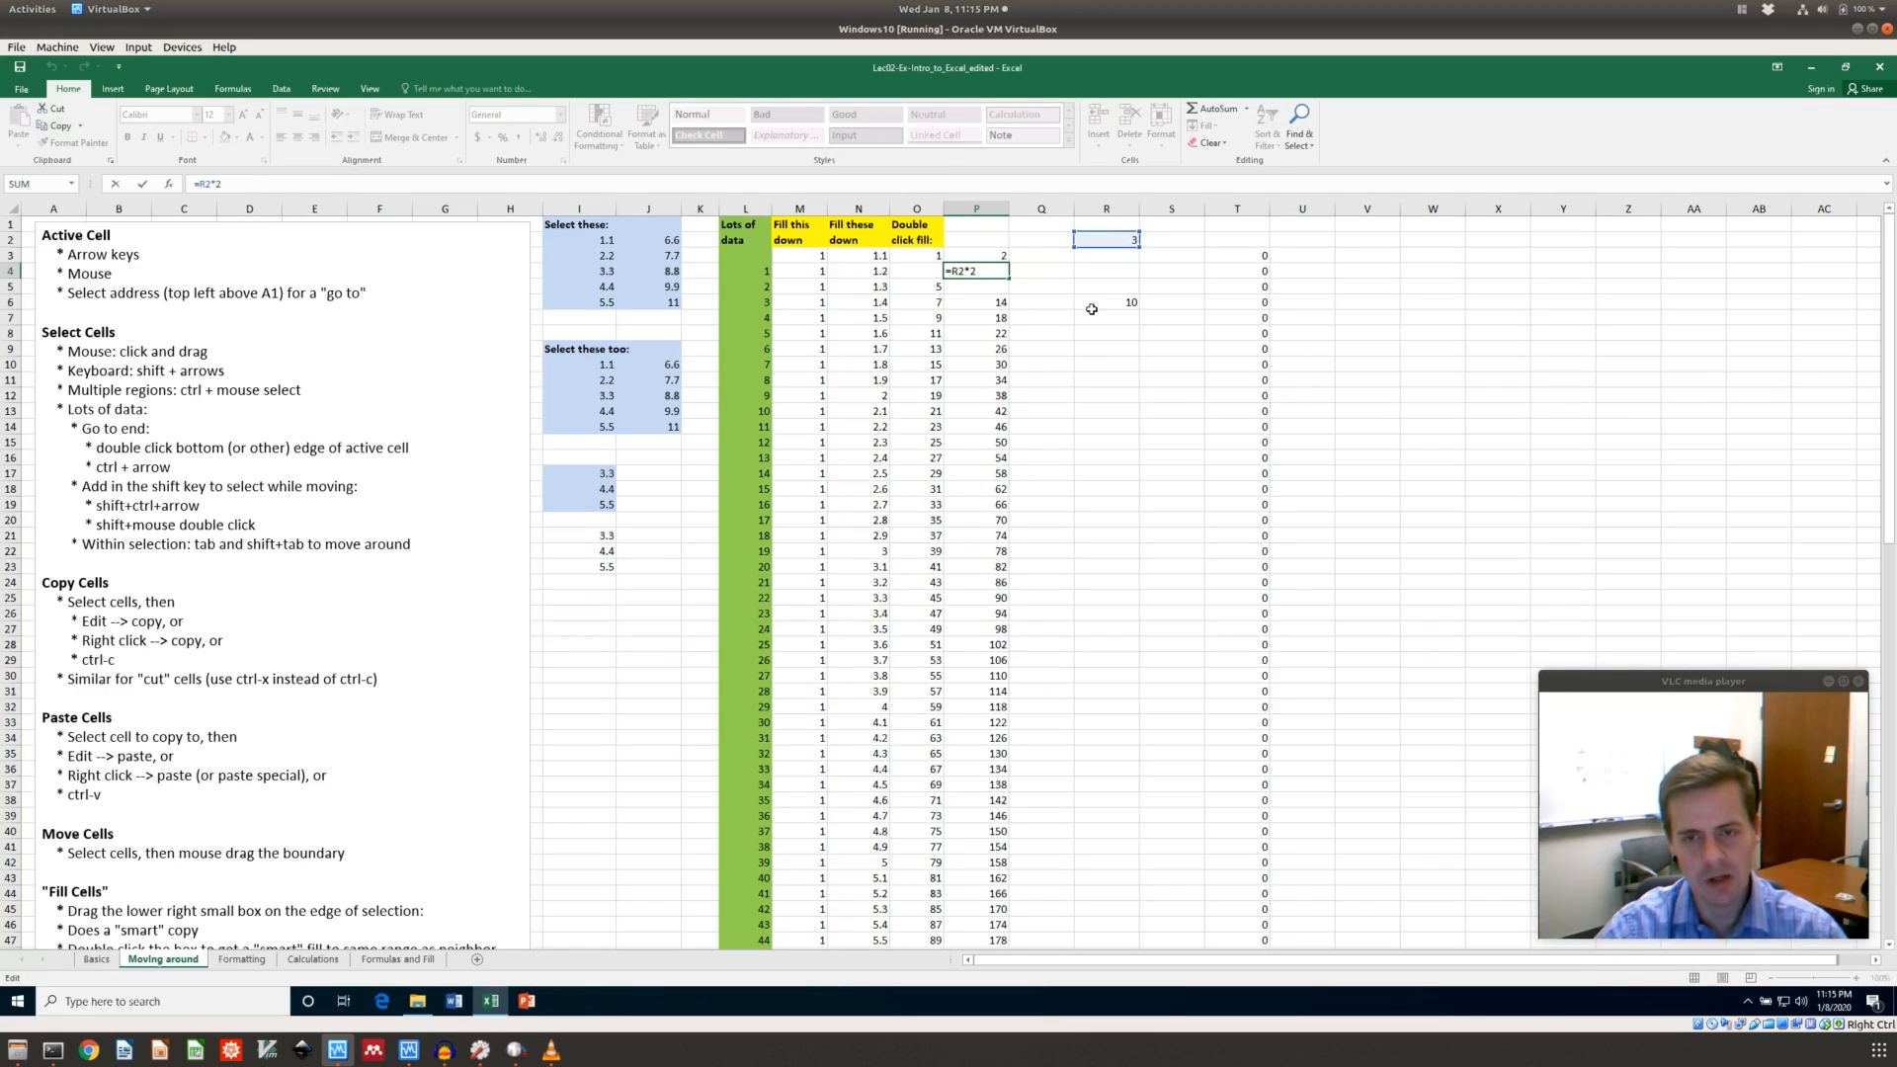
key(Return)
click(1077, 352)
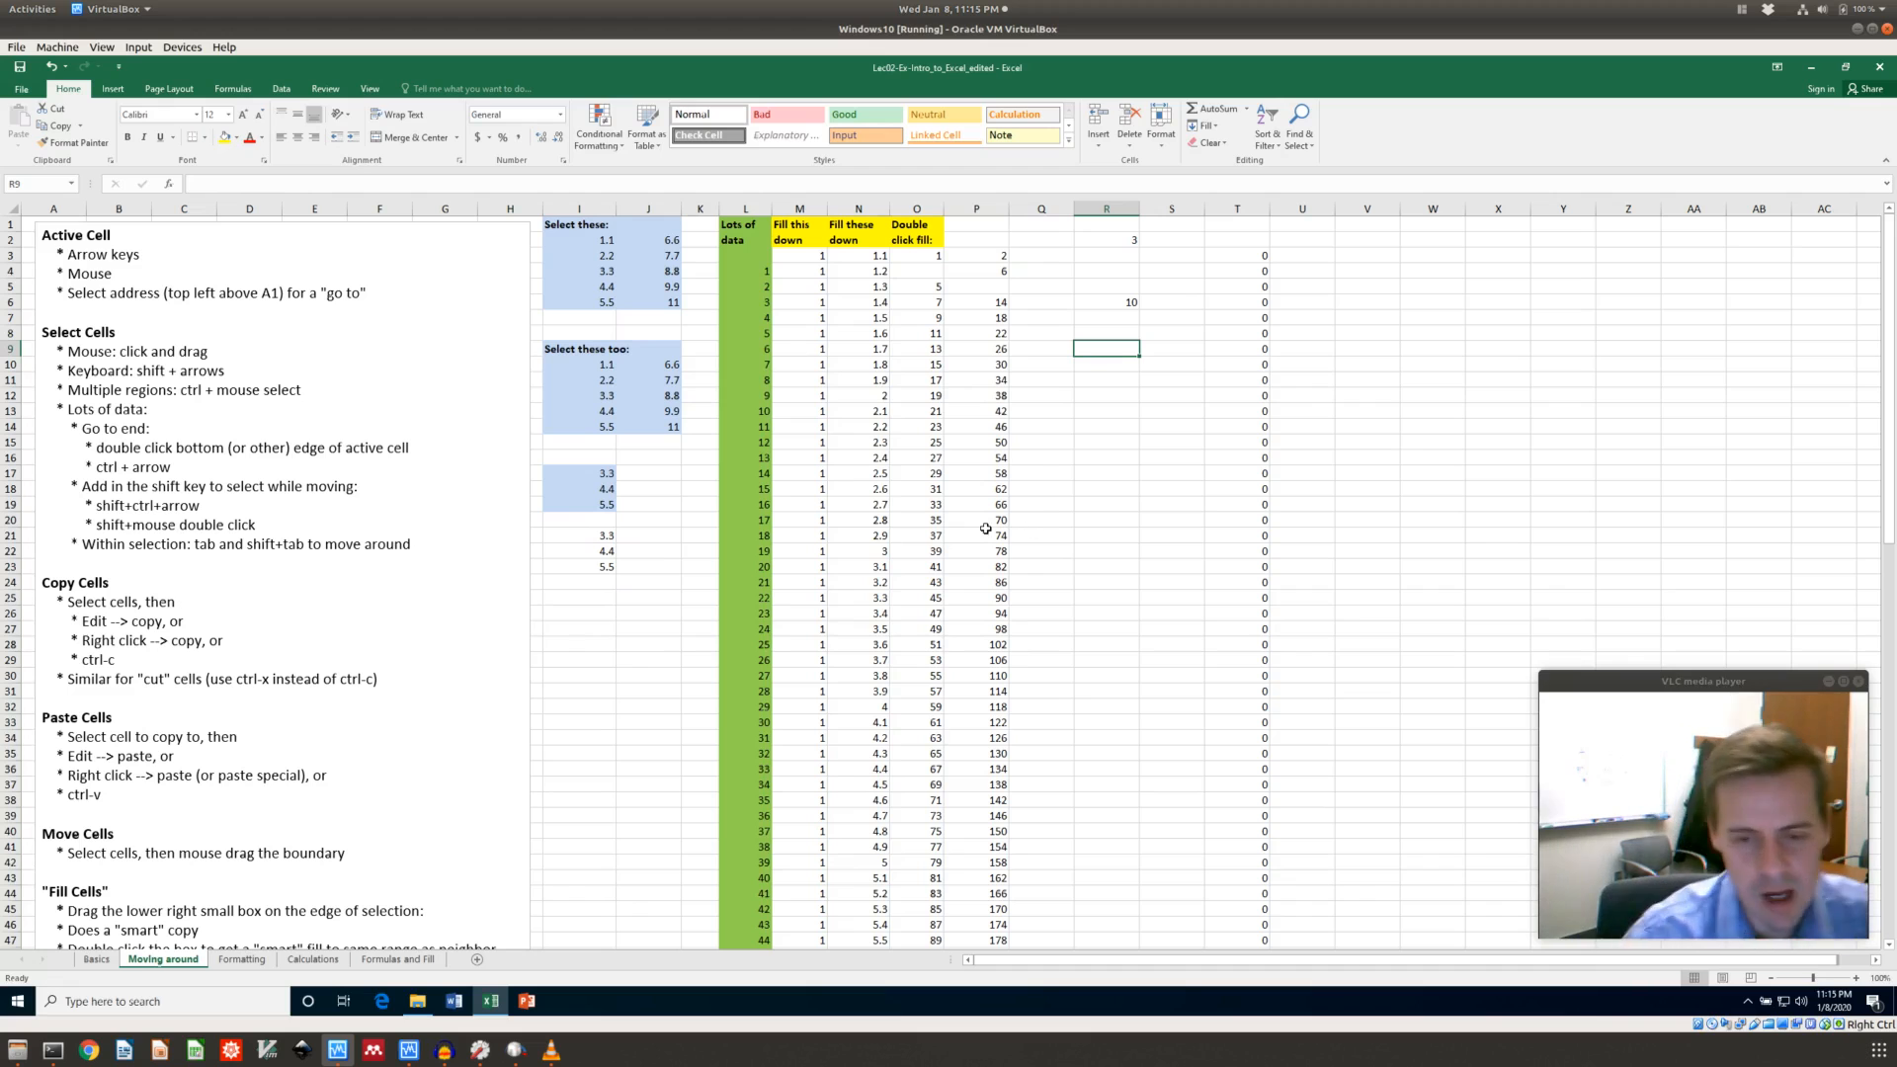
Review the sheet's notes on filling, clearing, deleting and inserting cells, and look over the data columns
scroll(921, 538, down, 4)
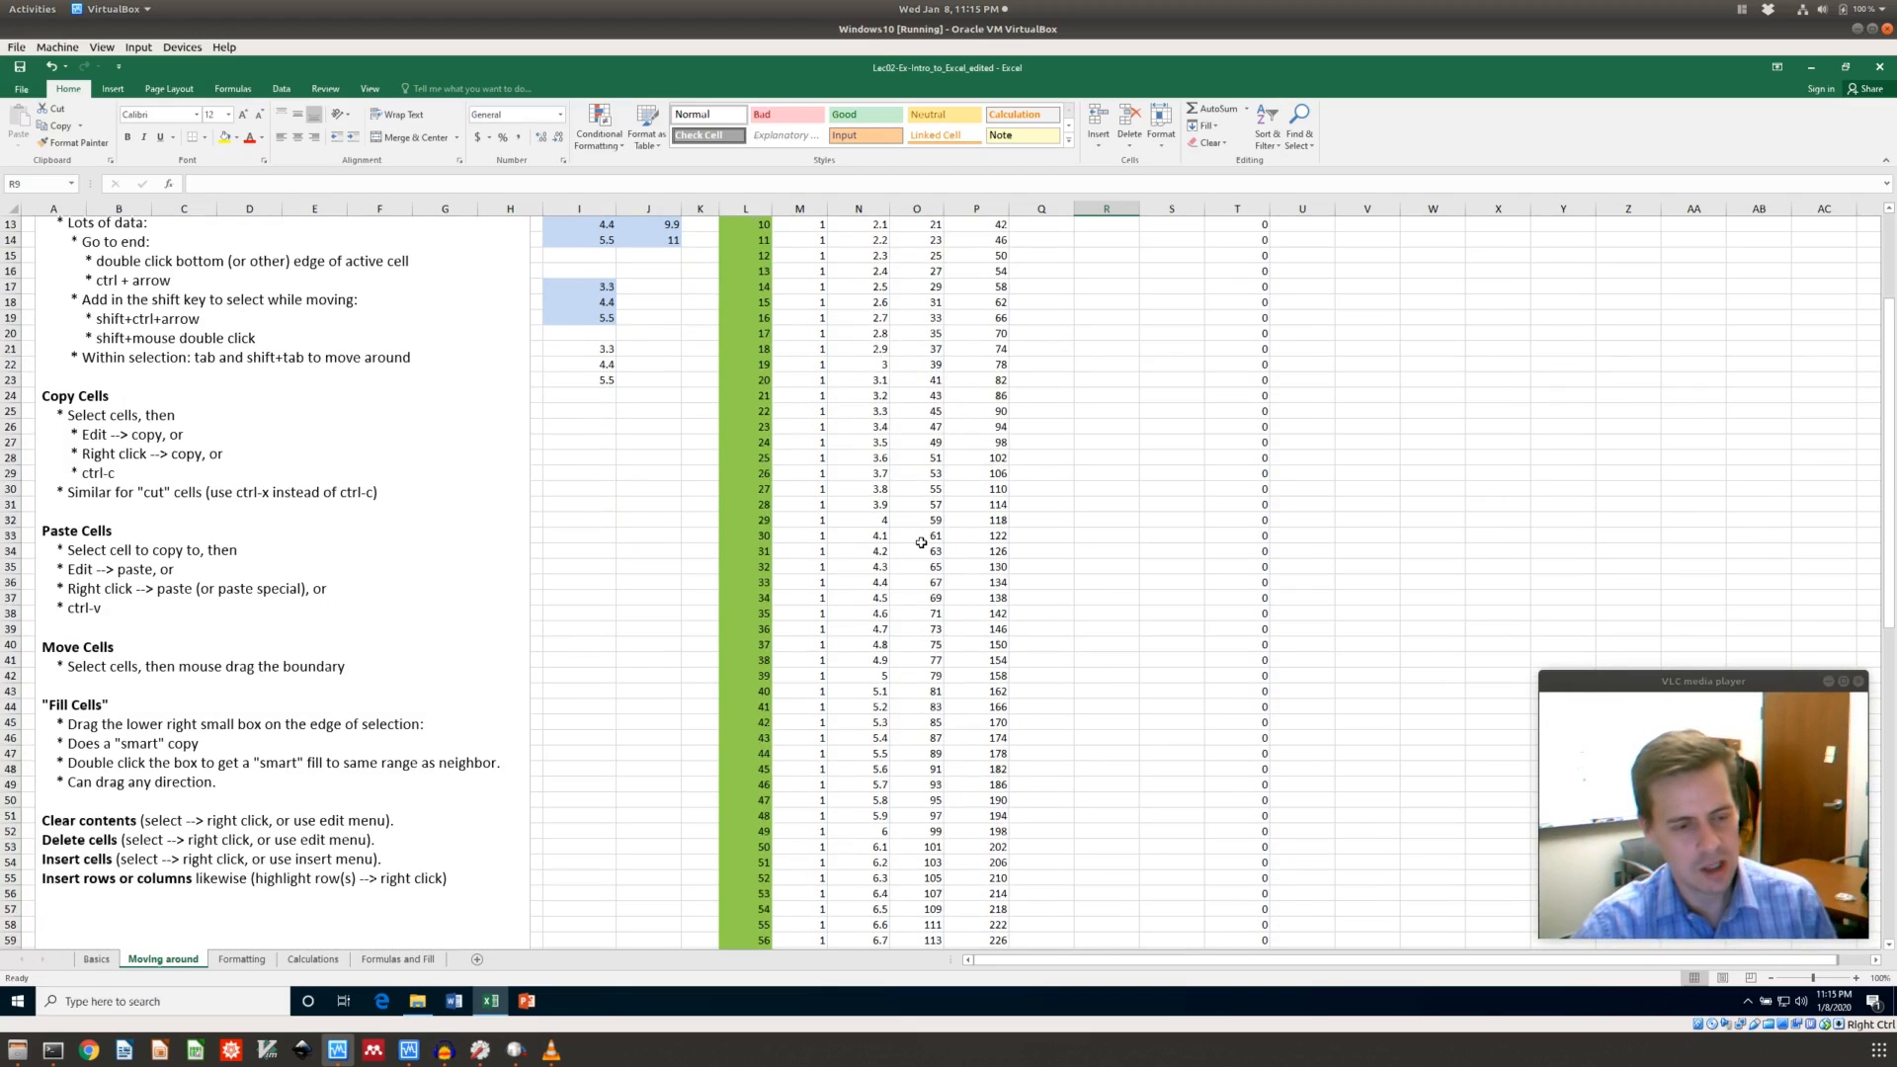
scroll(921, 543, up, 4)
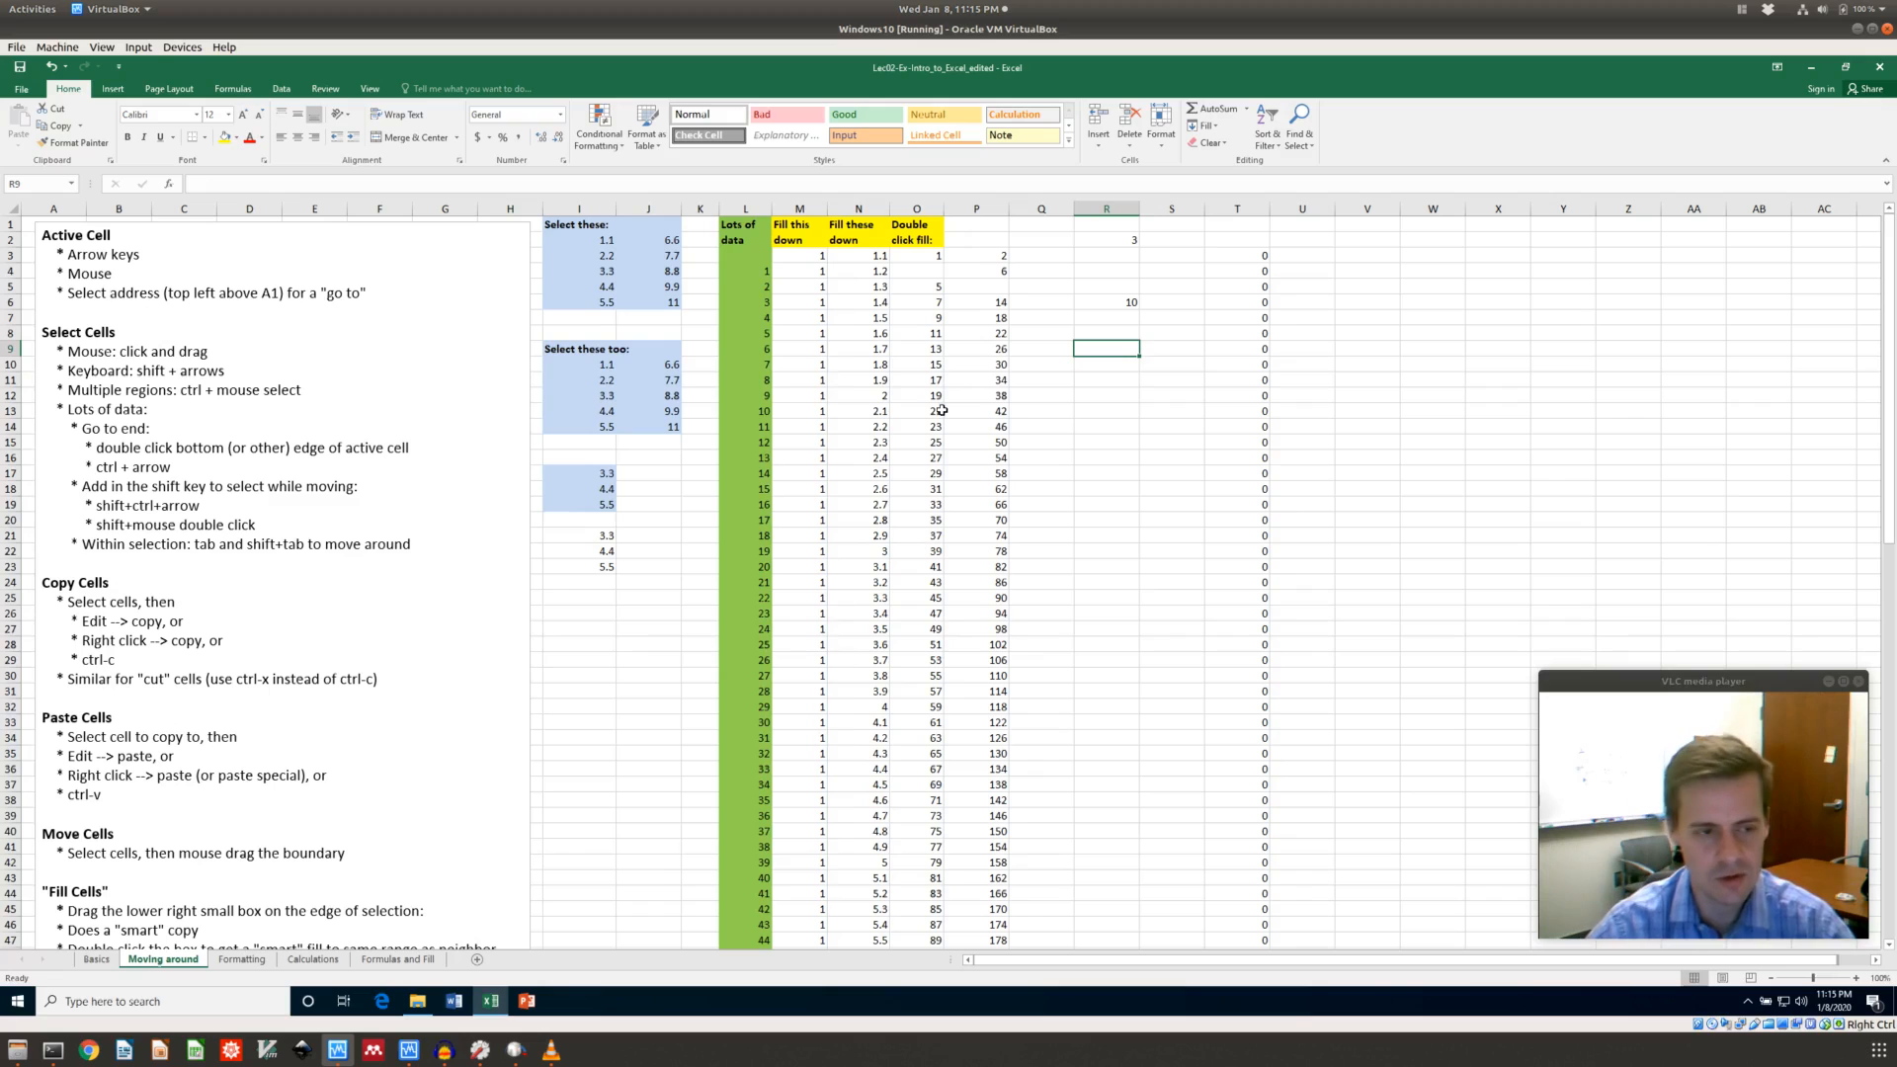
click(869, 318)
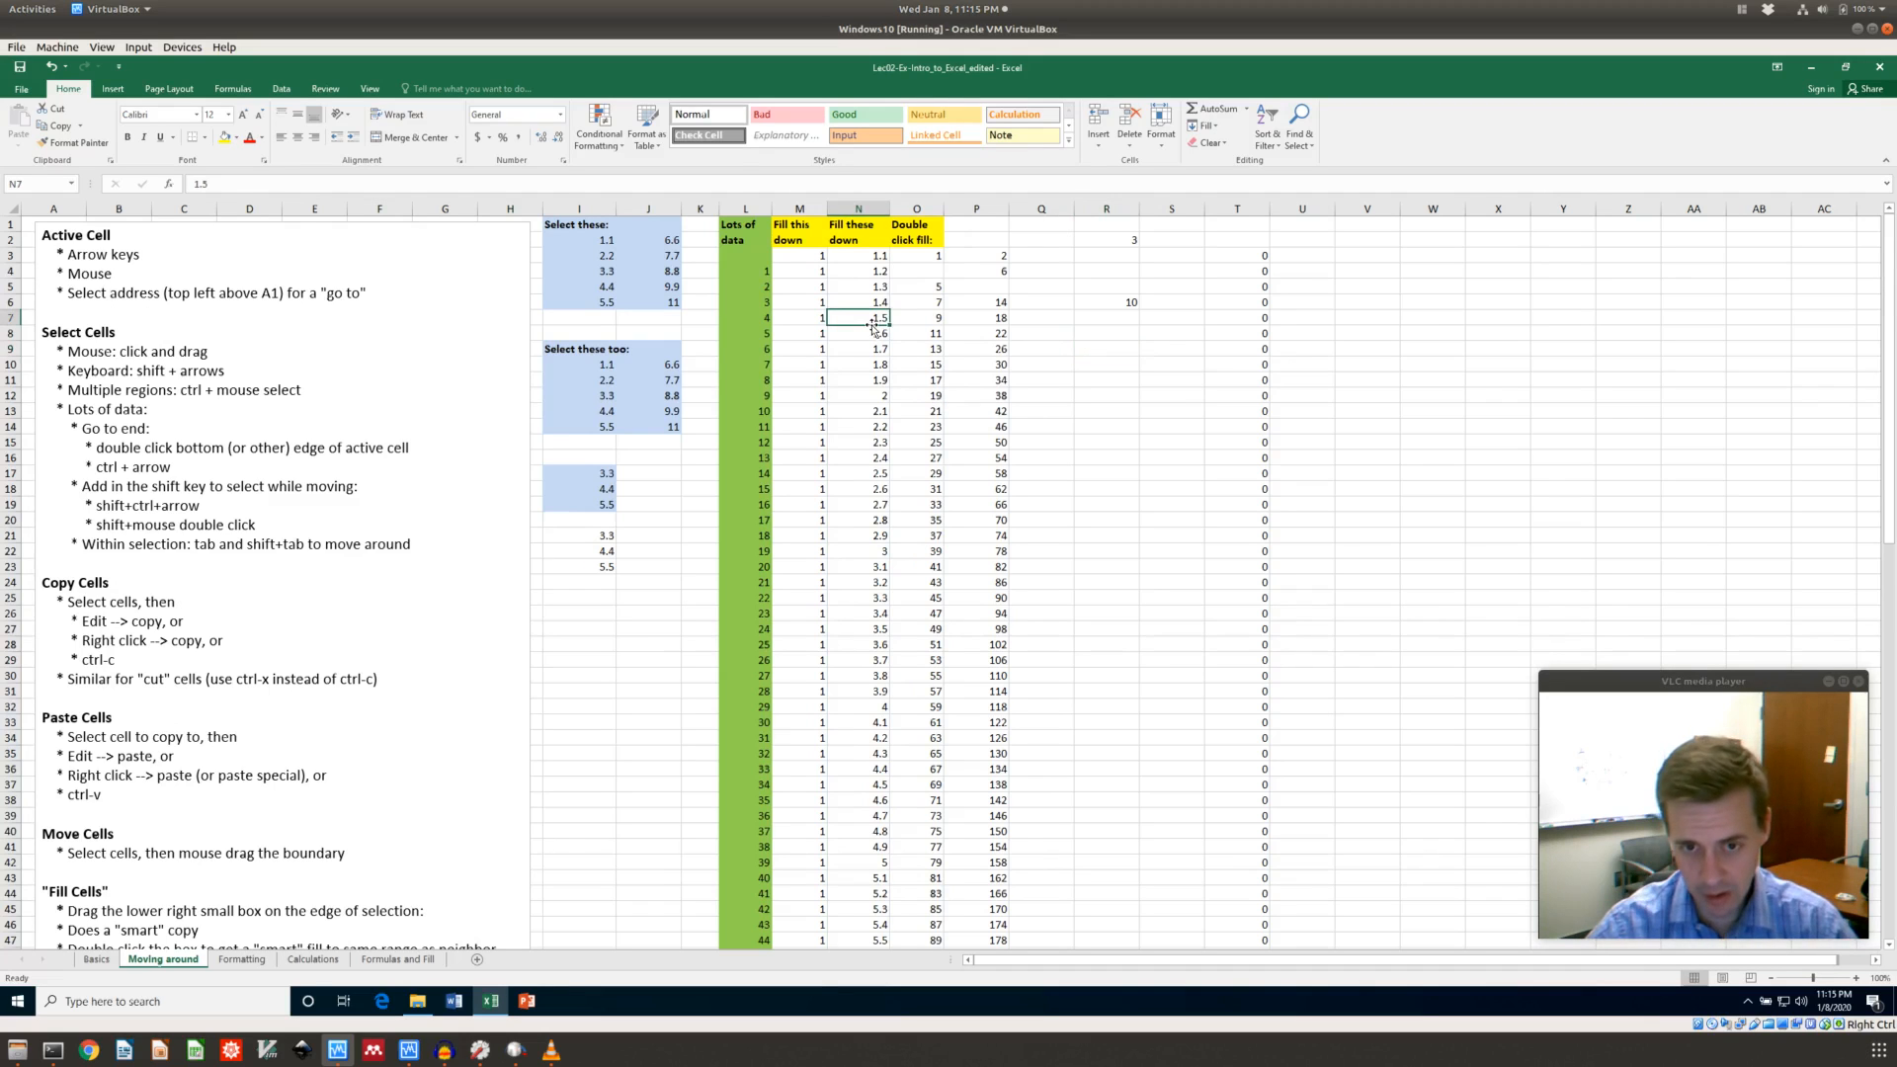
scroll(298, 540, down, 2)
scroll(299, 540, down, 1)
scroll(299, 540, up, 2)
scroll(298, 541, down, 2)
scroll(299, 540, up, 3)
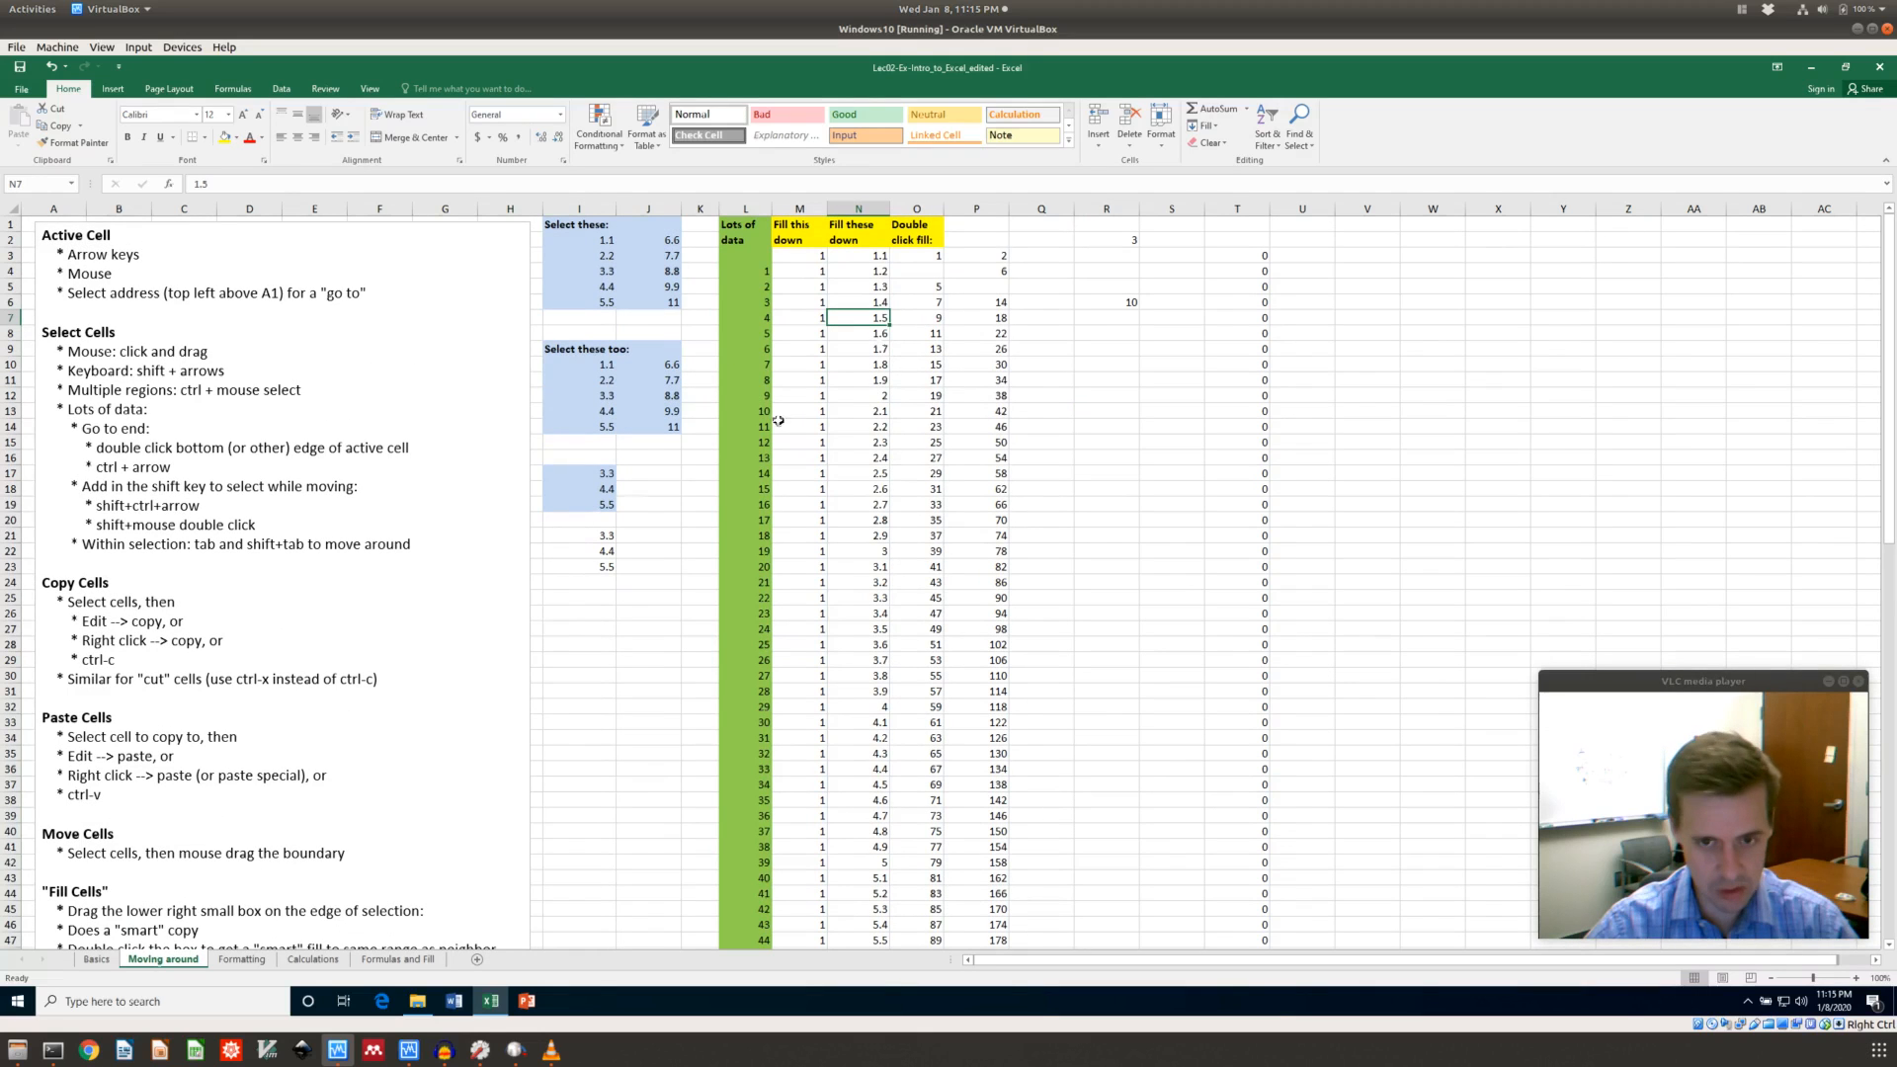
click(820, 260)
scroll(329, 583, down, 4)
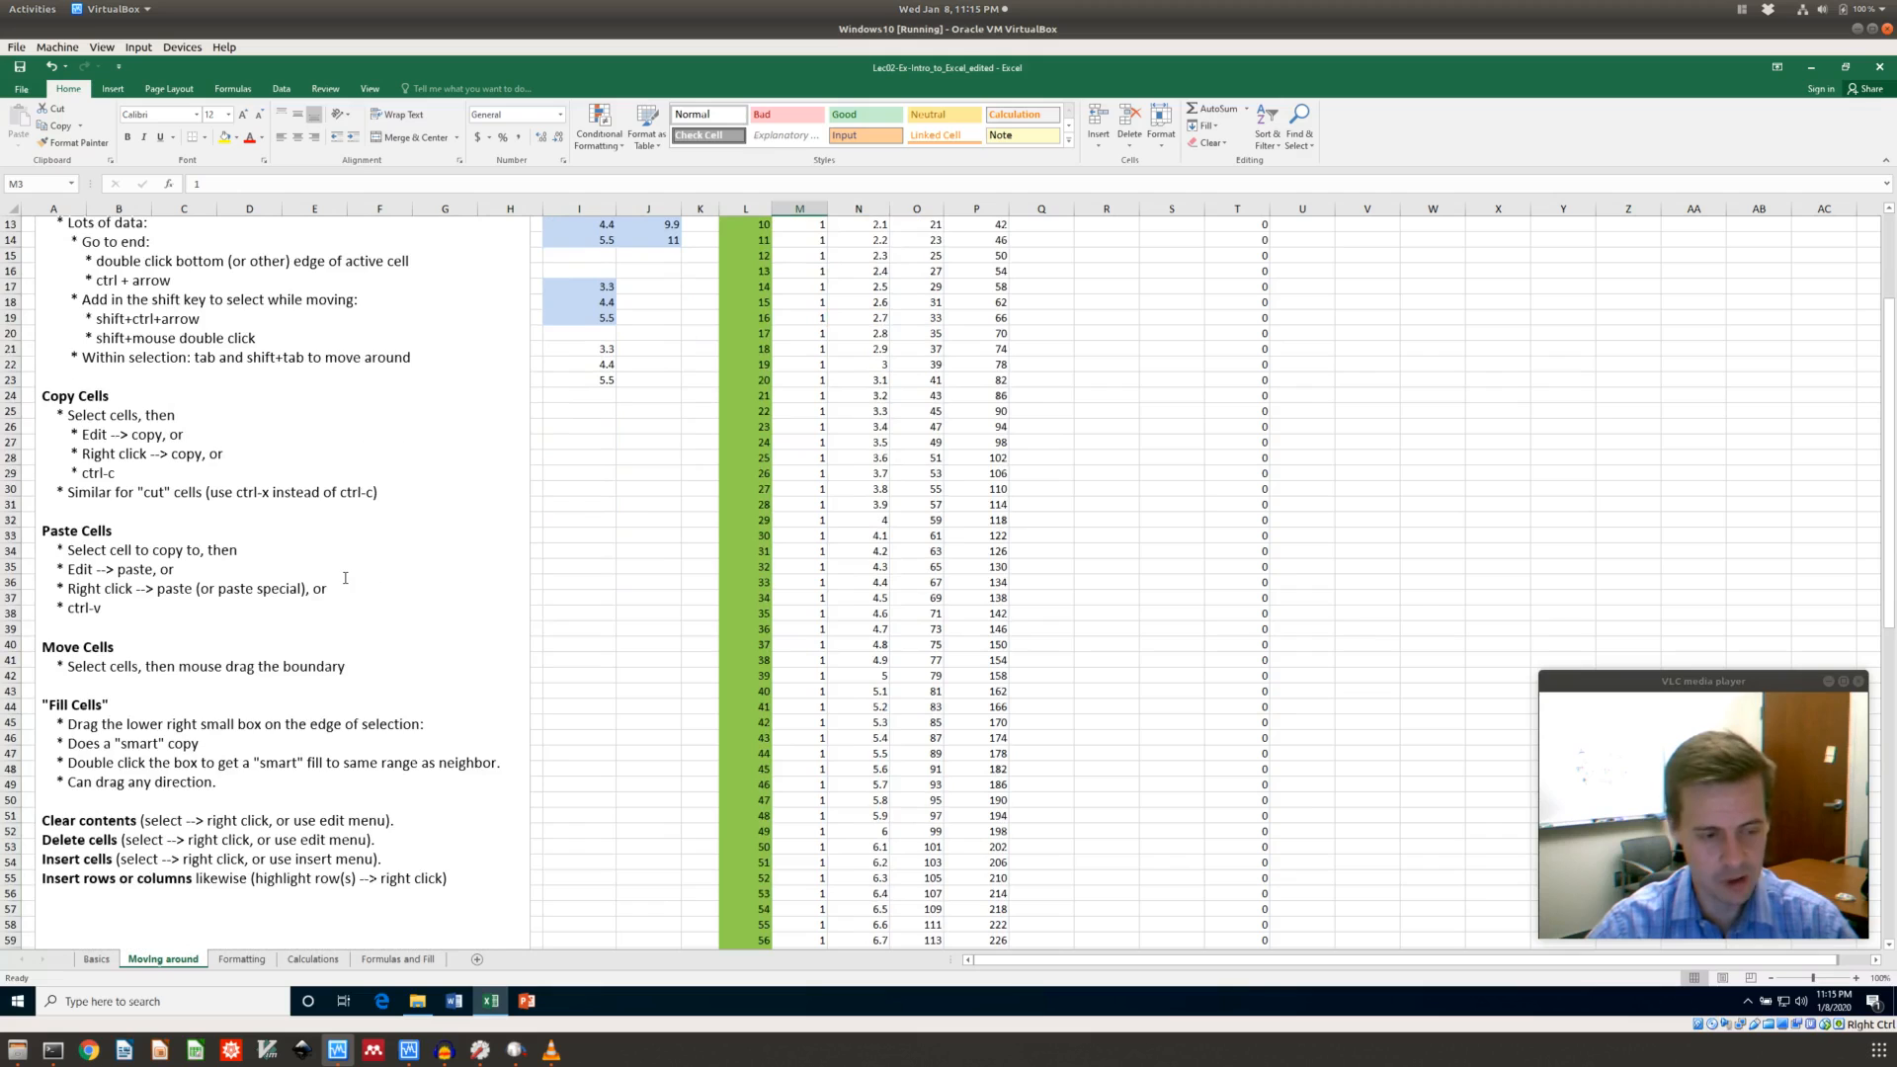
scroll(345, 578, up, 4)
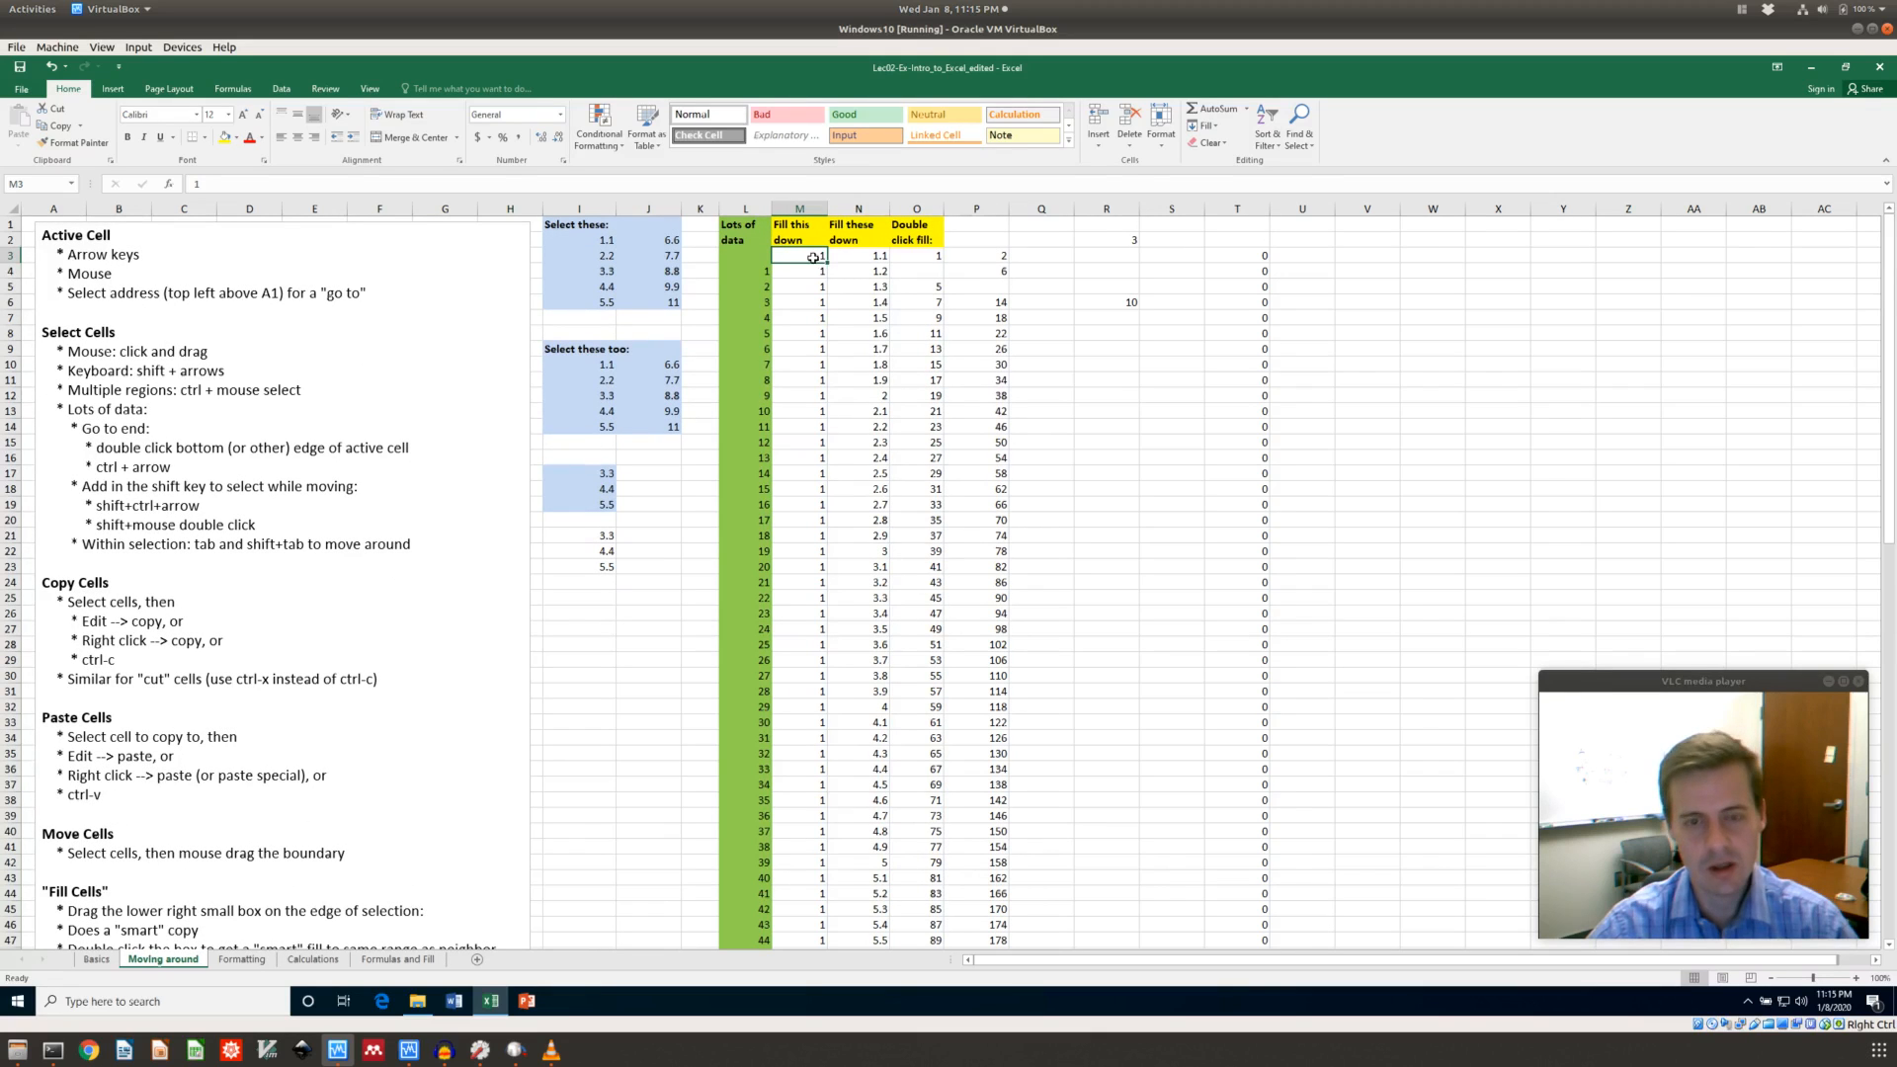
scroll(828, 580, down, 5)
scroll(839, 576, up, 5)
Apply Clear Contents to N3:N19 in the "Fill these down" column, and undo it
click(871, 259)
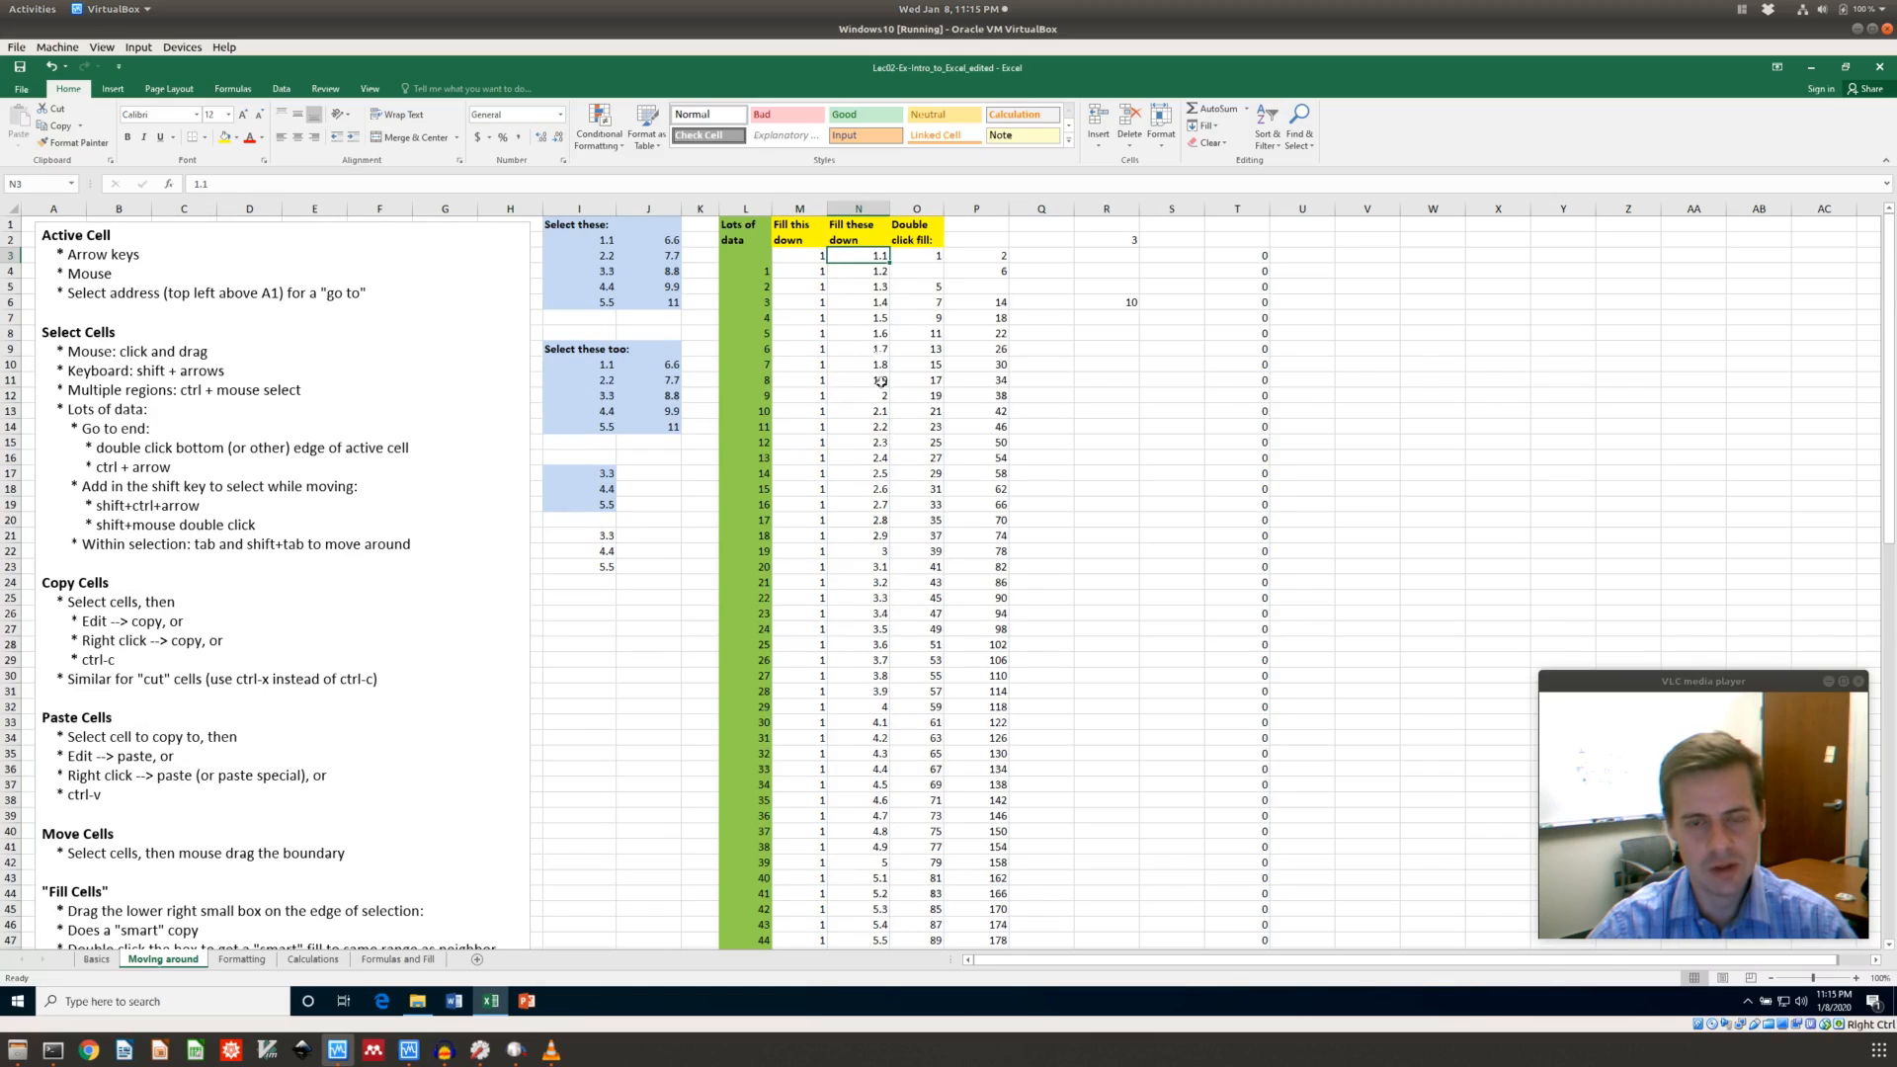
shift+click(863, 507)
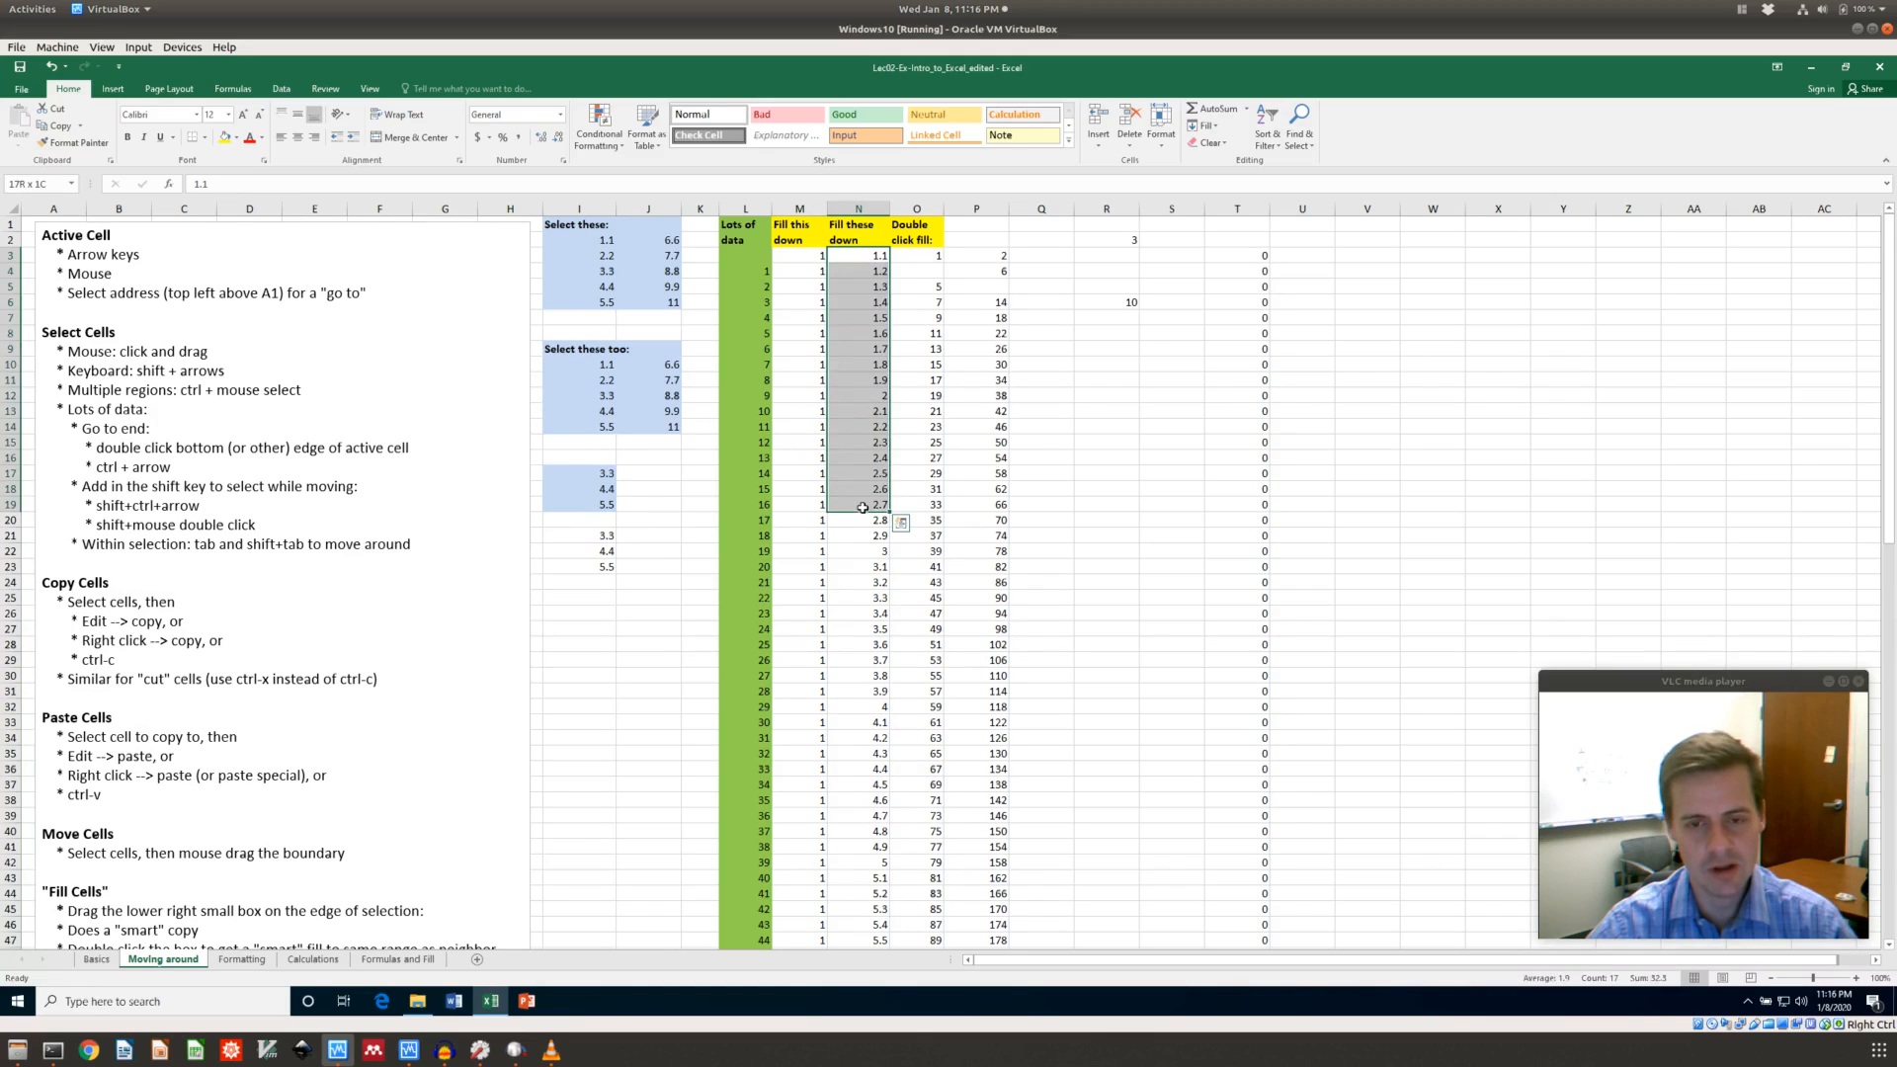
click(860, 258)
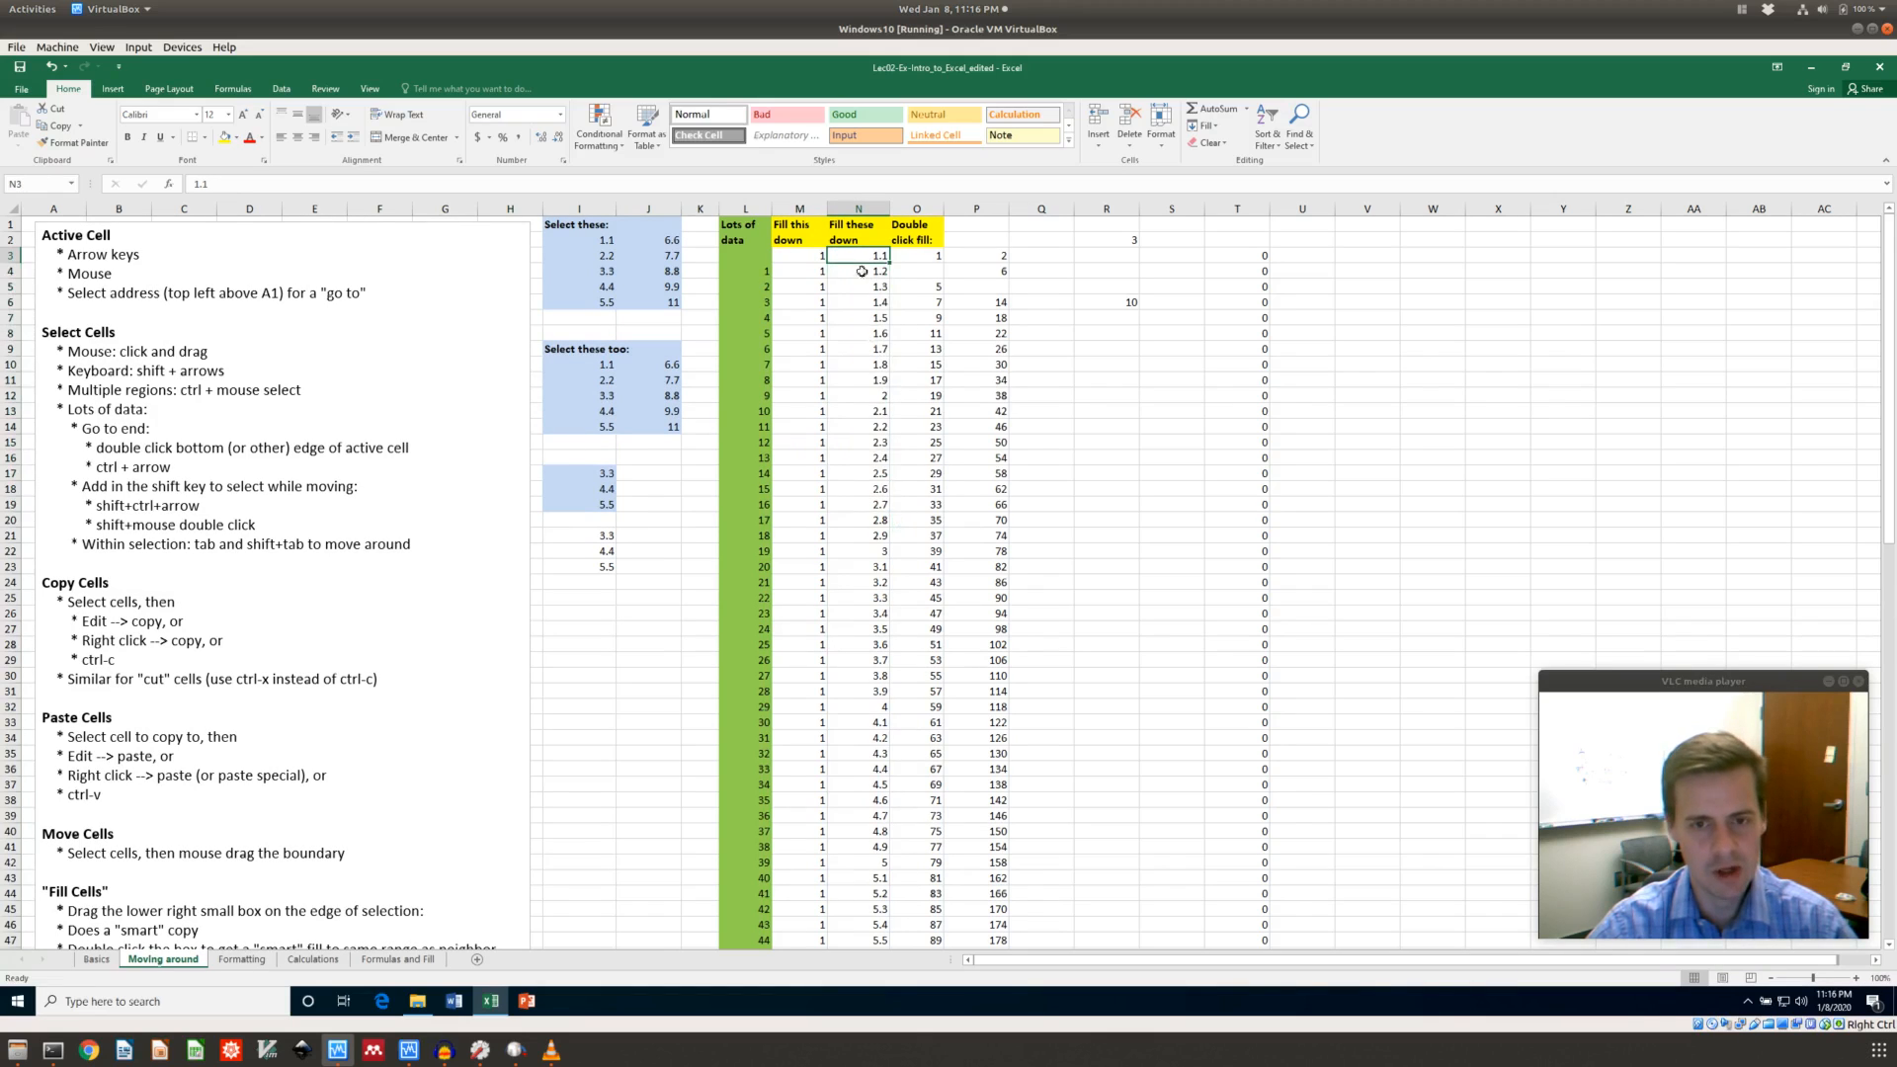
shift+click(862, 507)
right_click(866, 479)
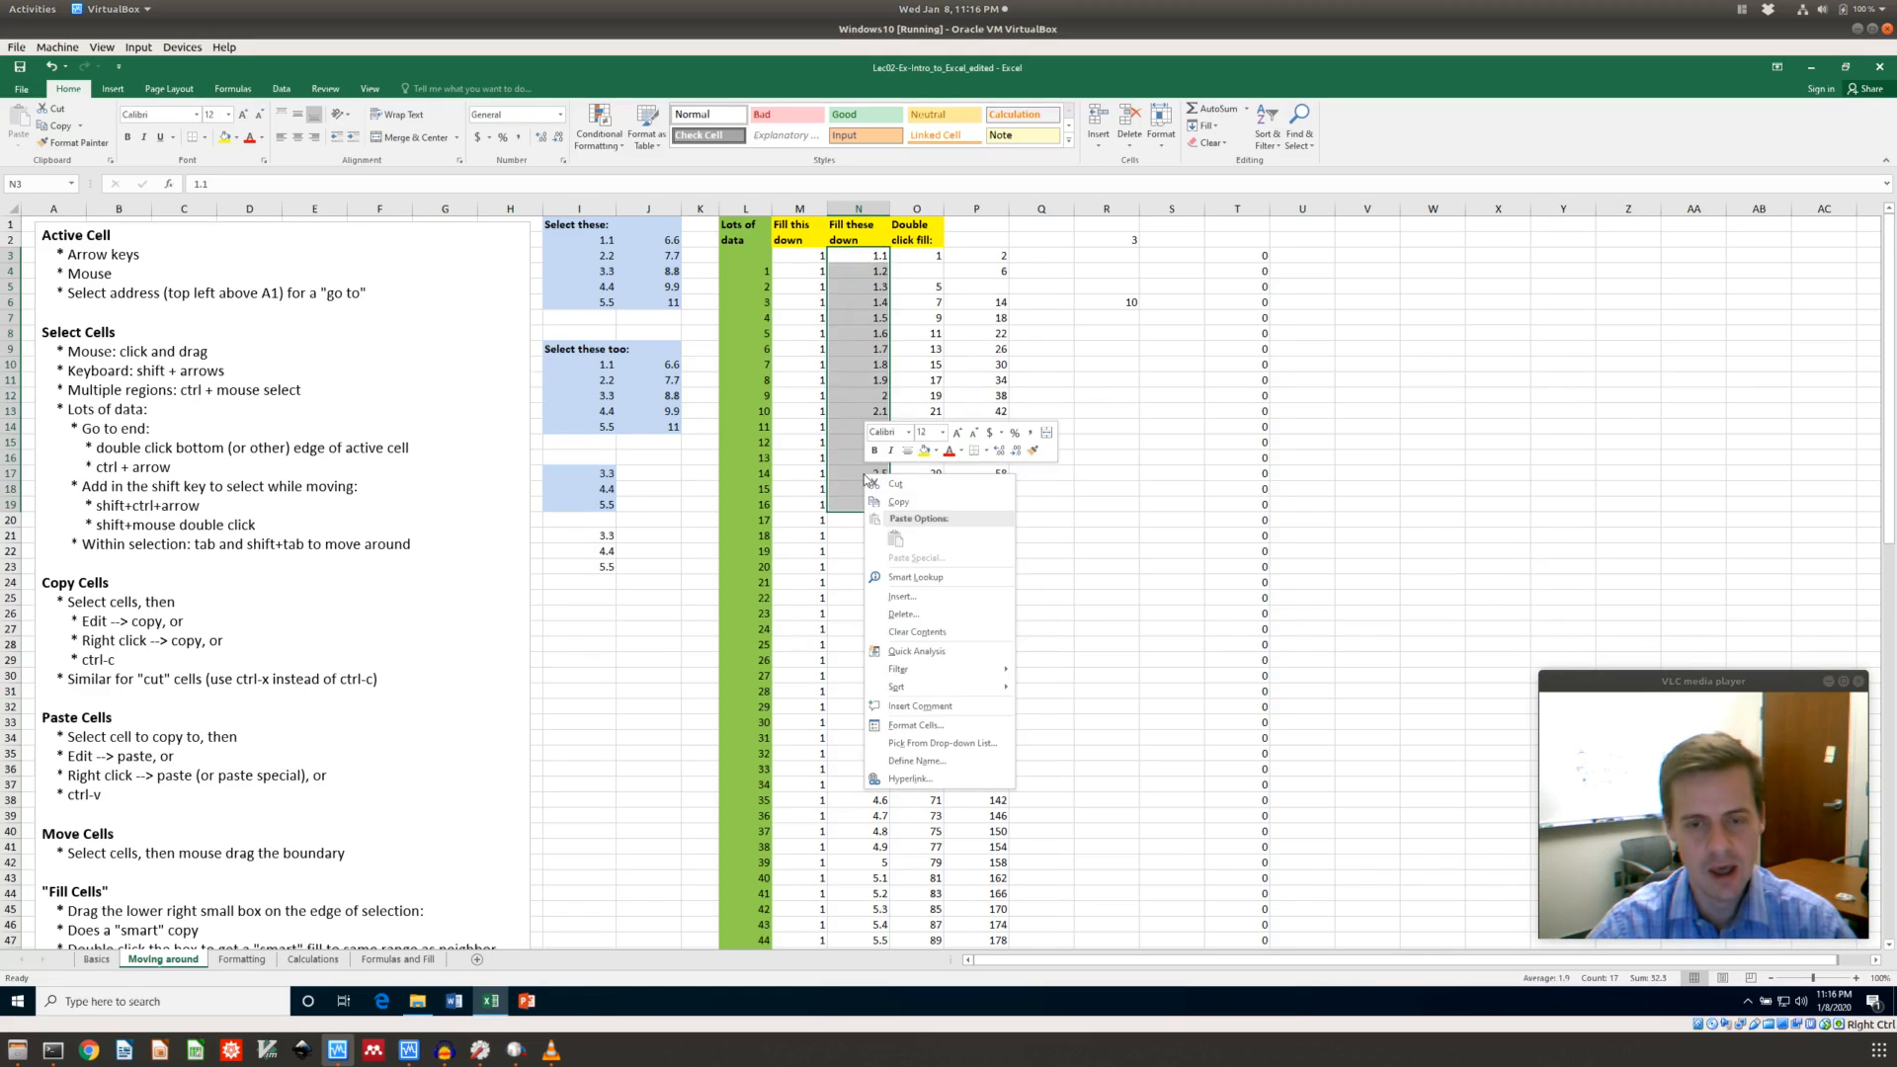
click(918, 632)
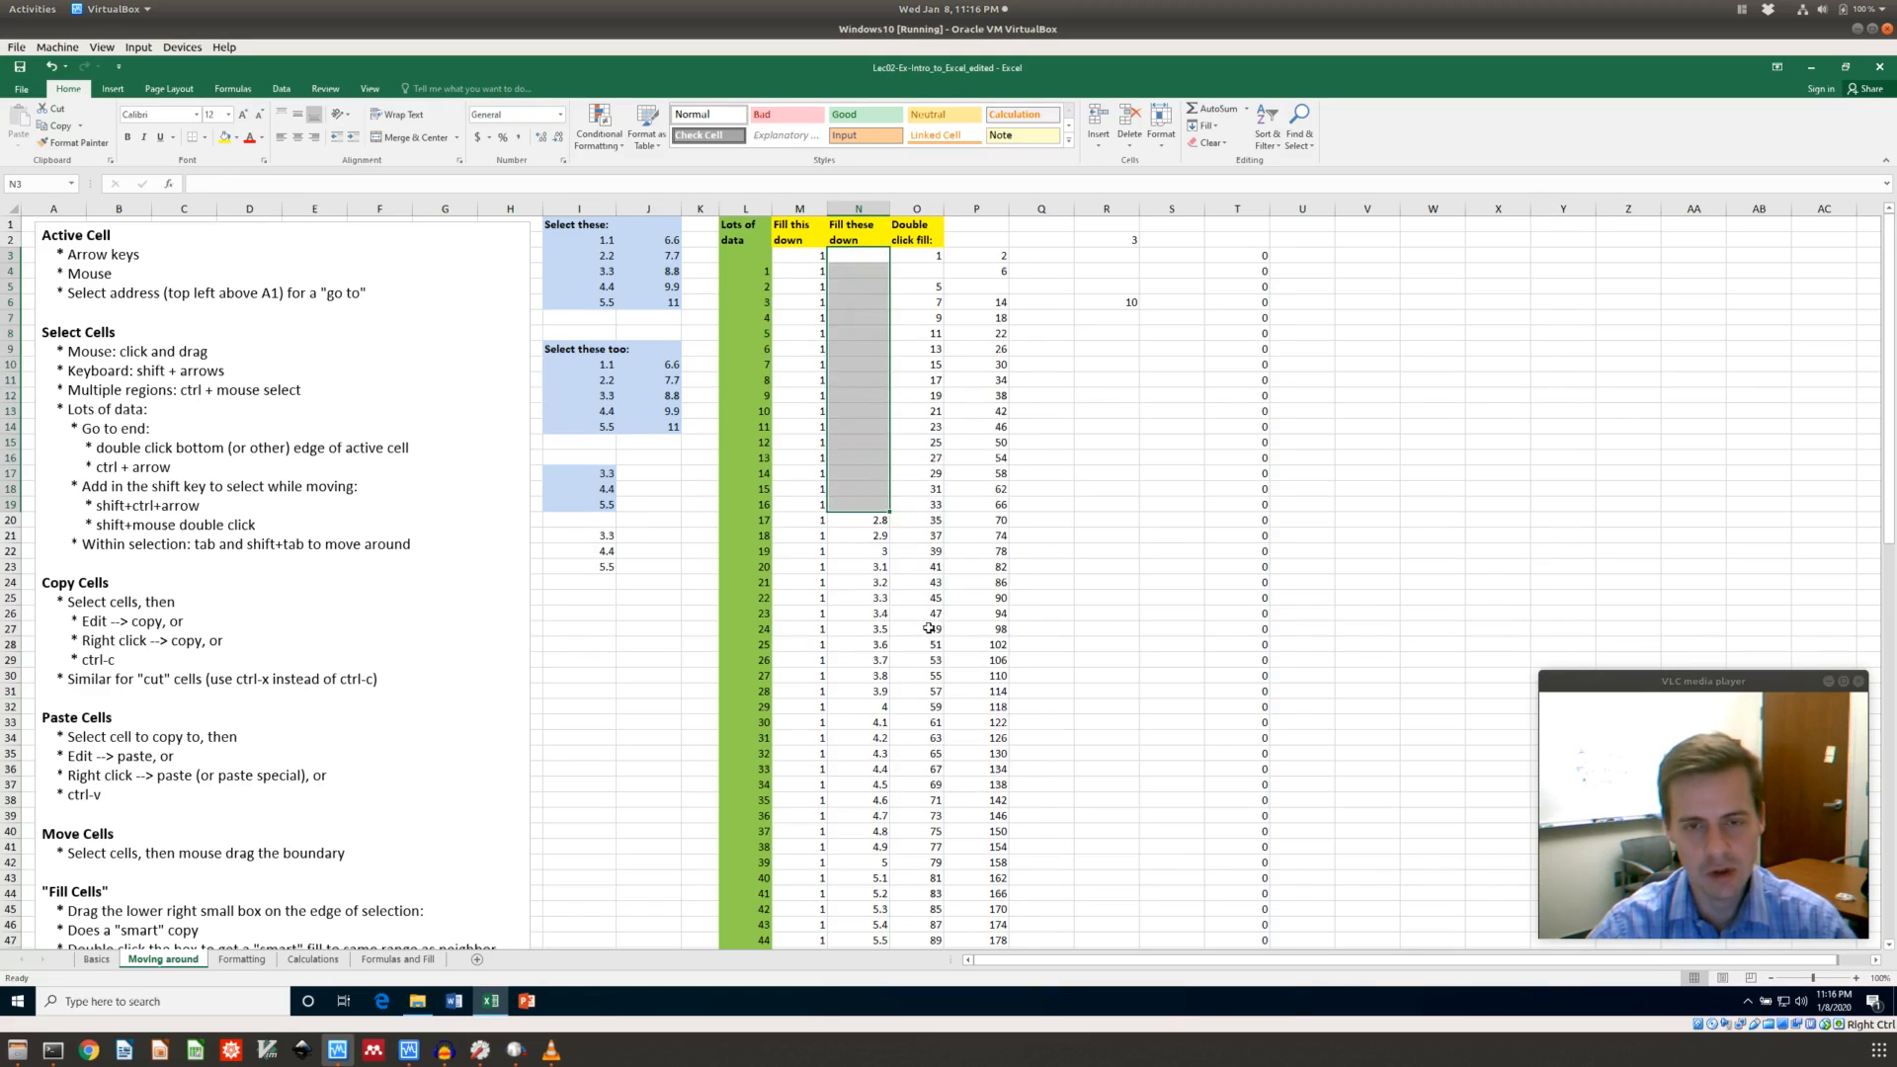
click(856, 407)
click(862, 258)
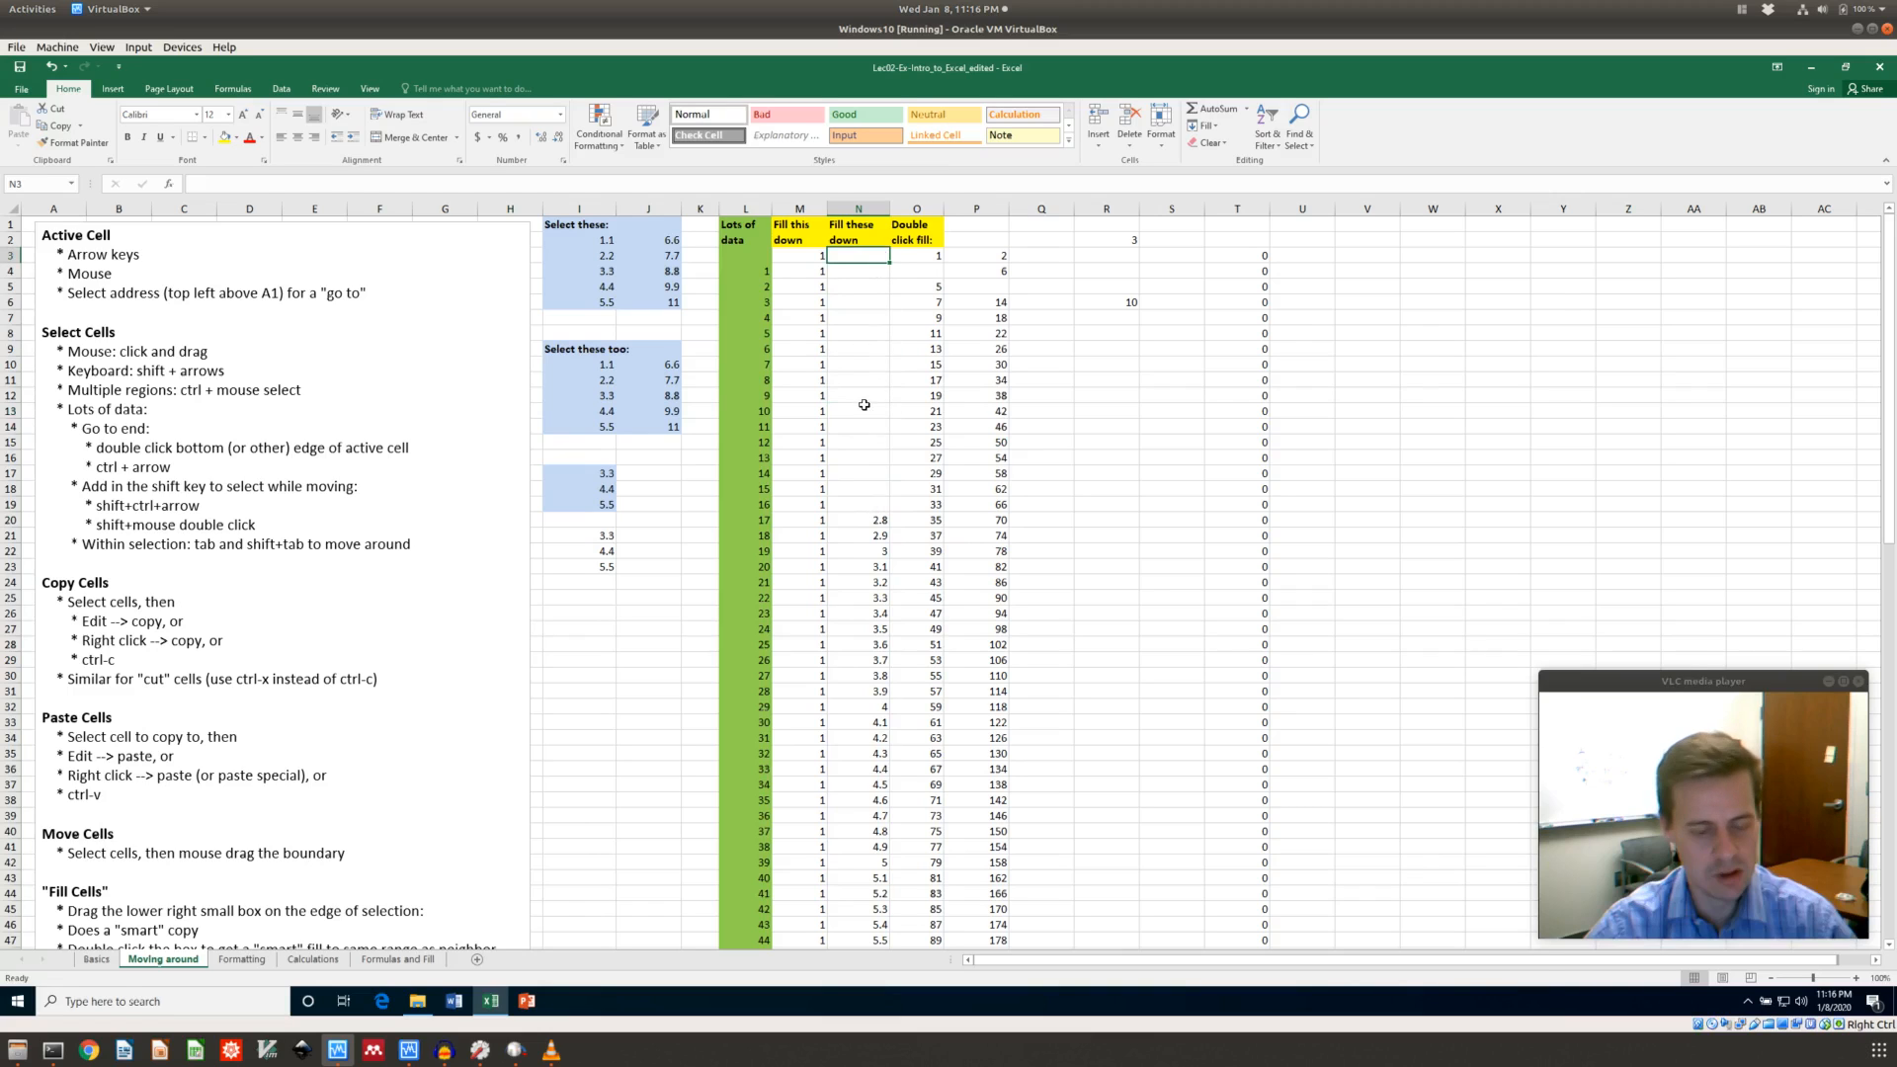
key(ctrl+z)
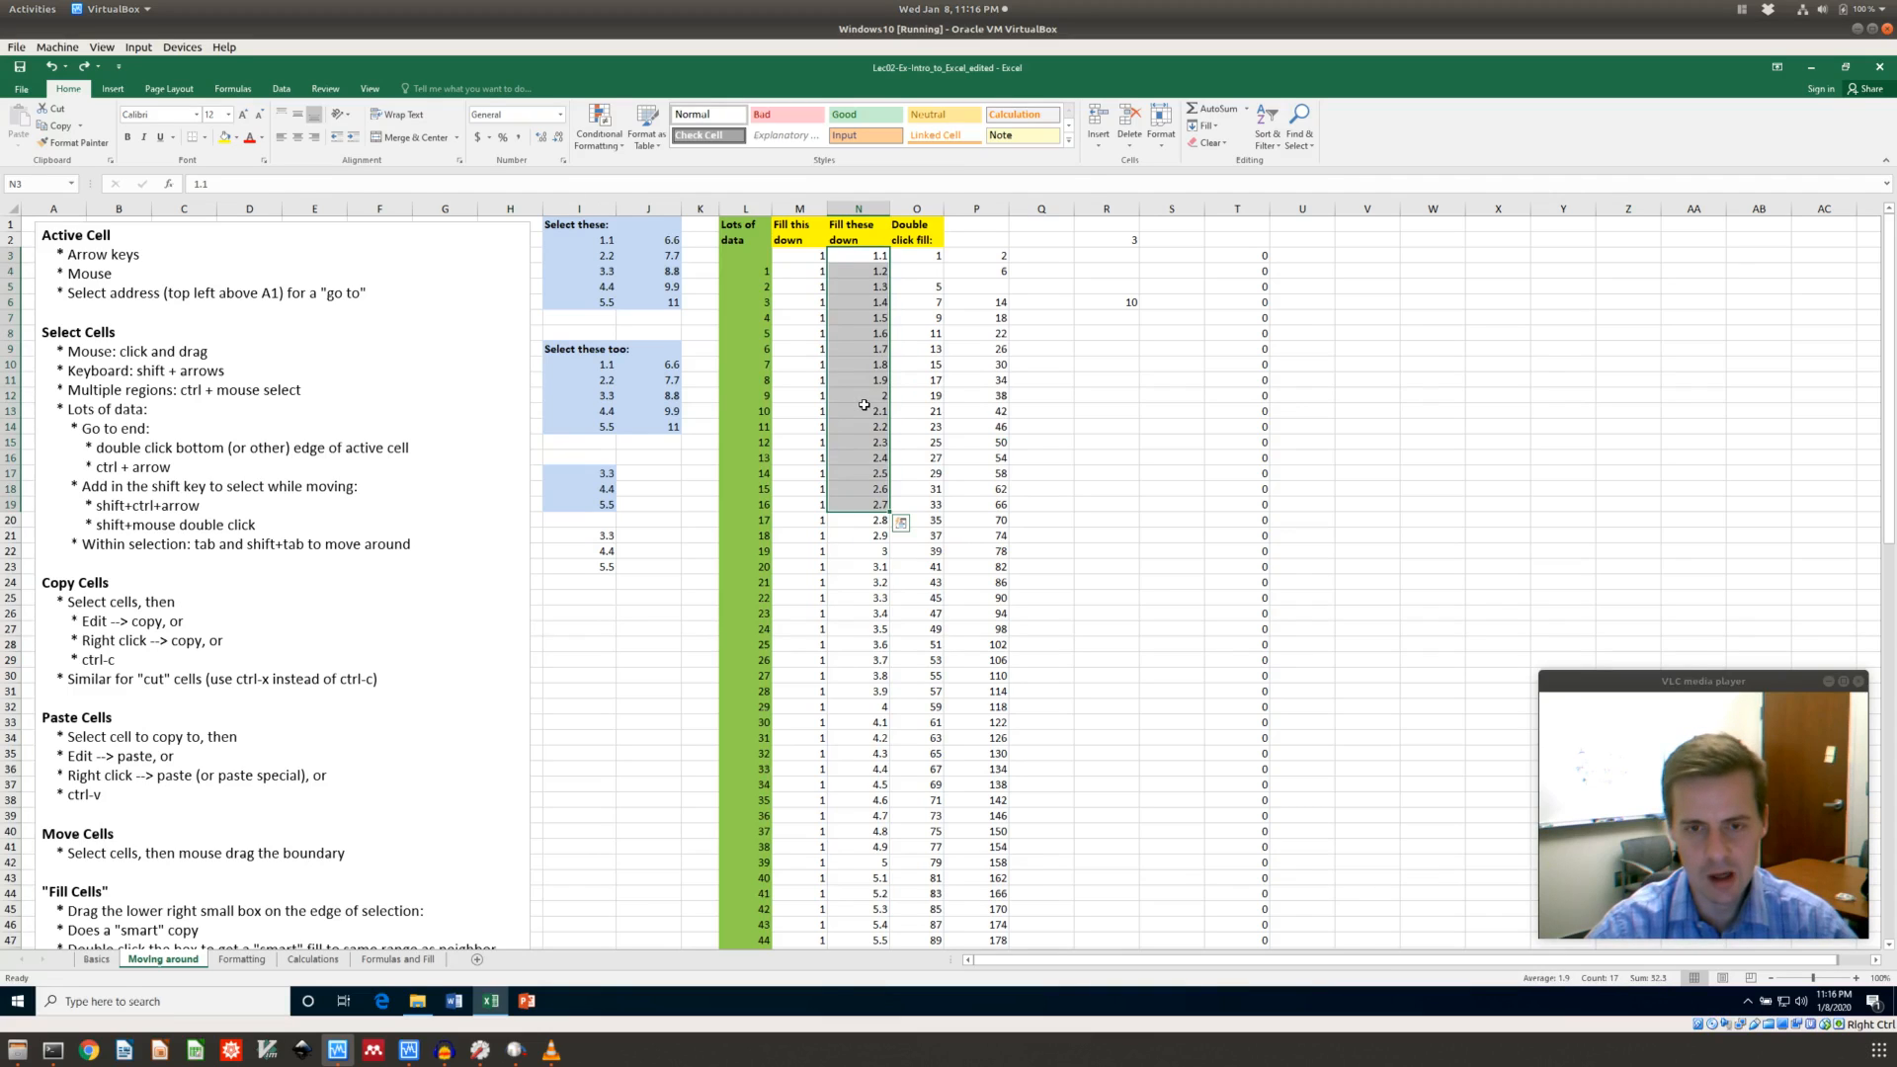
Empty the still-selected range N3:N19 once more and restore its values with an undo
right_click(865, 405)
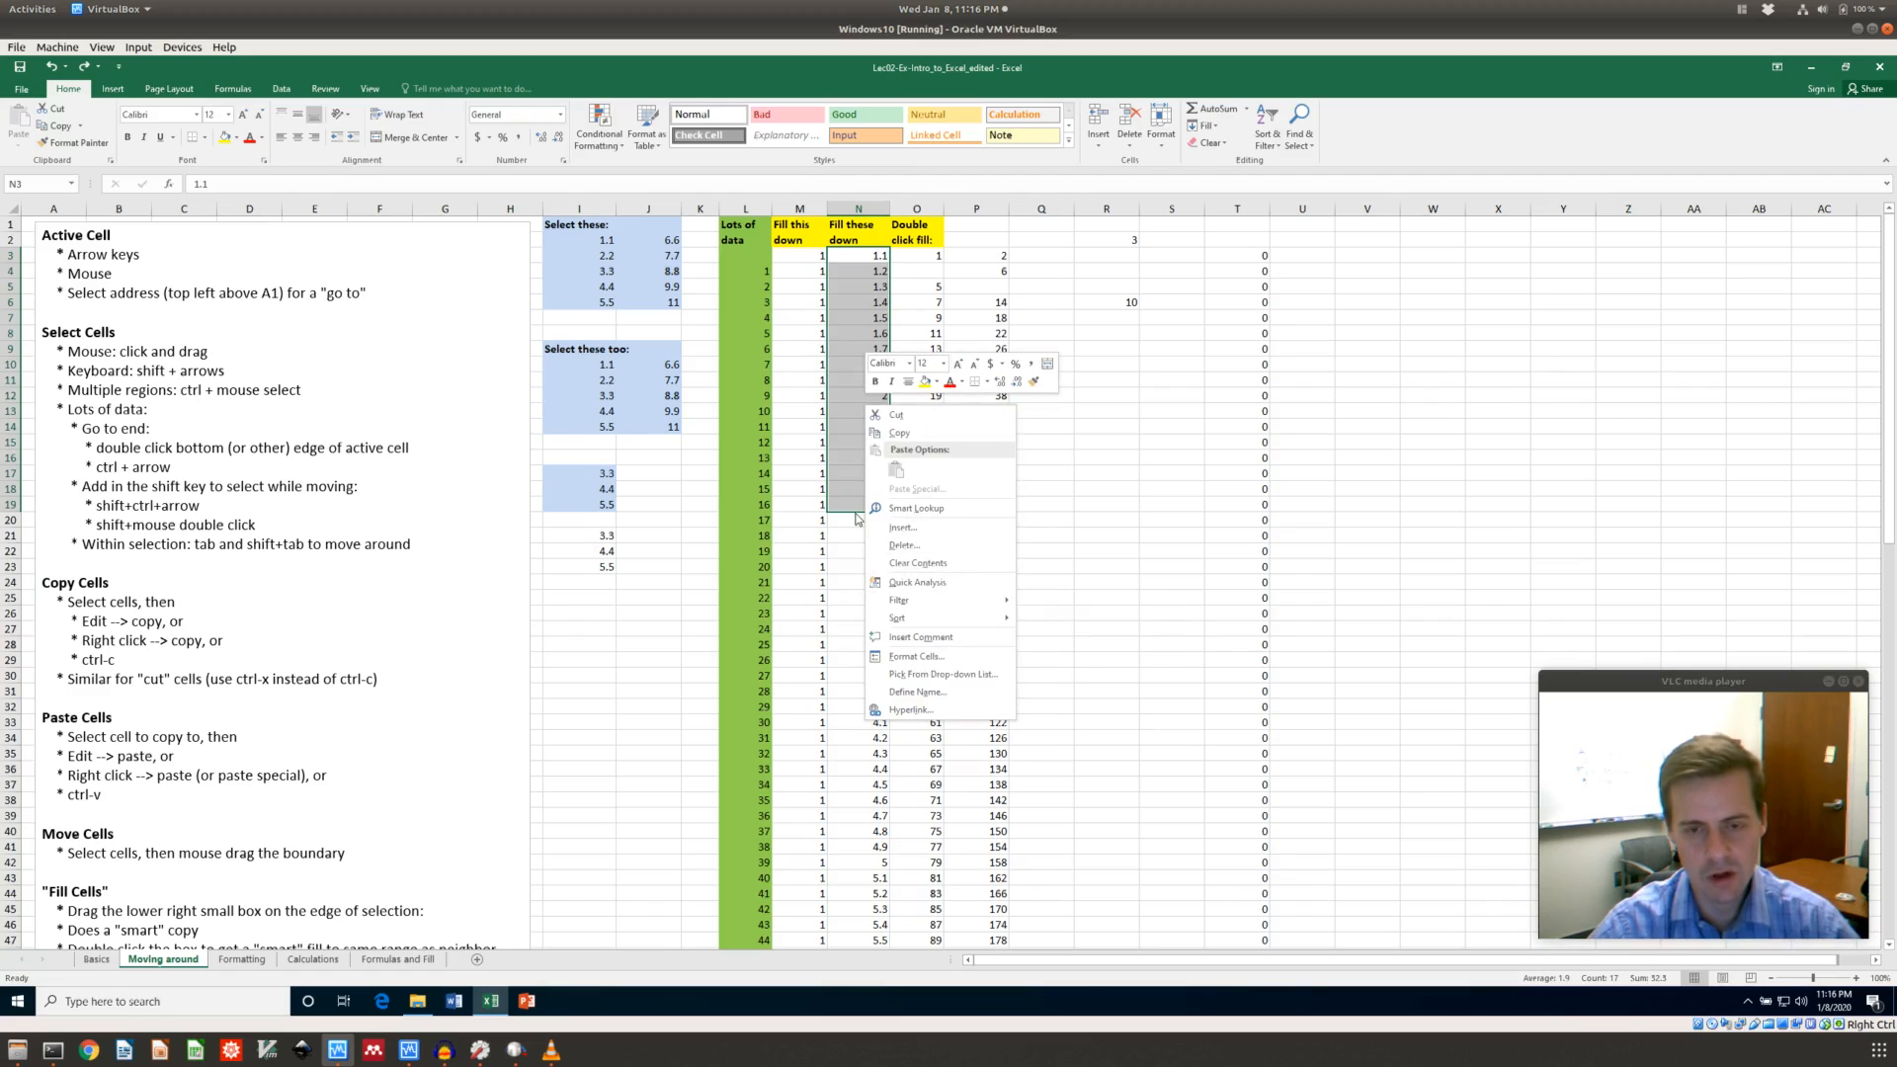
key(Escape)
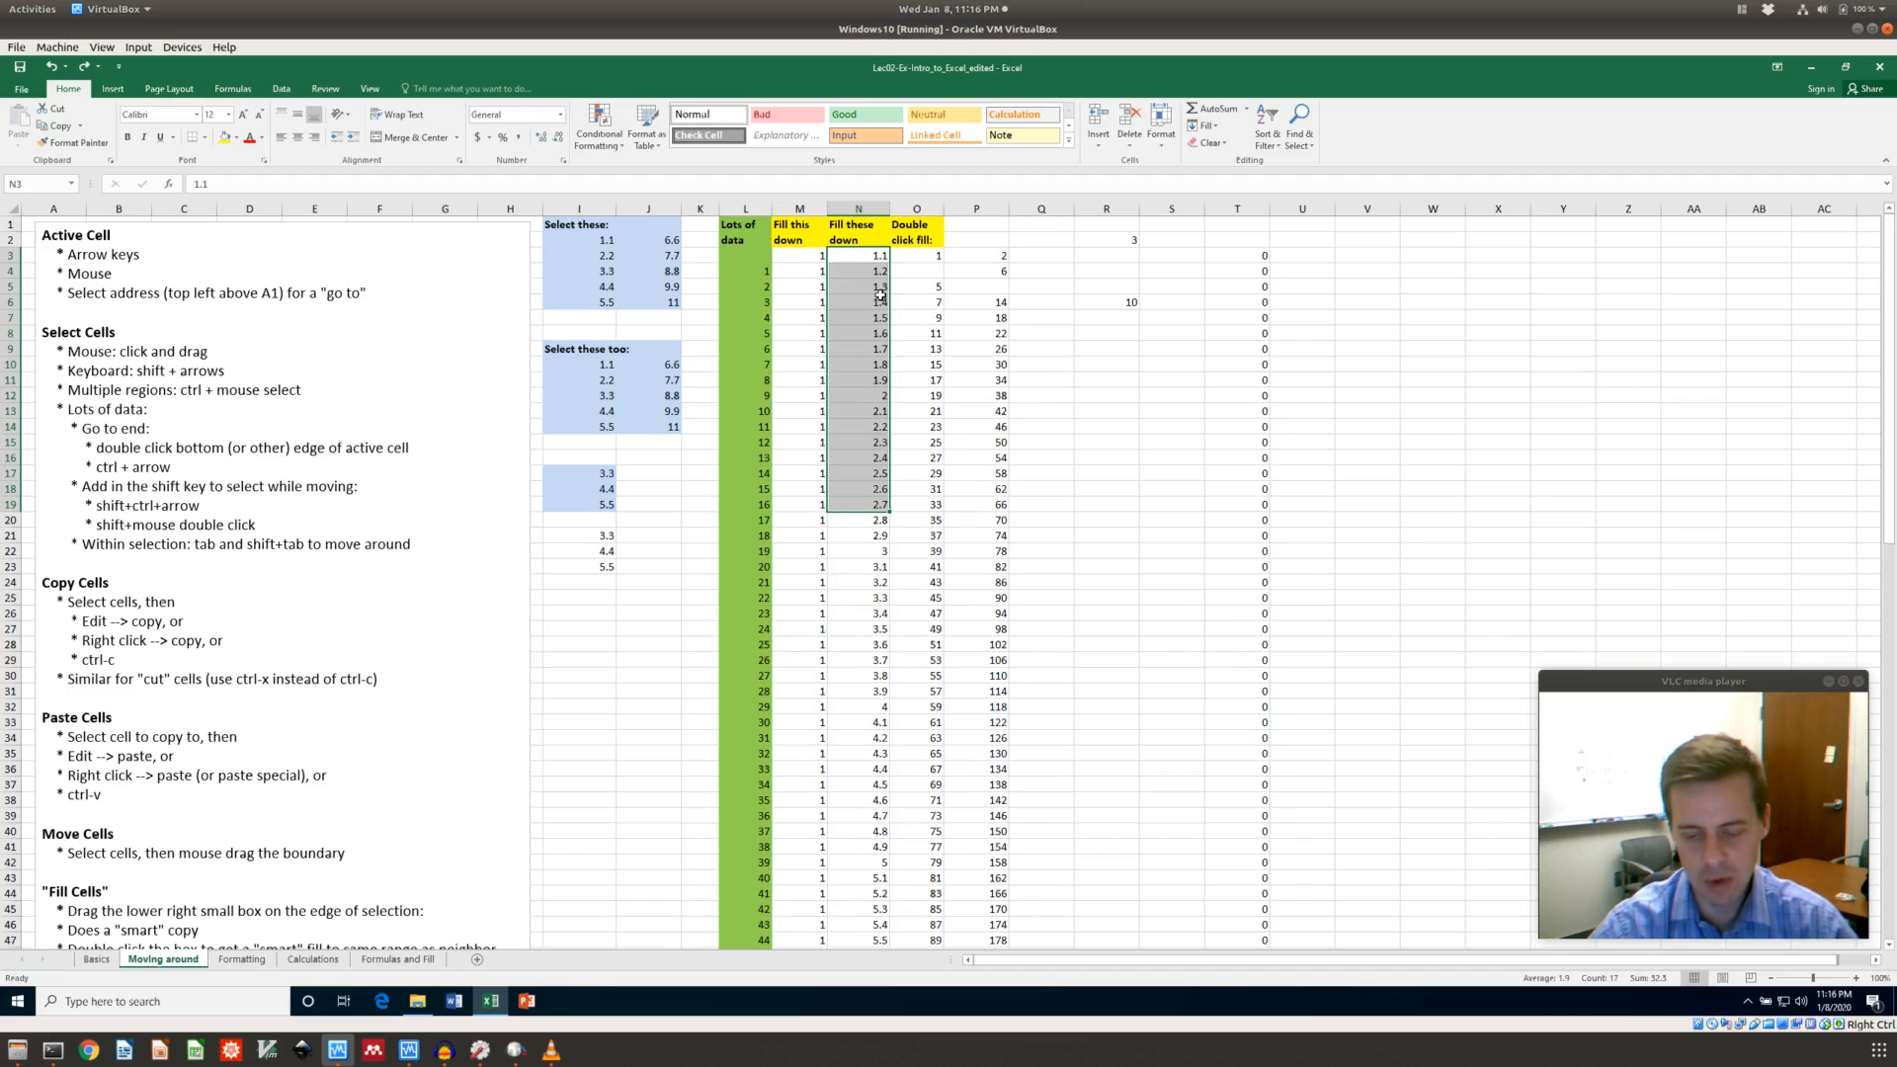
key(Delete)
click(881, 295)
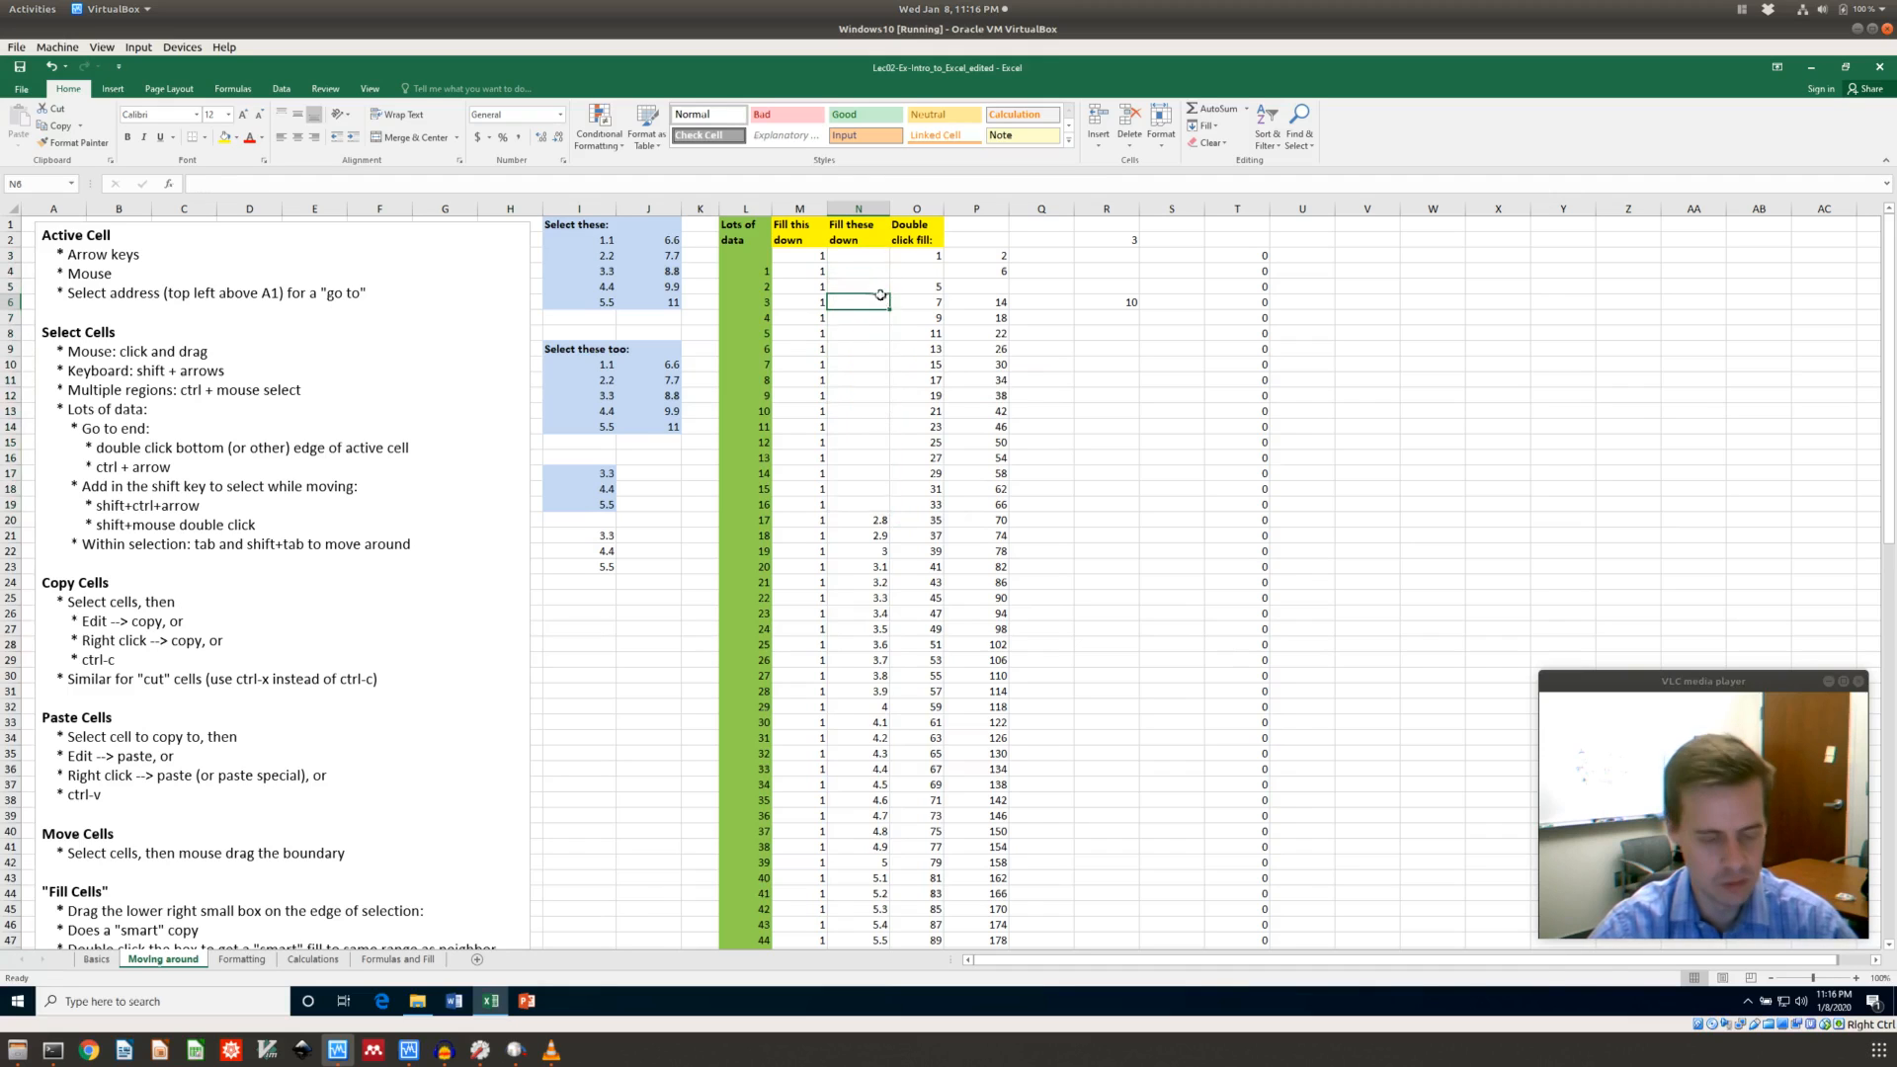
key(ctrl+z)
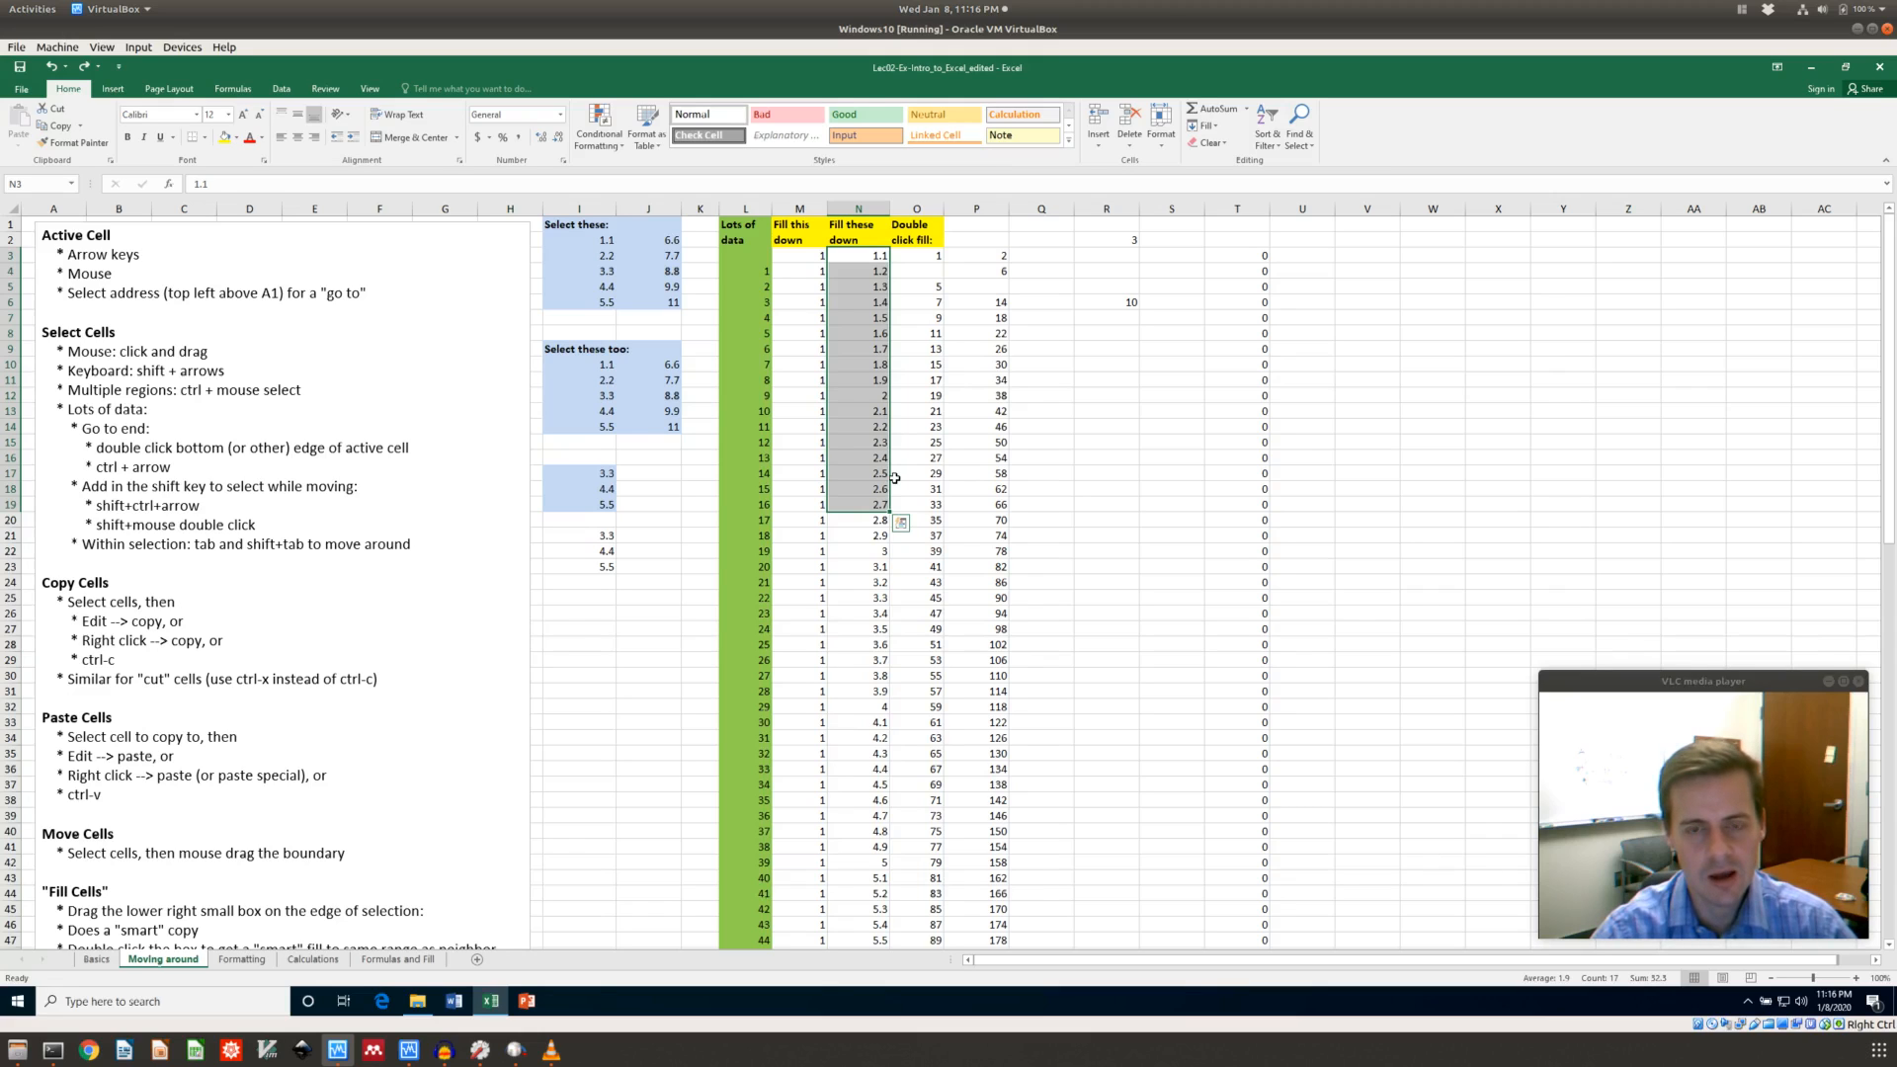
Delete the cells N3:N19 with the Shift cells left option
right_click(866, 392)
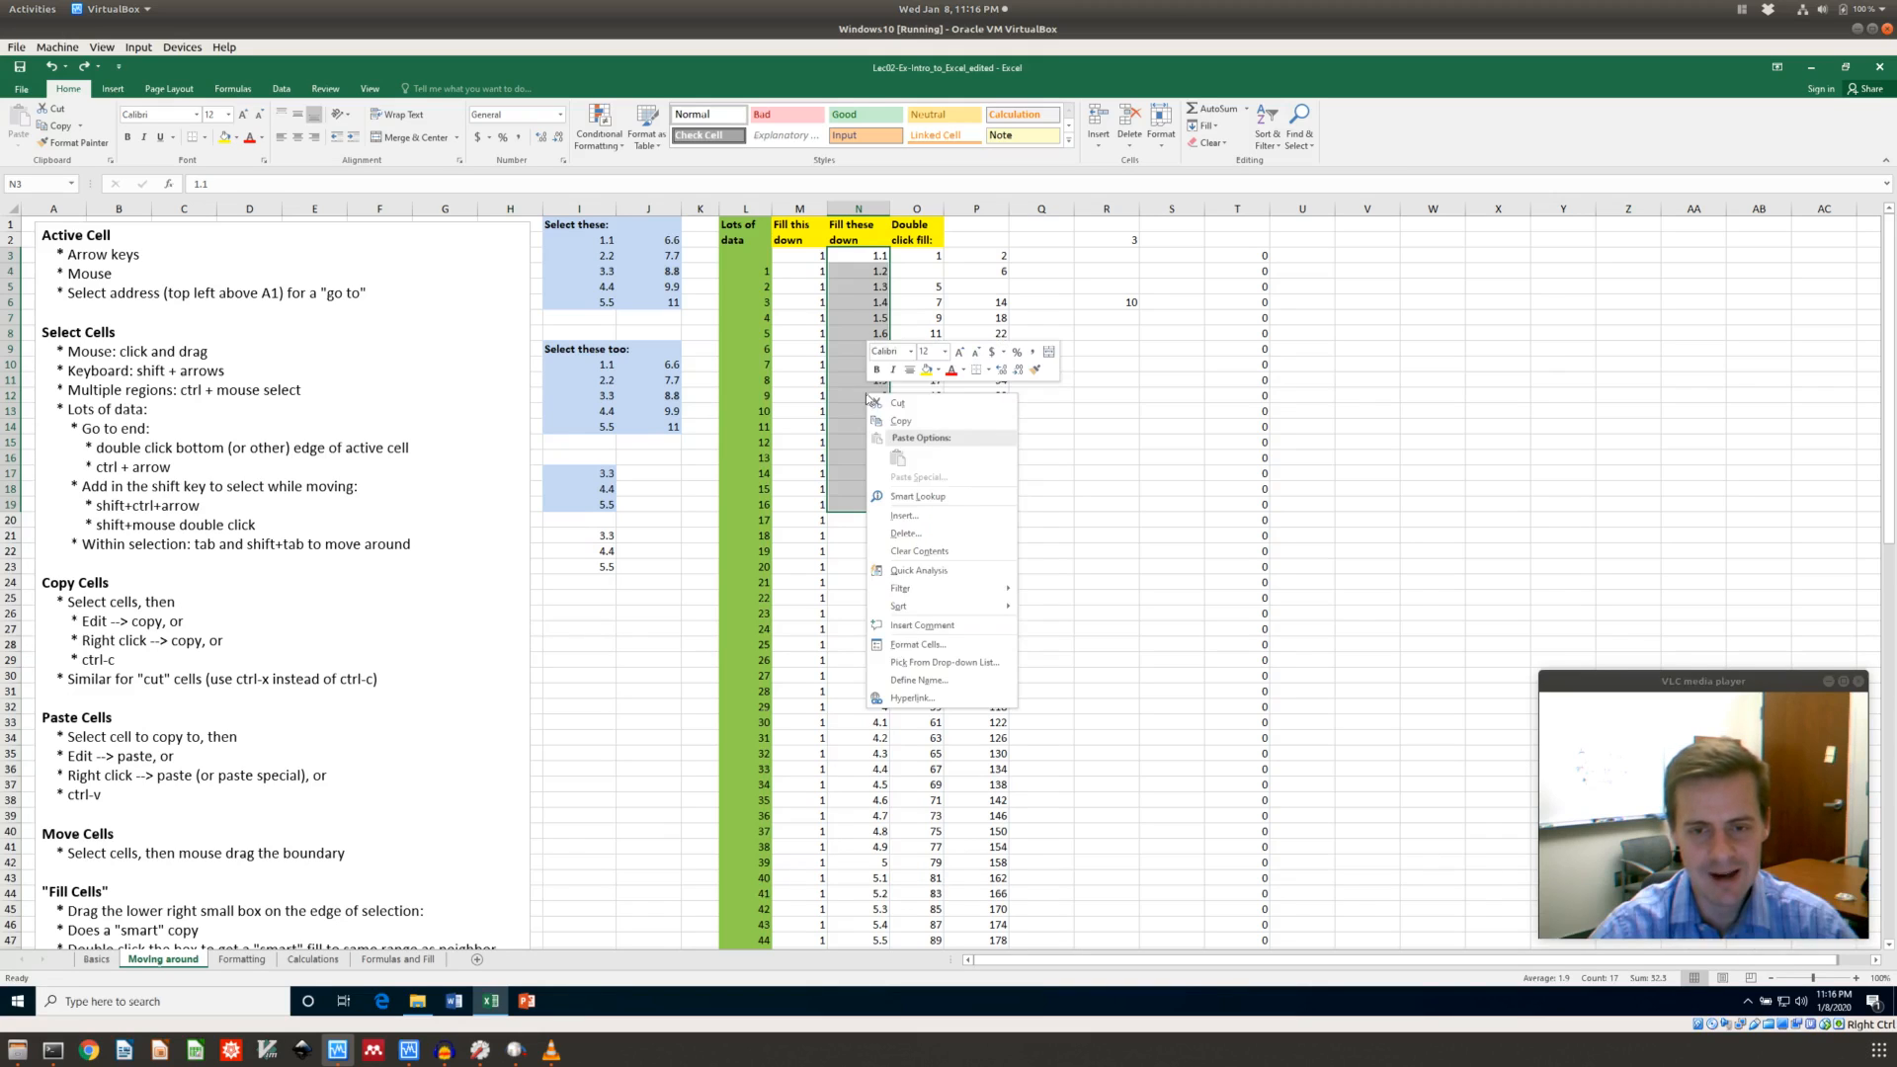
click(928, 532)
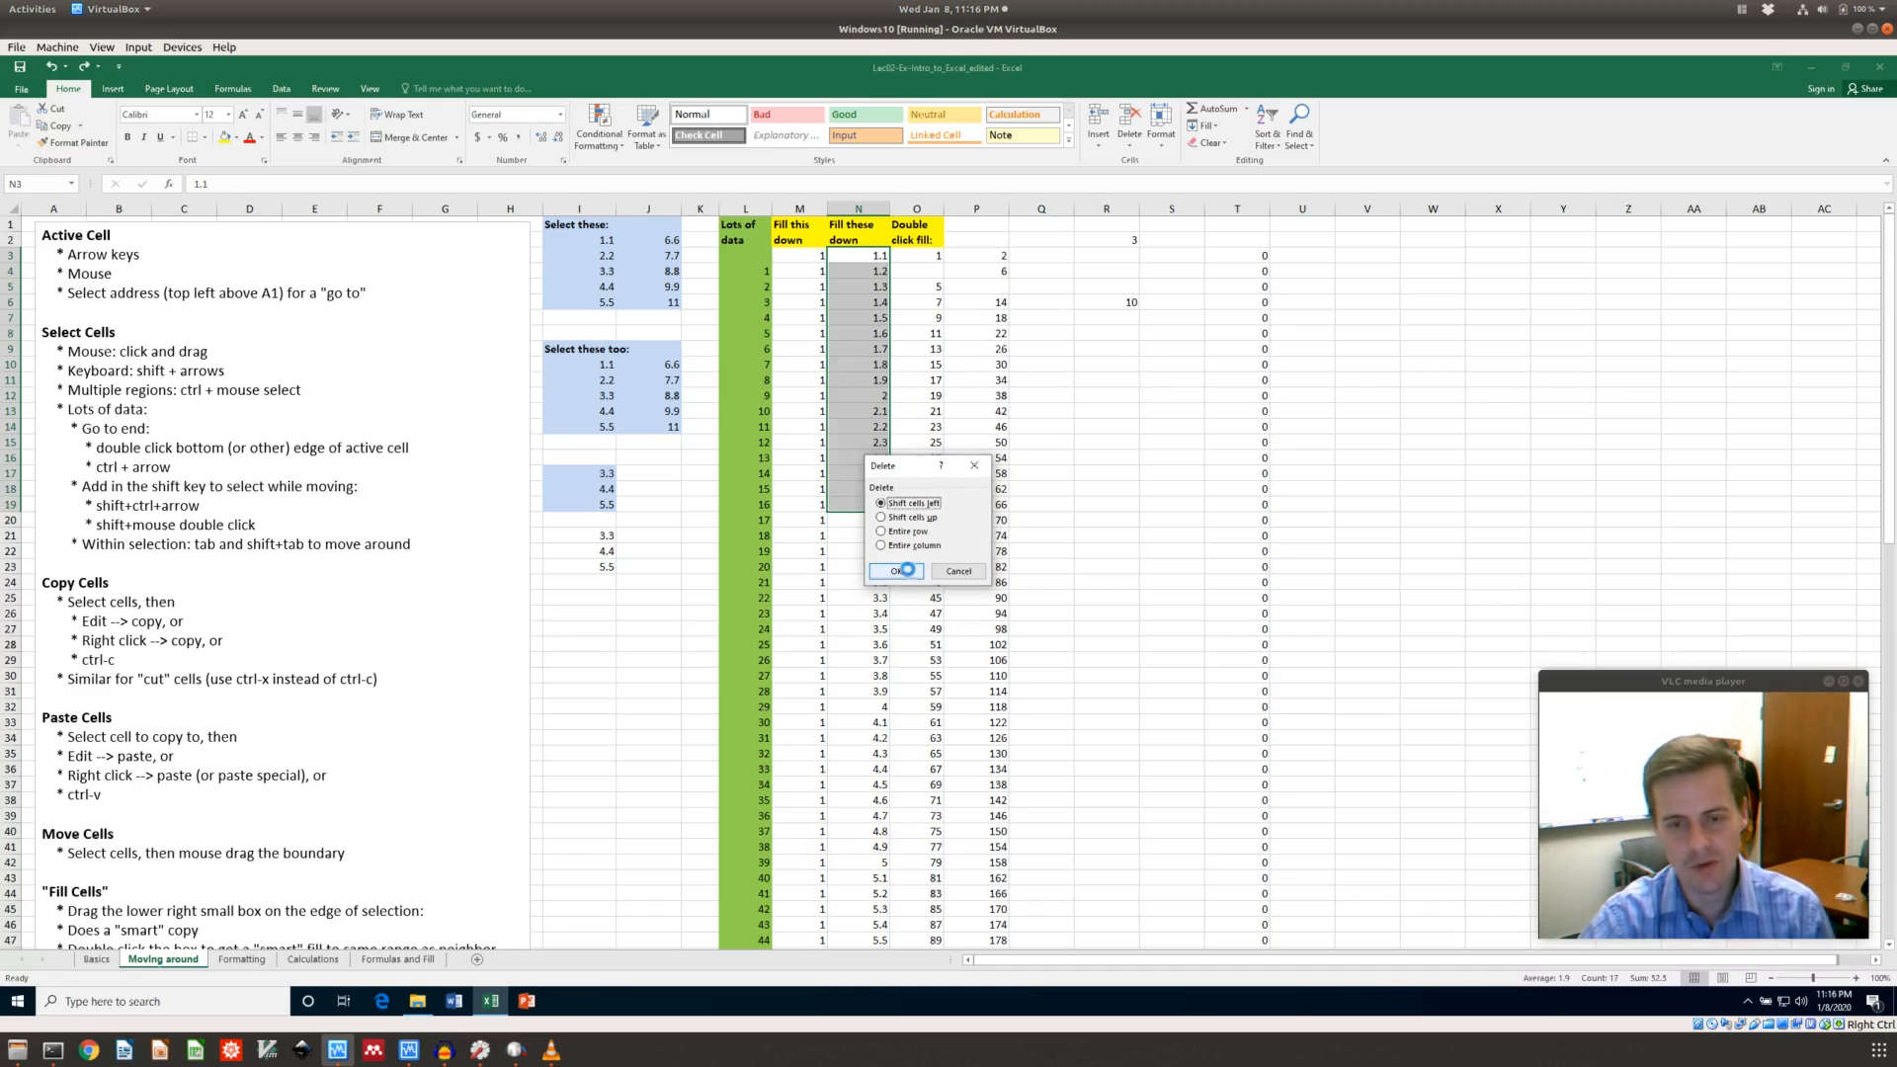
click(905, 573)
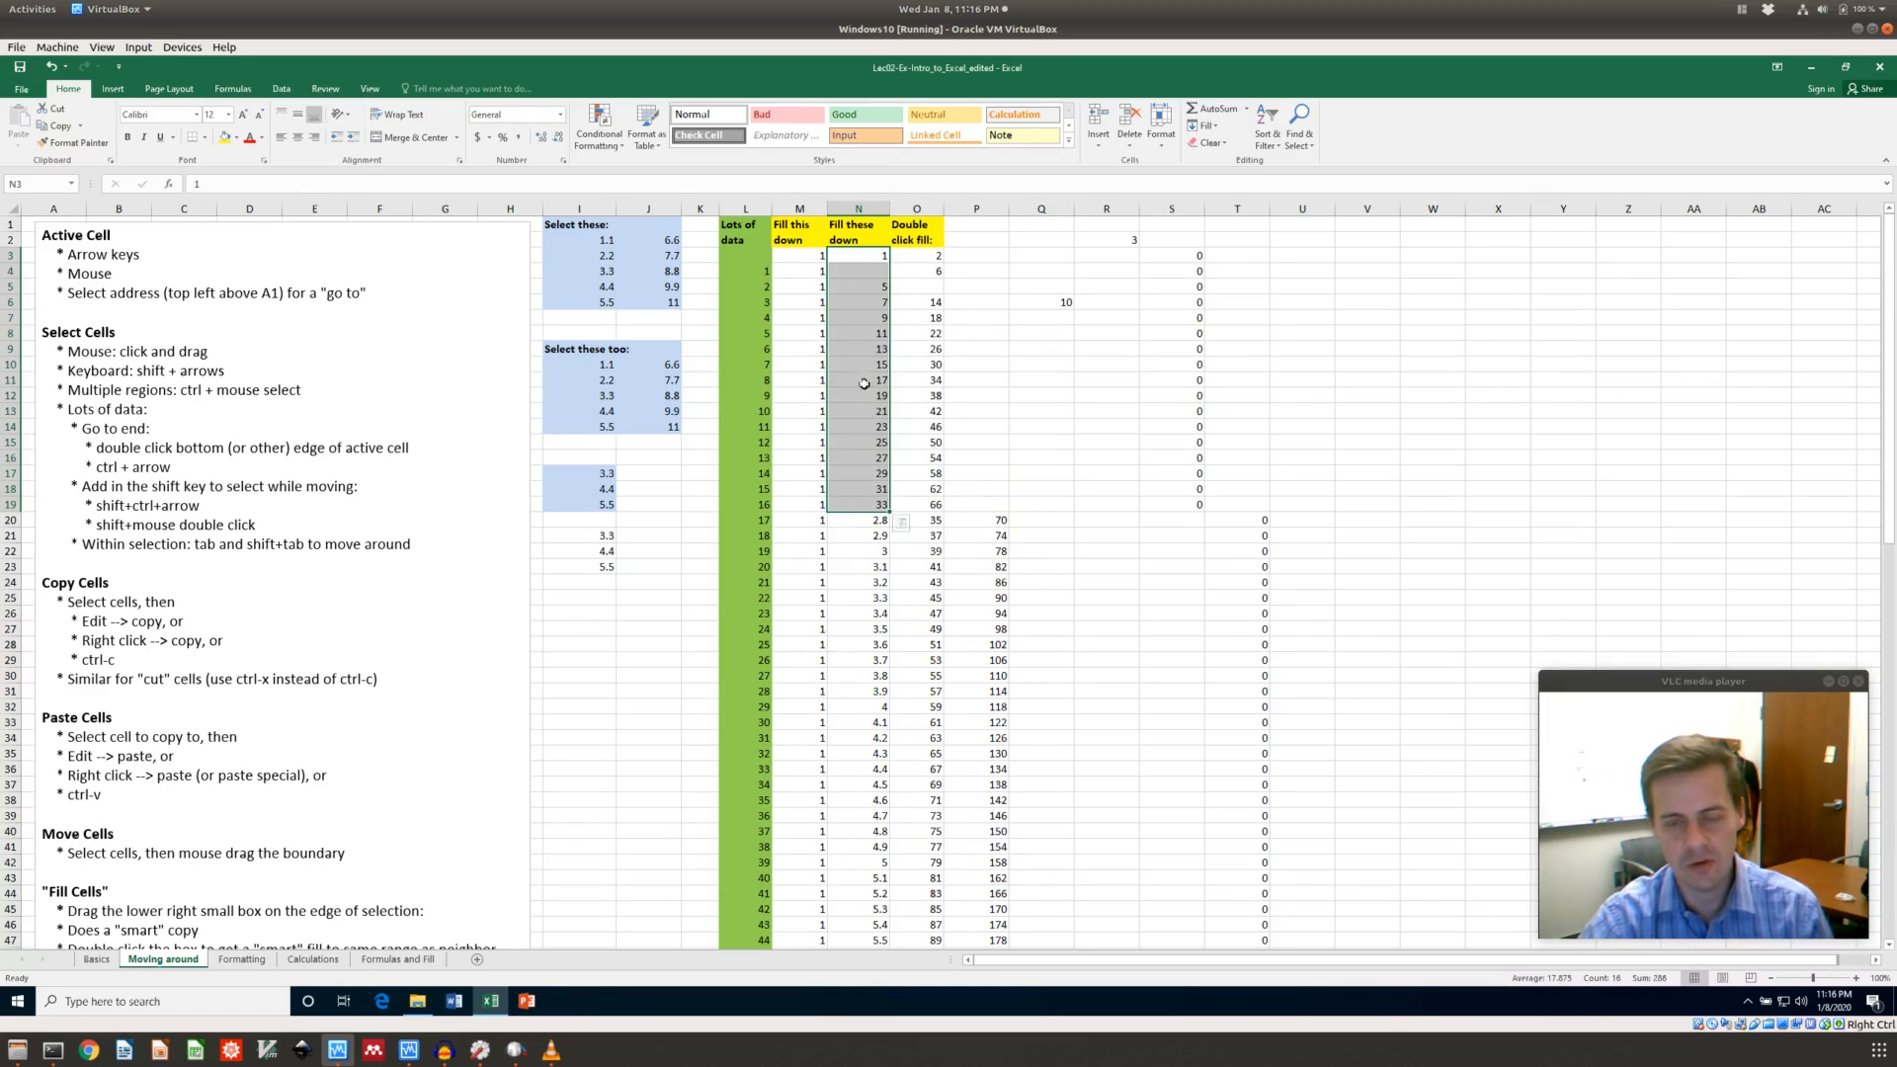
click(874, 562)
click(954, 443)
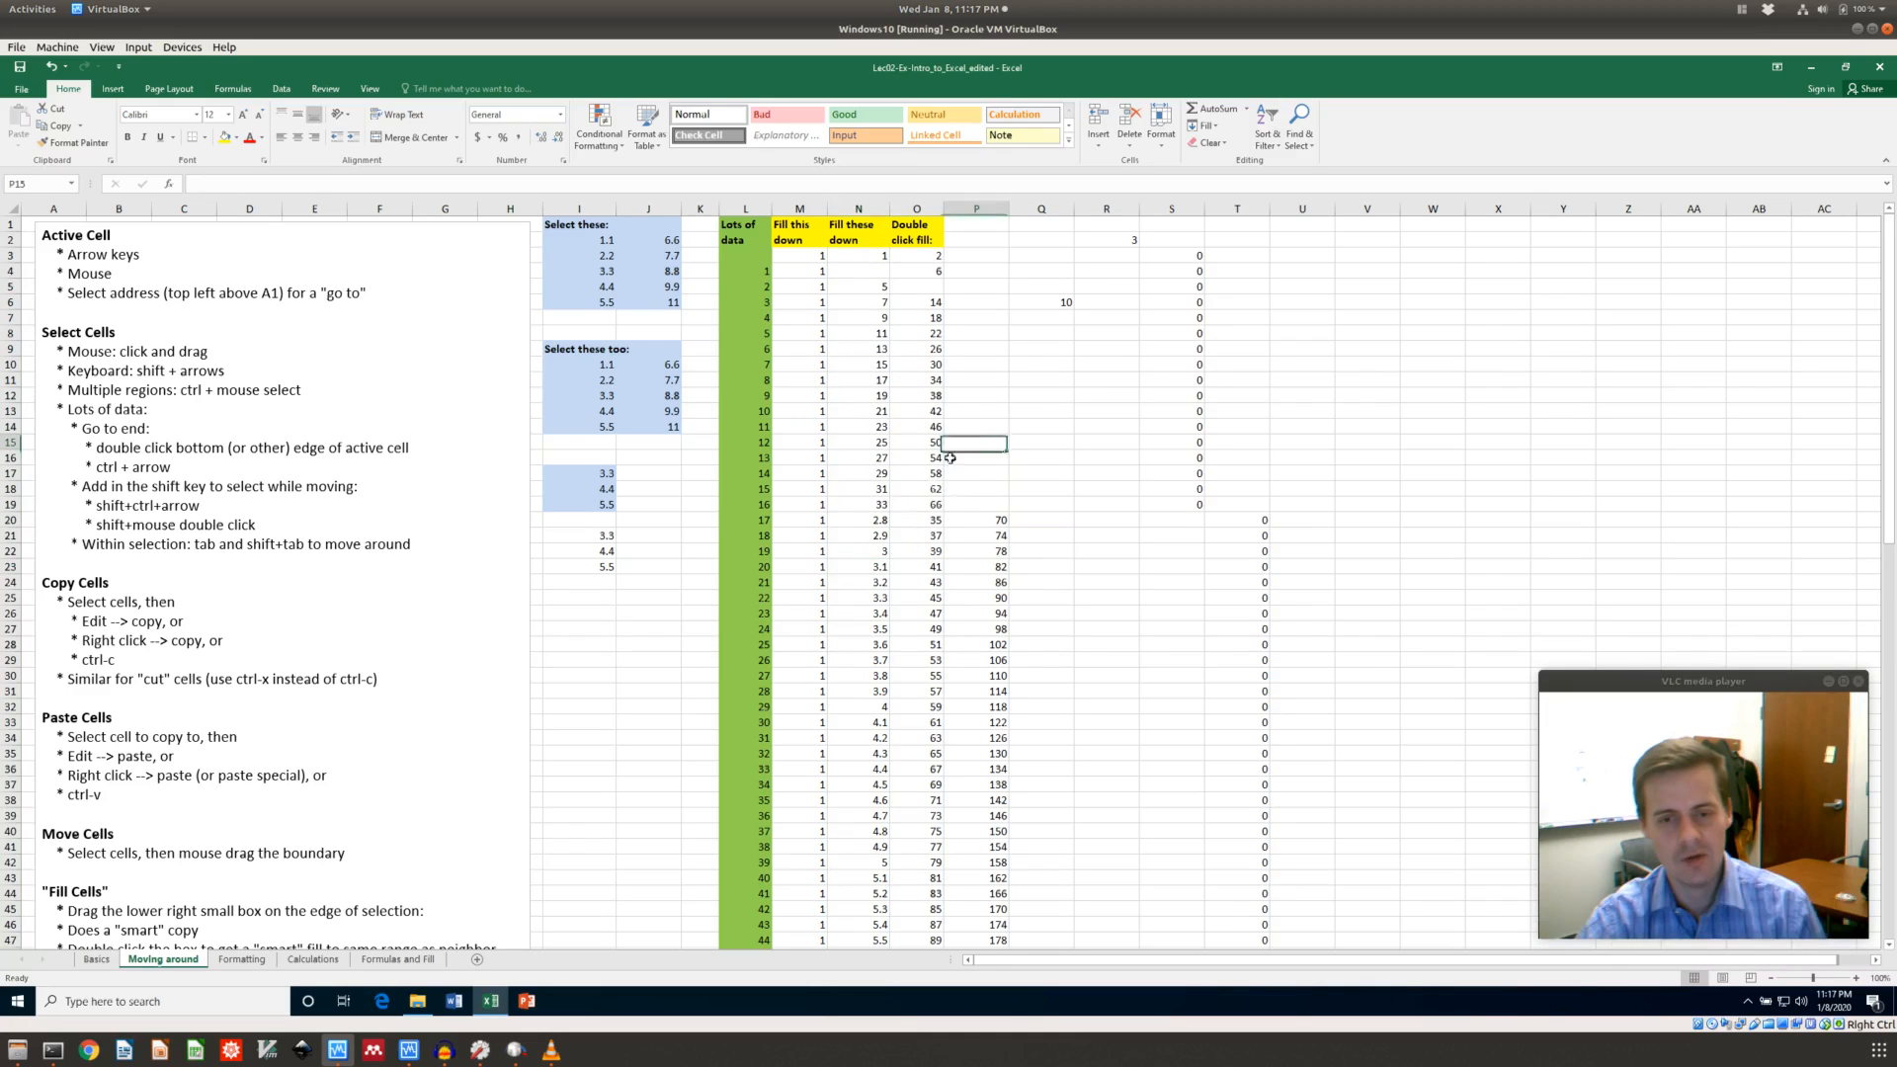
Delete the entire column N ("Fill these down") and undo the deletion
click(875, 551)
click(865, 513)
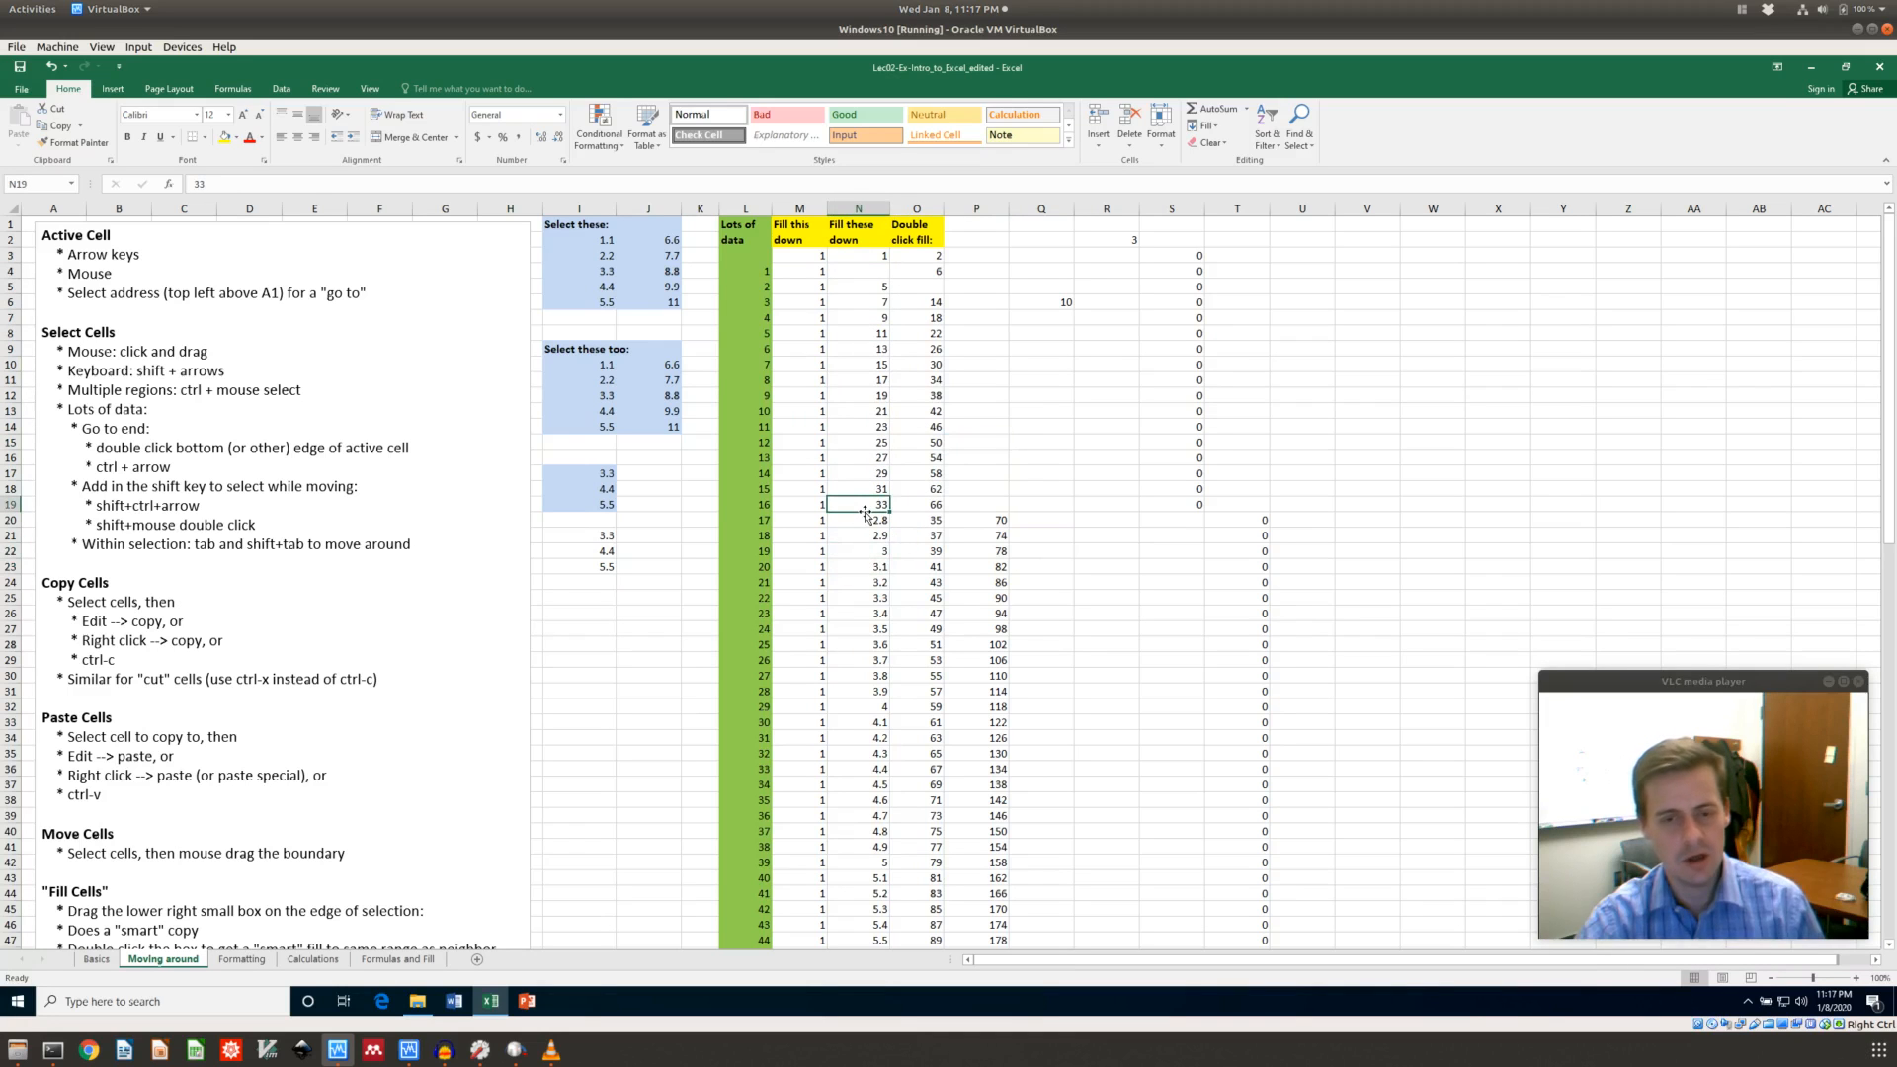
scroll(307, 615, down, 3)
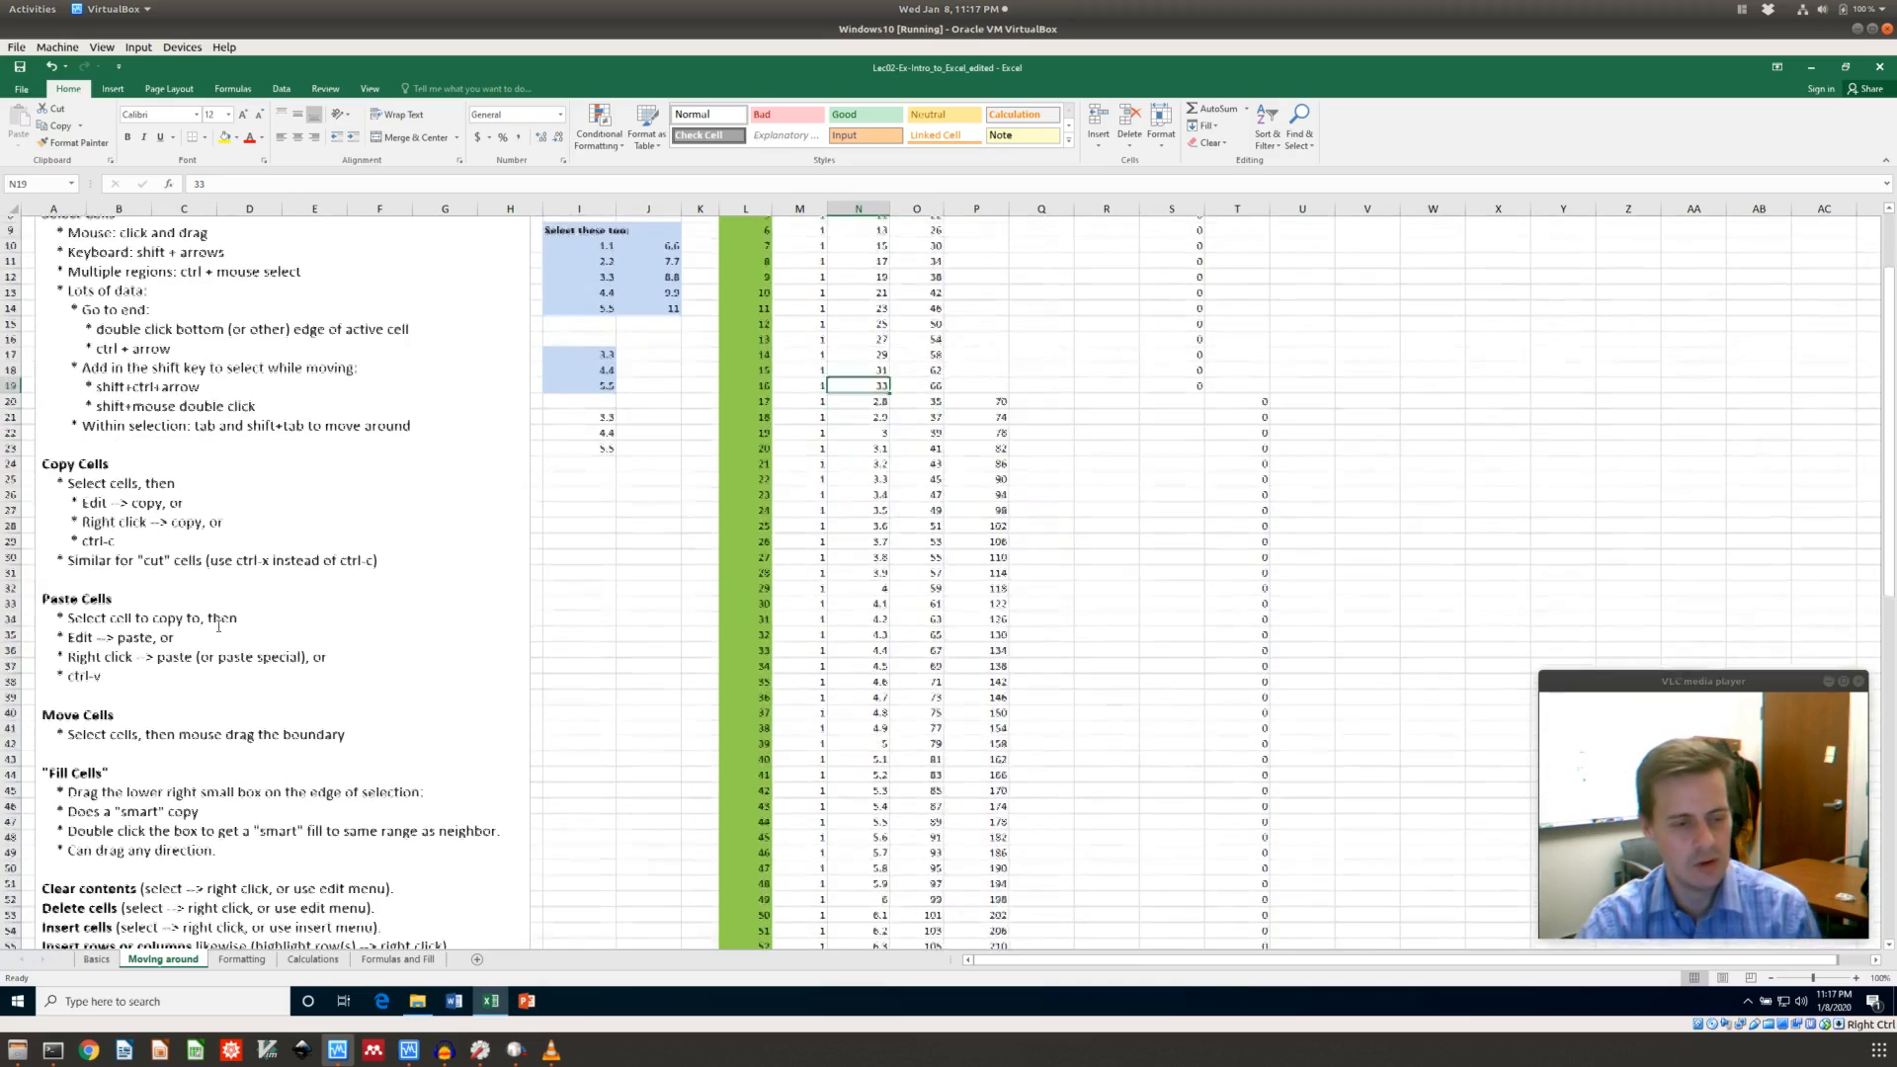
scroll(218, 626, up, 3)
click(858, 209)
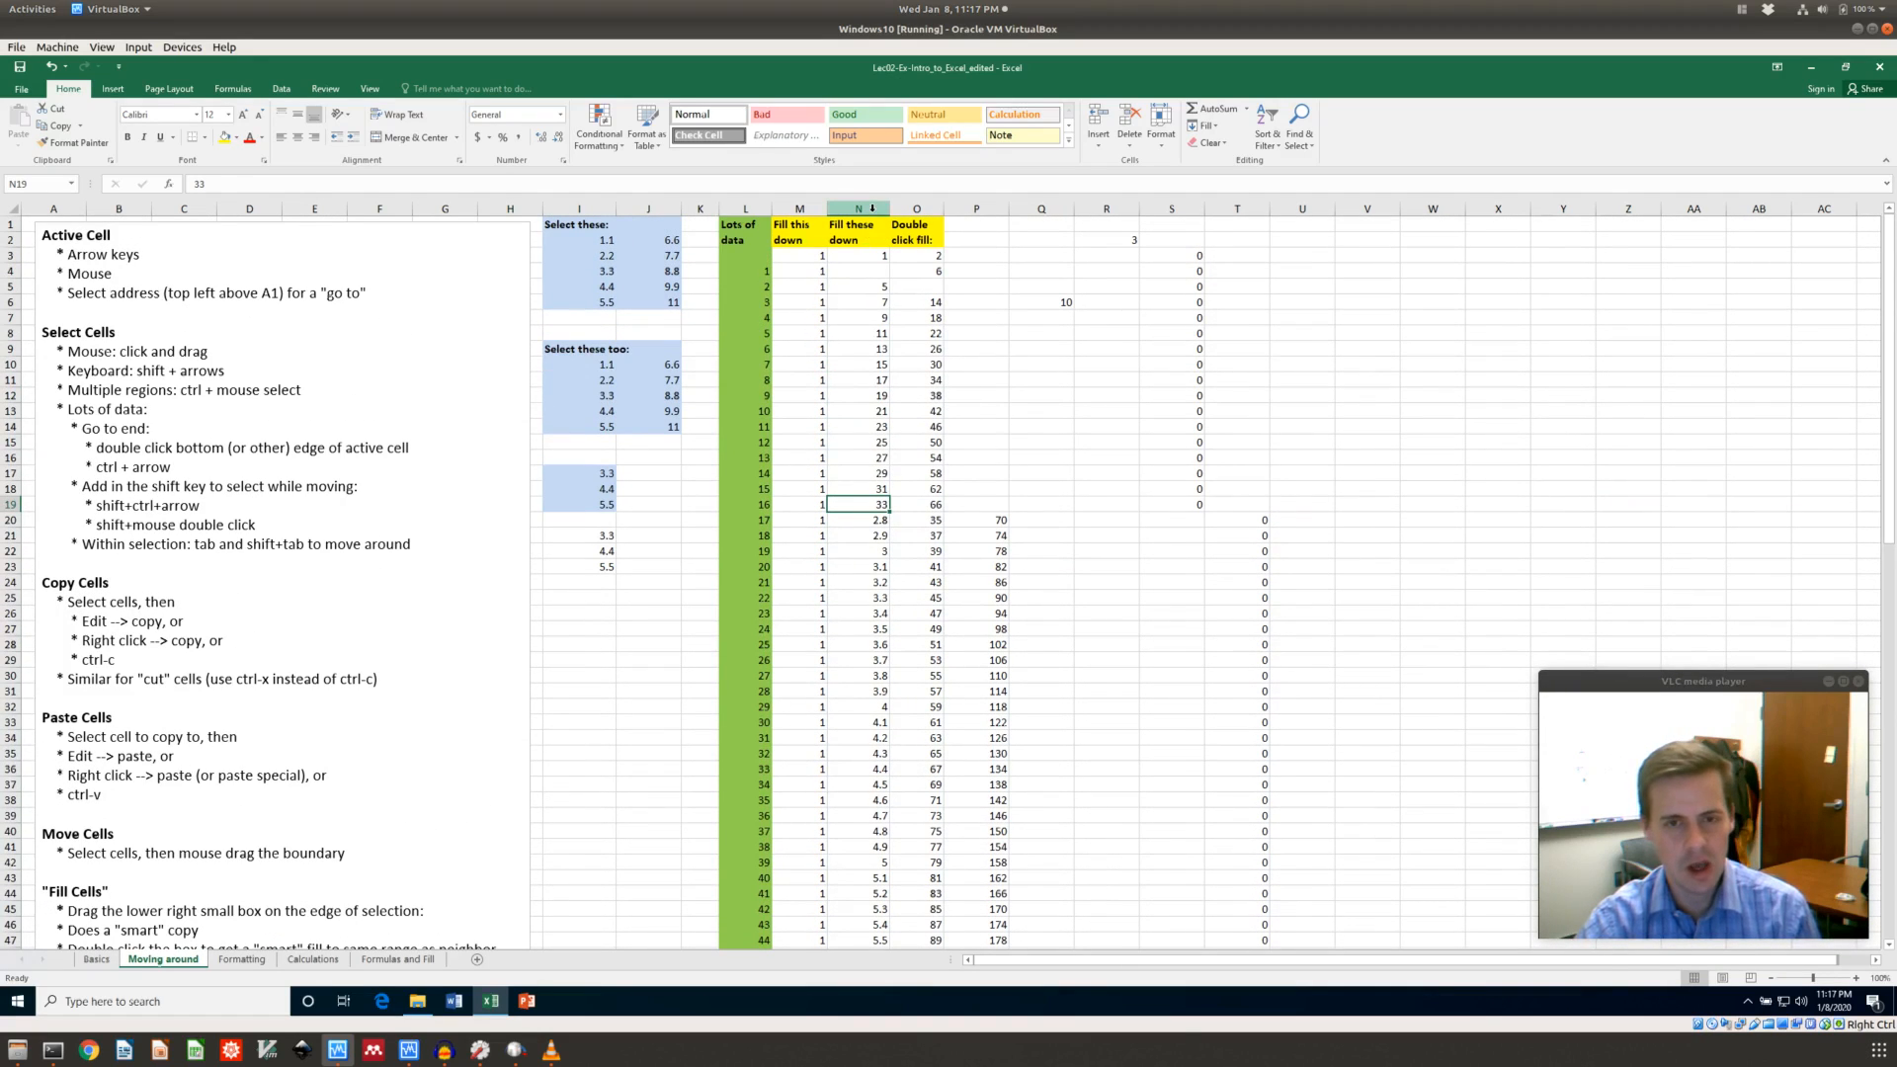
right_click(875, 211)
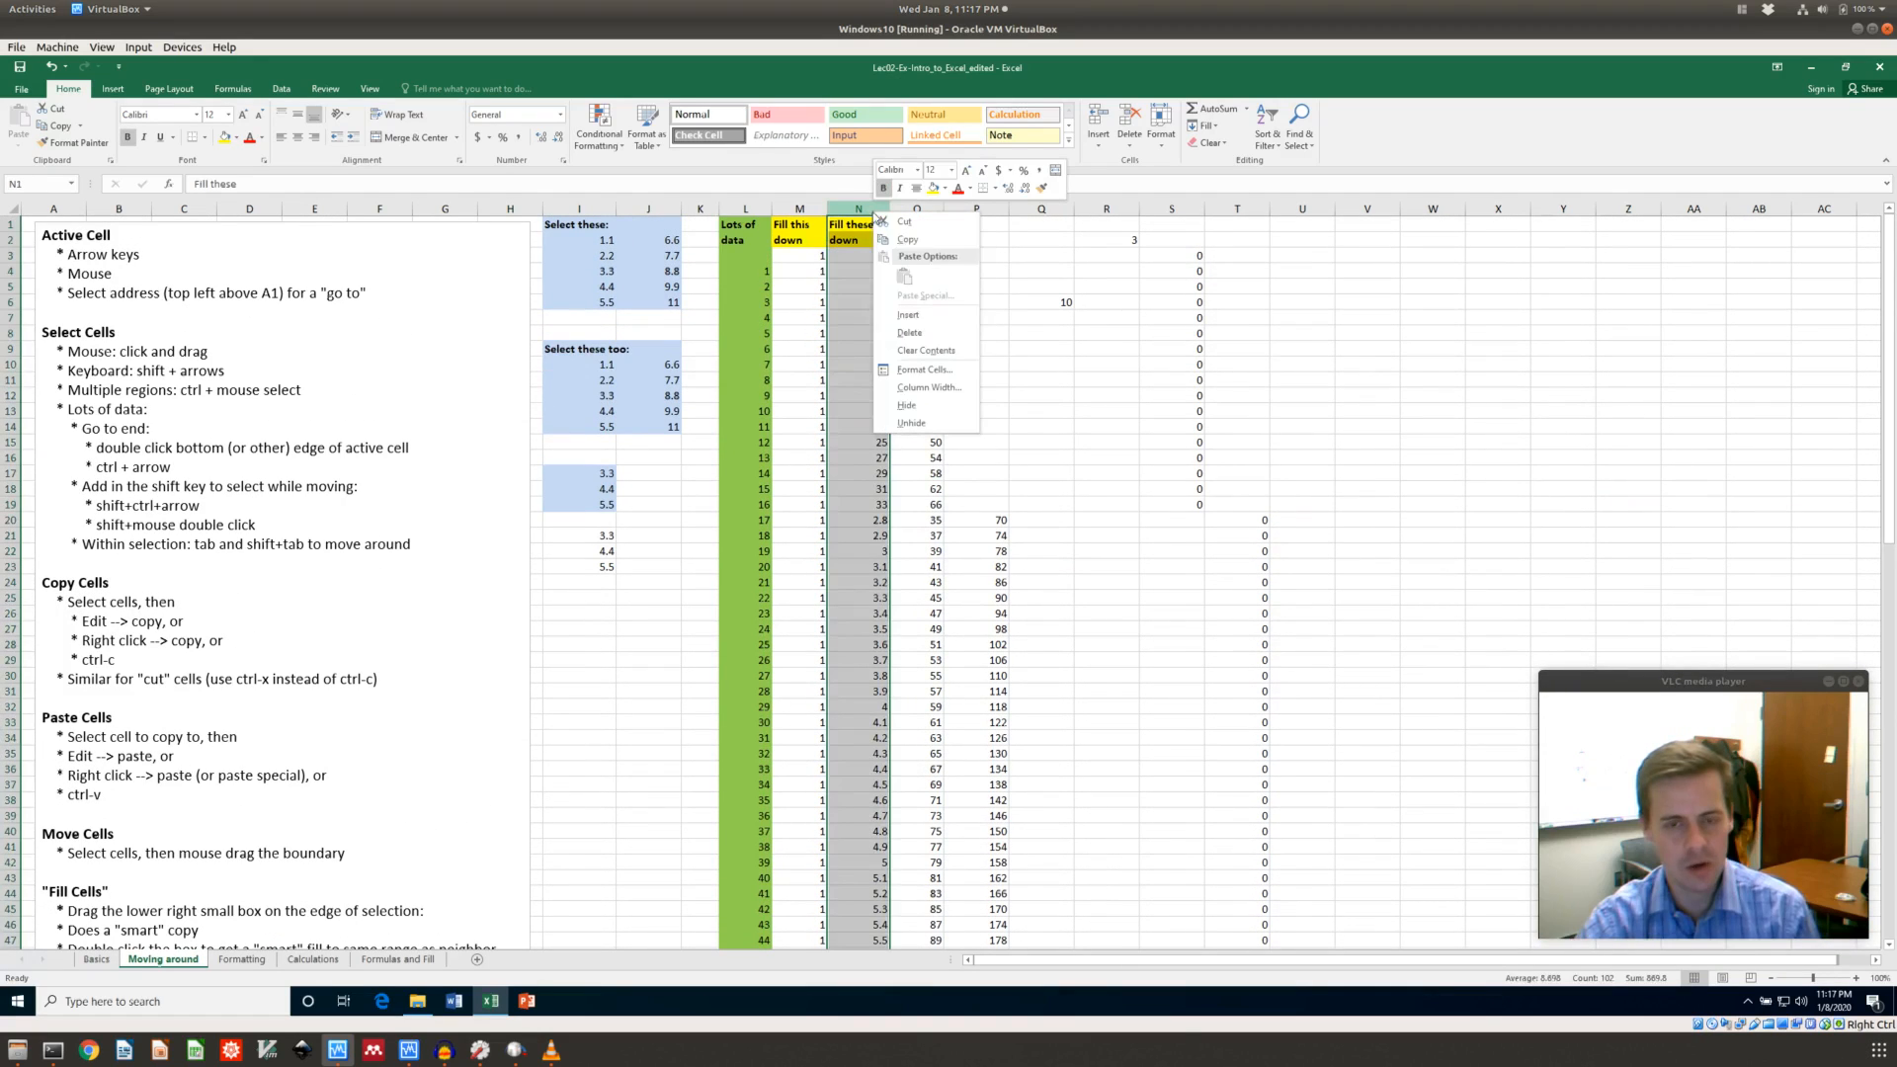
click(914, 332)
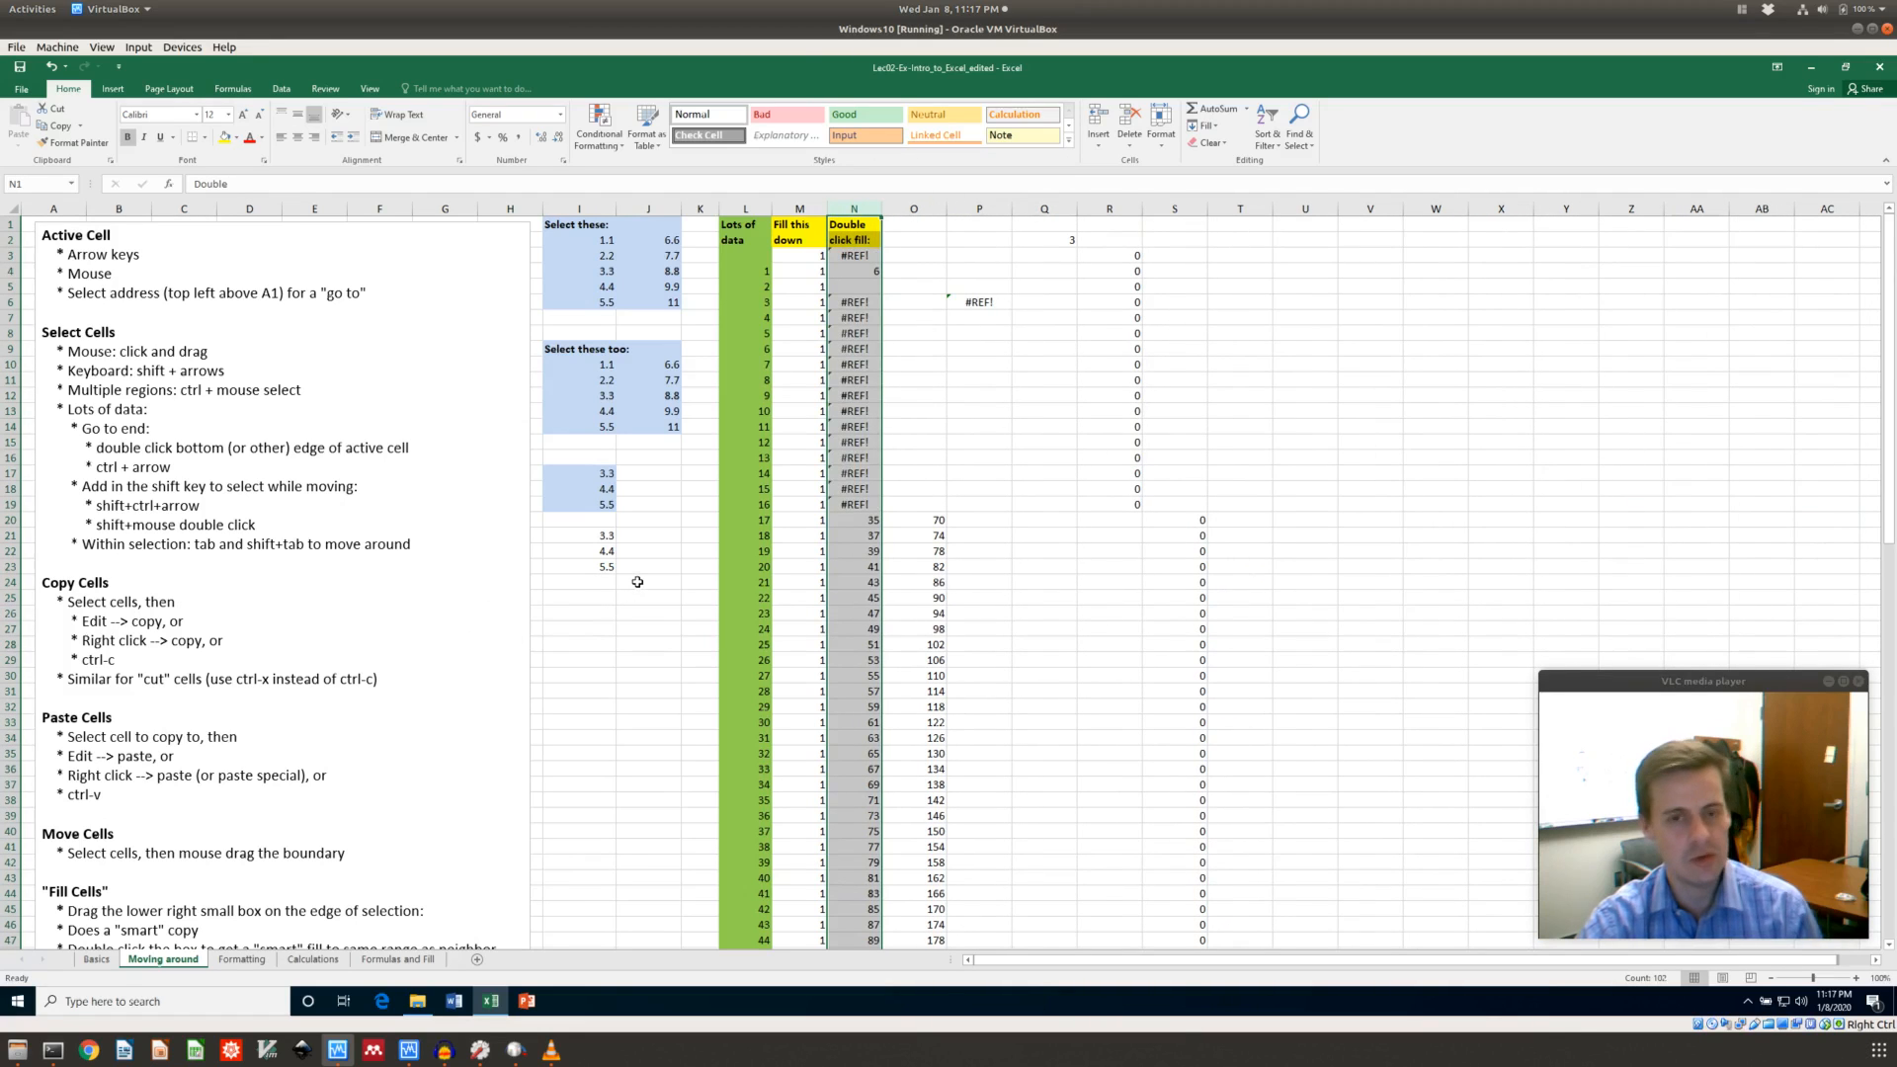
key(ctrl+z)
Delete the entire row 8 and undo the deletion
scroll(455, 597, down, 1)
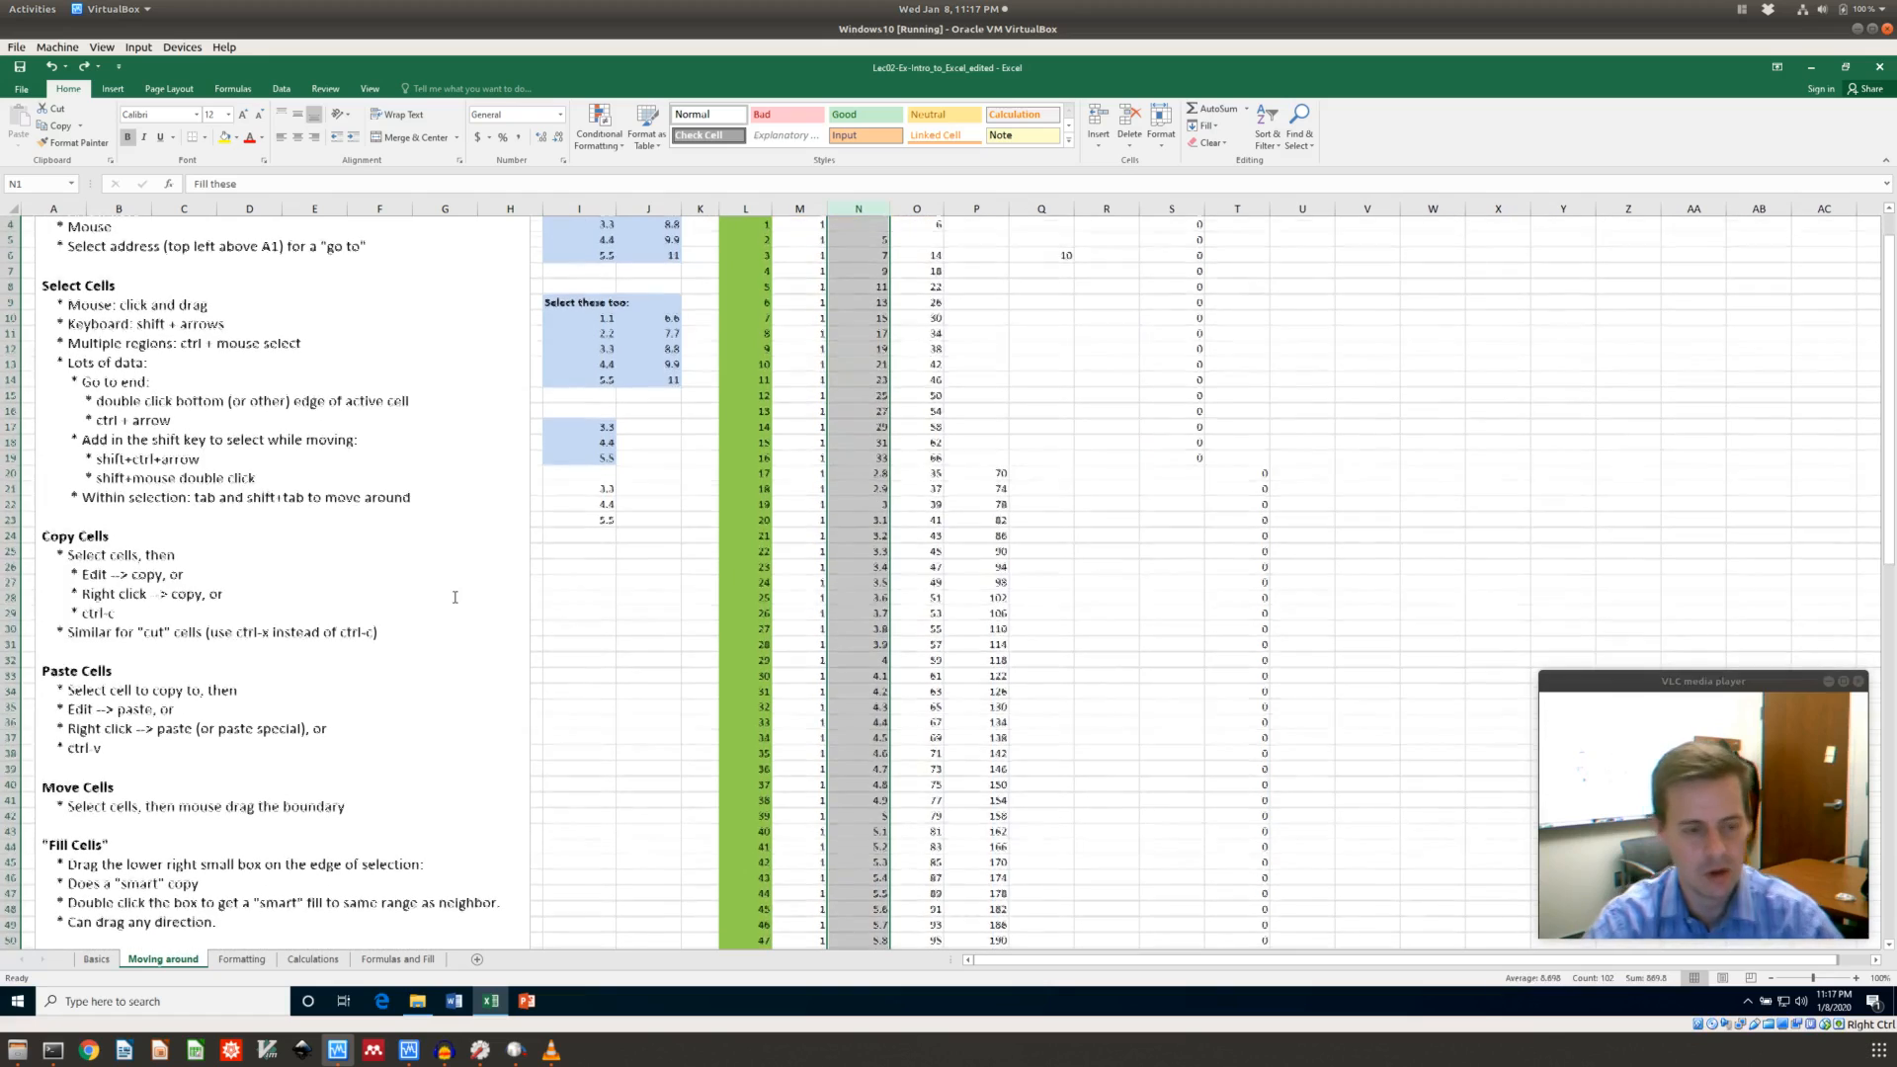
scroll(455, 597, up, 1)
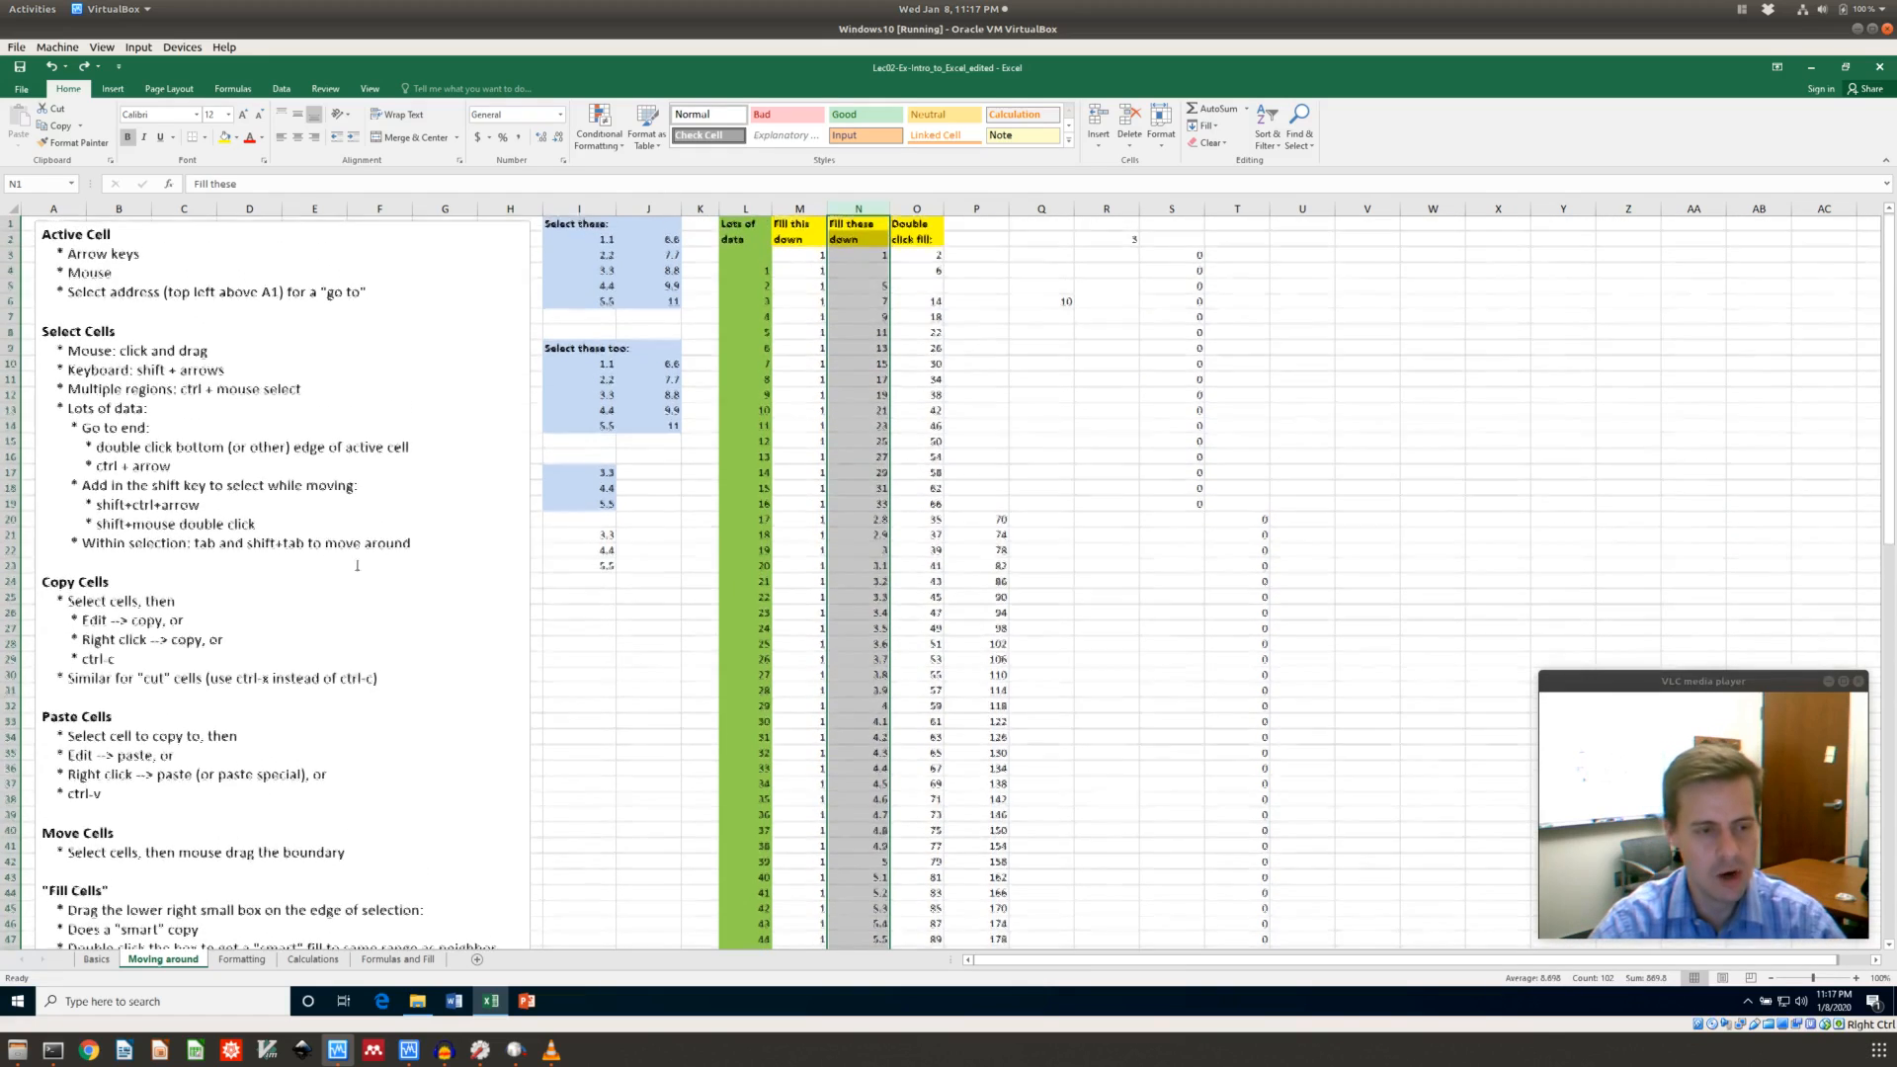
click(6, 334)
right_click(8, 335)
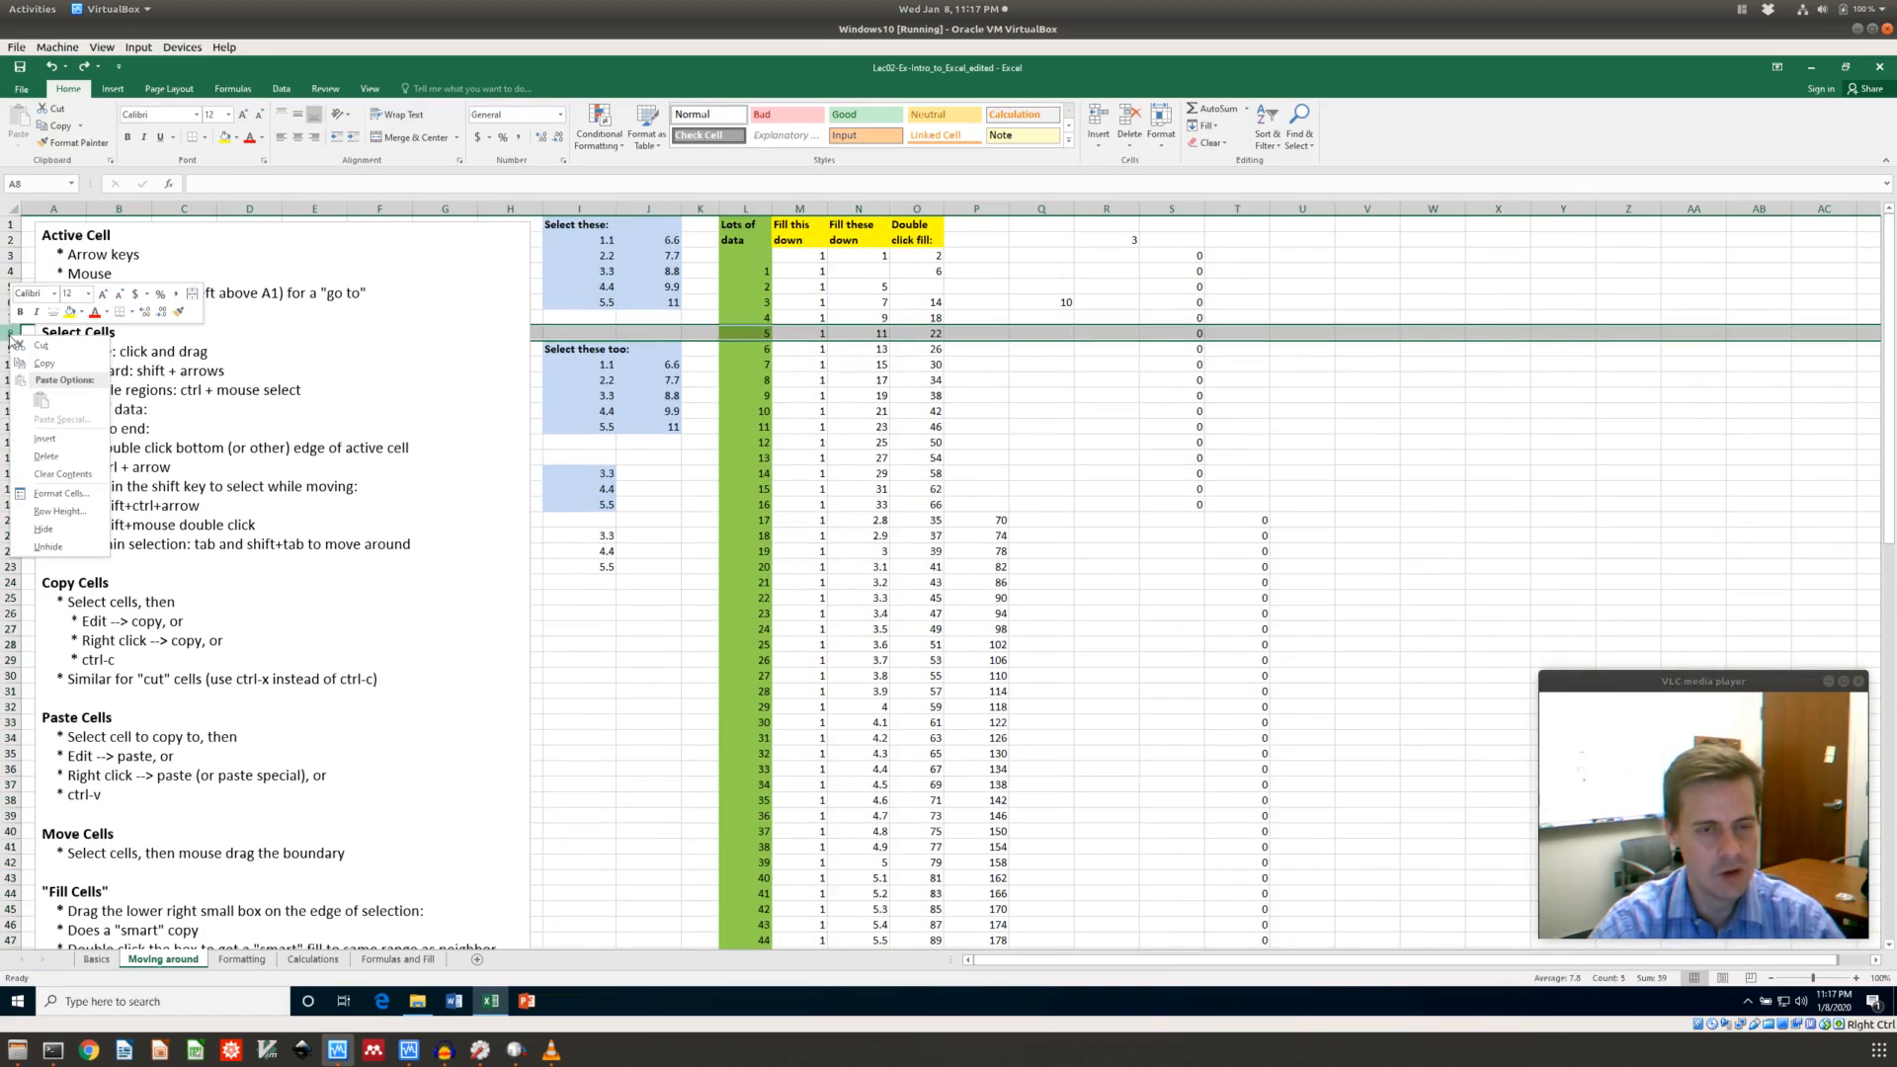
click(46, 458)
key(ctrl+z)
click(648, 488)
Insert a blank column before the "Fill these down" column
scroll(303, 676, down, 2)
scroll(304, 676, down, 3)
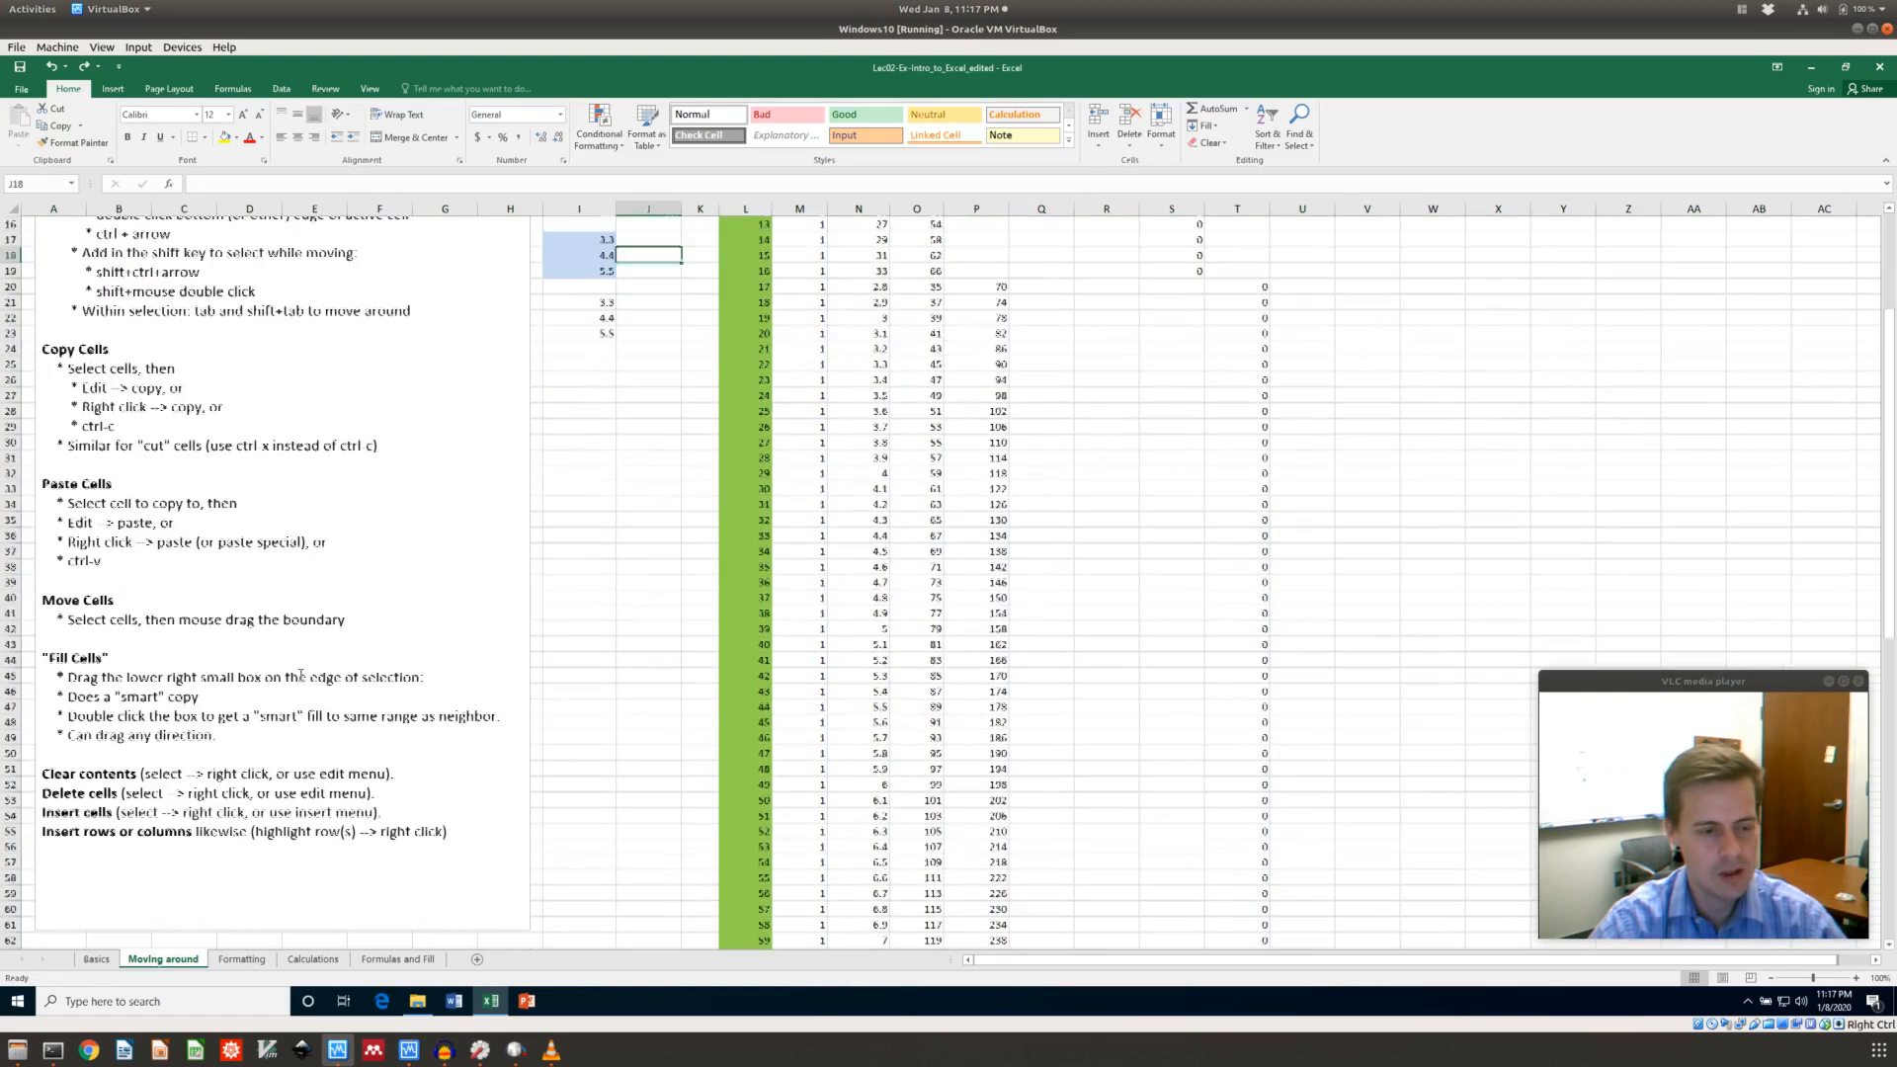
scroll(463, 618, up, 5)
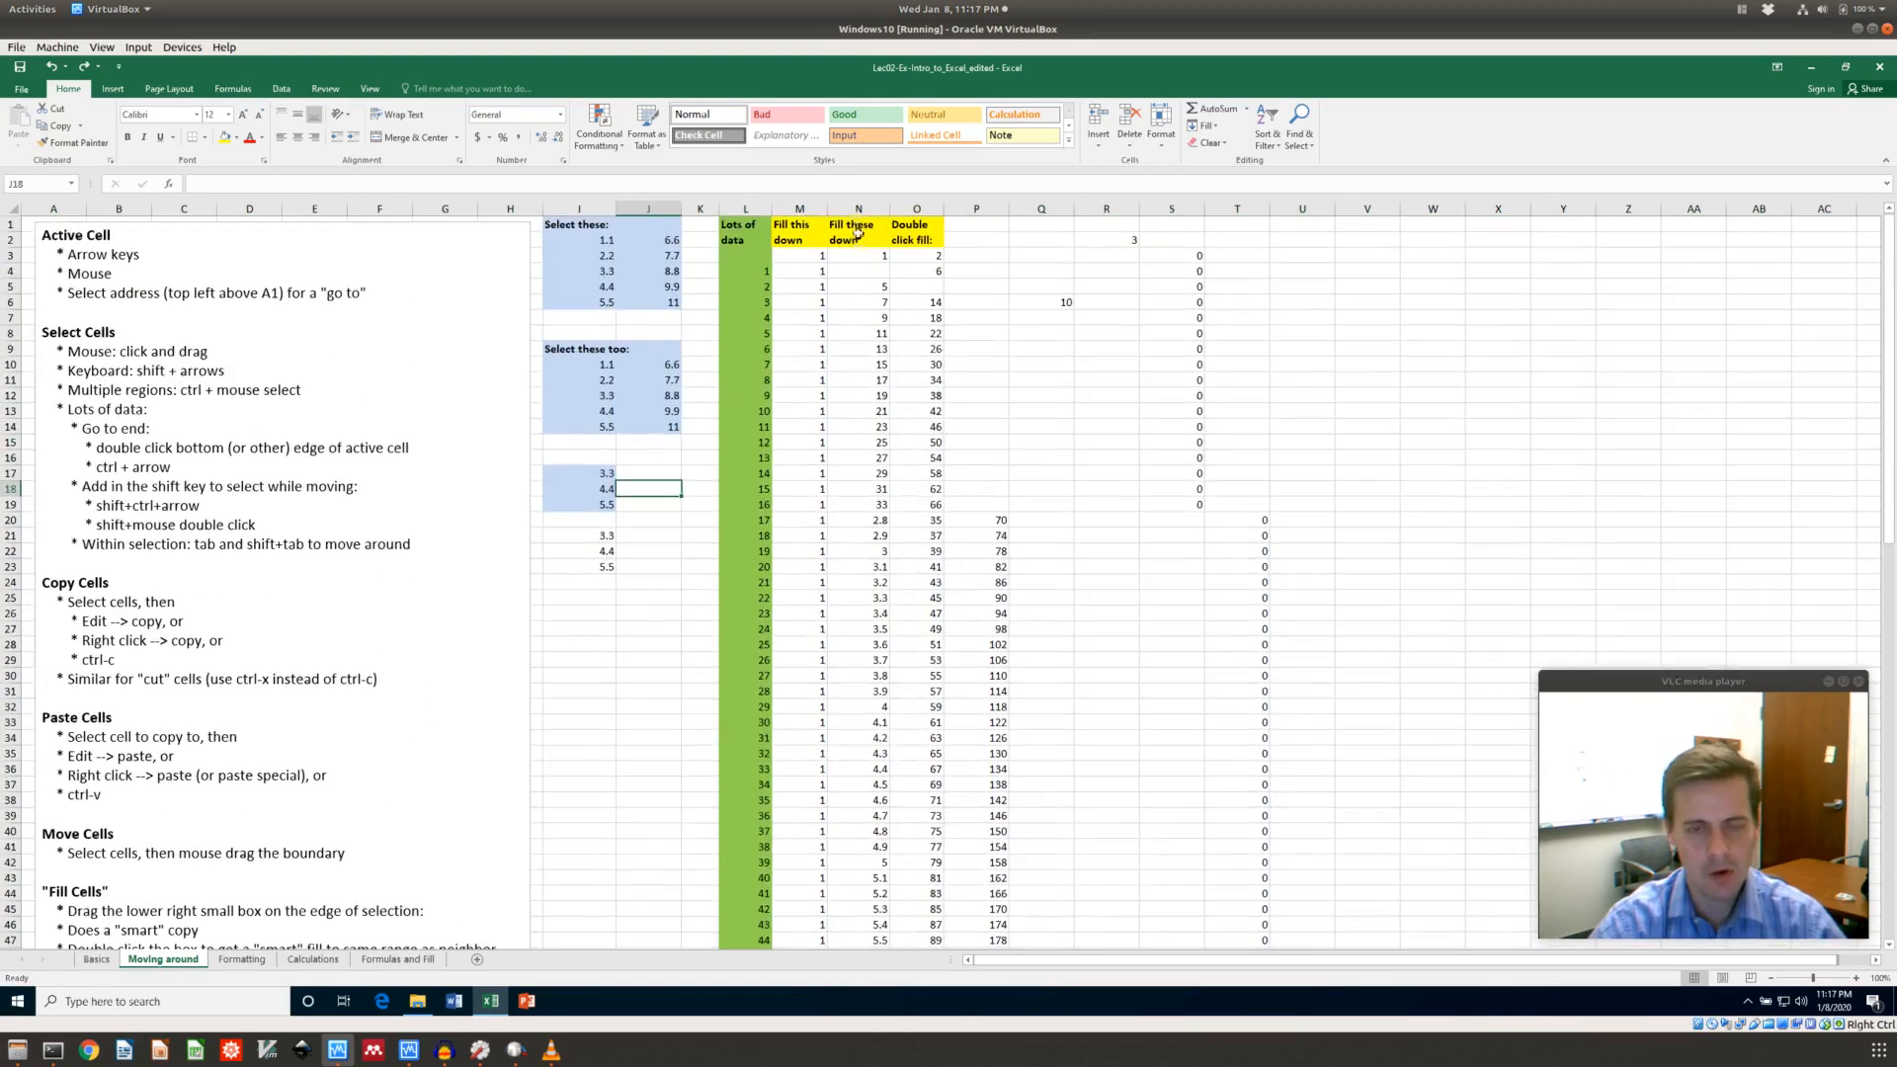
click(856, 204)
right_click(855, 204)
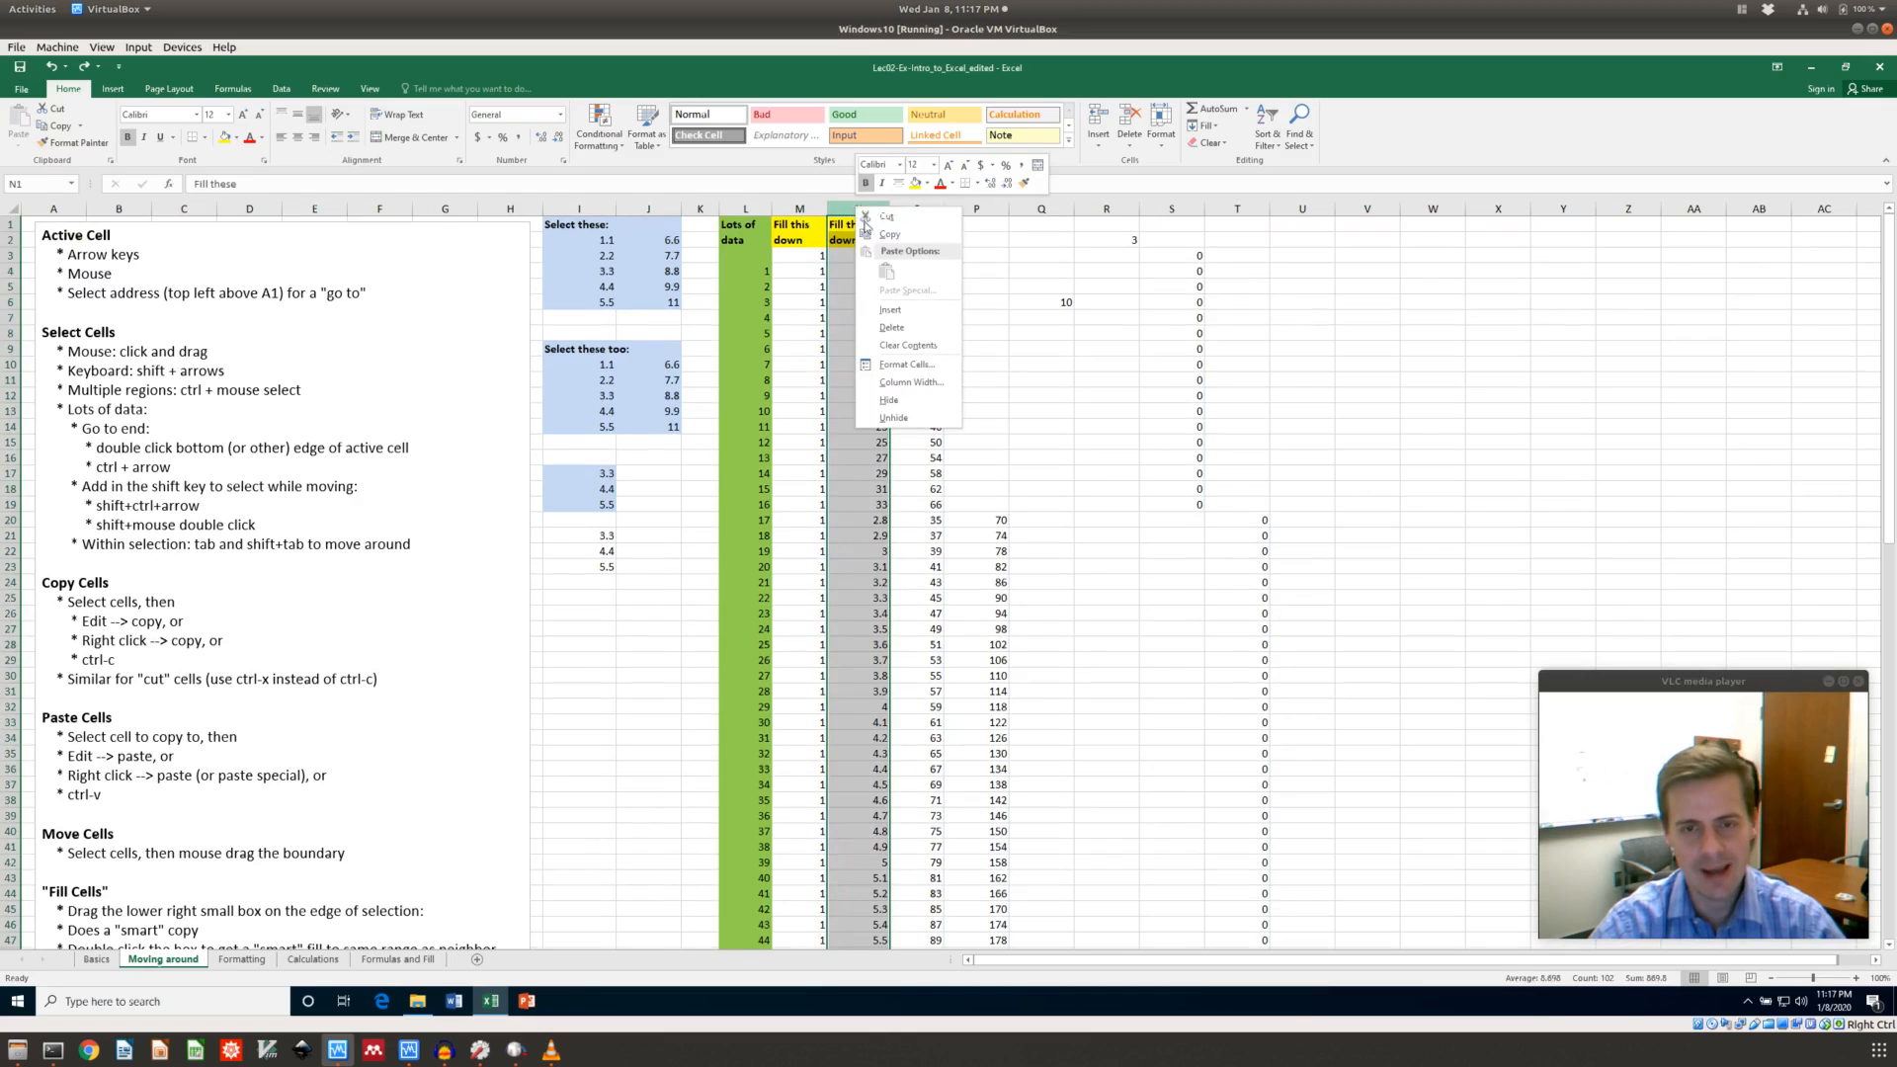
click(900, 306)
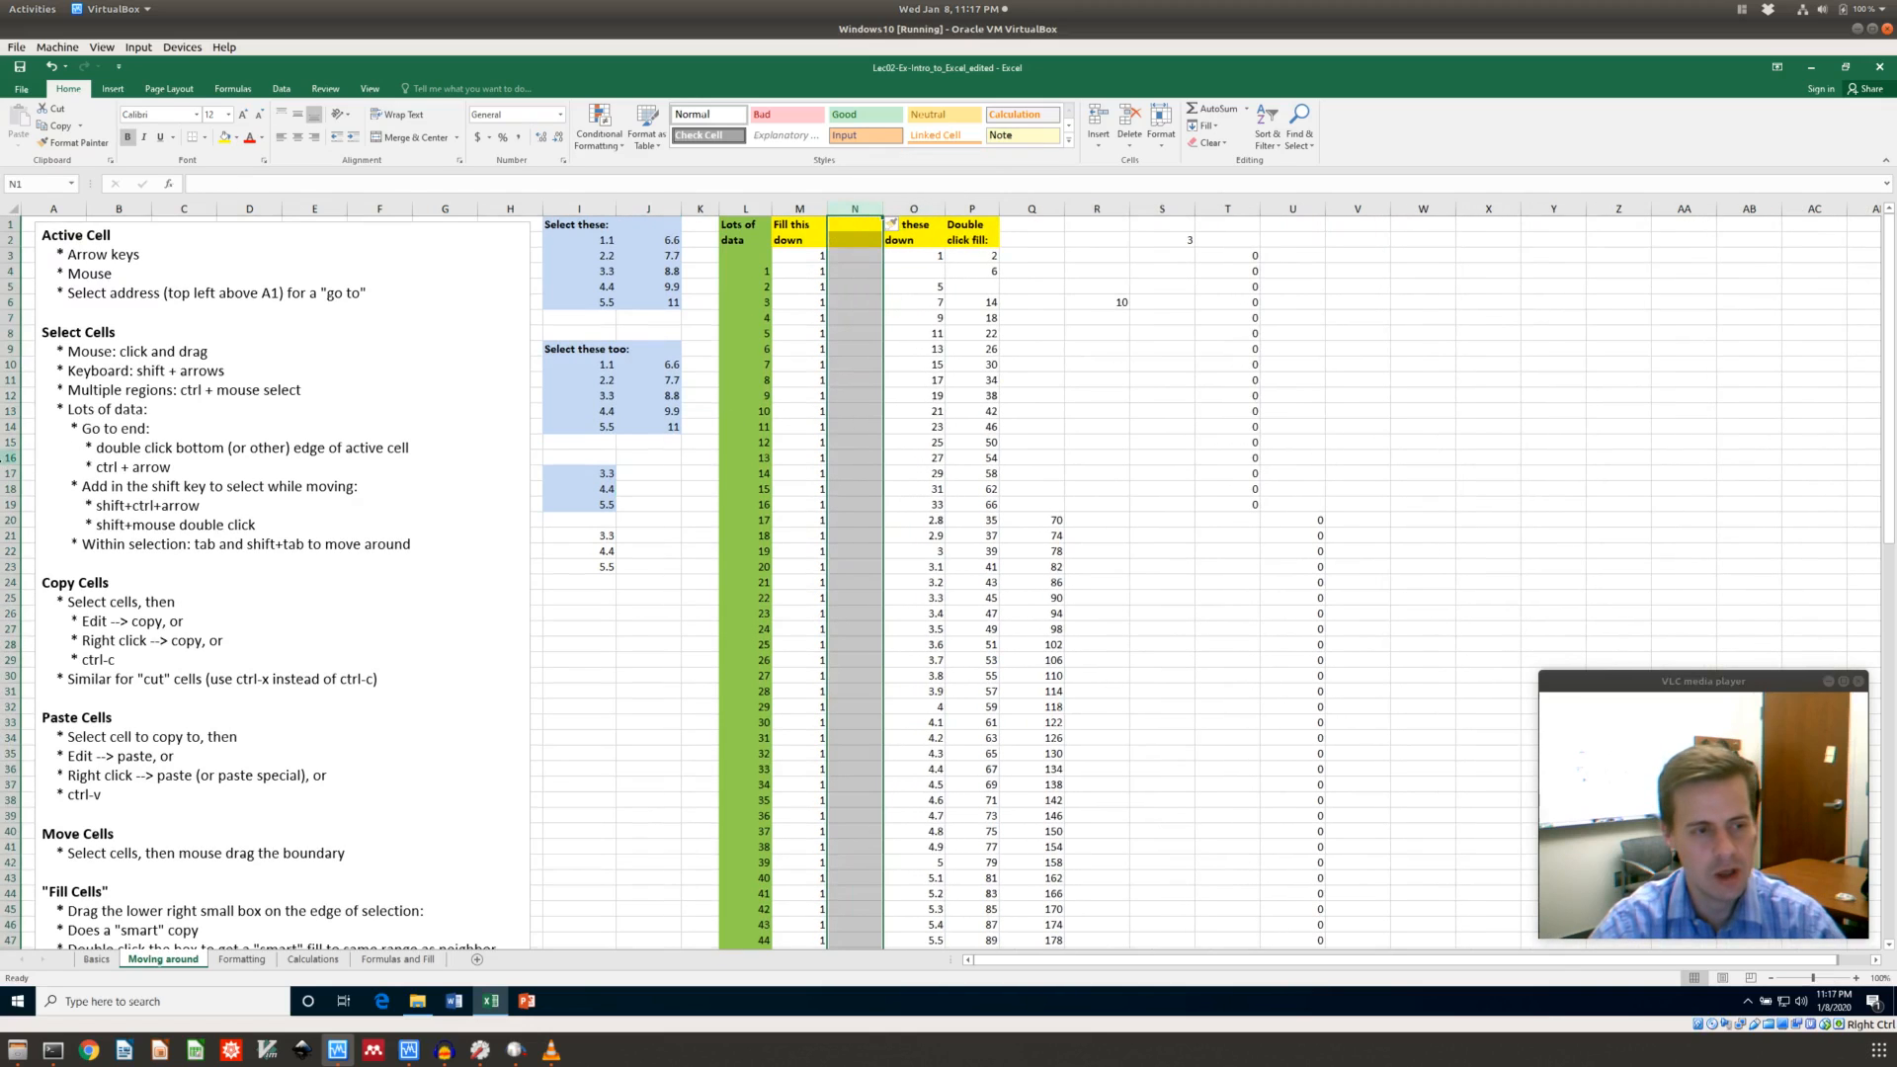
Insert a blank row above row 16
click(9, 458)
right_click(12, 460)
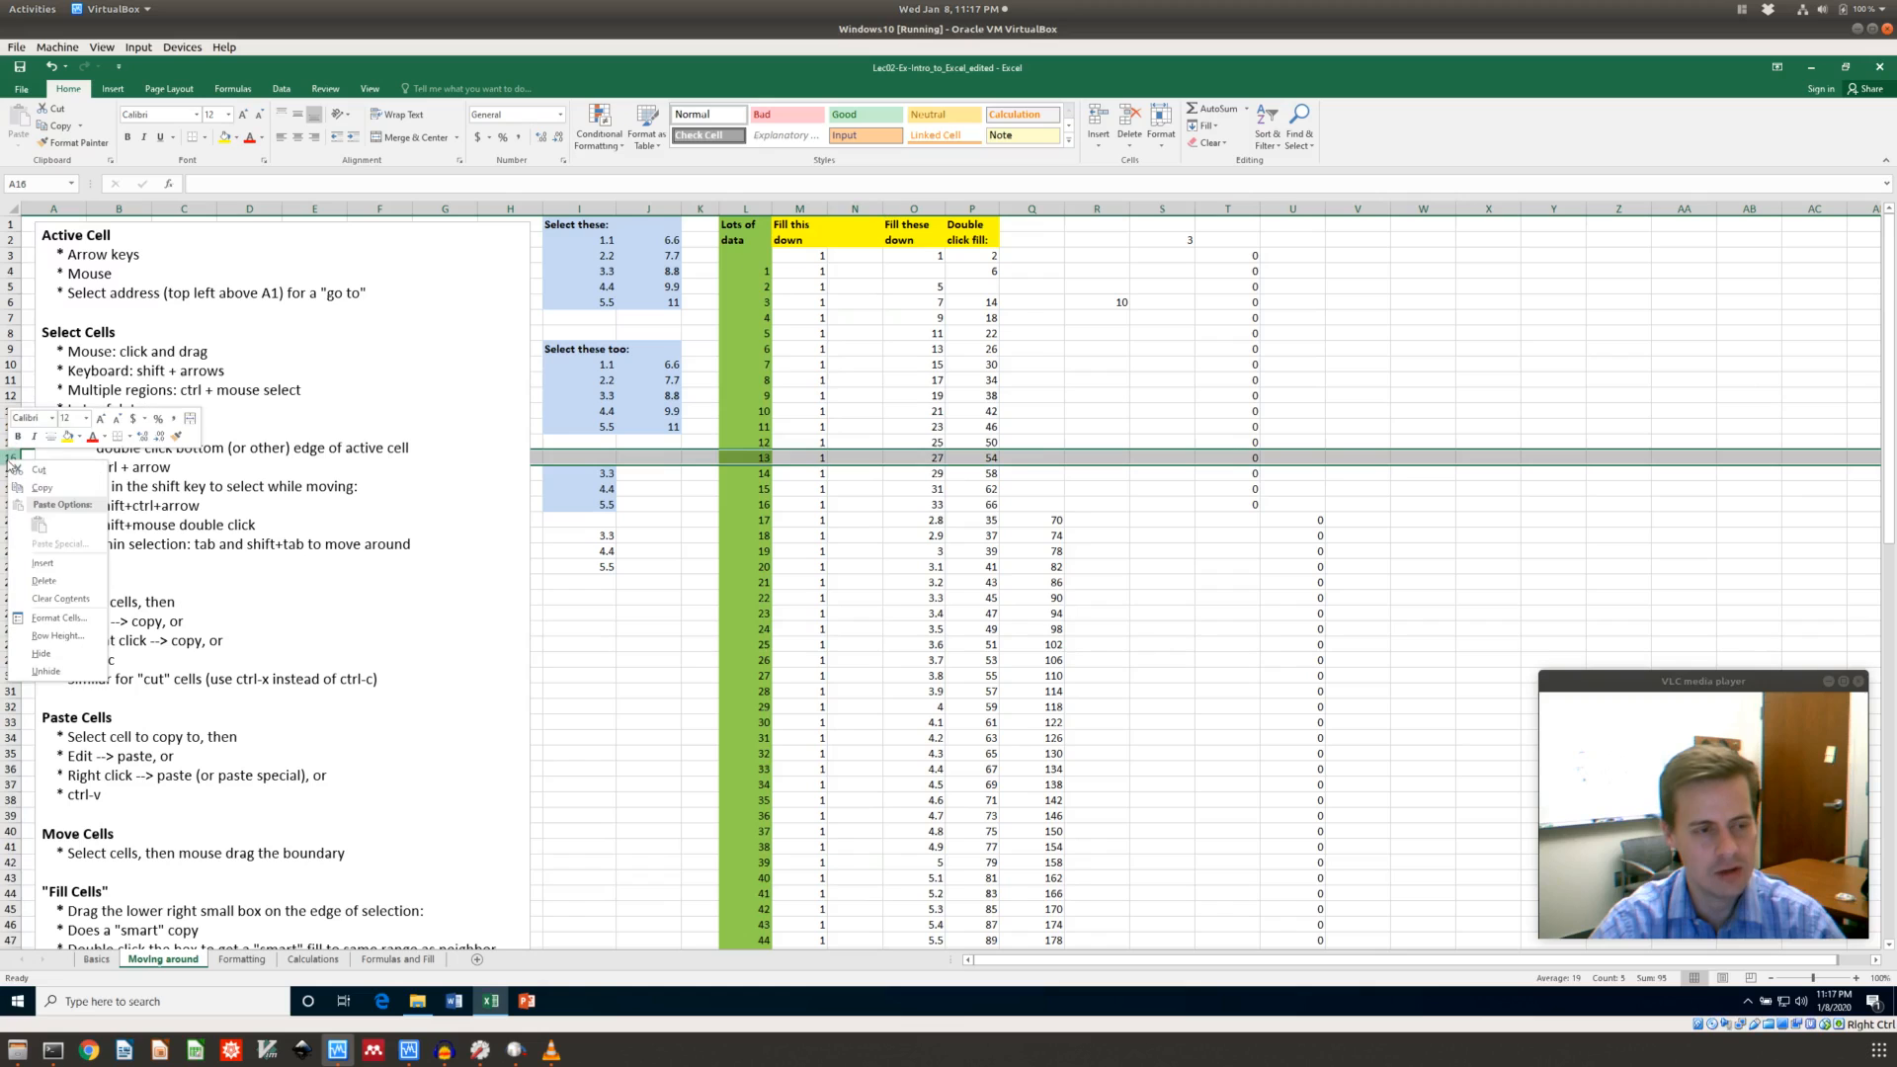
click(42, 562)
click(916, 406)
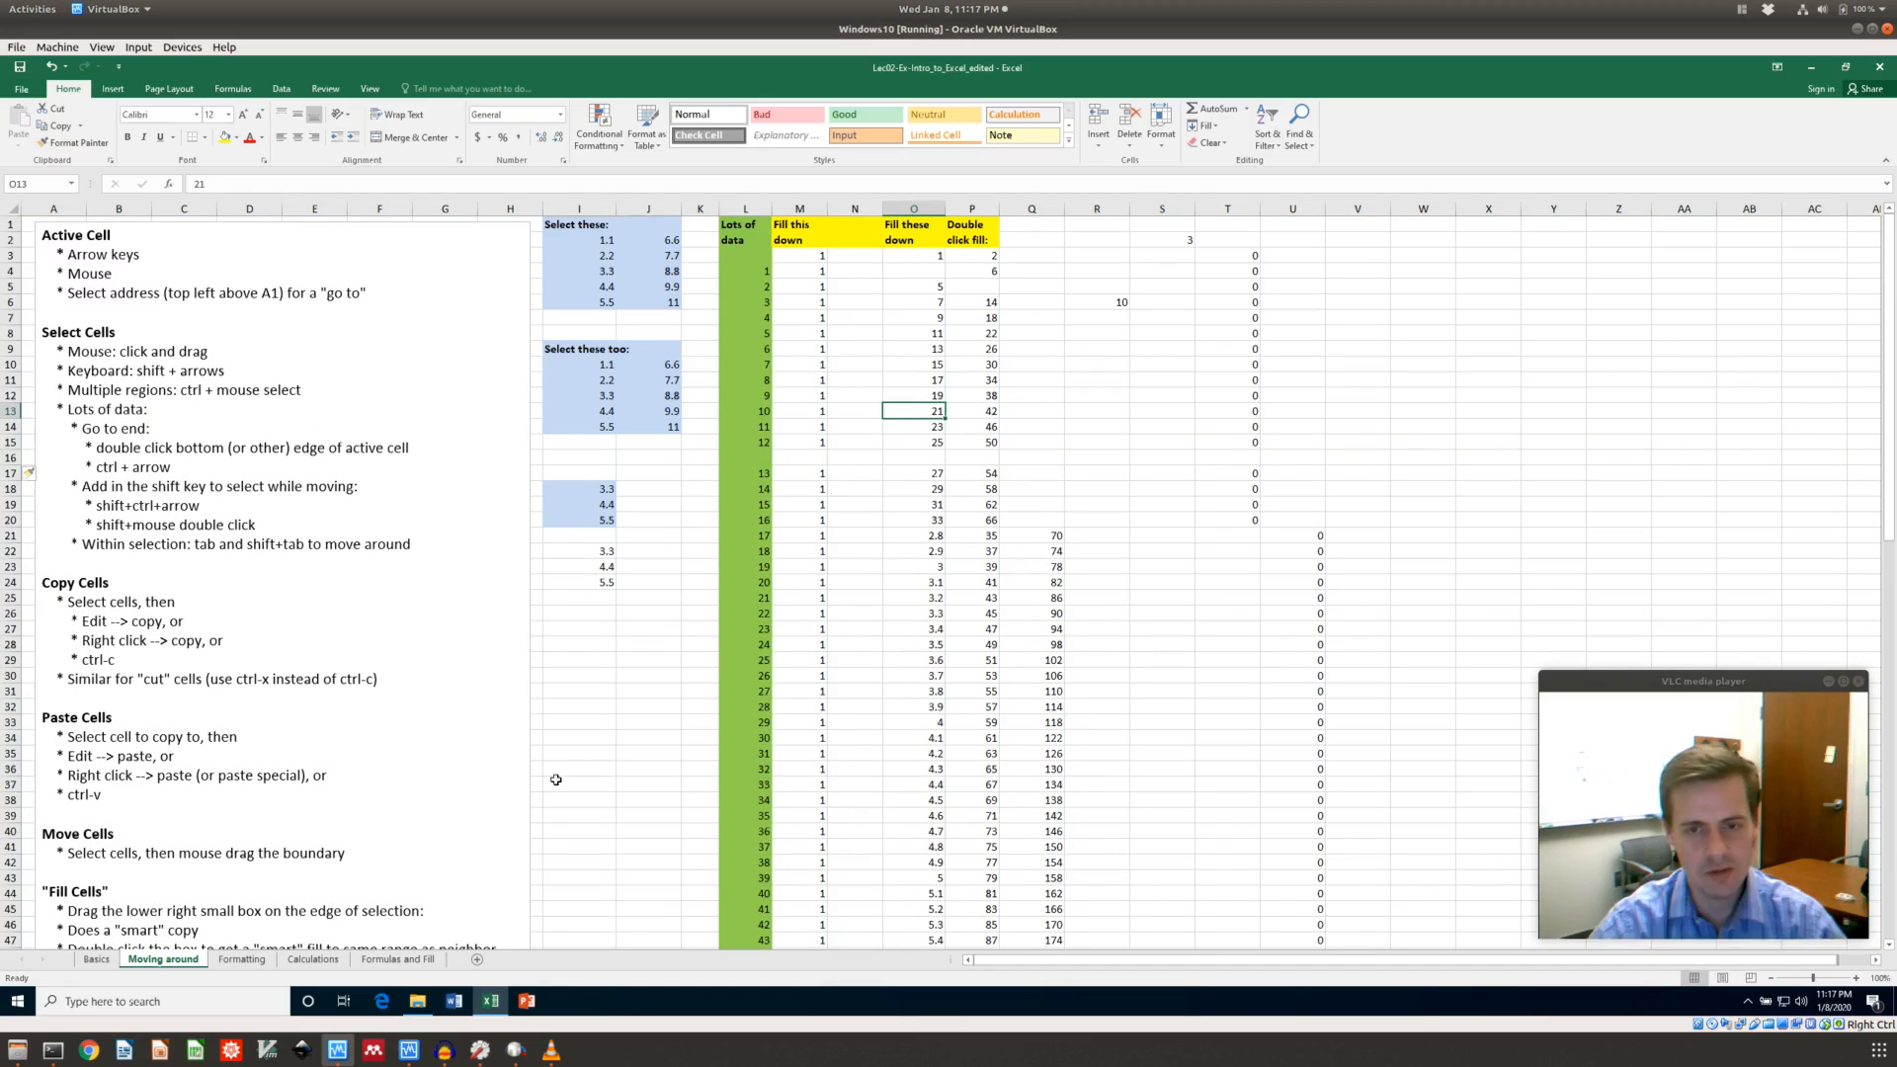
On the Formatting sheet, widen column L slightly and make the budget table's title row 3 taller
click(241, 960)
scroll(707, 788, up, 1)
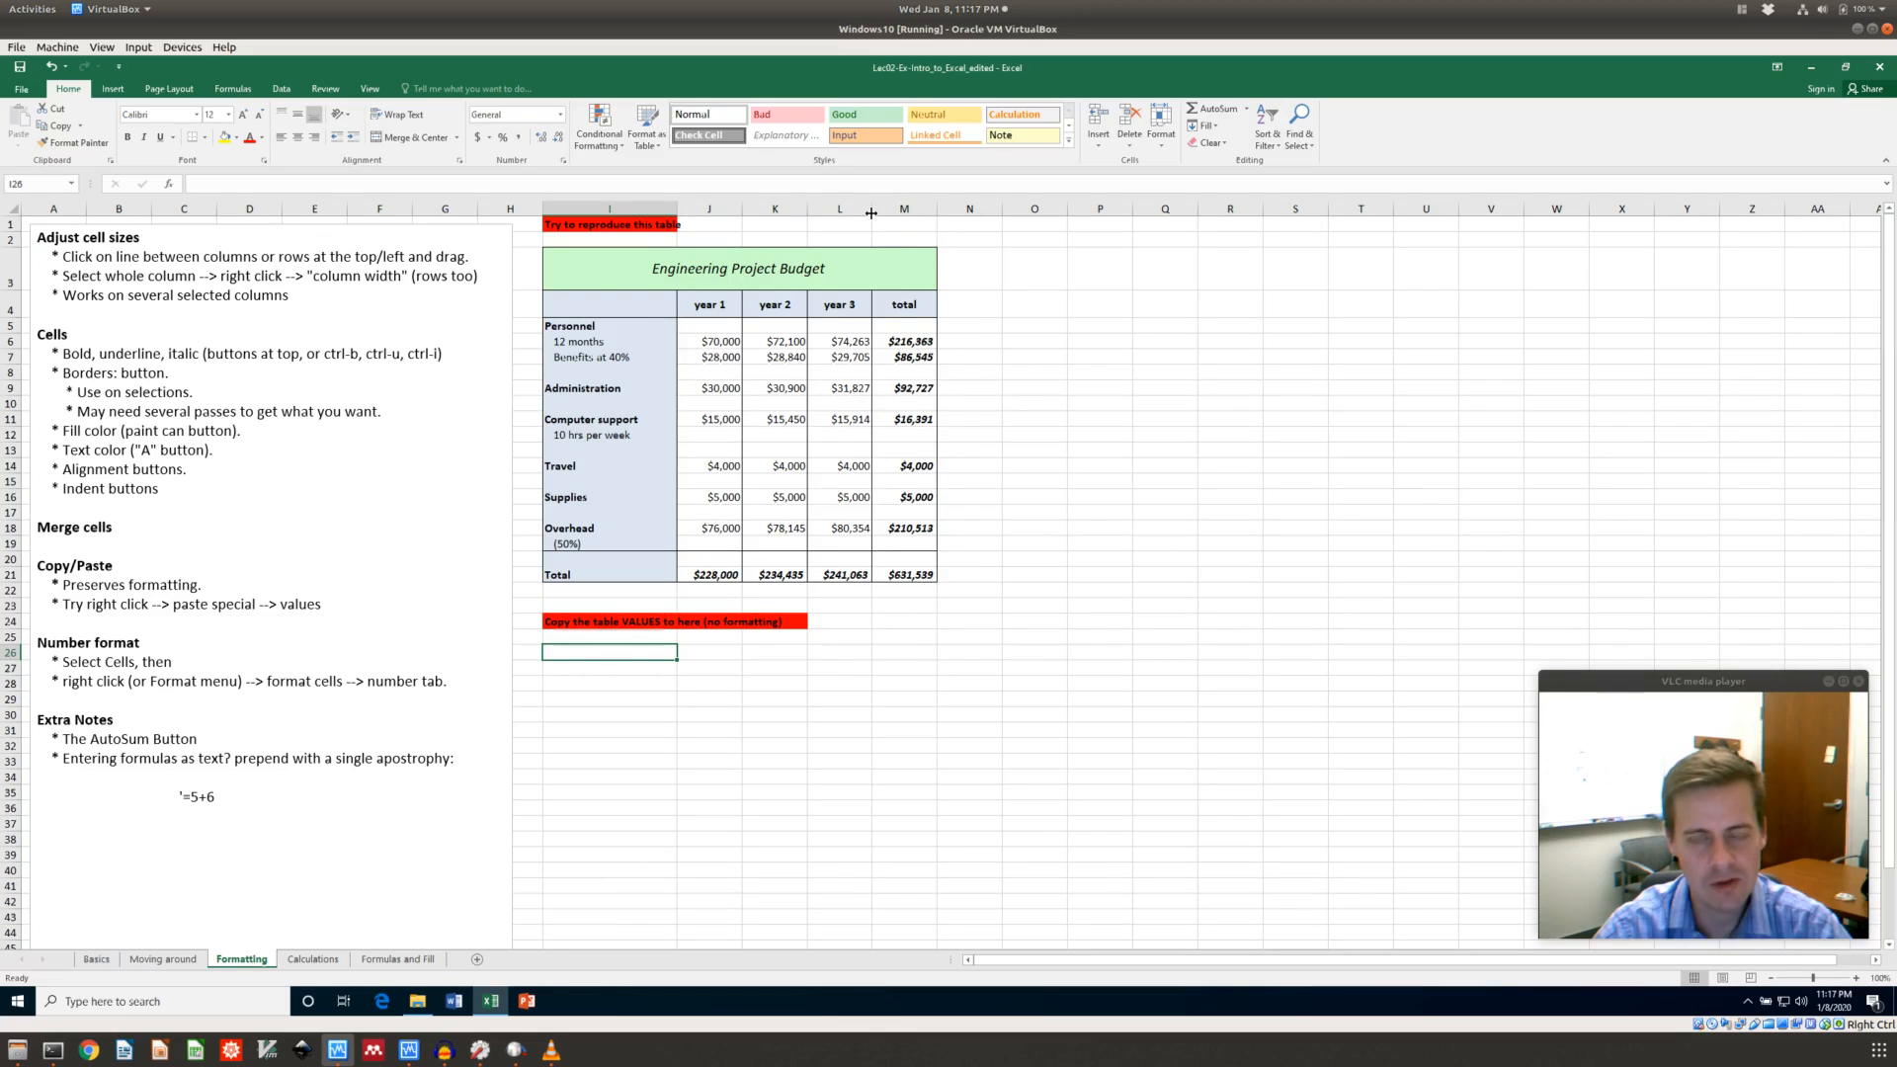
mouse_move(871, 209)
mouse_down()
mouse_move(909, 208)
mouse_move(879, 208)
mouse_up()
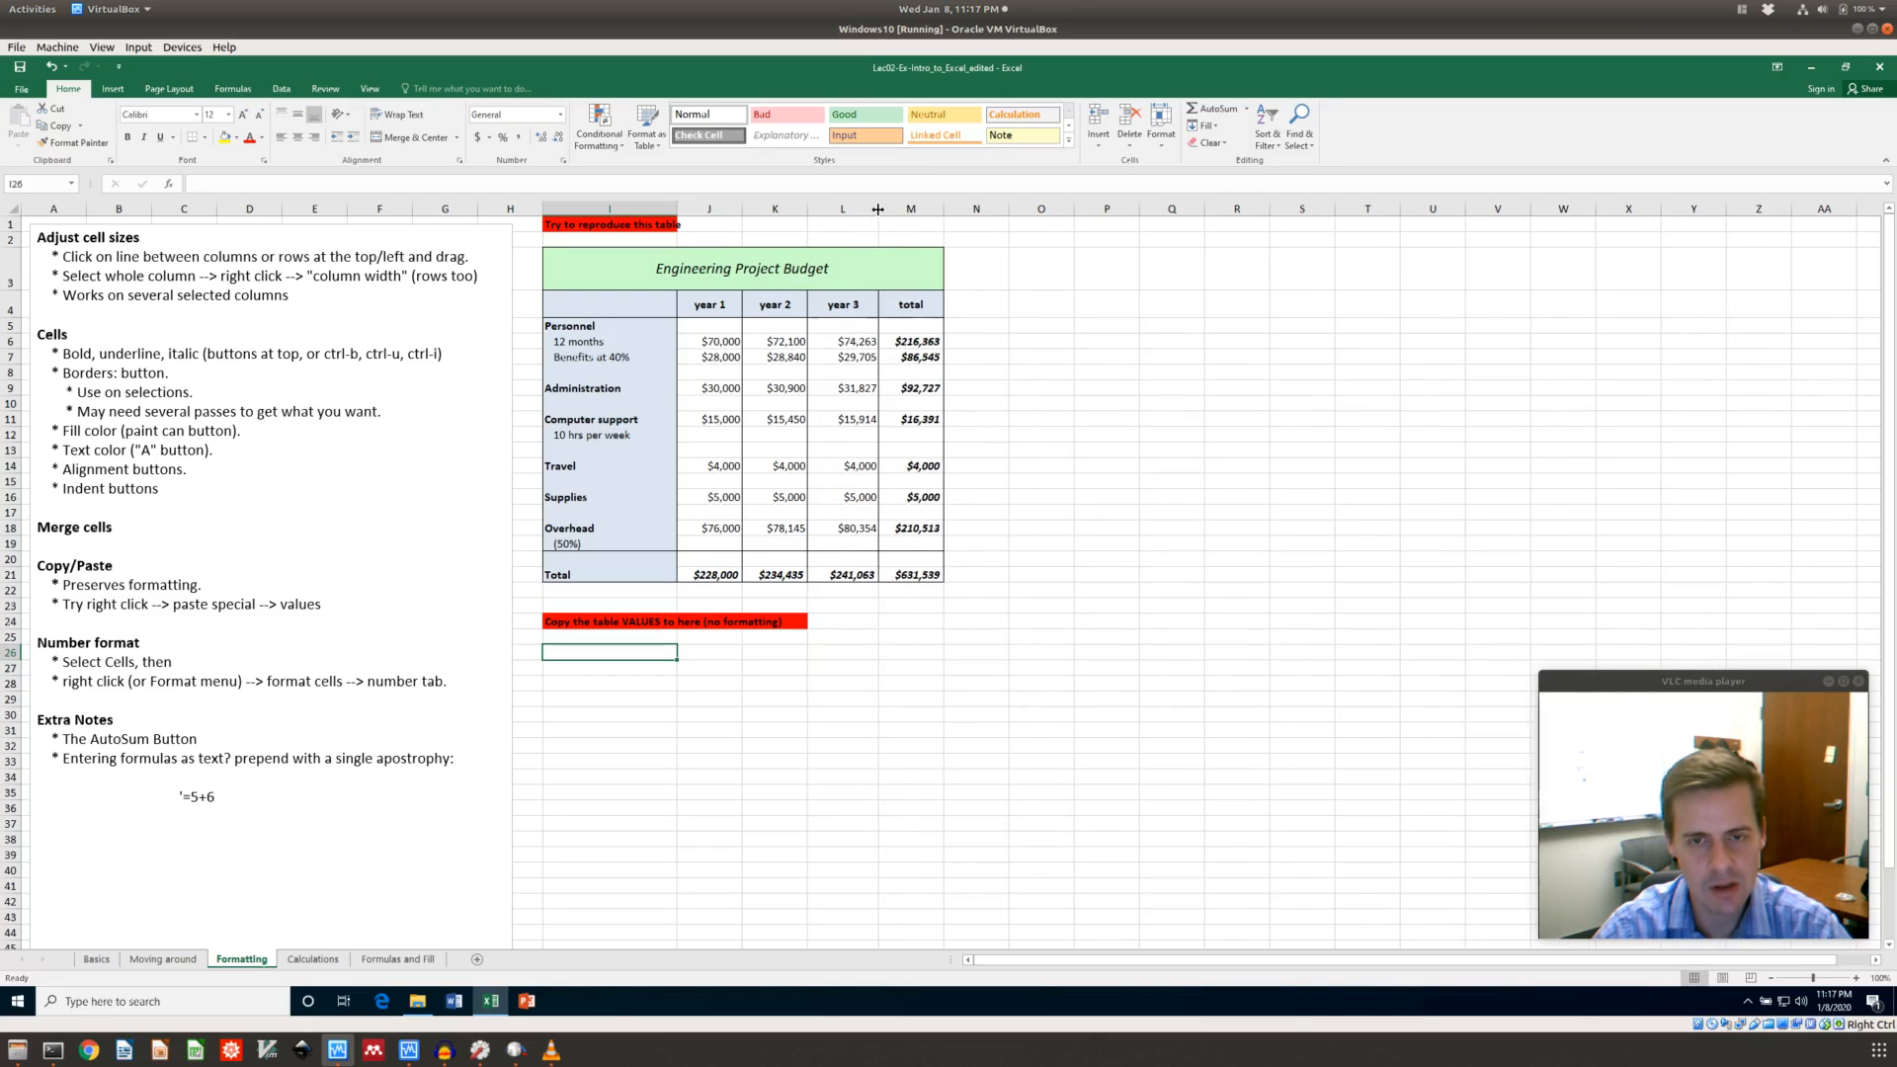
drag(9, 284, 9, 325)
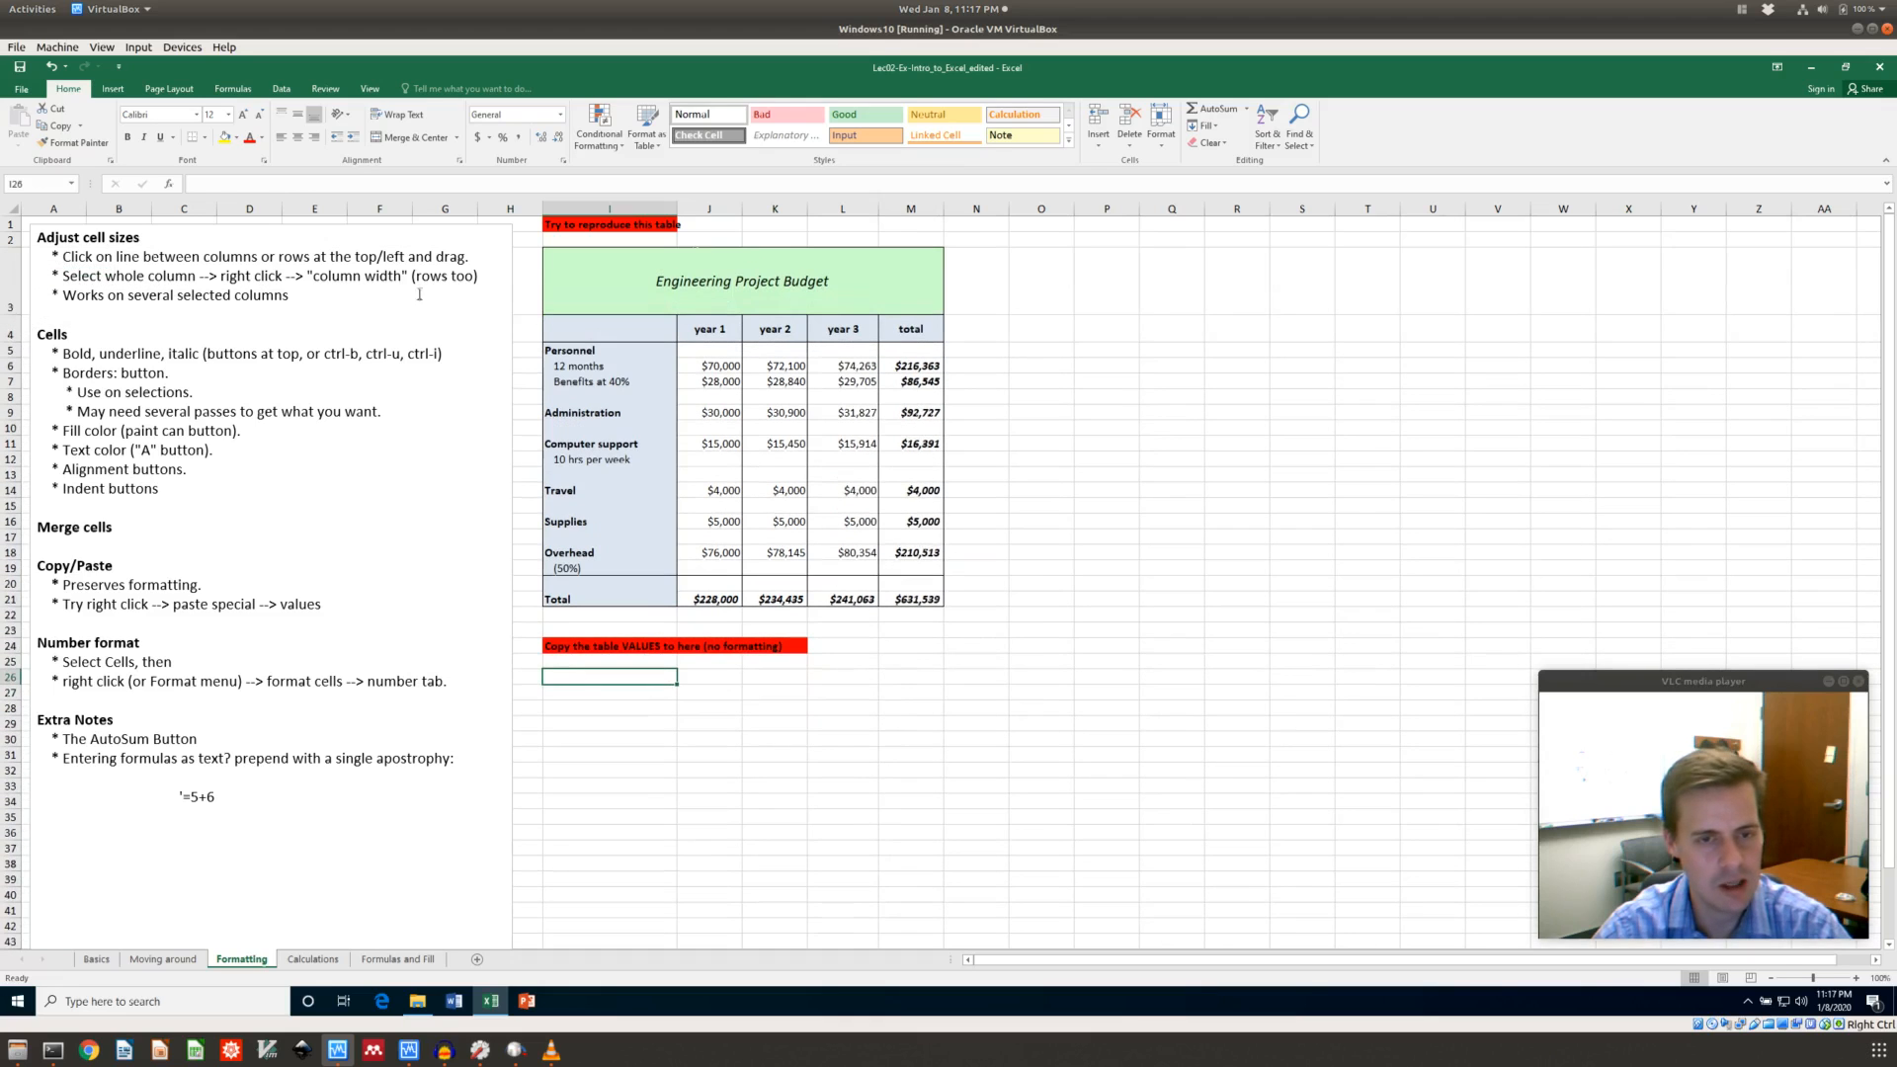
Set the width of column M, the budget table's total column, to 15
right_click(897, 211)
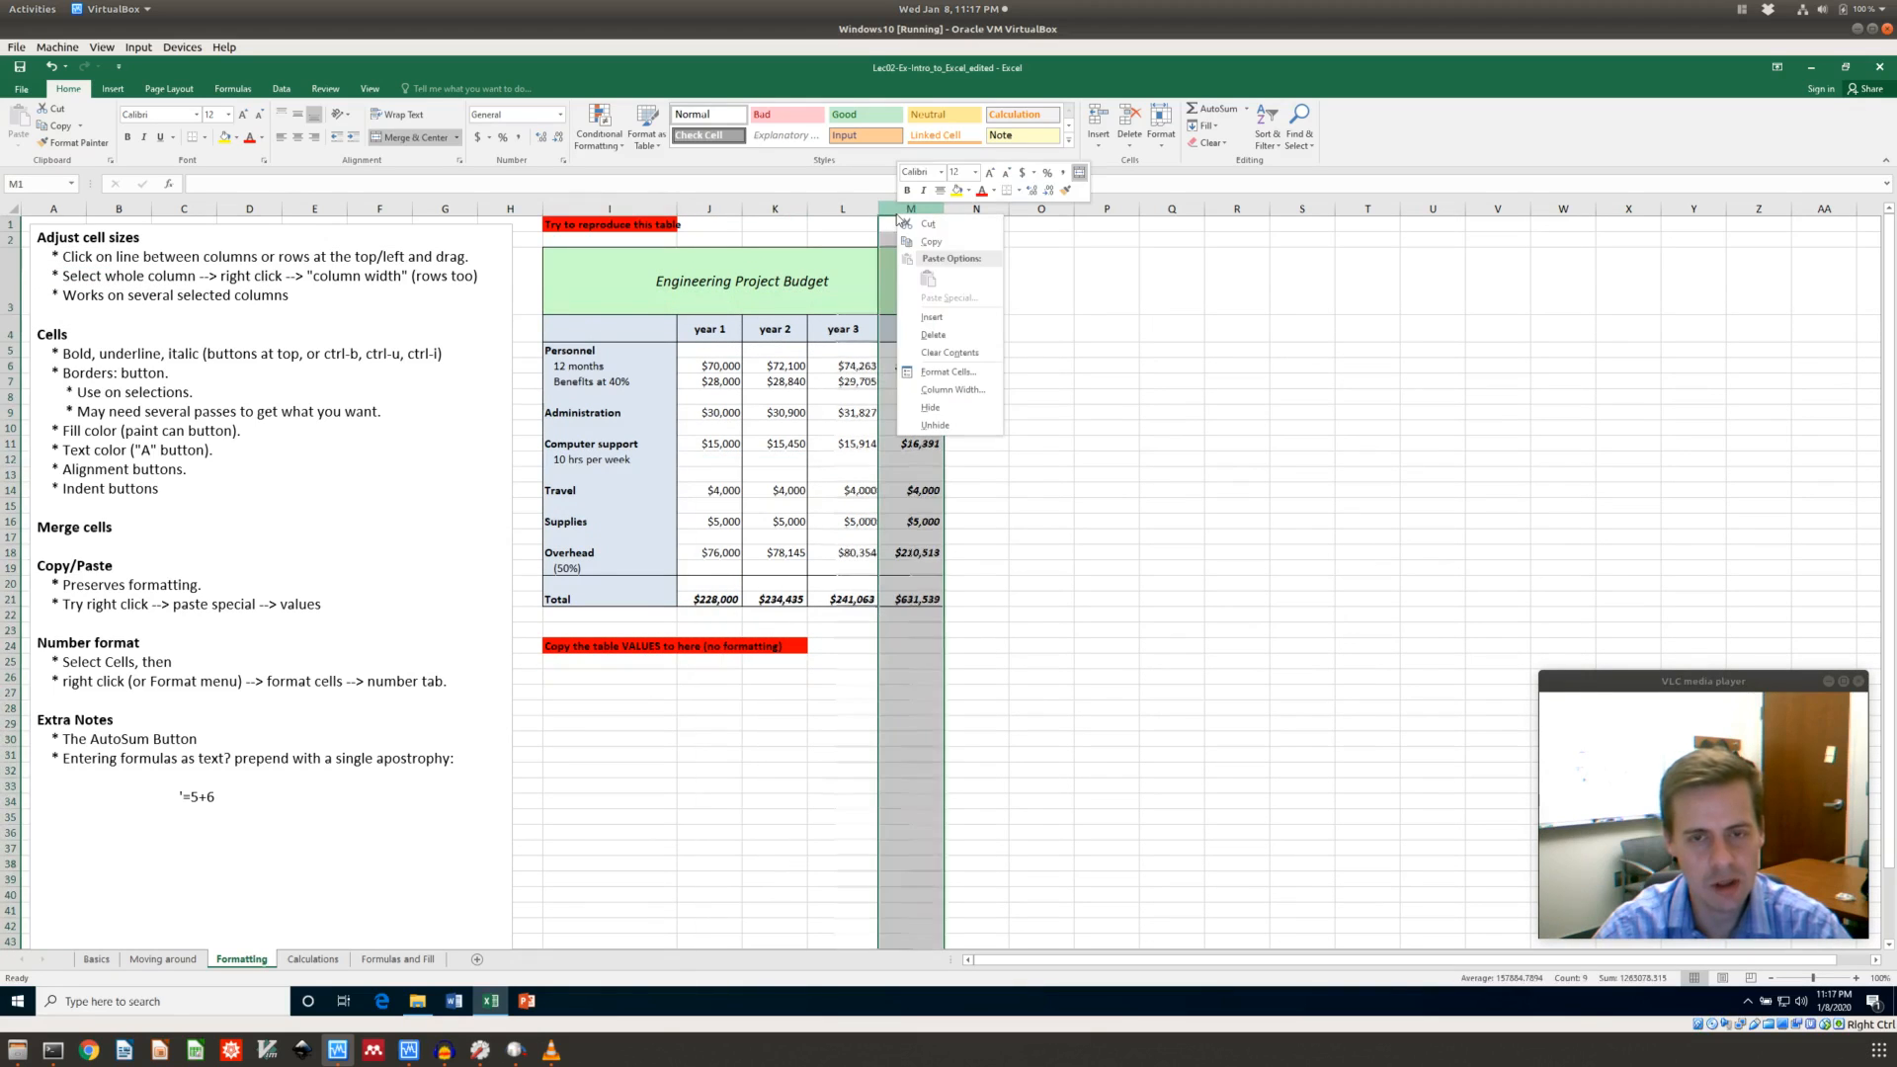
click(968, 391)
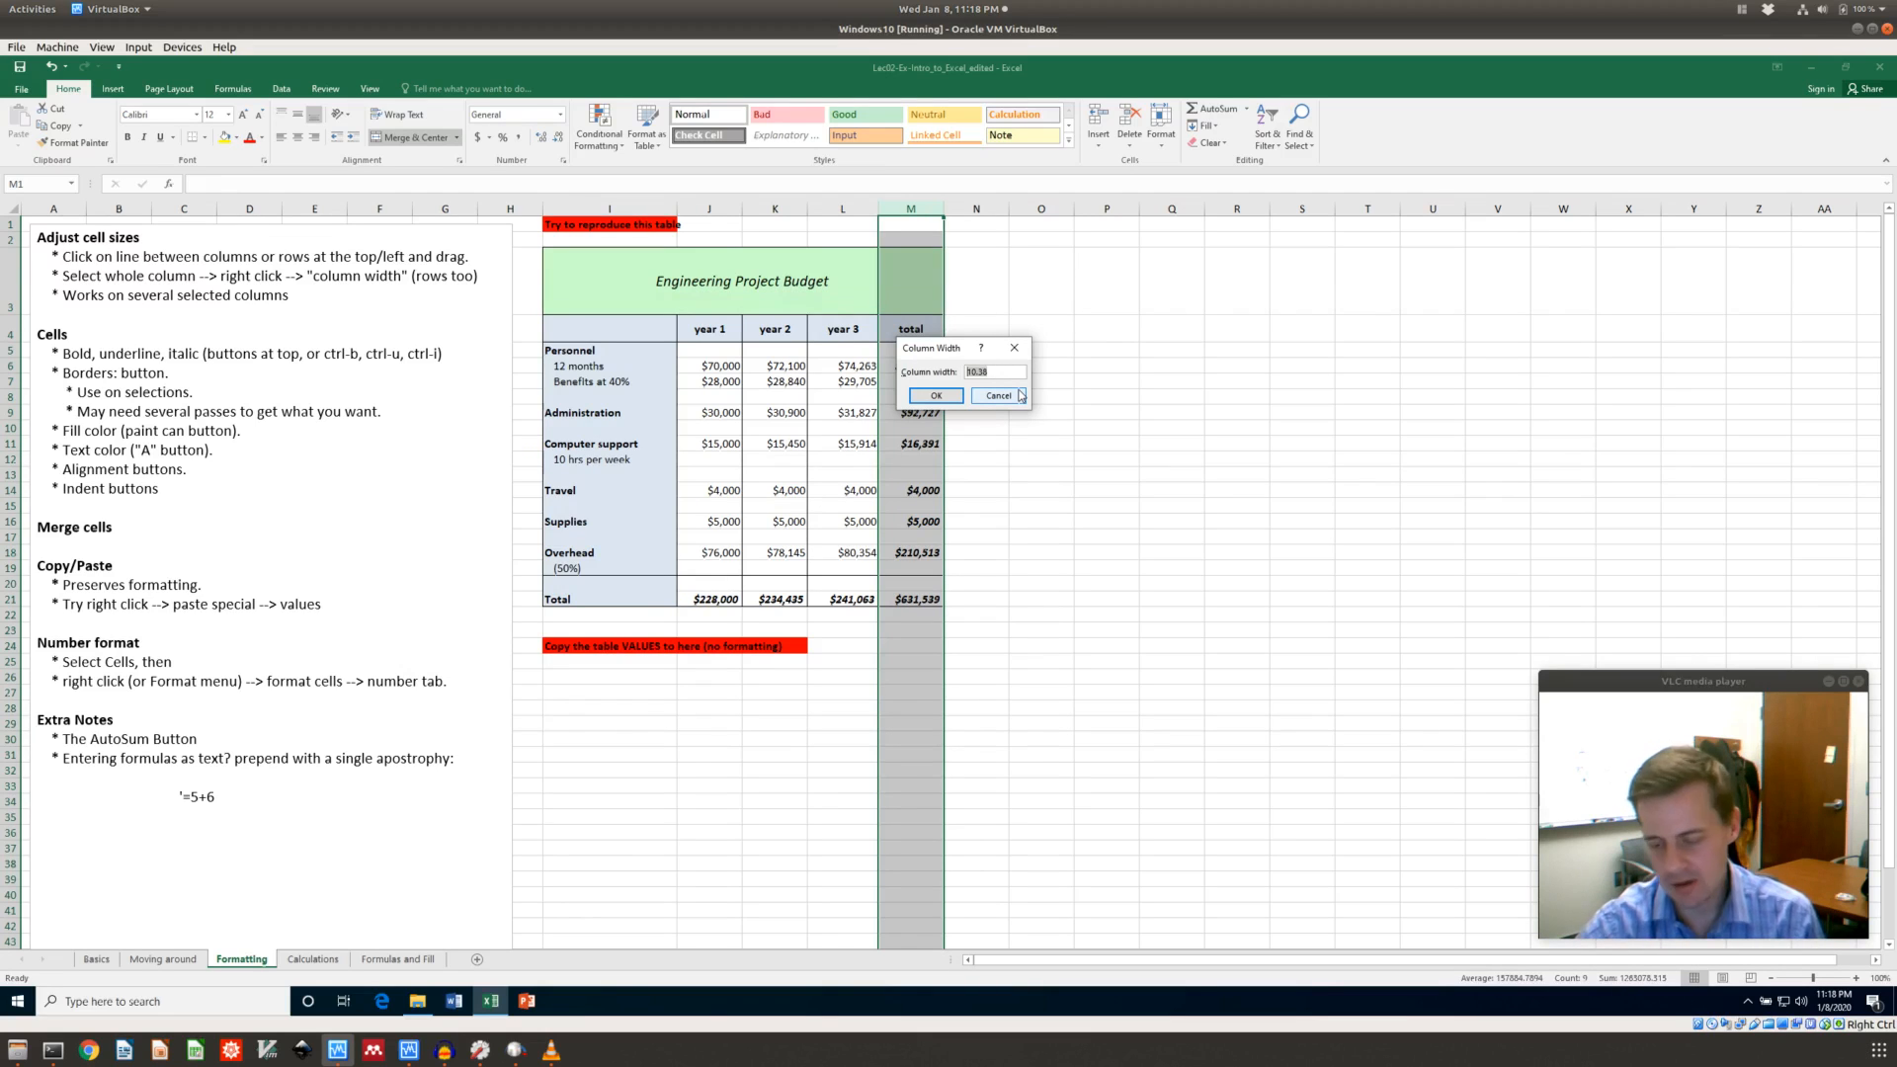
key(Right)
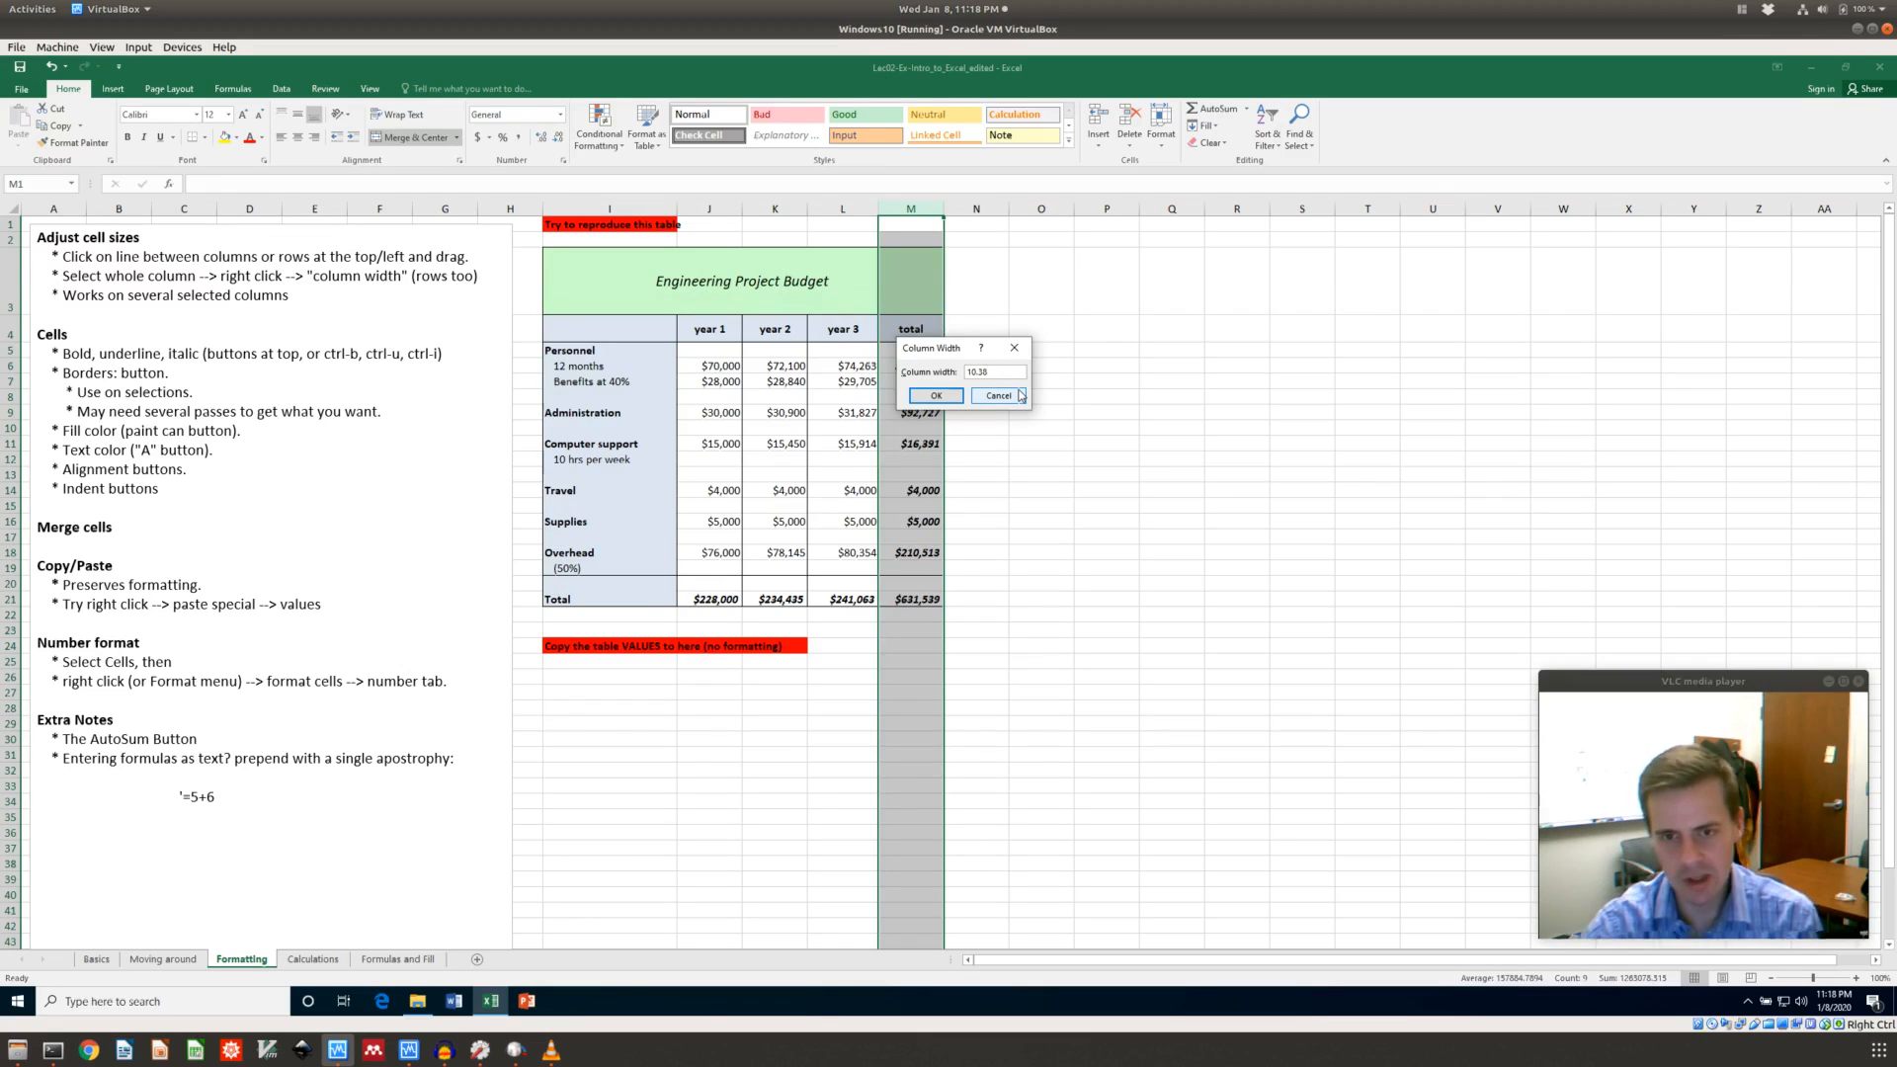
key(BackSpace)
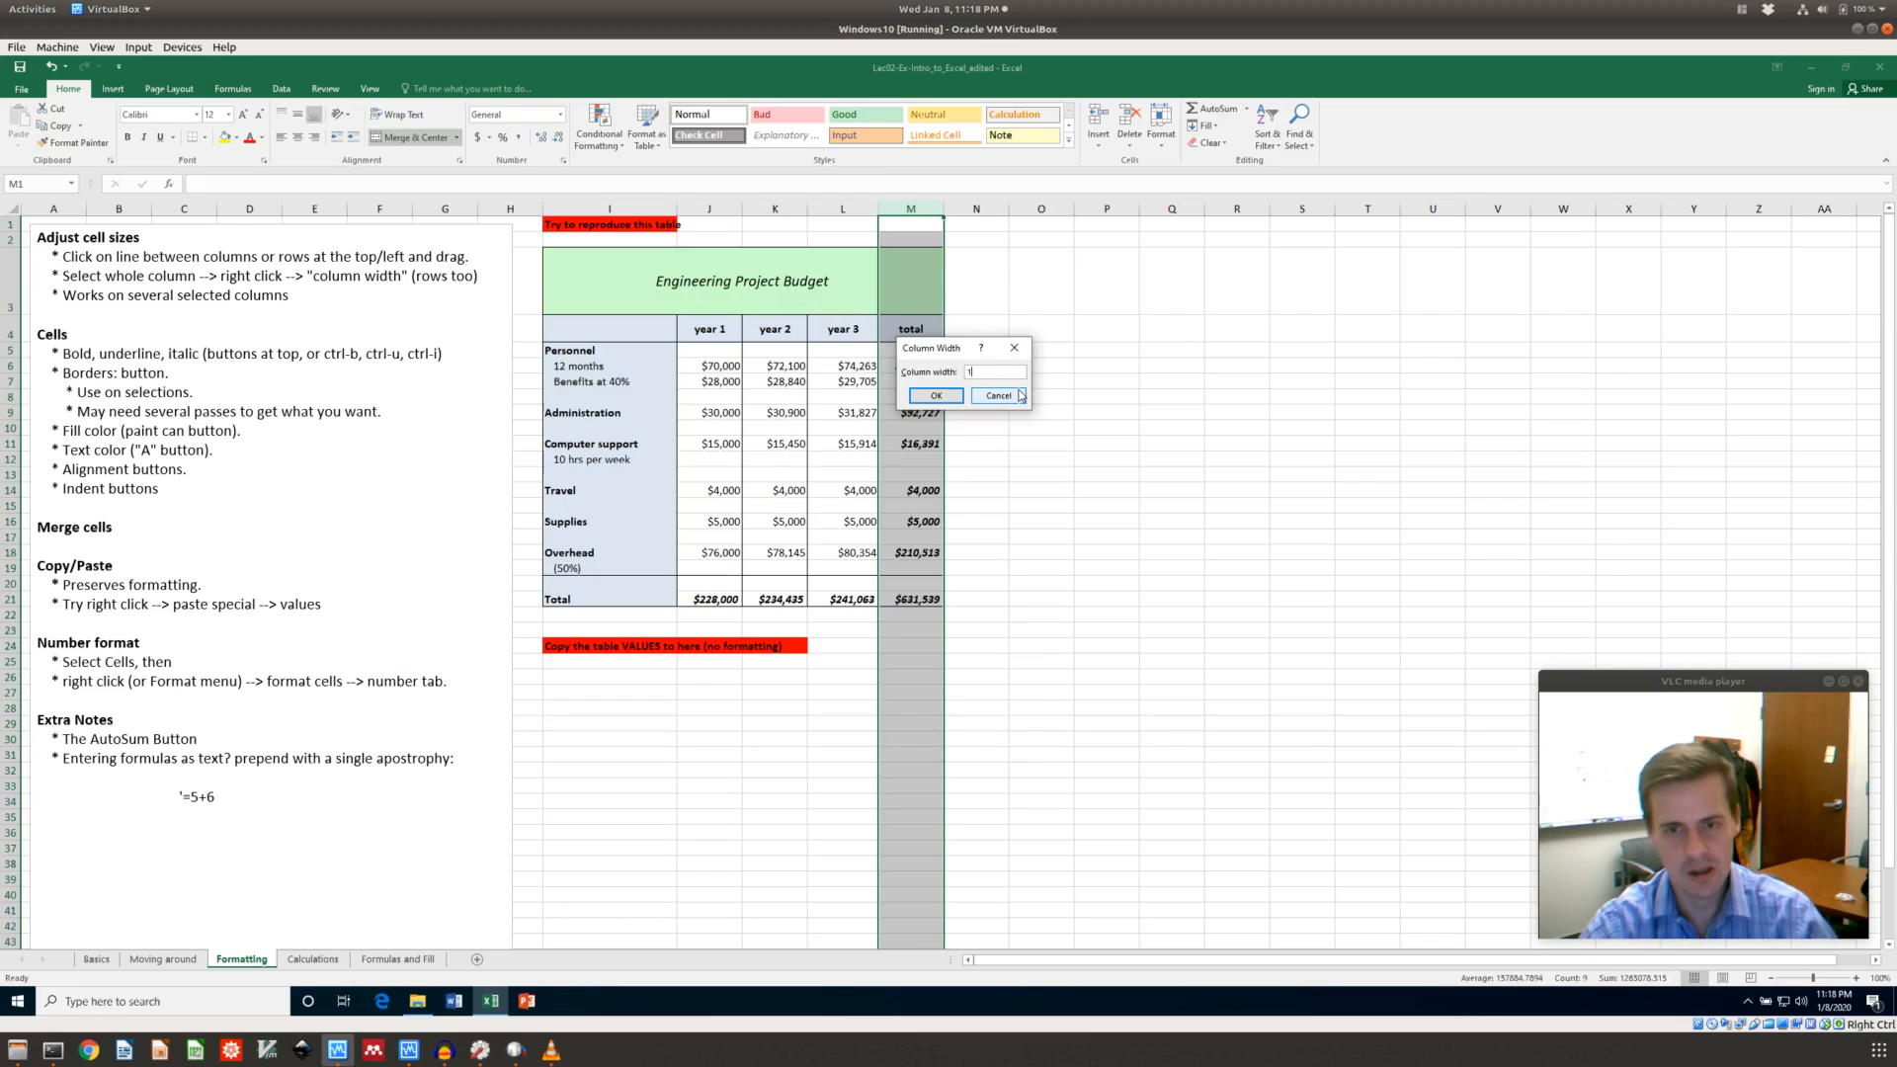
text(5)
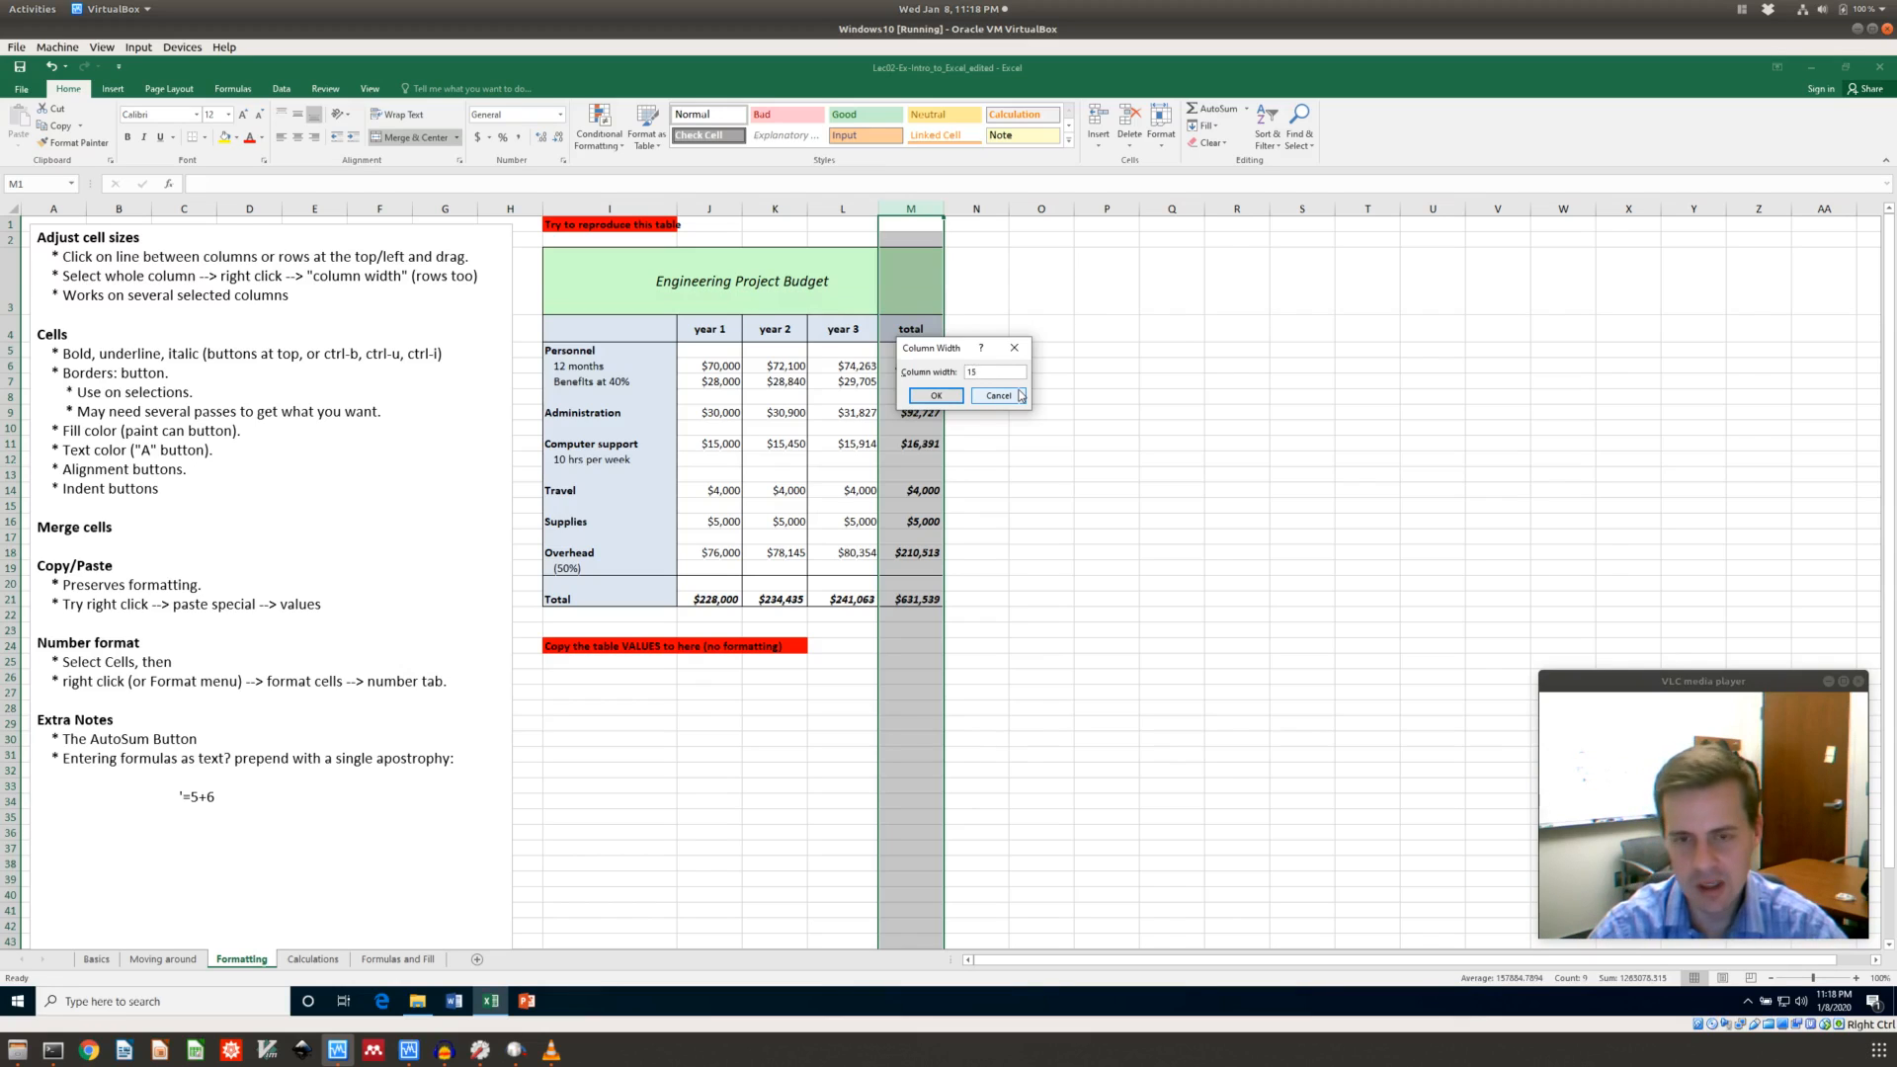
key(Return)
click(1018, 391)
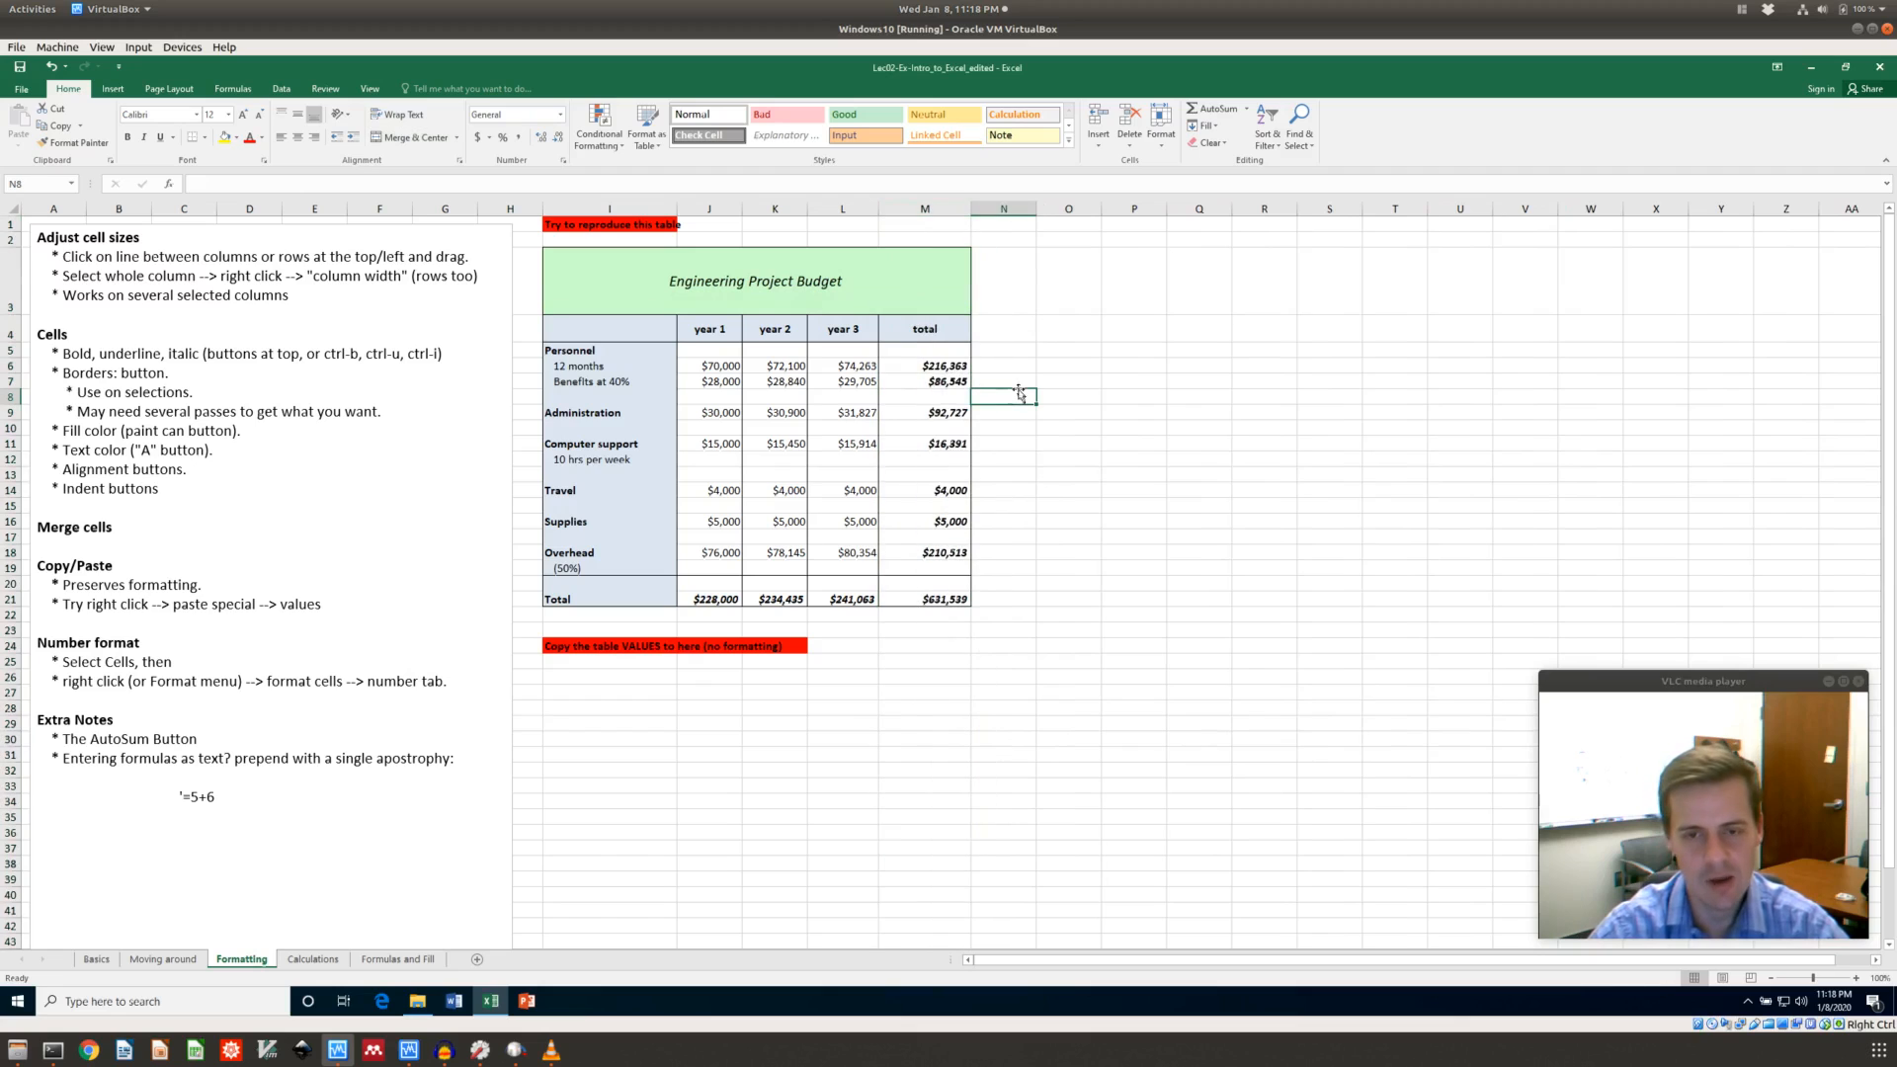
Reduce the height of row 6 ("12 months") by entering a smaller row height value
click(9, 365)
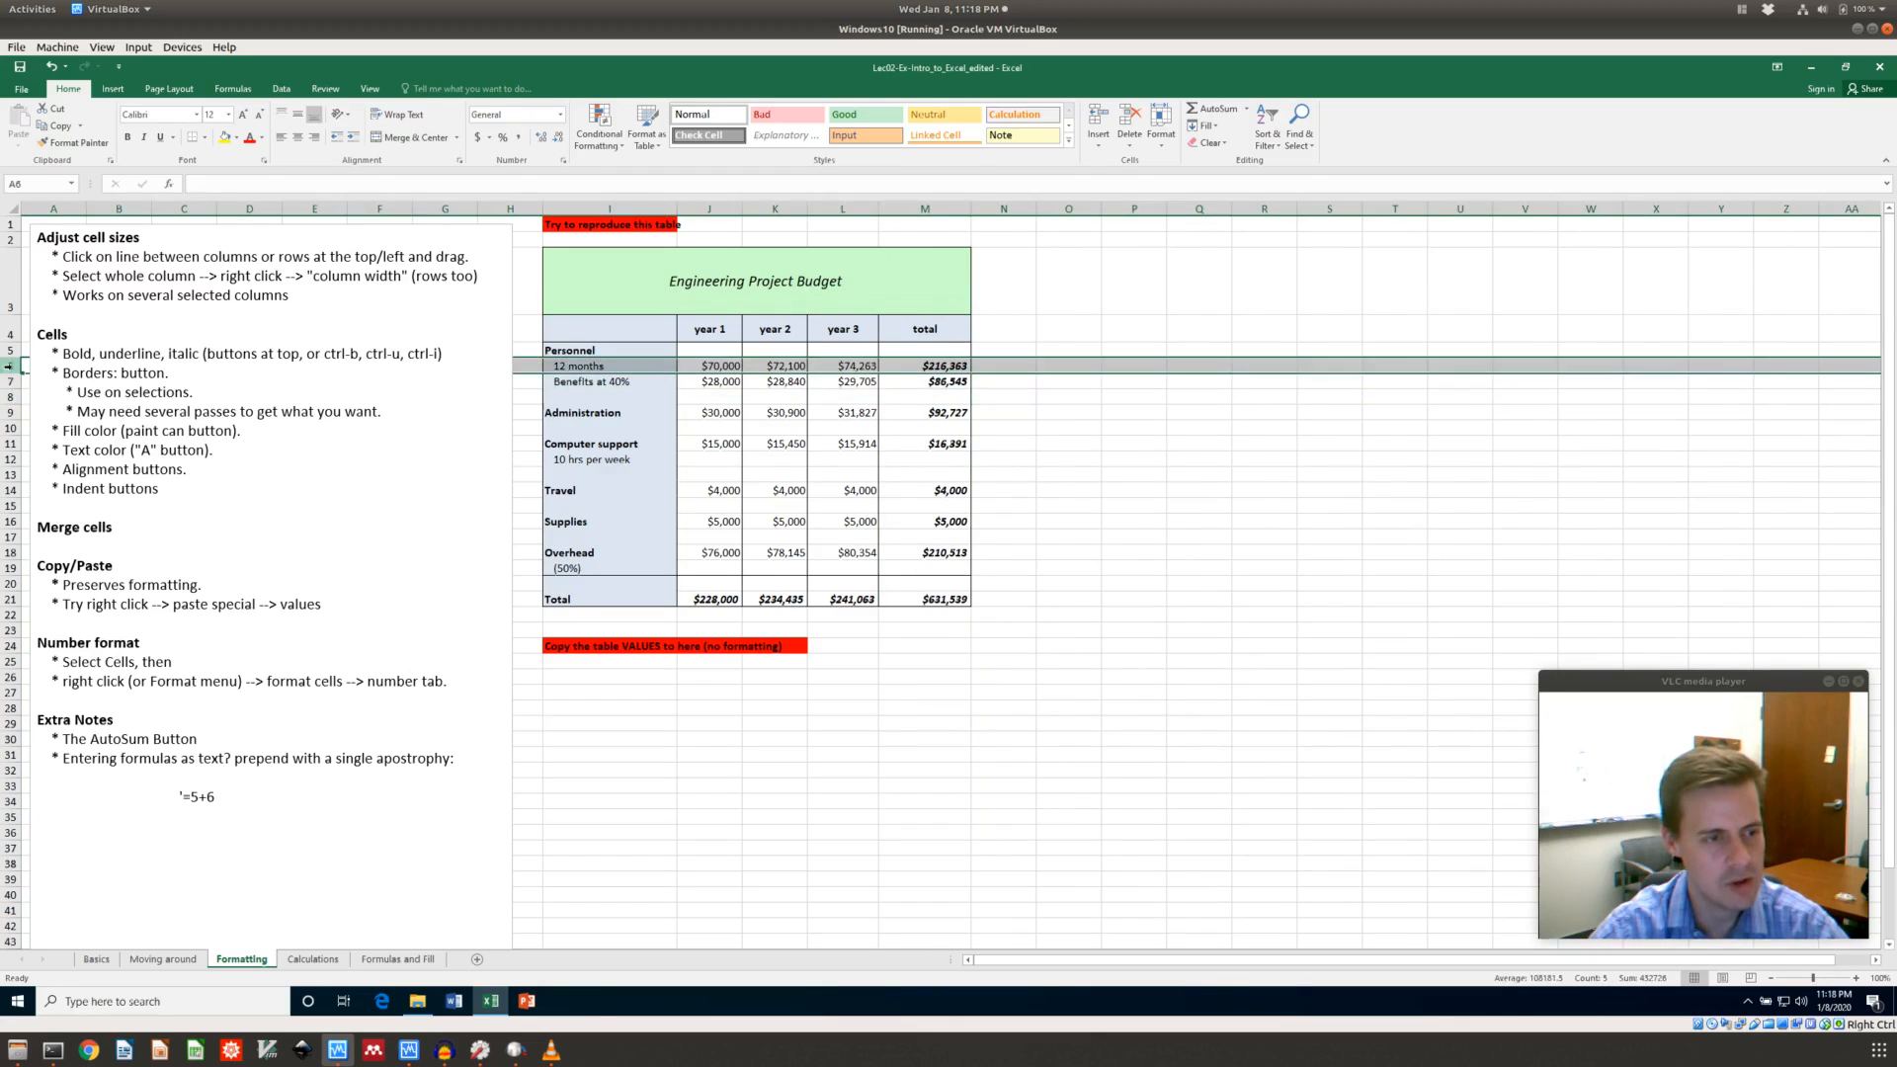
right_click(10, 367)
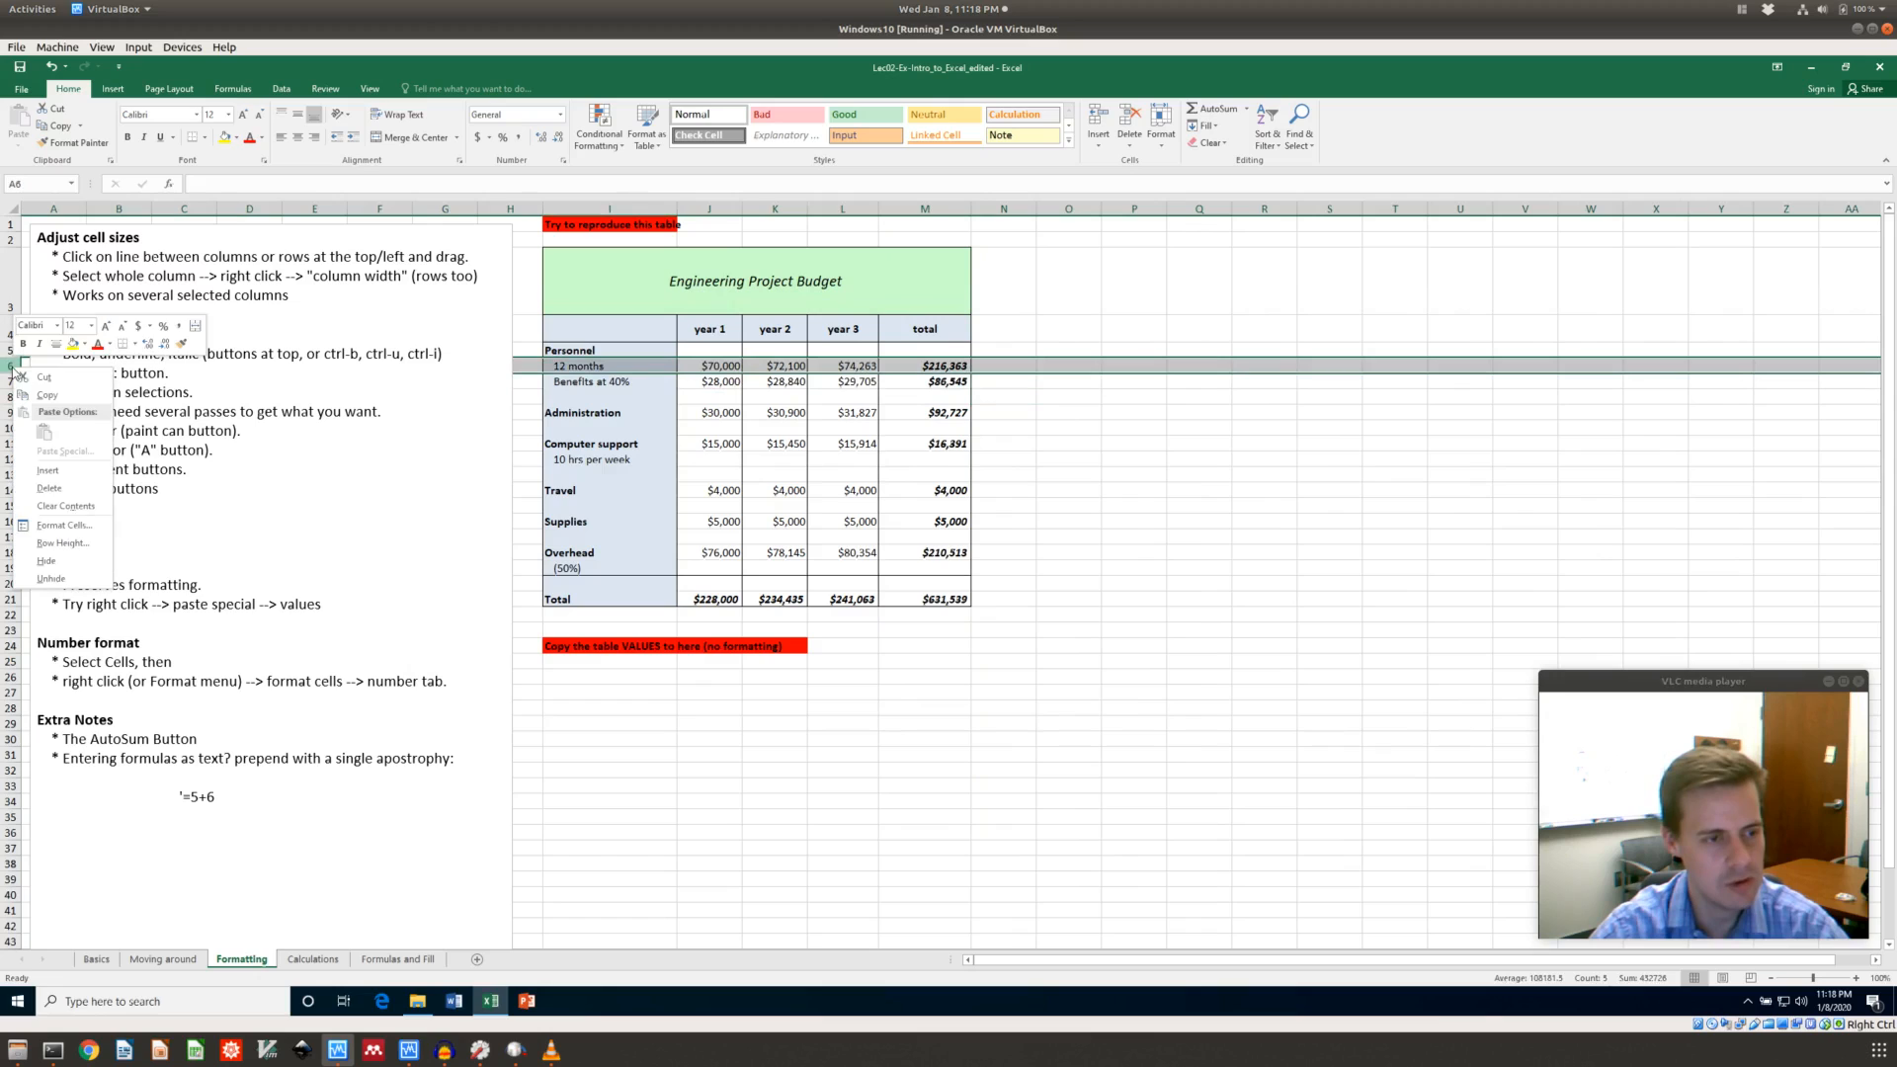
click(63, 544)
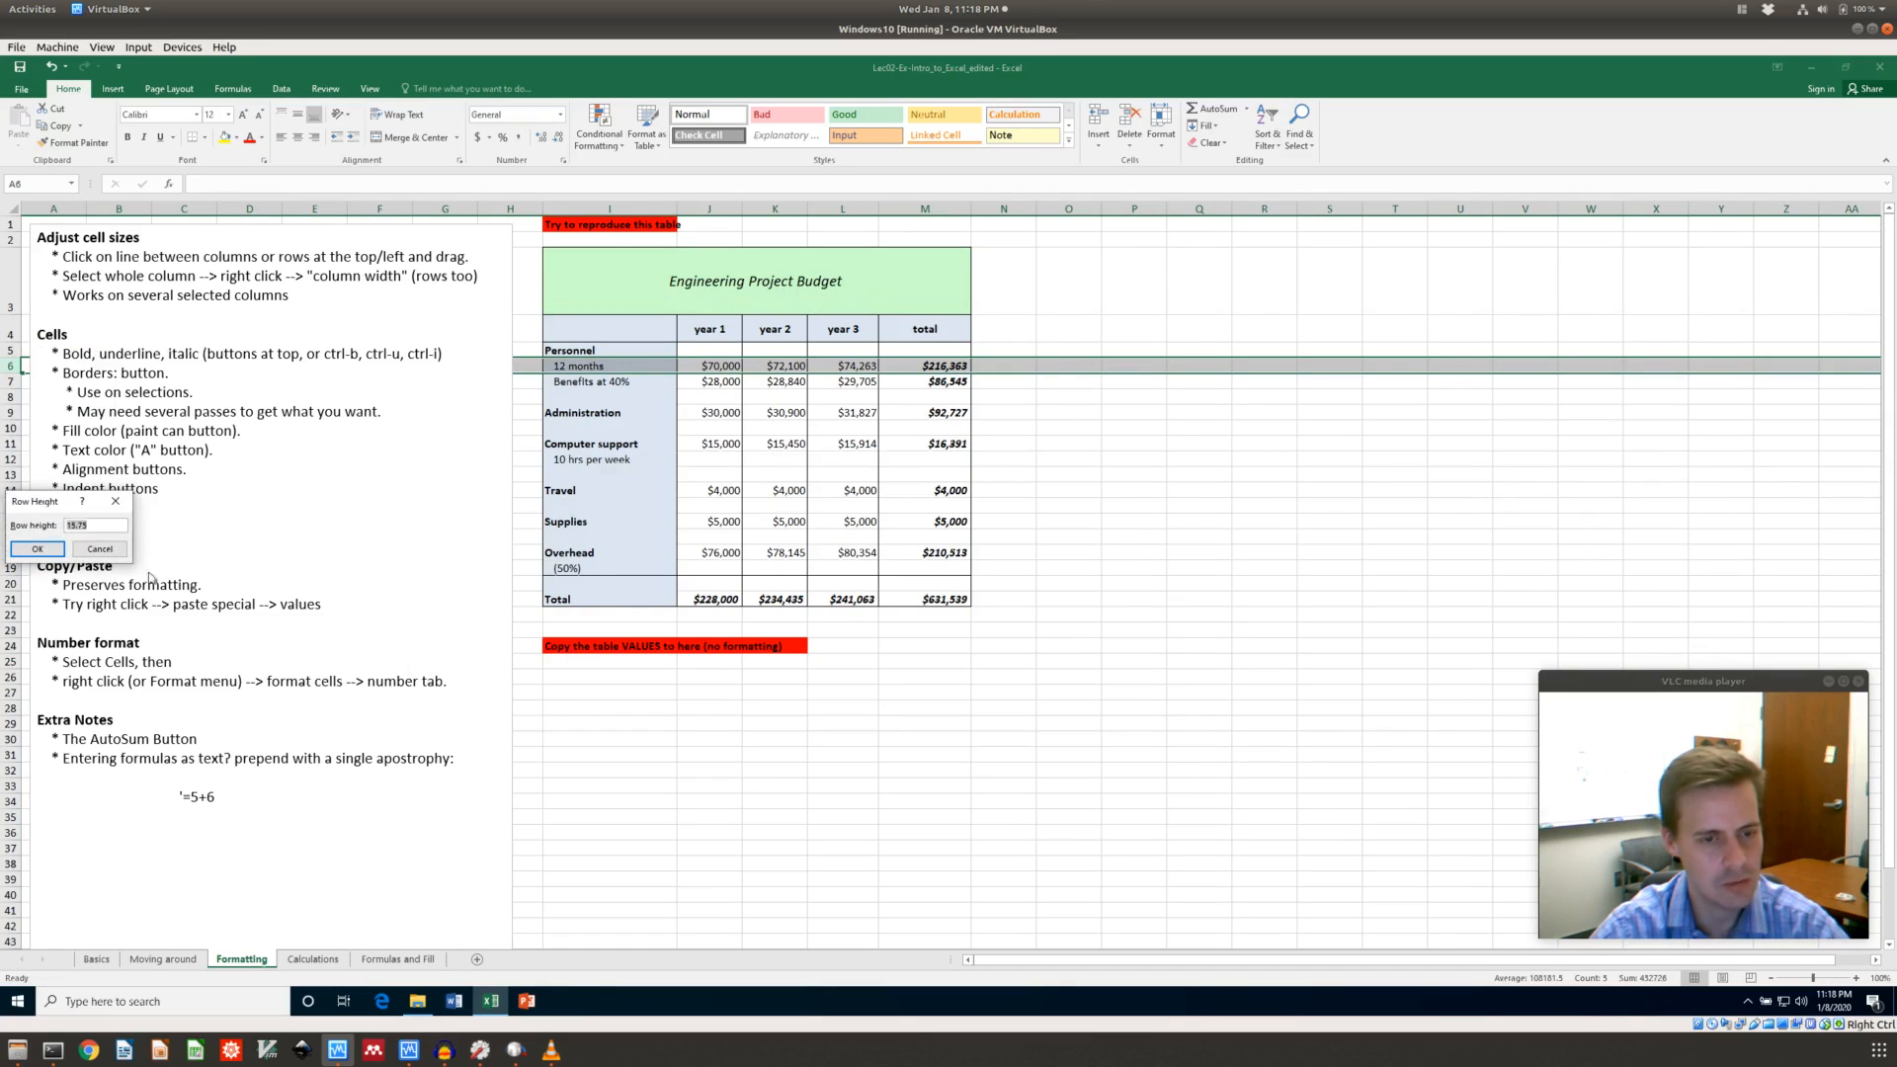
click(104, 525)
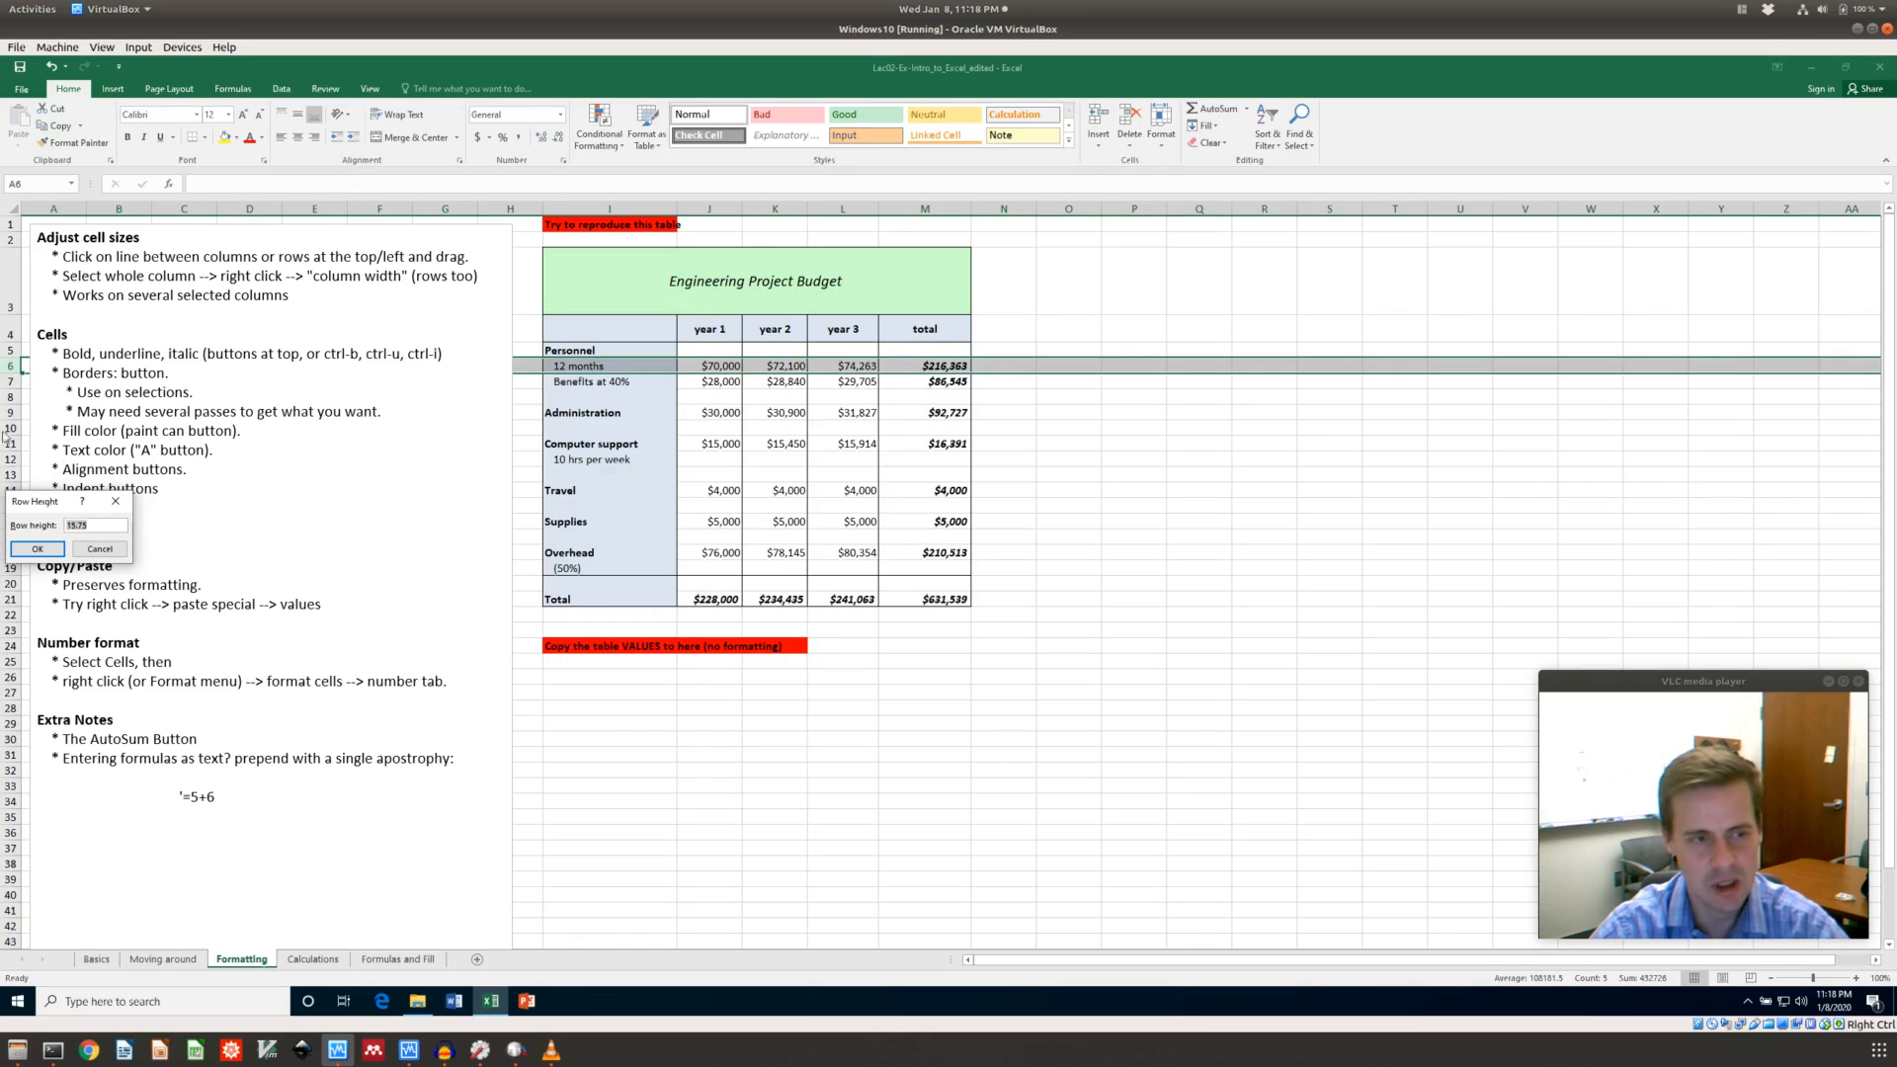
click(102, 524)
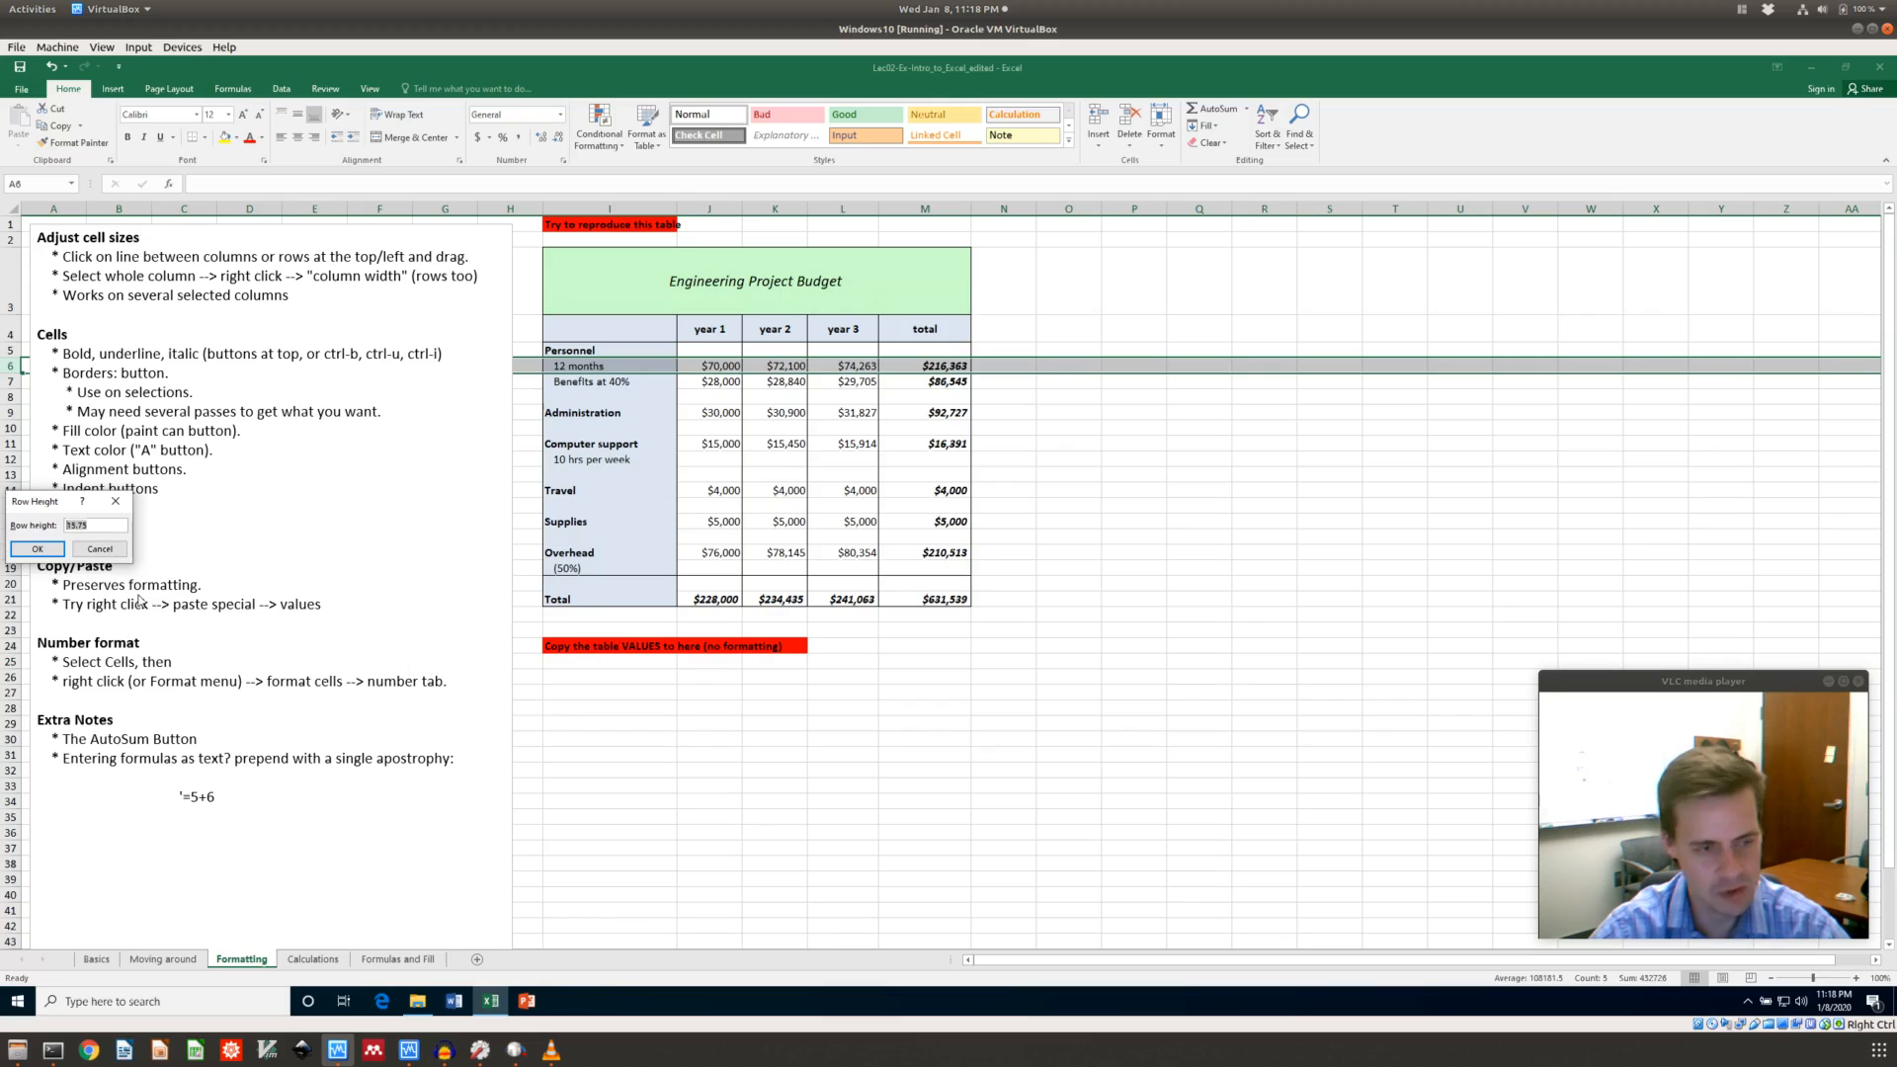
key(Right)
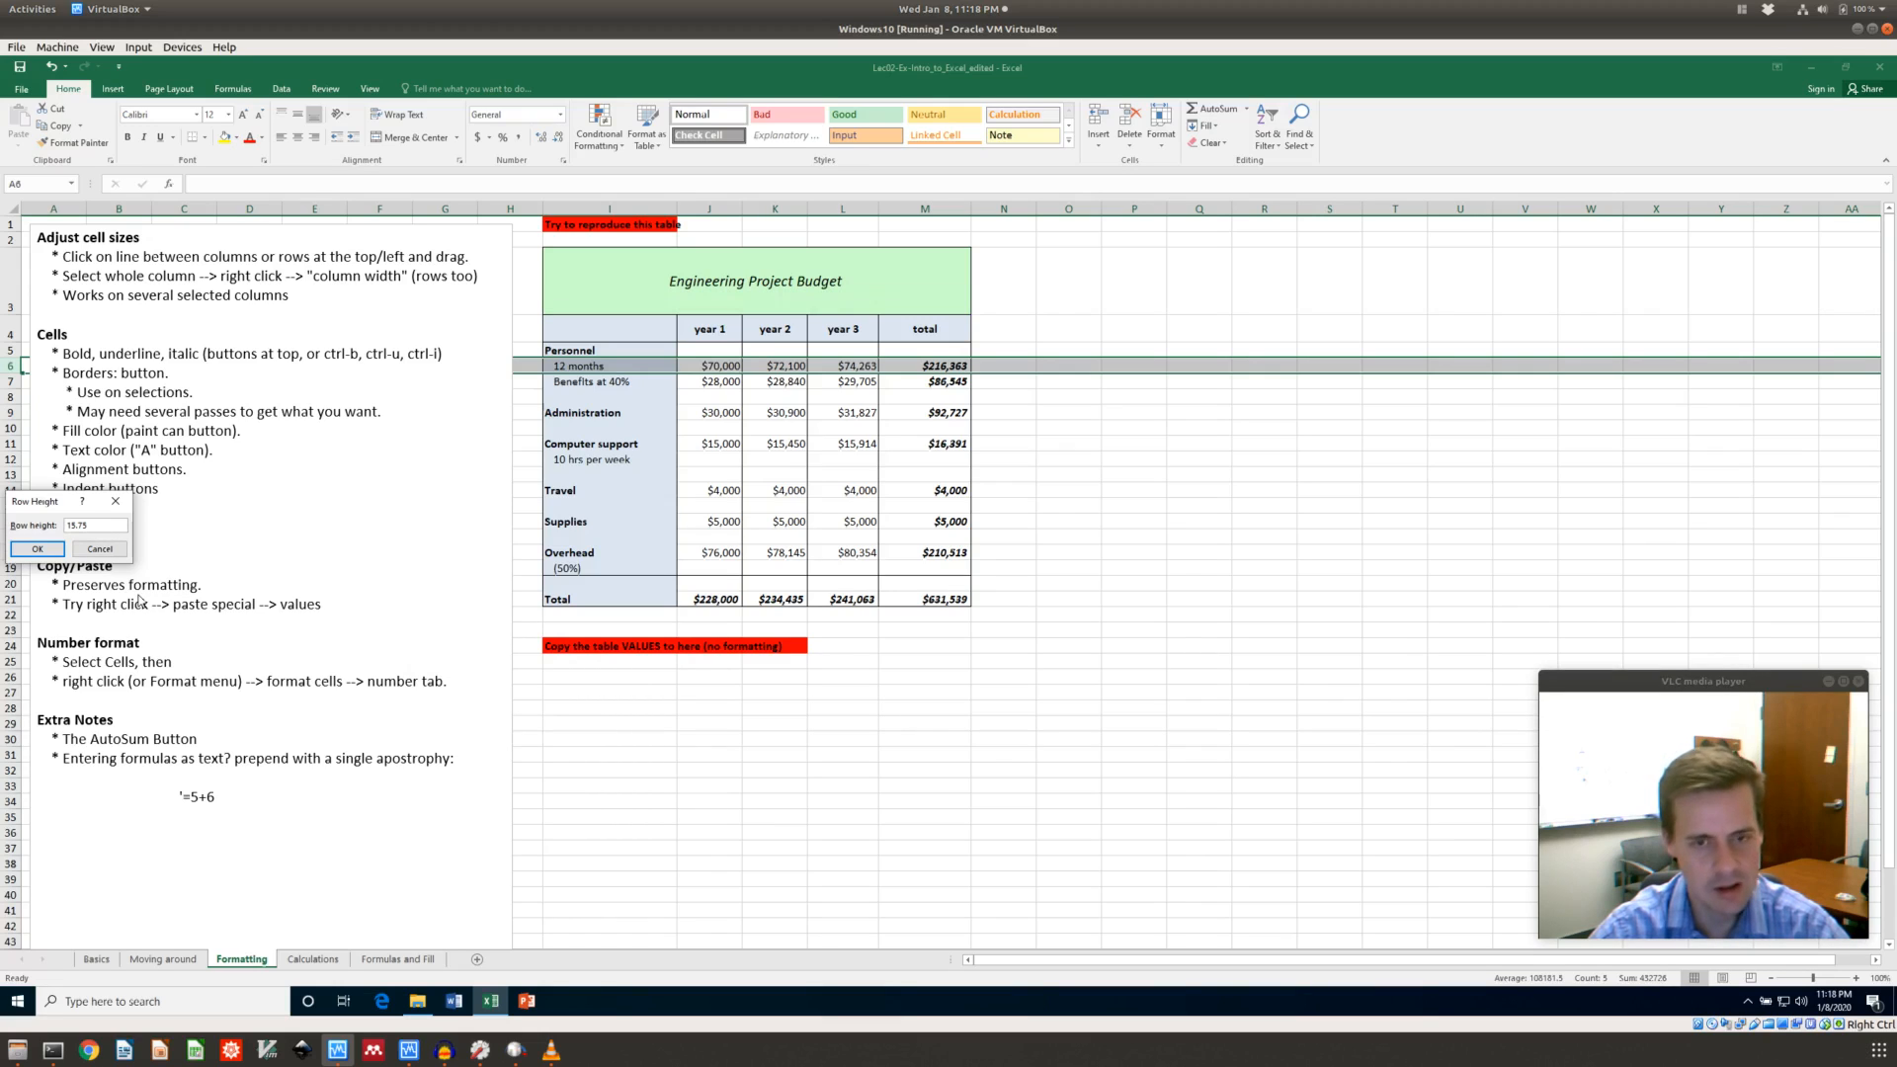
key(BackSpace)
key(BackSpace)
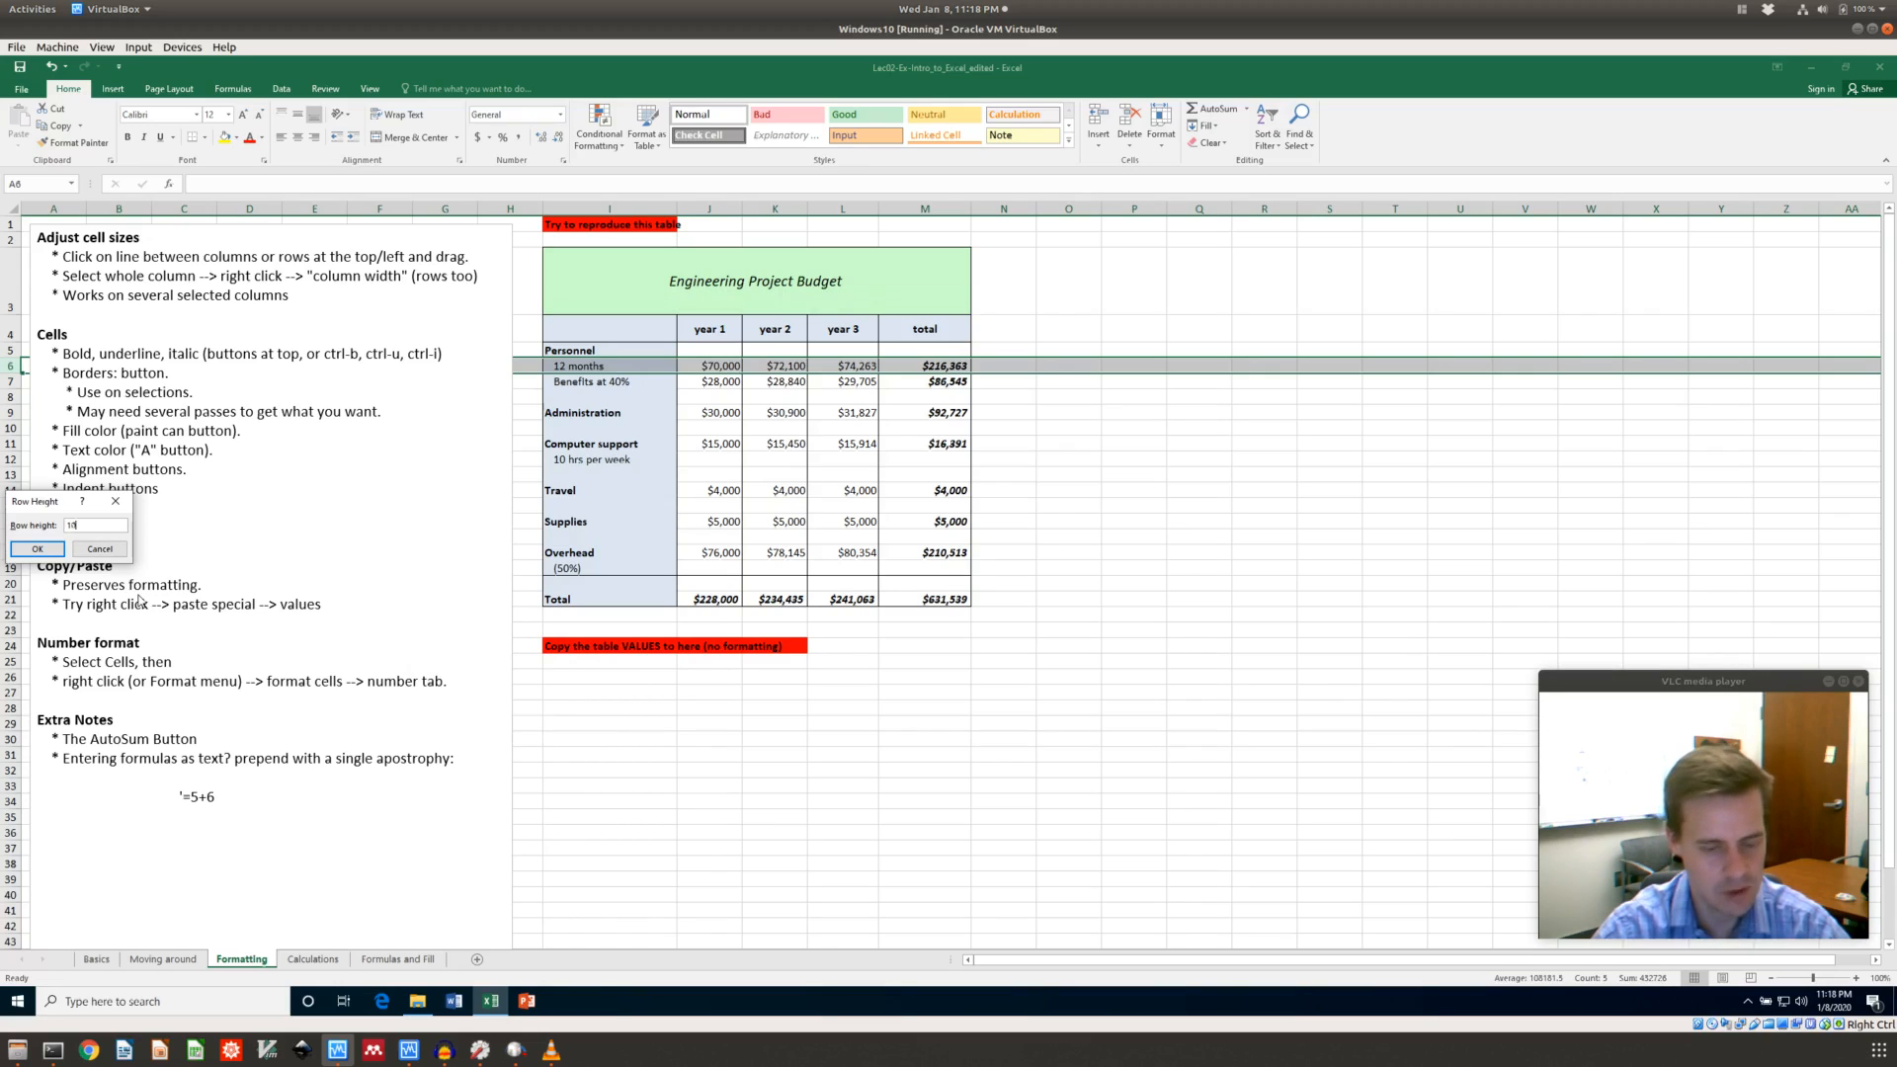
key(Return)
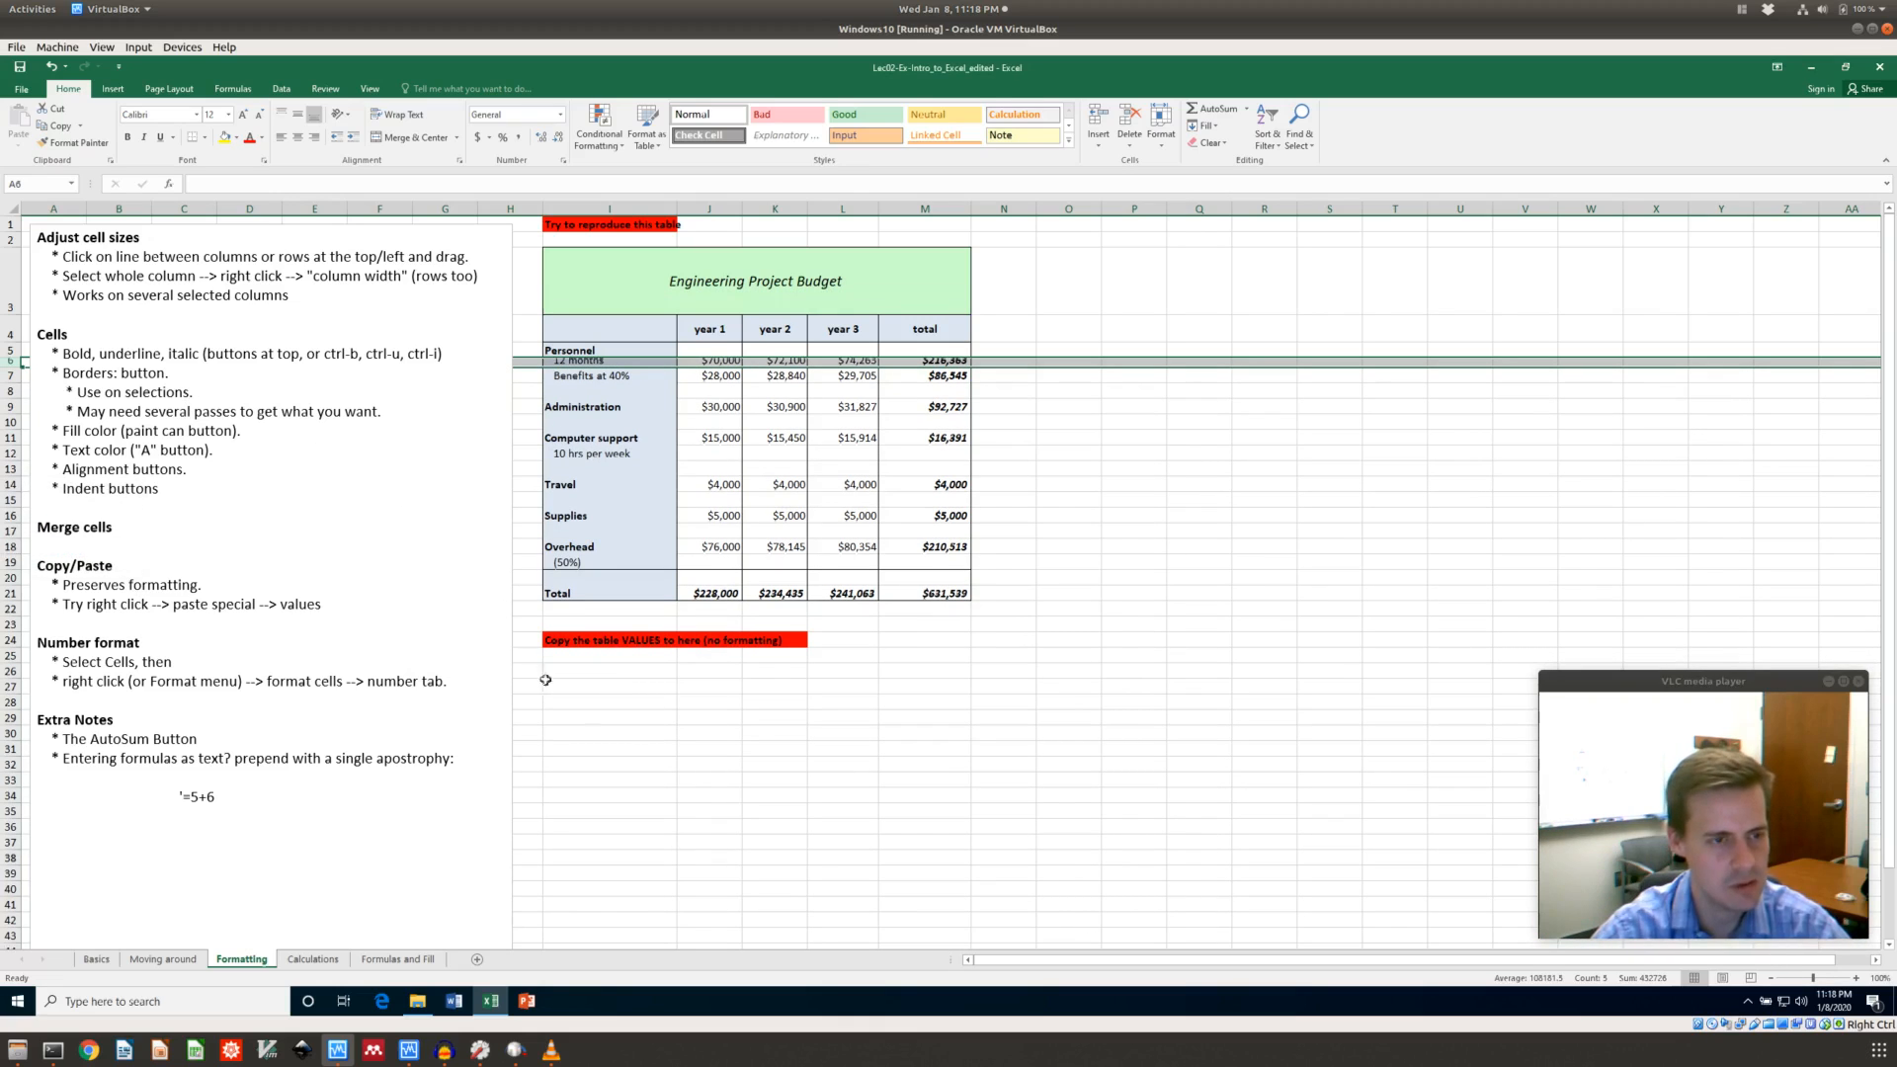
click(687, 776)
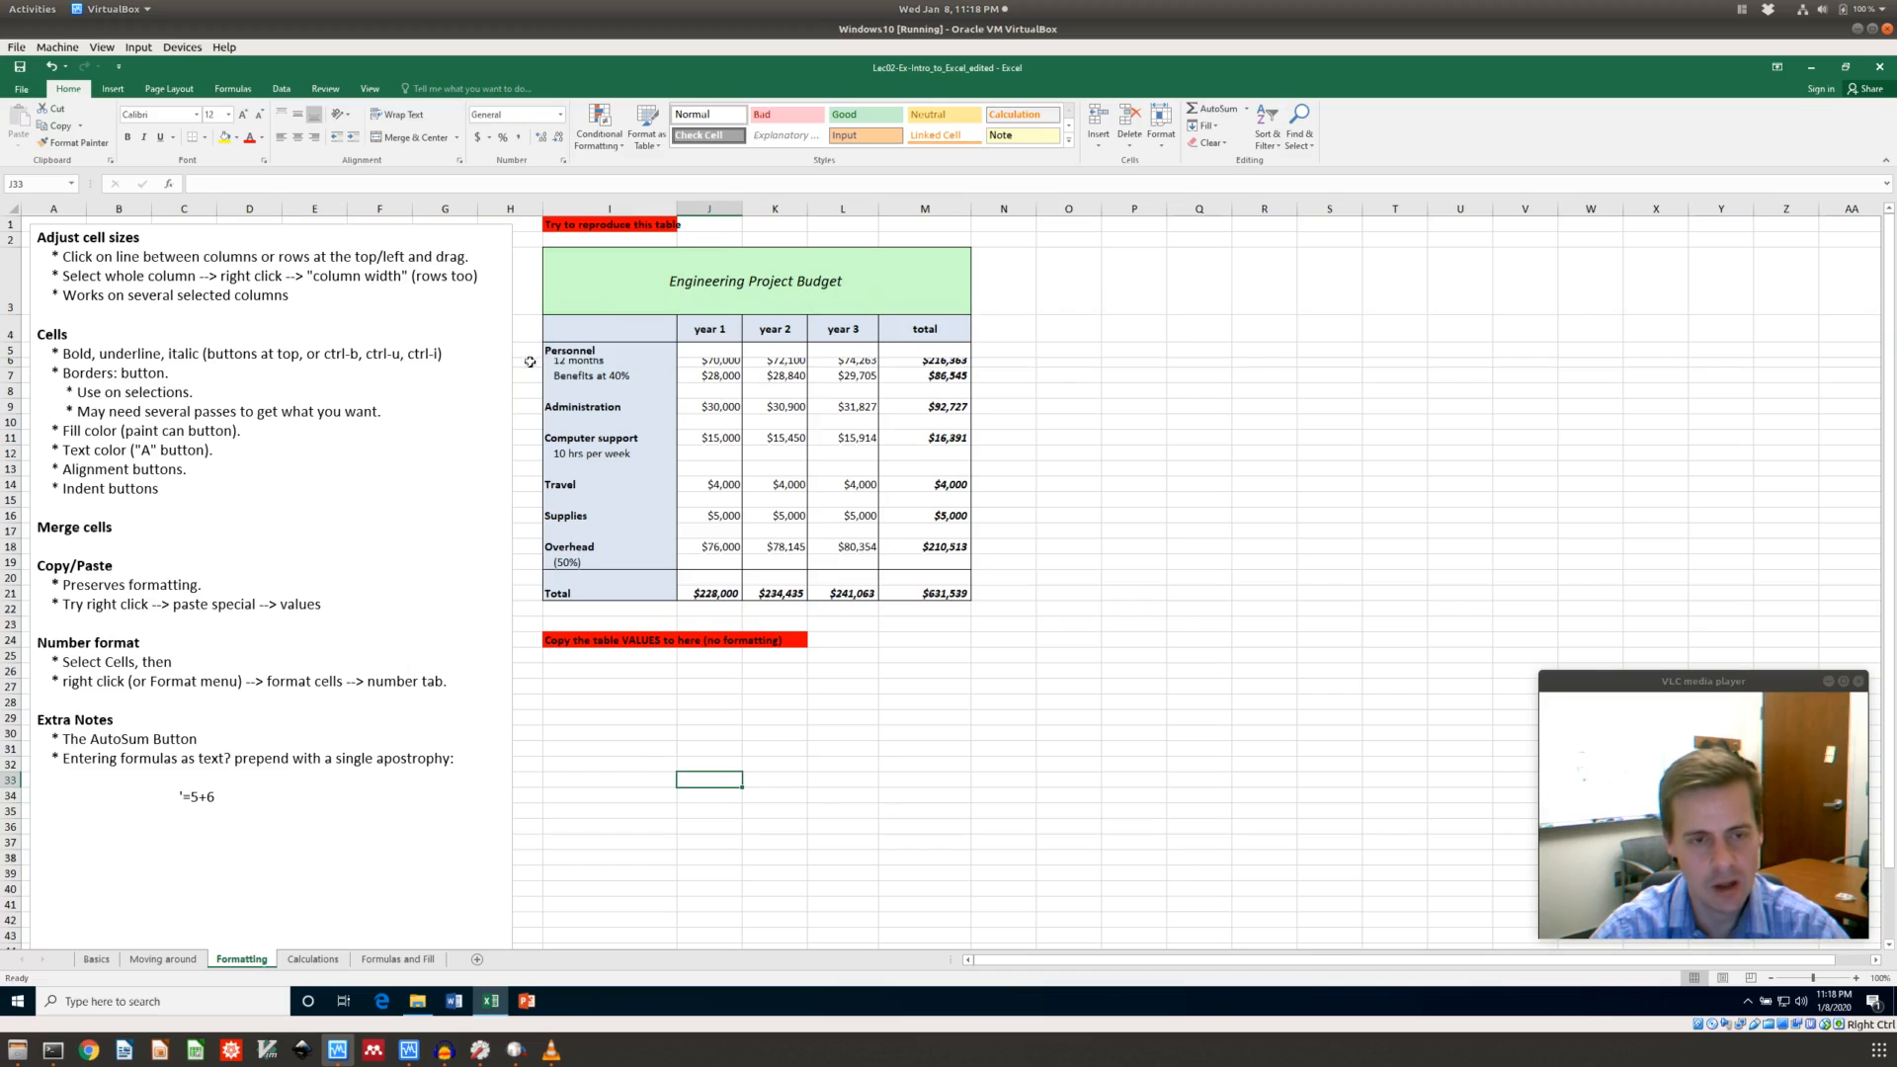
Undo the height change of row 6 and the width change of column M
click(935, 364)
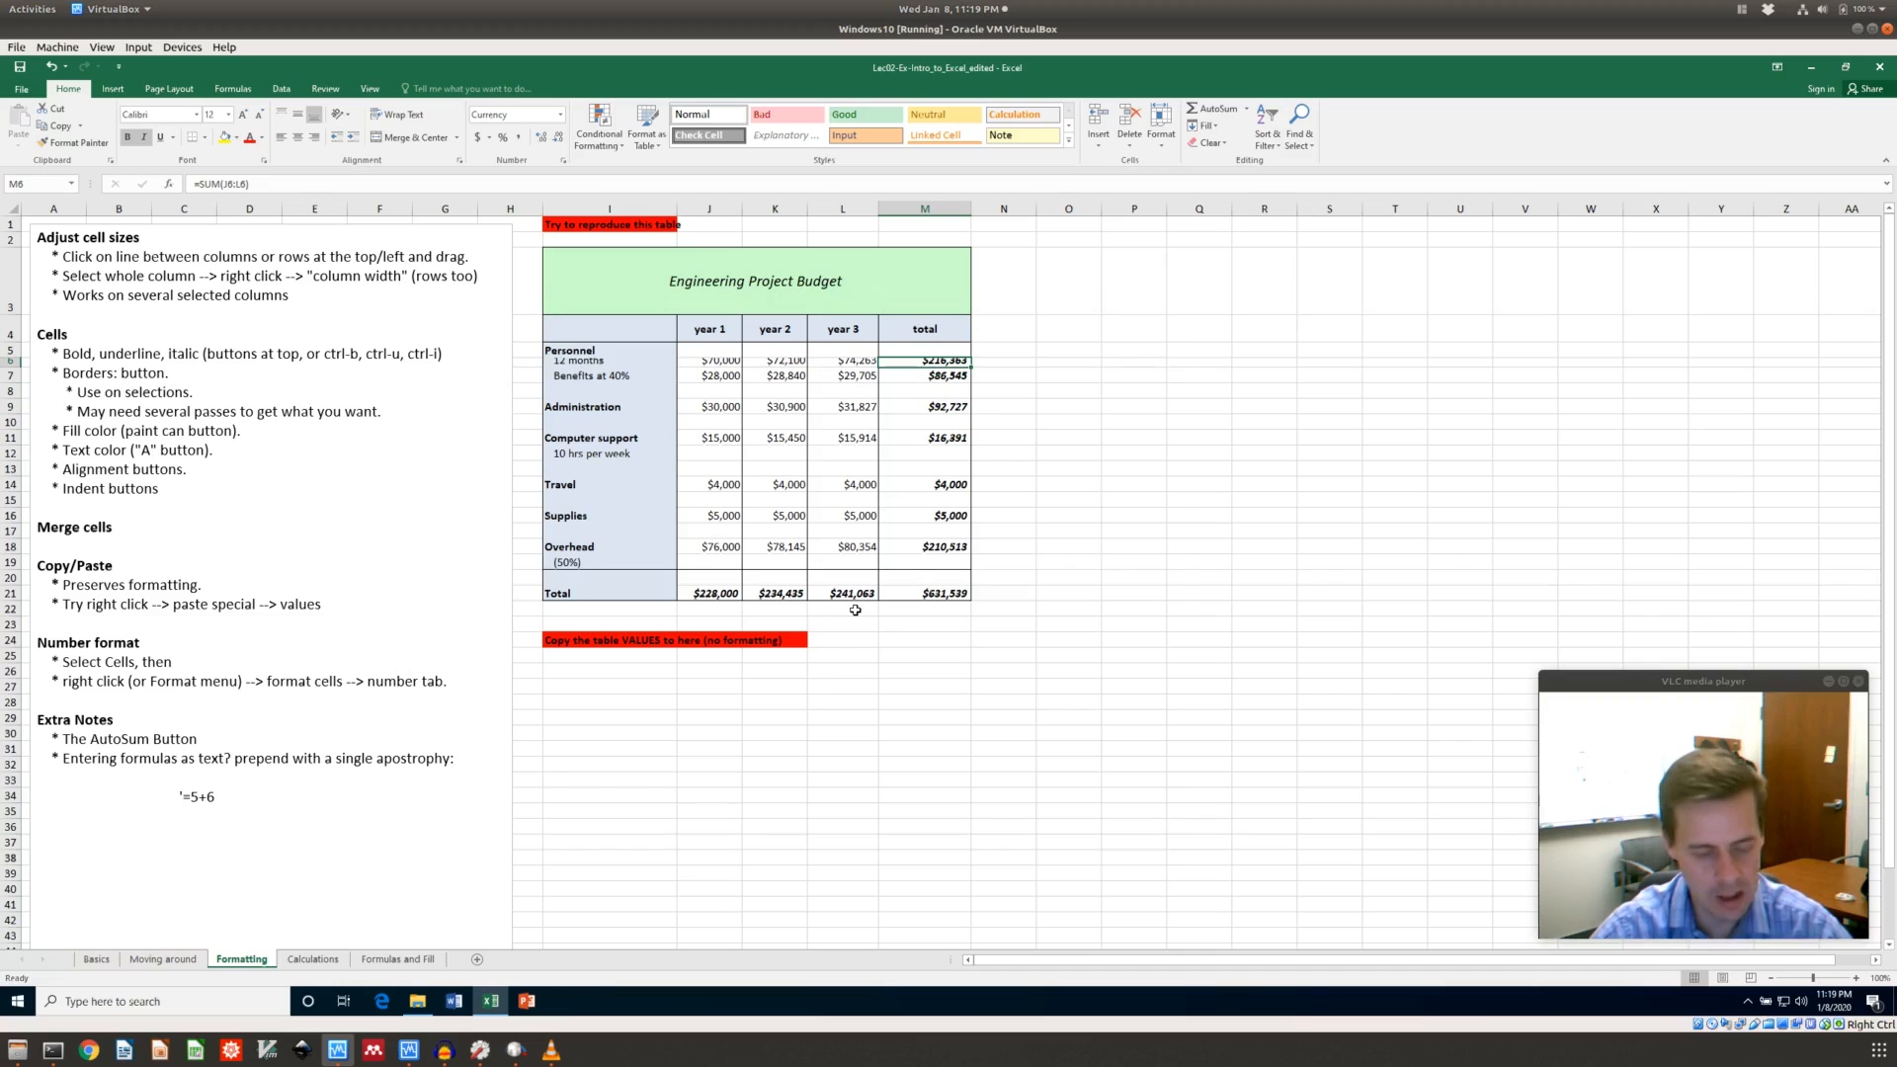
key(ctrl+z)
click(791, 472)
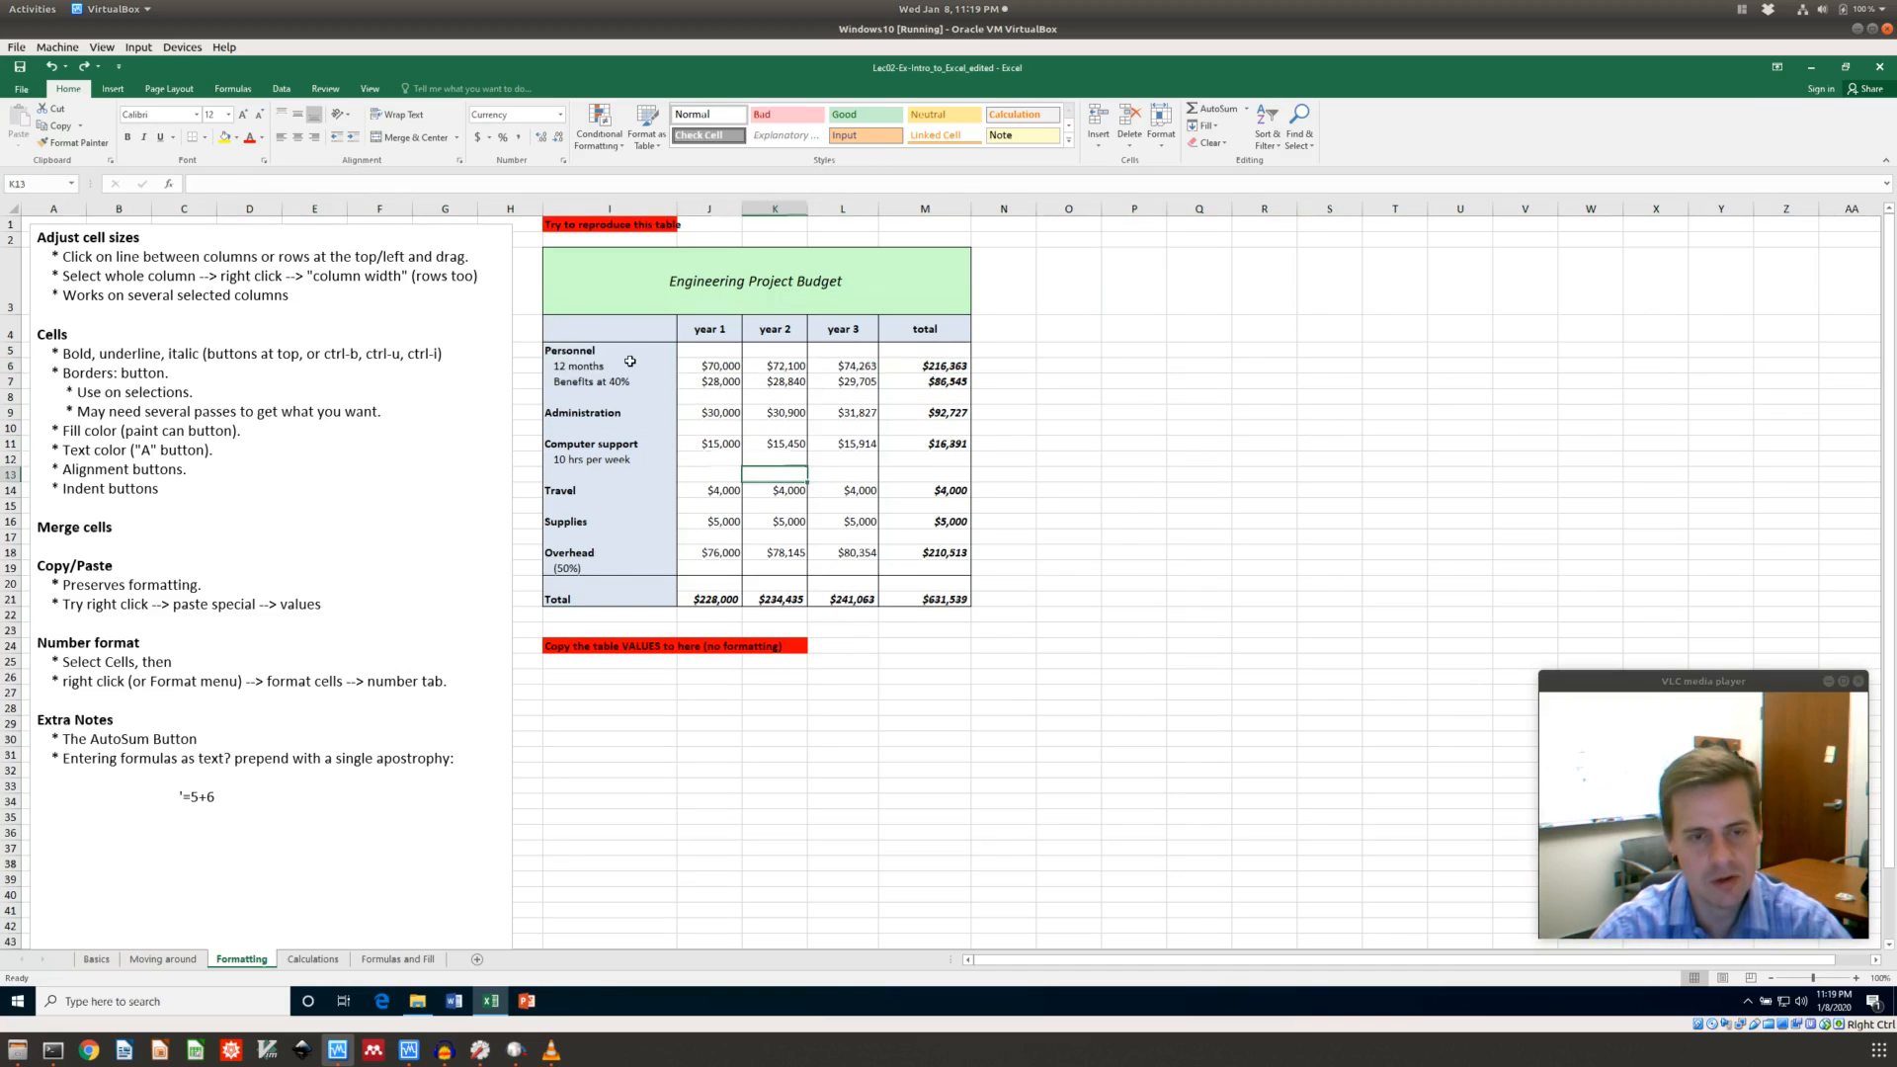
click(629, 361)
key(ctrl+z)
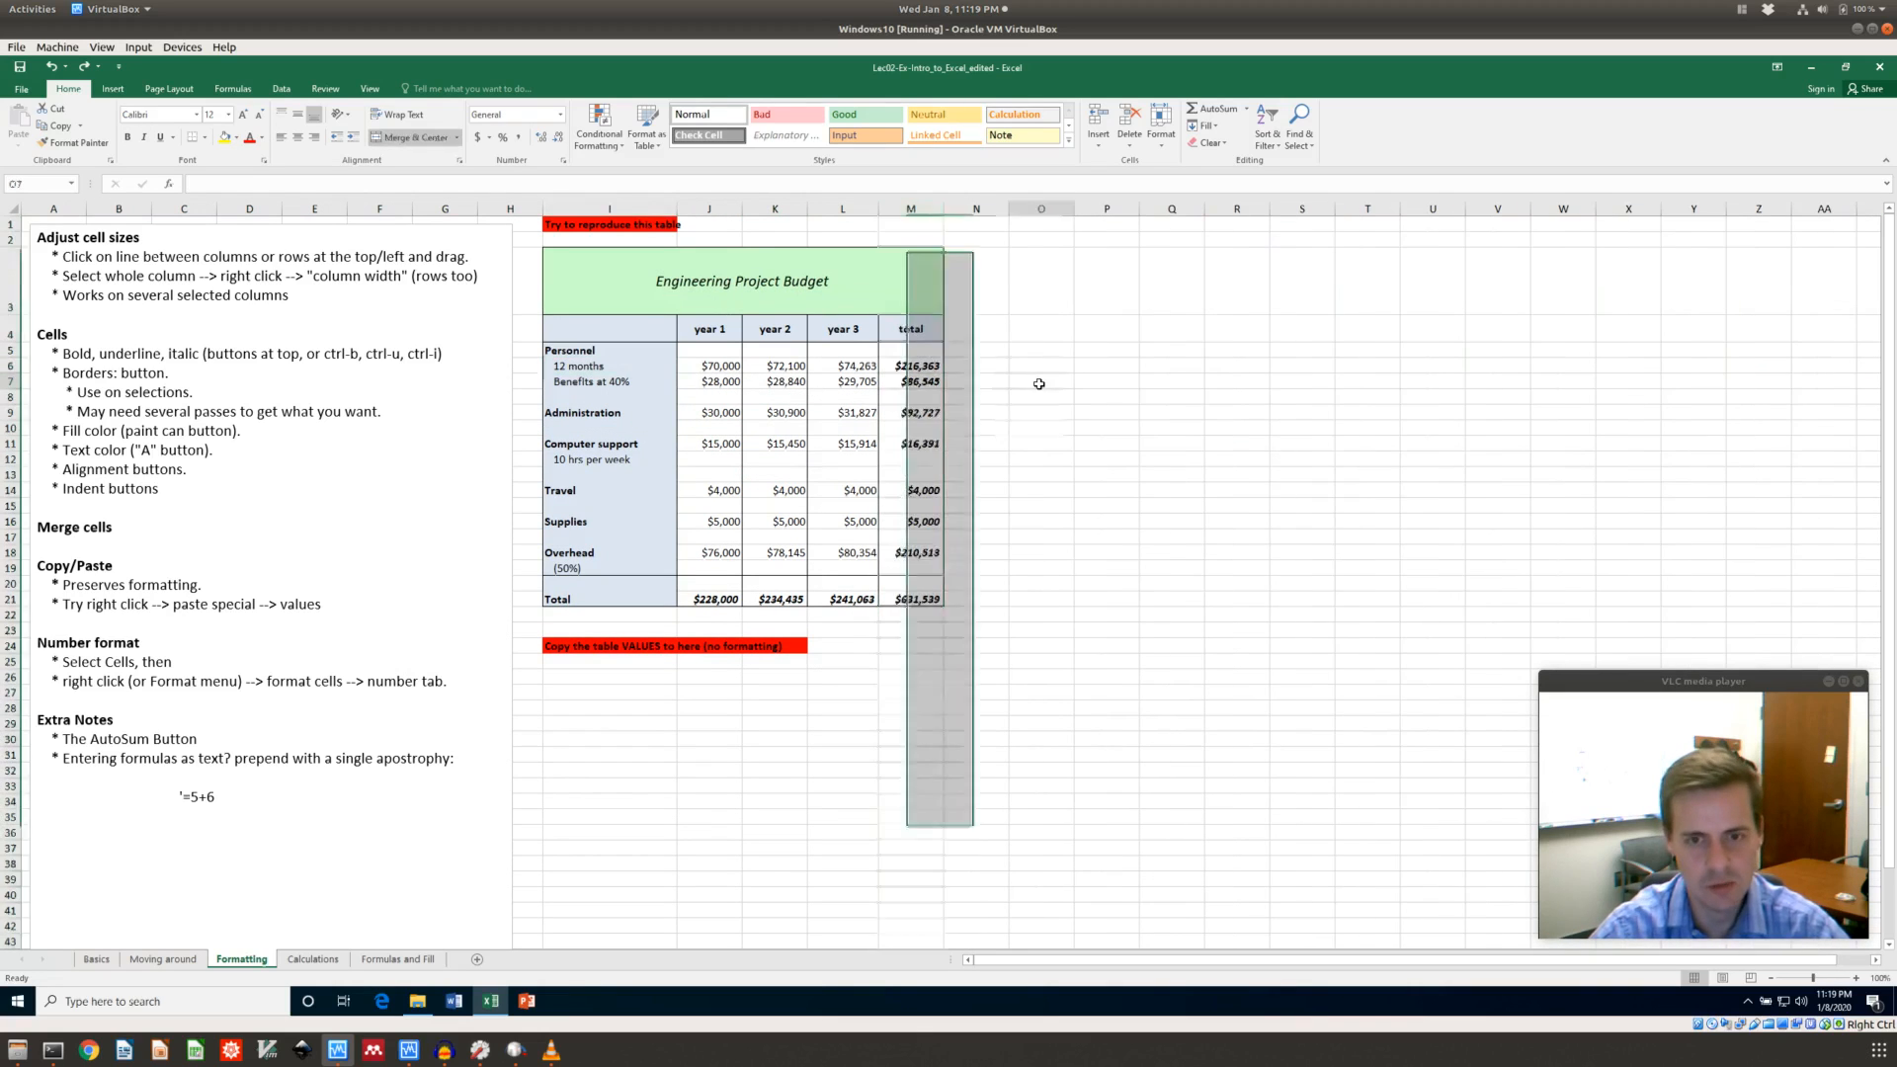
Italicize the year 1 to year 3 amounts for "12 months" and "Benefits at 40%" (J6:L7) in the budget table
click(1027, 382)
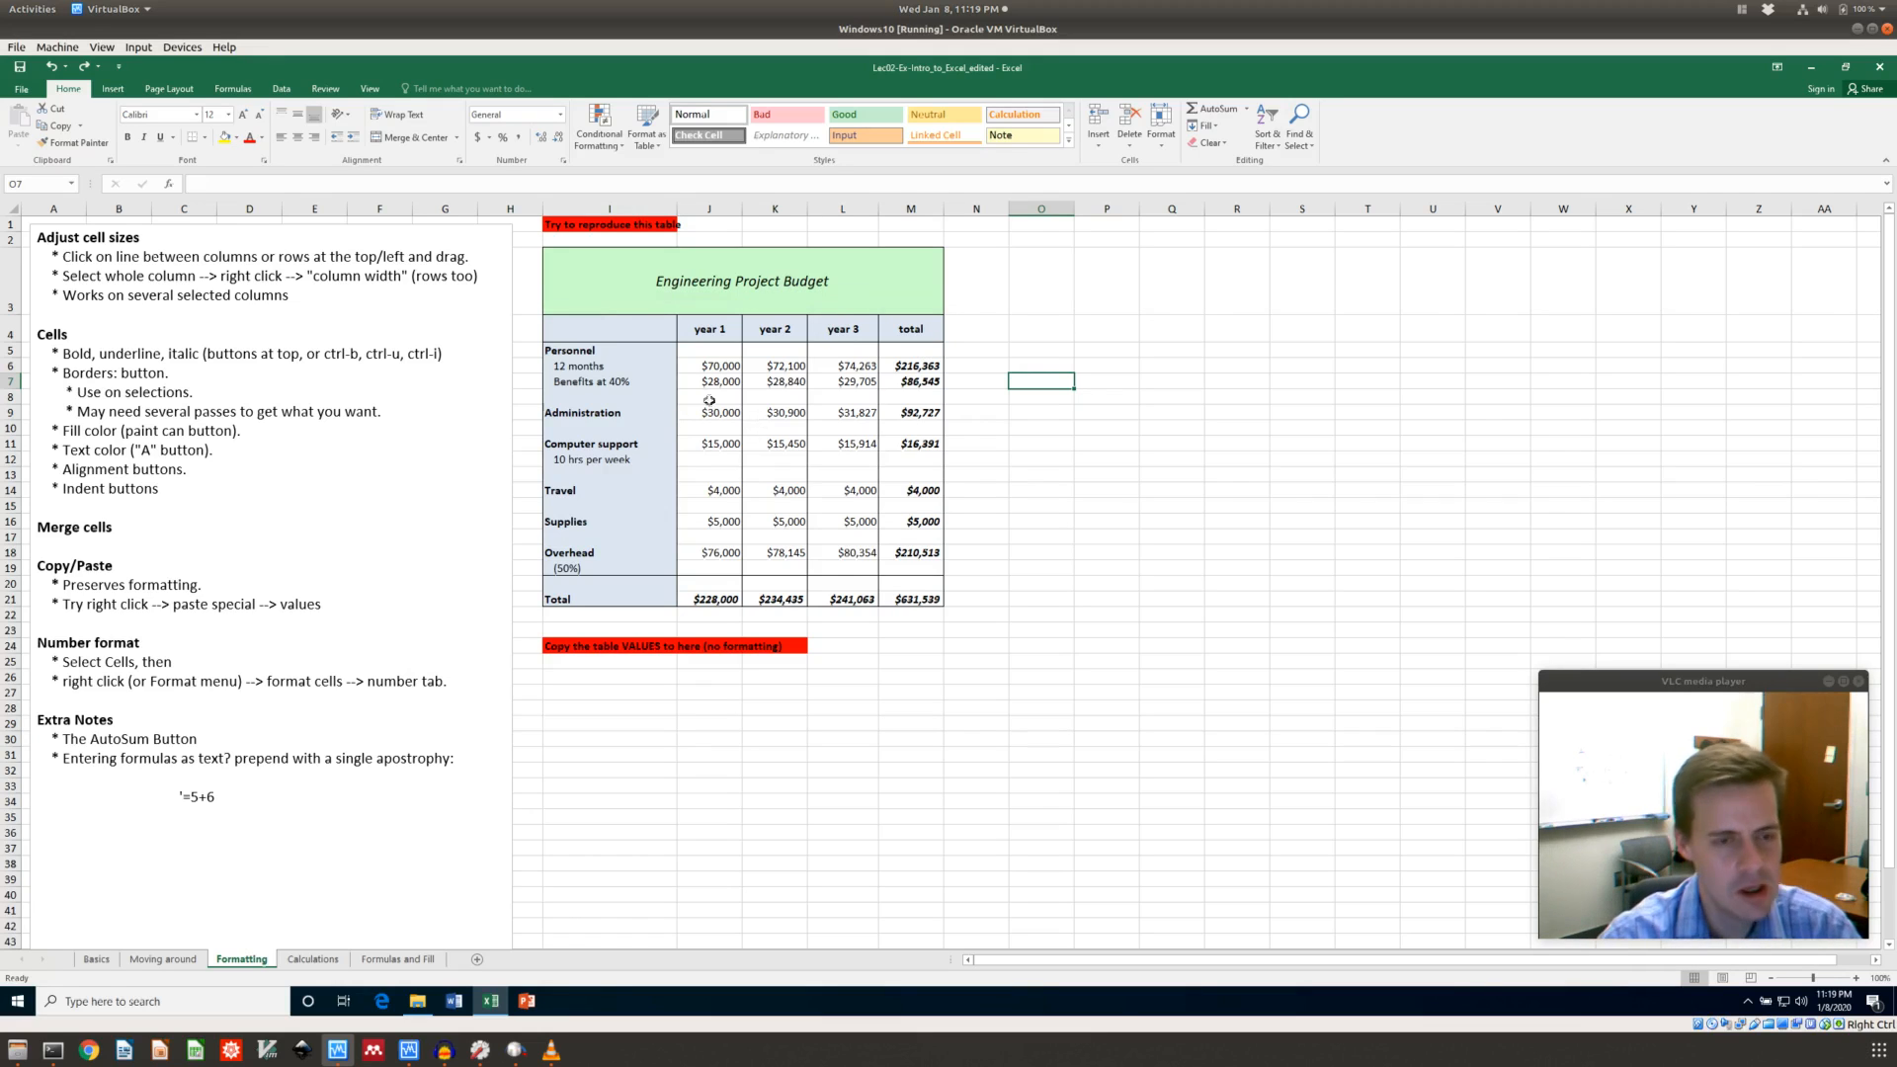
drag(720, 367, 831, 383)
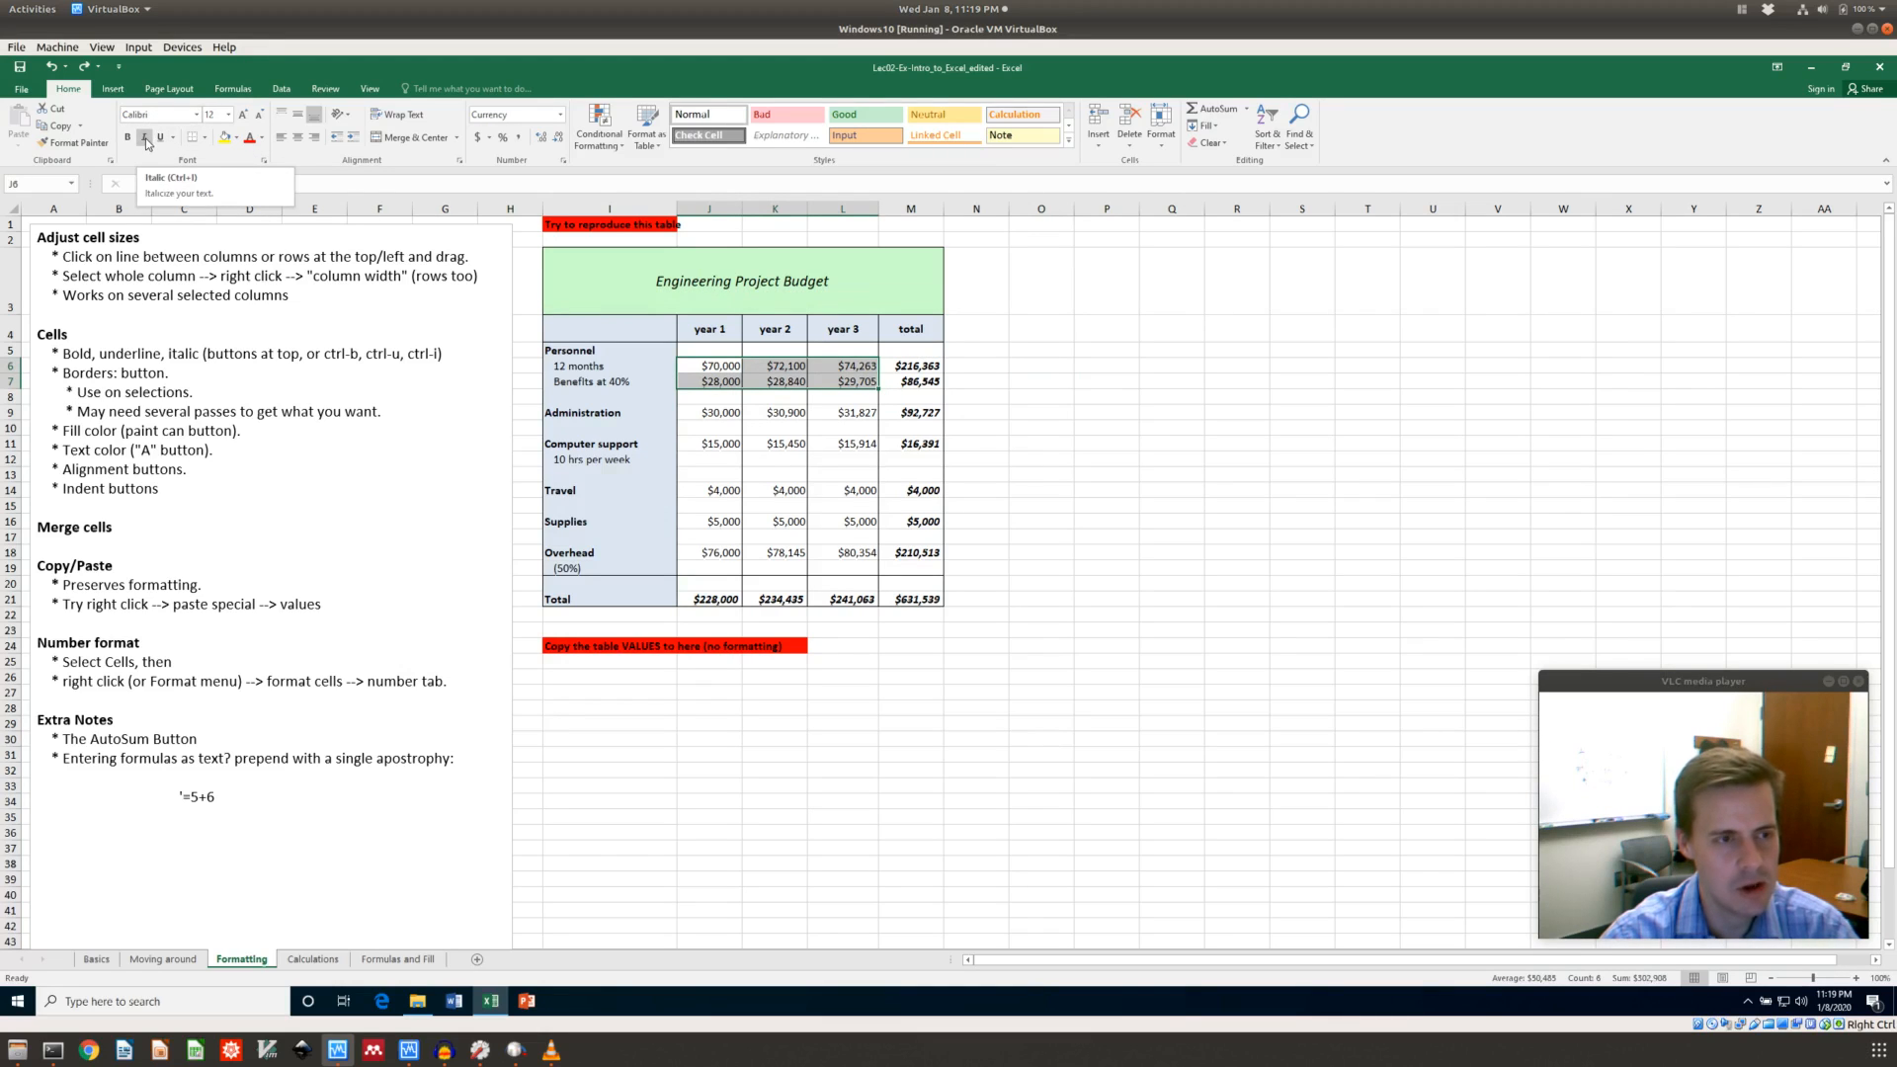
click(144, 137)
click(145, 139)
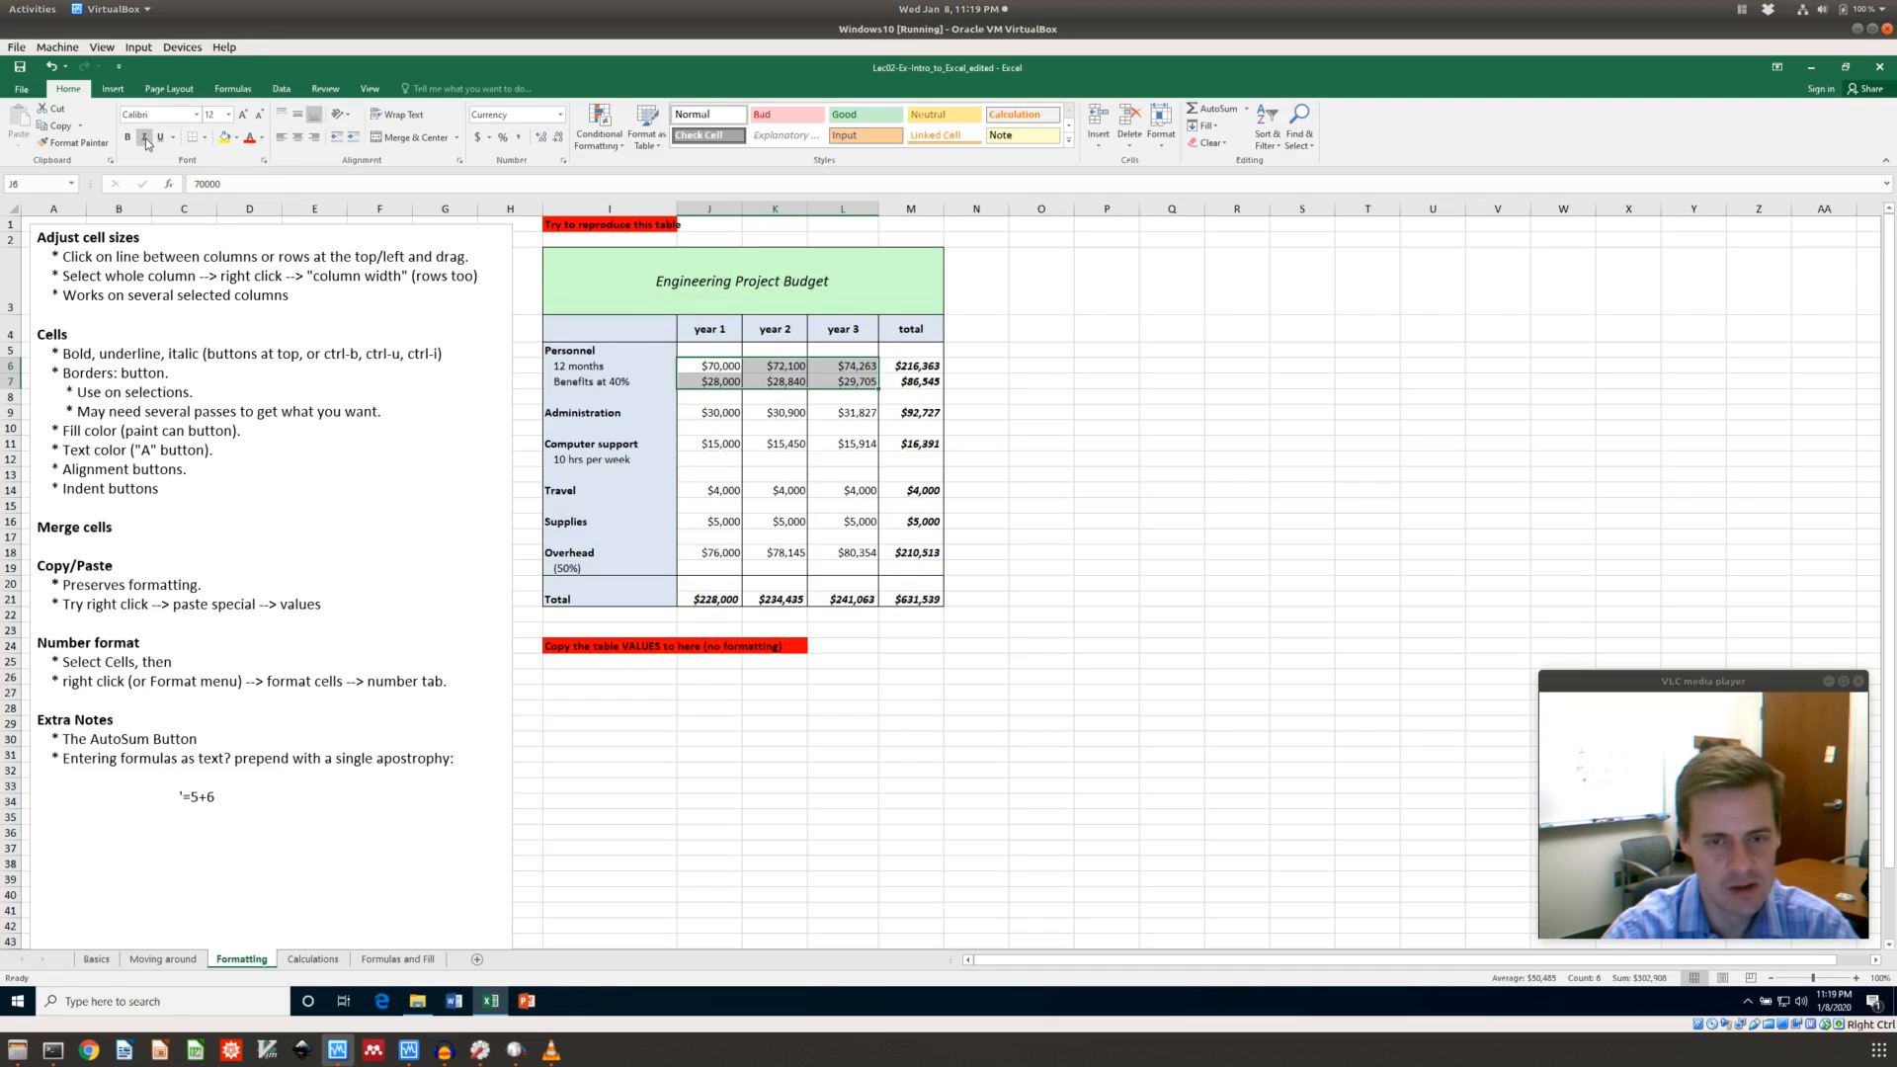
click(145, 139)
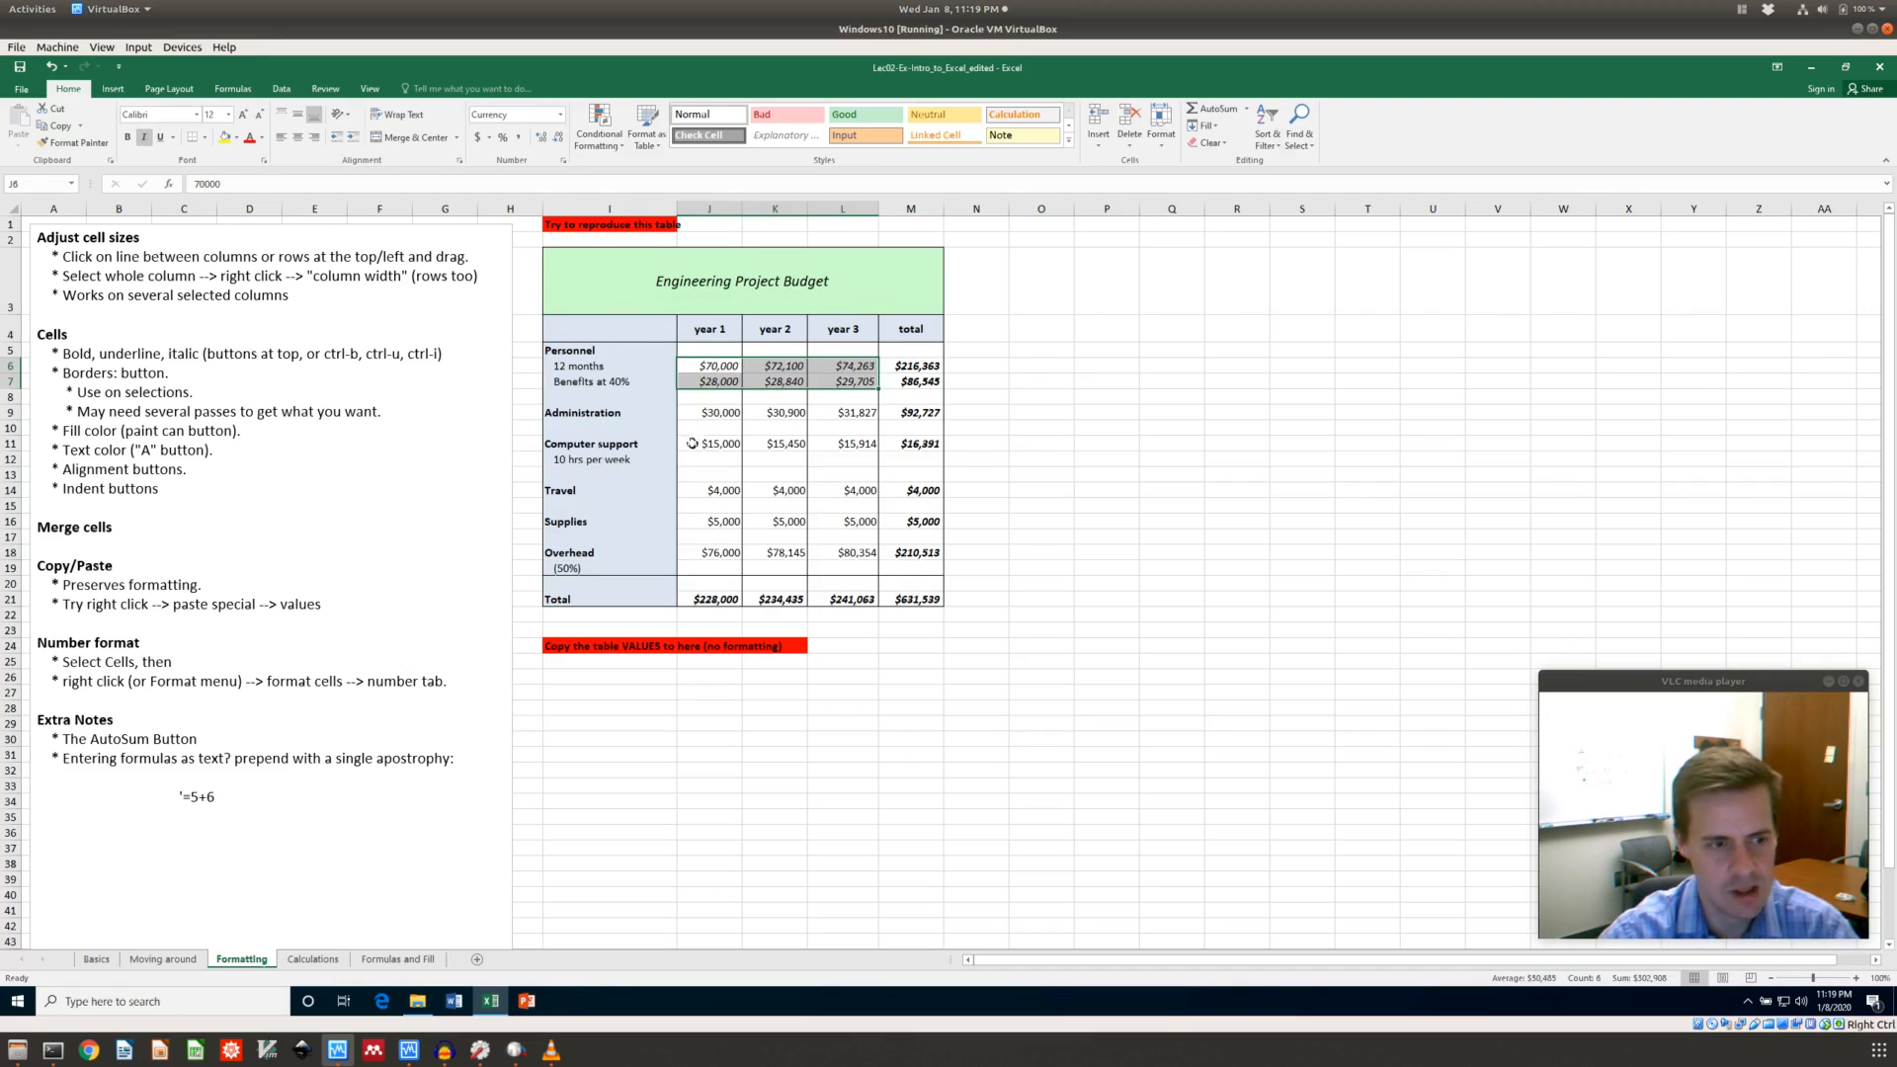
Make the Administration row's year 1 to year 3 amounts (J9:L9) bold
drag(717, 415, 828, 416)
click(129, 138)
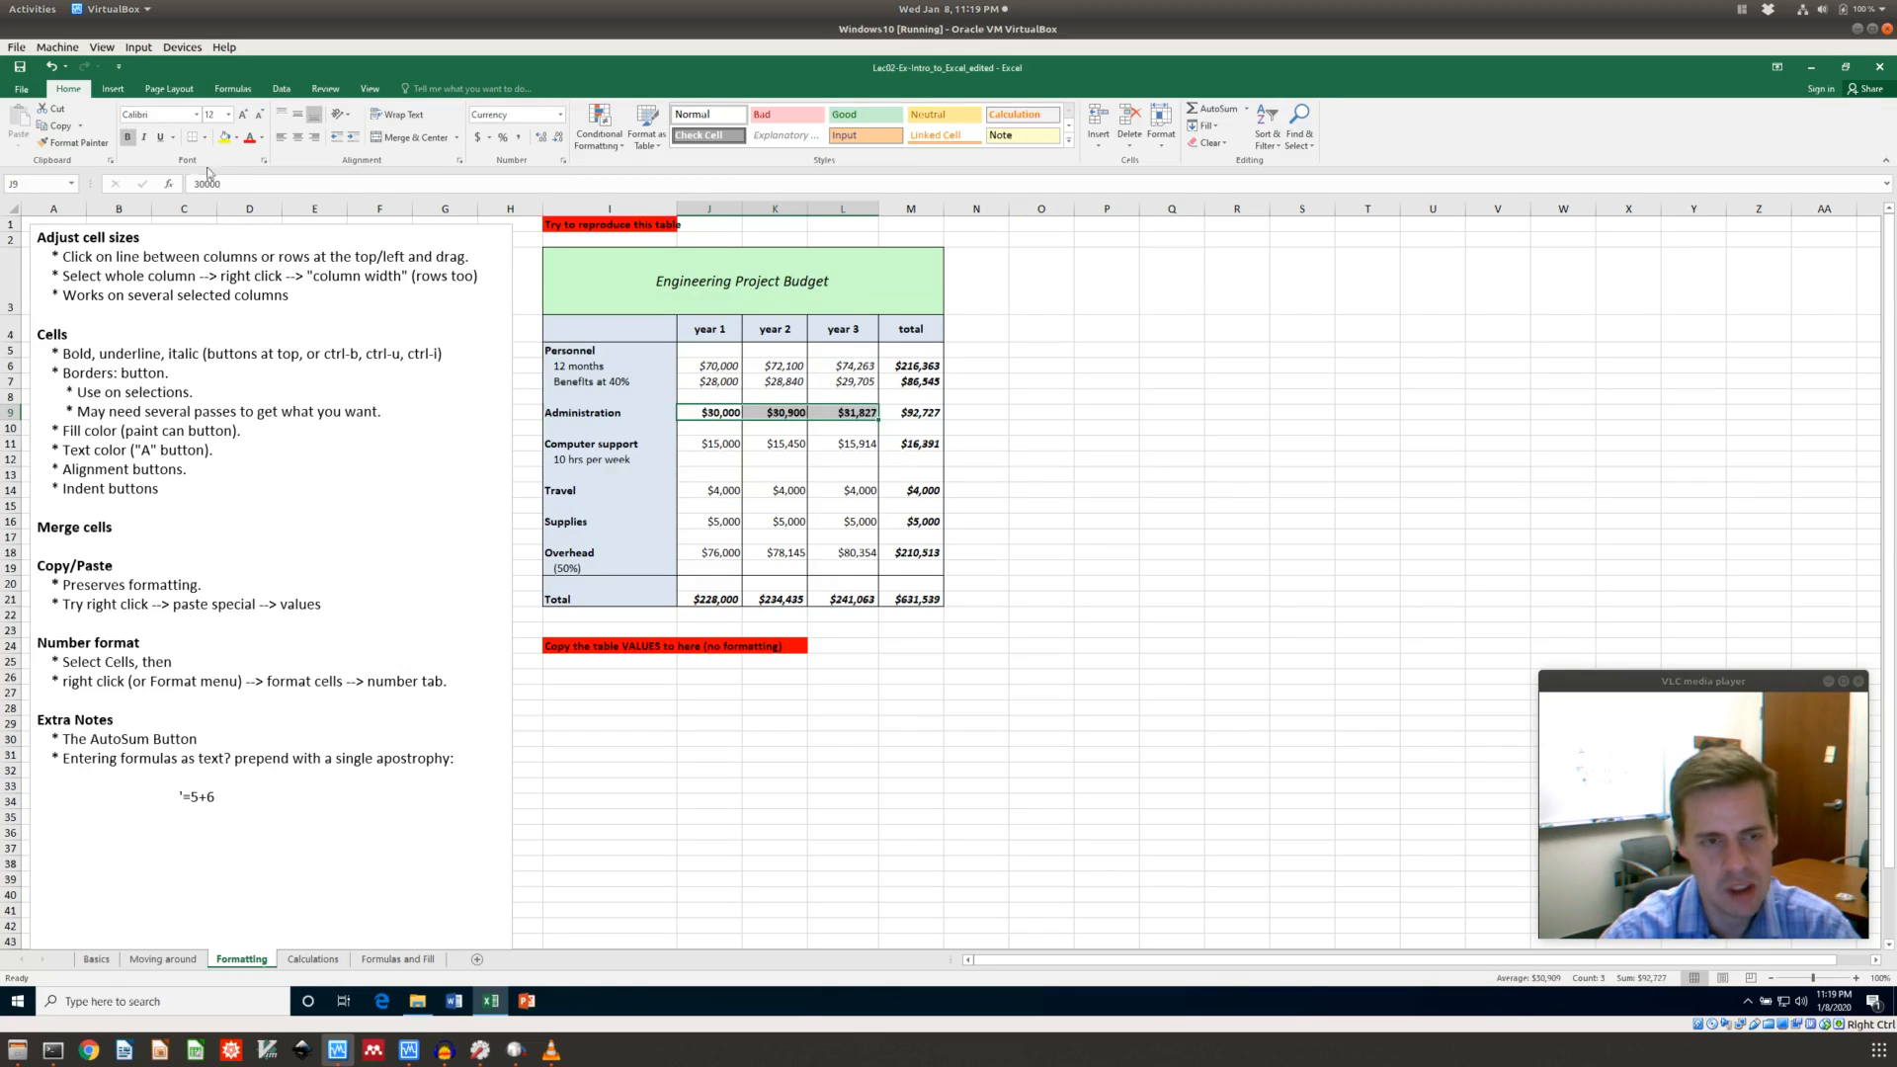
click(133, 141)
click(133, 140)
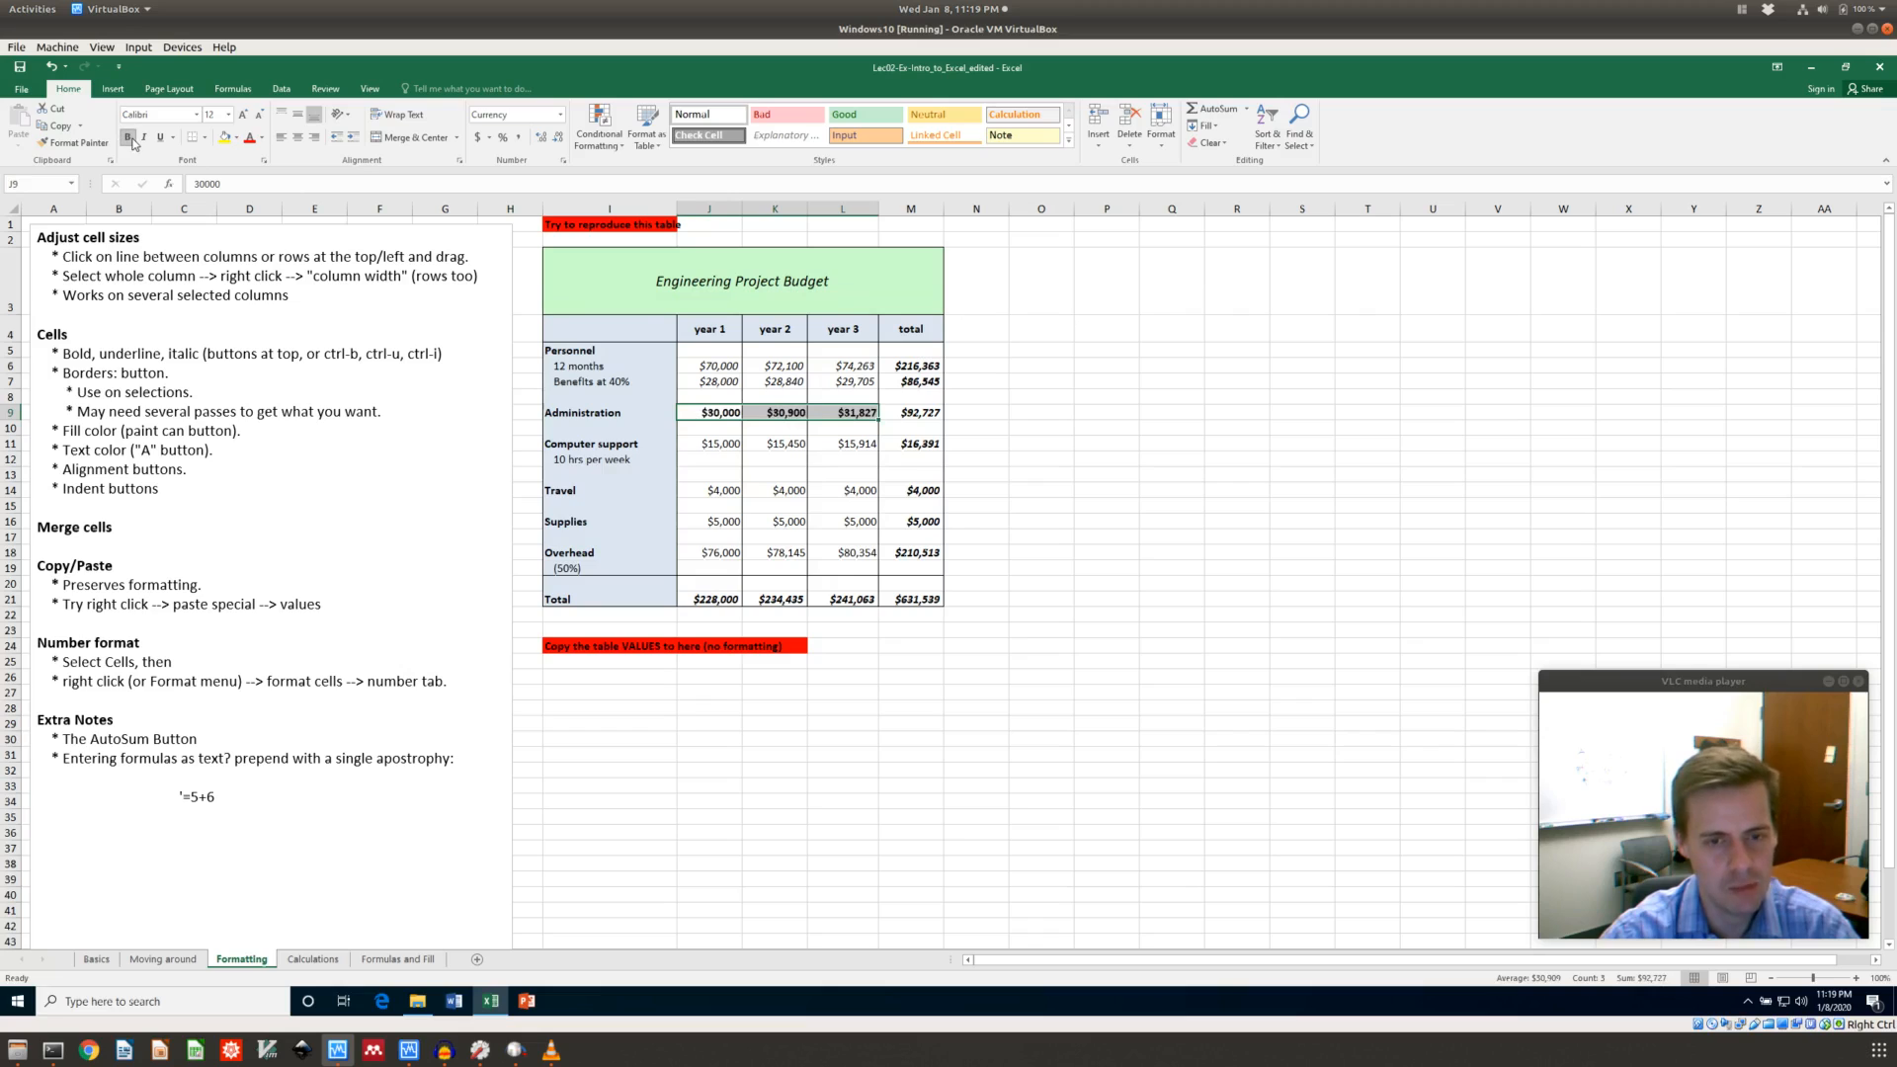
click(802, 506)
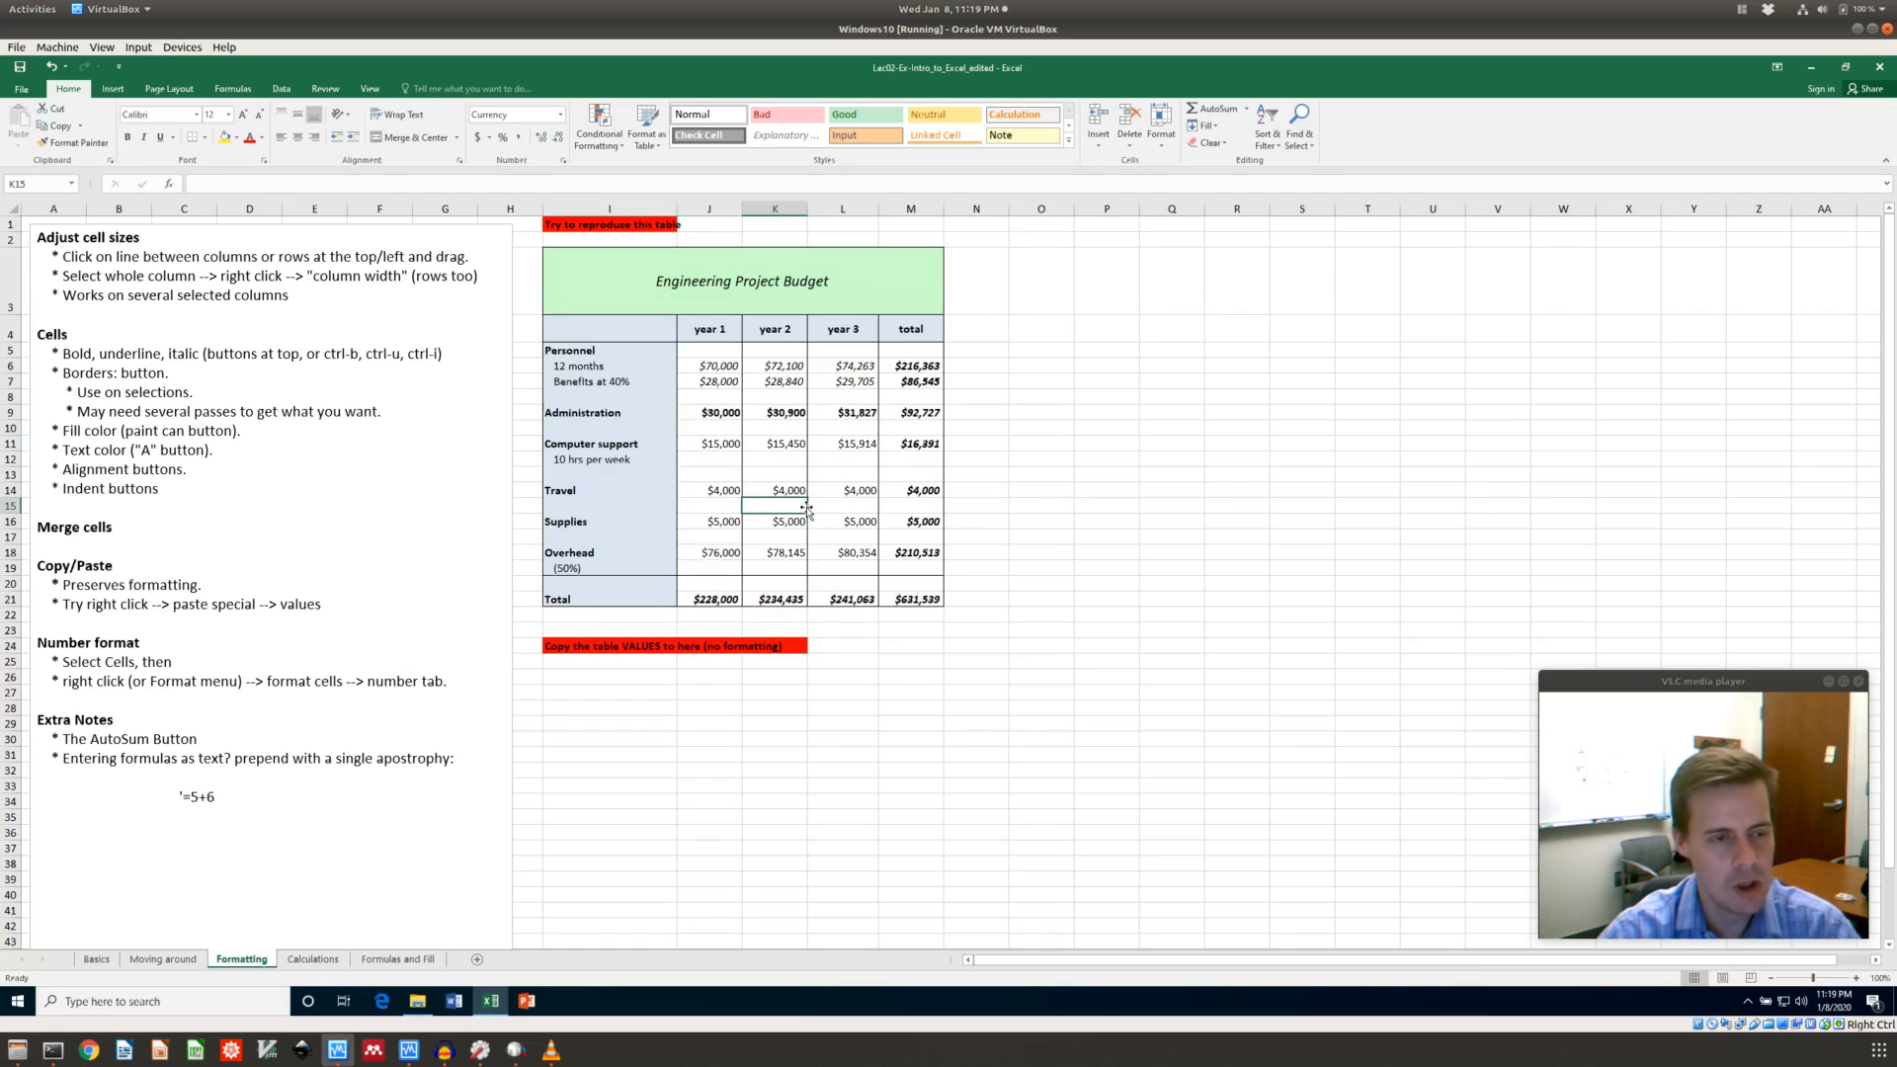
Fill the empty cell K10, below the year 2 Administration amount, with a light blue theme color
click(762, 426)
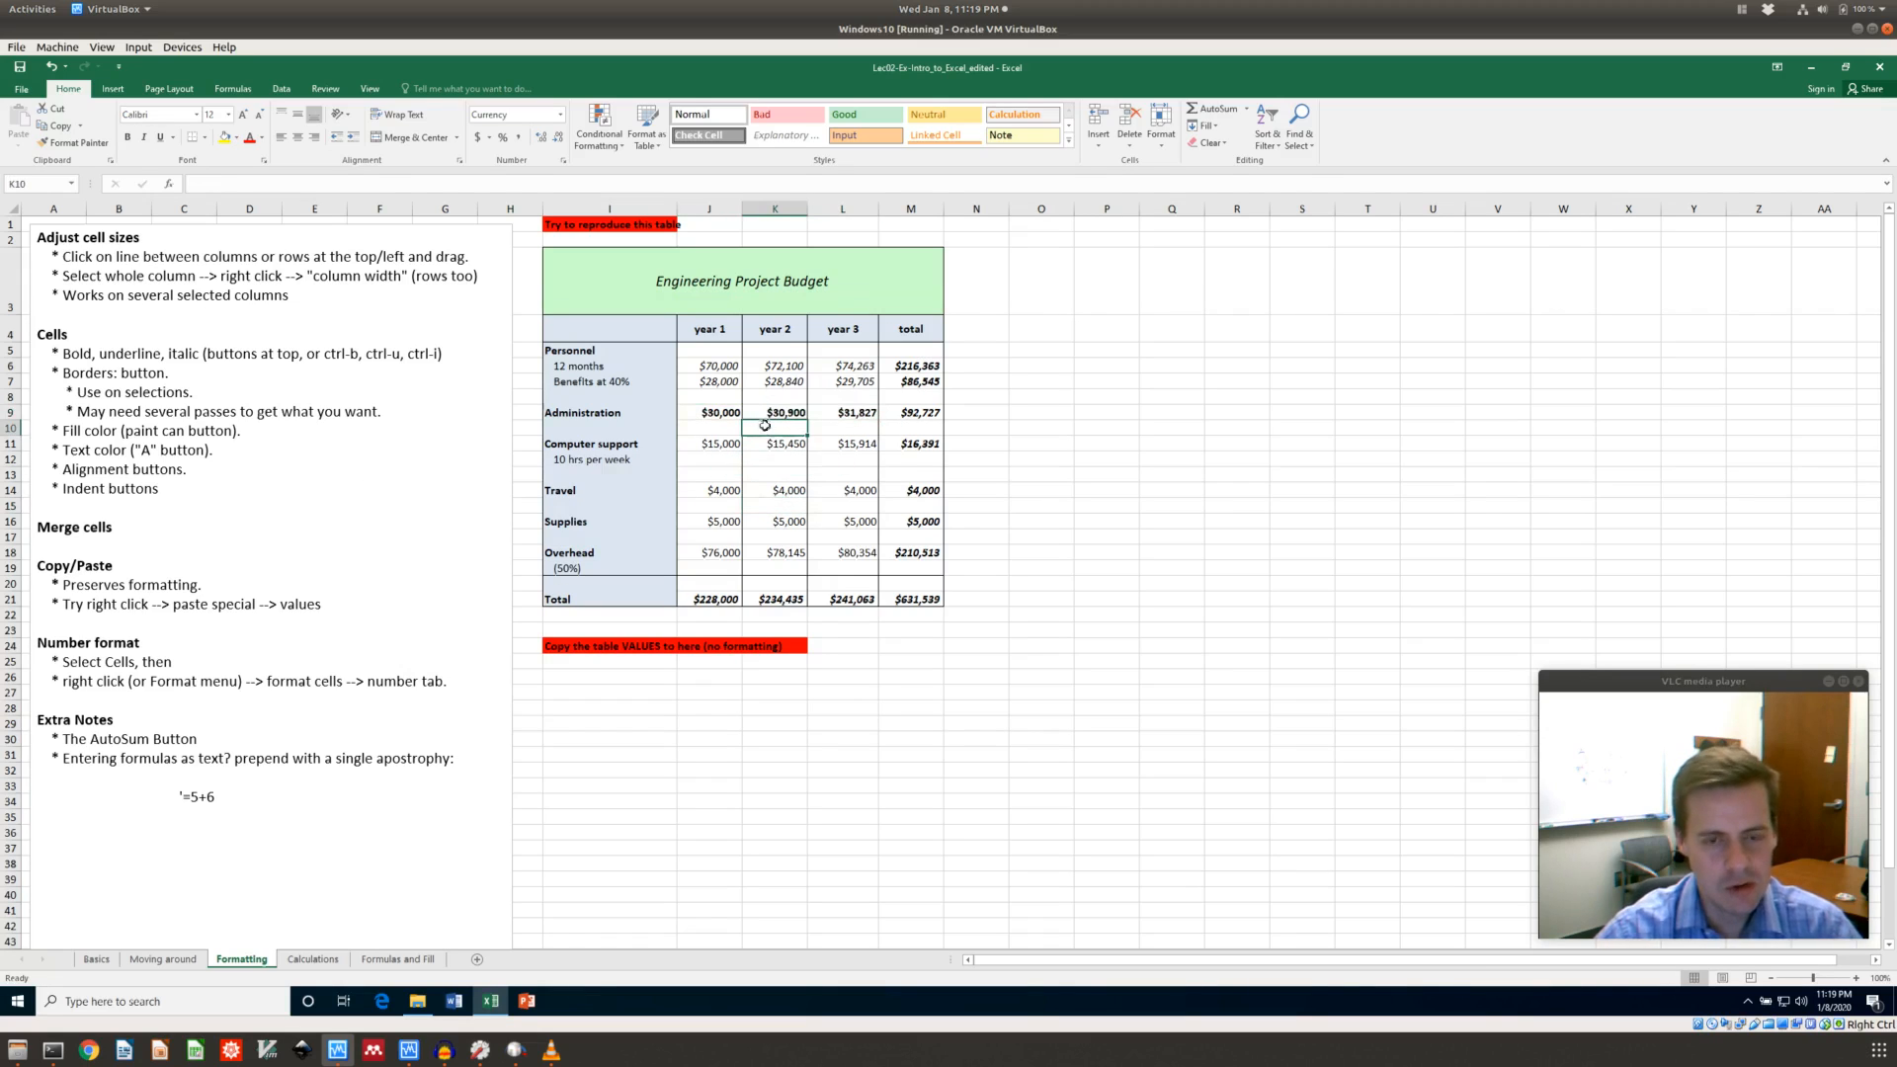
click(237, 141)
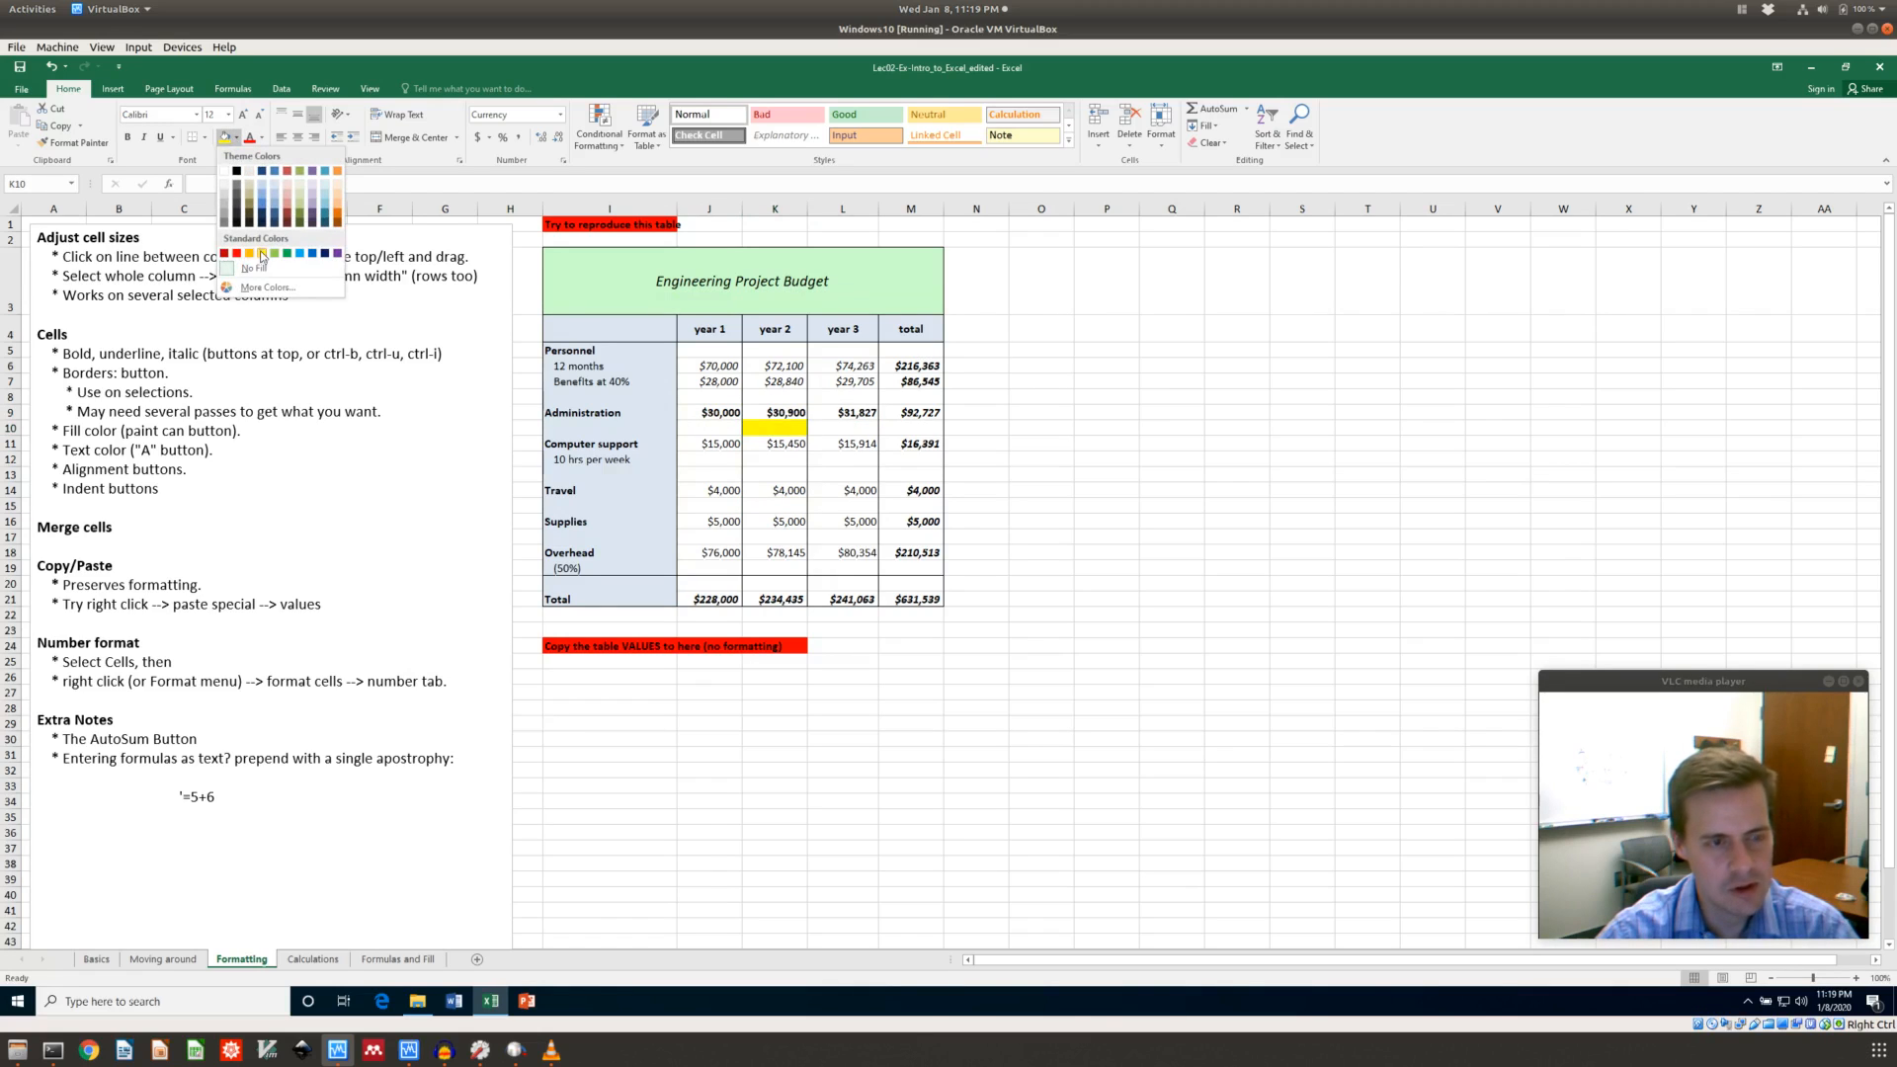
click(237, 140)
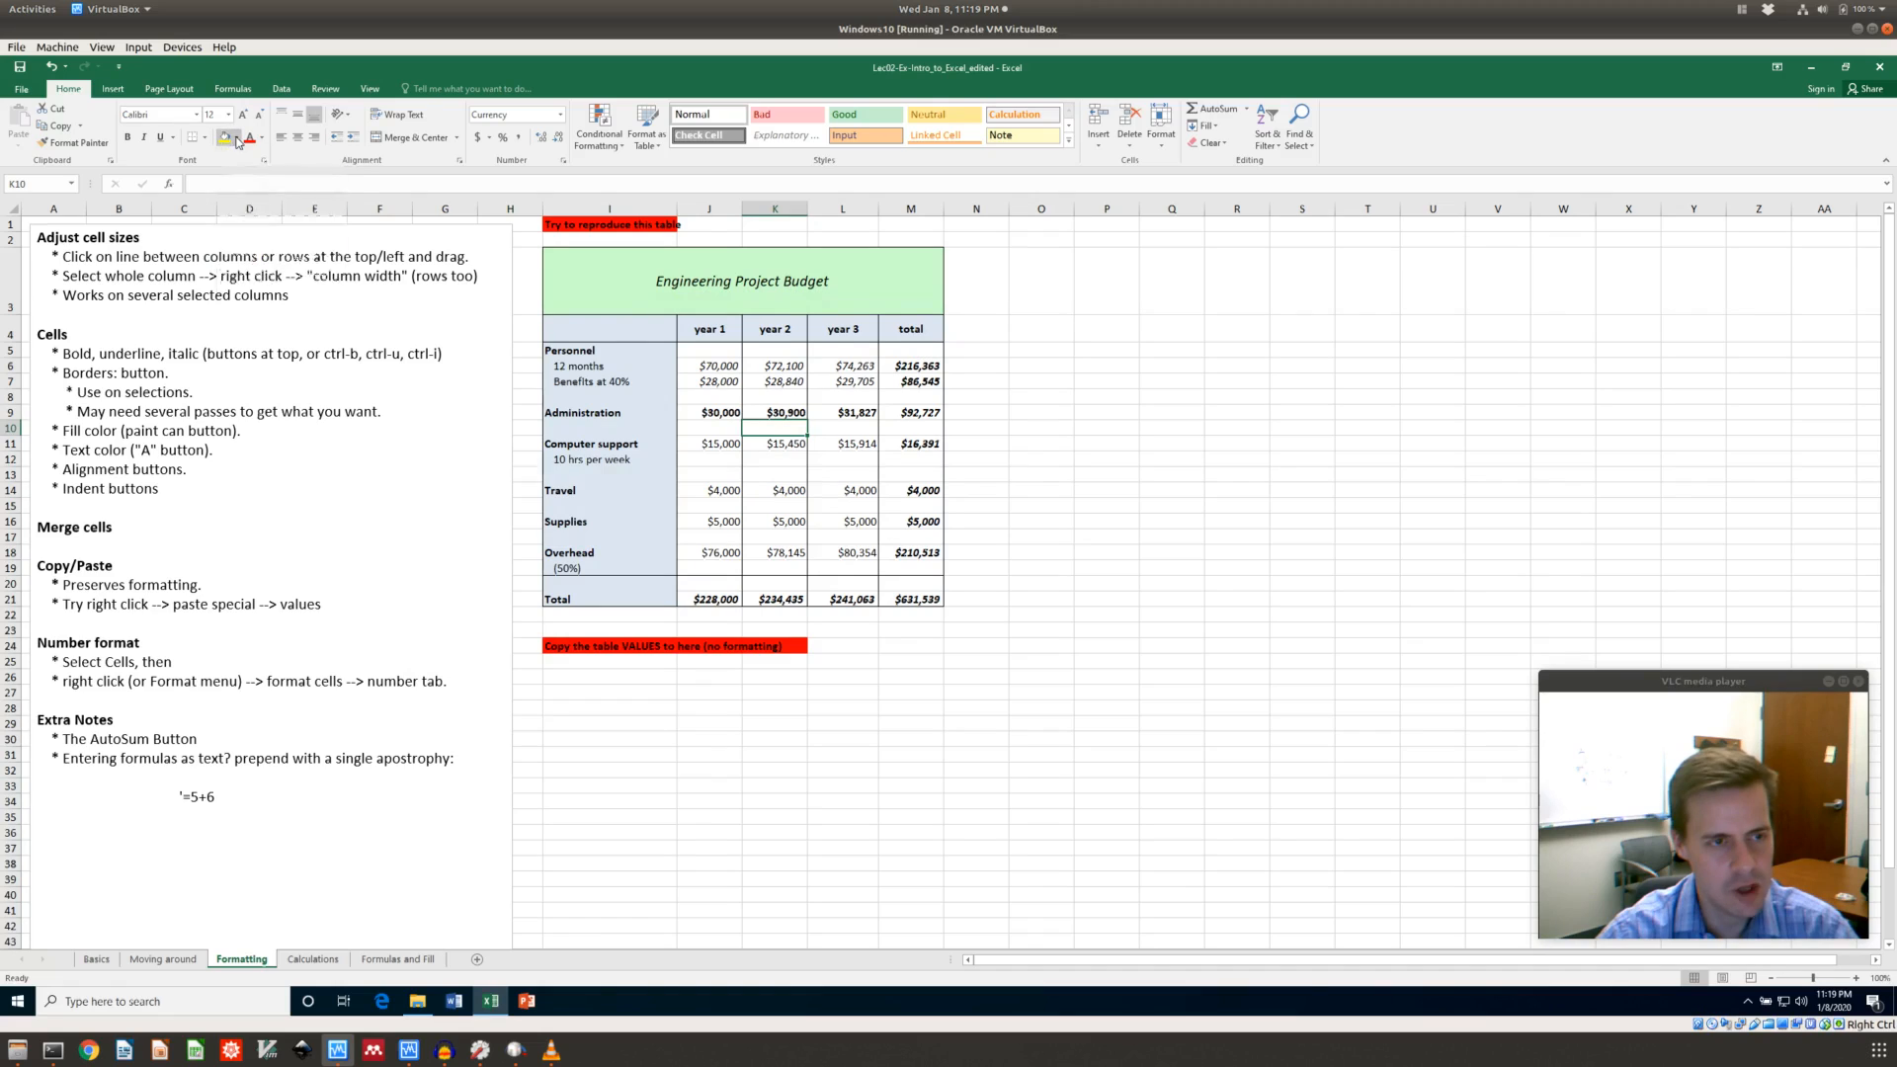
click(237, 140)
click(259, 183)
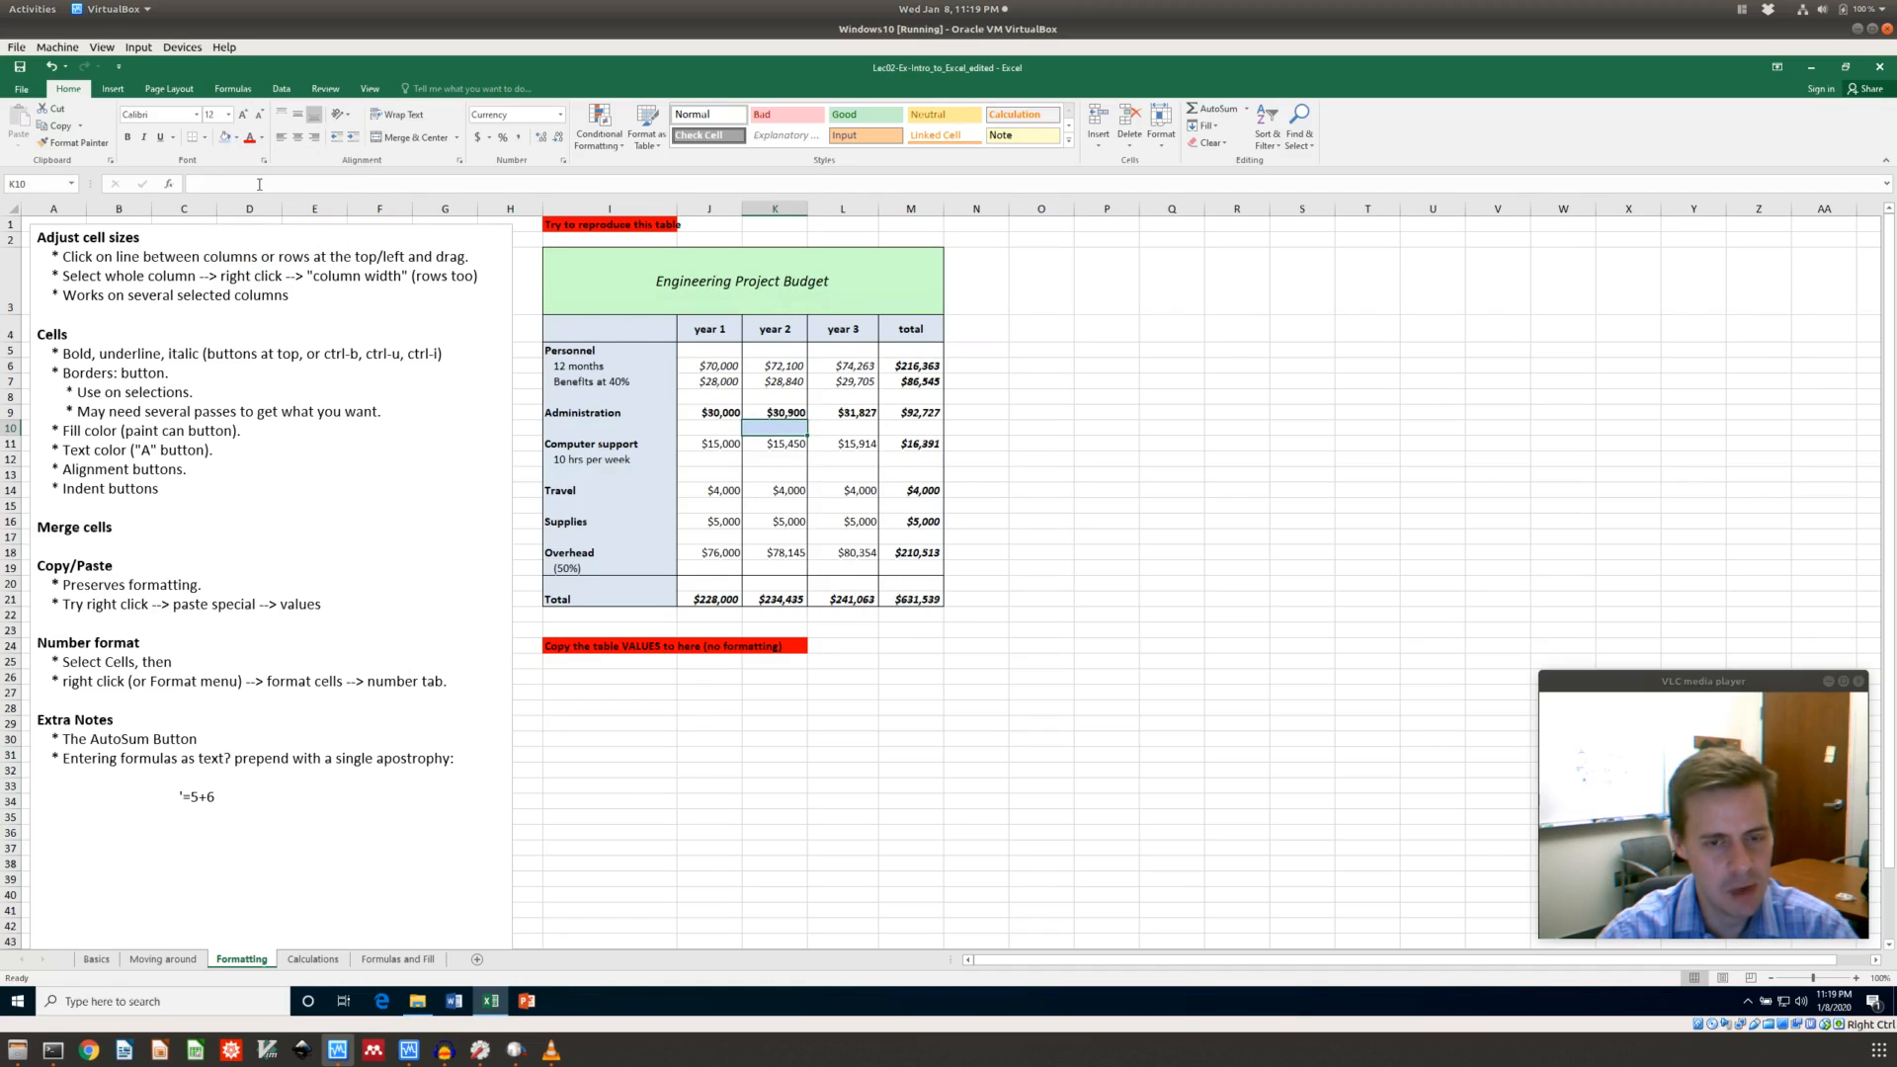
Change the font color of the year 2 Computer support amount in K11 to a red theme color
click(790, 443)
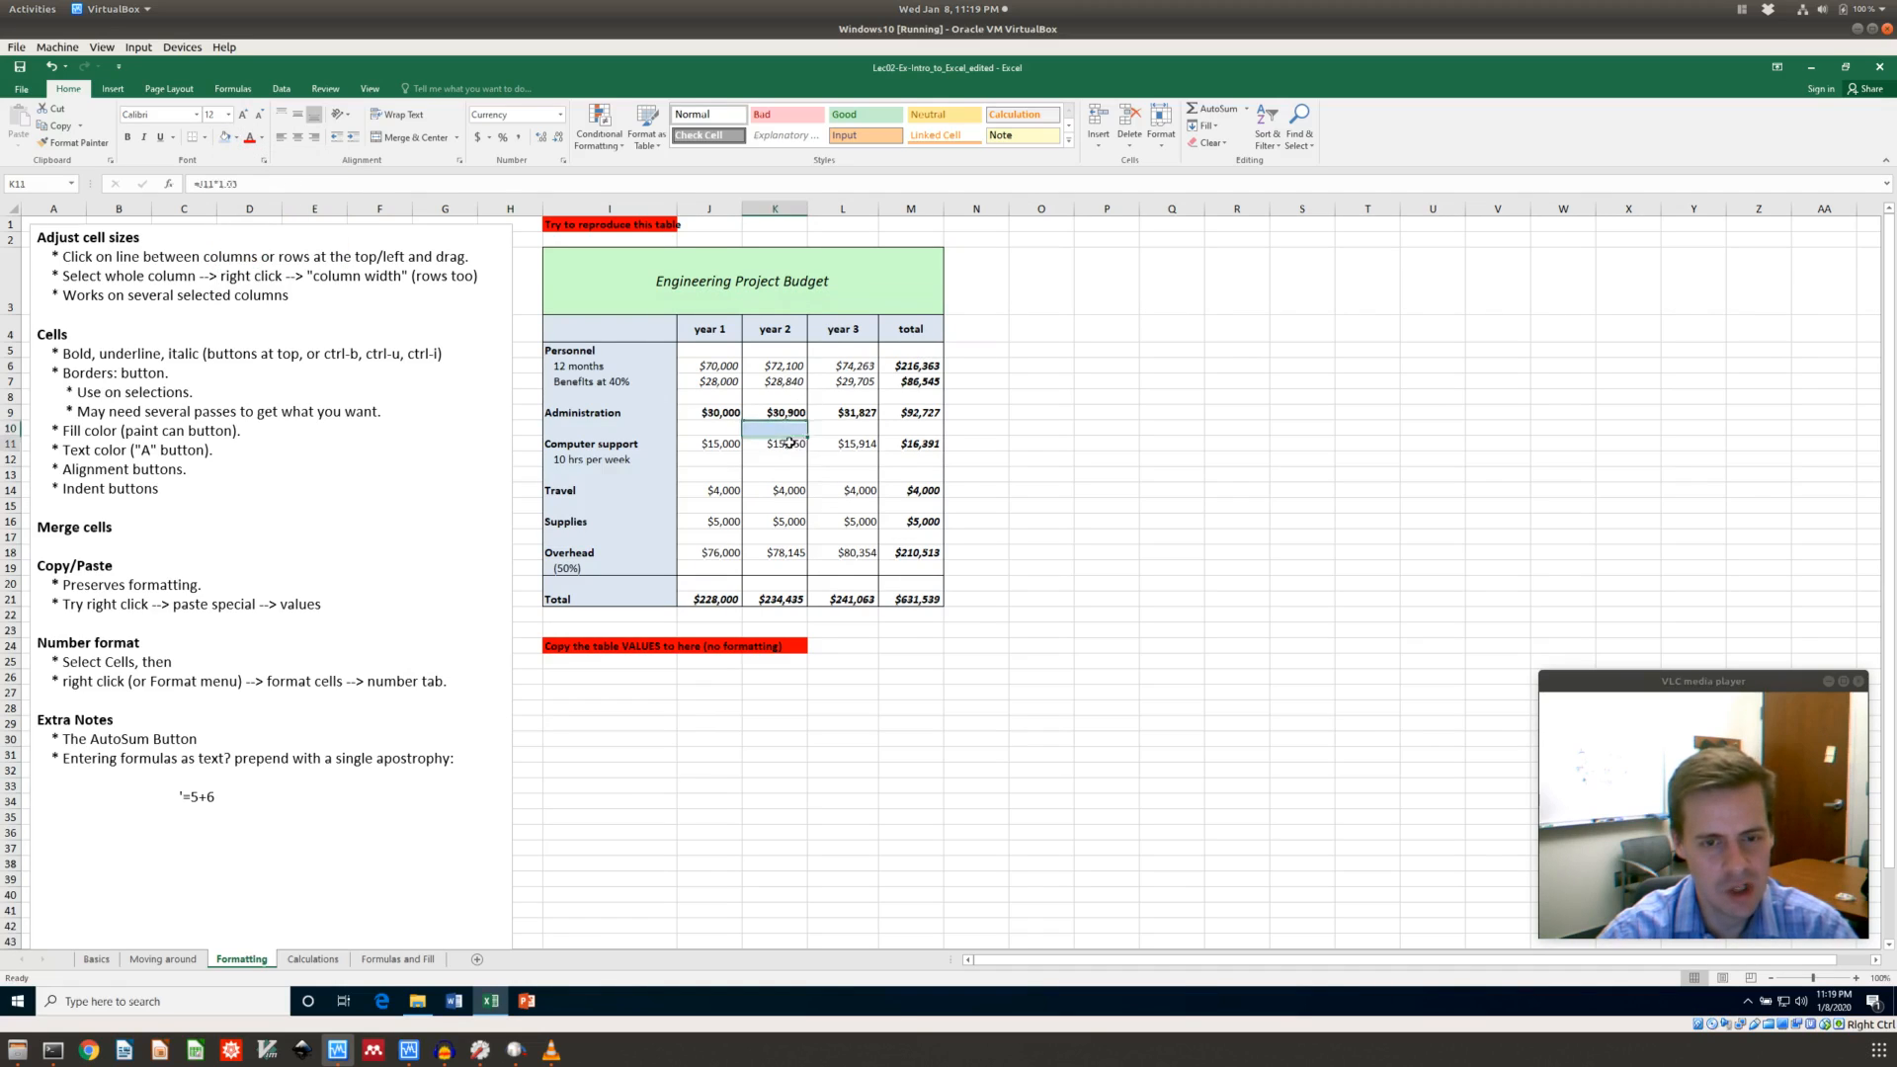
click(263, 139)
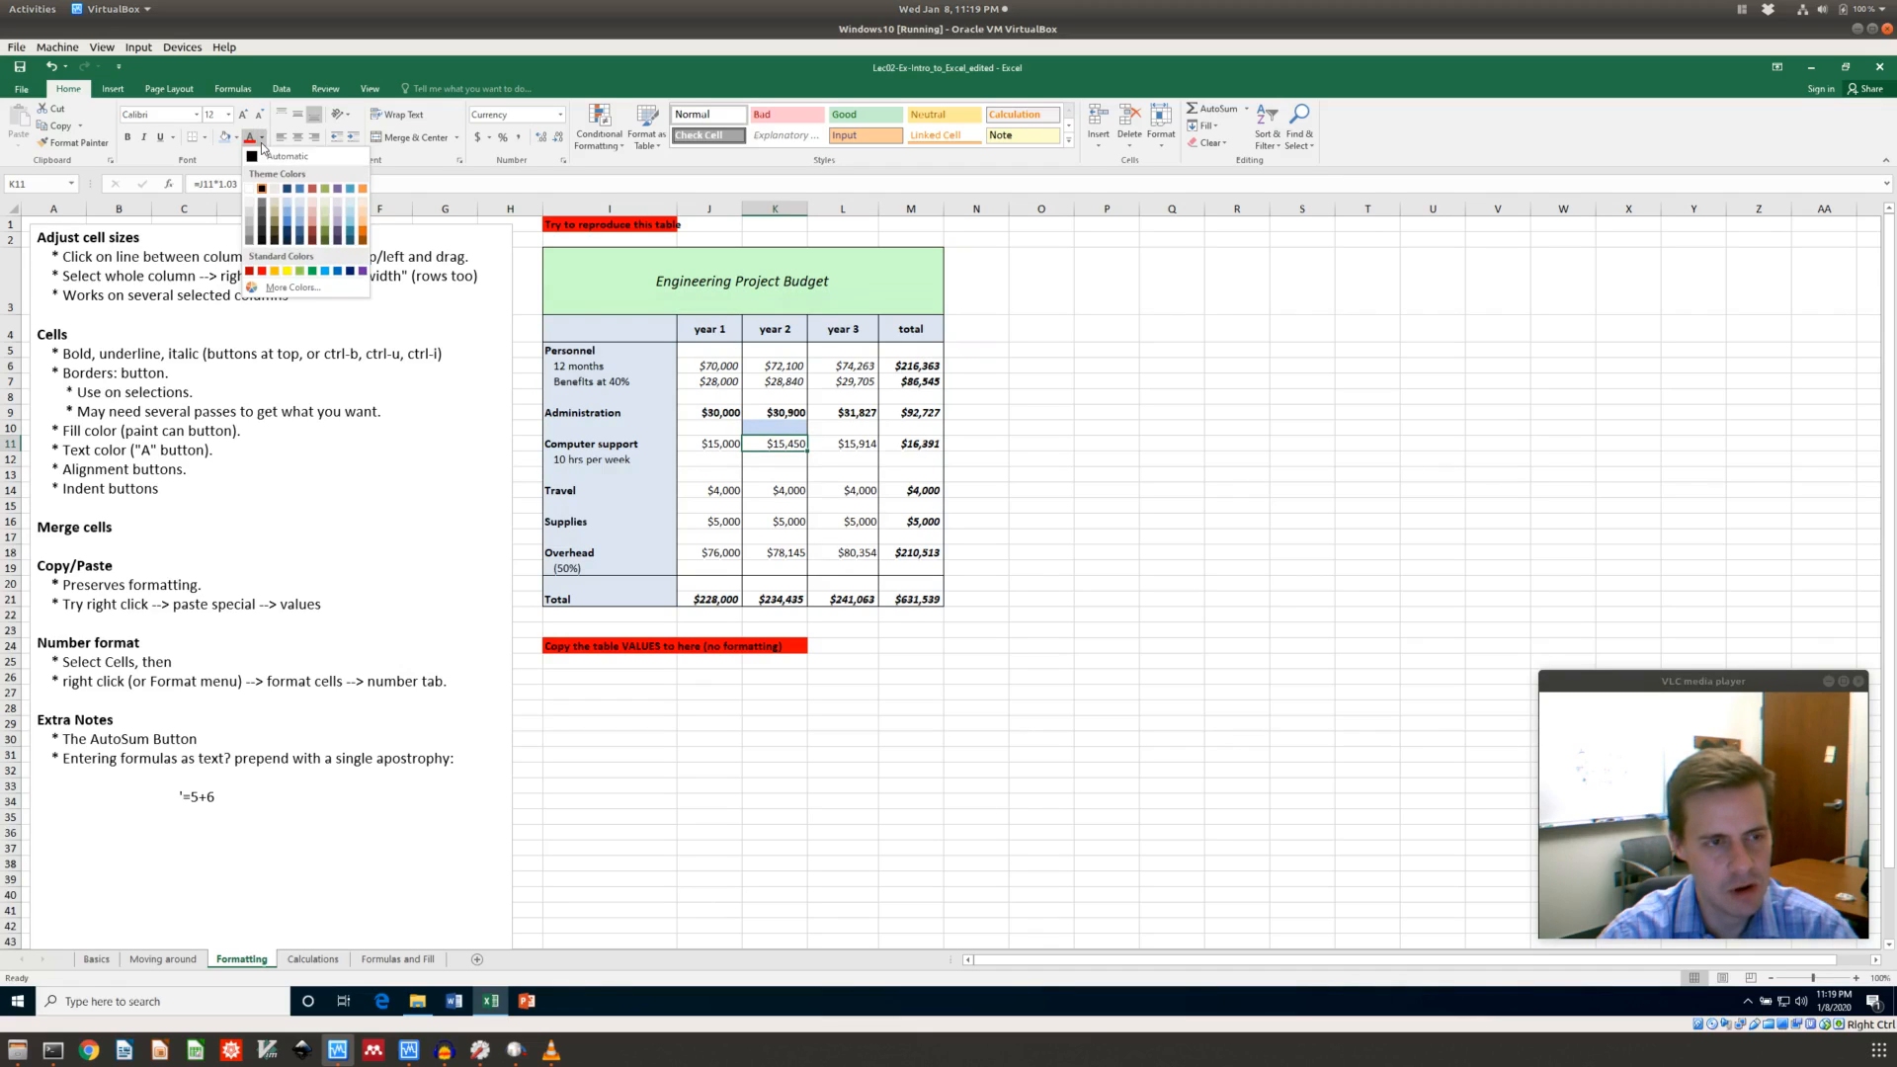
click(314, 189)
click(769, 474)
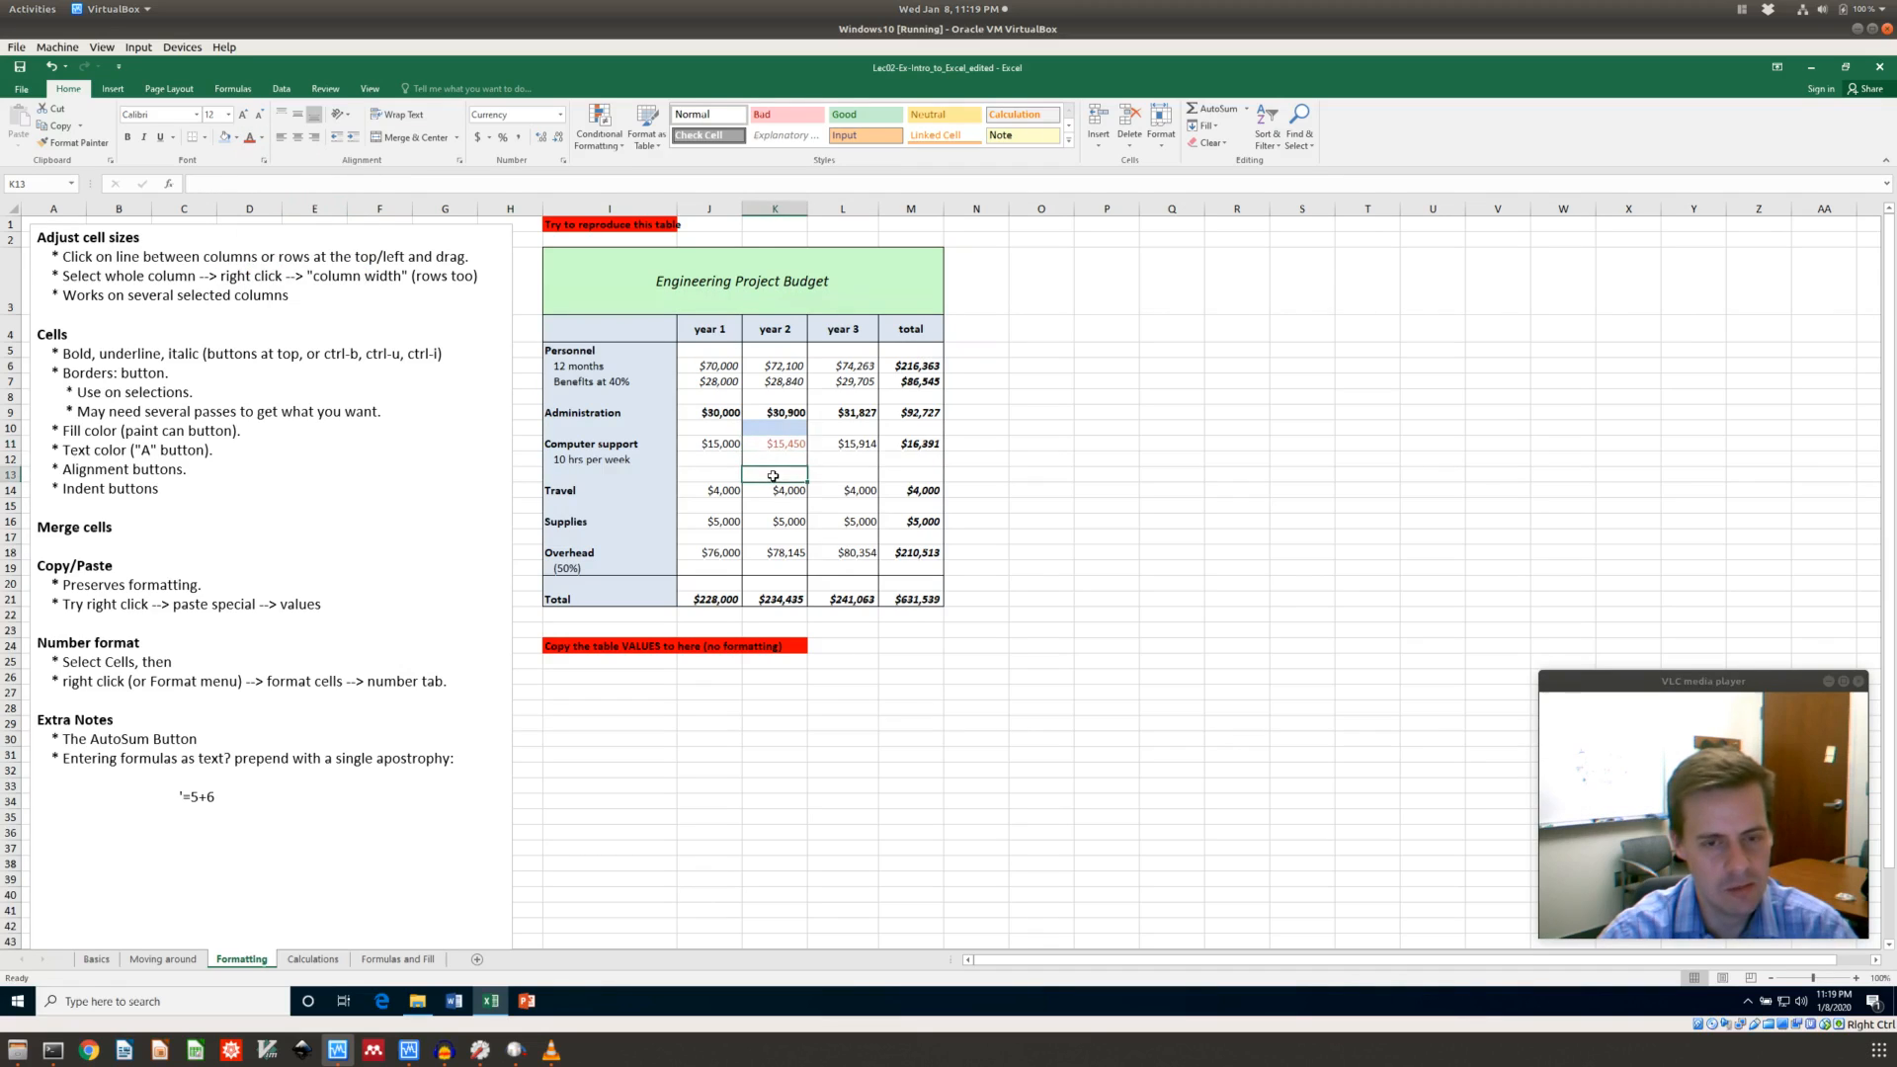
Apply Thick Outside Borders to the empty cell J12, below the year 1 Computer support amount
click(715, 459)
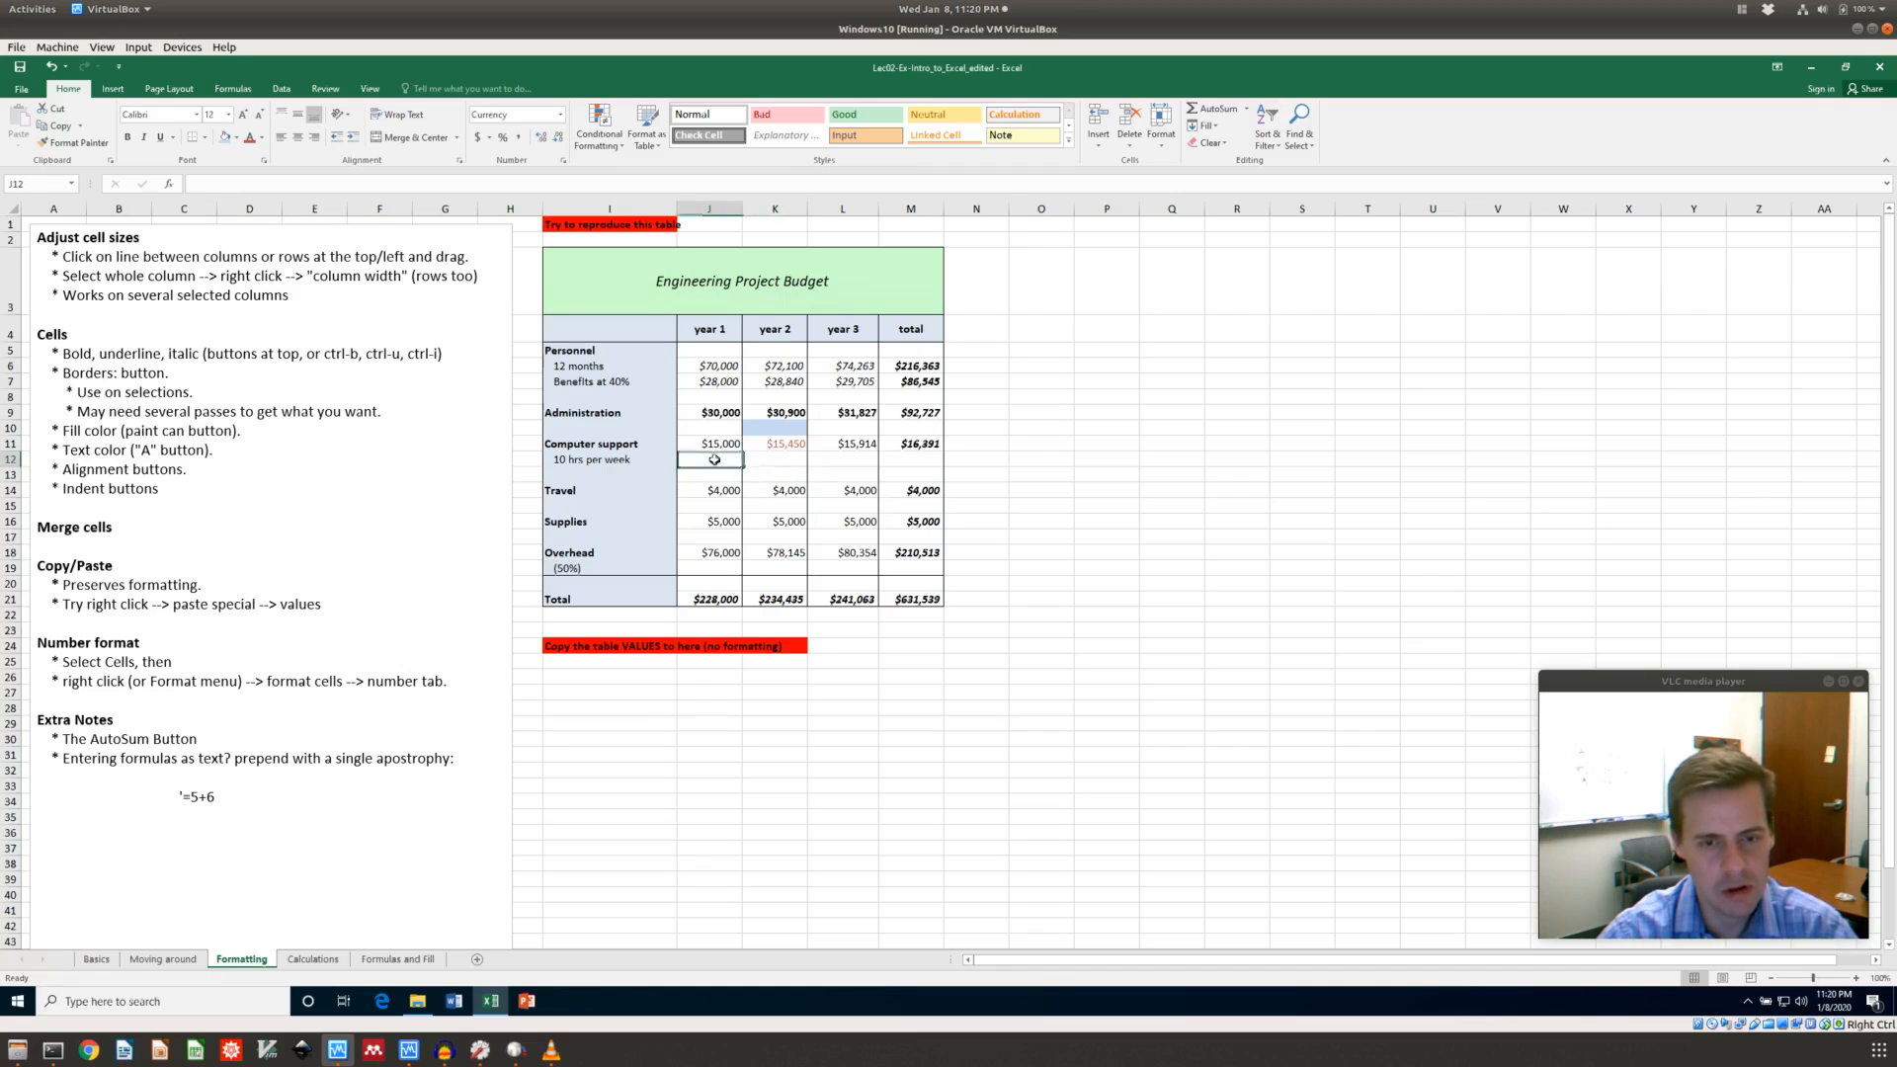
click(204, 137)
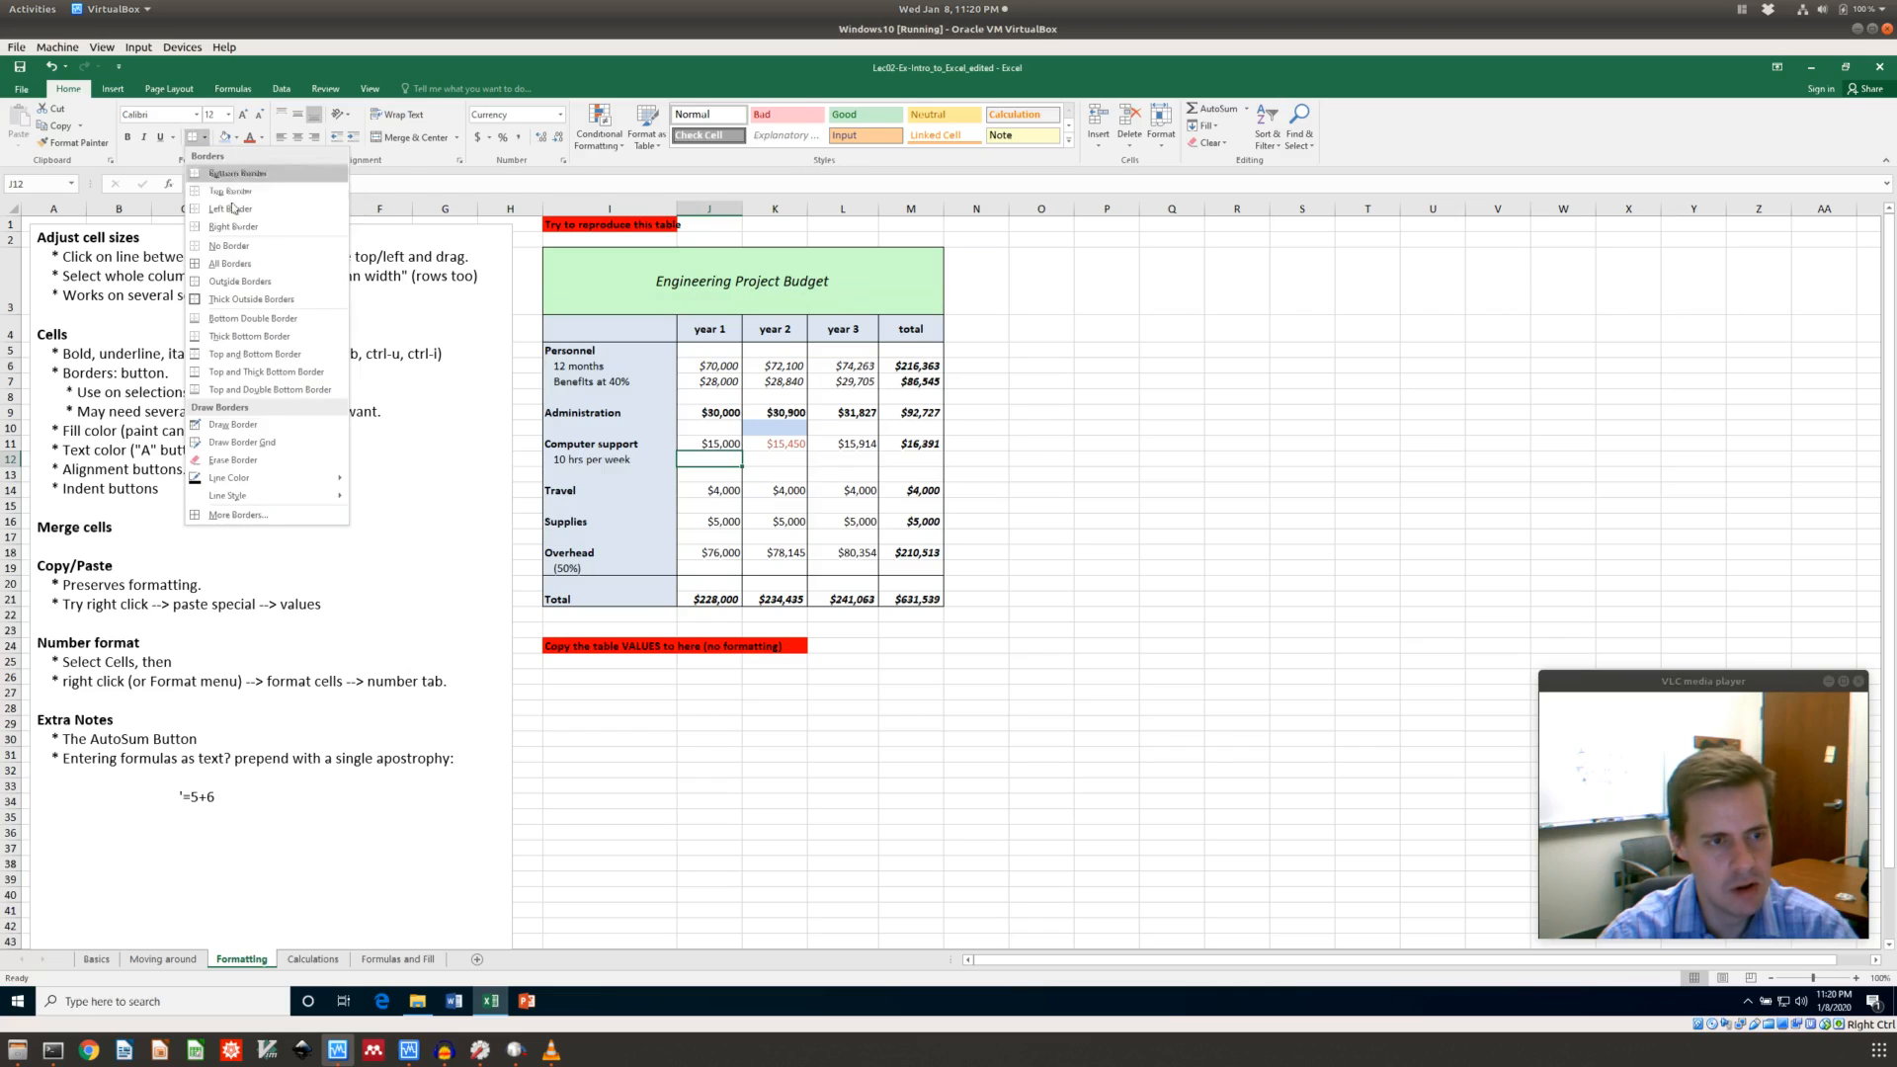
click(247, 299)
click(699, 483)
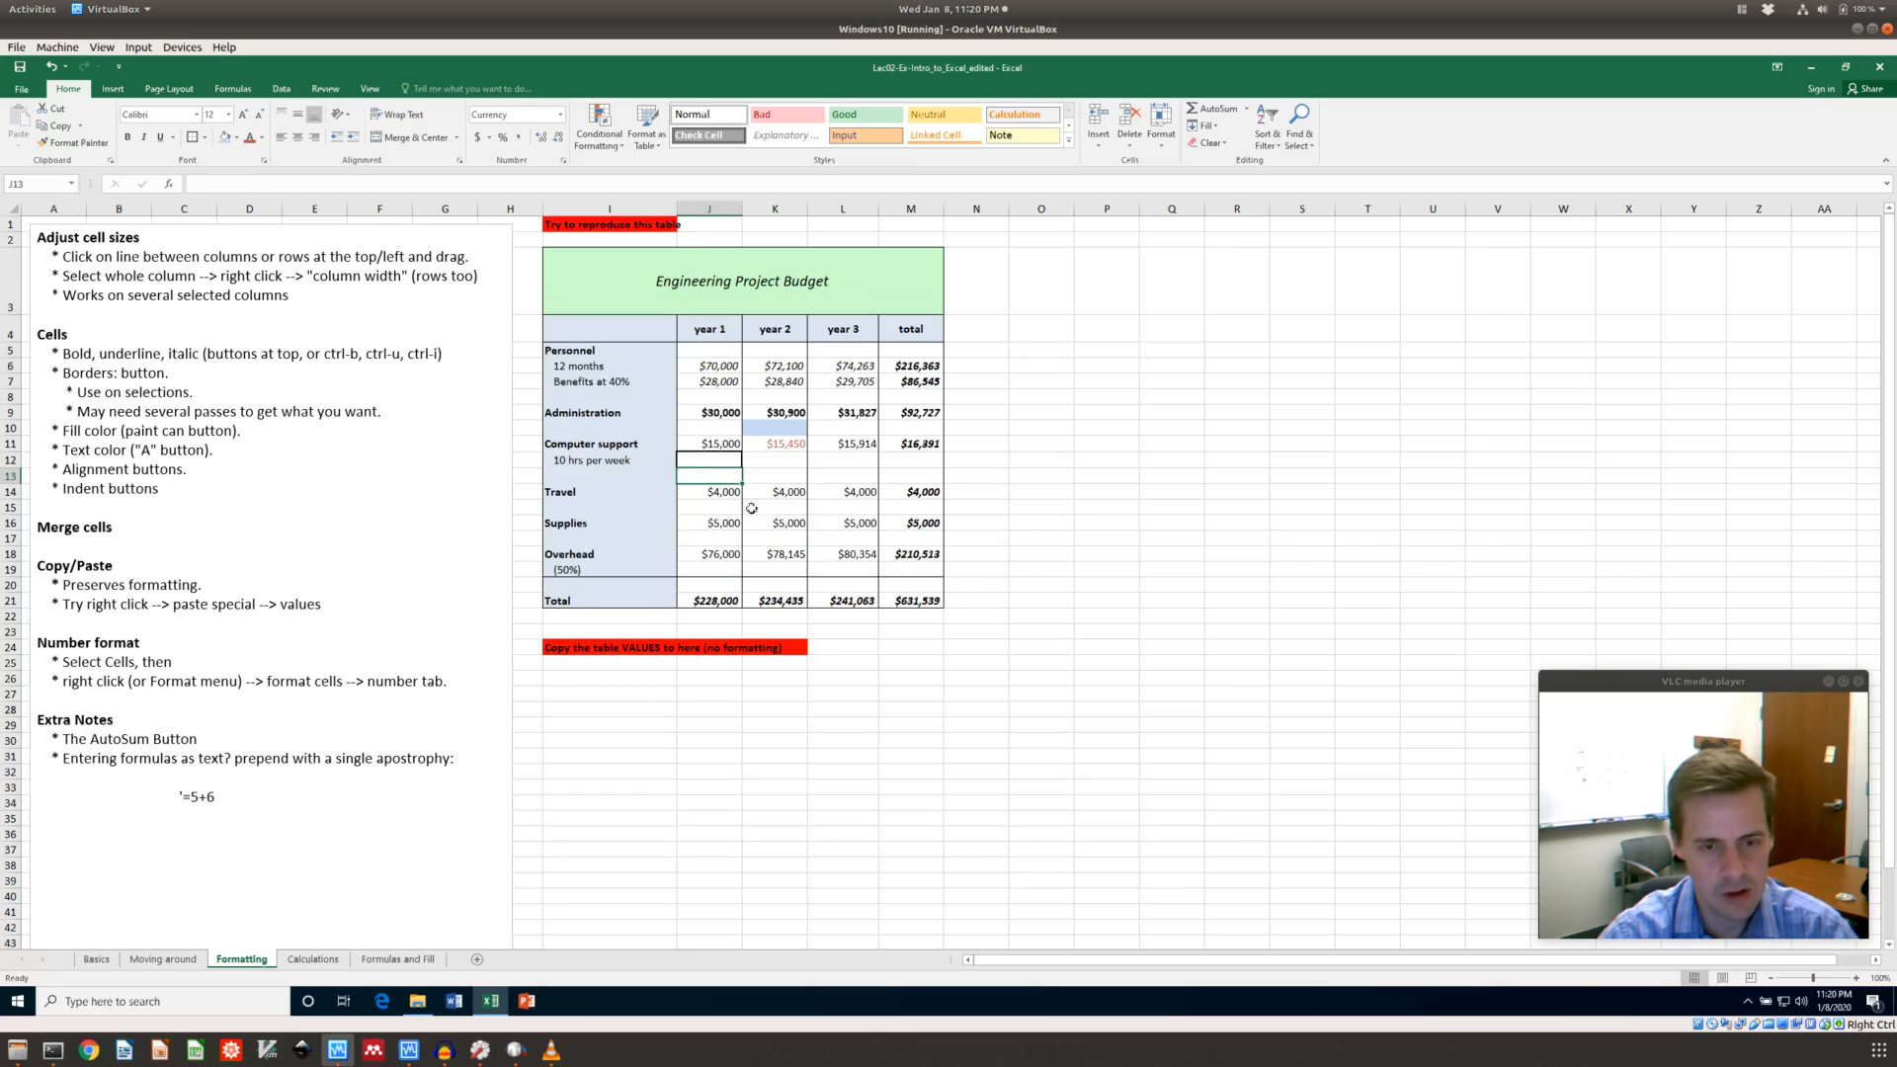
click(845, 302)
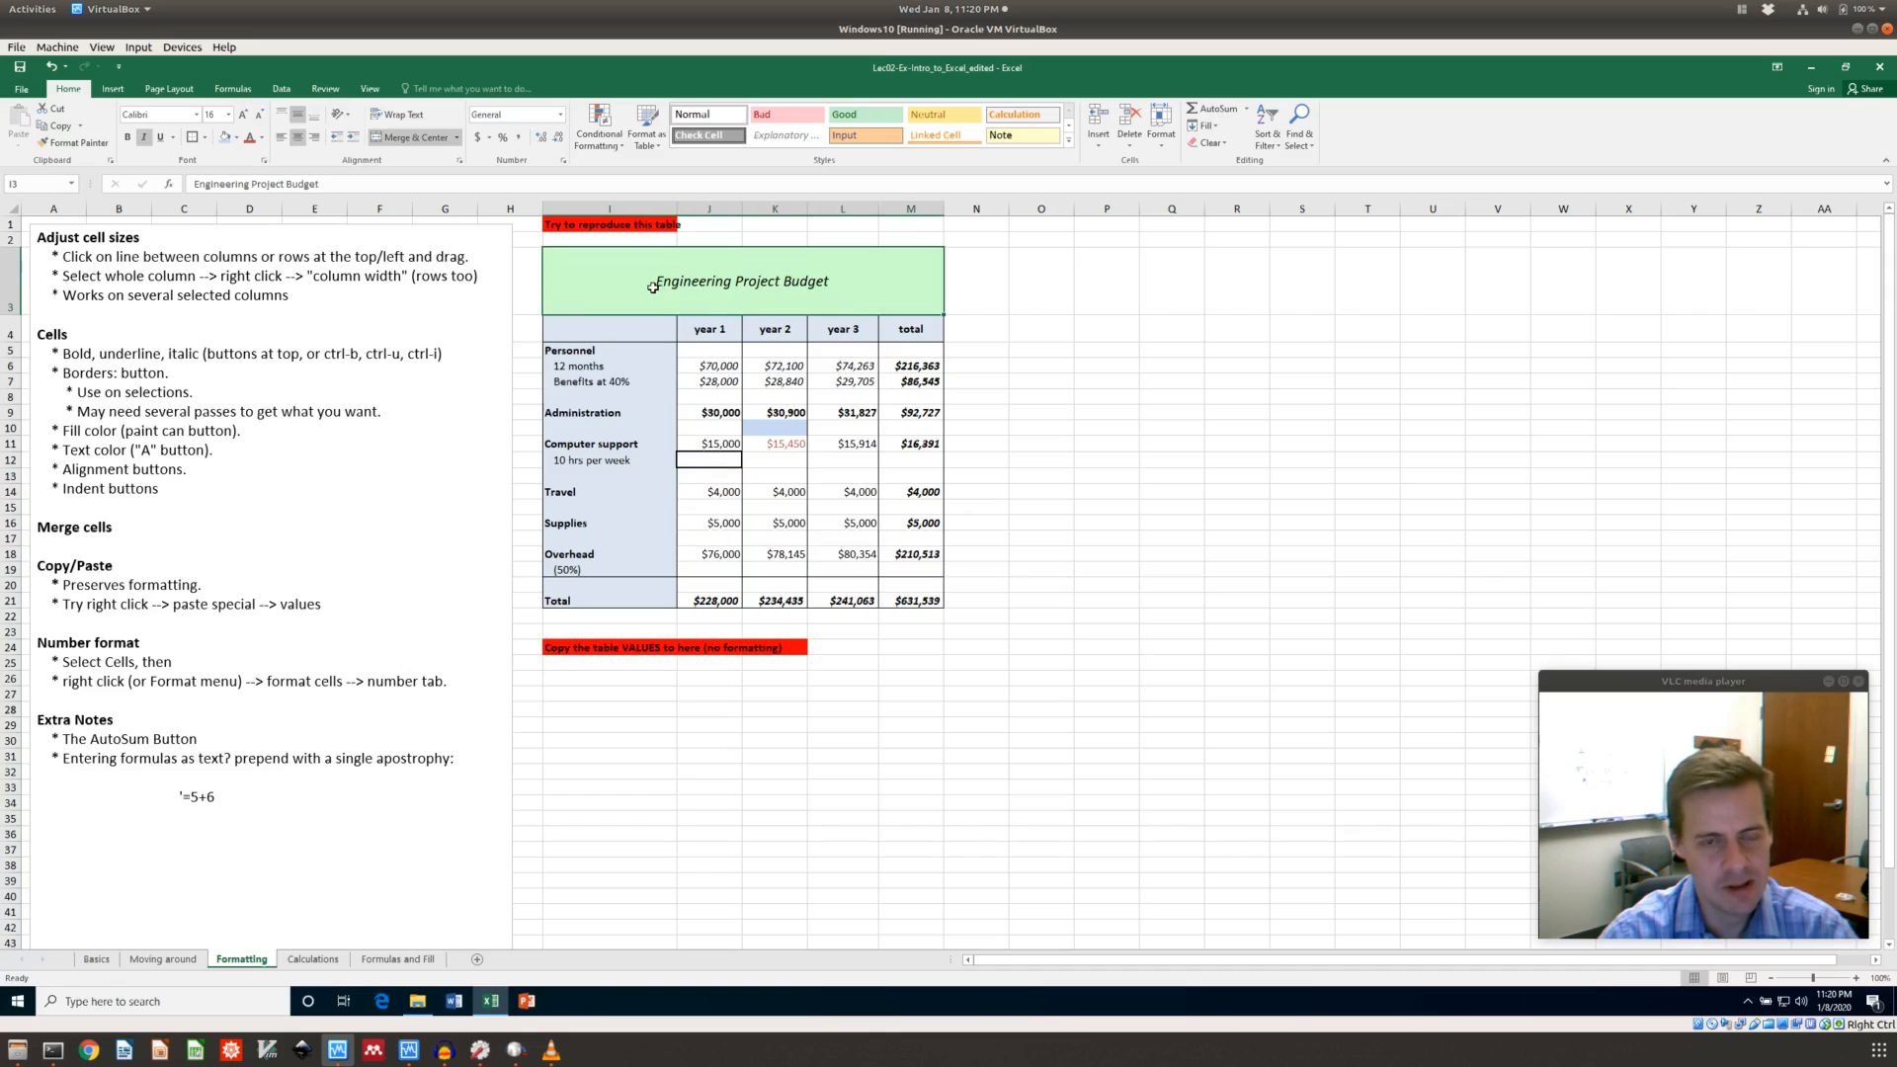
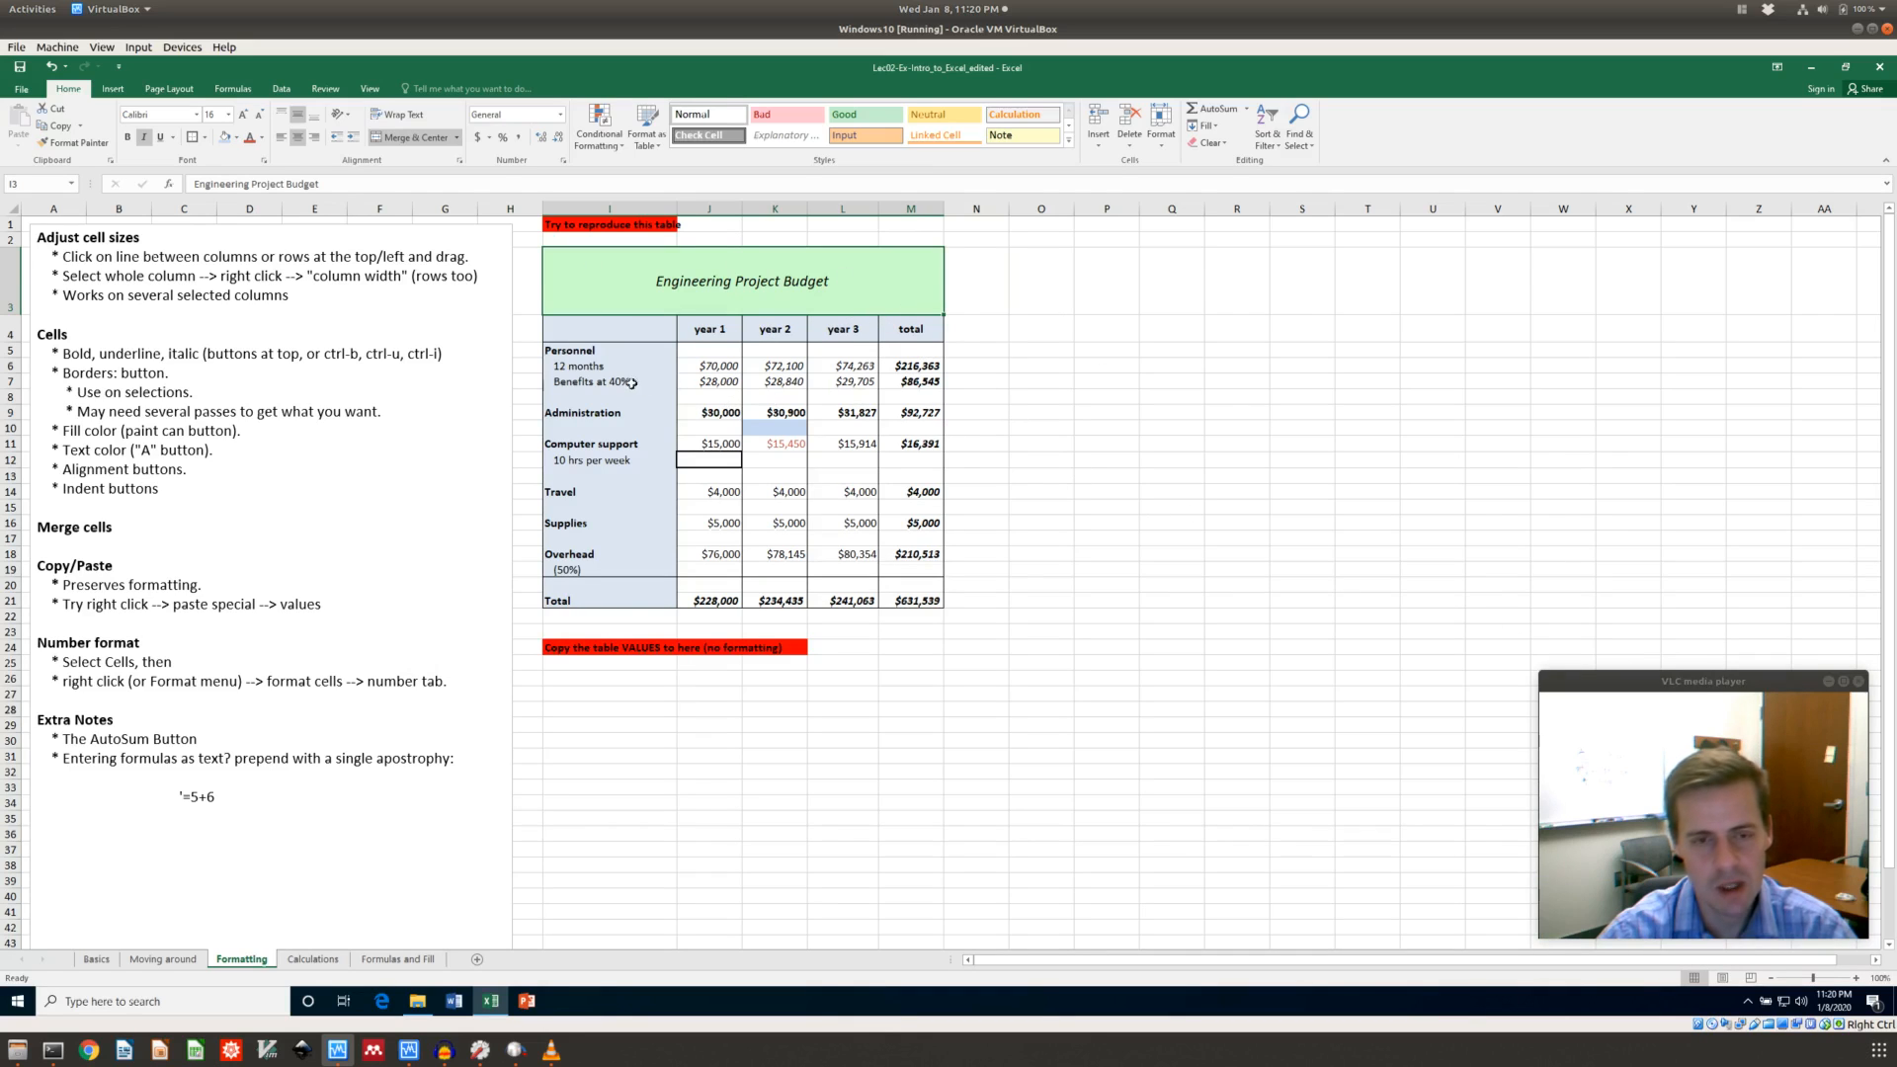
click(1087, 366)
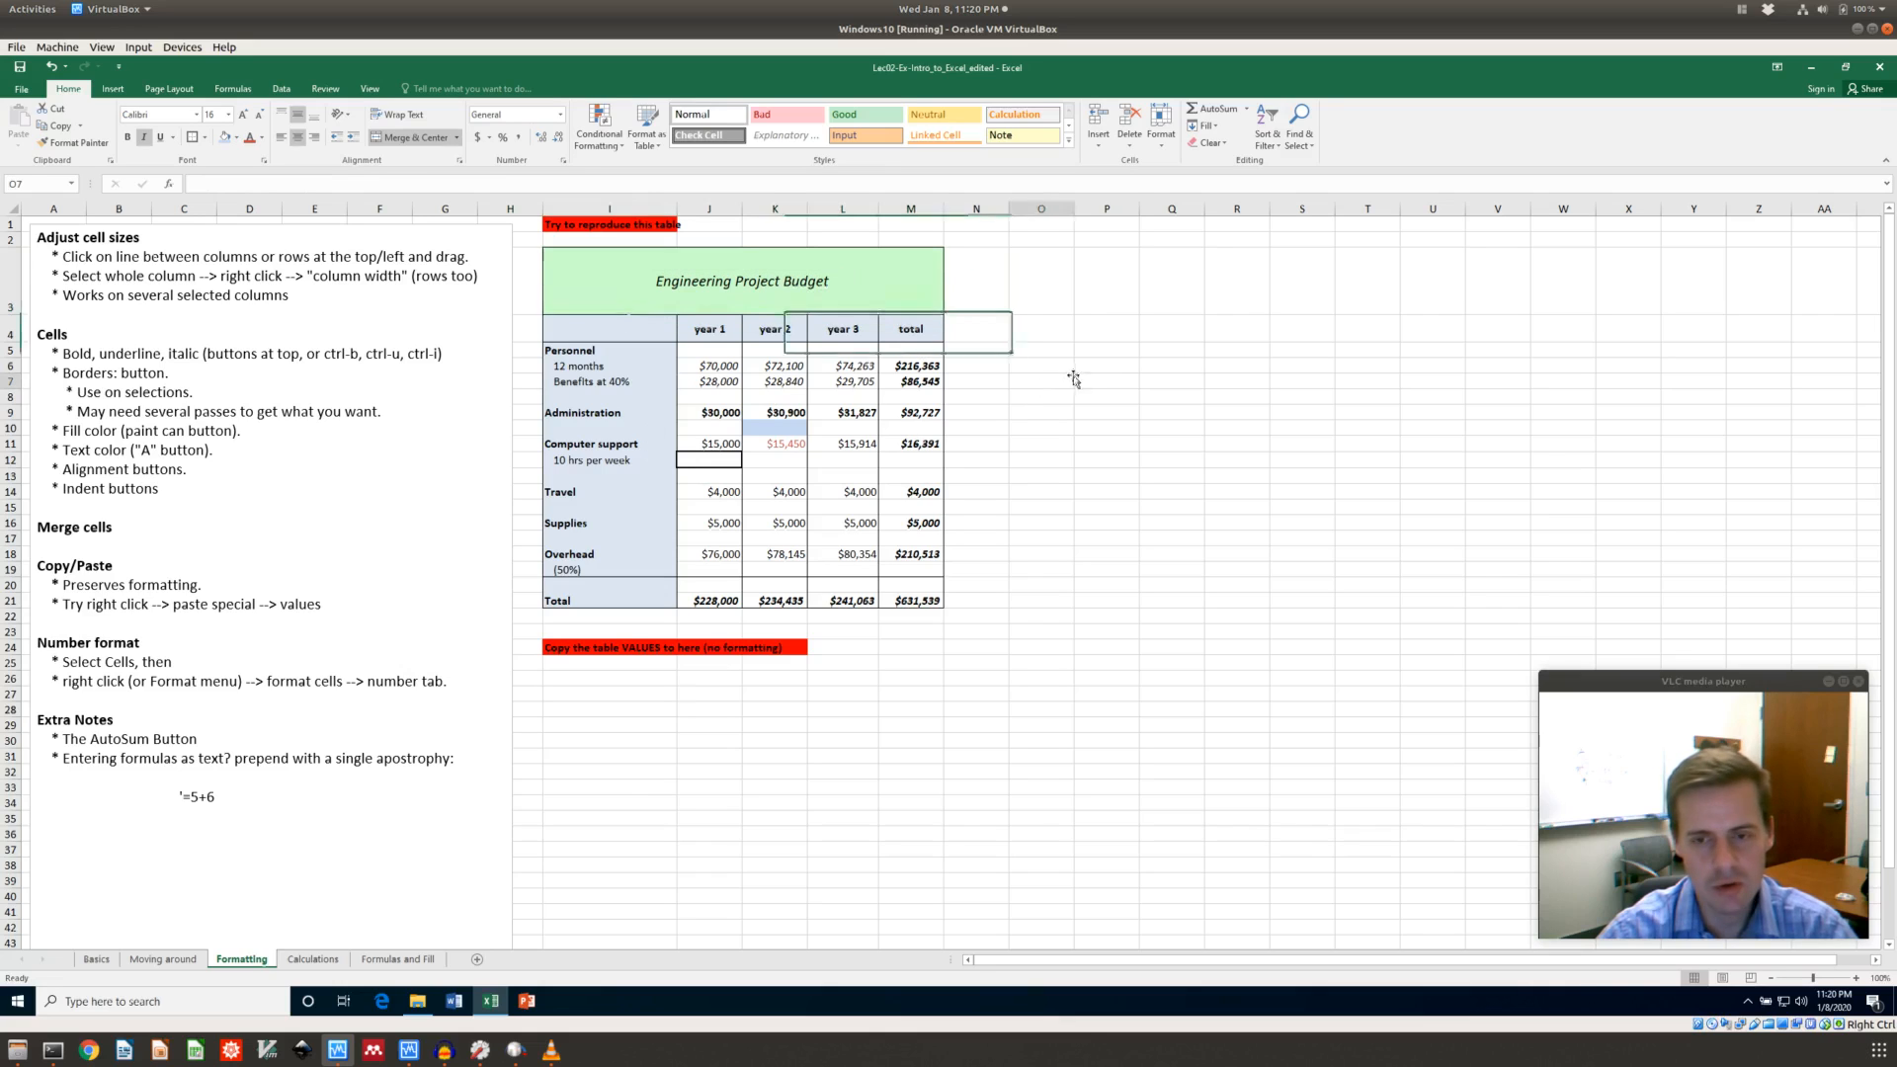
Enter "merge test" in cells P6 and Q6
text(mer)
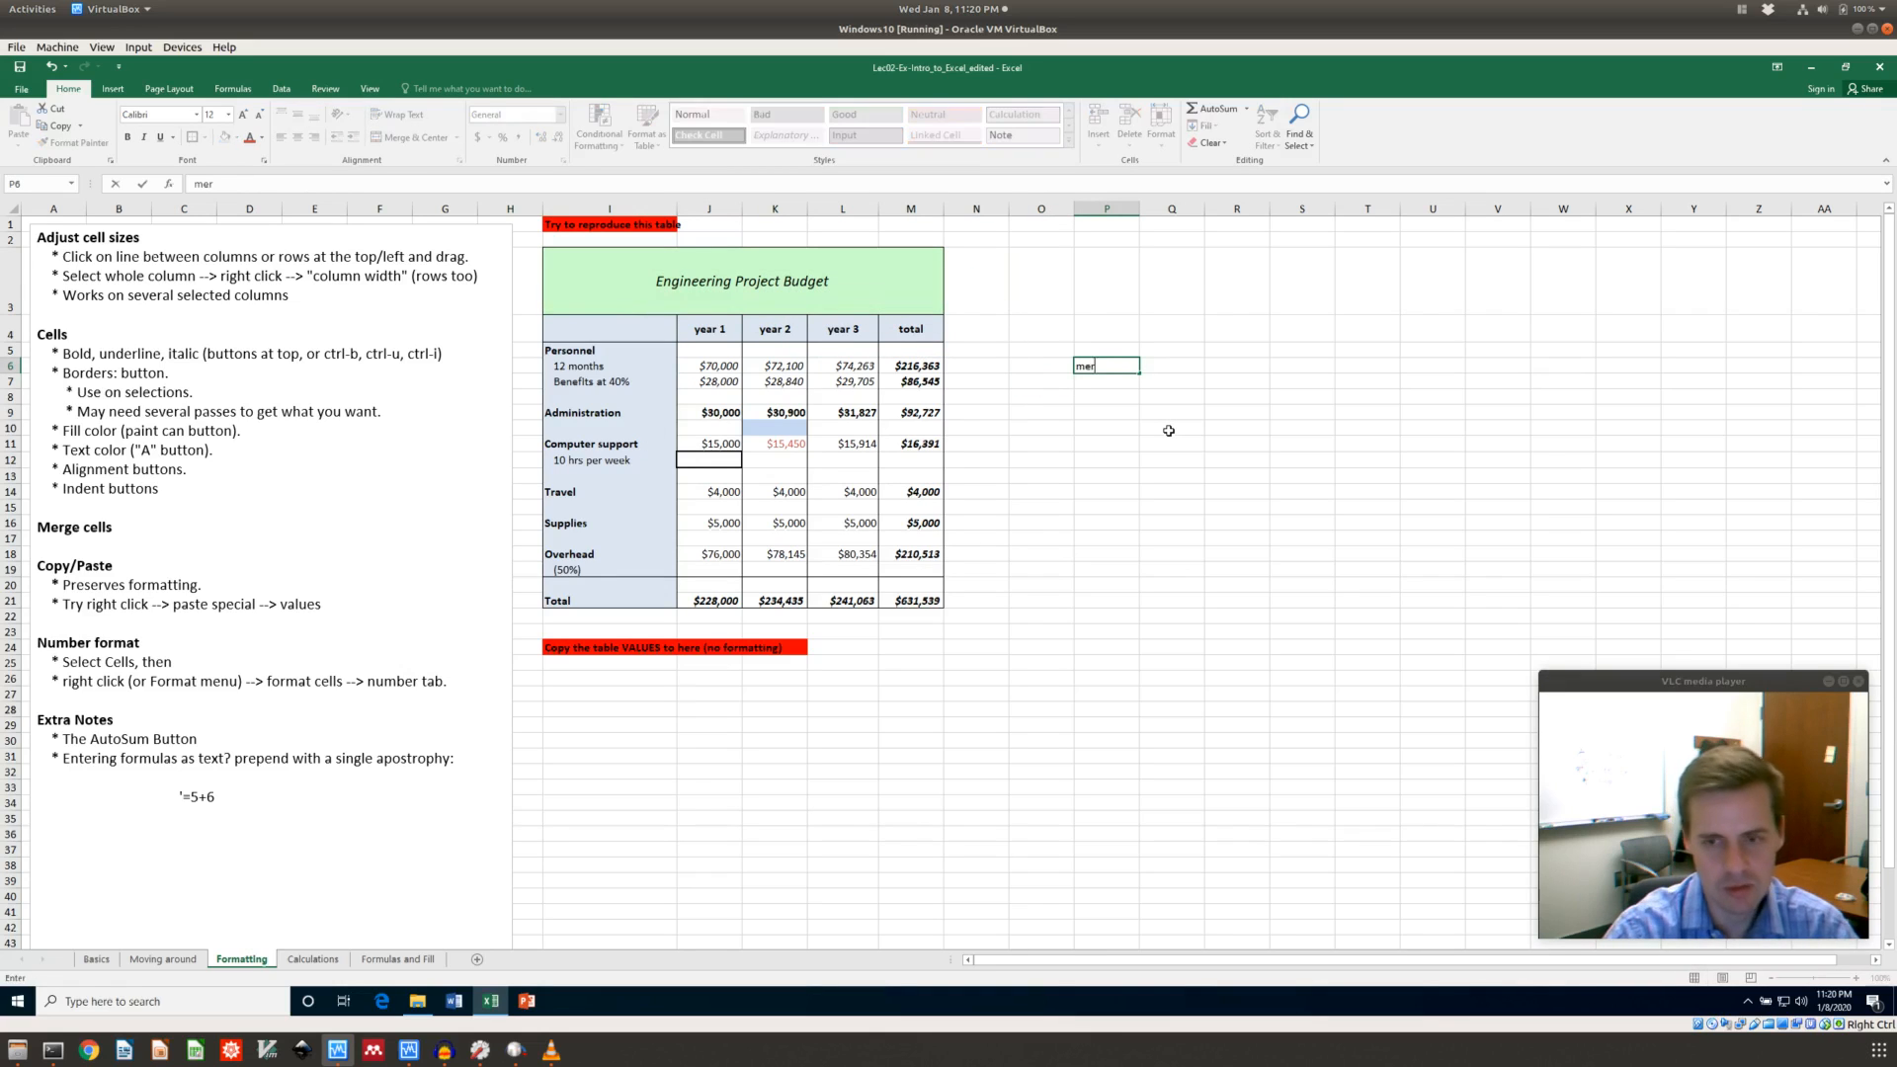
text(ge test)
key(Tab)
text(merge te)
key(Return)
Try to merge and center cells P6 and Q6, accepting the loss of the second value, and undo the merge
key(Up)
key(shift+Right)
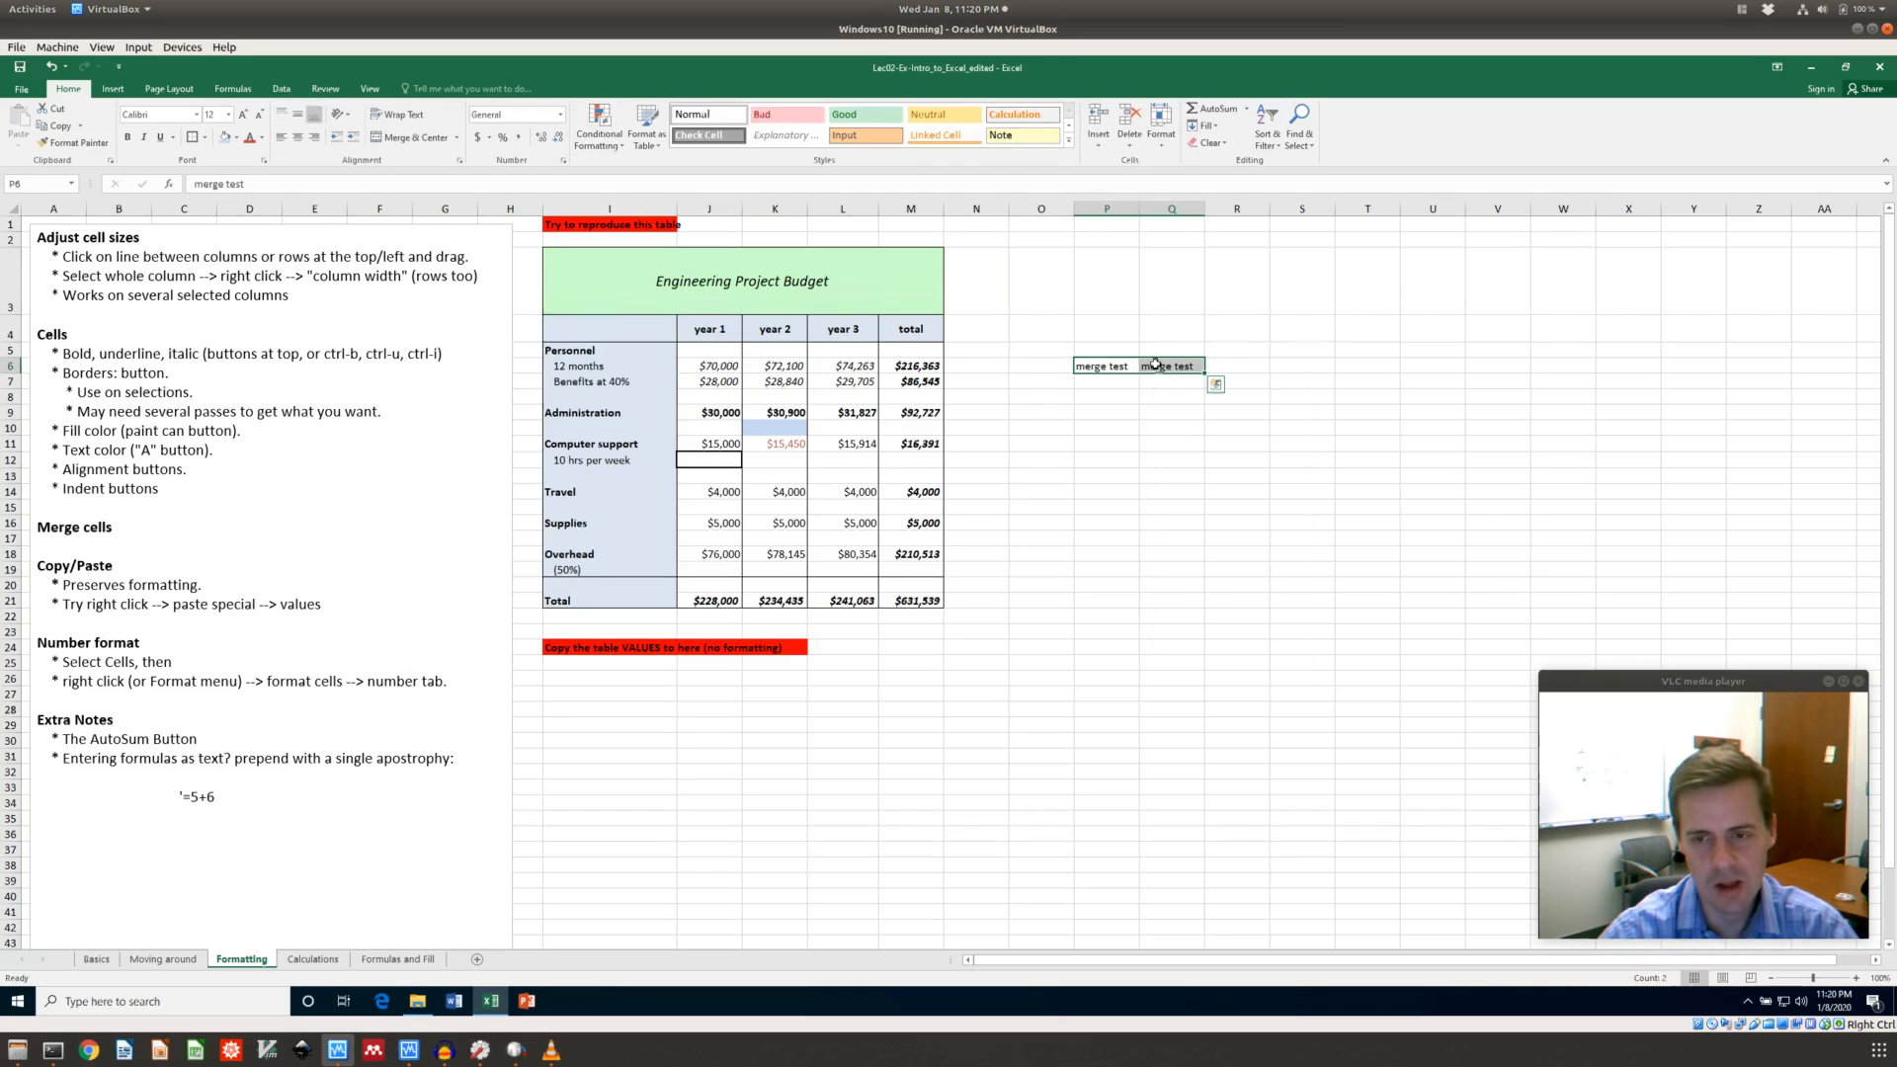
right_click(1155, 363)
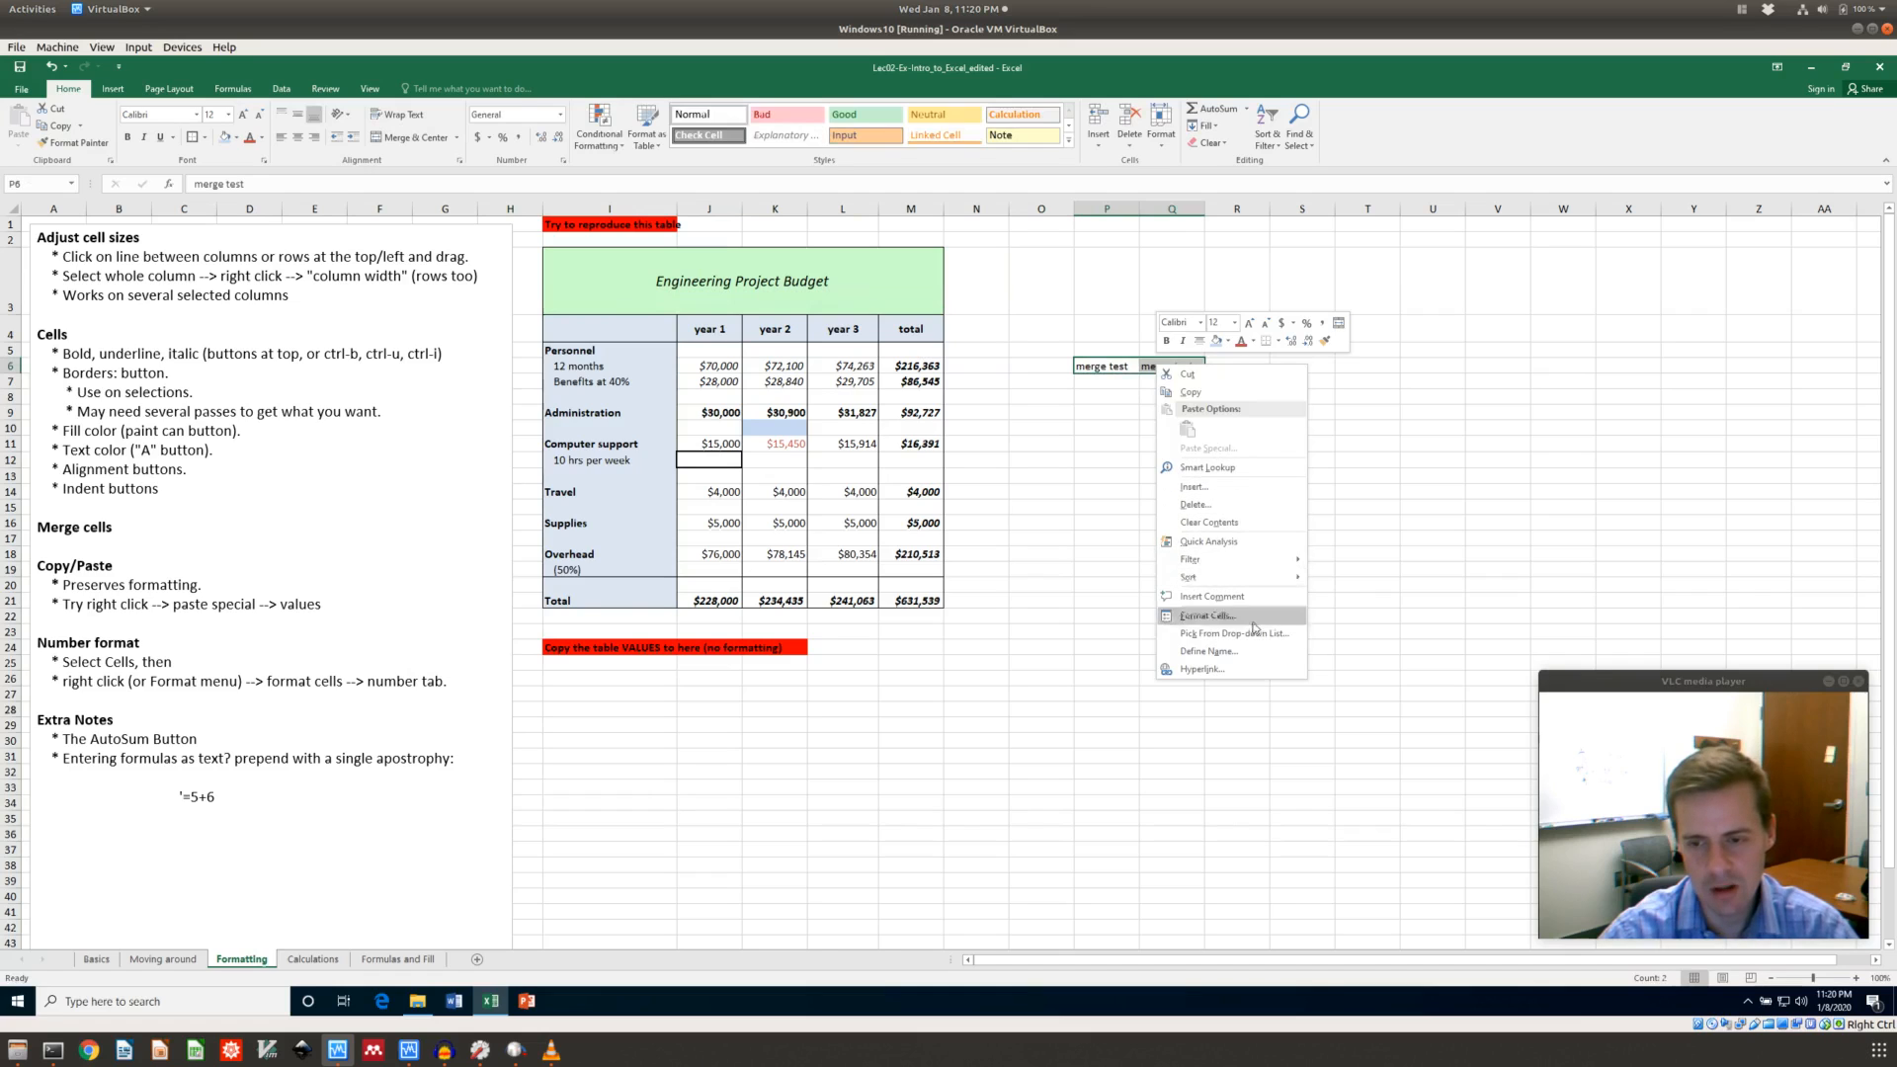
click(1113, 427)
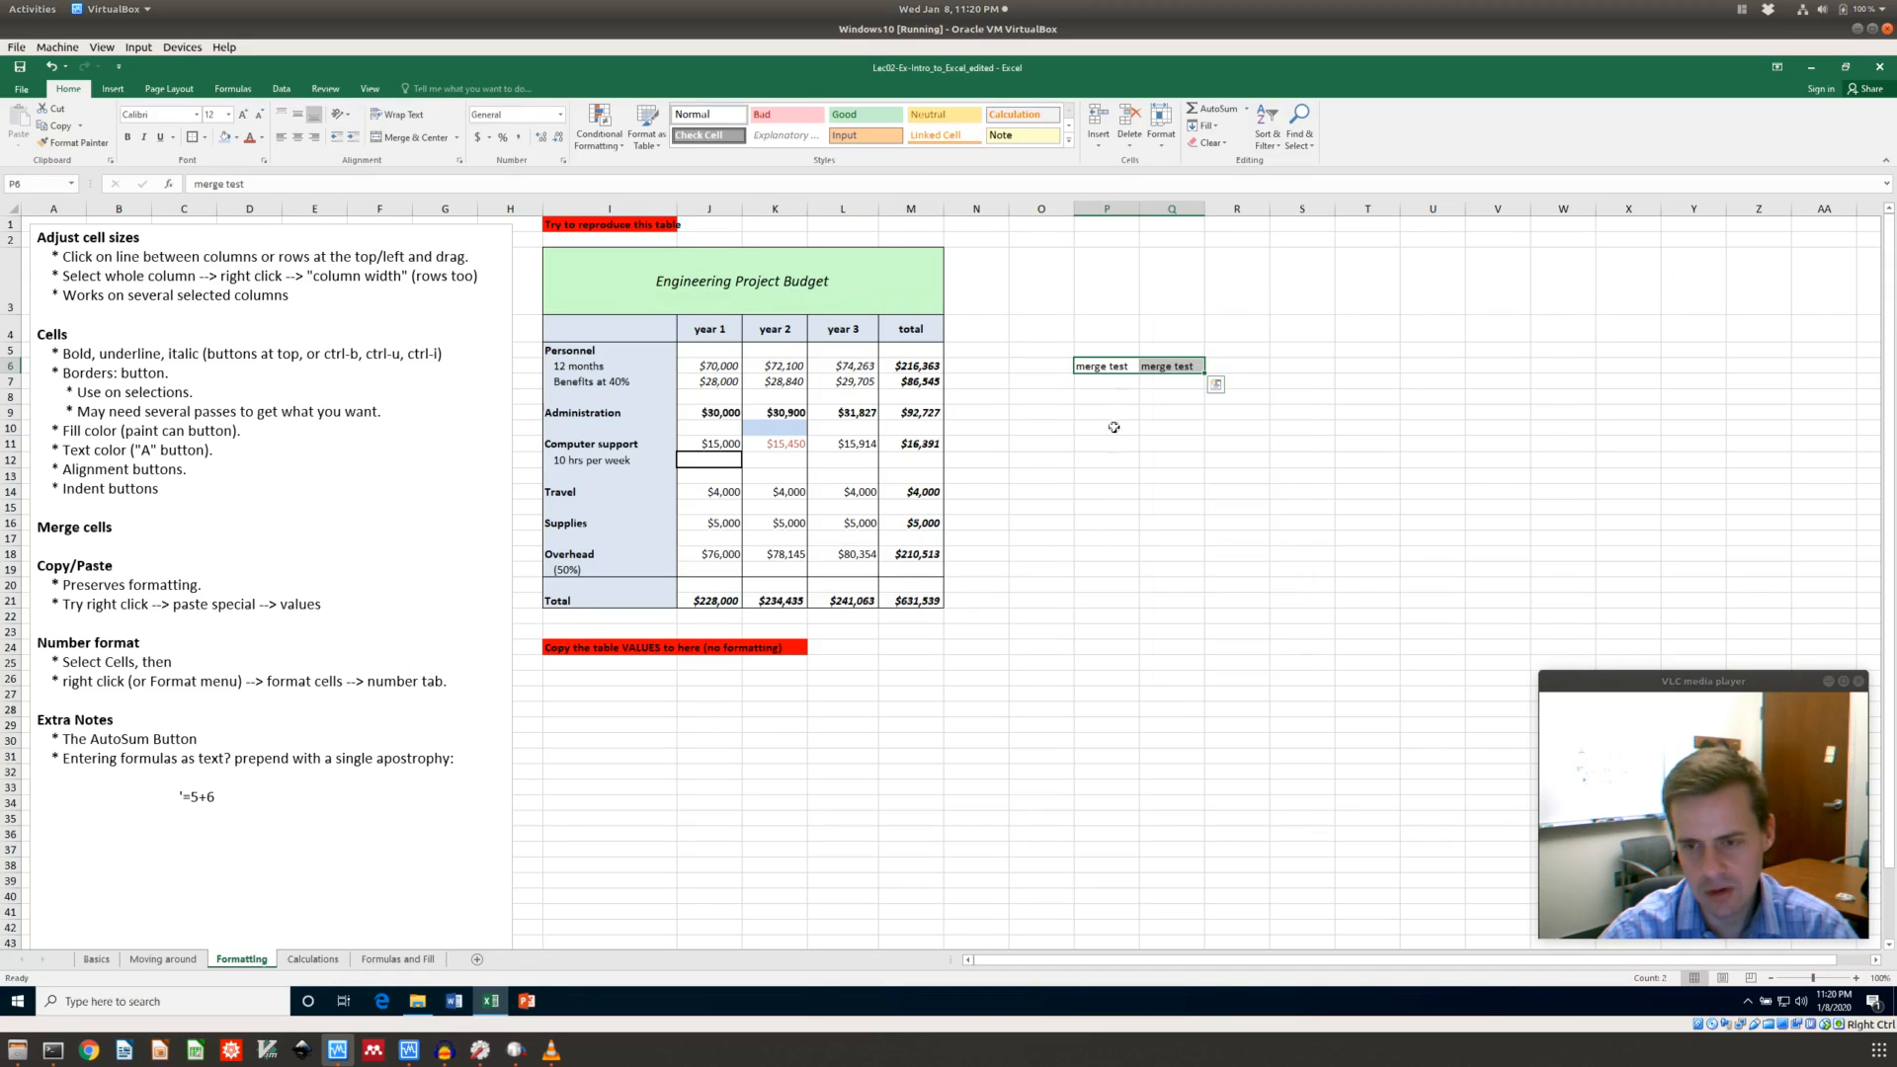
click(393, 139)
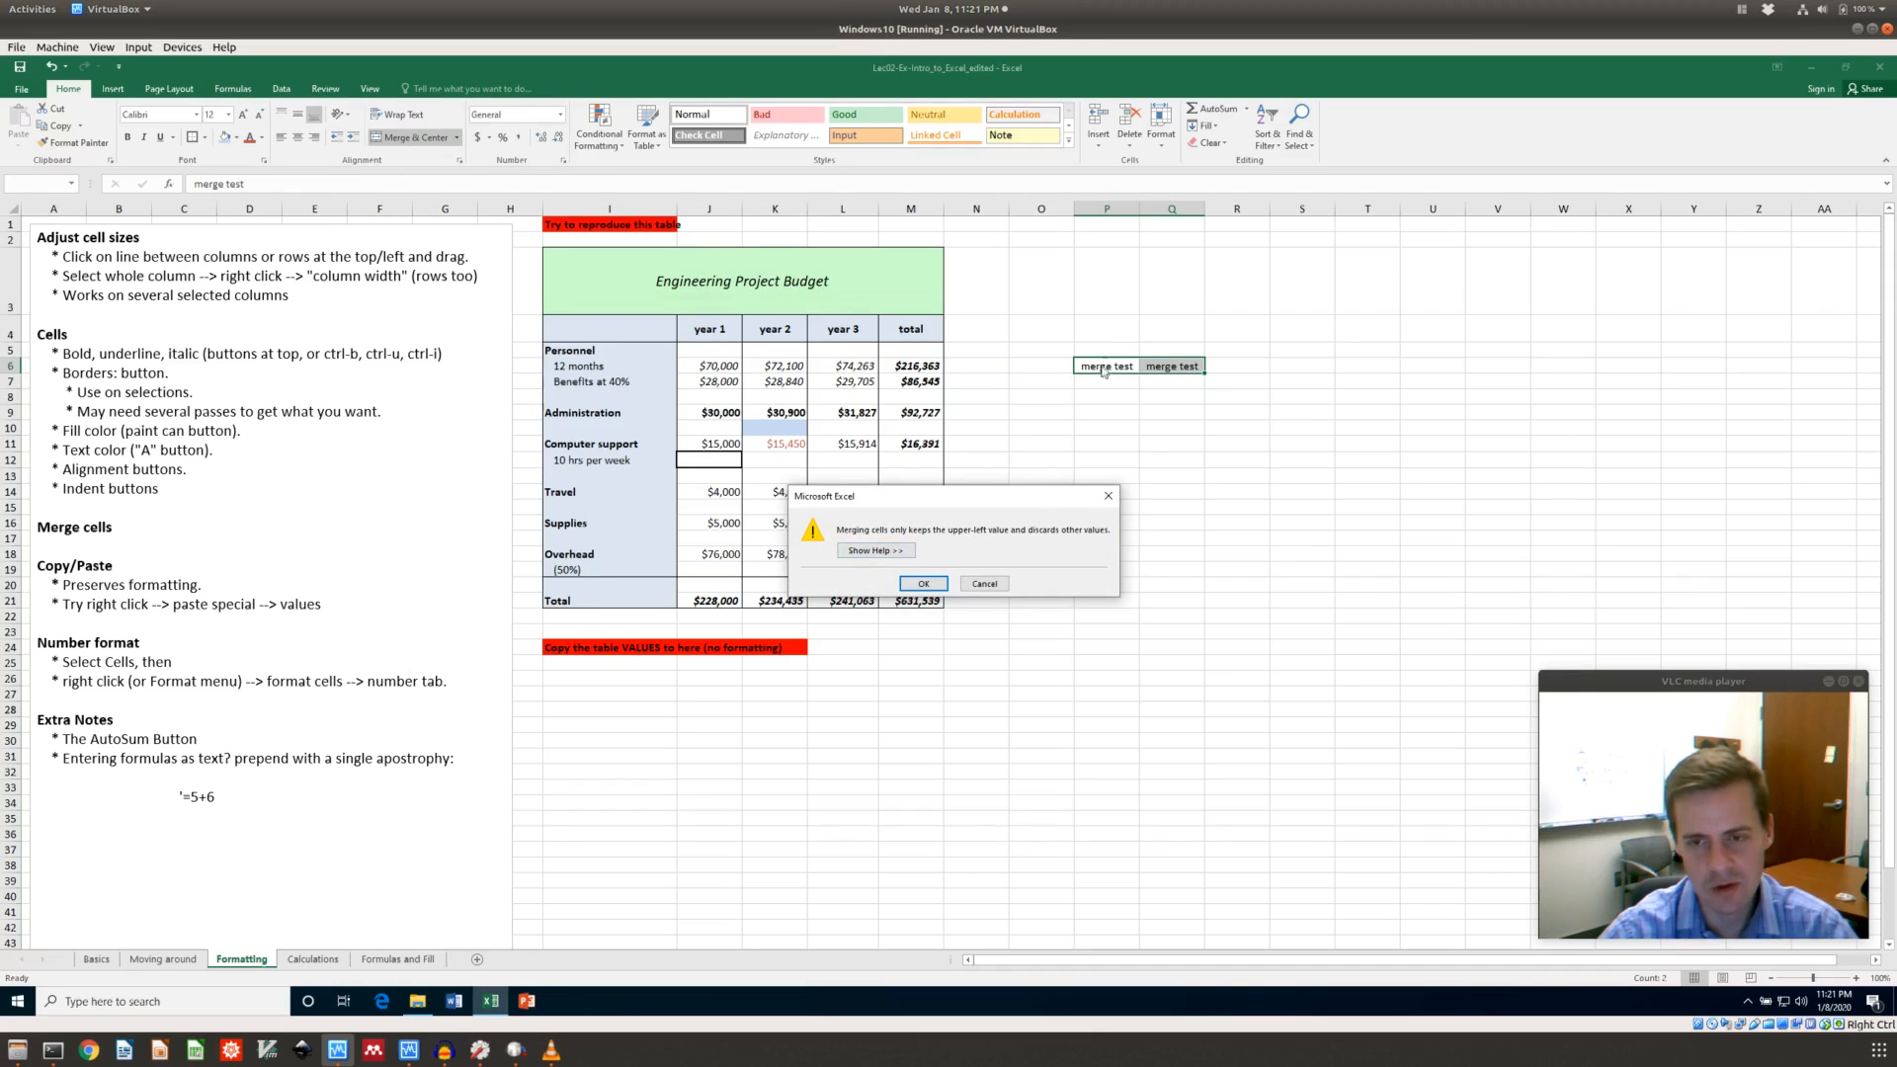
click(924, 582)
click(1146, 396)
click(1141, 372)
key(ctrl+z)
Change the text in P6 to "merge test 1" and the text in Q6 to "merge test 2"
click(1135, 408)
double_click(1127, 365)
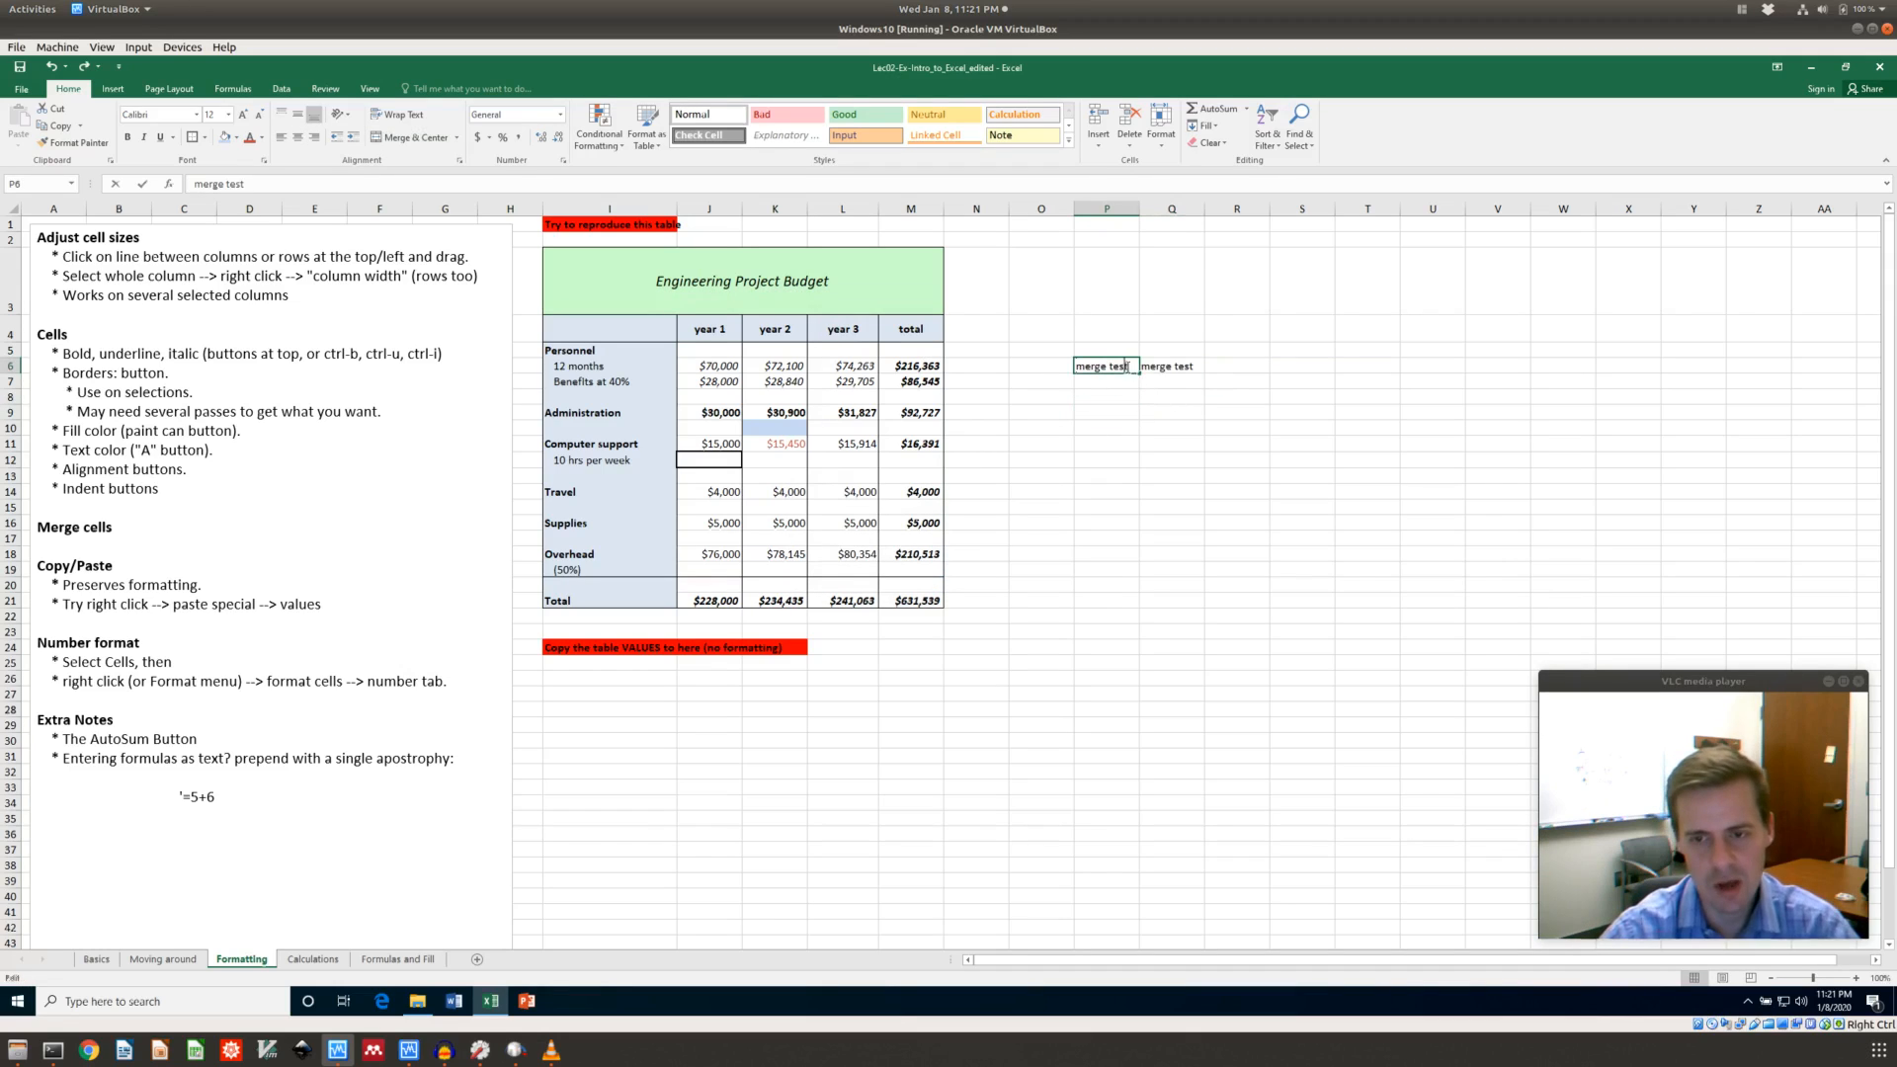
text(1)
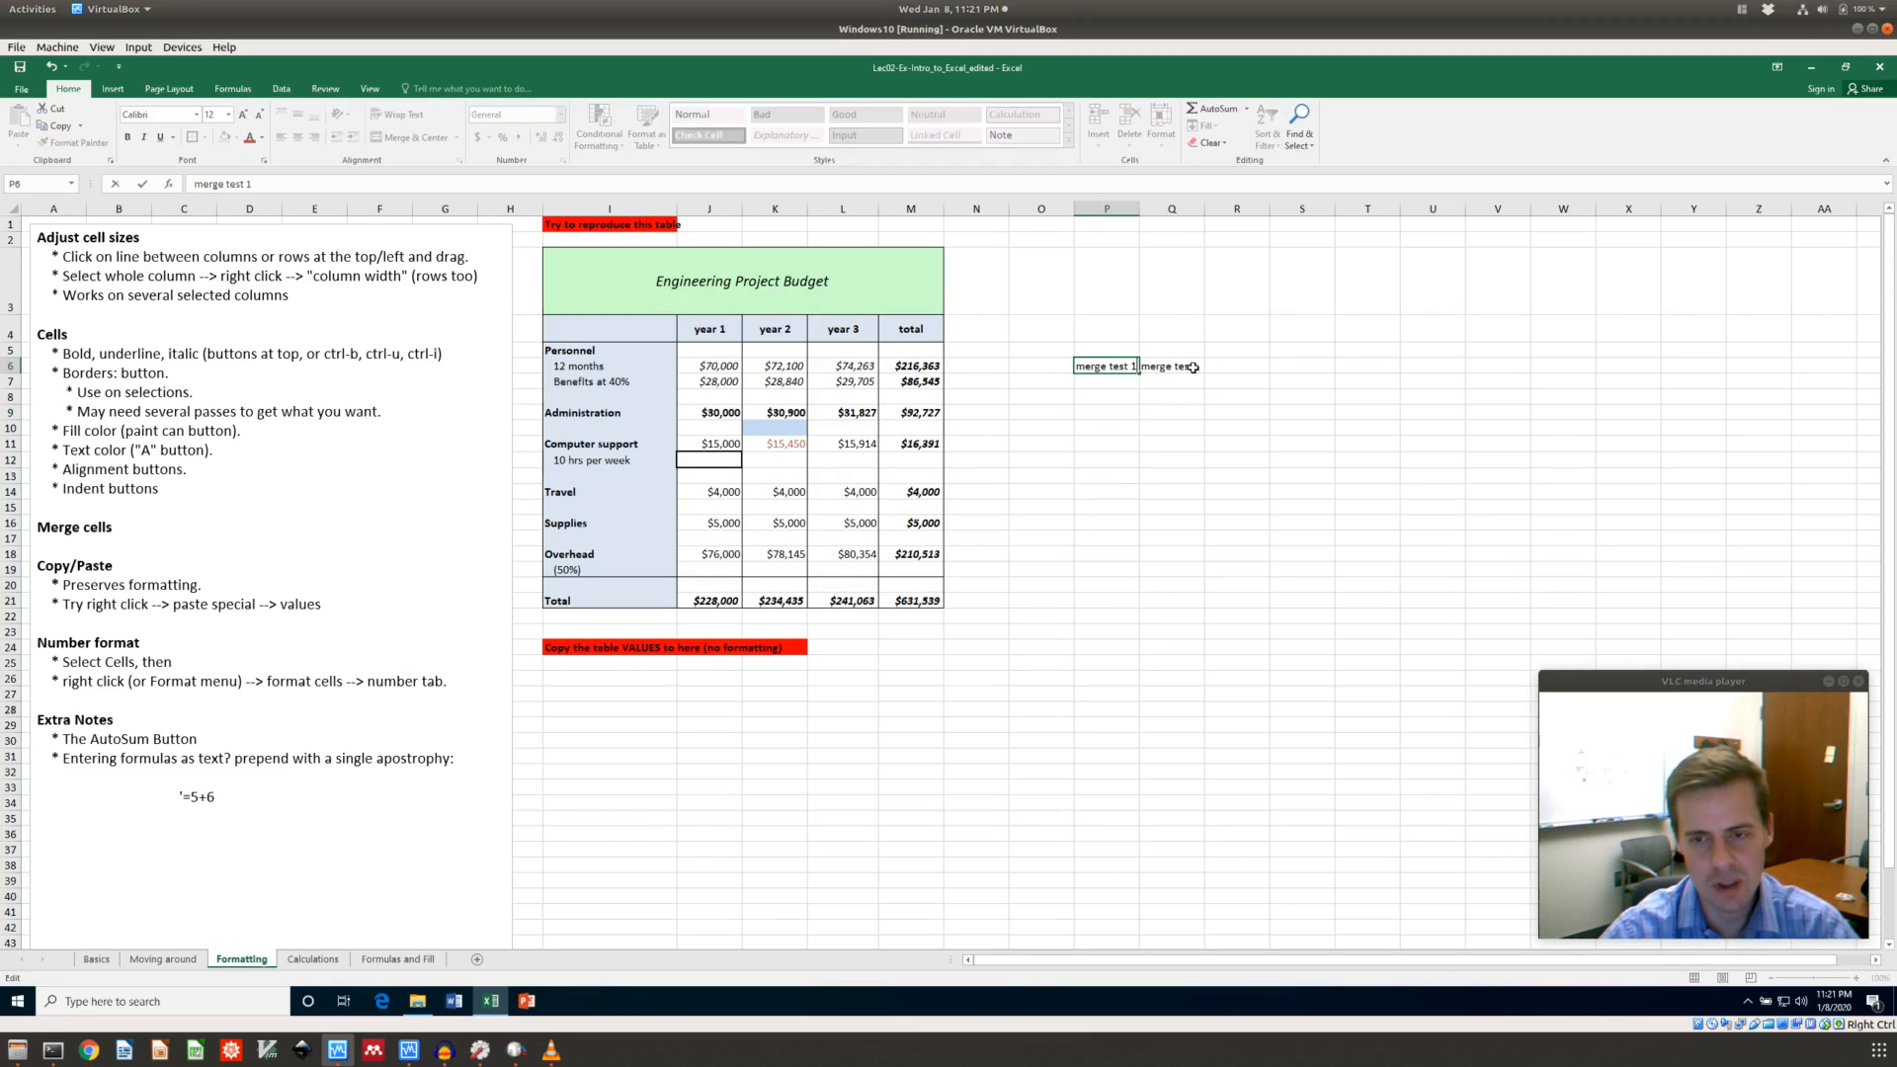
double_click(1176, 366)
click(1198, 366)
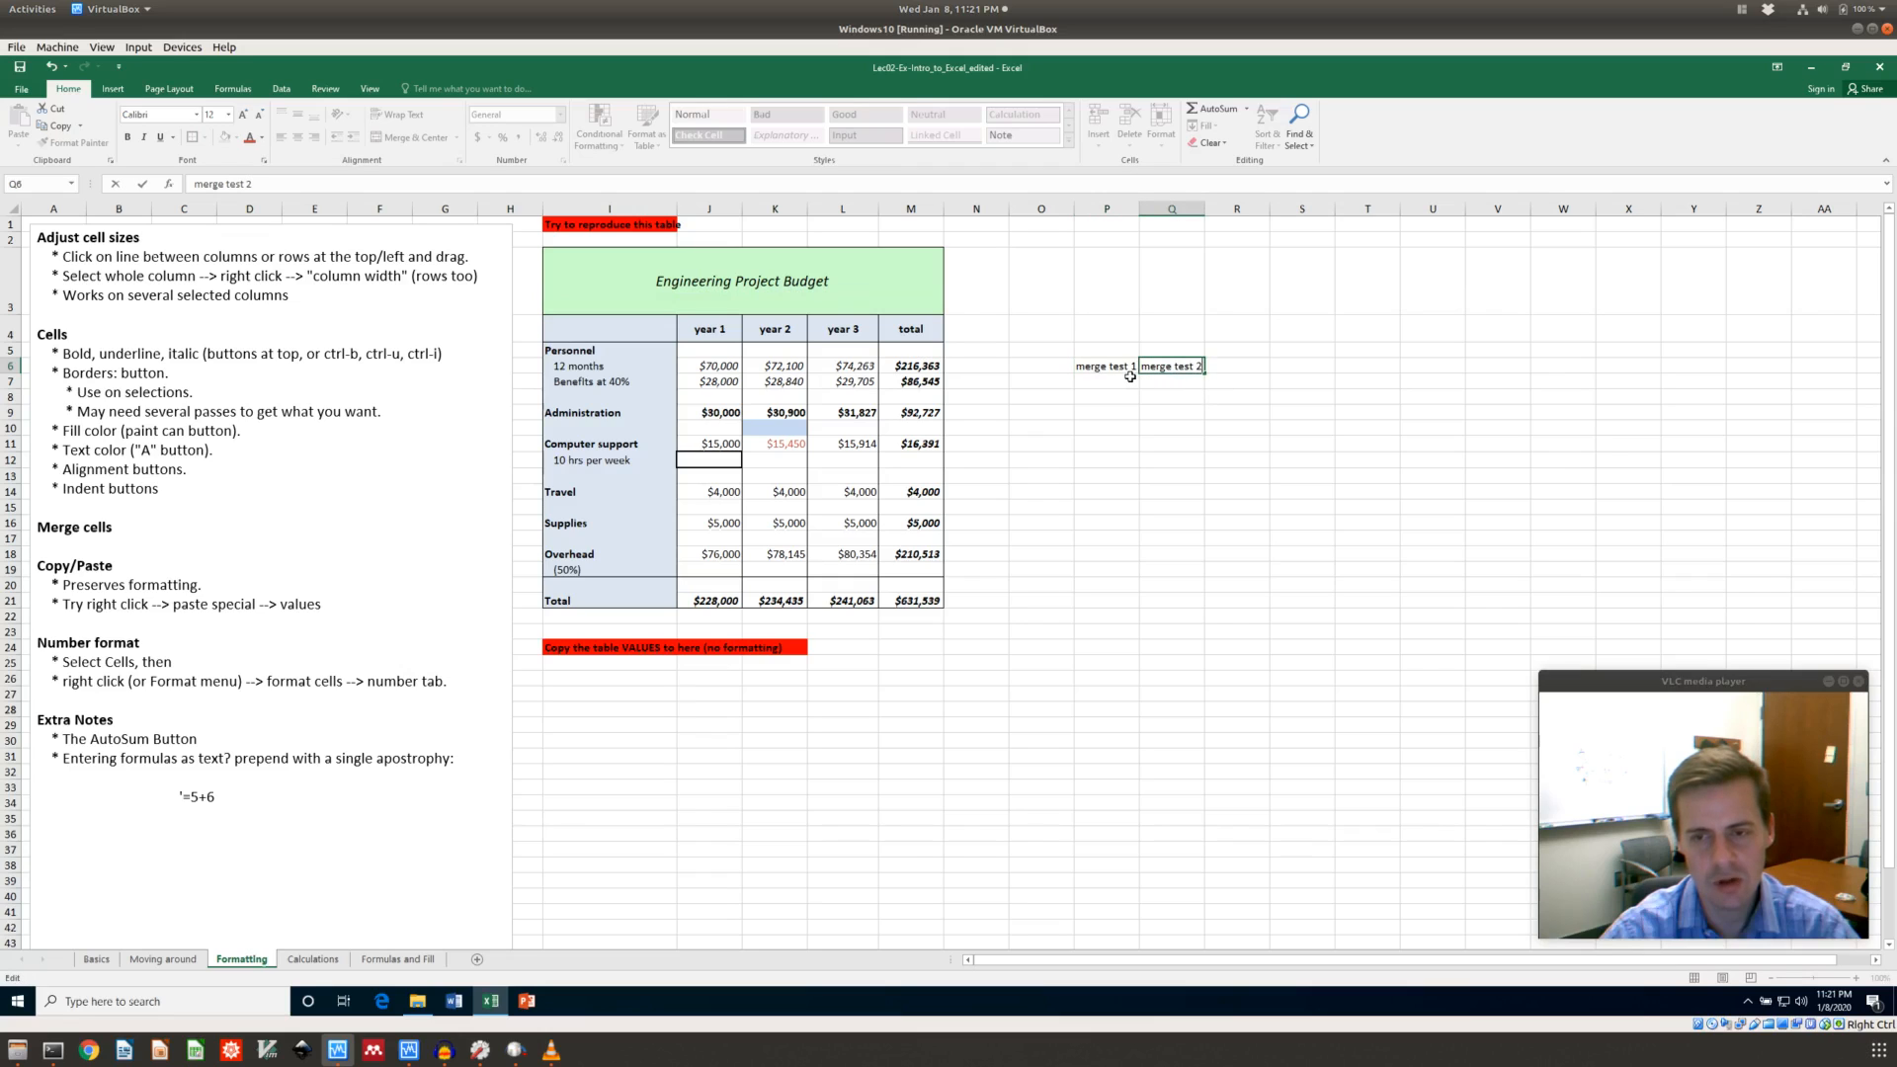
Merge and center the two numbered test cells P6:Q6, keeping only the upper-left value, and undo it
drag(1116, 366, 1176, 366)
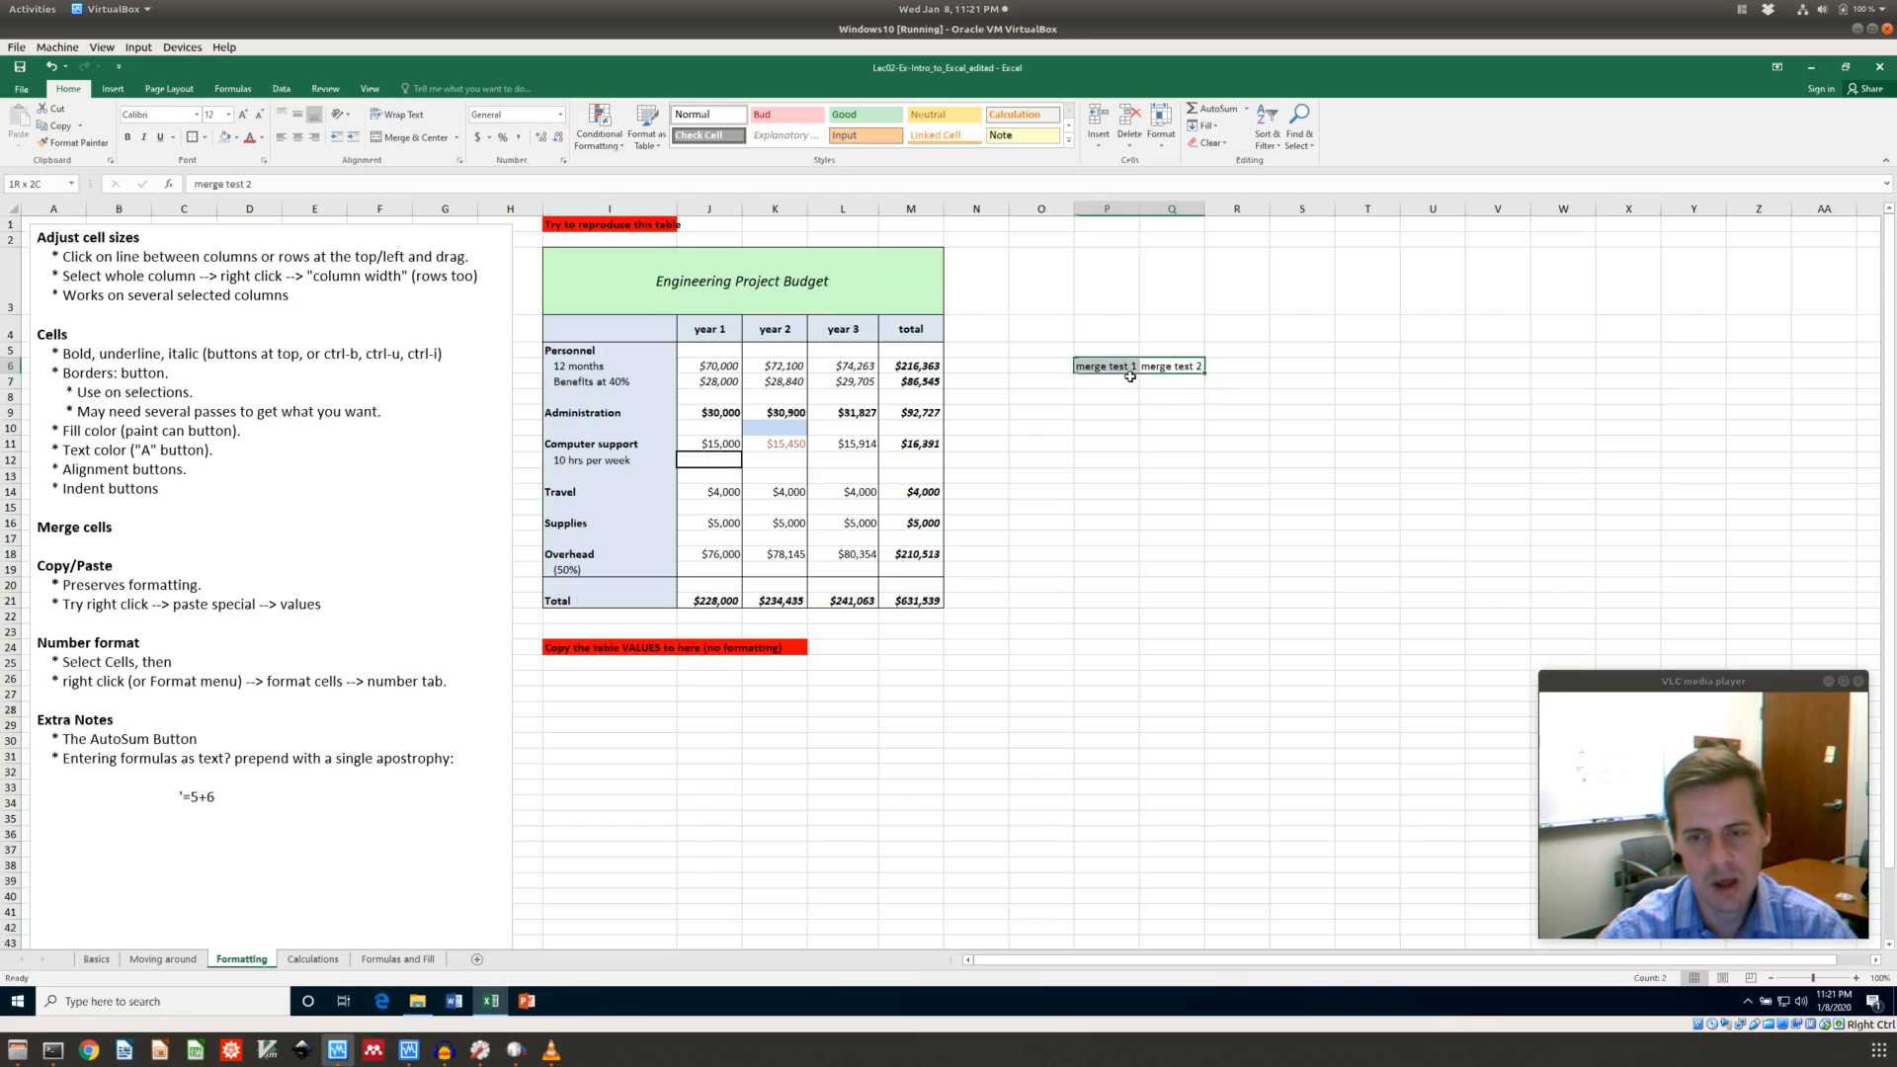
click(402, 137)
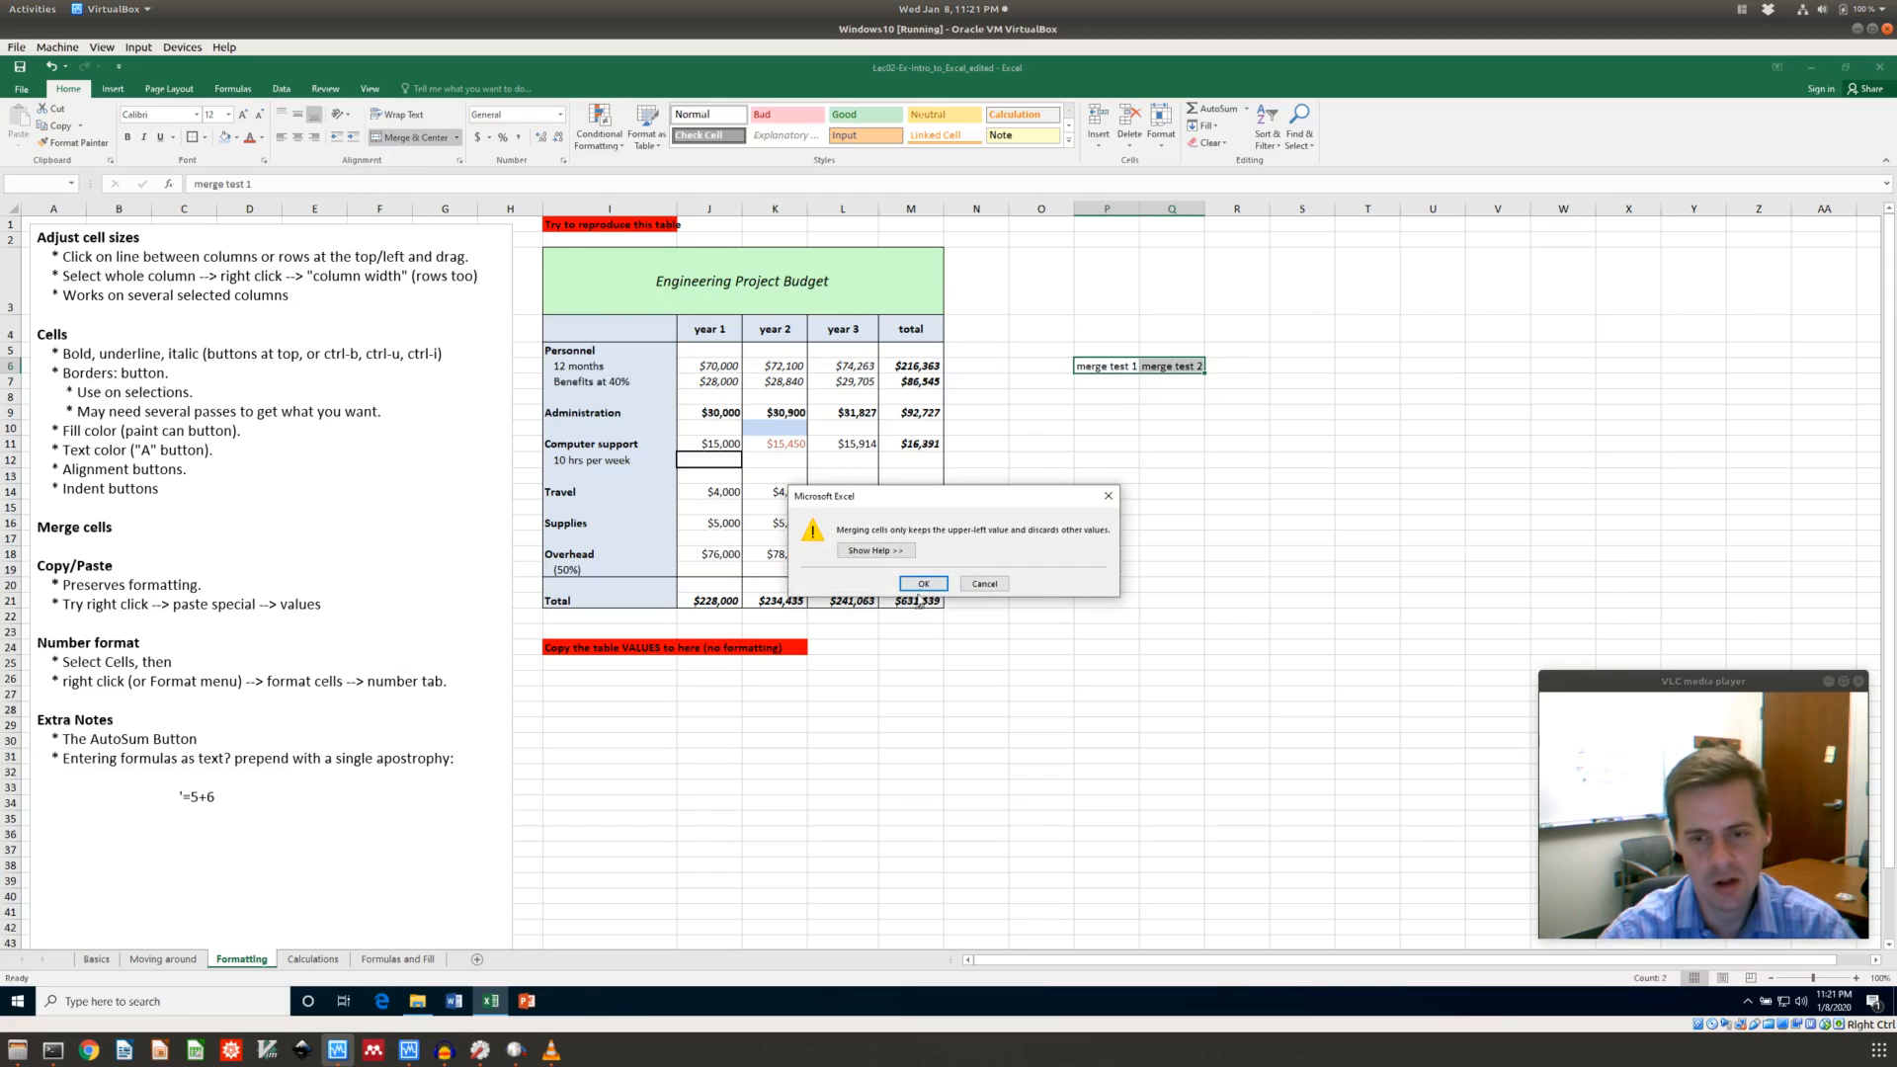
click(923, 583)
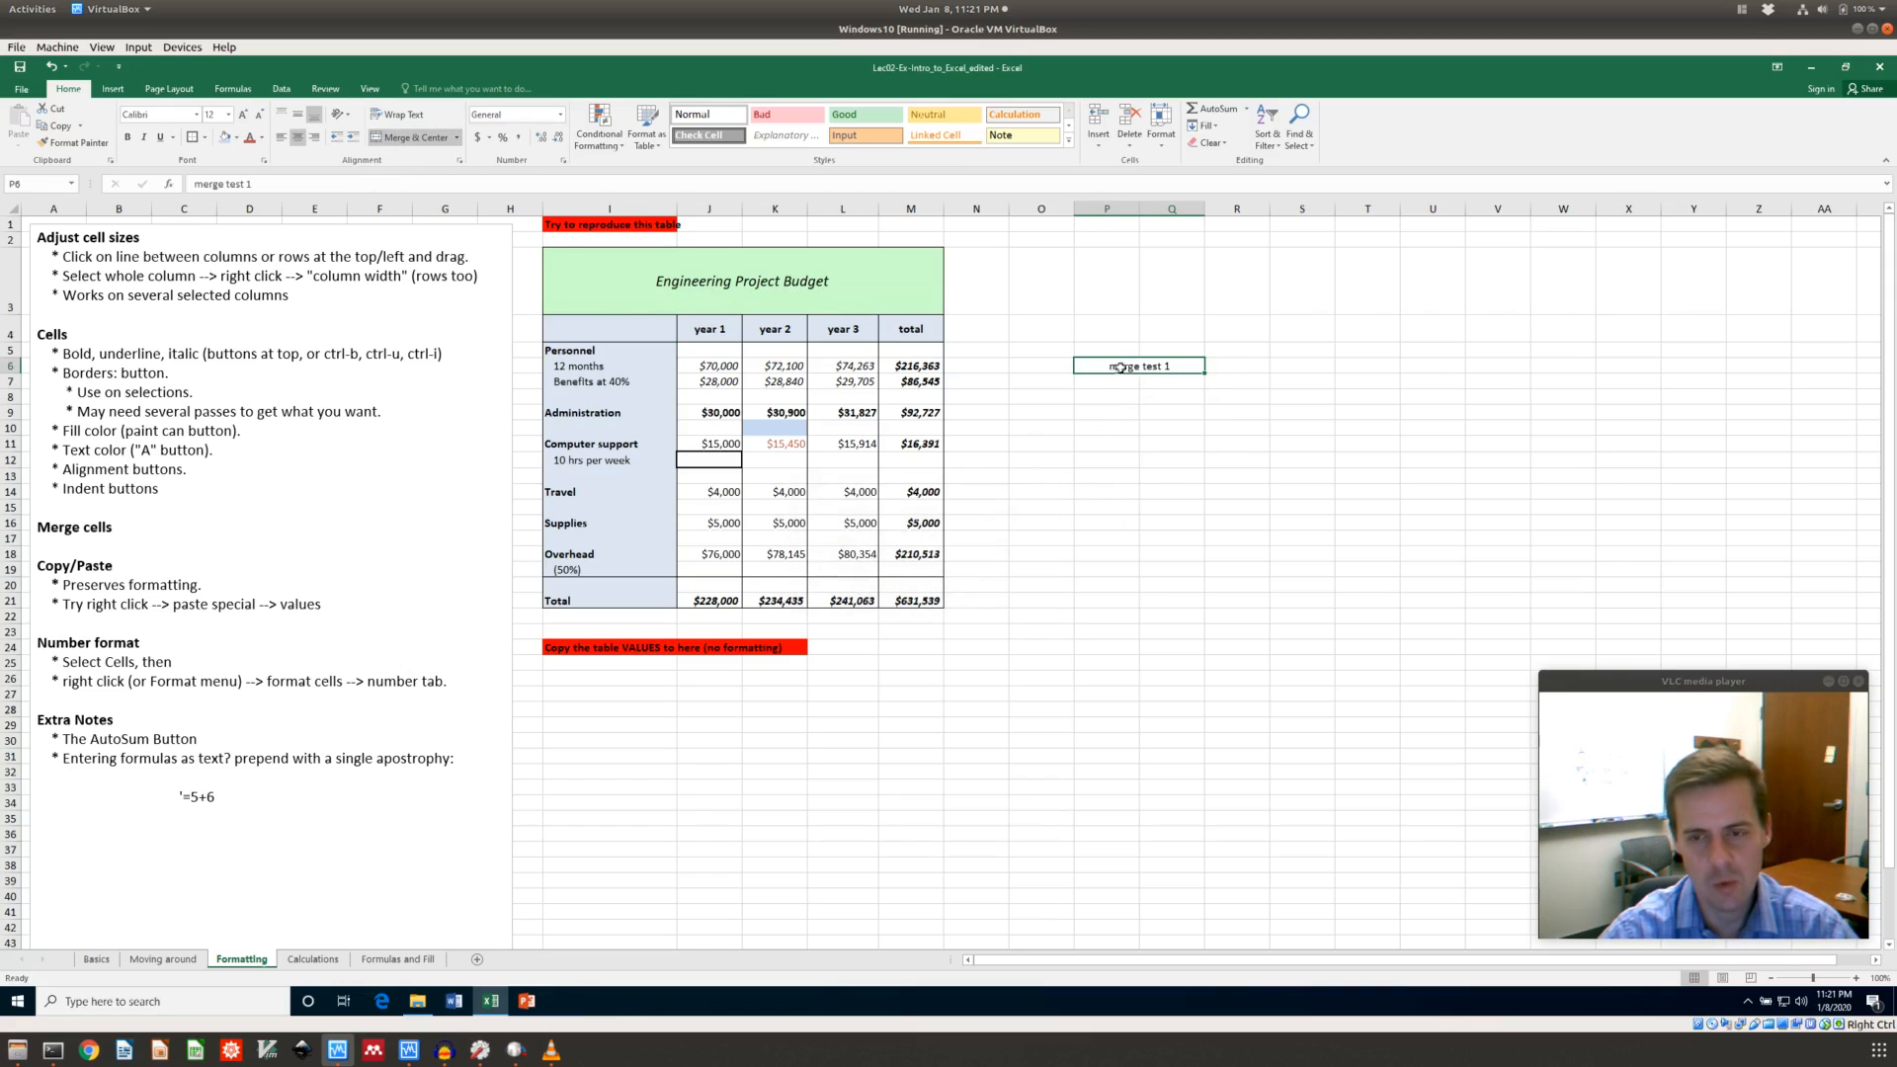
key(ctrl+z)
Clear the contents of Q6 and merge and center P6:Q6
click(1171, 368)
key(Delete)
drag(1106, 366, 1176, 367)
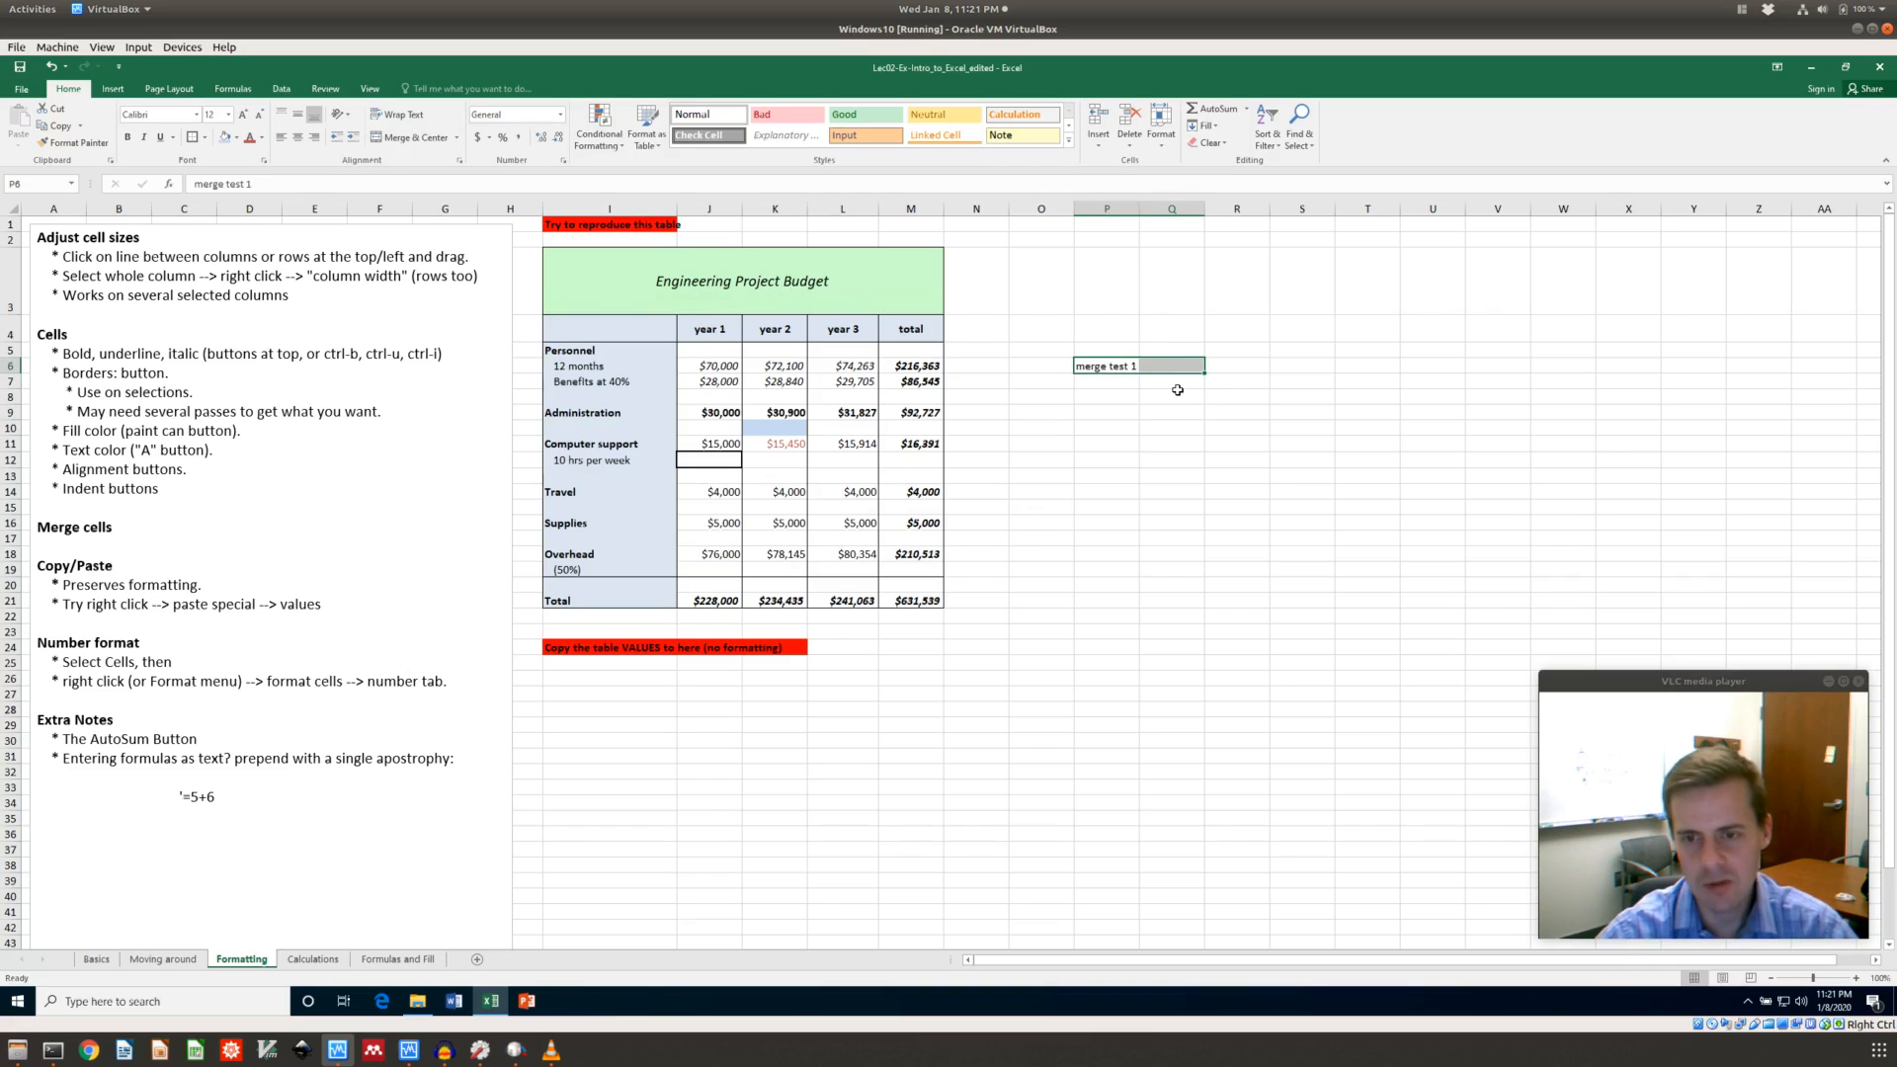
click(416, 137)
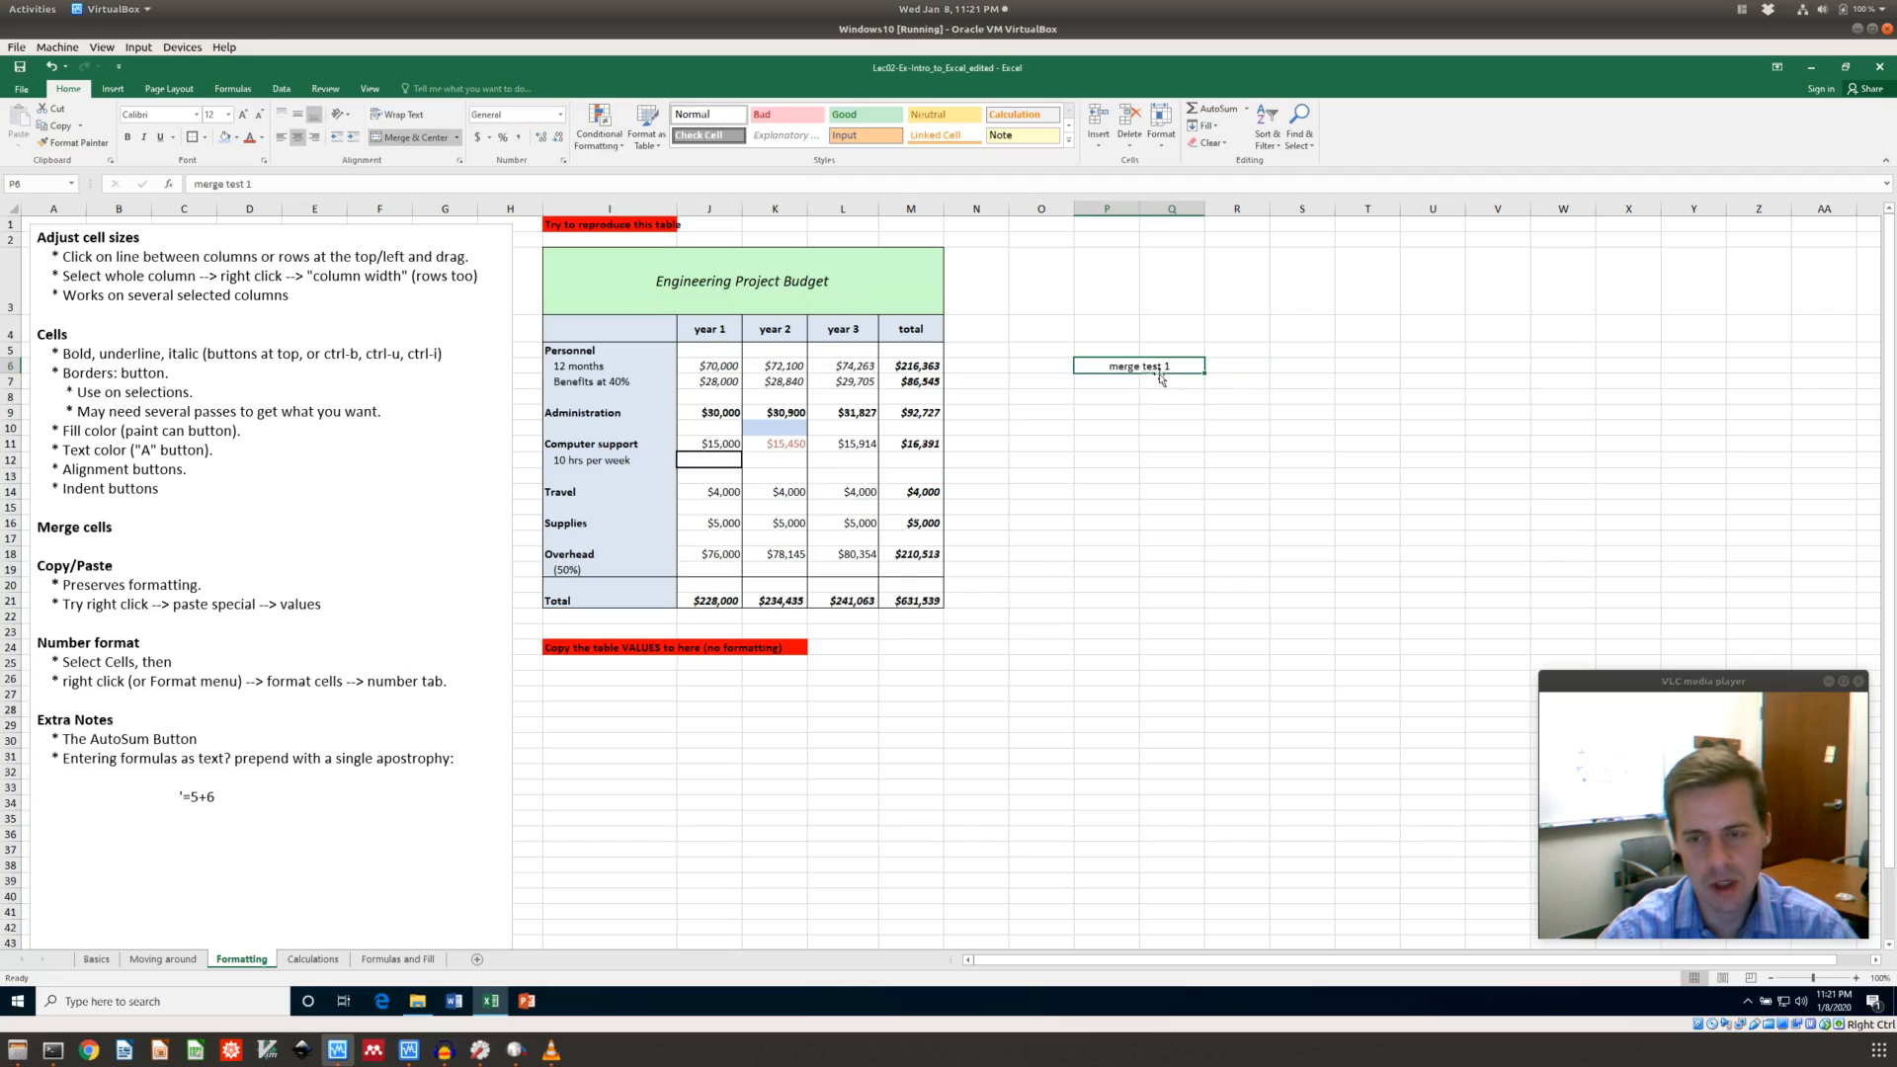
key(ctrl+z)
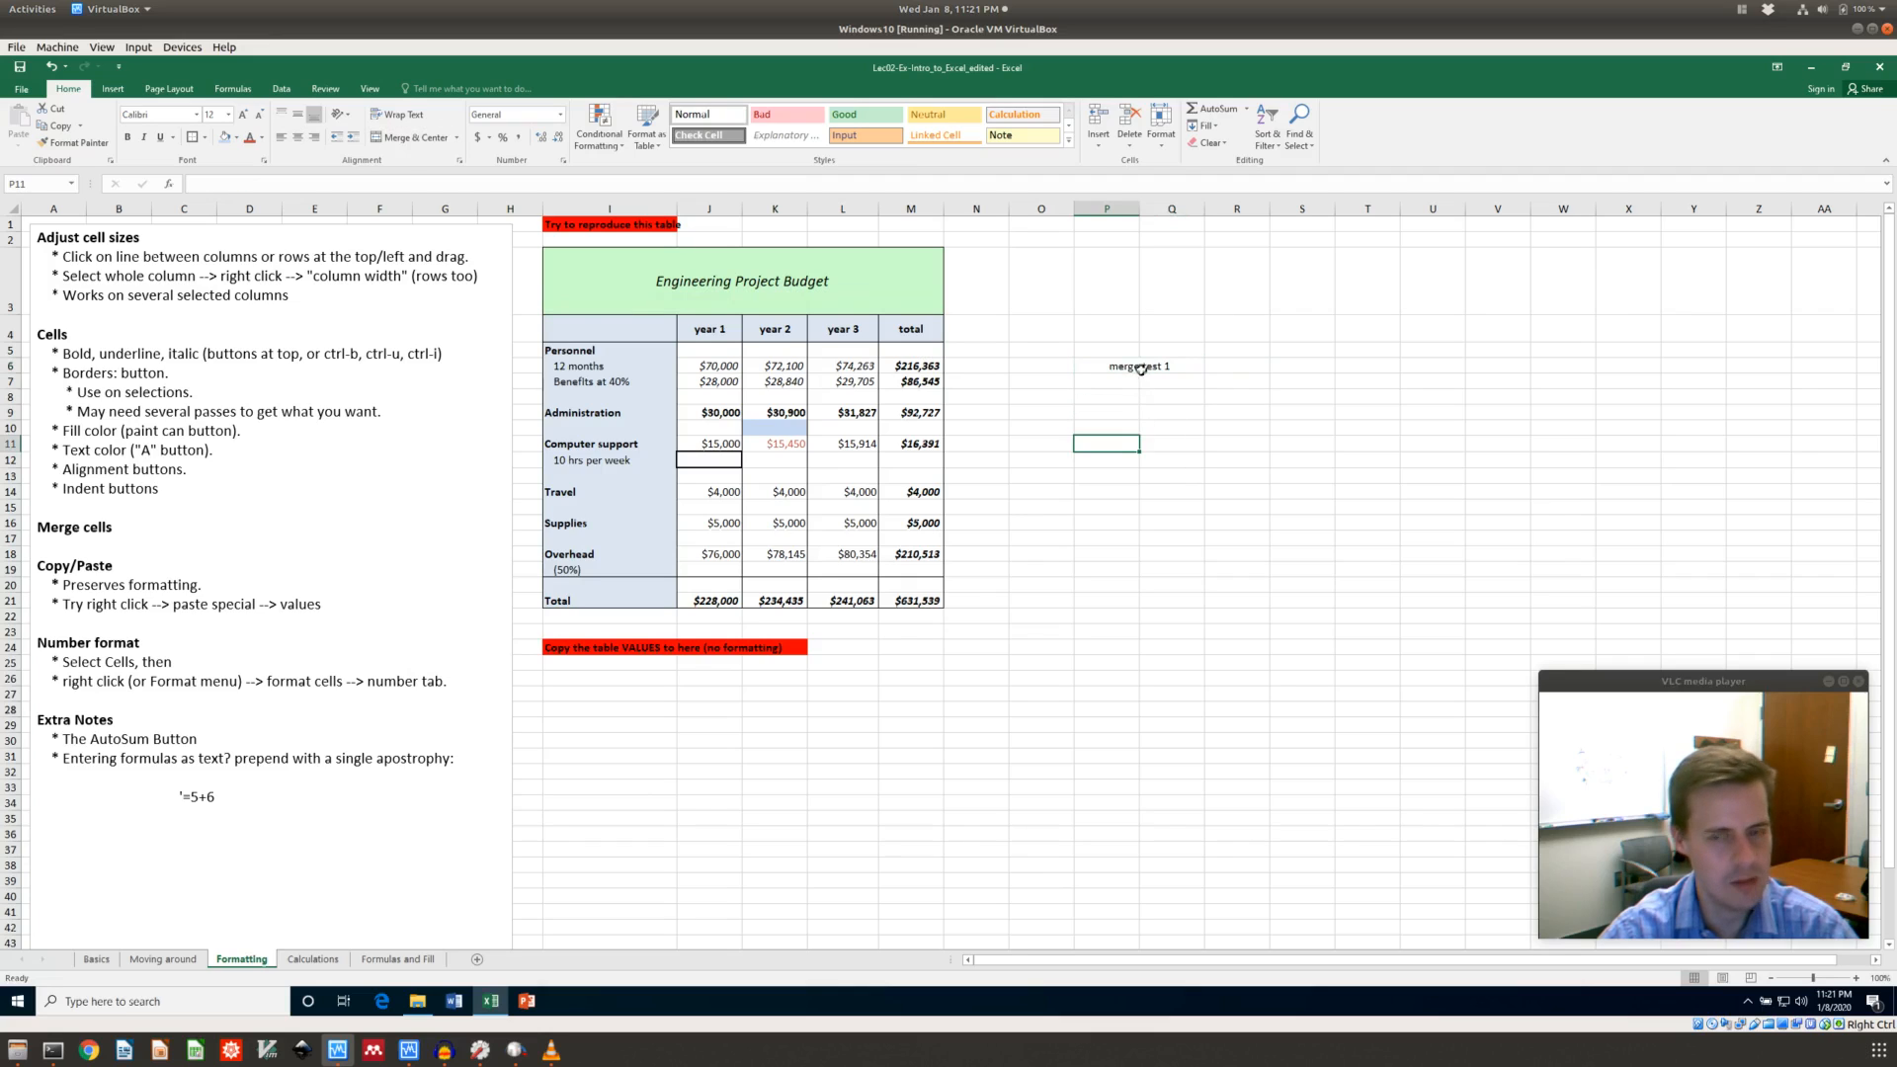
key(ctrl+y)
Try right alignment on the merged "merge test 1" cell and set it back to left alignment
click(281, 137)
click(311, 139)
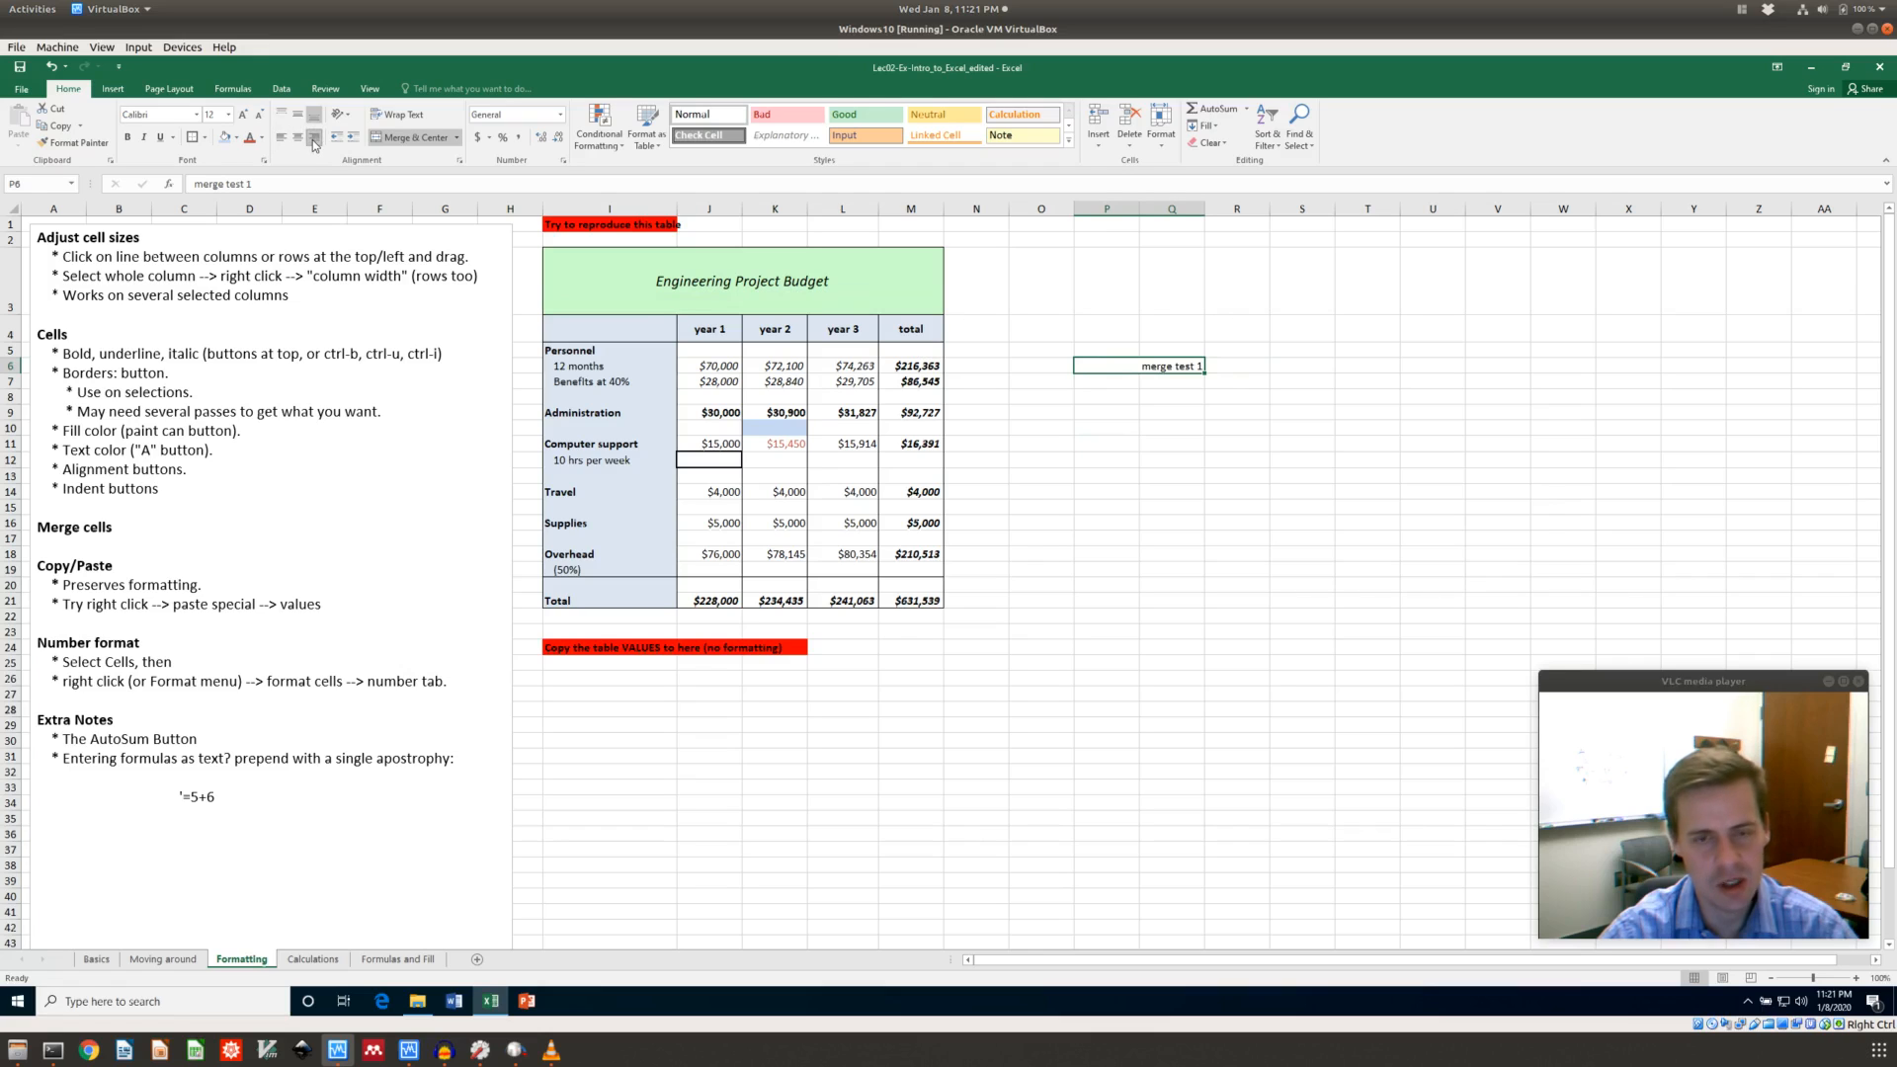
click(281, 139)
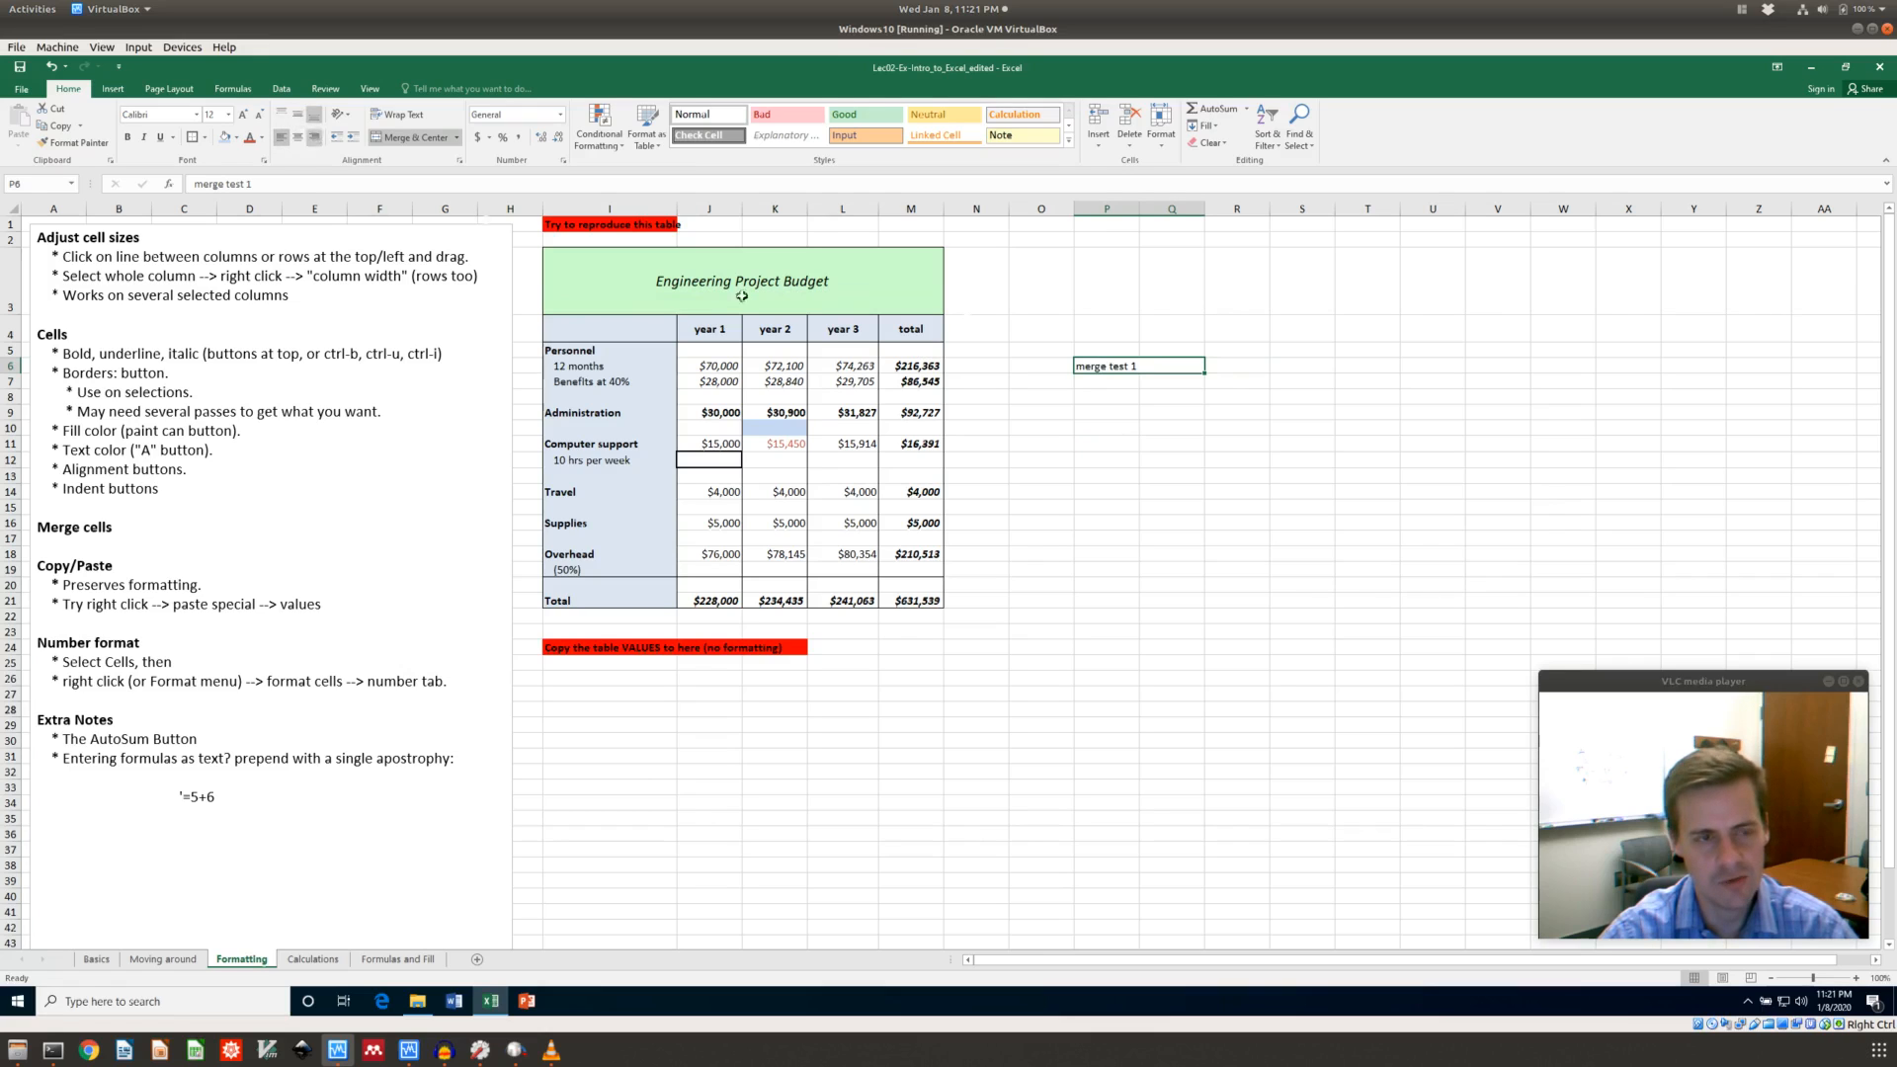
click(1174, 428)
click(1090, 431)
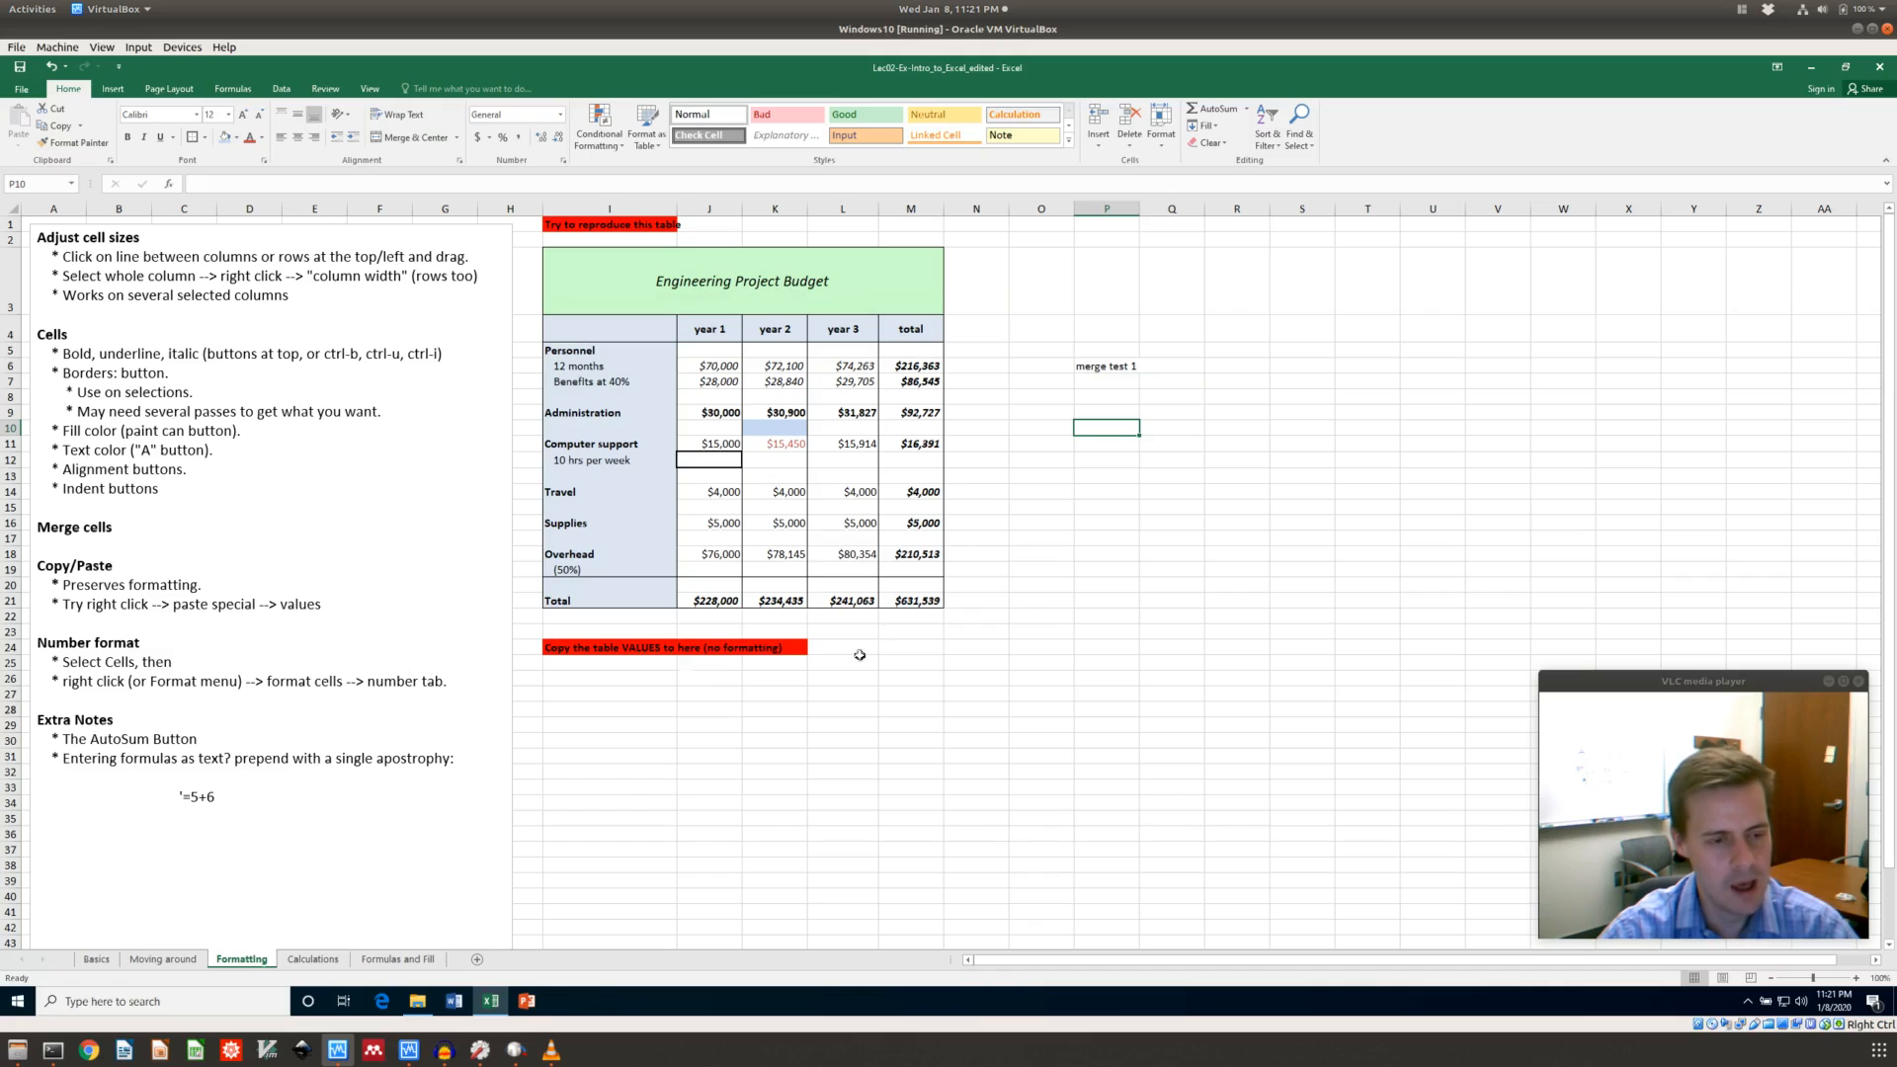
click(839, 481)
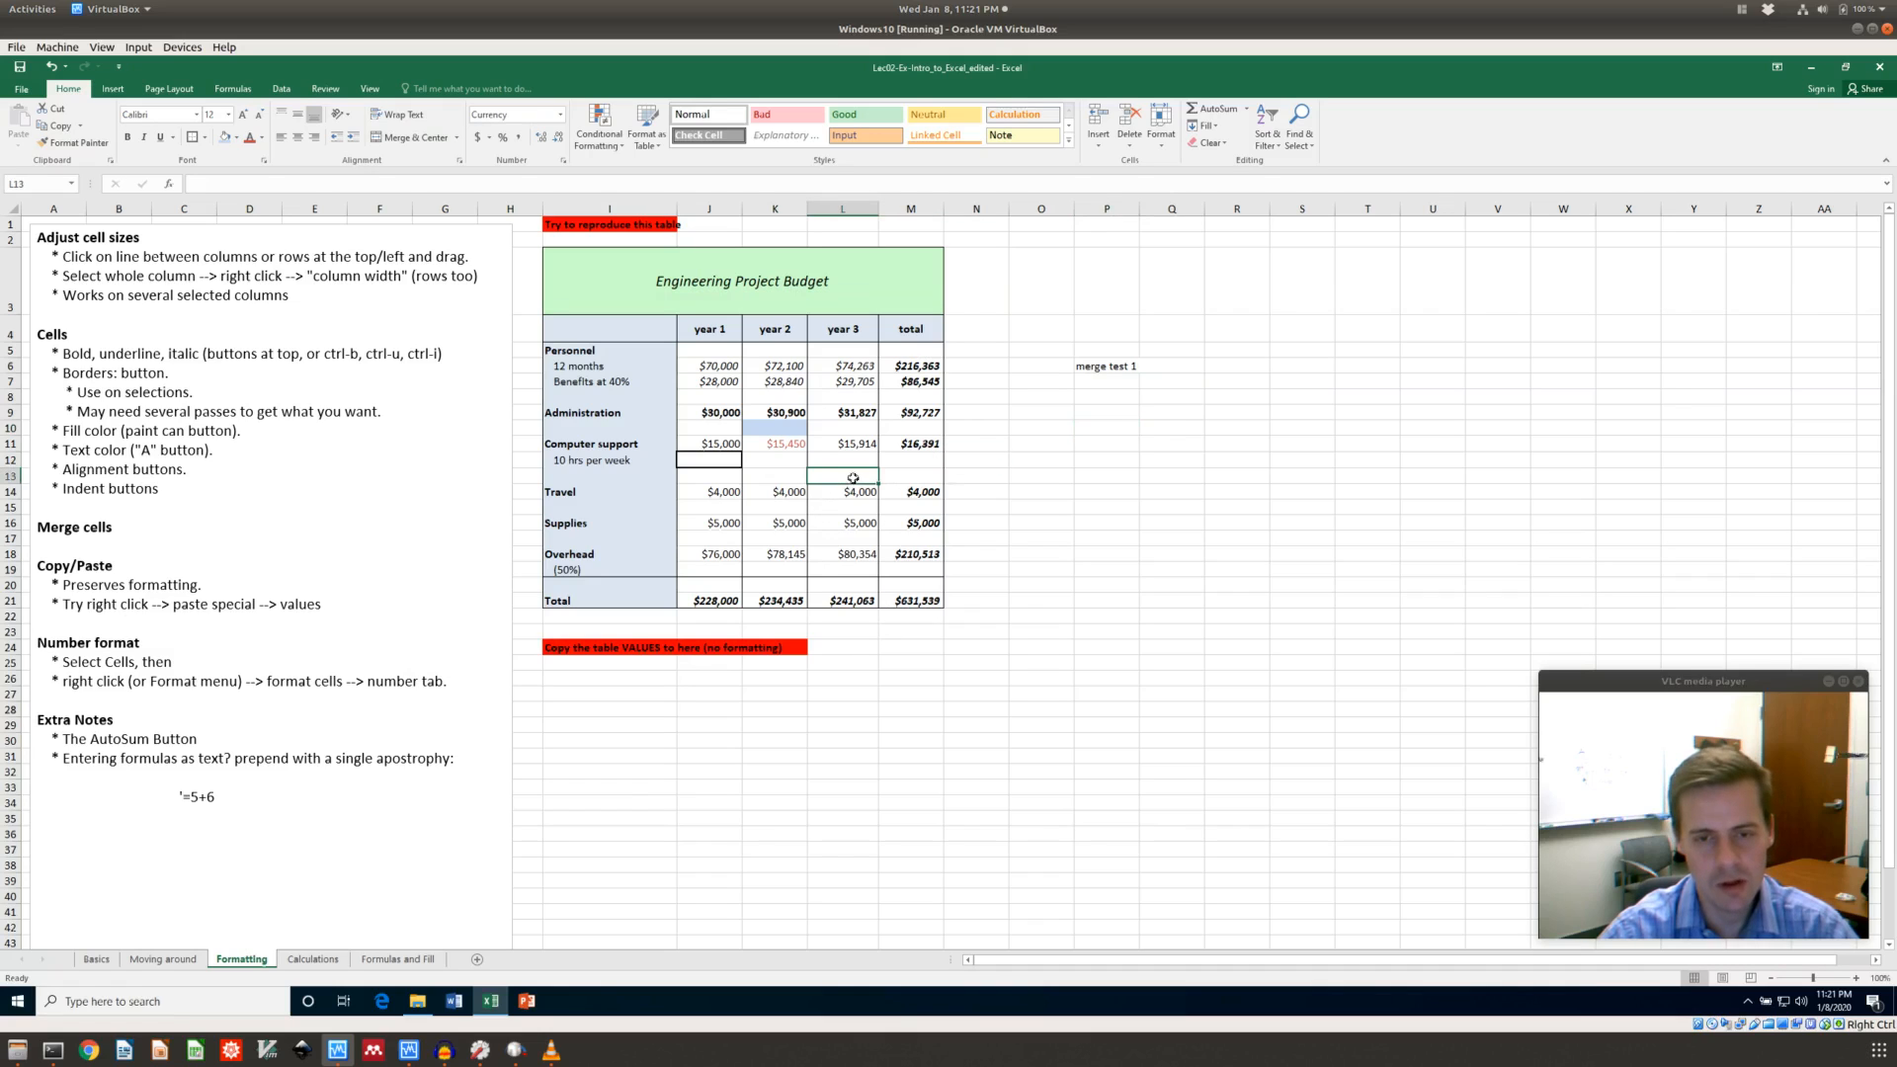
Enter 8 in cell P9 and reselect that cell
click(1117, 411)
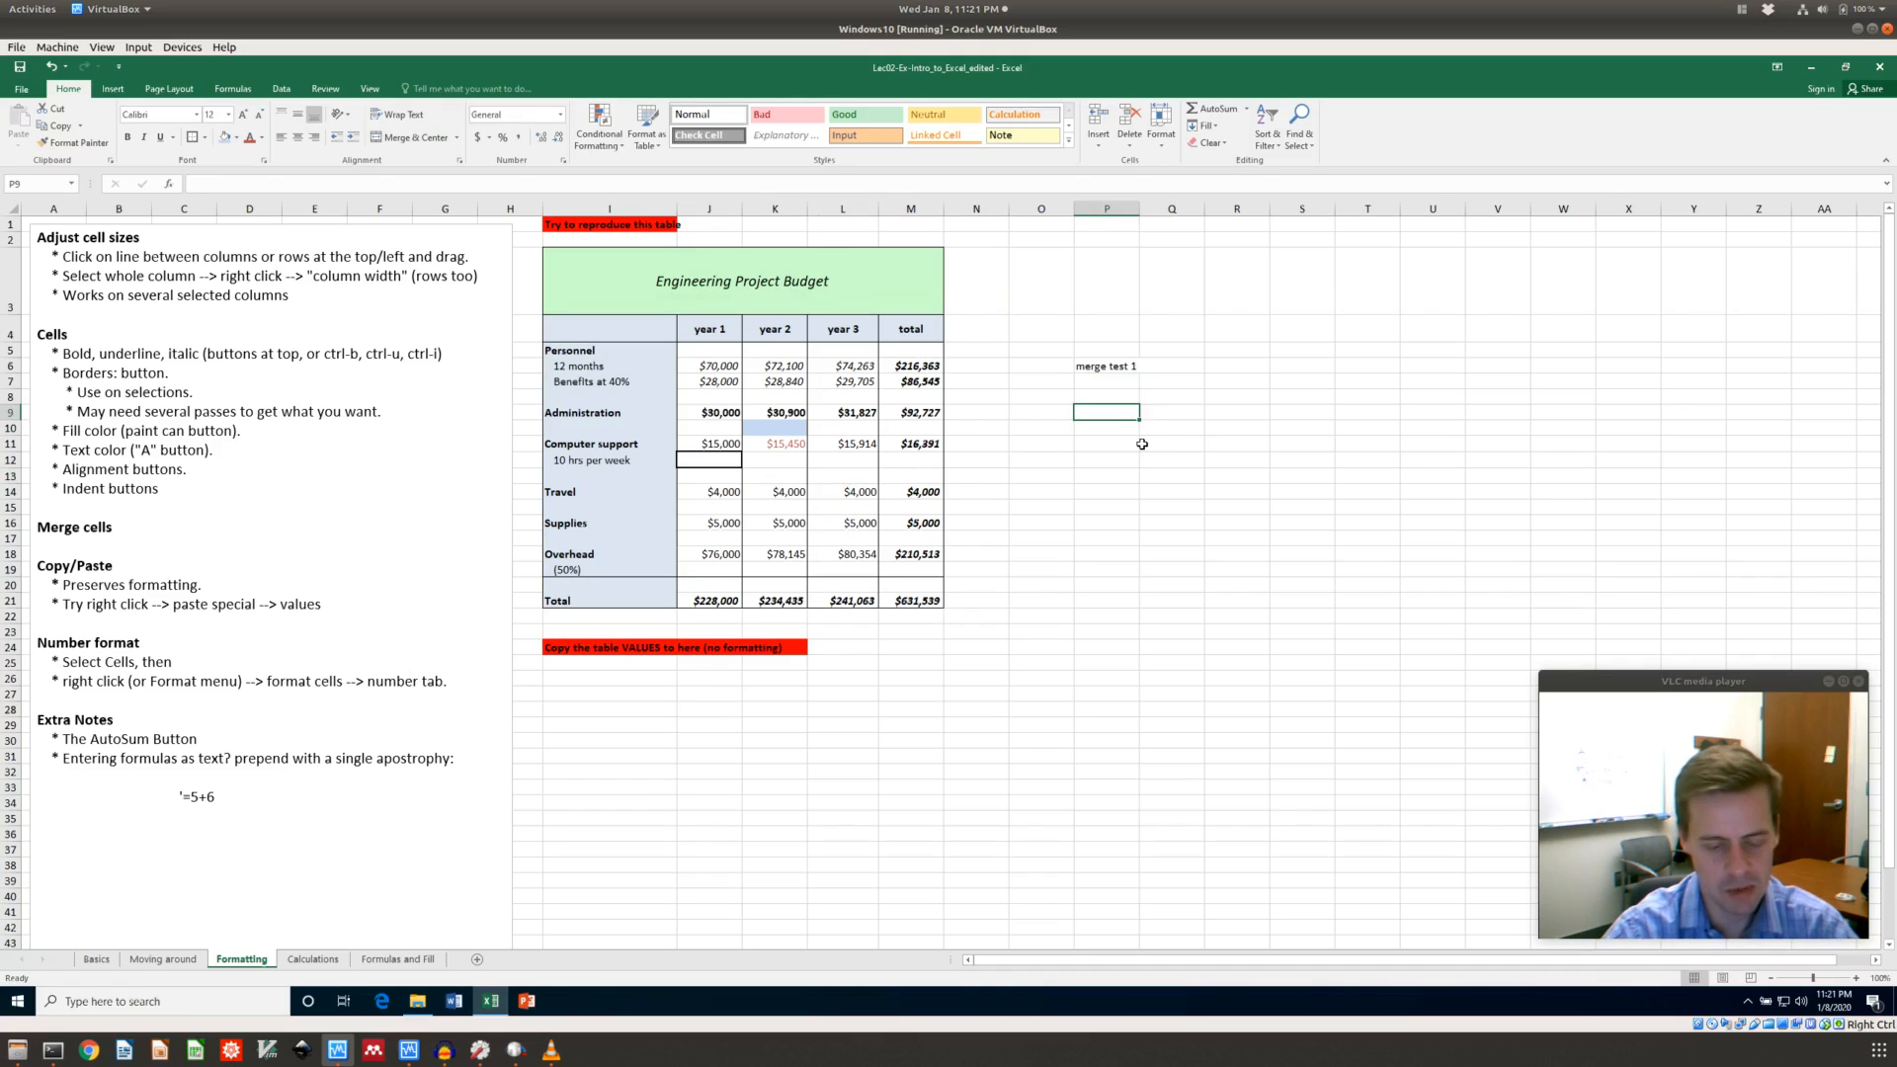
text(8)
key(Return)
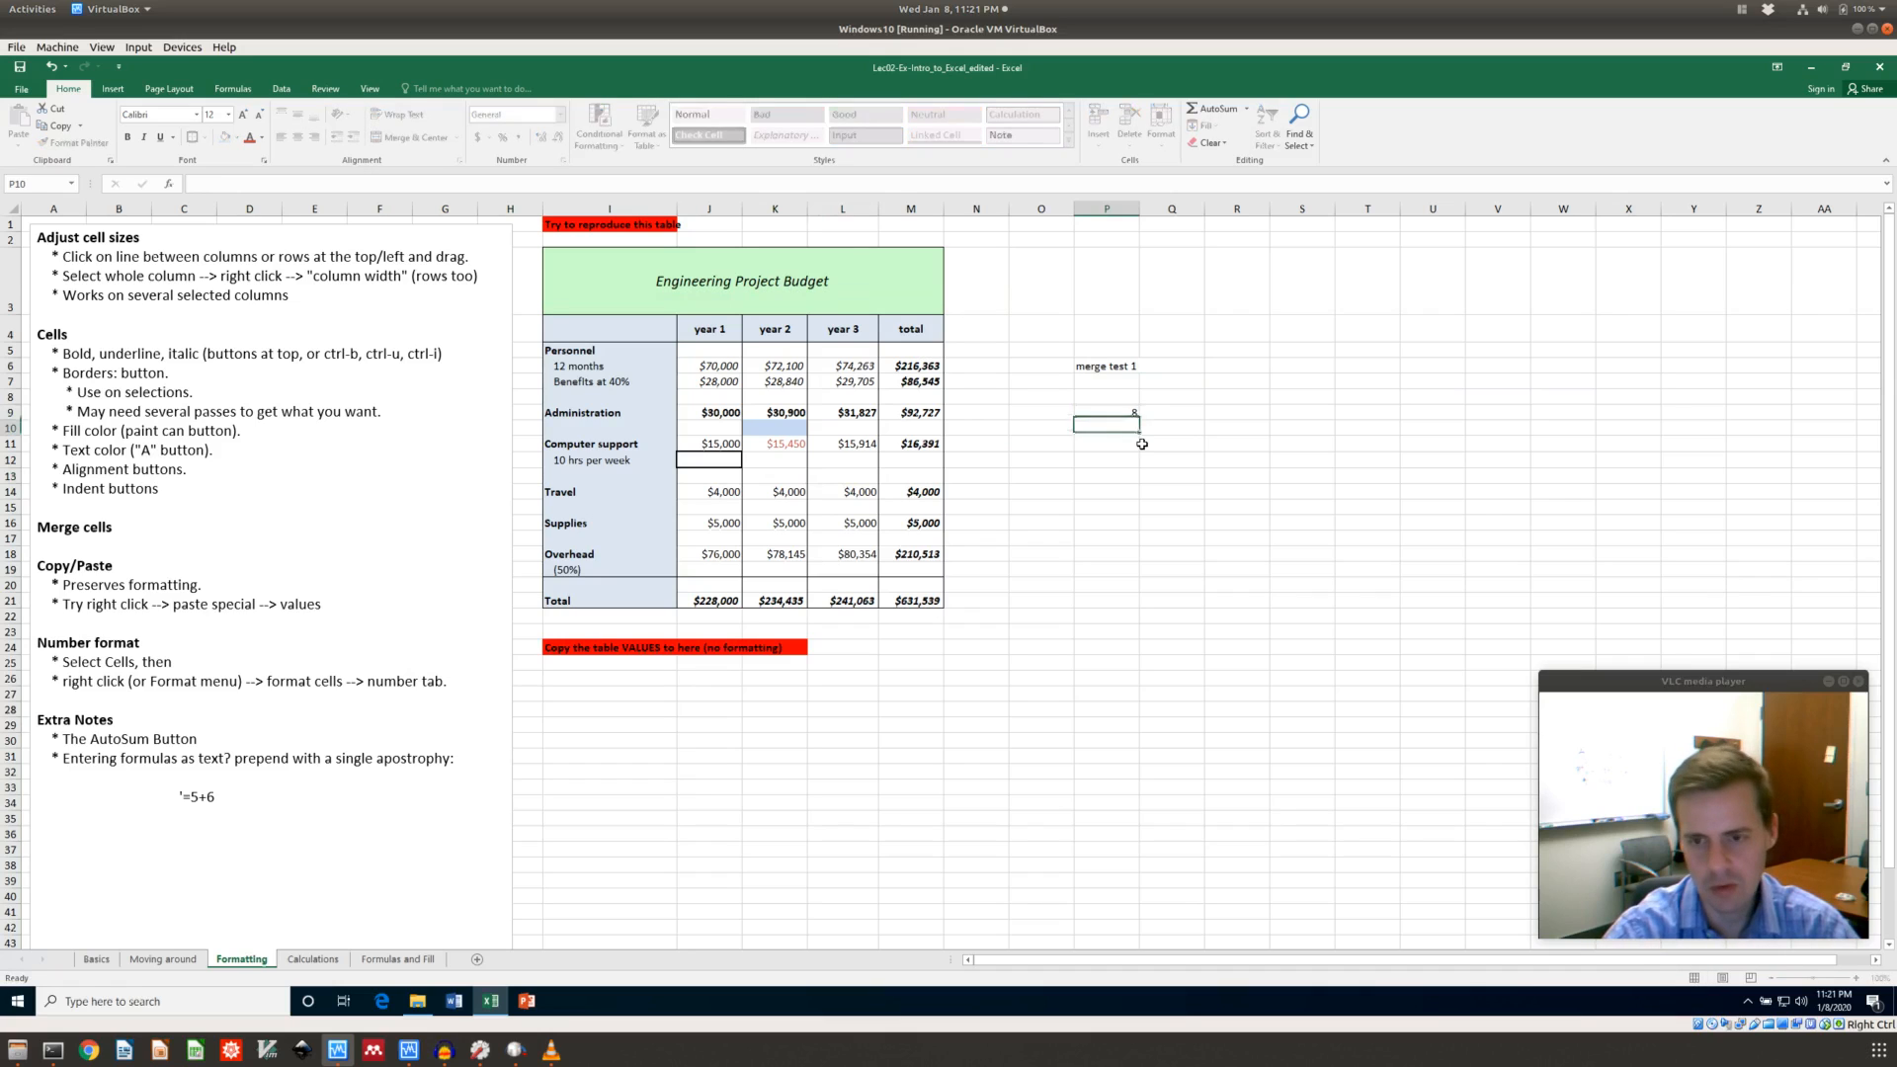
key(Up)
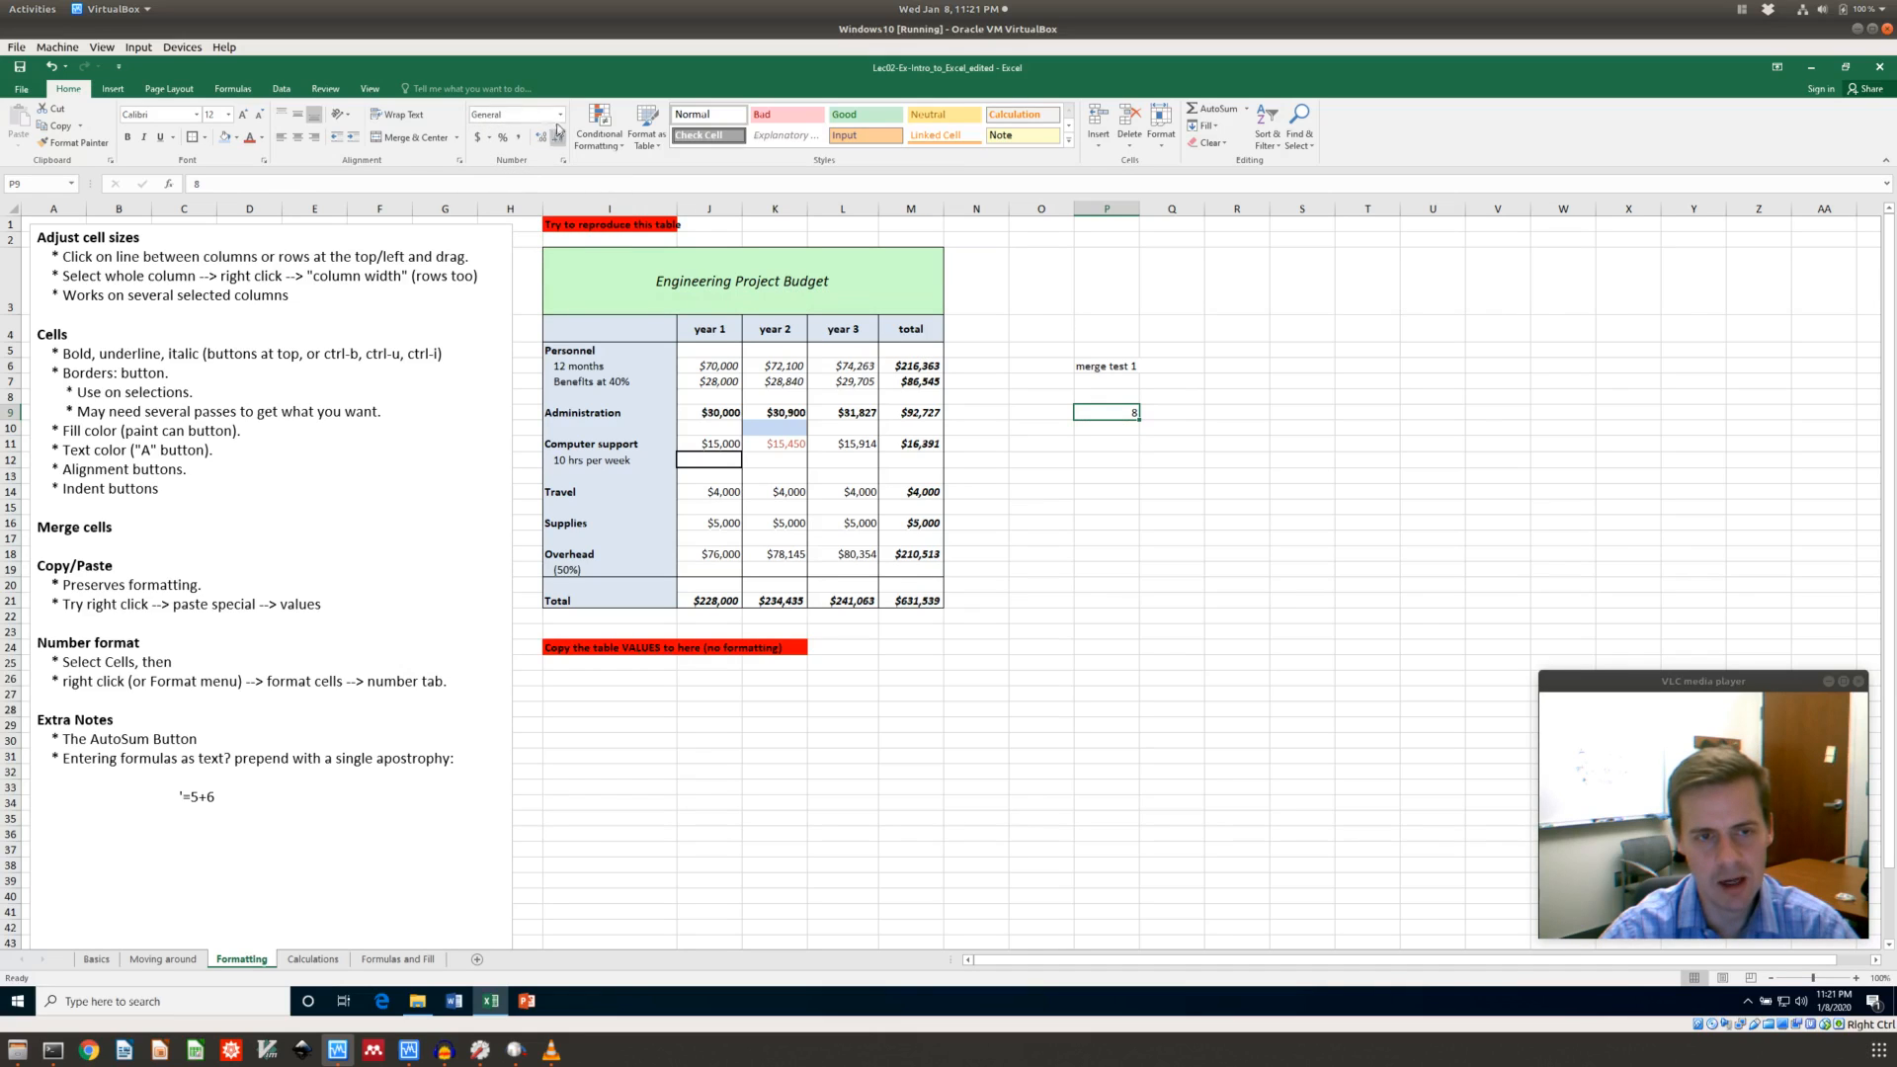
right_click(1121, 413)
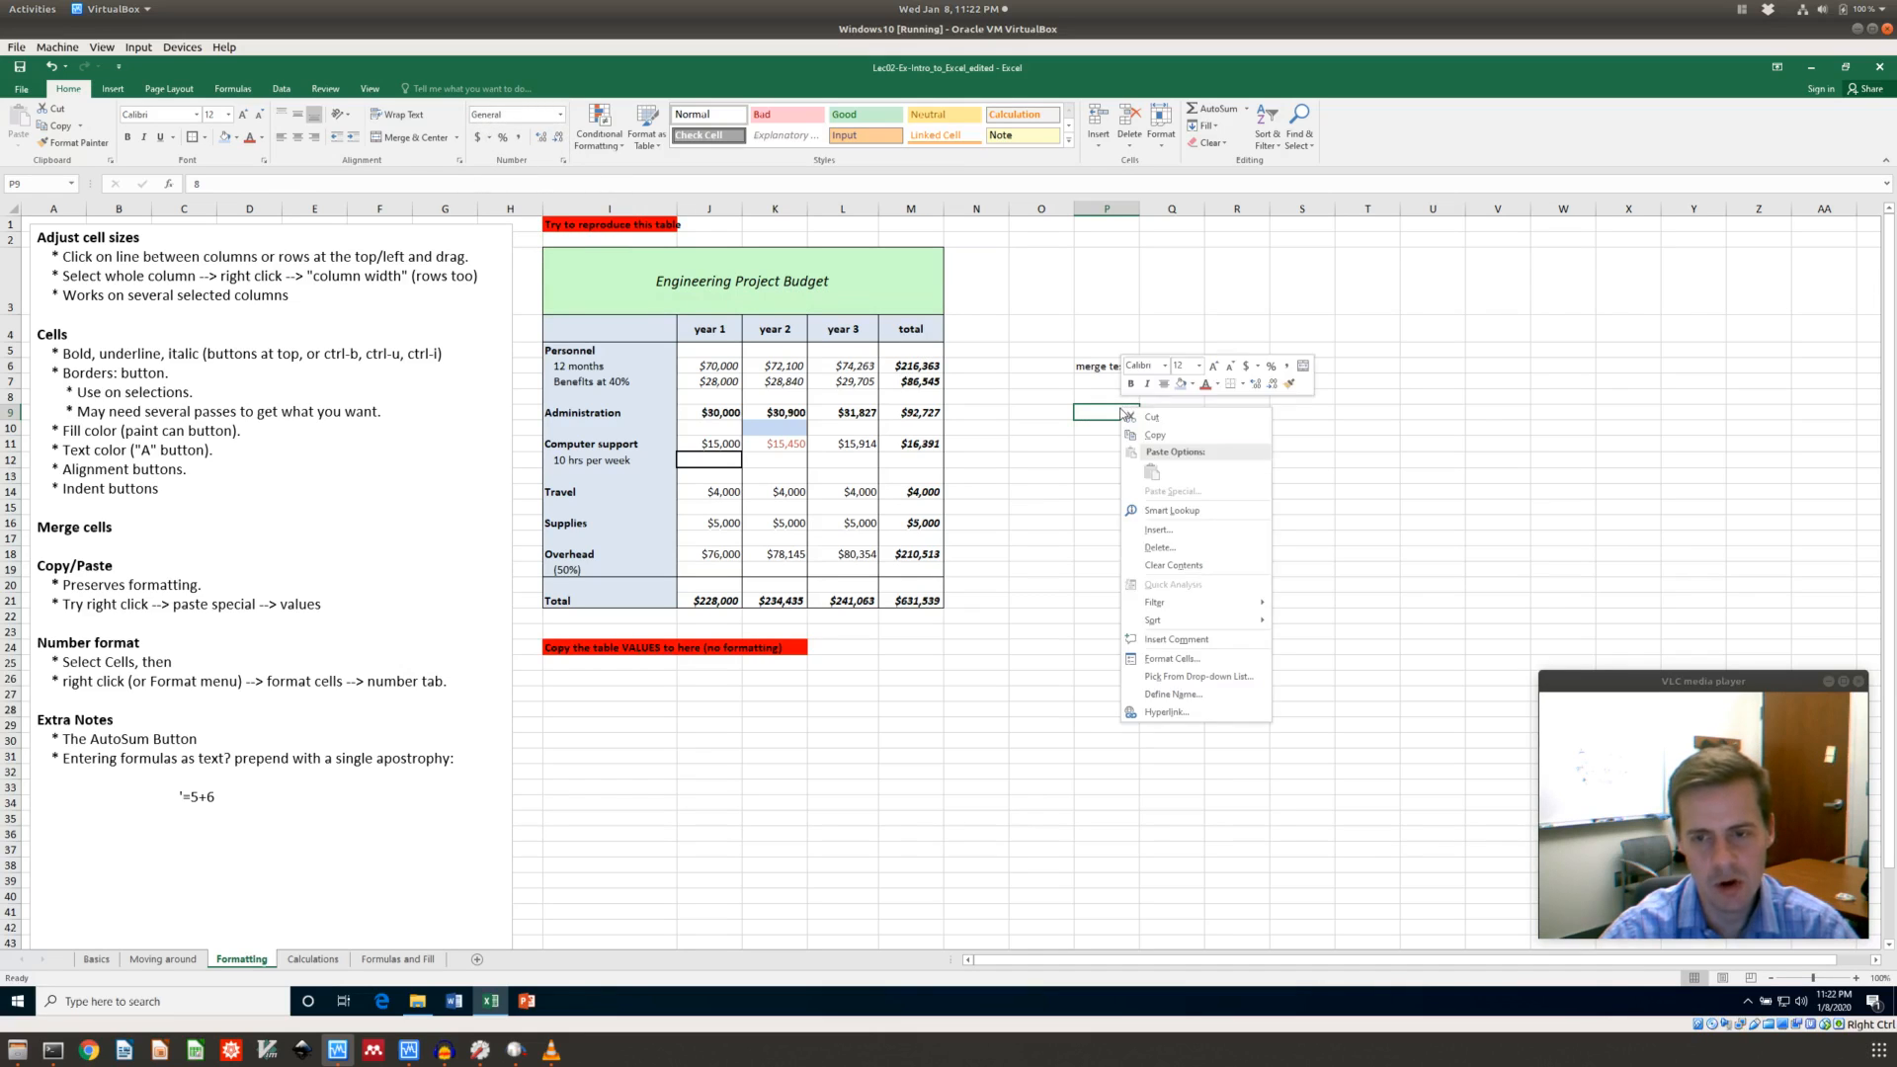
click(1173, 659)
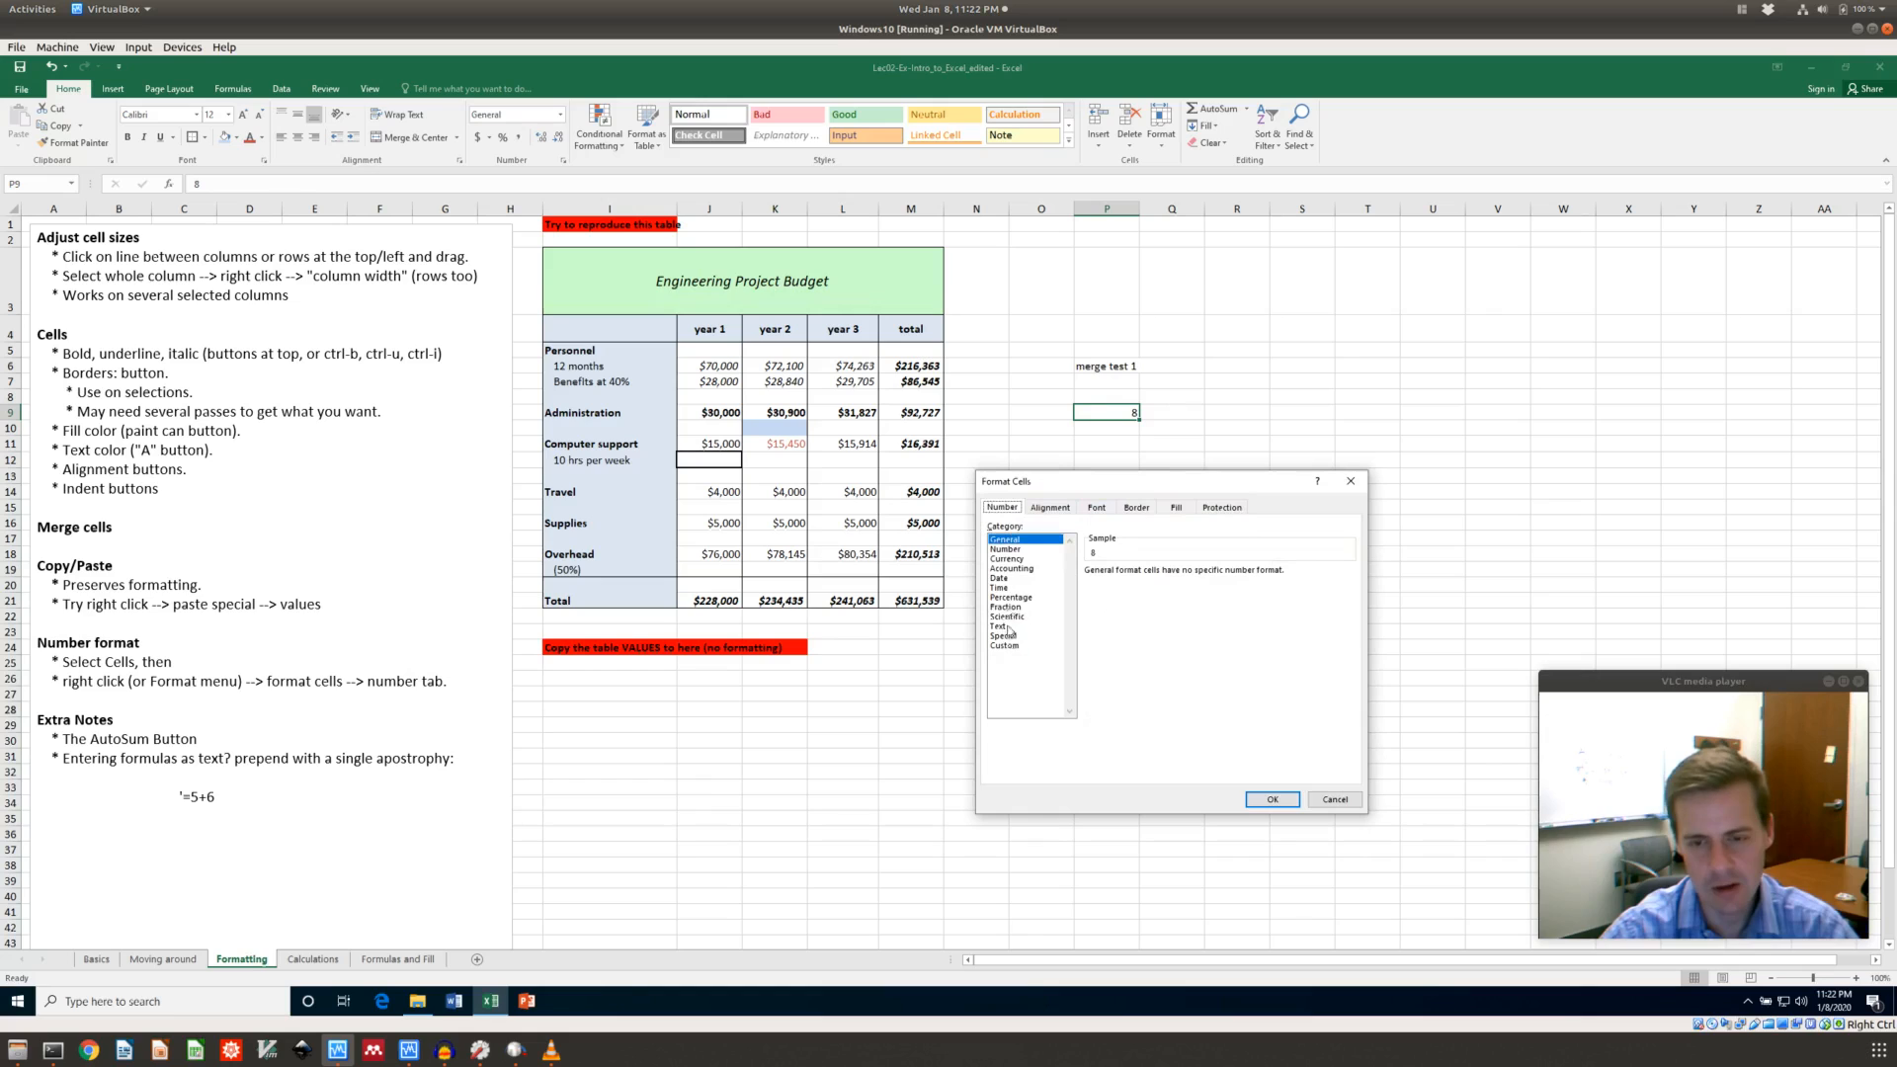
click(1335, 799)
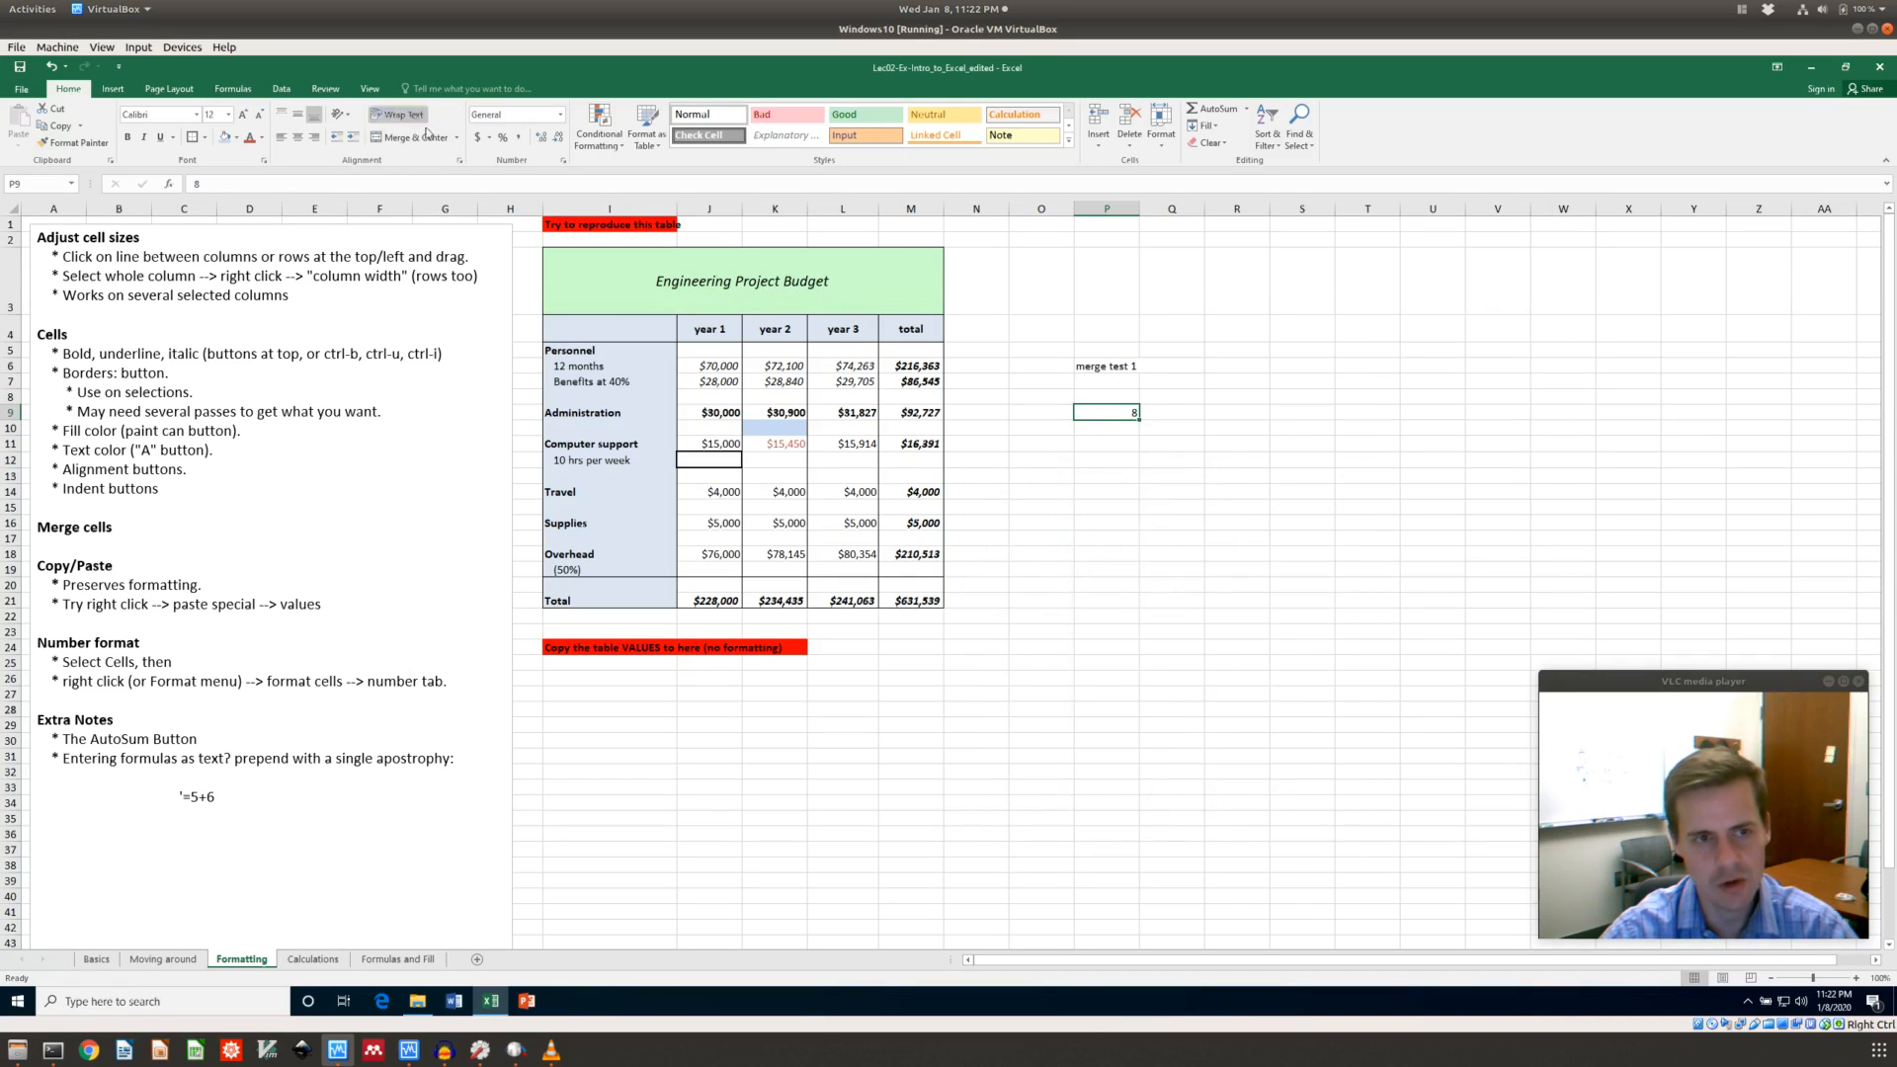
Preview the Number, Currency, Percentage, Scientific, Text and Date formats for P9 in the Format Cells dialog
click(564, 163)
drag(362, 247, 1191, 483)
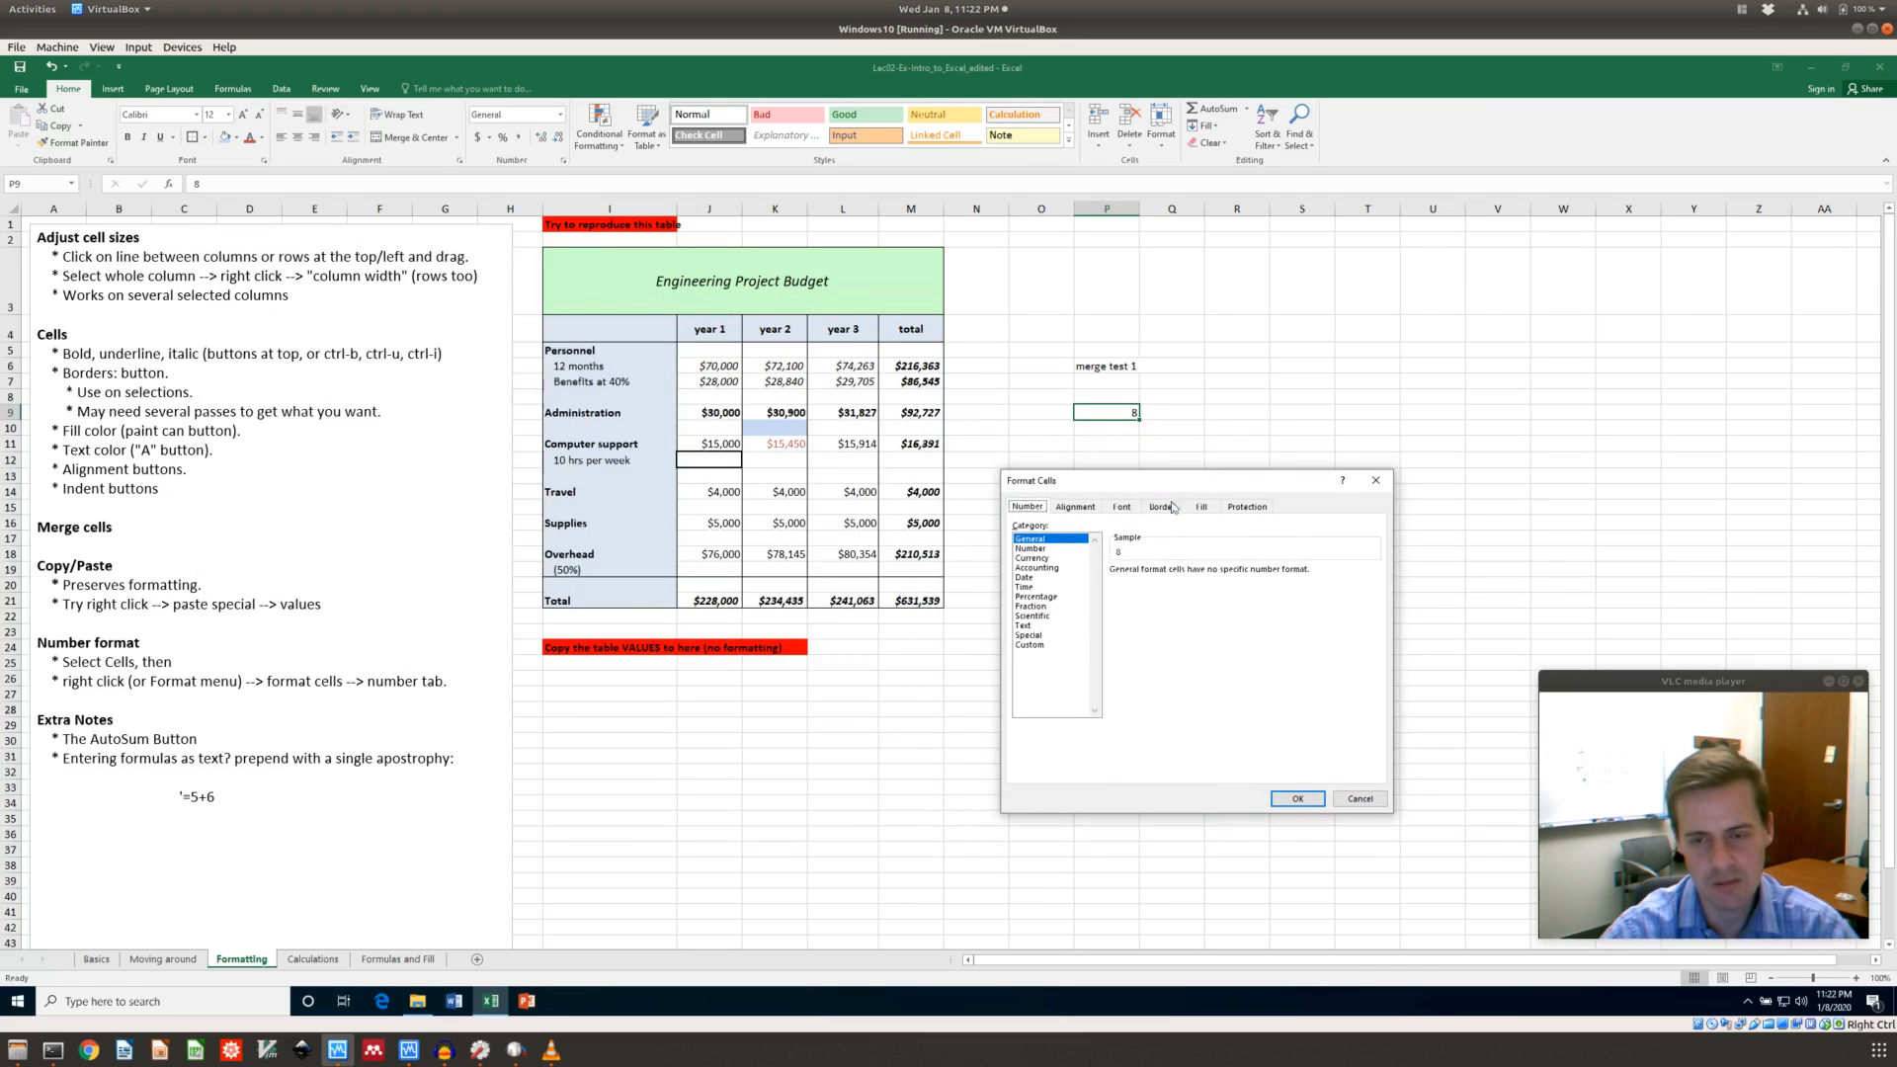
click(1042, 549)
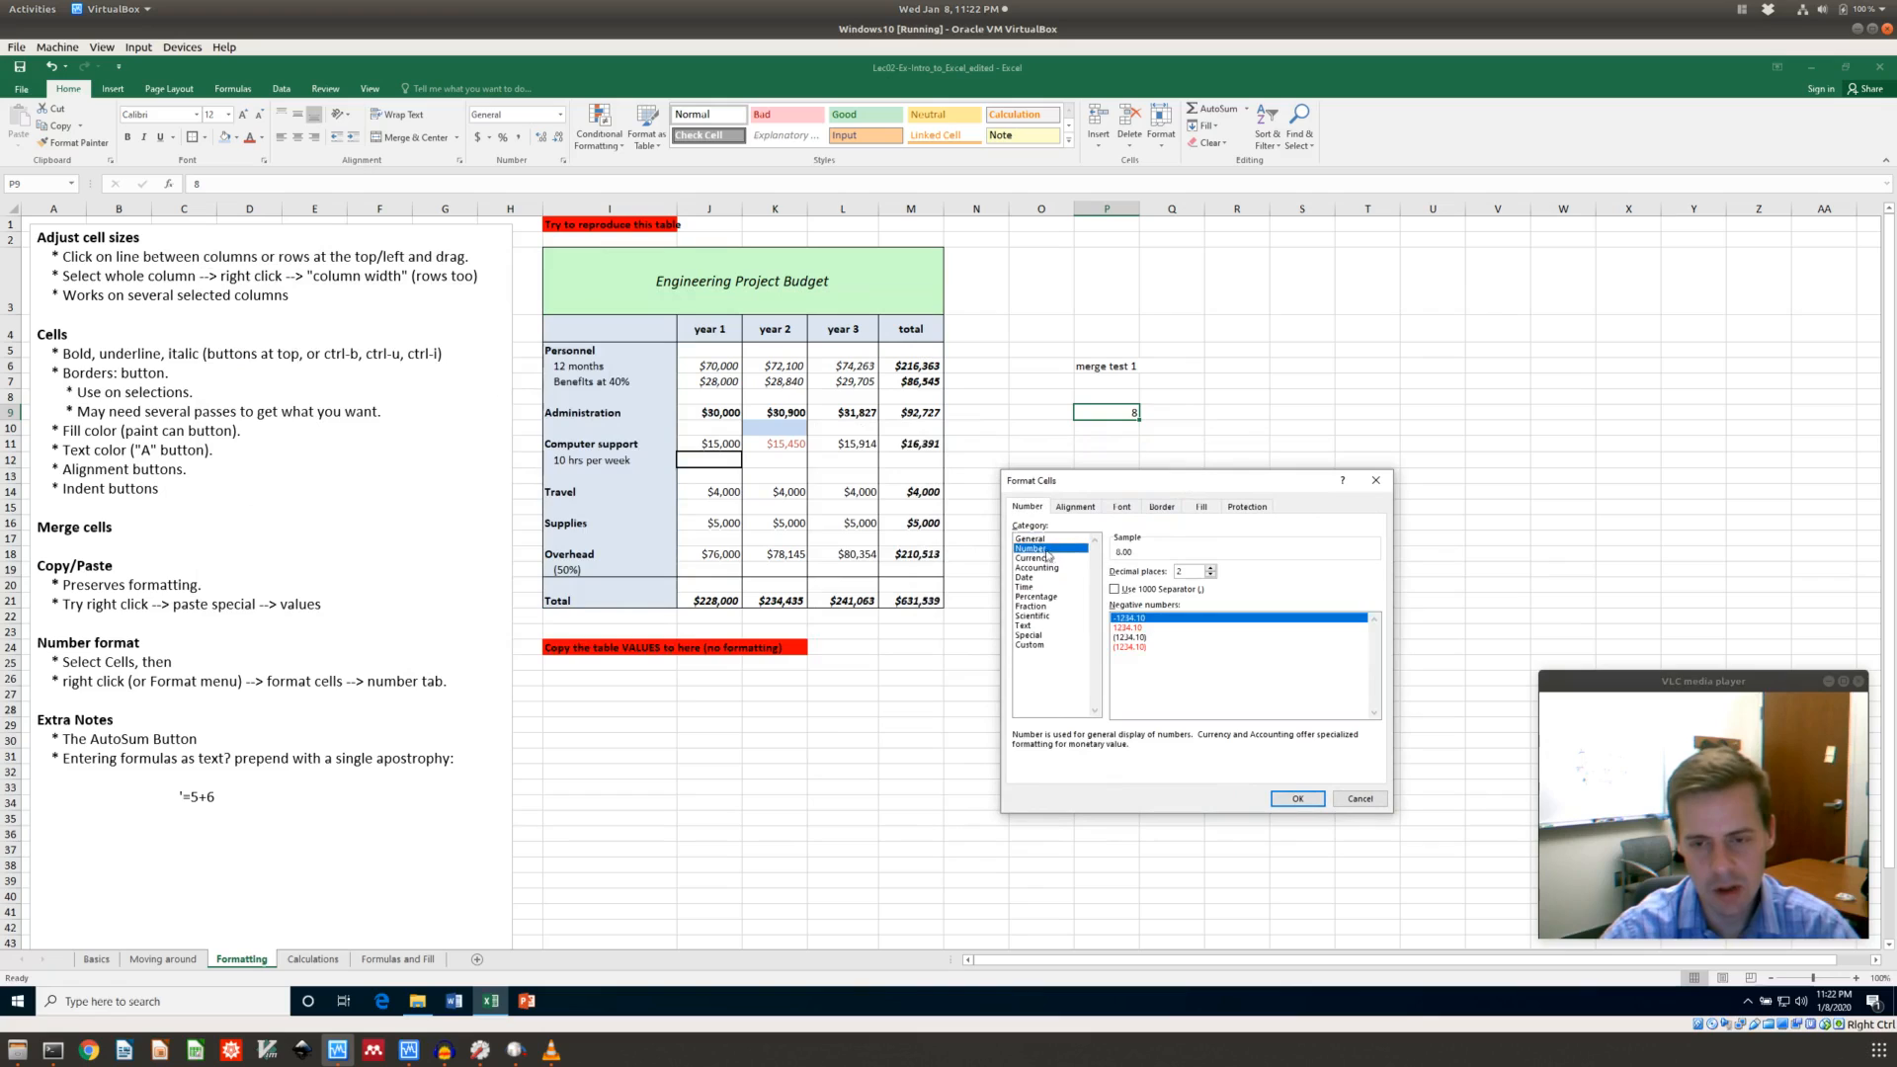
click(1035, 558)
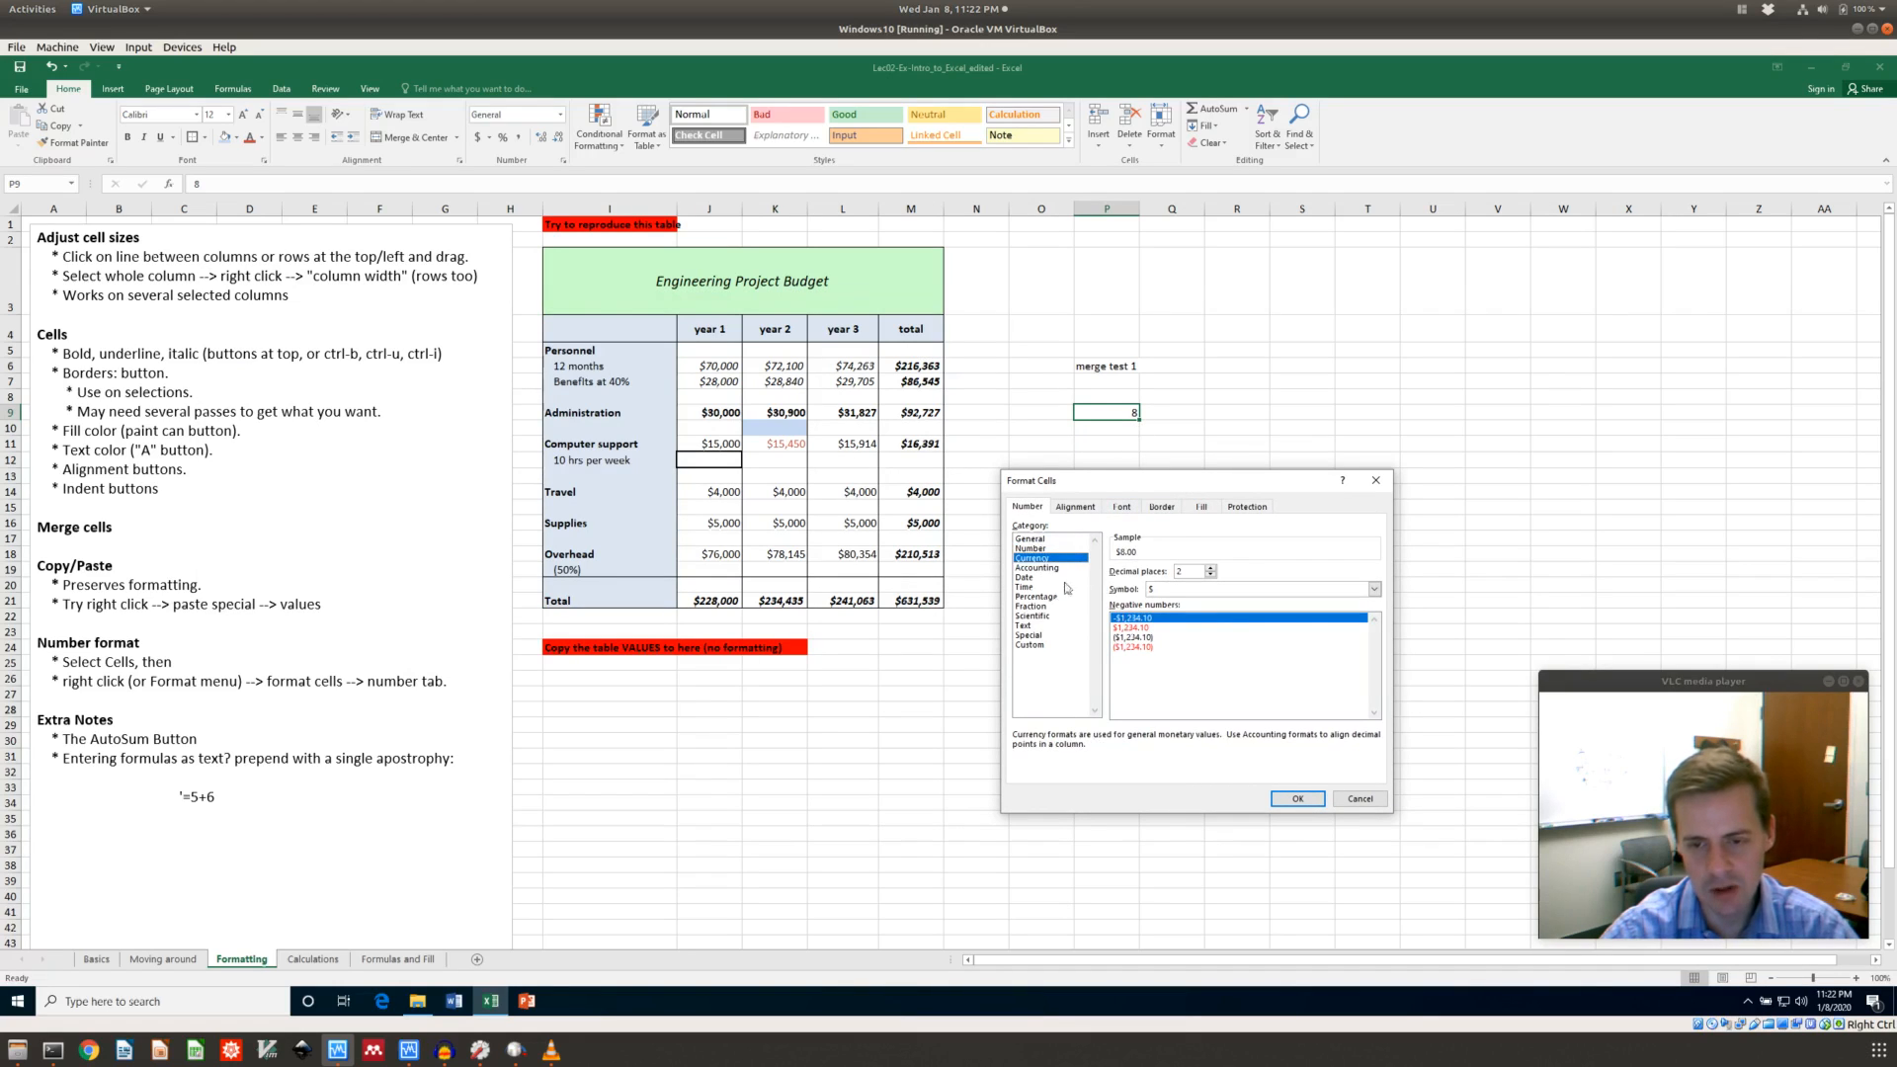
click(1042, 598)
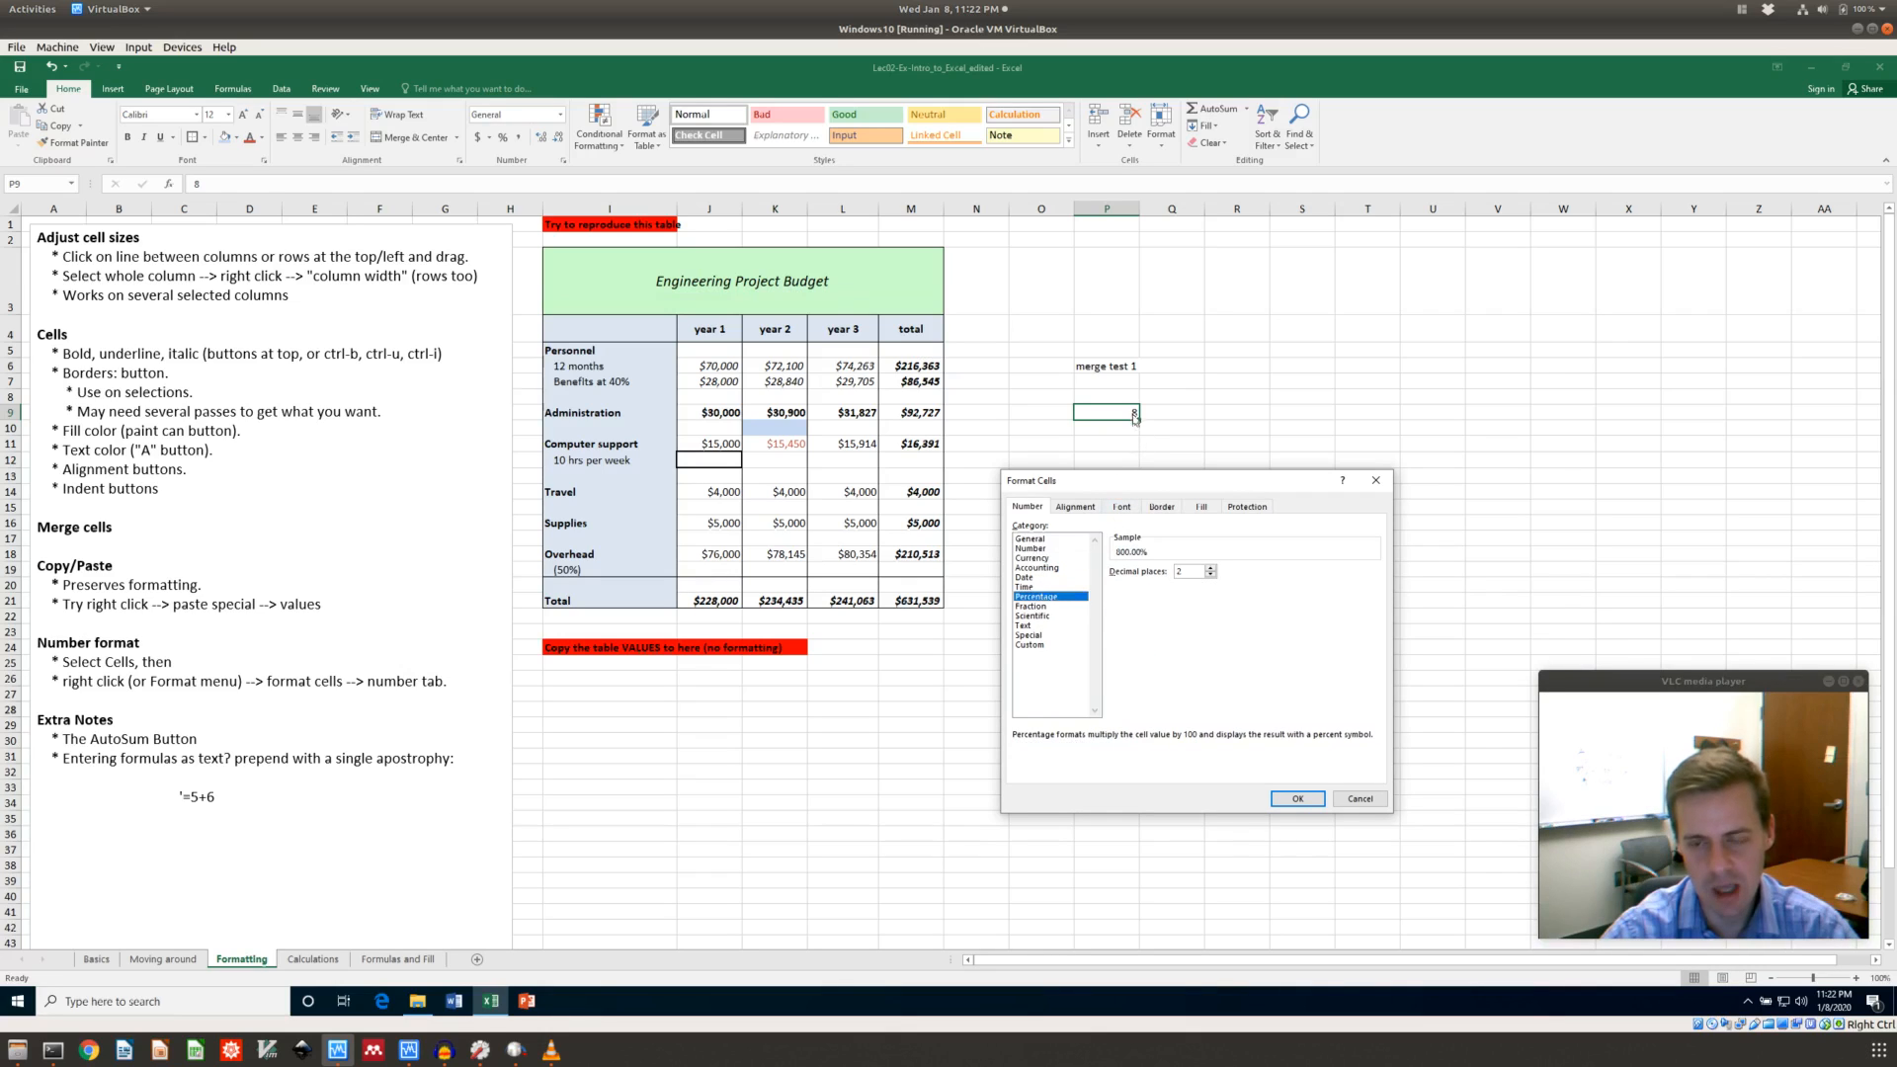
click(1042, 618)
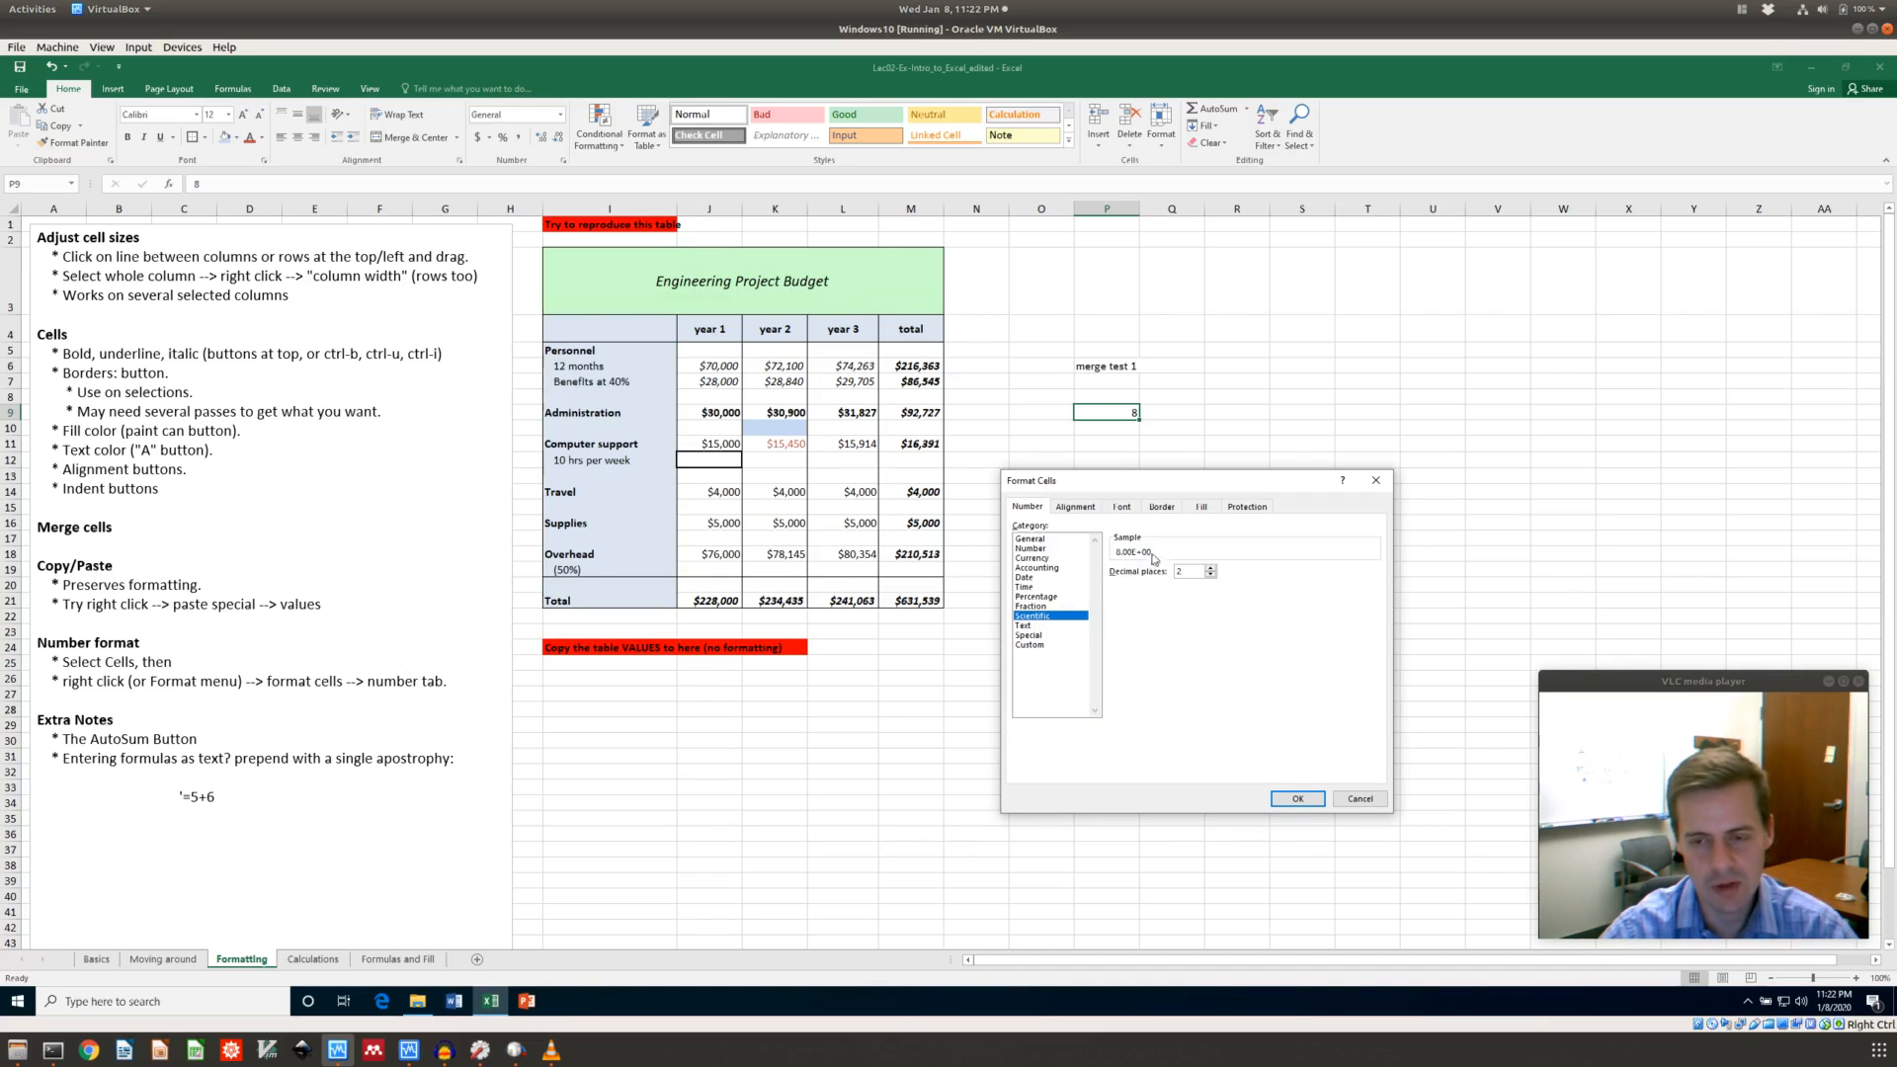
click(1032, 627)
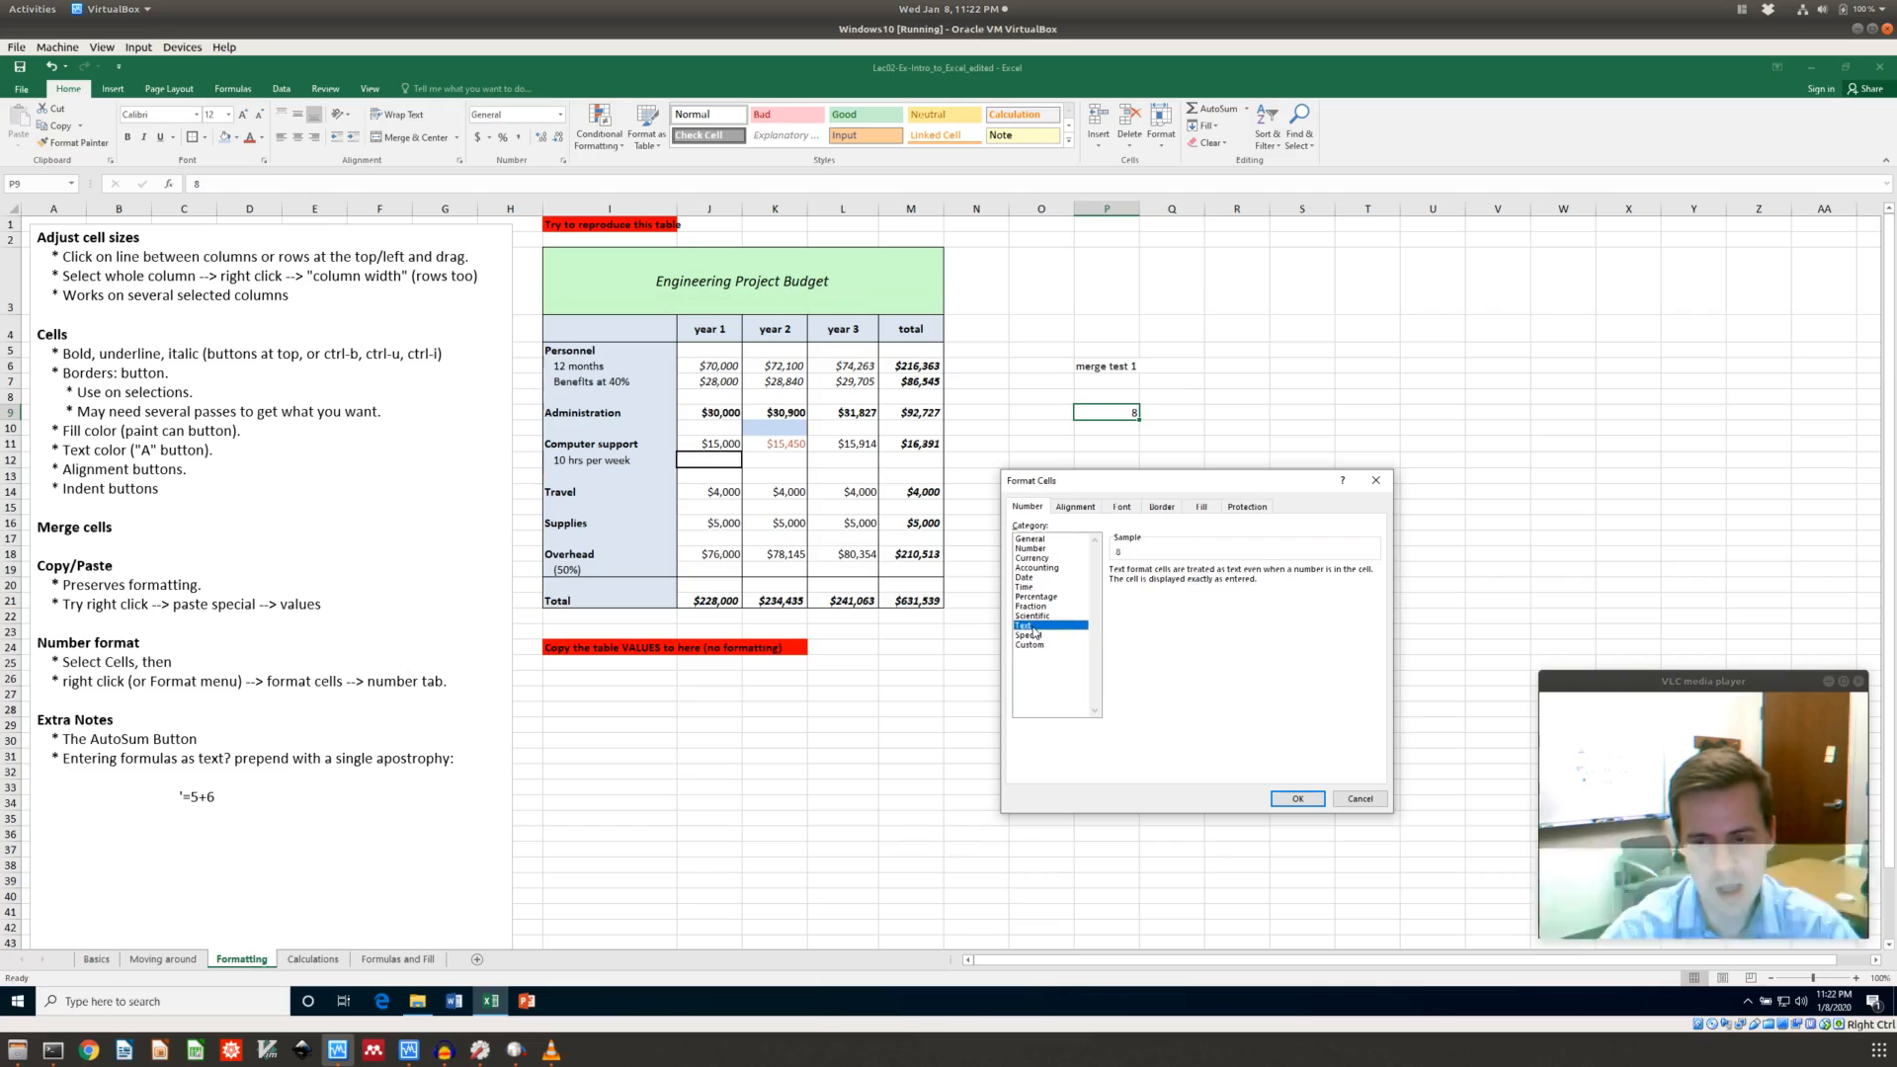
click(1032, 579)
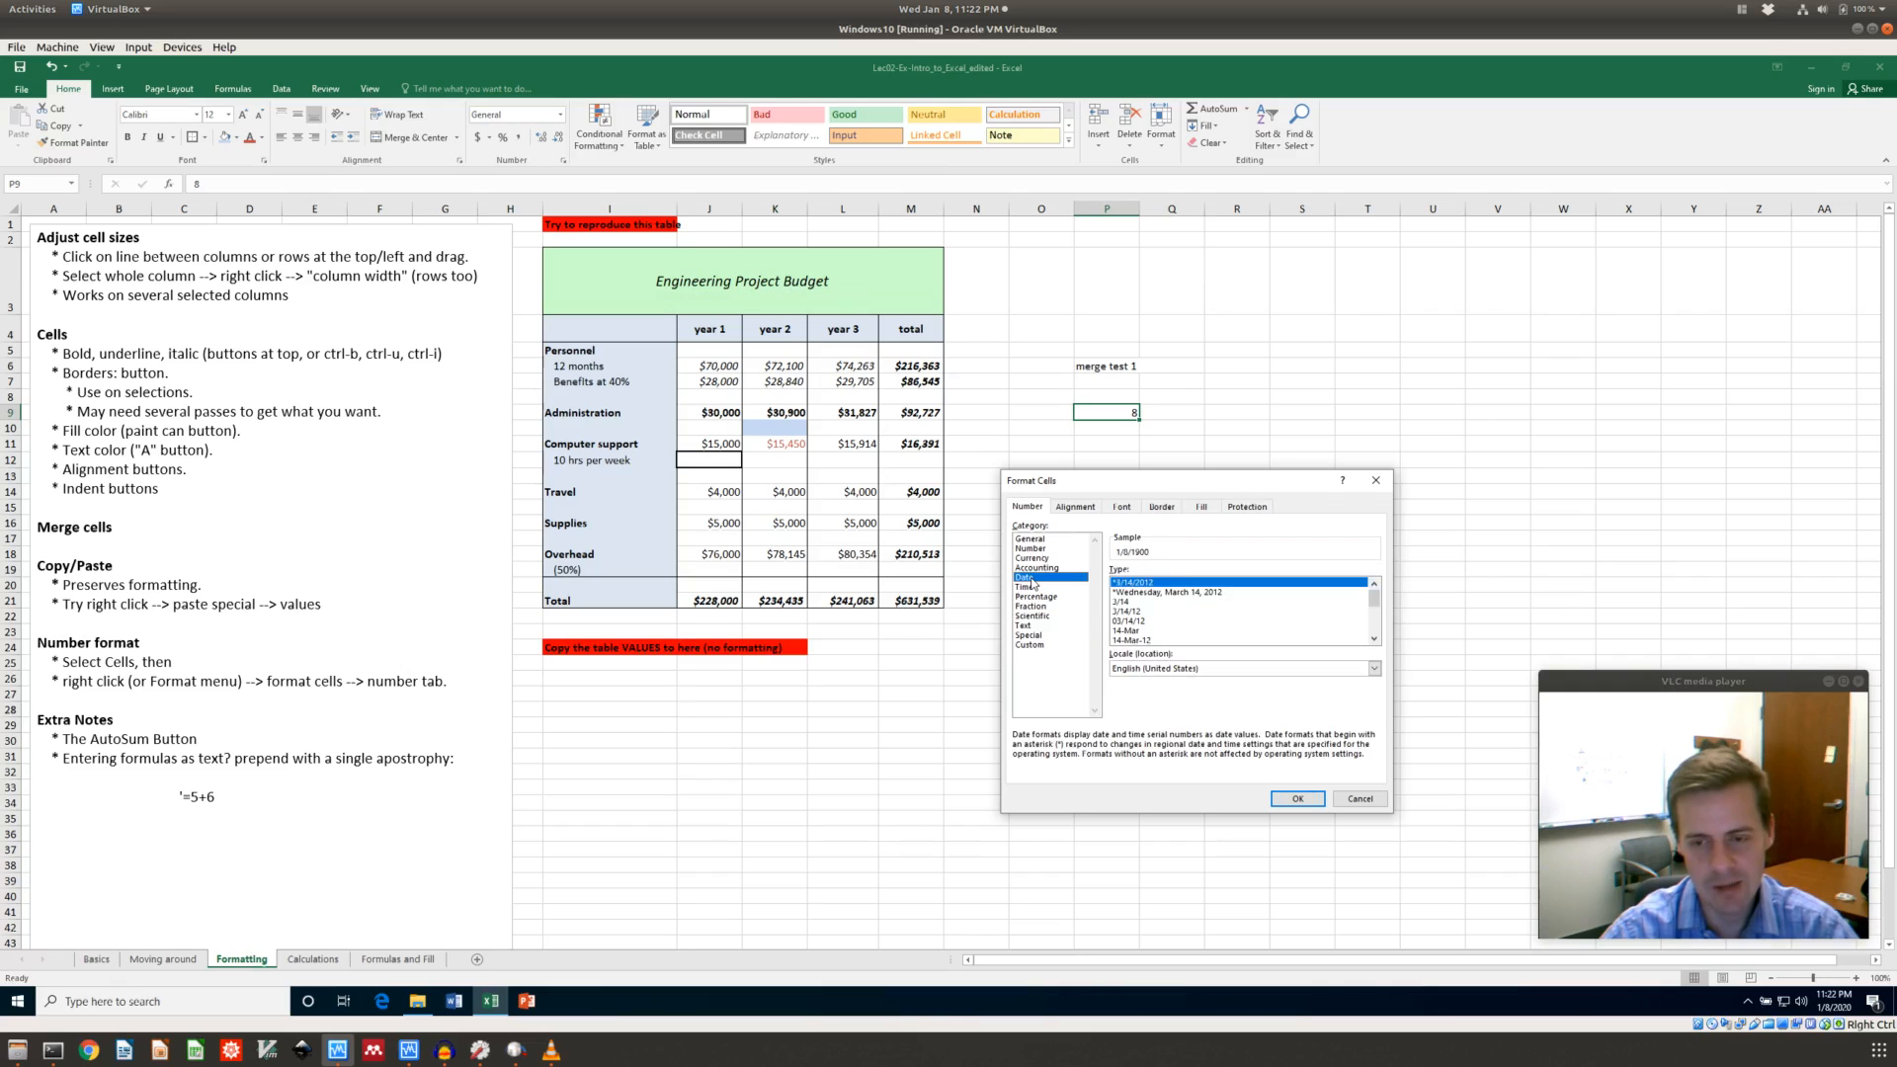
Format cell P9 as a Number with five decimal places
click(1031, 549)
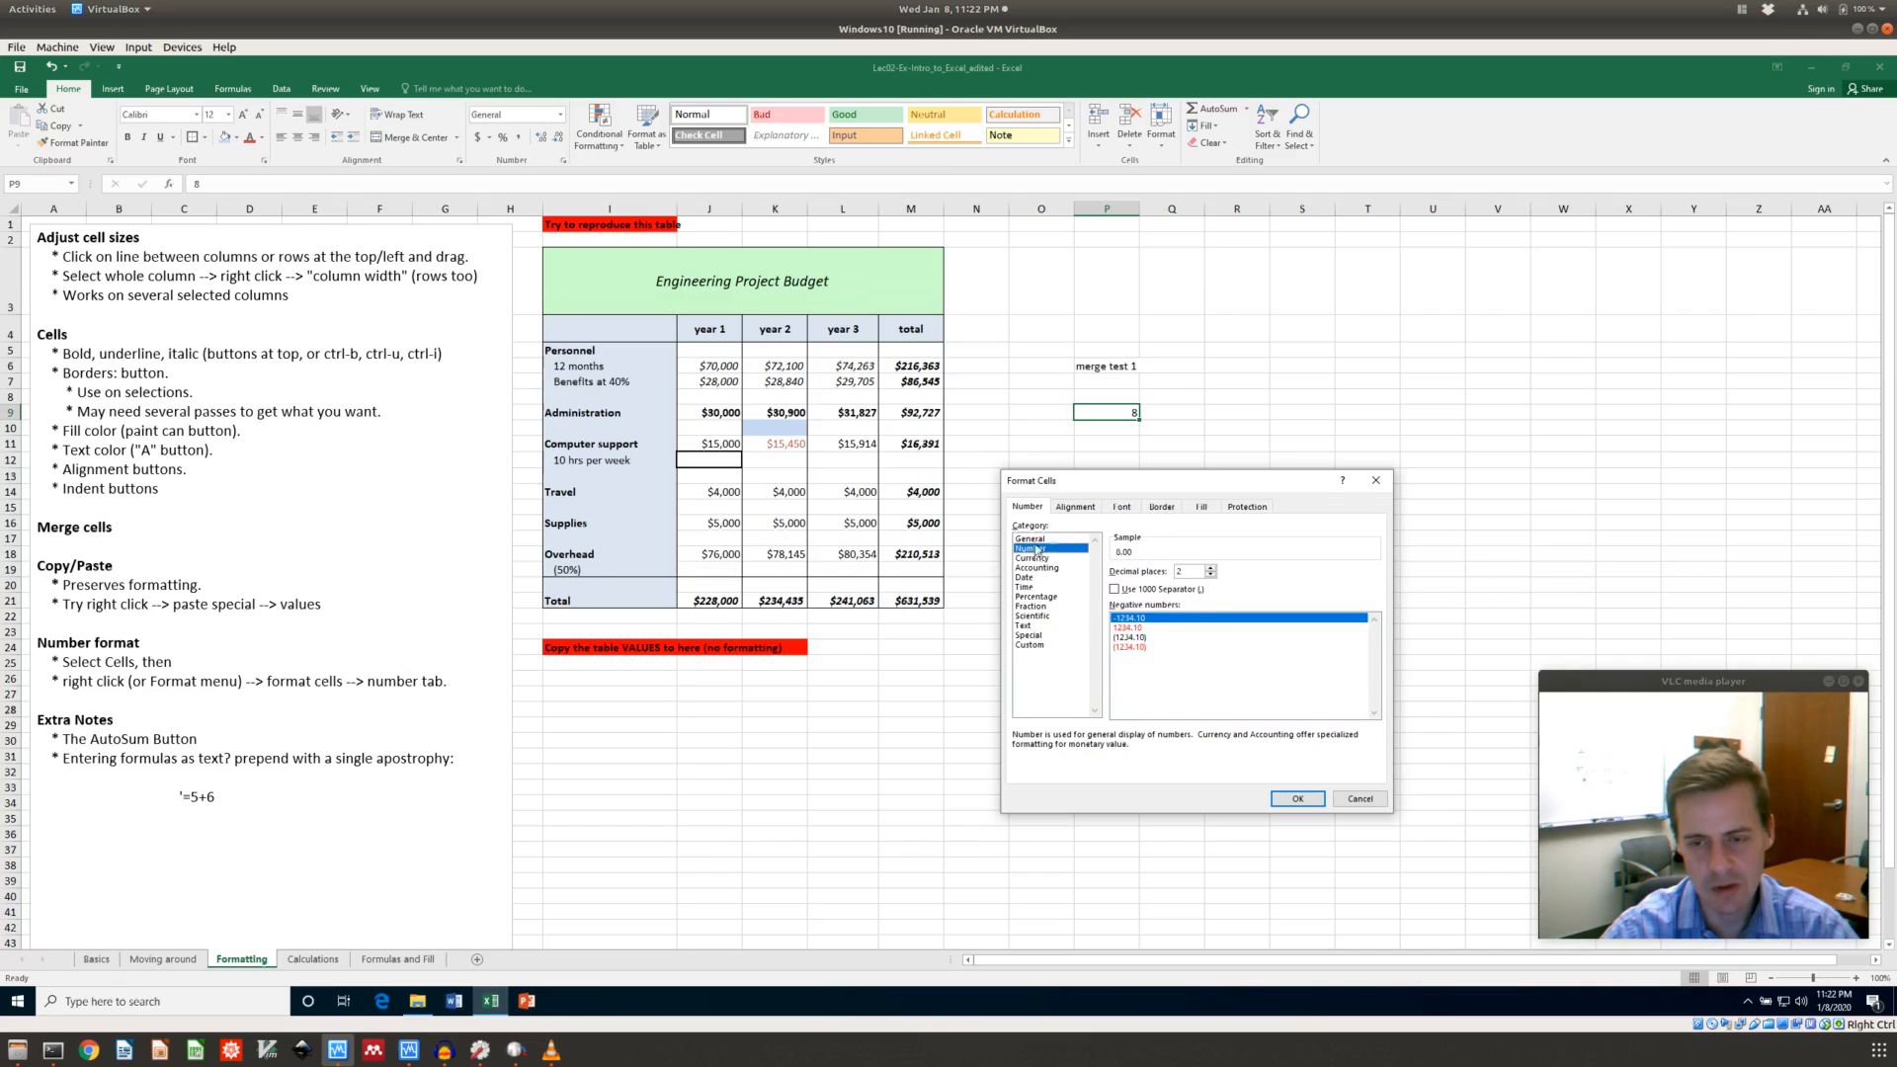
click(1210, 570)
click(1297, 798)
click(1127, 476)
click(1119, 414)
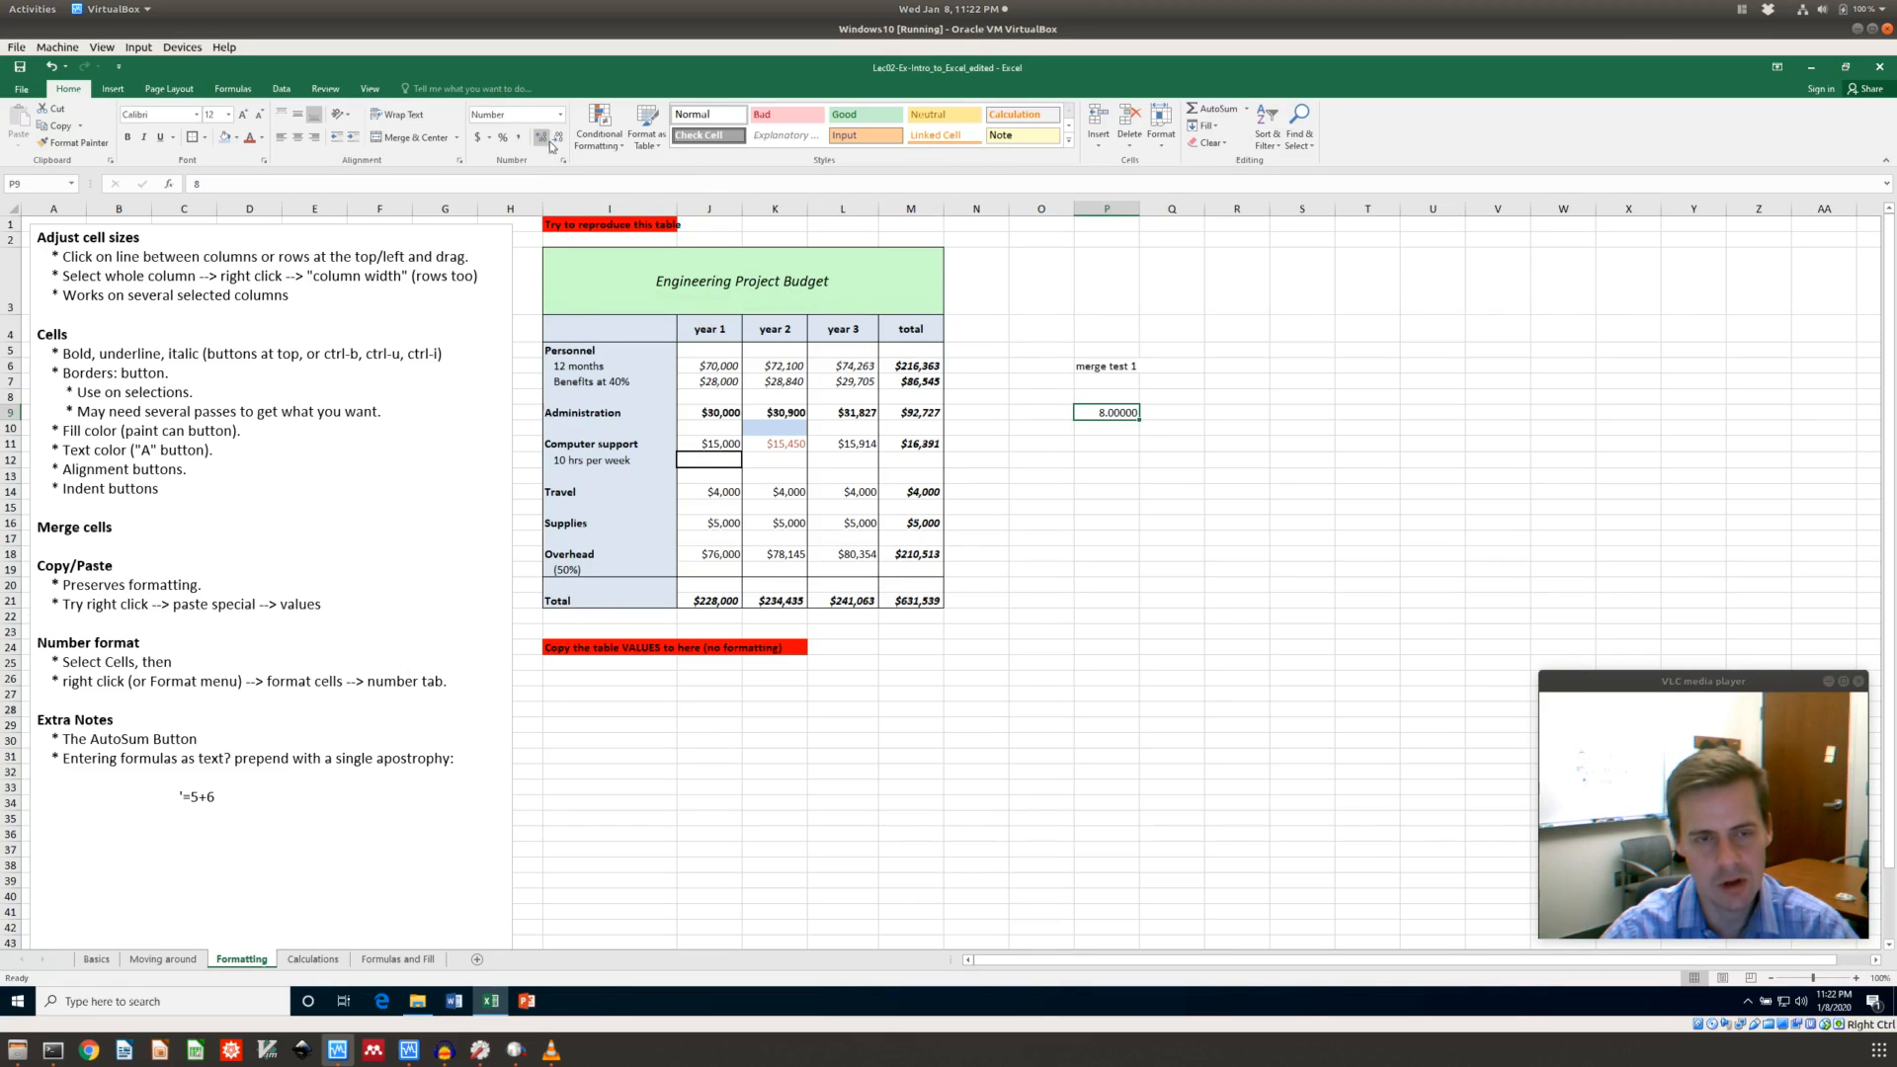
Try three decimal places, the English (United States) dollar accounting format and the percent style on cell P9
click(559, 138)
click(558, 138)
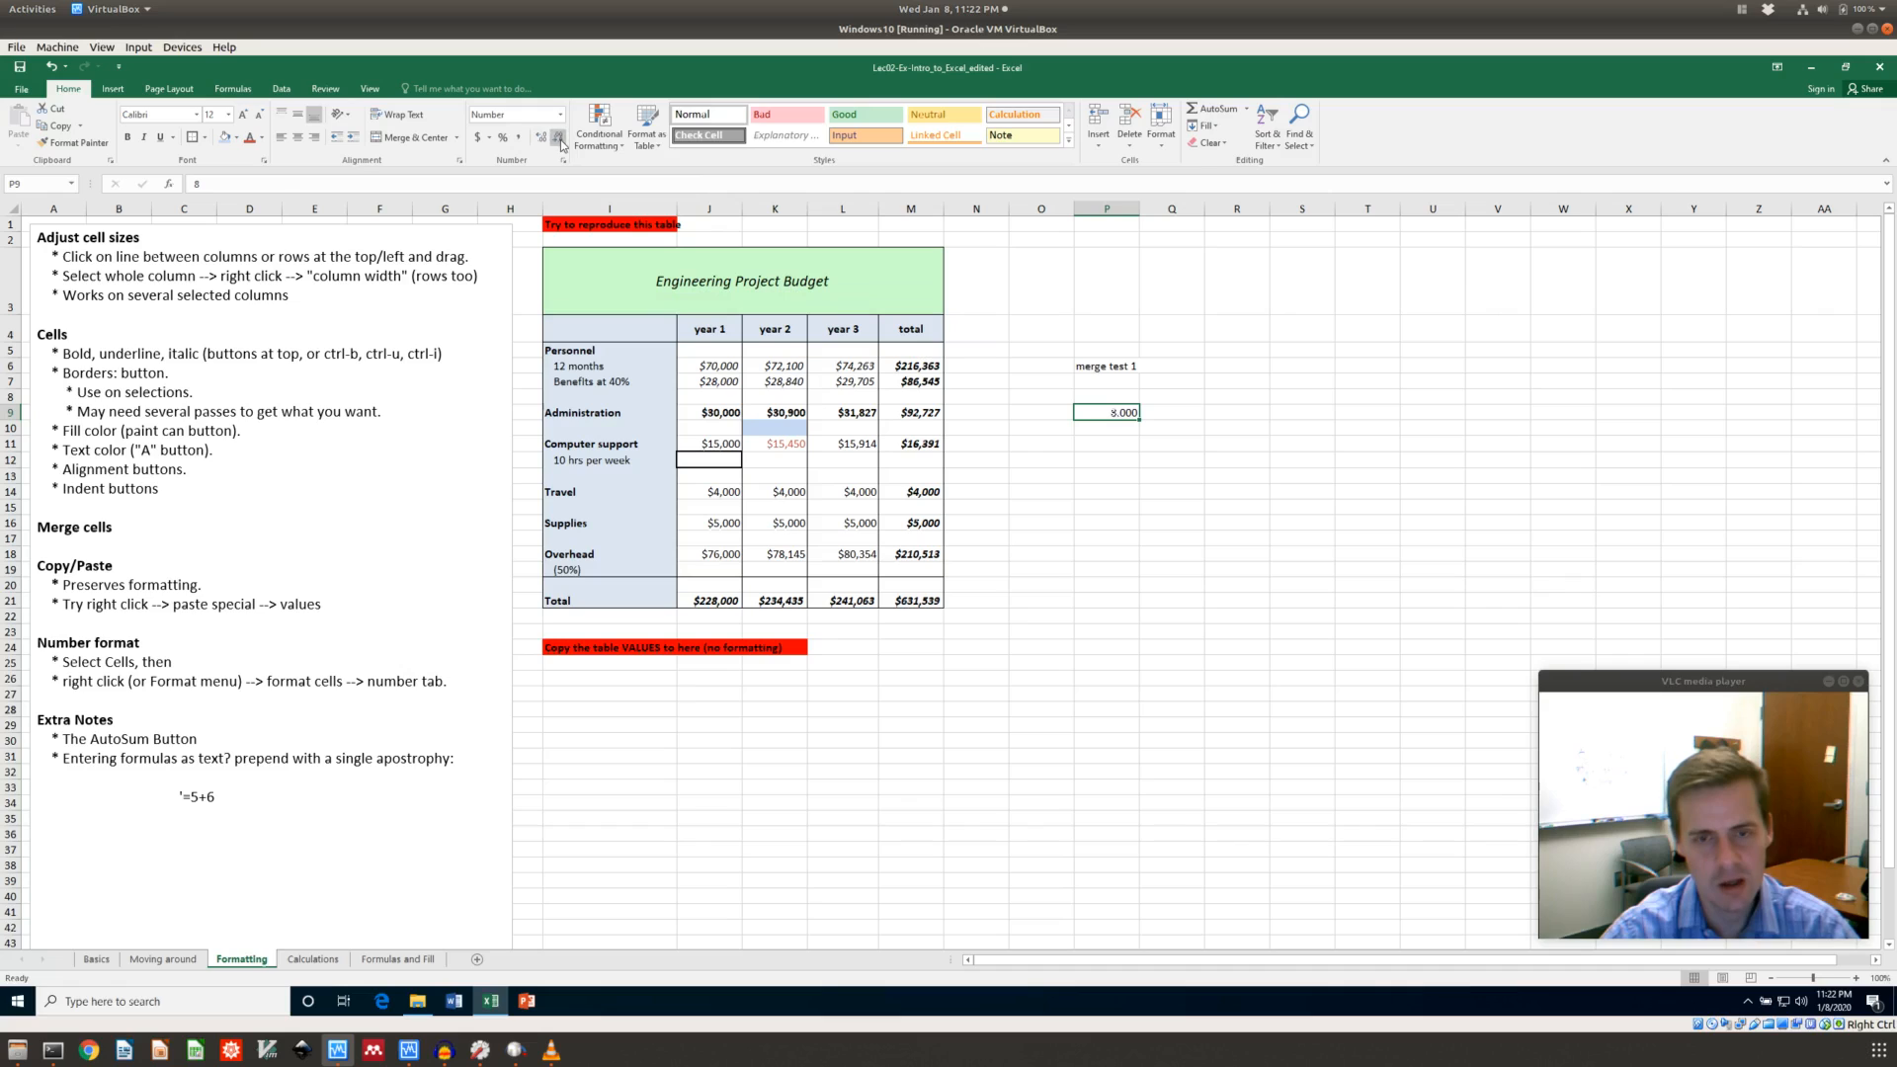
click(489, 138)
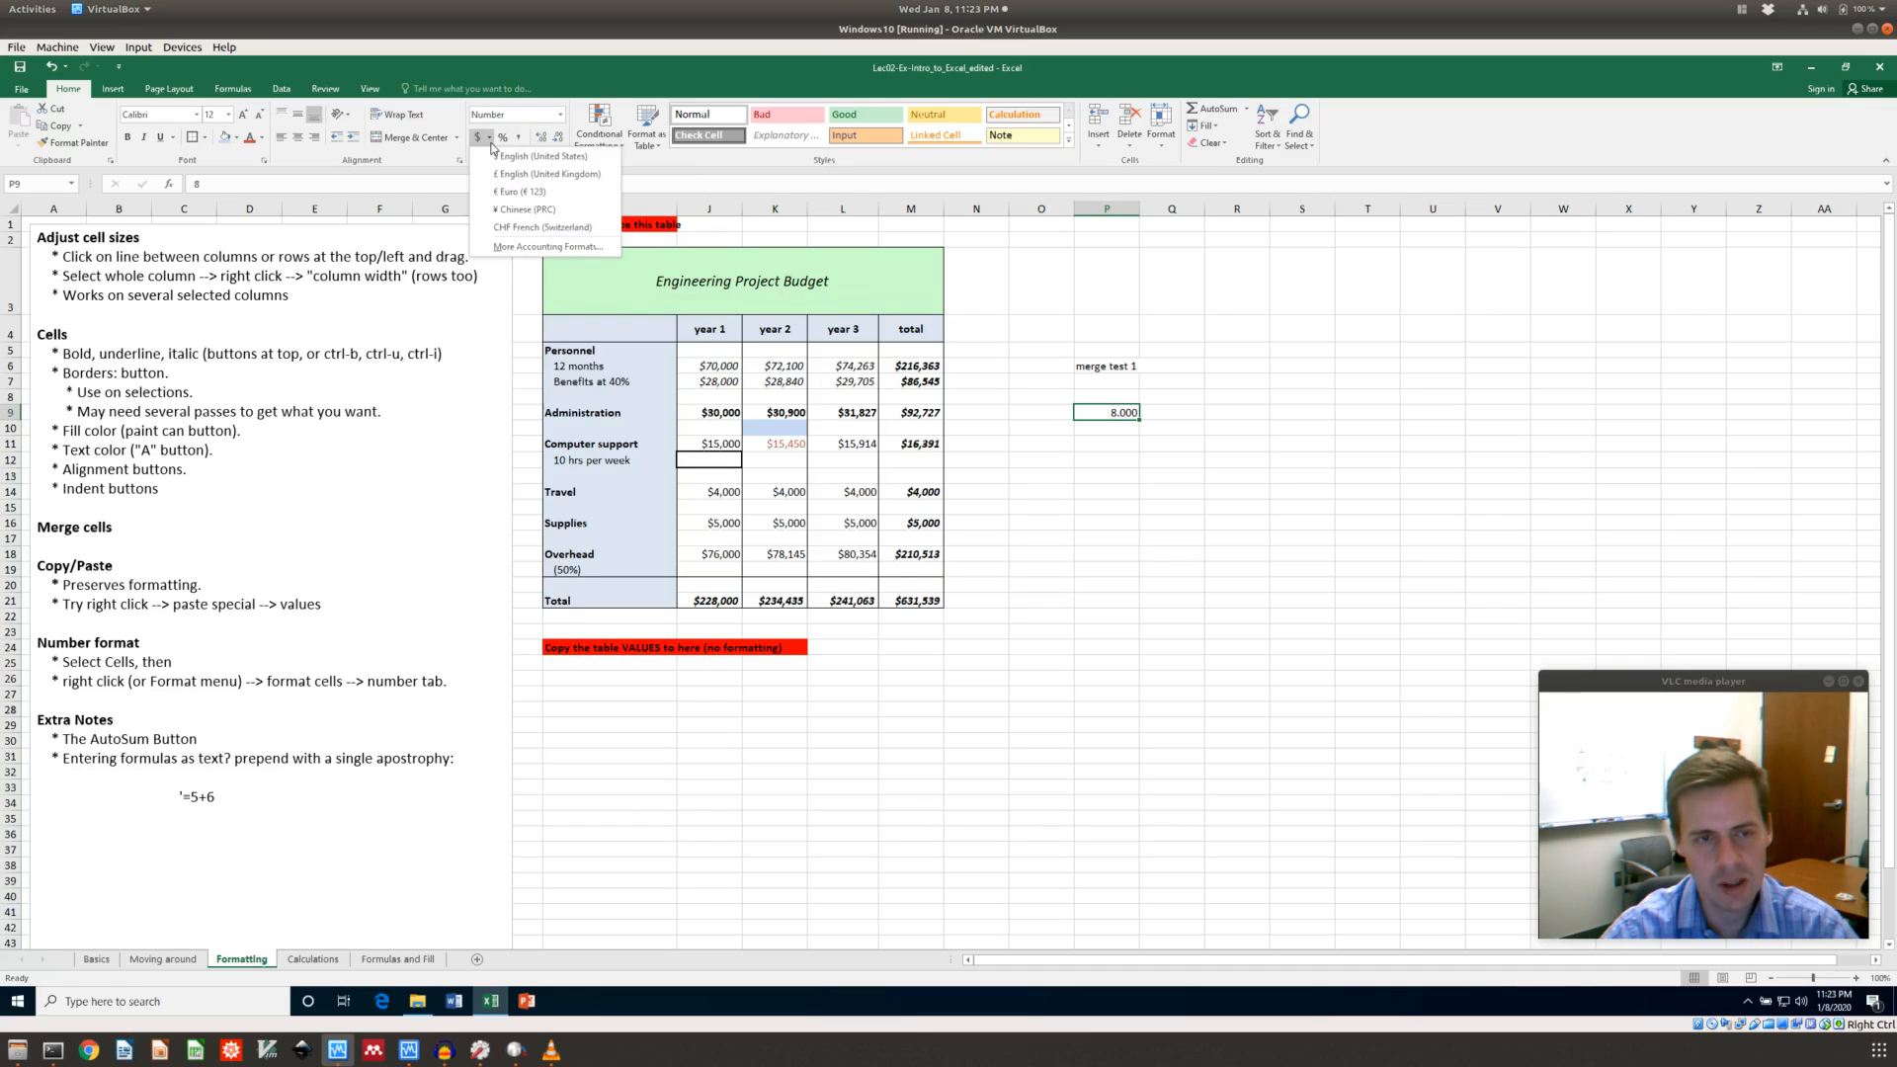
click(493, 154)
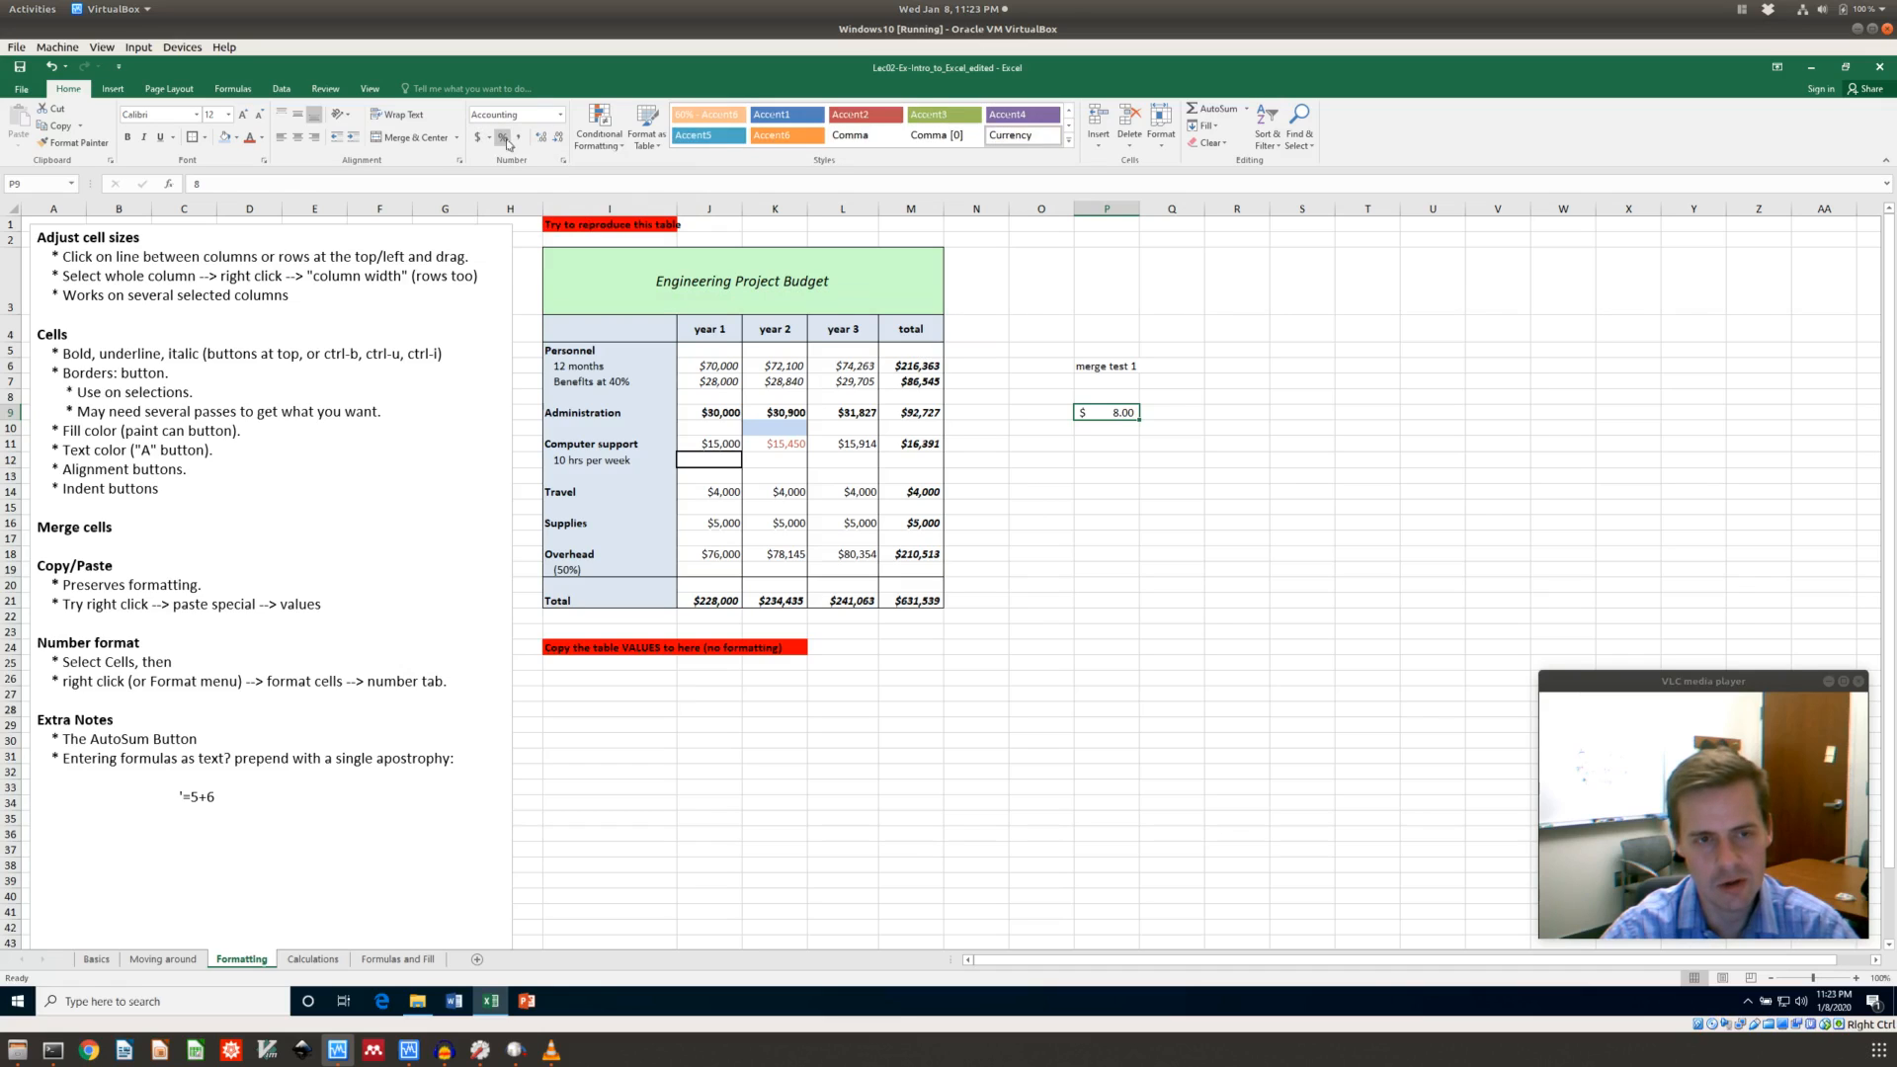
click(504, 139)
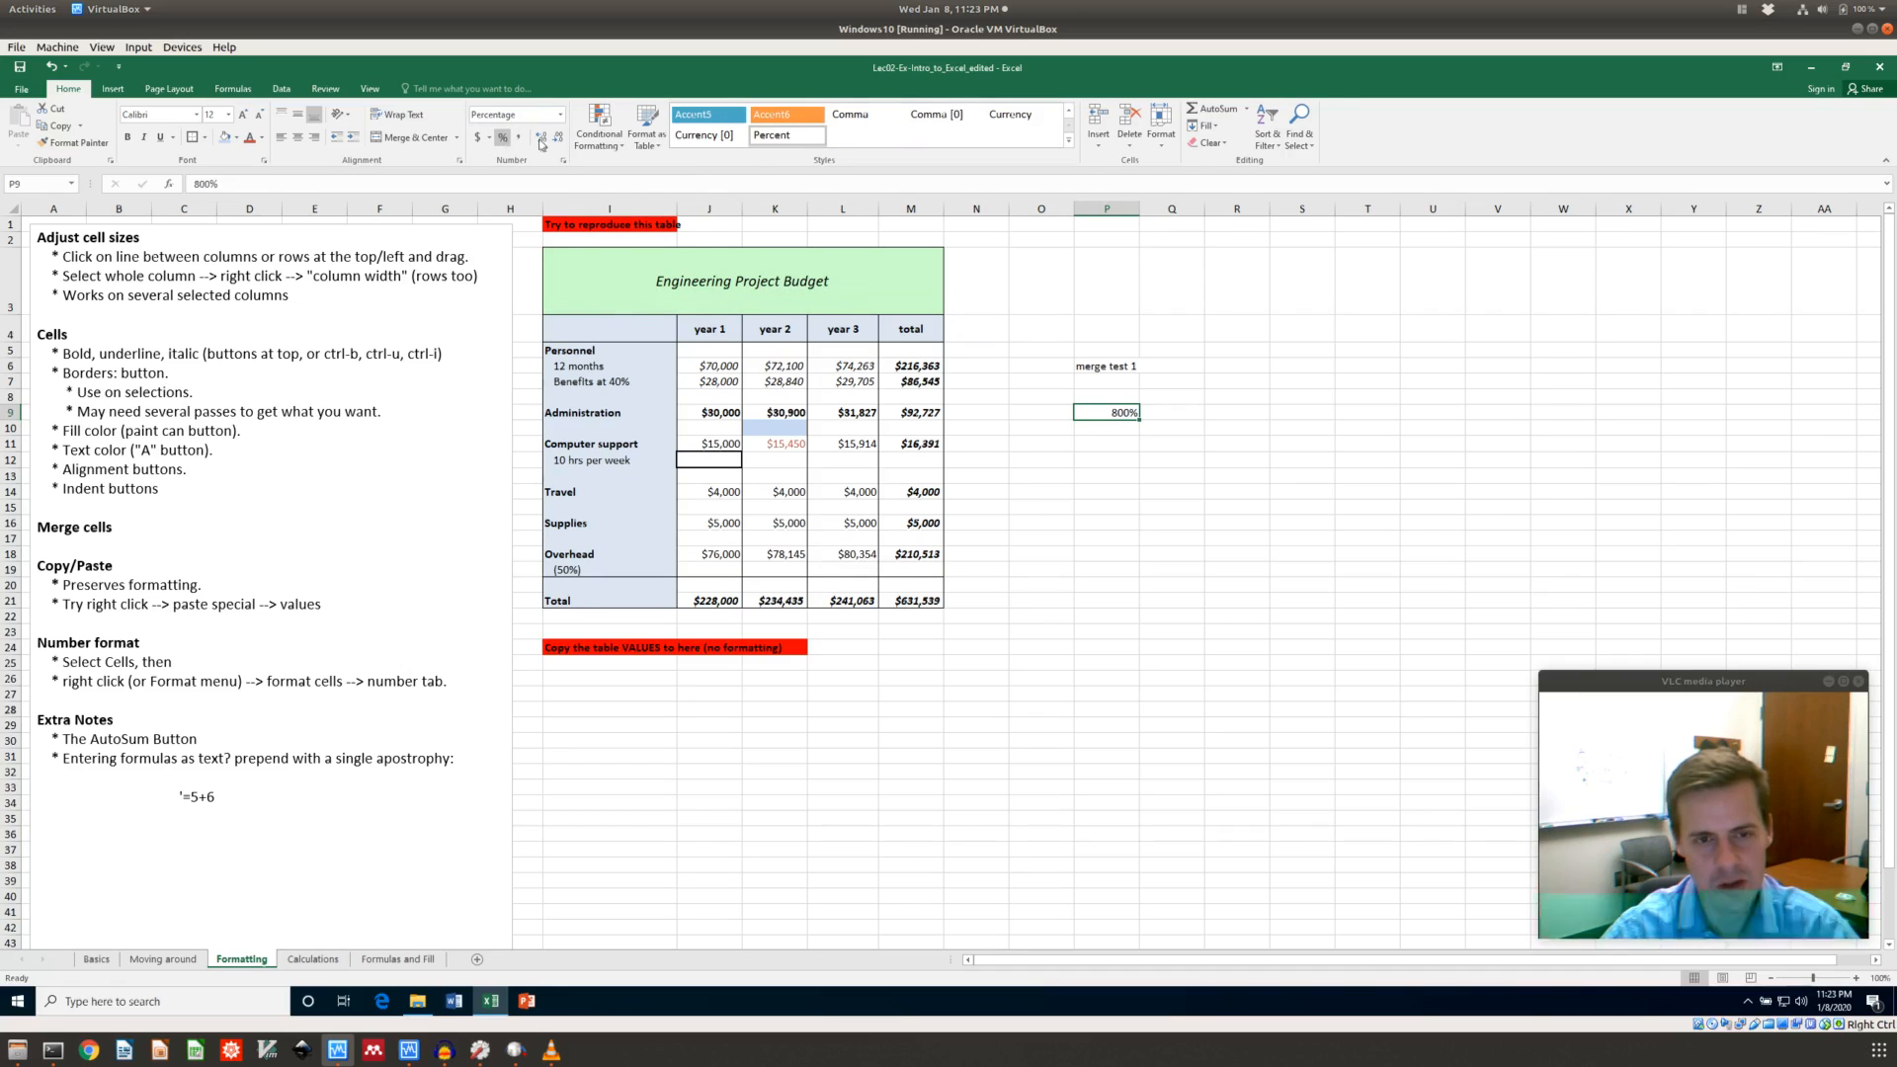
Set cell P9 back to the Number format and reselect it
click(559, 117)
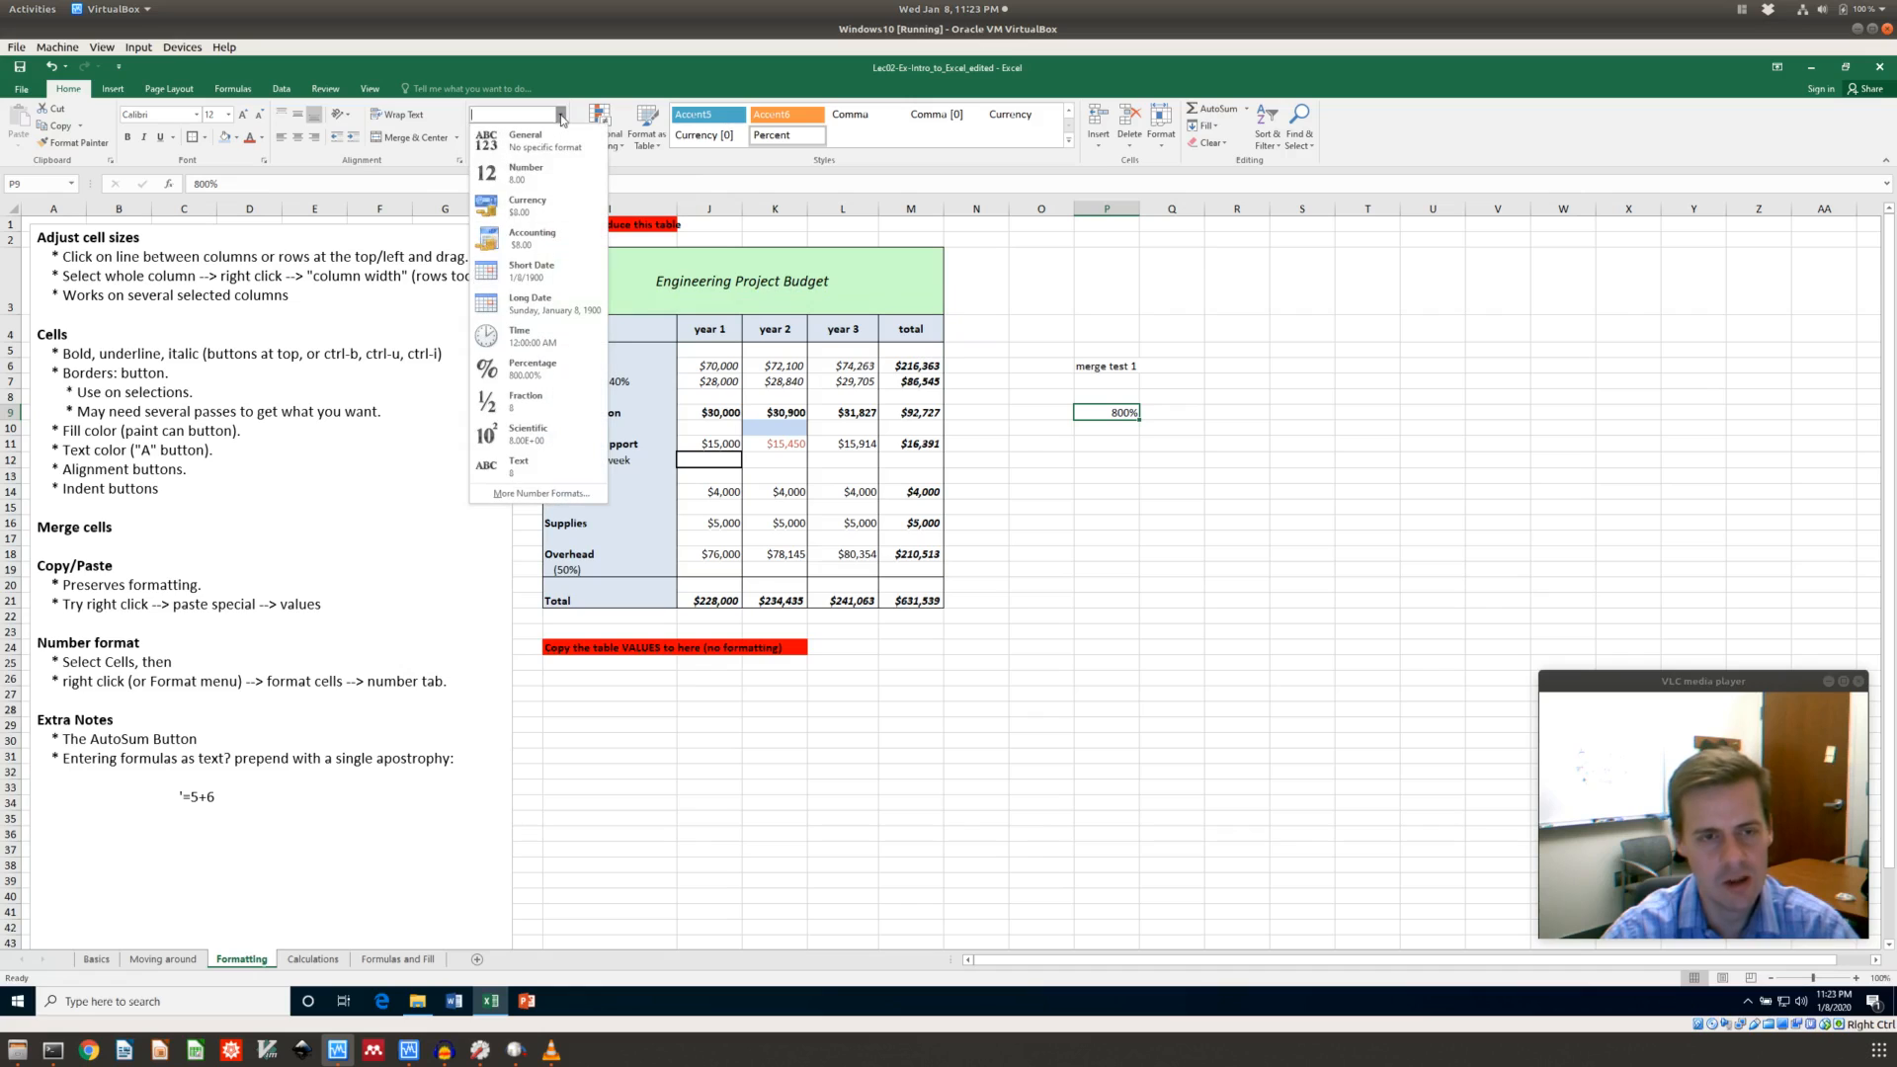
click(522, 176)
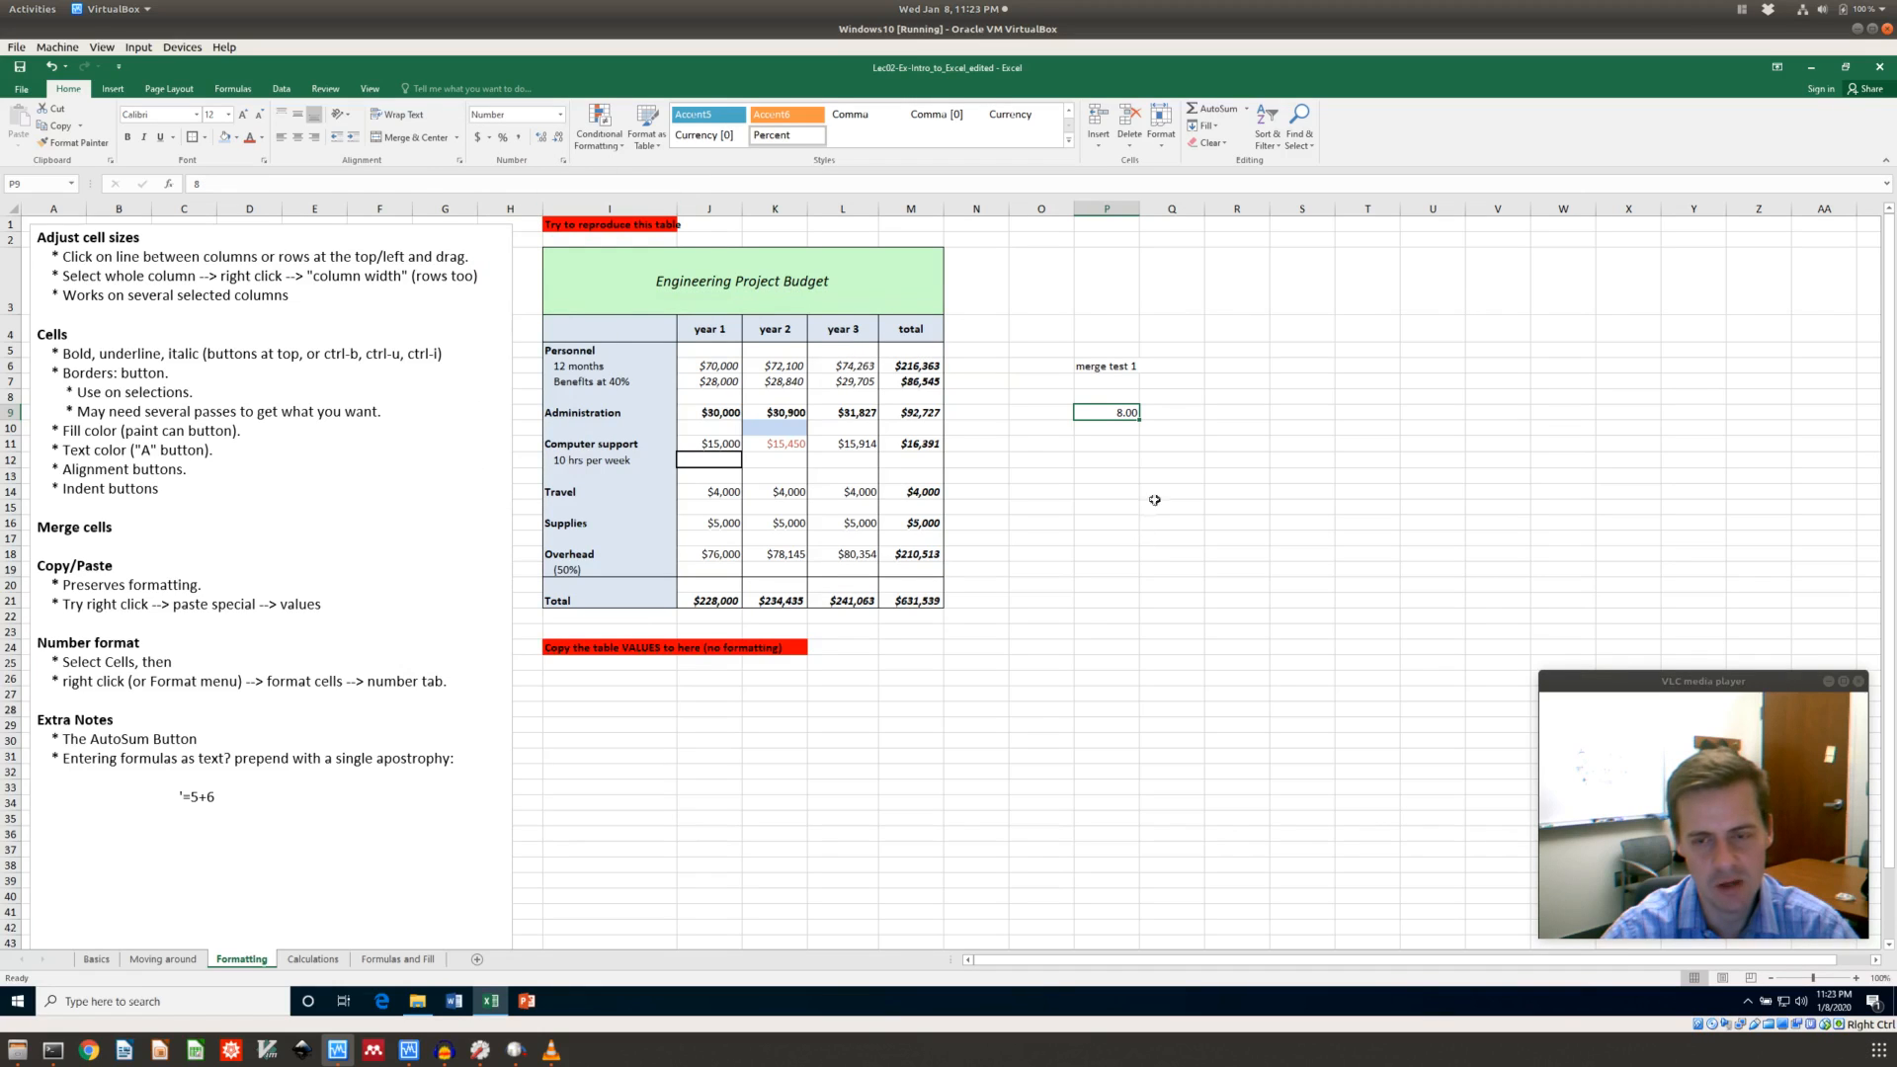
click(1129, 459)
click(1124, 412)
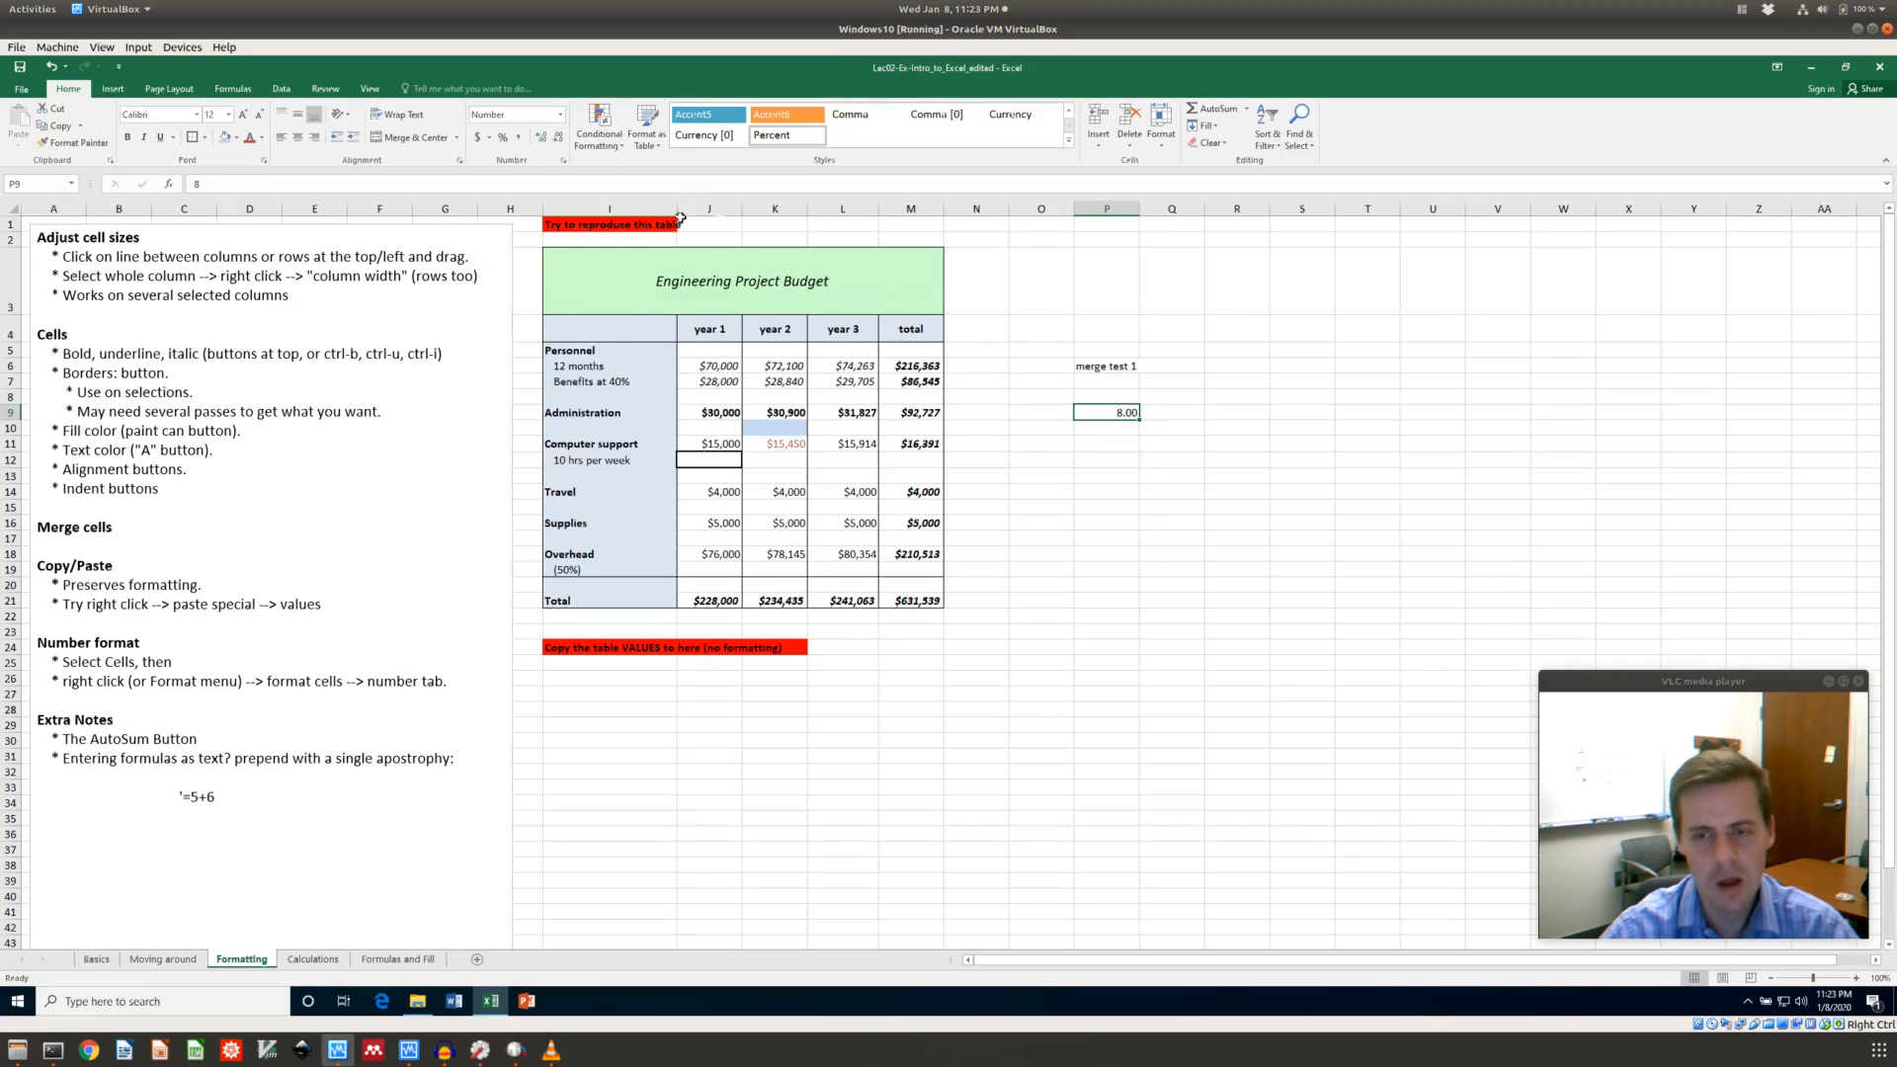
Increase the decimals shown in cell P9 to twelve places
click(540, 136)
click(540, 137)
click(541, 136)
click(540, 136)
click(541, 137)
click(541, 137)
click(541, 136)
click(540, 138)
click(541, 138)
click(540, 138)
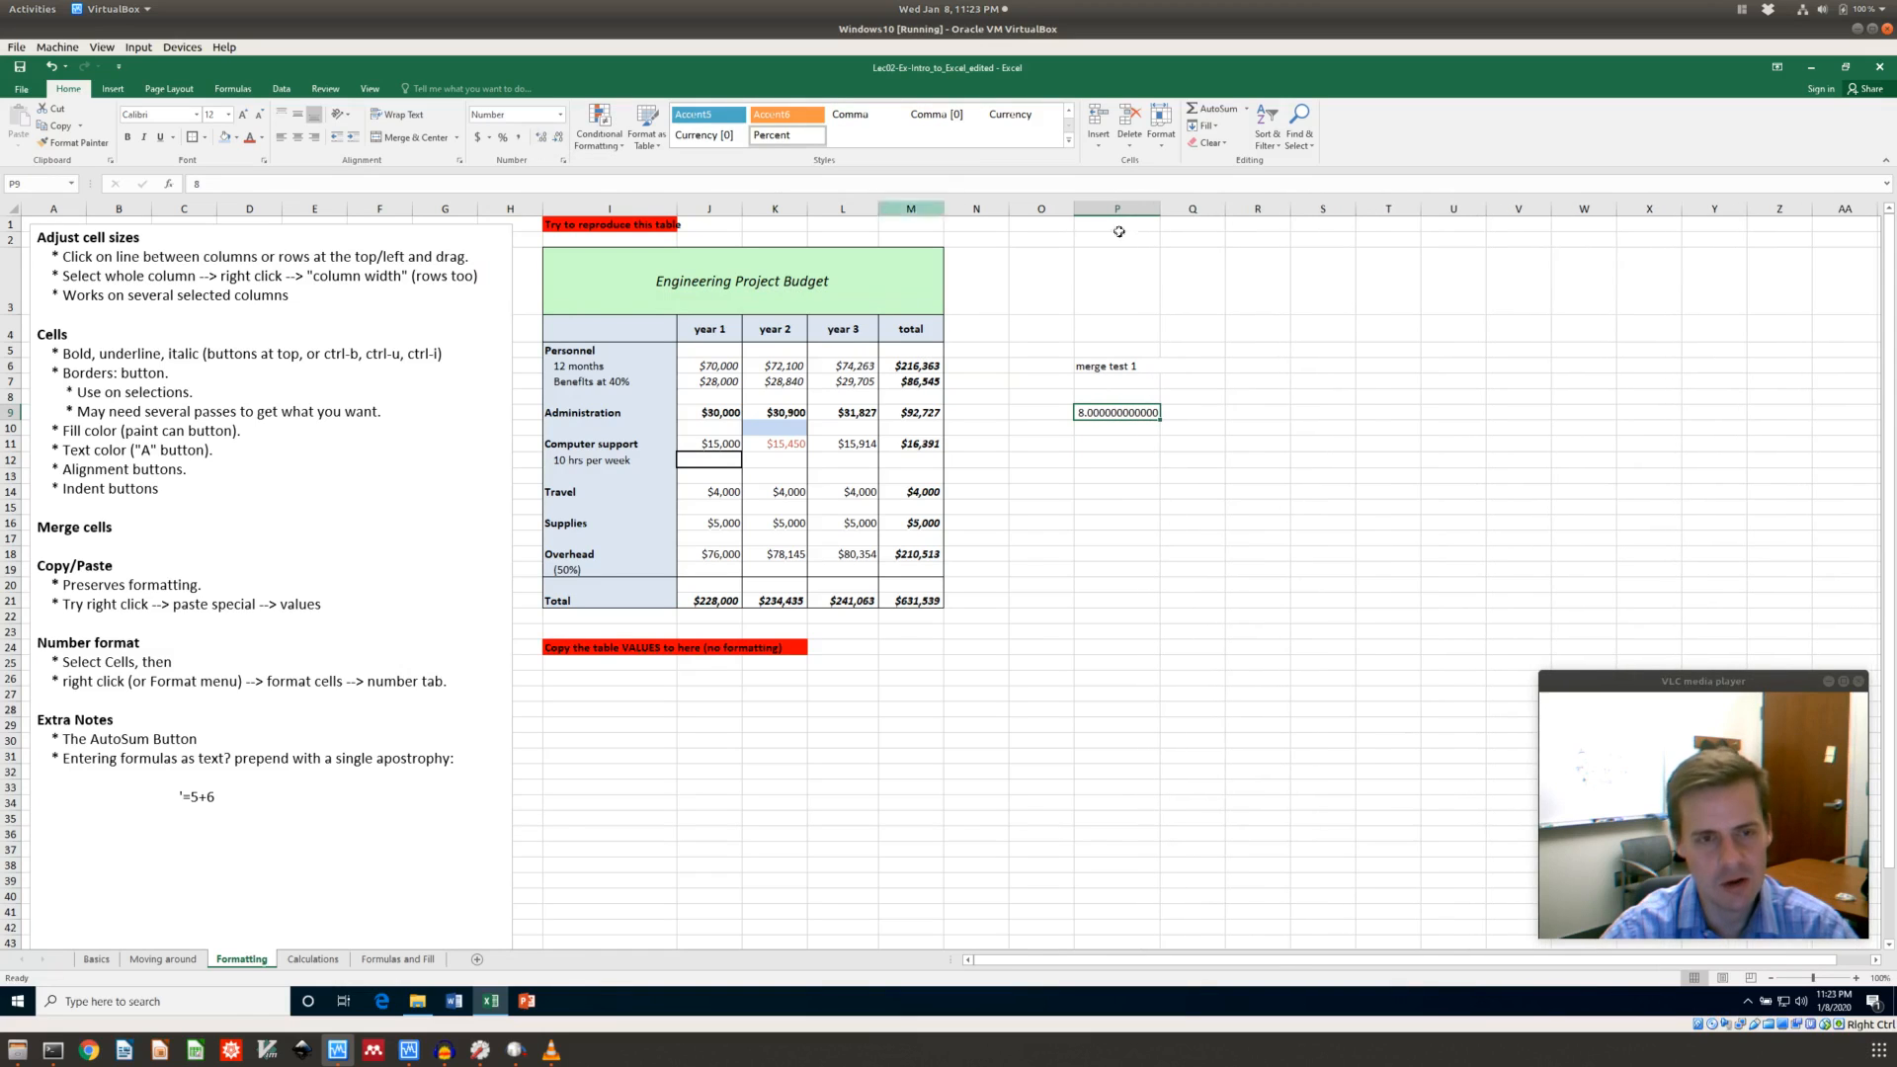
Narrow column P until the number in P9 no longer fits, and widen the column past the full number
drag(1162, 212, 1136, 212)
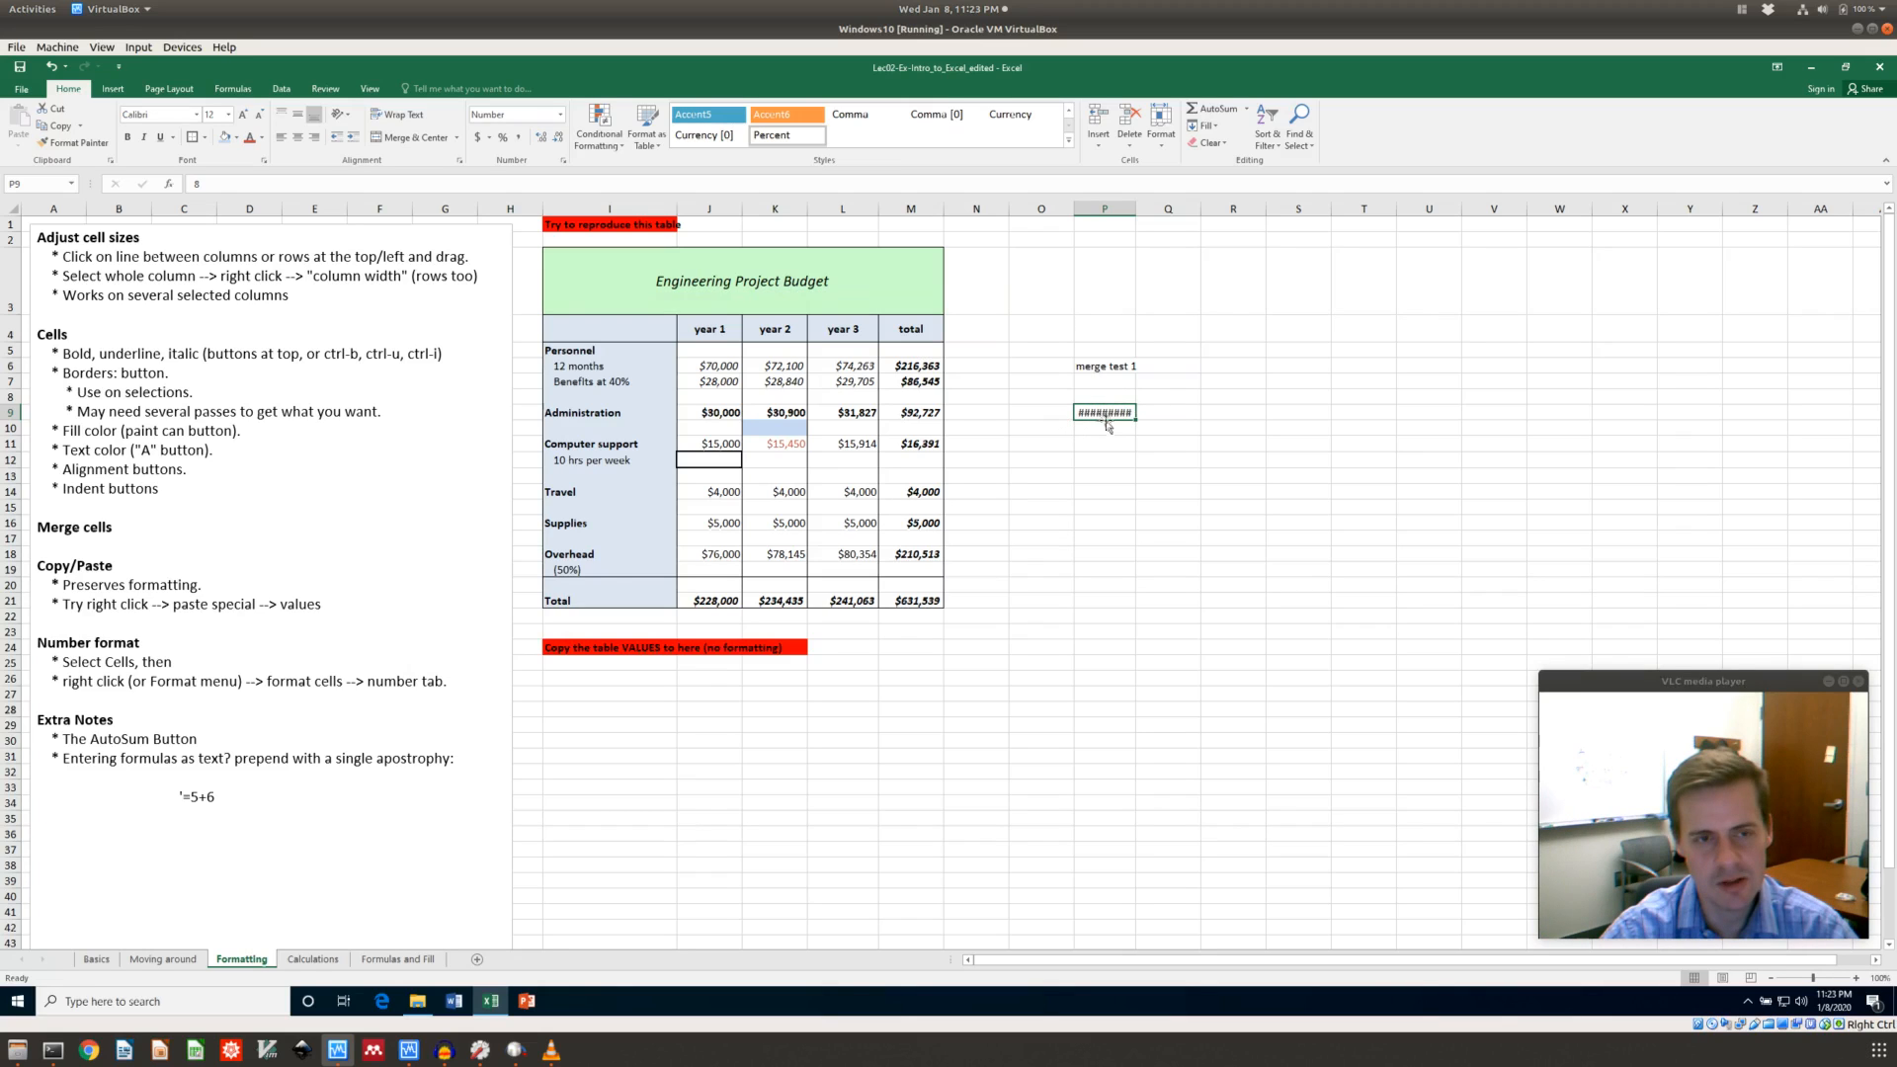
click(1129, 443)
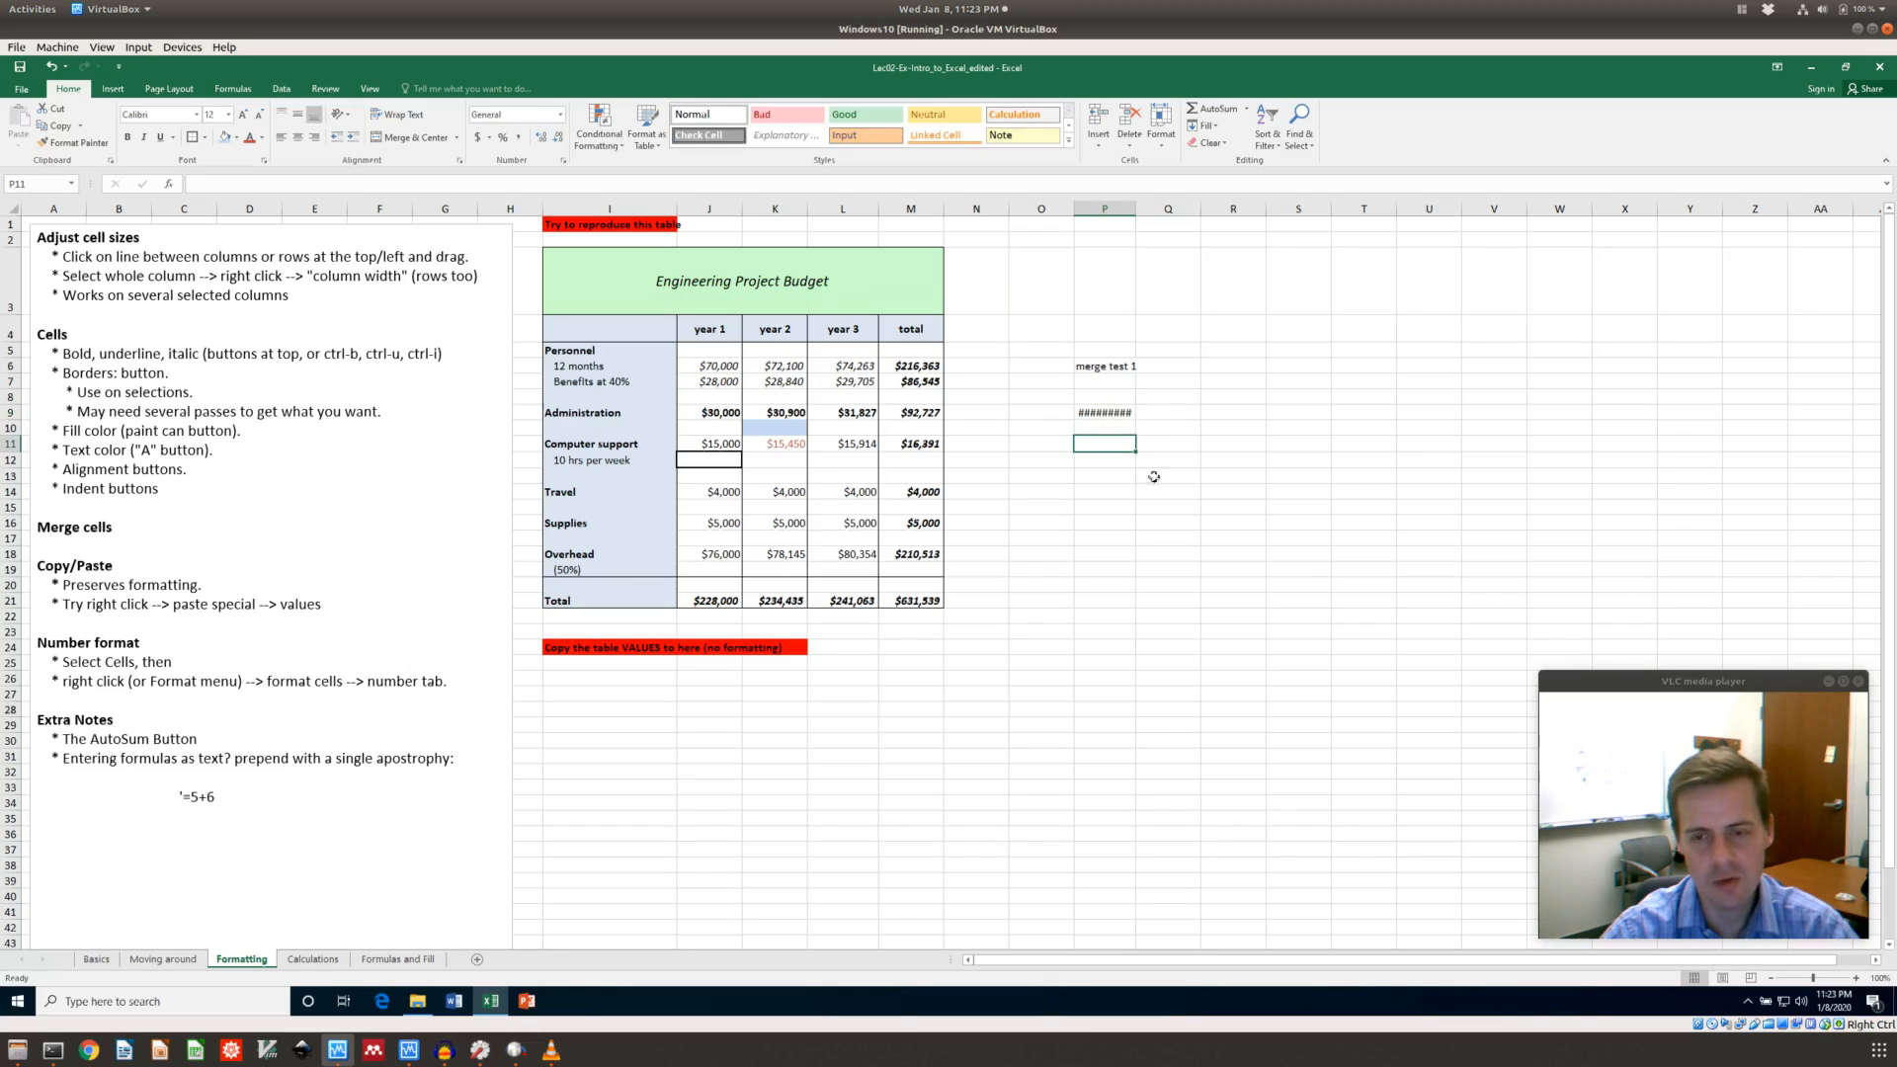
click(1103, 415)
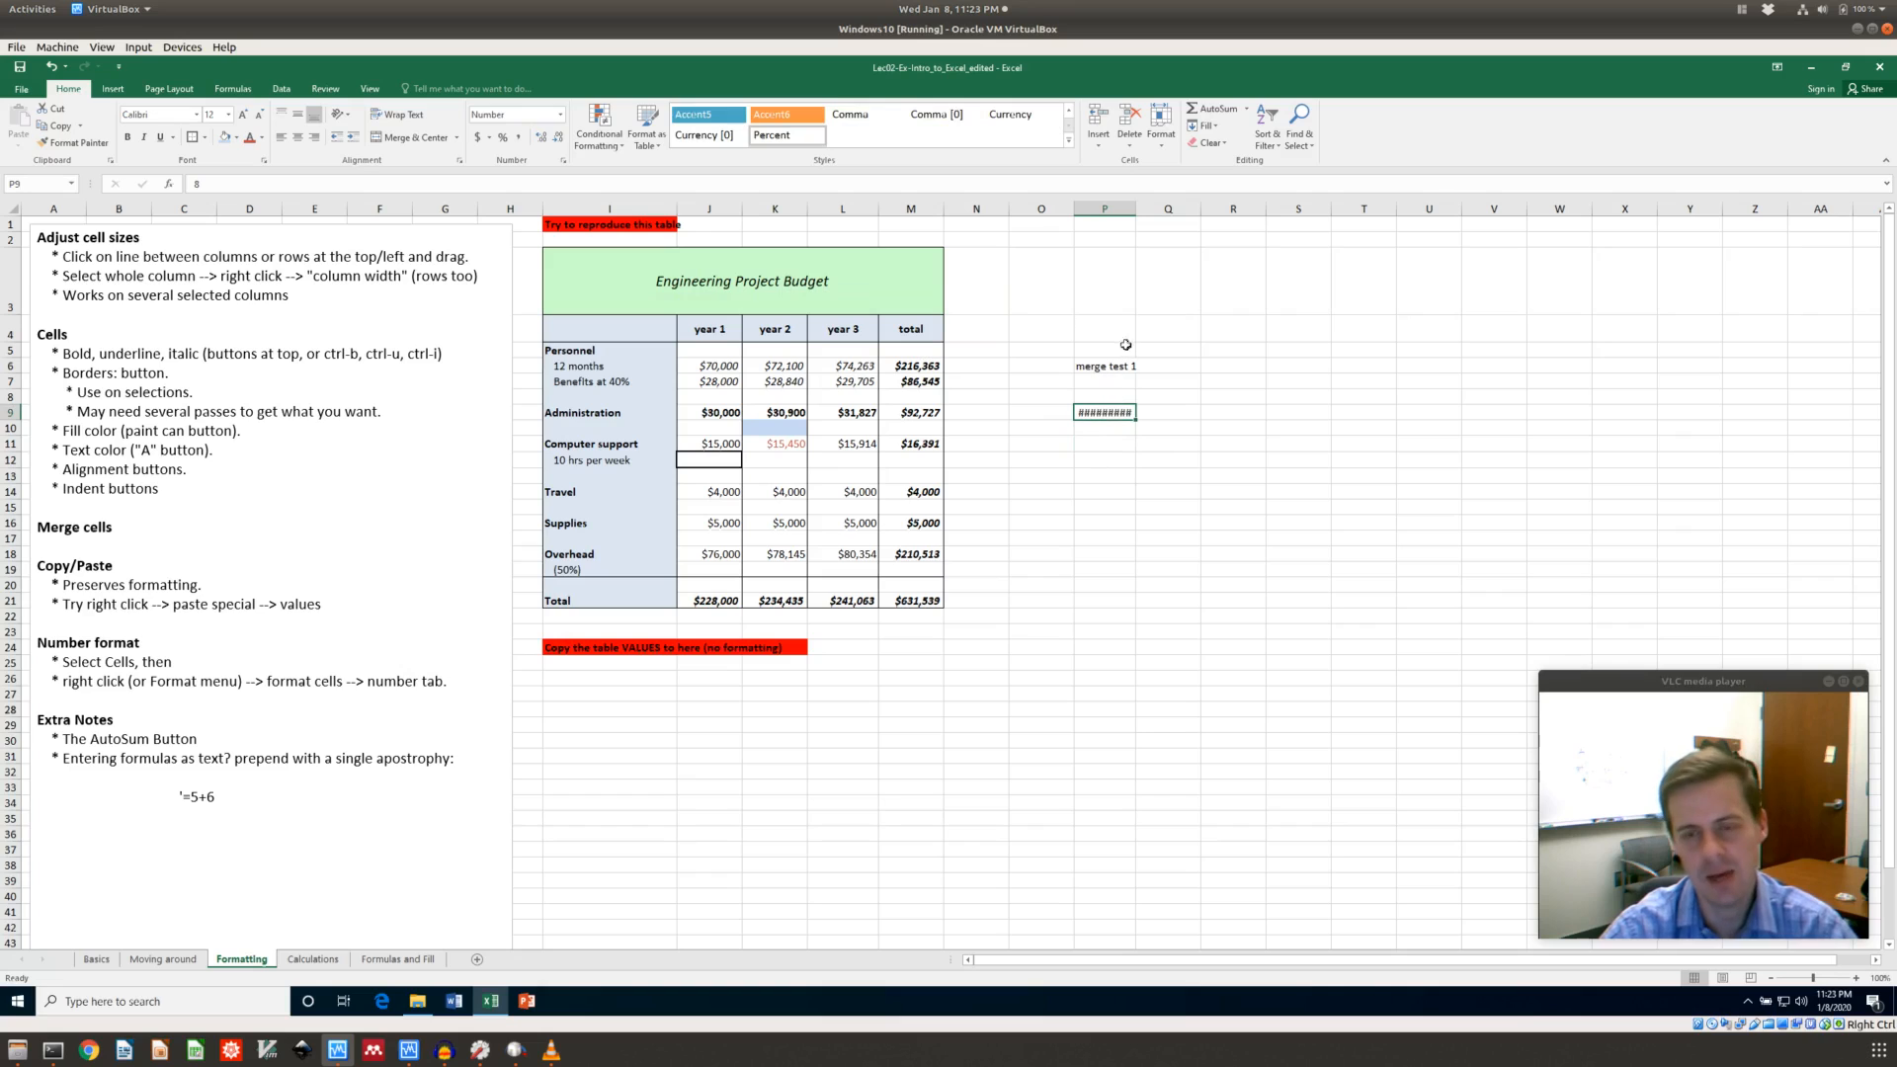
drag(1137, 213, 1186, 212)
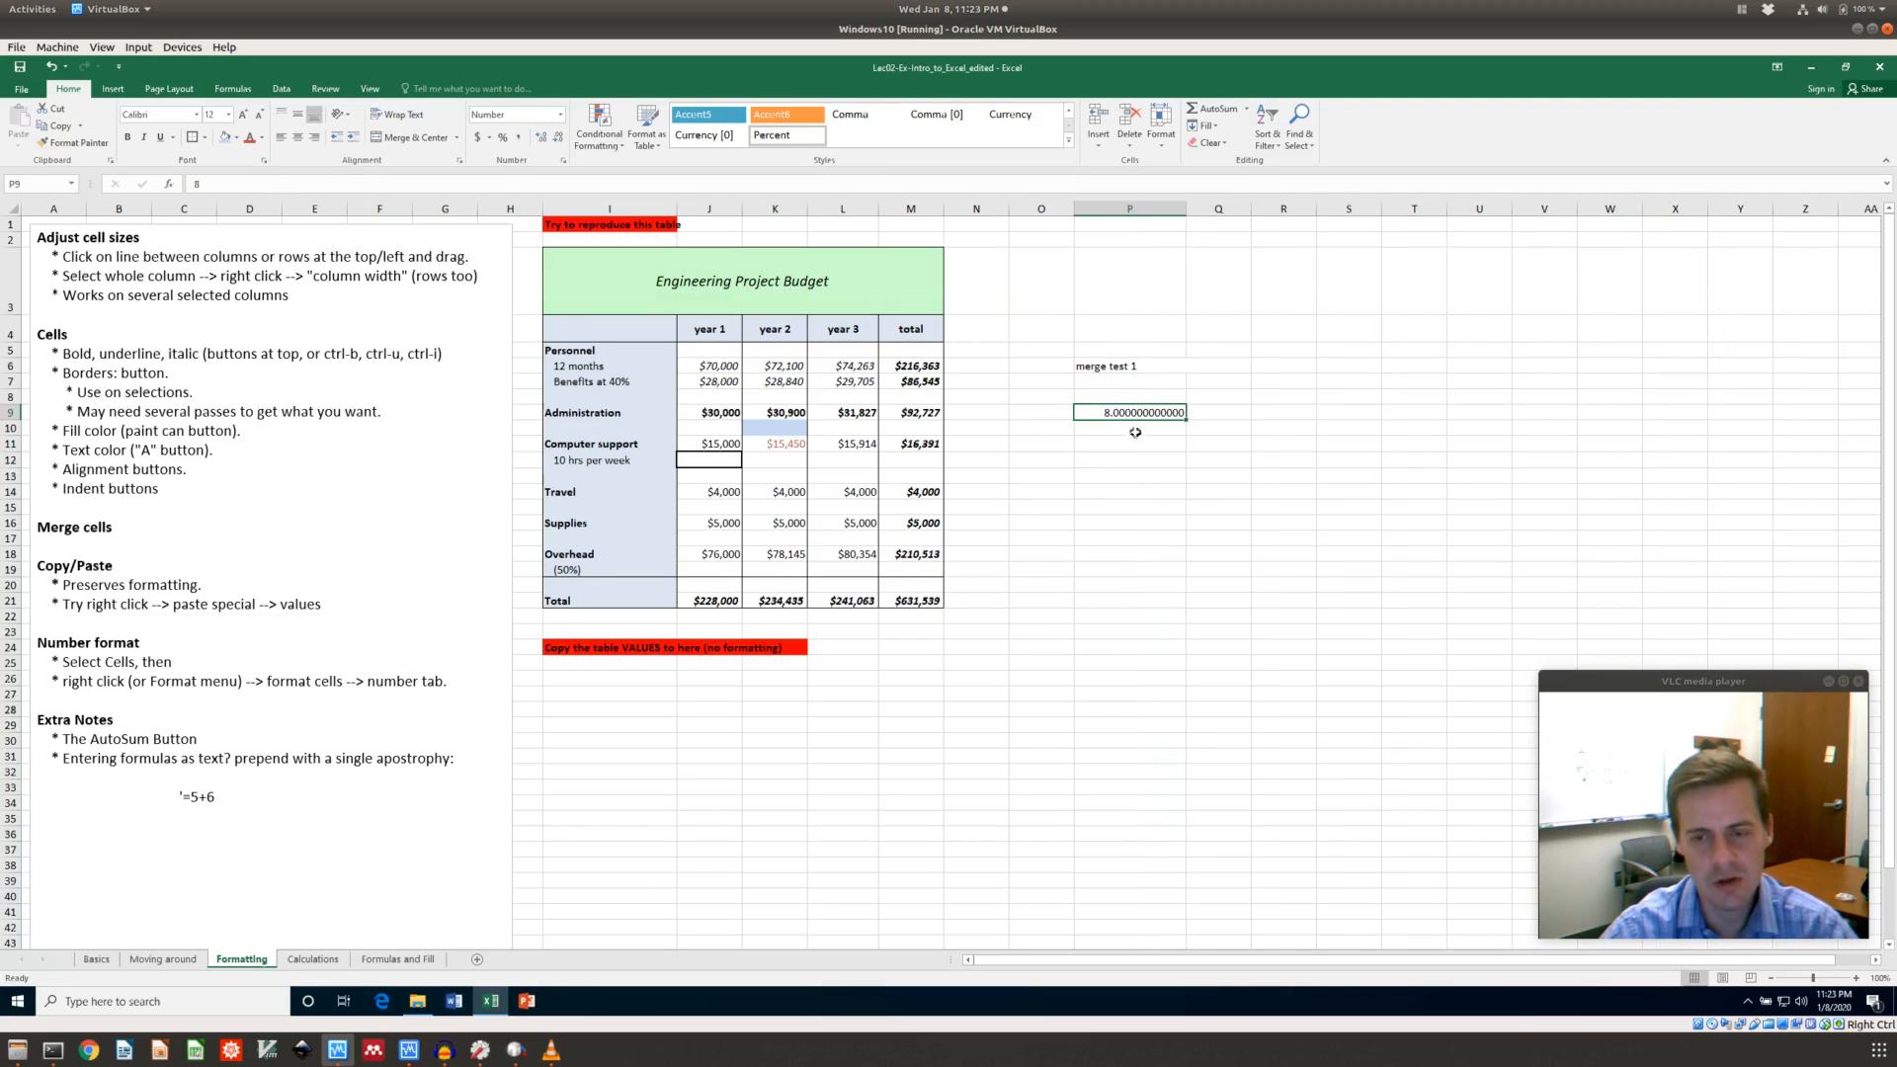
Narrow column P to about its original width and reduce P9 to five decimal places
drag(1182, 208, 1138, 222)
click(559, 139)
click(560, 139)
click(559, 139)
click(559, 139)
click(559, 139)
click(1085, 450)
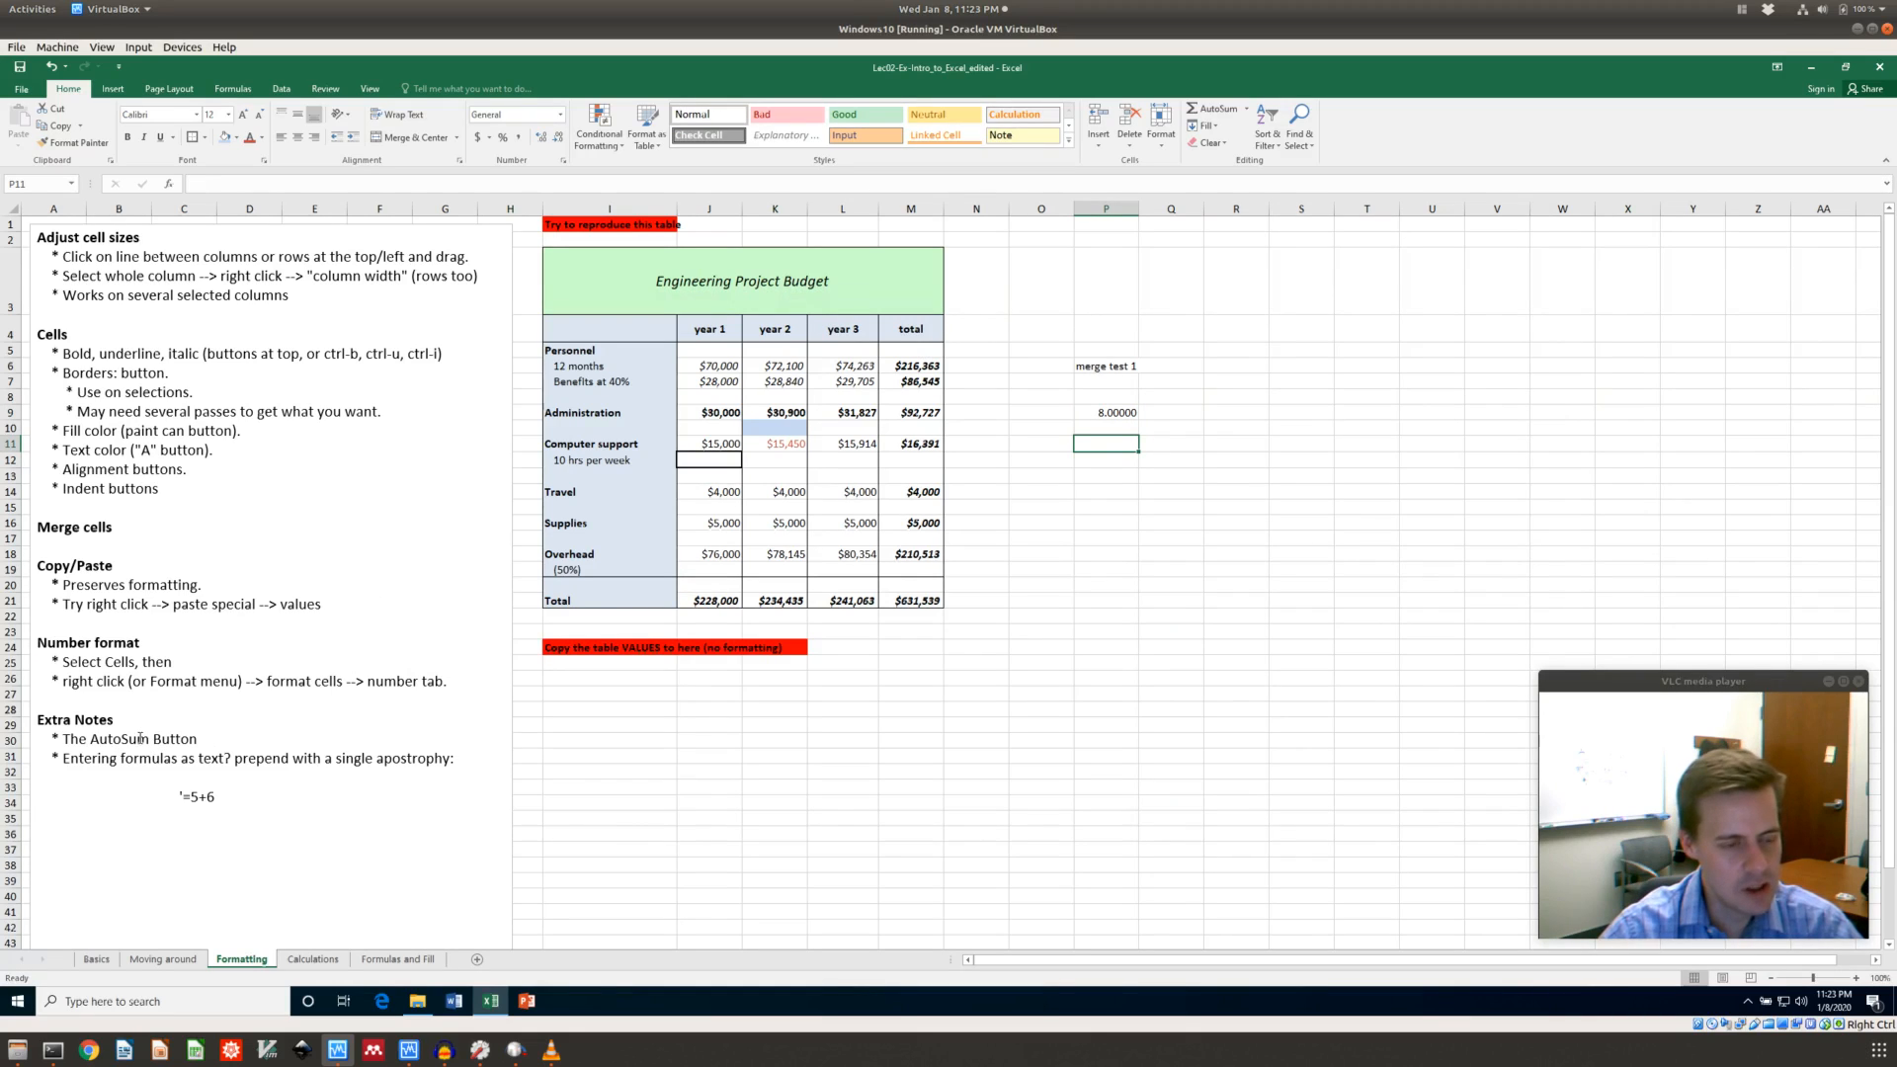
Enter 5, 6 and 7 in cells P12 to P14
click(1111, 477)
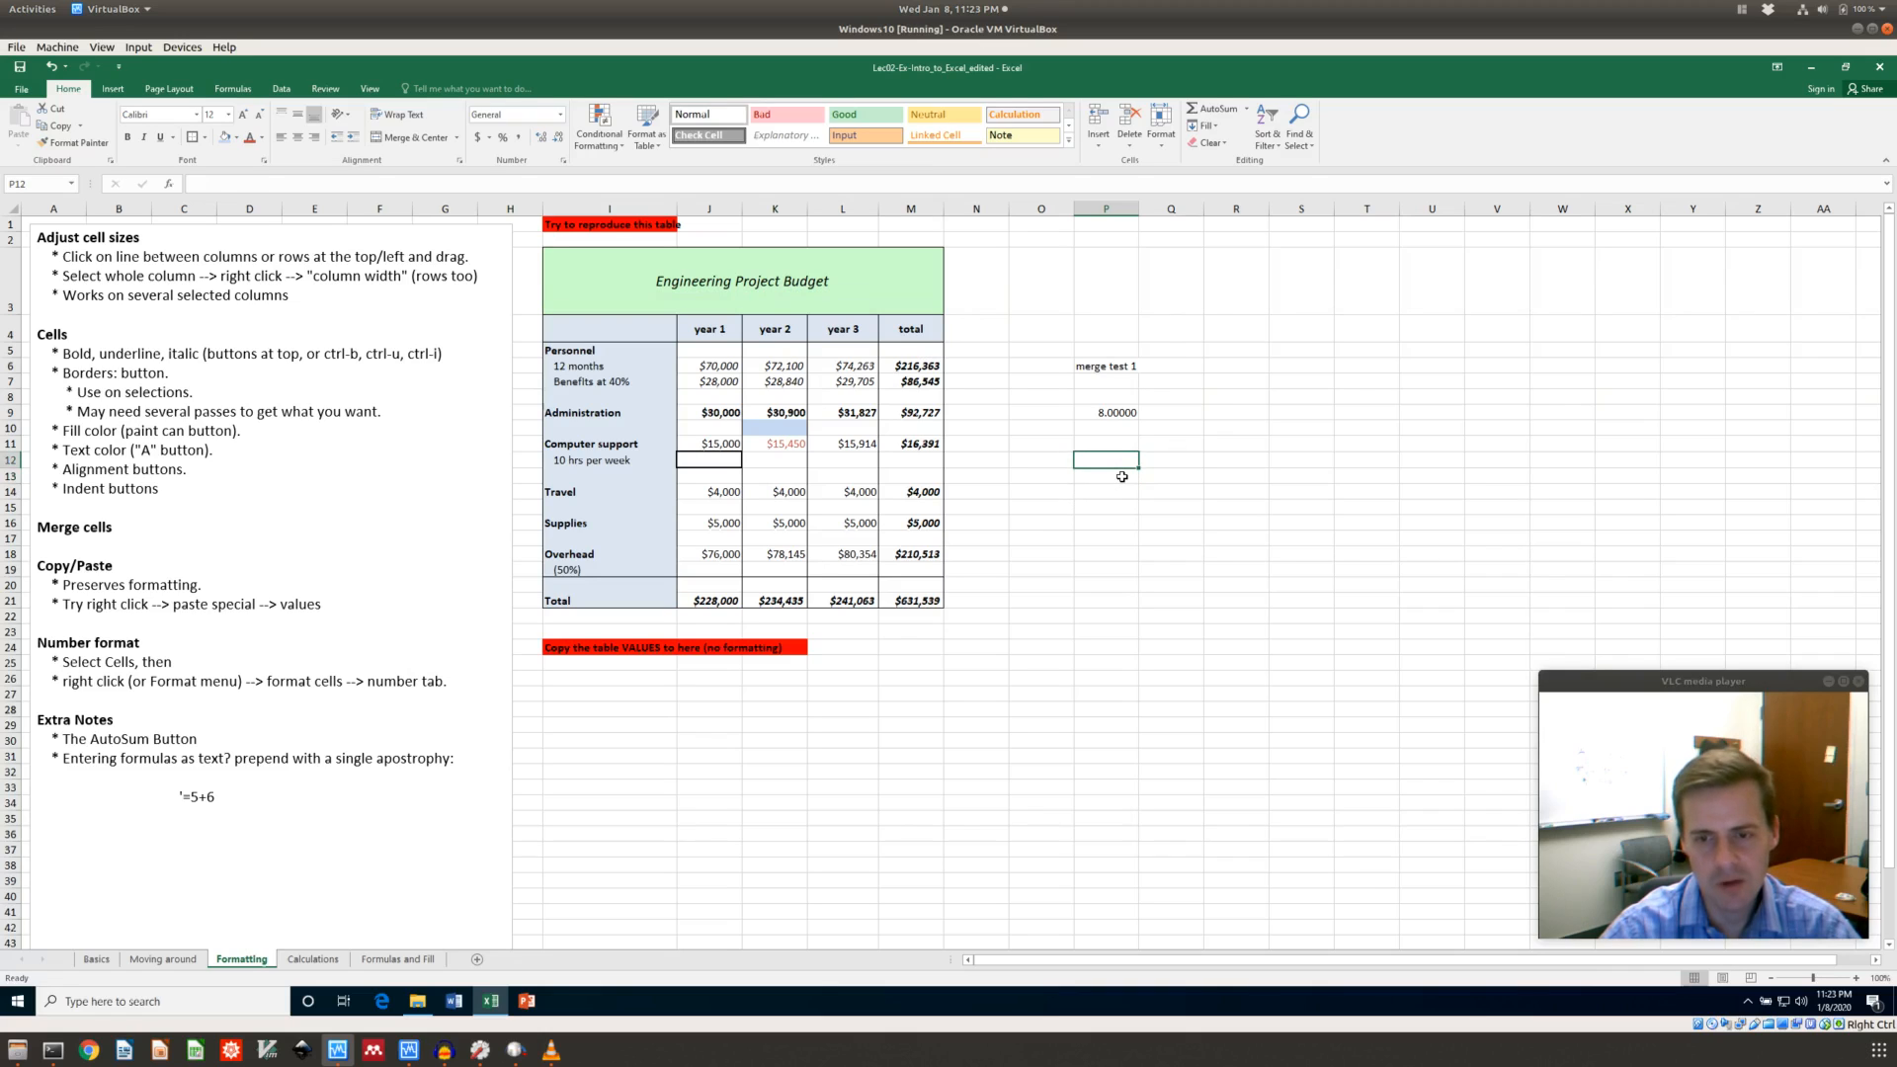
key(Up)
text(5)
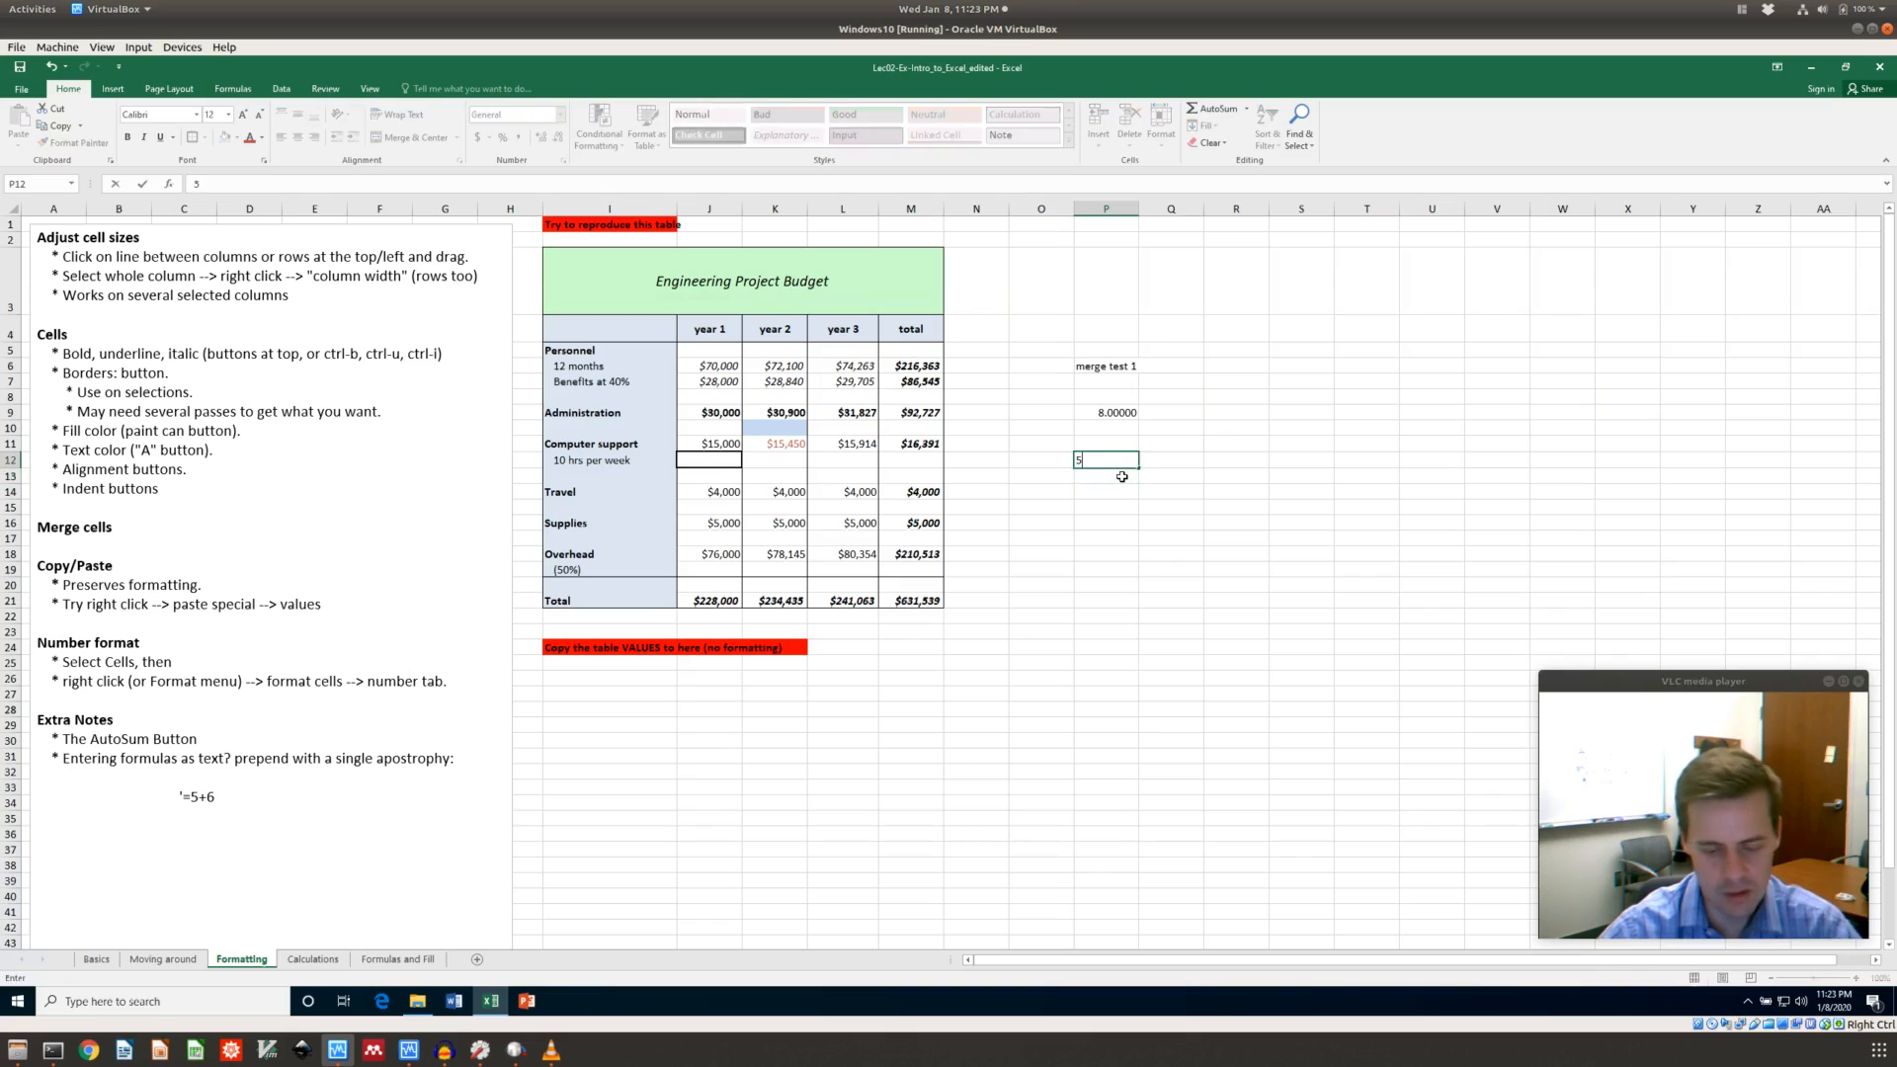
key(Return)
text(6)
key(Return)
text(7)
key(Return)
Select P12:P14 and add their total in the cell below with AutoSum
key(Up)
key(shift+Up)
key(shift+Up)
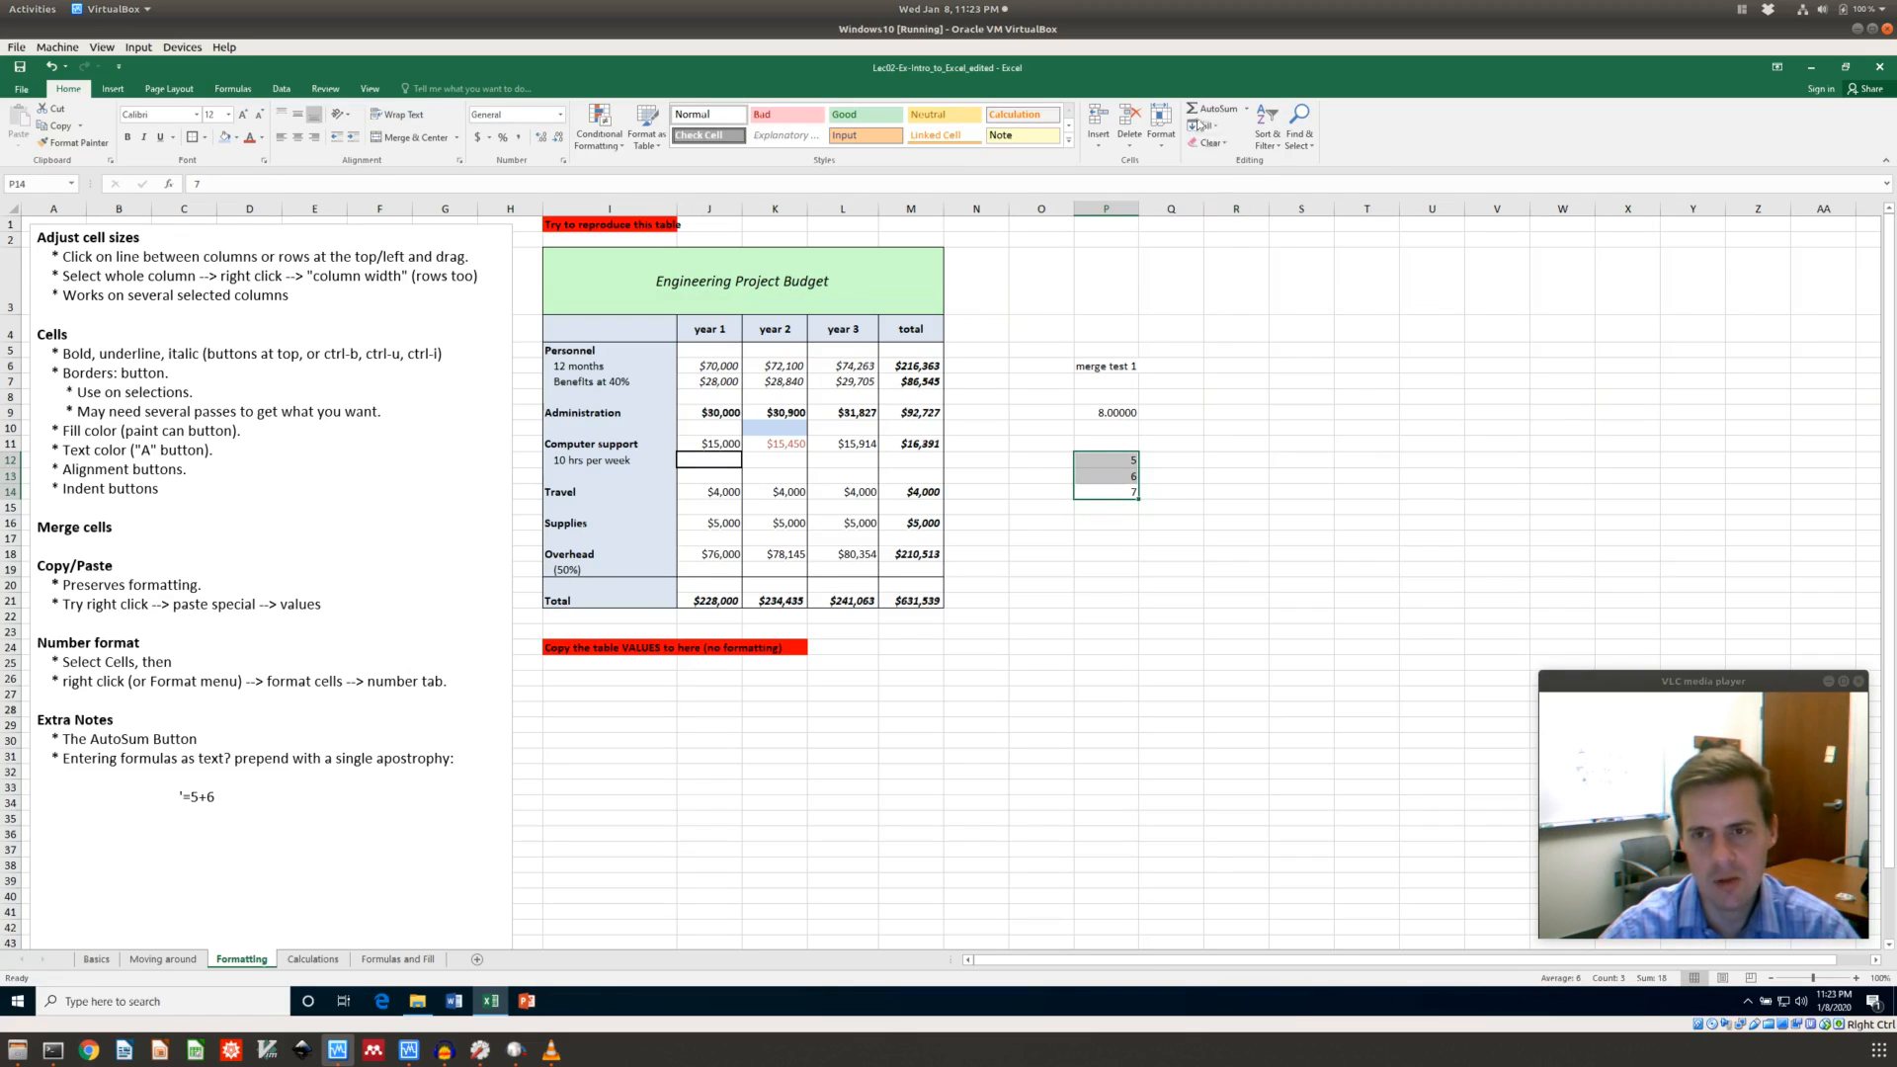
click(1203, 111)
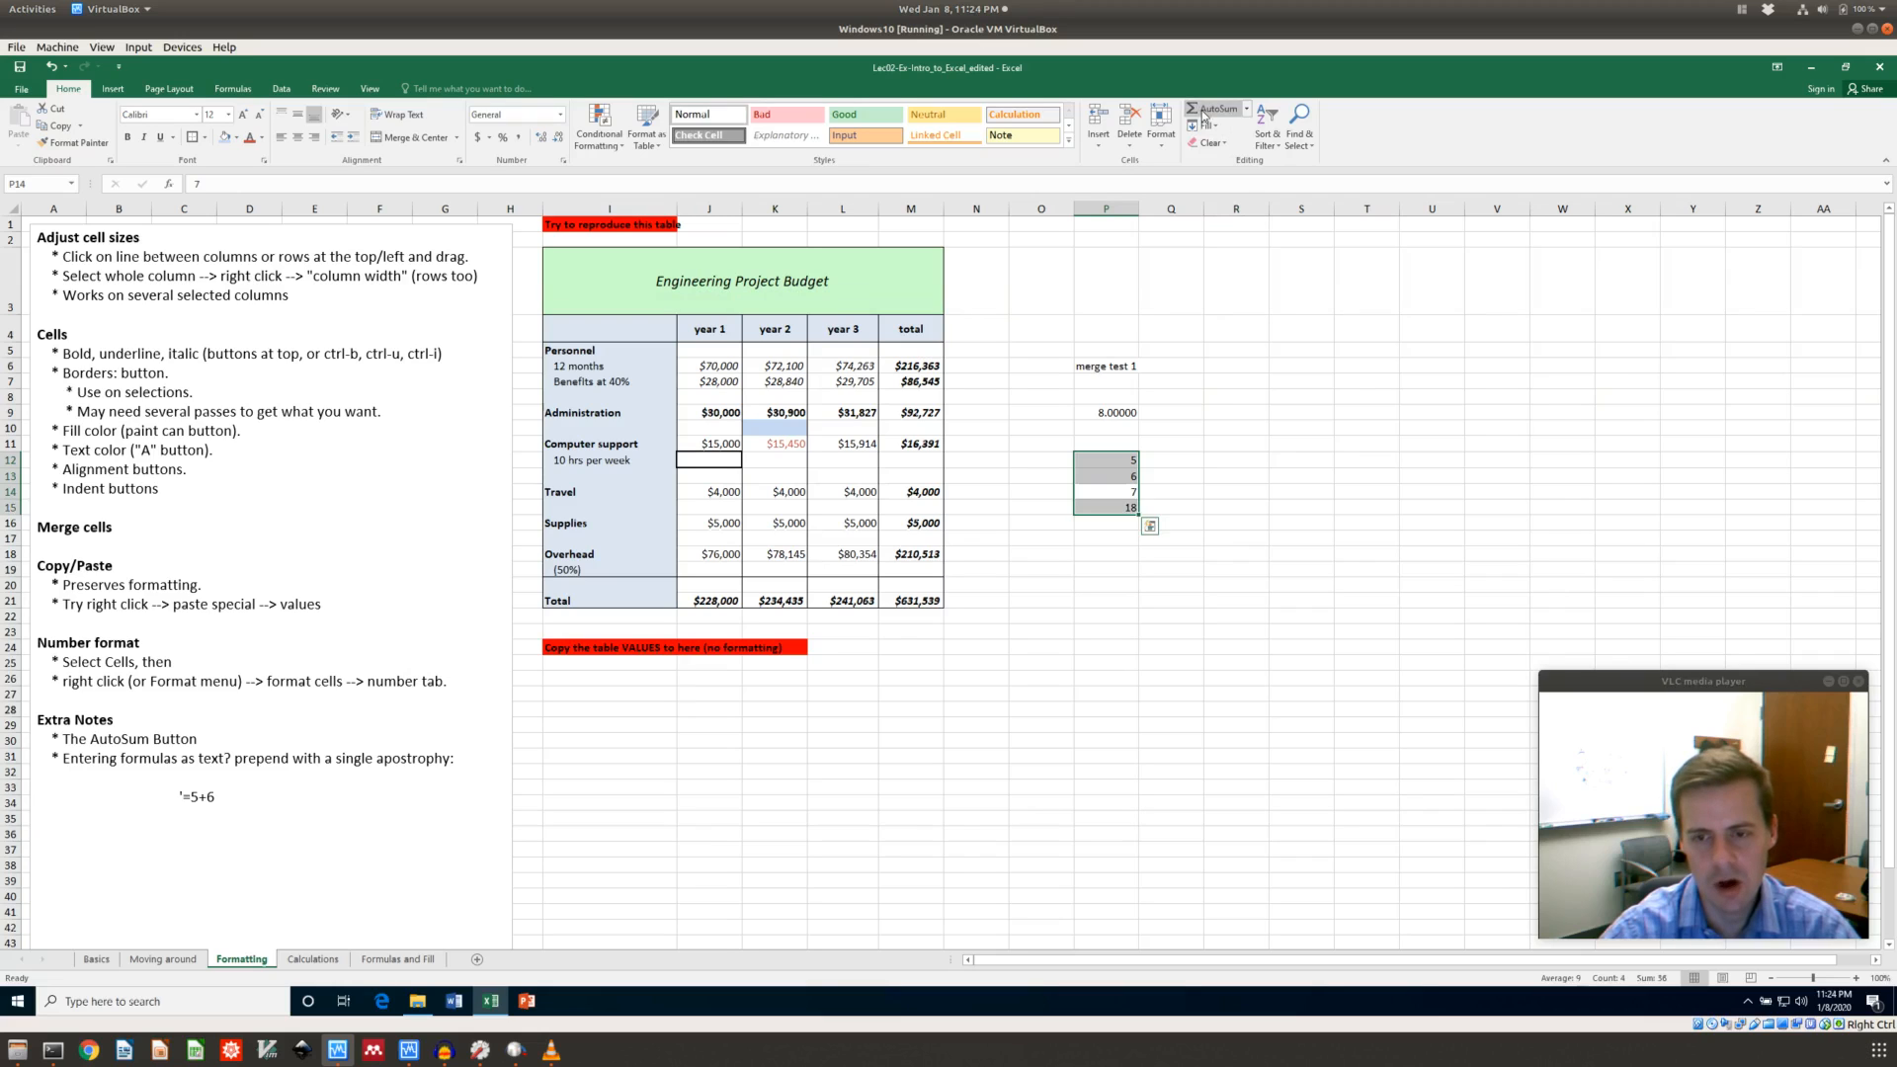
Inspect the SUM formula in cell P15 and the range it references, leaving it unedited
click(1117, 507)
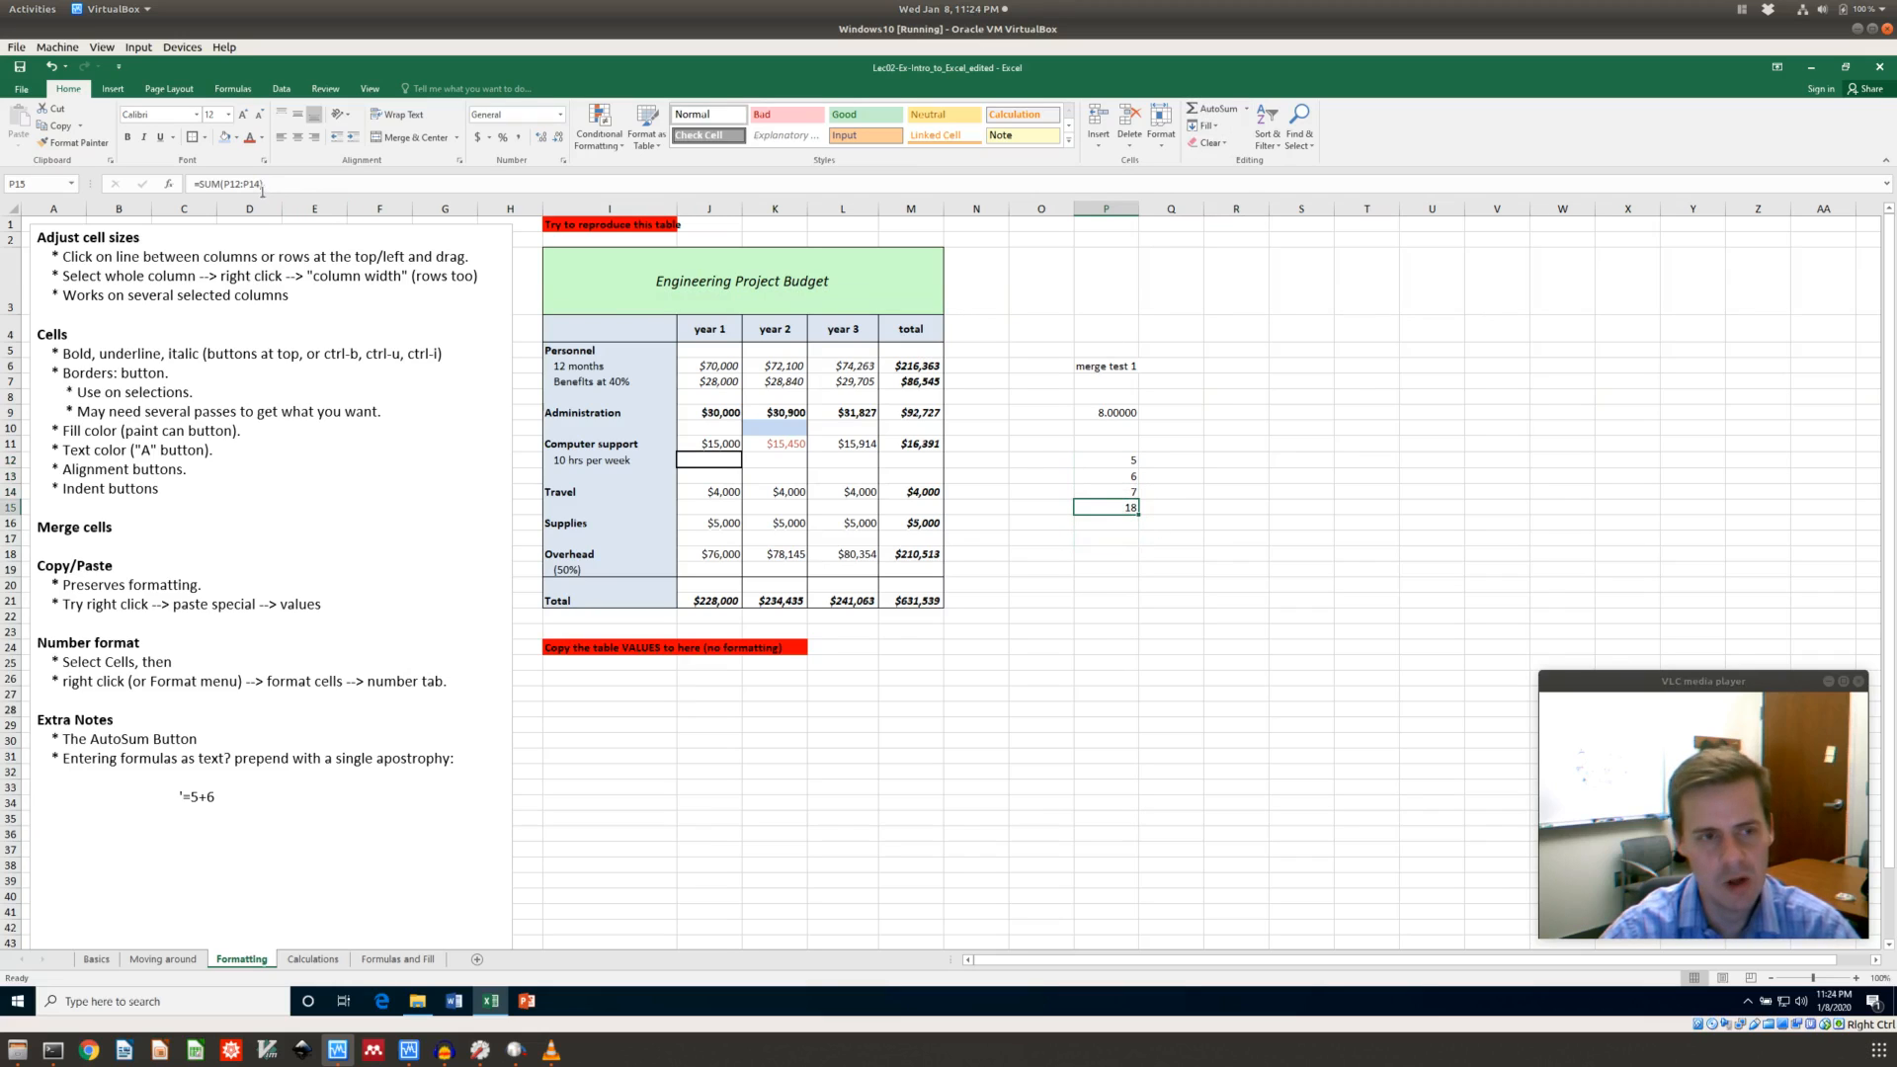
key(F2)
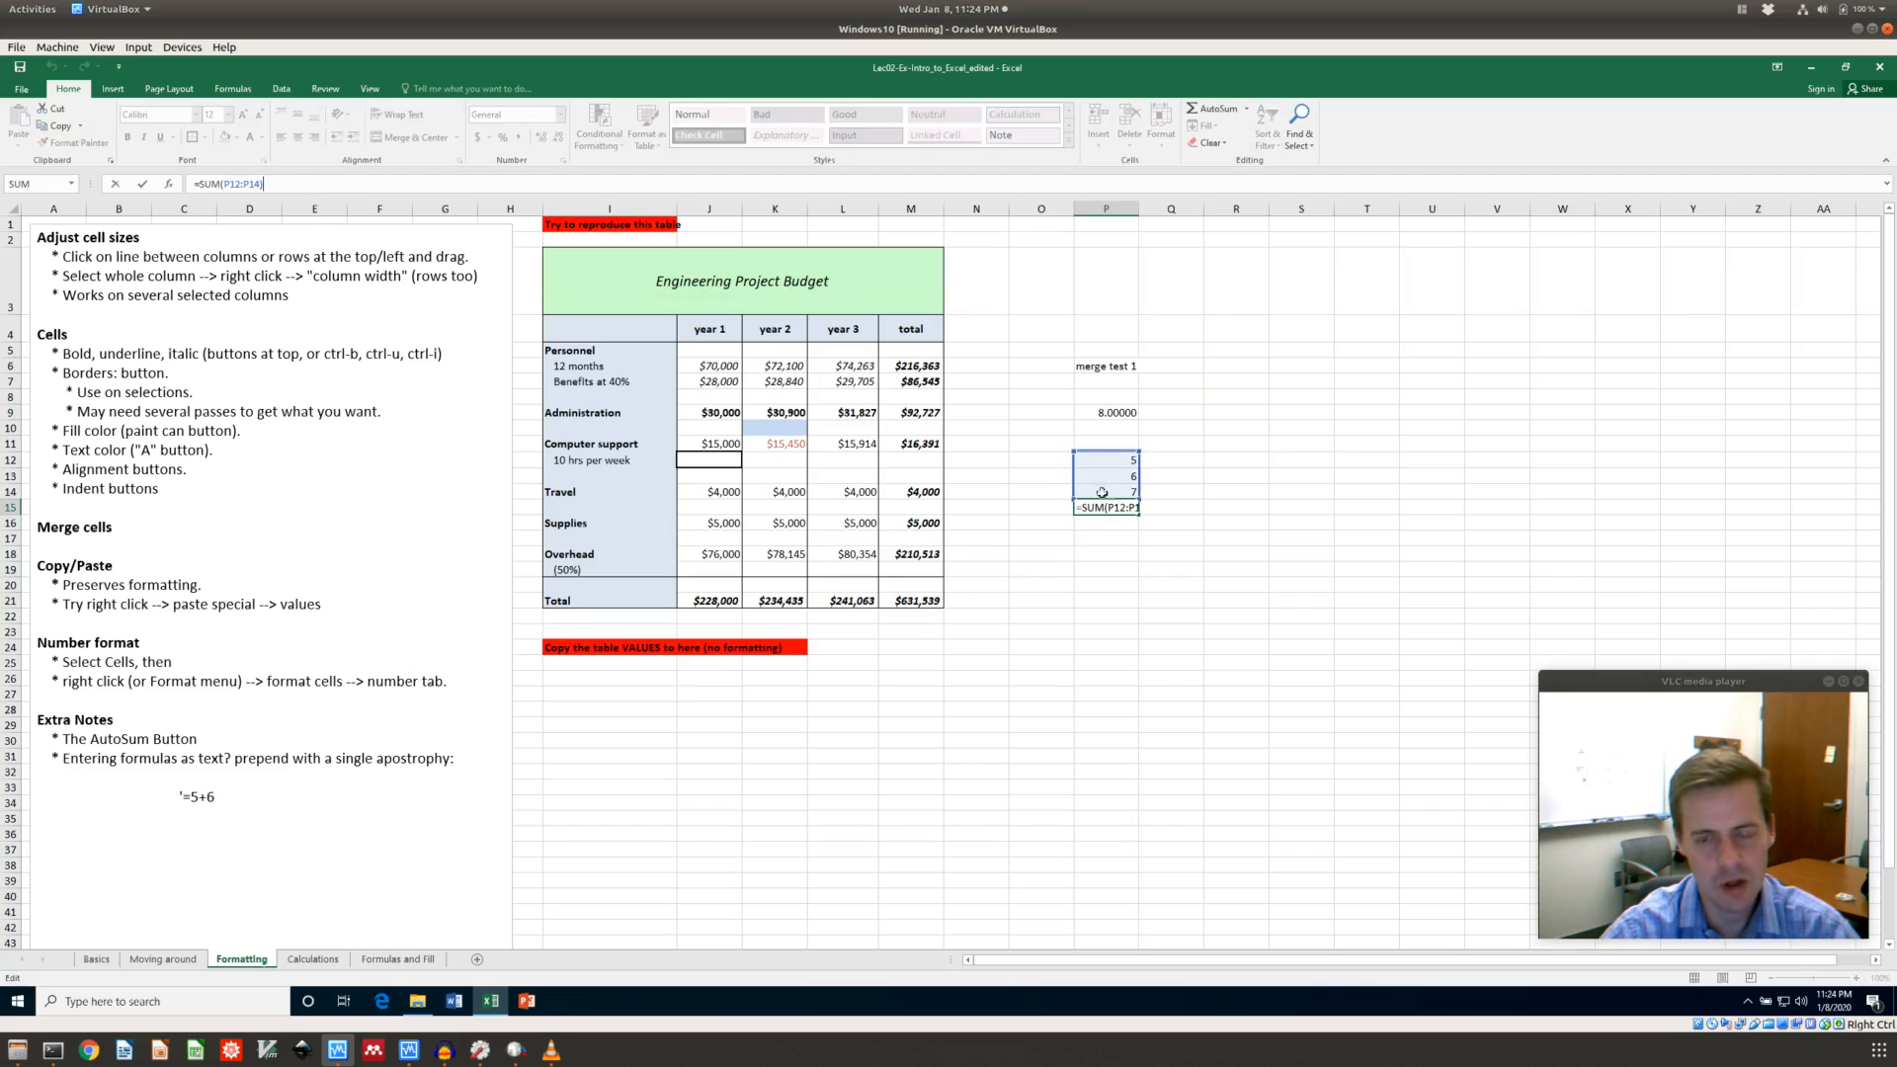
click(1092, 567)
click(1105, 538)
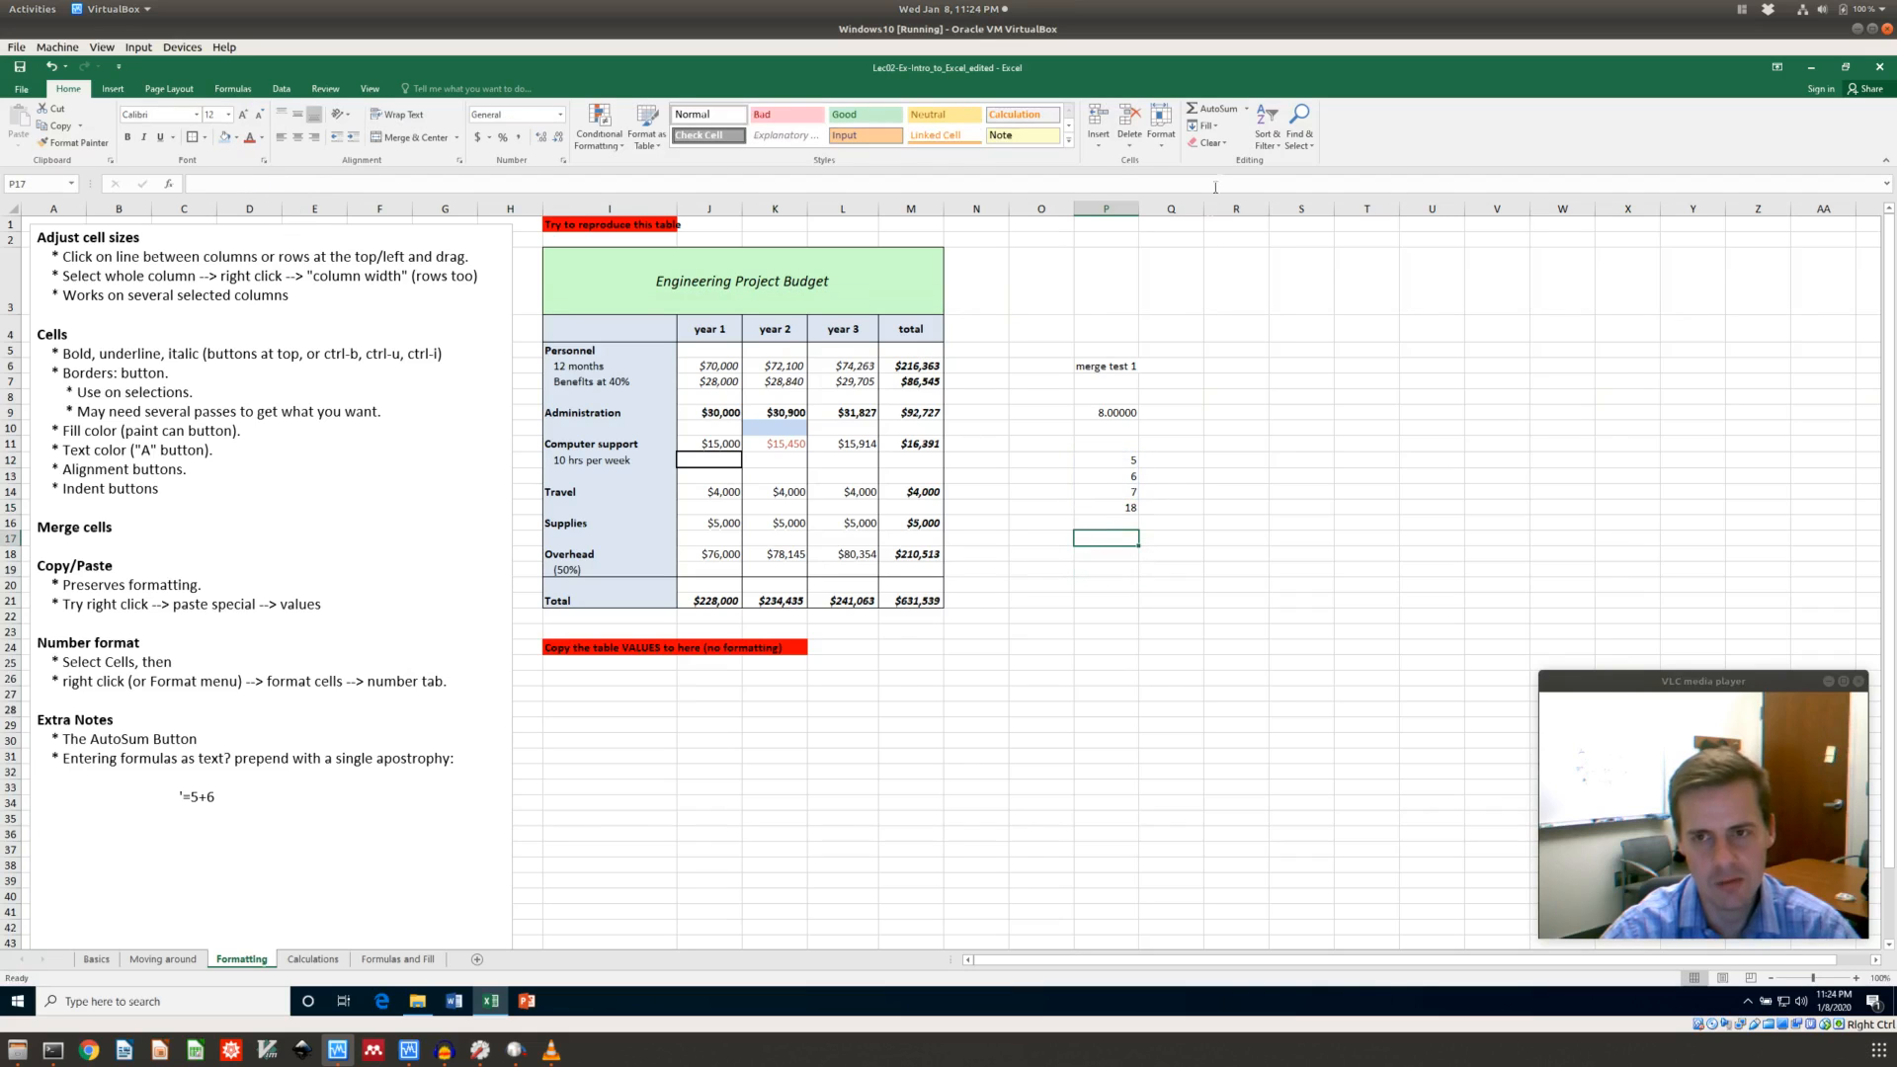
click(1116, 583)
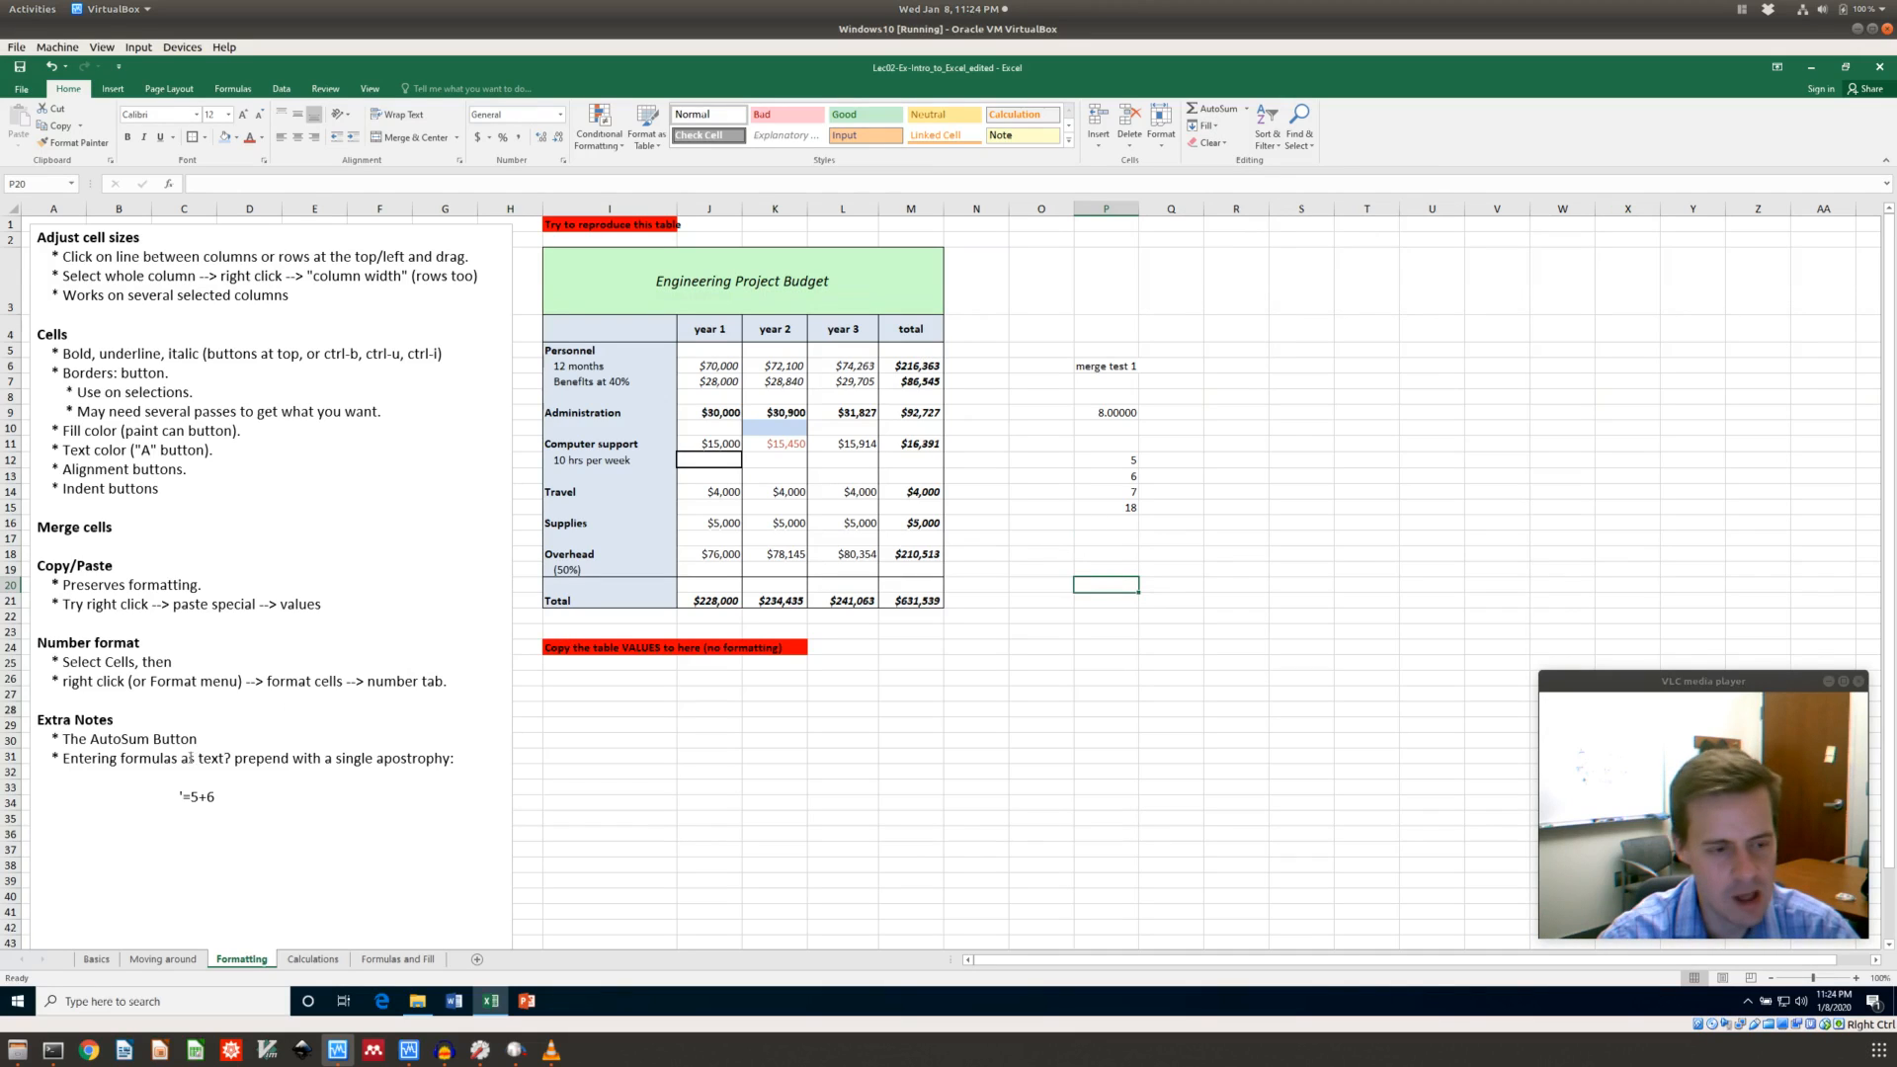
Enter the formula =5+6 in cell P17 and reselect that cell
click(1113, 533)
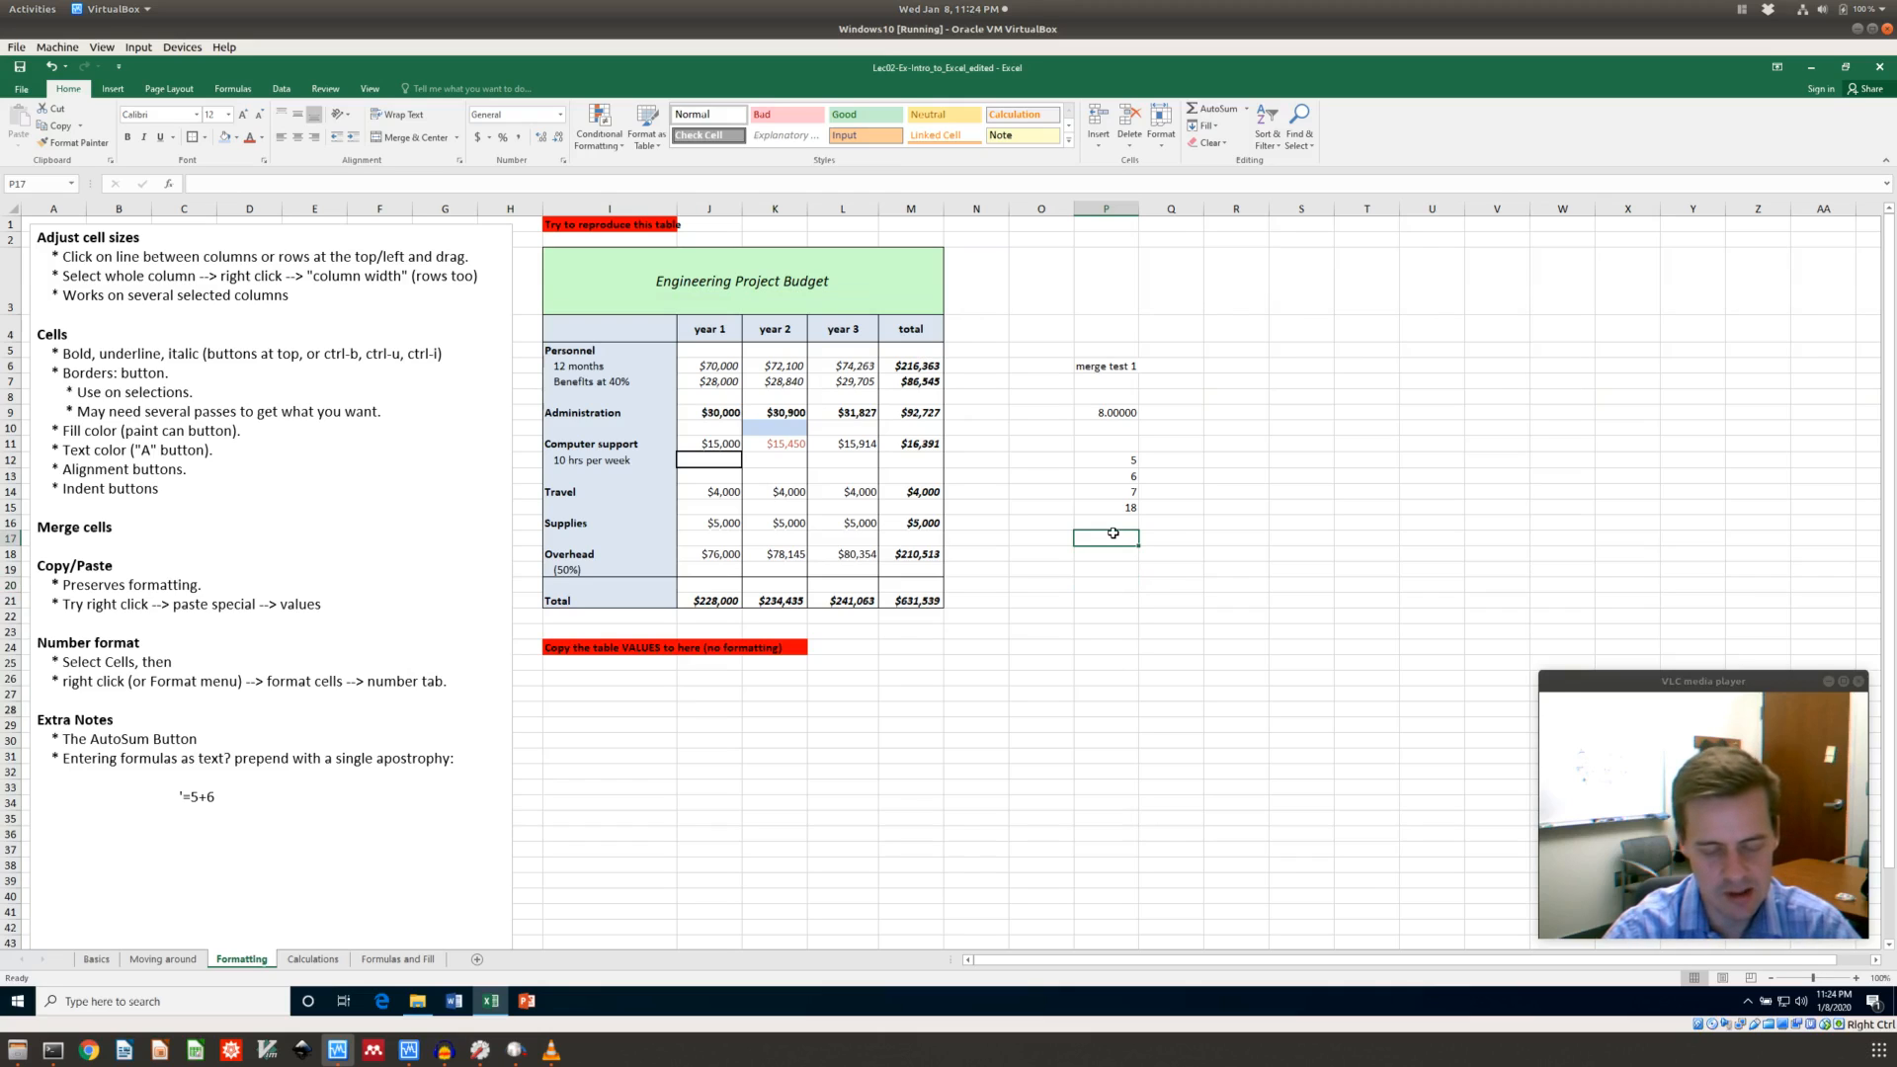
text(=5+)
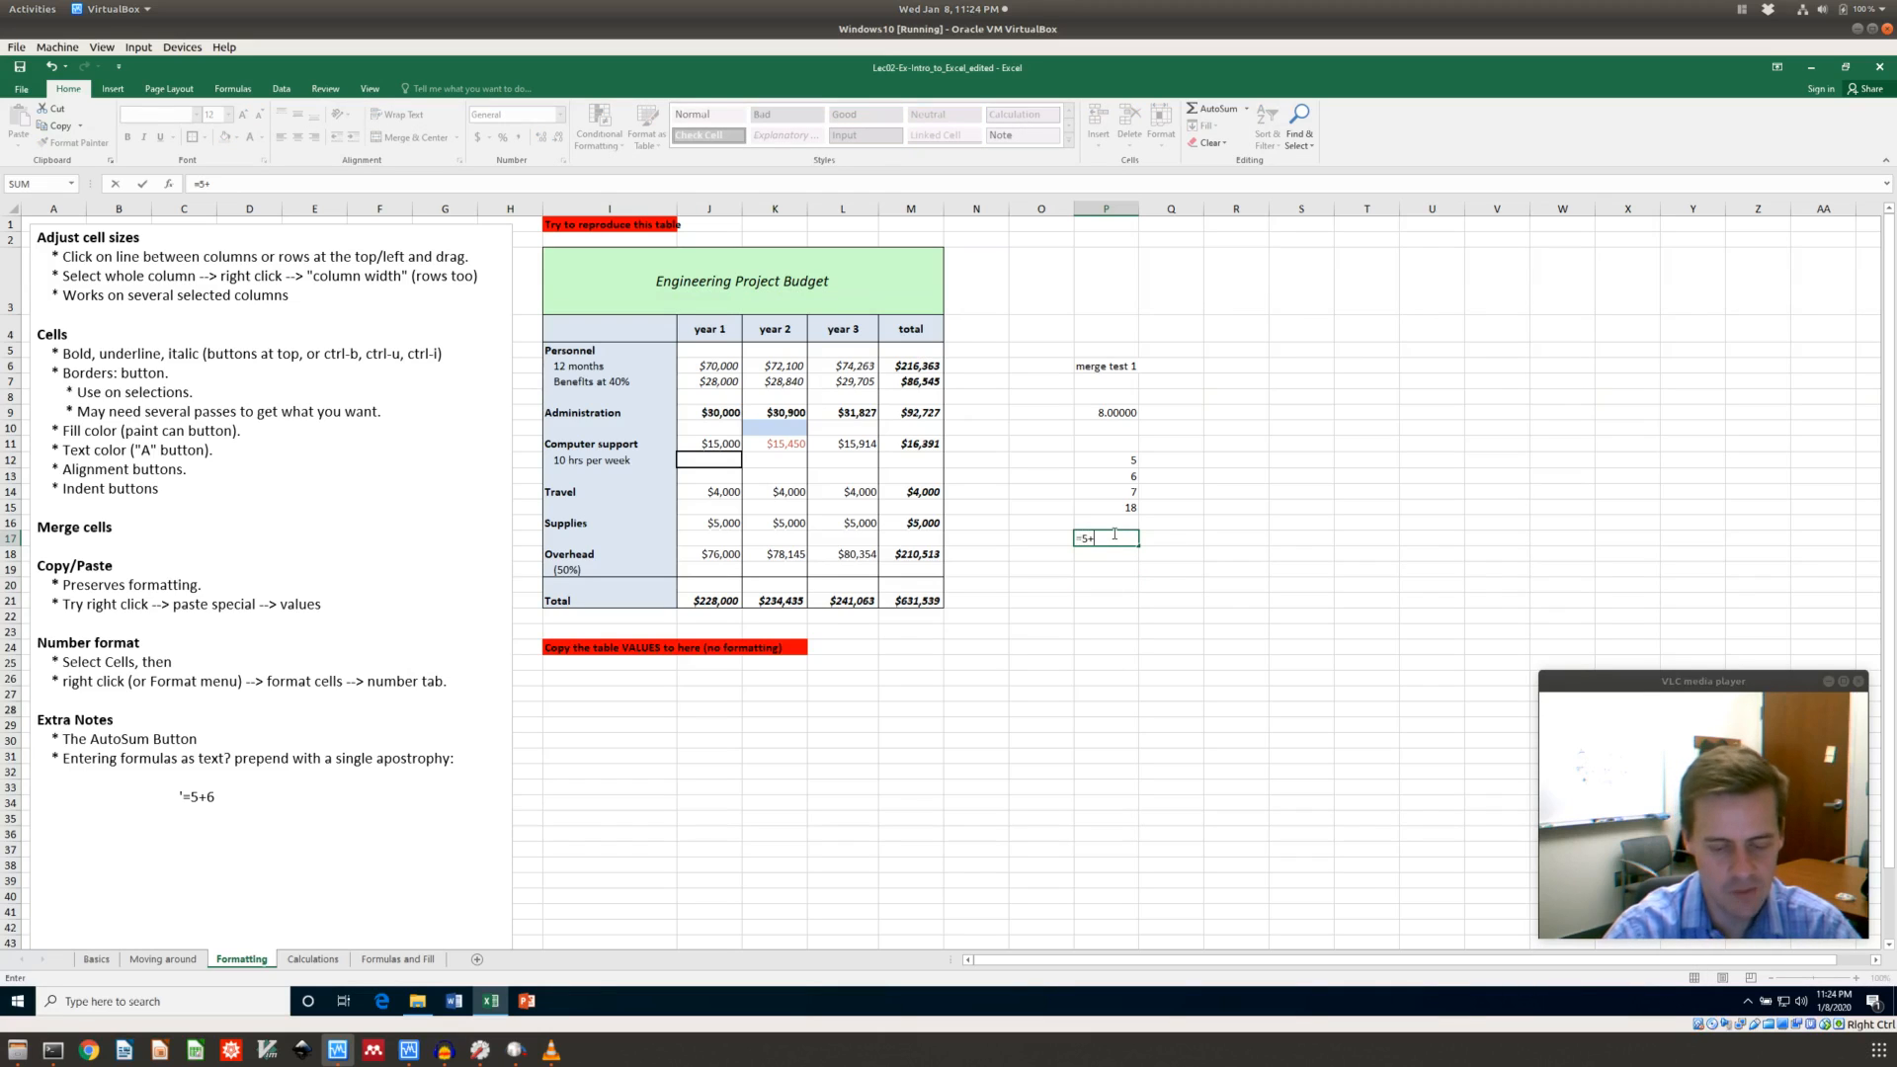
text(6)
key(Return)
click(1113, 533)
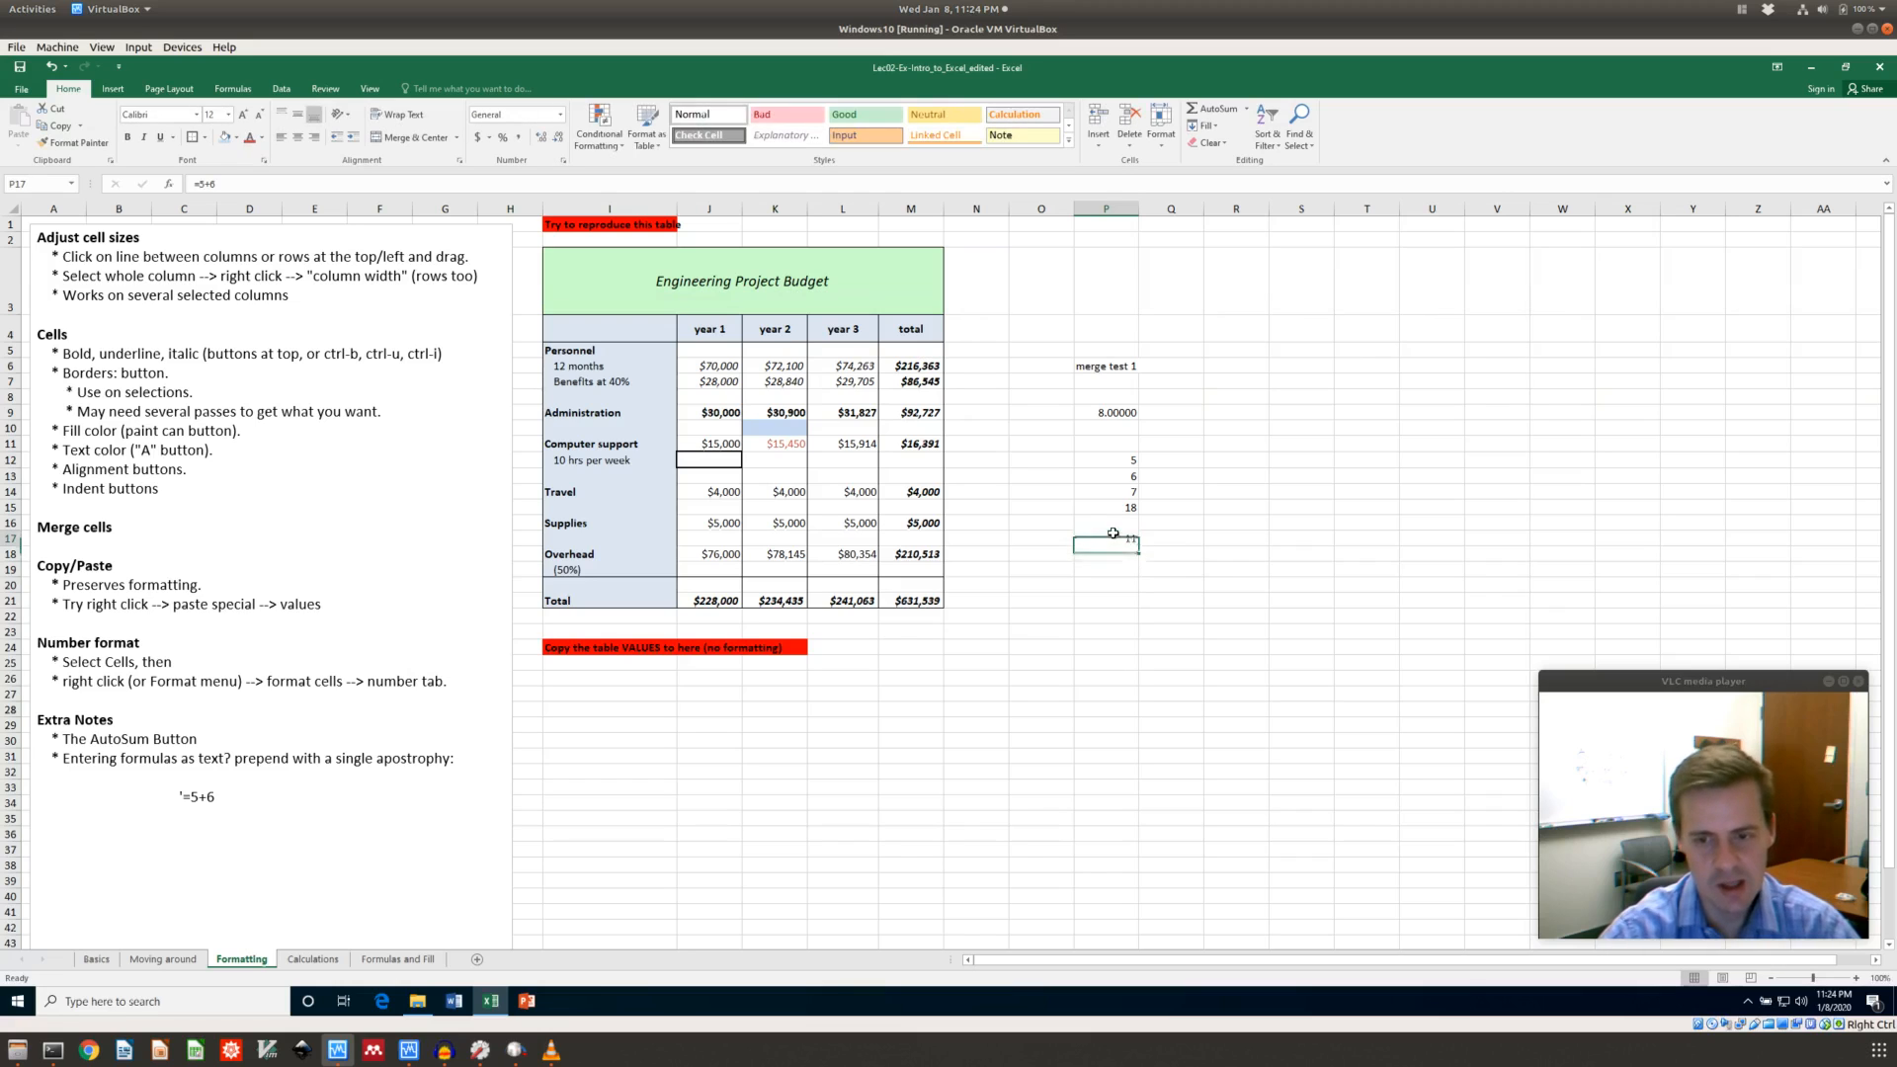
Prepend a single apostrophe to the formula in P17 so it is stored as the text =5+6
click(193, 186)
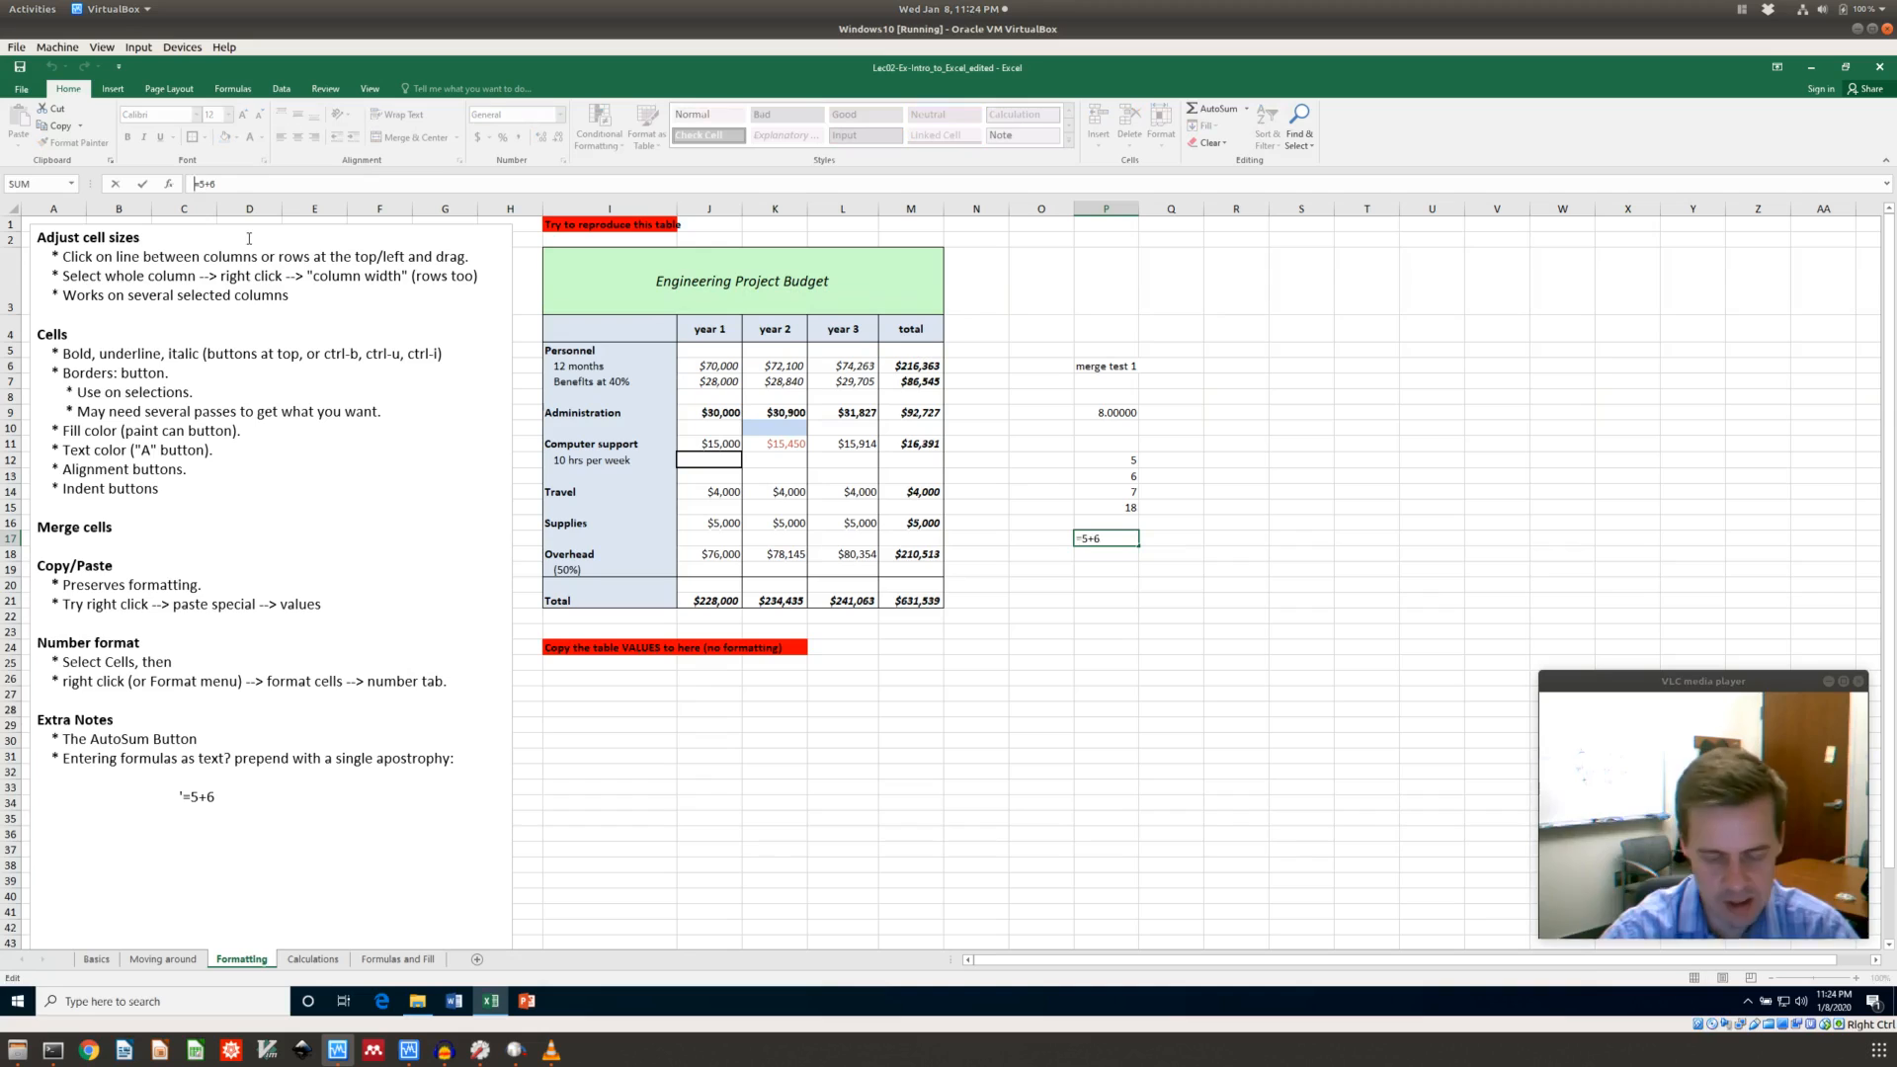
text(')
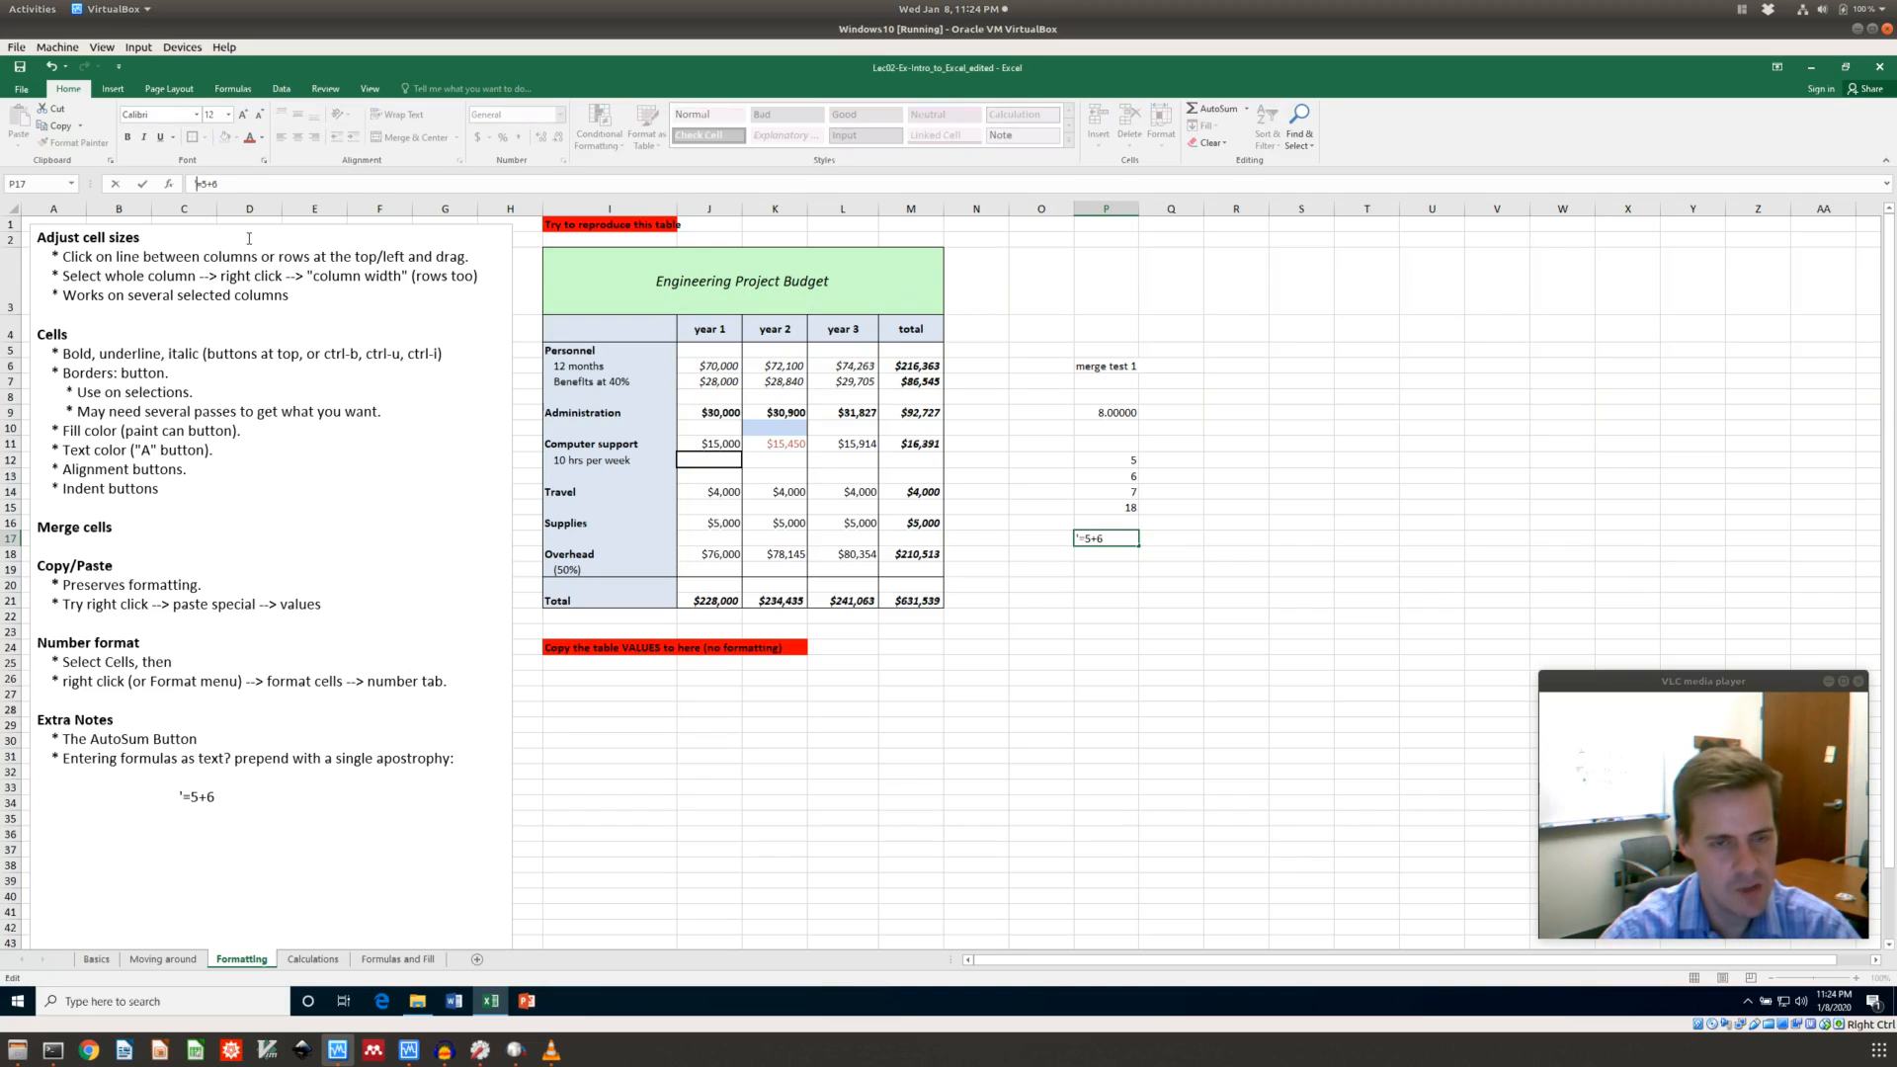
key(ctrl+Return)
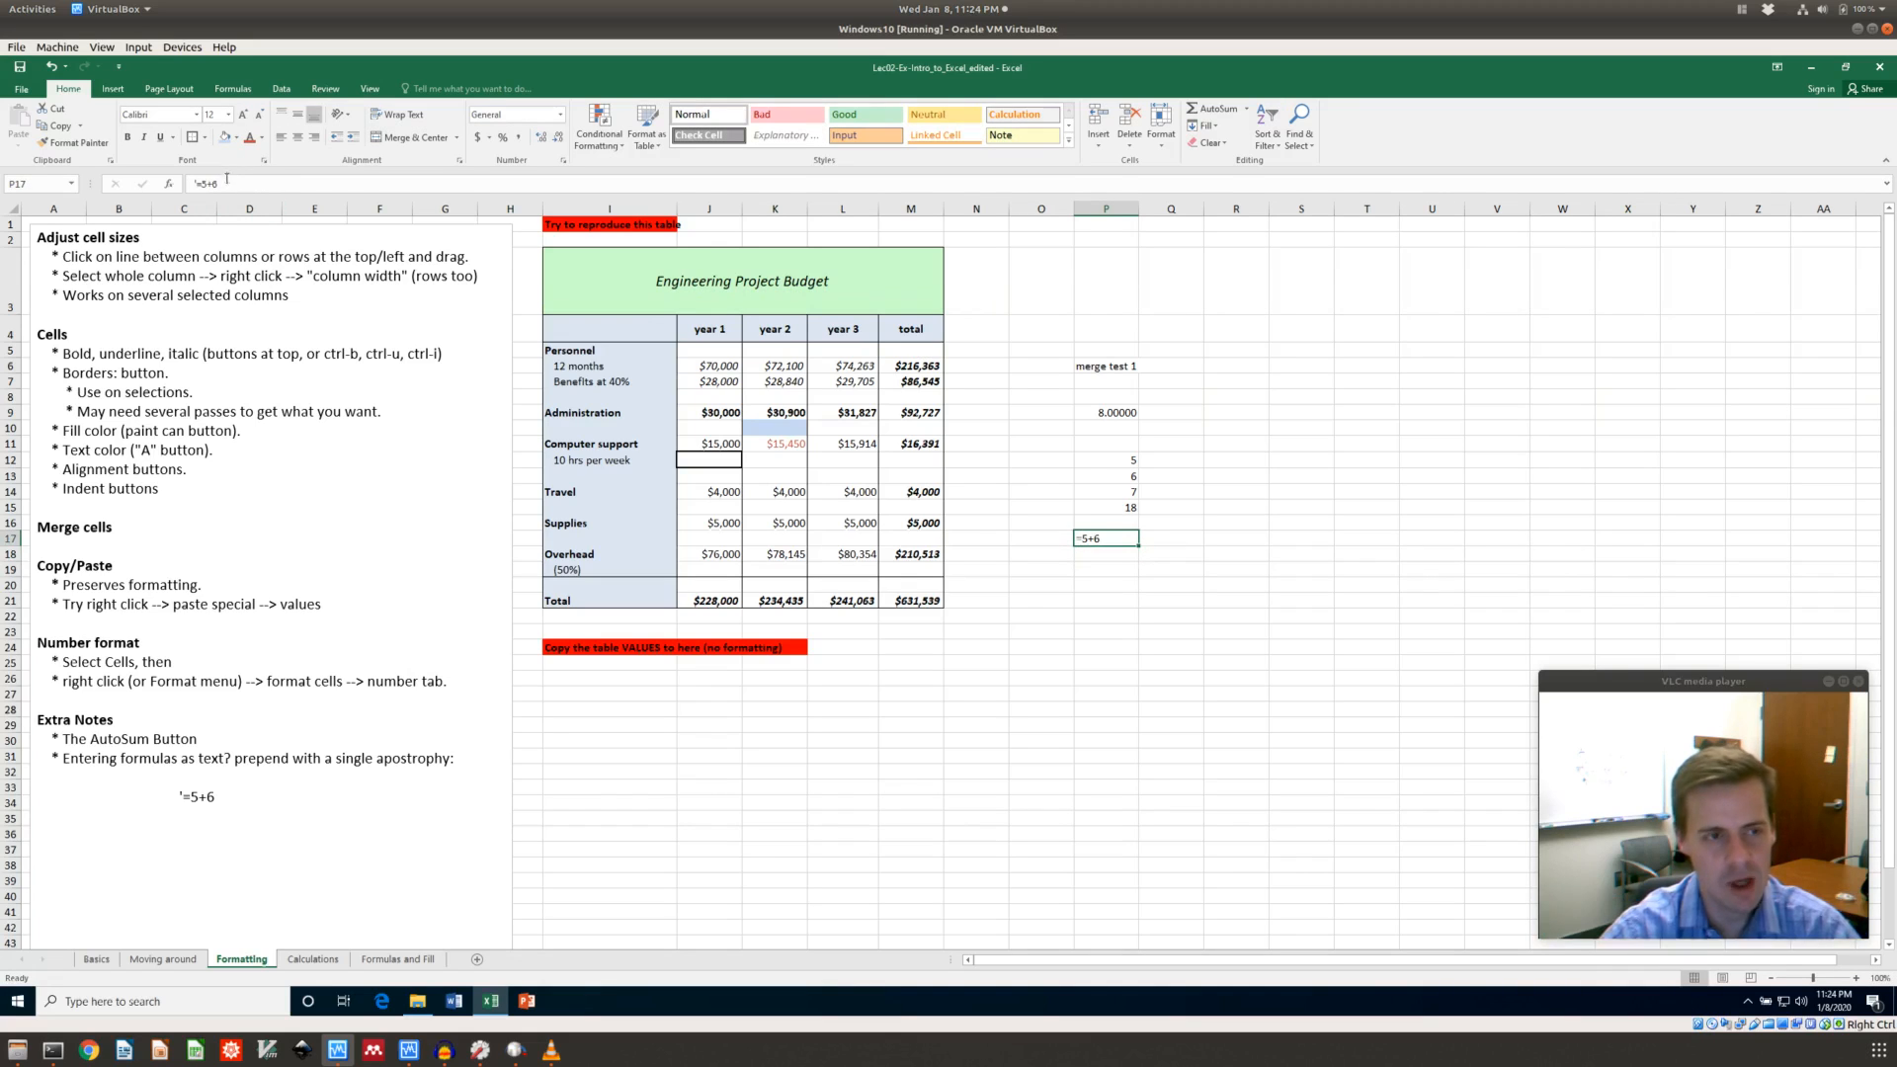
click(1126, 559)
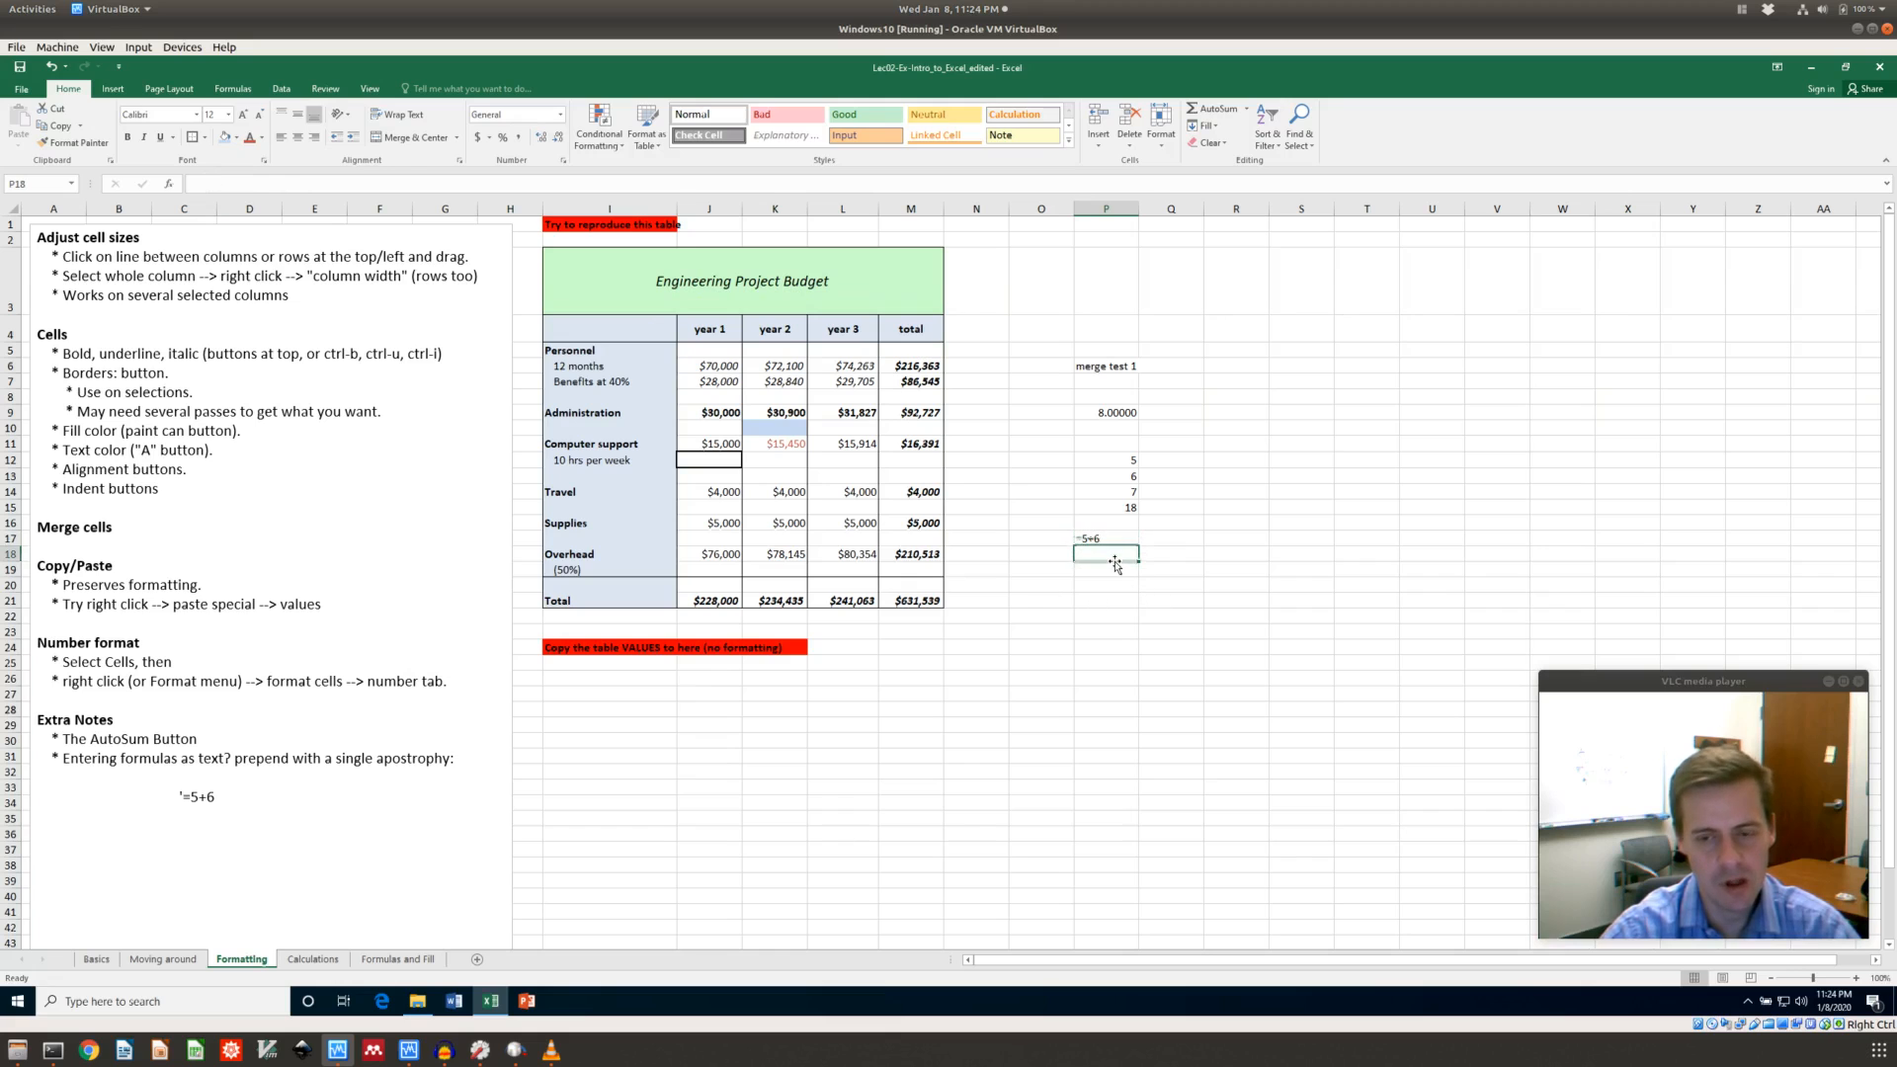
Switch to the Calculations sheet and examine the ideal gas example's equation, problem text, variable names, pressure formula and units
click(312, 959)
click(521, 881)
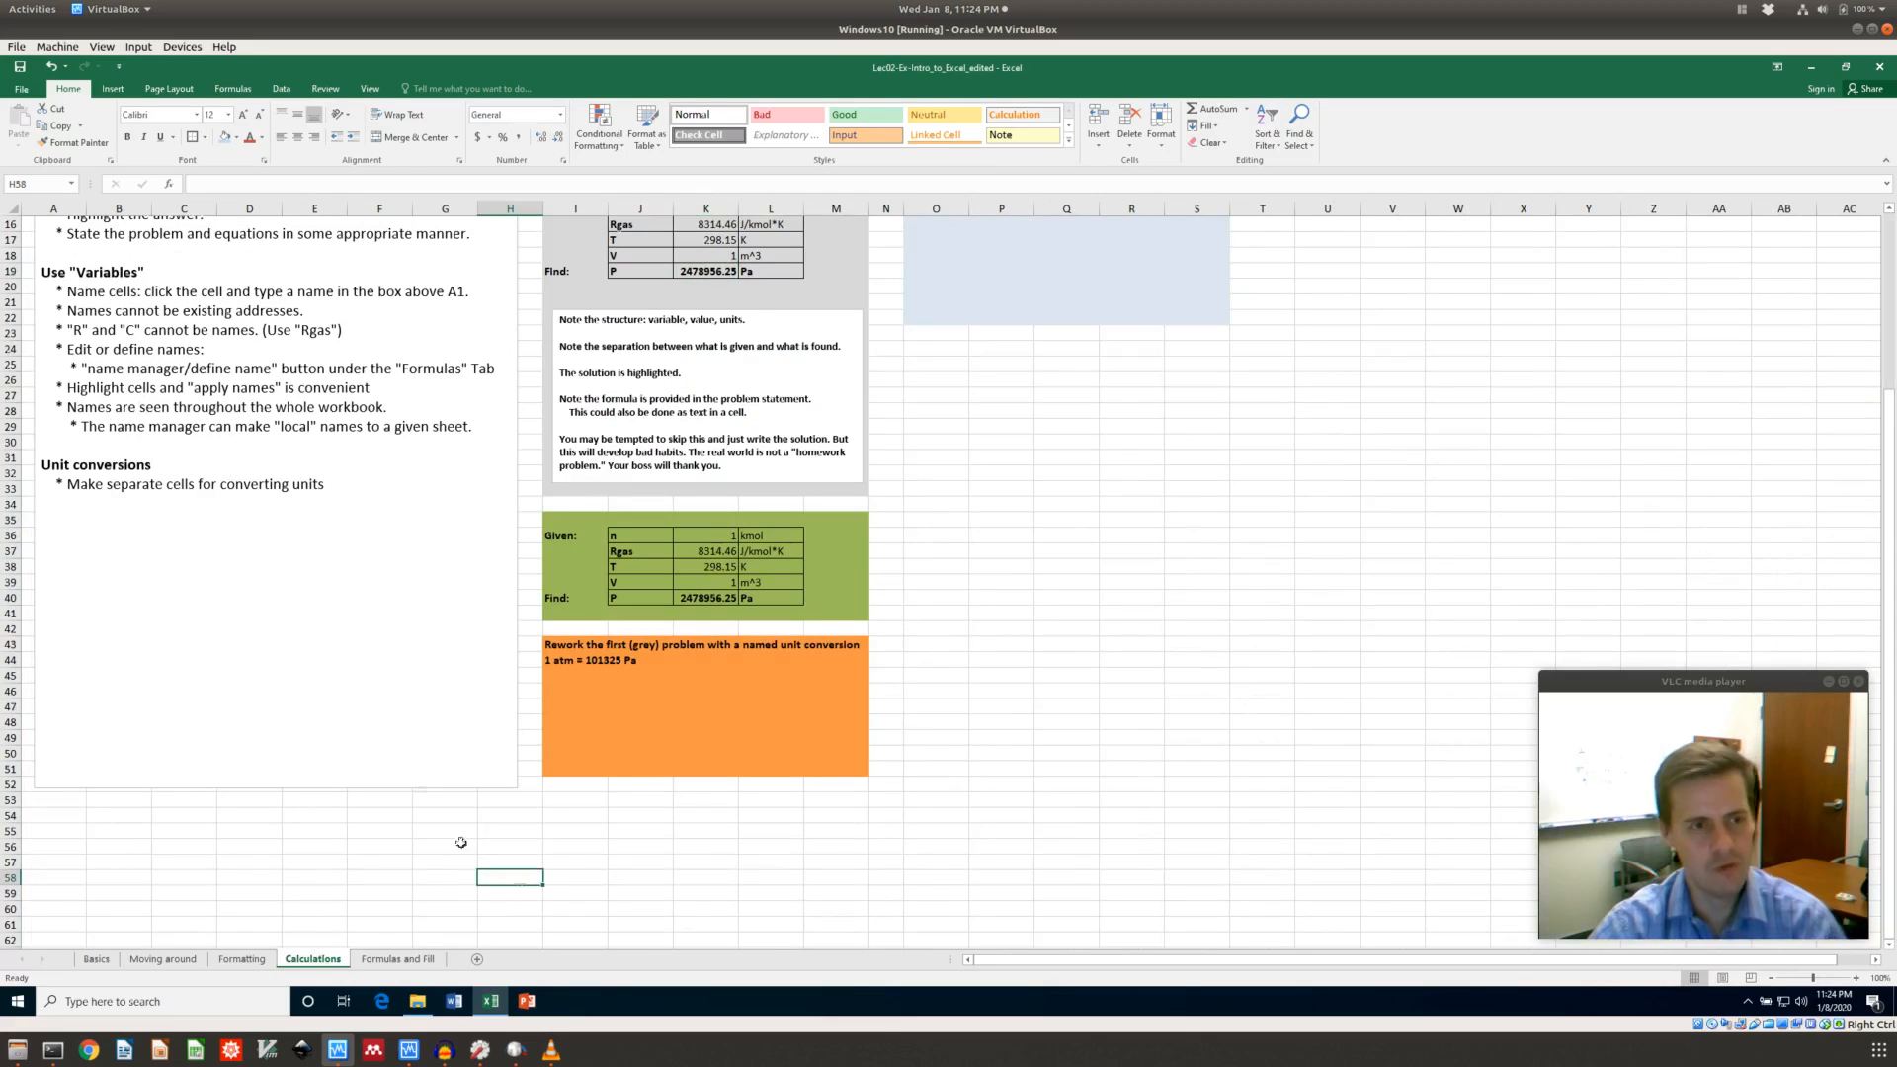
scroll(461, 842, up, 5)
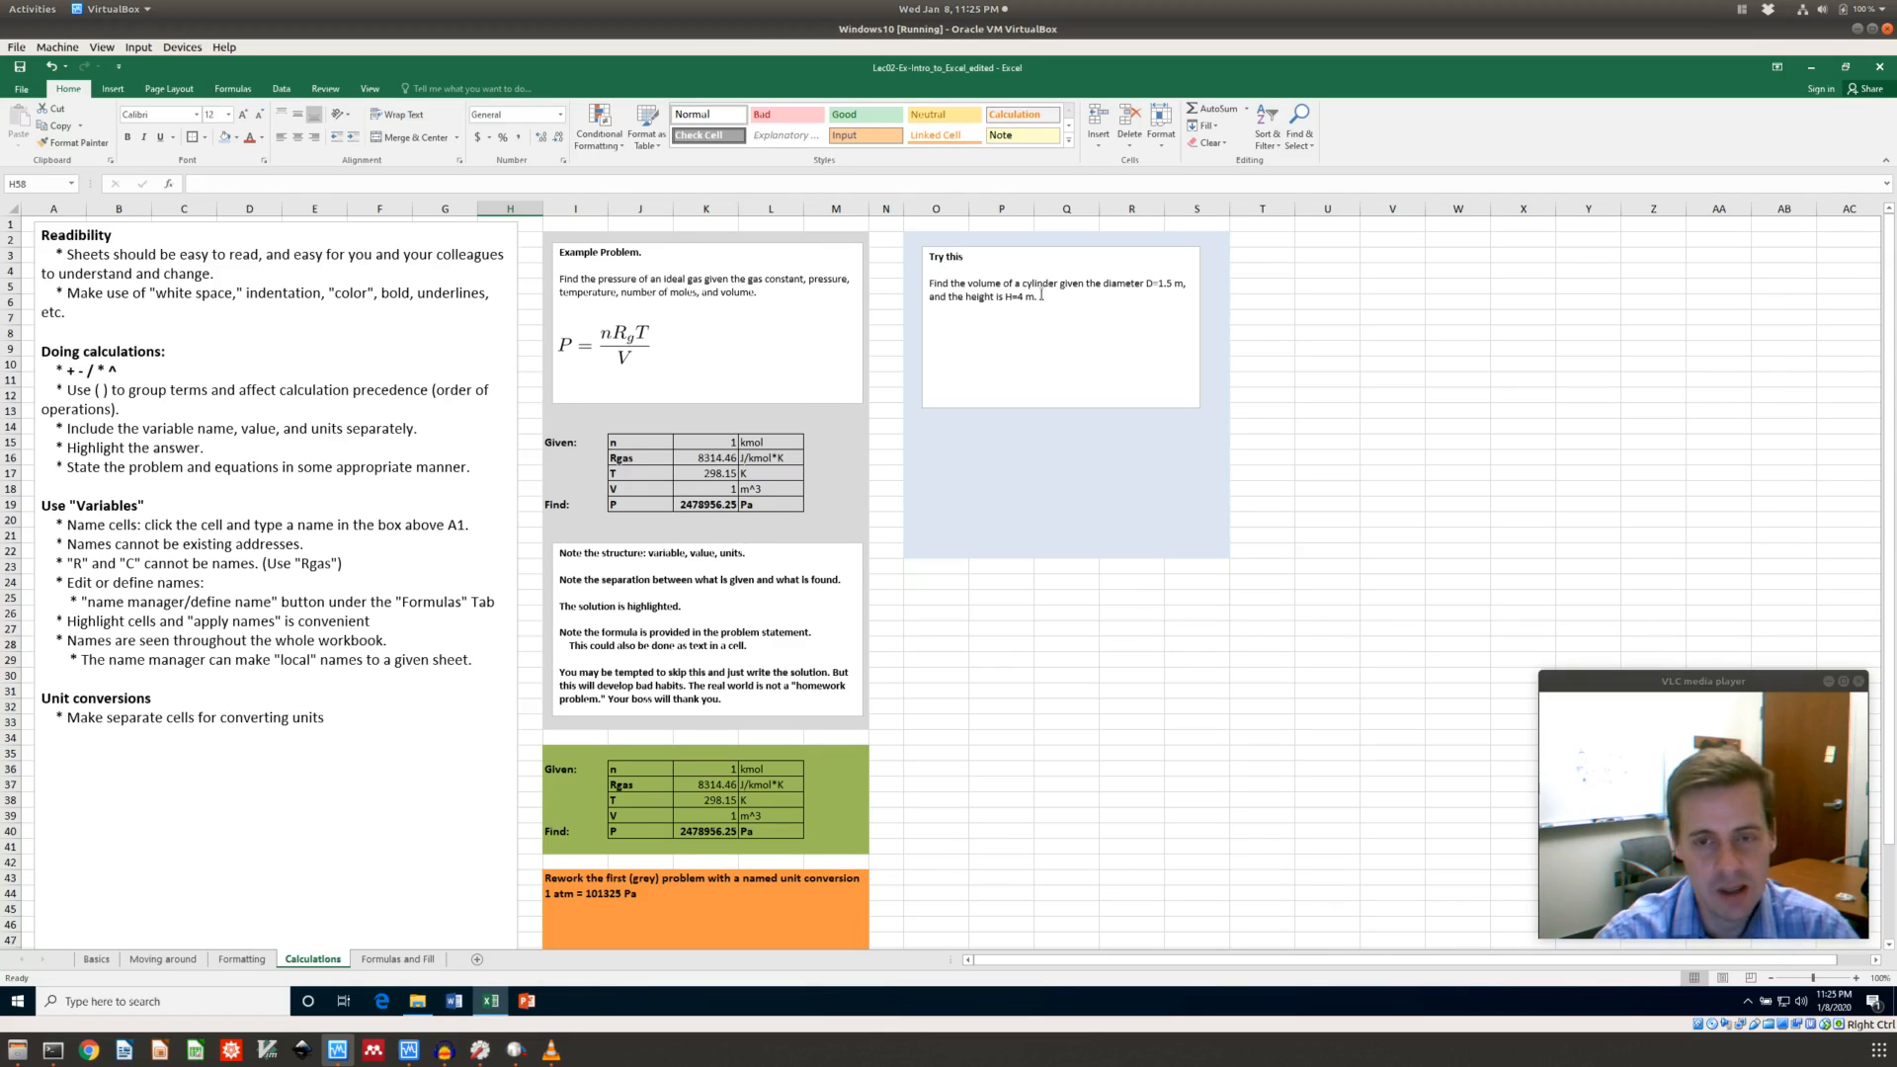
click(630, 331)
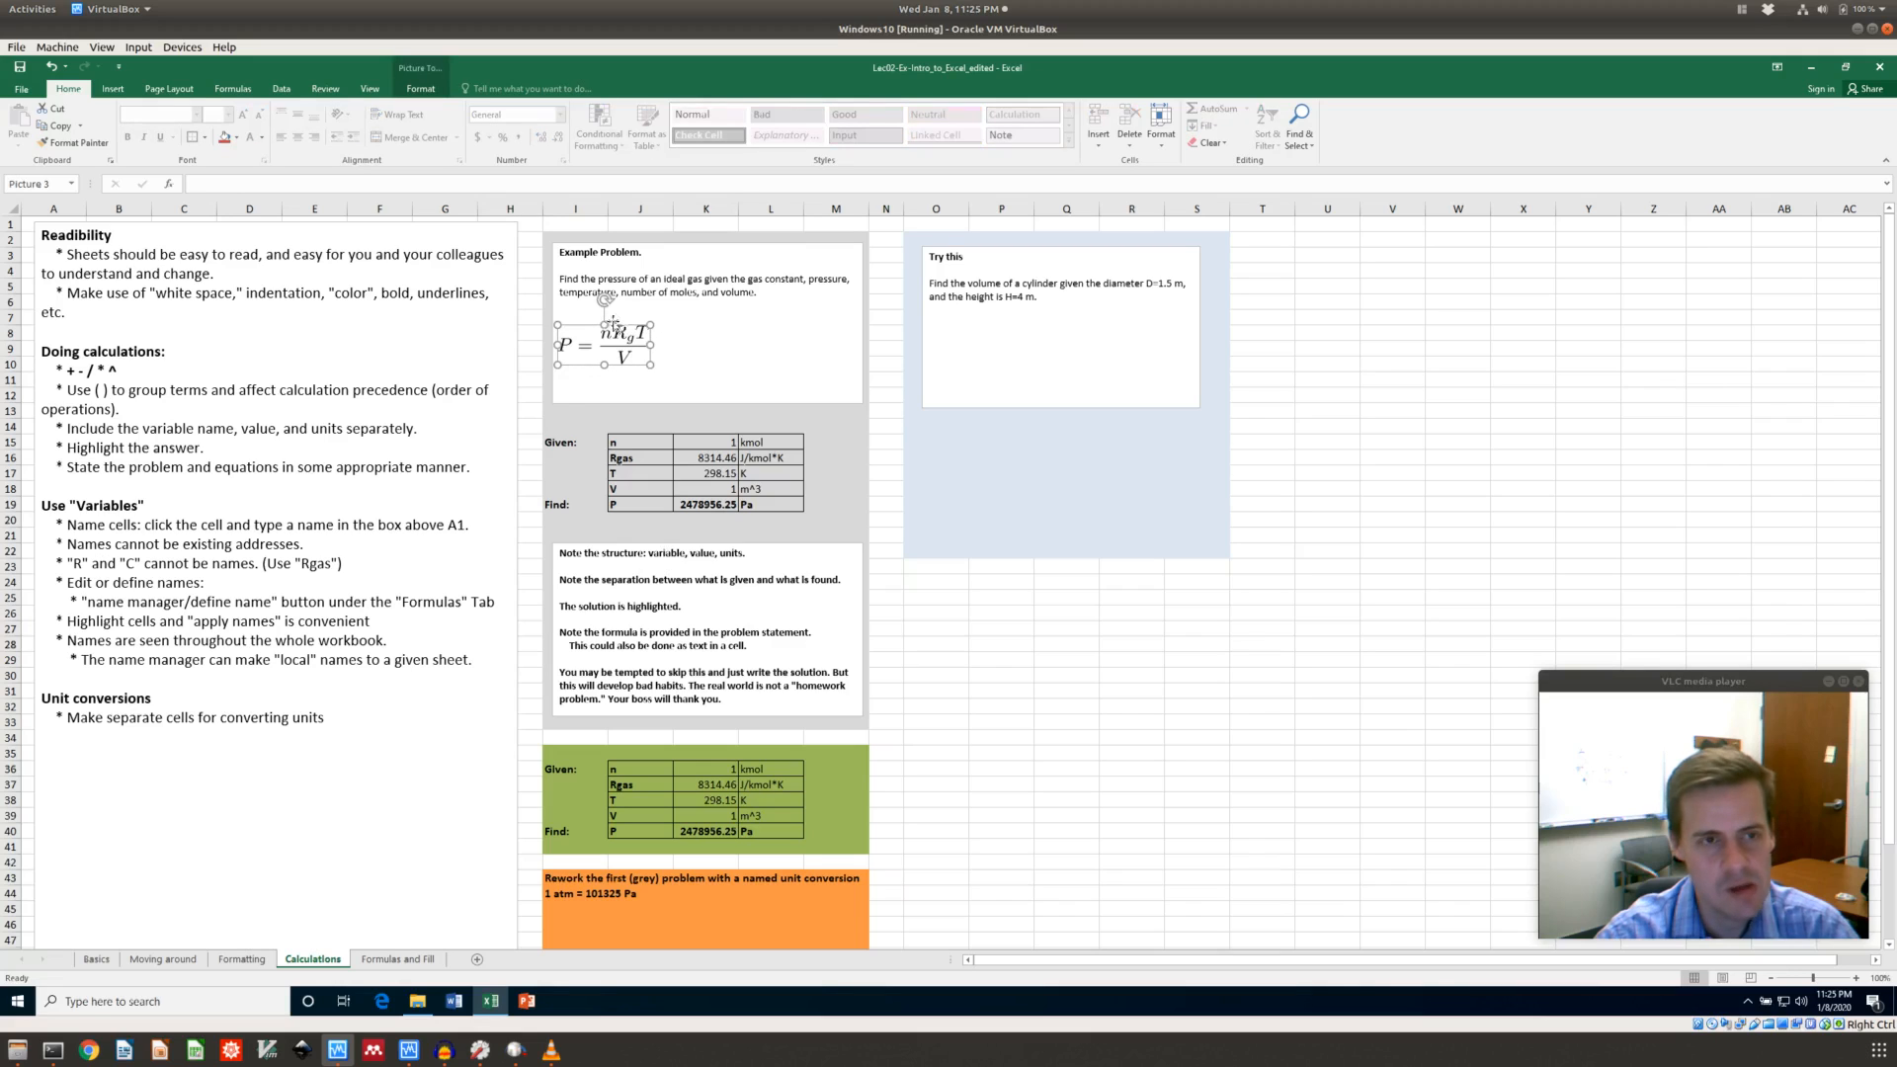
click(675, 293)
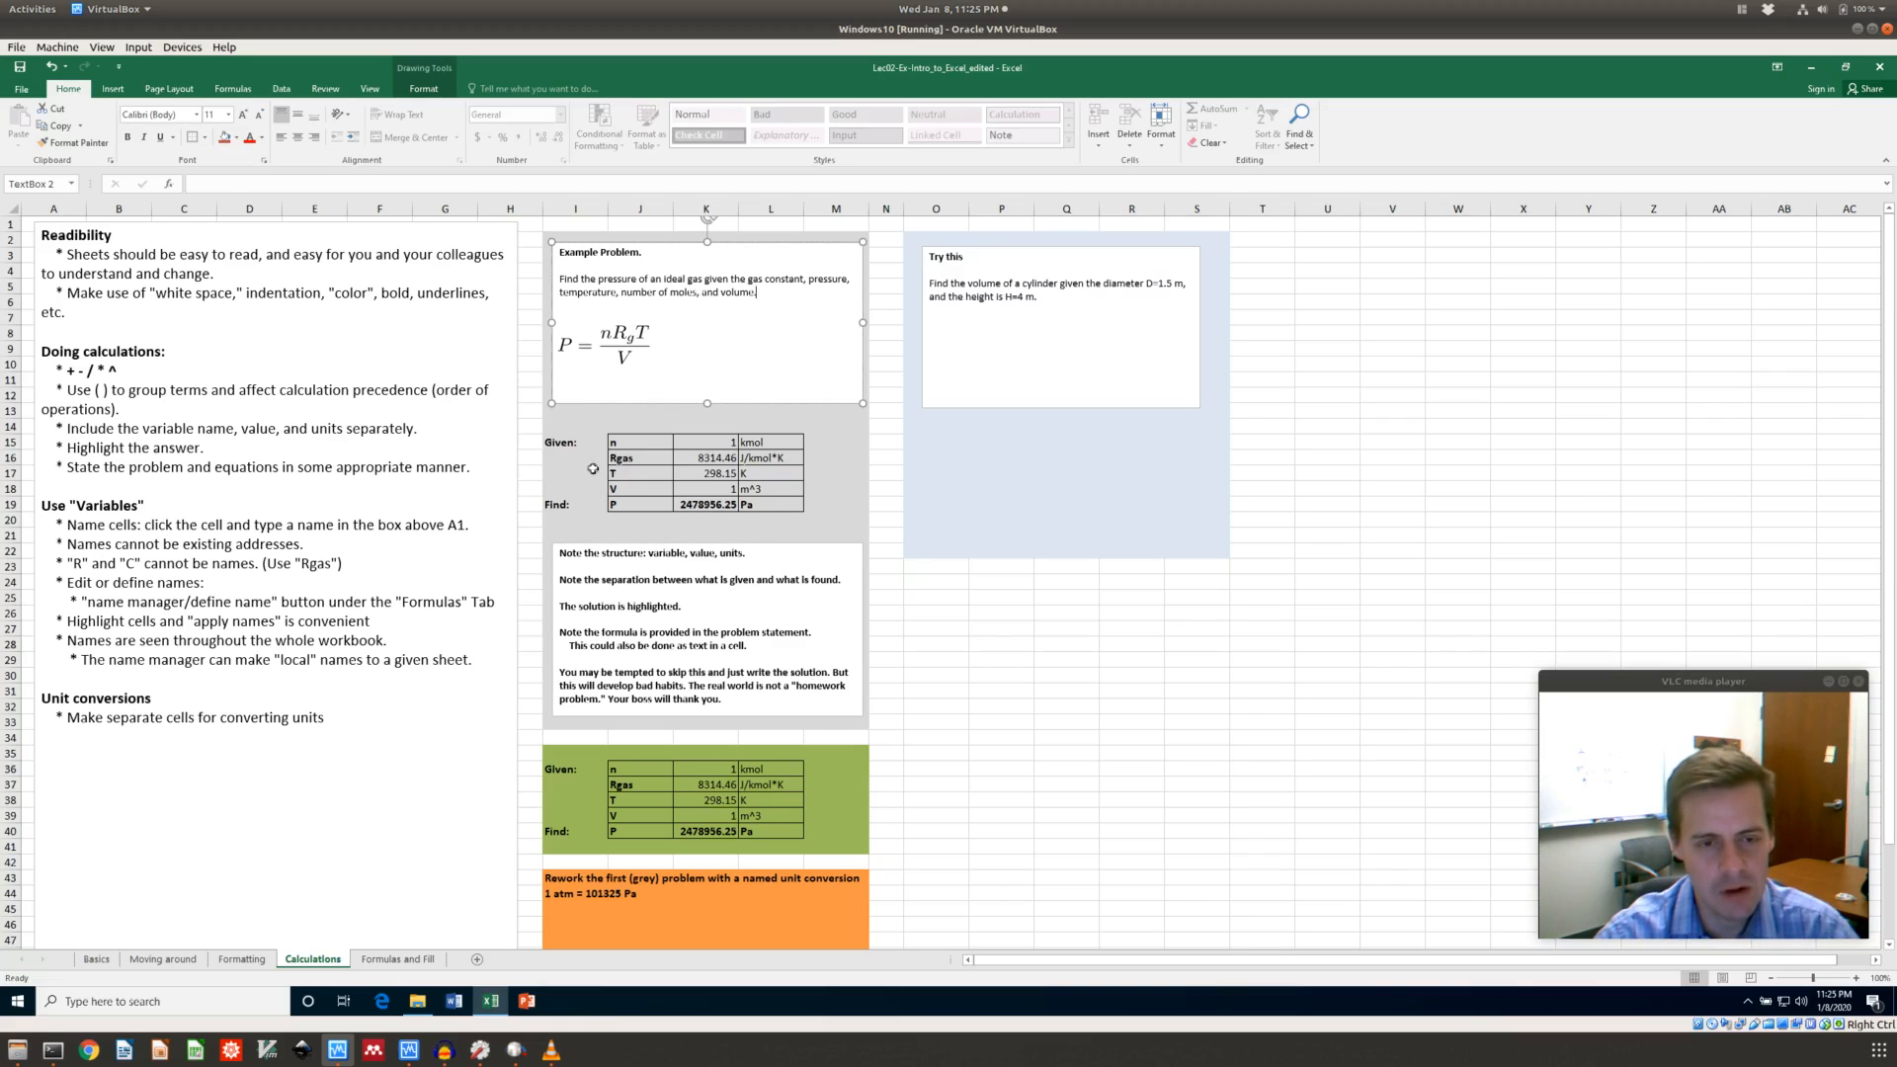
click(632, 443)
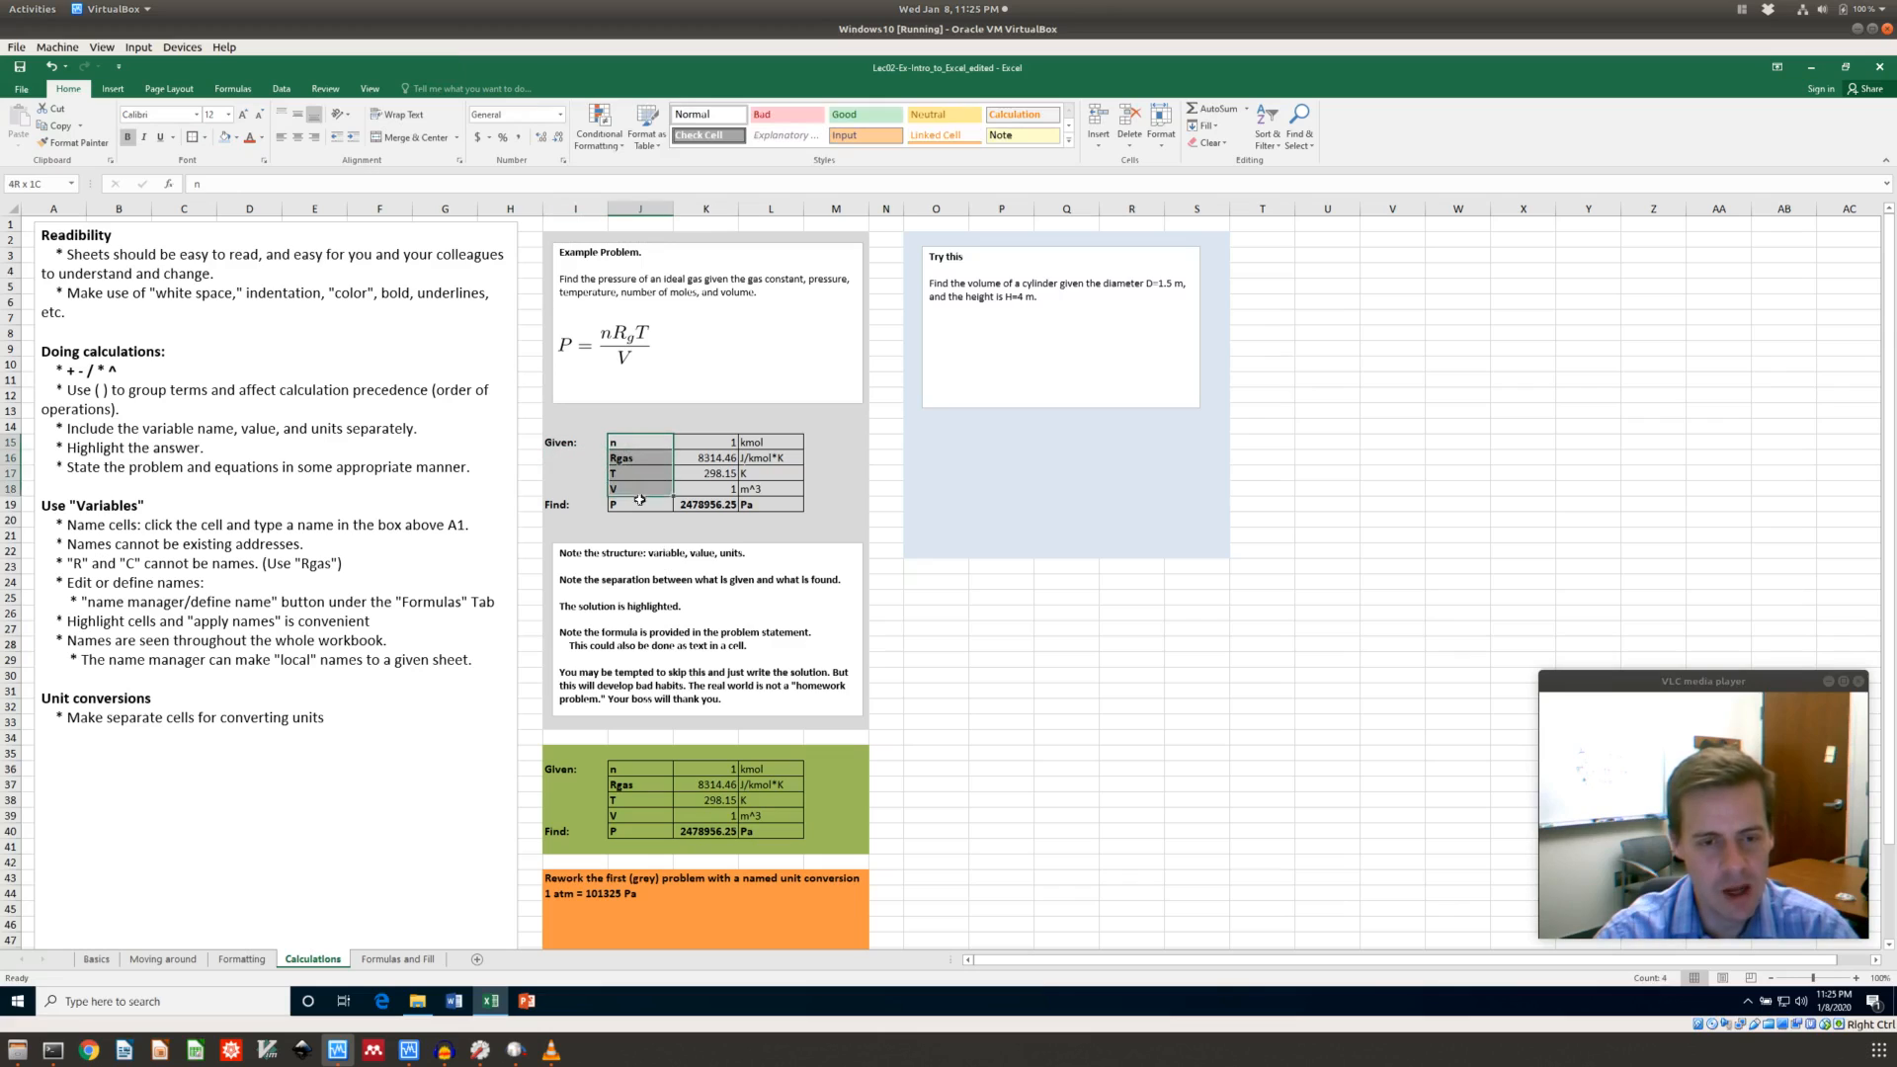
click(682, 502)
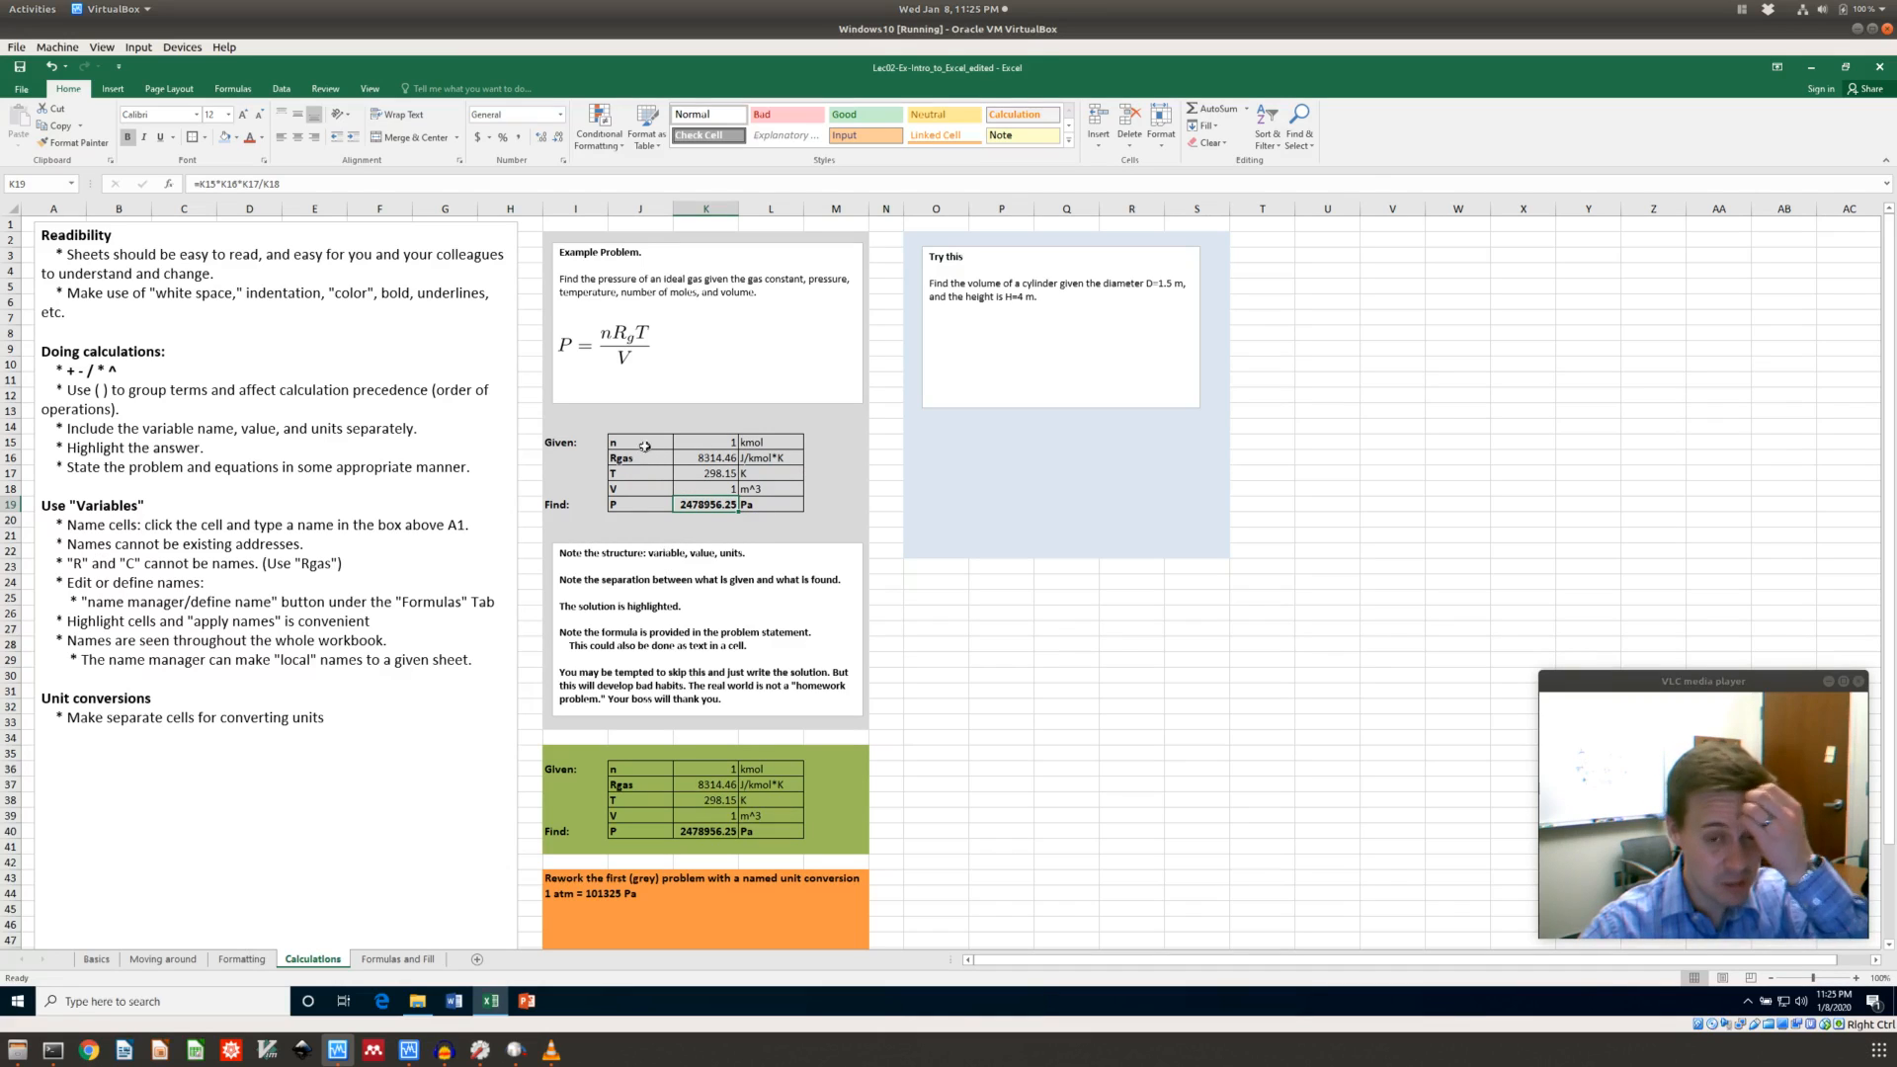
click(789, 447)
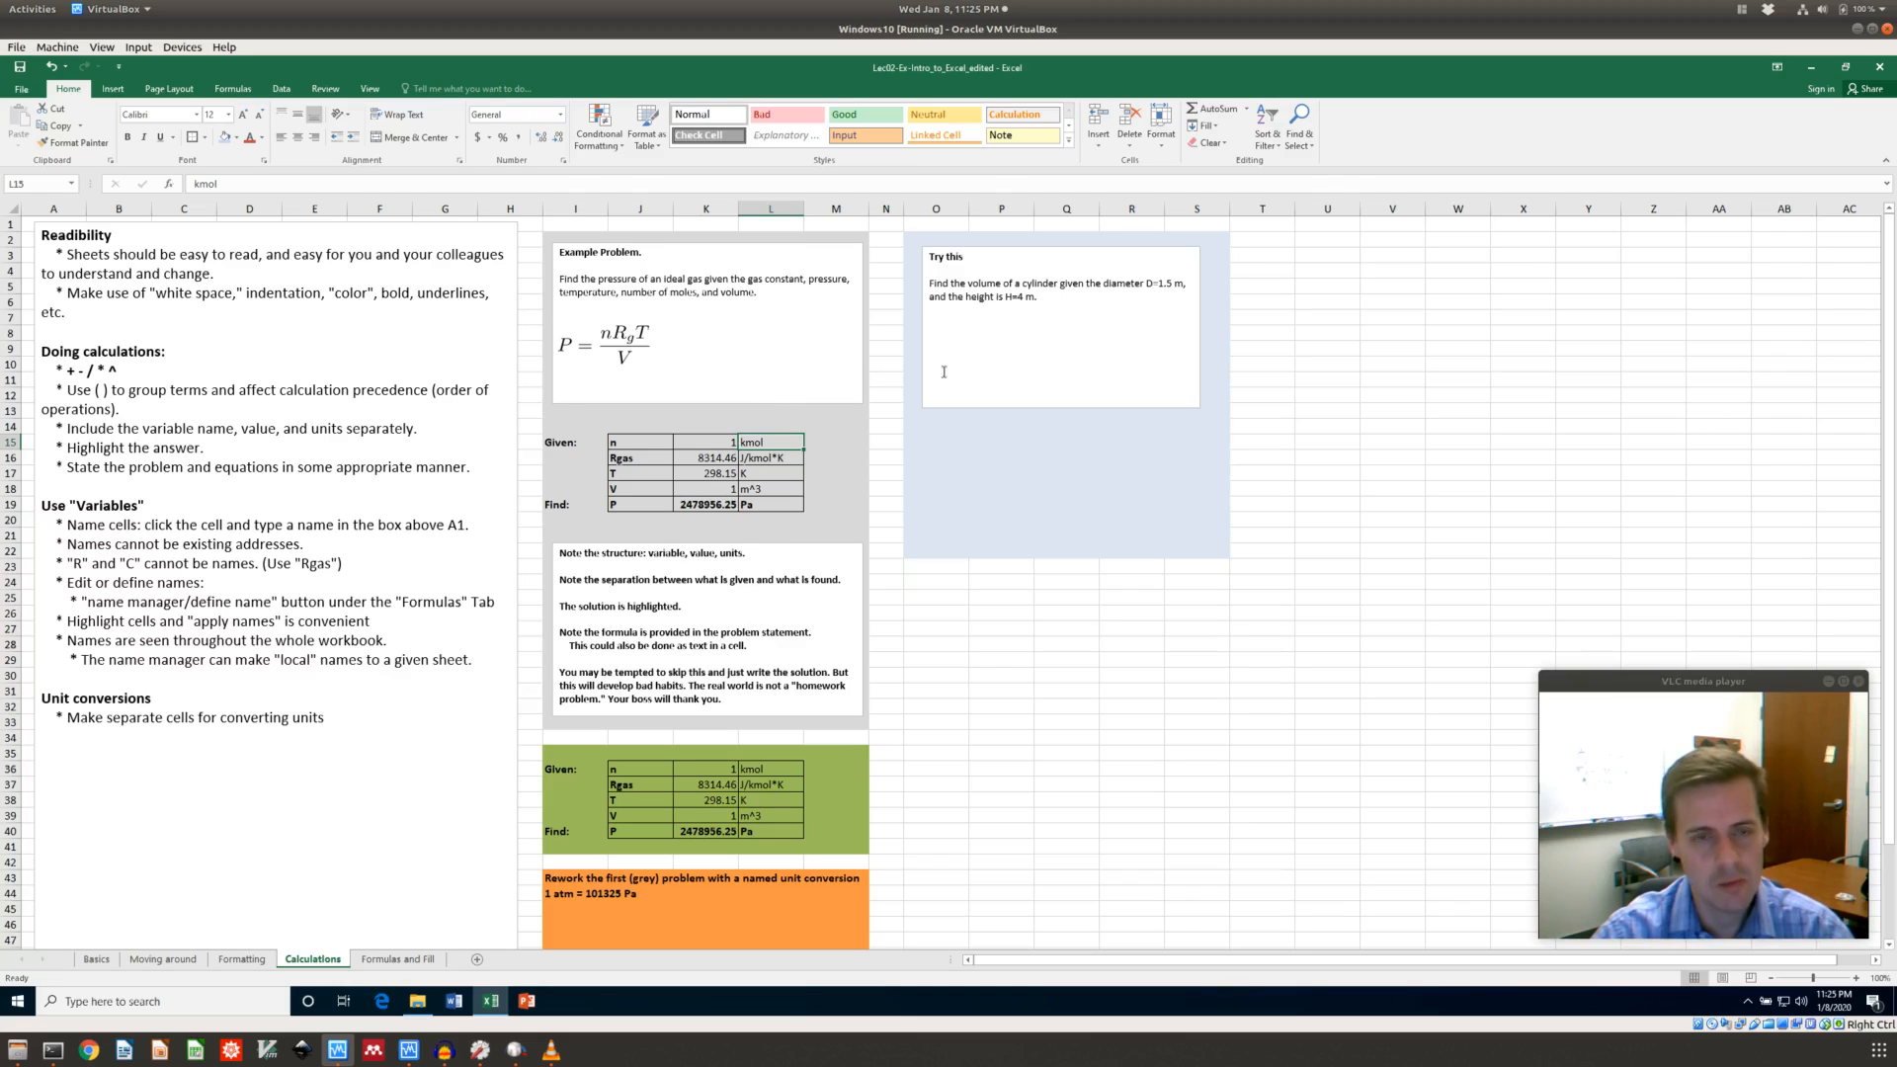
Label the start of the cylinder problem's inputs by entering Given: in cell O15, below the Try this text box
click(993, 325)
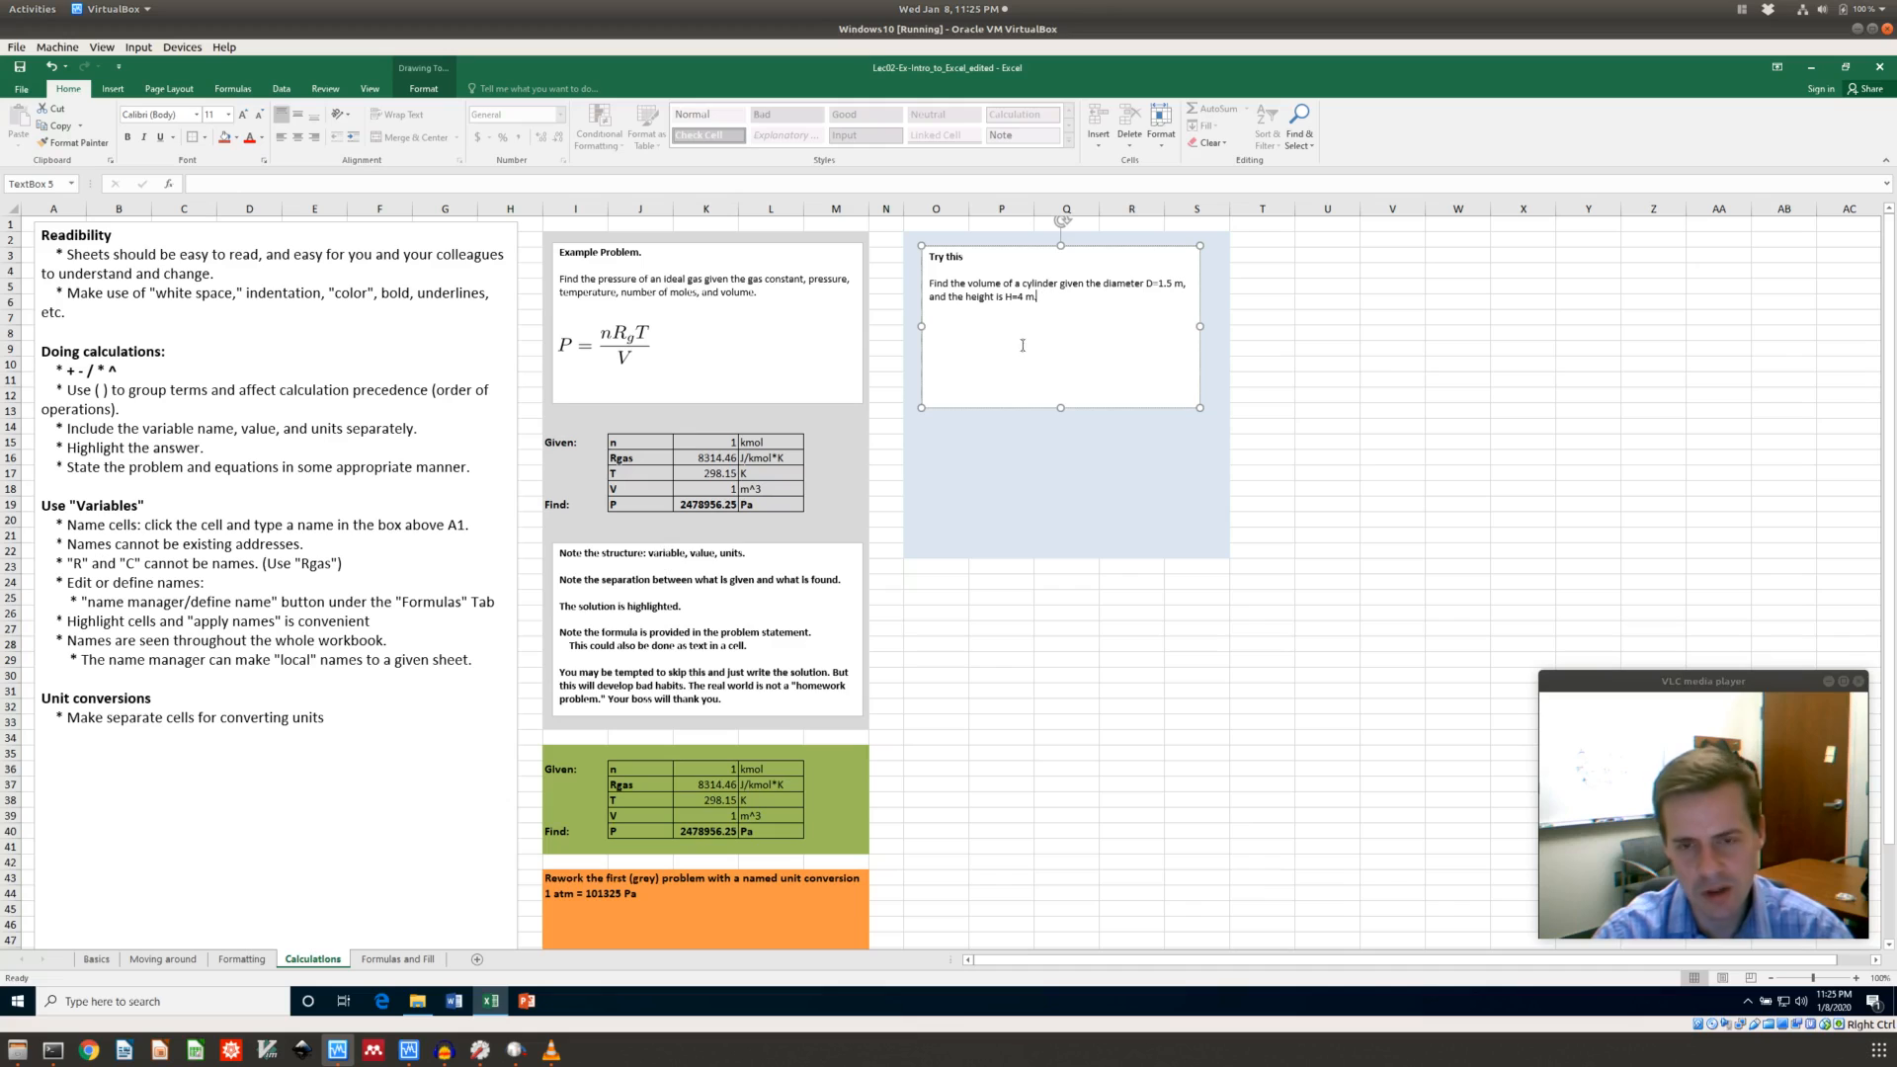
click(1009, 453)
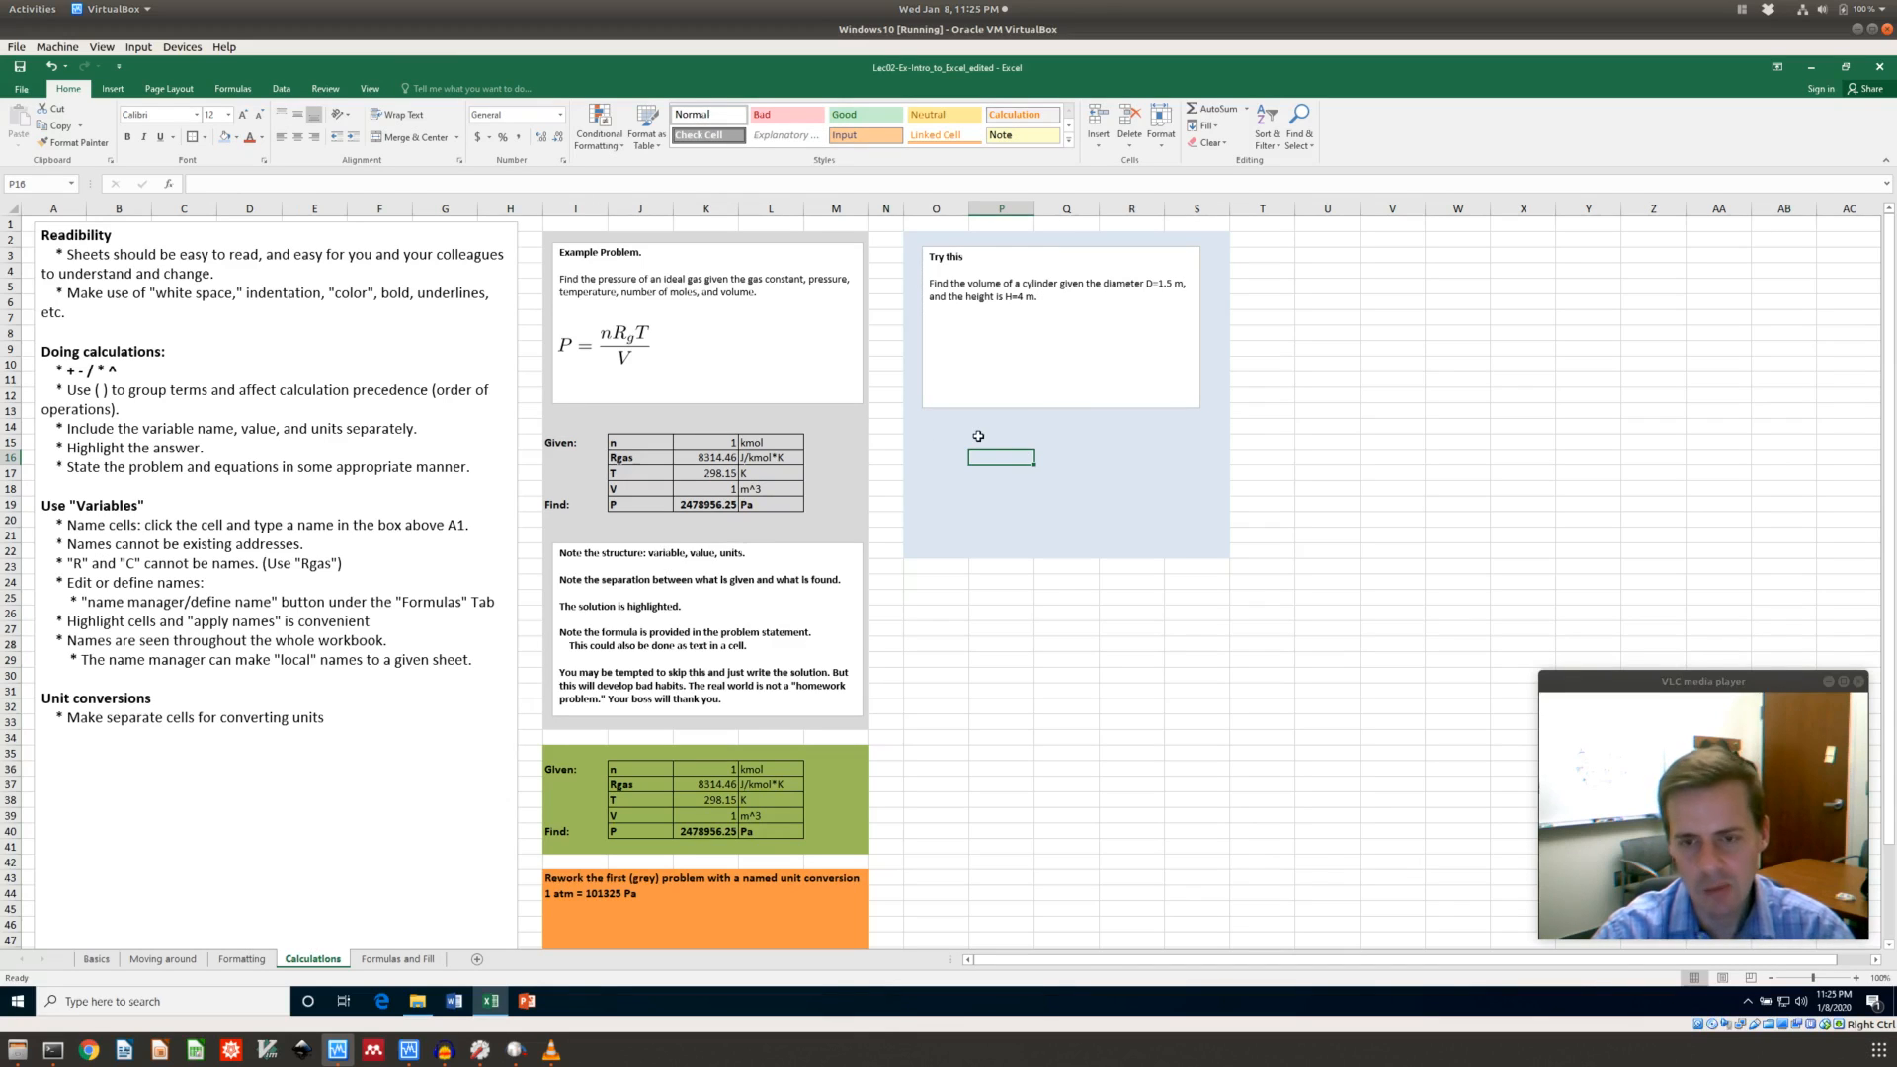
click(938, 441)
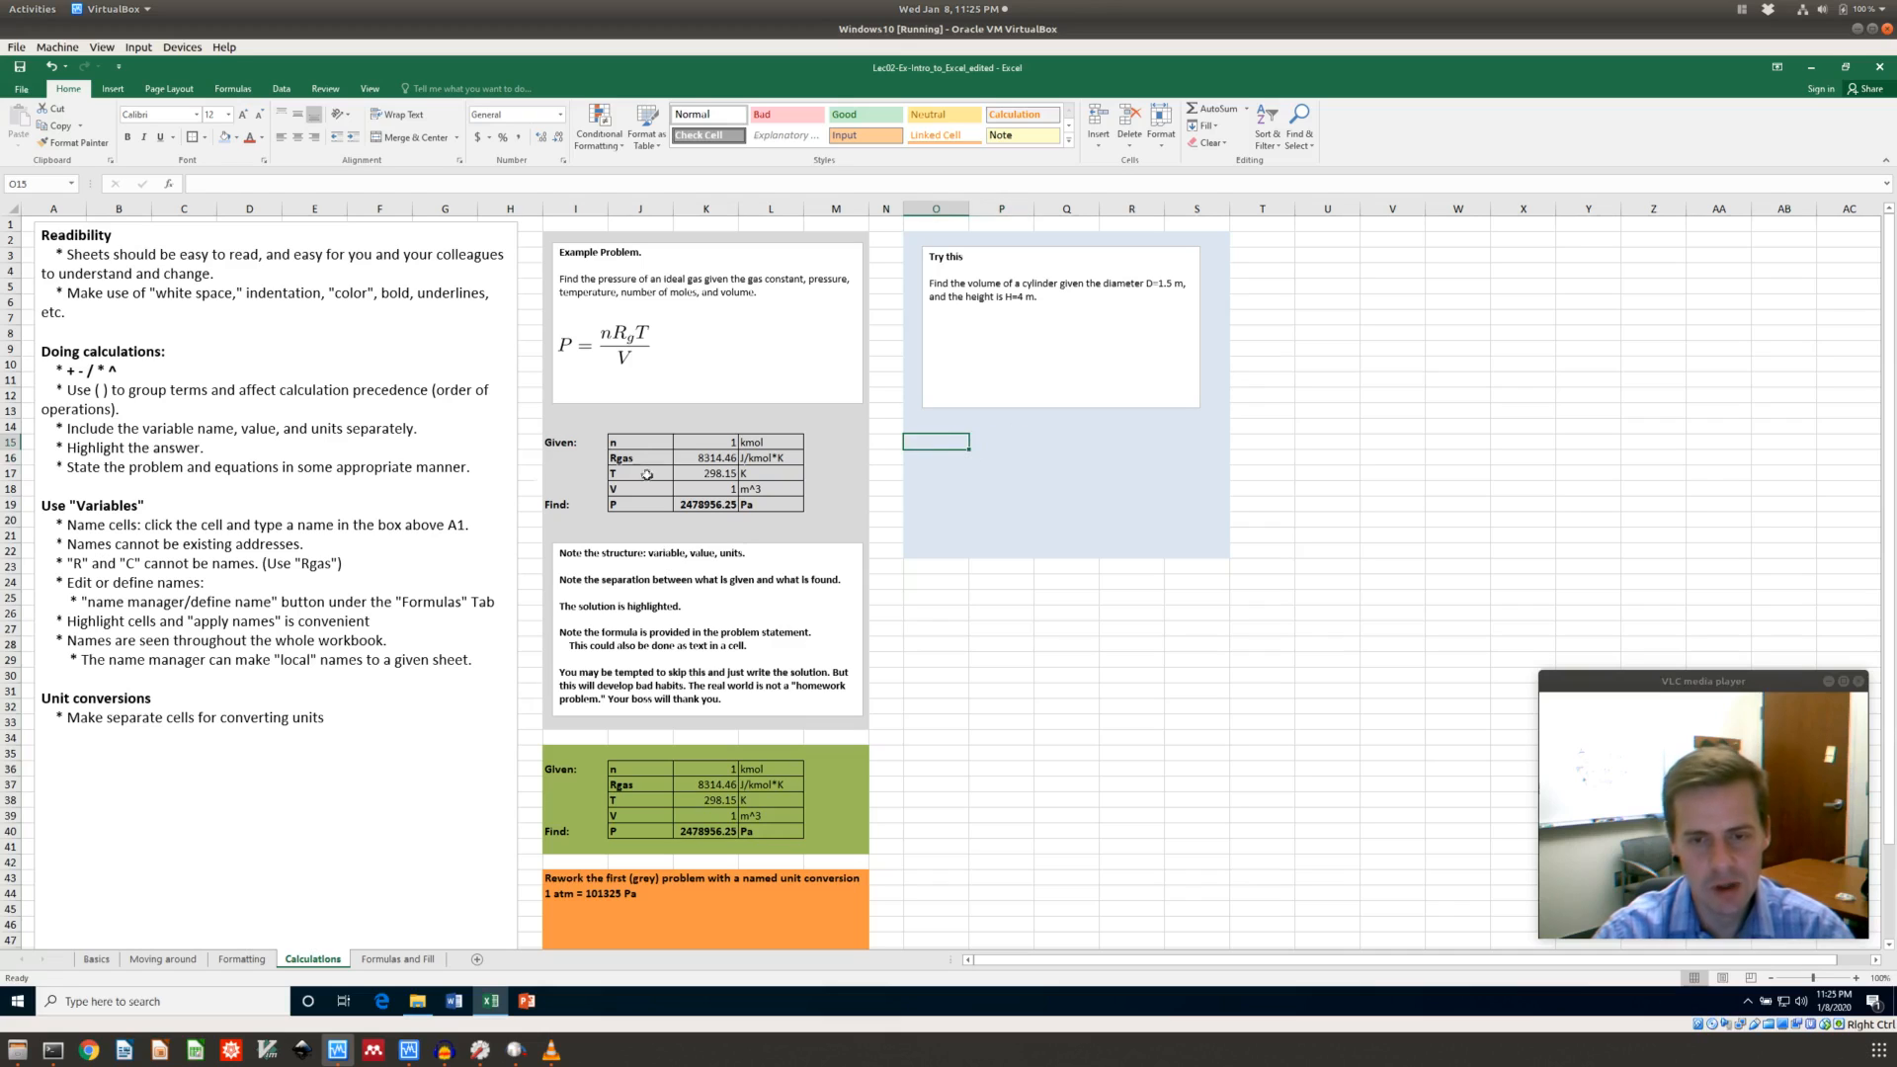
text(Given)
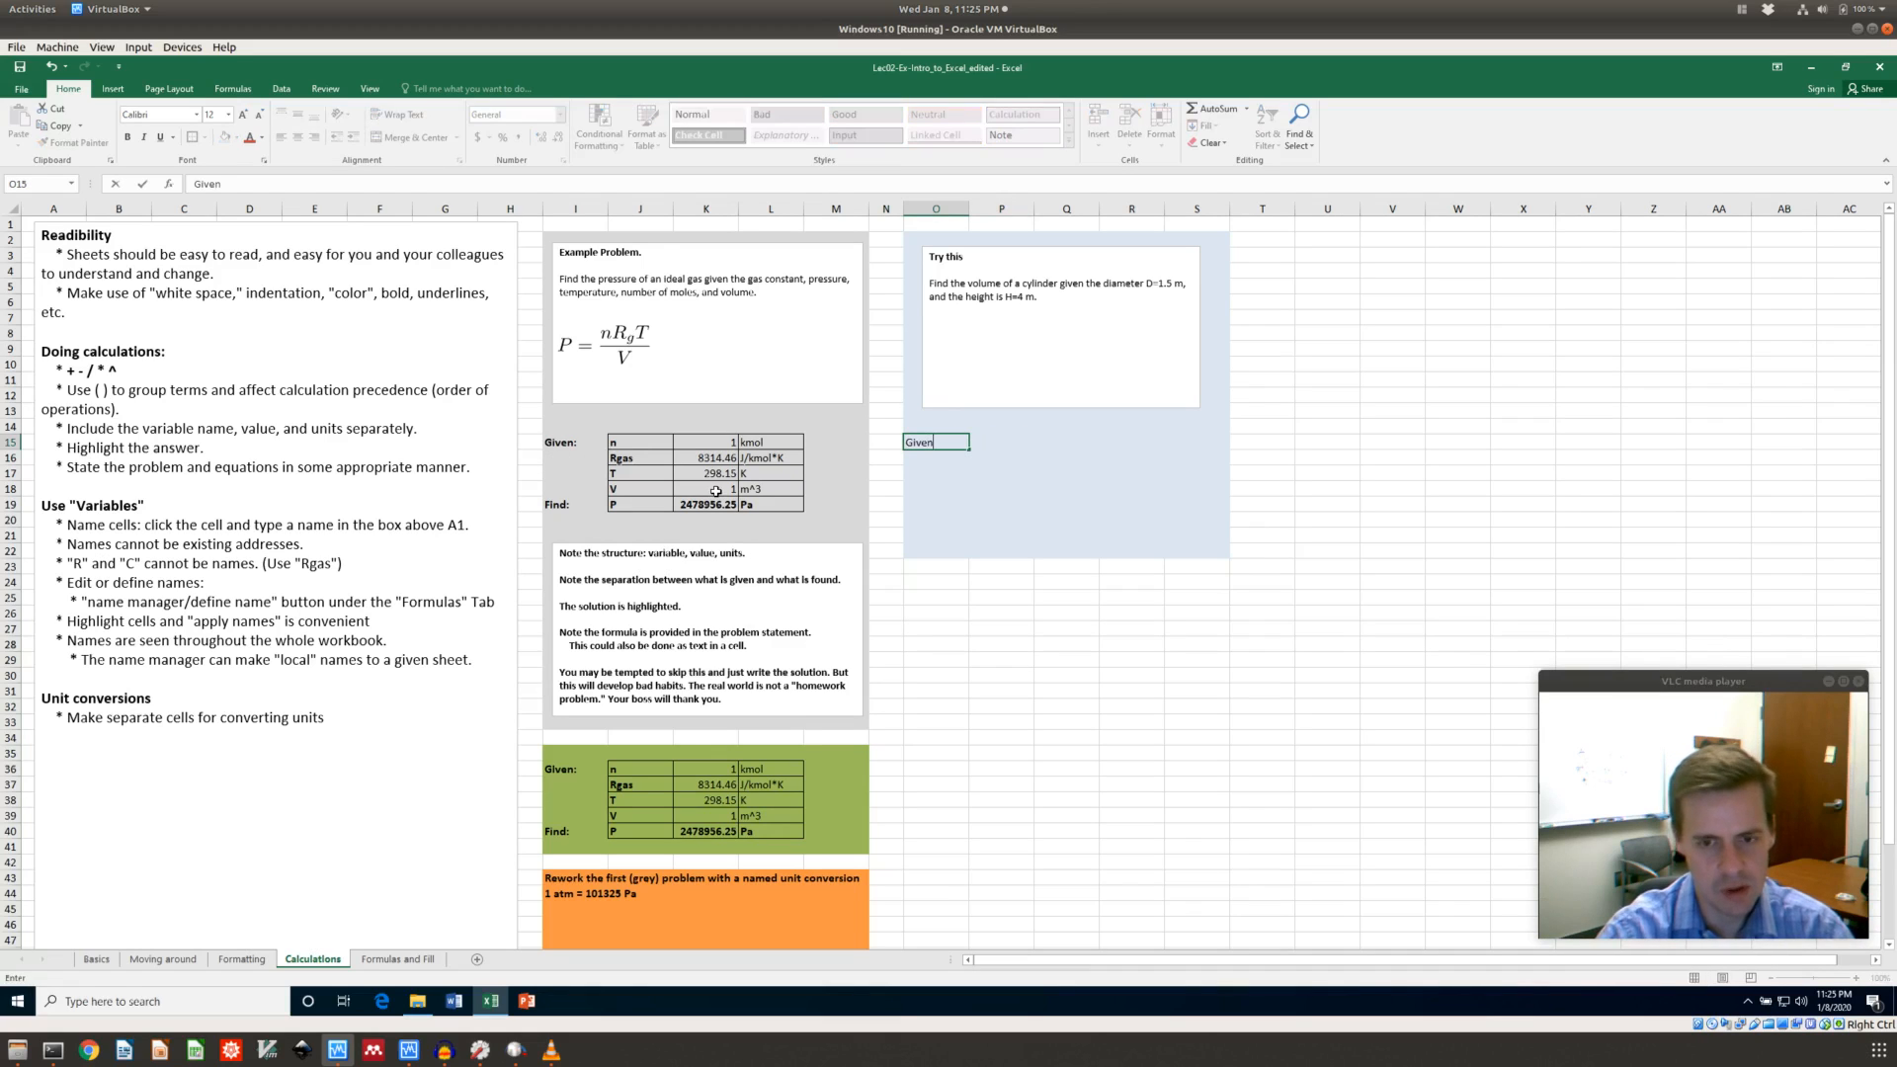
text(L:)
key(Return)
key(Up)
text(Give)
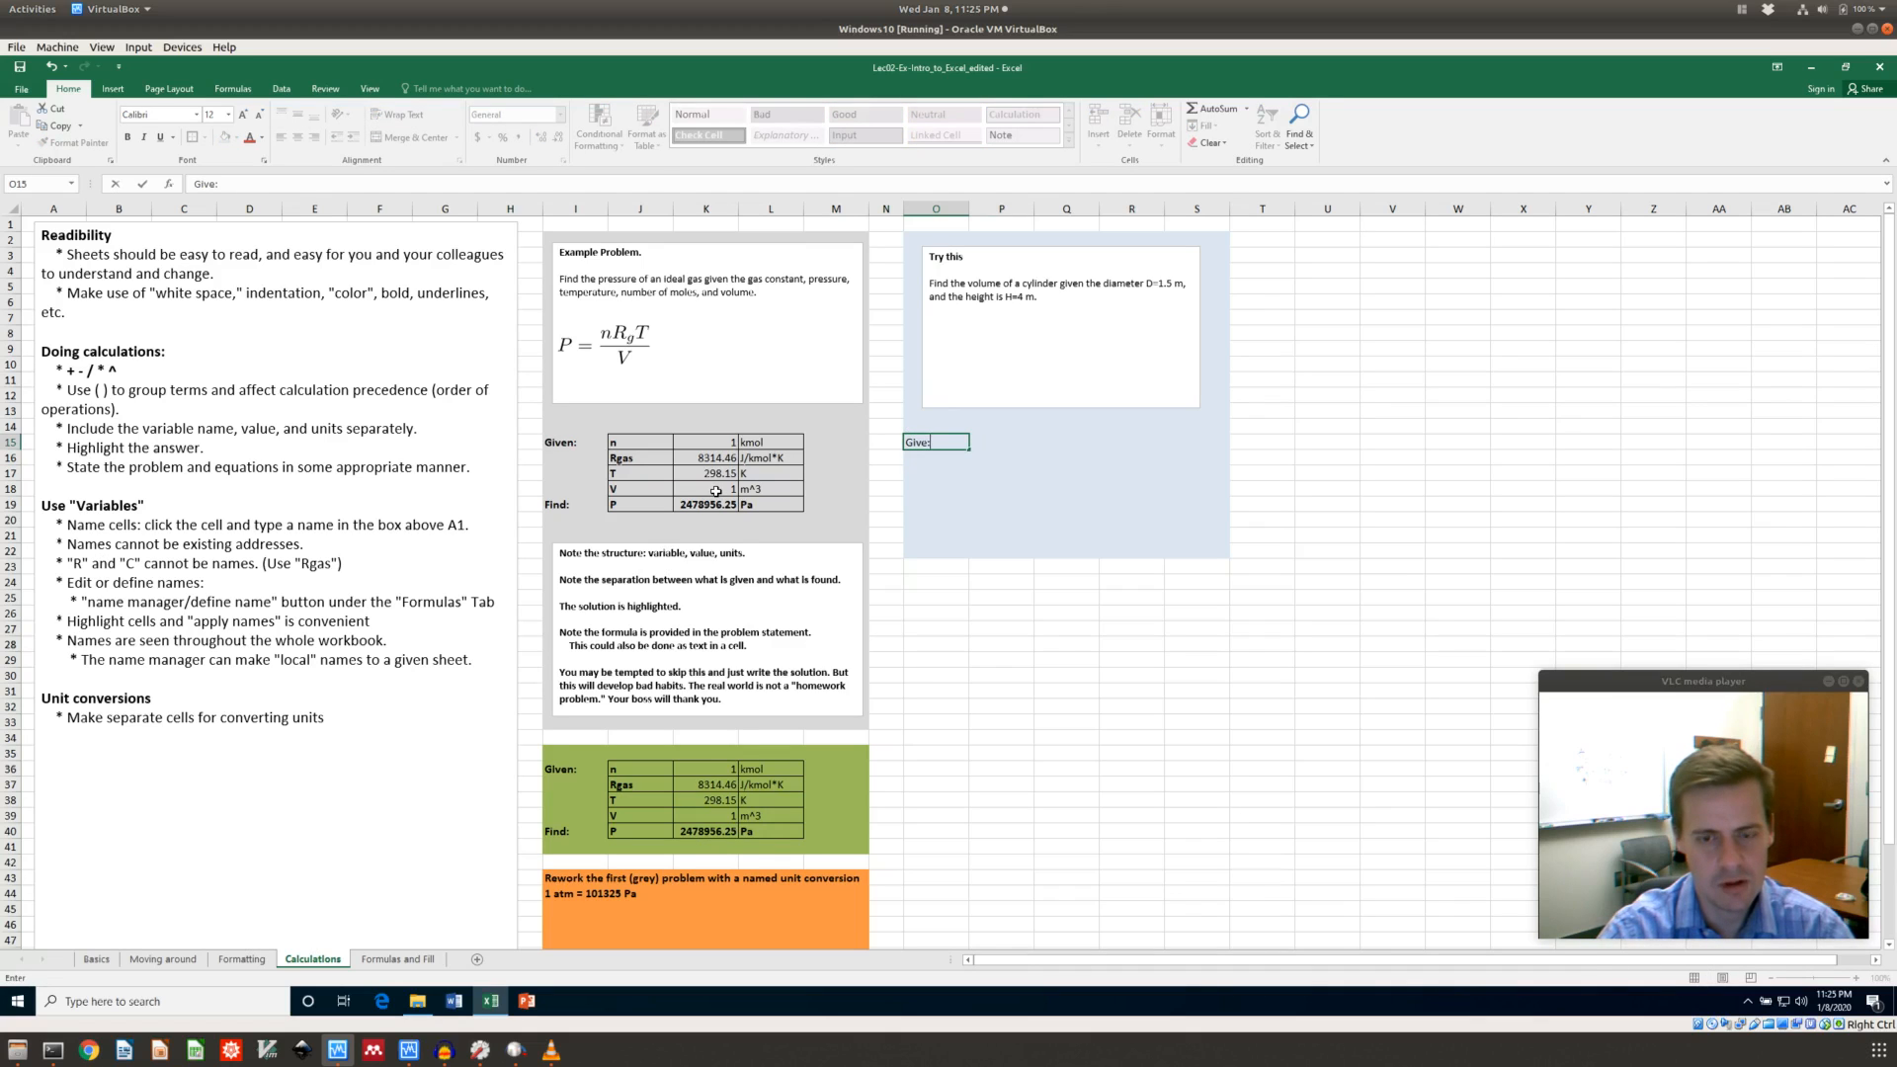
key(Tab)
key(Left)
text(Given:)
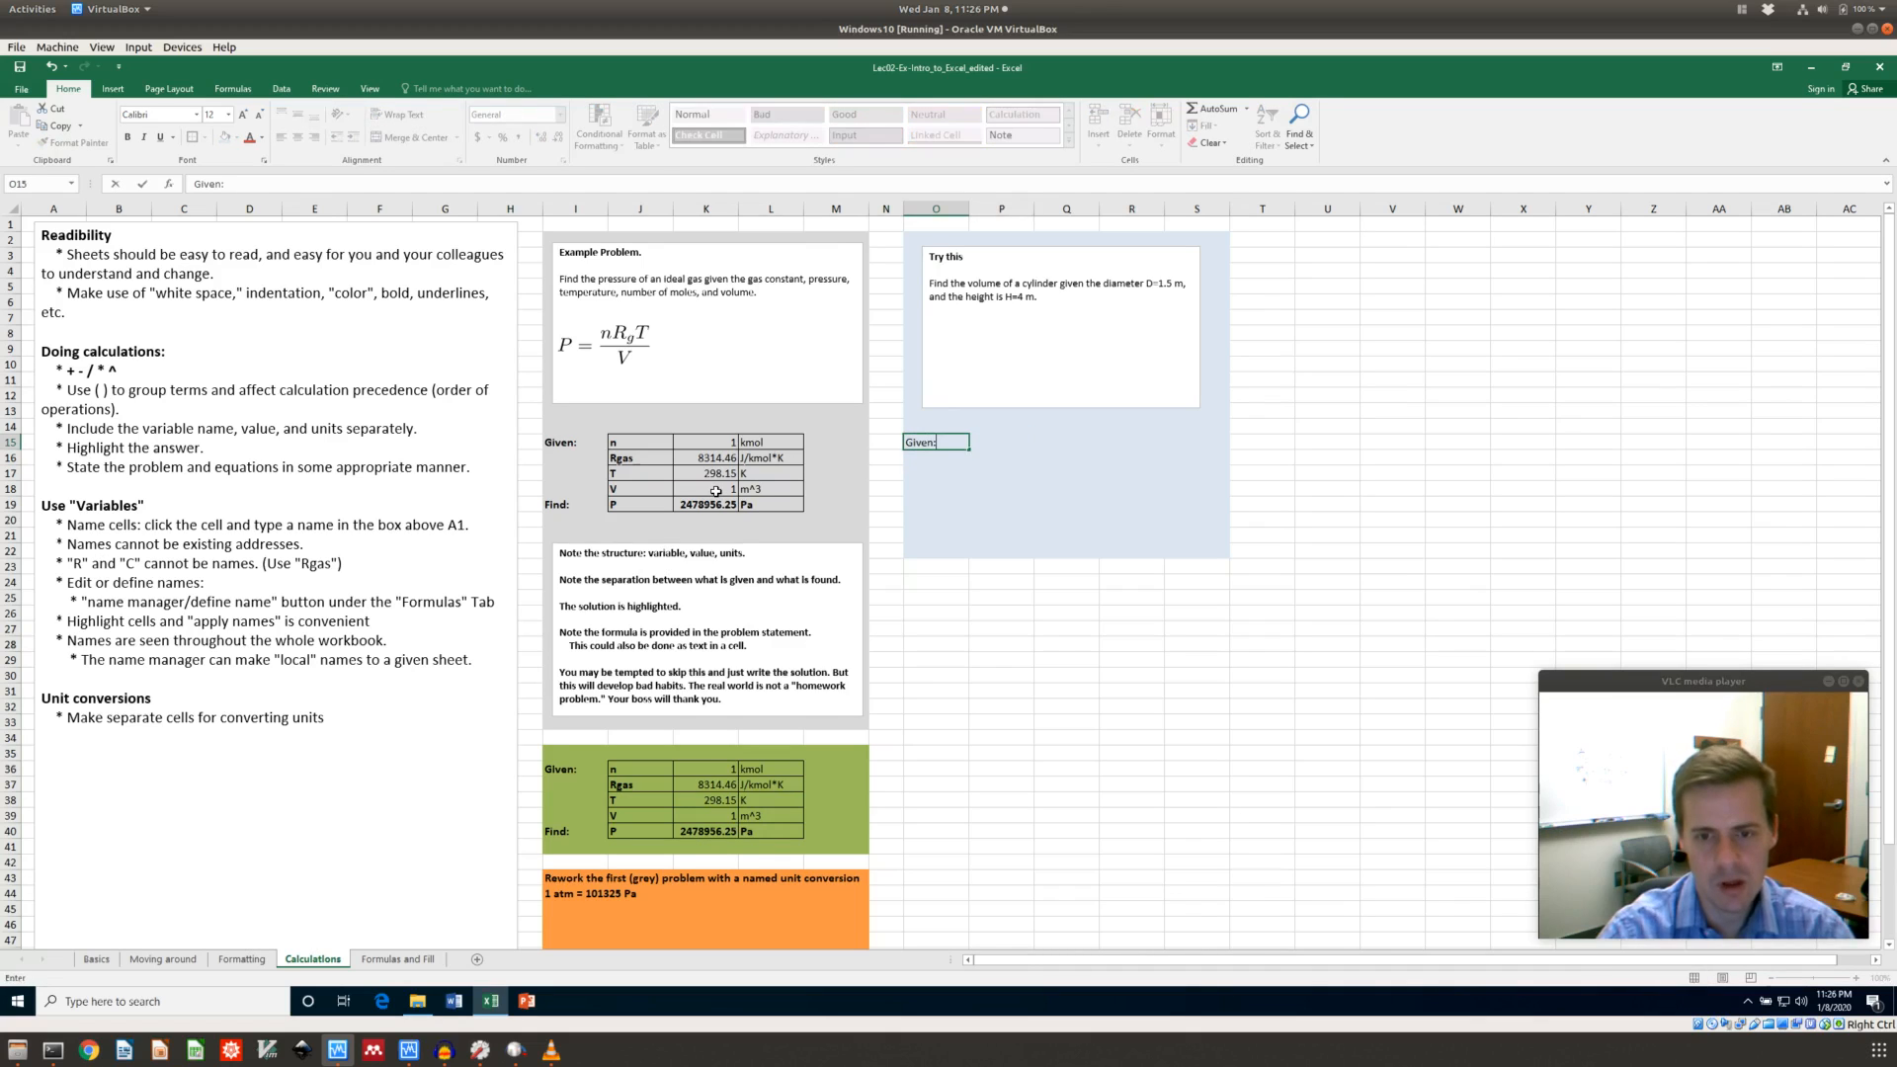
key(Tab)
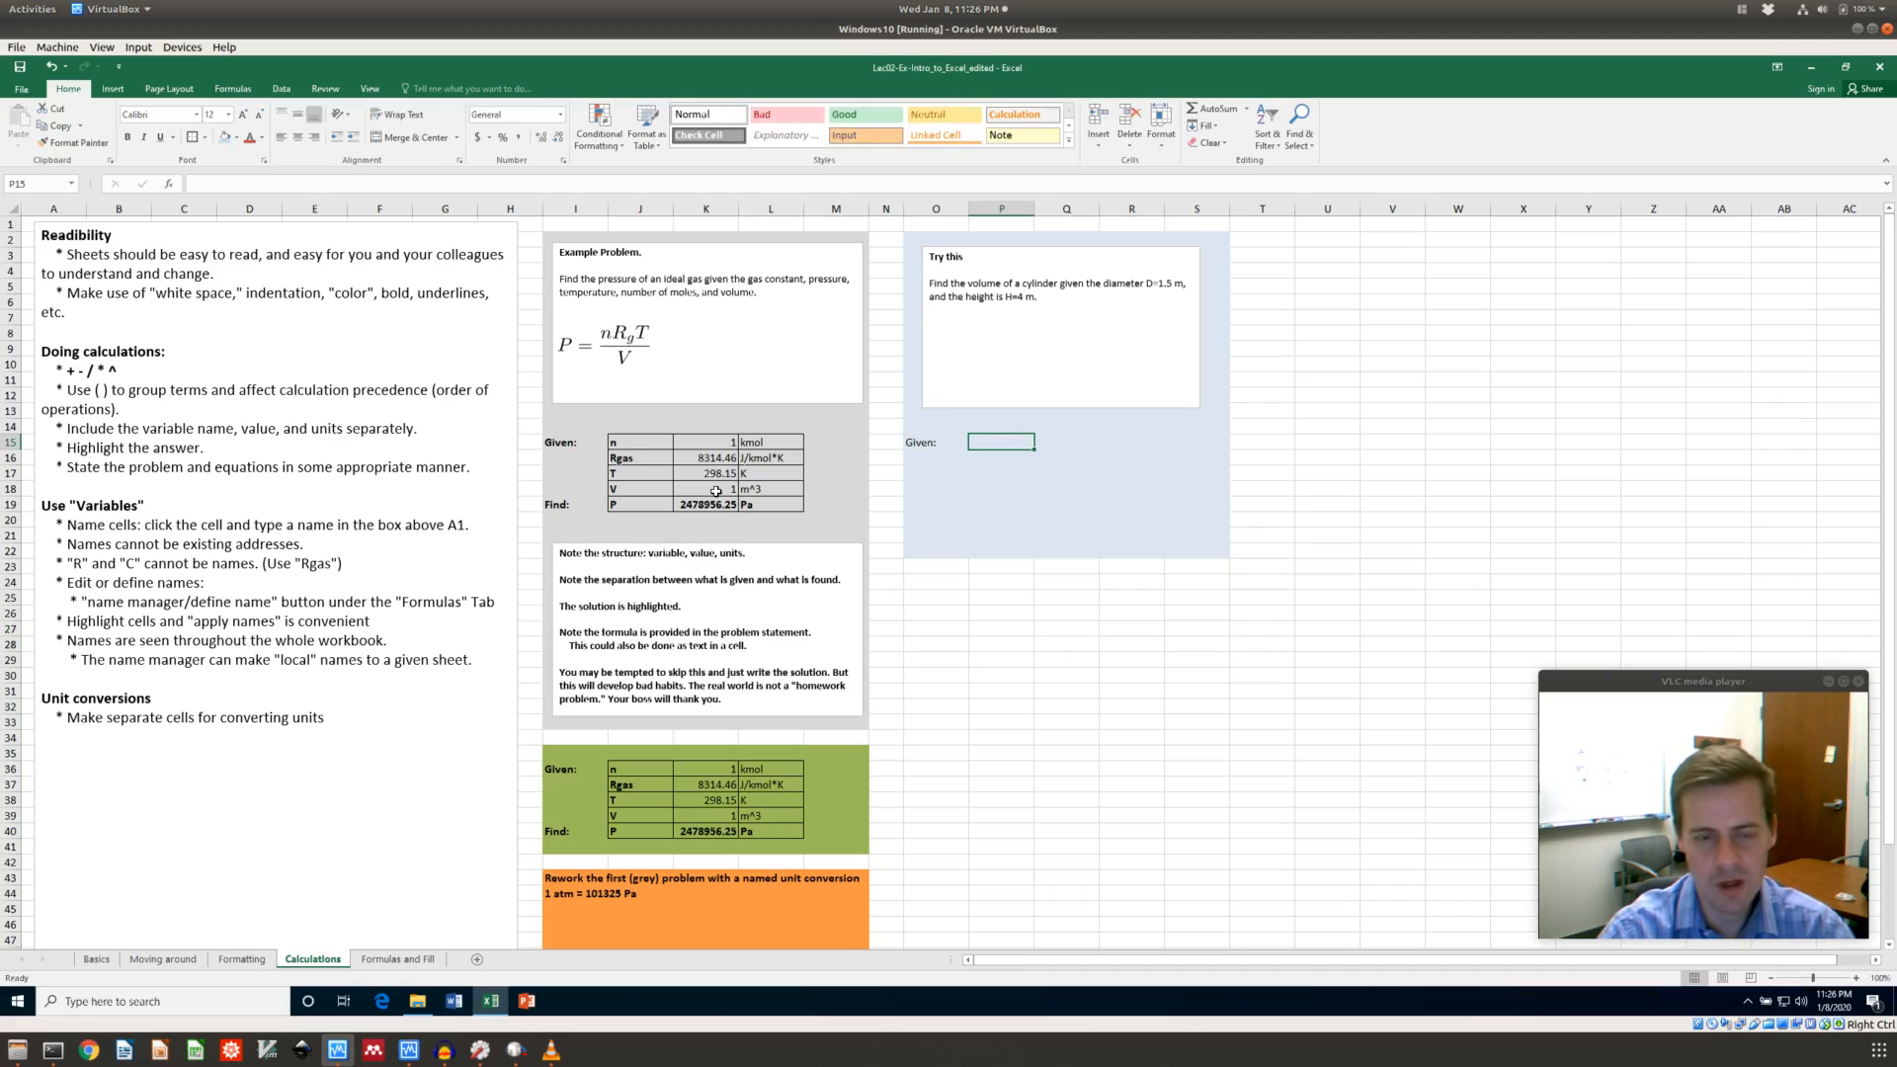
Enter the diameter row in P15:R15 with variable D, value 1.5 and unit m in separate cells
text(D)
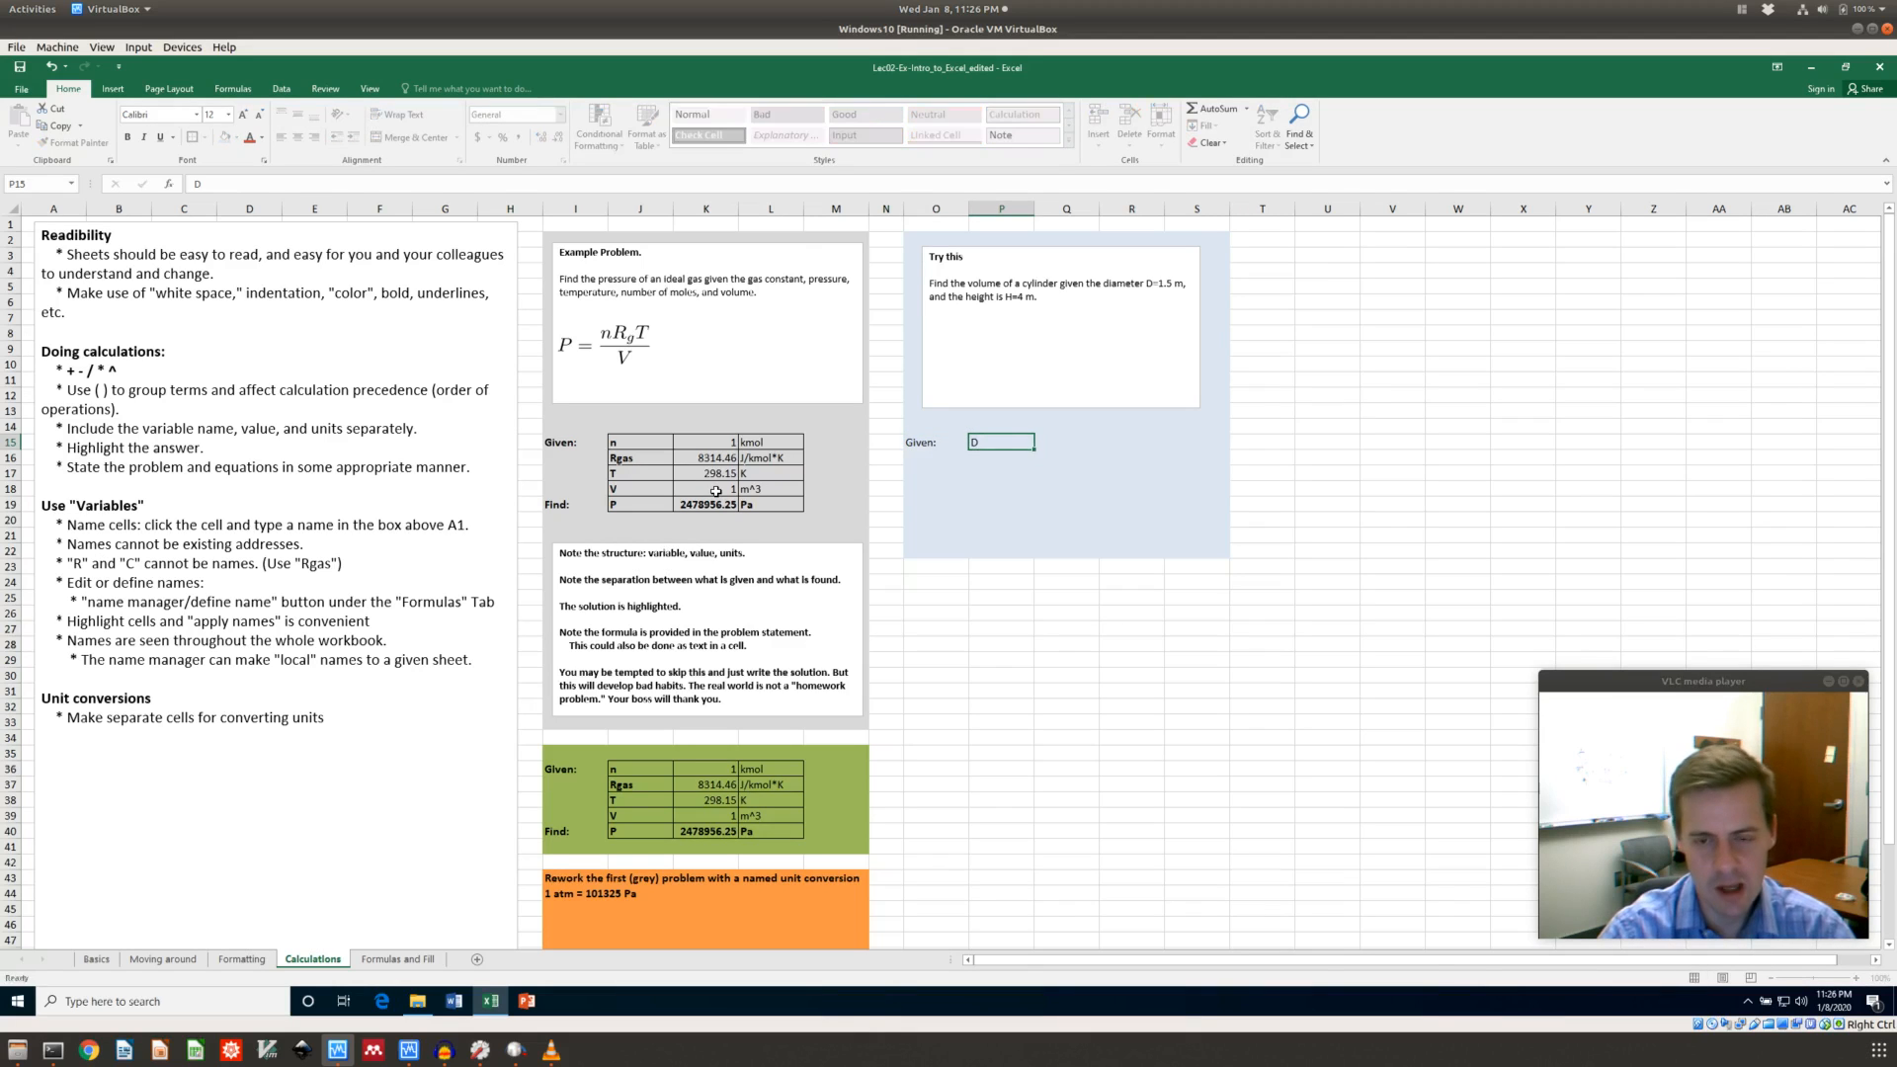
key(Tab)
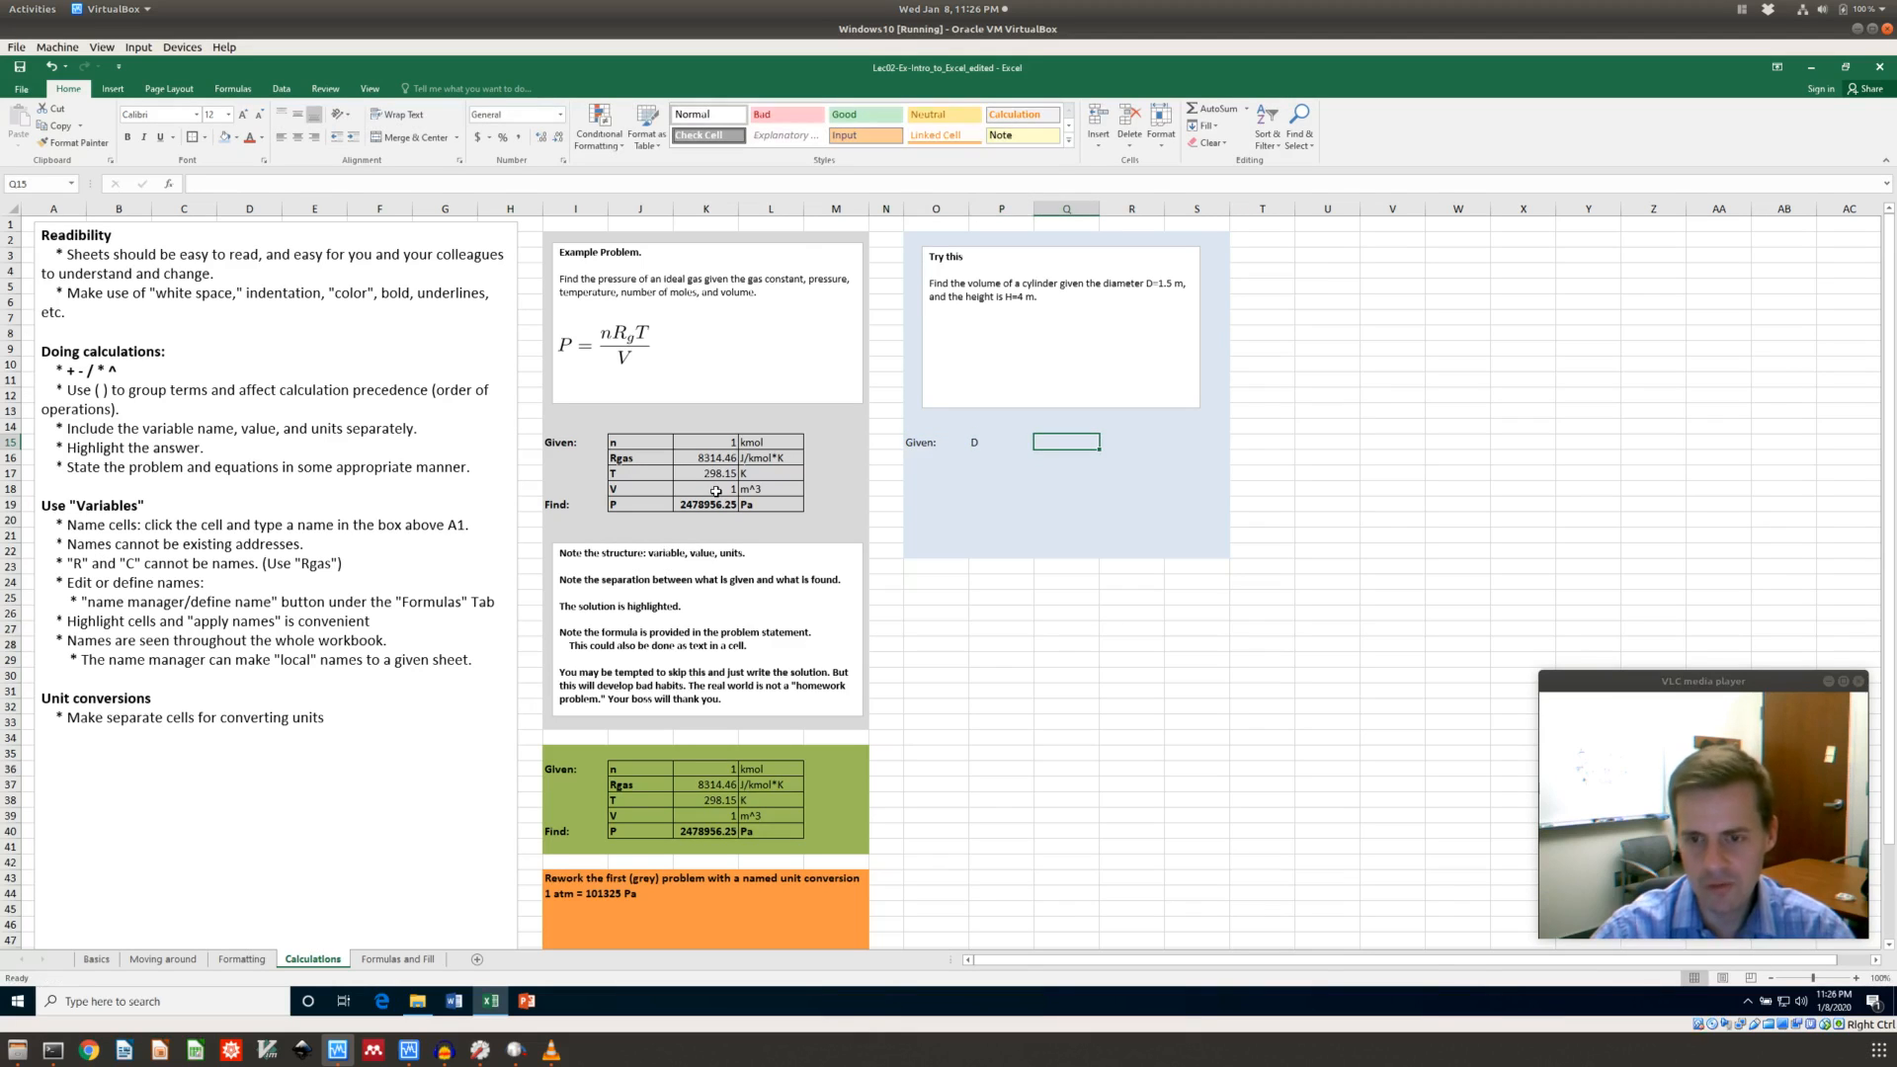
text(1.5)
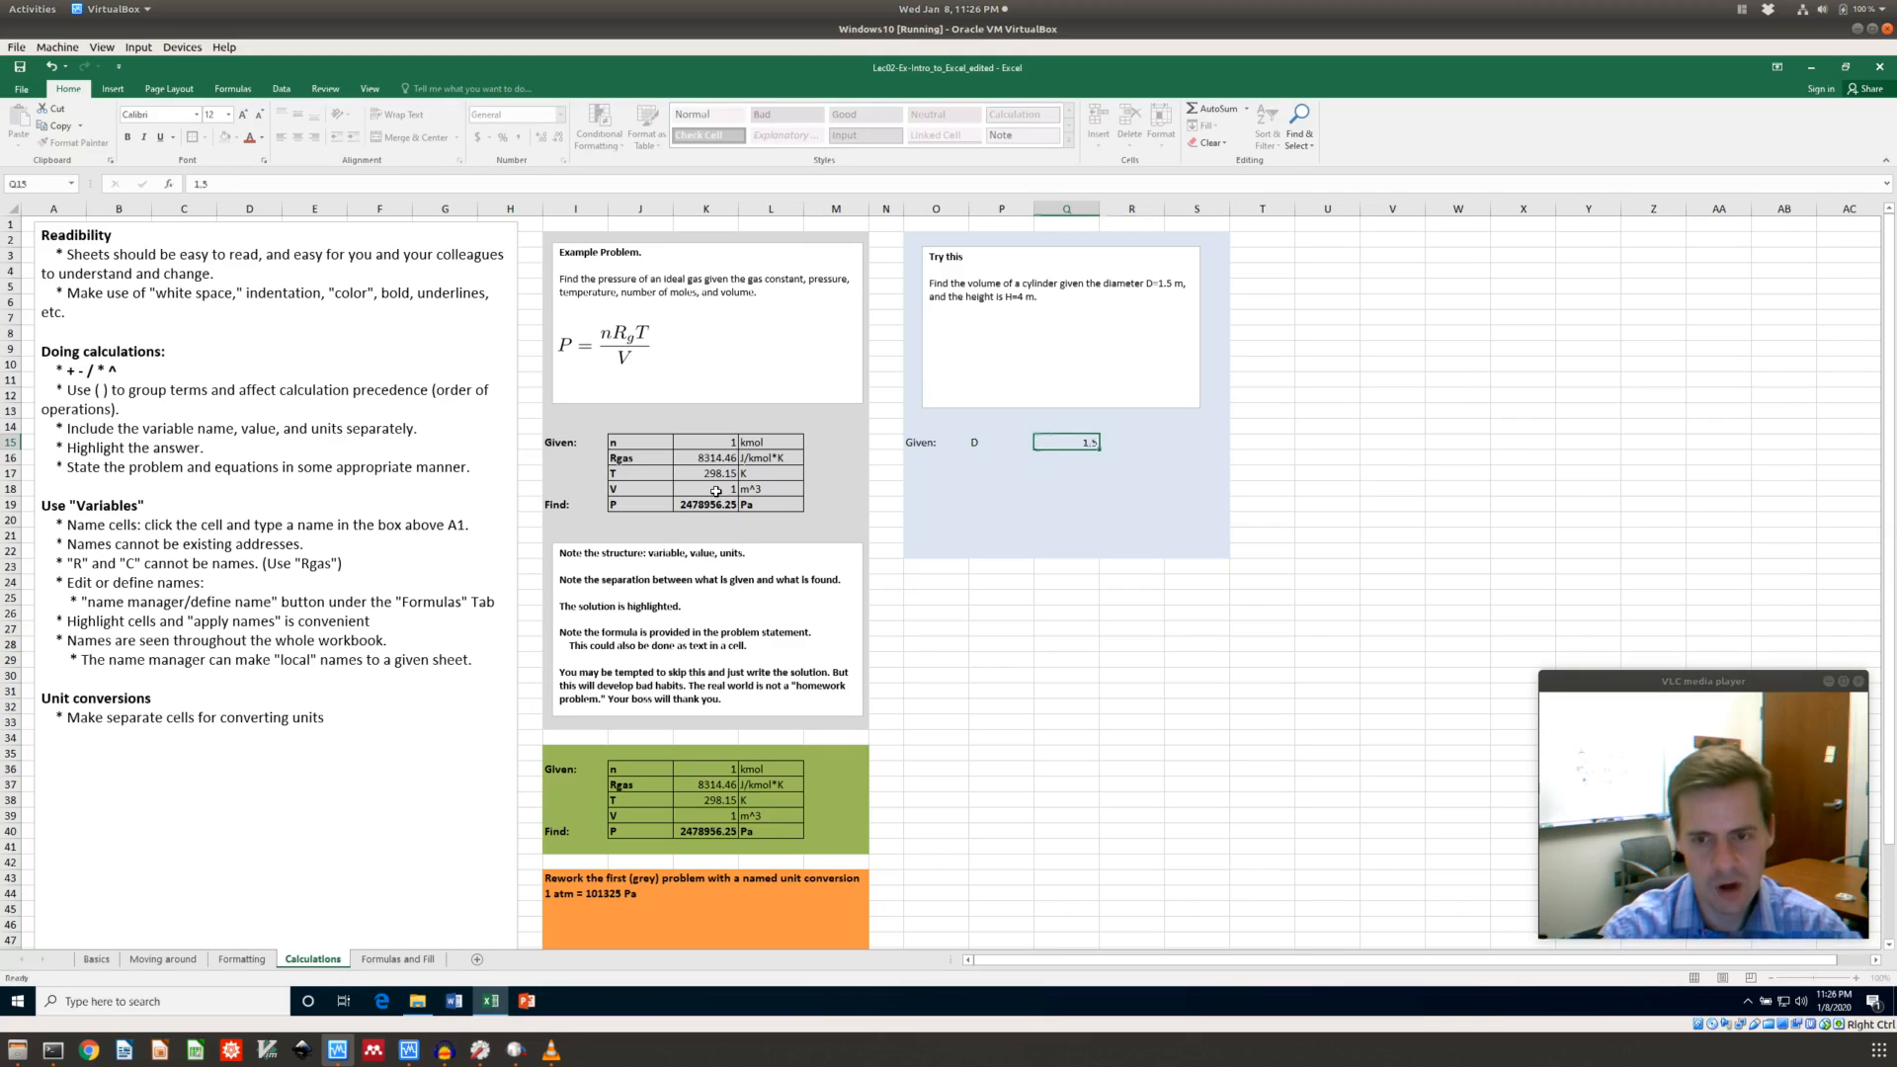
key(Tab)
text(m)
key(Return)
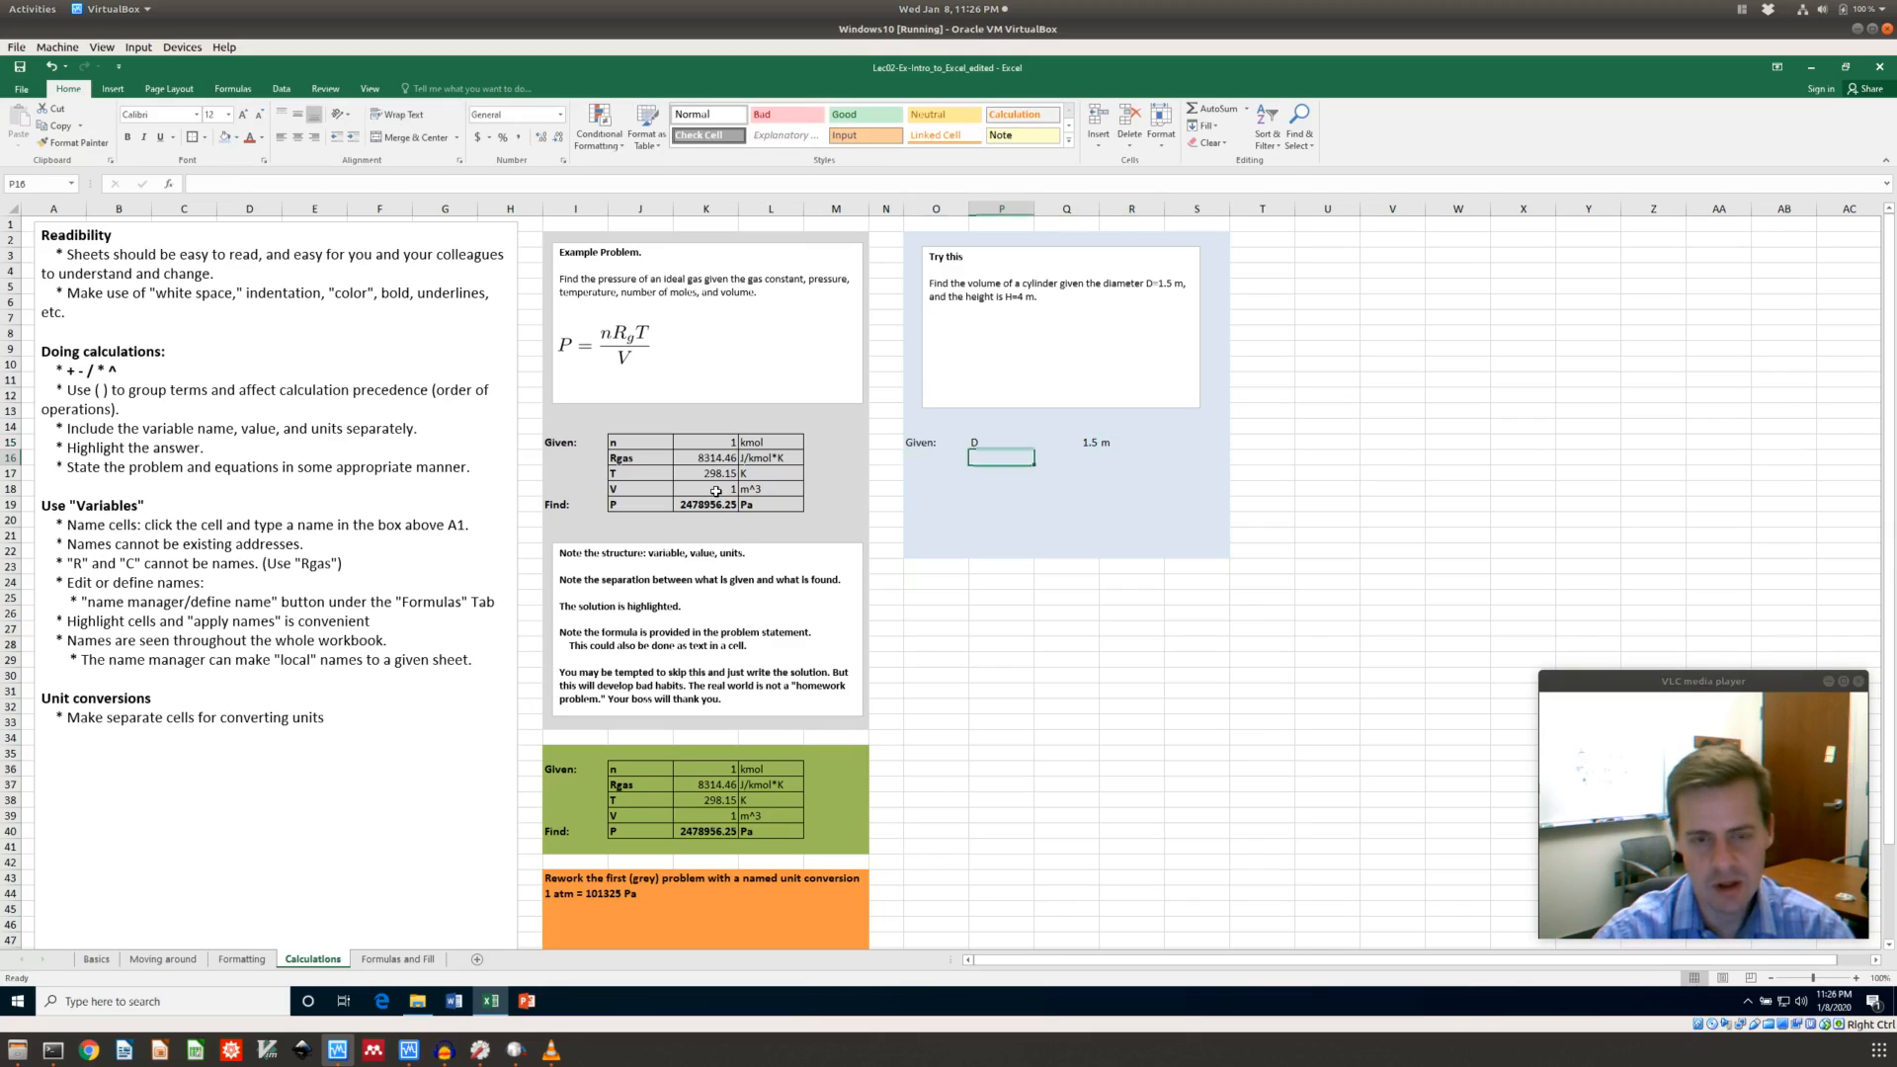
Enter the height row in P16:R16 with variable H, value 4 and unit m in separate cells
text(H)
key(Tab)
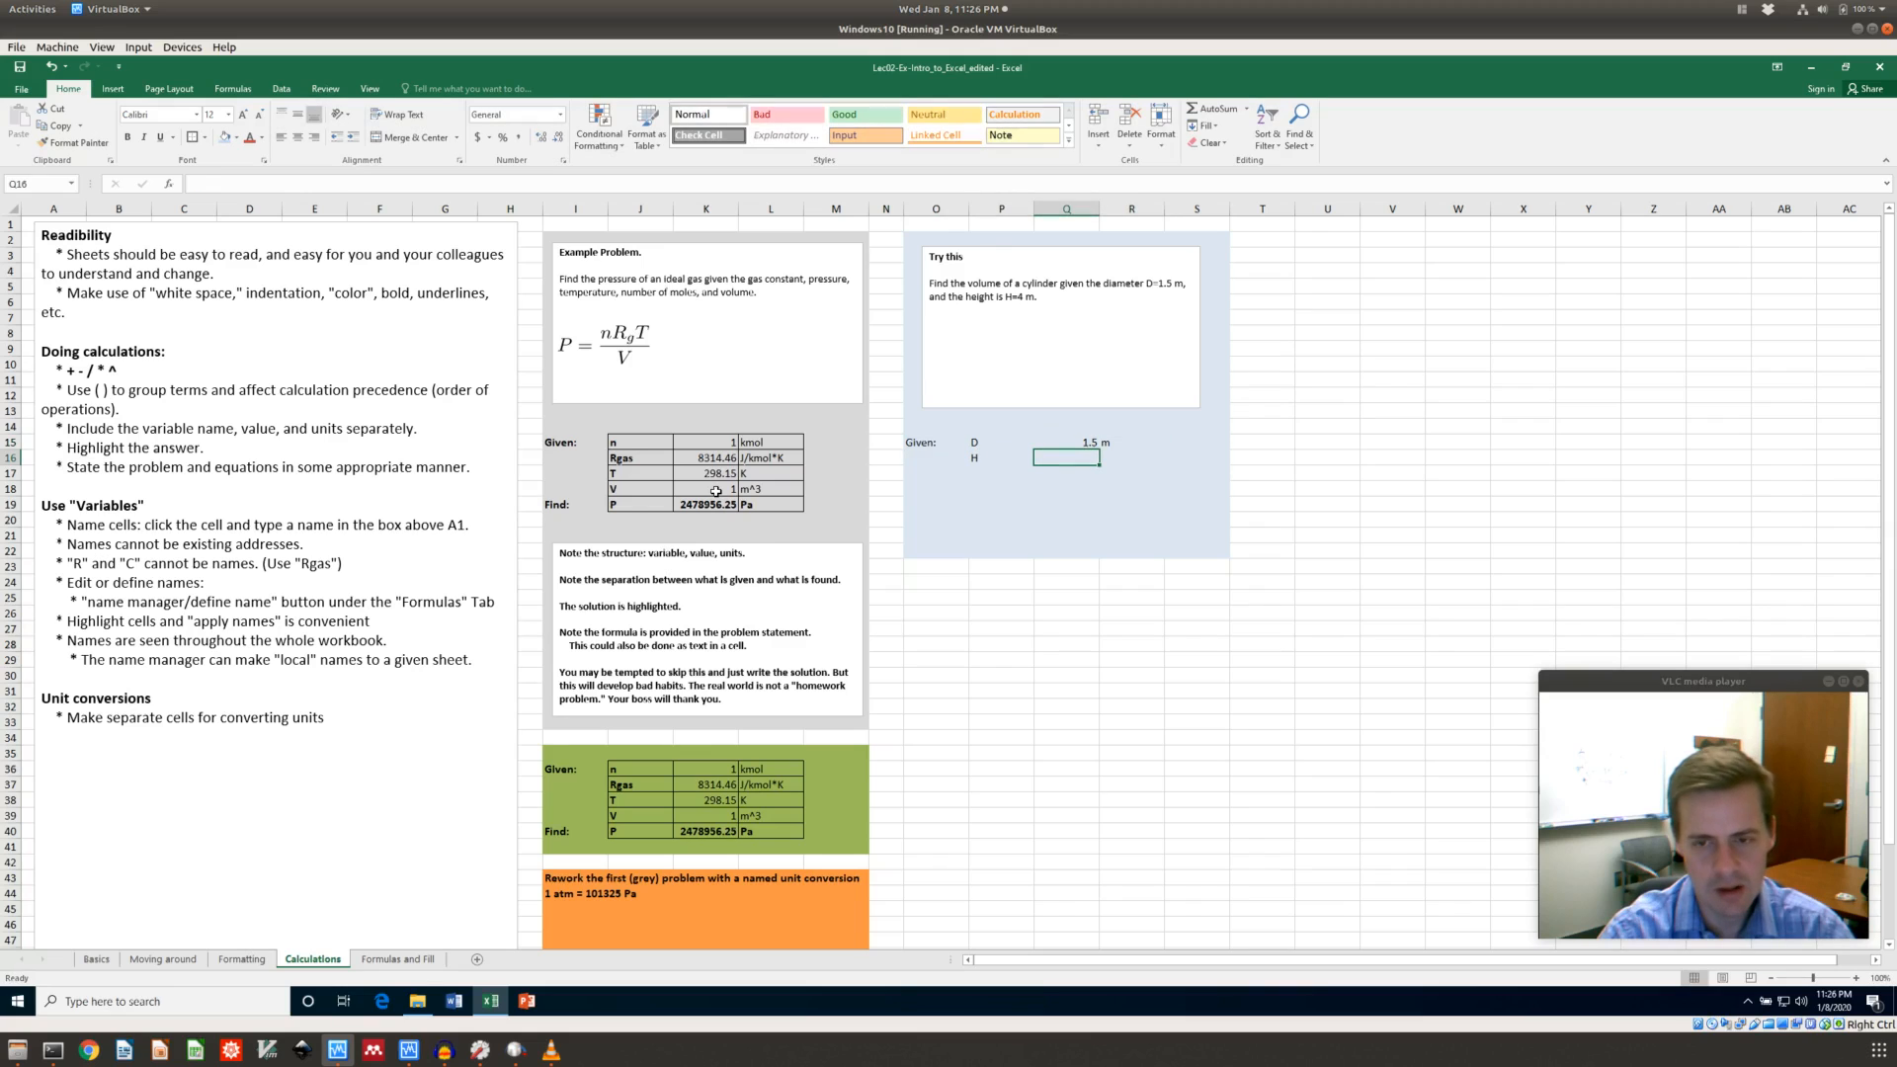
text(4)
key(Tab)
text(m)
key(Return)
Apply All Borders to the given values table in P15:R16
key(Up)
key(Up)
key(shift+Down)
key(shift+Right)
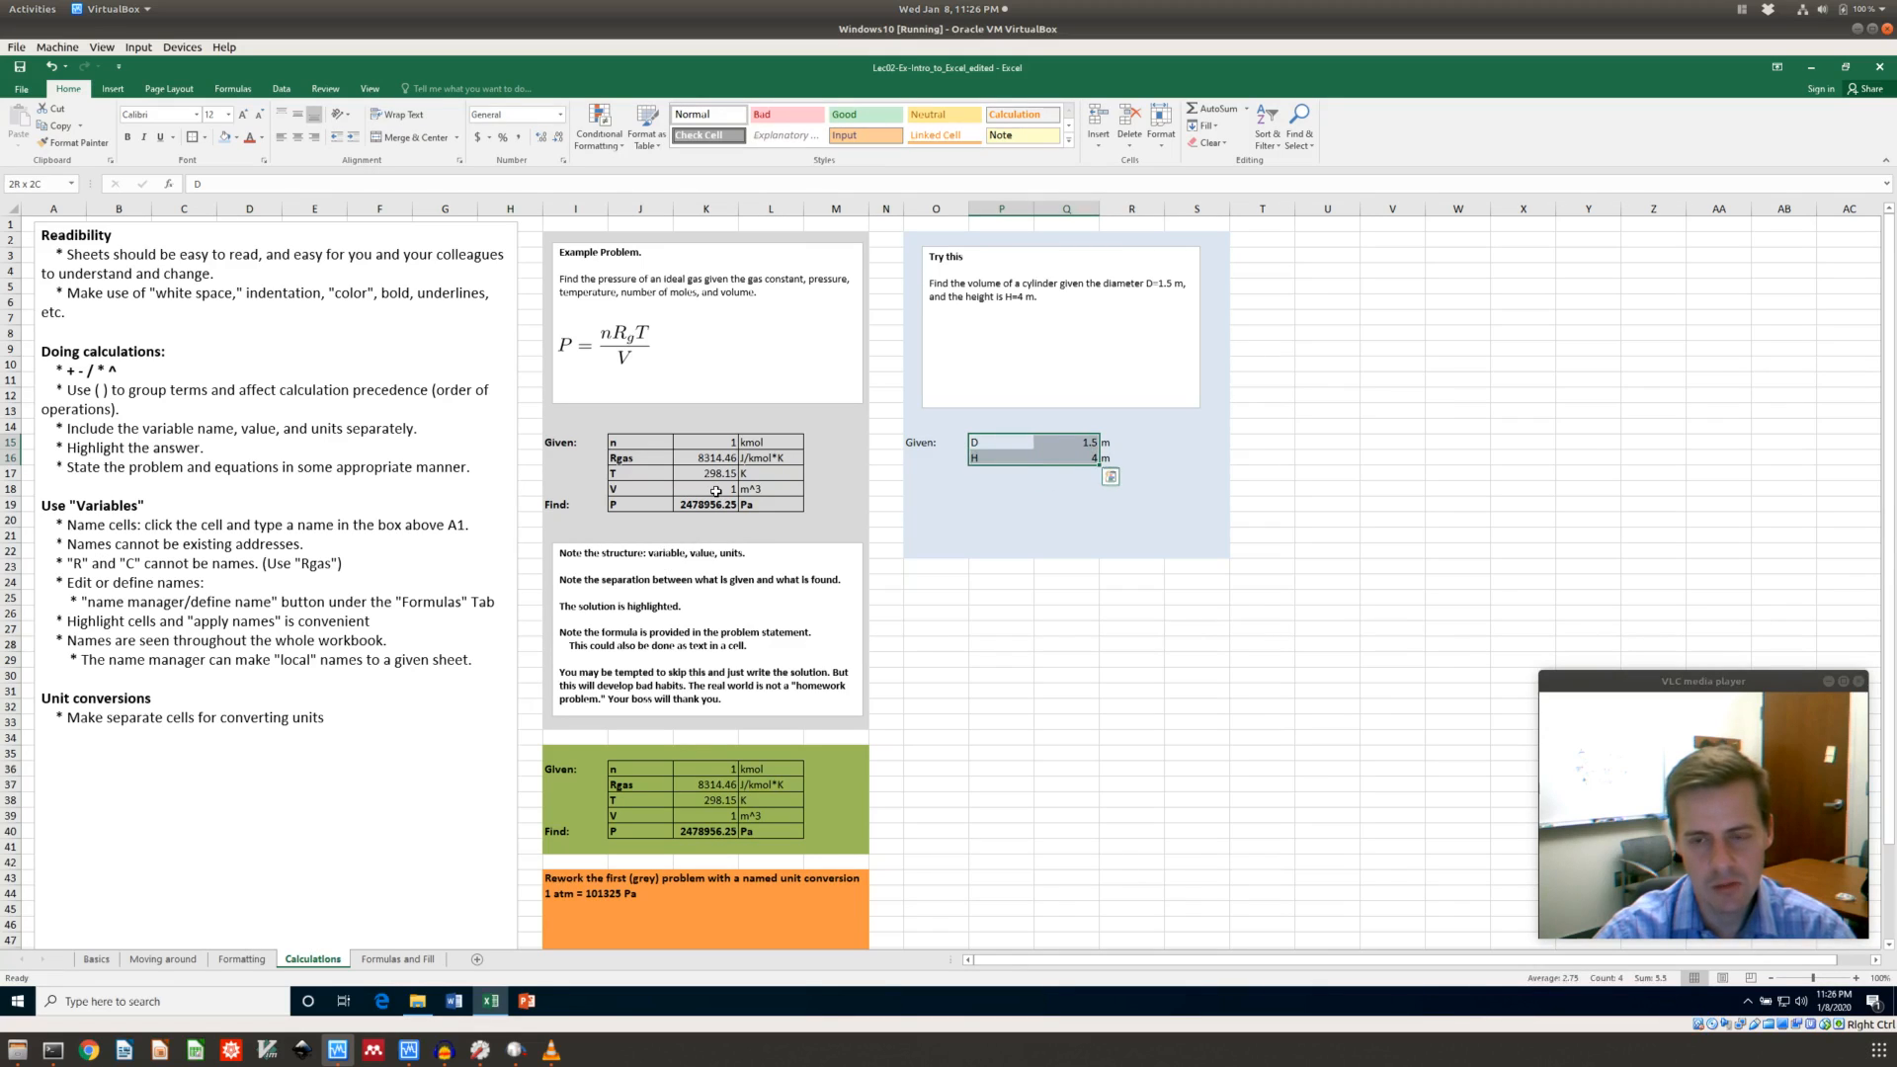
key(shift+Right)
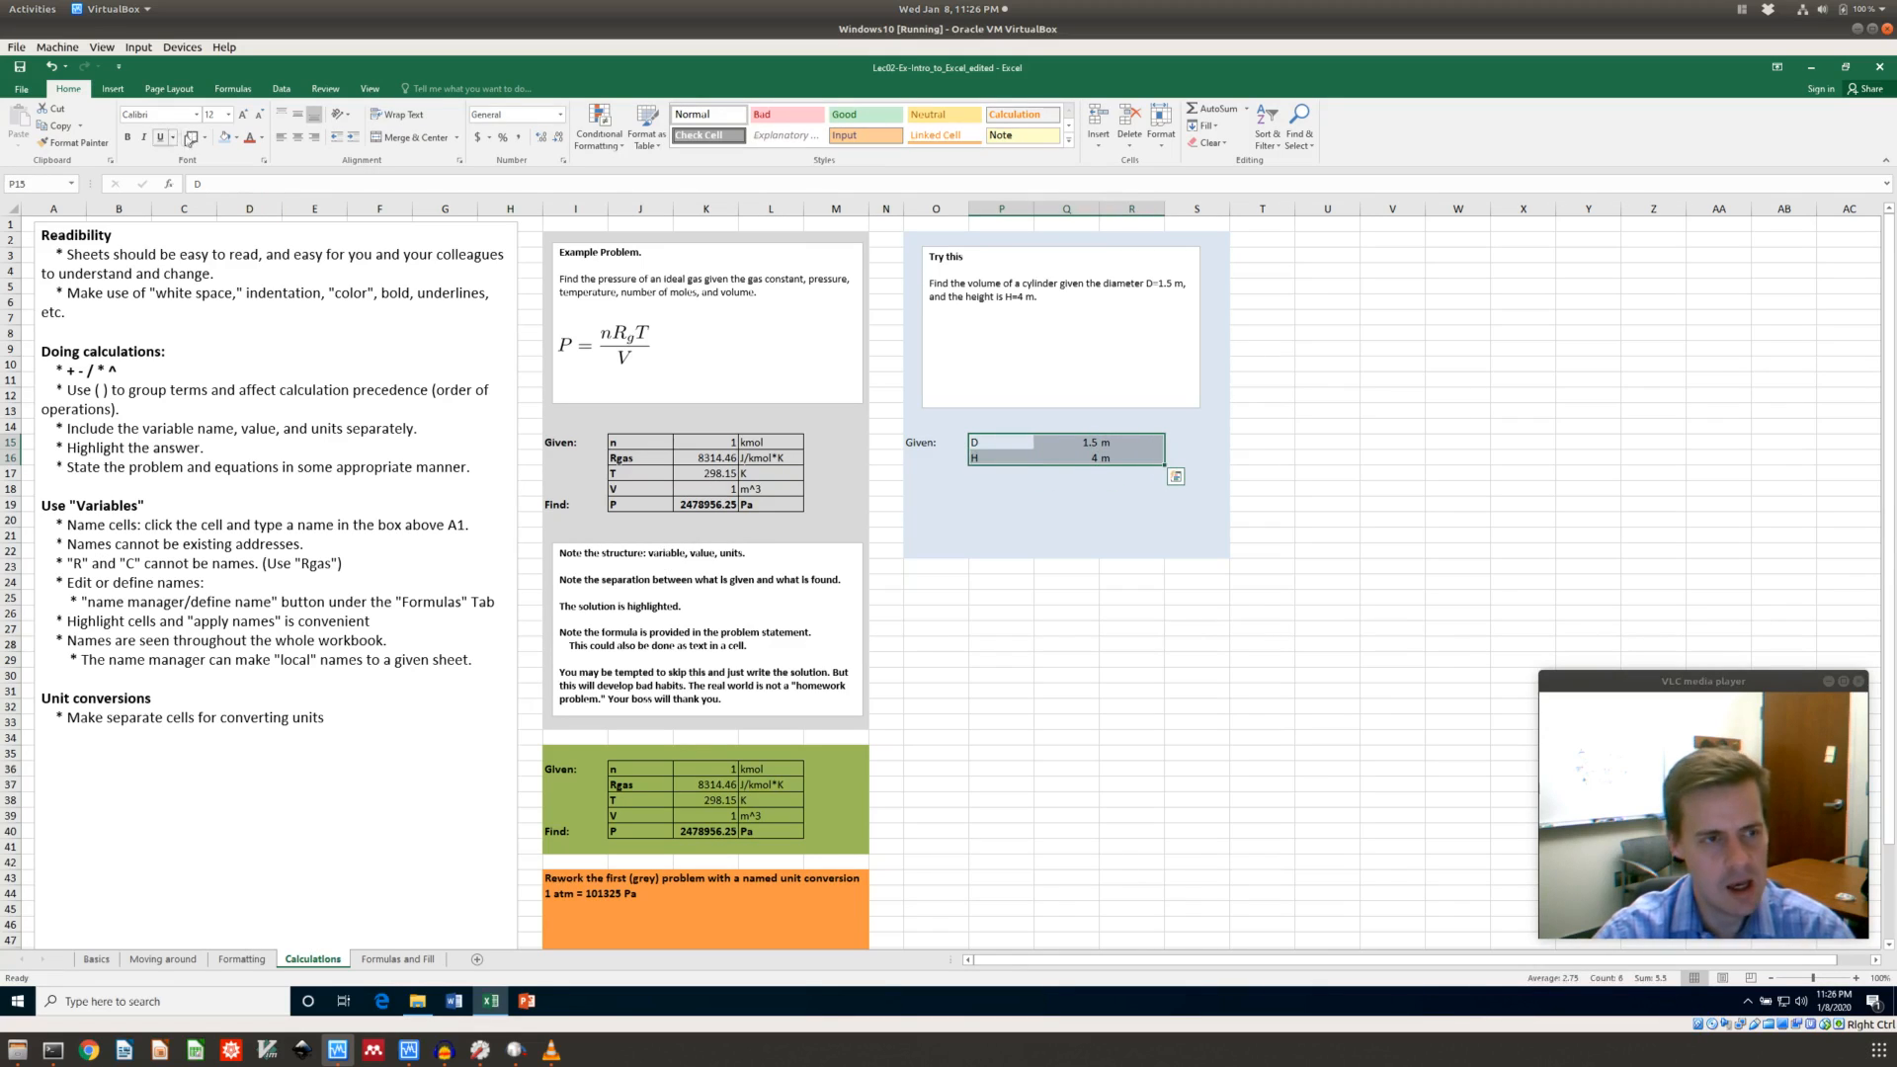
click(205, 137)
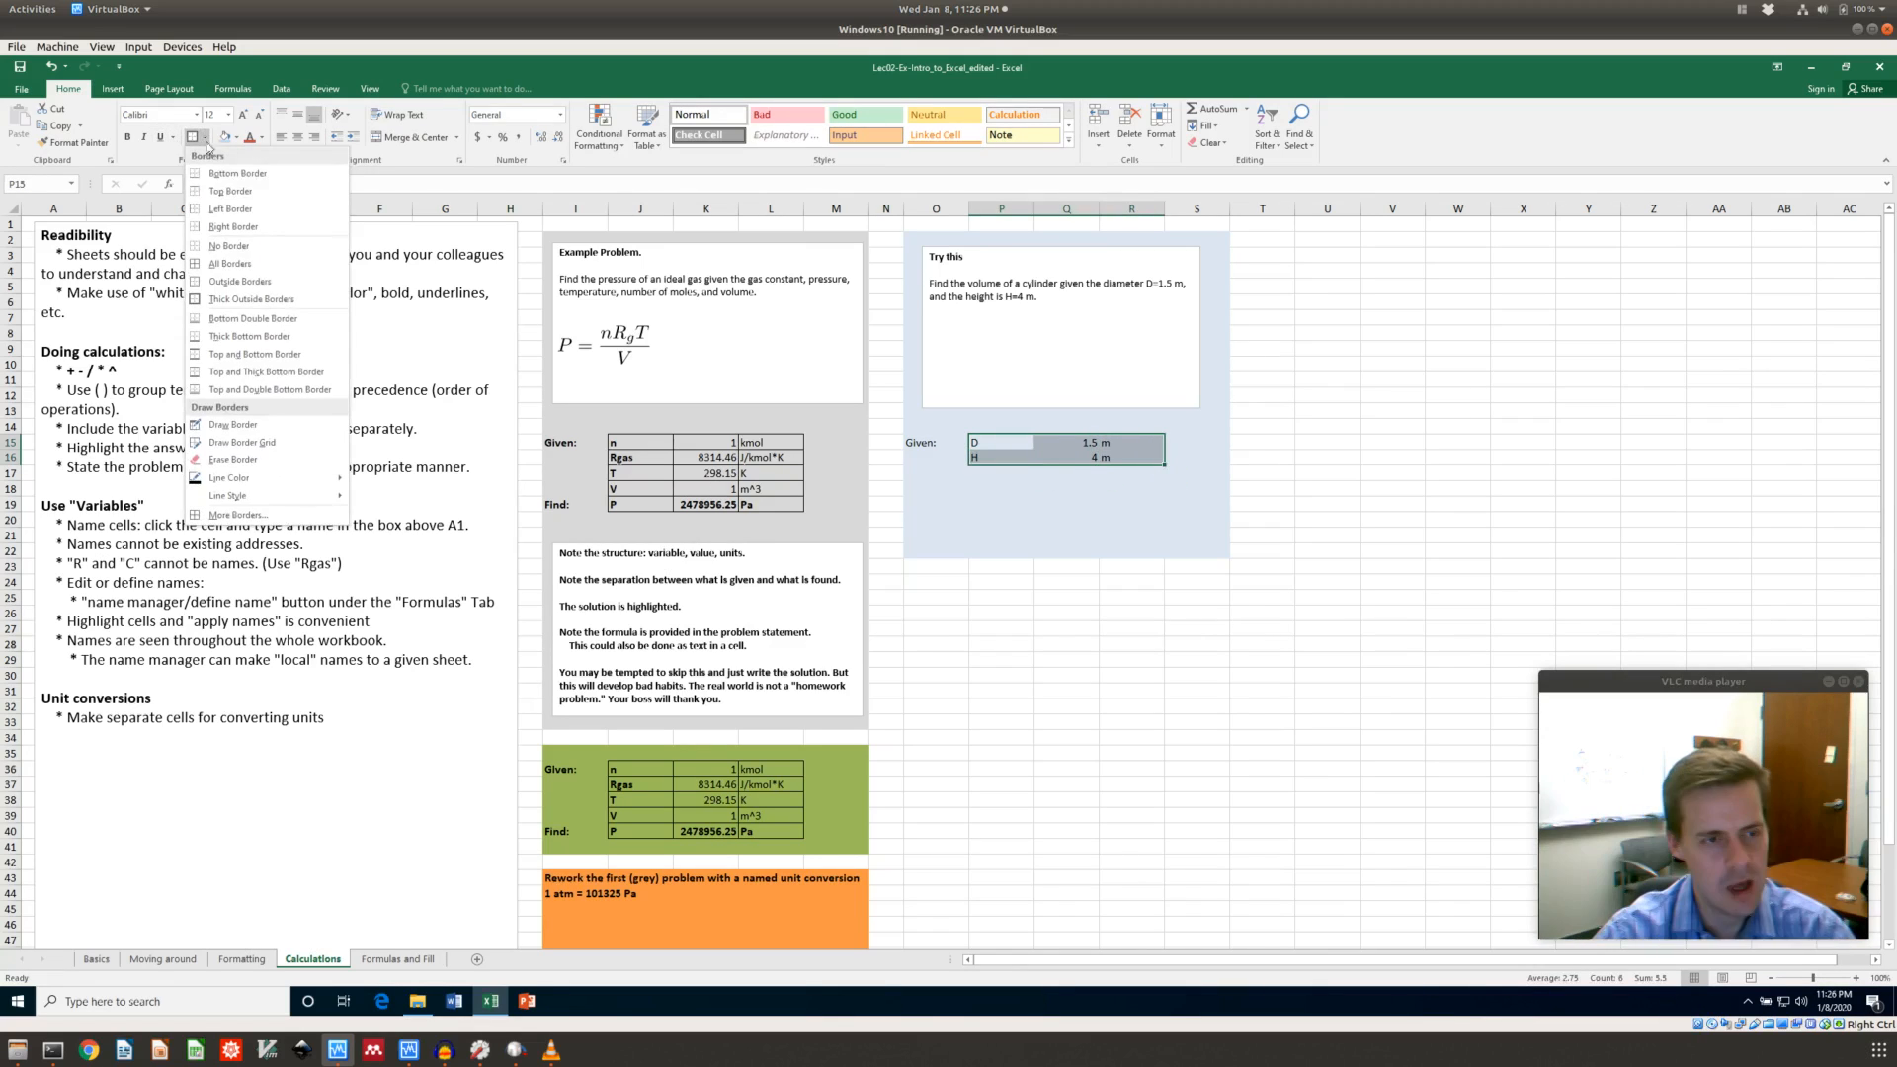
click(239, 269)
click(1067, 520)
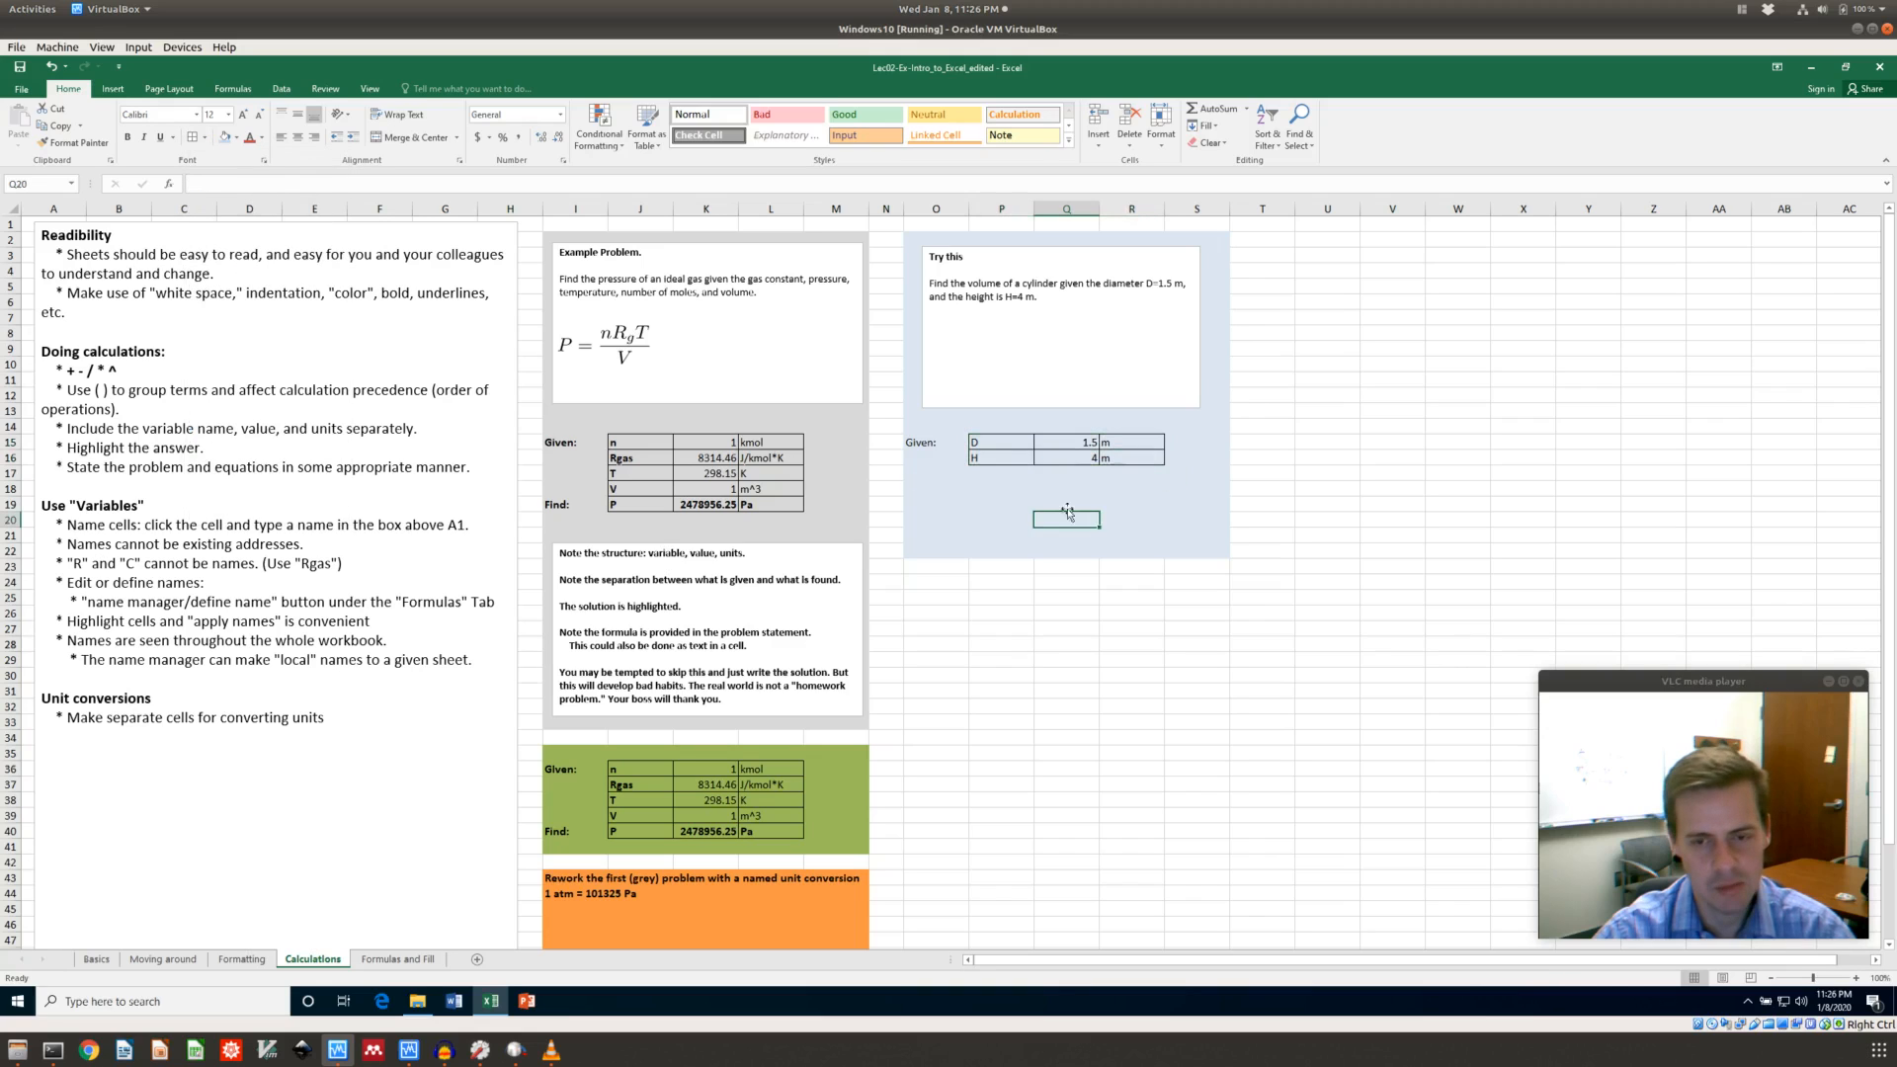
Make the variable names D and H in P15:P16 bold
click(1013, 442)
key(shift+Down)
key(ctrl+b)
key(Down)
key(Down)
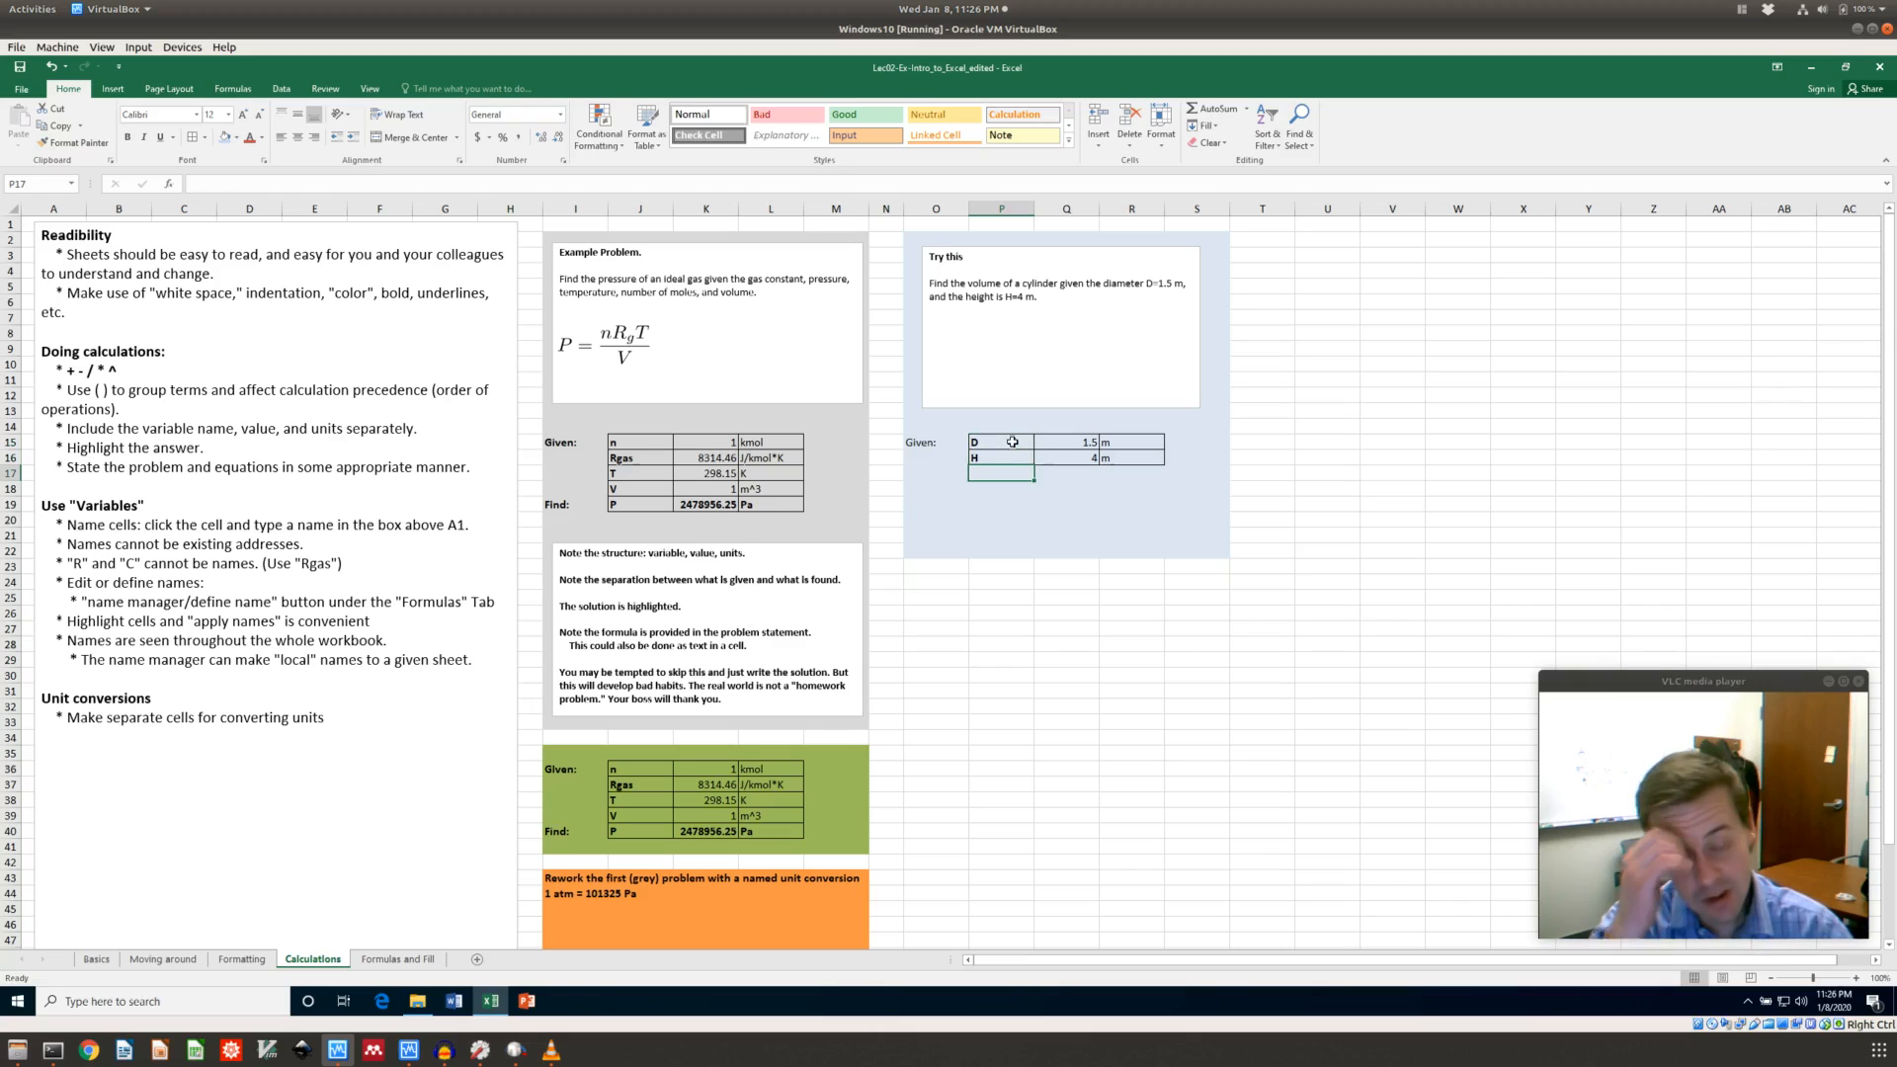
Enter the label Find: in cell O19 and the variable name V in P19
click(1015, 340)
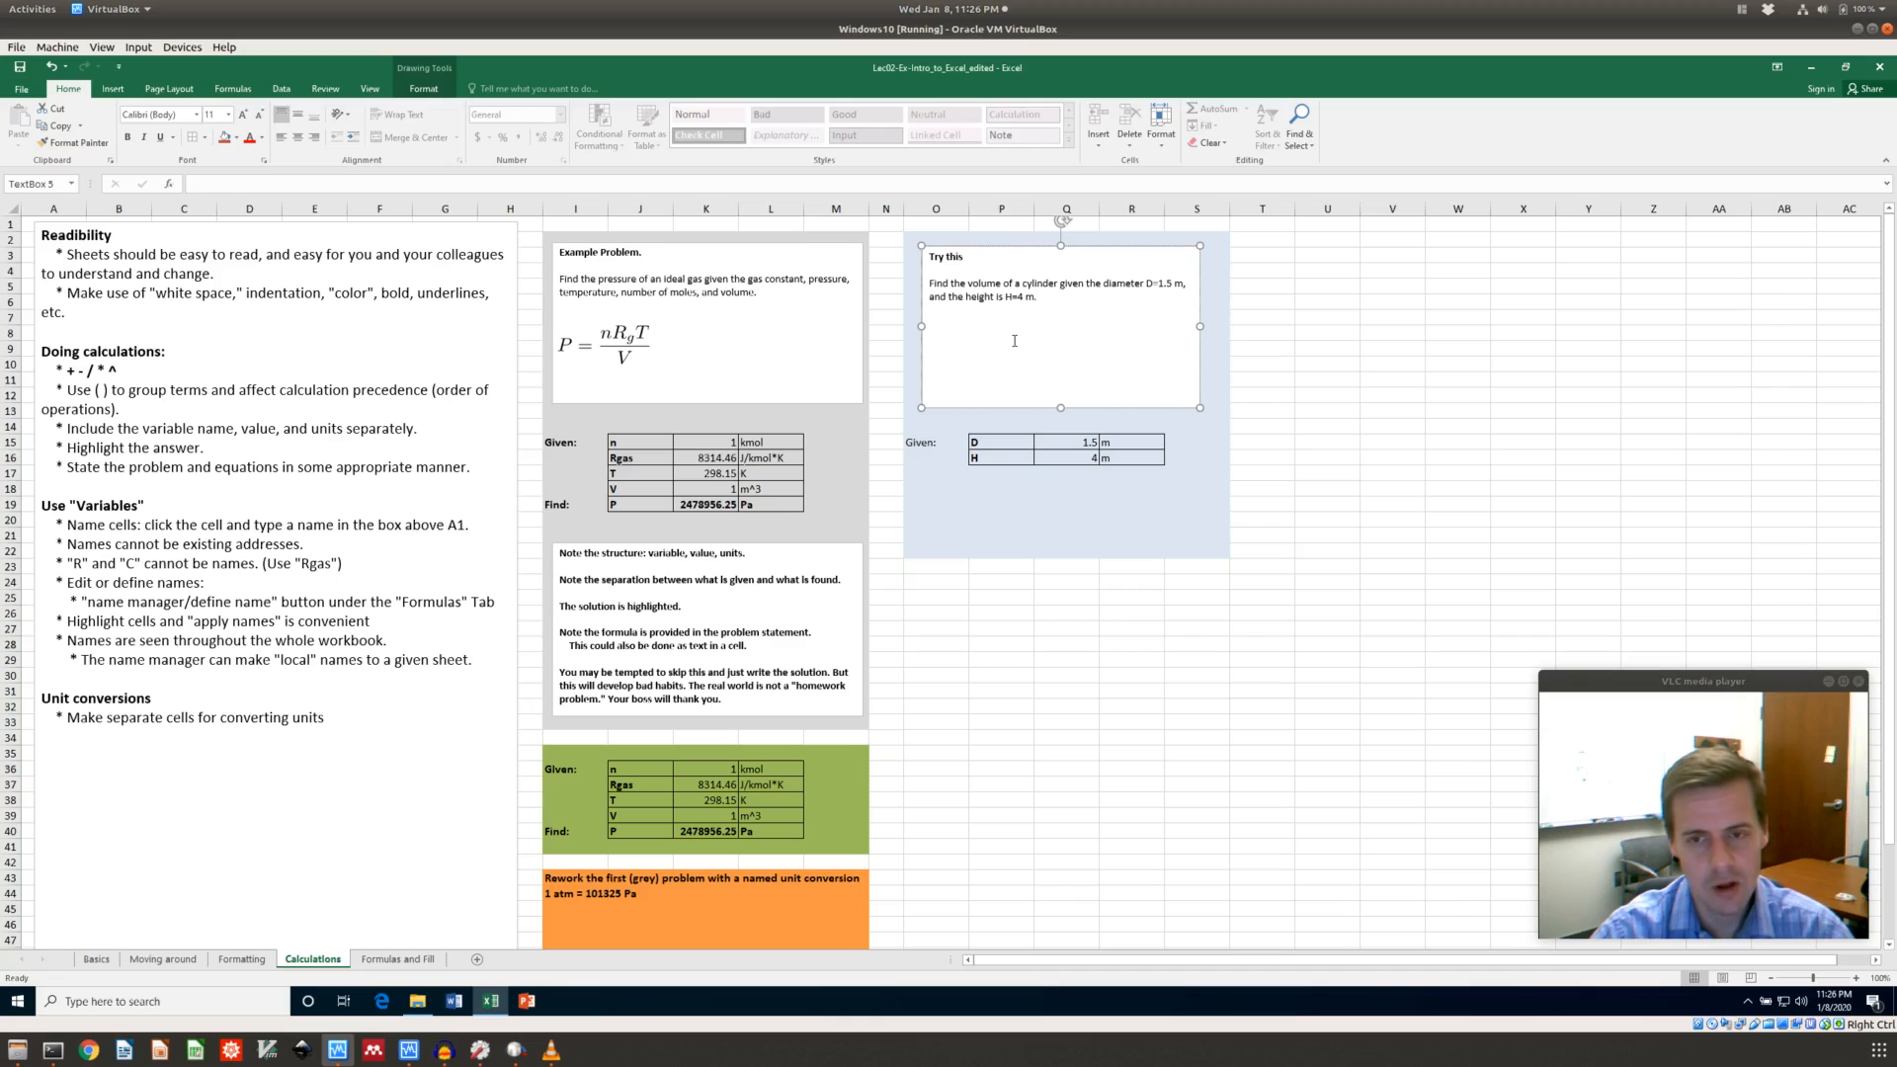
click(1027, 500)
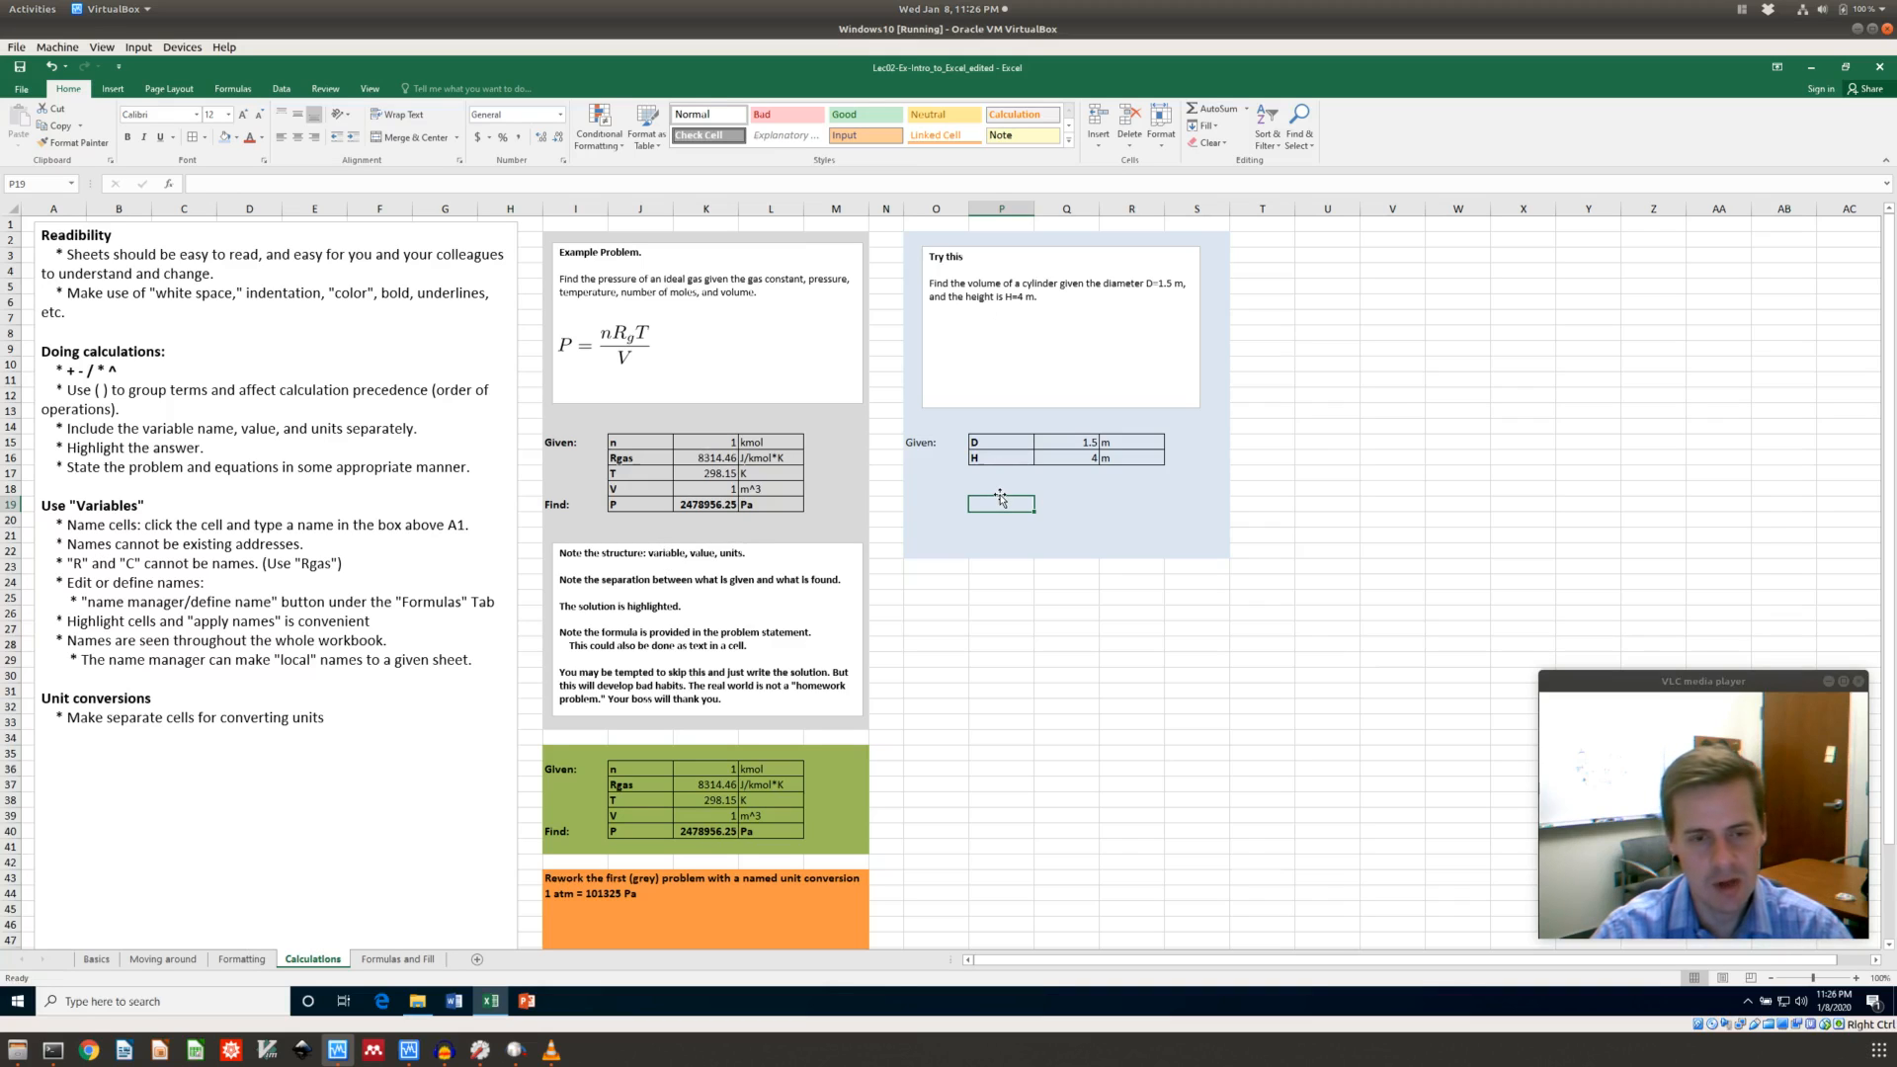
click(953, 500)
text(F)
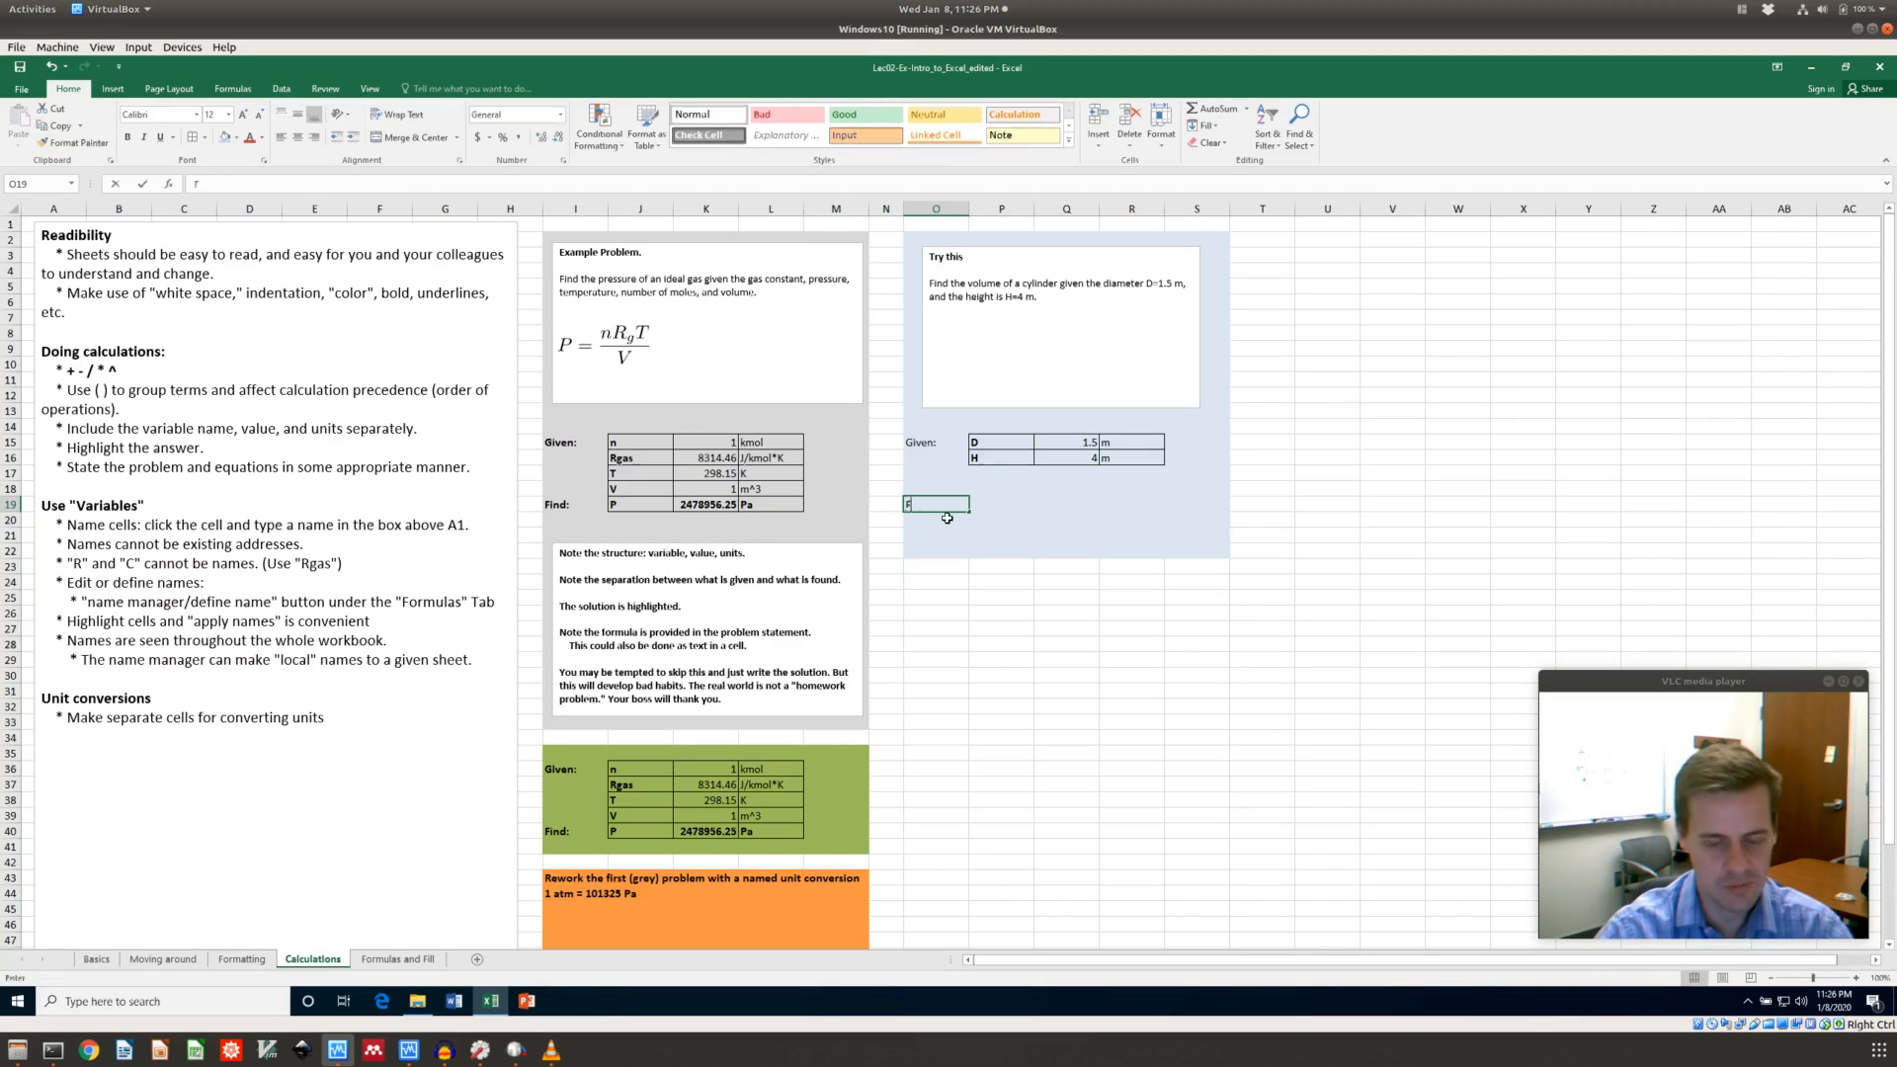
text(ind:)
key(Tab)
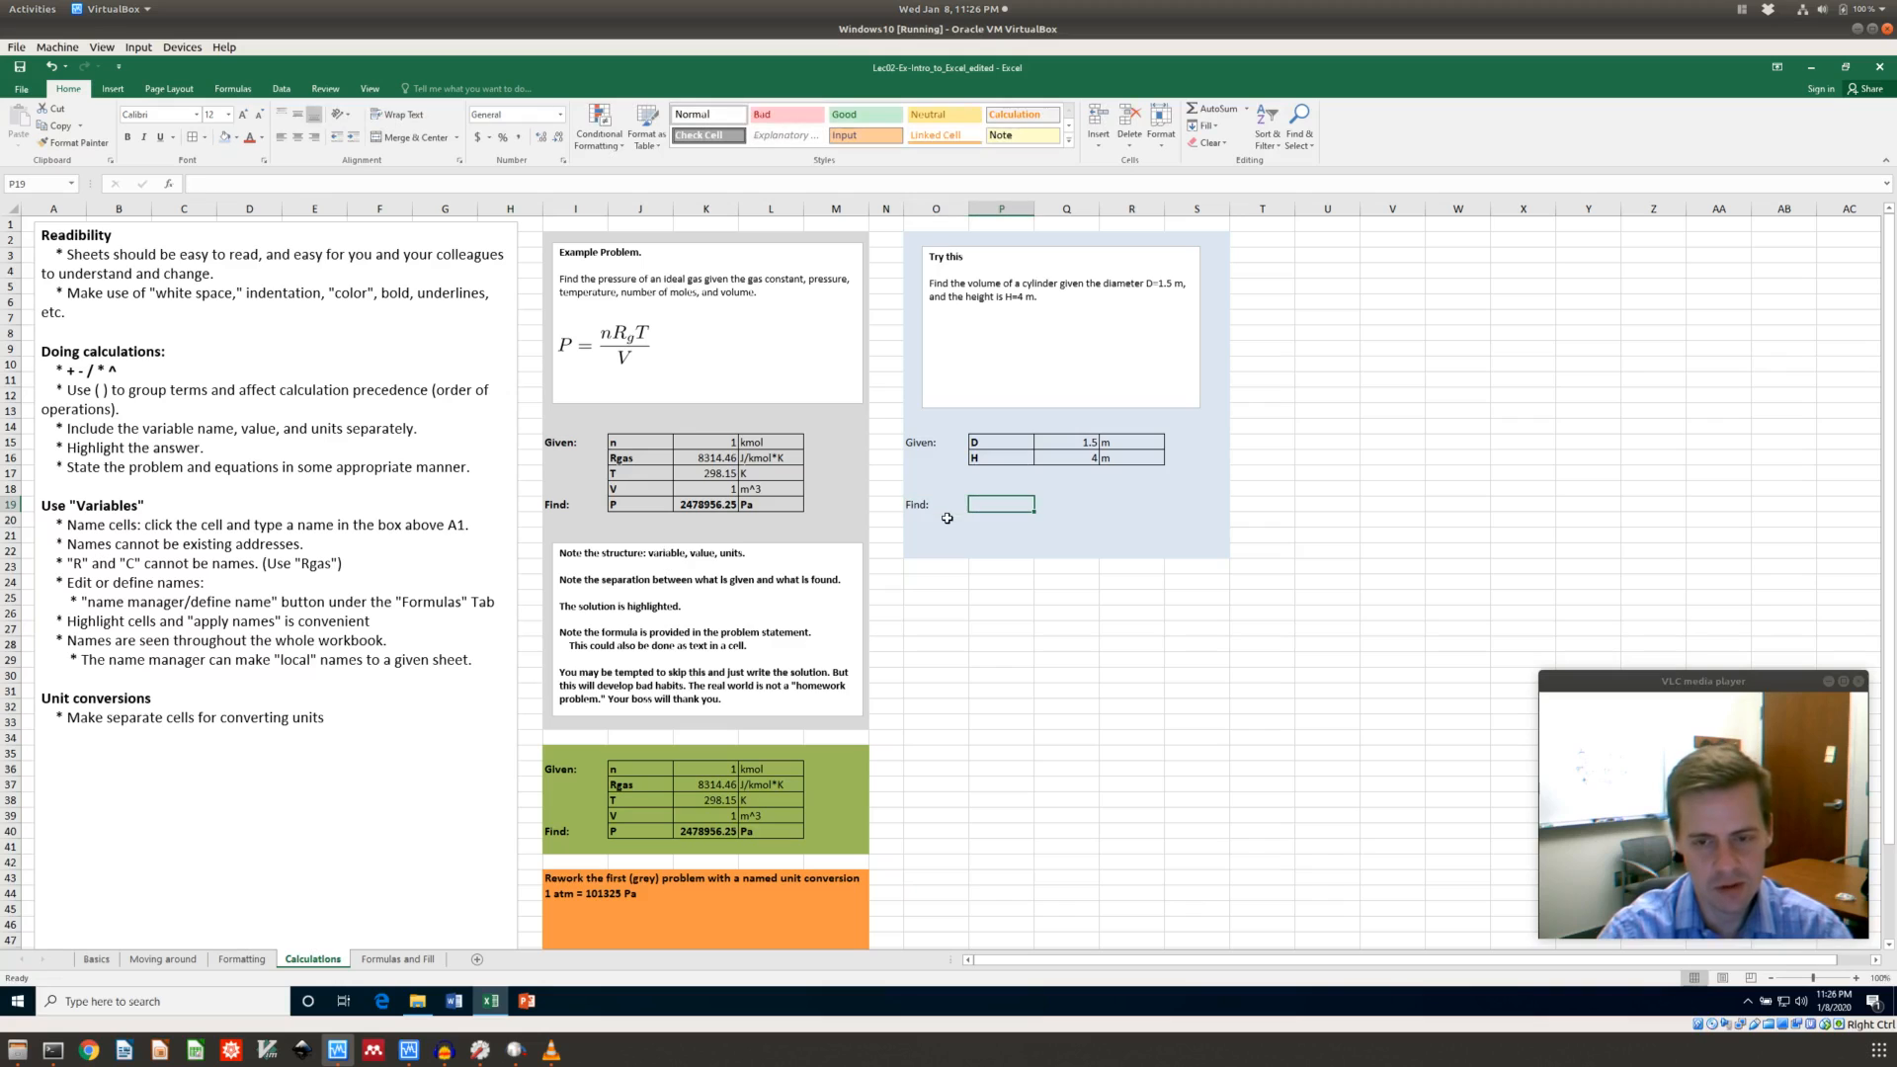
text(V)
key(Tab)
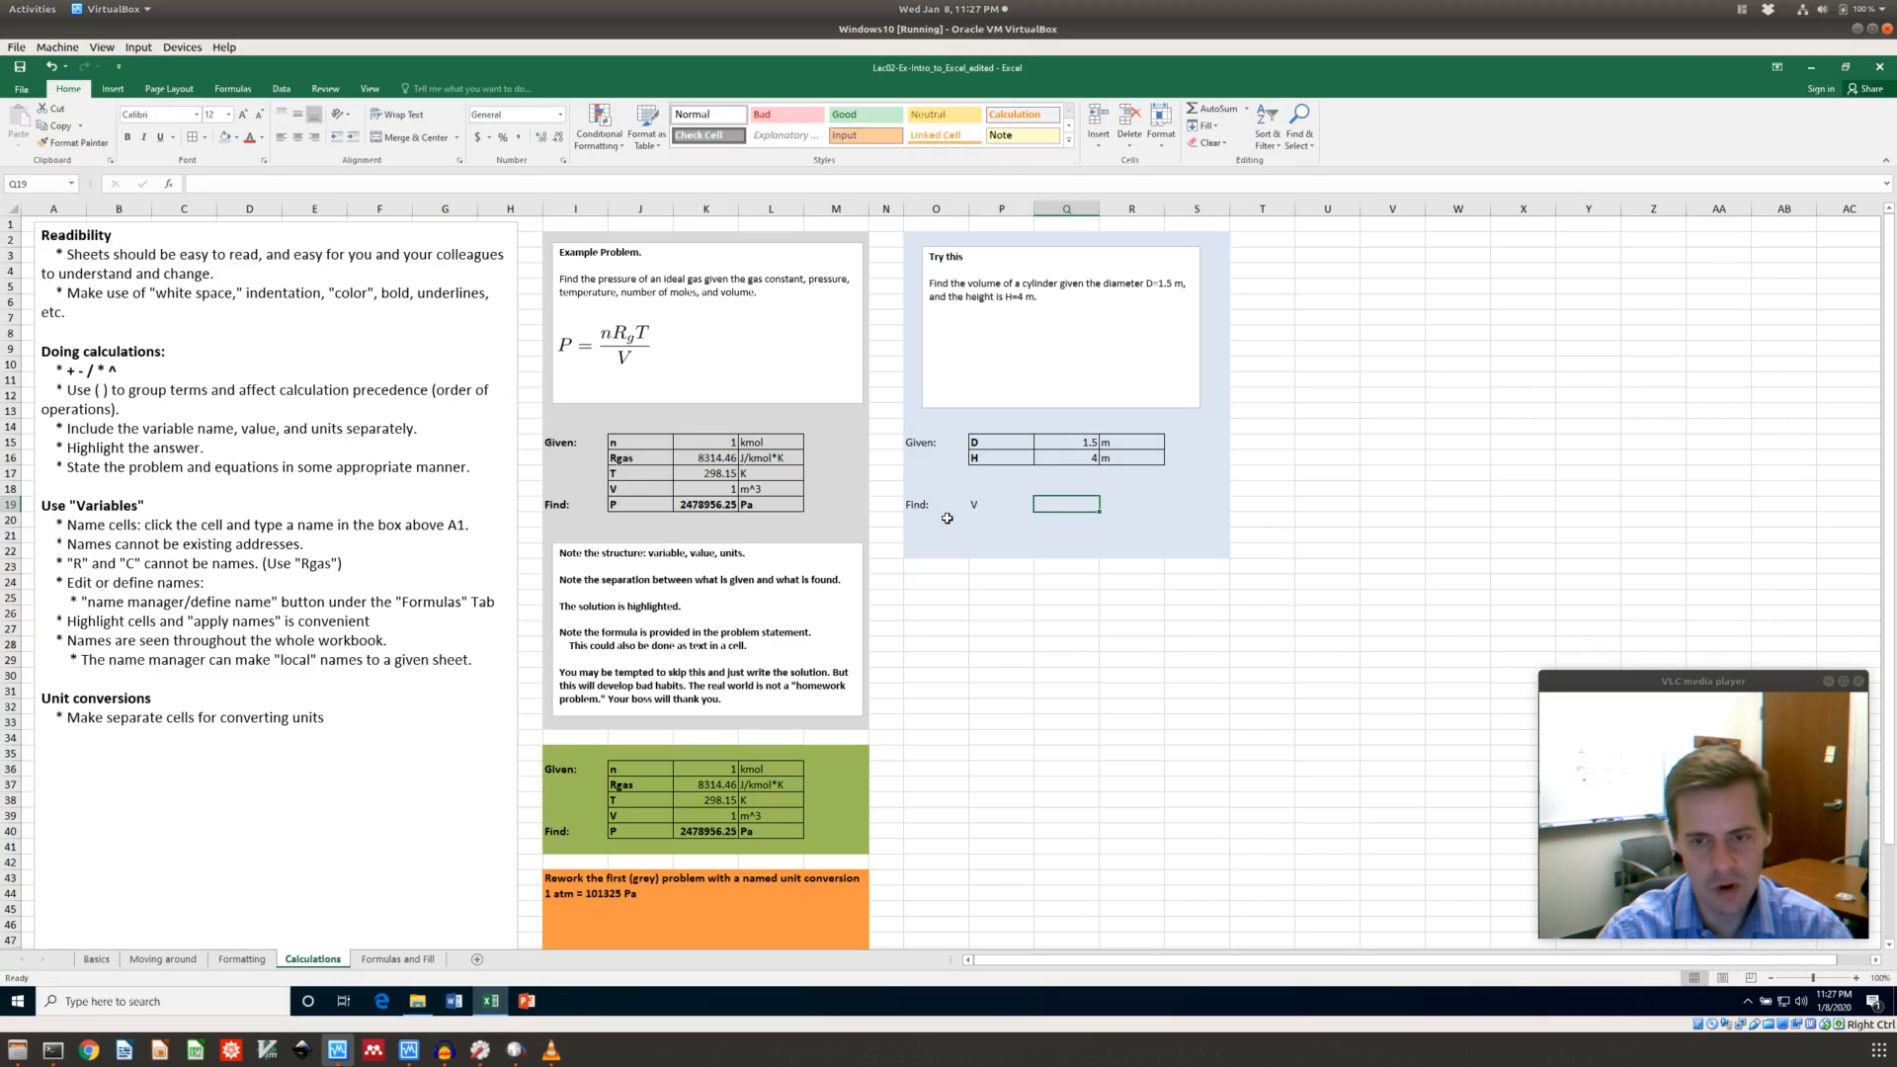
Enter the cylinder volume formula =PI()*Q15^2/4*Q16 in cell Q19
text(=)
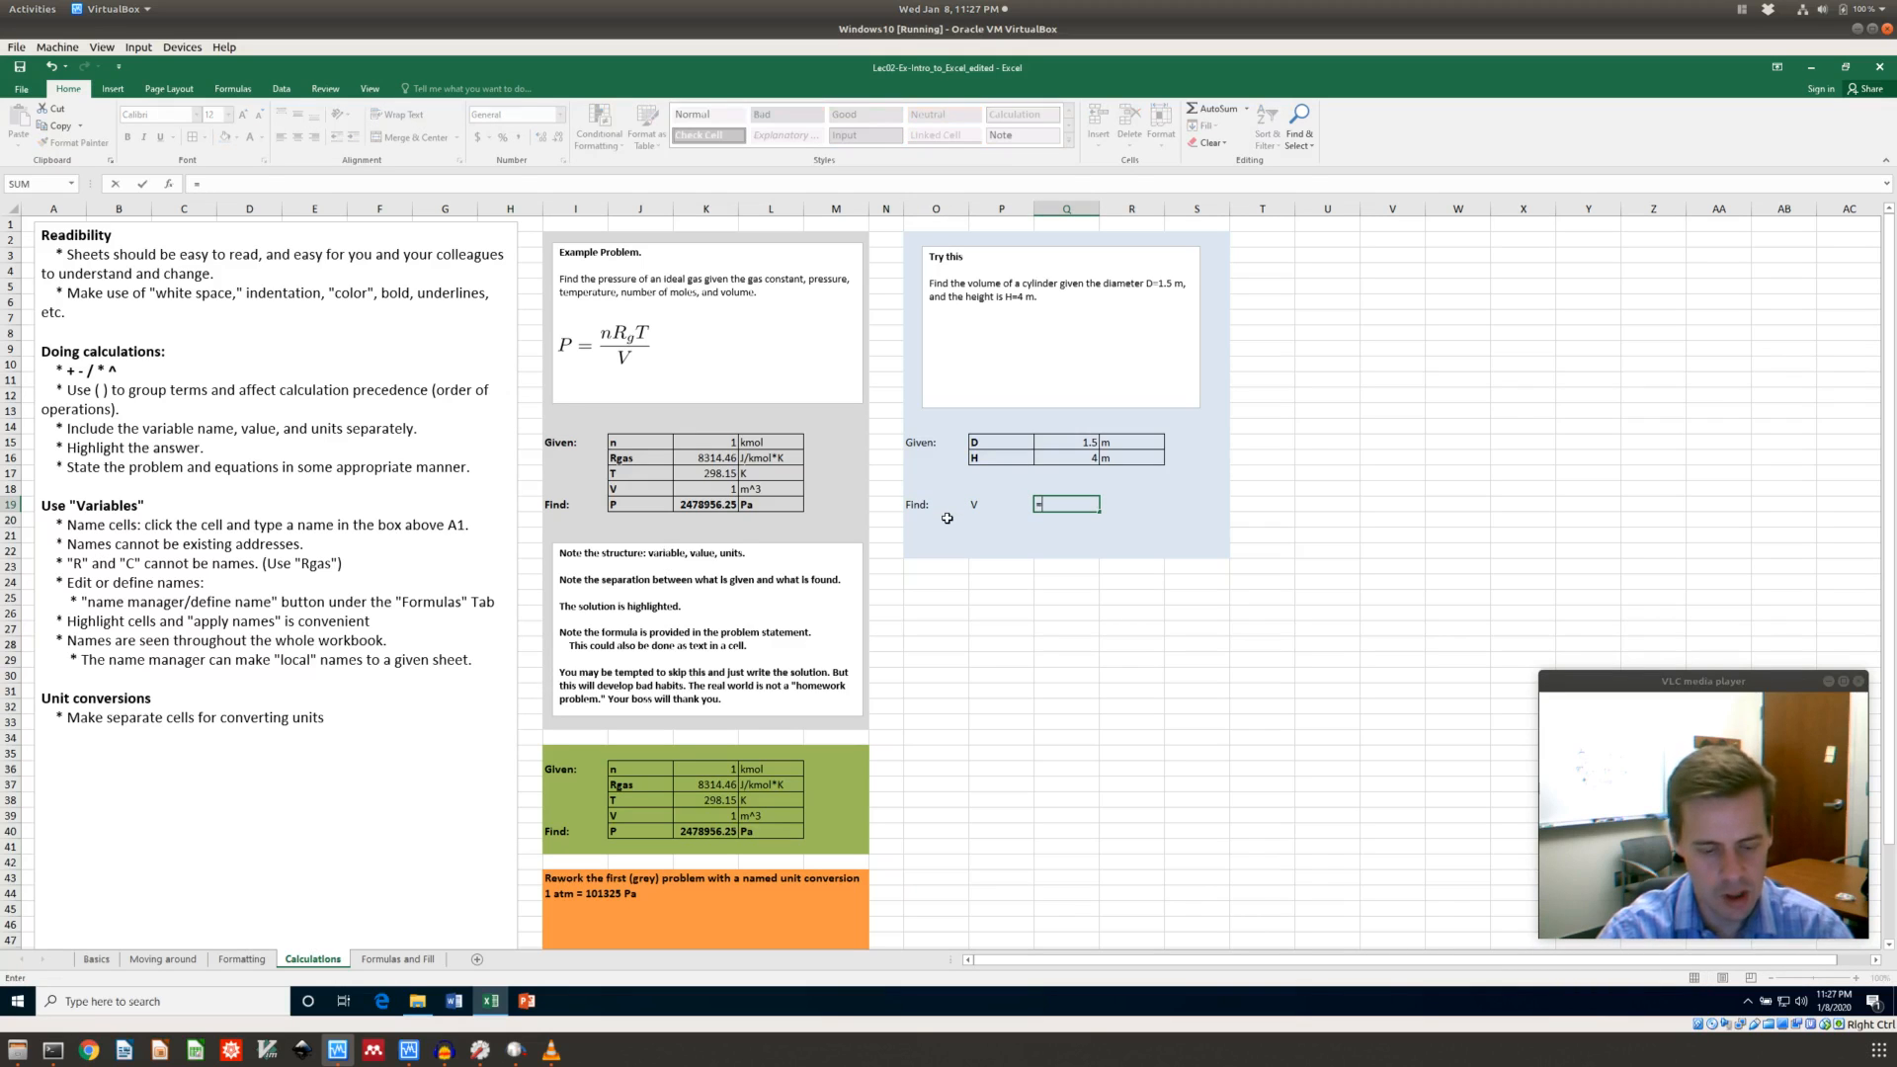
text(pi())
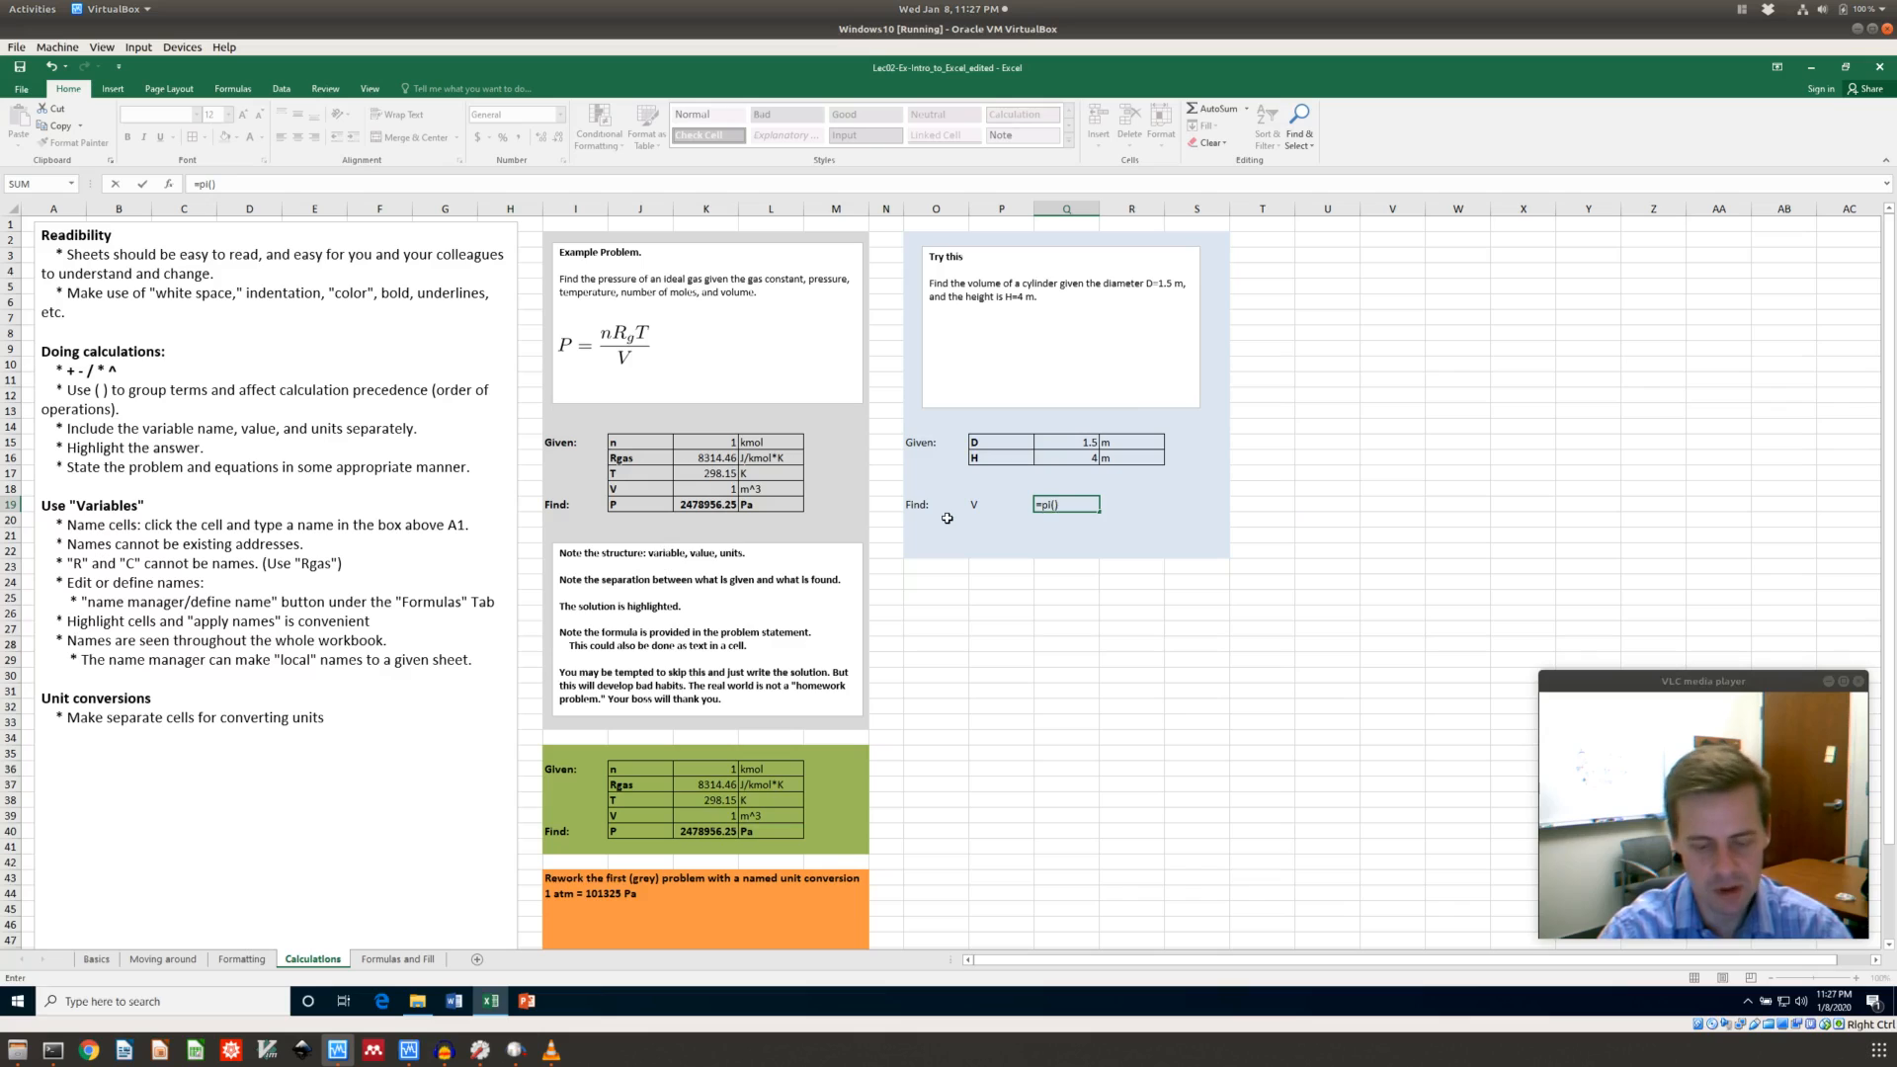
text(*)
key(Up)
key(Up)
key(Up)
key(Up)
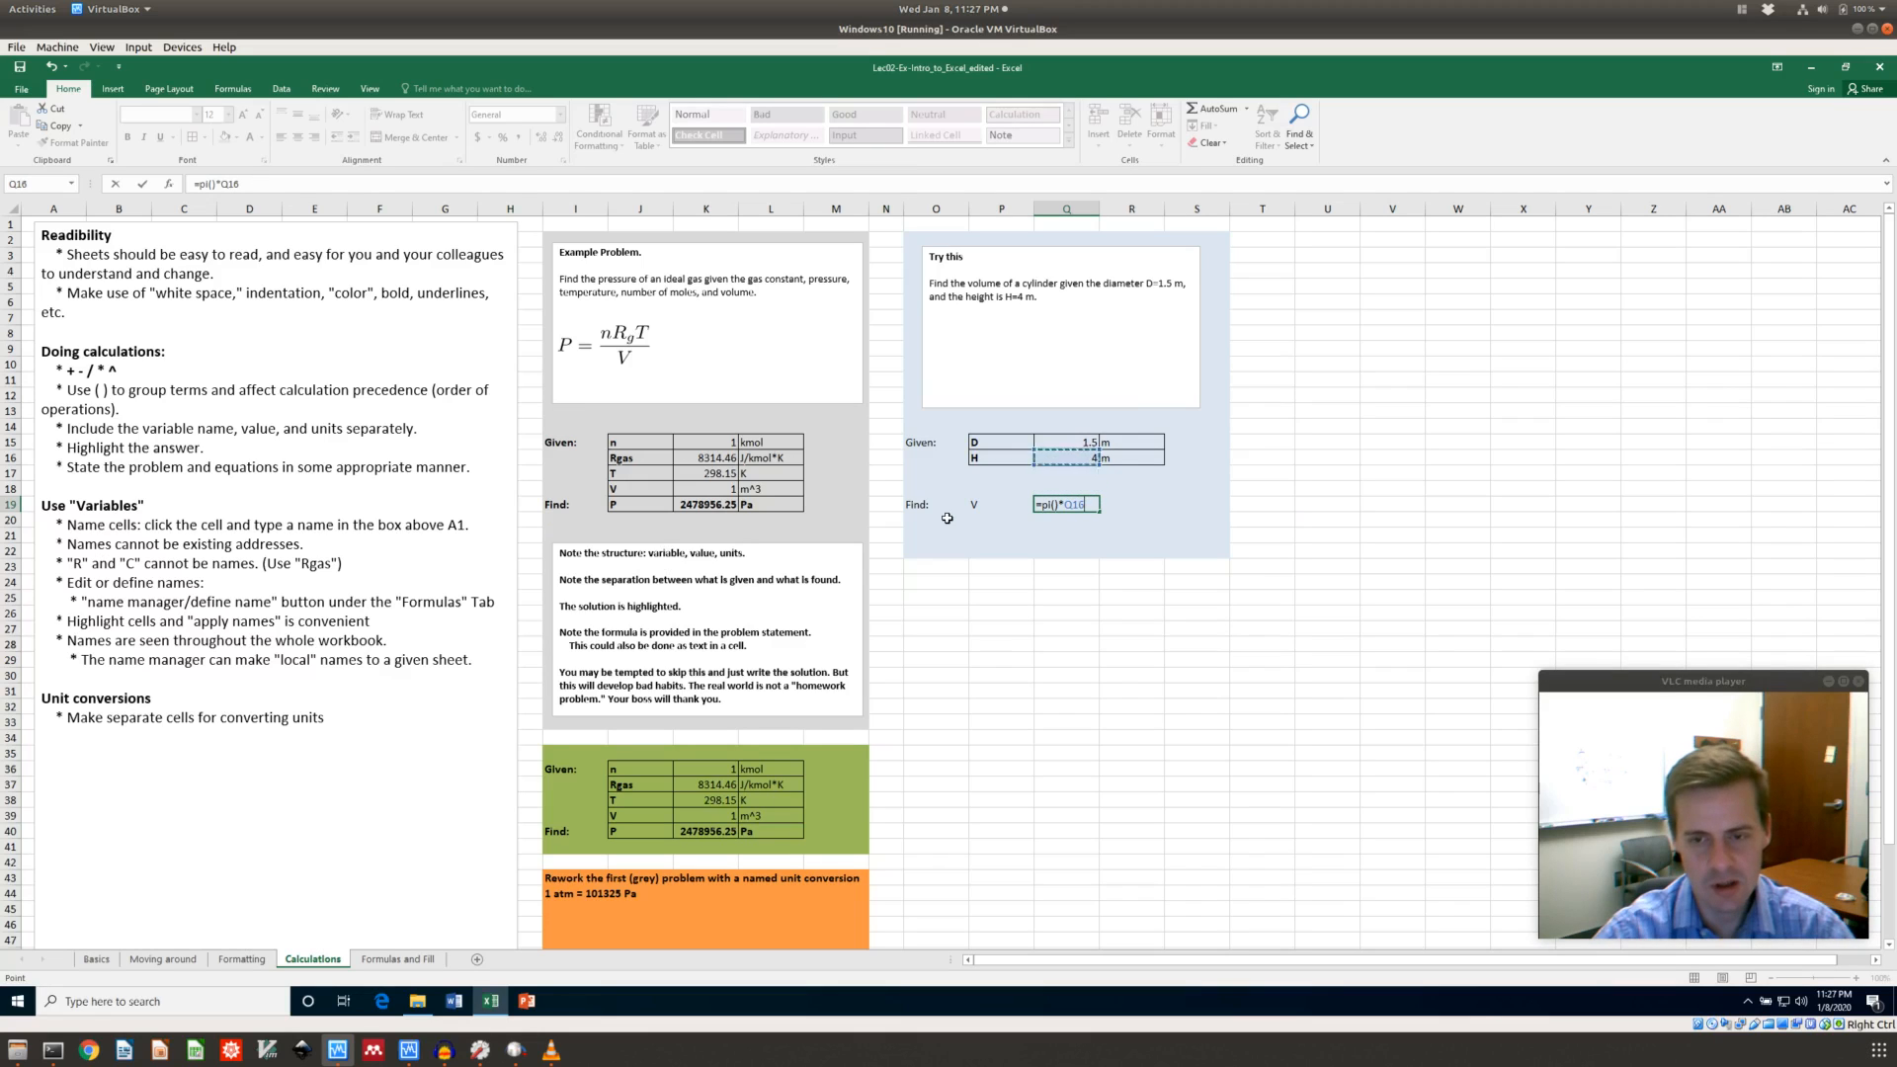
text(^2/4*)
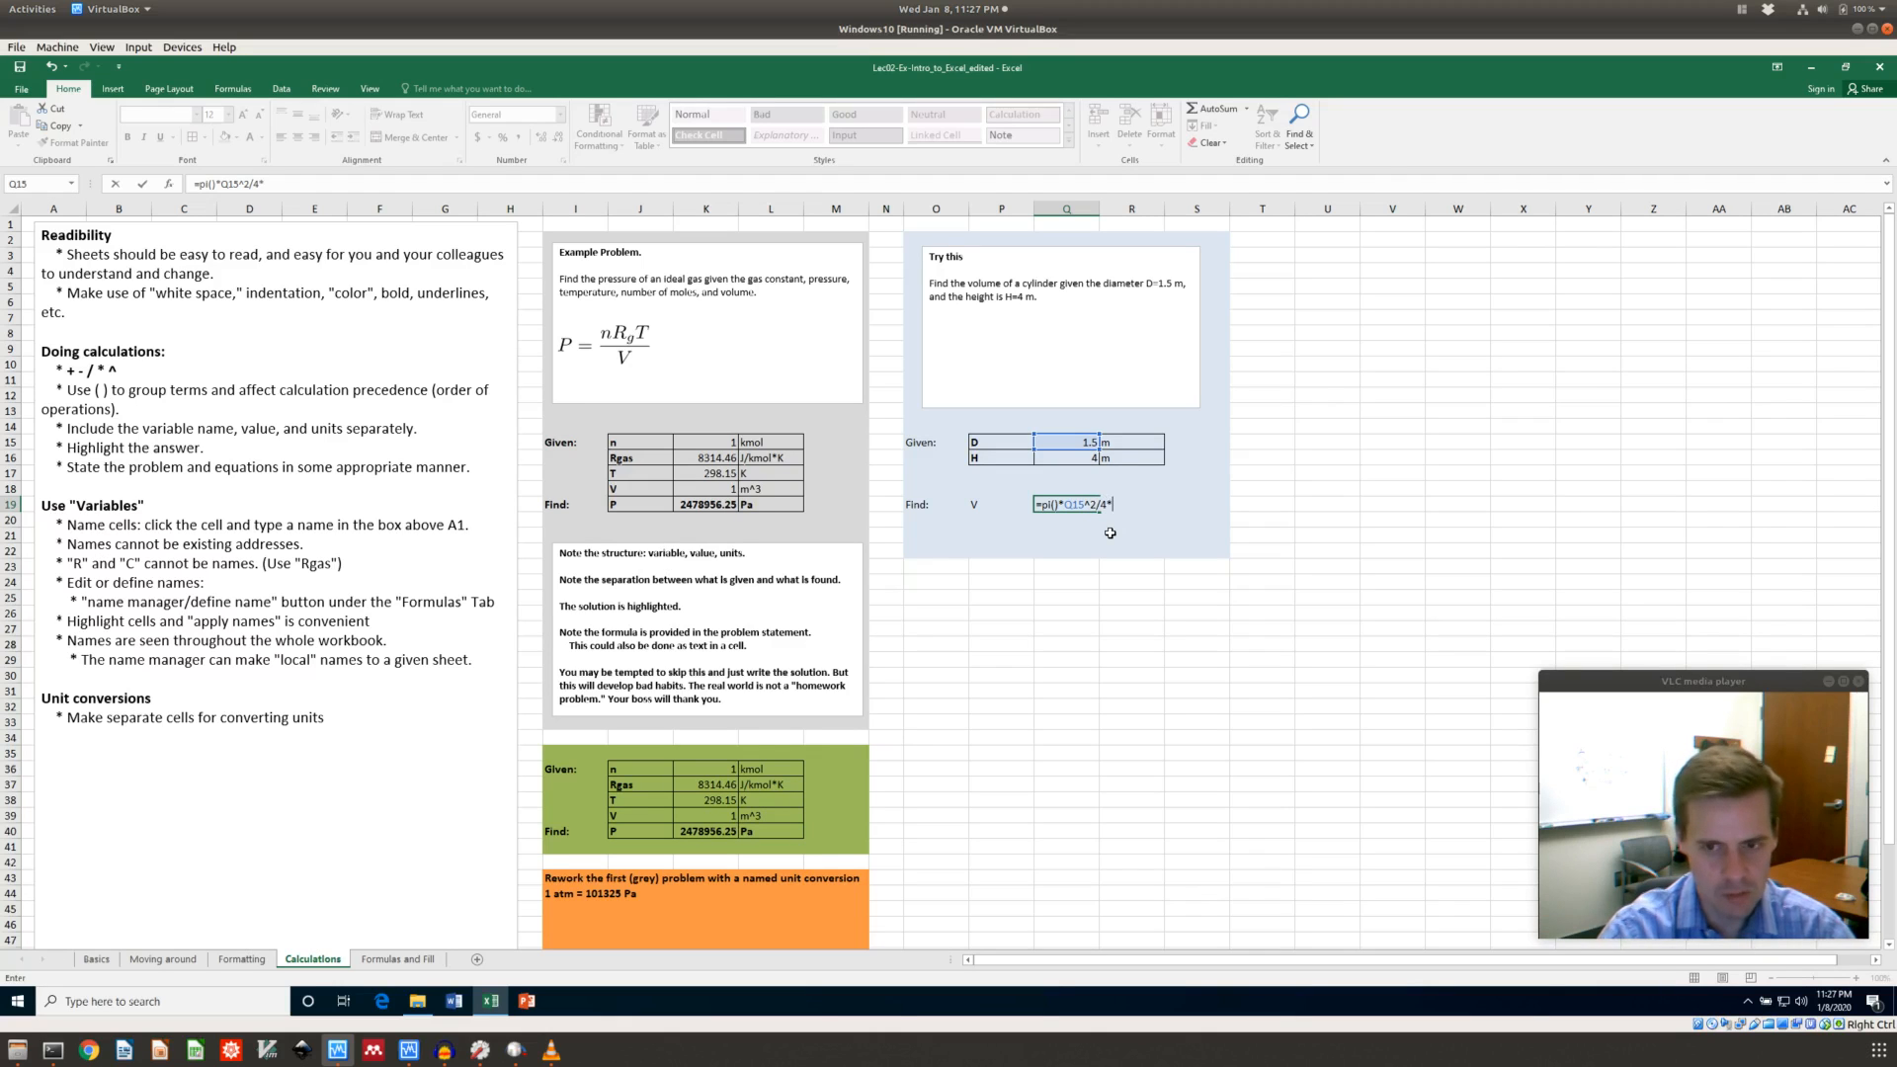
click(1085, 457)
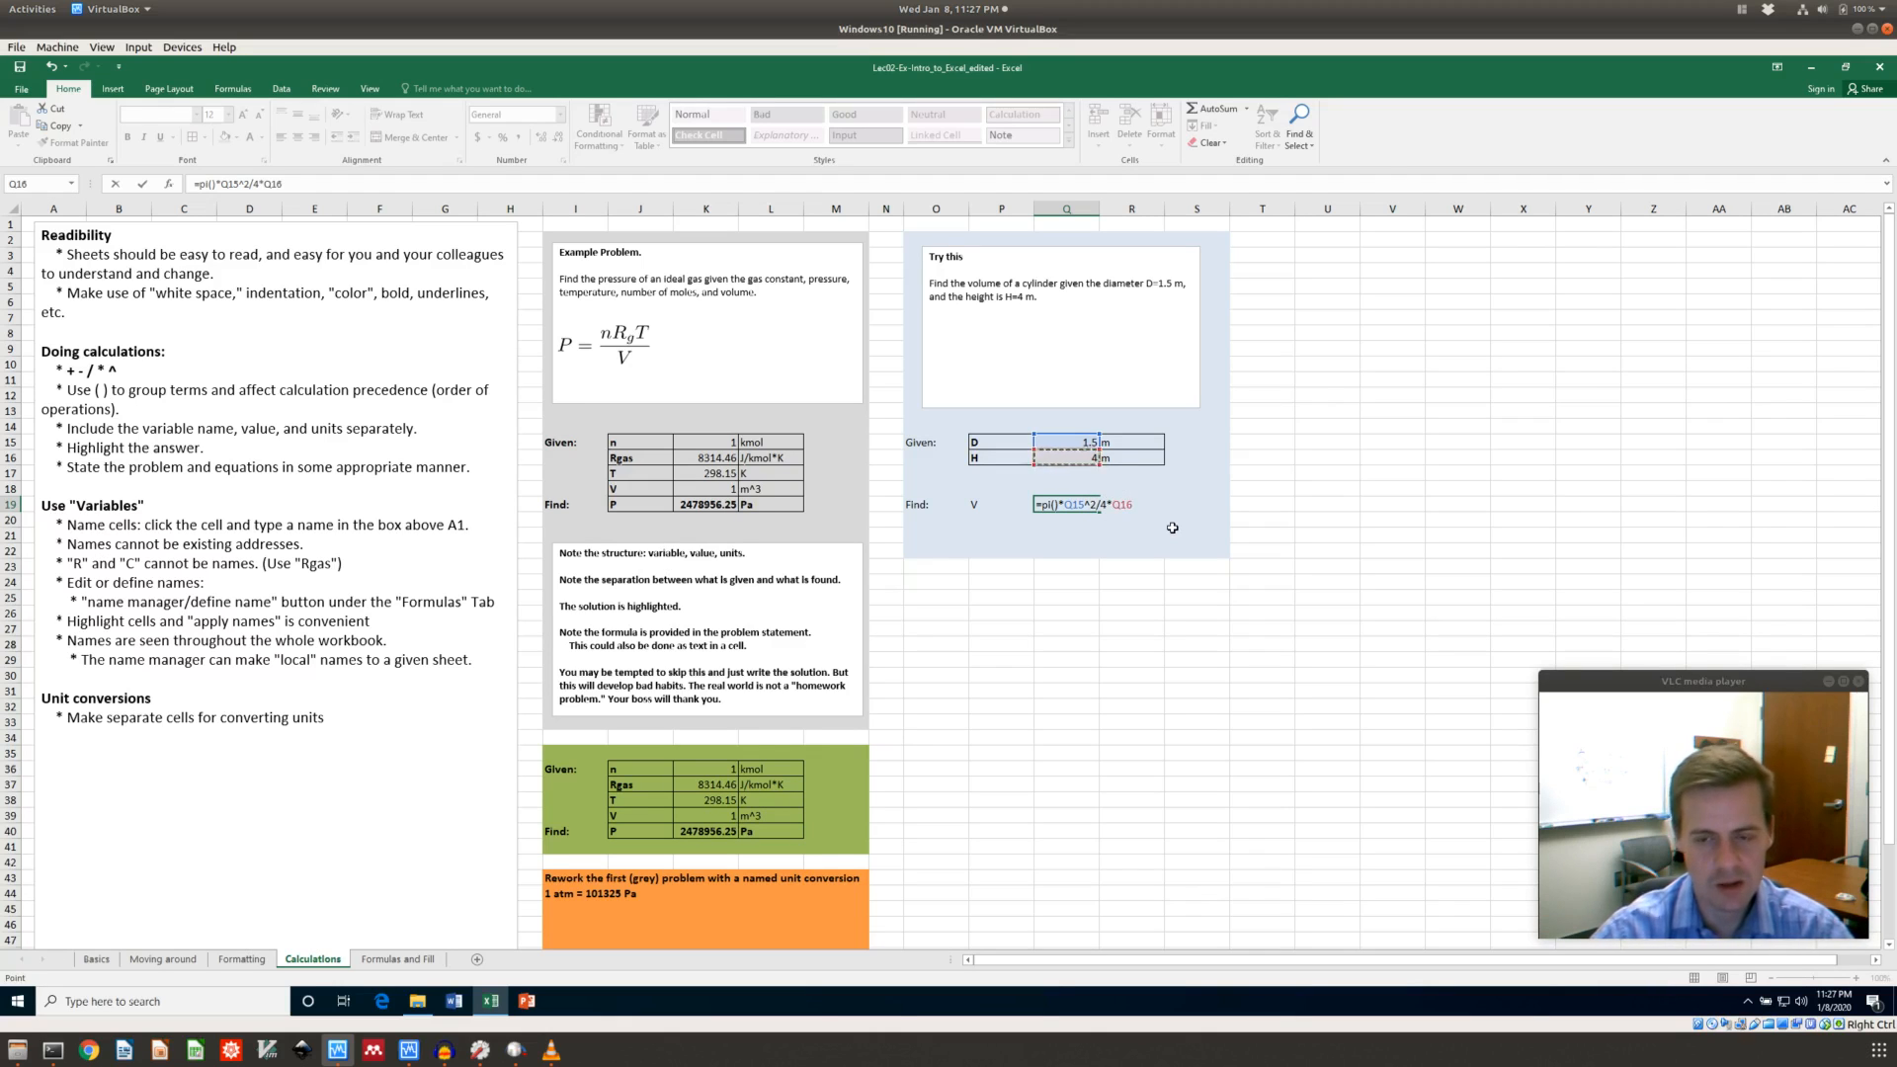
key(Return)
Inspect the volume formula in Q19 and the cells it references, leaving it unedited
key(Up)
key(Right)
key(Right)
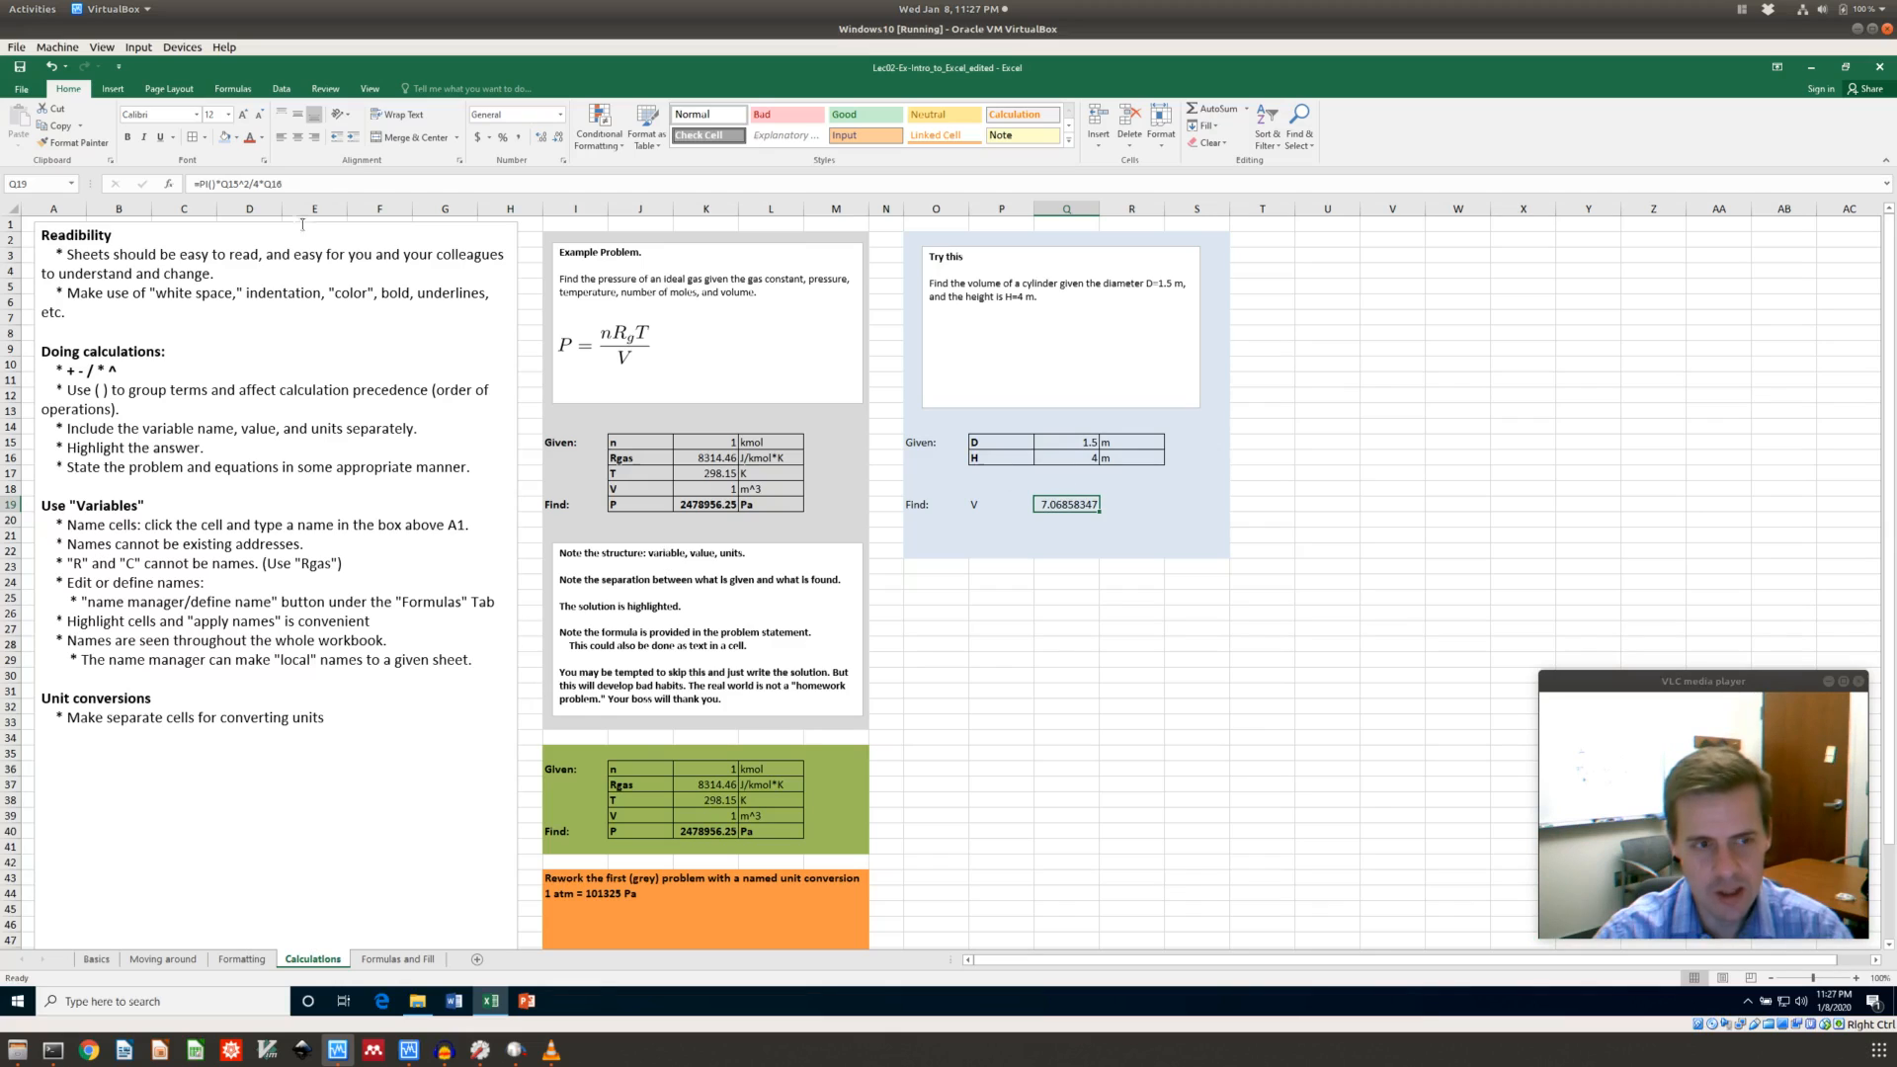
click(240, 183)
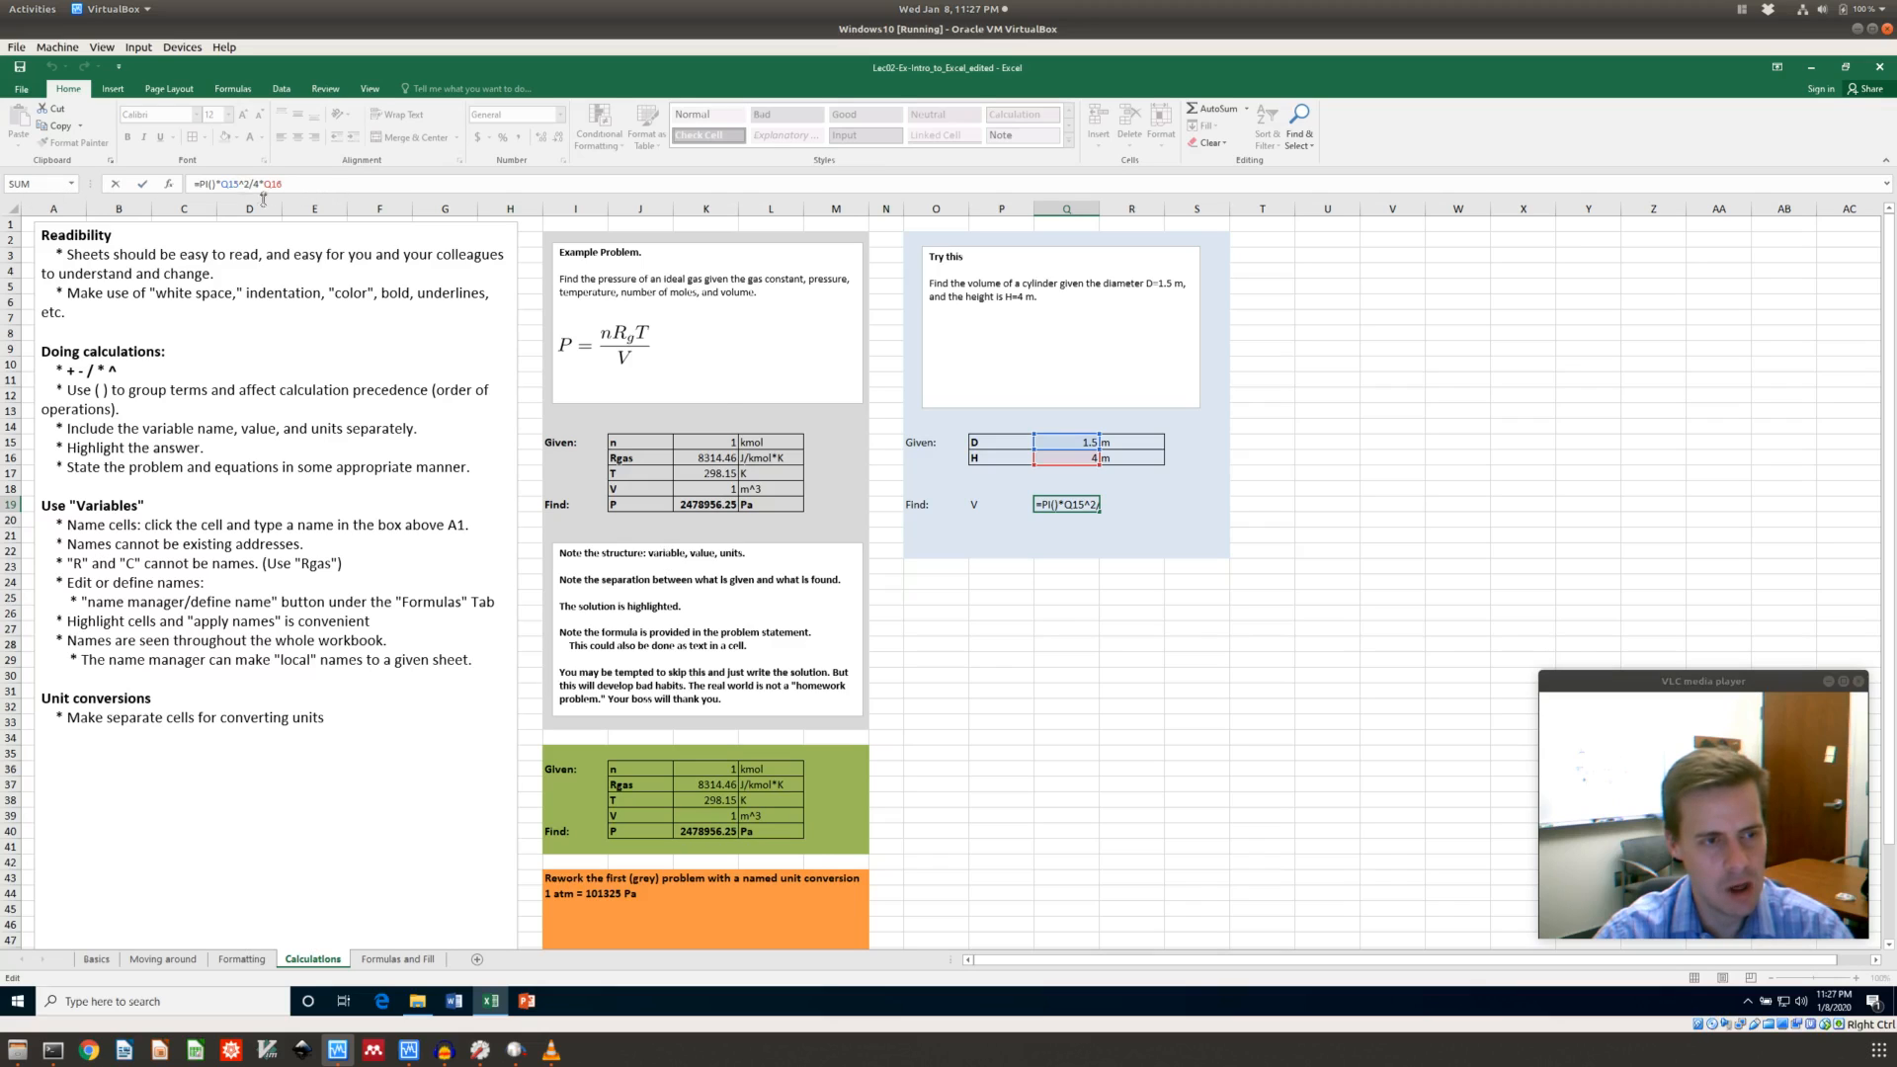
click(1134, 488)
Name the diameter value cell Q15 Diam
click(1077, 443)
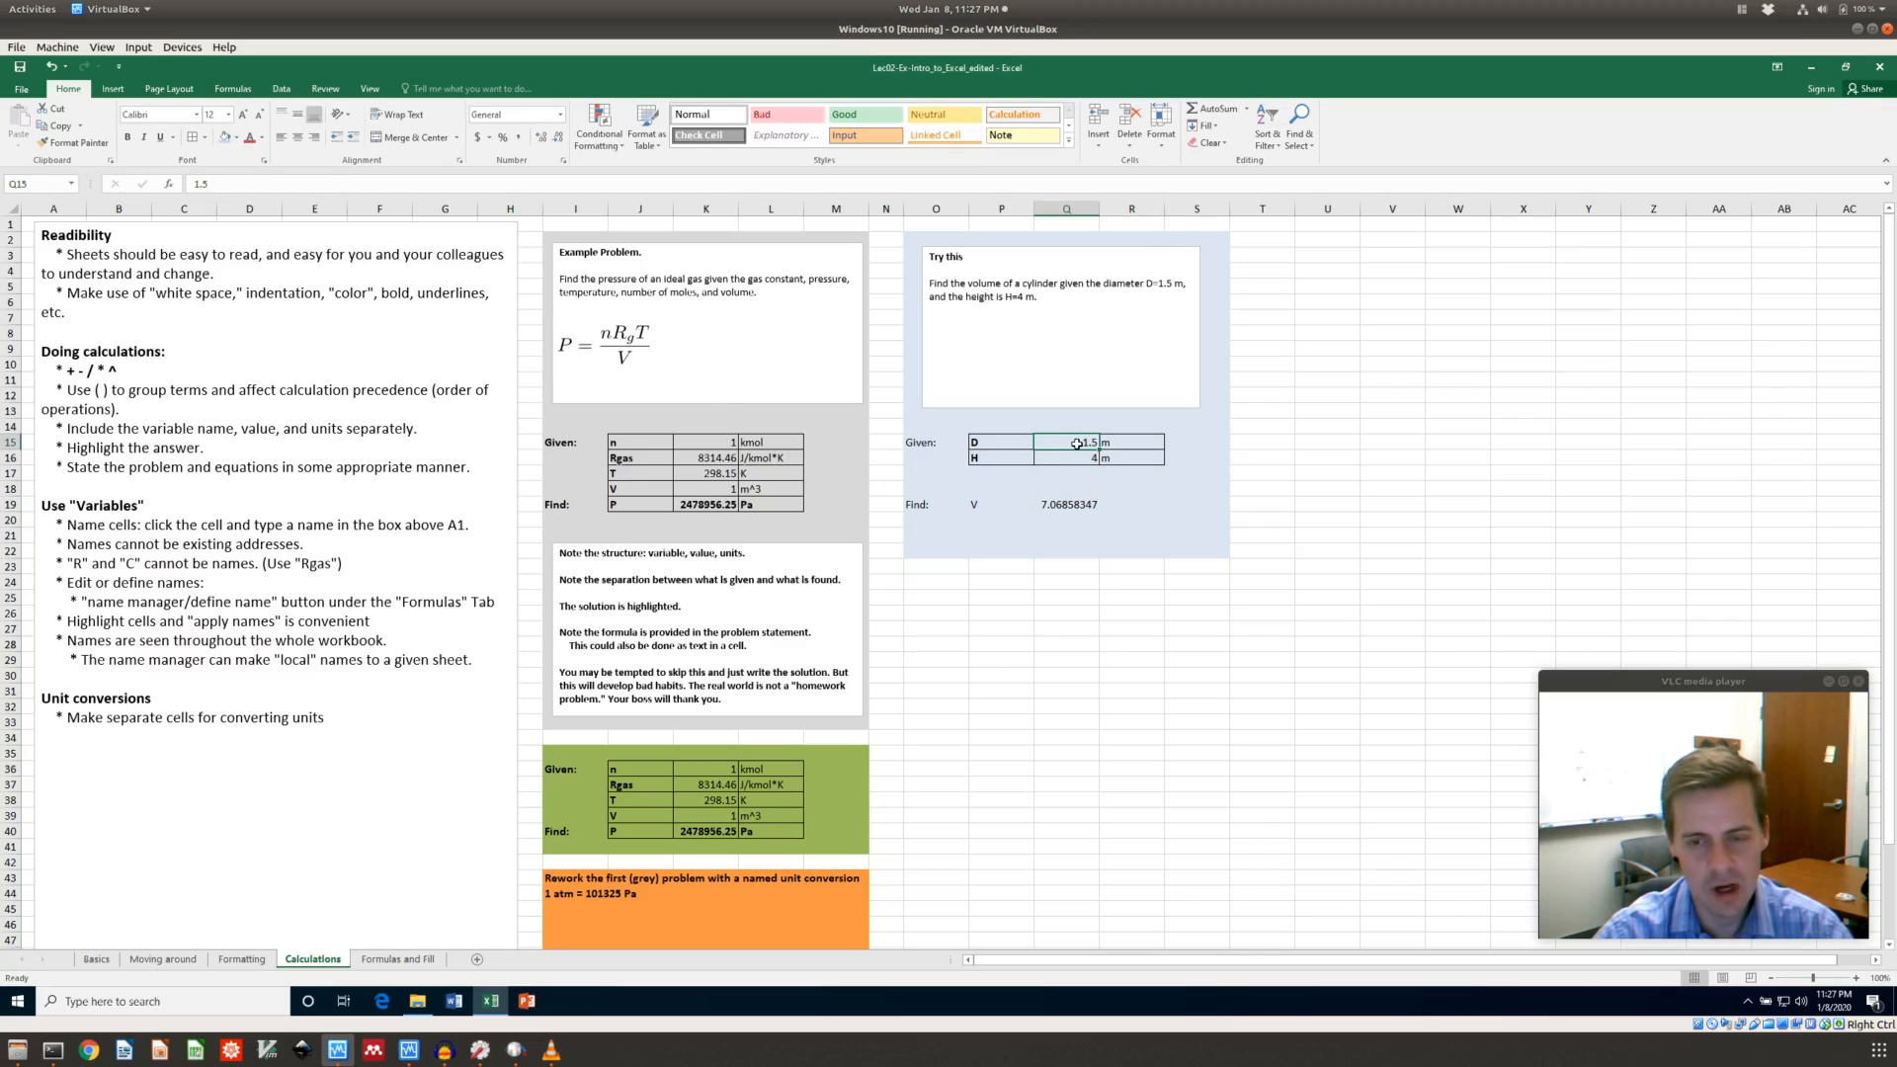
click(52, 186)
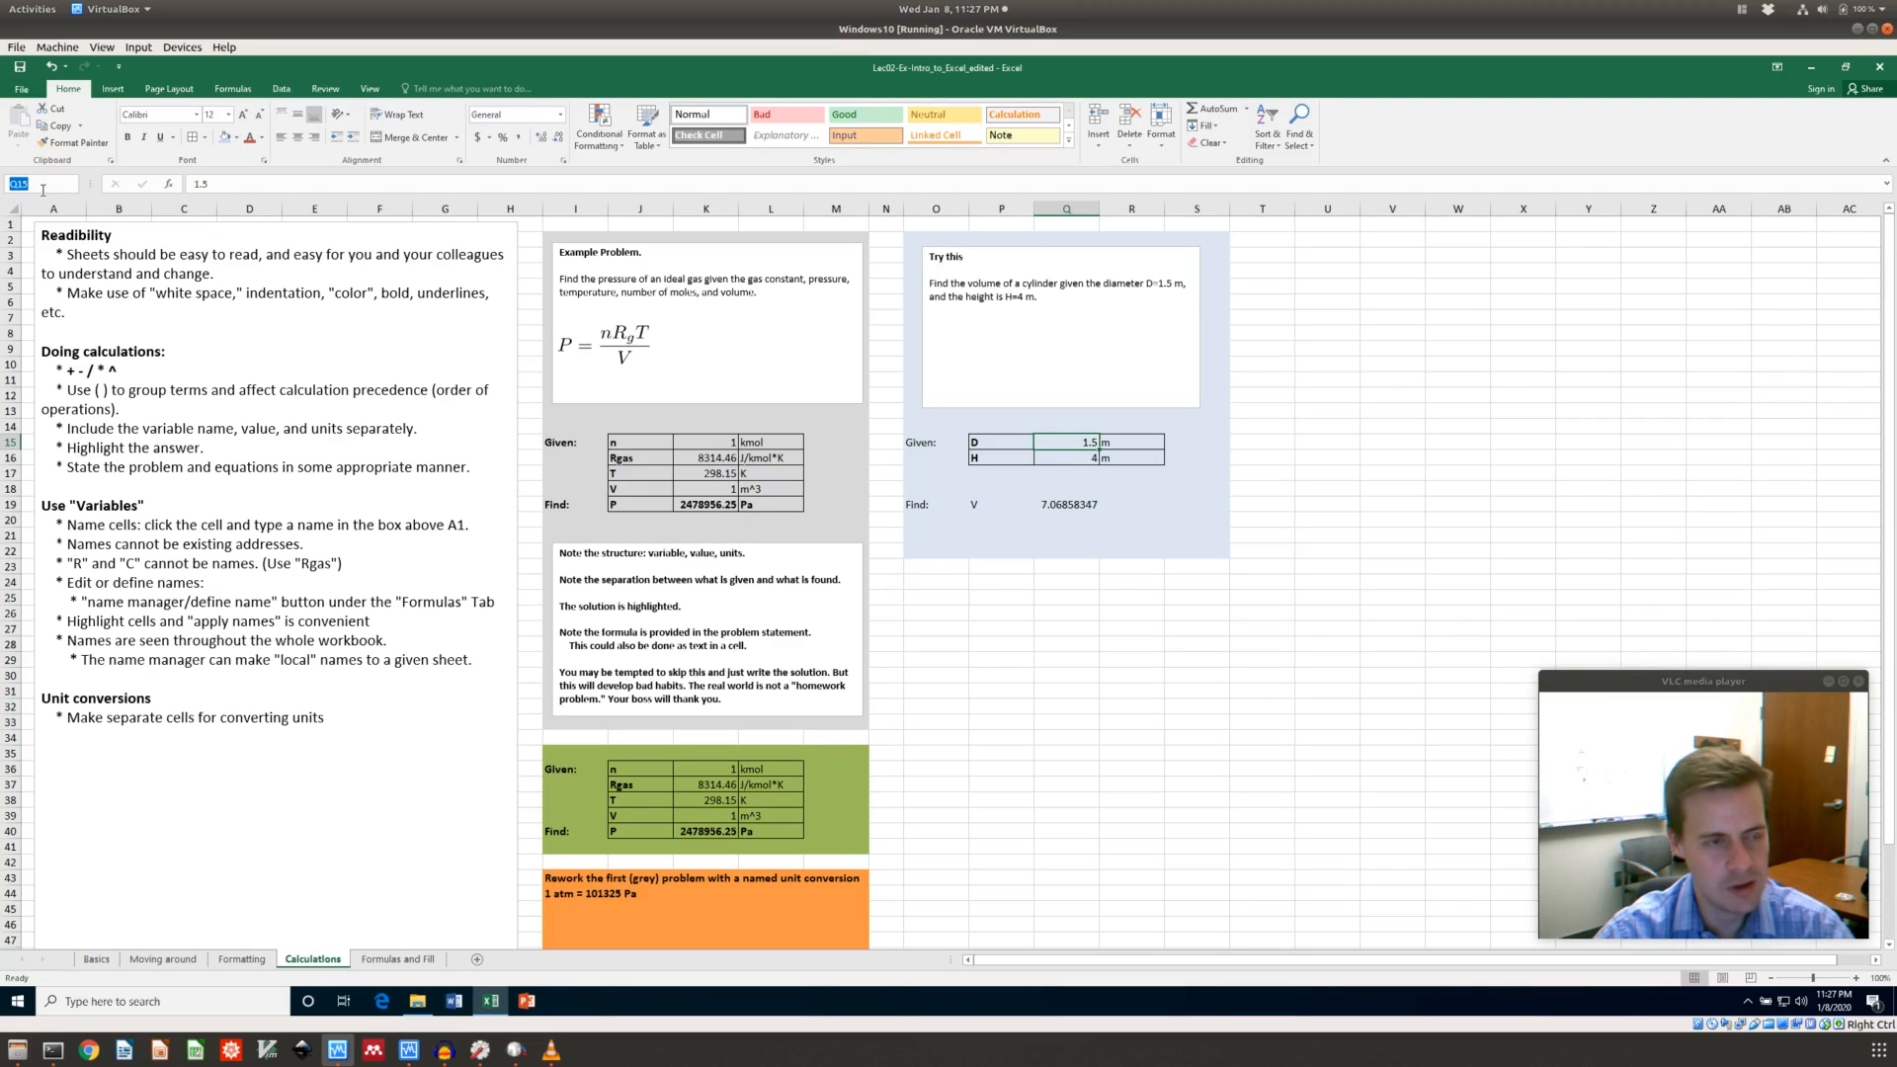
text(Diam)
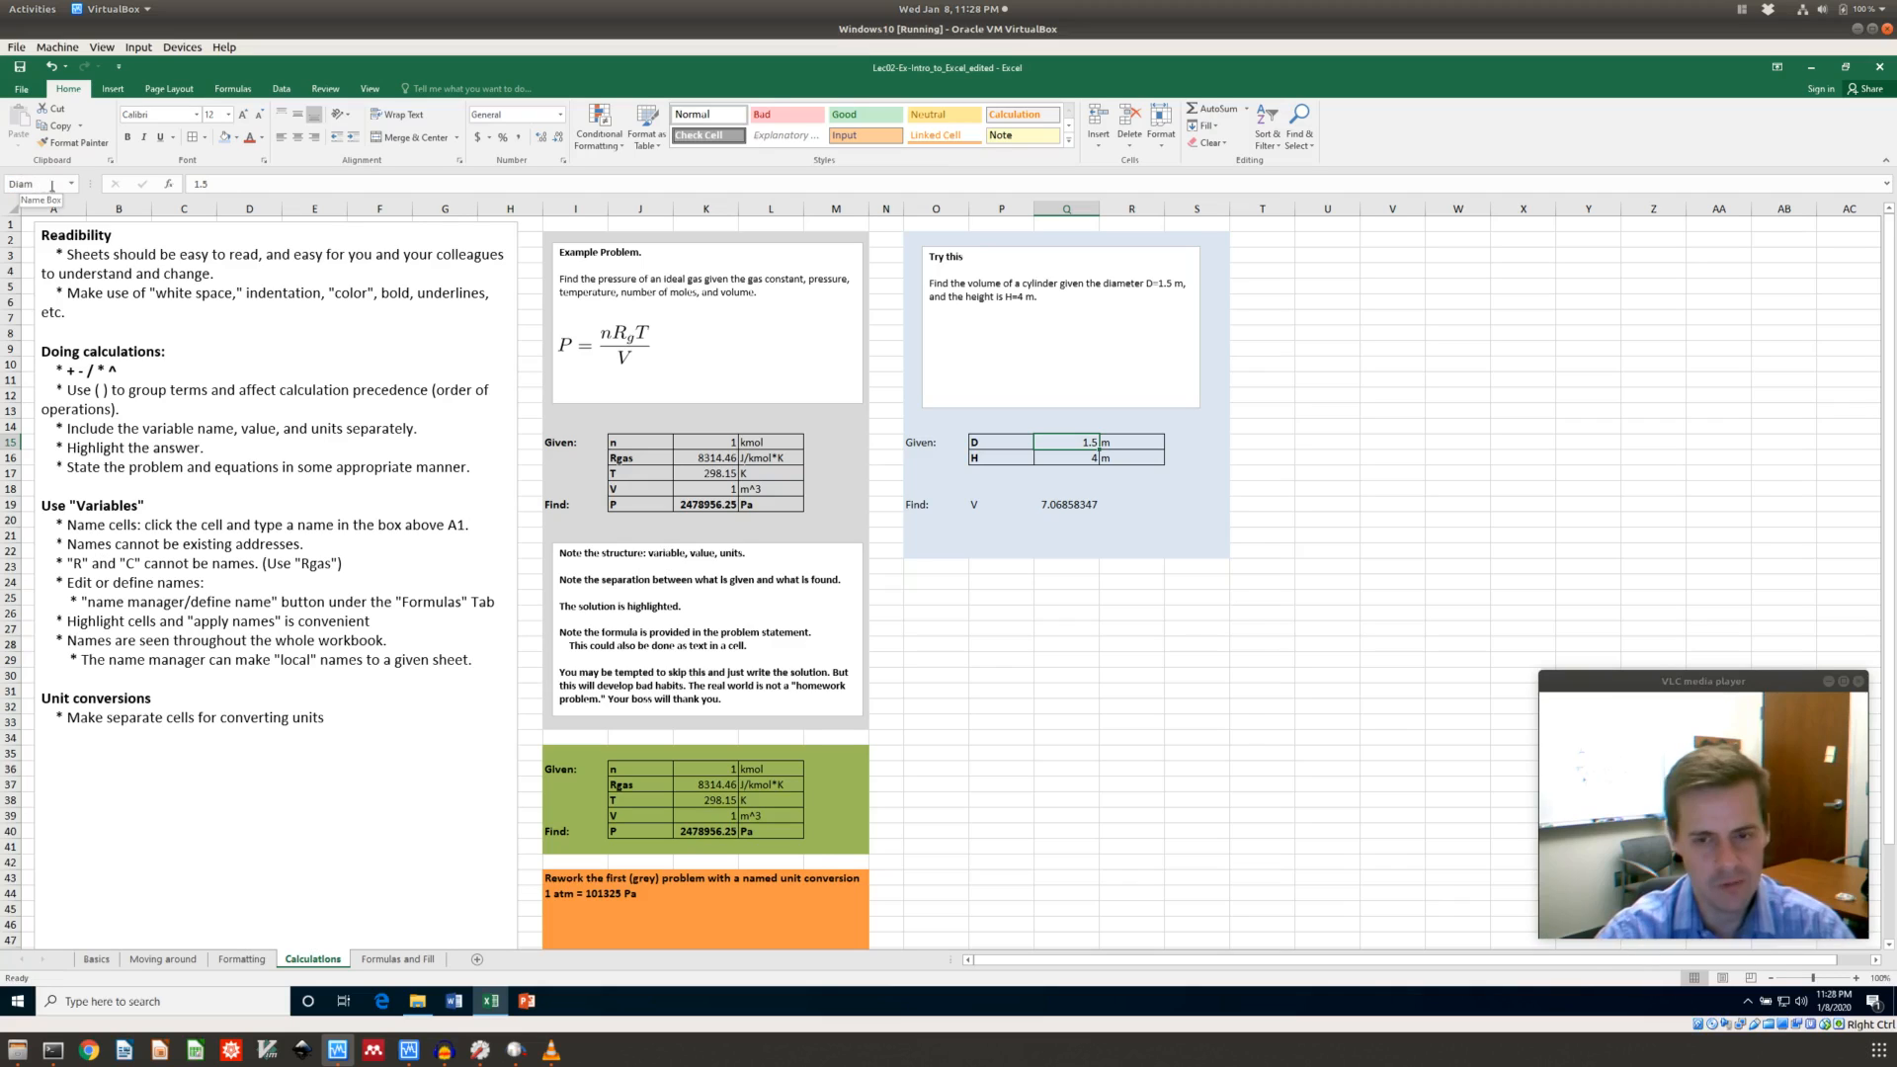
Replace the Q15 reference in the Q19 volume formula with the name Diam, giving =PI()*Diam^2/4*Q16
click(1063, 502)
double_click(235, 184)
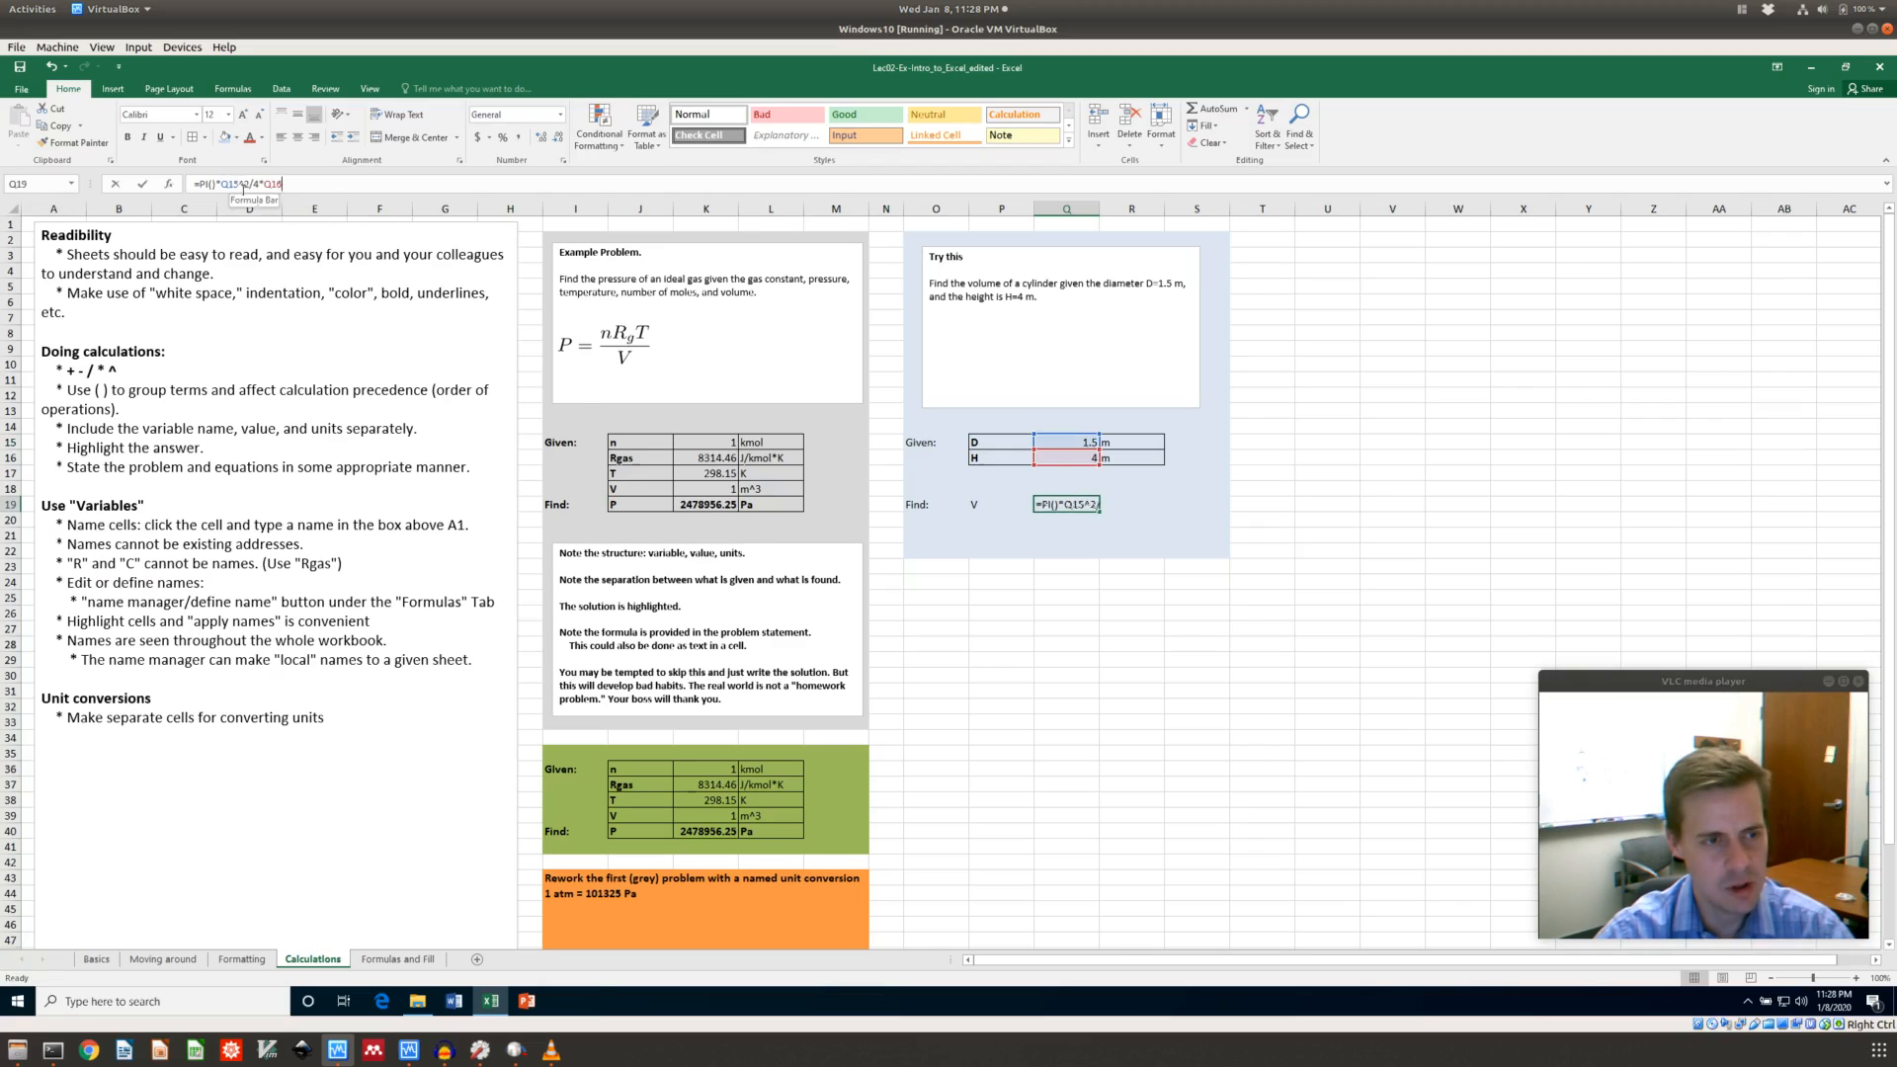
text(Diam)
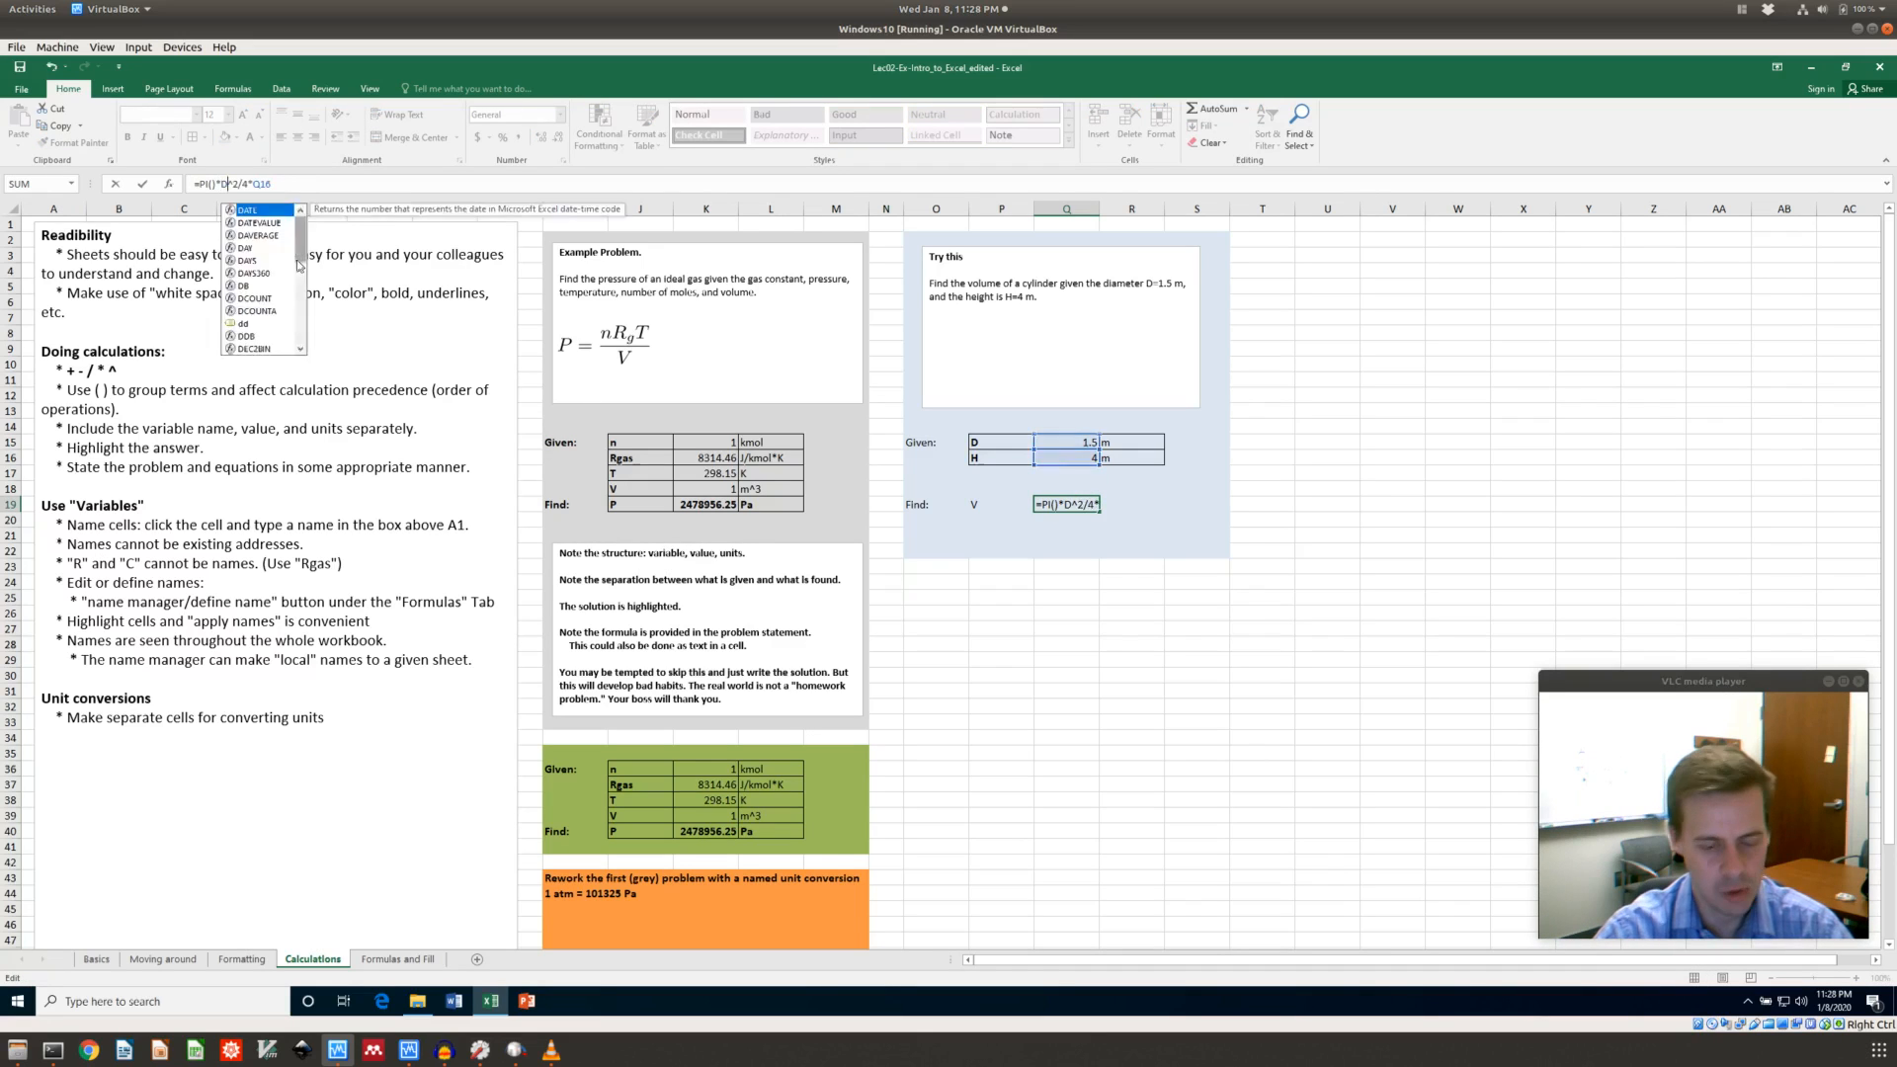
key(Return)
key(Up)
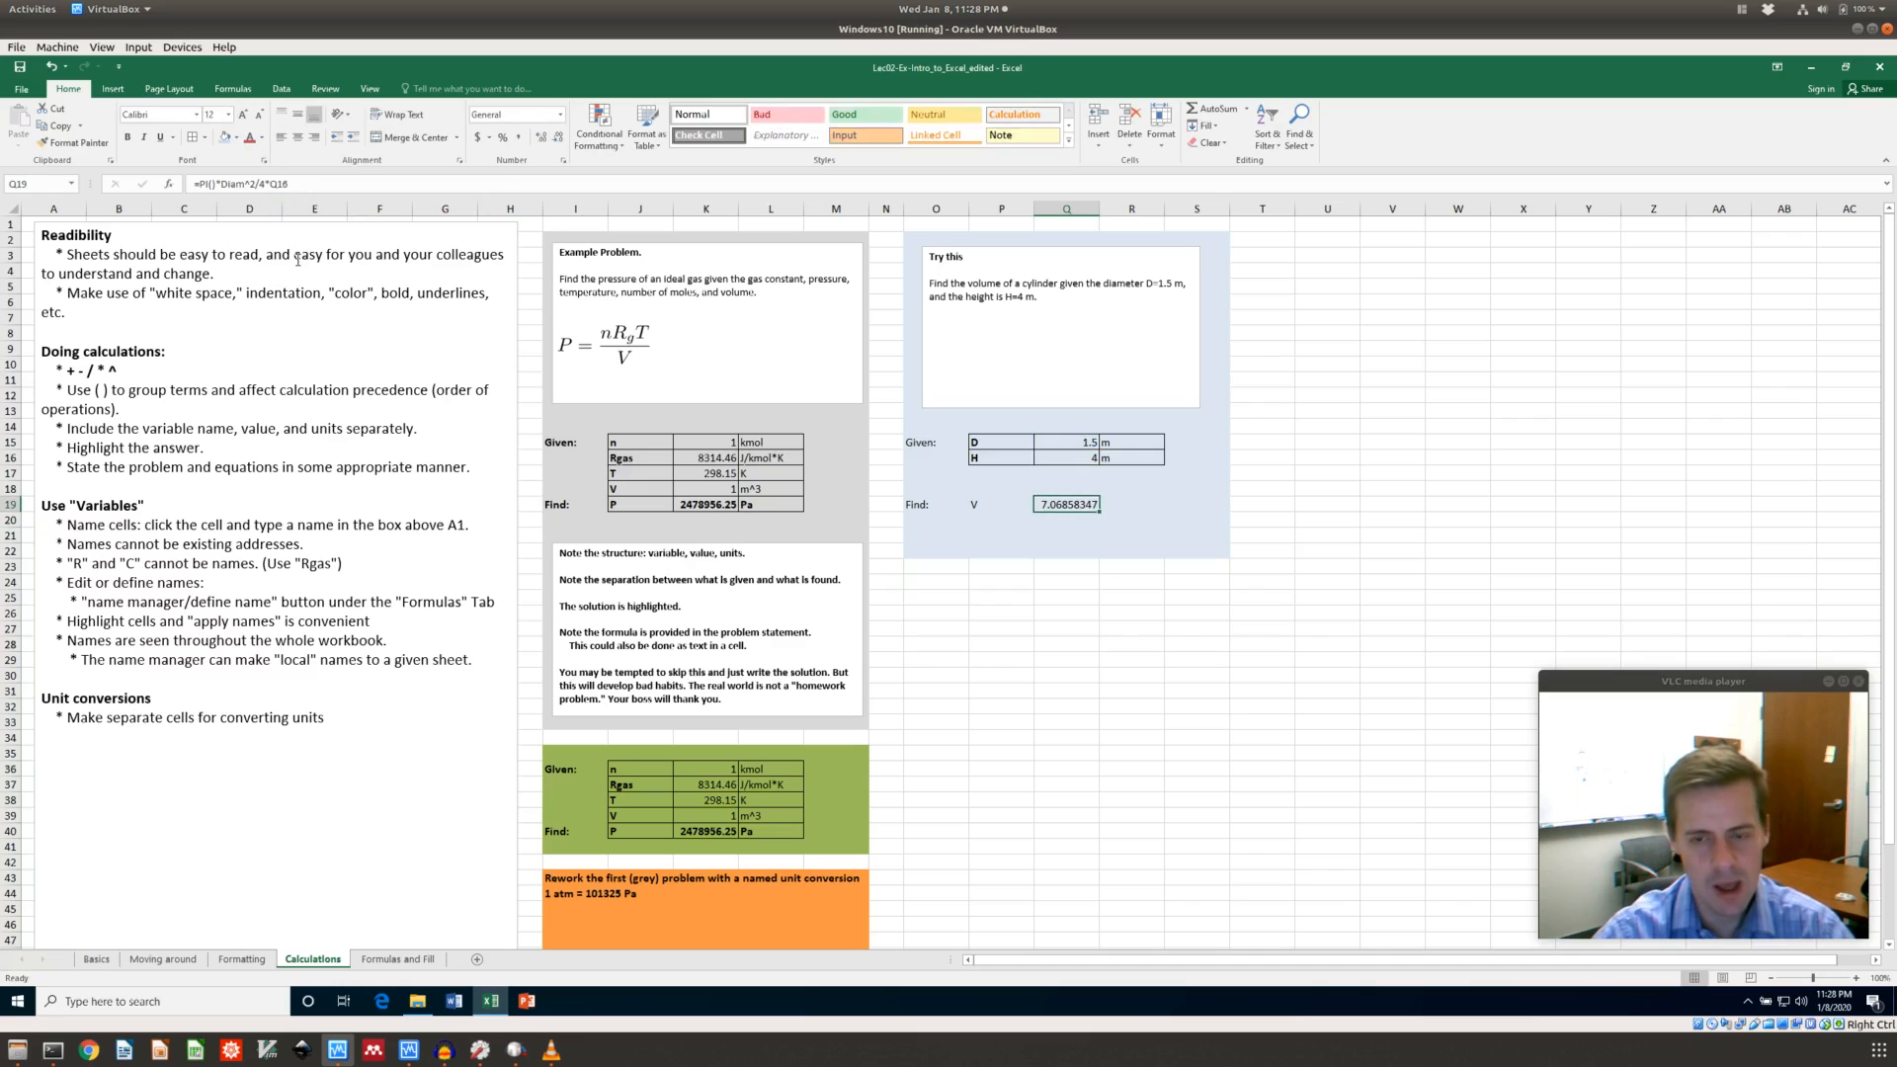
Give the diameter value cell Q15 the additional name D
click(233, 185)
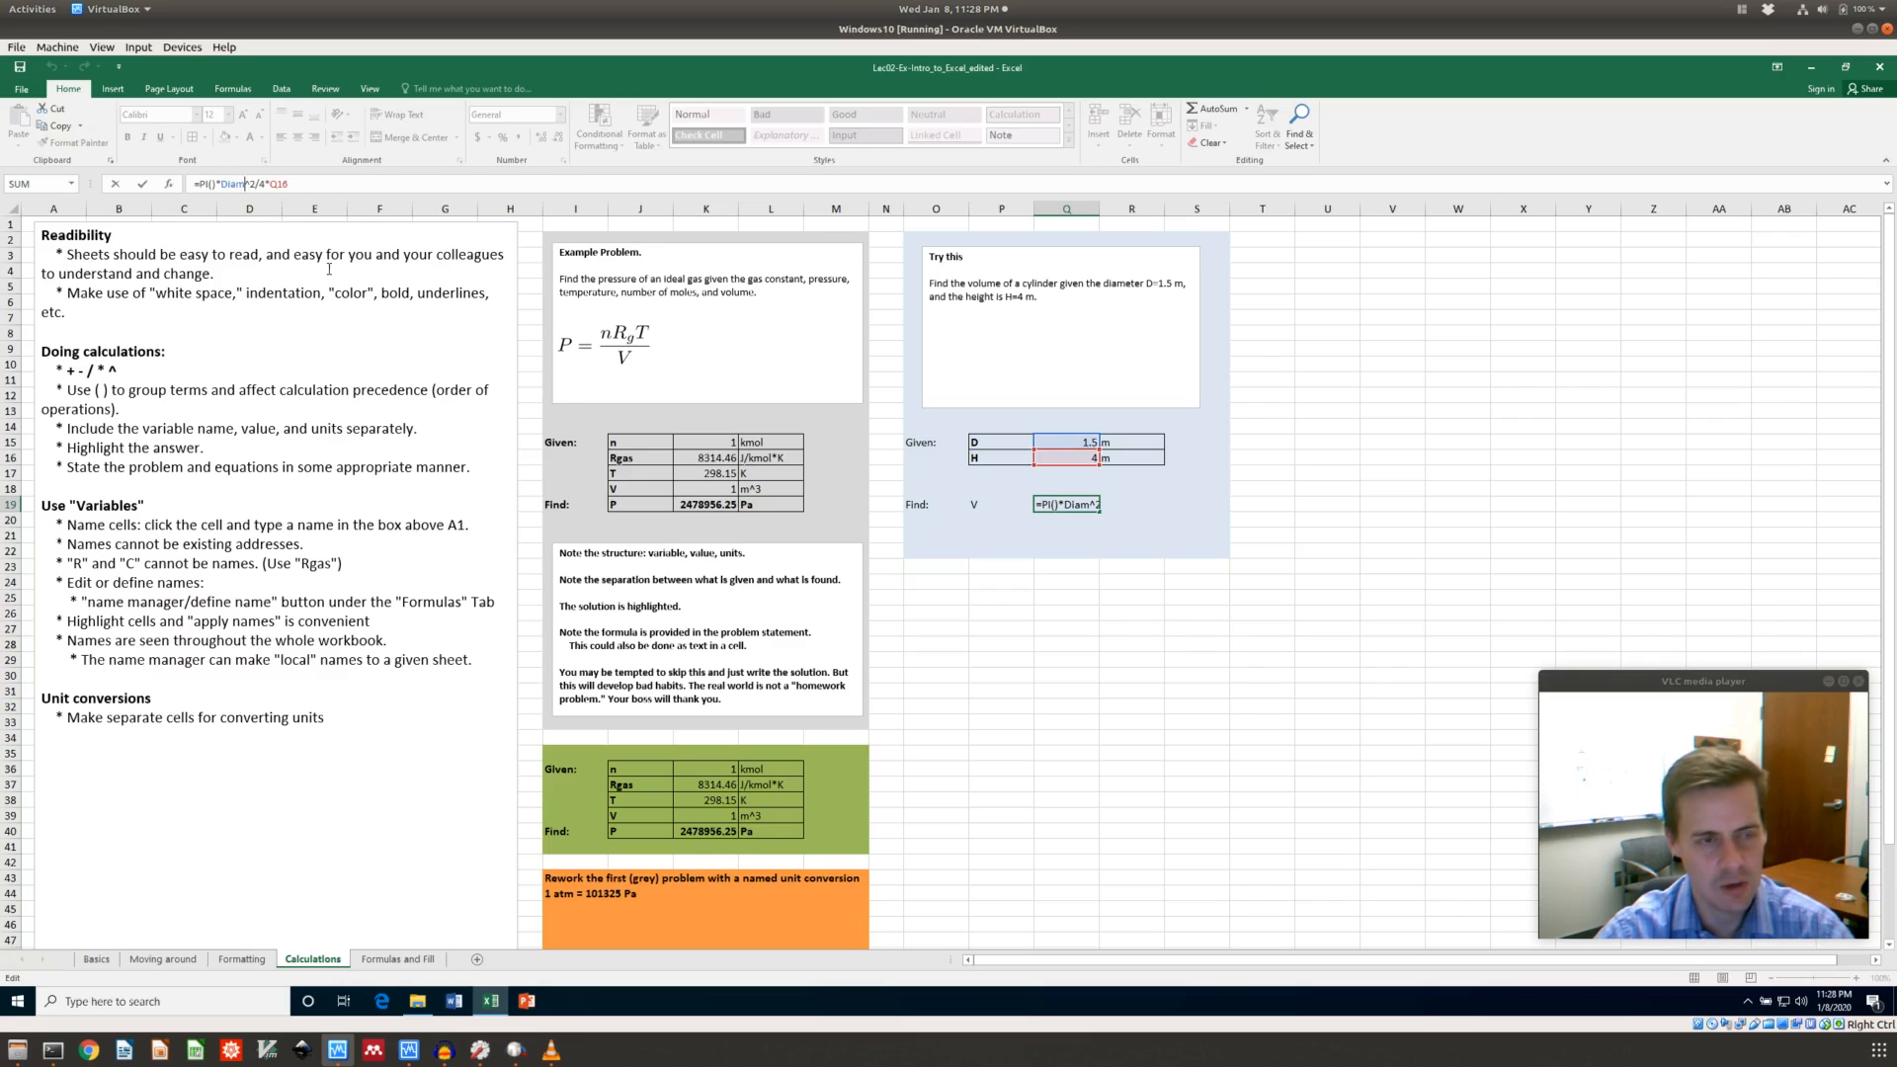
key(ctrl+Return)
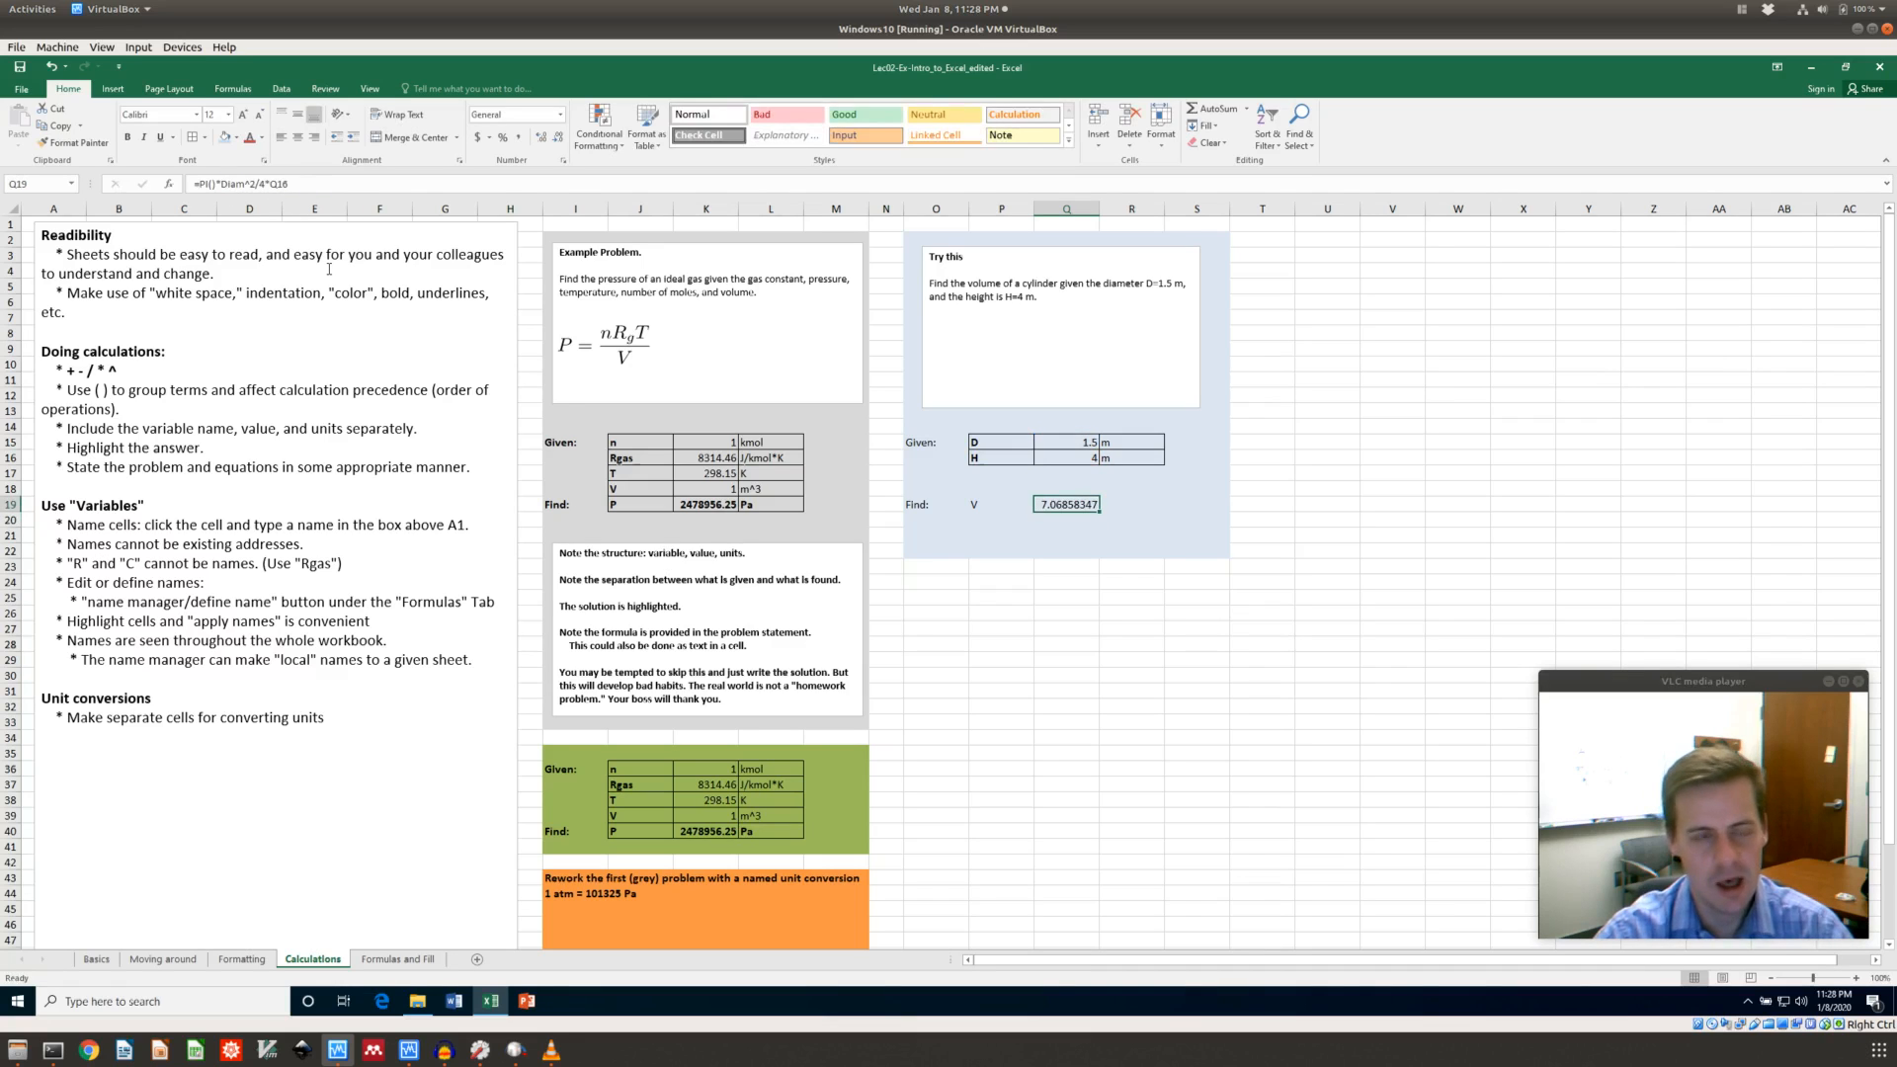
click(1080, 474)
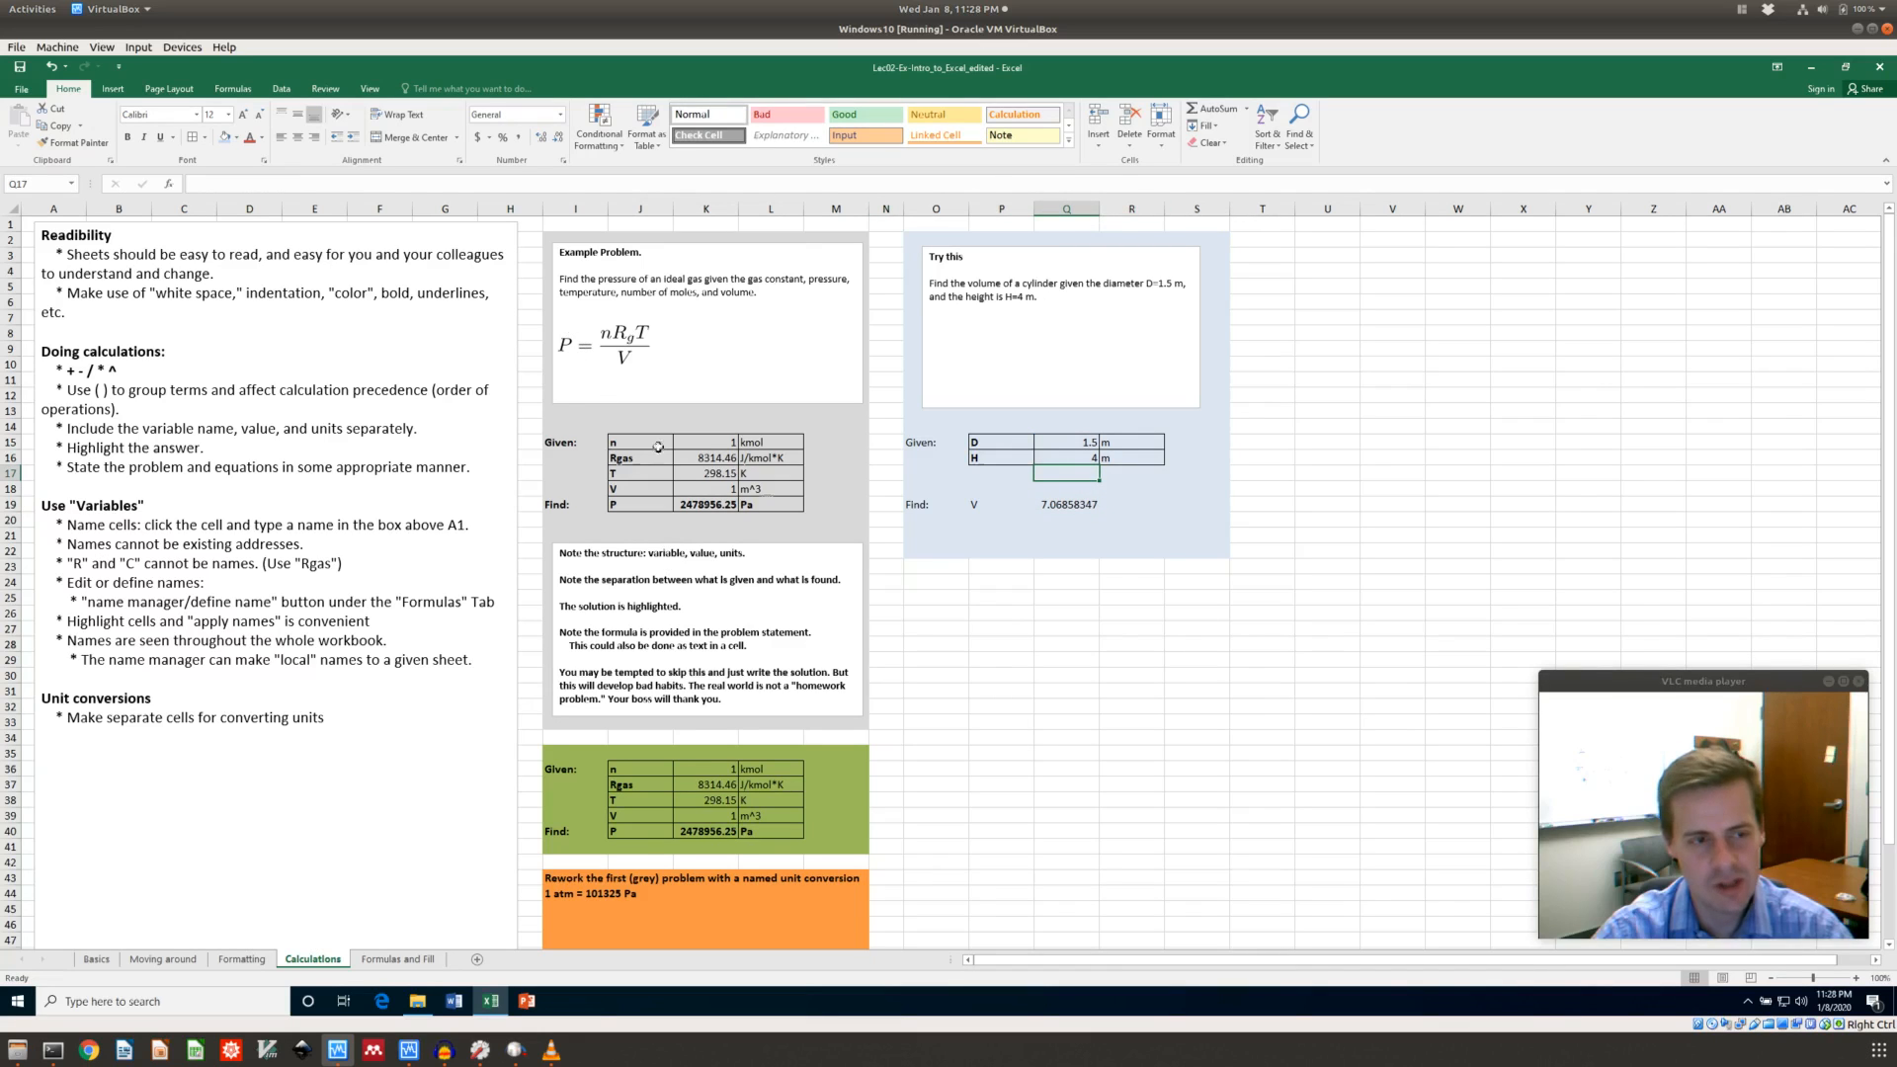
click(1063, 445)
click(41, 185)
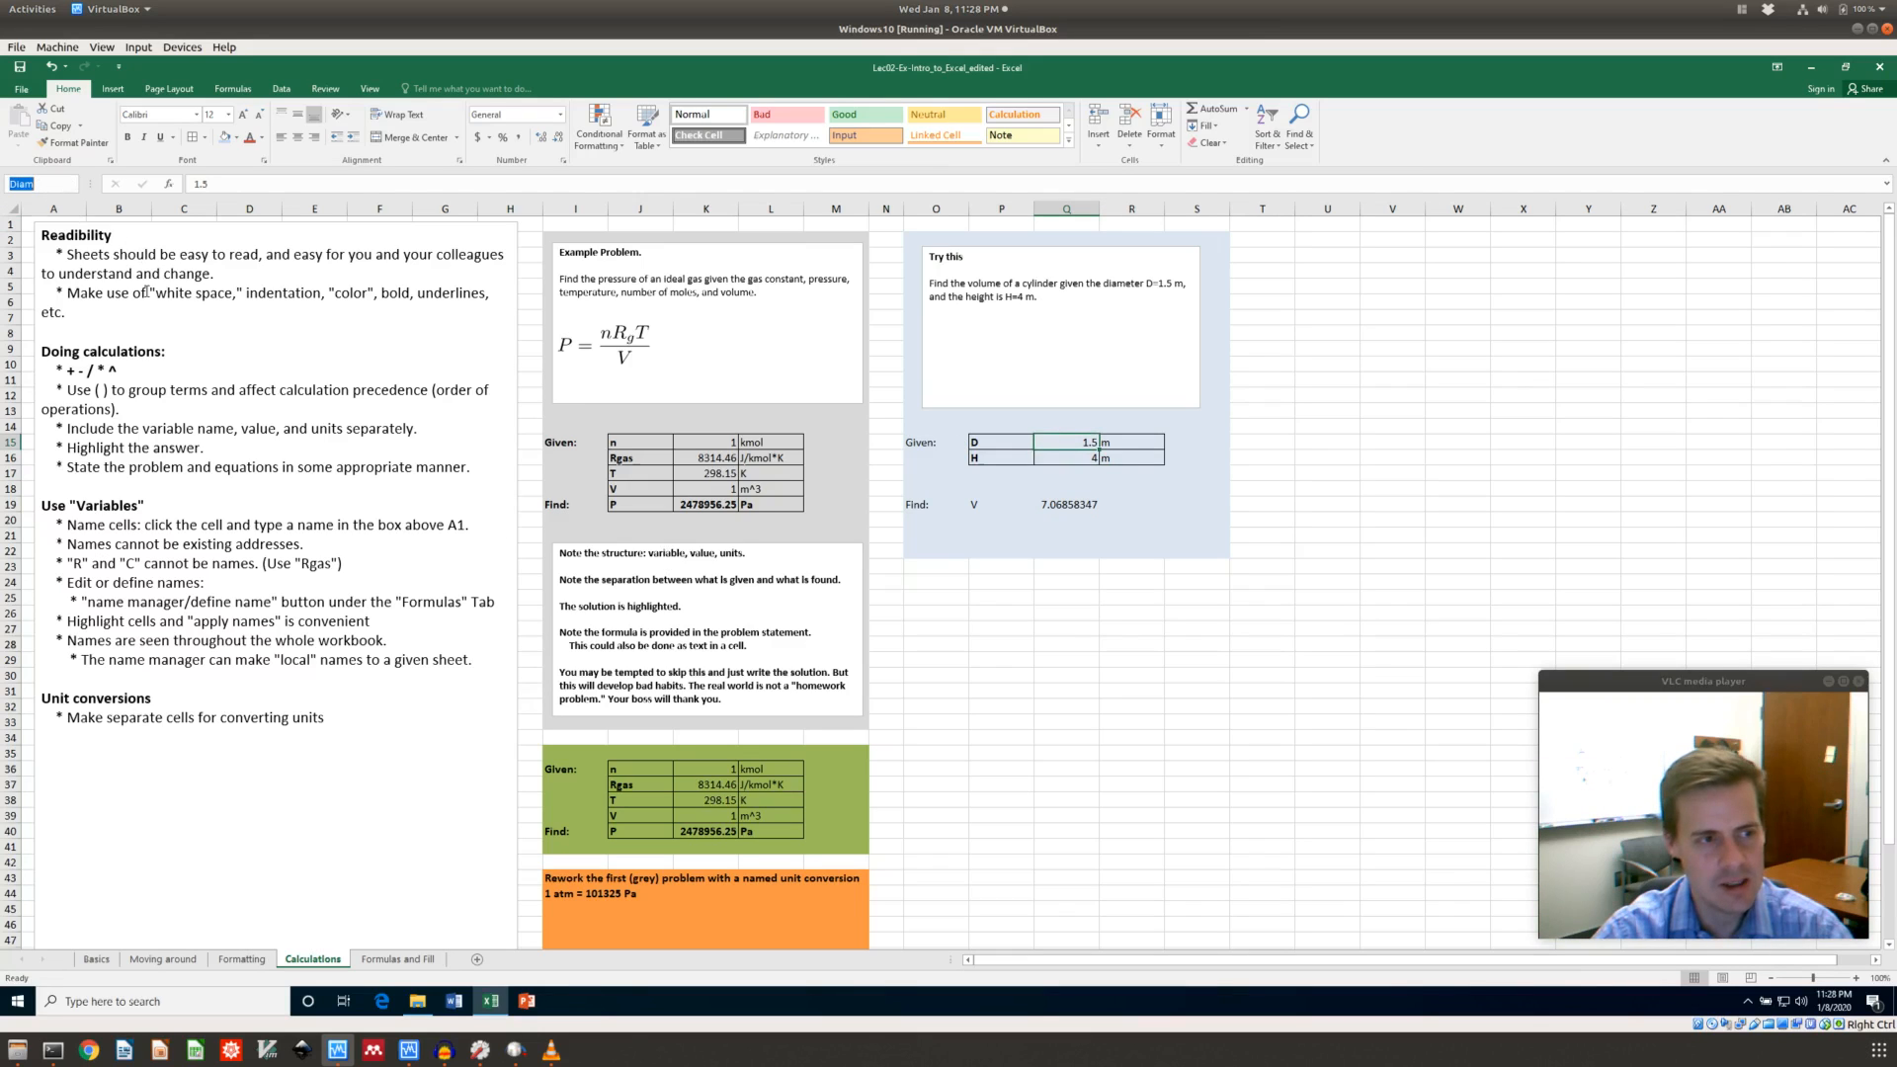
text(D)
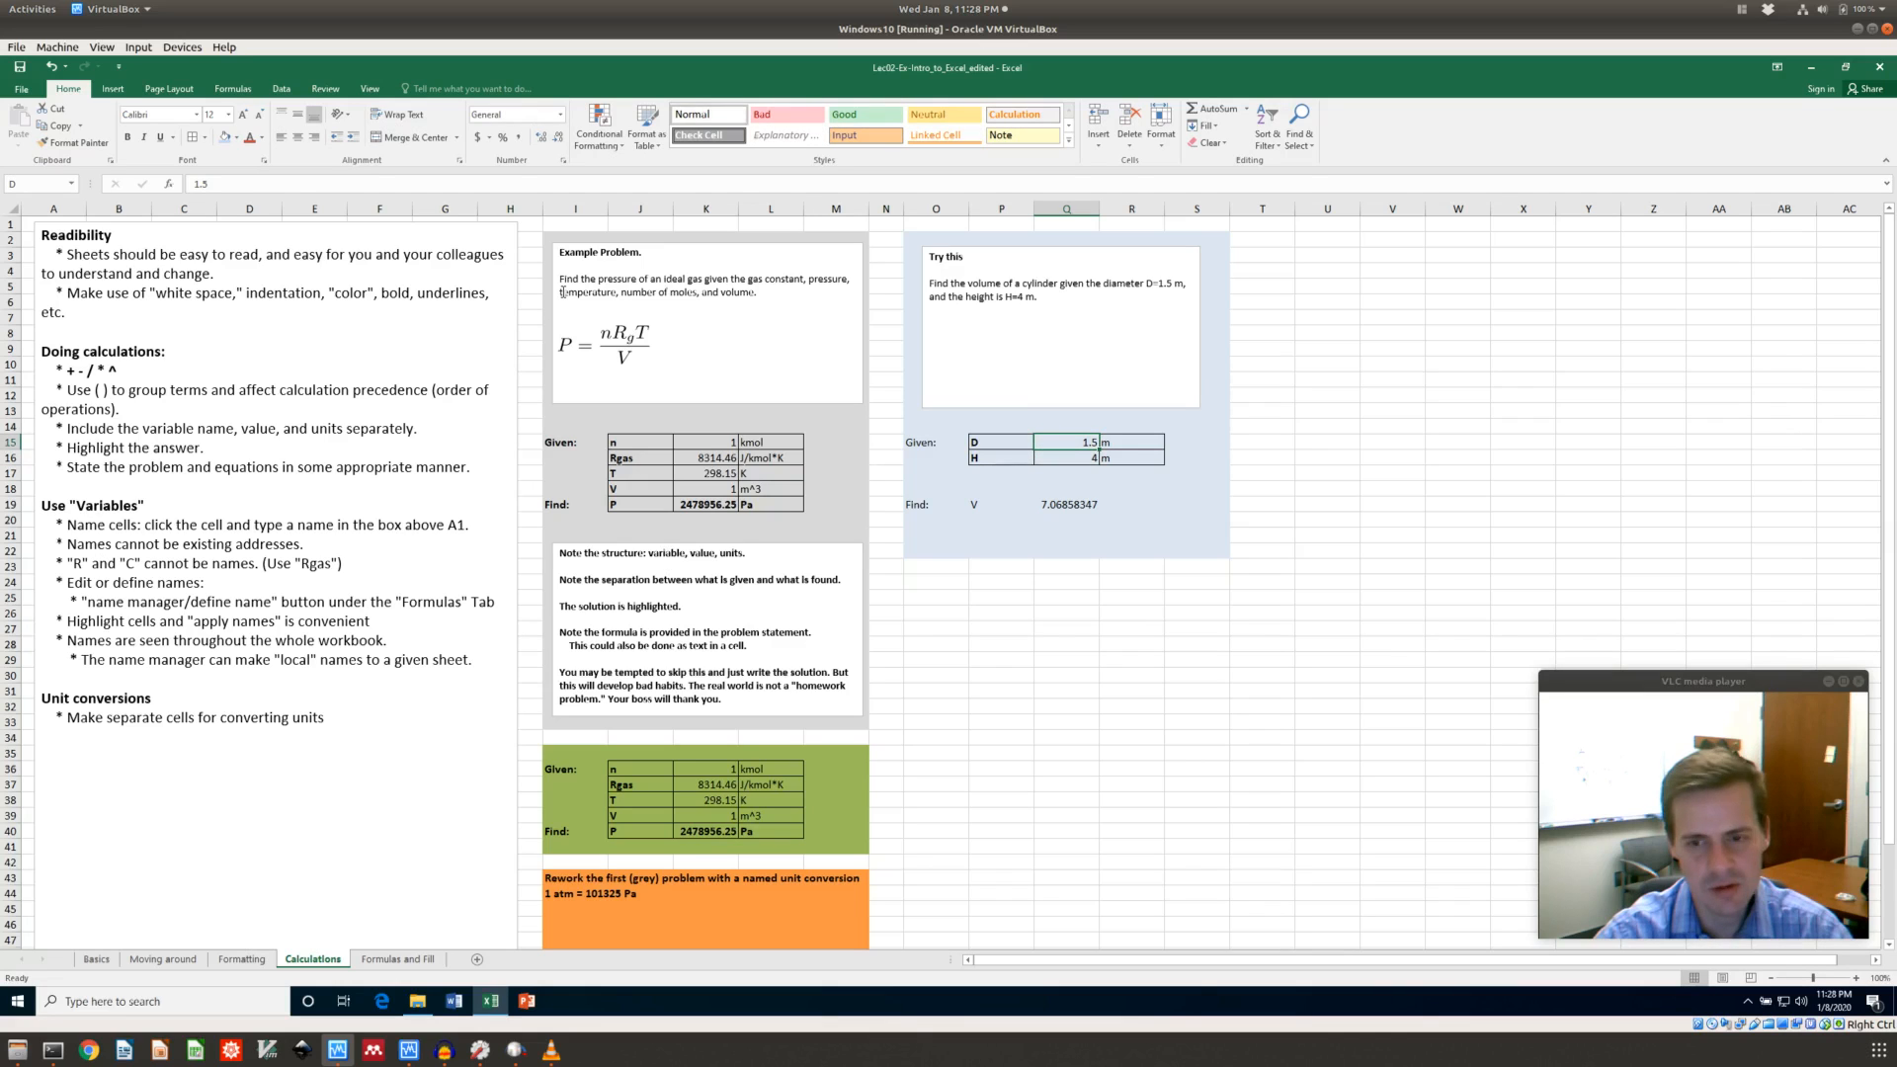
Replace Diam with the name D in the Q19 volume formula, giving =PI()*D^2/4*Q16
click(1069, 503)
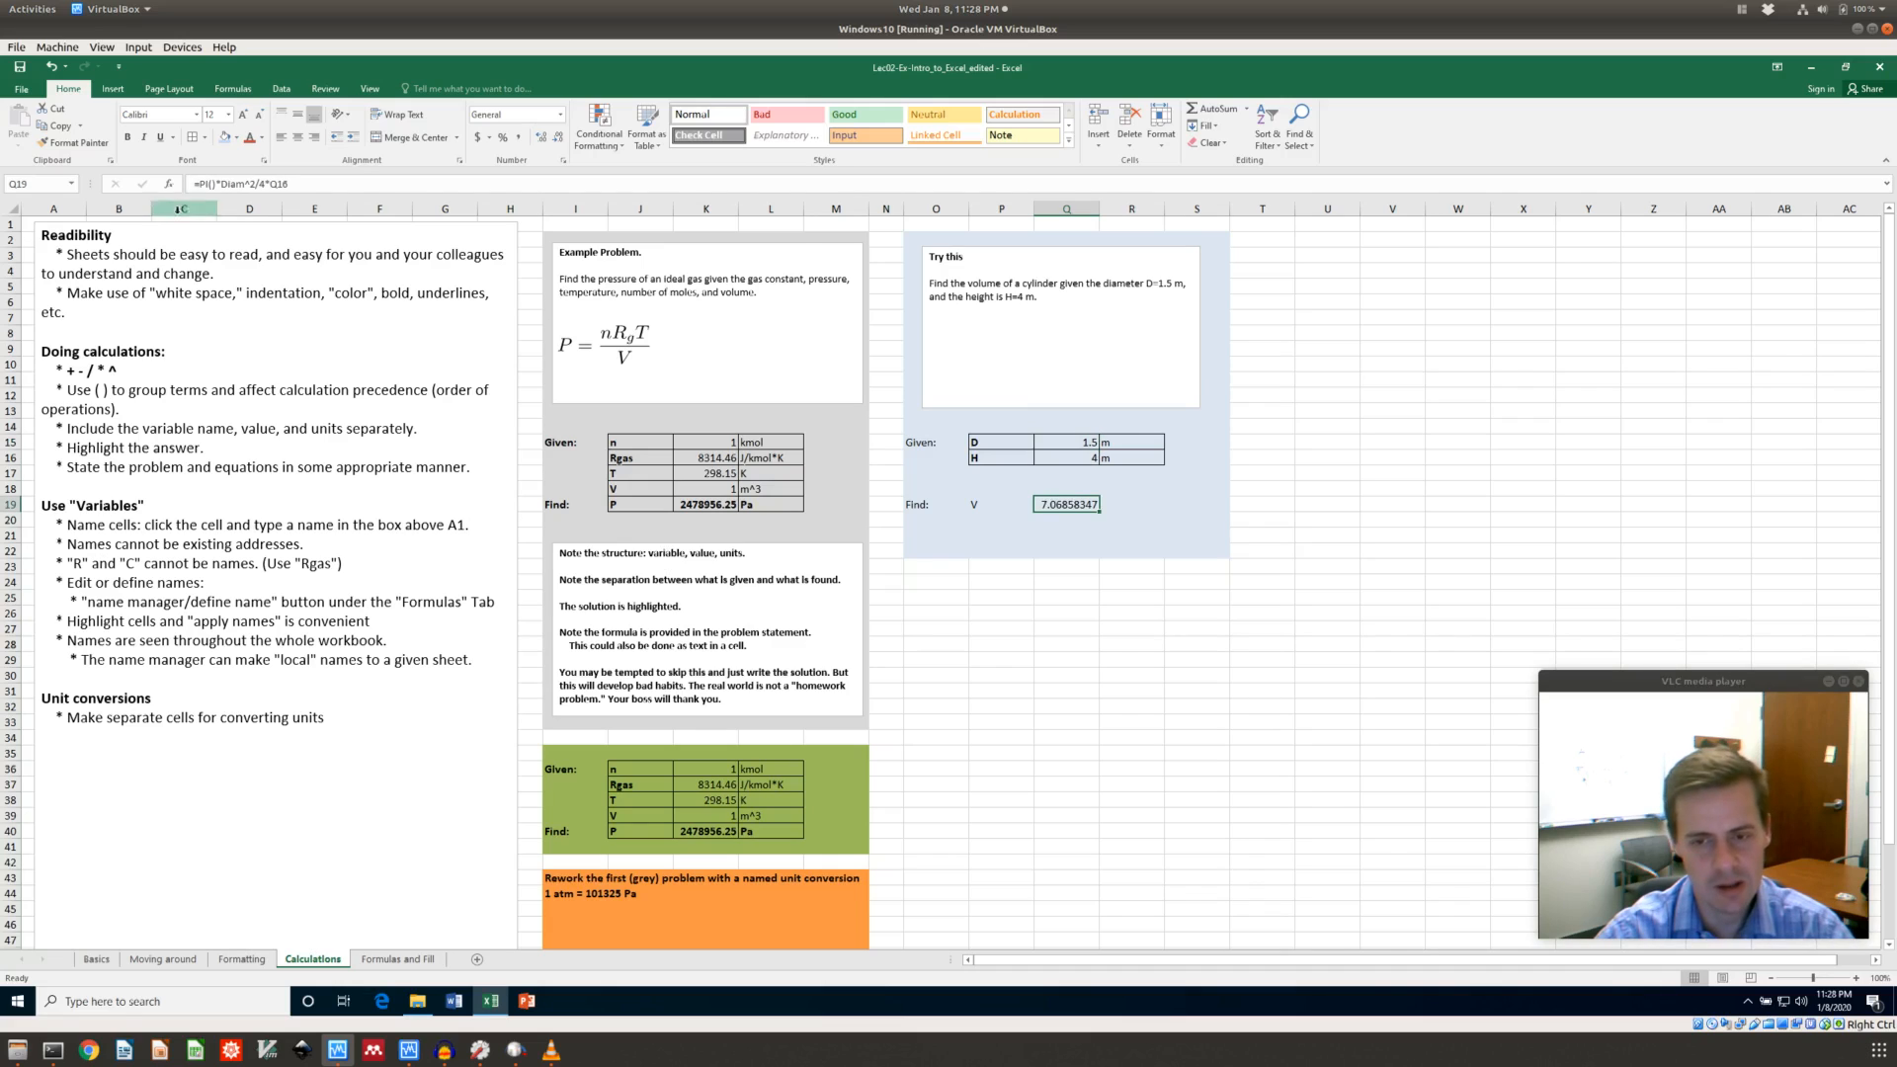
click(243, 186)
key(BackSpace)
key(BackSpace)
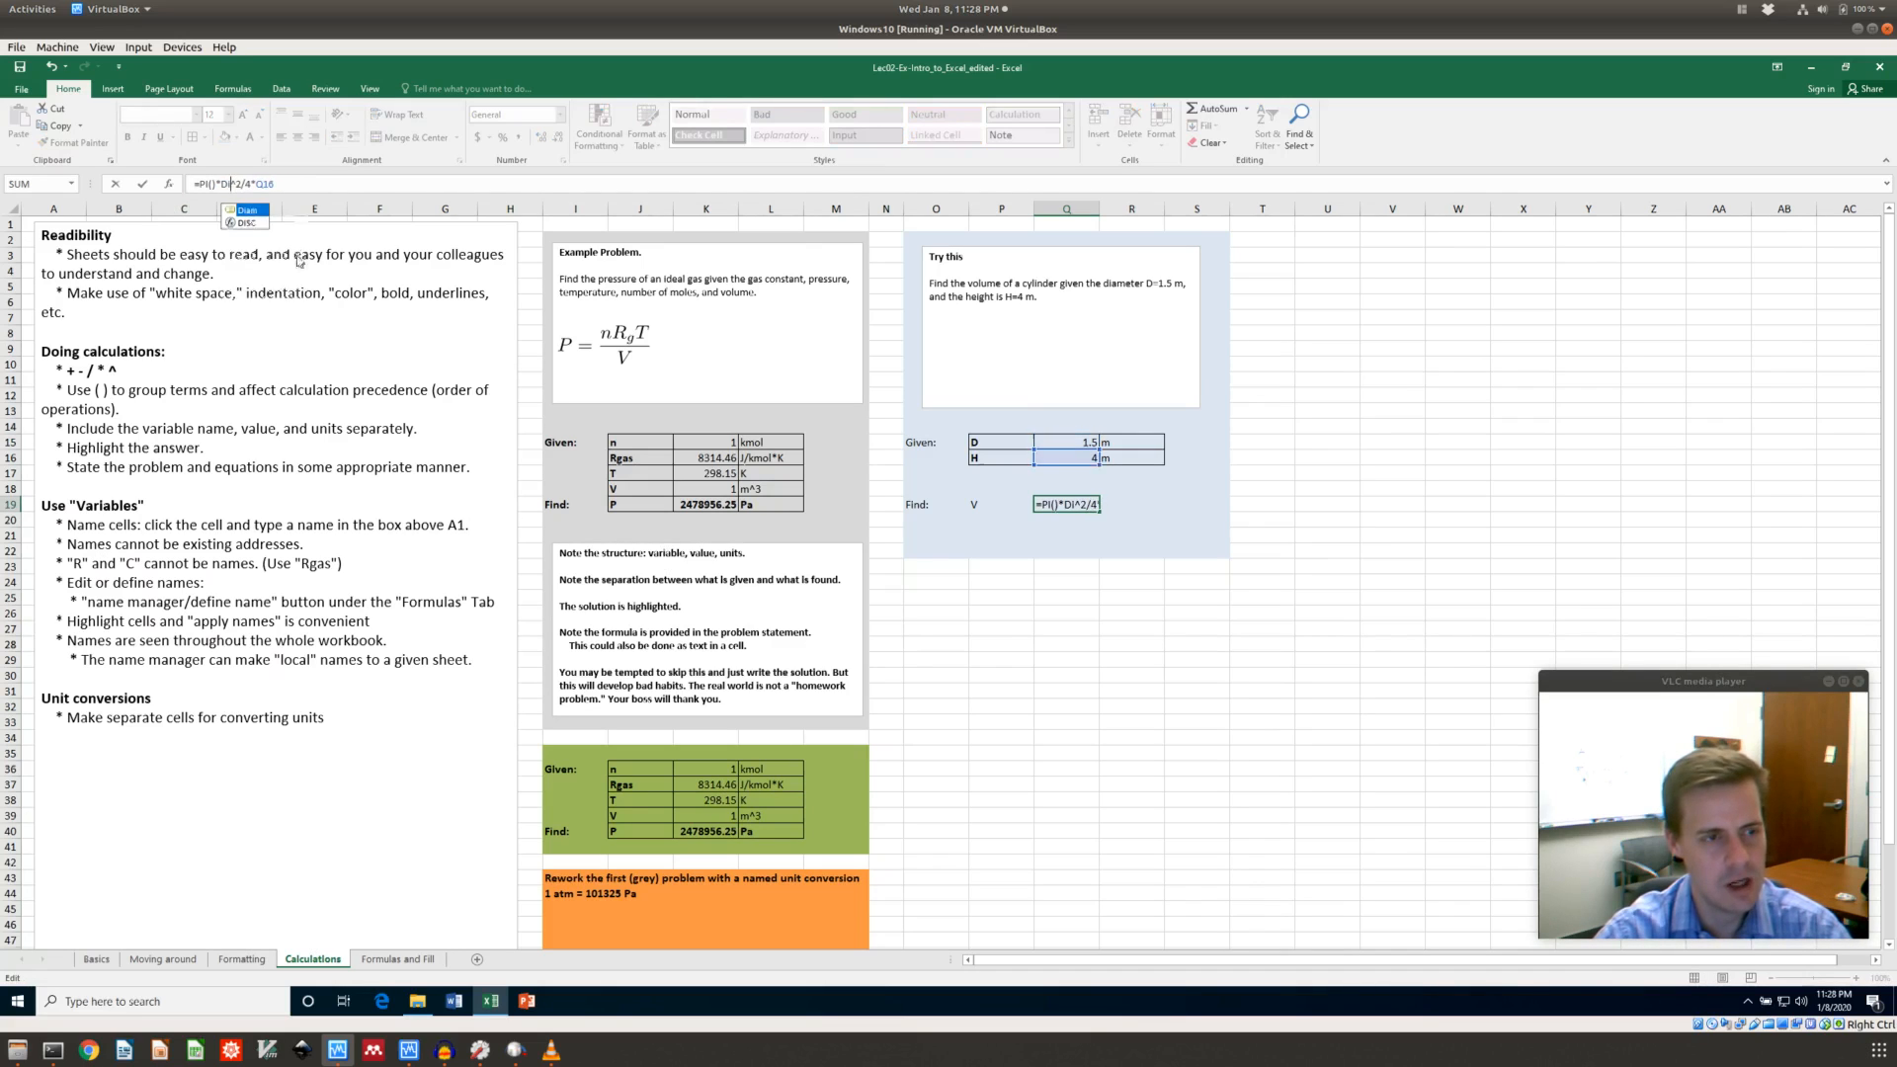
key(BackSpace)
key(Return)
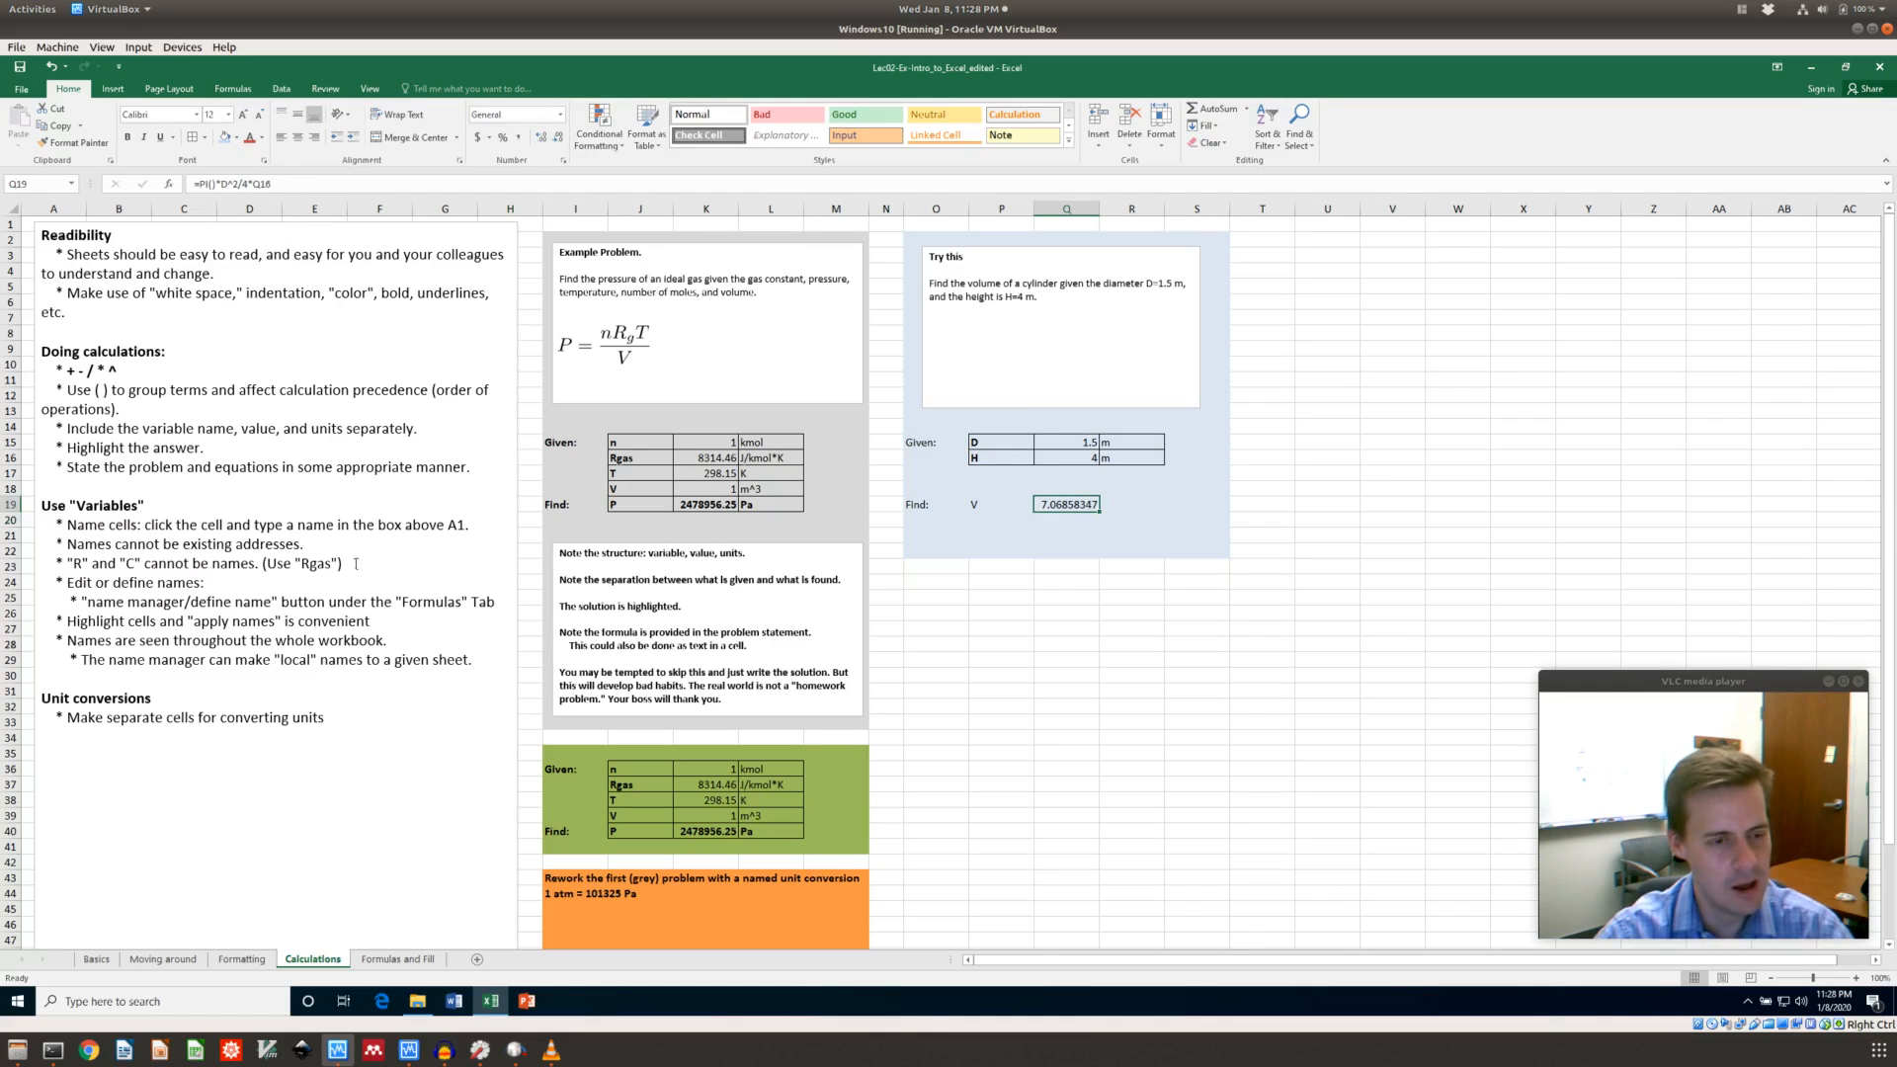
Give the diameter value cell Q15 the additional name D_ and go to it from the list of defined names
click(1065, 442)
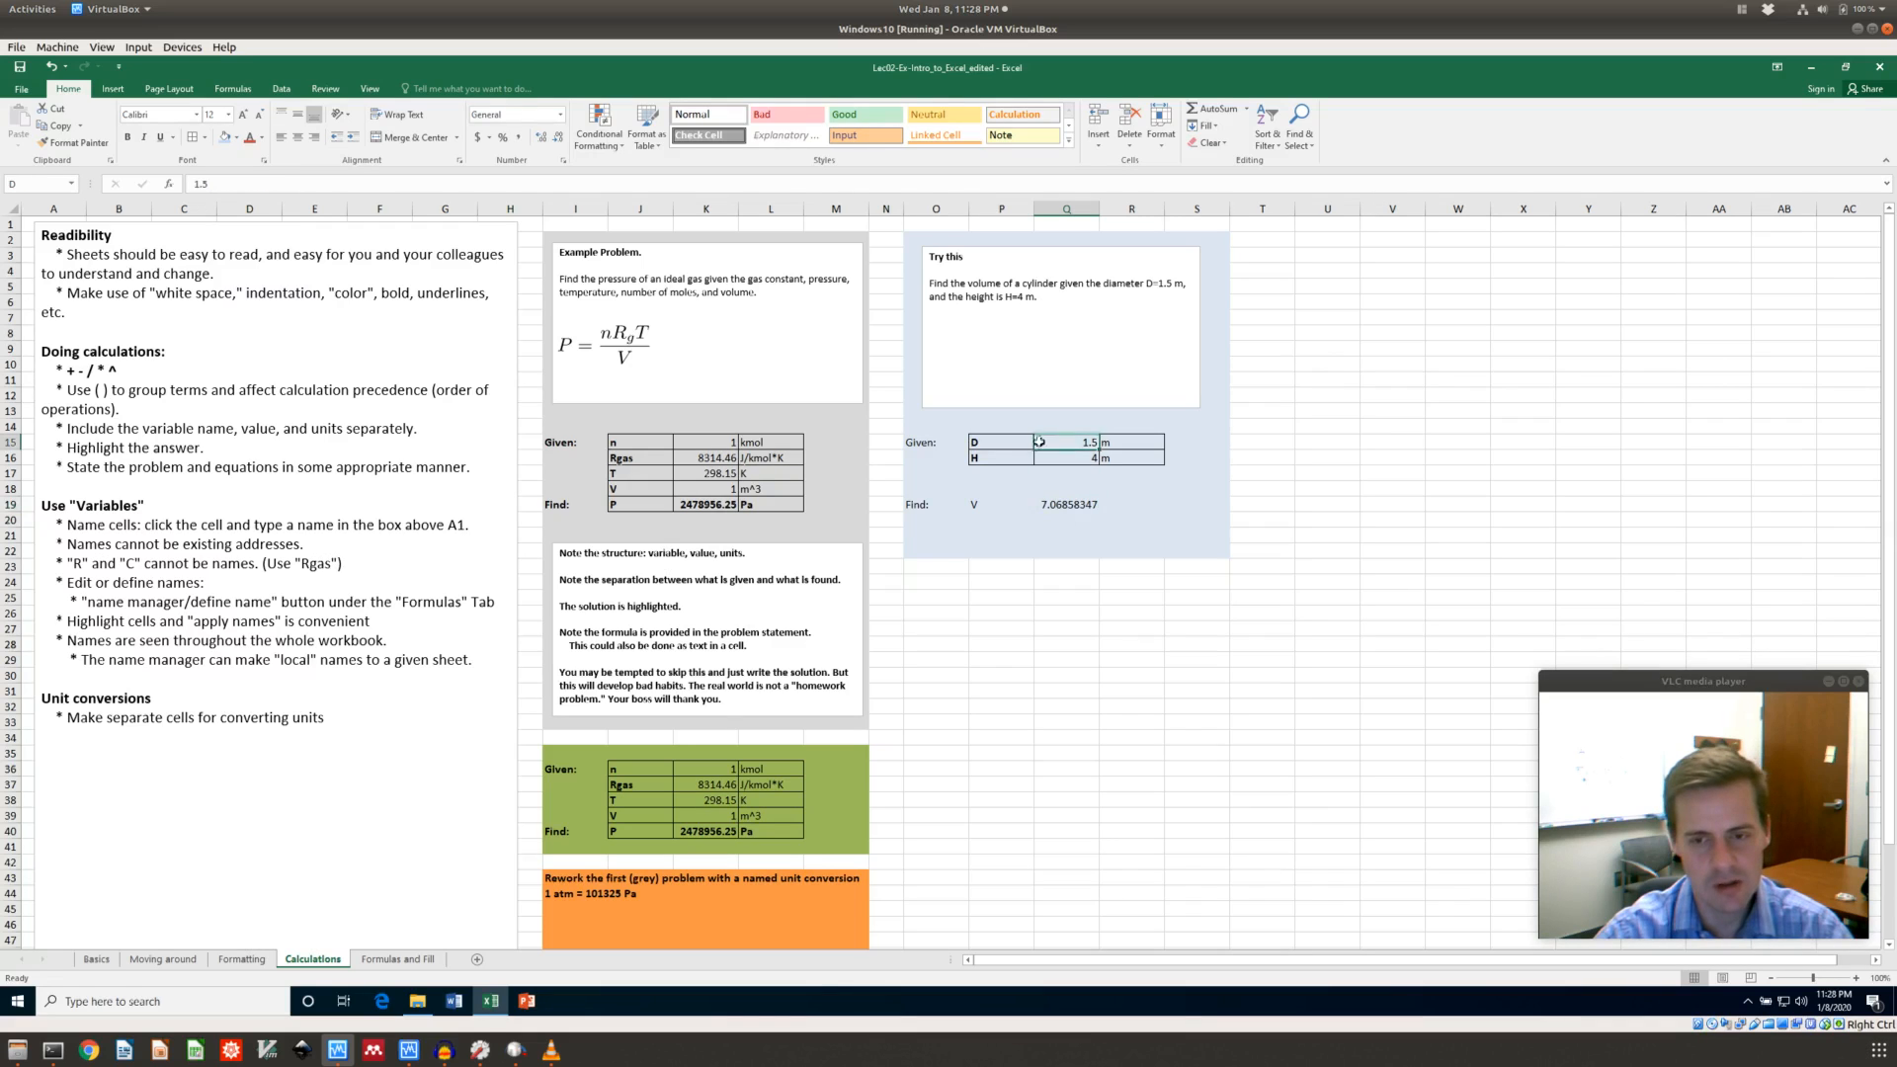
click(997, 446)
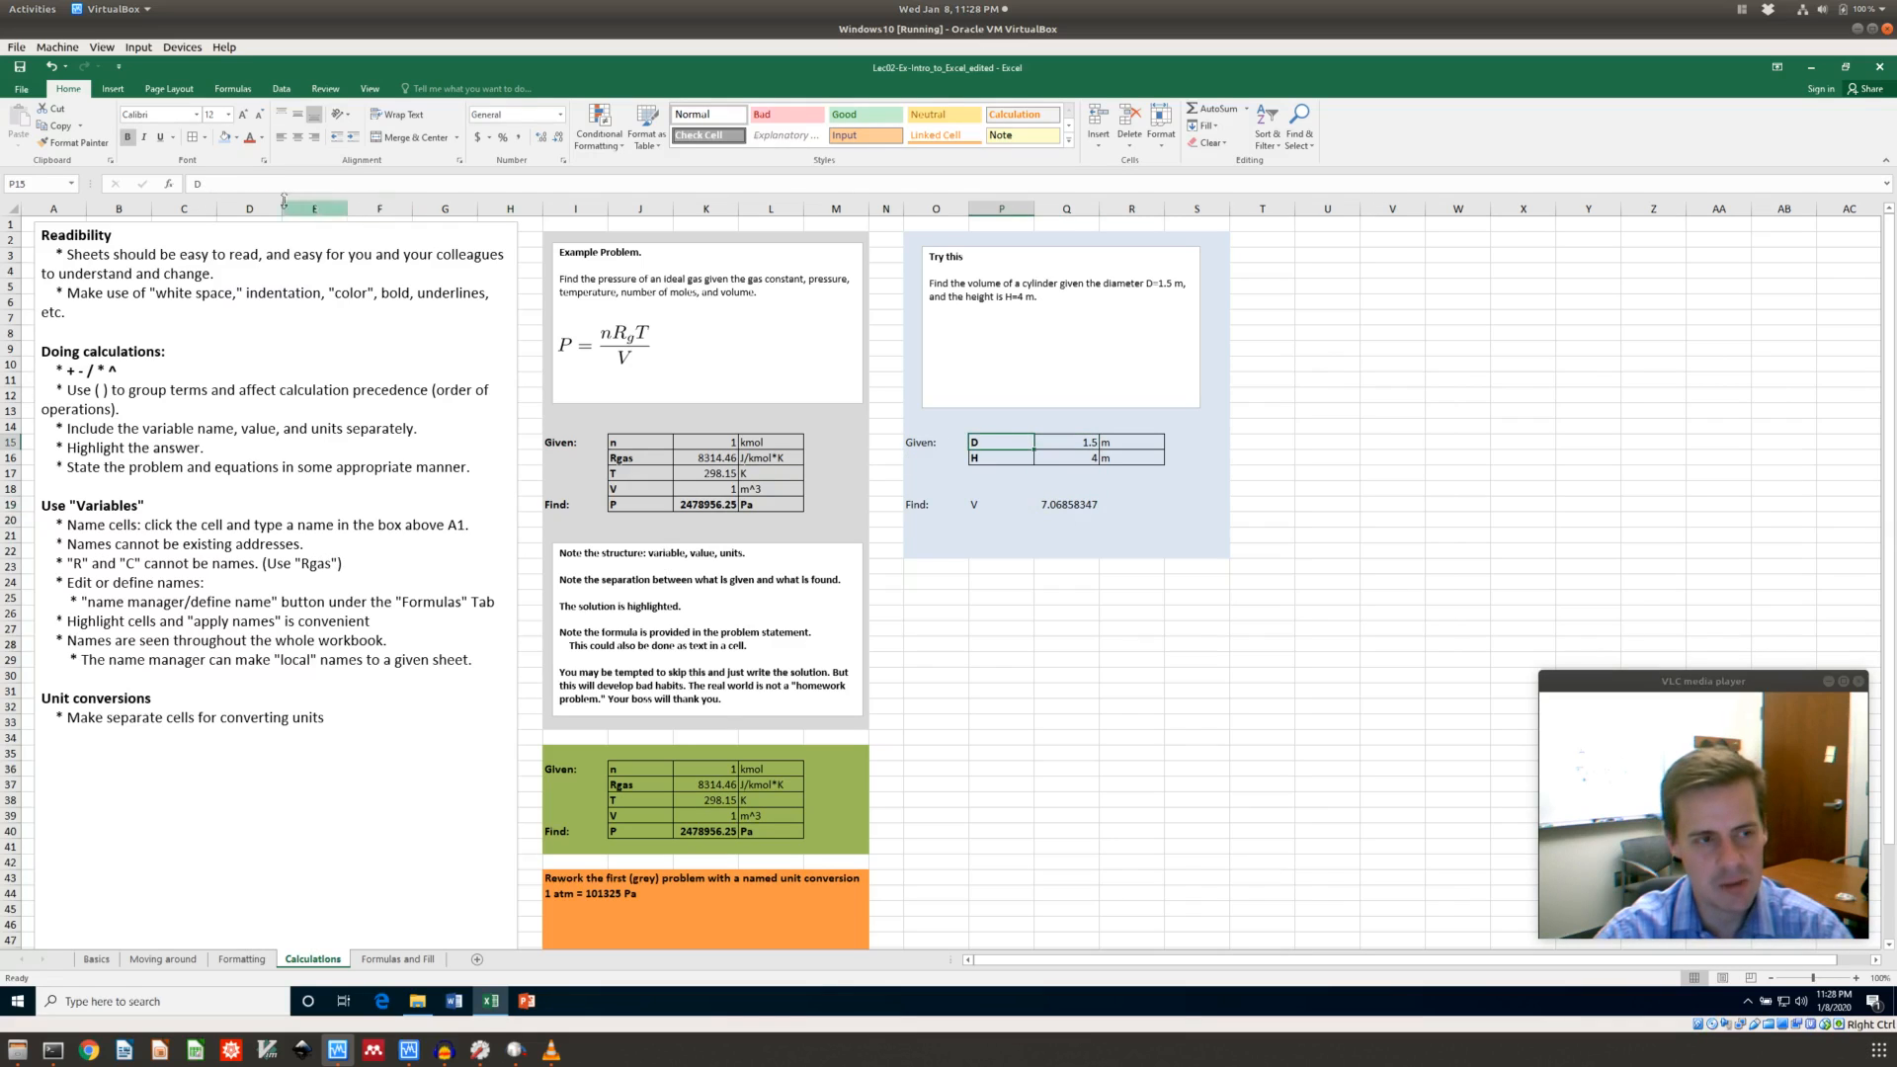
click(1088, 458)
click(1088, 443)
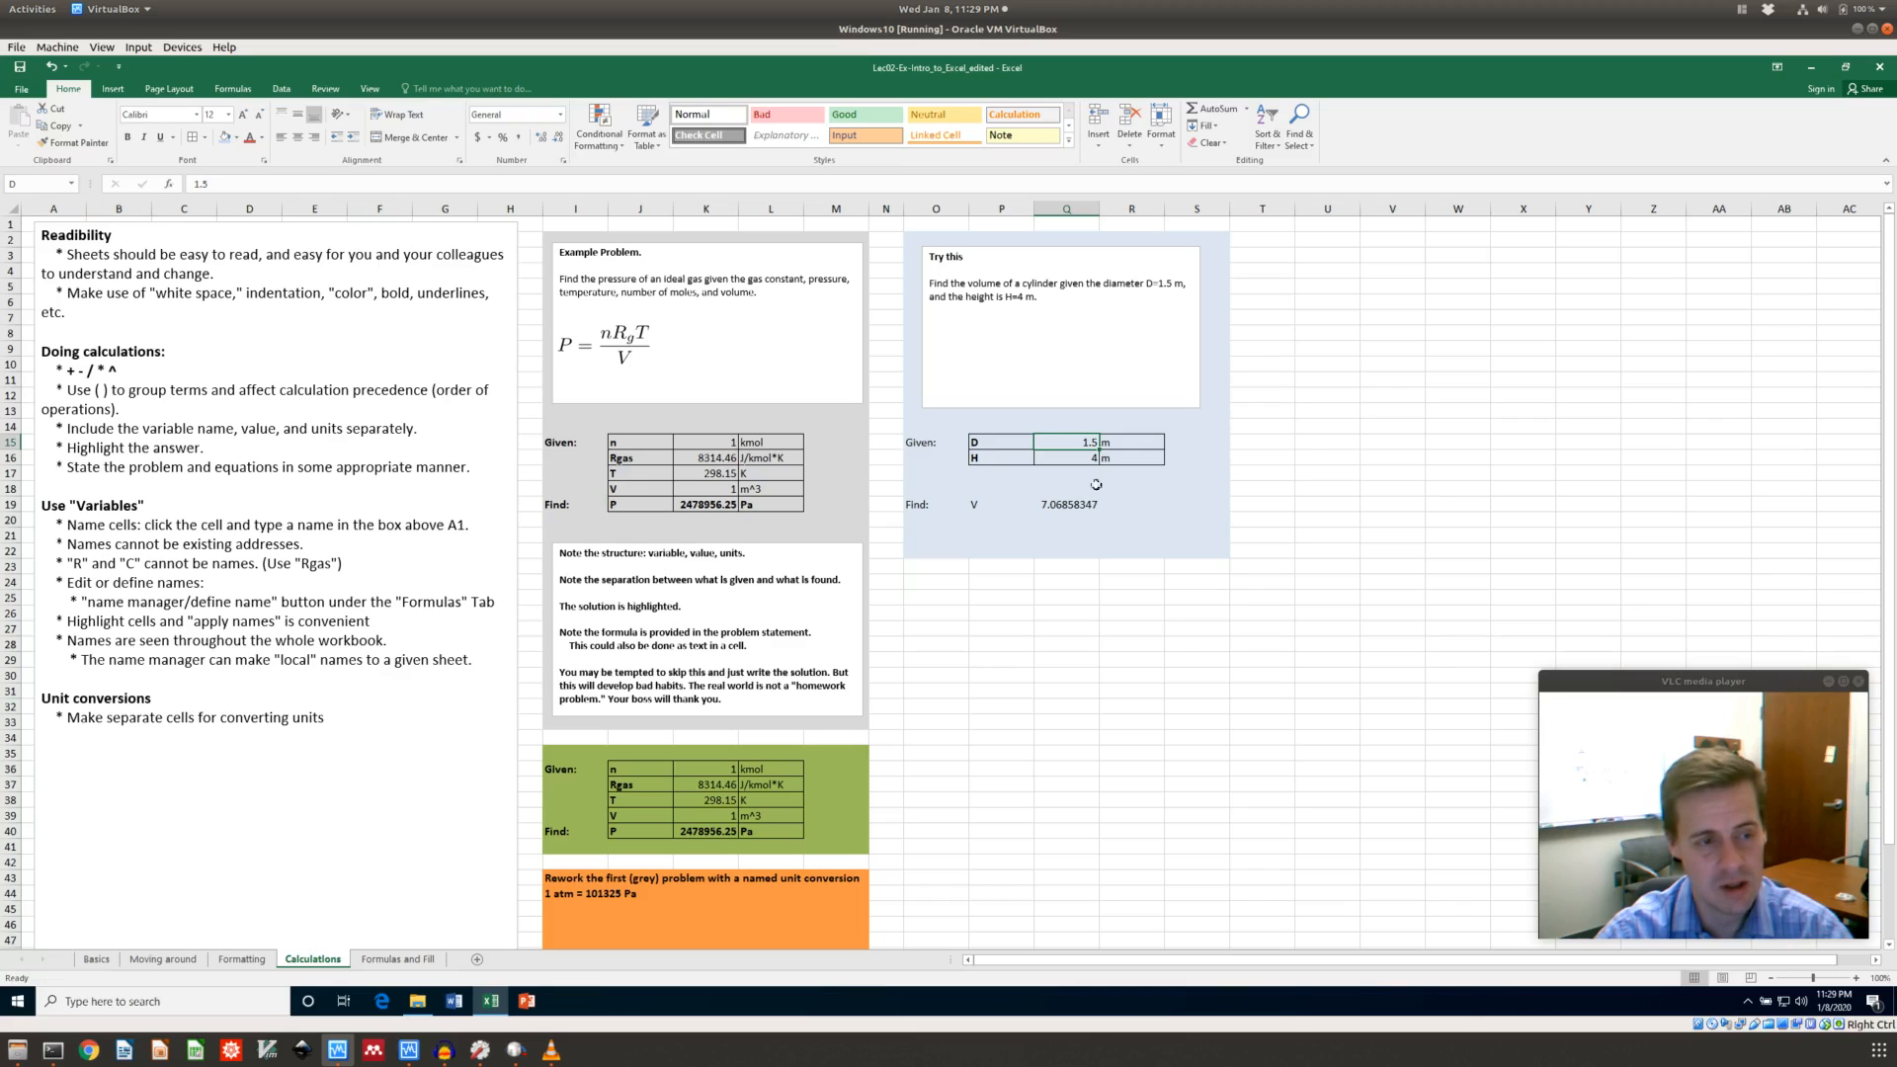
click(26, 184)
text(D)
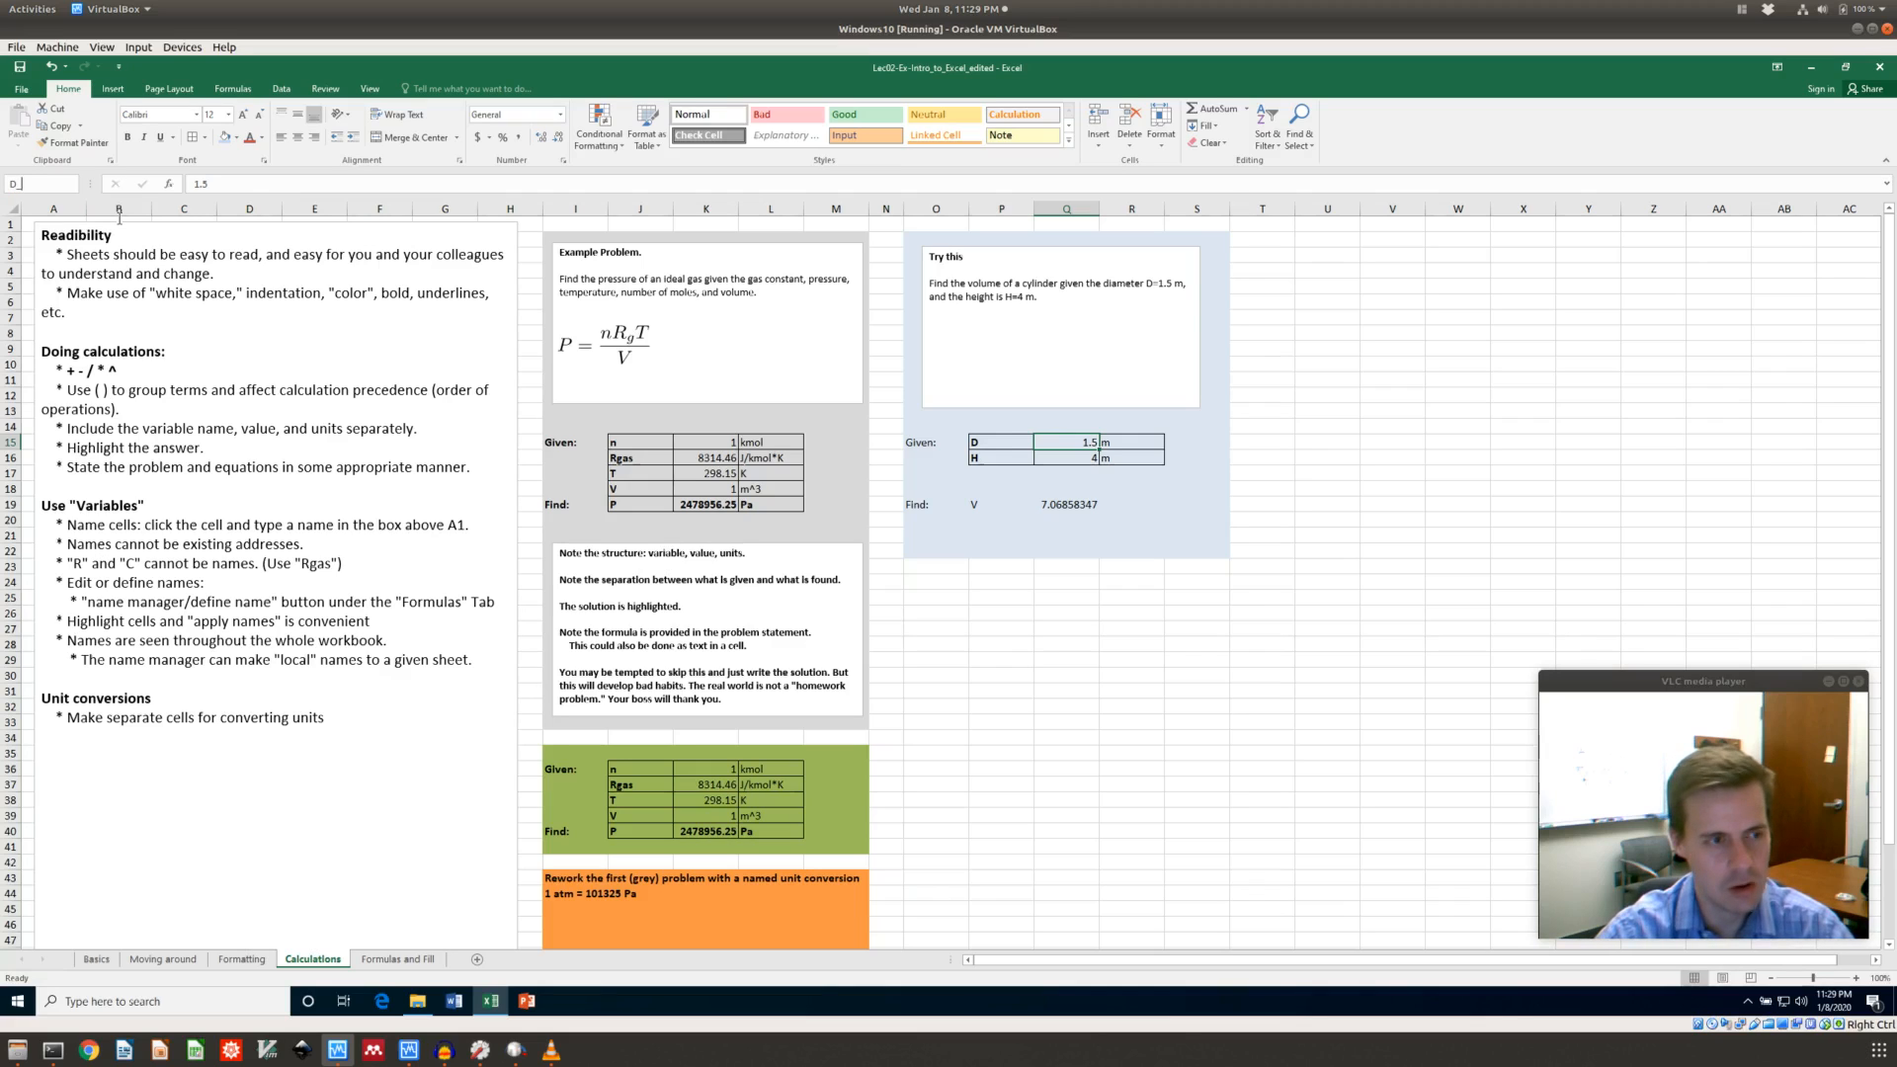
key(Up)
key(Down)
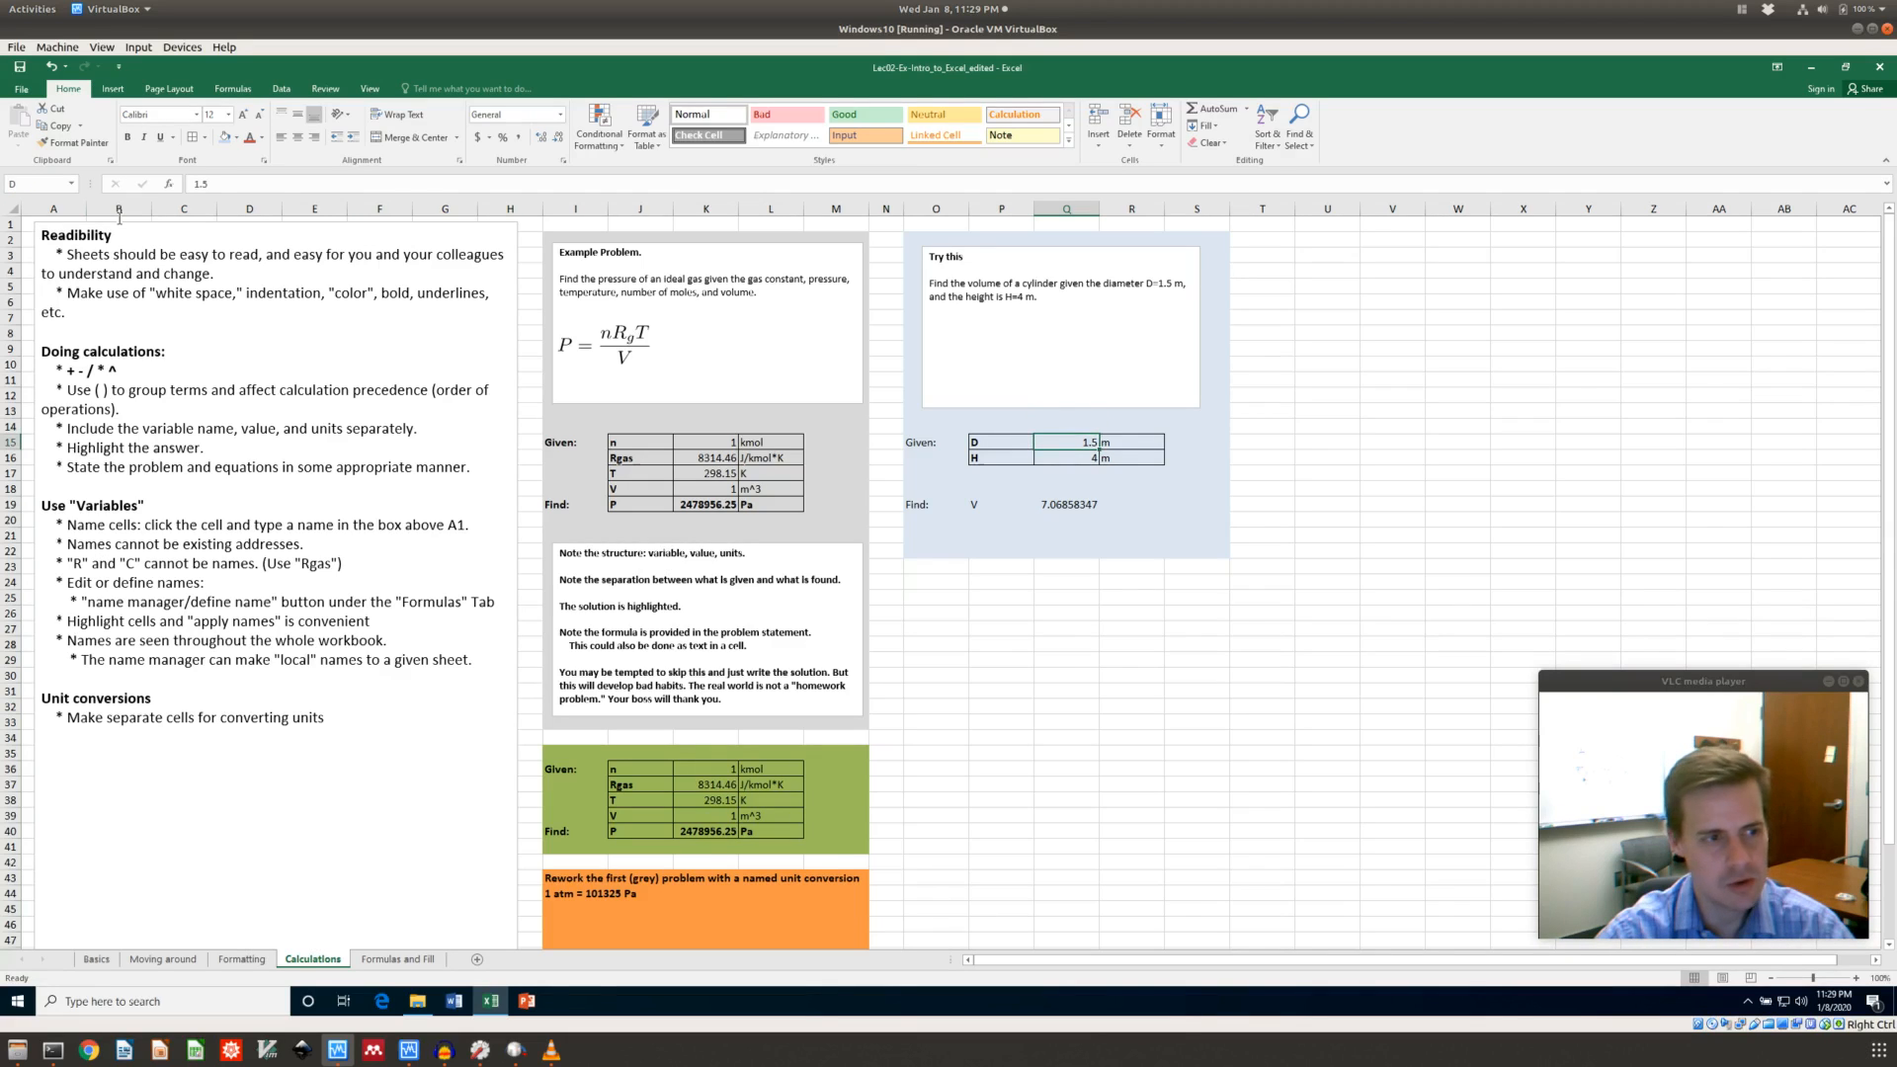
click(70, 184)
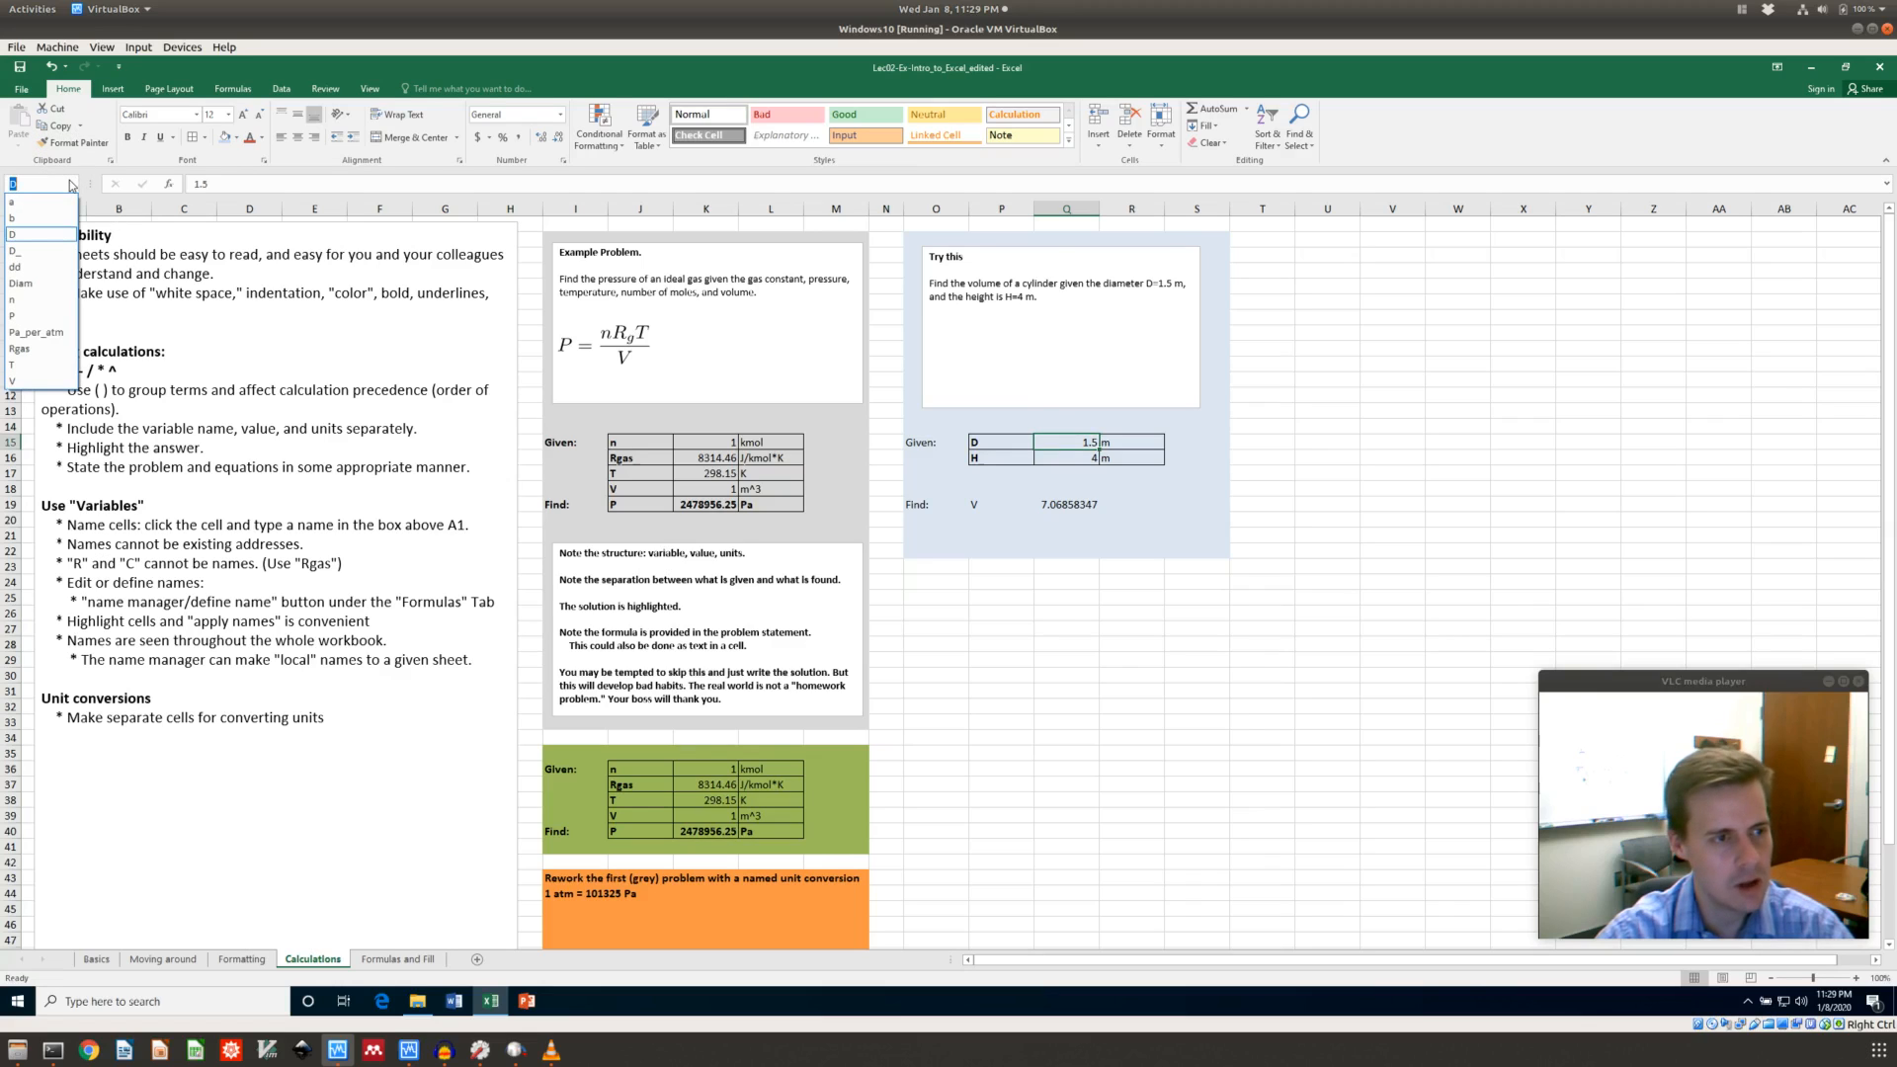
click(44, 250)
Replace D with the name D_ in the Q19 volume formula, giving =PI()*D_^2/4*Q16
click(1087, 499)
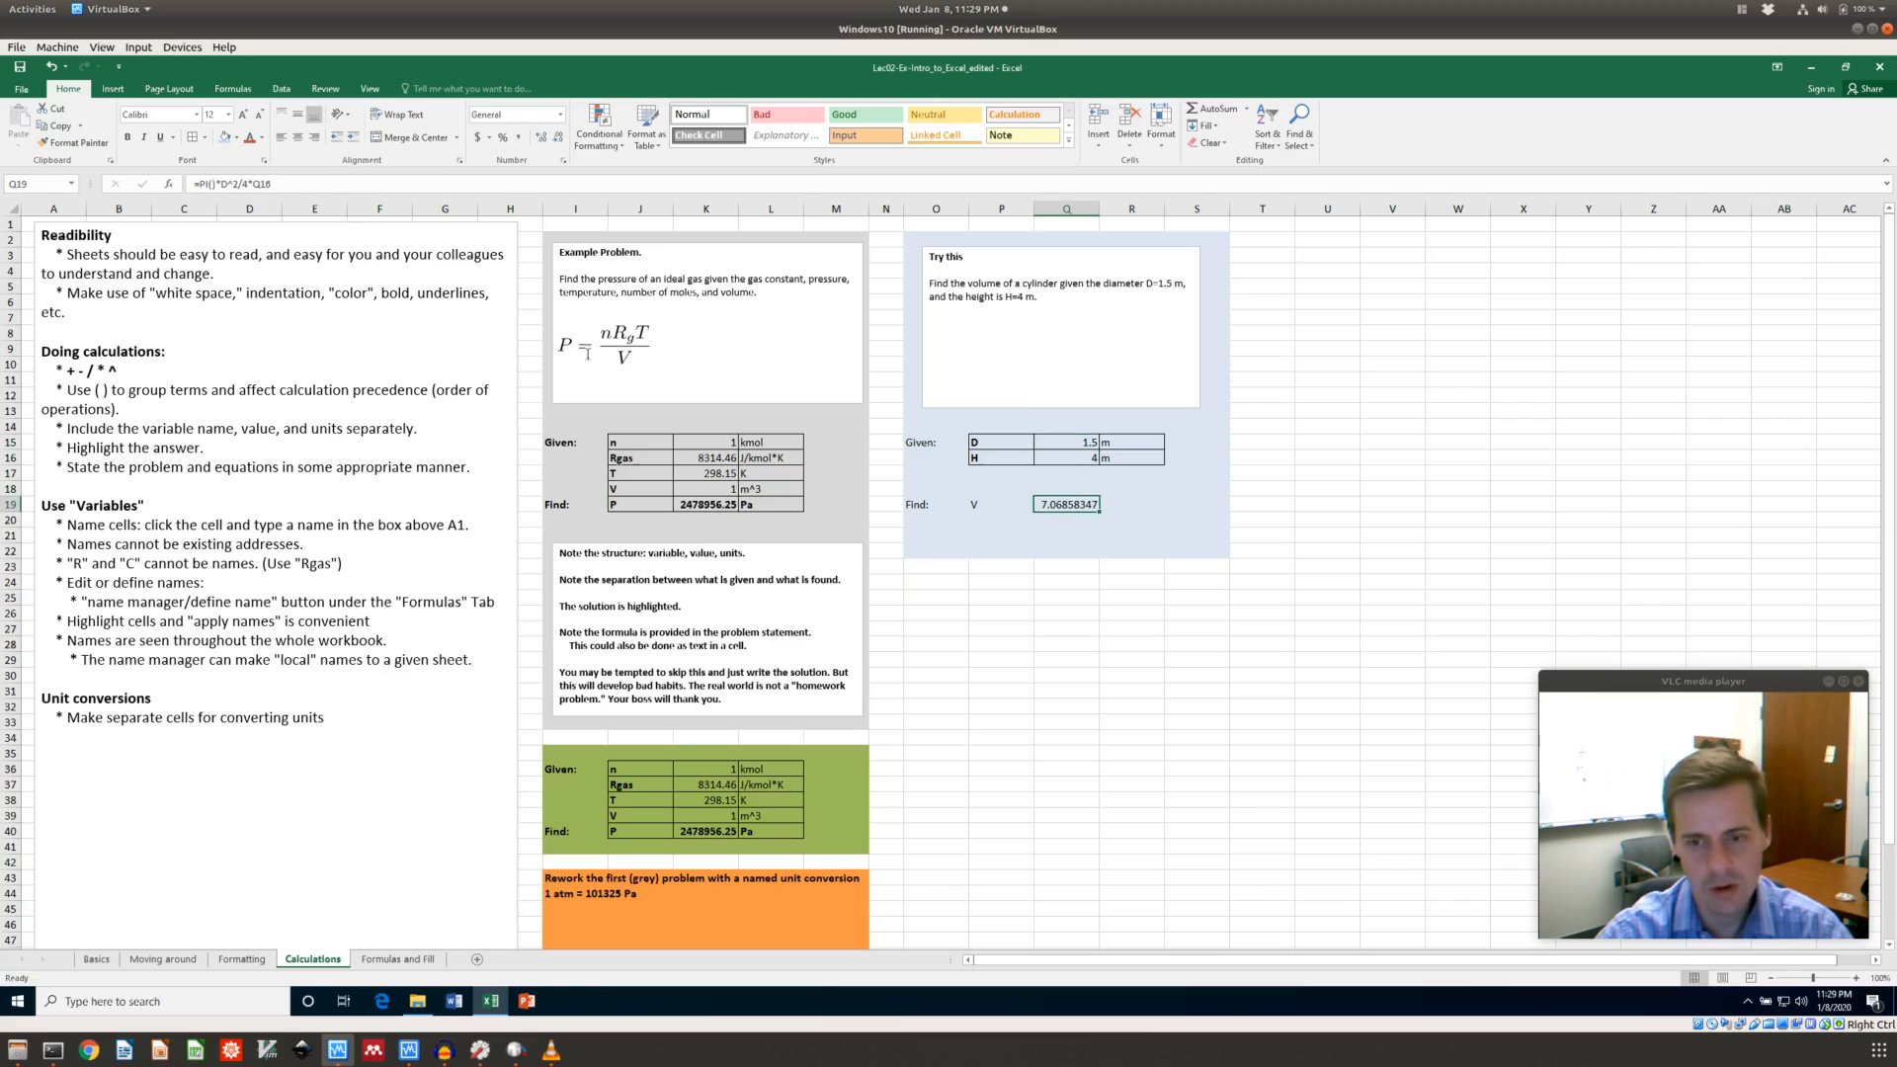
click(230, 184)
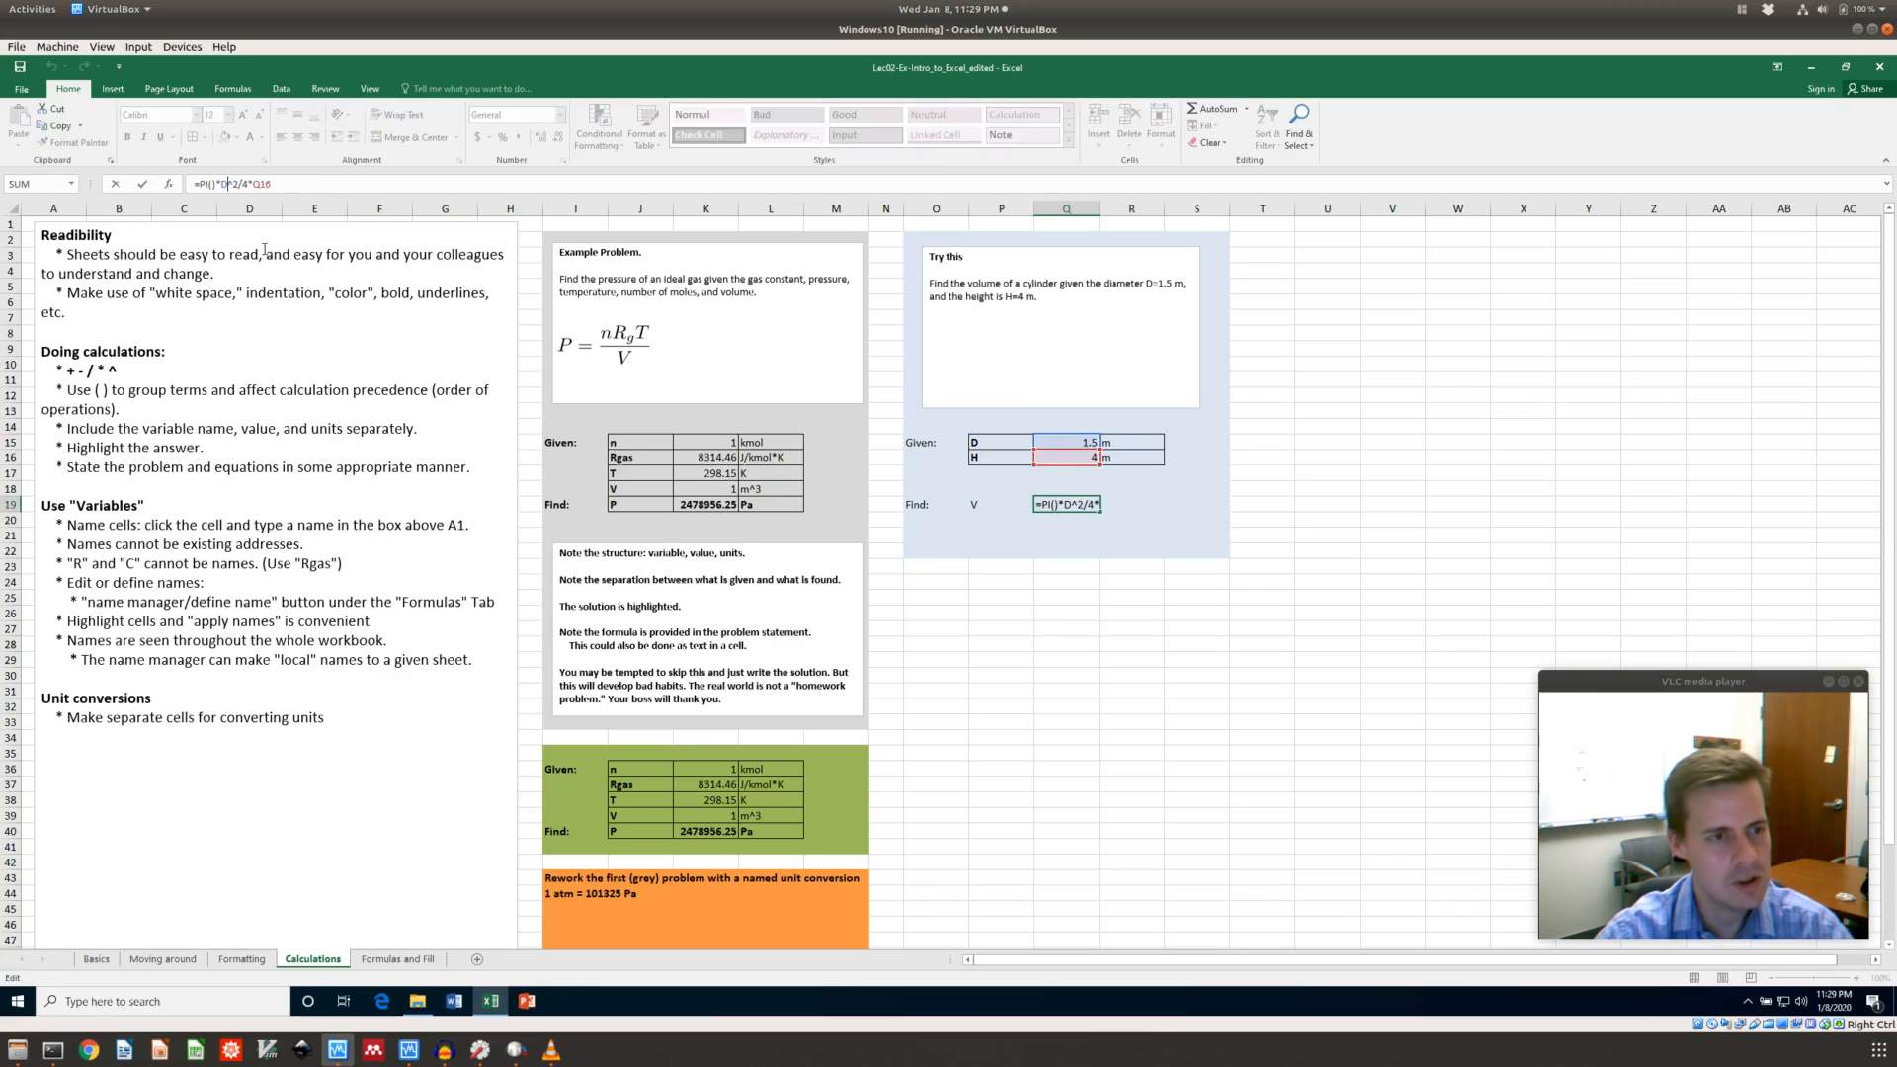
text(_)
key(Return)
key(Up)
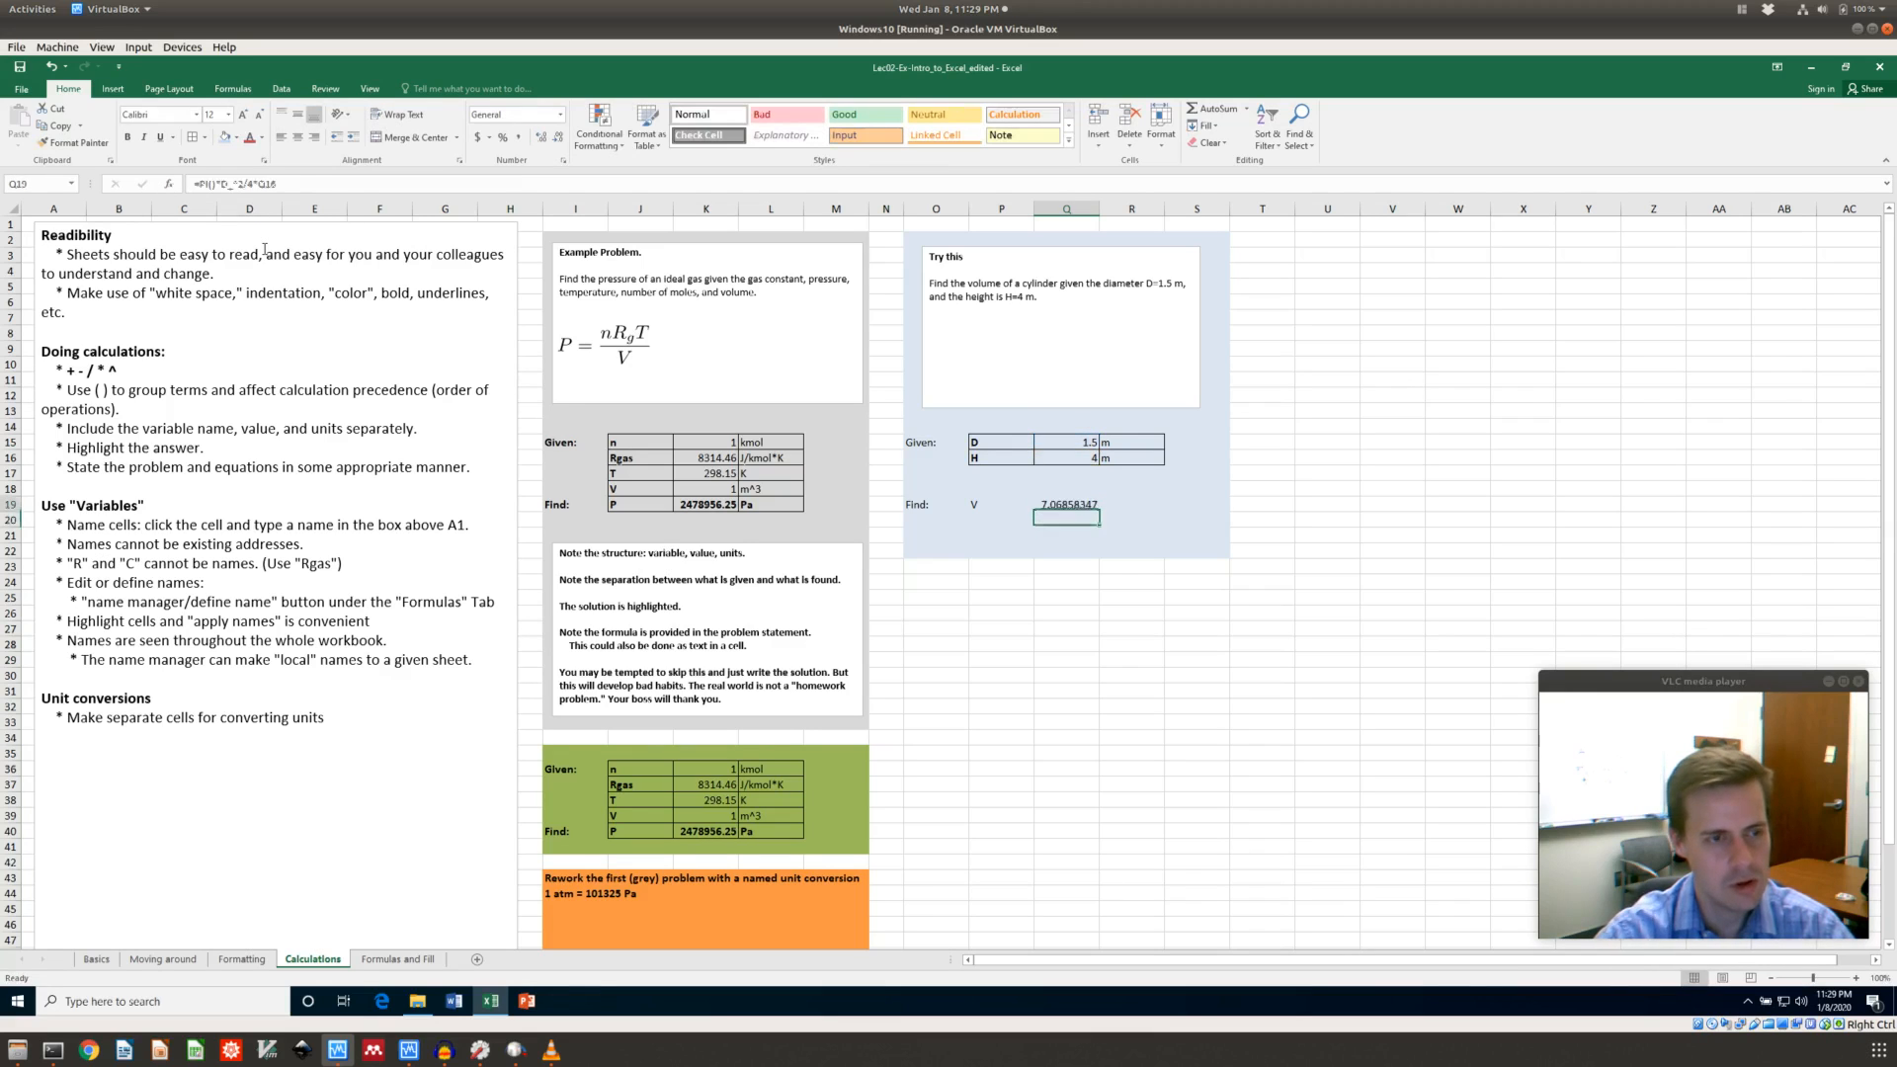
Return to the diameter value cell Q15 and examine the list of defined names
key(Up)
key(Up)
key(Up)
key(Up)
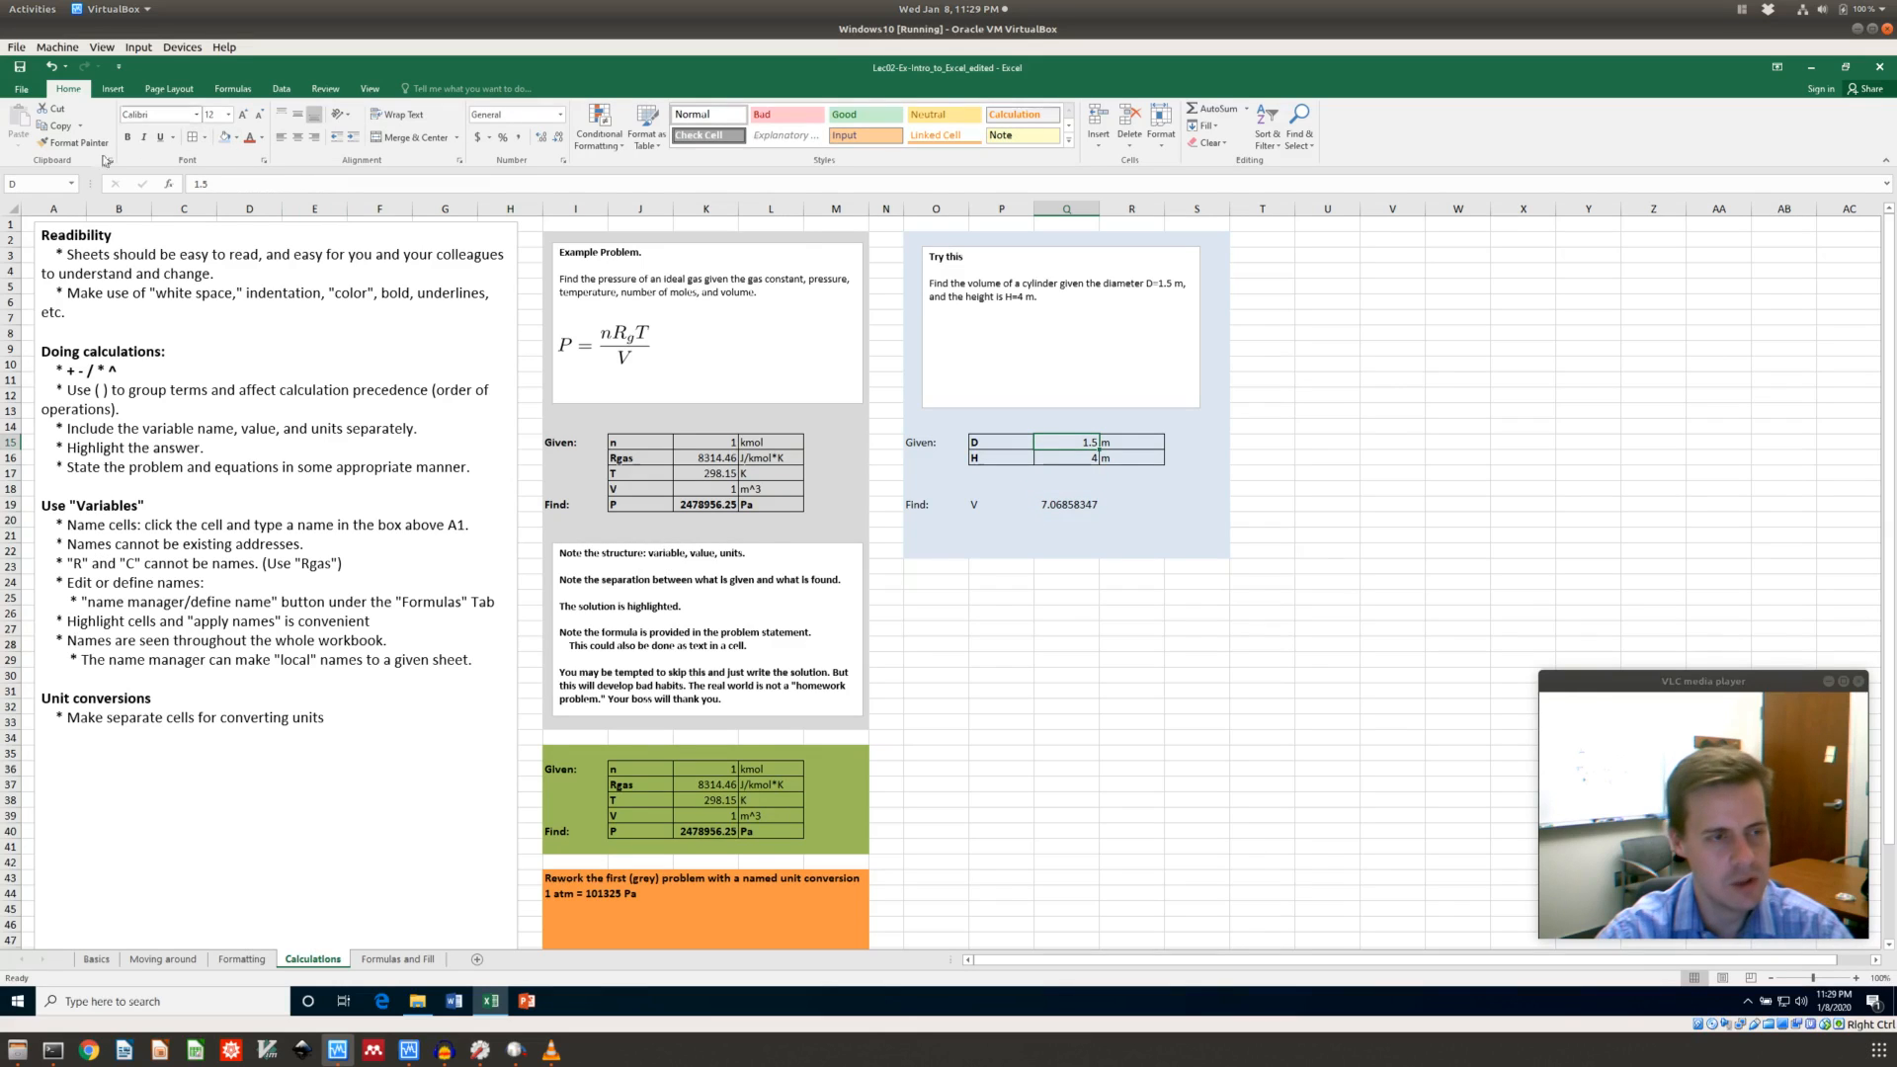
click(71, 184)
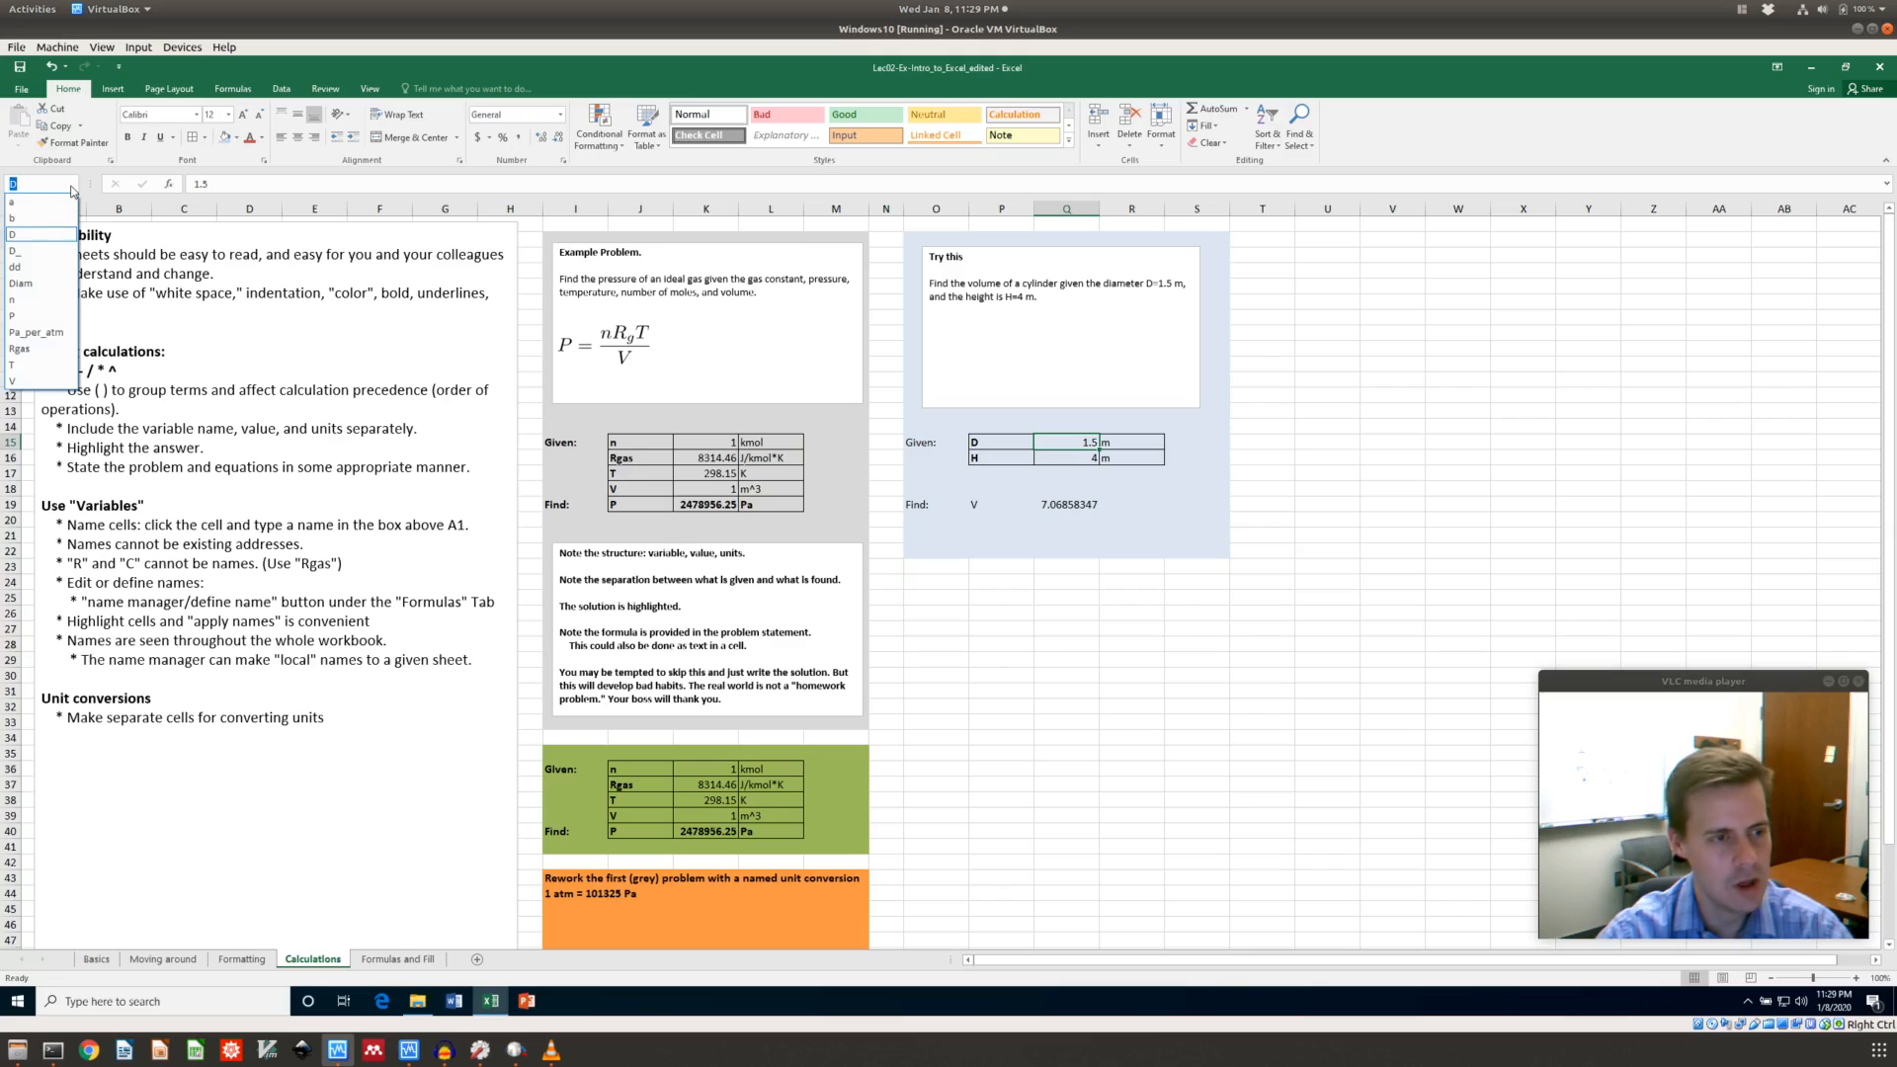
click(71, 186)
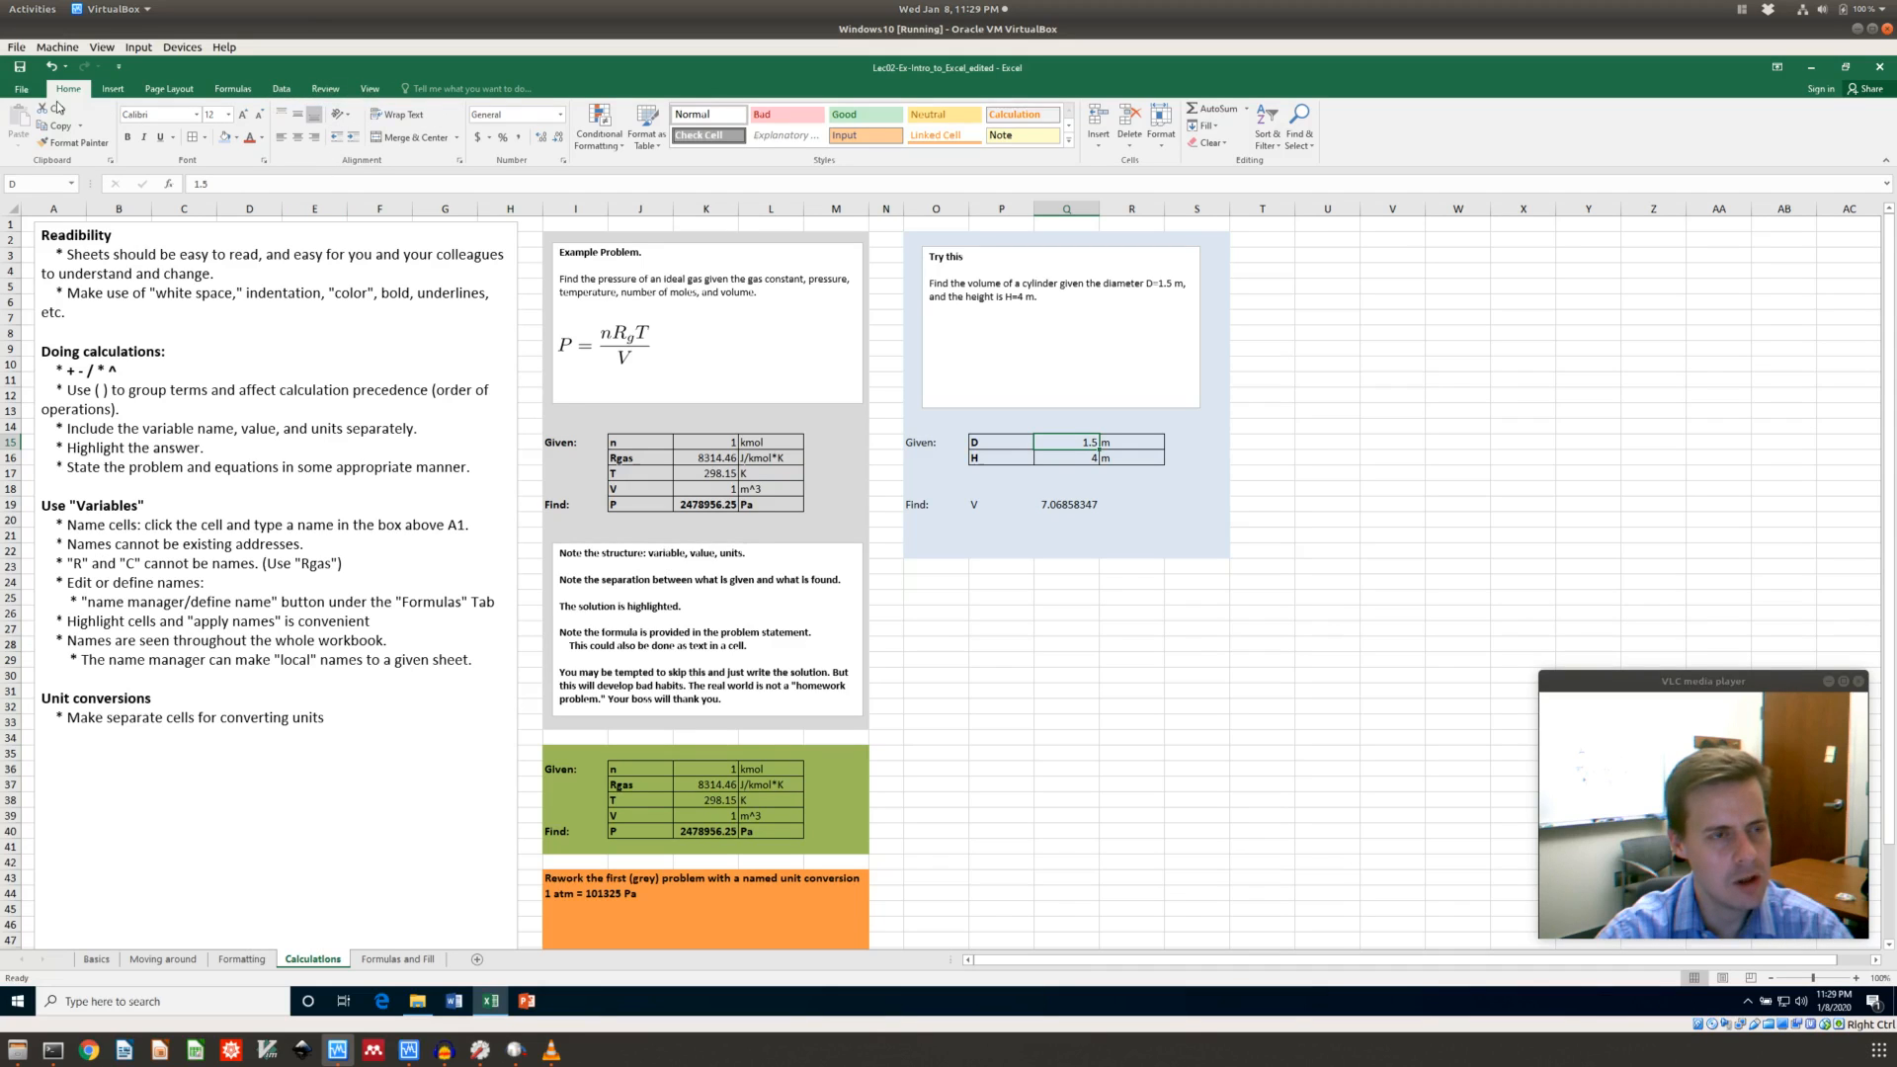
Insert the built-in Area of Circle equation and move it into the Try this box below the problem text
click(112, 90)
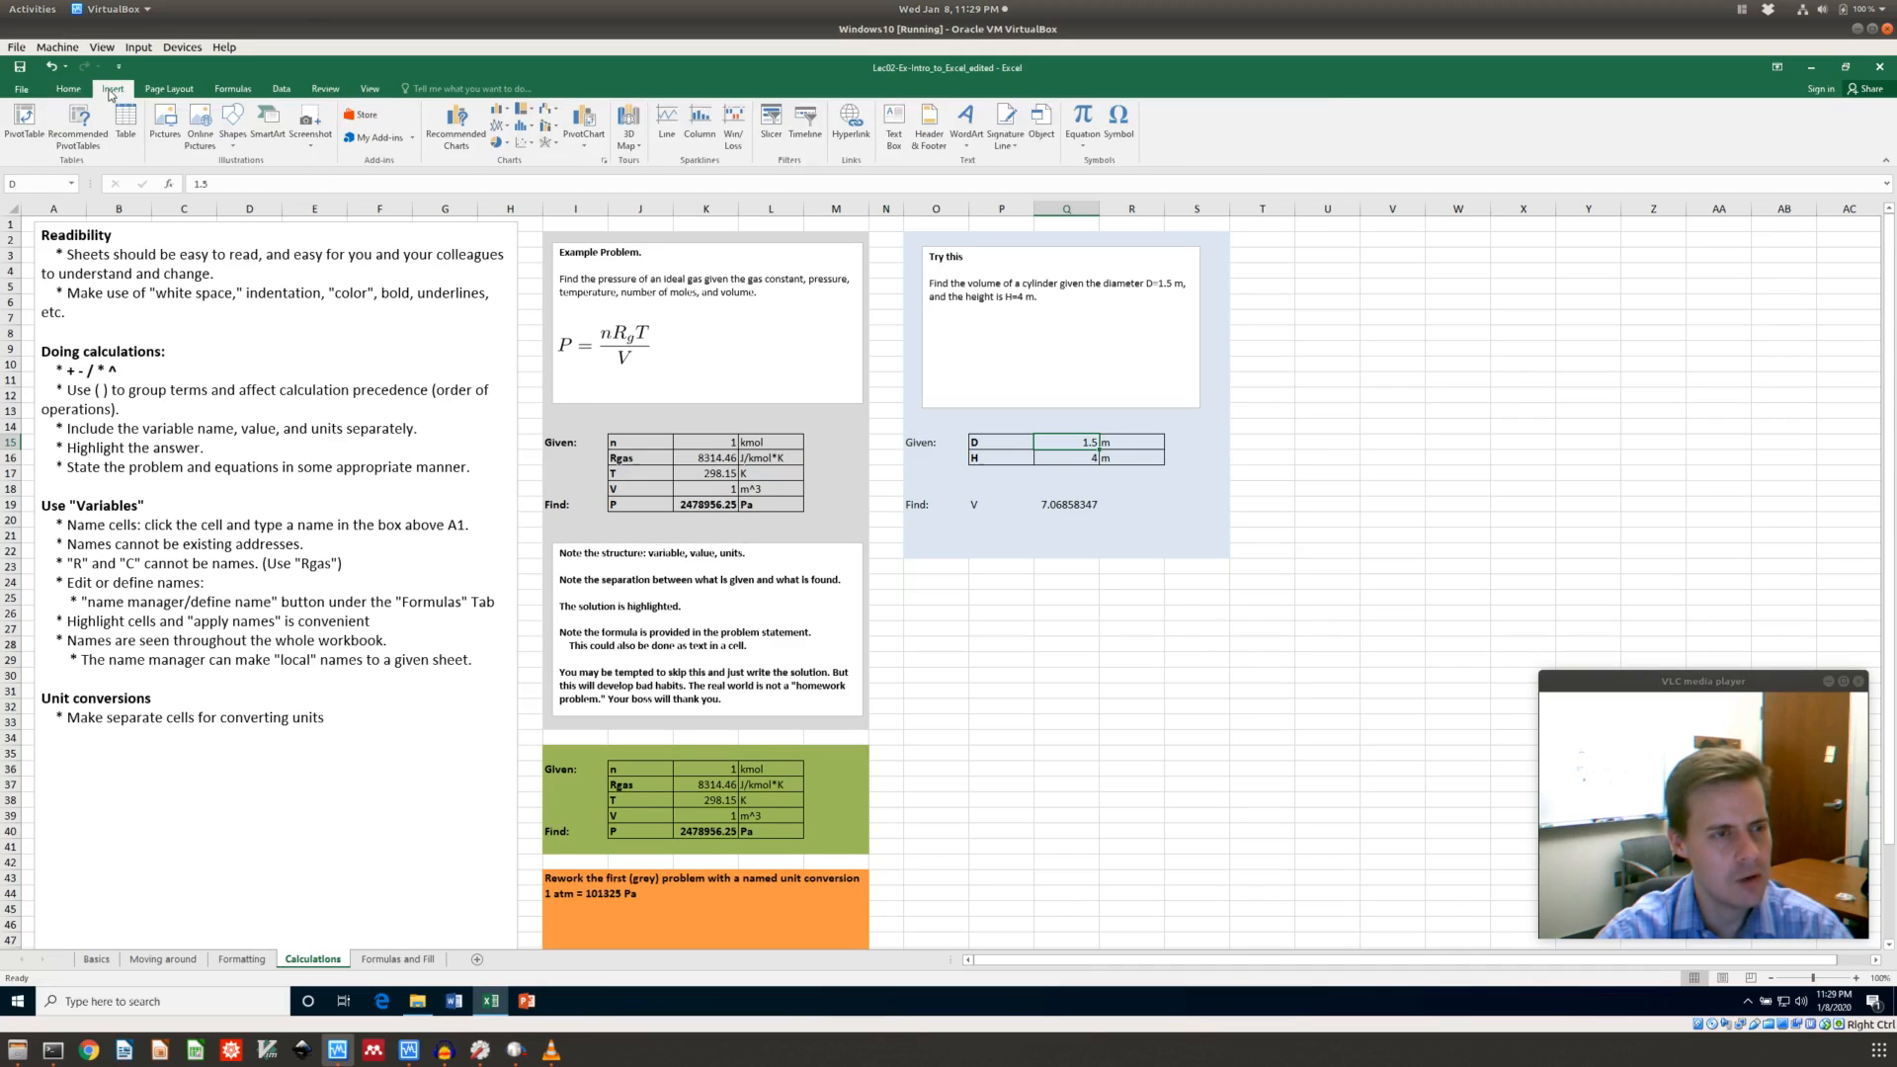
click(246, 91)
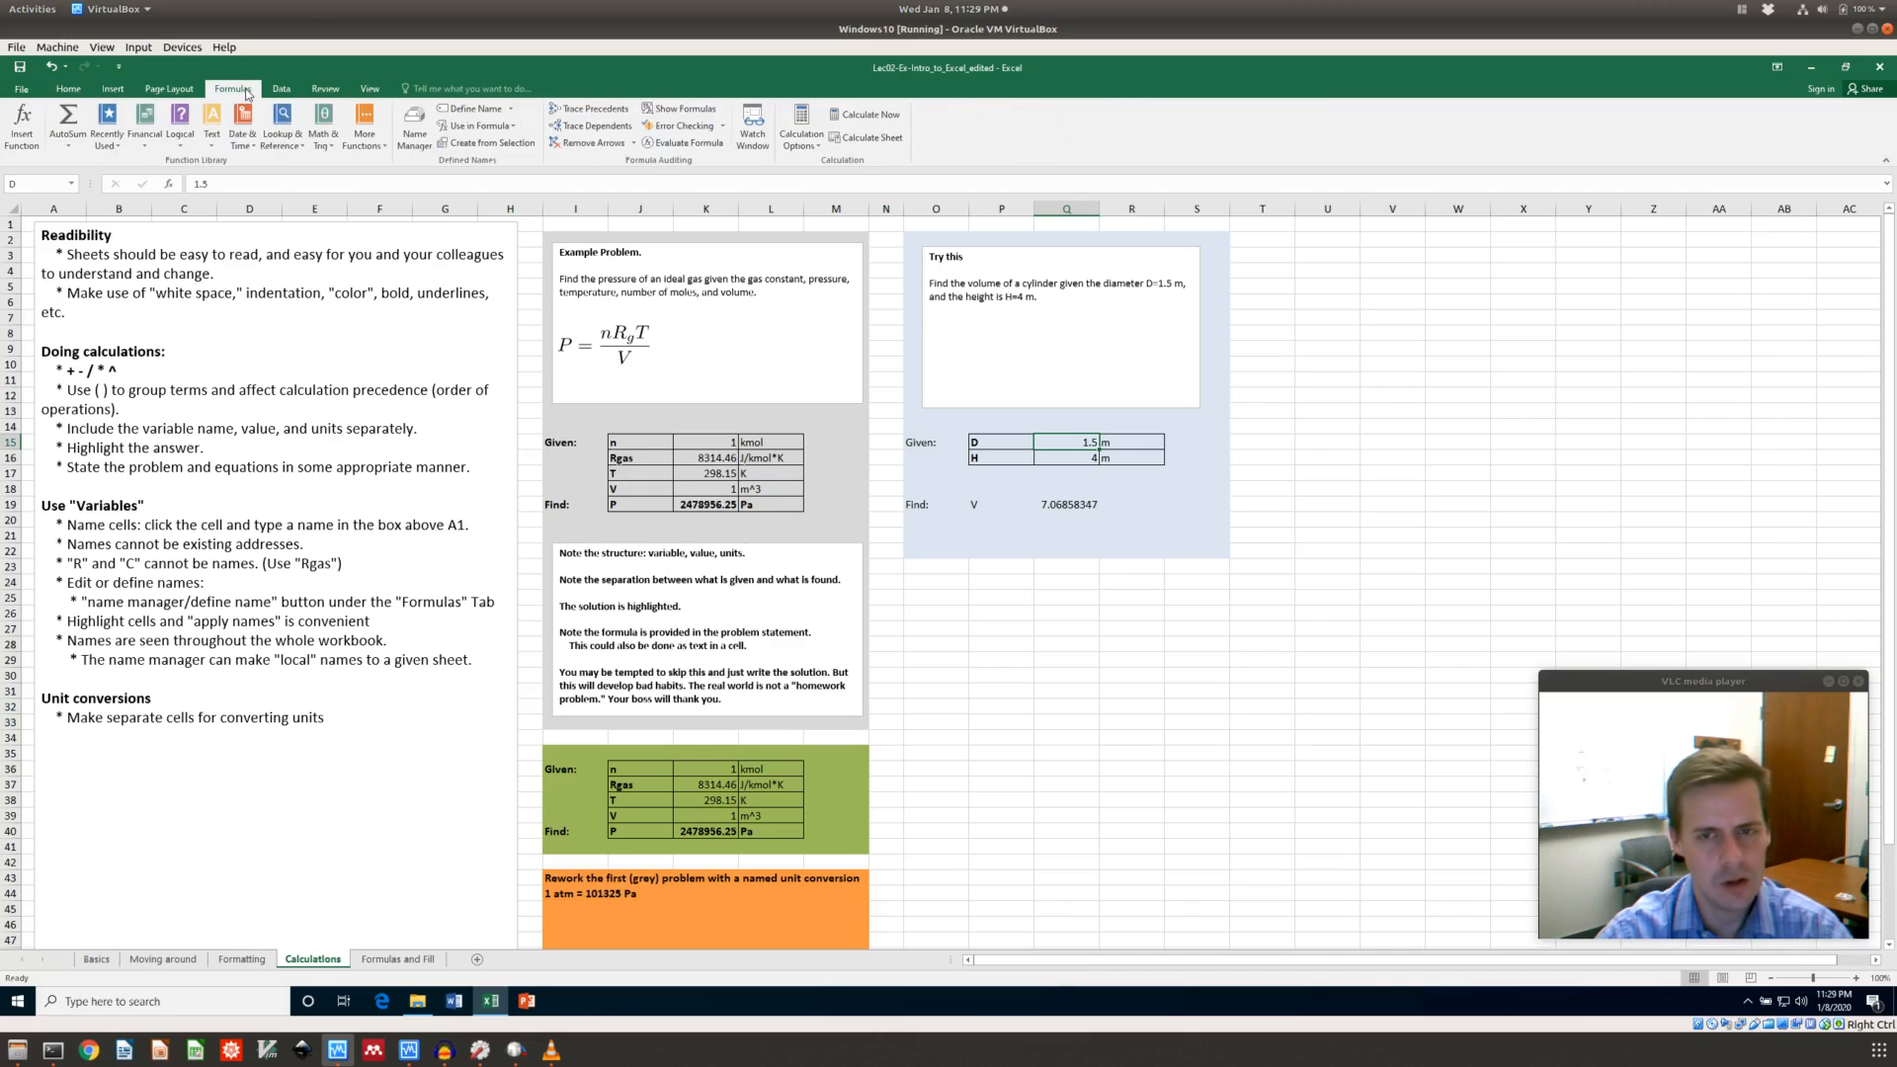
click(109, 90)
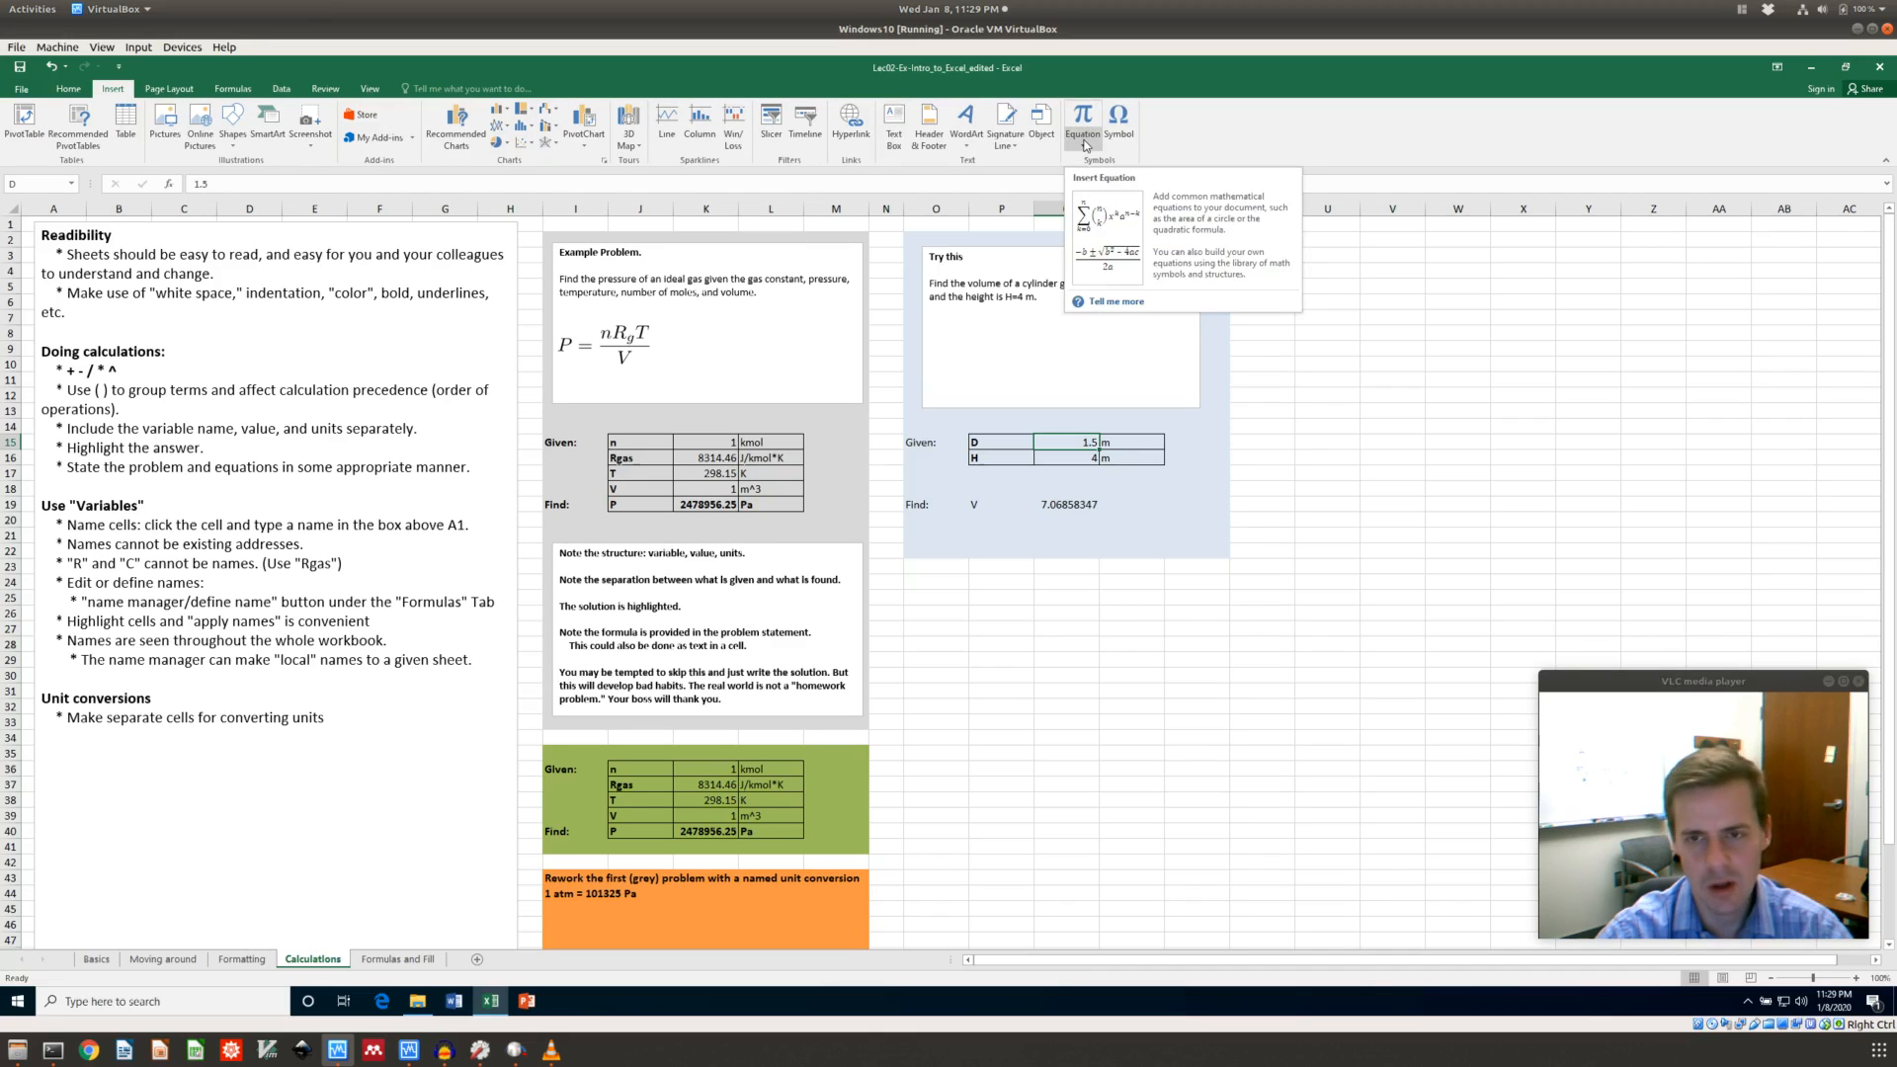
click(1084, 147)
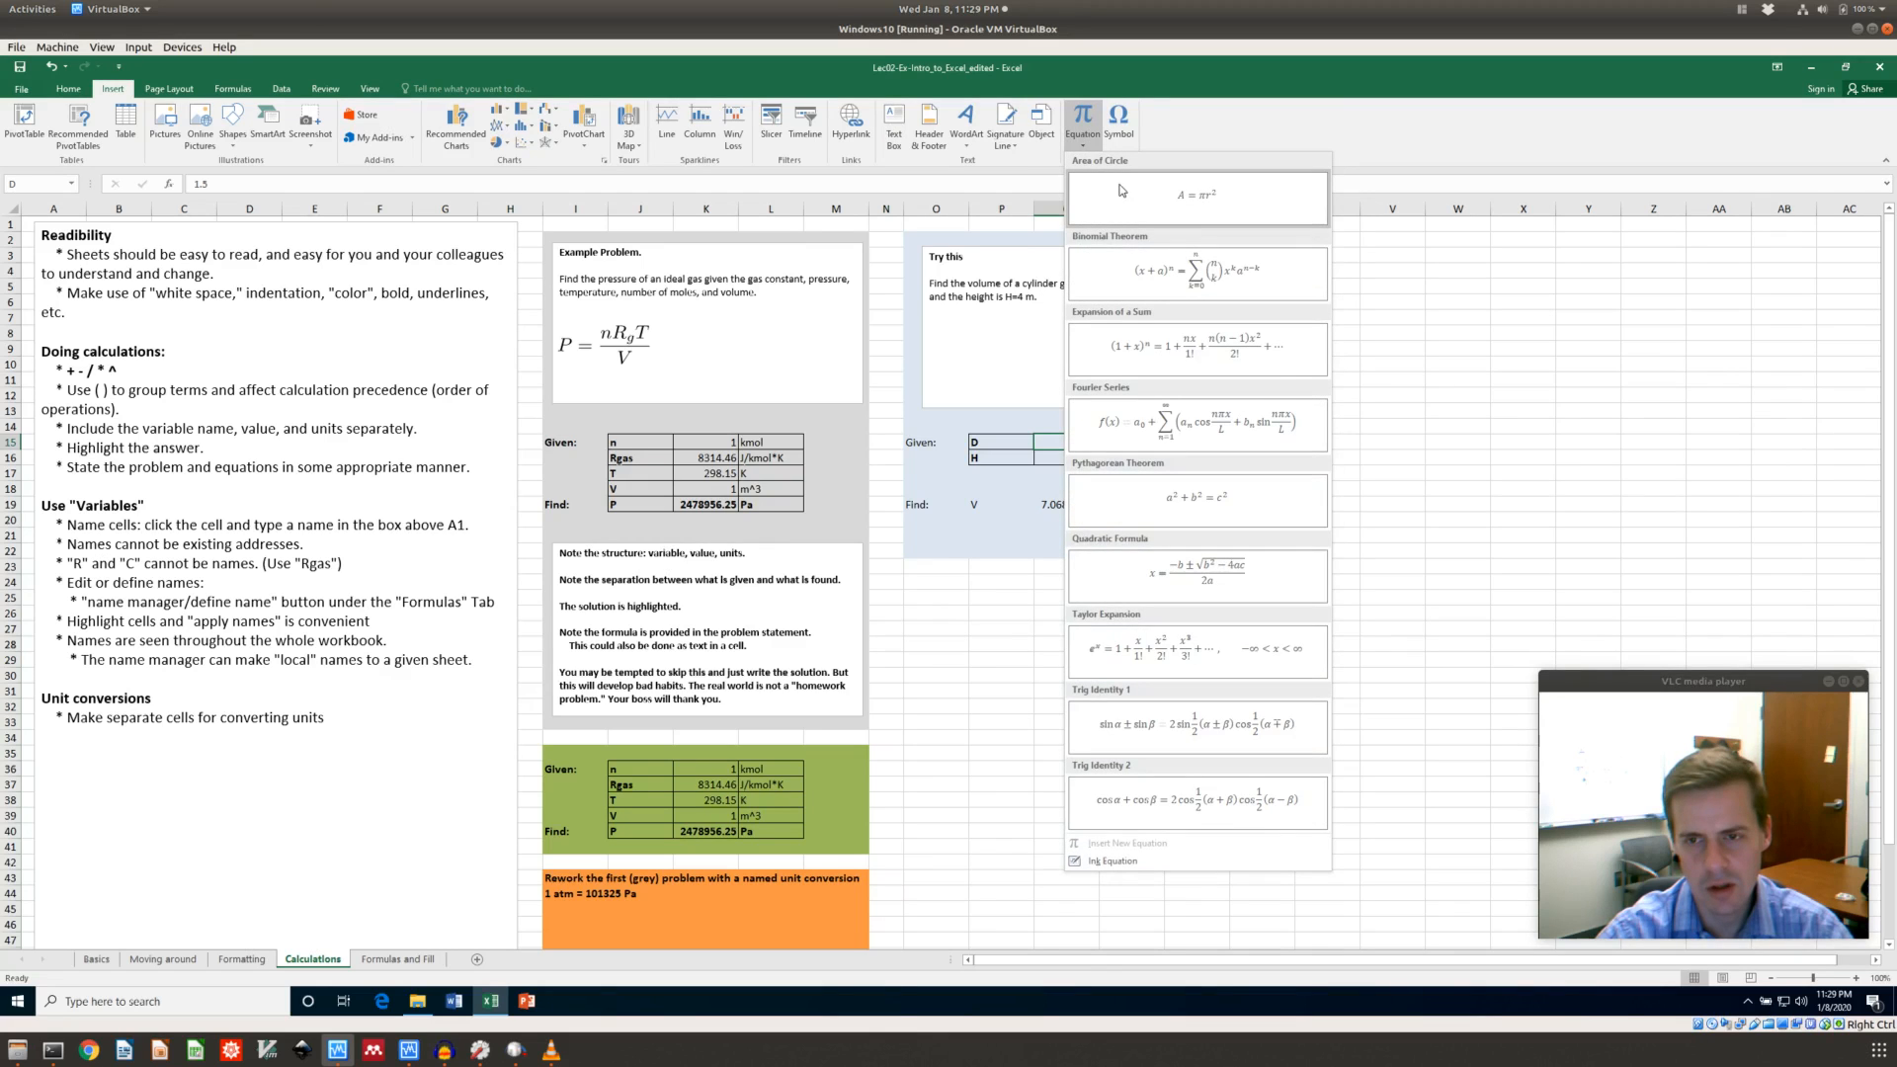
click(1124, 202)
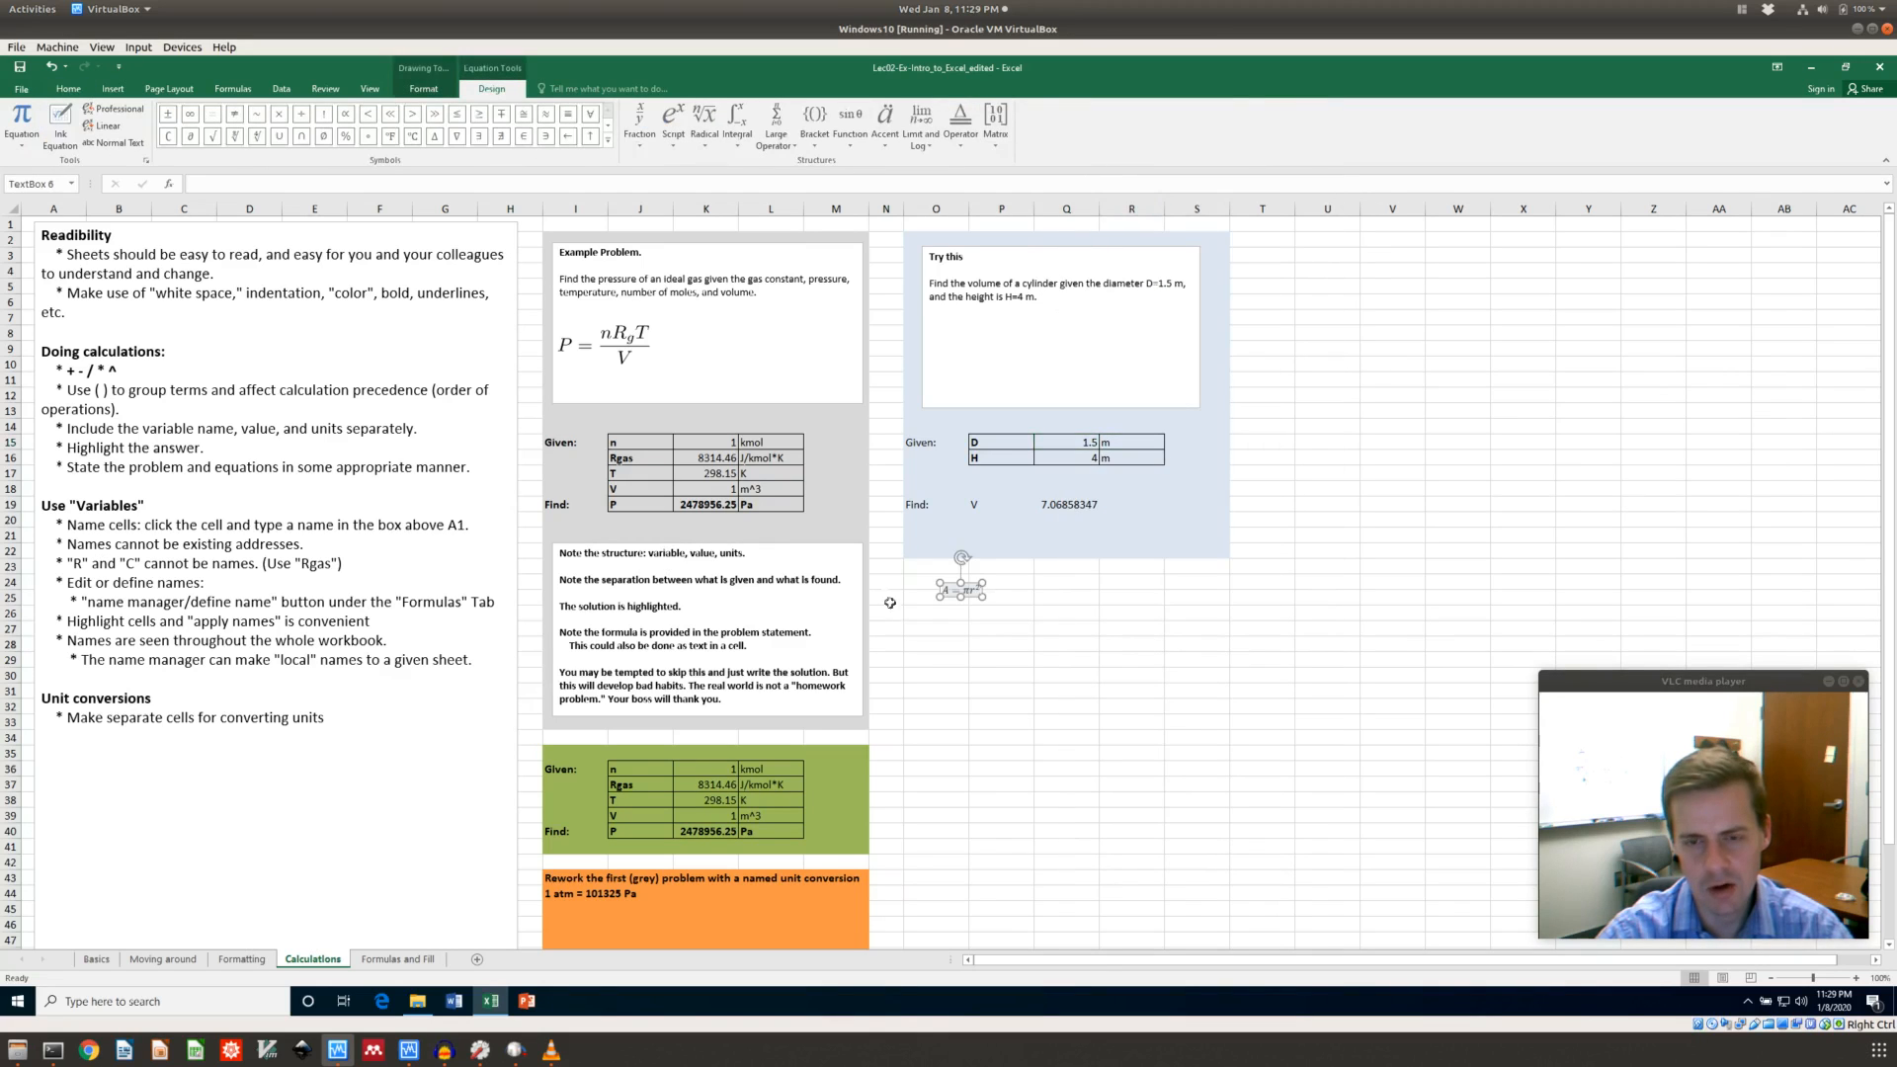
drag(947, 579, 1015, 333)
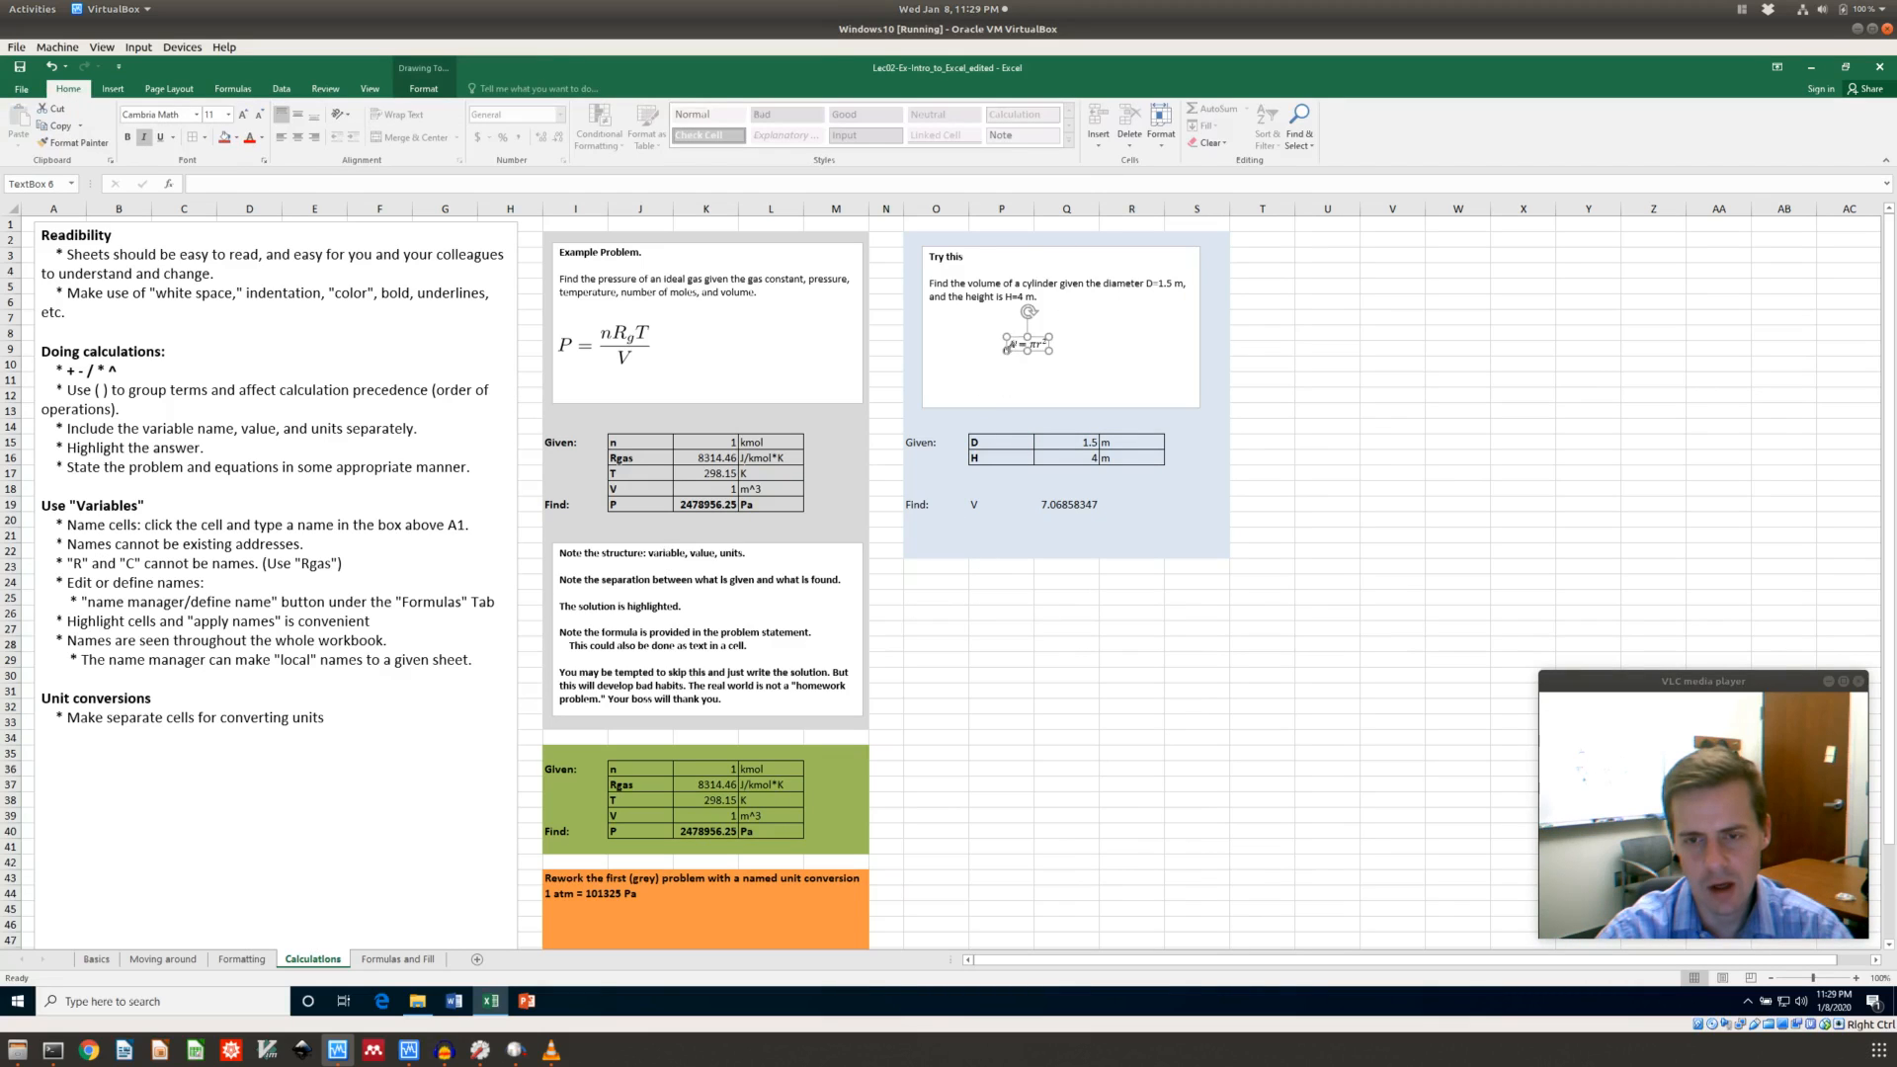
Set the font size of the circle equation in the Try this box to 20
click(1019, 345)
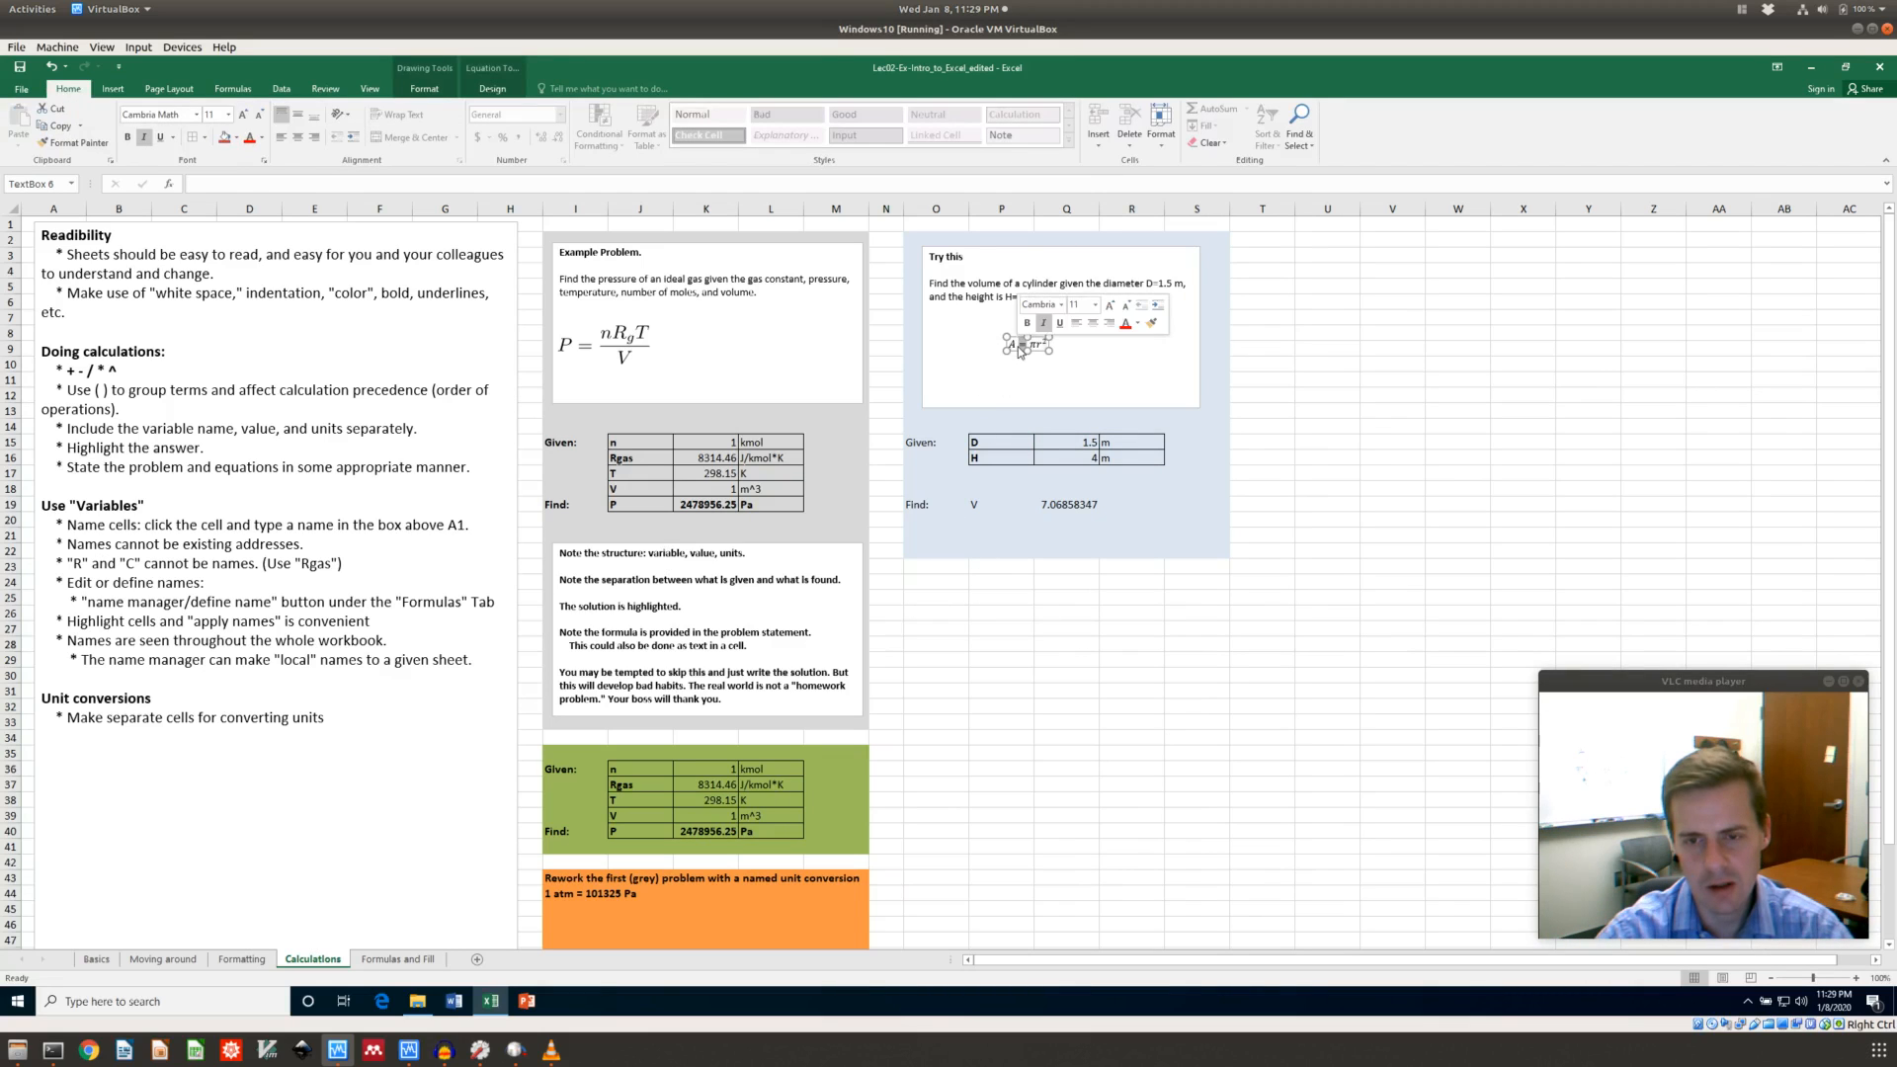
click(1094, 306)
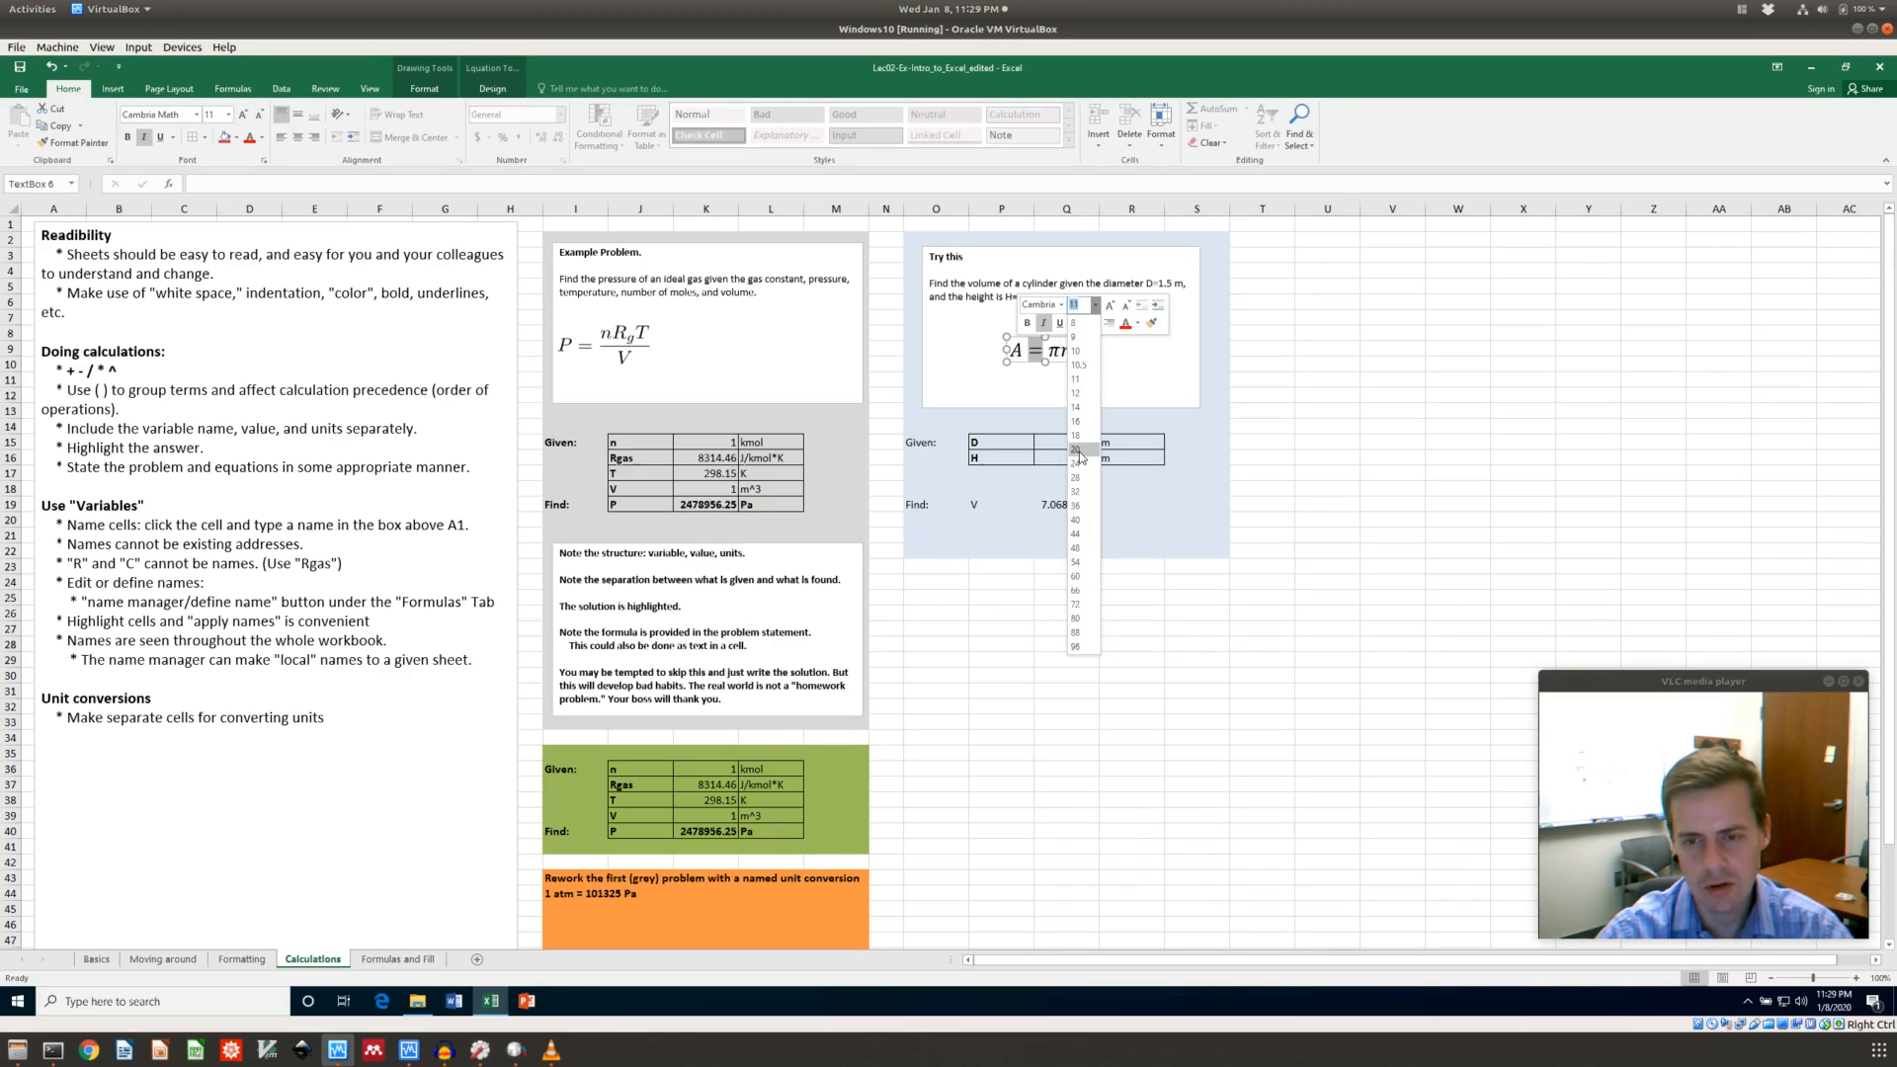
click(1075, 449)
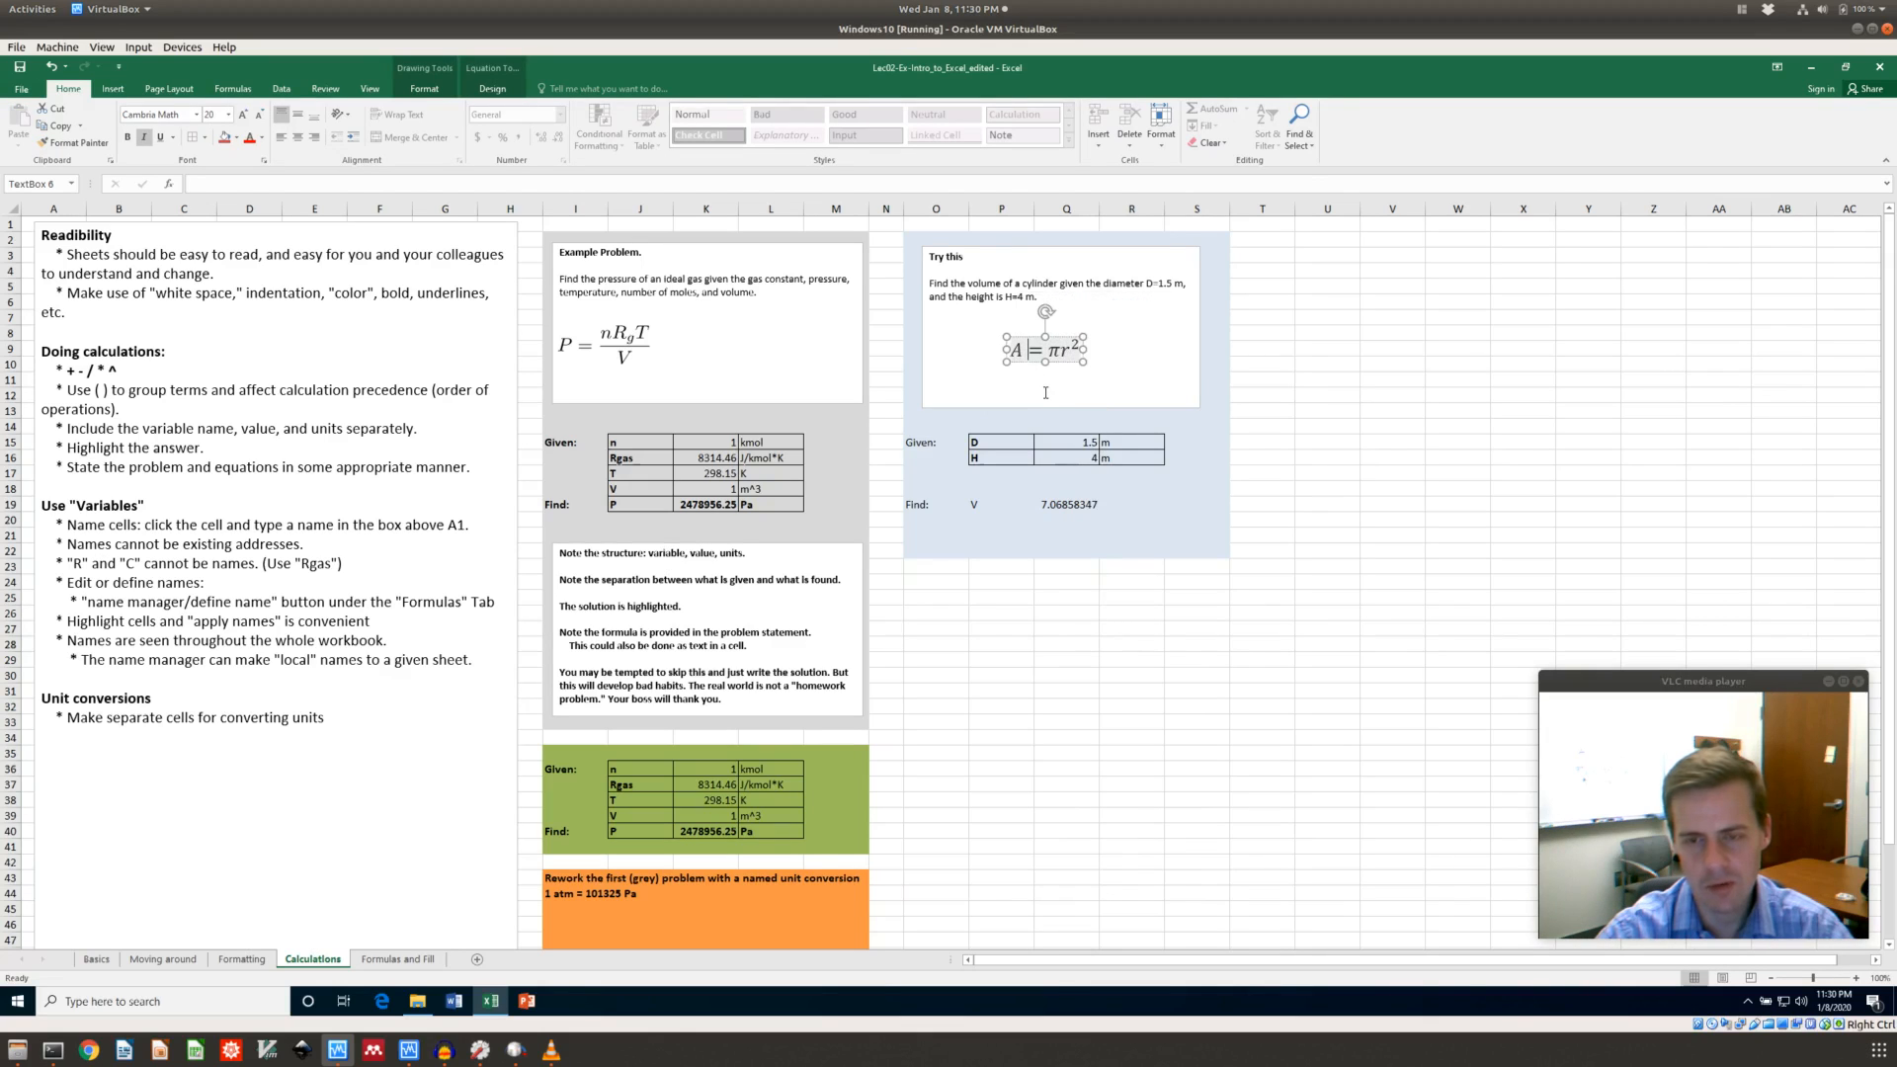
Edit the equation in the Try this box to read V = πD², replacing A with V and r with D
key(BackSpace)
text(V)
key(Right)
key(Right)
key(Right)
key(BackSpace)
text(D)
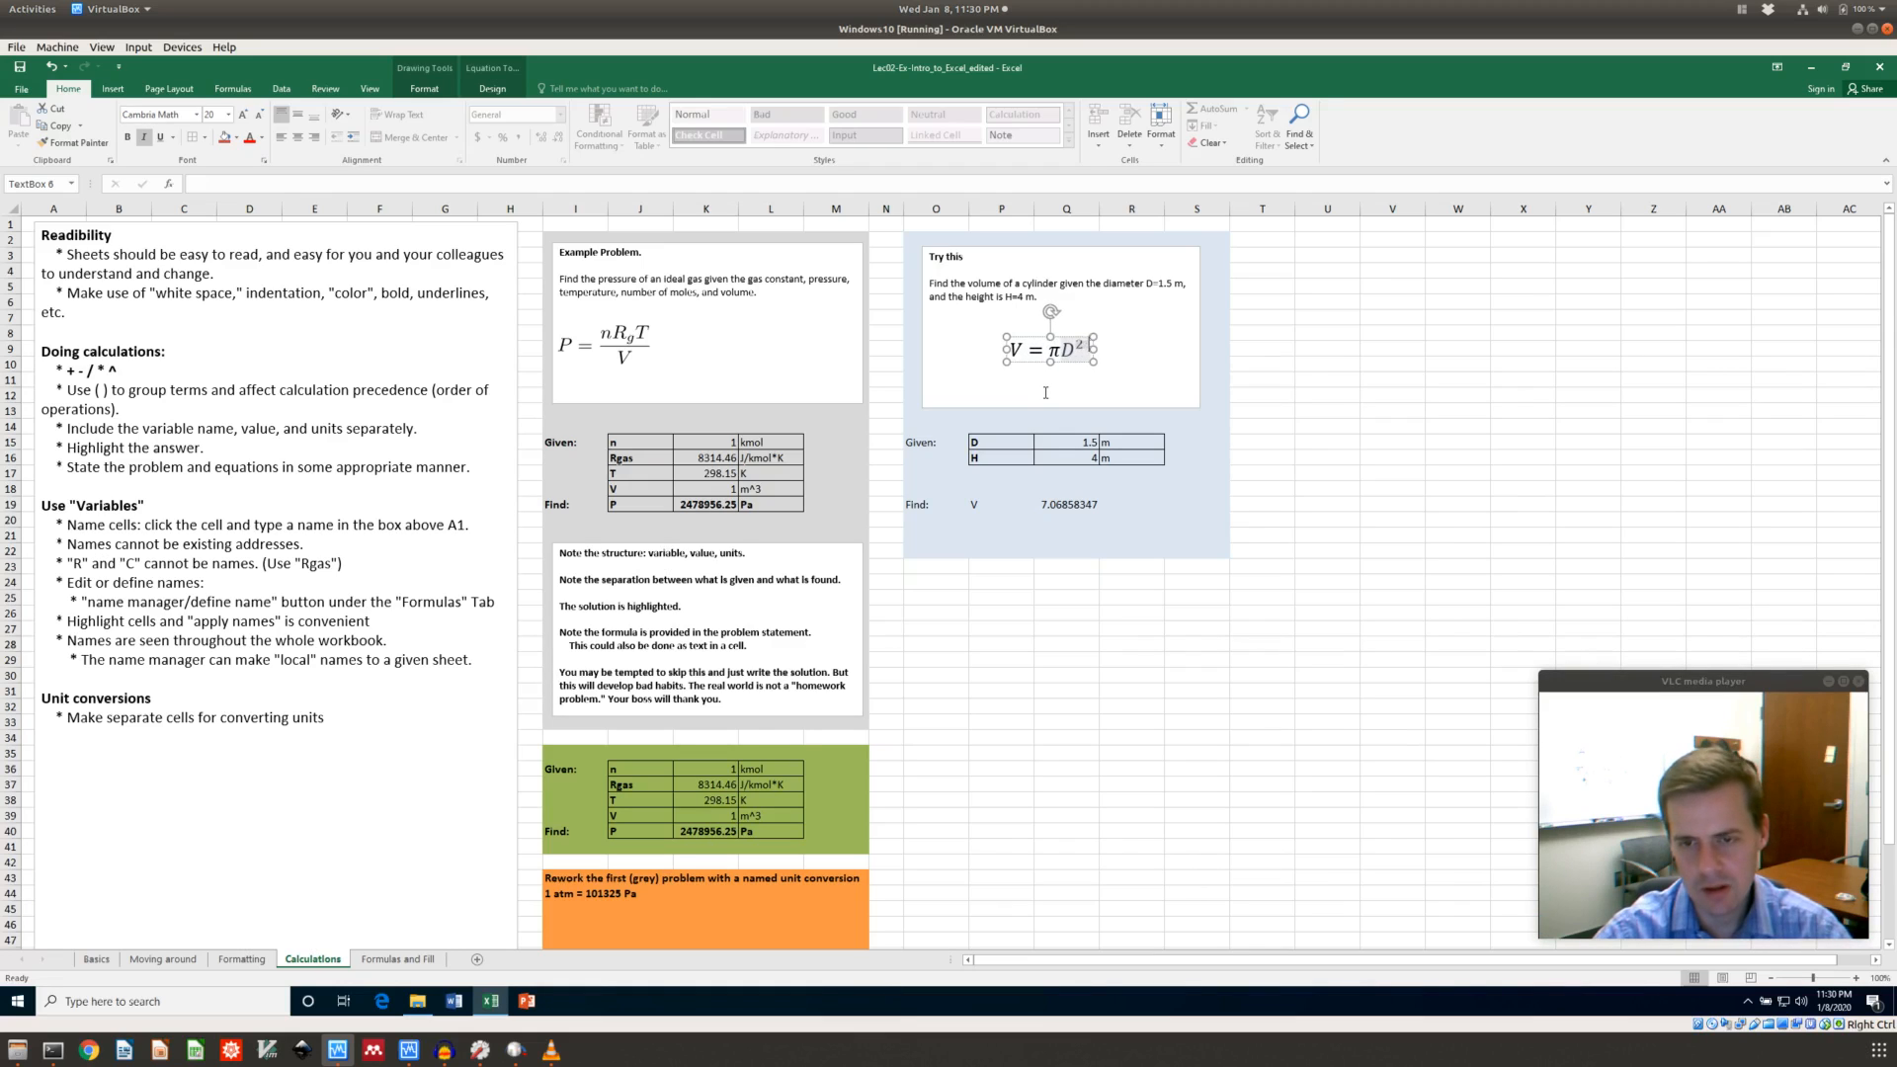
key(BackSpace)
key(BackSpace)
key(shift+Left)
key(shift+Left)
key(shift+Left)
text(/)
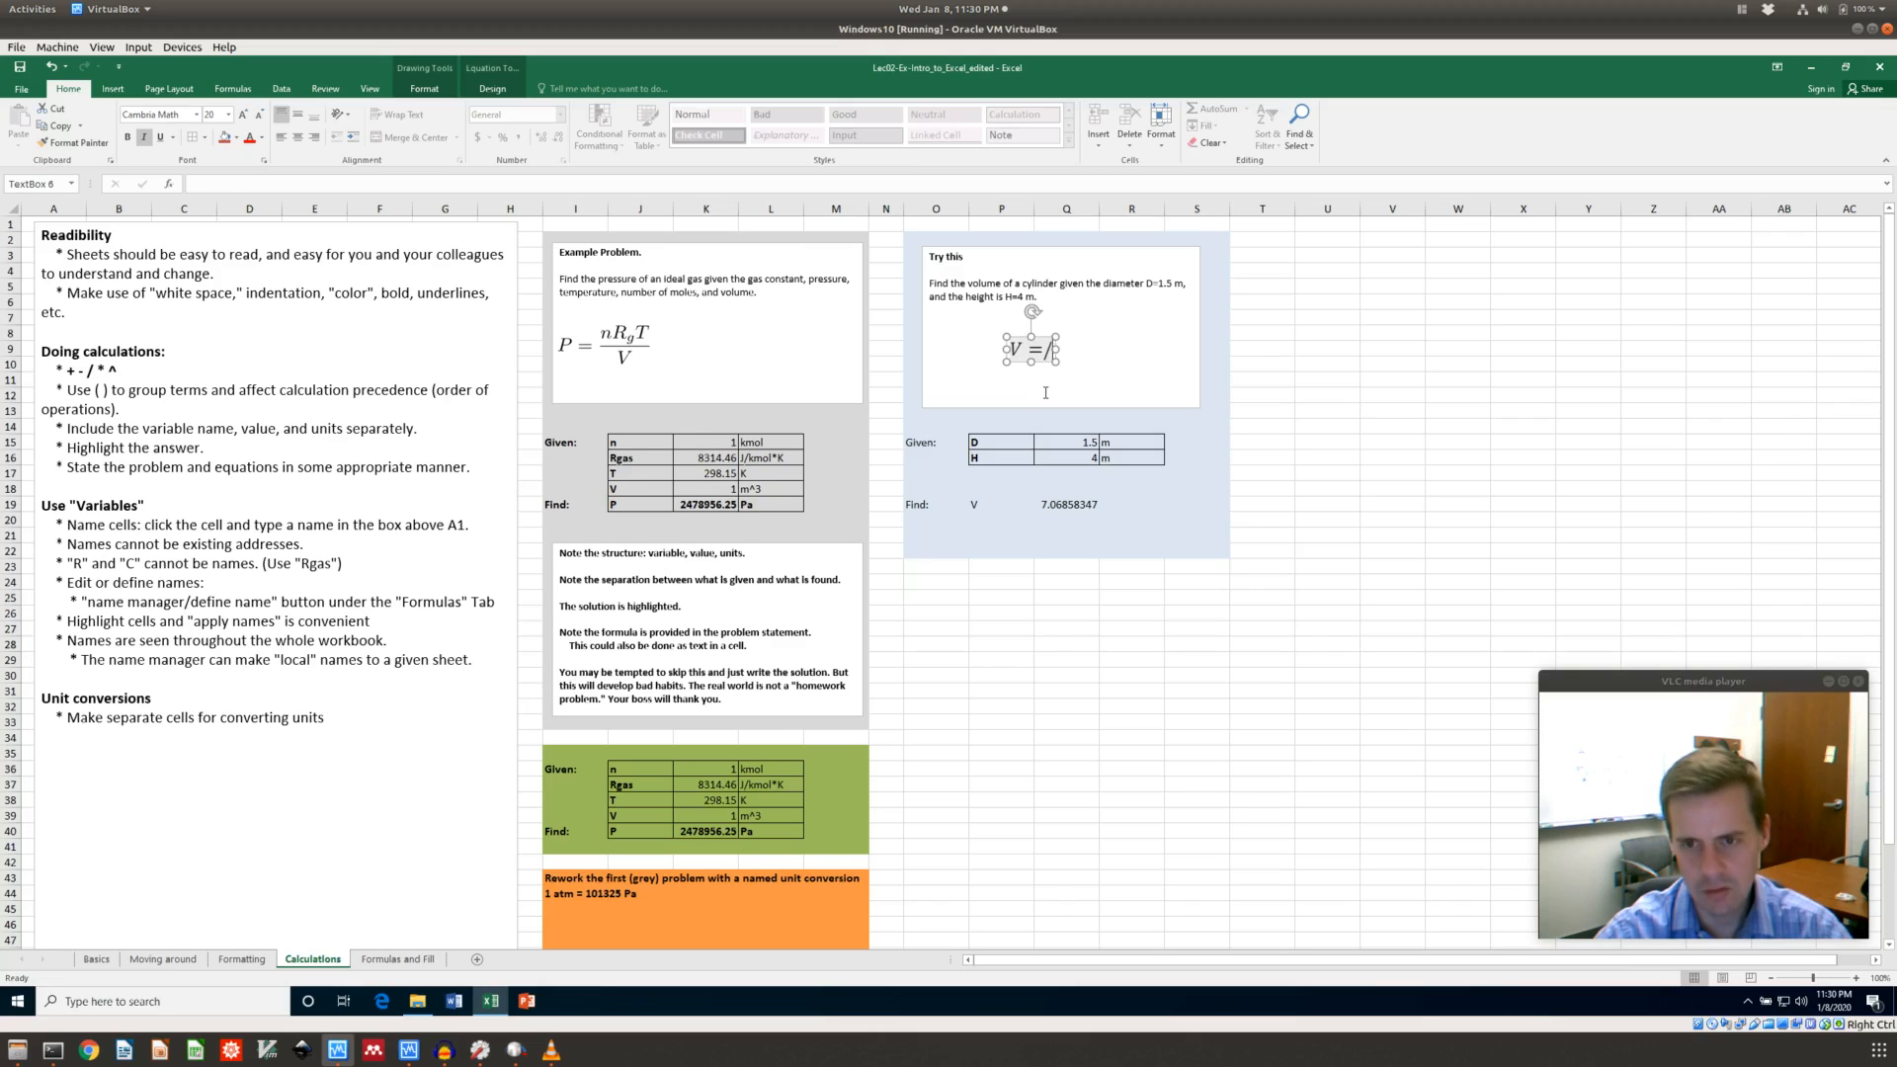
key(ctrl+z)
key(Right)
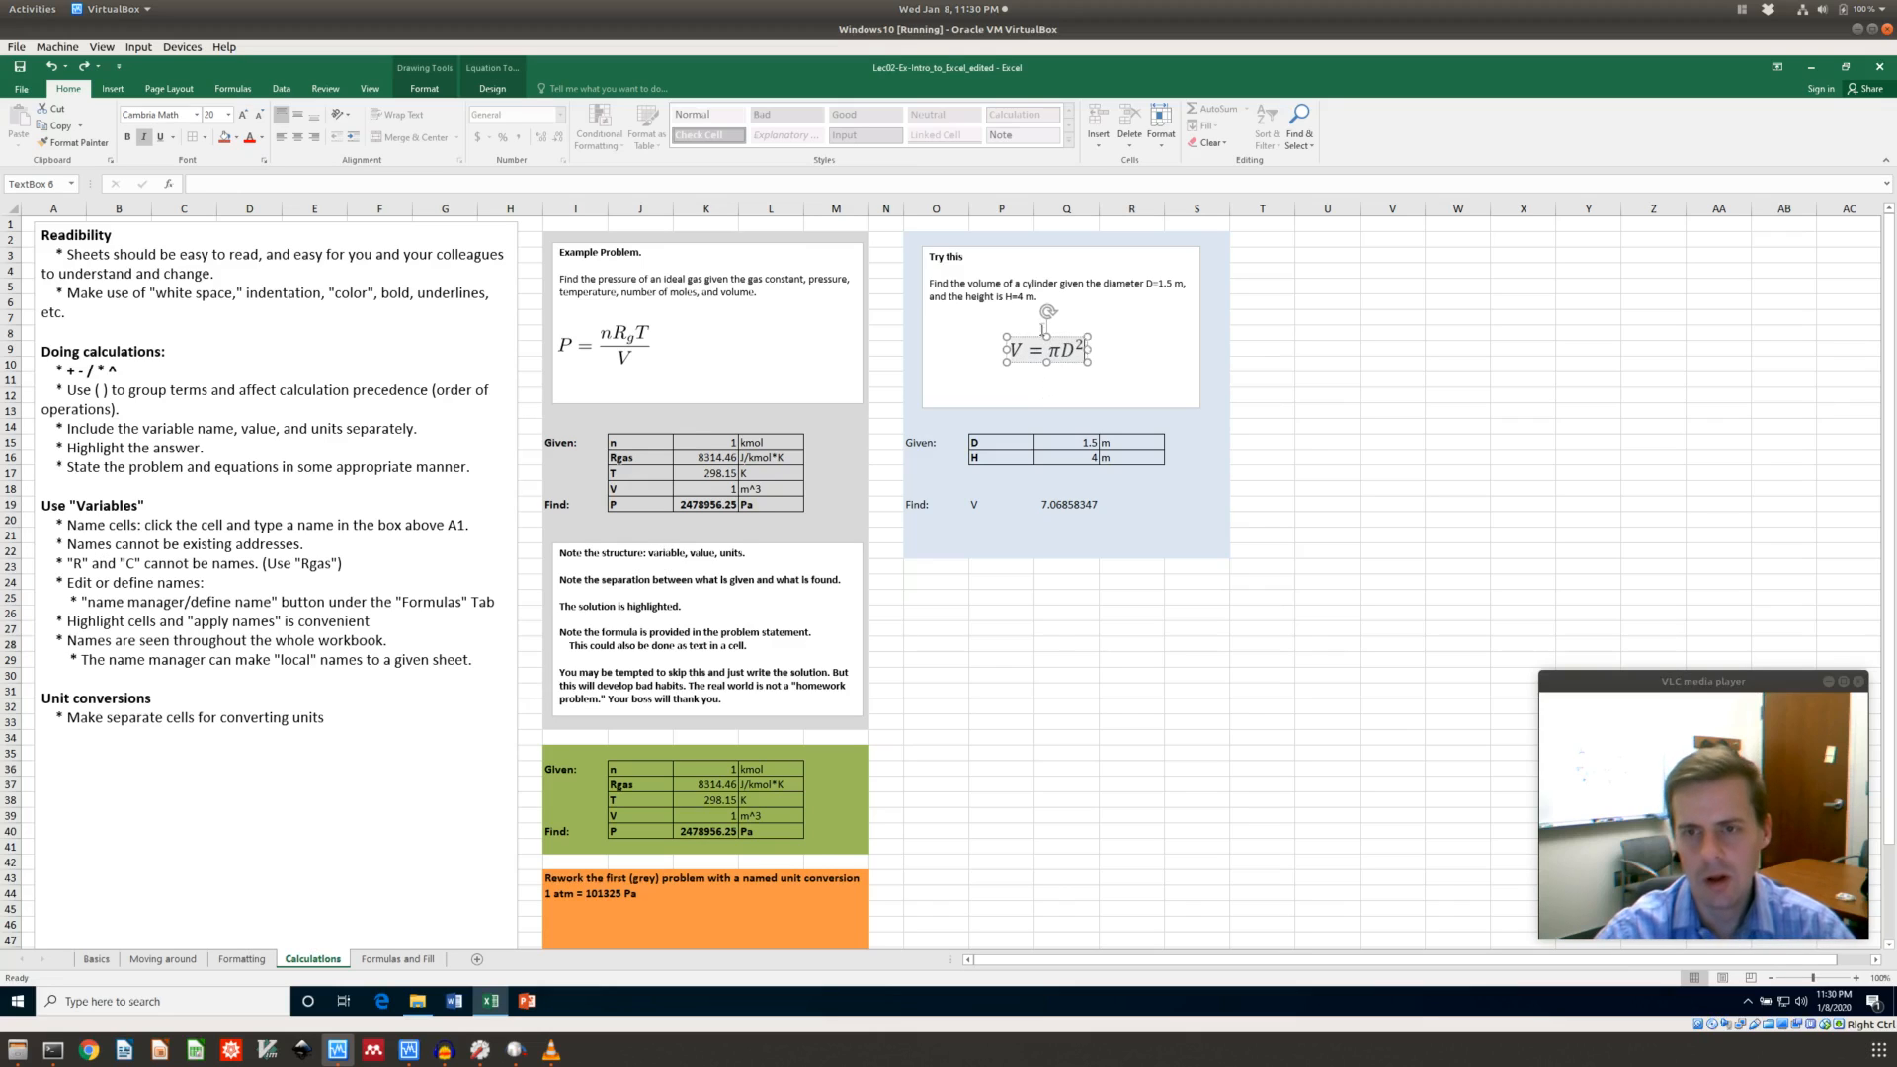
click(1079, 646)
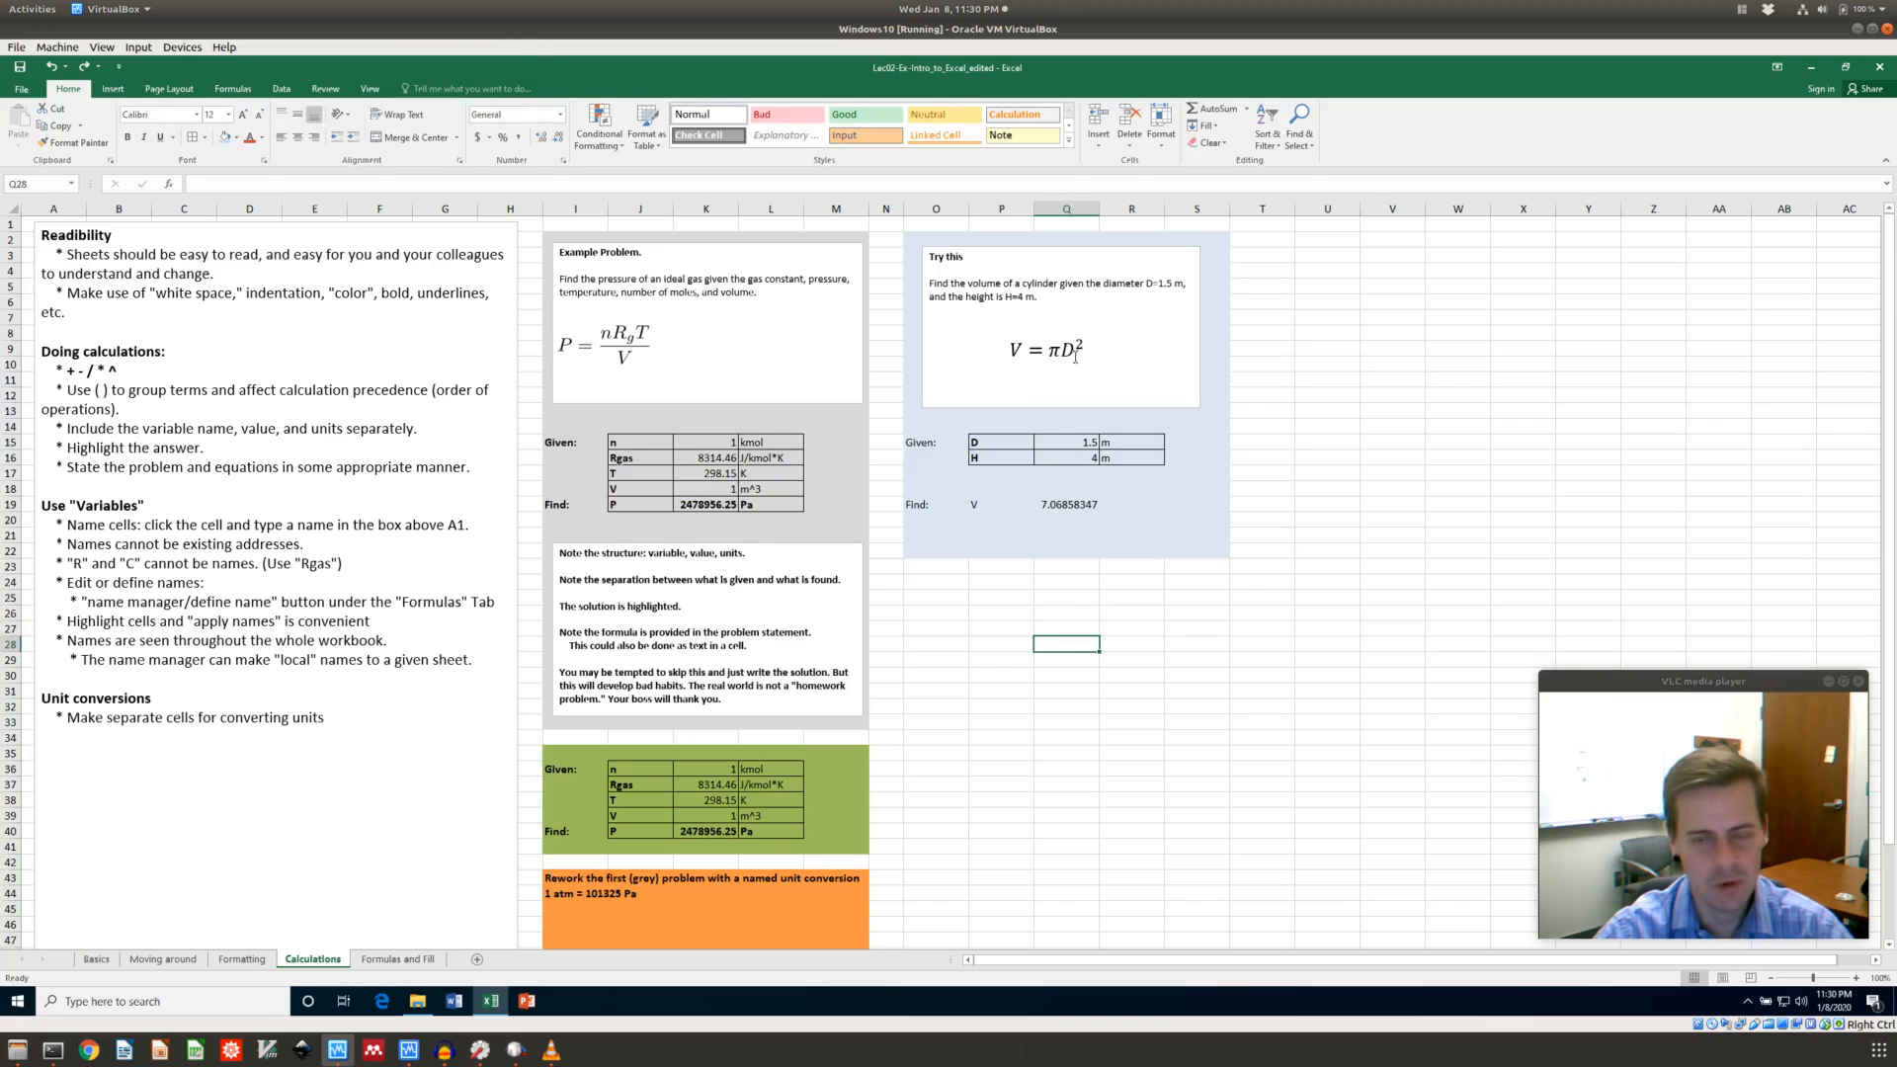
Open the Name Manager and delete the defined name D that refers to Q15 on the Calculations sheet
click(113, 89)
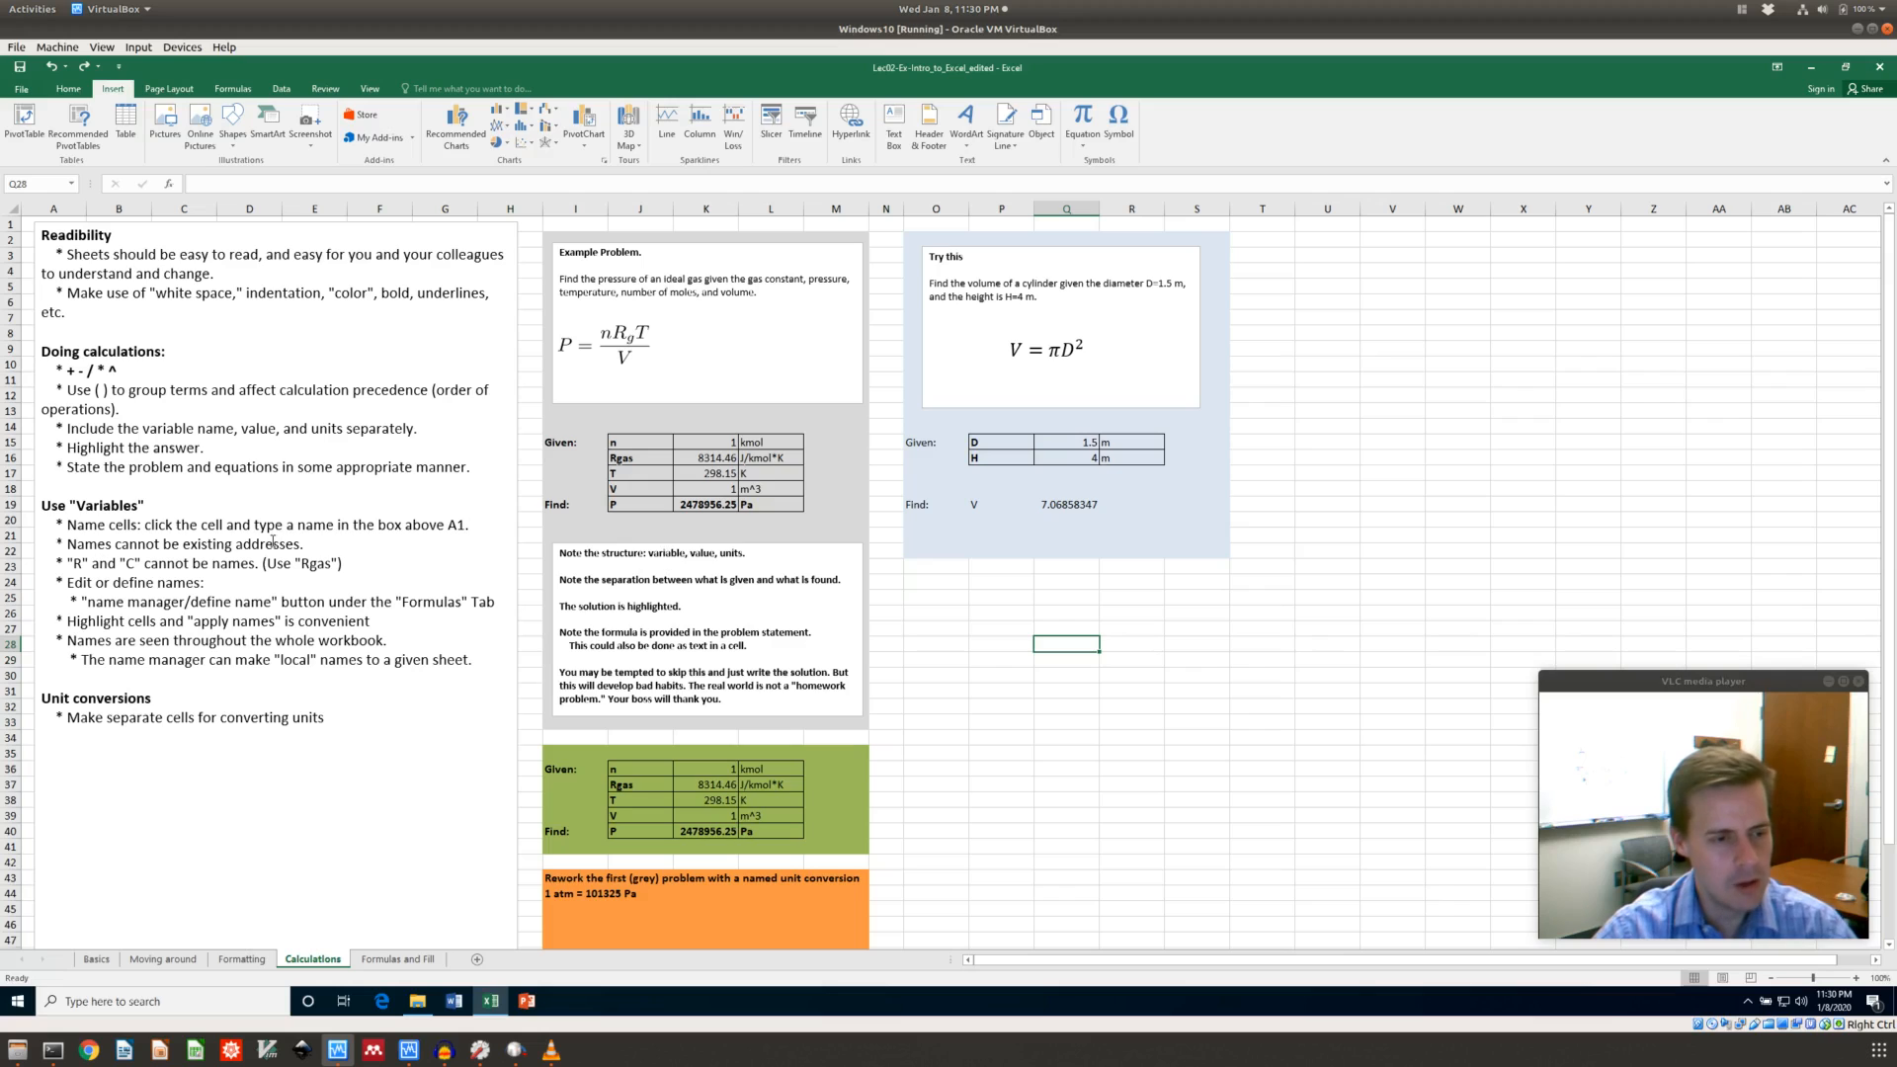
click(237, 89)
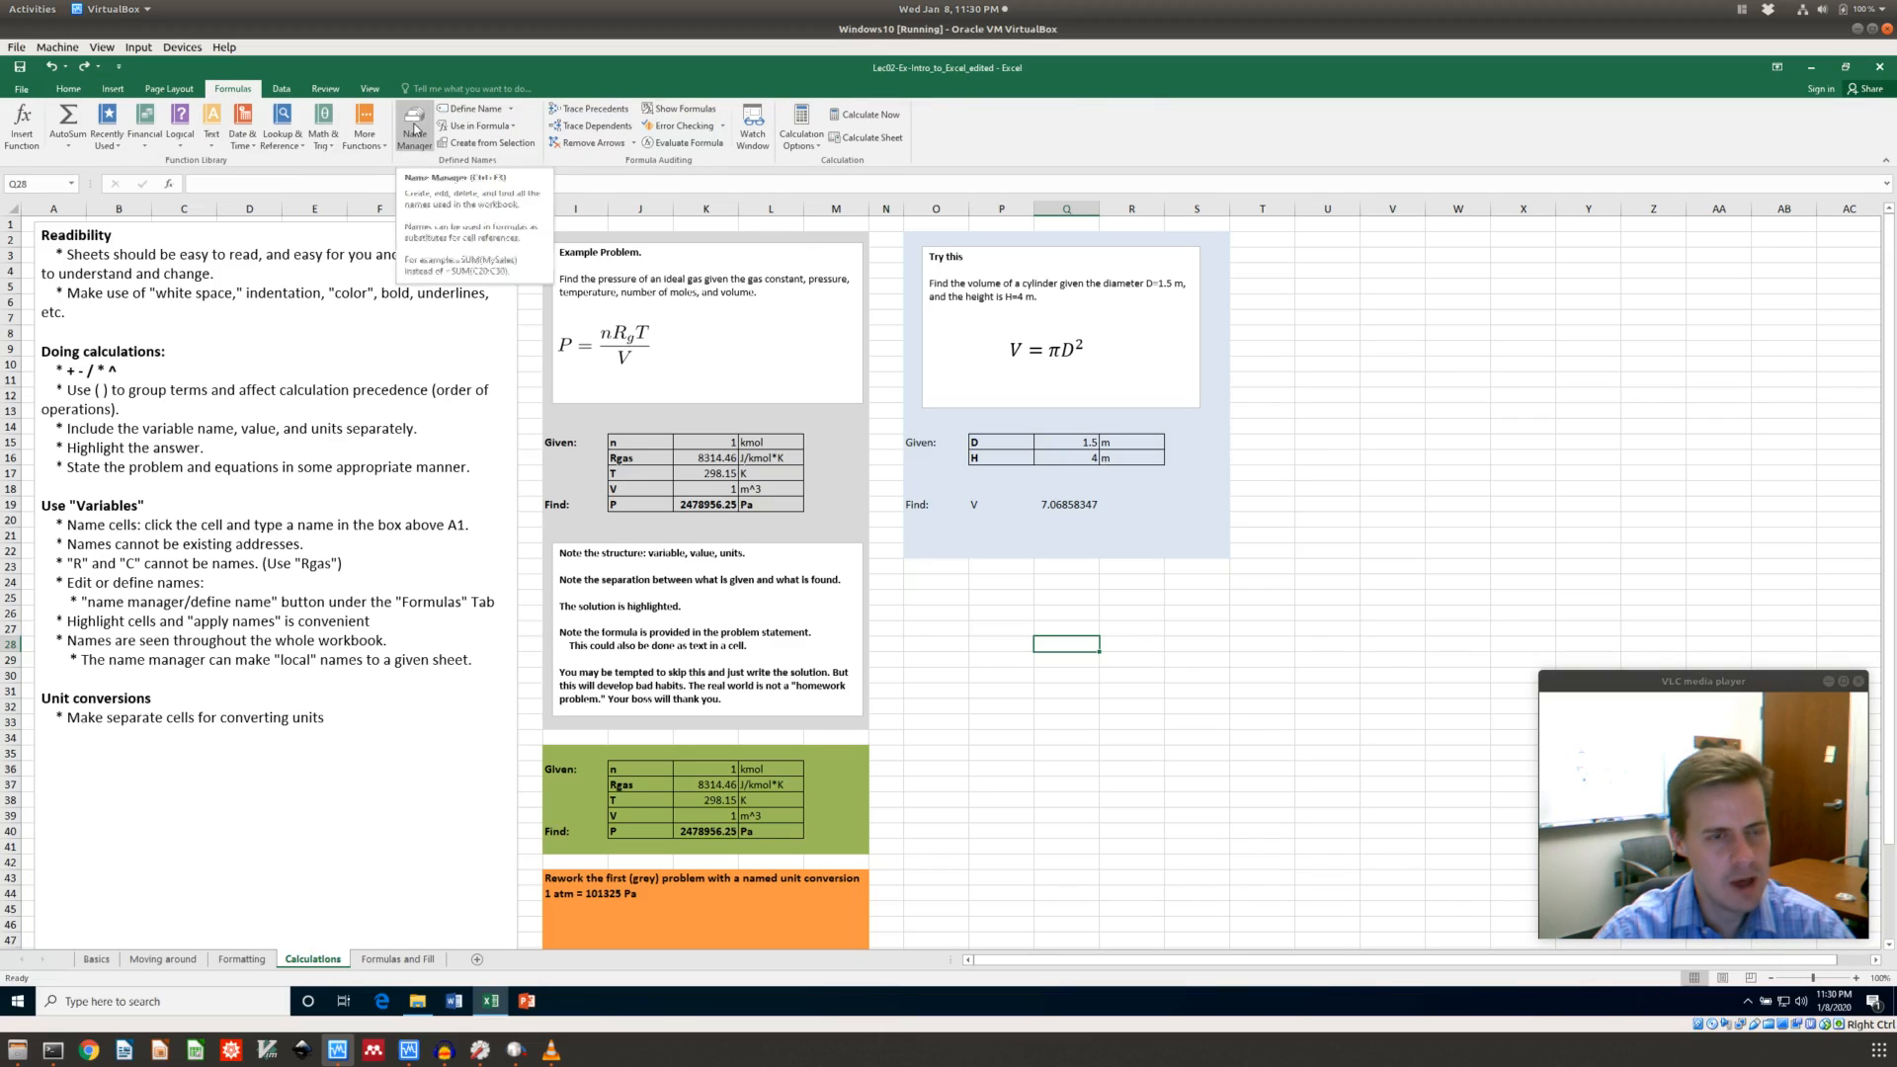
click(415, 129)
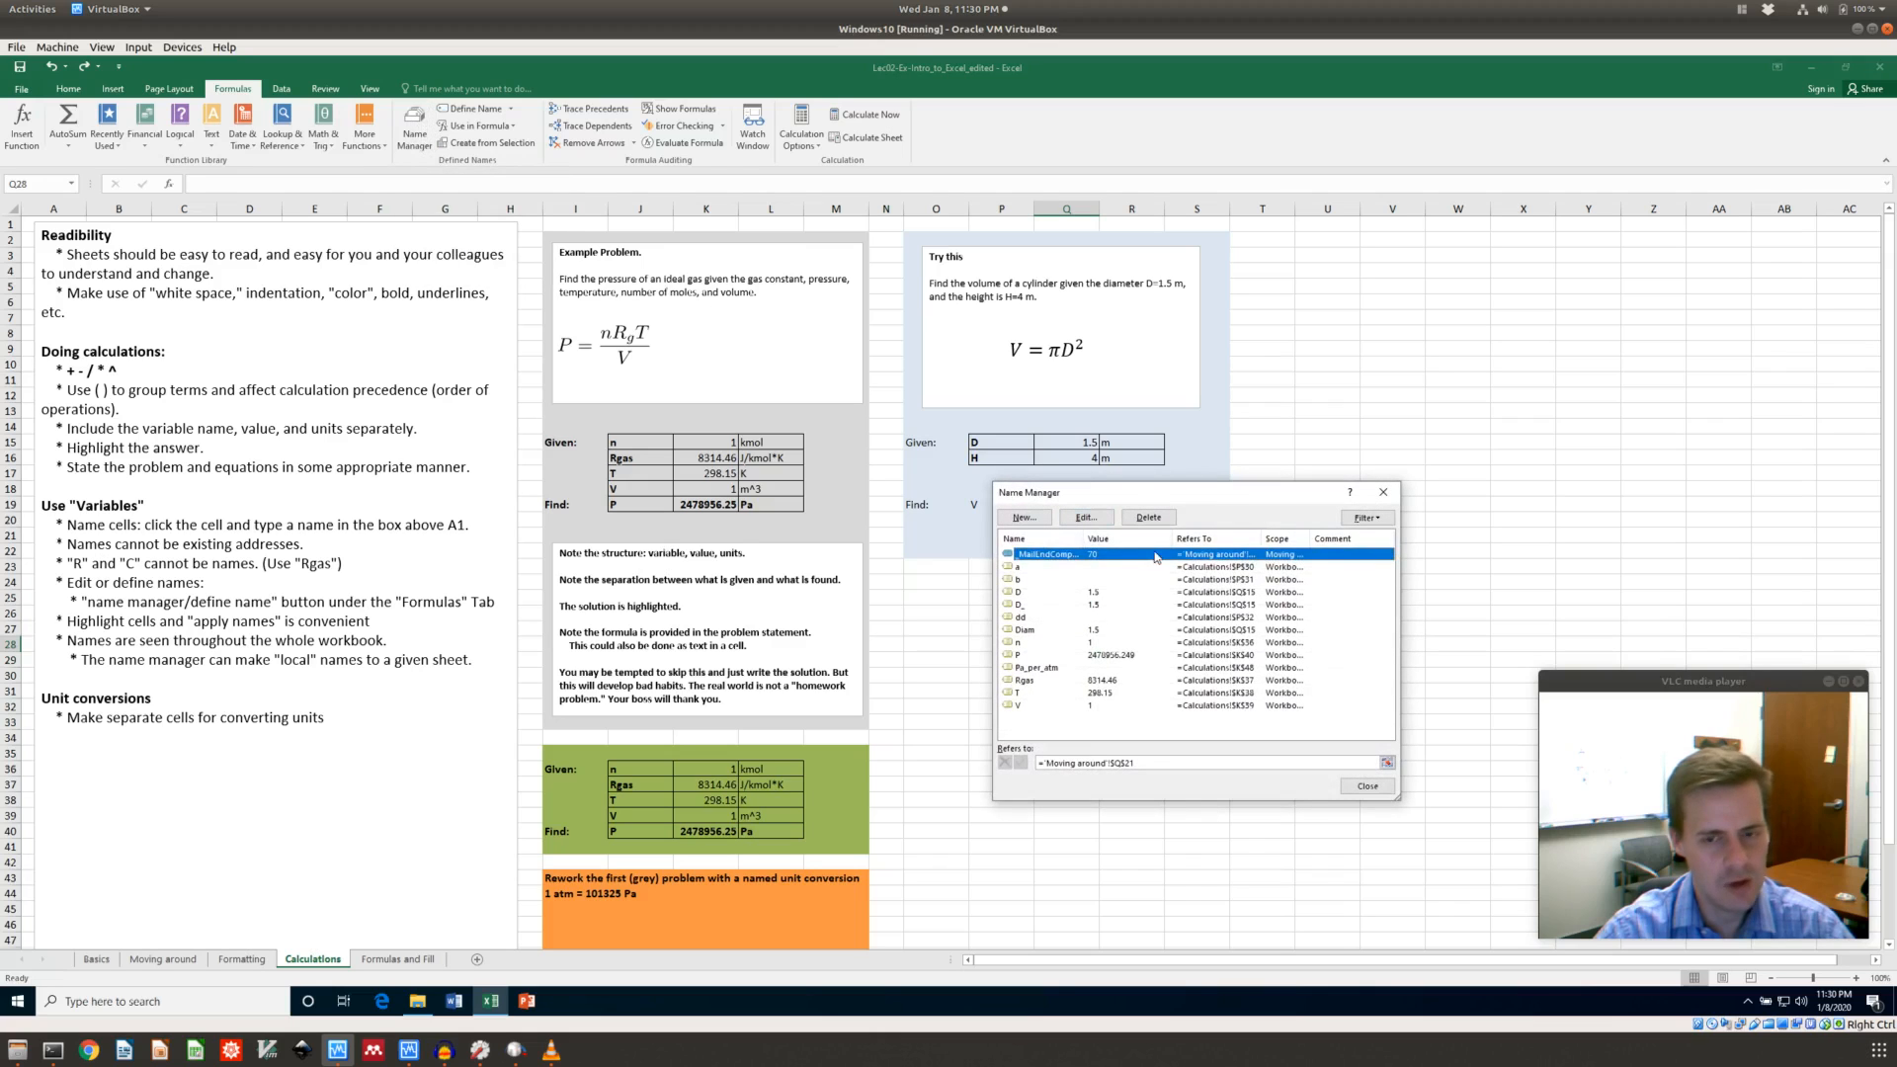
click(1031, 605)
click(1028, 593)
click(1025, 606)
click(1027, 618)
click(1037, 632)
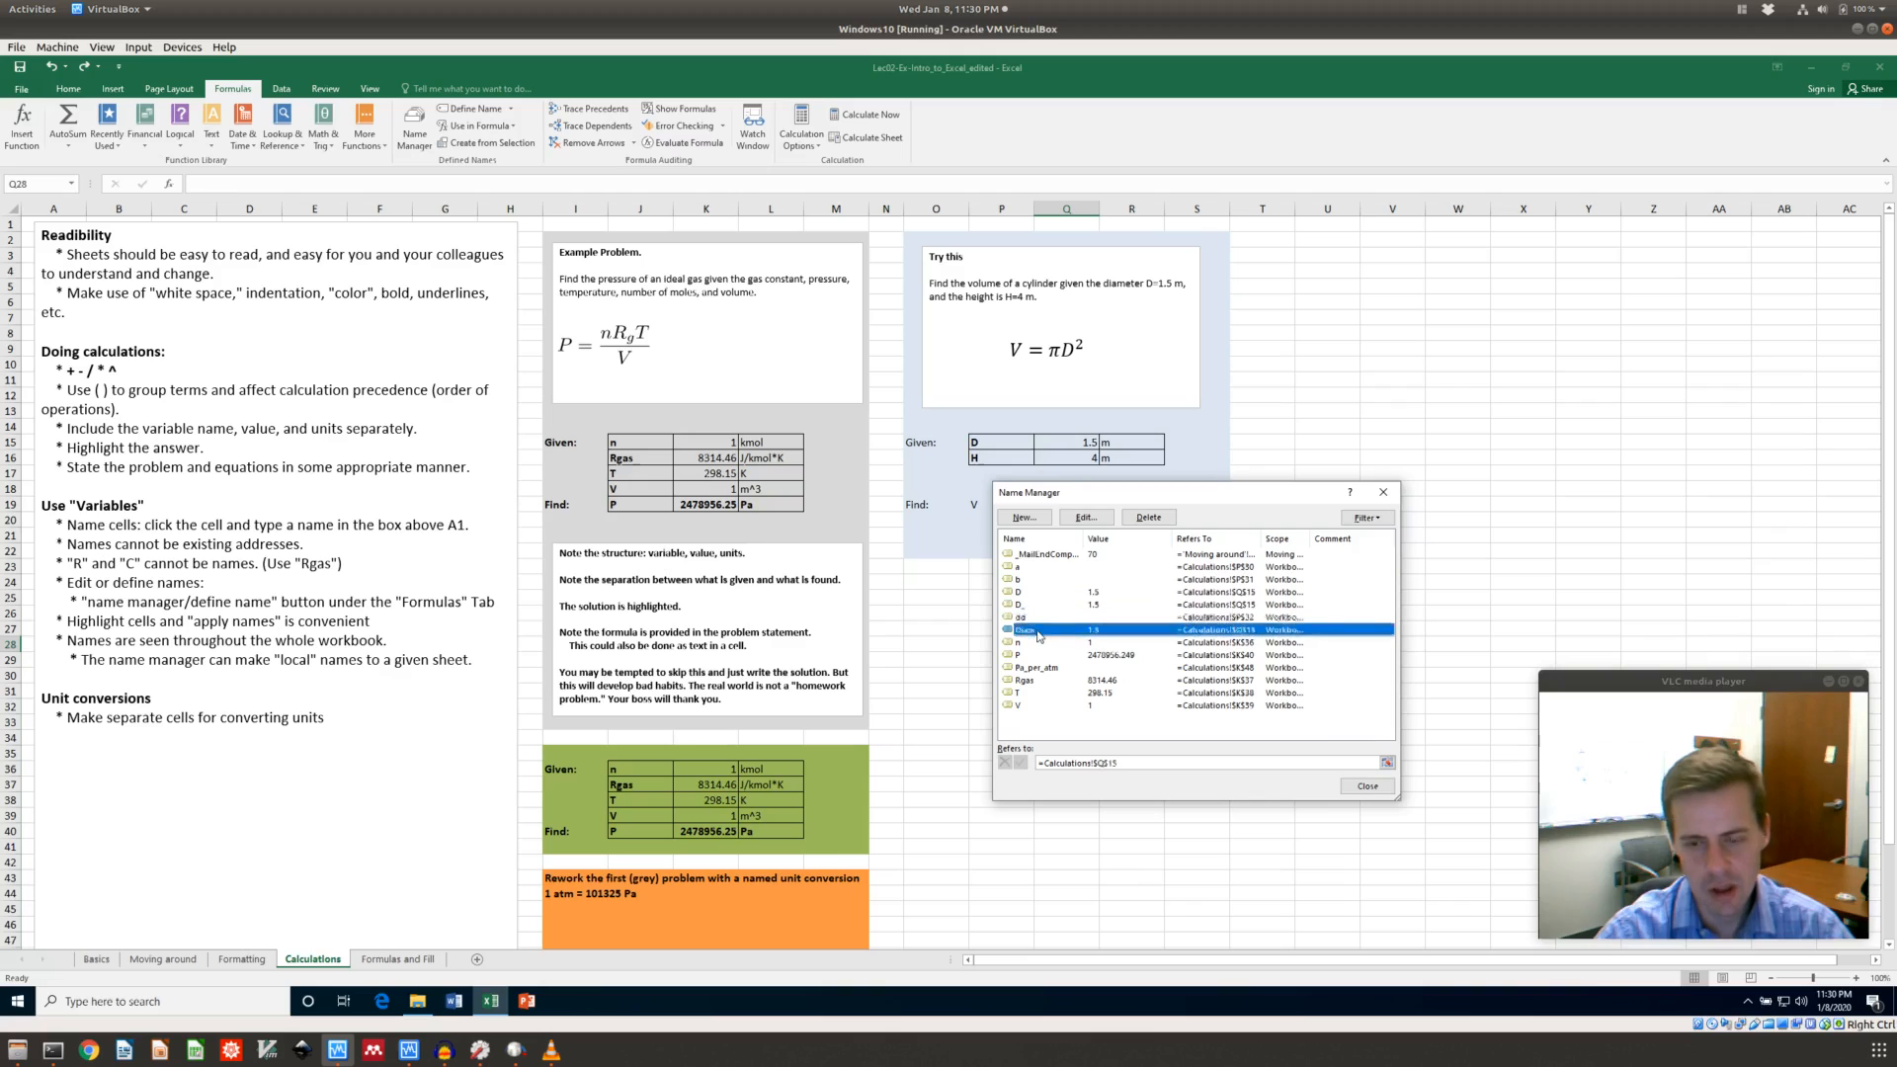
click(1036, 593)
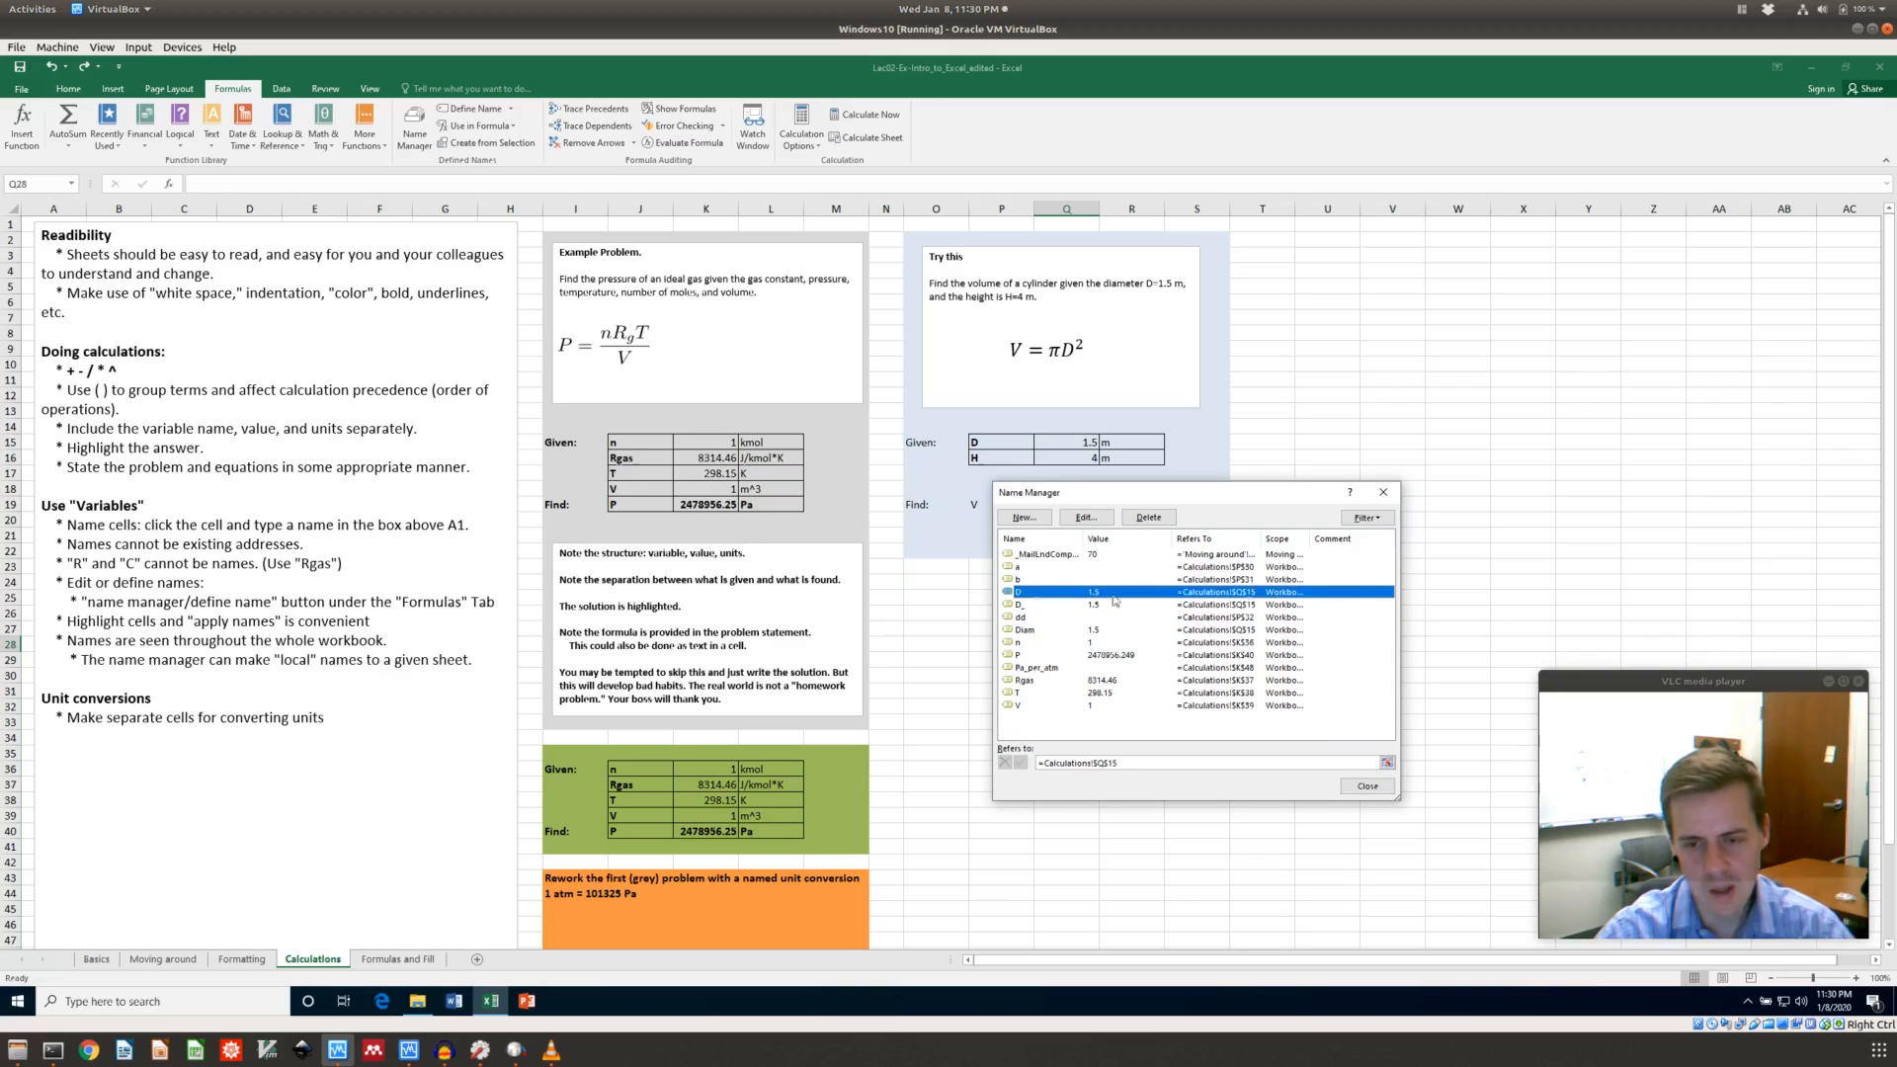
click(1156, 520)
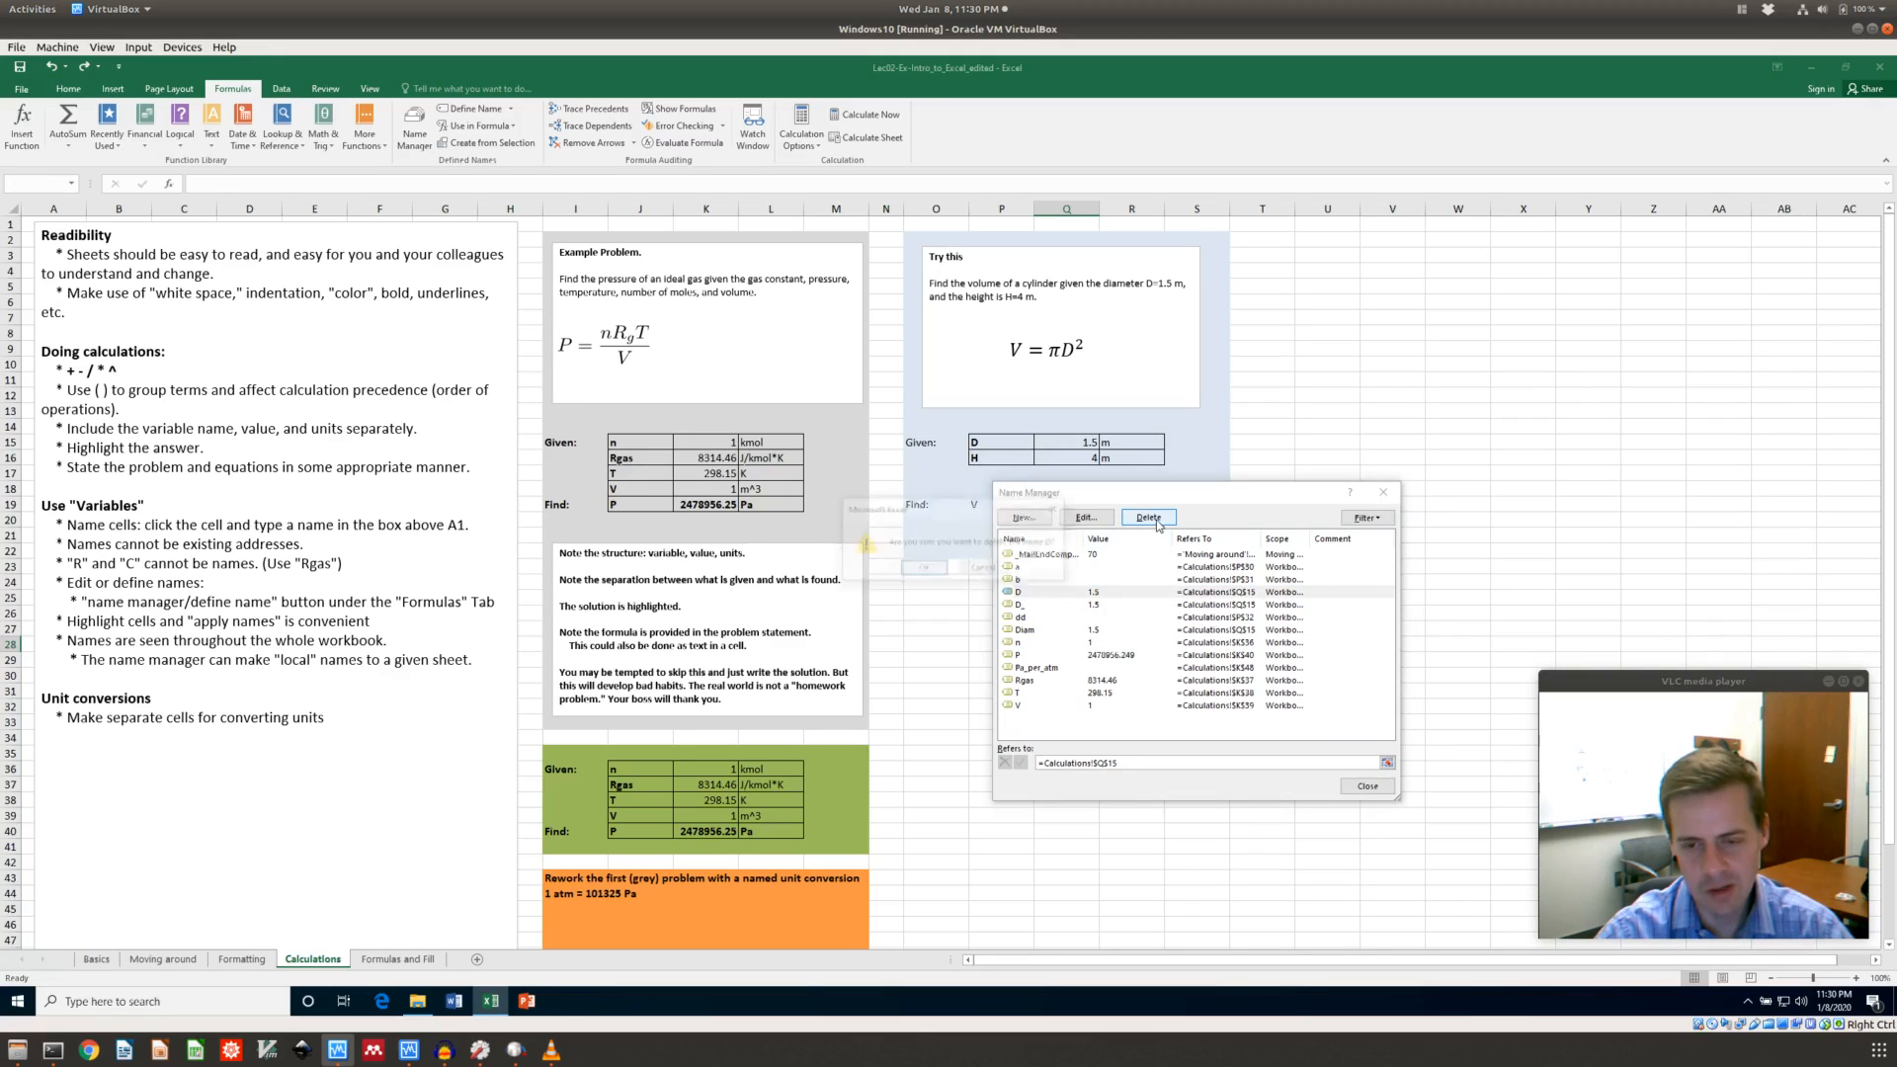
click(924, 569)
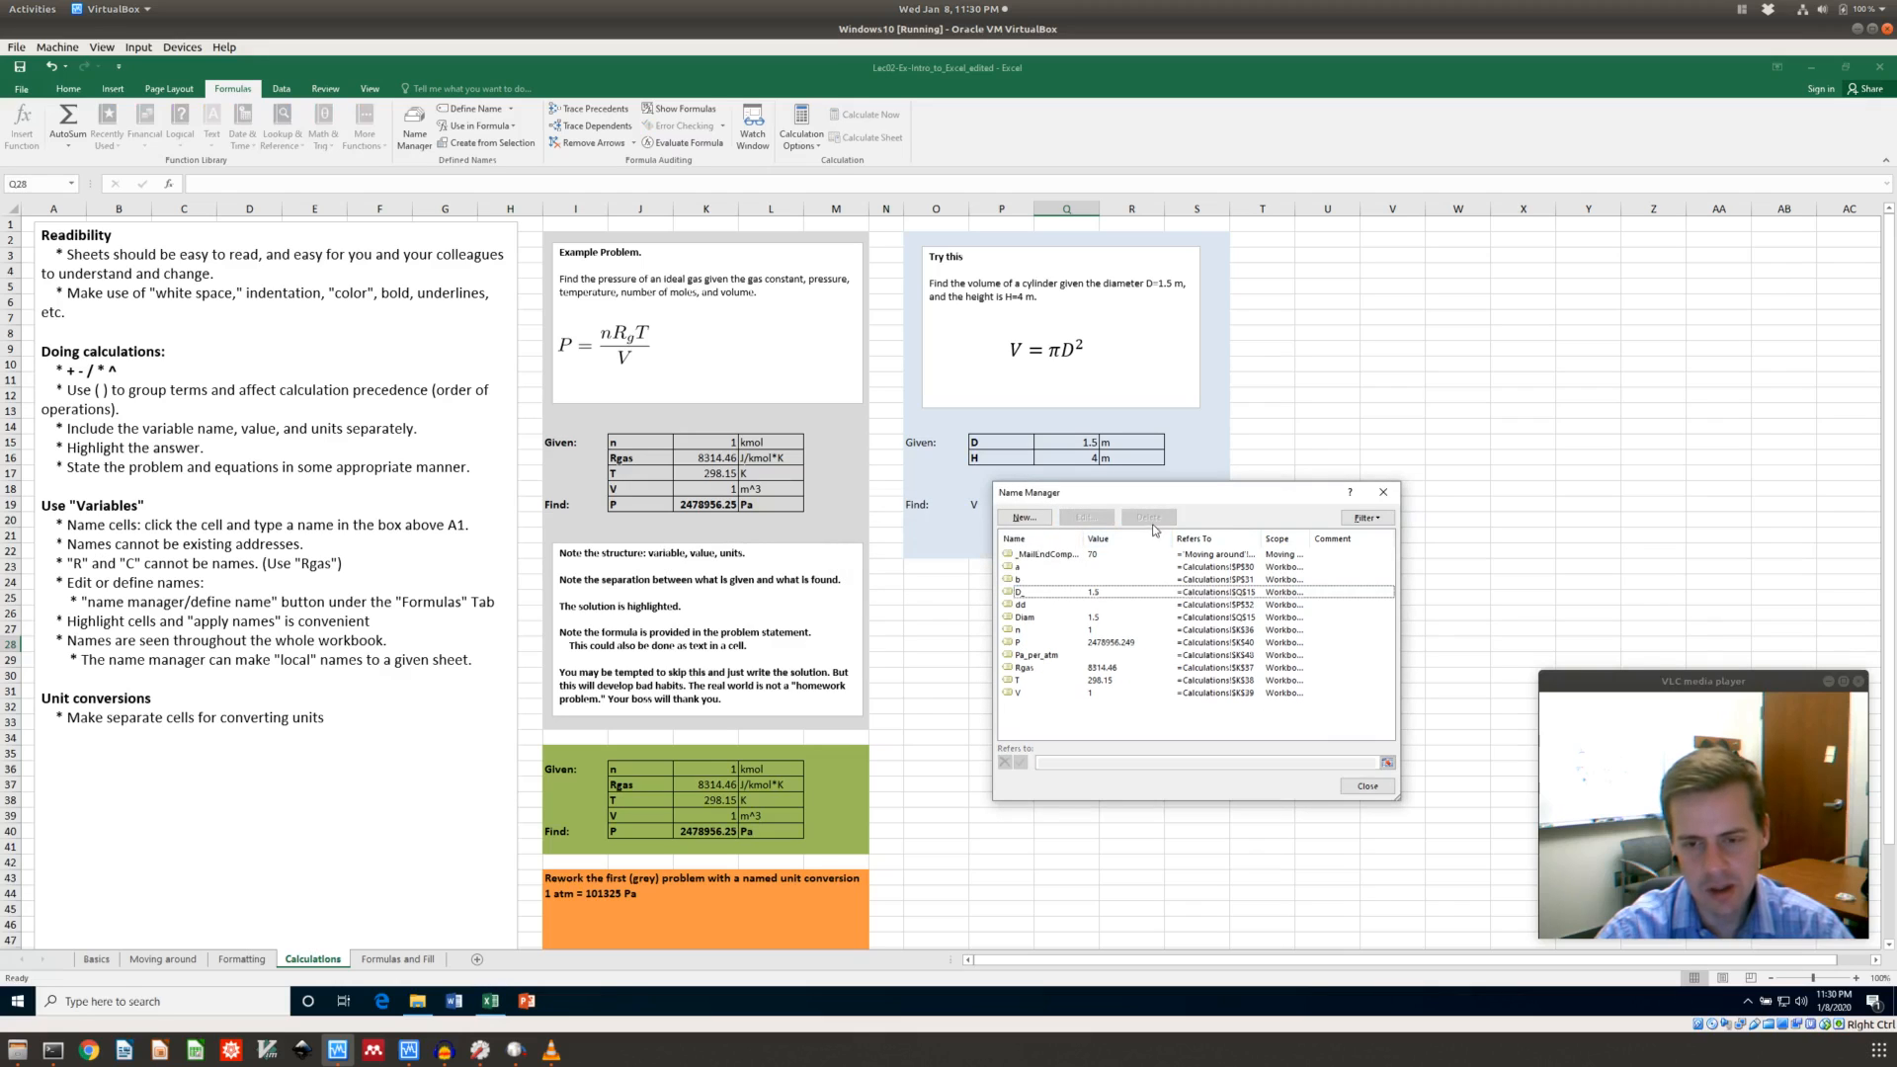
Delete the defined names D_ and Diam together and close the Name Manager
click(1035, 593)
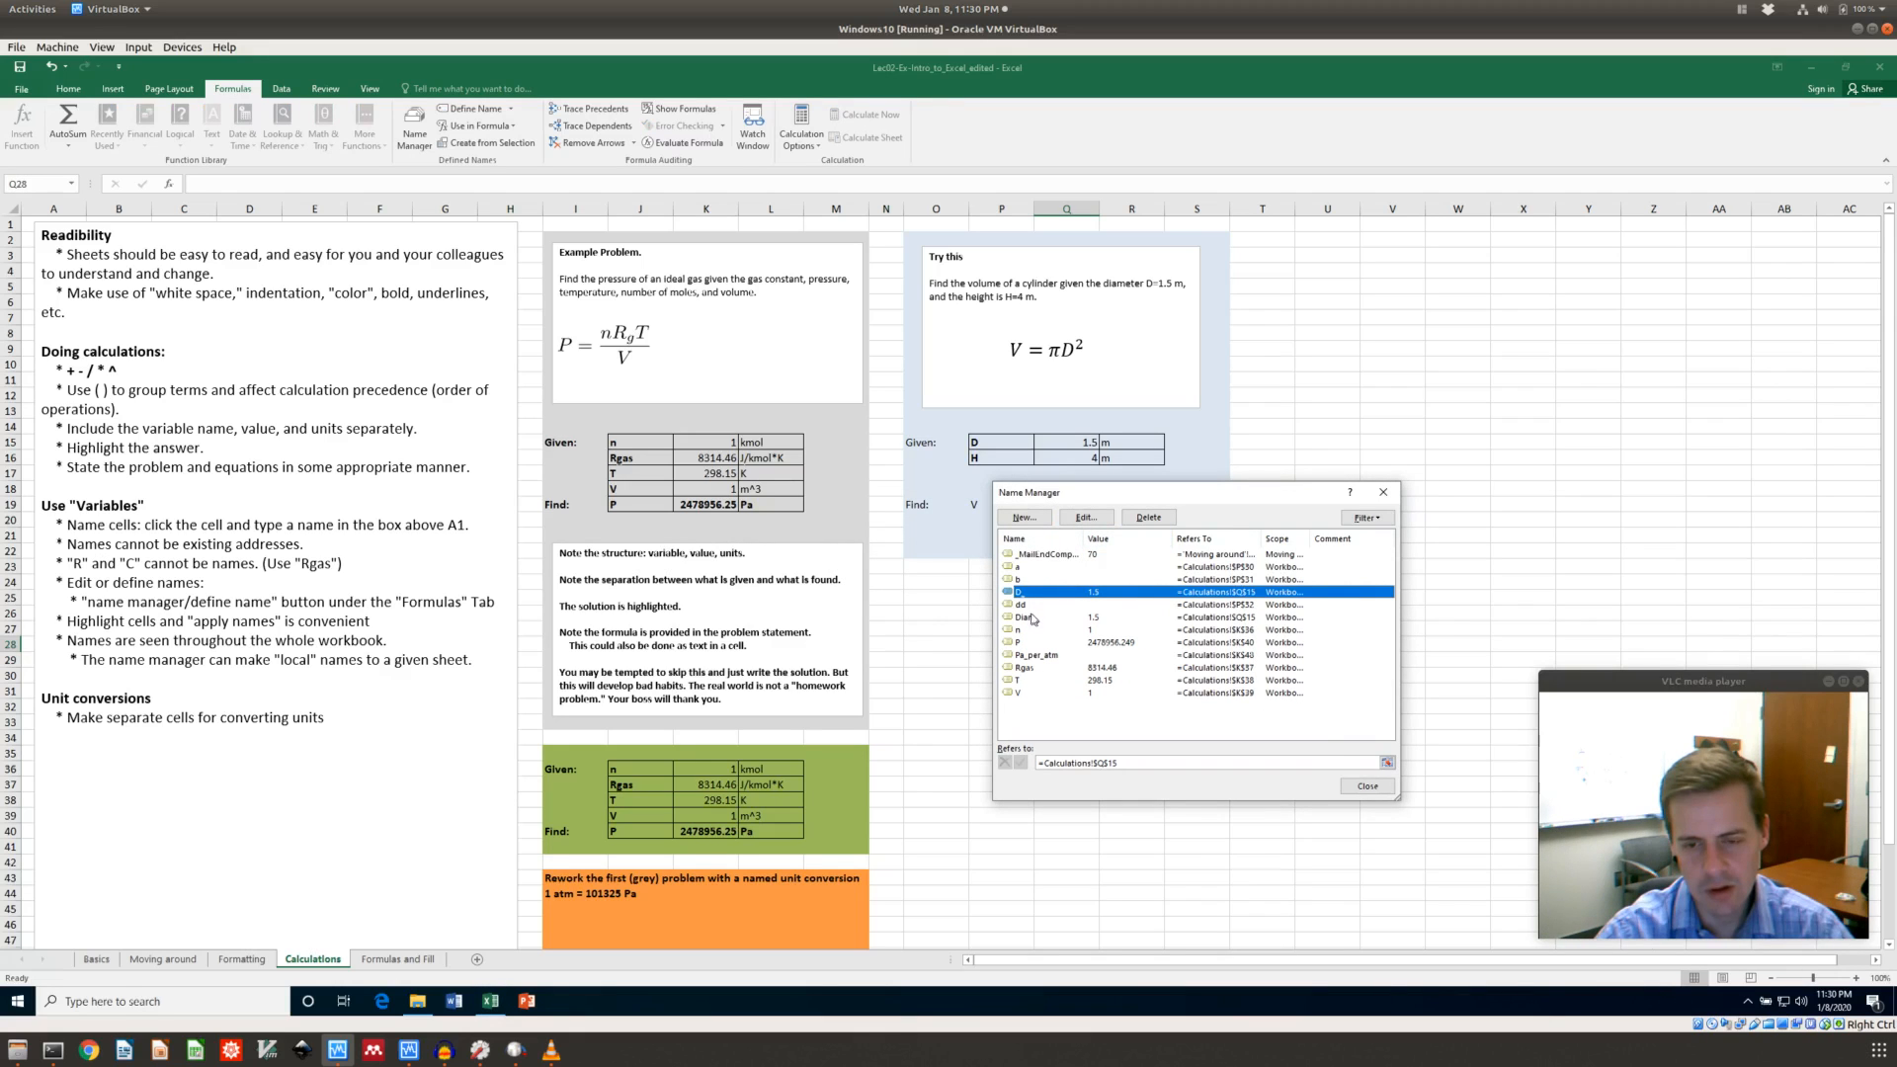
ctrl+click(1035, 618)
click(1148, 517)
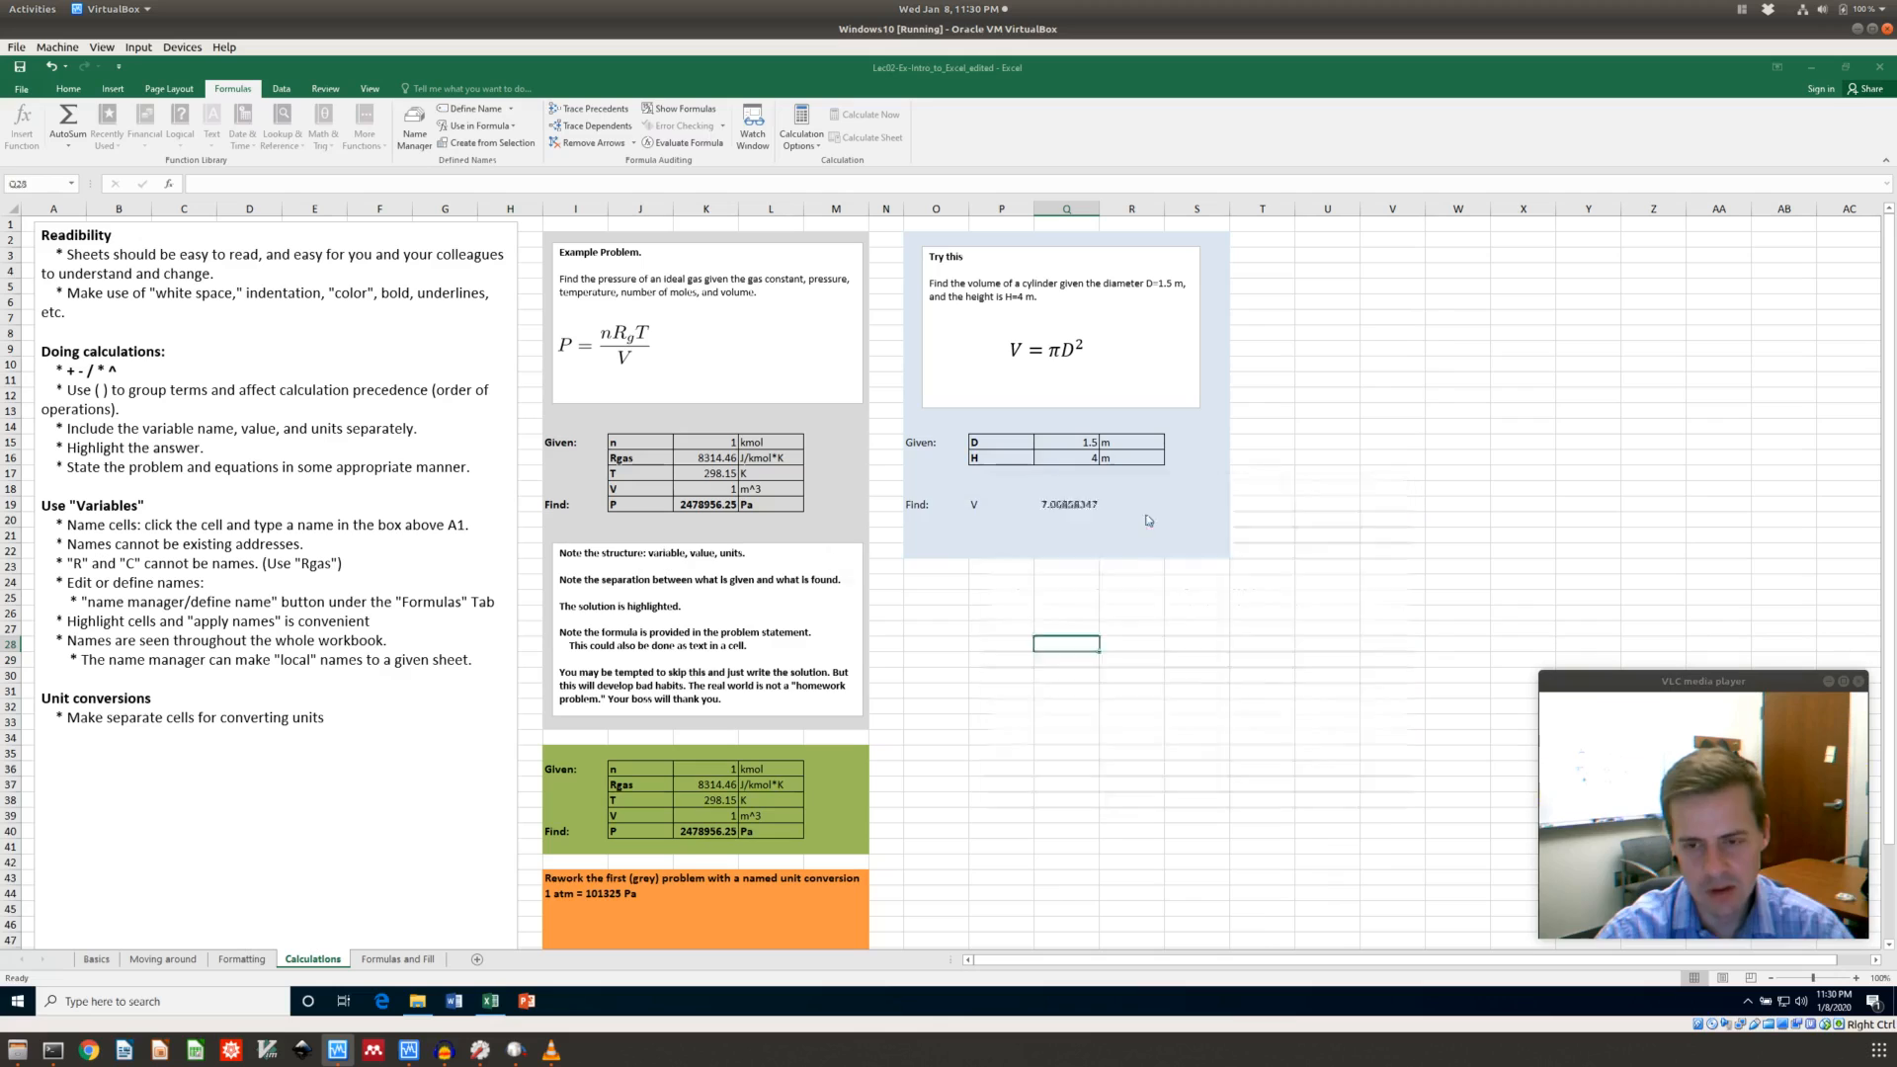
click(926, 570)
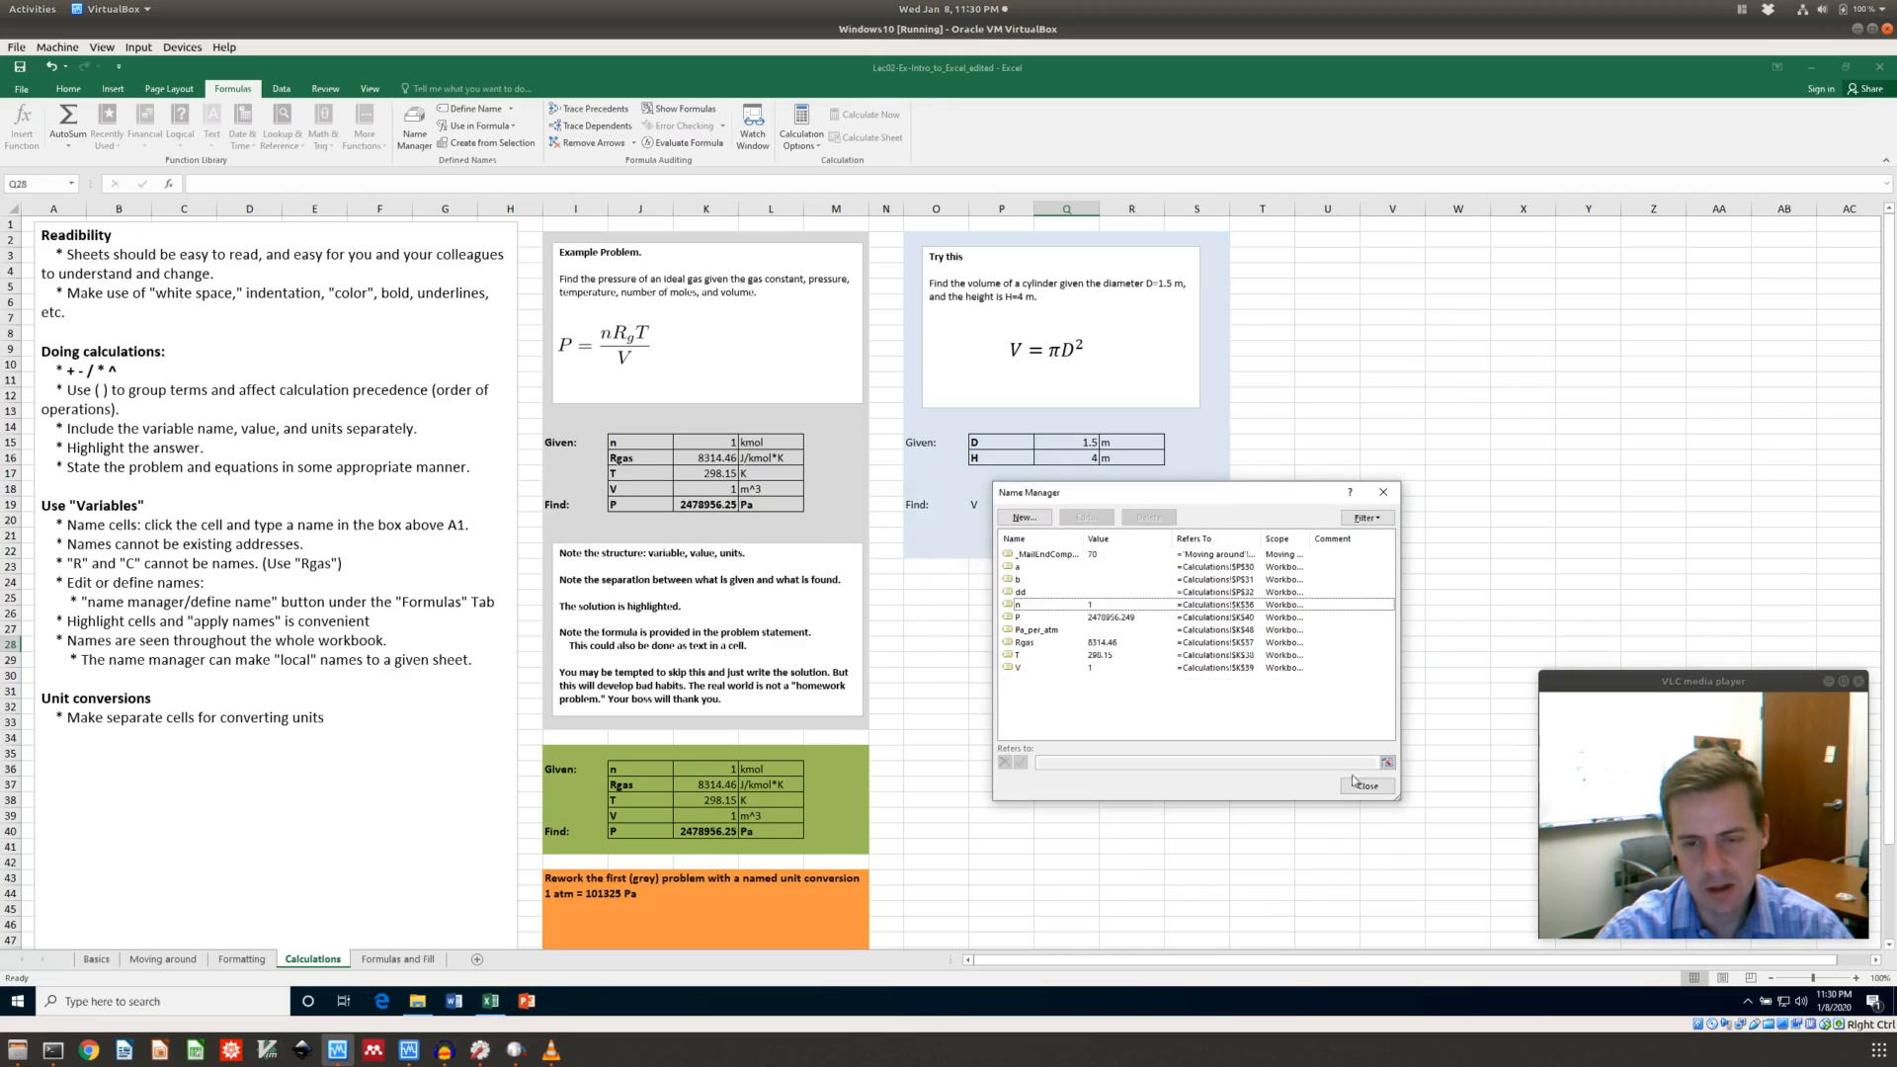
click(1384, 492)
Replace the name D_ with Q15 in the volume formula in Q19, giving =PI()*Q15^2/4*Q16
click(1040, 504)
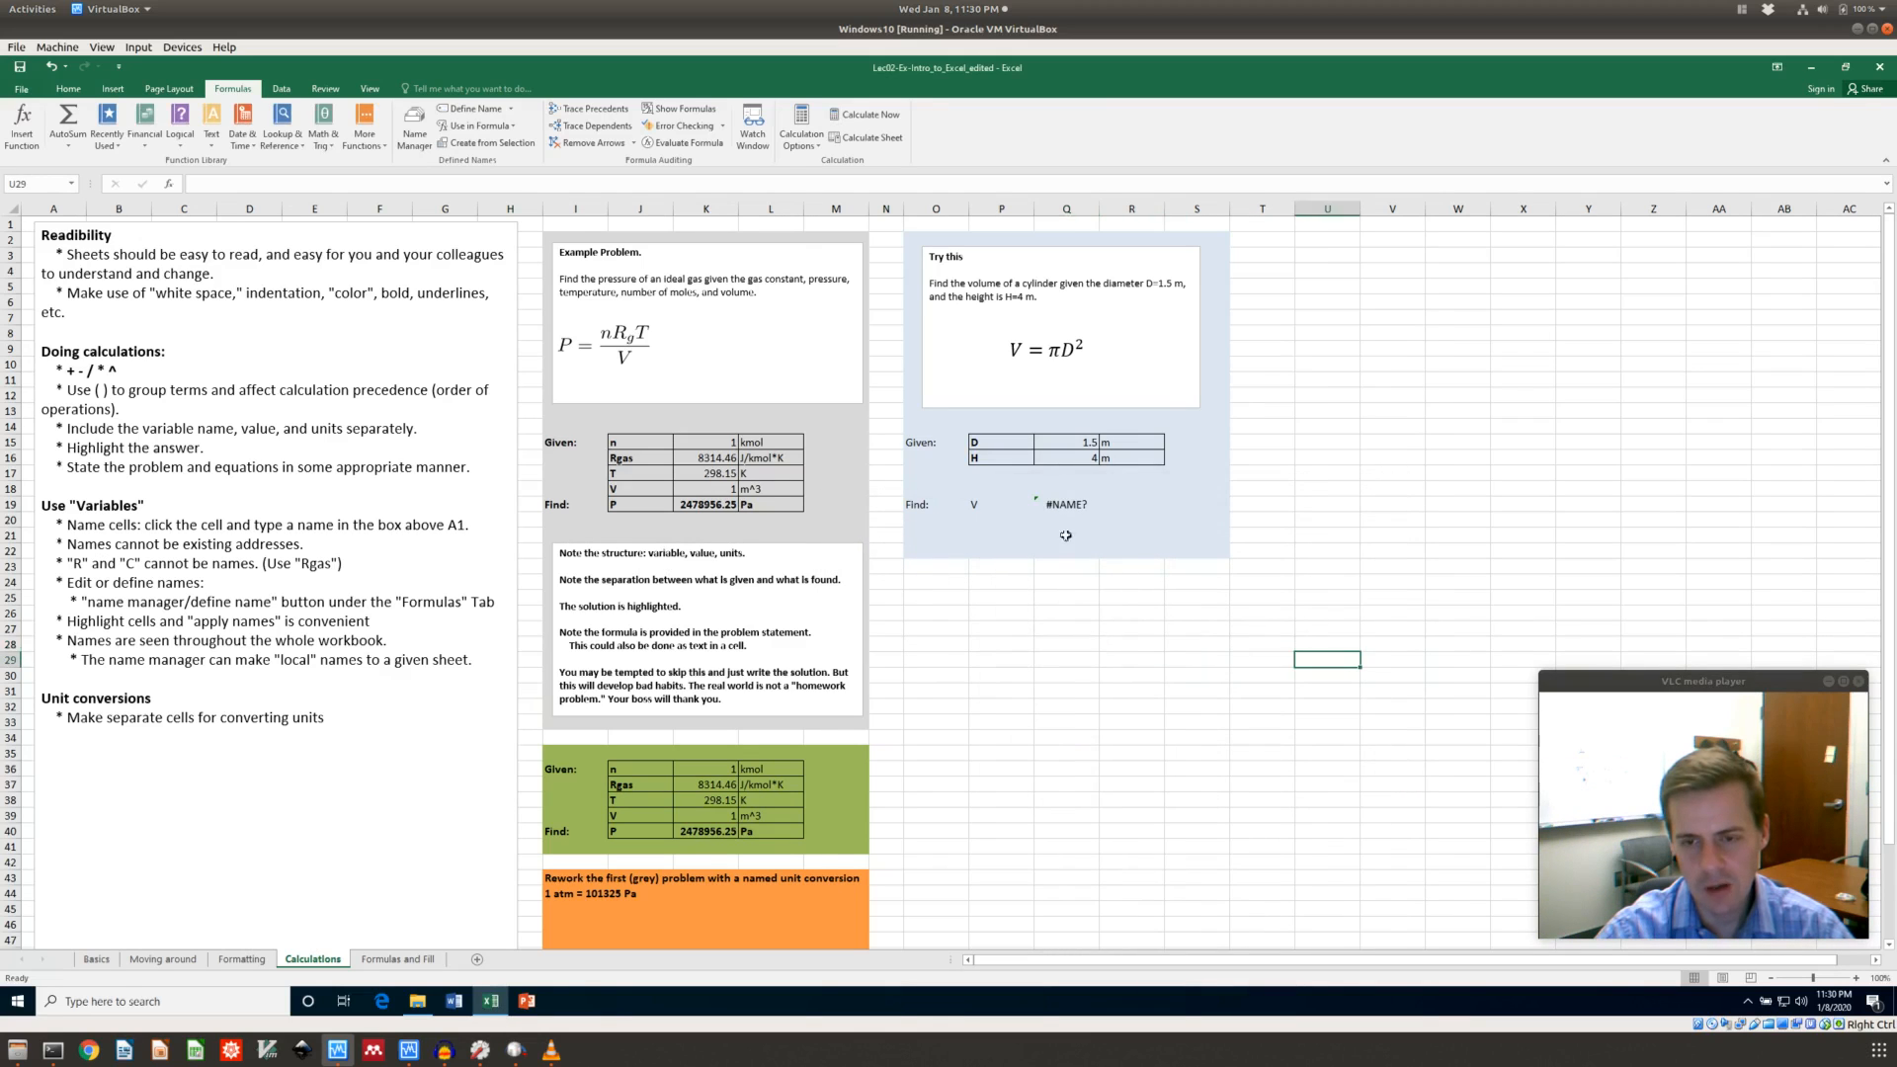
click(220, 184)
key(Delete)
key(Delete)
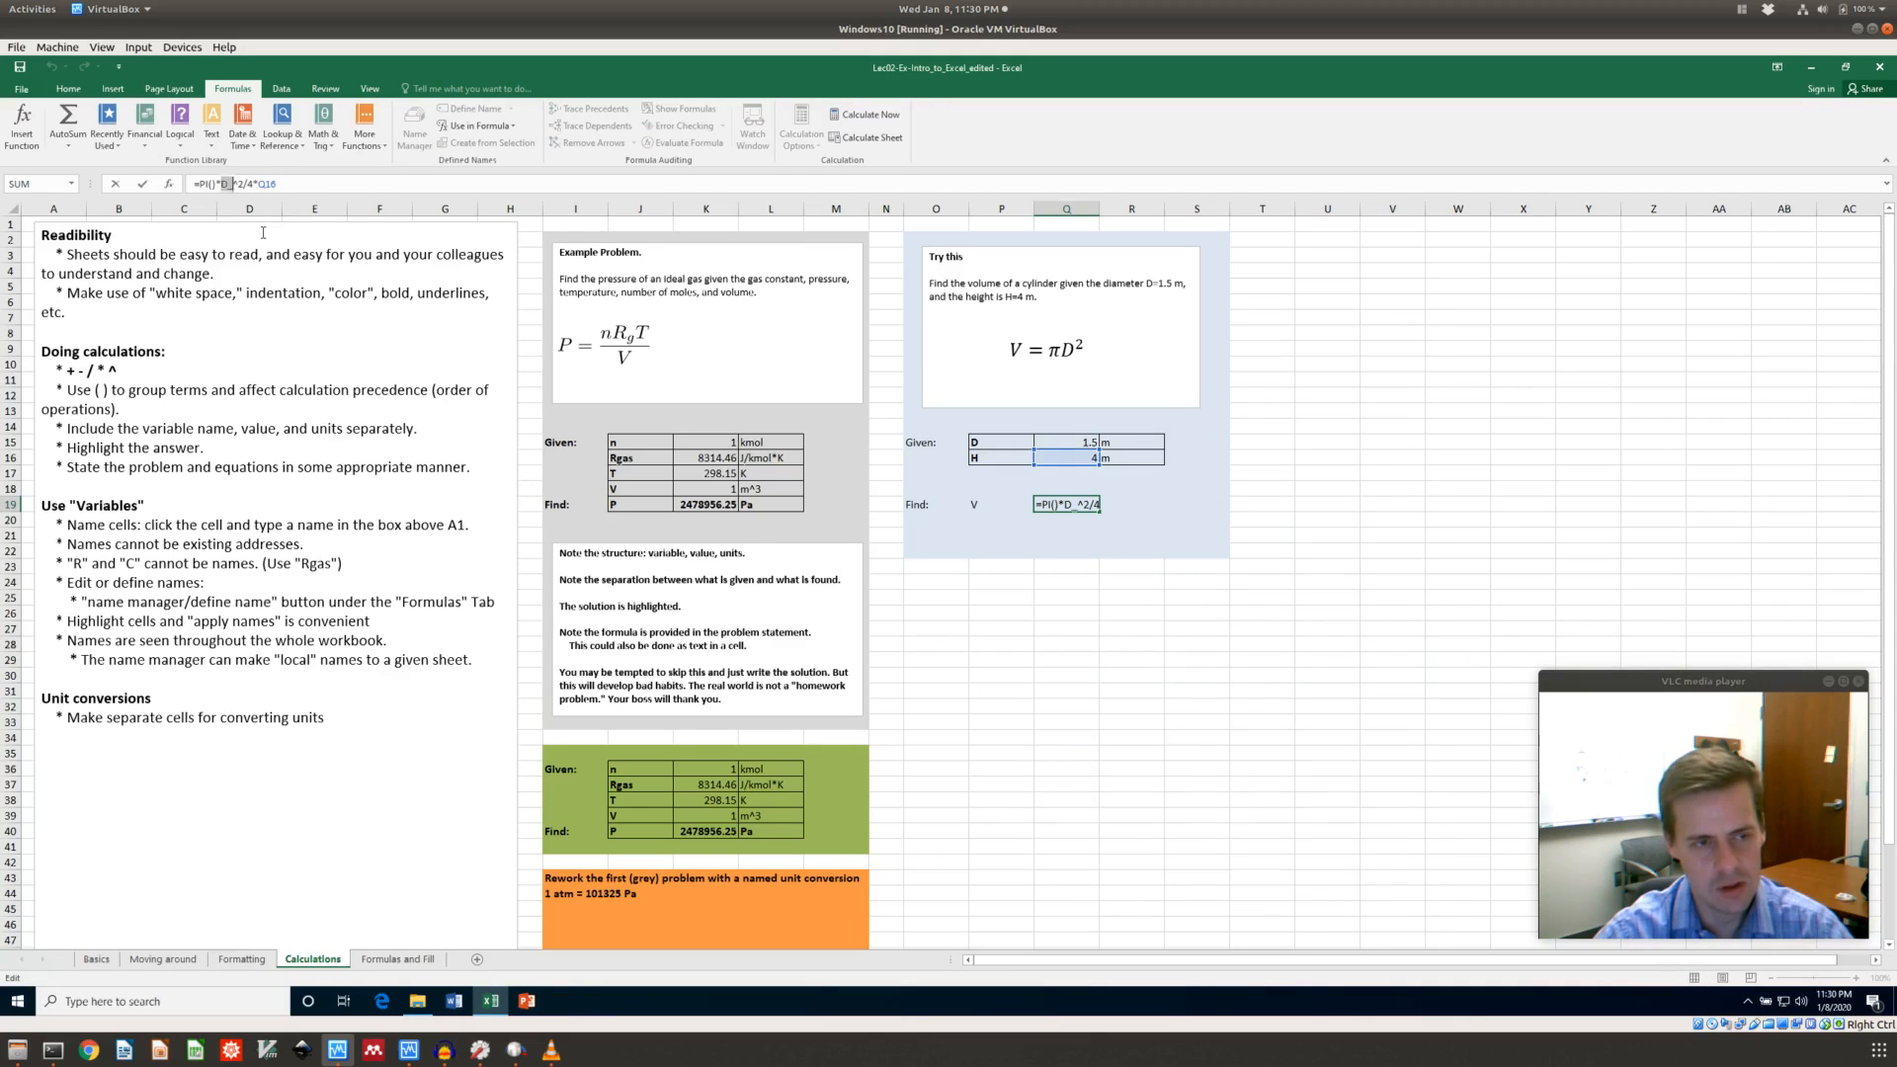
text(Q15)
key(Return)
key(Up)
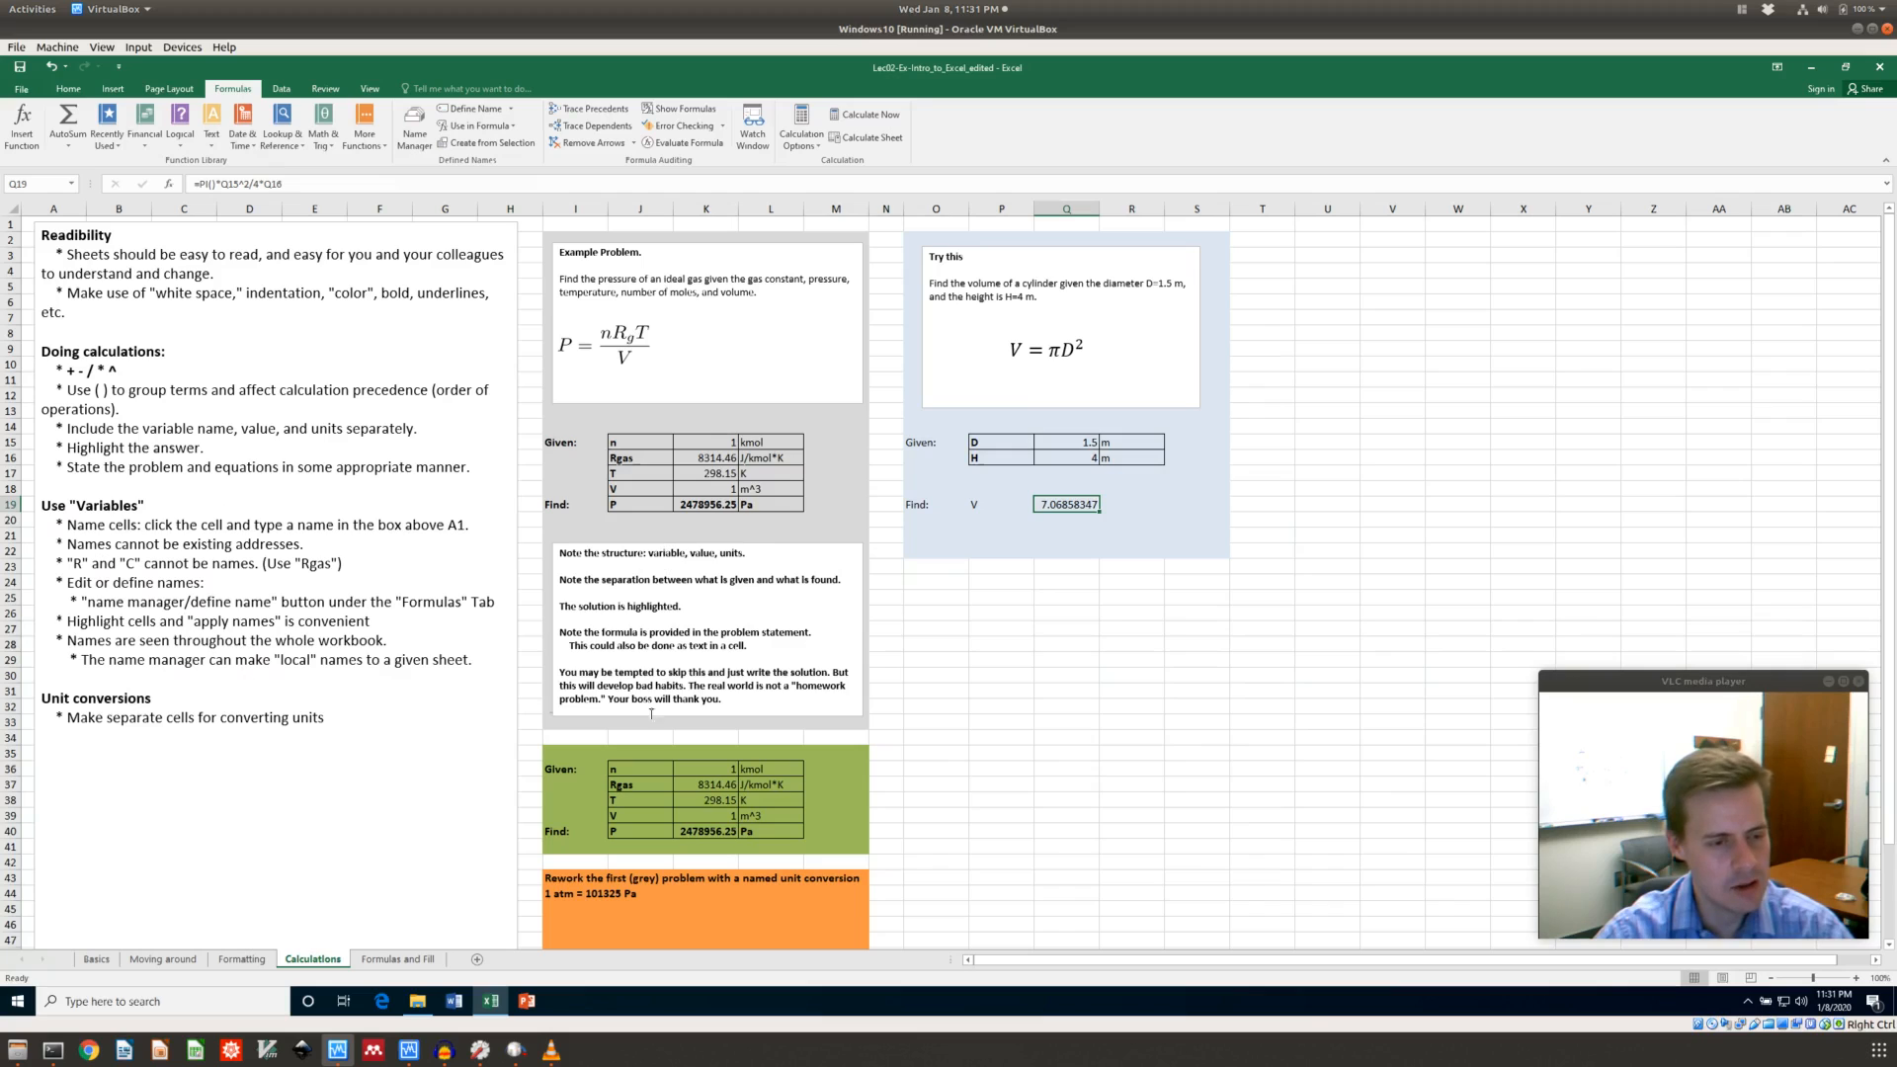
Enter the addition example =5+5 in P24 and the subtraction example =6-5 in P25
click(1040, 599)
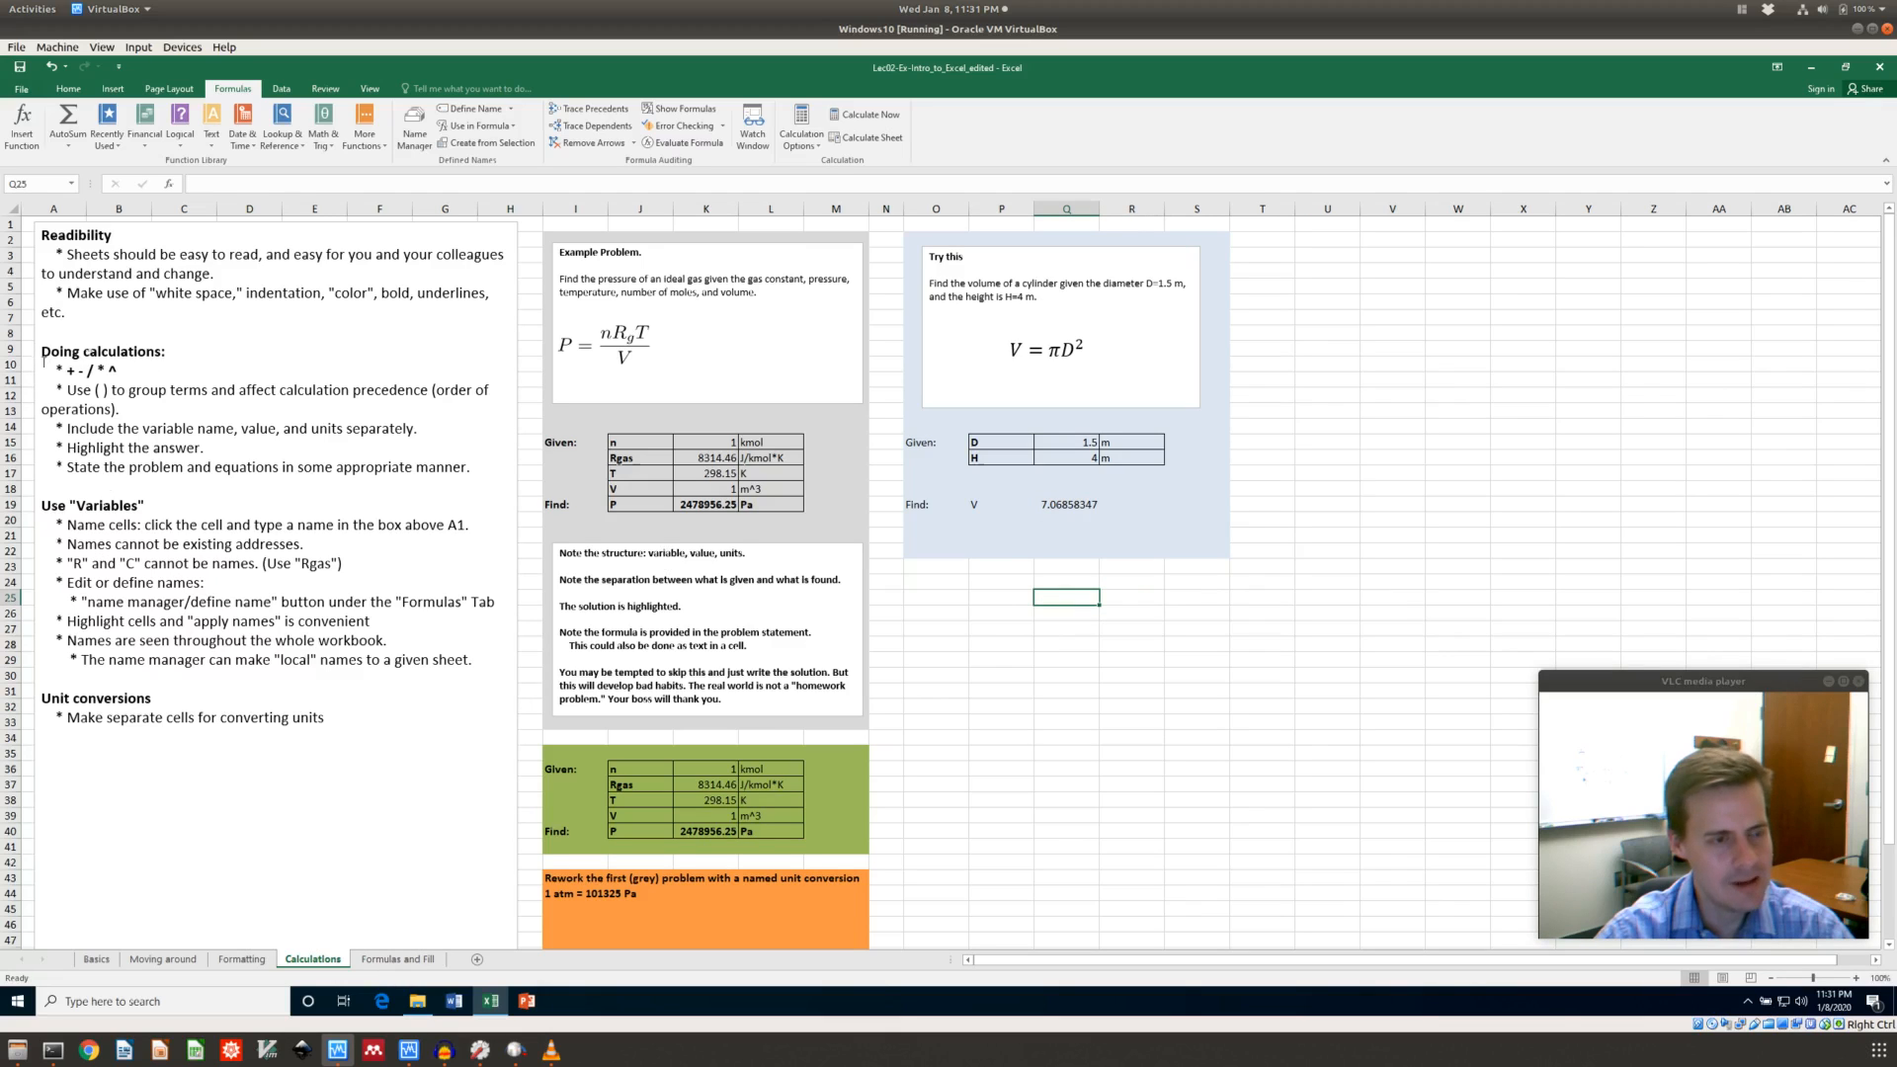
click(1001, 602)
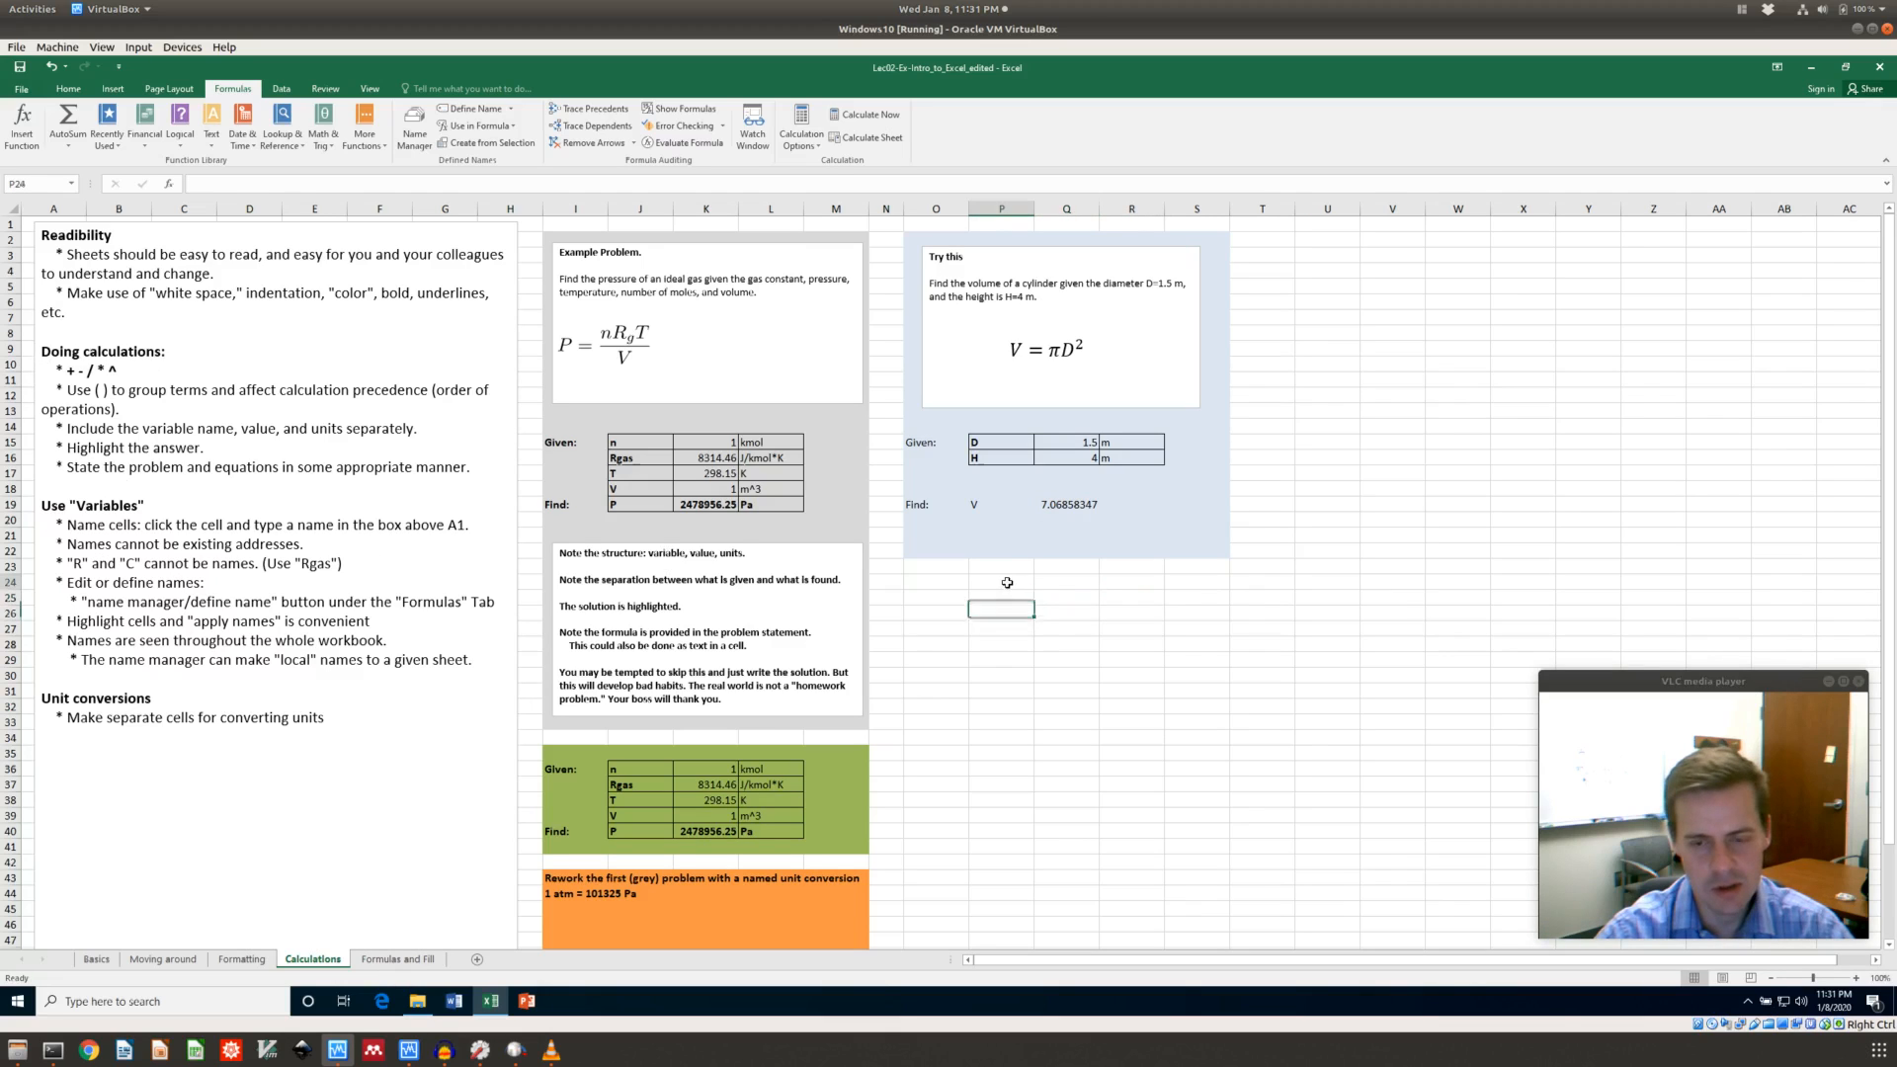
click(1003, 583)
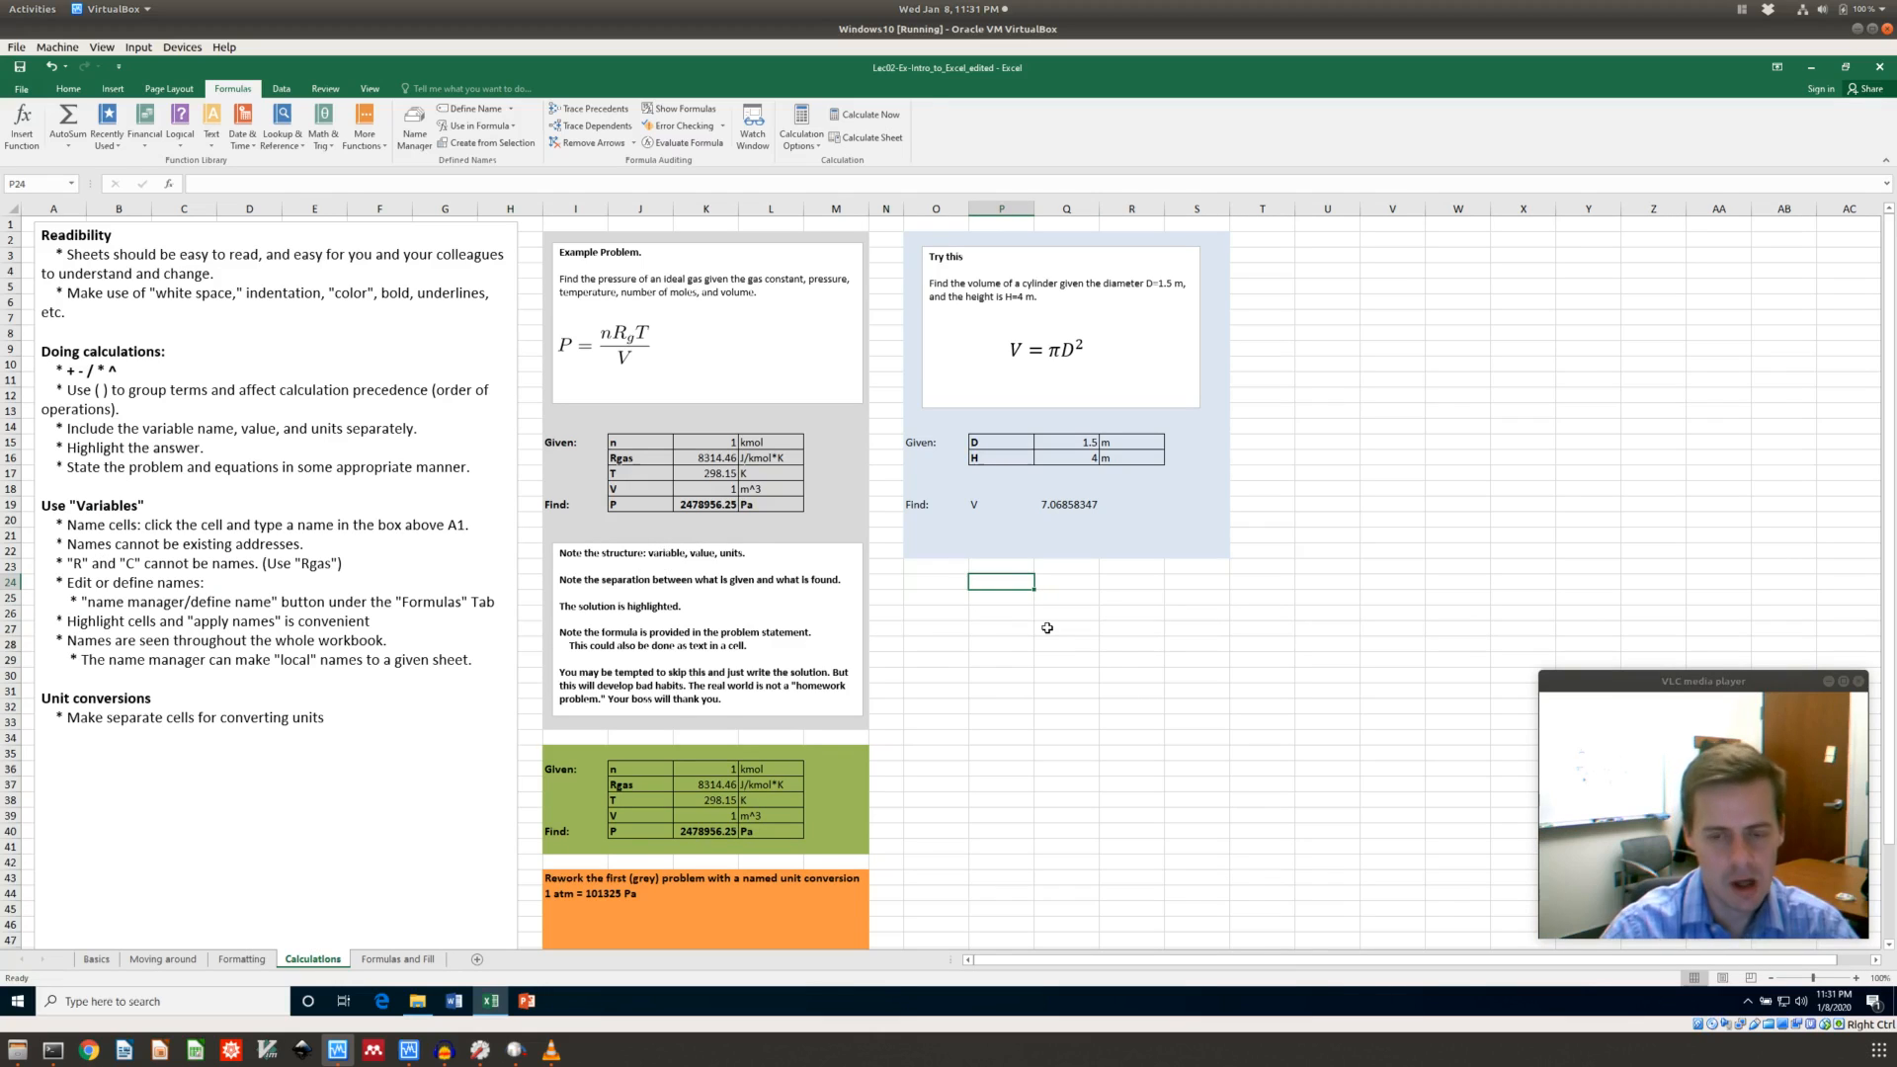
text(=5+5)
key(Return)
text(=6-5)
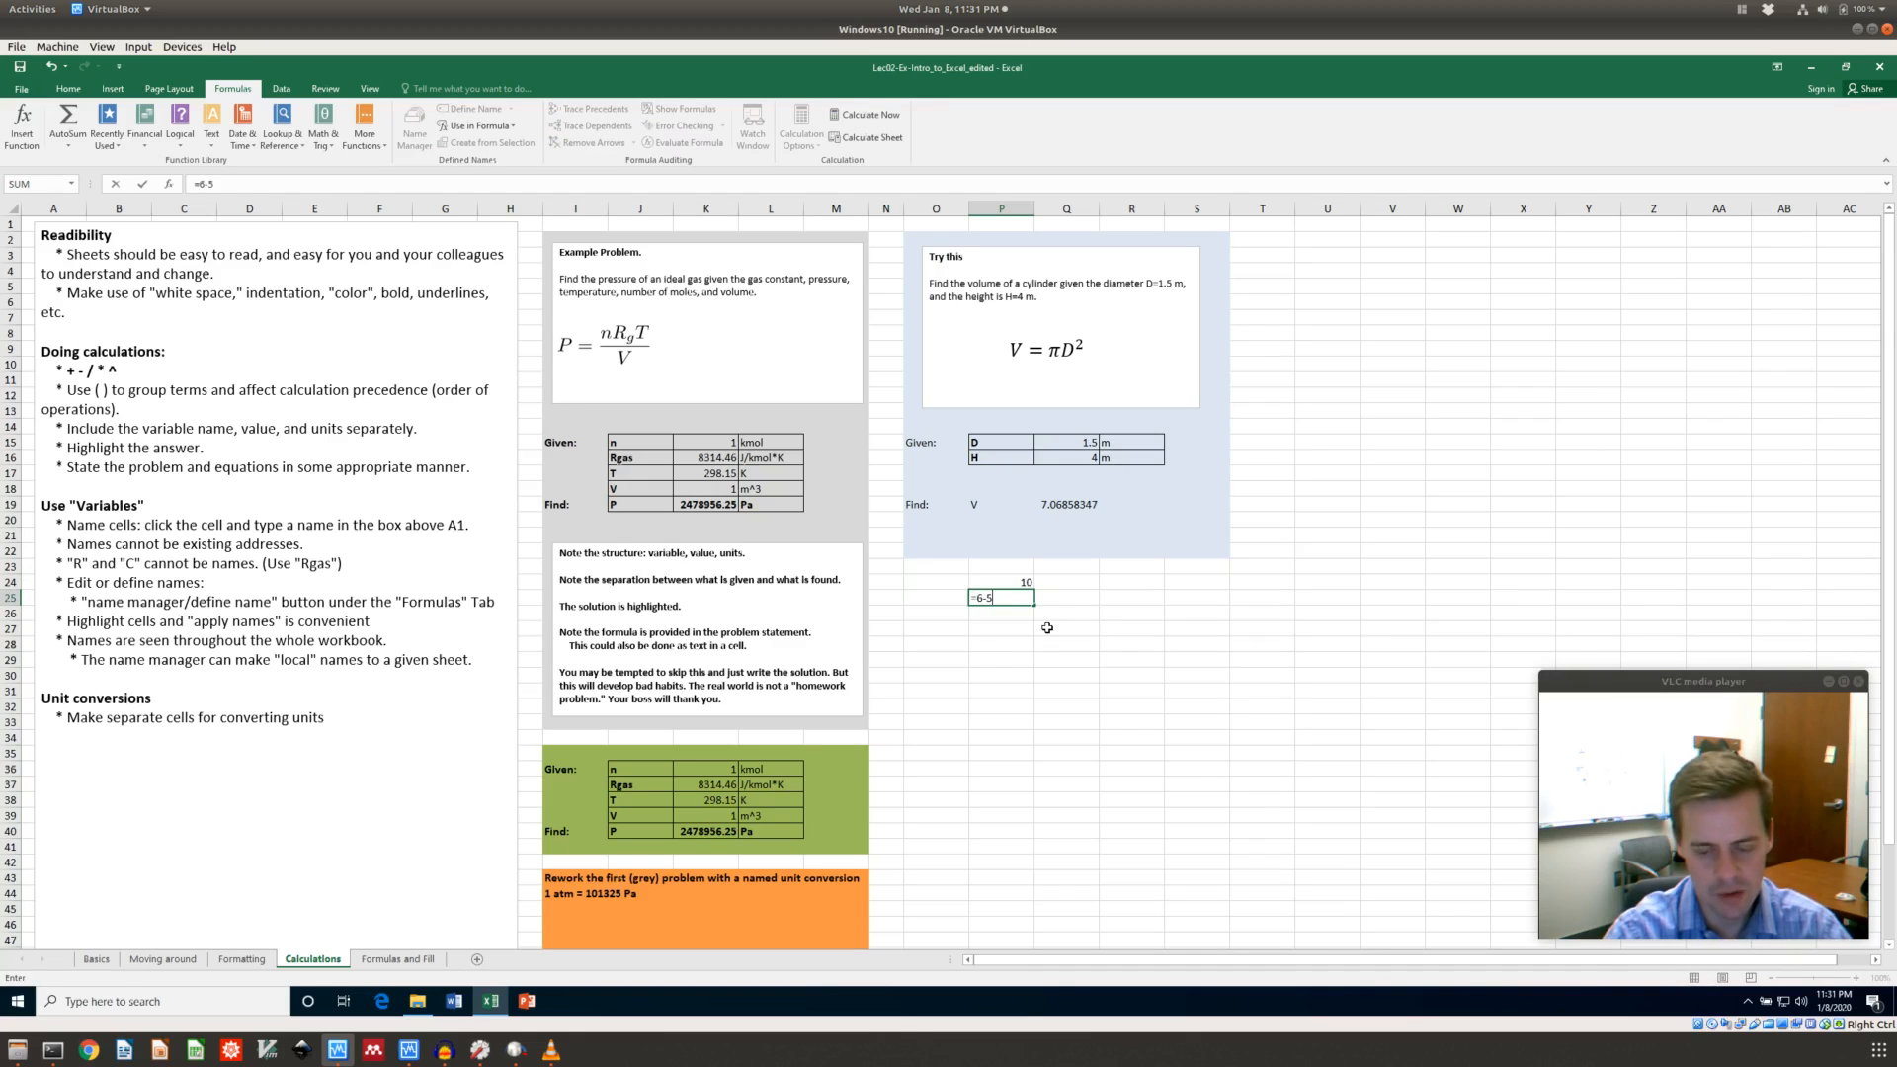
key(Return)
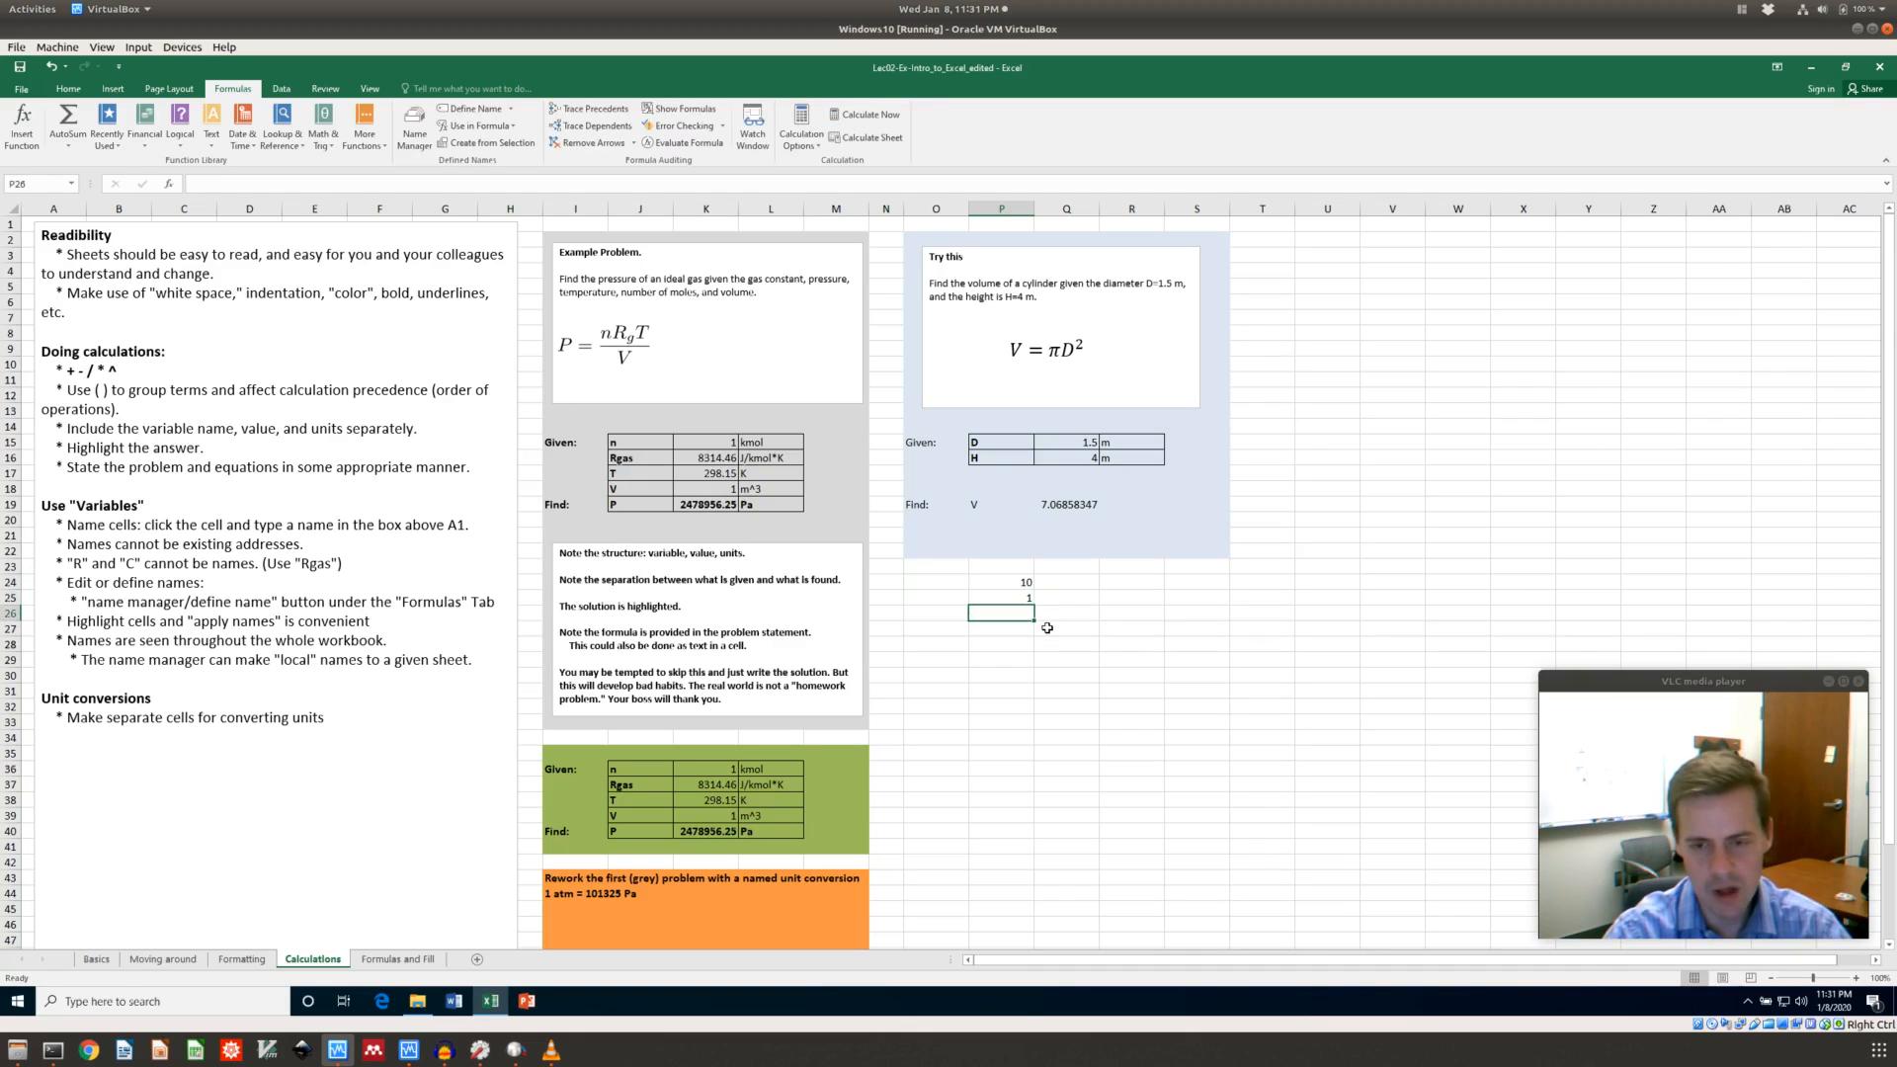
Enter the multiplication example =5*2 in P26 and the exponent example =2^4 in P27
text(=5*2)
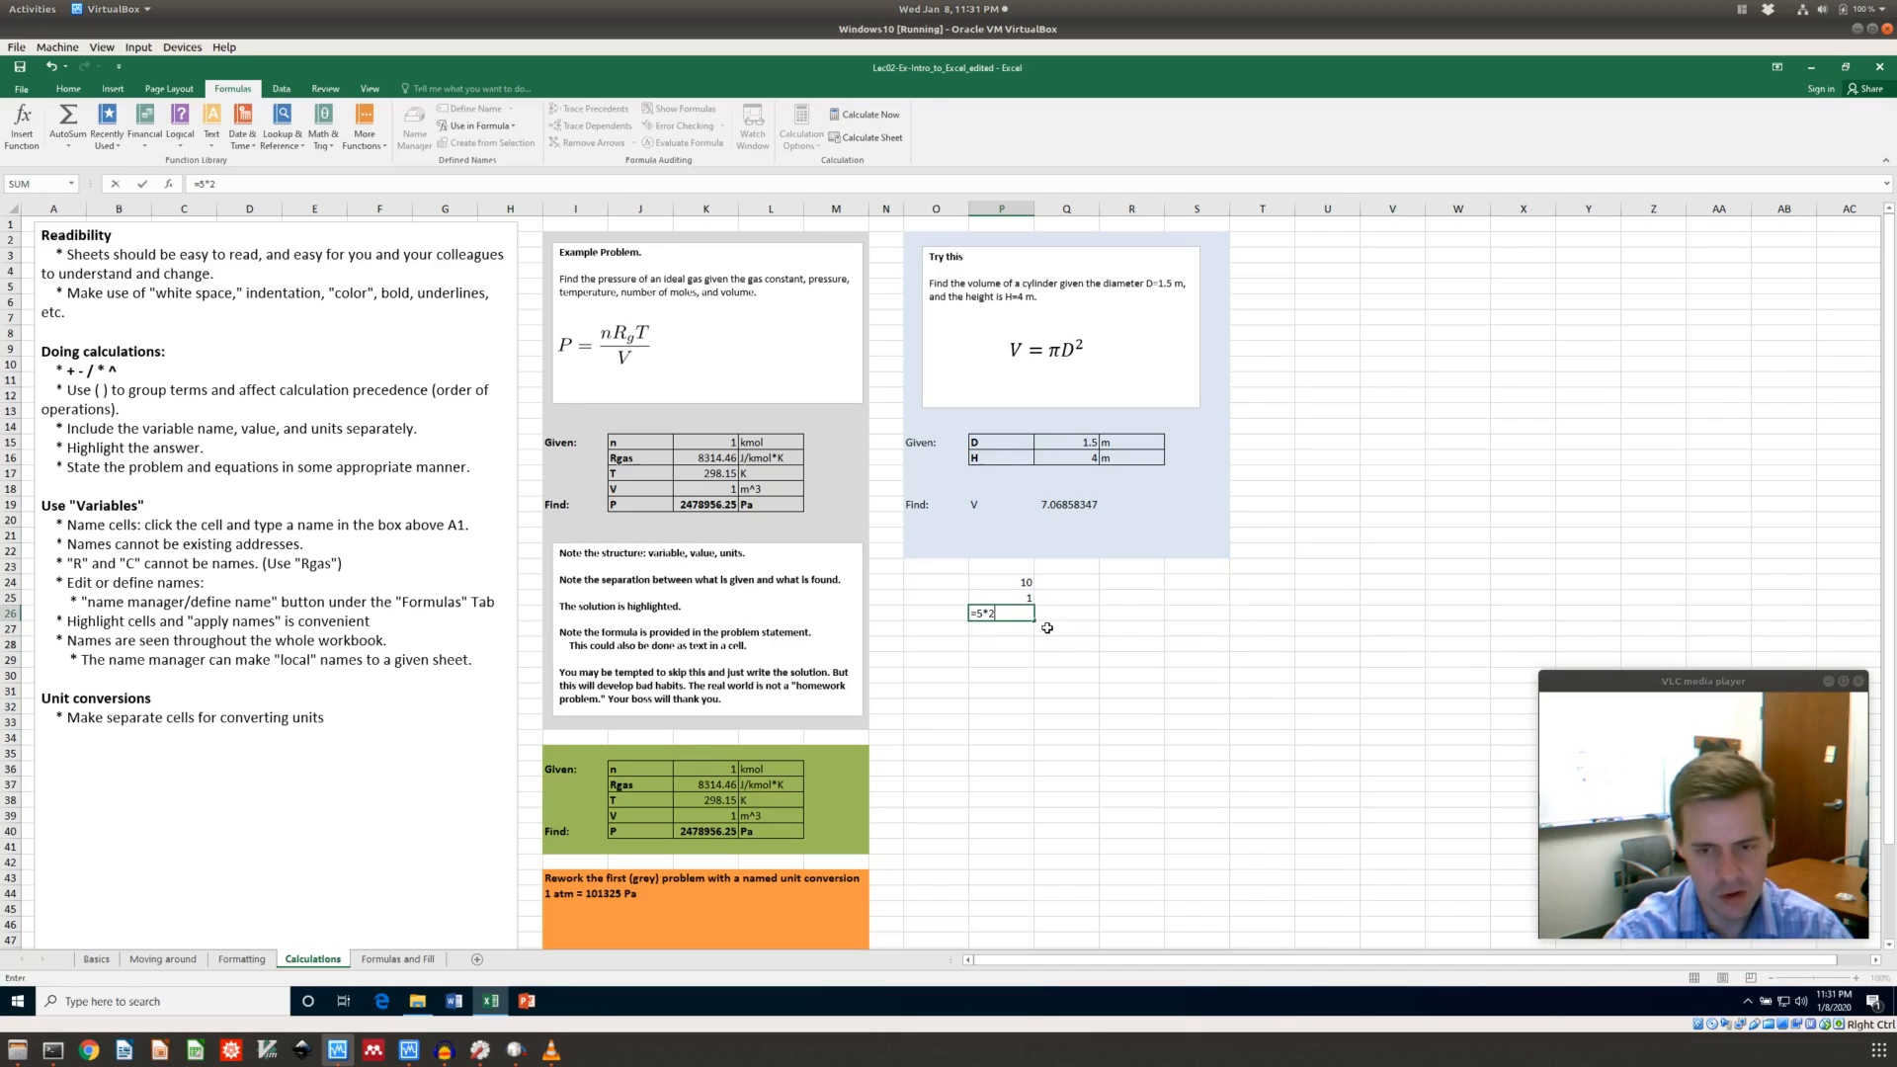
key(Return)
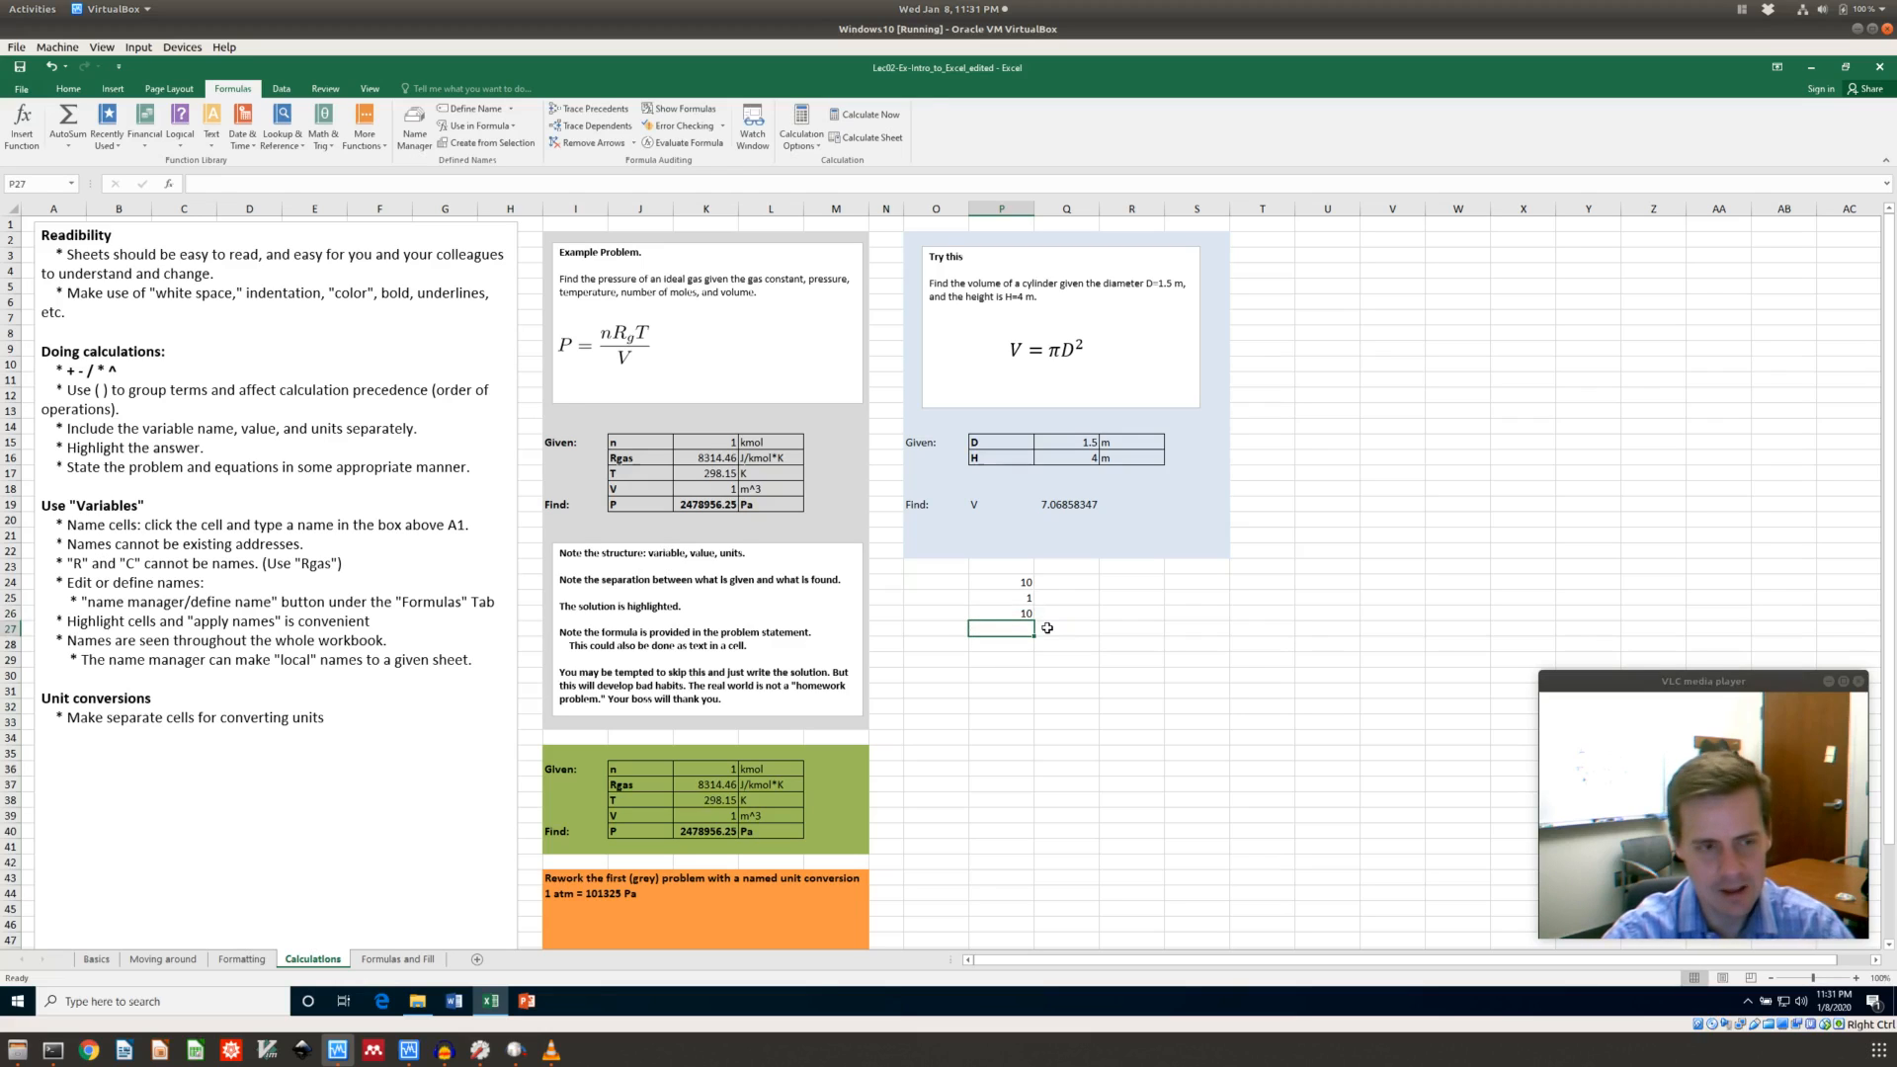
text(=)
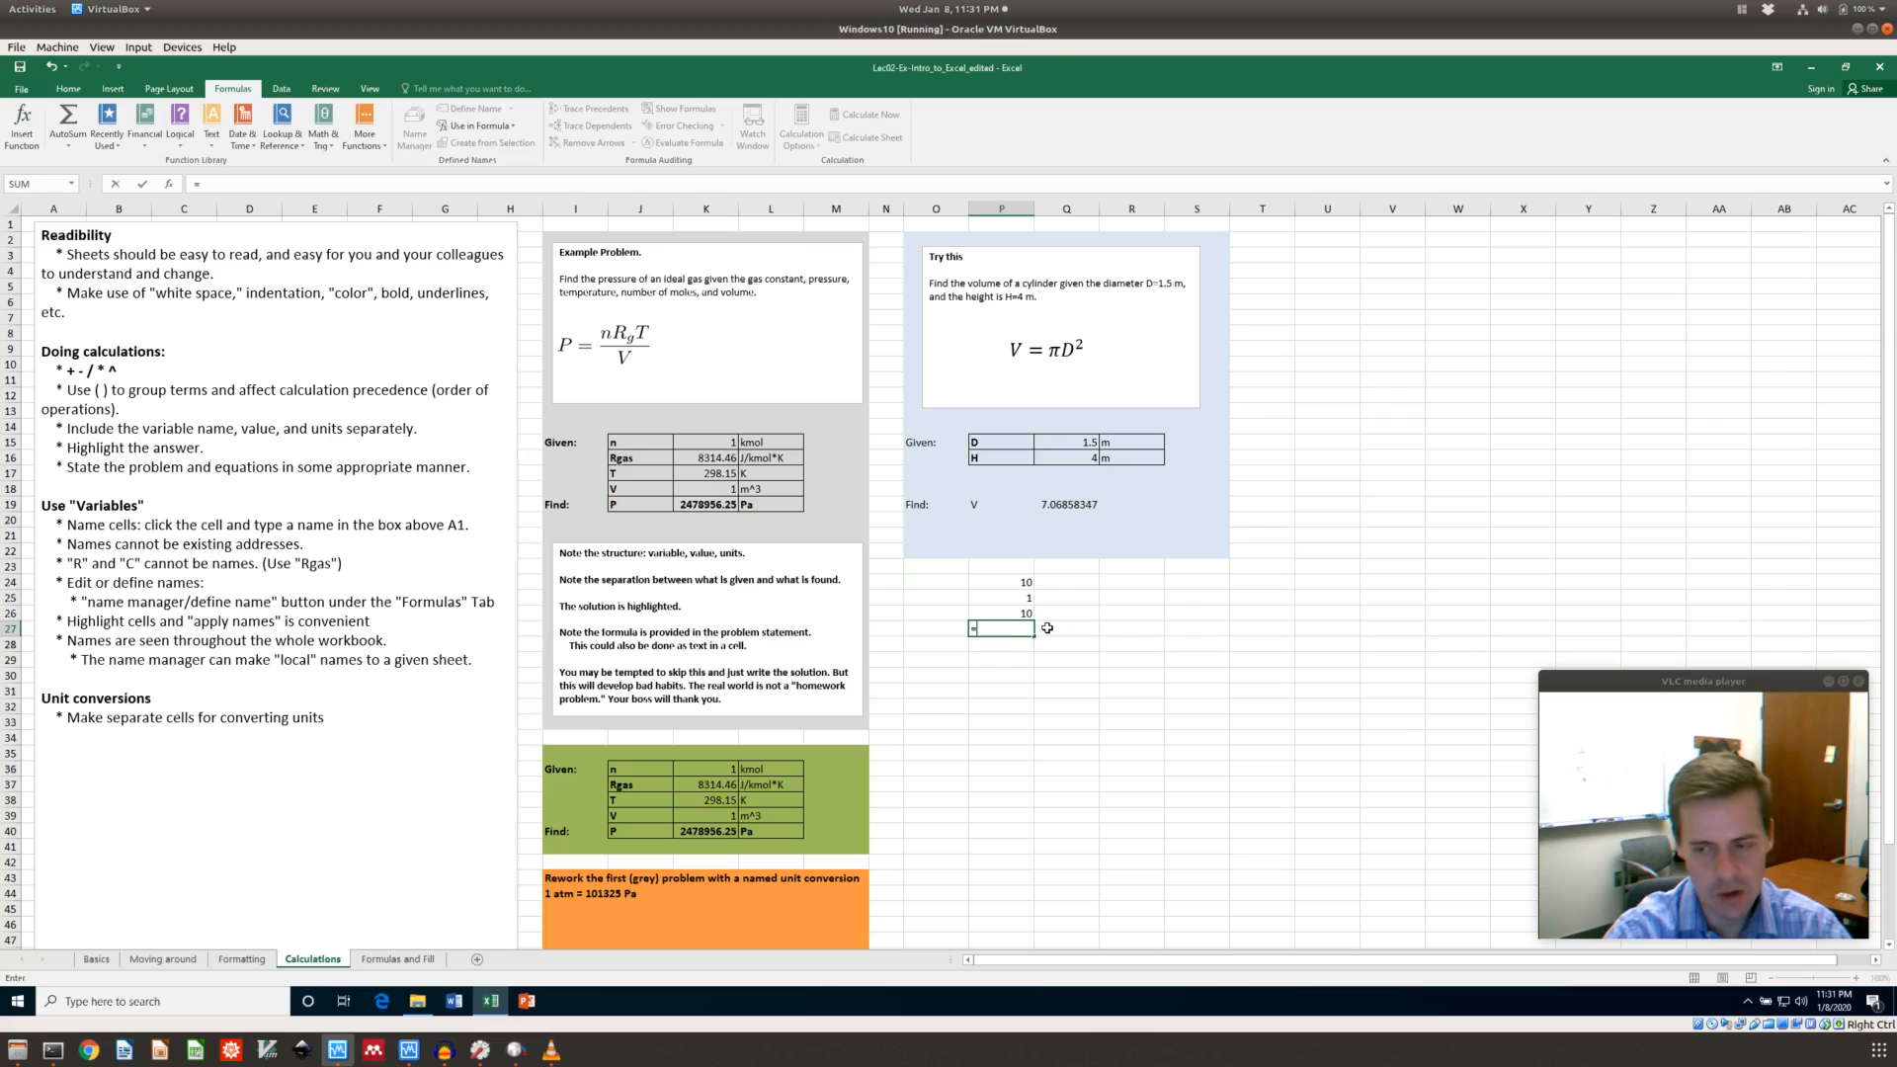
text(2^4)
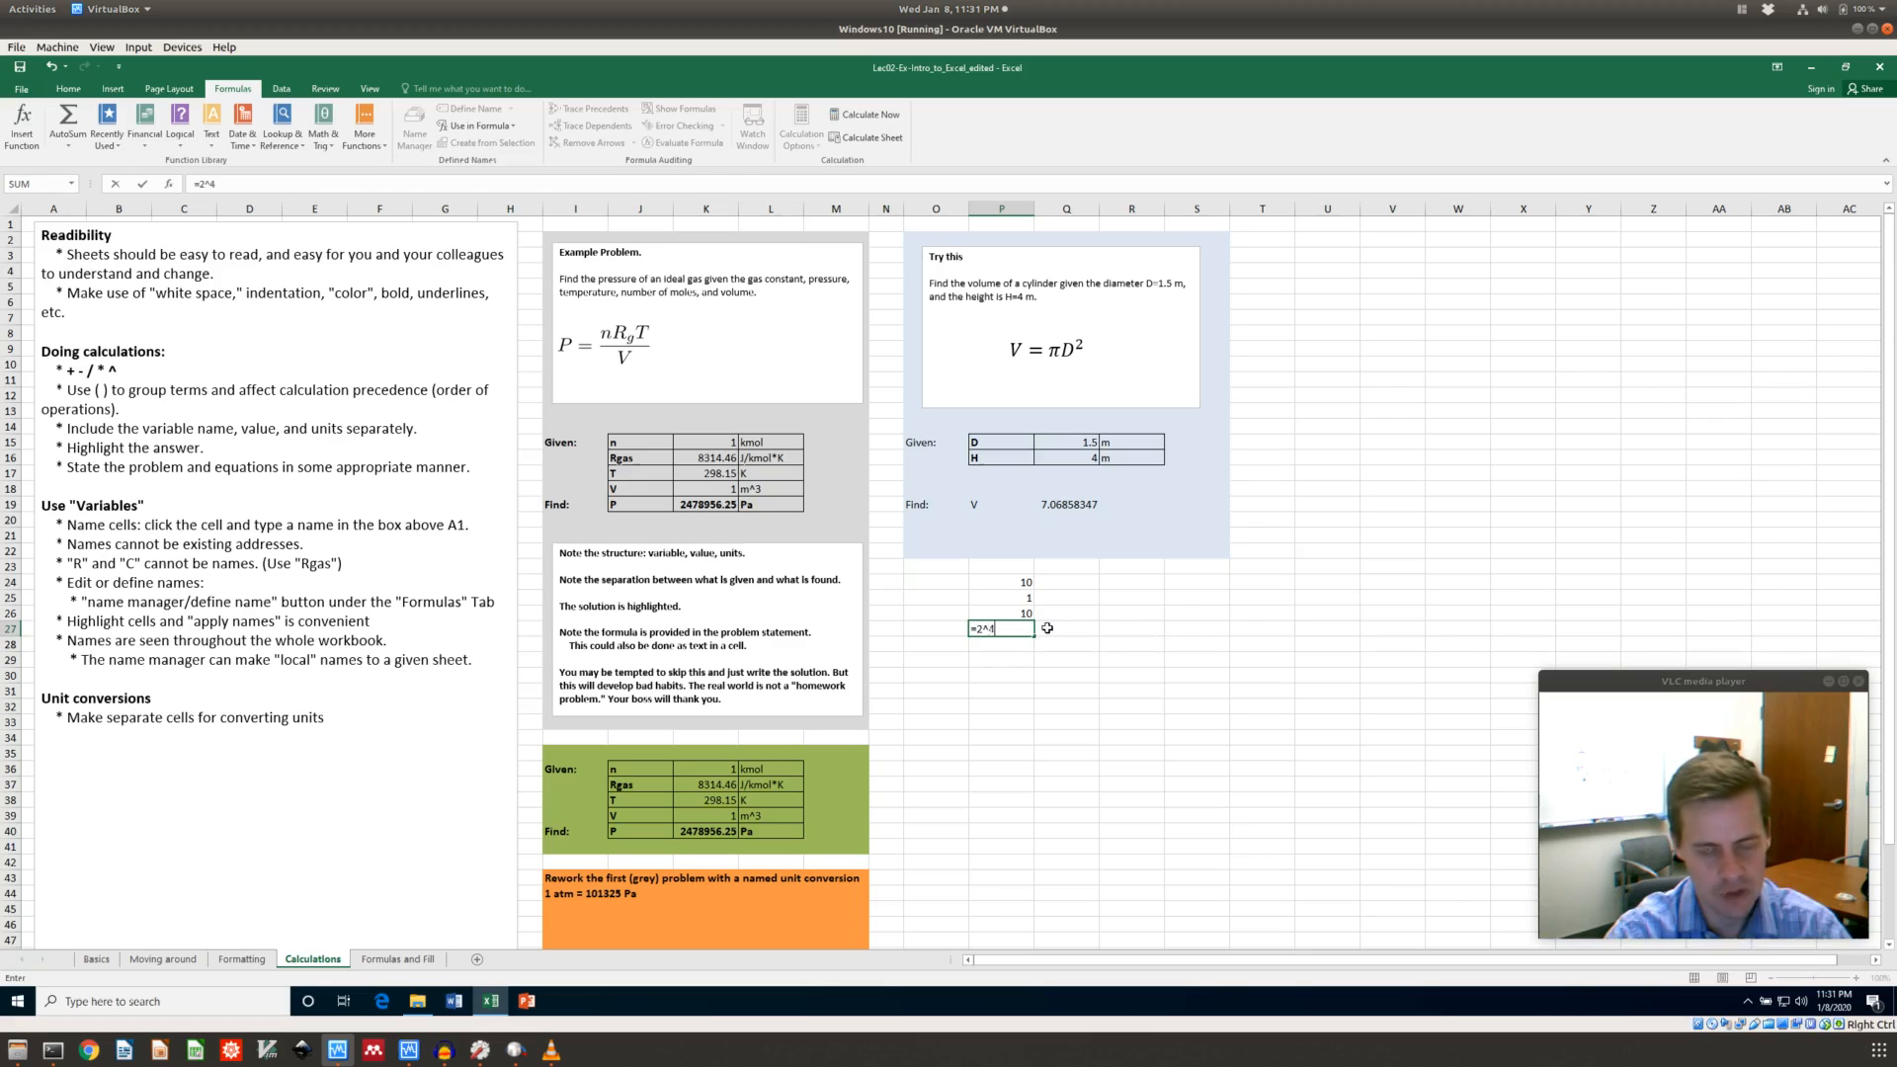
key(Return)
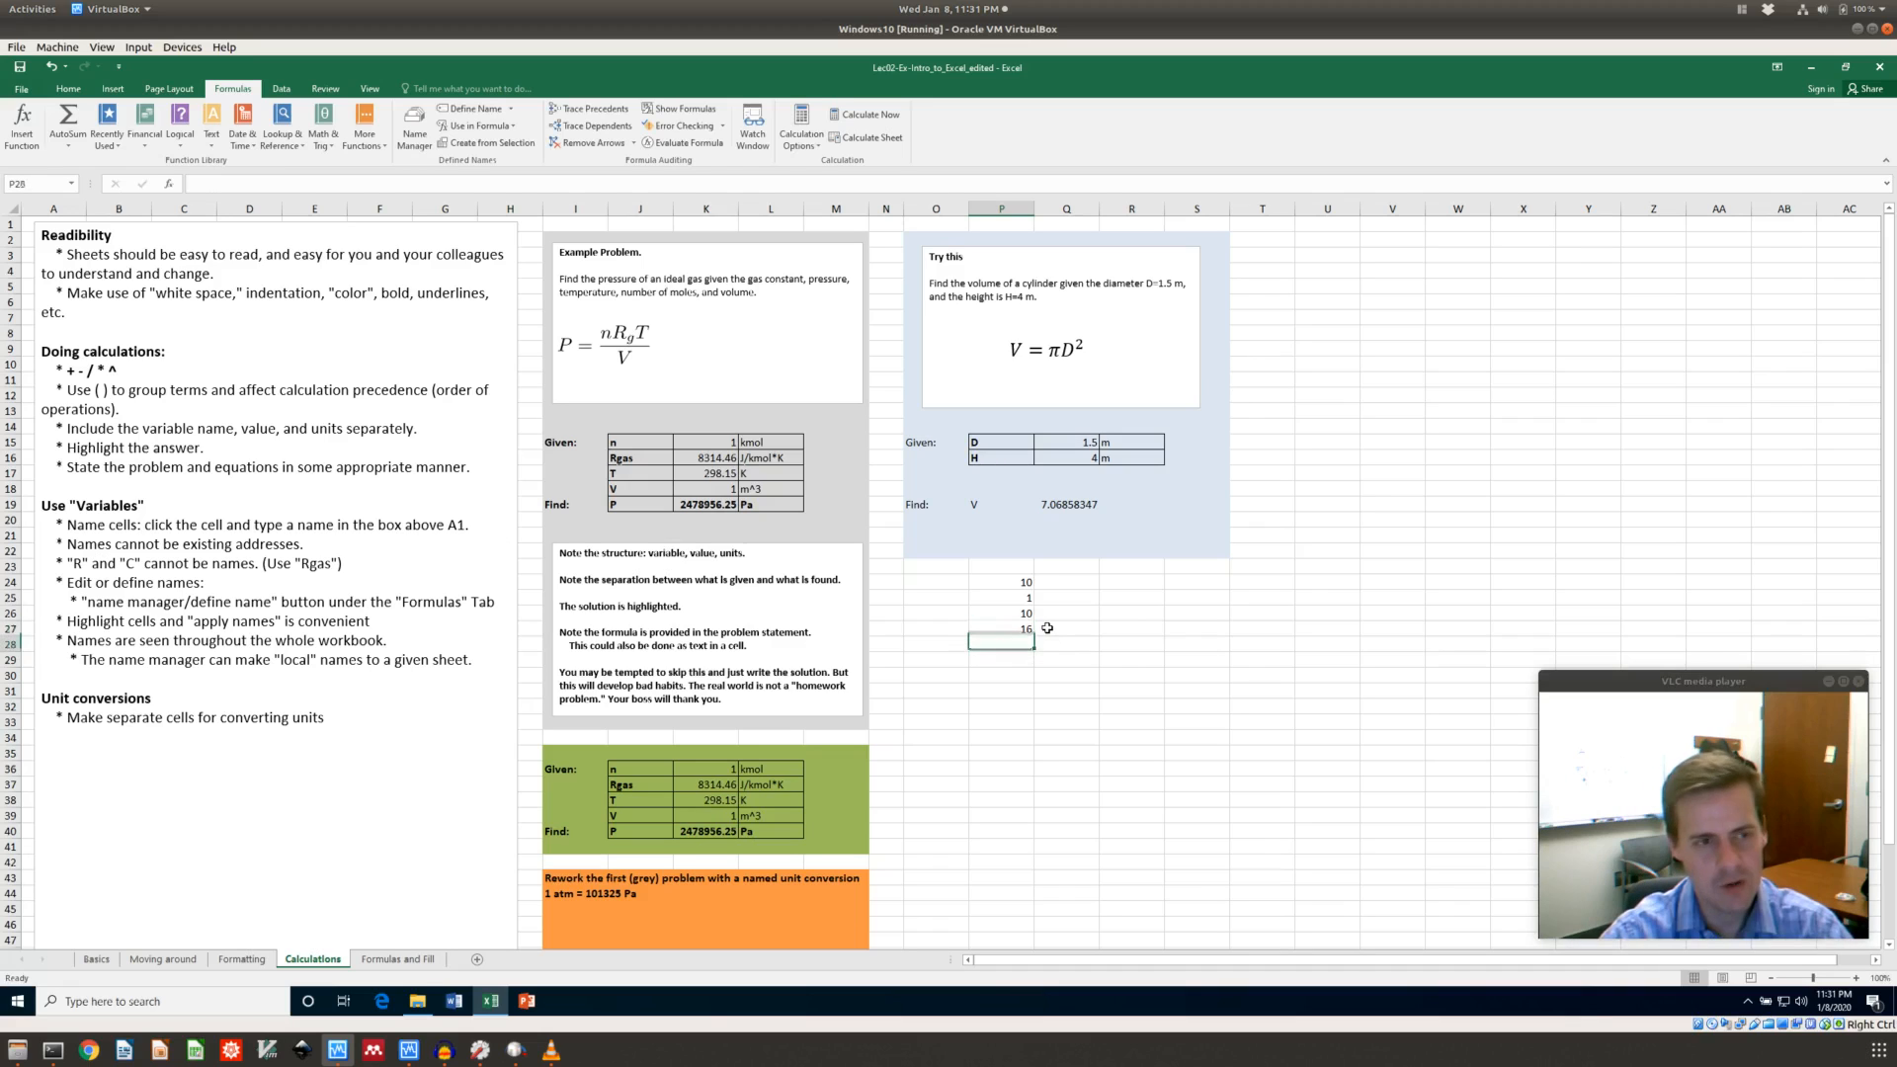
Enter the precedence example =2+3/4 in P28 and reselect that cell
text(=2)
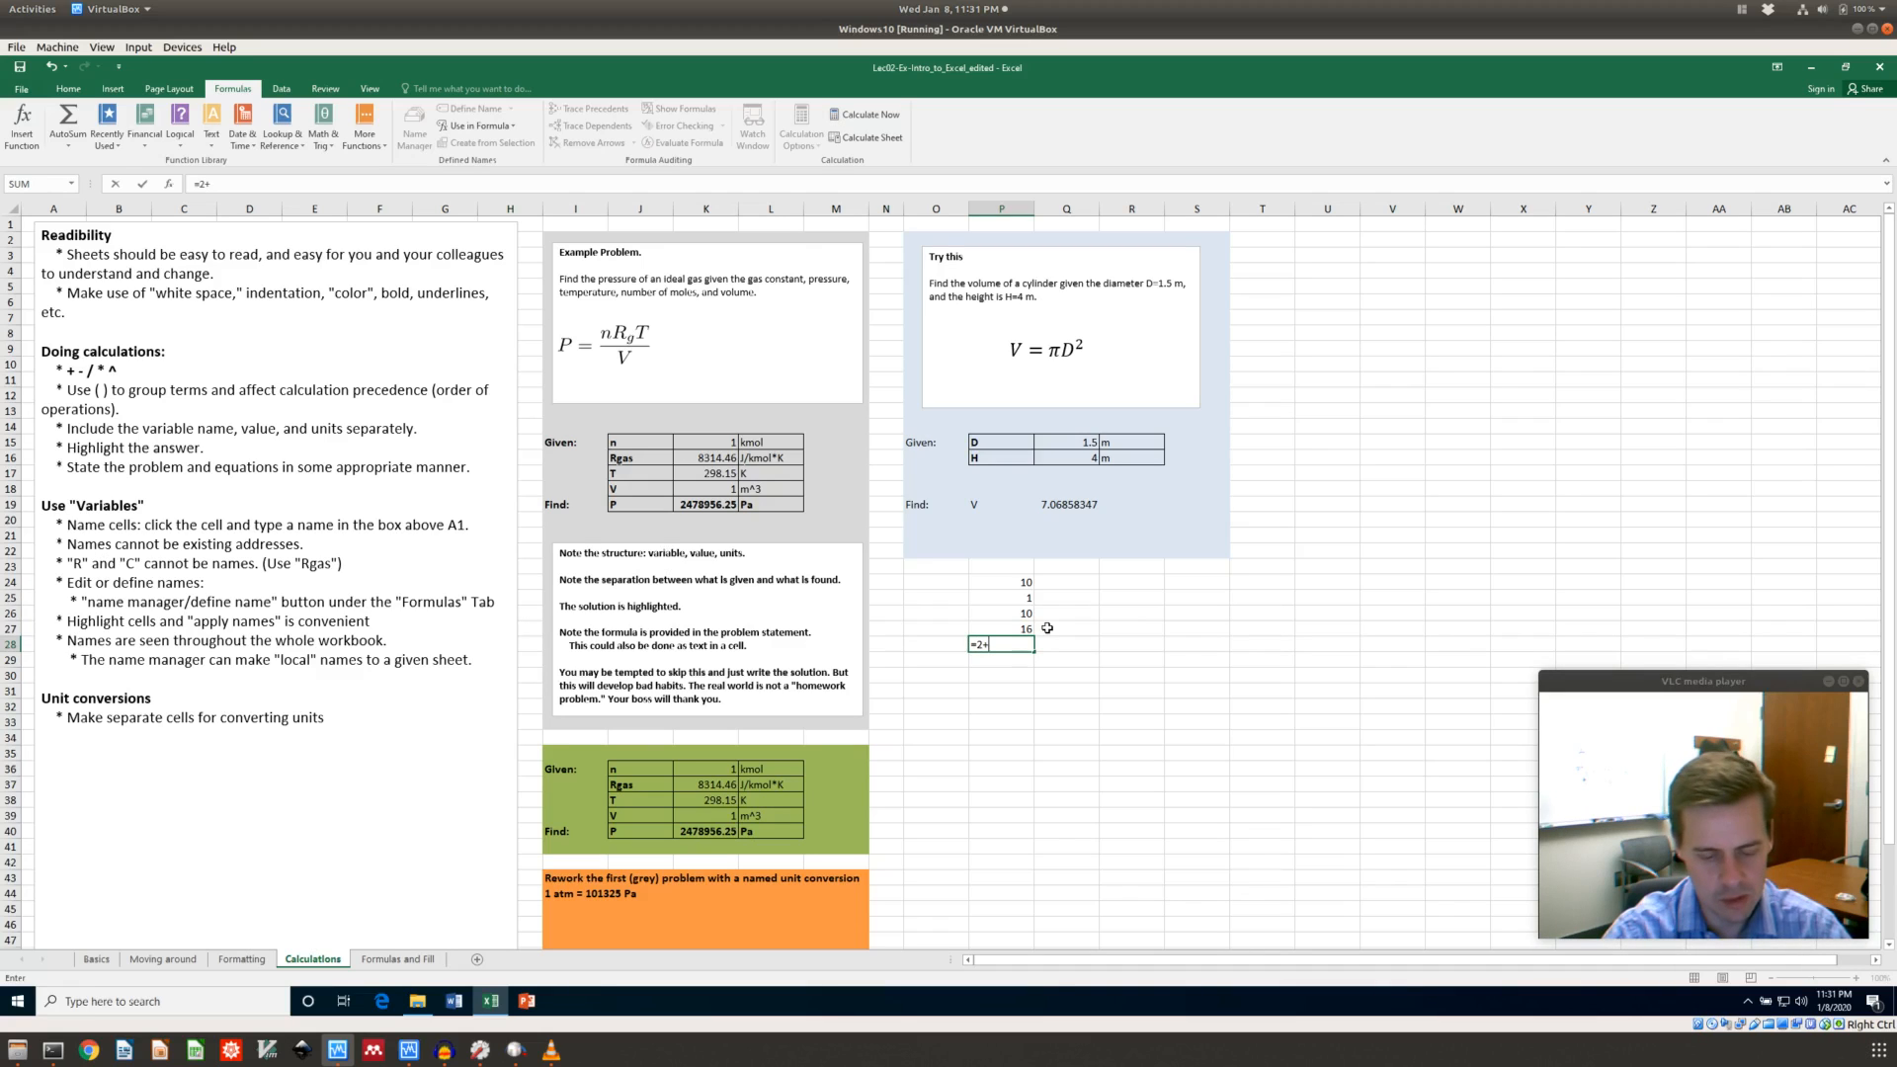
text(+3/4)
key(Return)
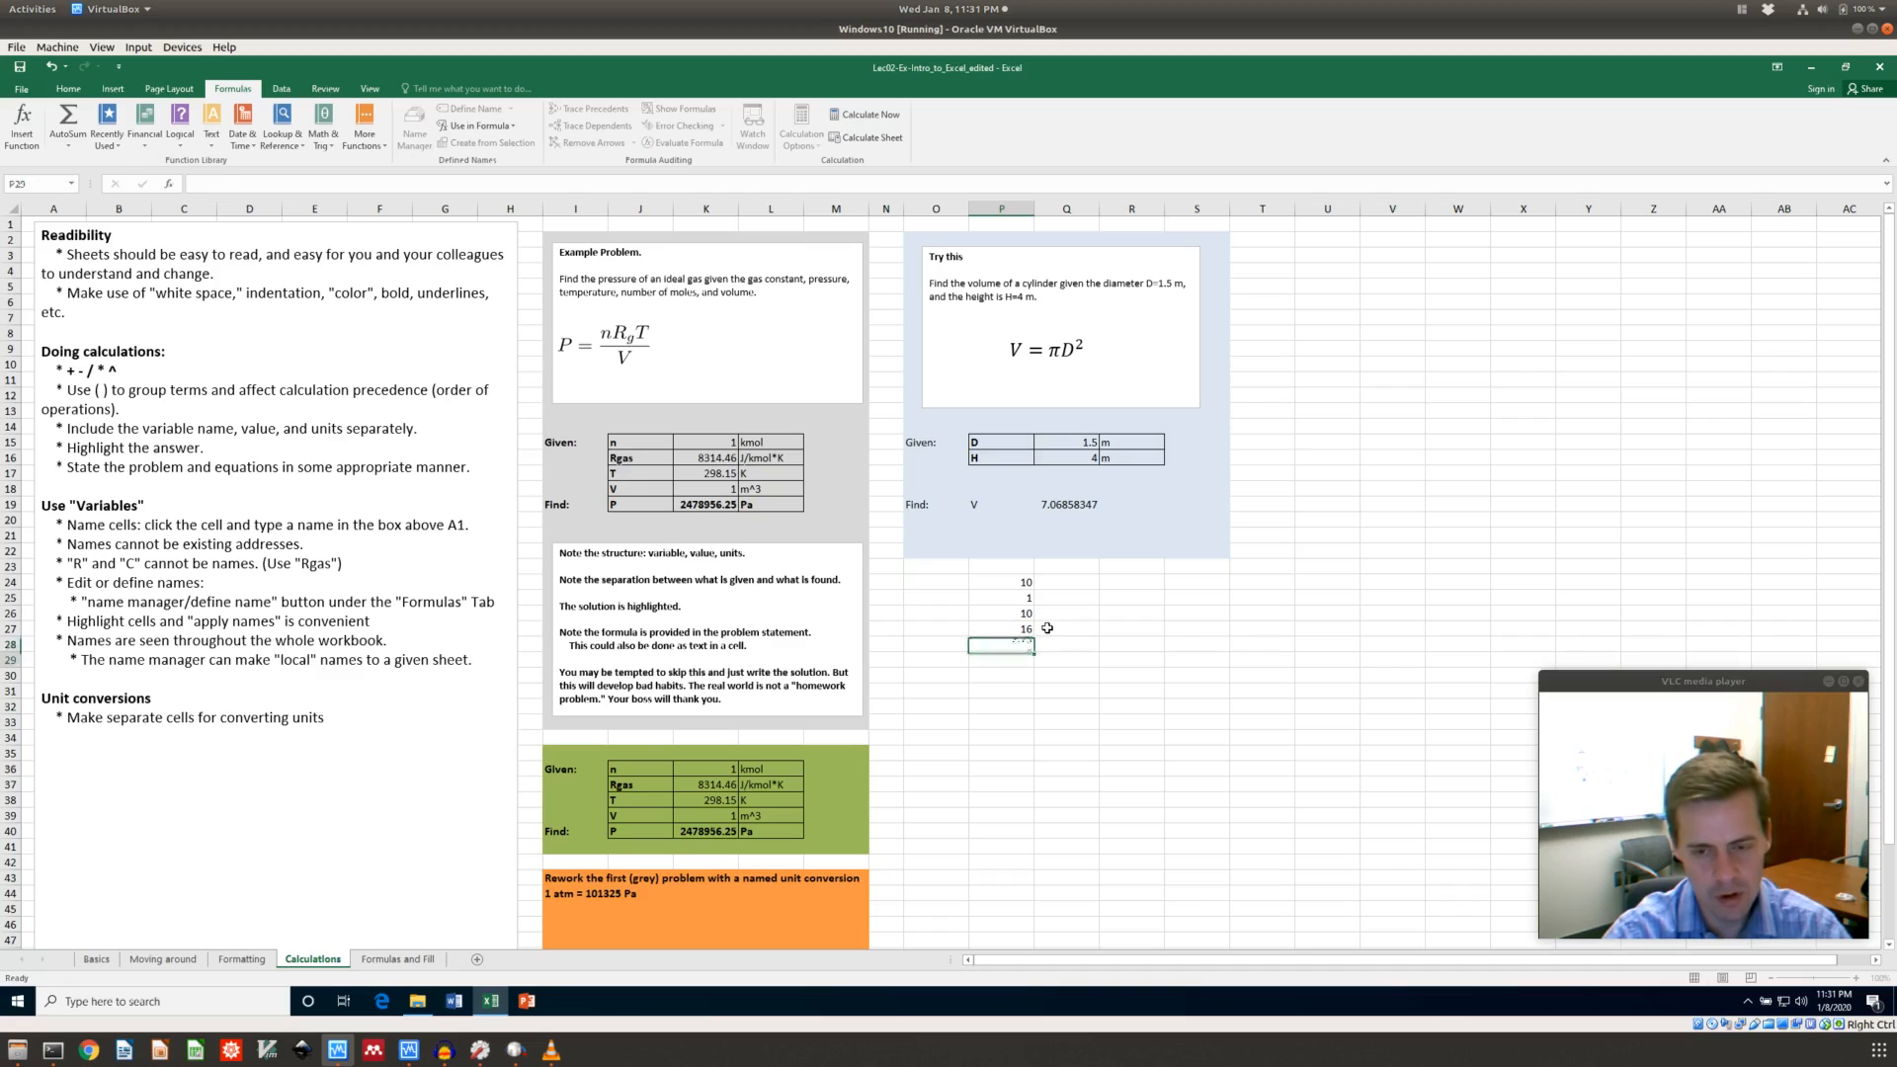
key(Up)
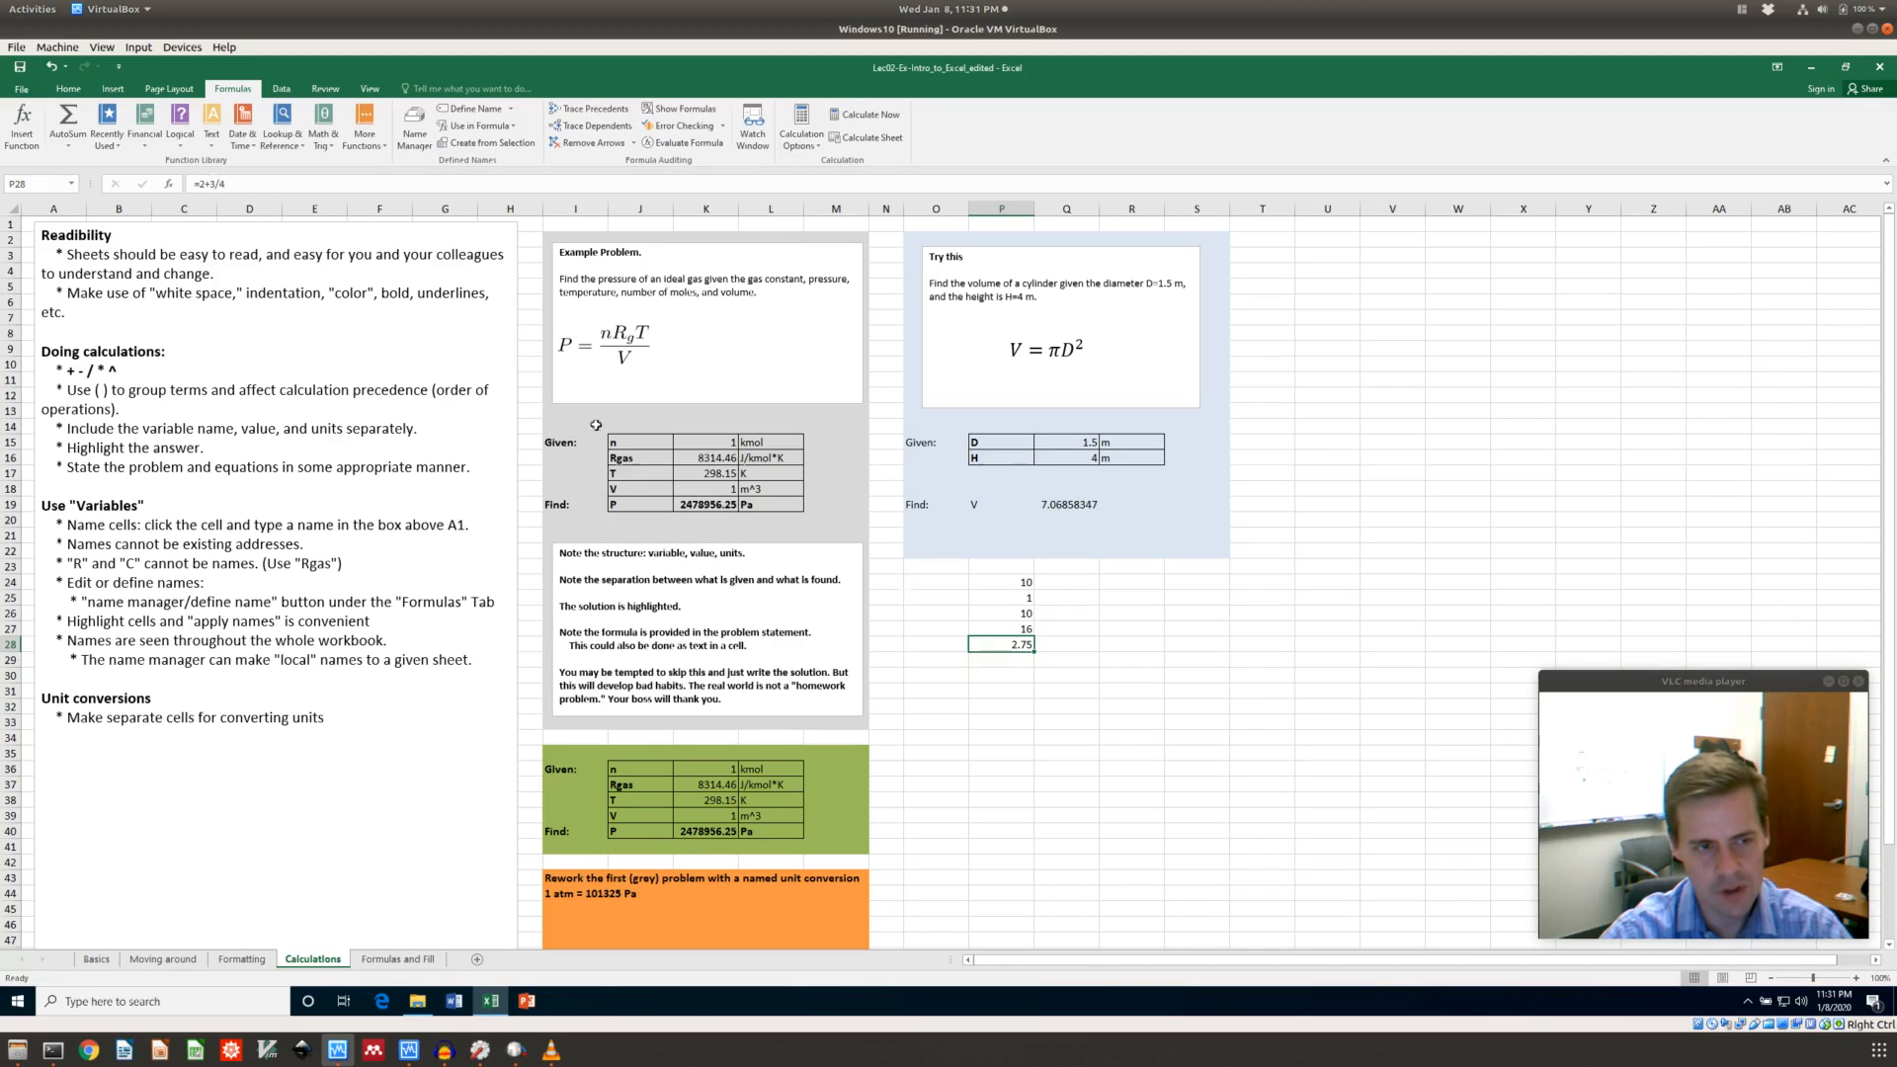
Group the addition in P28 with parentheses so the formula reads =(2+3)/4
click(213, 184)
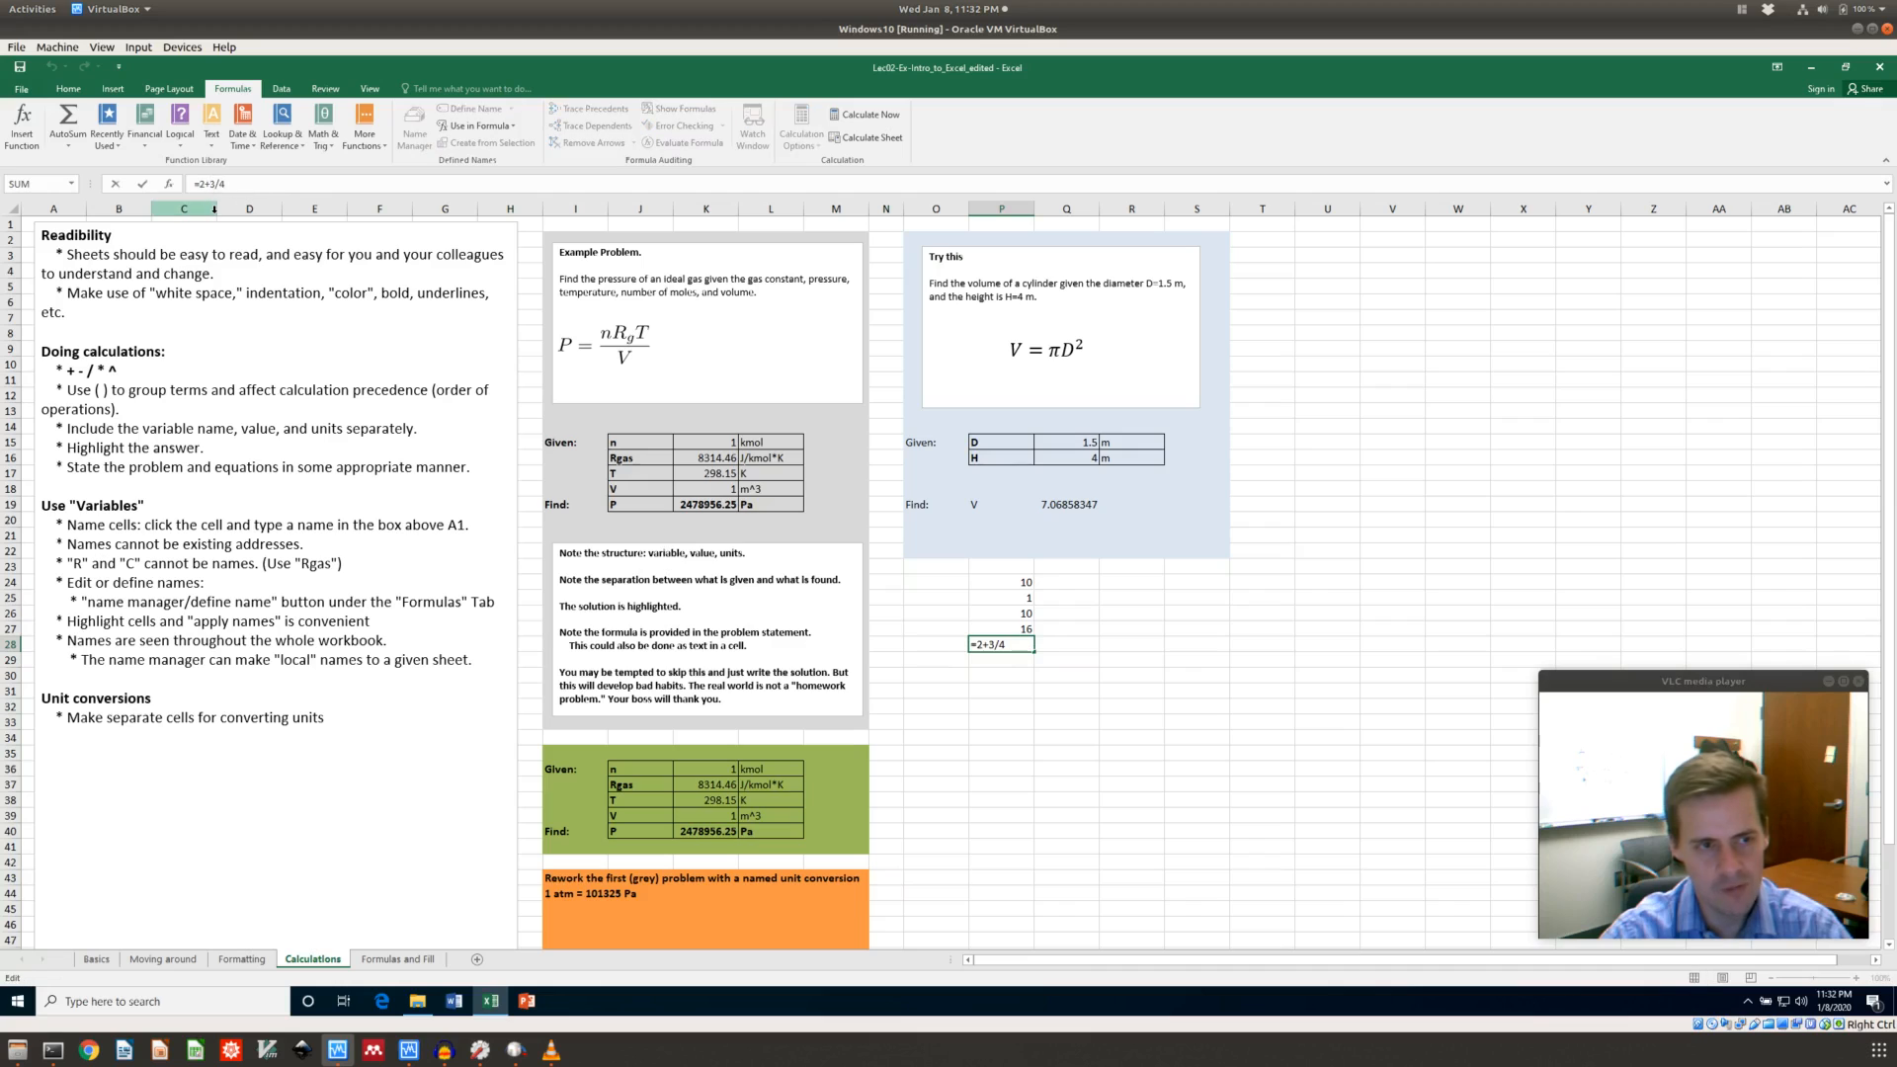
text())
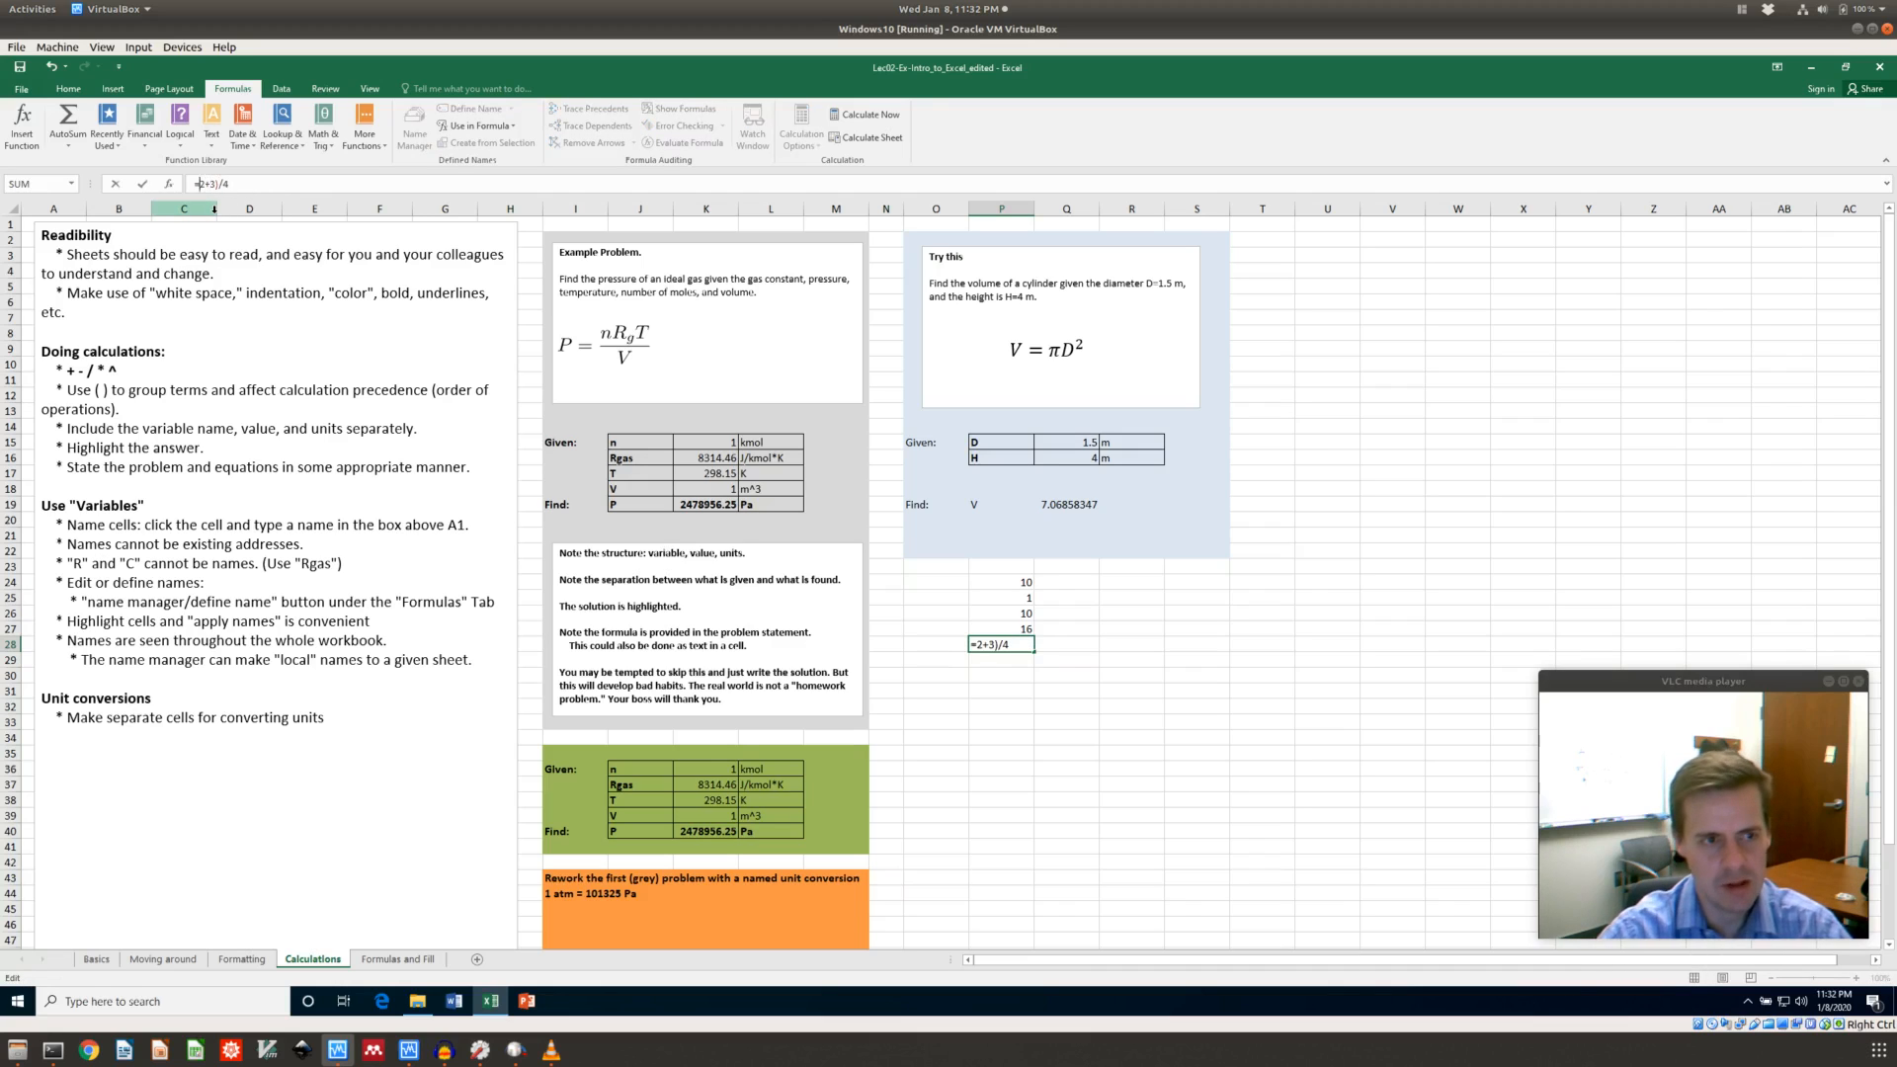
text(()
key(ctrl+Return)
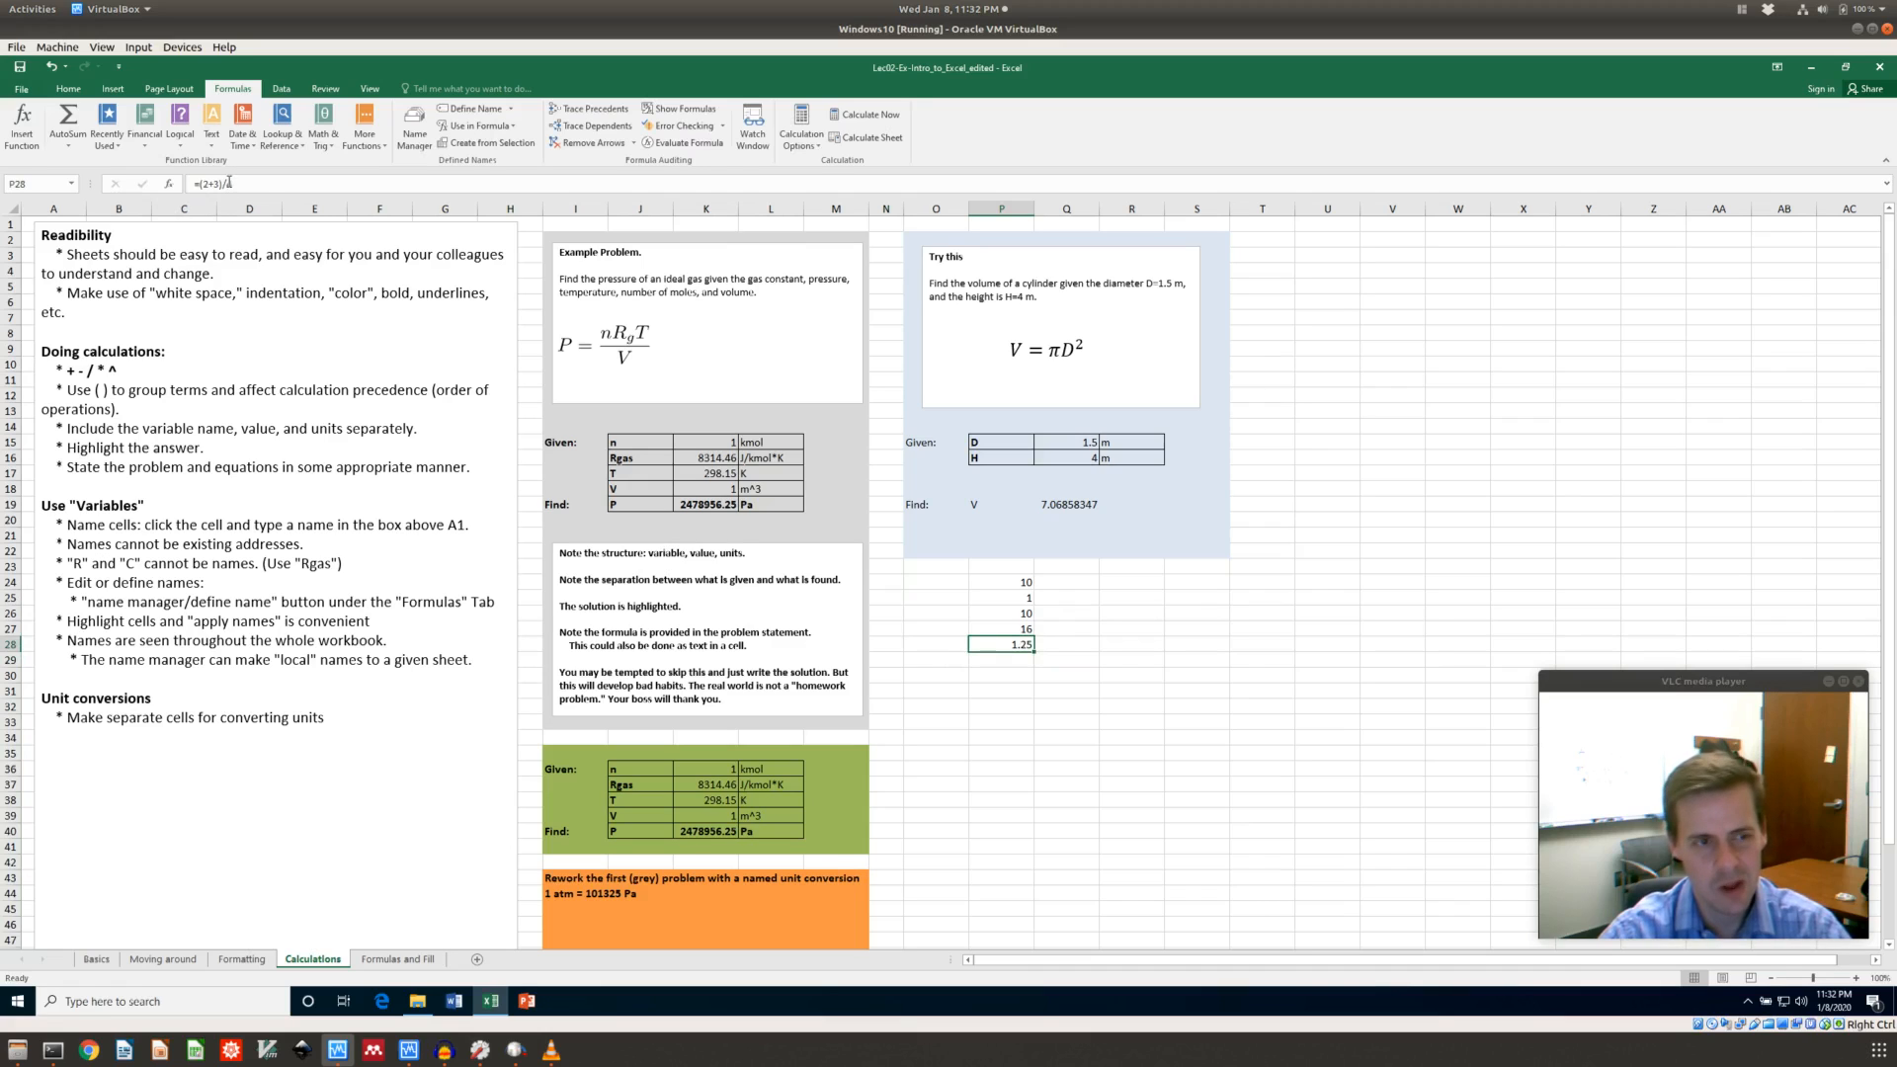
Move the parentheses in P28 around the division so the formula reads =2+(3/4)
click(228, 183)
key(Left)
key(Left)
key(BackSpace)
text(()
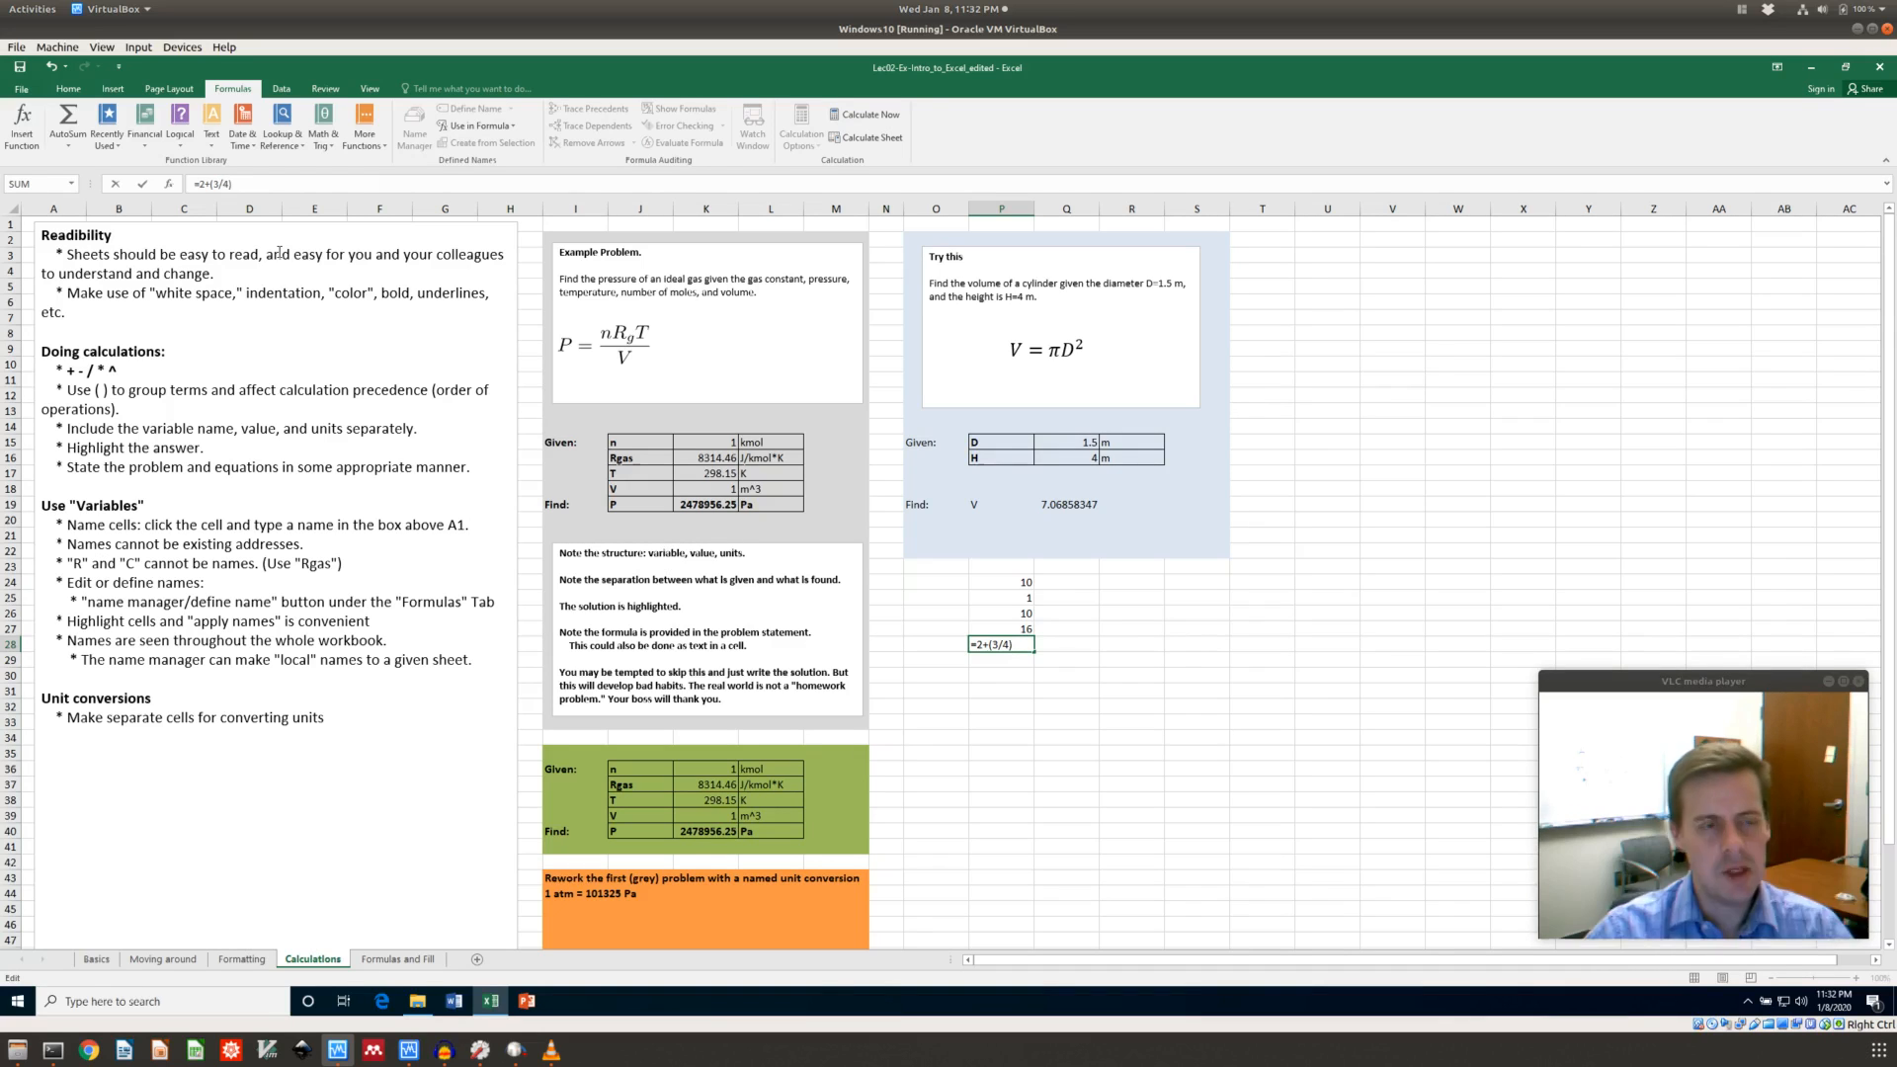
key(Return)
key(Up)
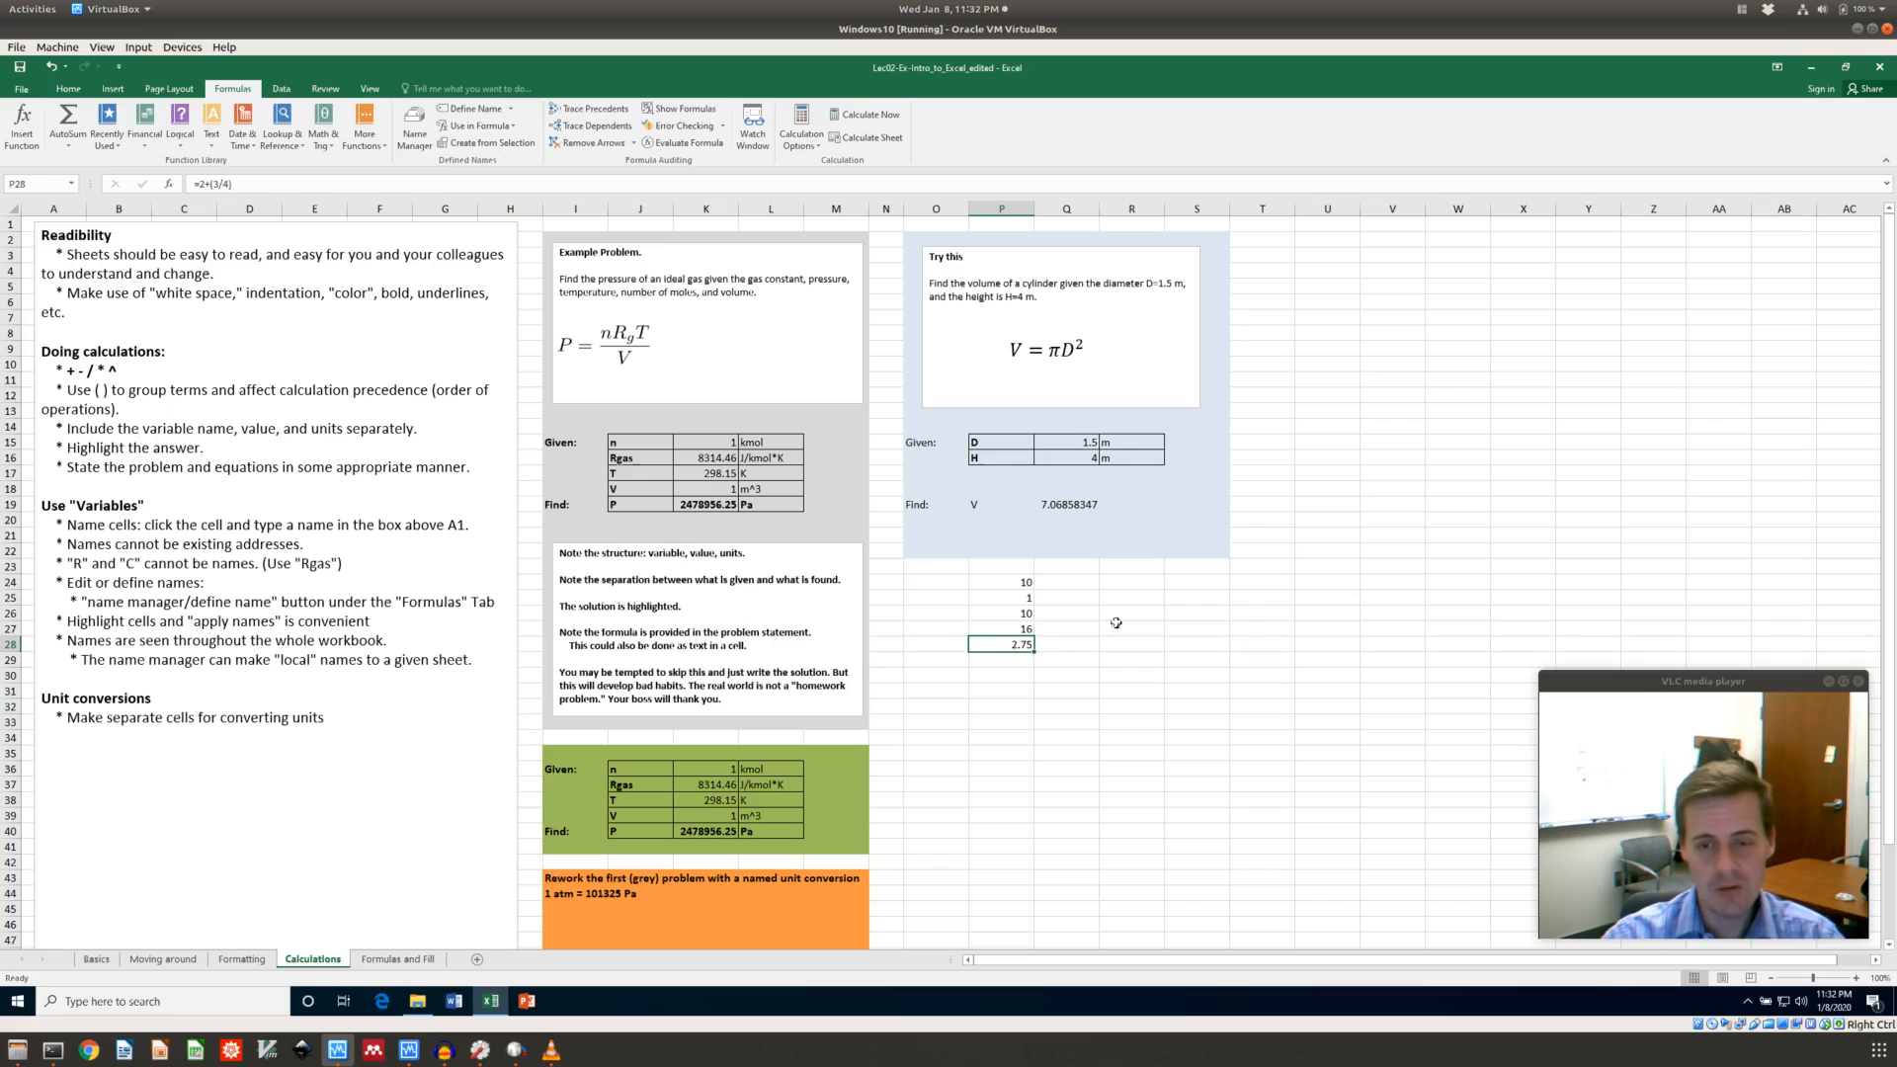
Make the V label in P19 bold and enter the volume's unit m^3 in R19
click(1007, 518)
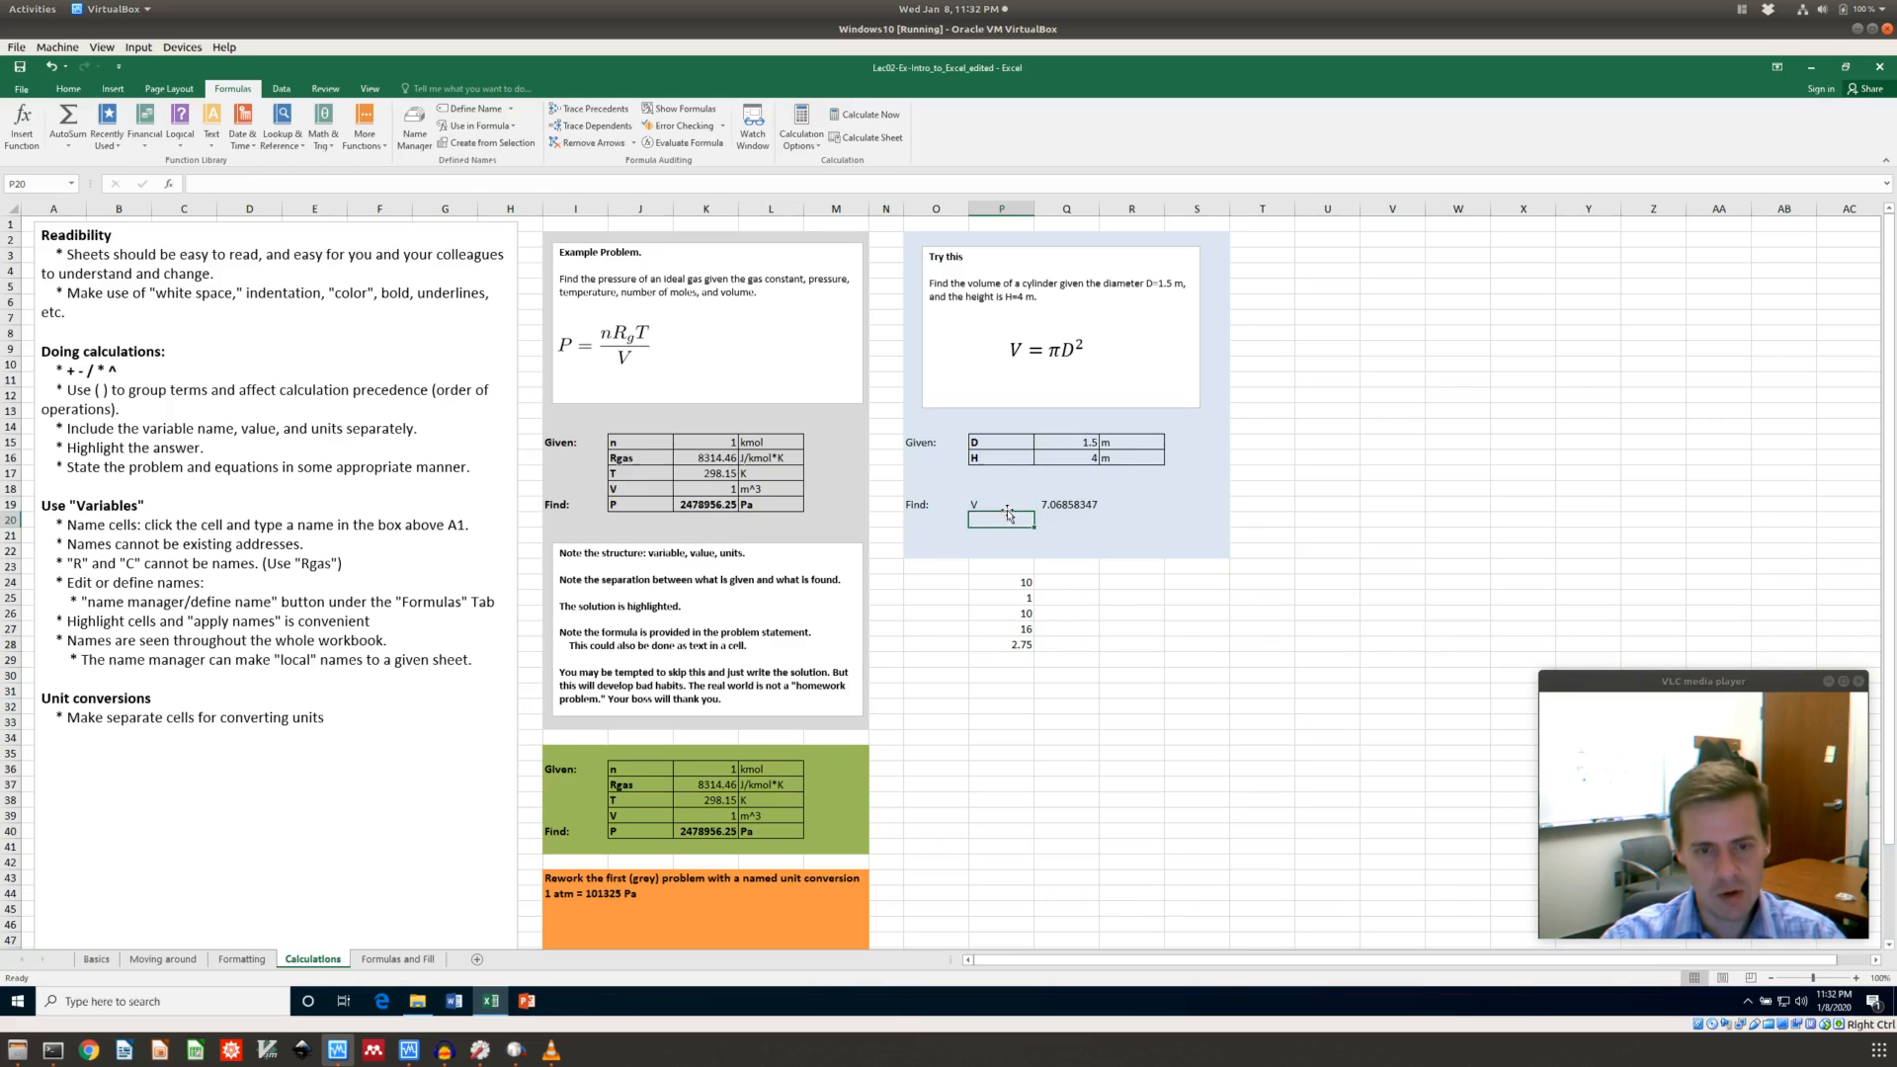
click(1008, 505)
click(1047, 503)
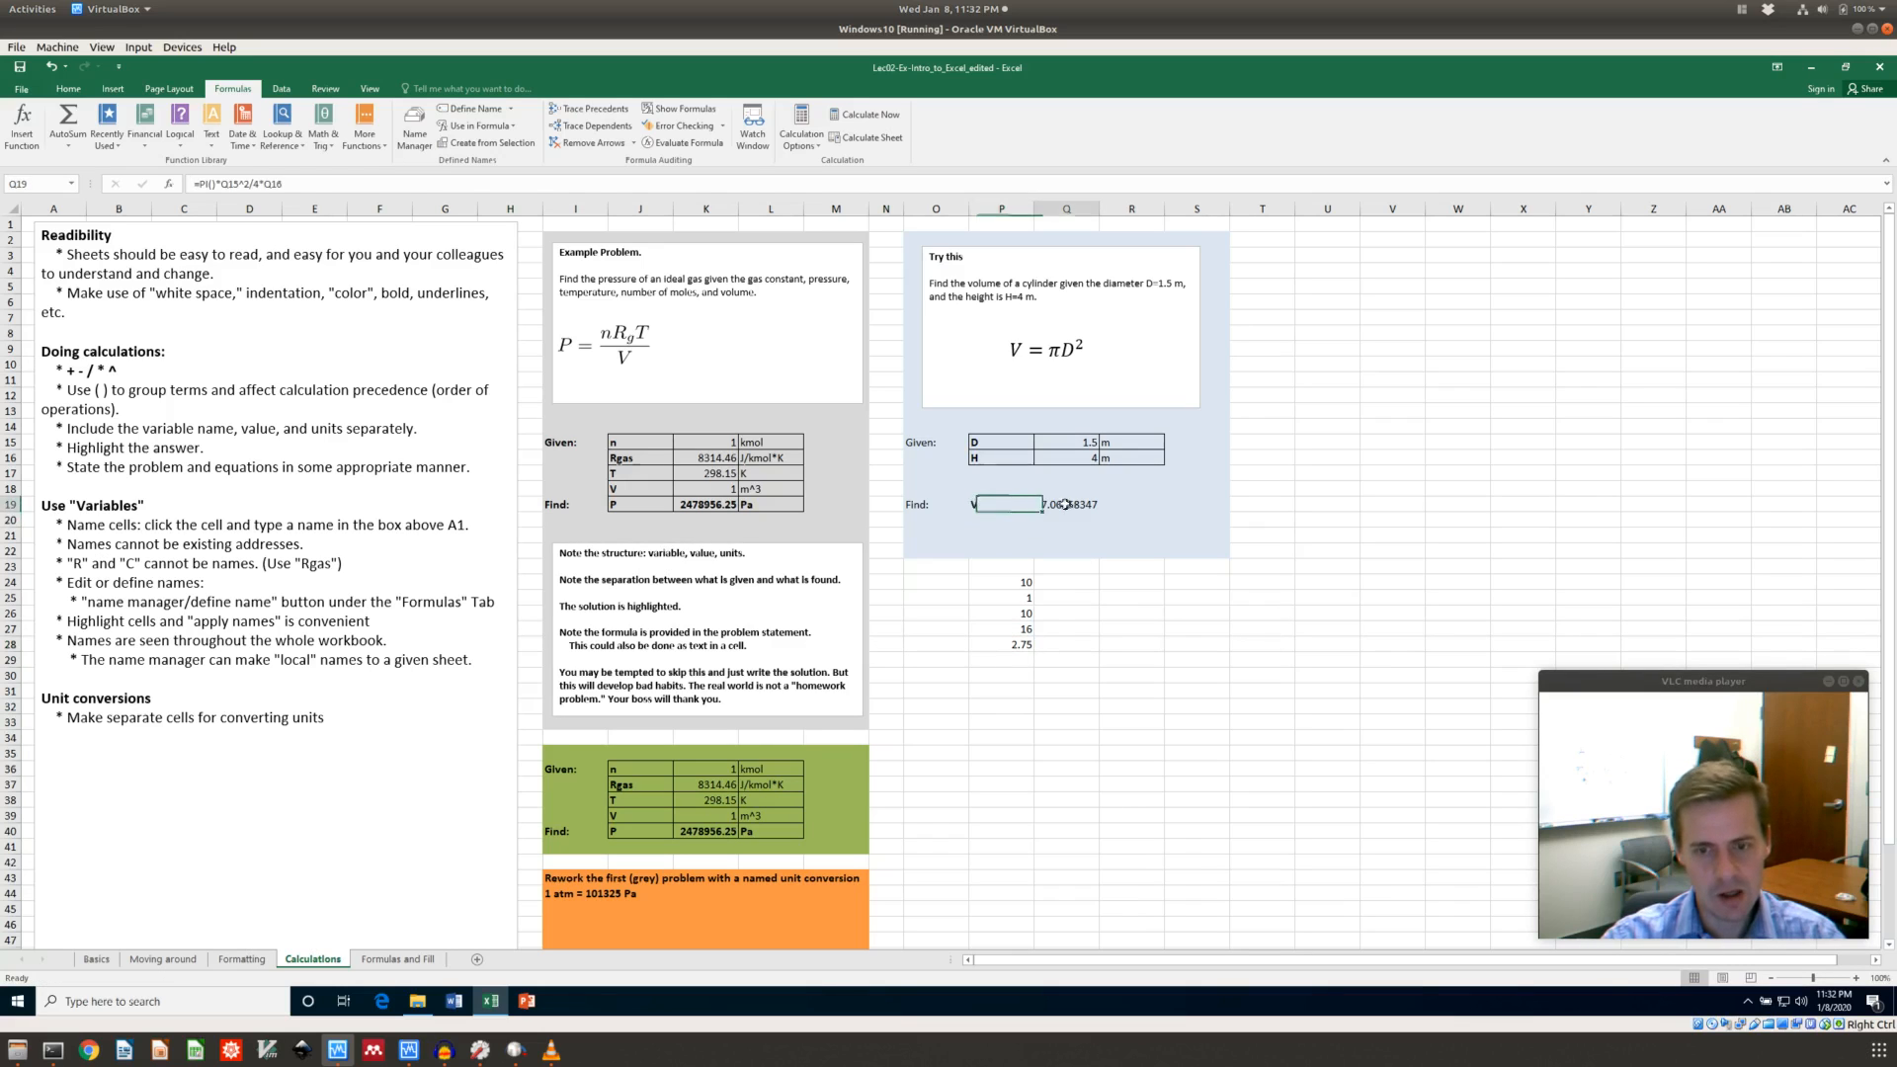
click(1115, 501)
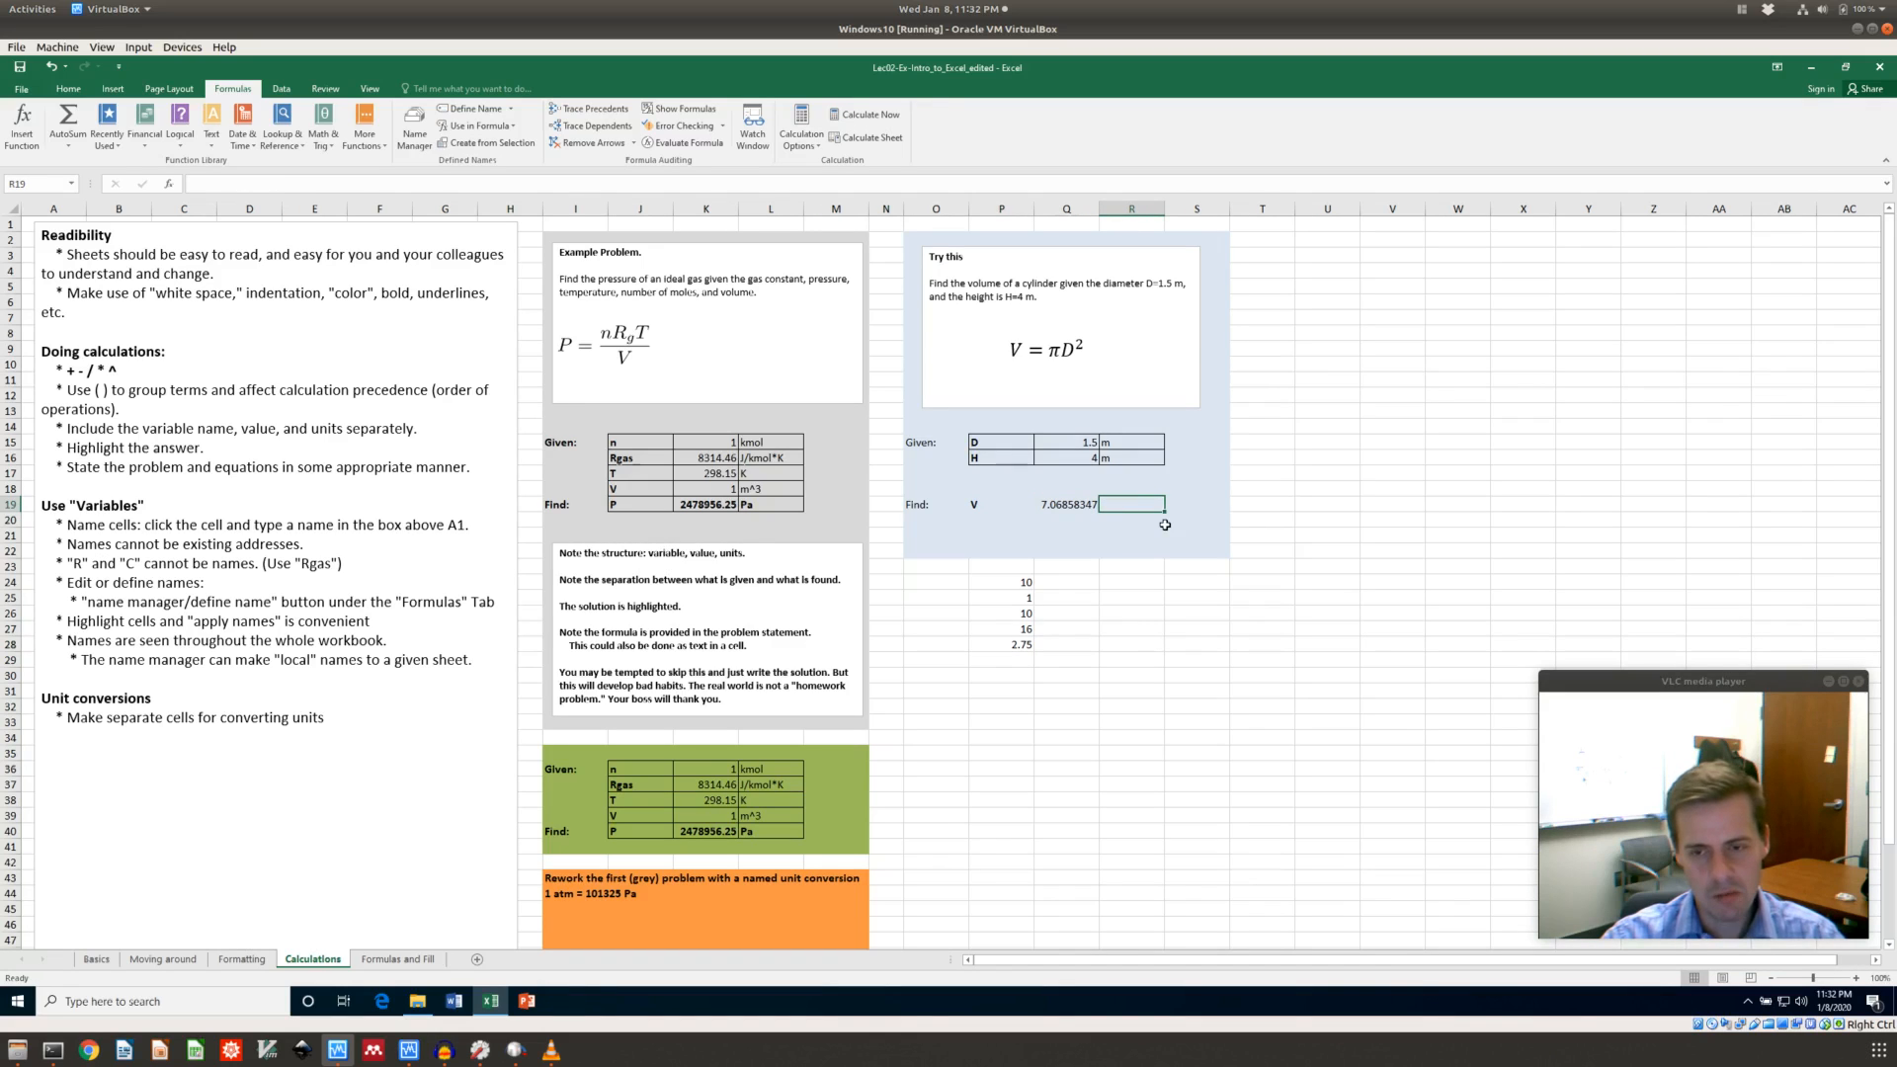
text(m)
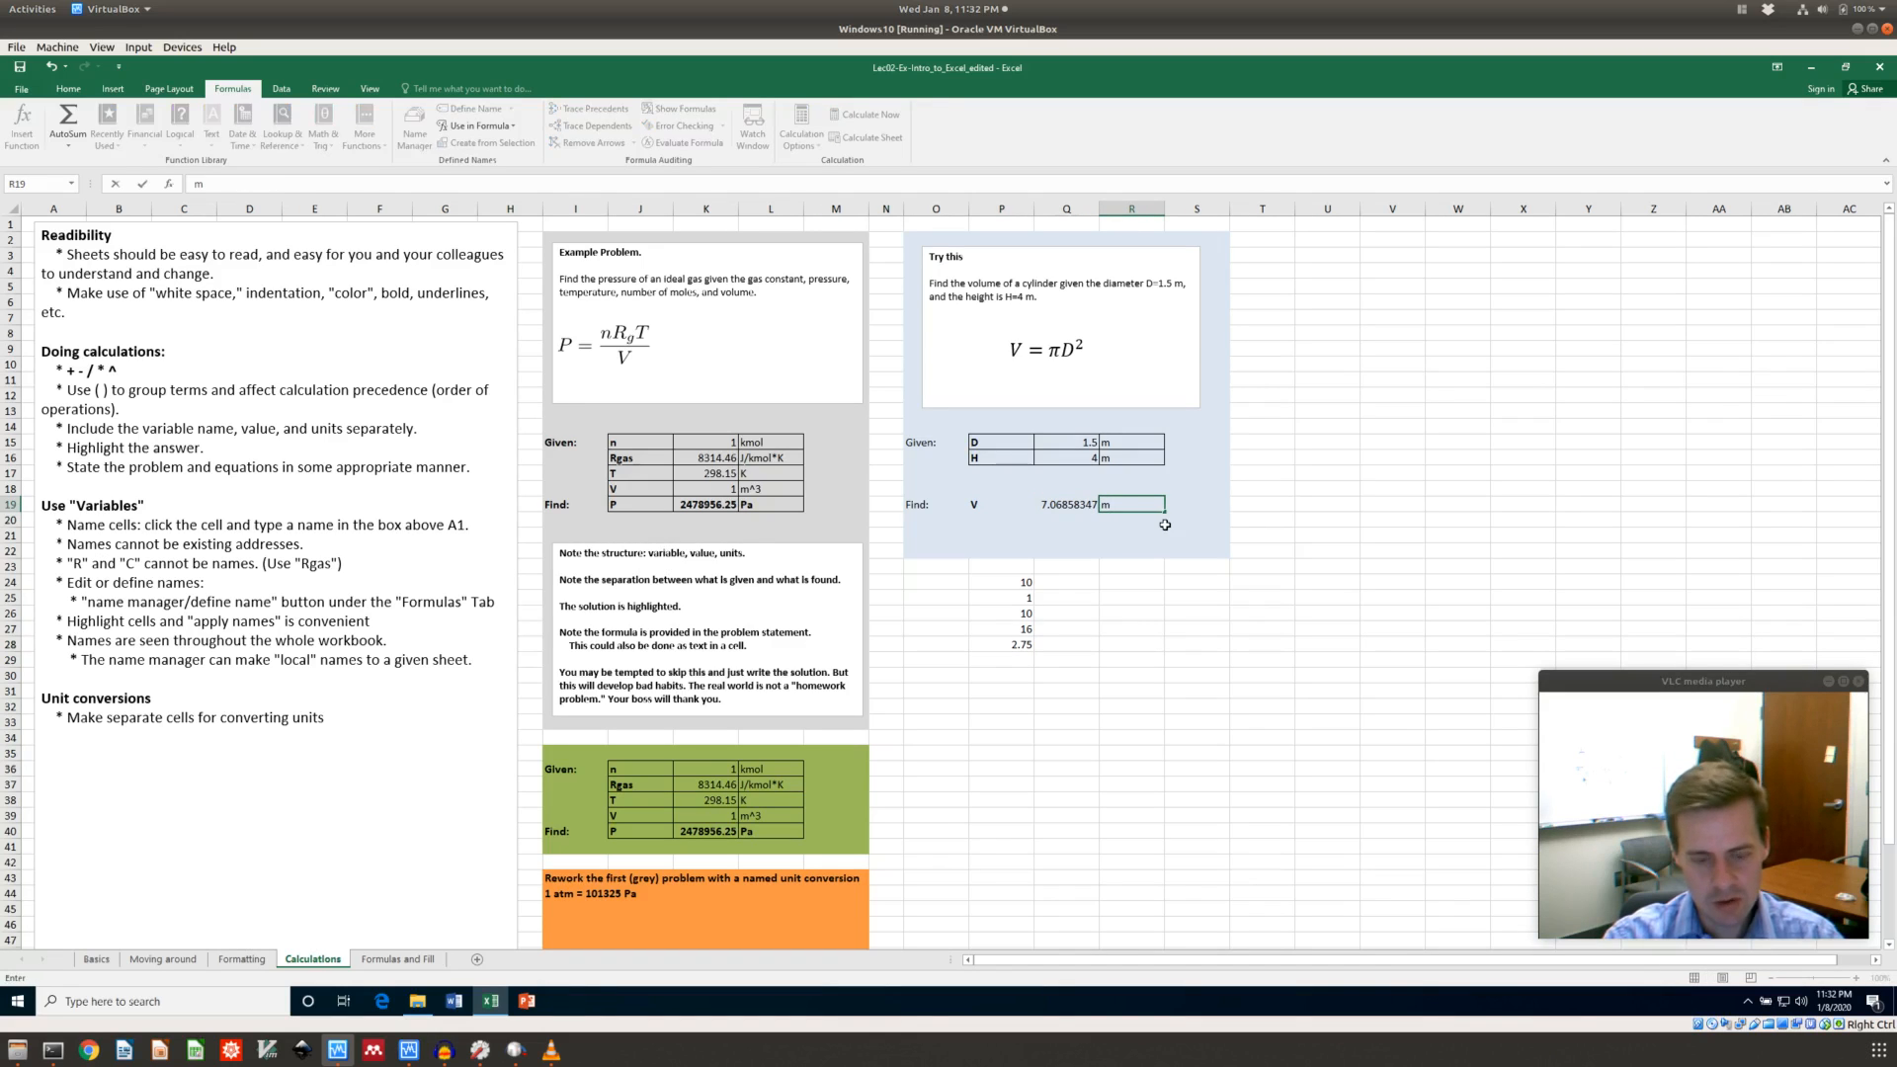
text(^3)
key(Return)
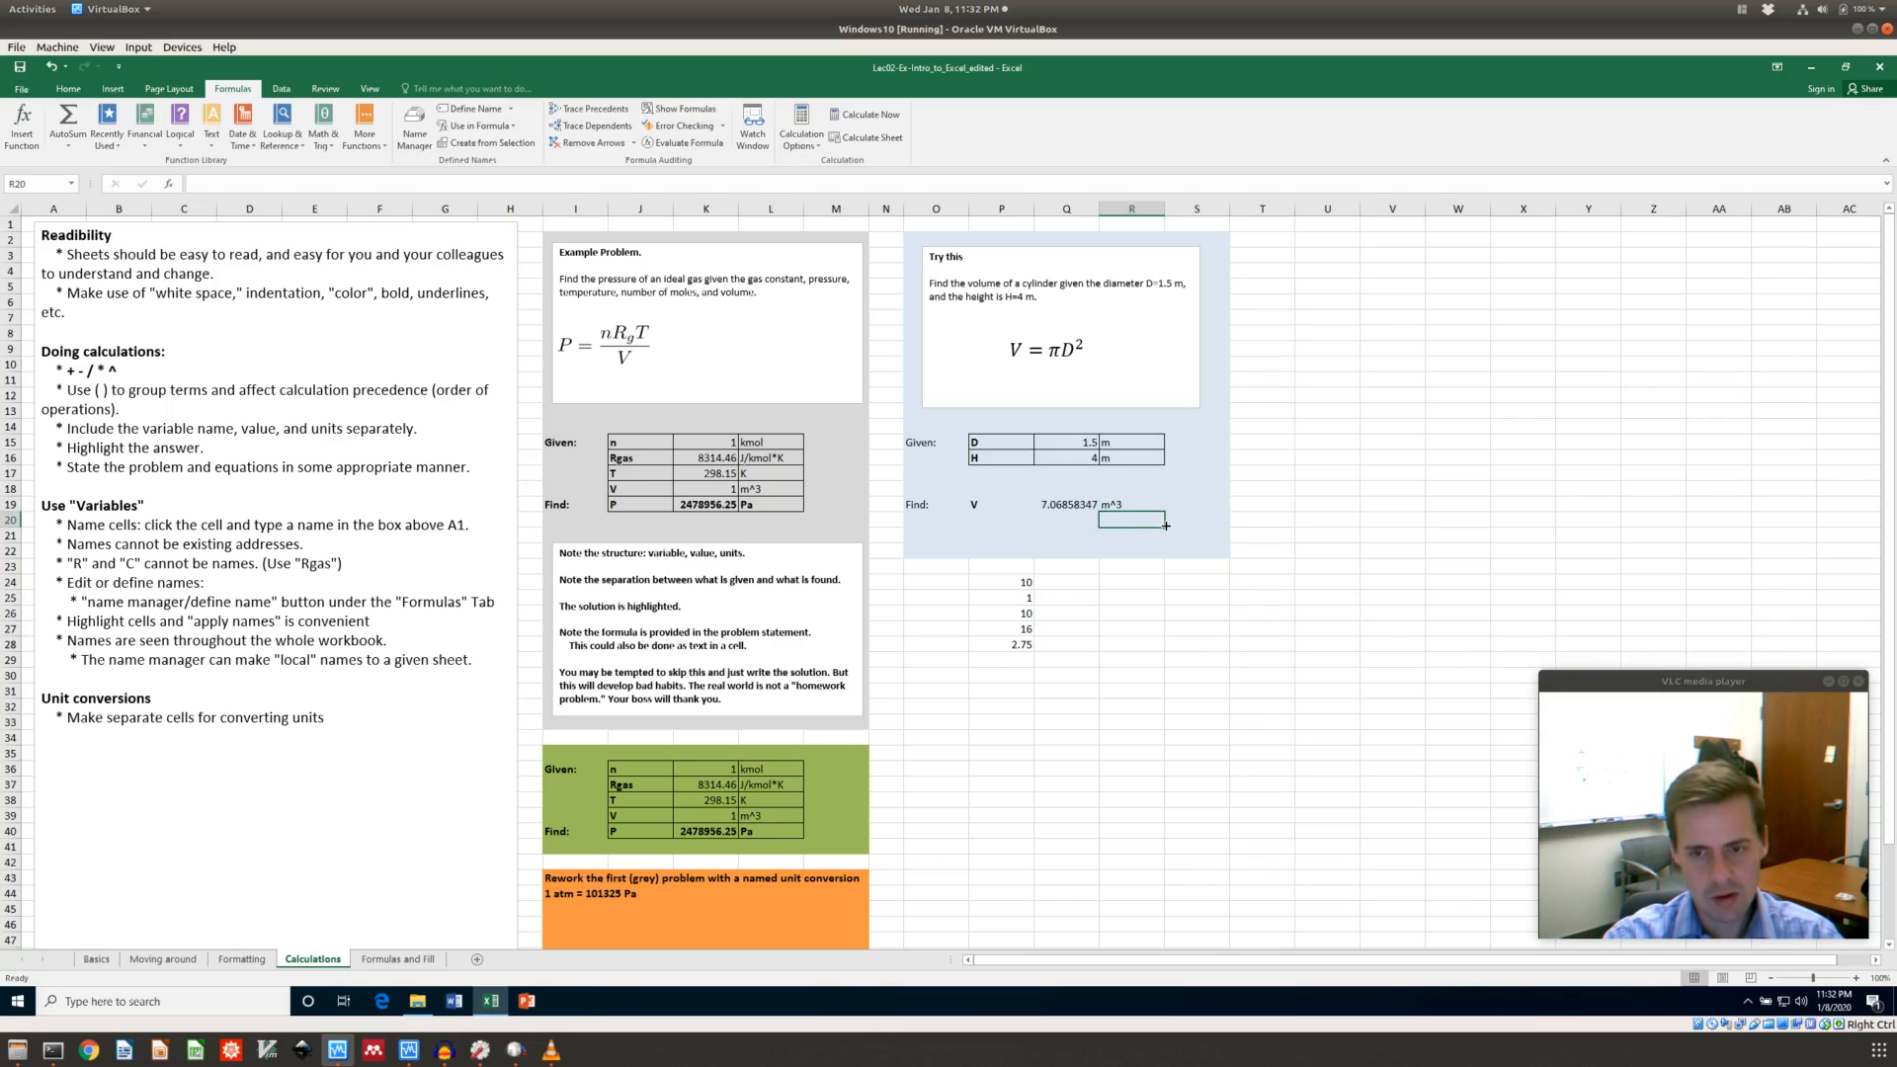
key(Up)
key(Left)
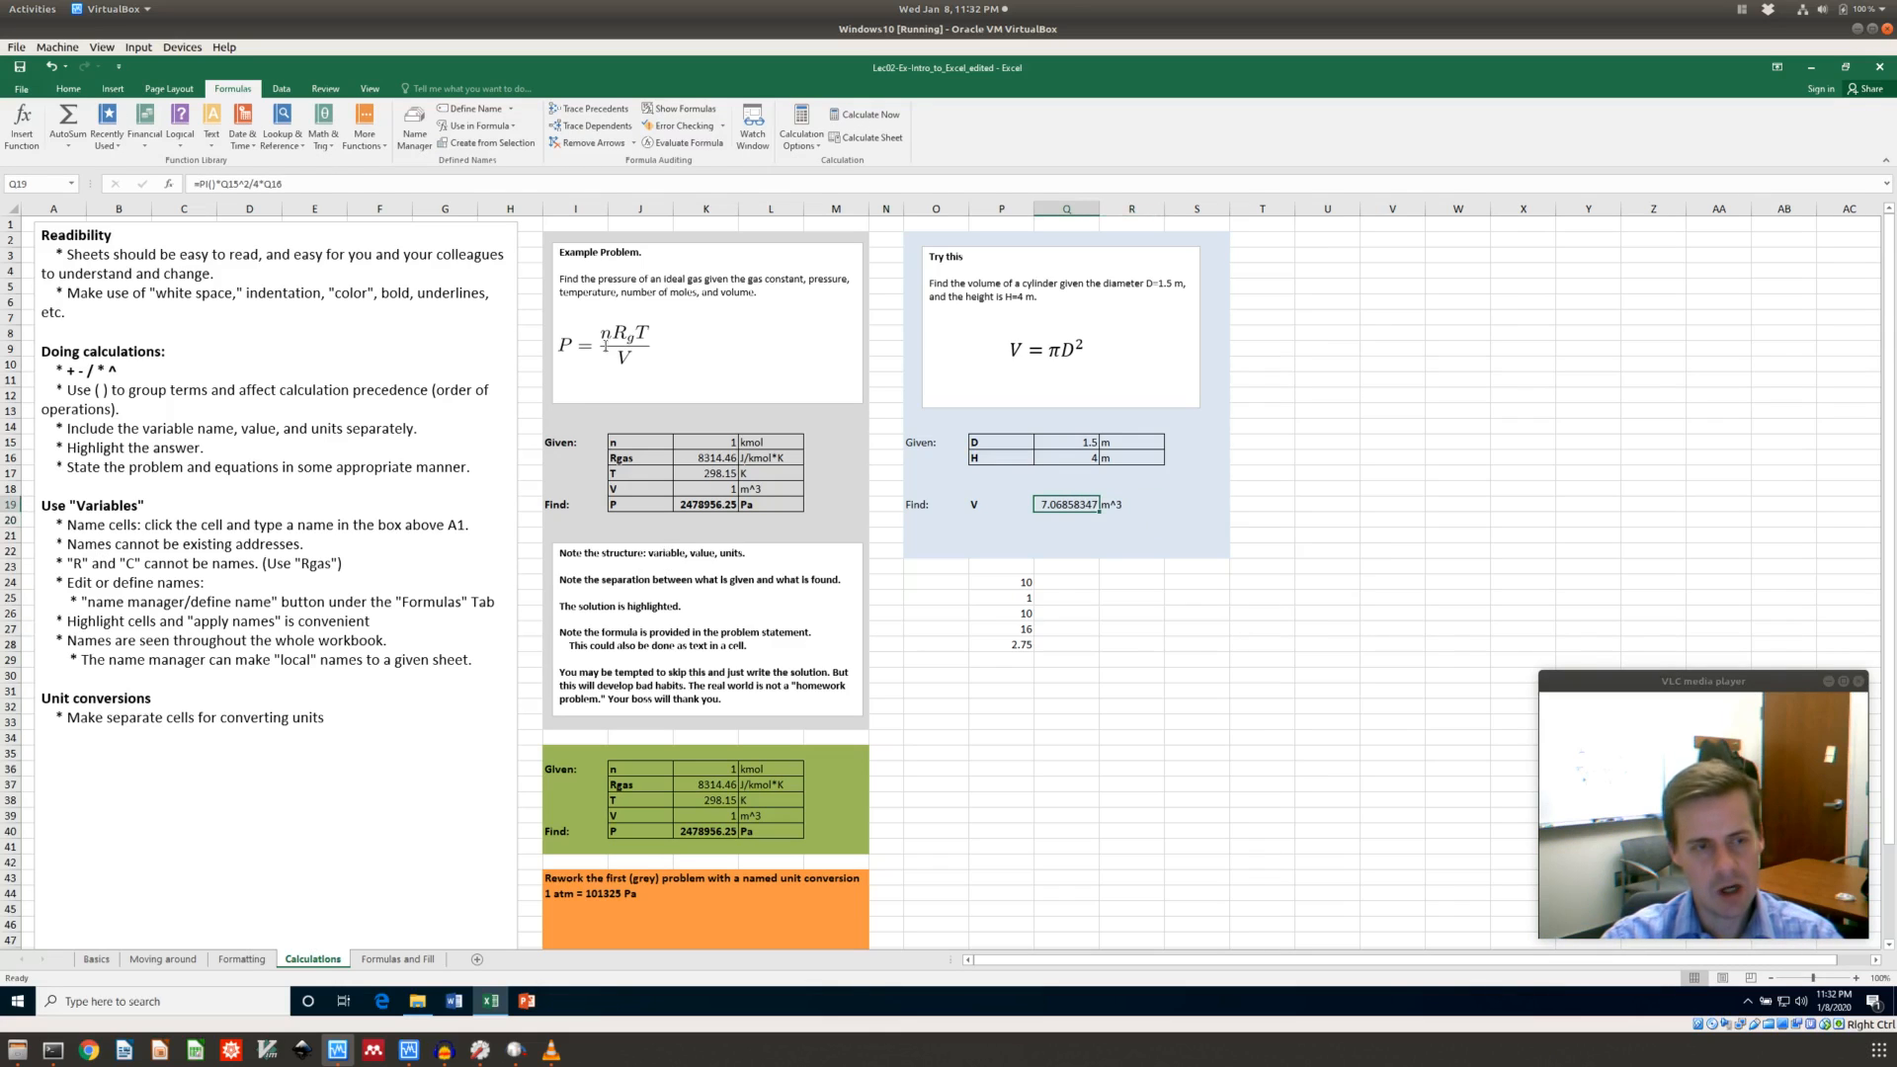
click(1066, 597)
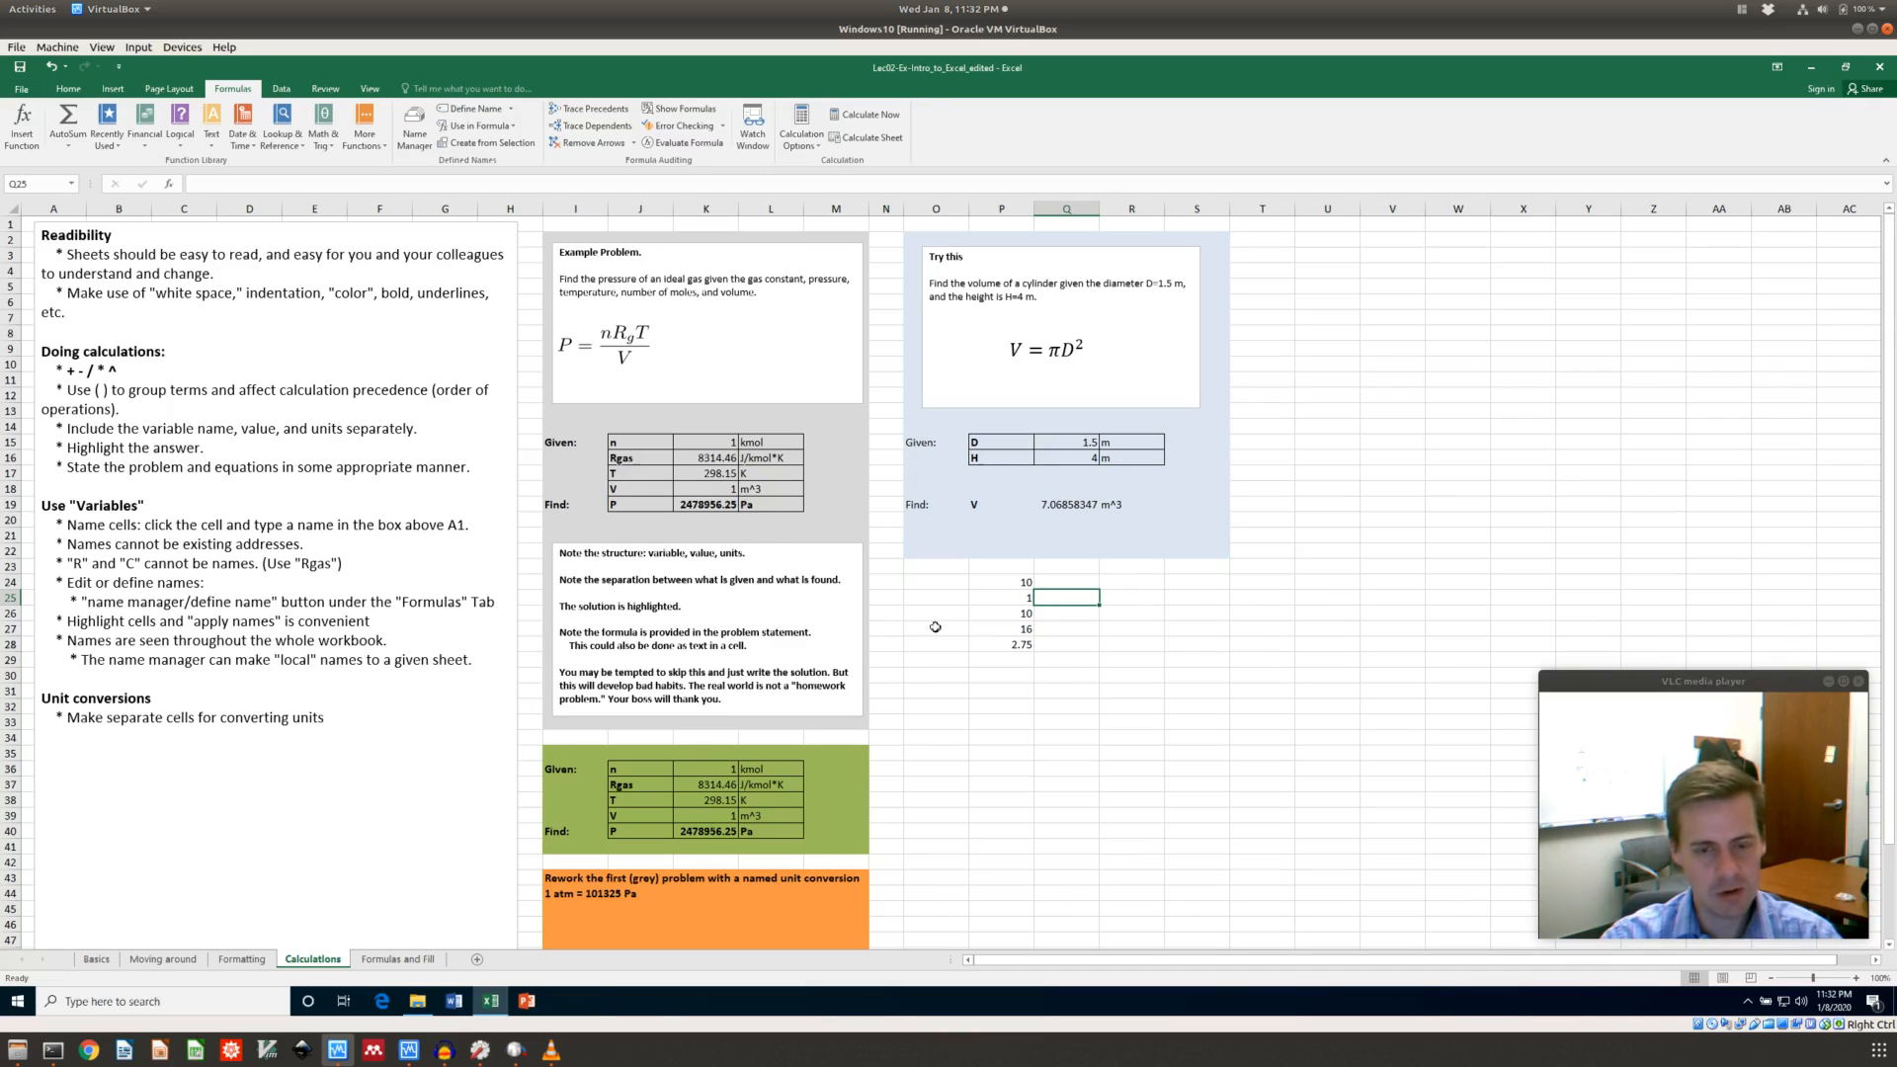
Open the Formulas and Fill sheet and look over the Example 1 and Example 2 tables
click(419, 963)
click(677, 838)
click(848, 859)
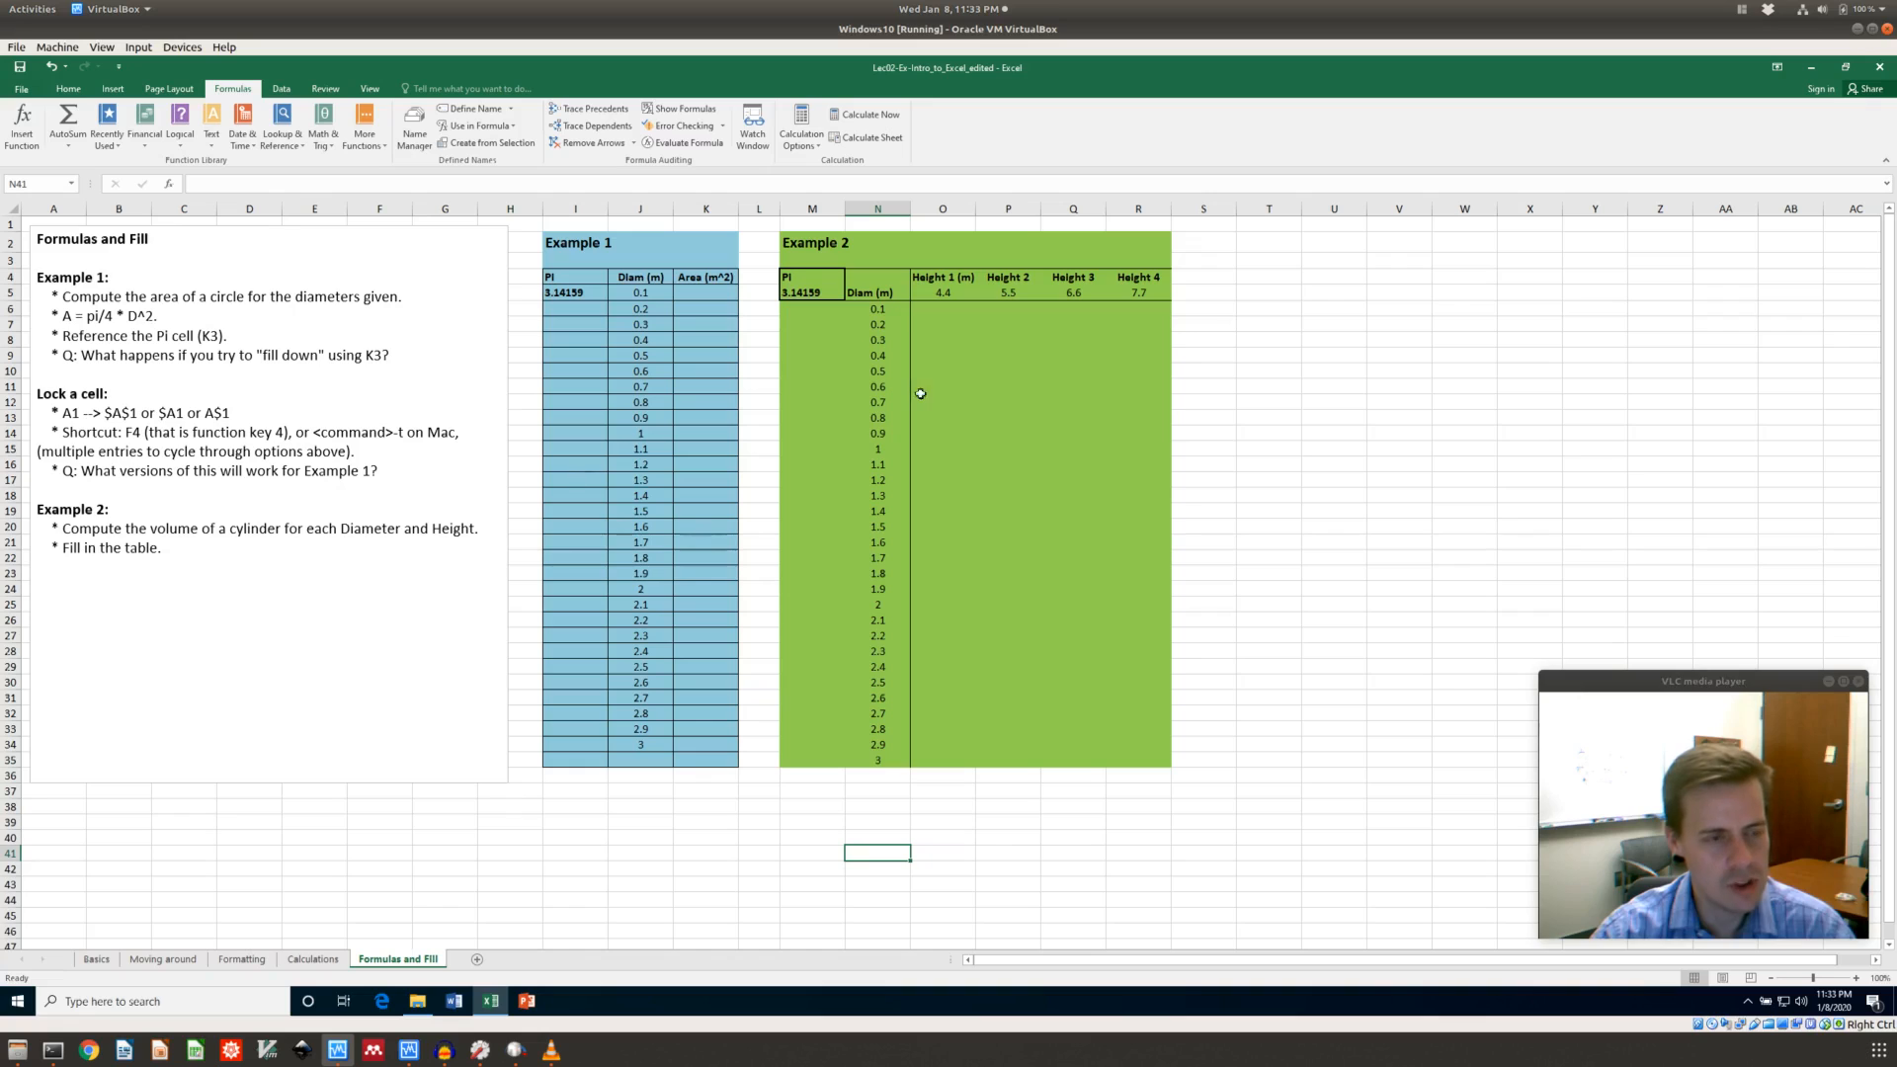
click(946, 312)
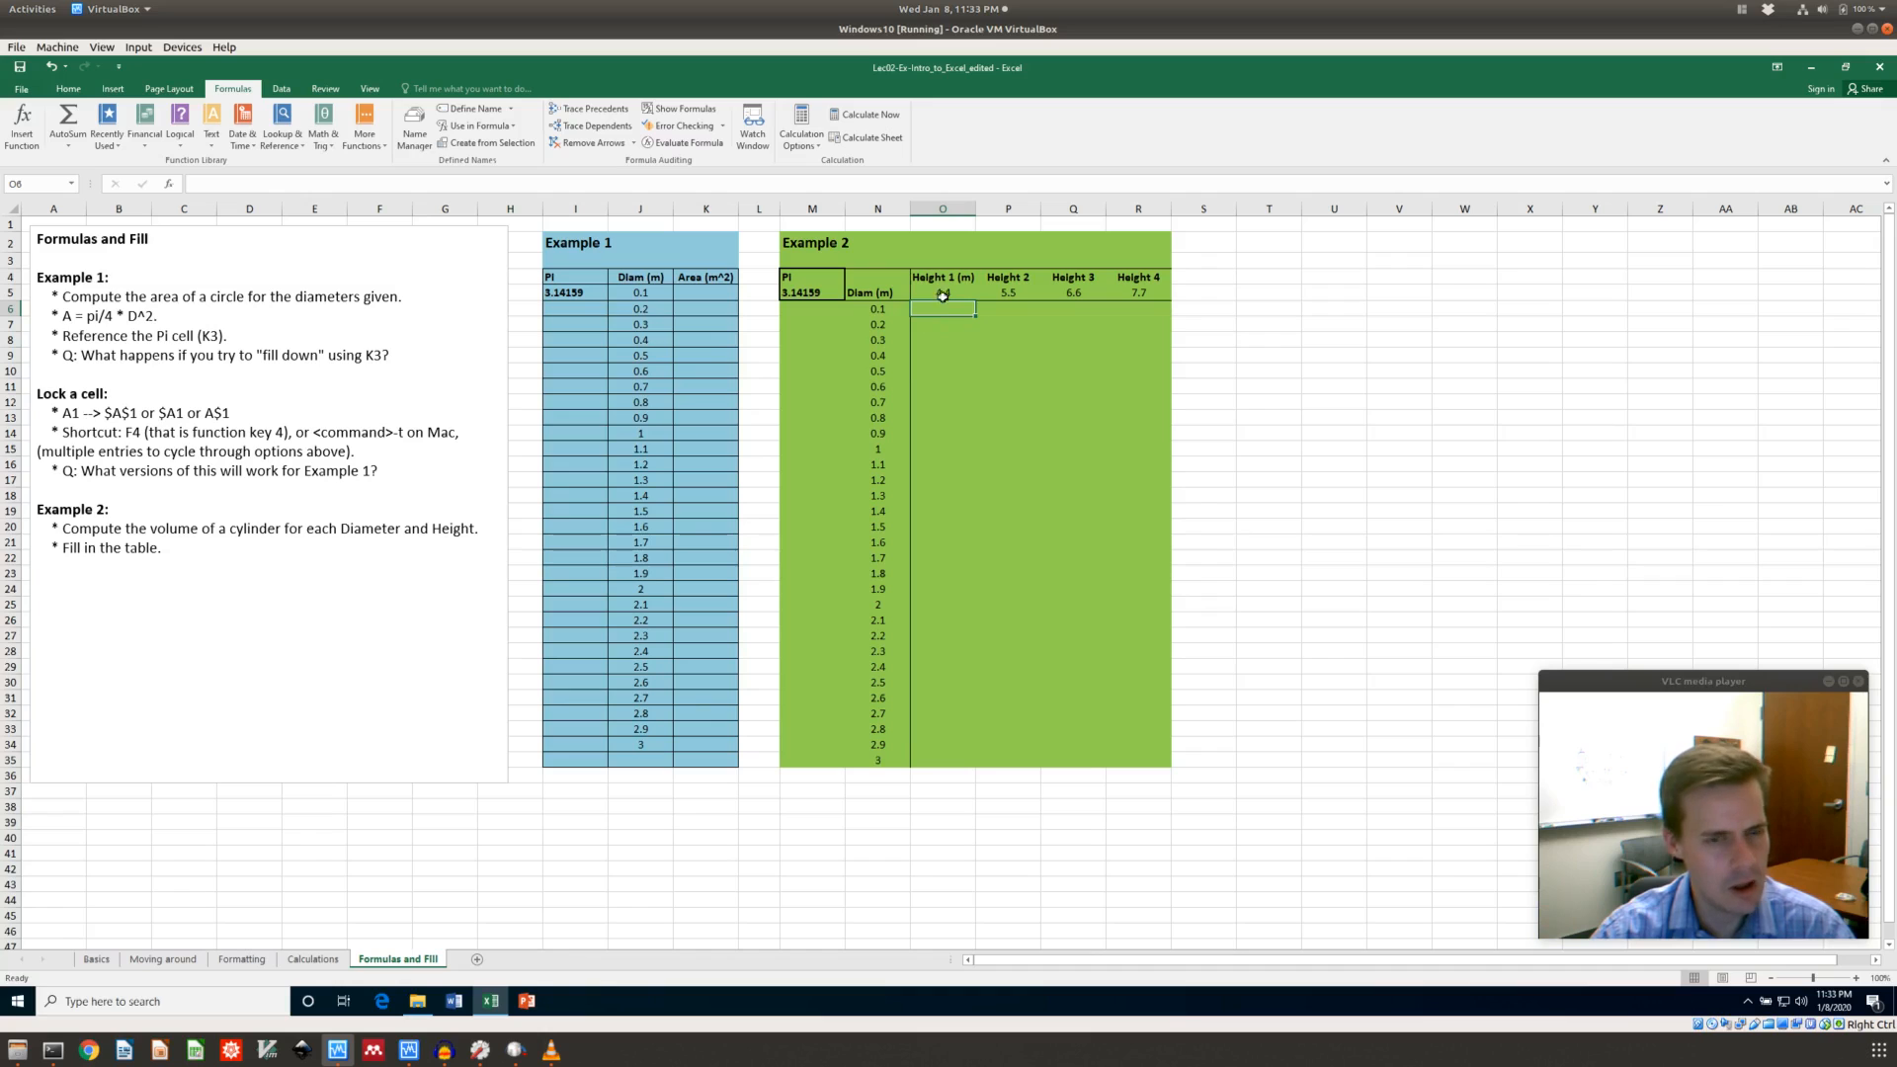
click(732, 291)
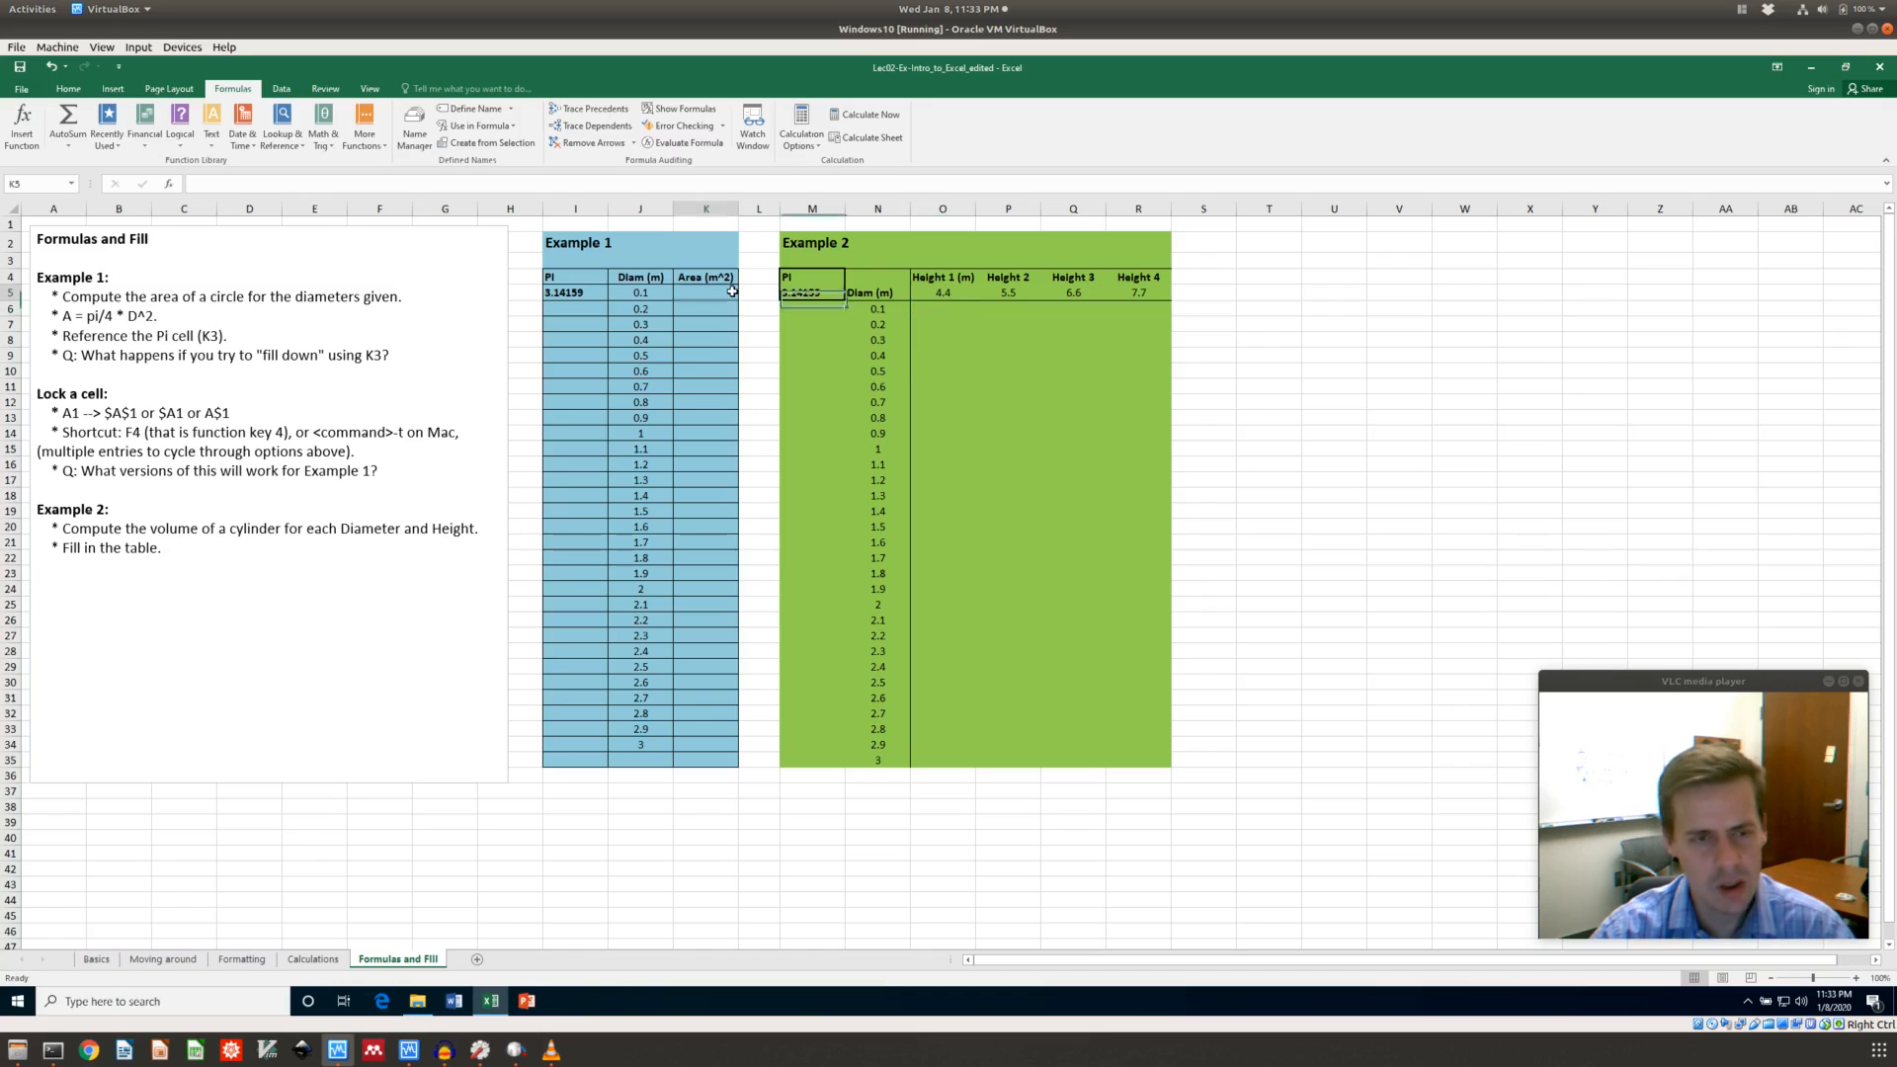
click(954, 339)
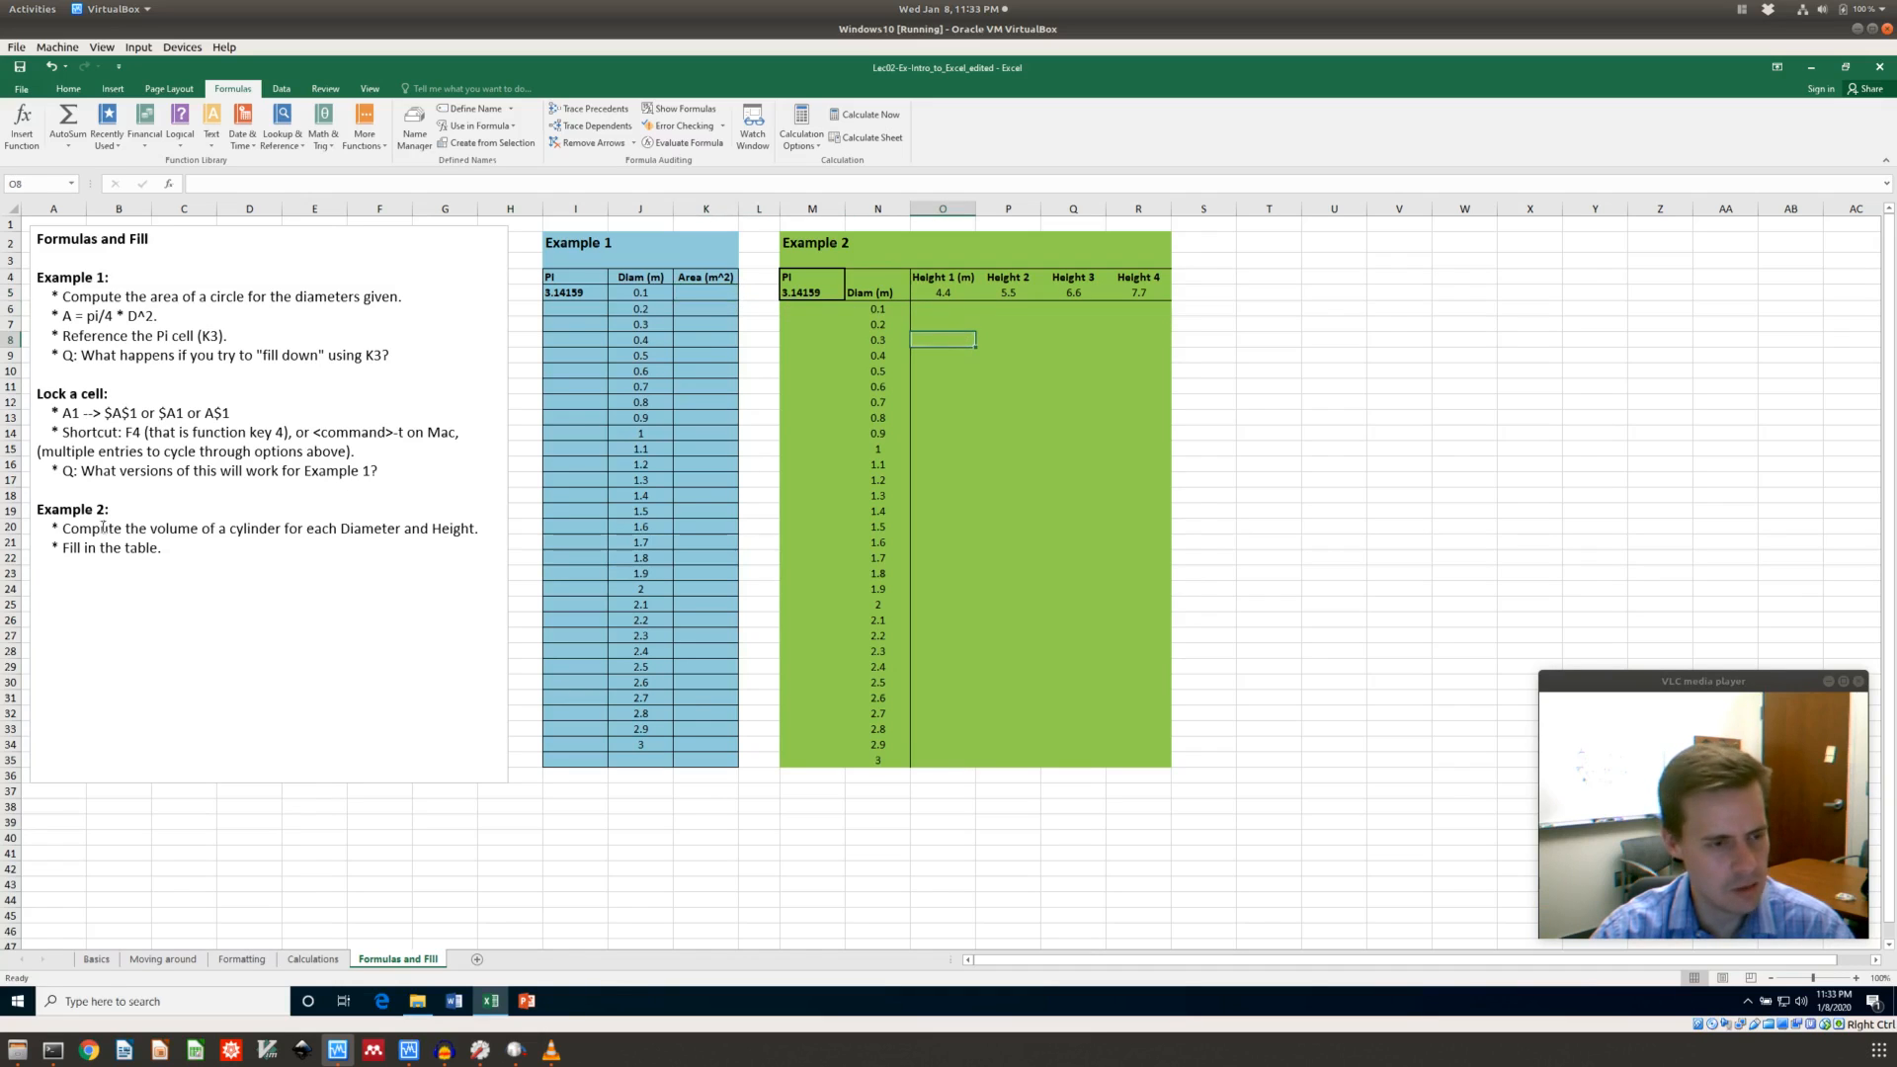
Enter the circle area formula =I5*J5^2/4 in K5 of the Example 1 table
click(723, 294)
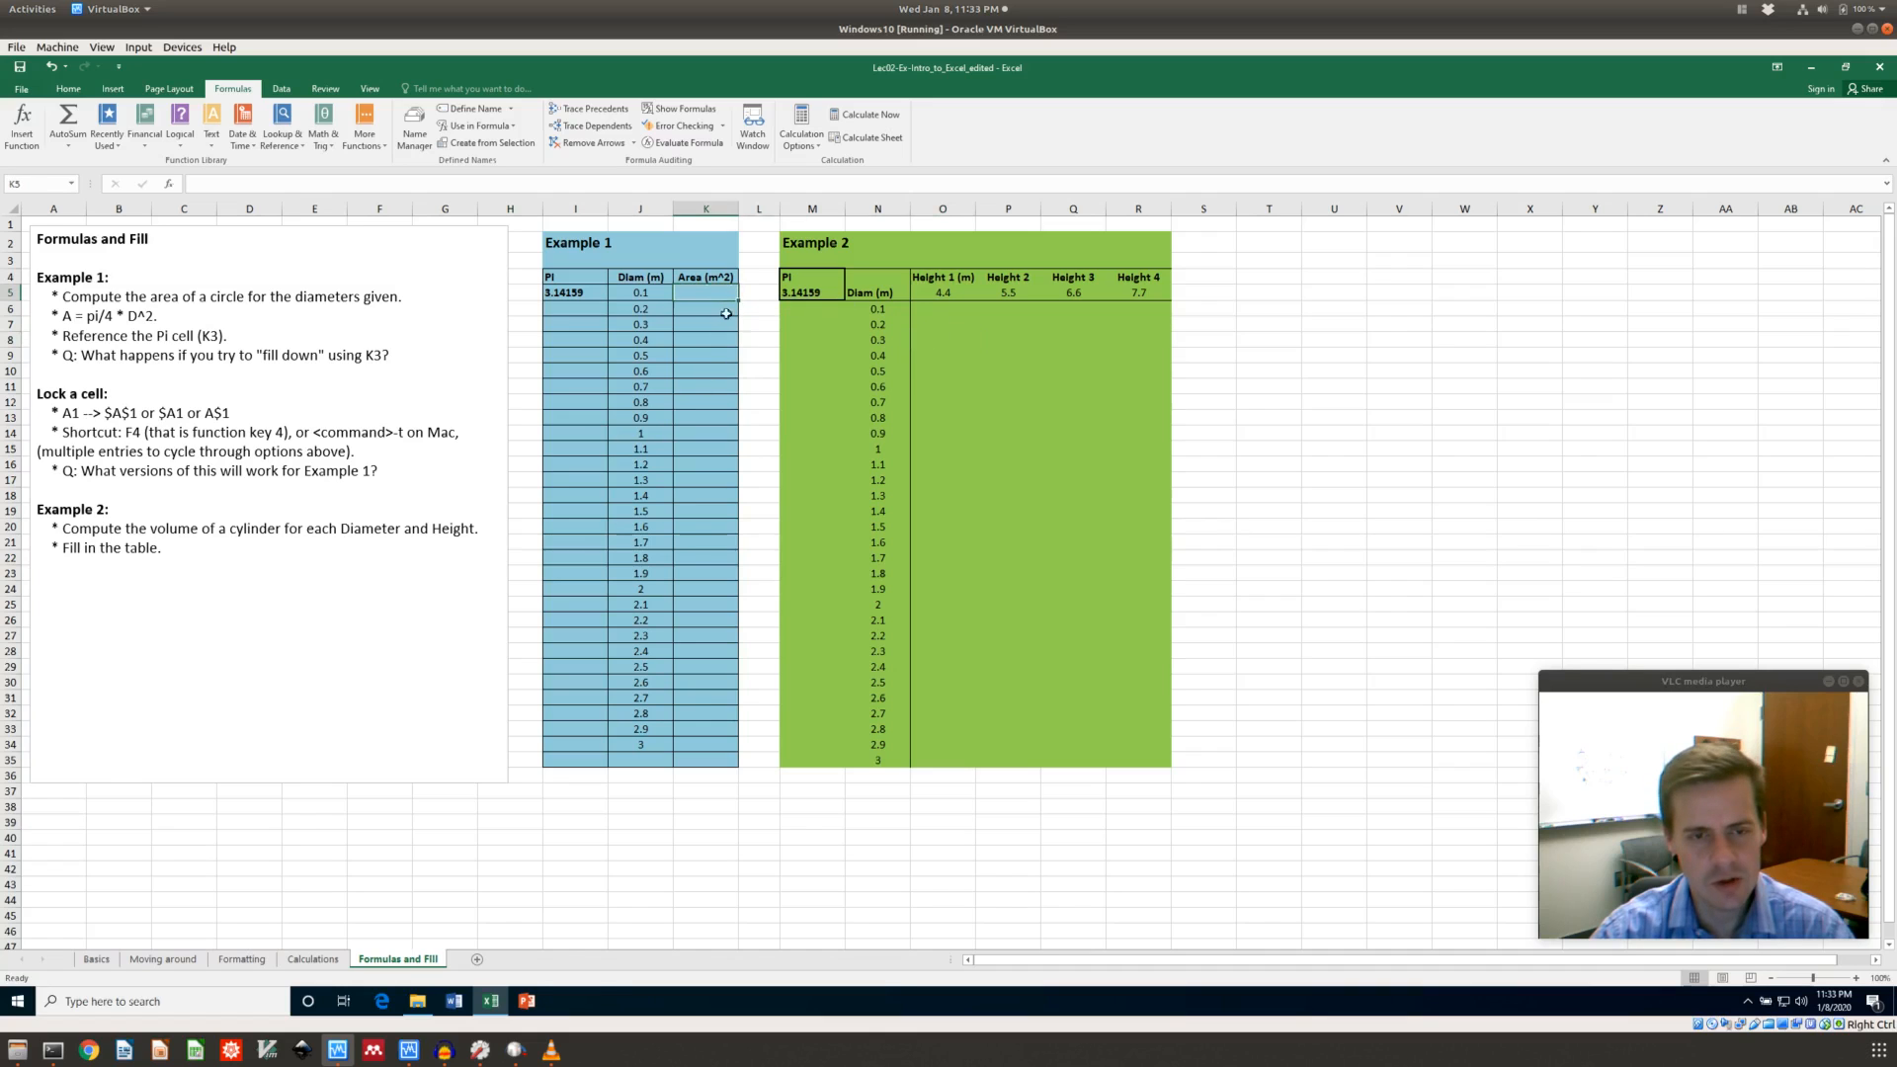
text(=)
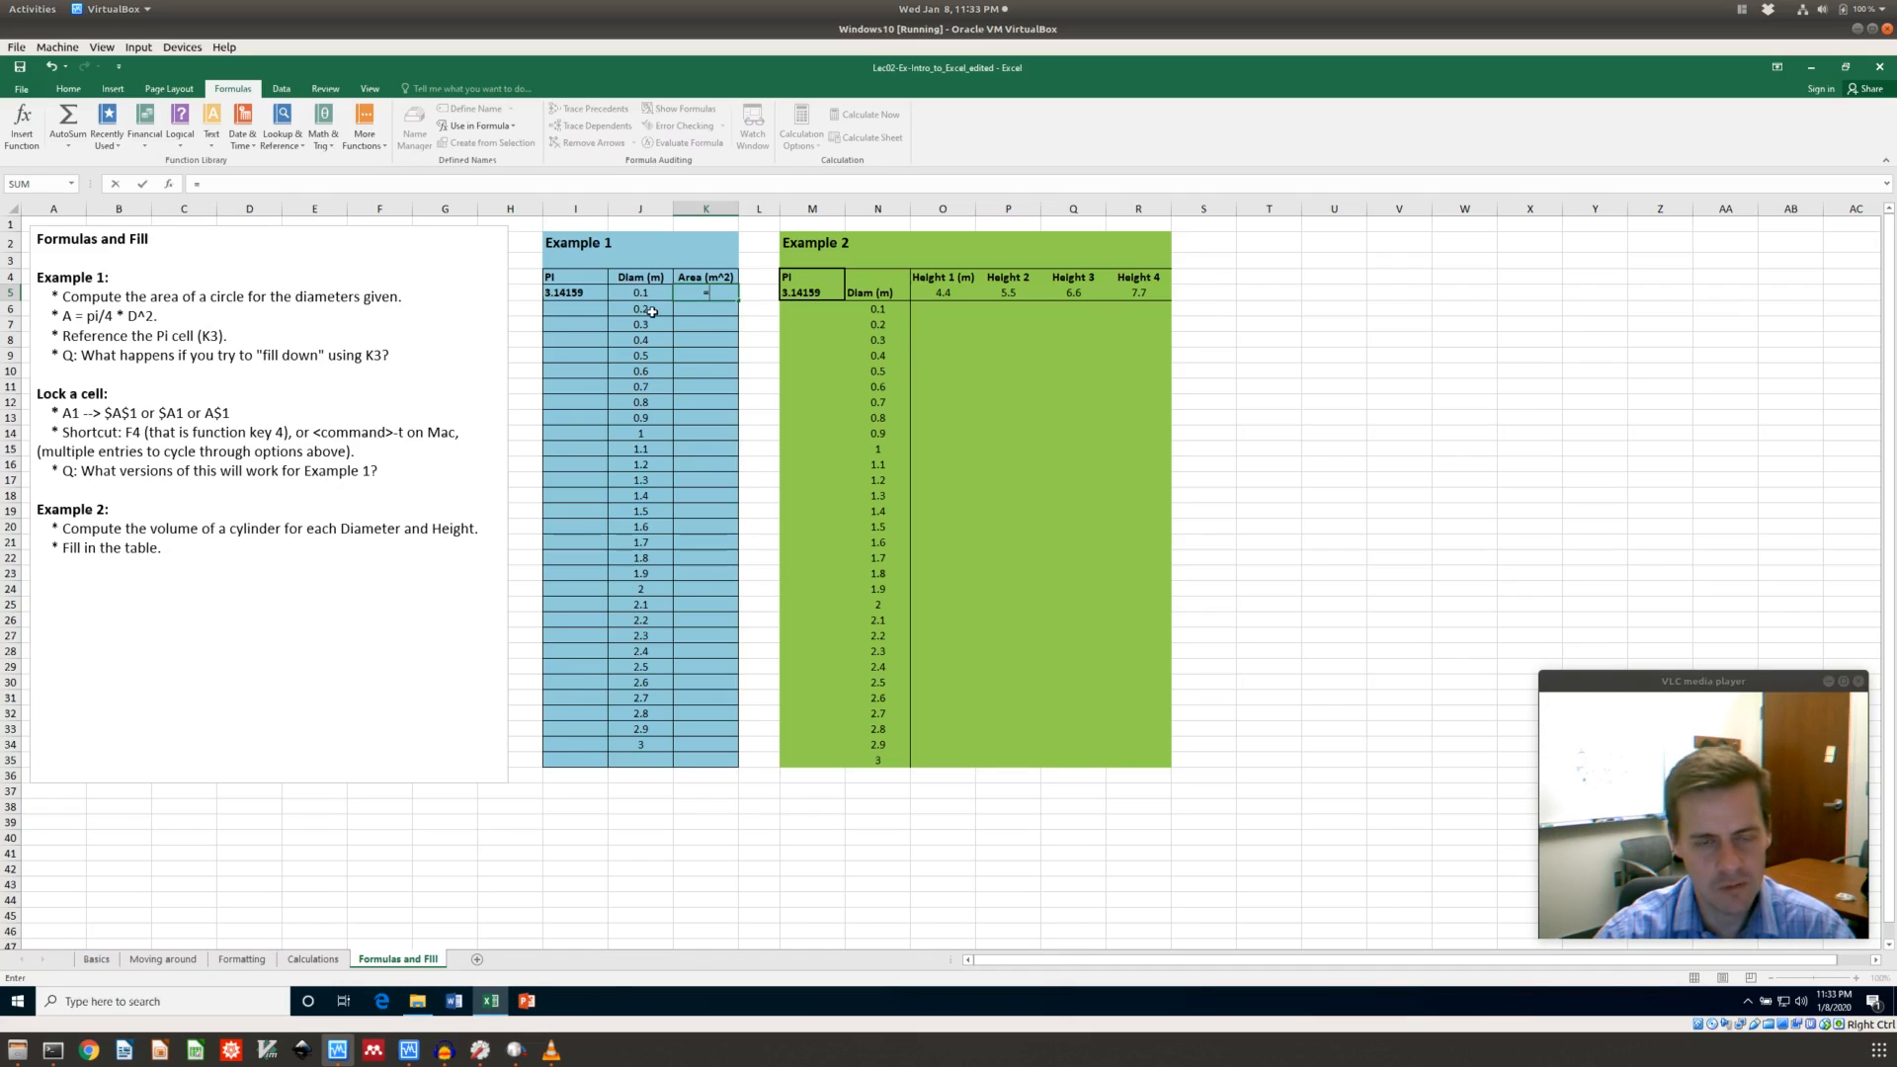
click(587, 295)
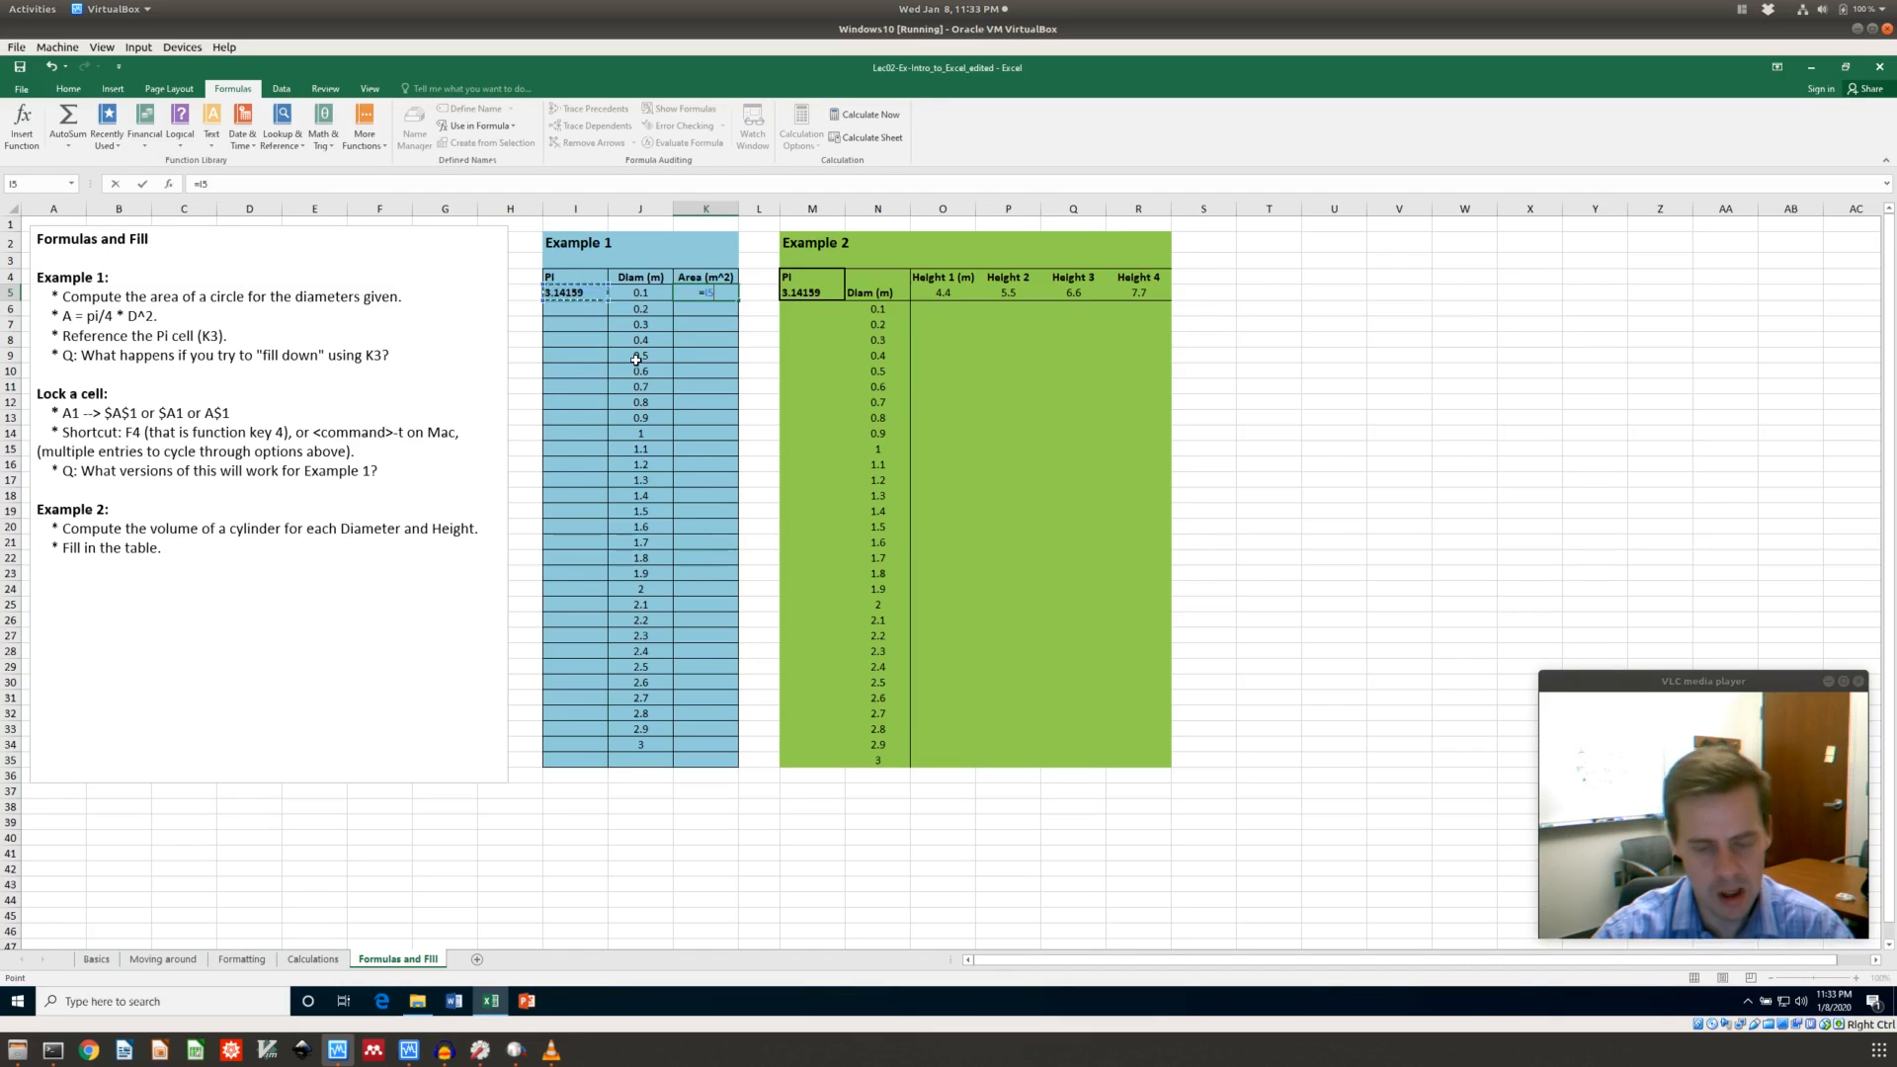
click(648, 290)
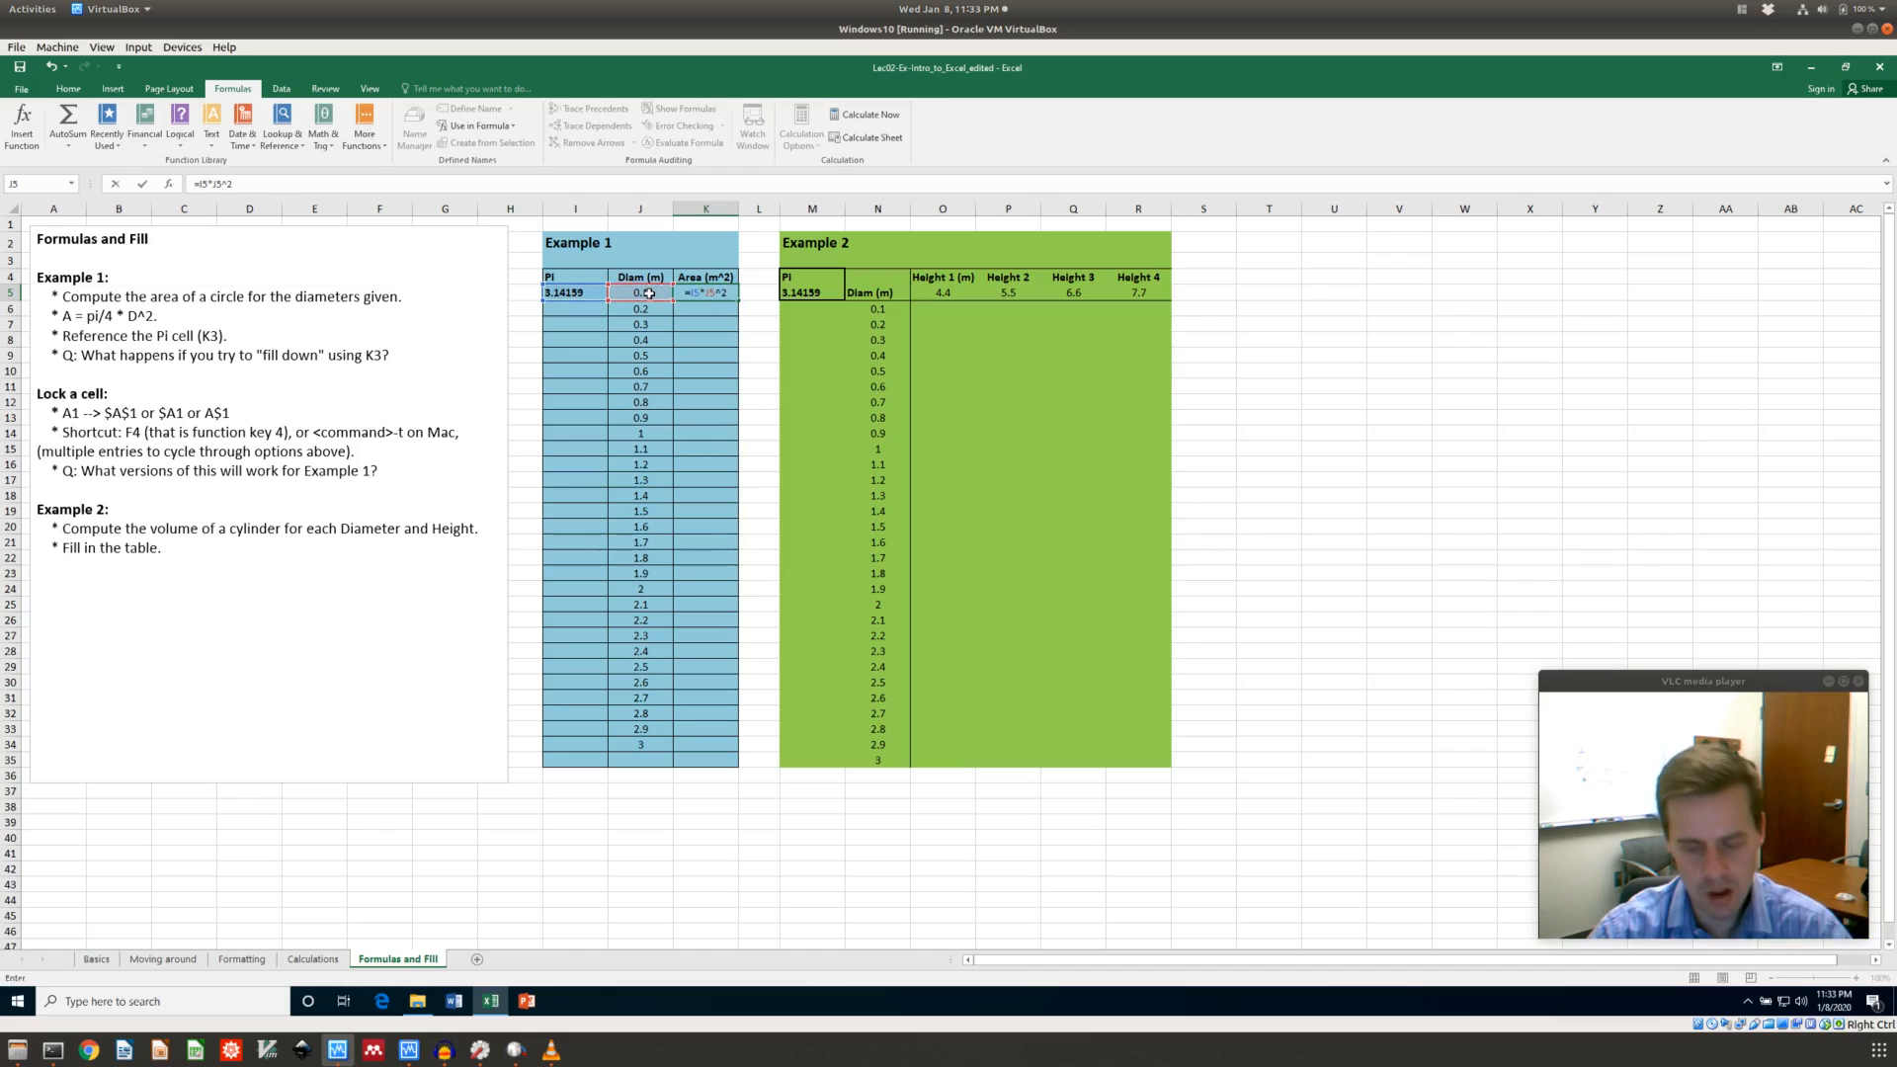
text(^2/4)
key(Return)
Copy the area formula from K5 into cells K6 through K9 with its relative references
click(707, 294)
key(ctrl+c)
key(Down)
key(ctrl+v)
key(Down)
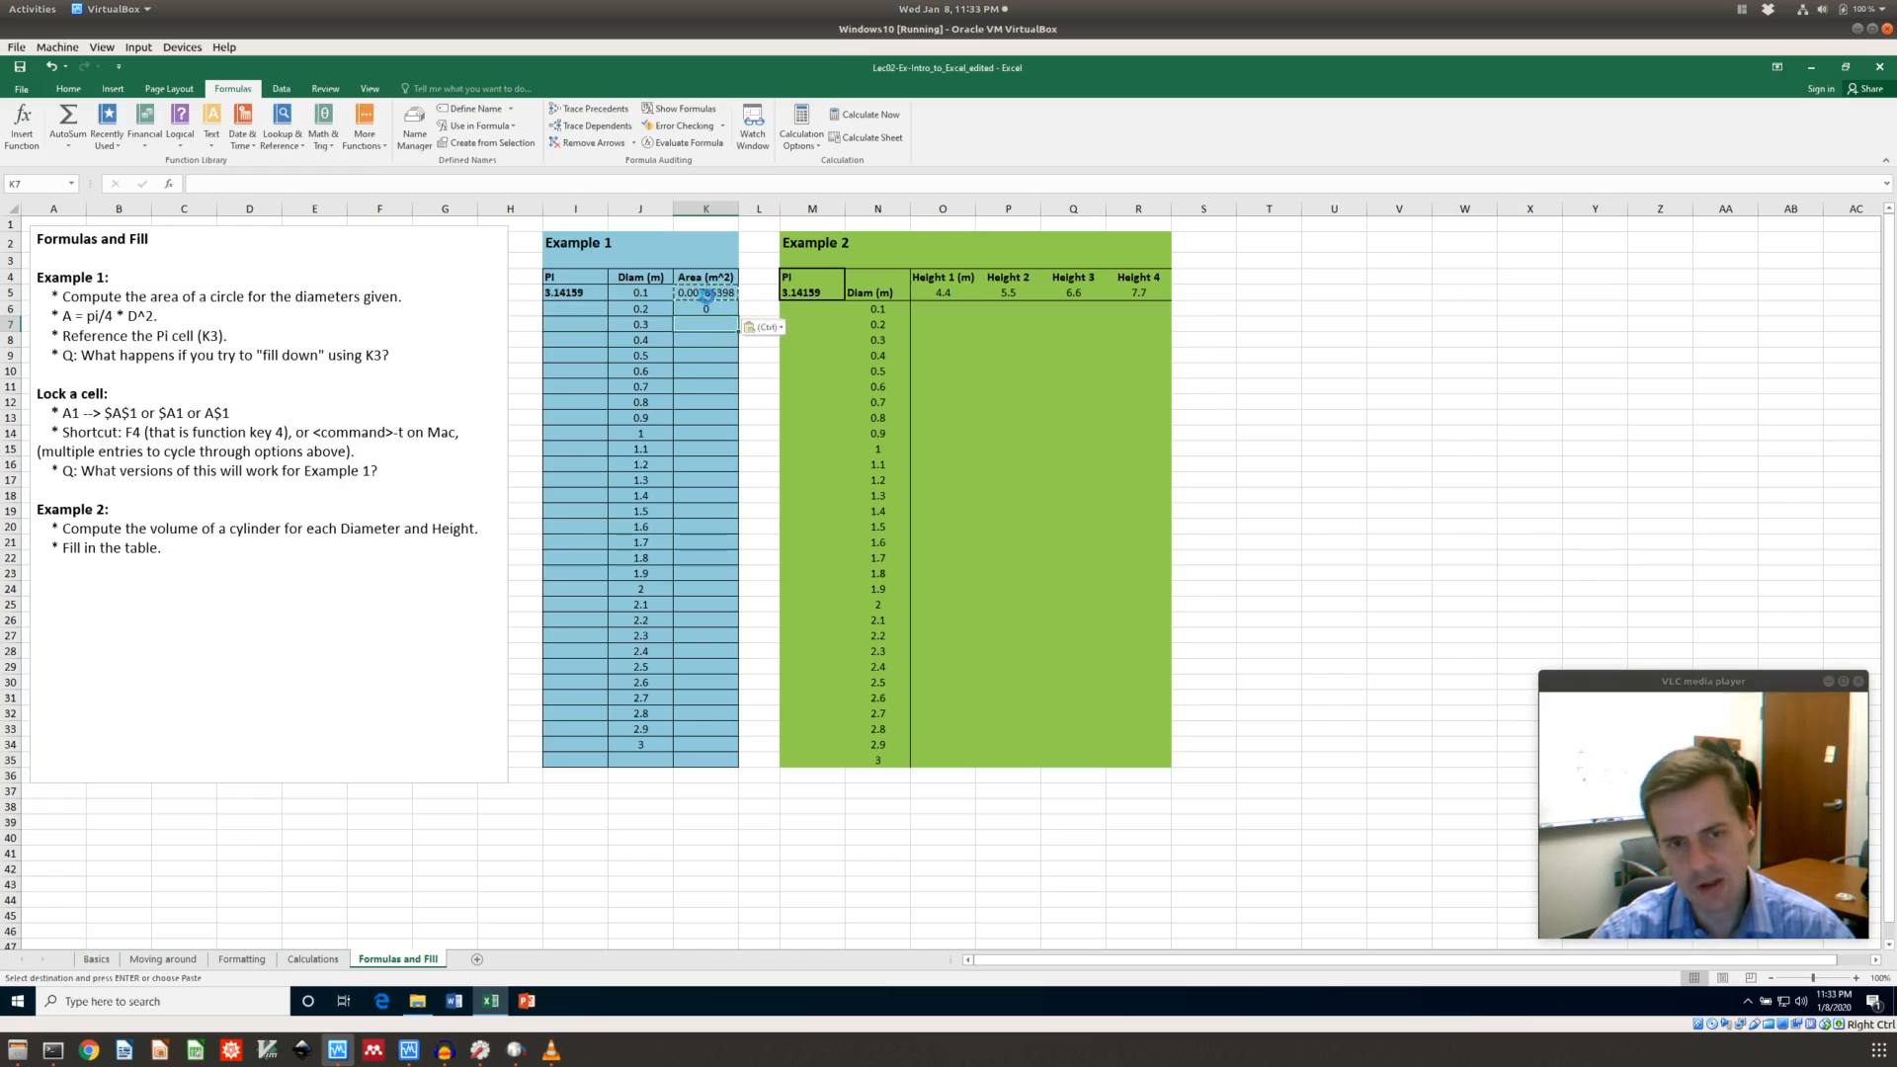
key(ctrl+v)
key(Down)
key(ctrl+v)
key(Down)
key(ctrl+v)
key(ctrl+Down)
key(ctrl+Up)
scroll(706, 296, up, 3)
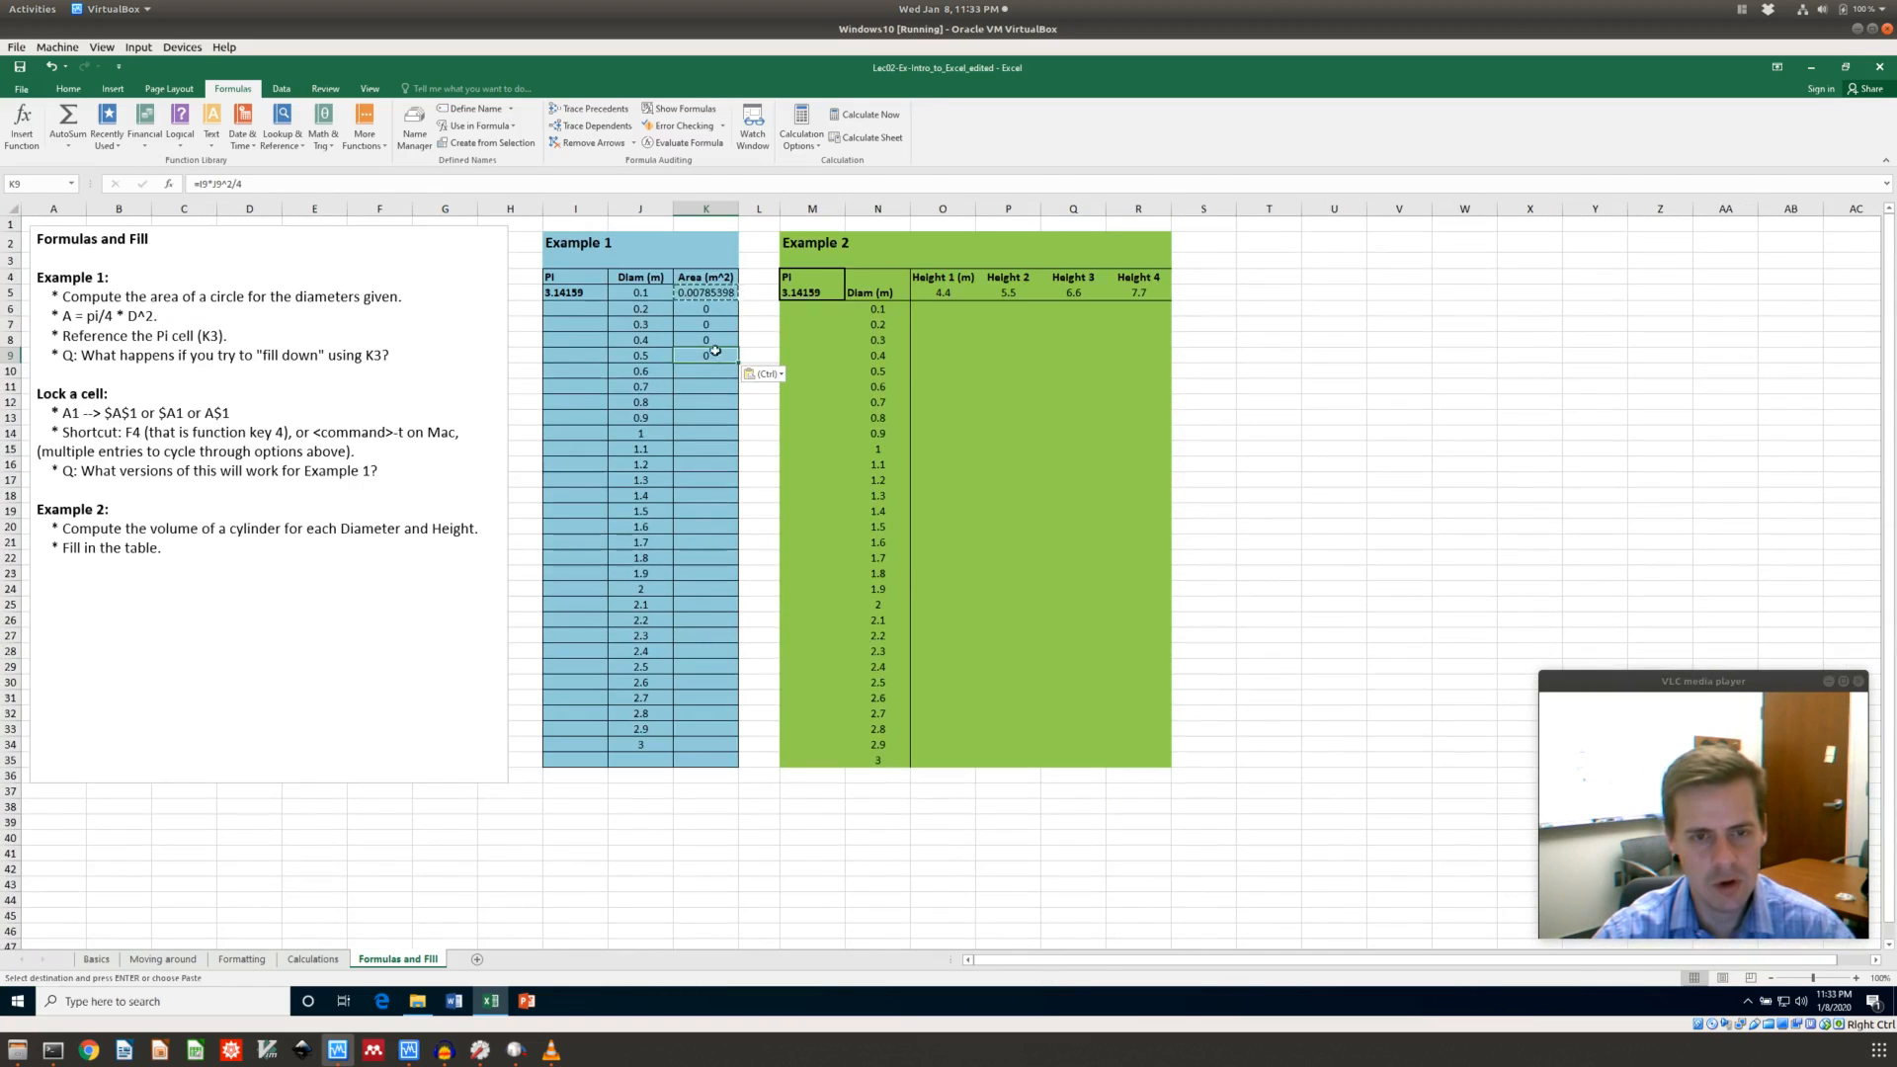
Compare the cell references in the K5 and K6 area formulas to see how the Pi reference shifts
click(716, 310)
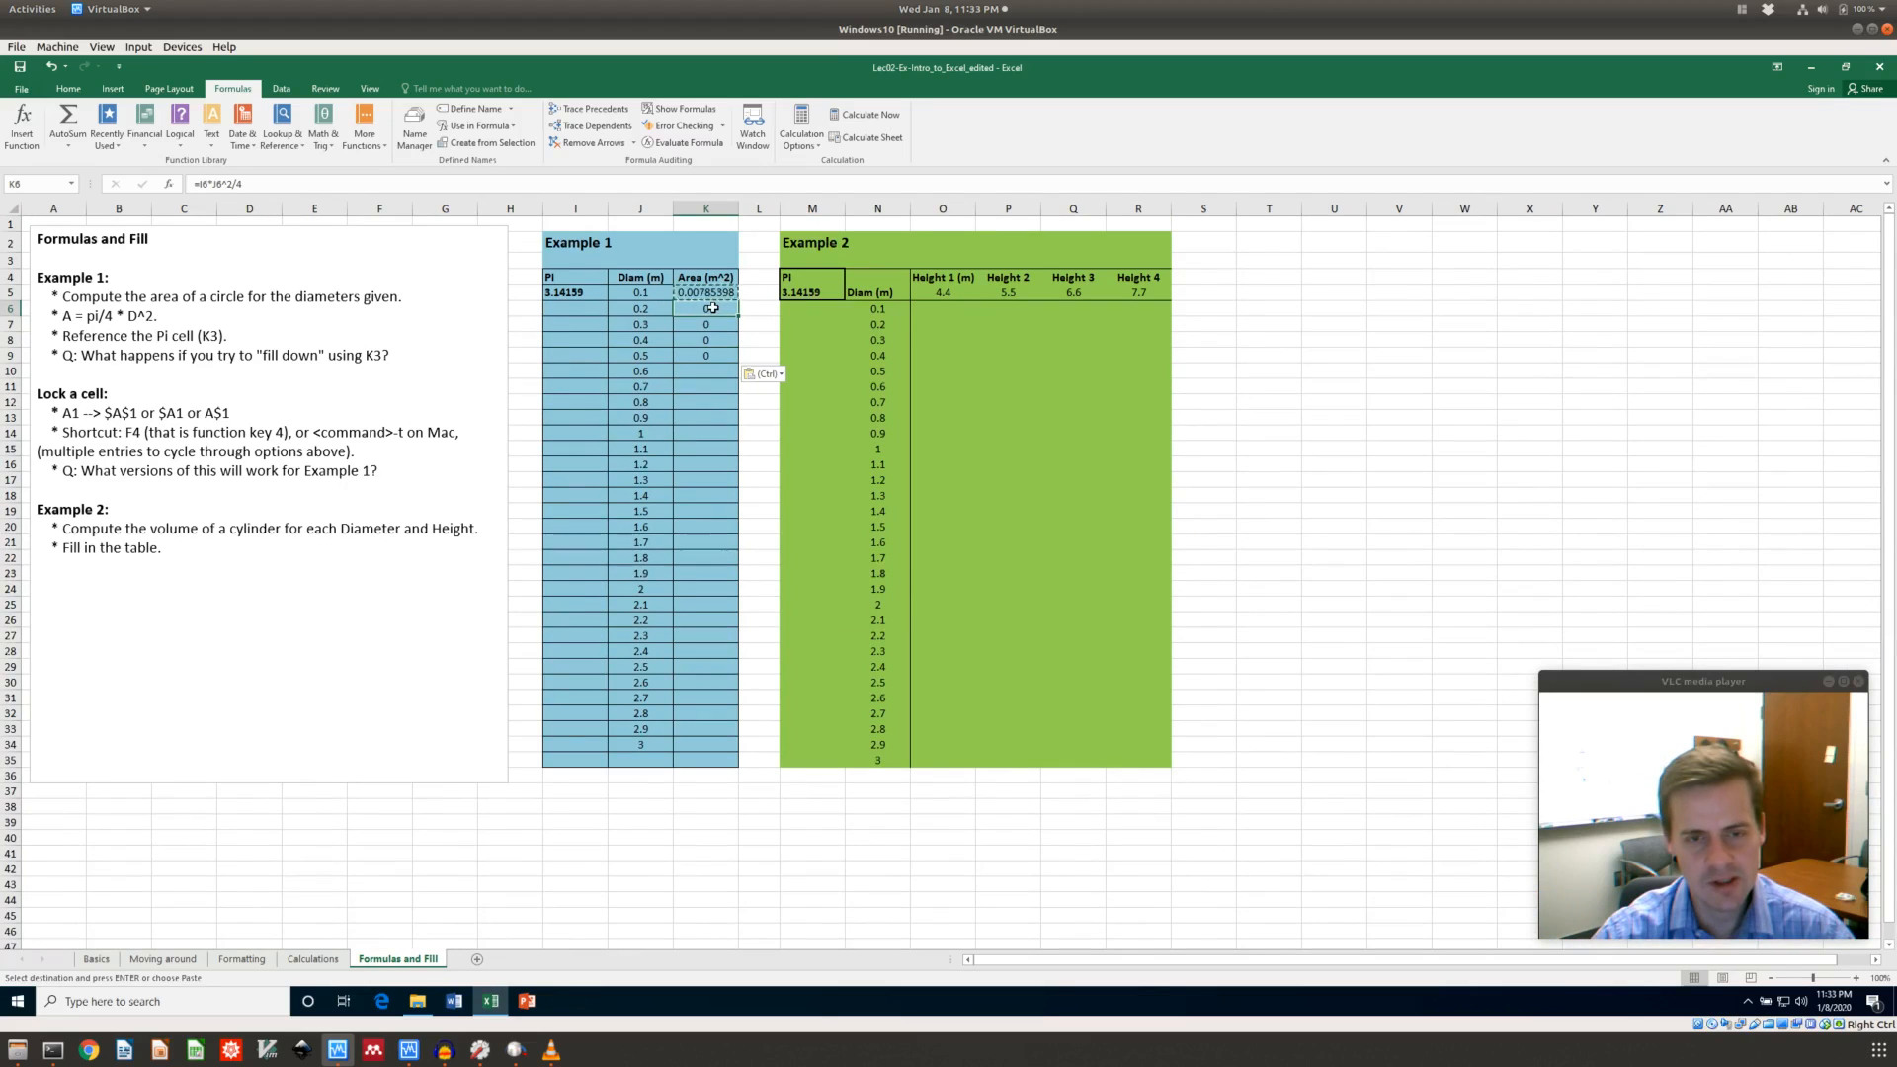
click(655, 309)
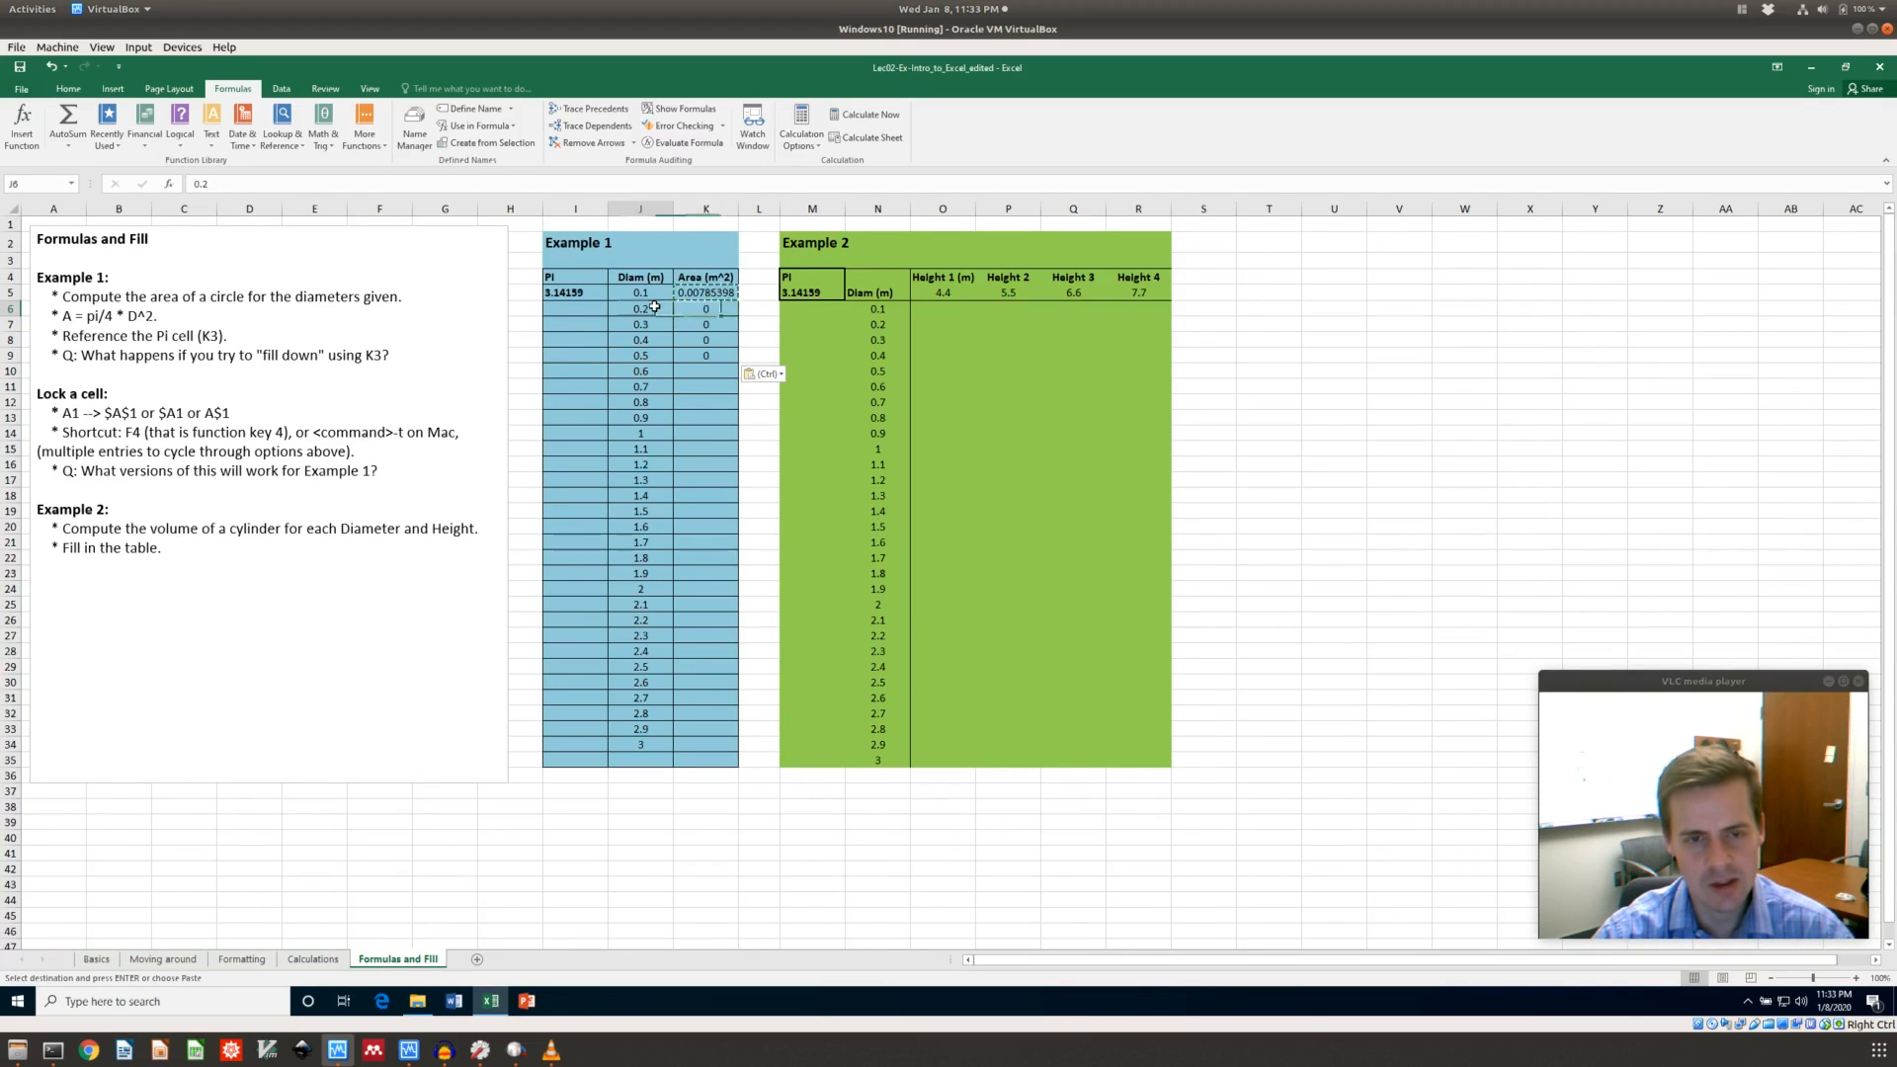
key(Down)
key(Down)
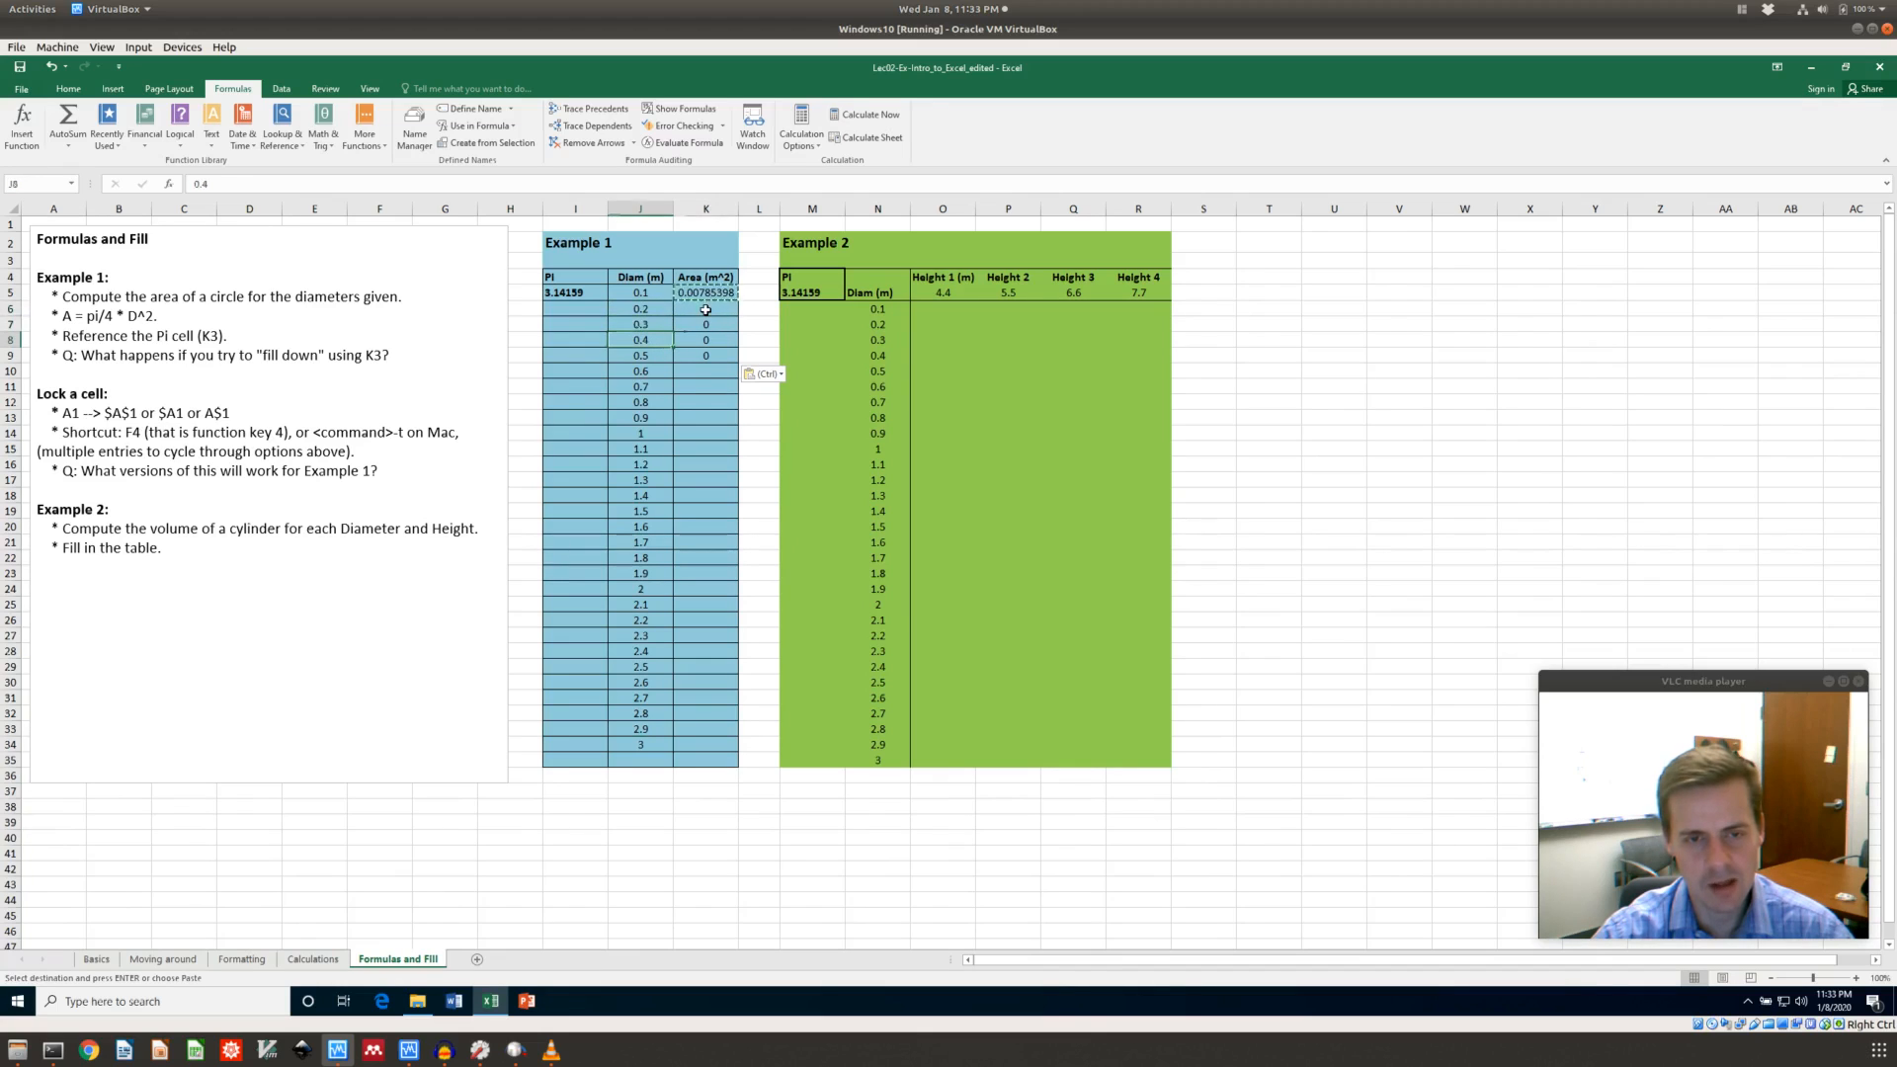
click(706, 310)
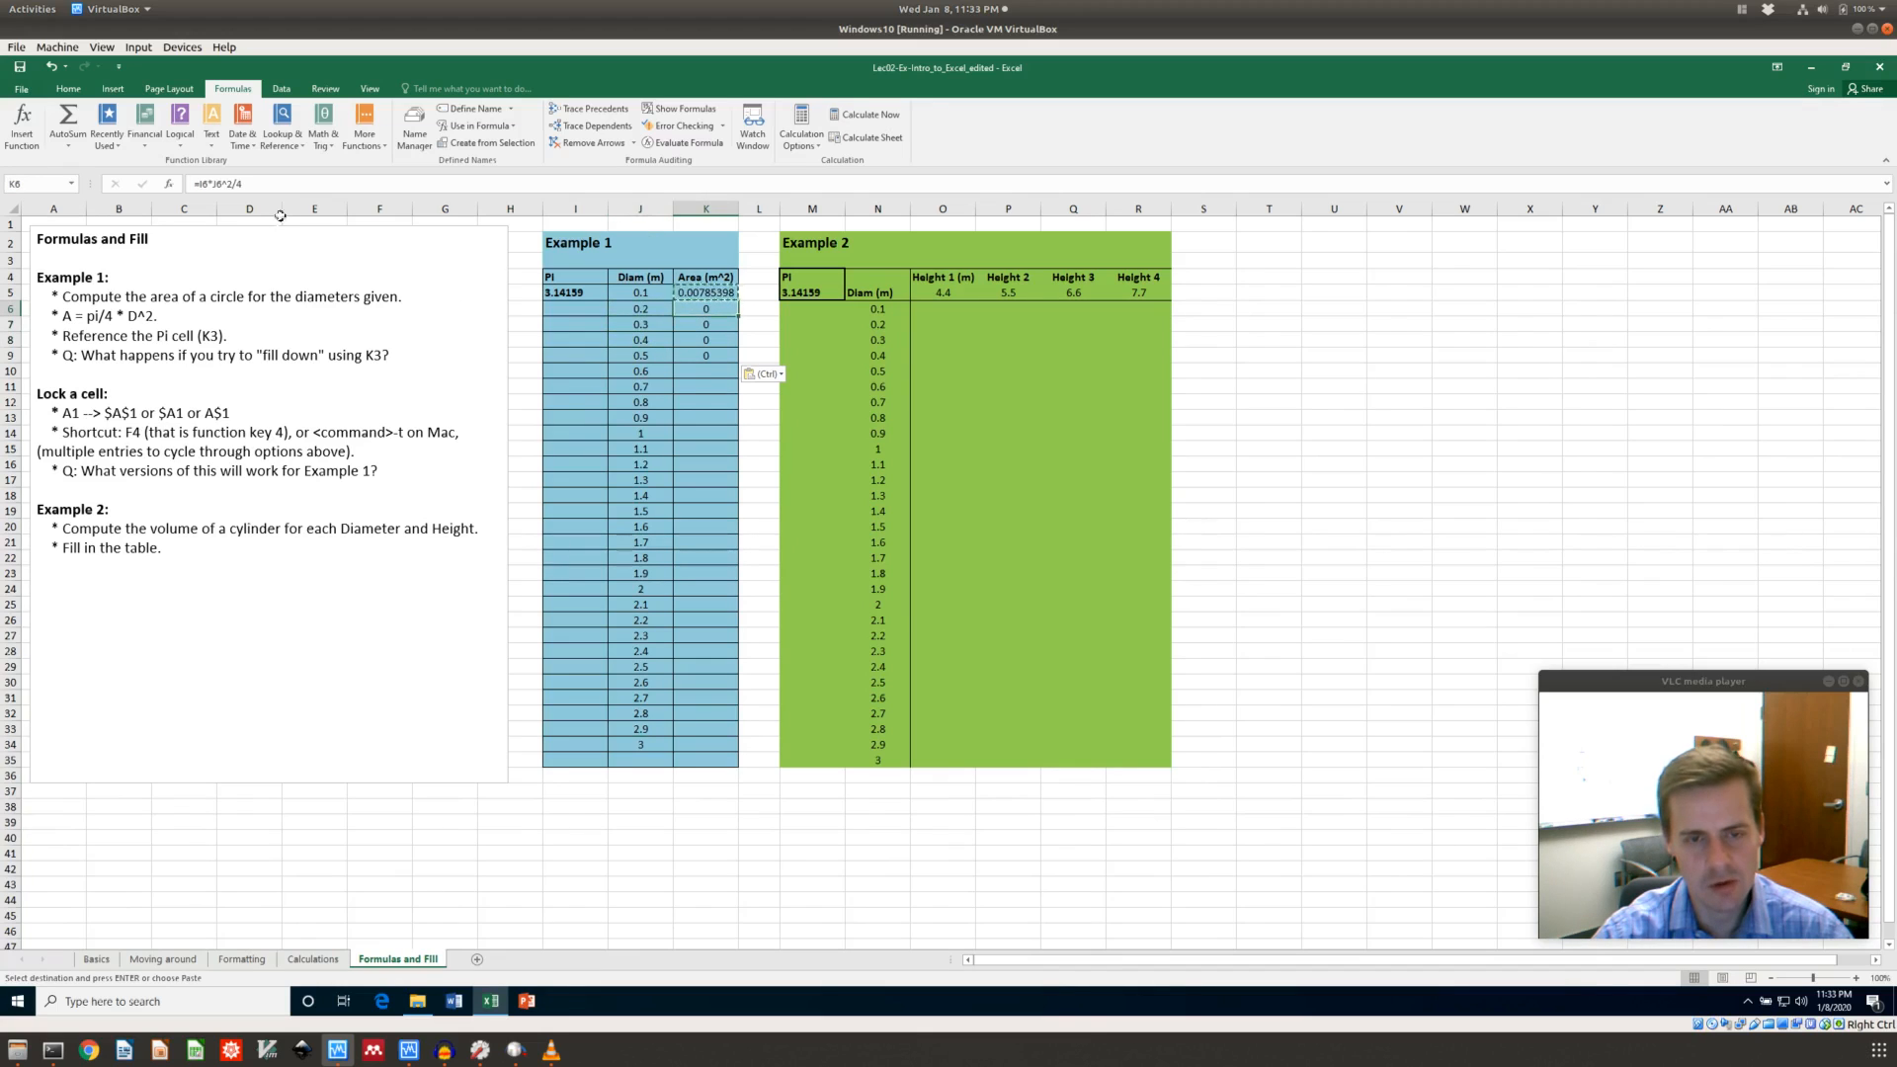
double_click(697, 291)
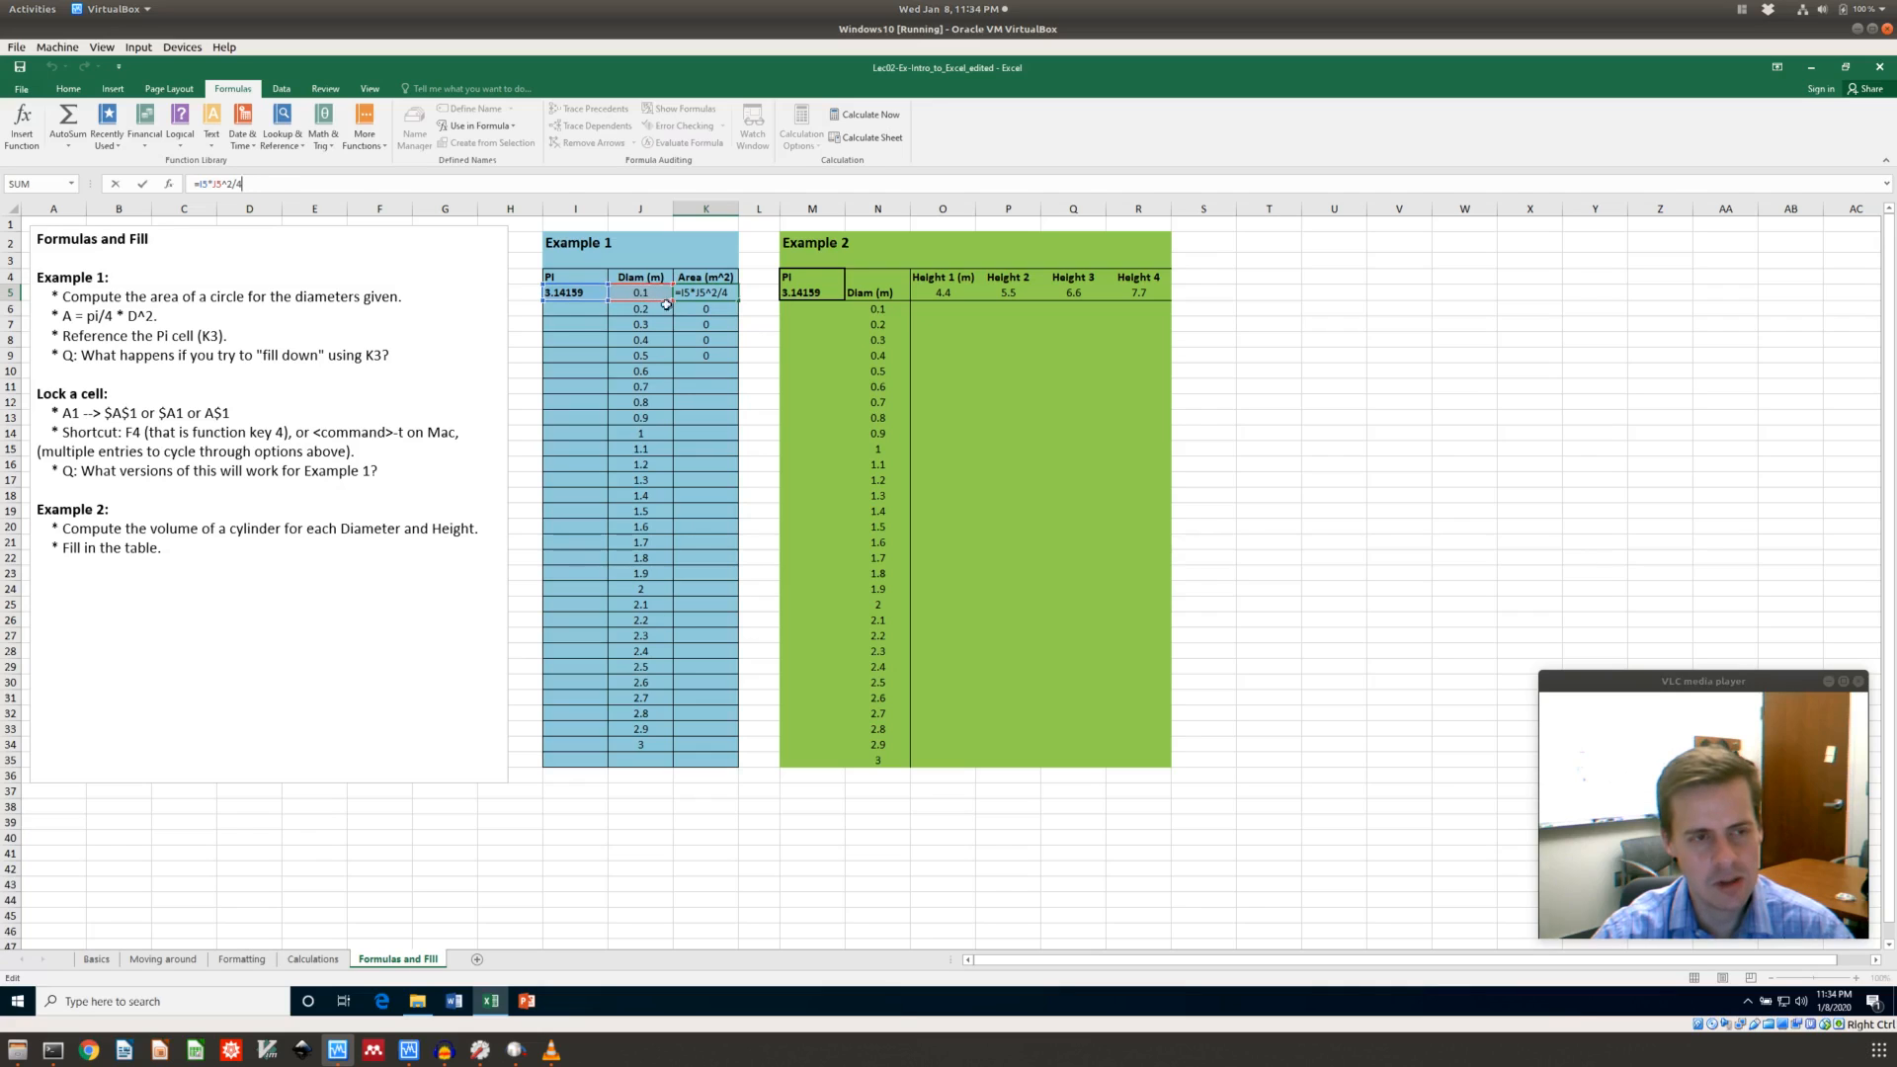
key(Return)
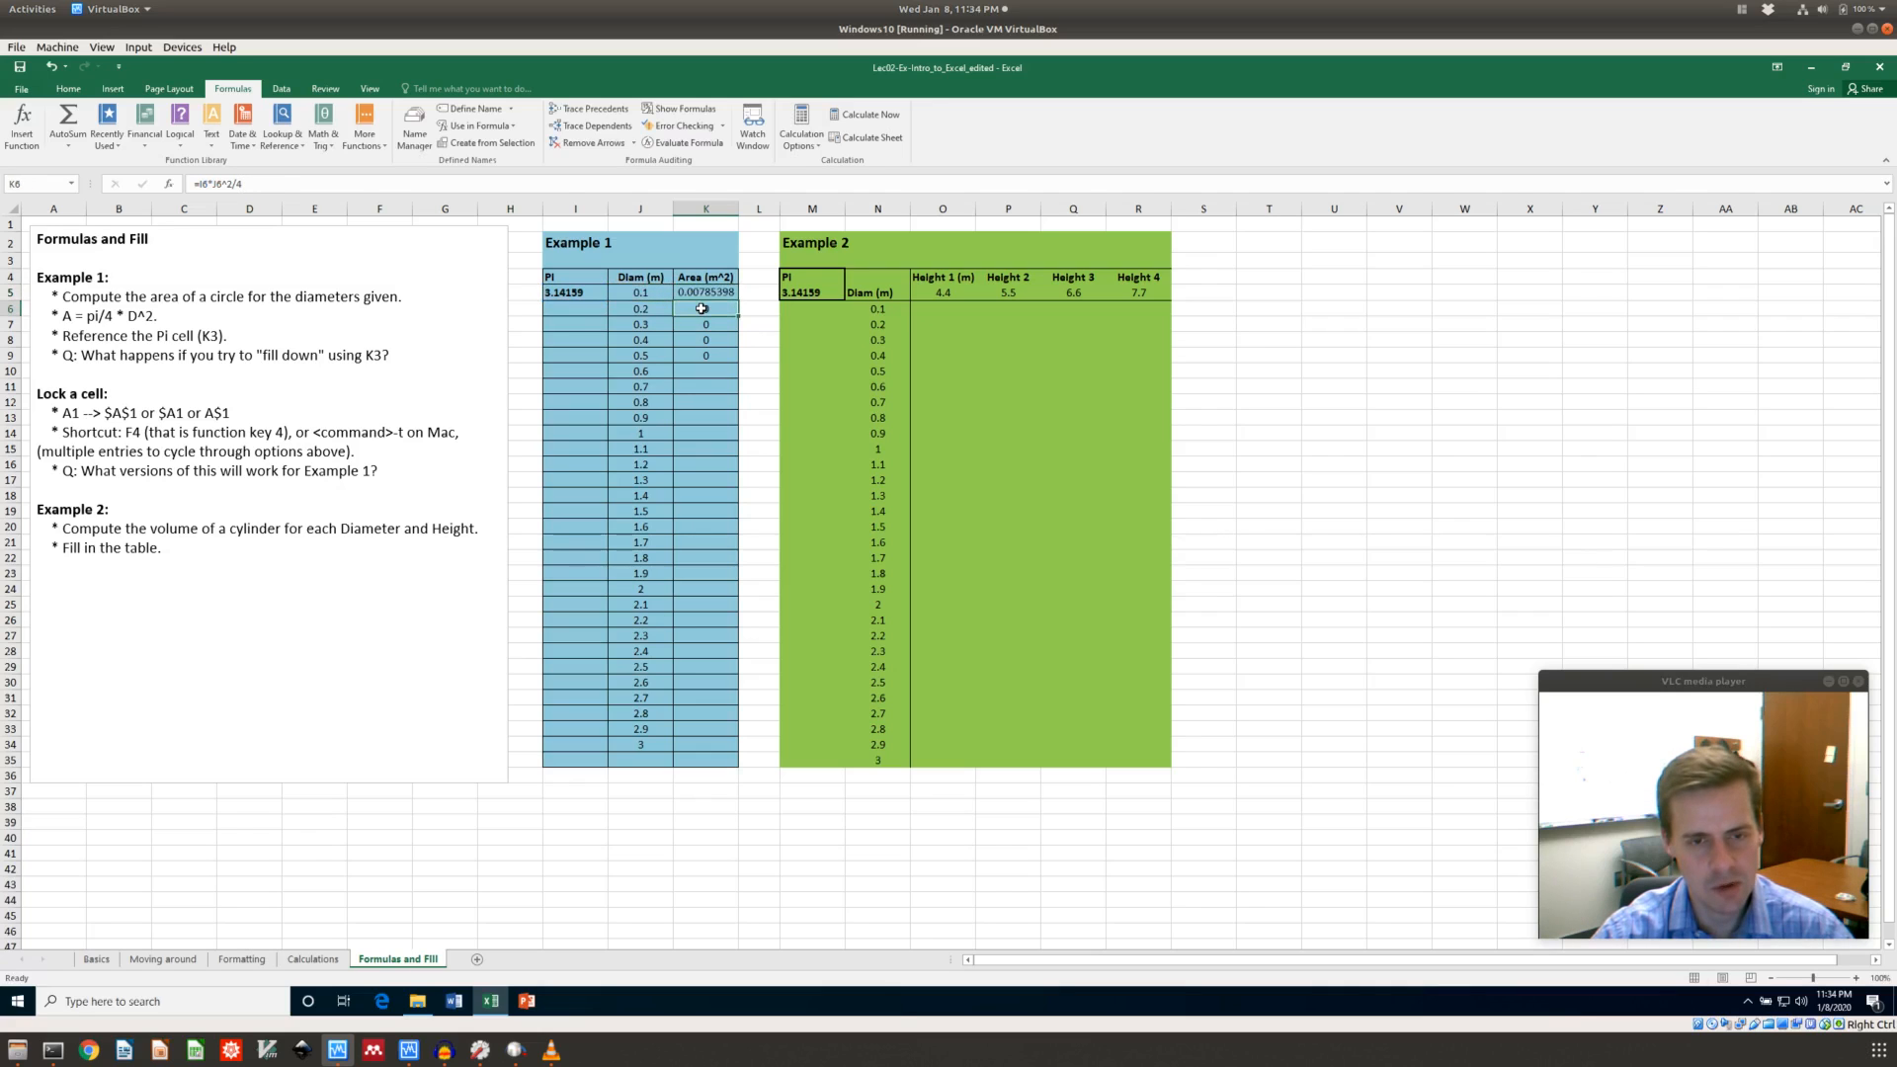
click(312, 191)
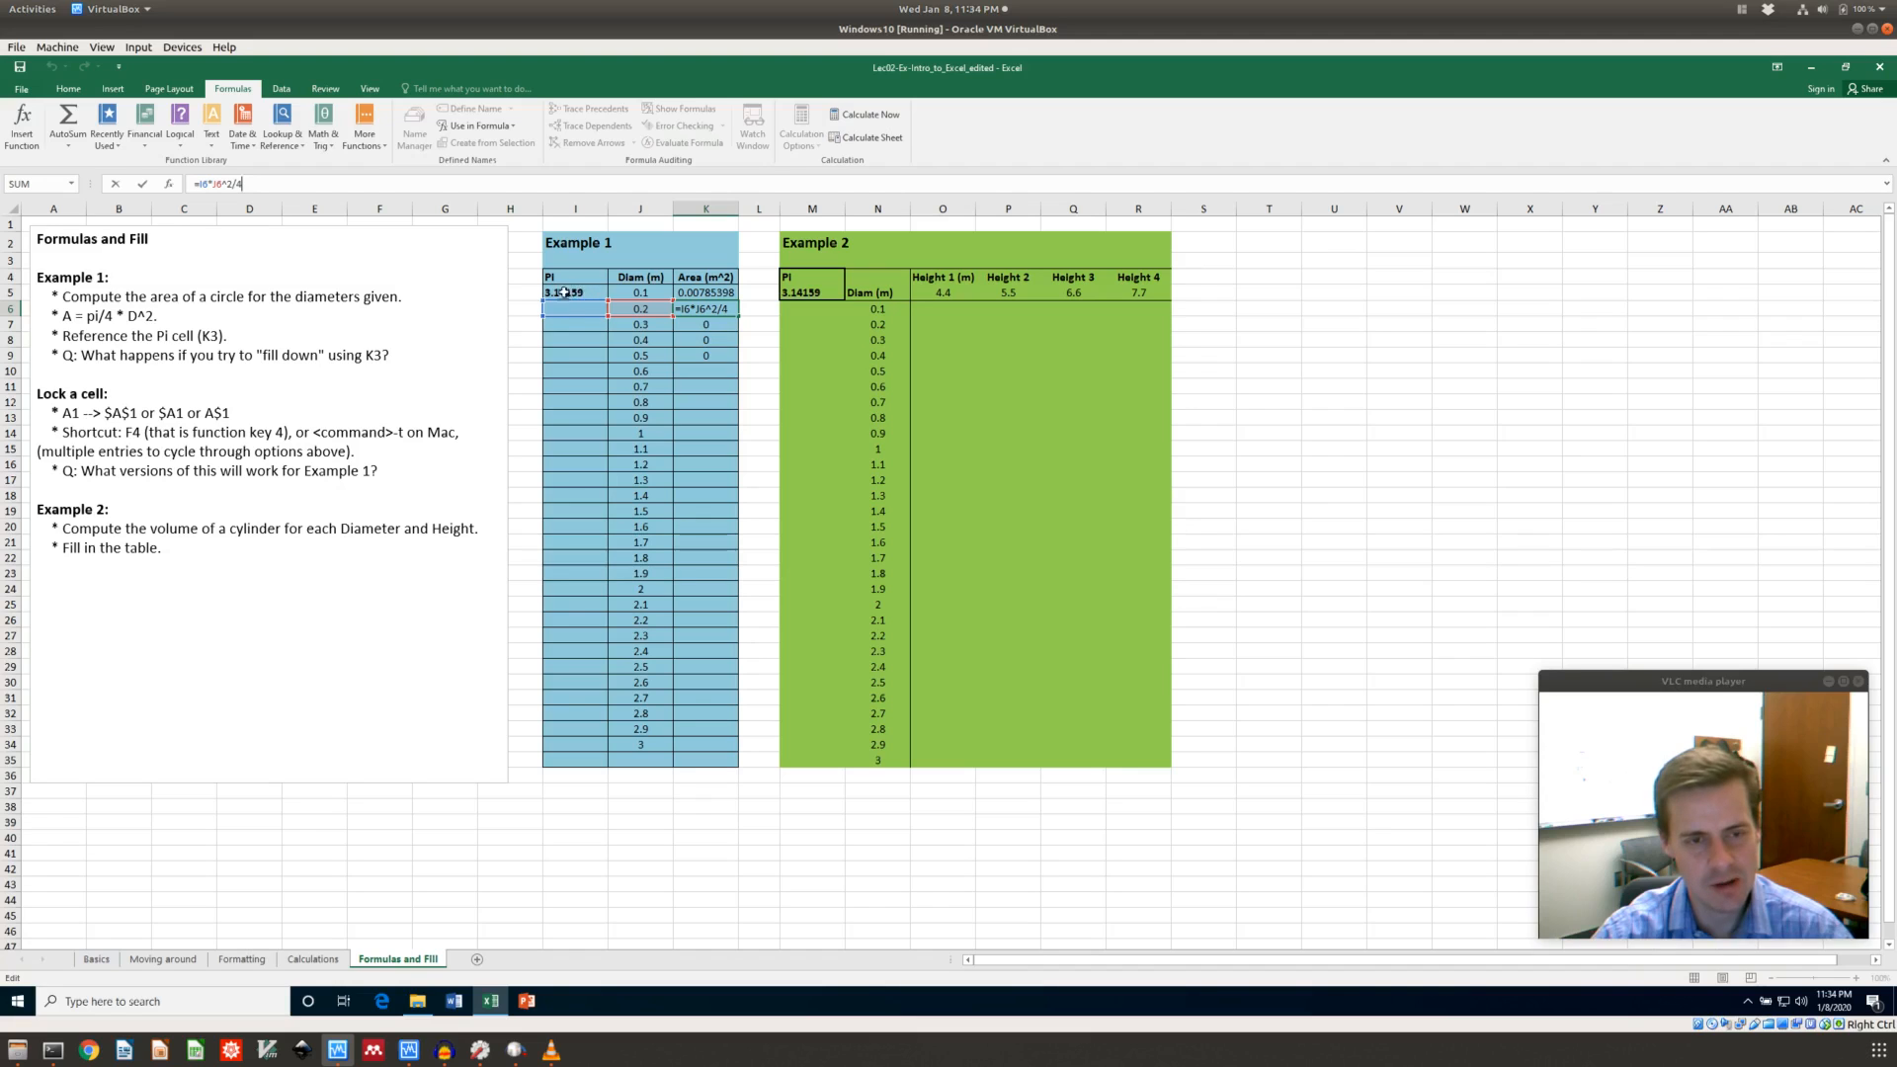
click(713, 309)
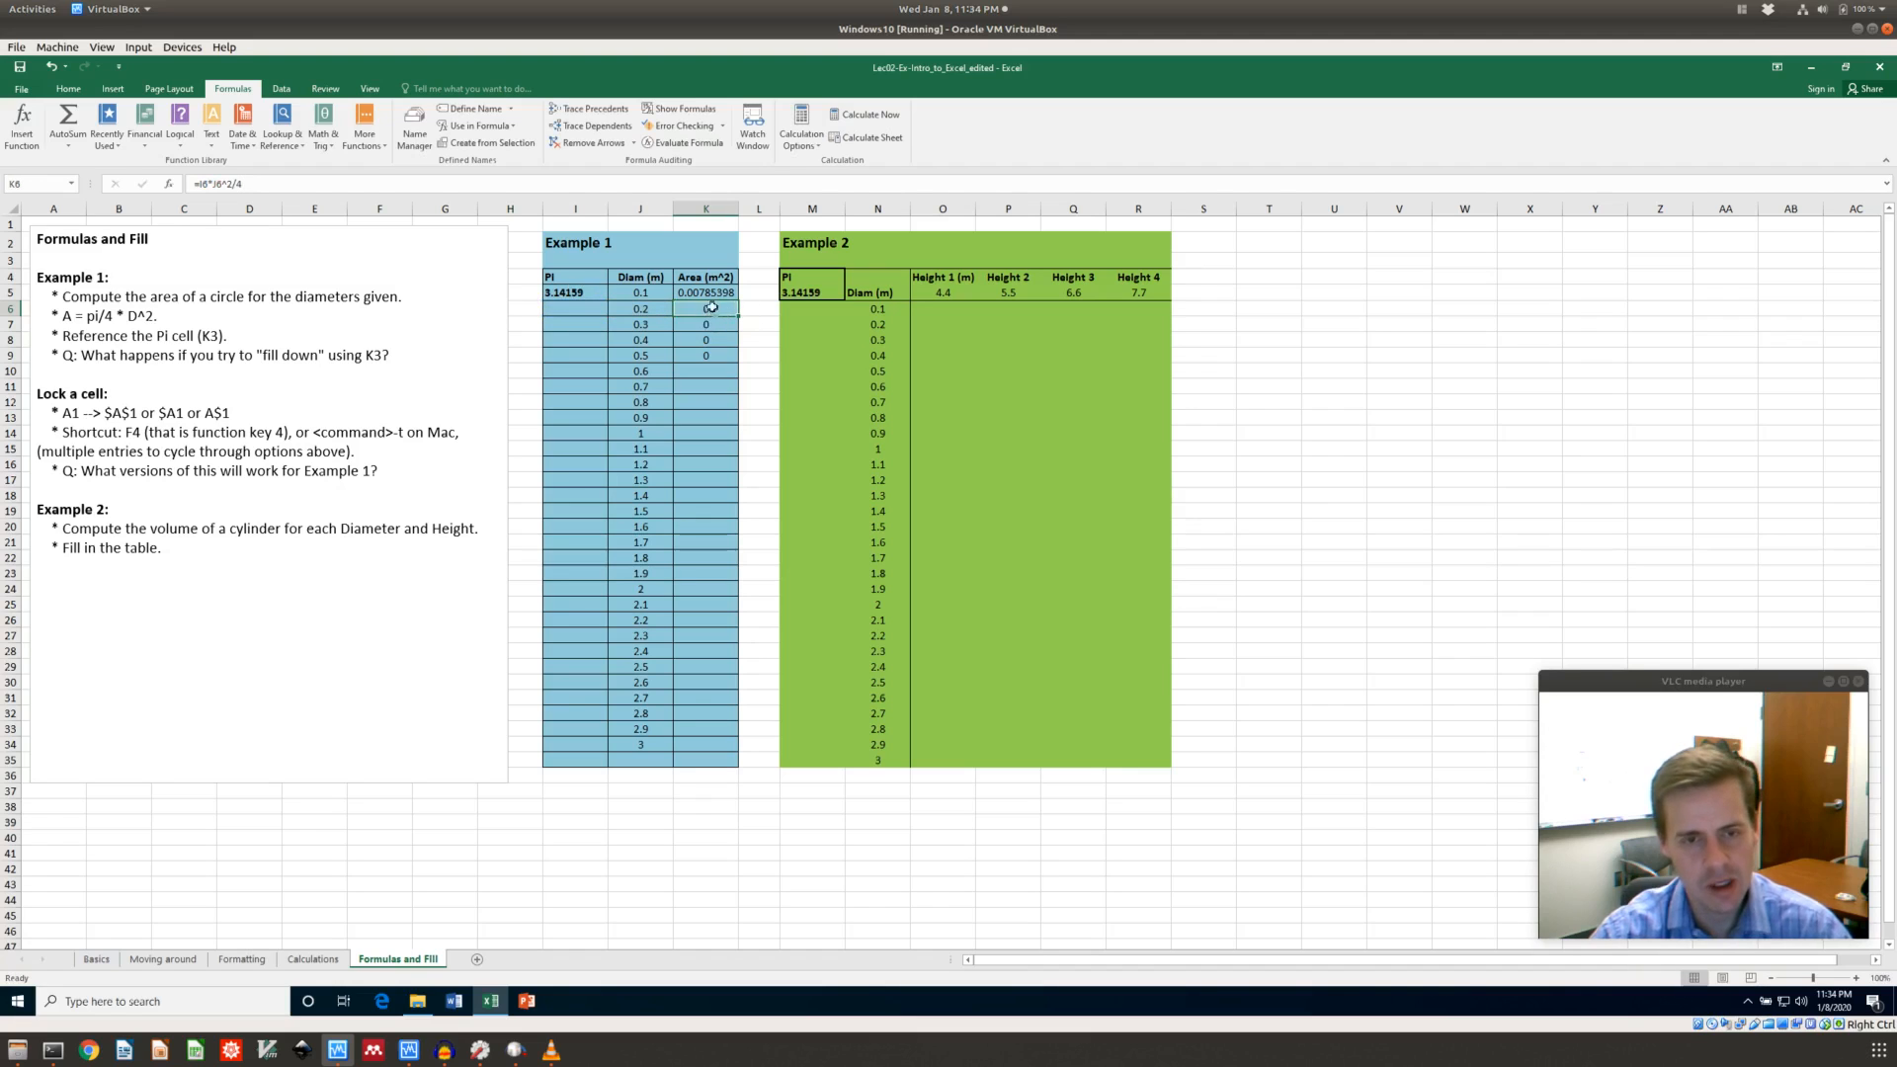
Lock the Pi reference in K5 so the formula reads =$I$5*J5^2/4
click(713, 293)
click(206, 185)
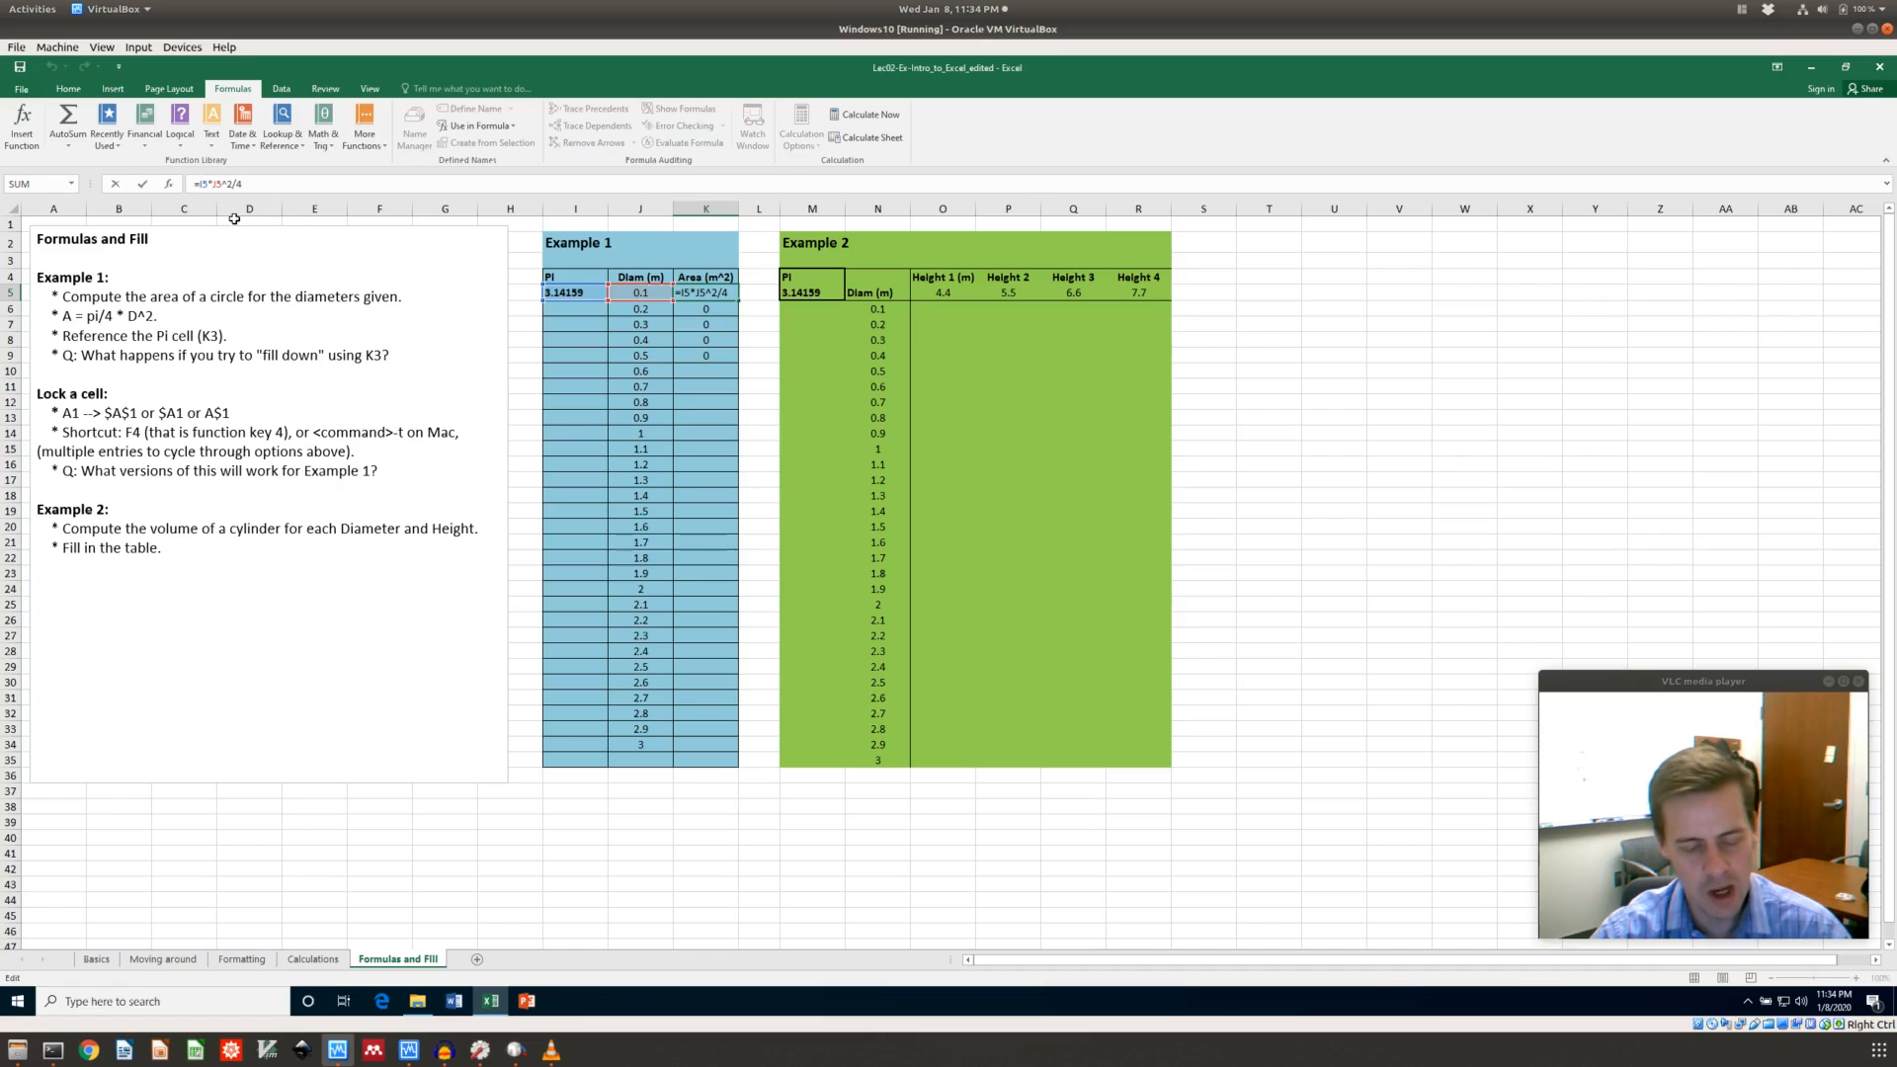
key(F4)
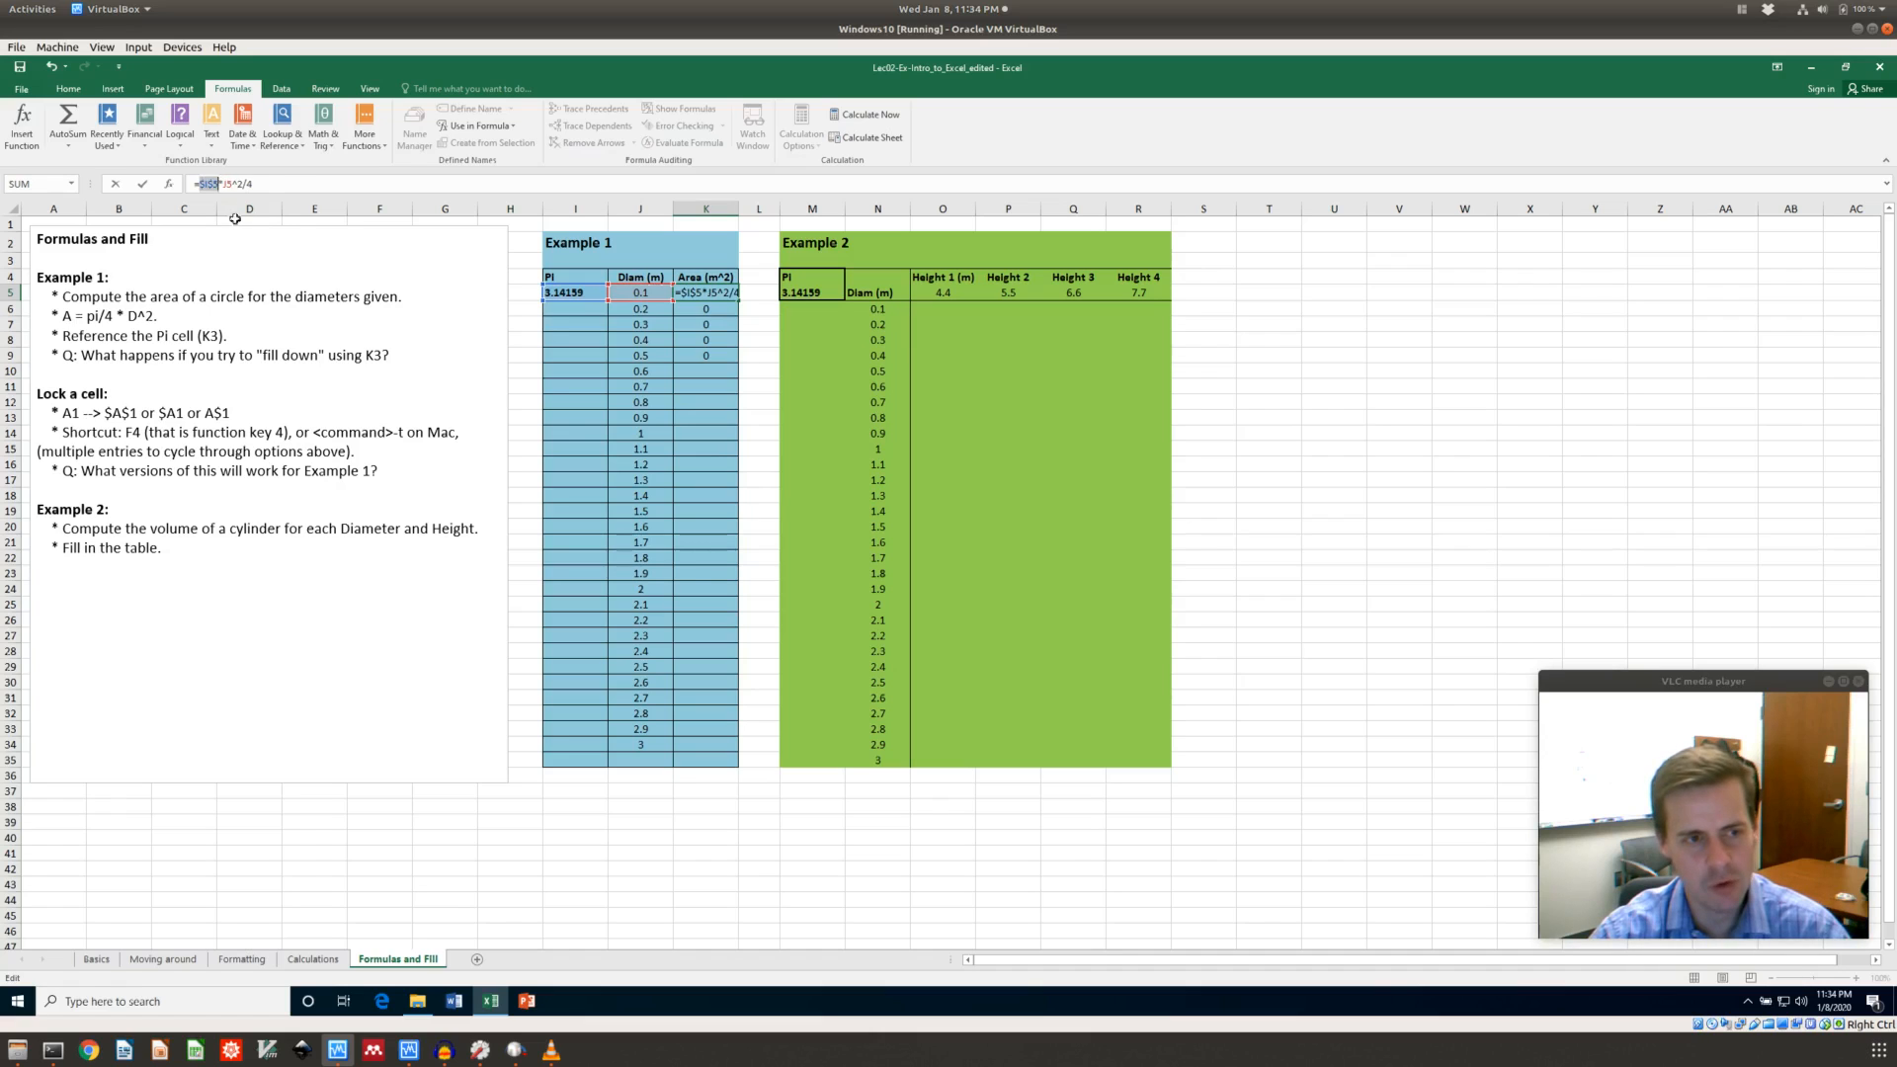
click(205, 184)
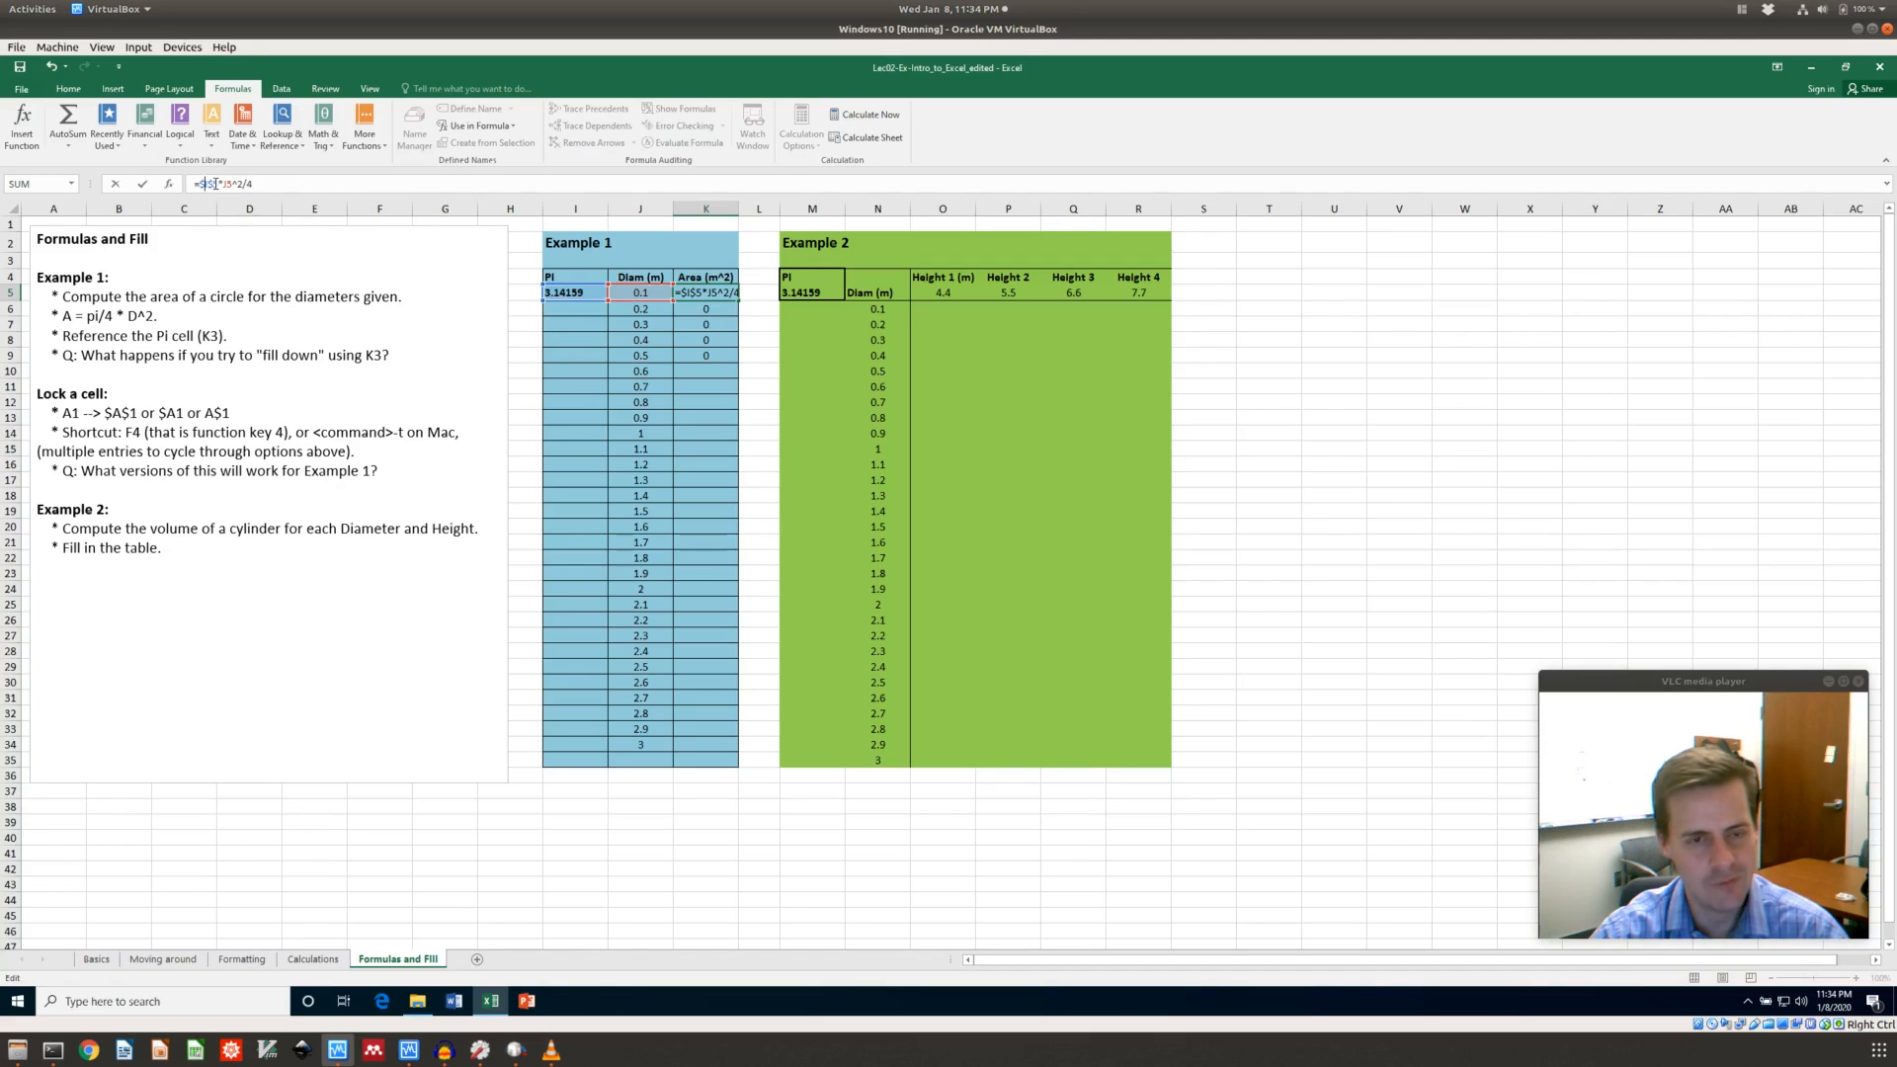
key(Return)
Copy the locked area formula from K5 into K6 and check which cells it references
key(Up)
key(ctrl+c)
key(Down)
key(ctrl+v)
key(Escape)
key(Escape)
key(Up)
key(Down)
key(F2)
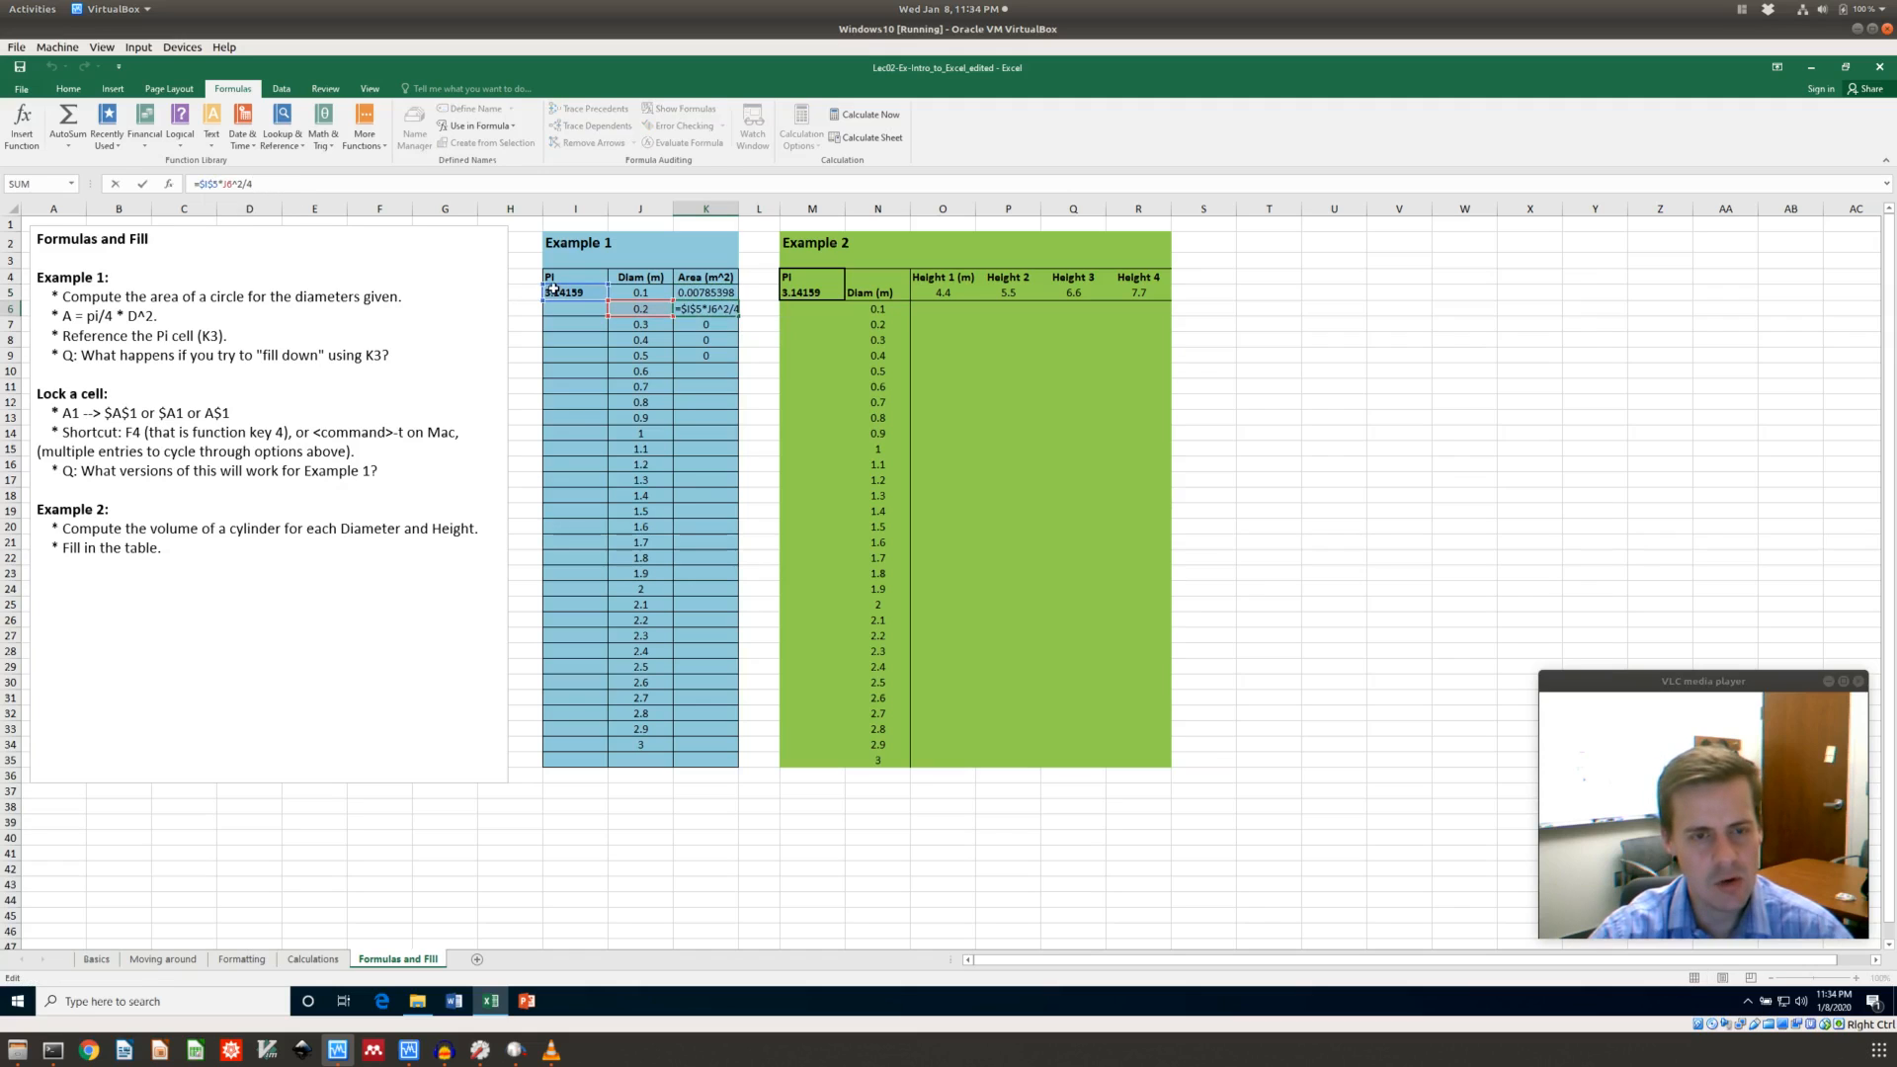
key(Return)
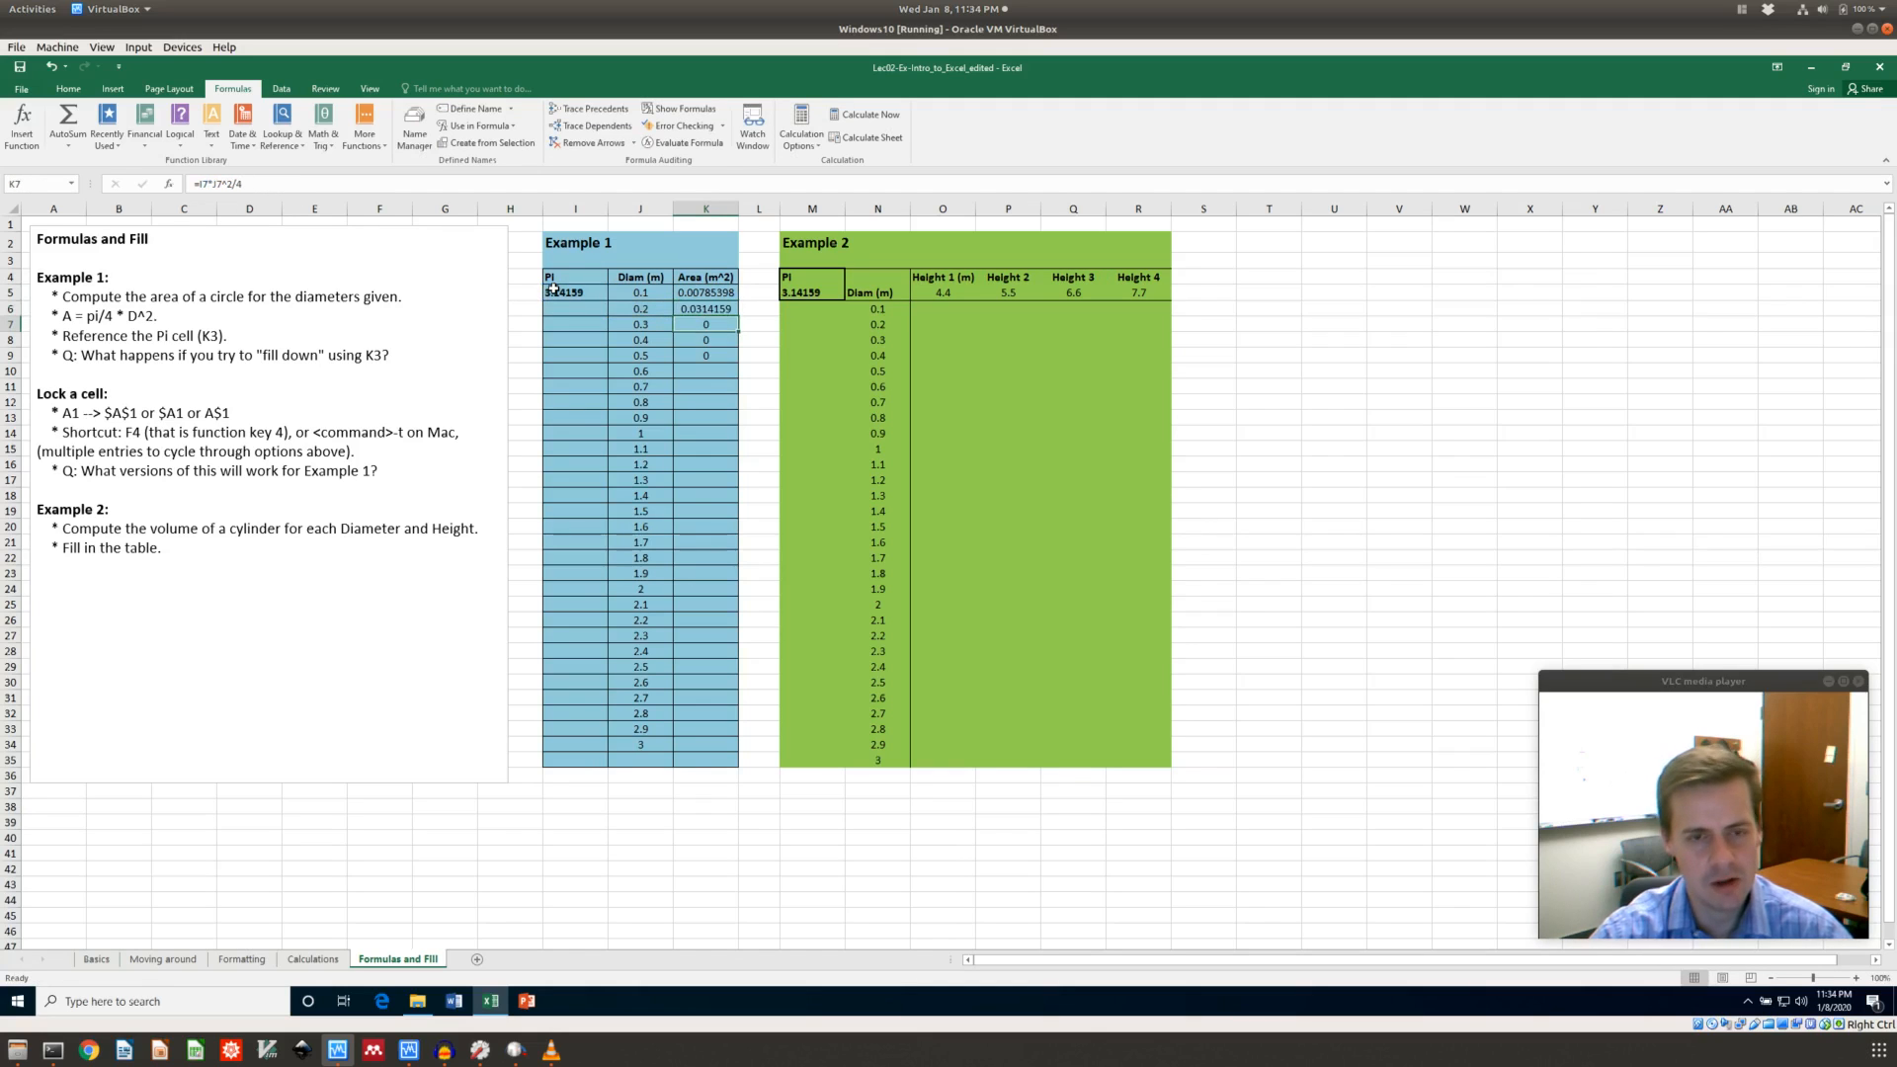
Copy the locked area formula from K6 into cells K7 through K9
key(Up)
key(ctrl+c)
key(Down)
key(ctrl+v)
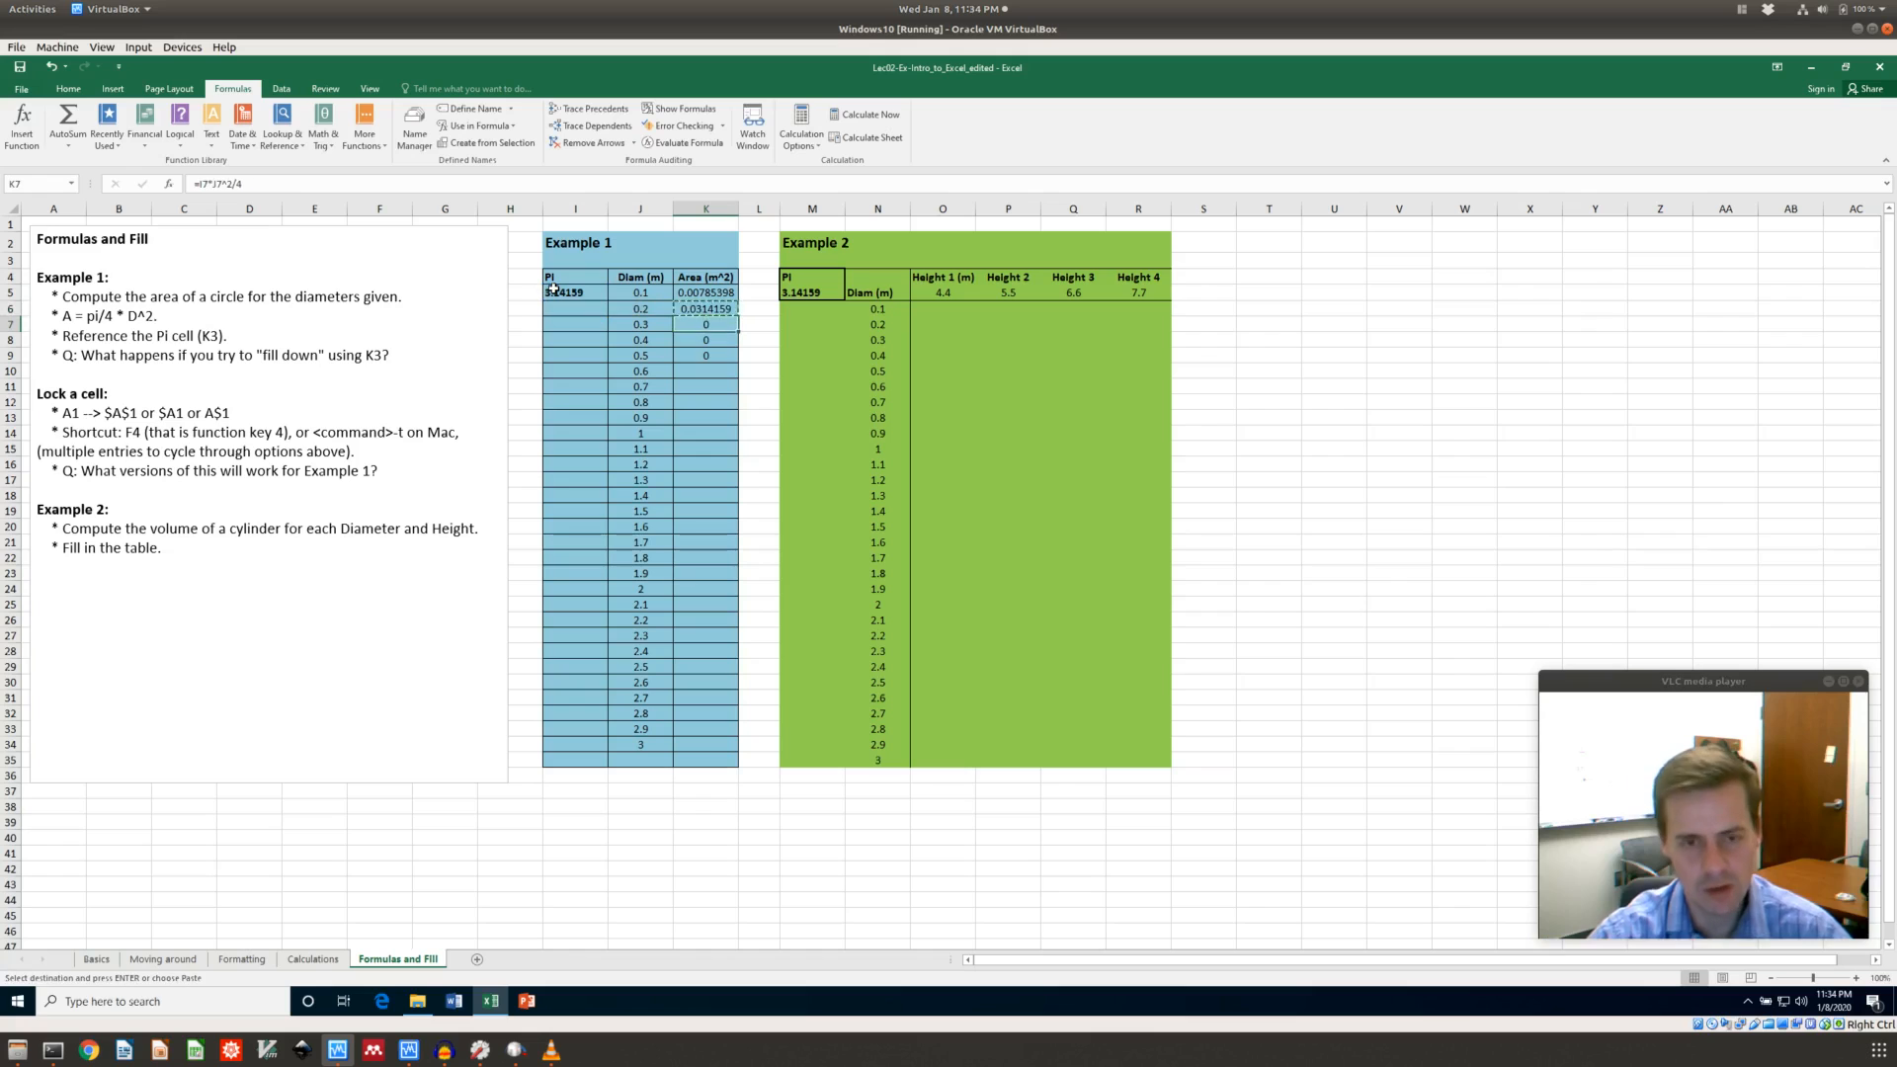
key(Down)
key(ctrl+v)
key(Down)
key(ctrl+v)
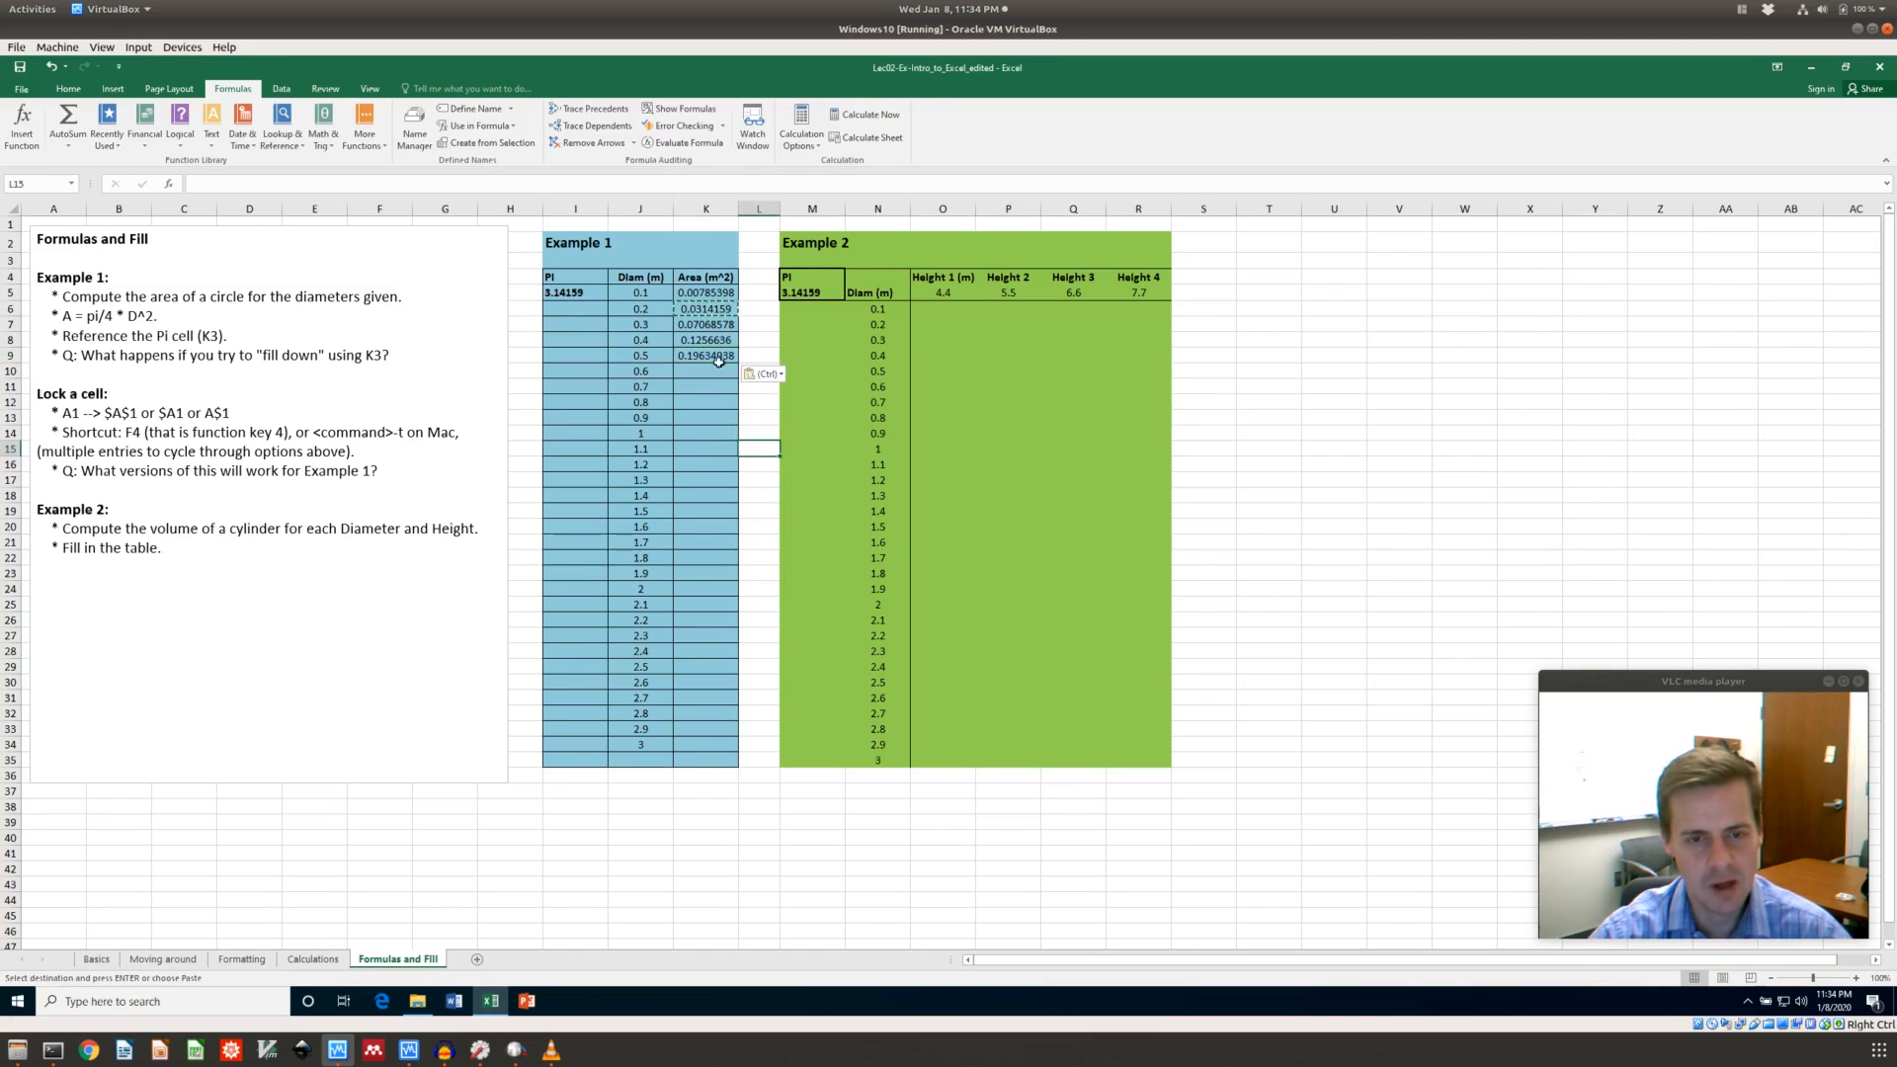
Check the references in K9 and fill its area formula down the column through K34
click(267, 185)
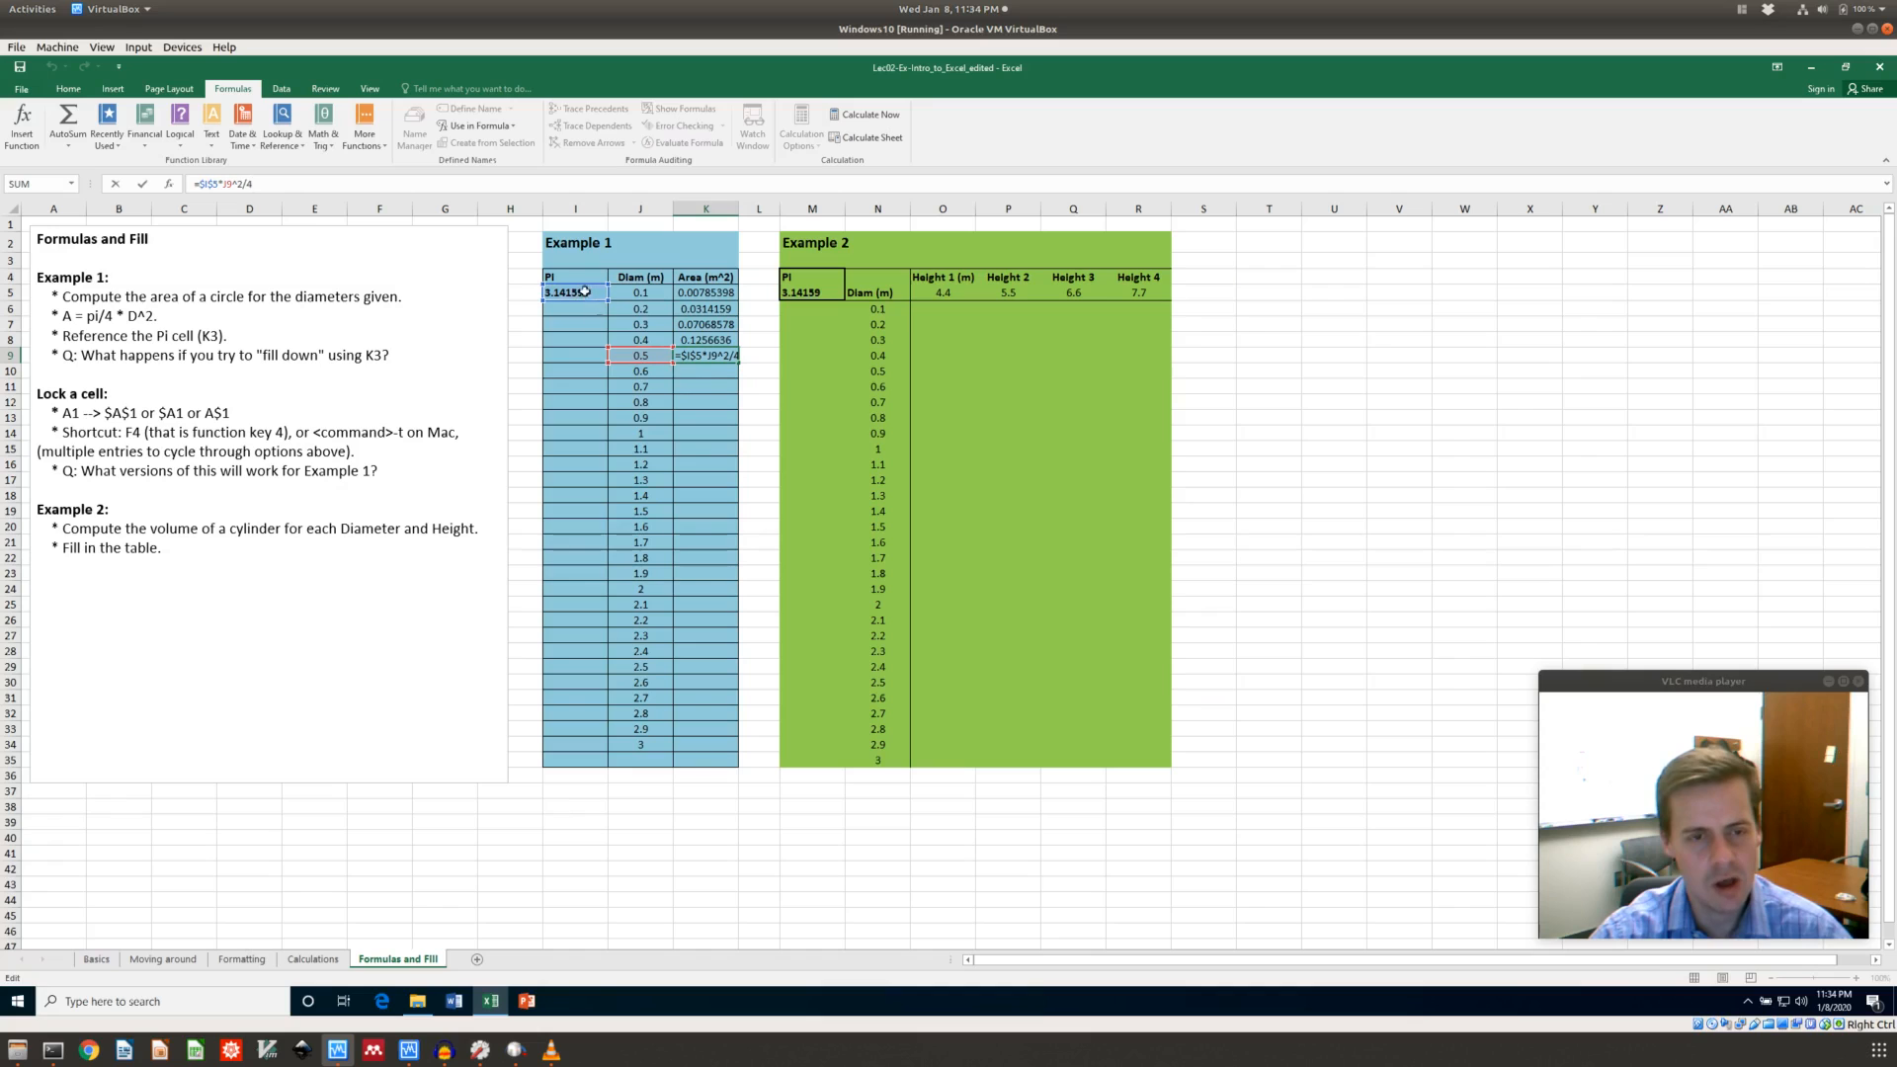
click(722, 358)
key(Escape)
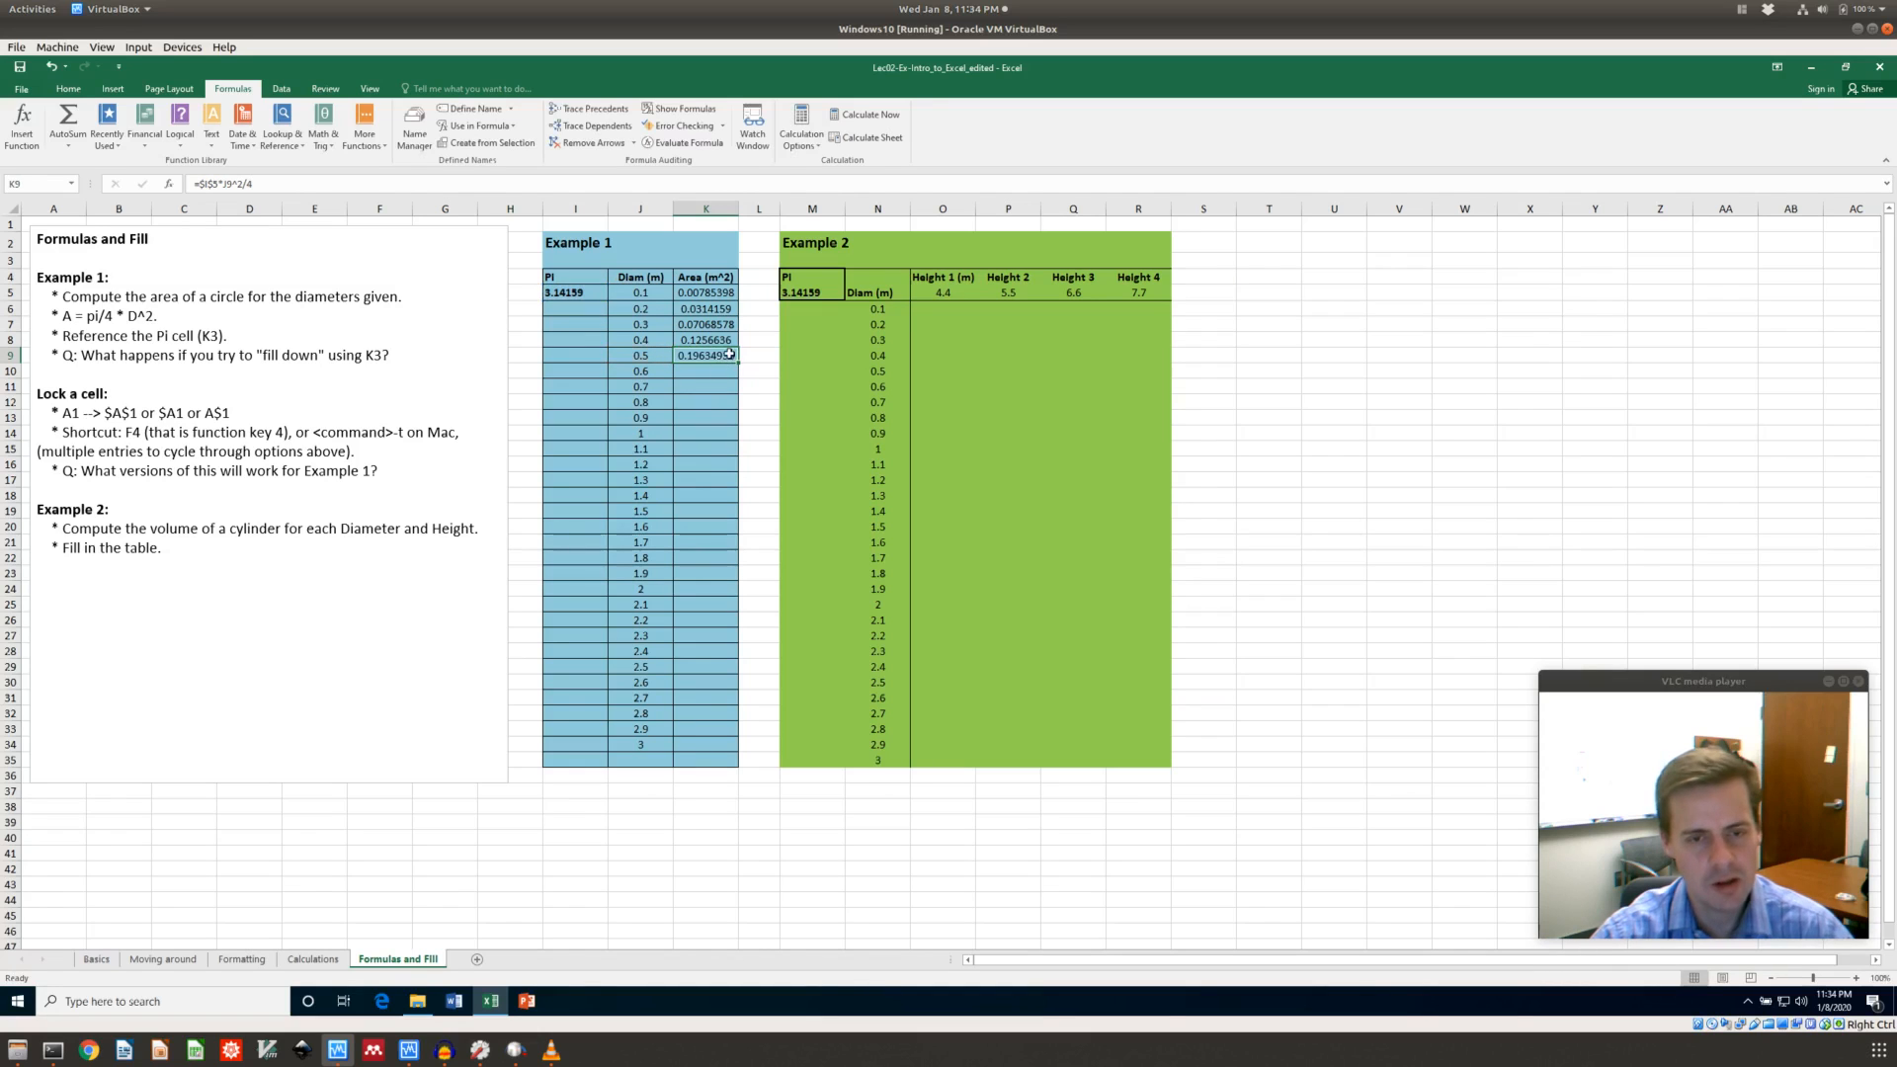
double_click(740, 361)
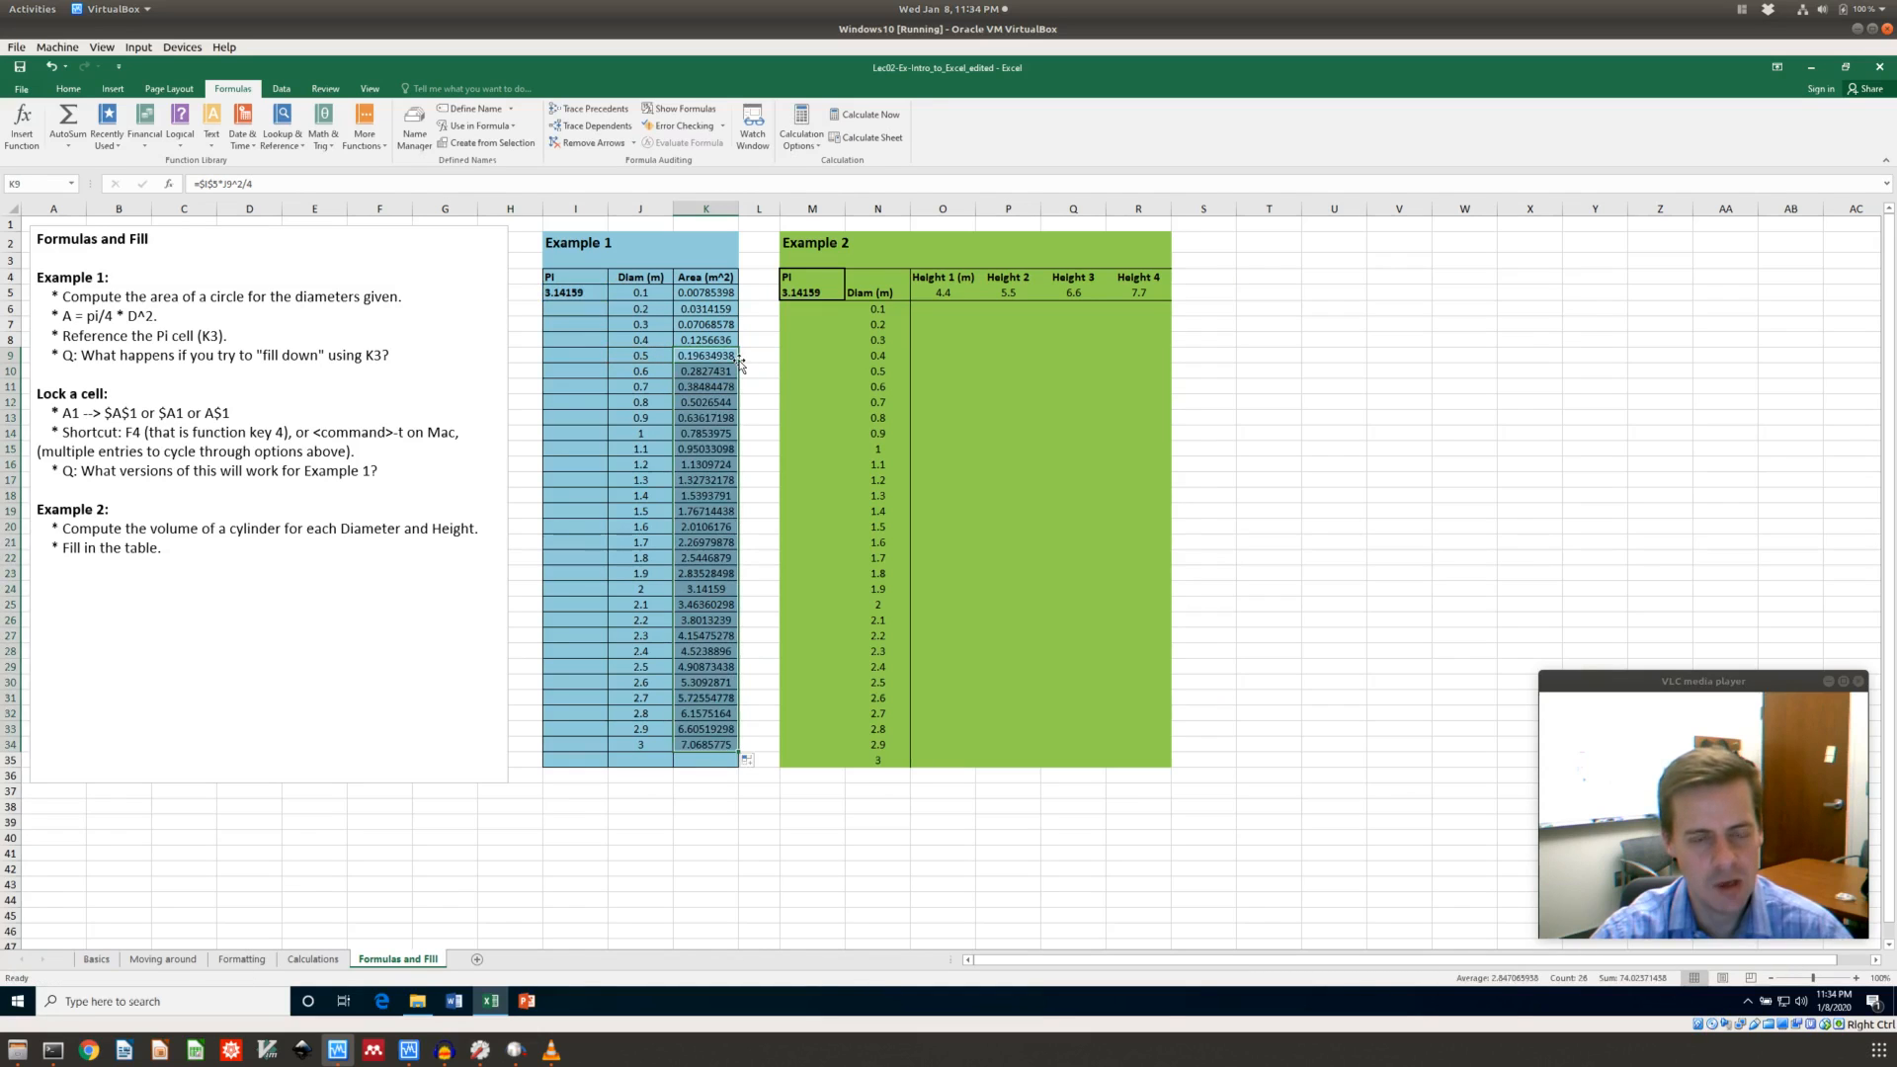
Check the area formula in K5 and its locked Pi reference
drag(717, 338, 718, 324)
key(ctrl+c)
click(718, 294)
key(Escape)
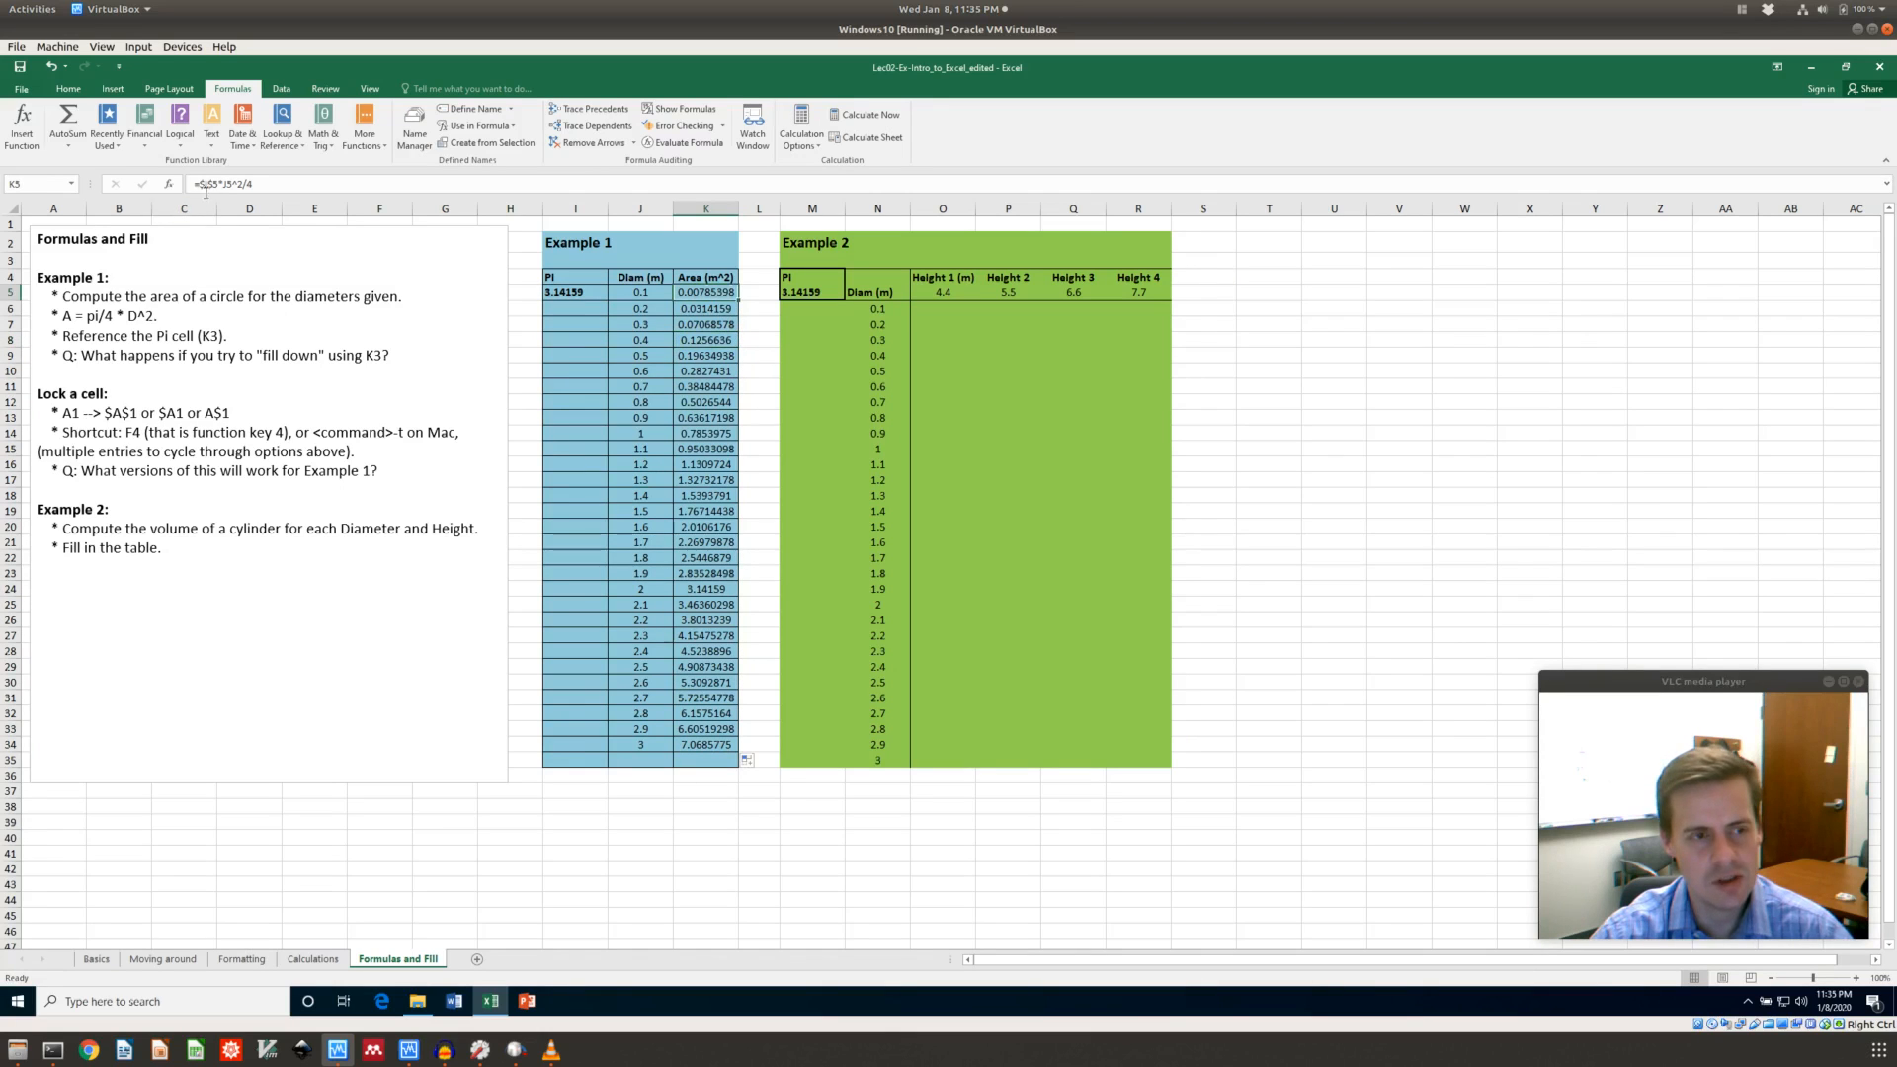
Enter the cylinder volume formula =M5*N6^2/4*O5 in O6 of the Example 2 table
click(922, 312)
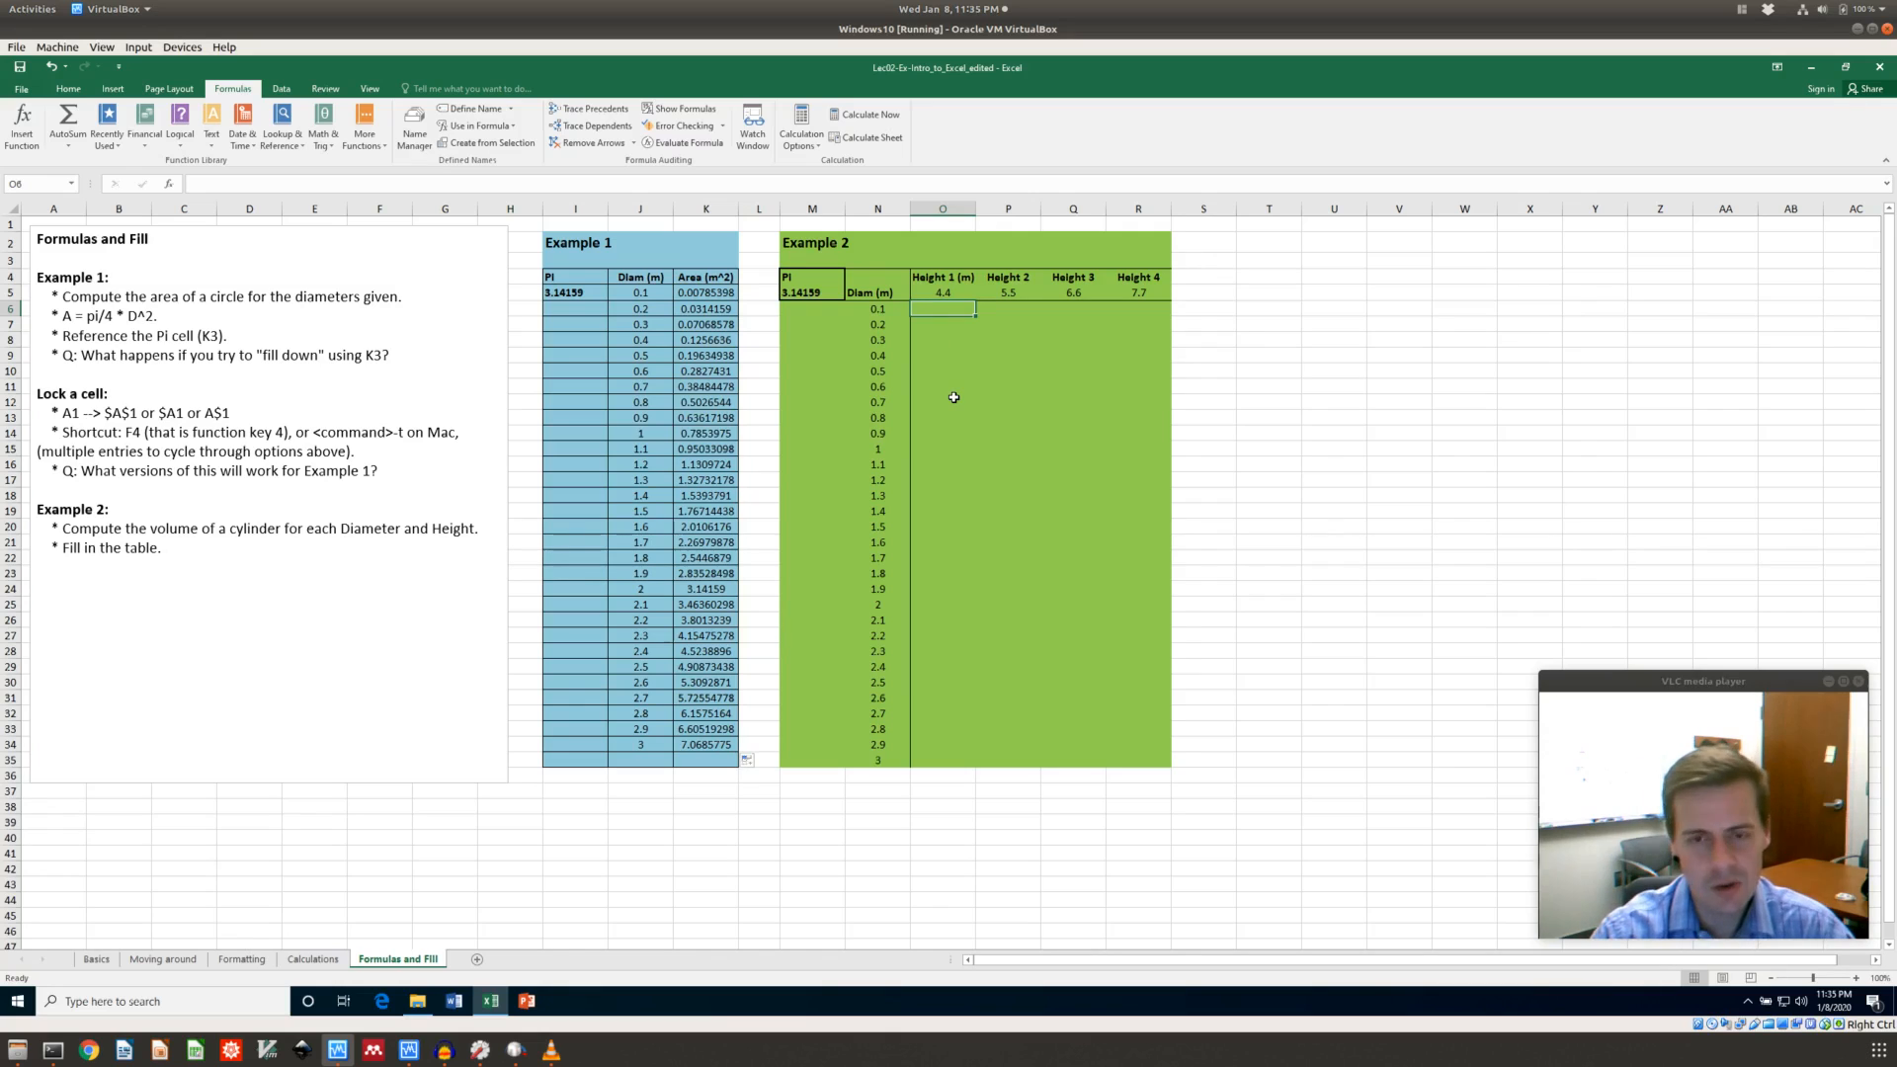
text(=)
click(802, 293)
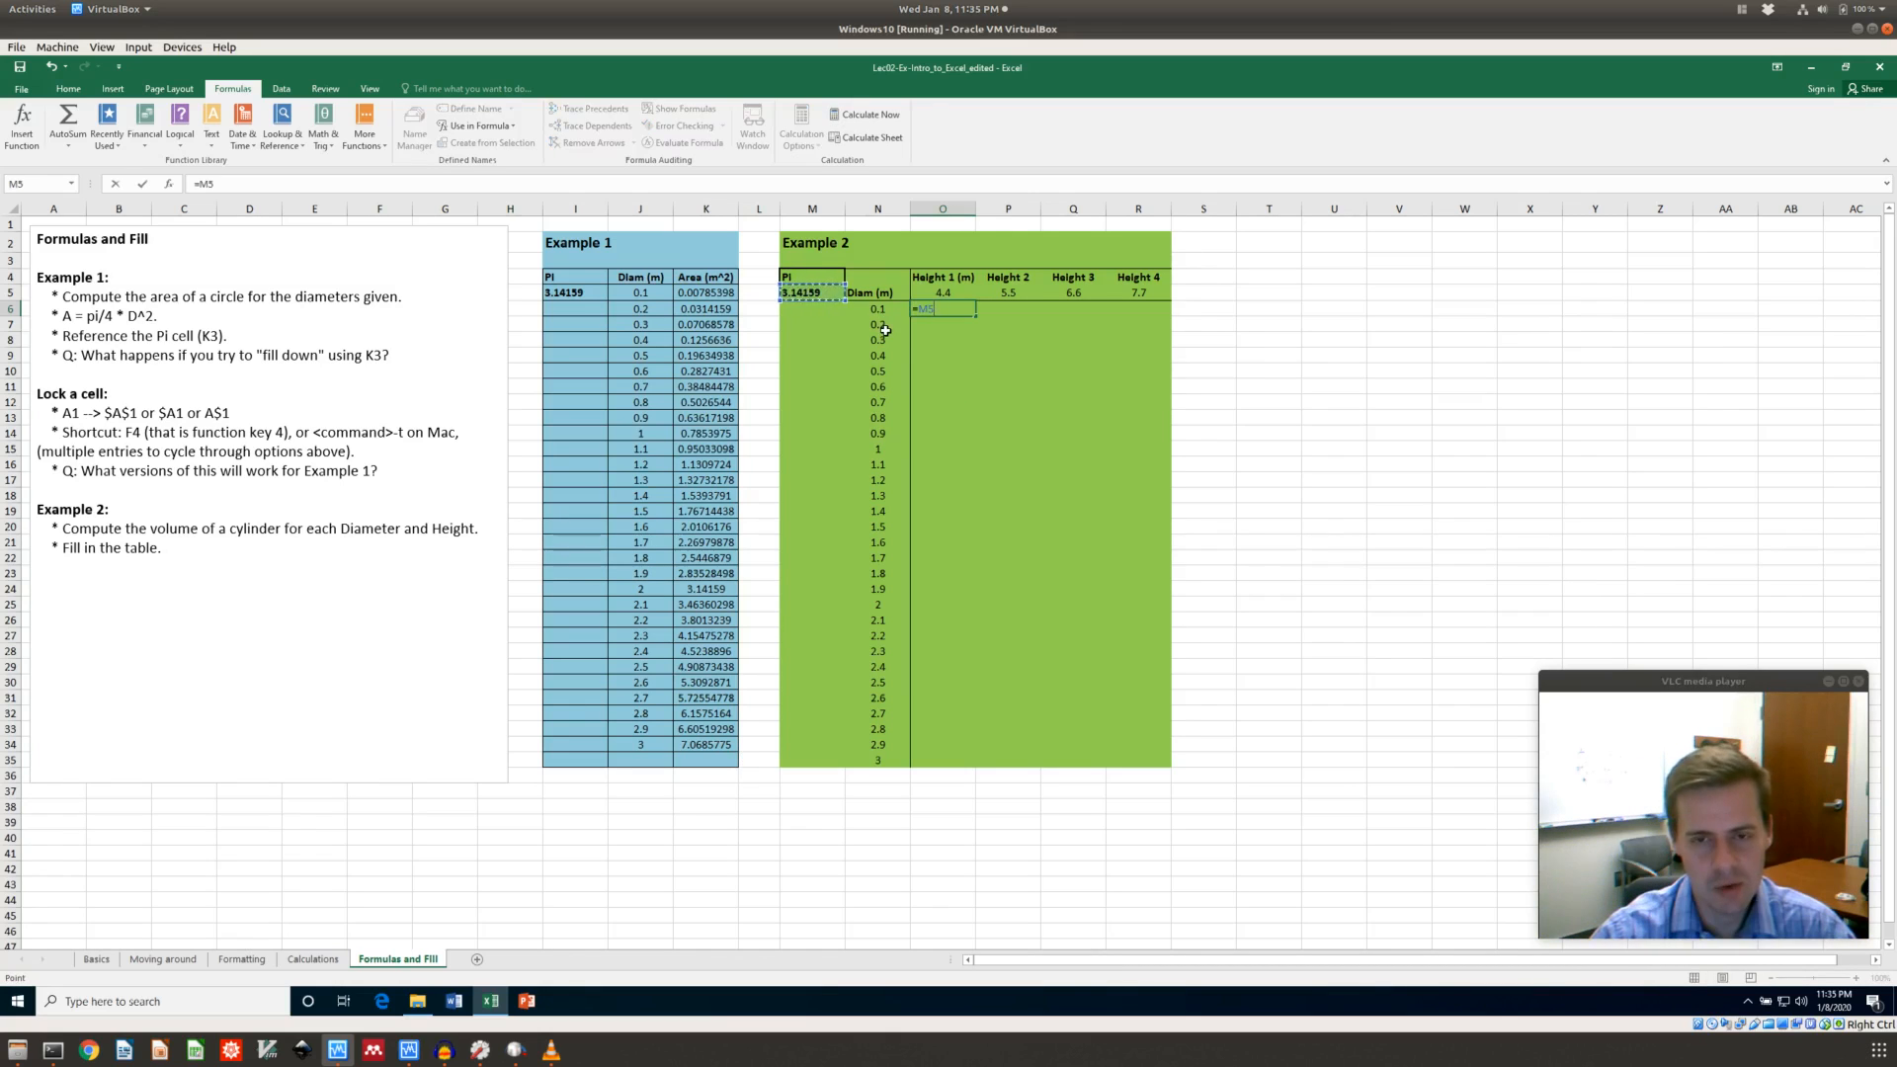
text(*)
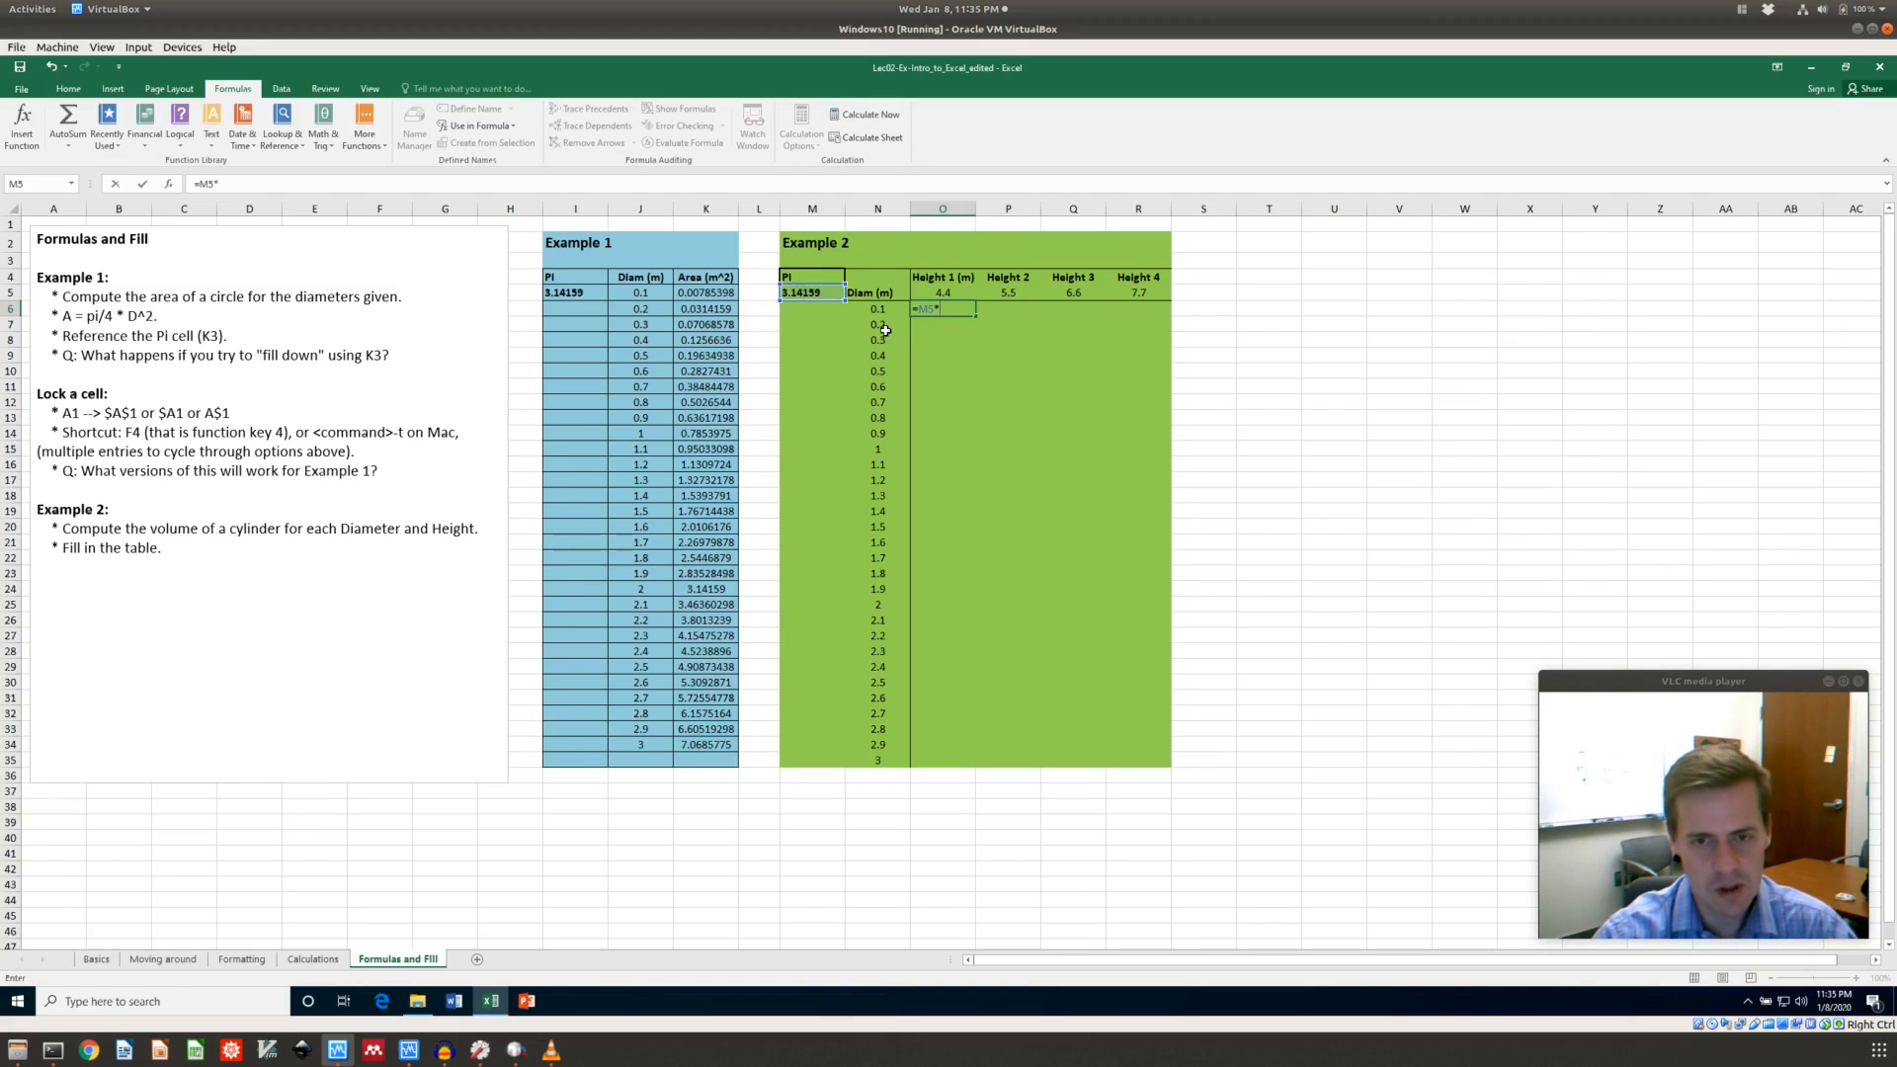
click(888, 310)
text(^2)
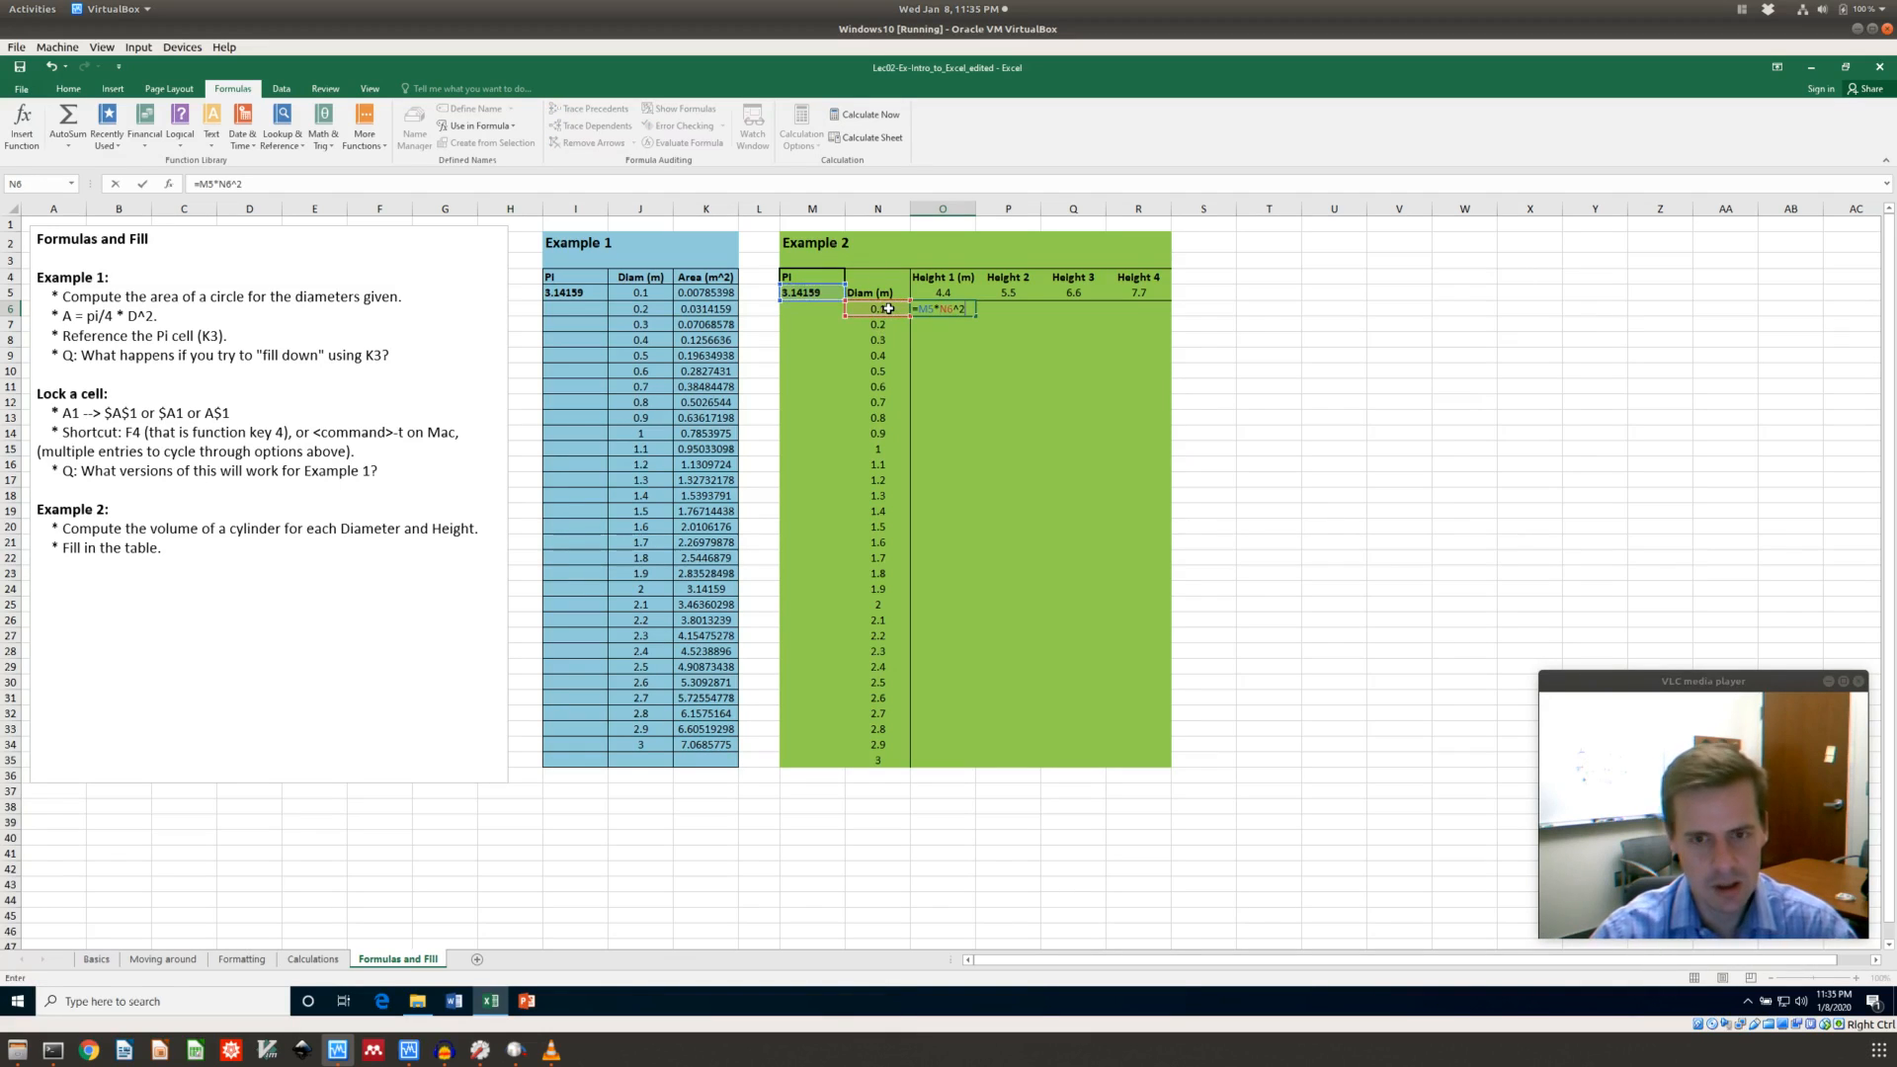
text(/4*)
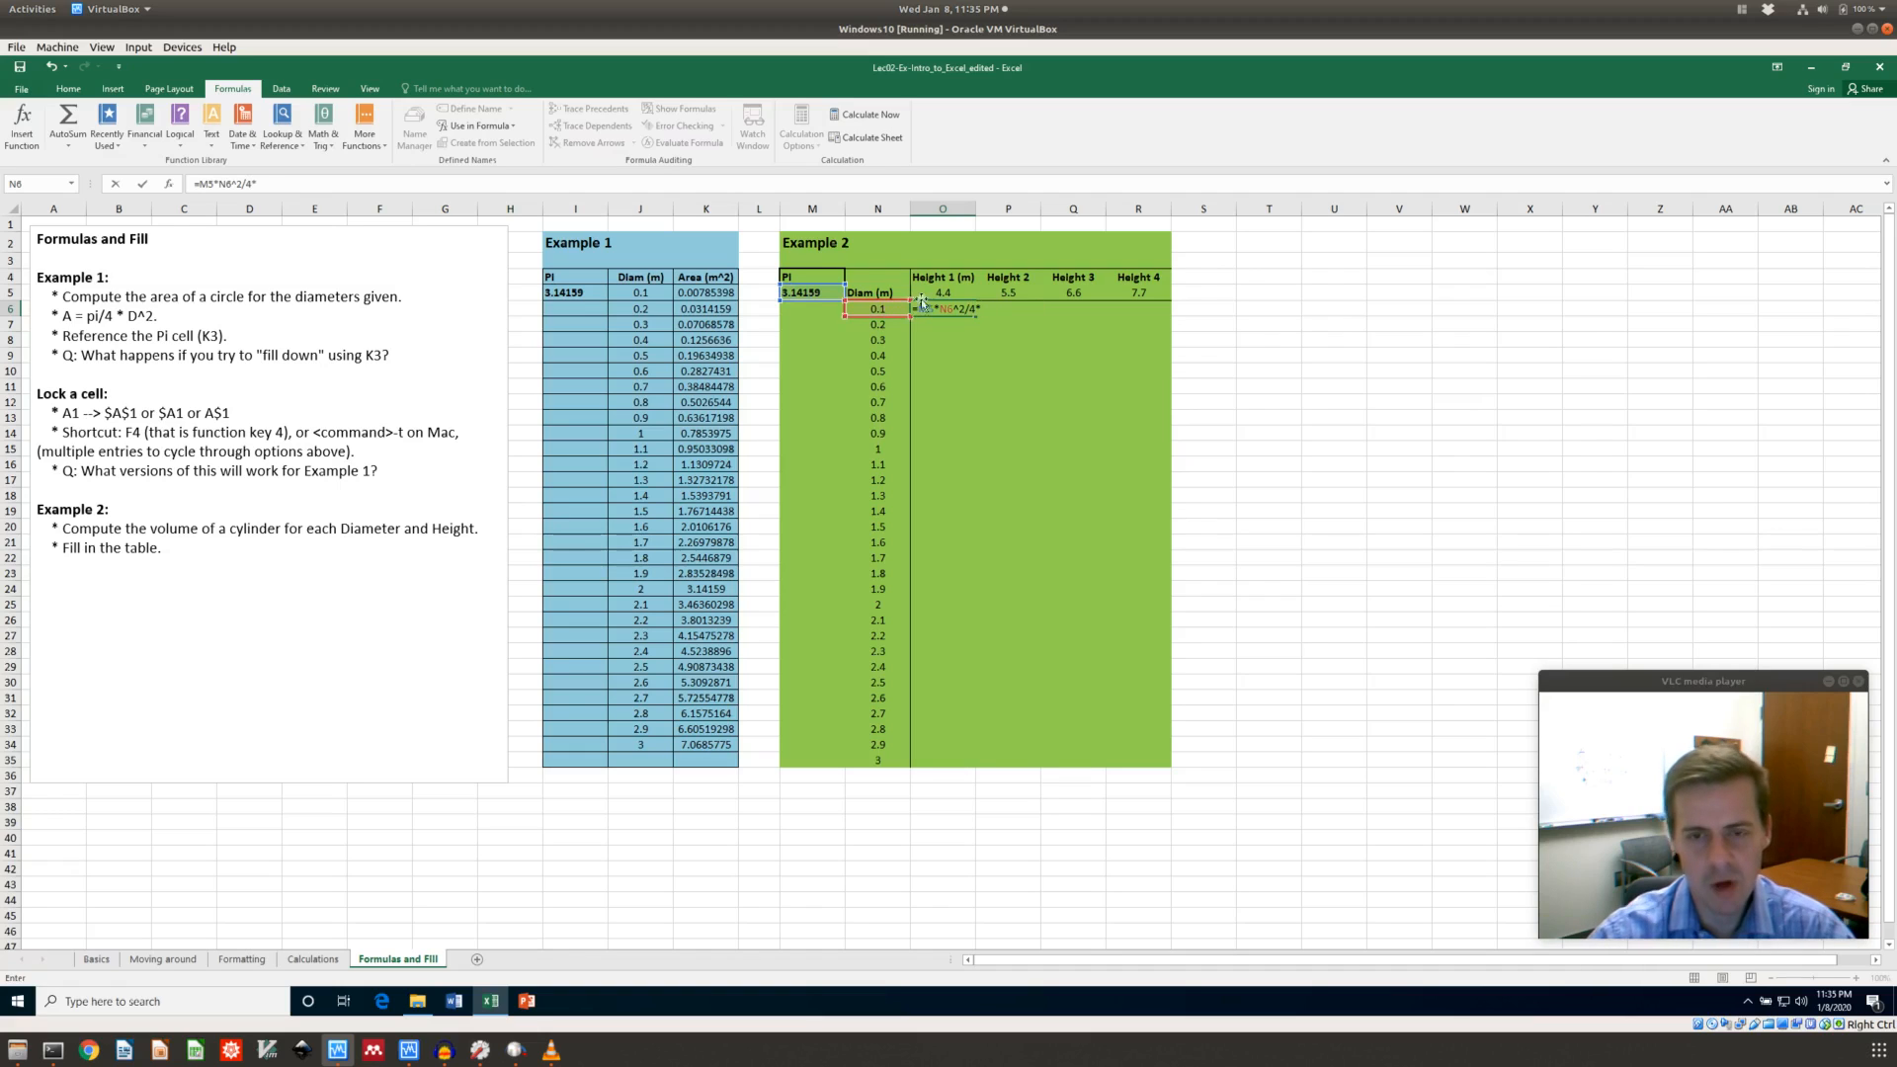
click(935, 294)
key(Return)
Copy the unlocked volume formula from O6 into O7 and check which cells it references
click(940, 309)
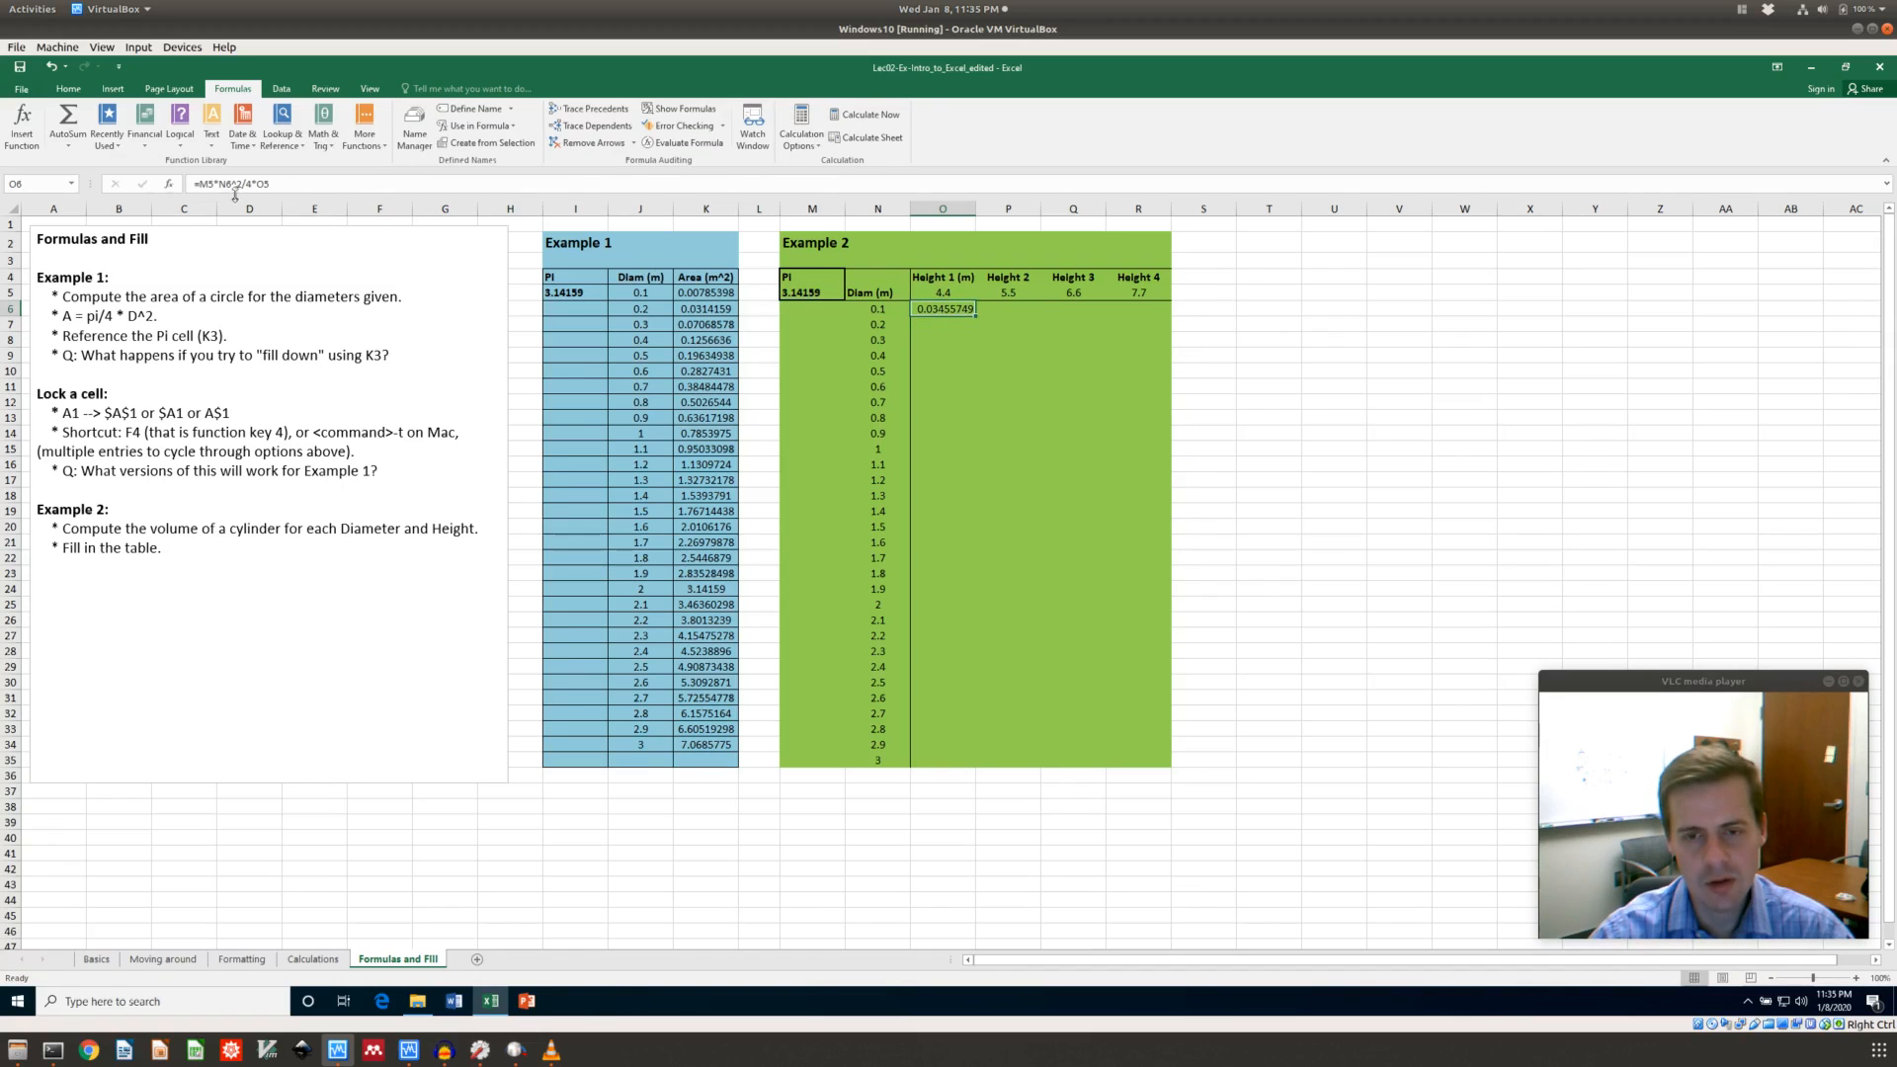
key(ctrl+c)
key(Down)
key(ctrl+v)
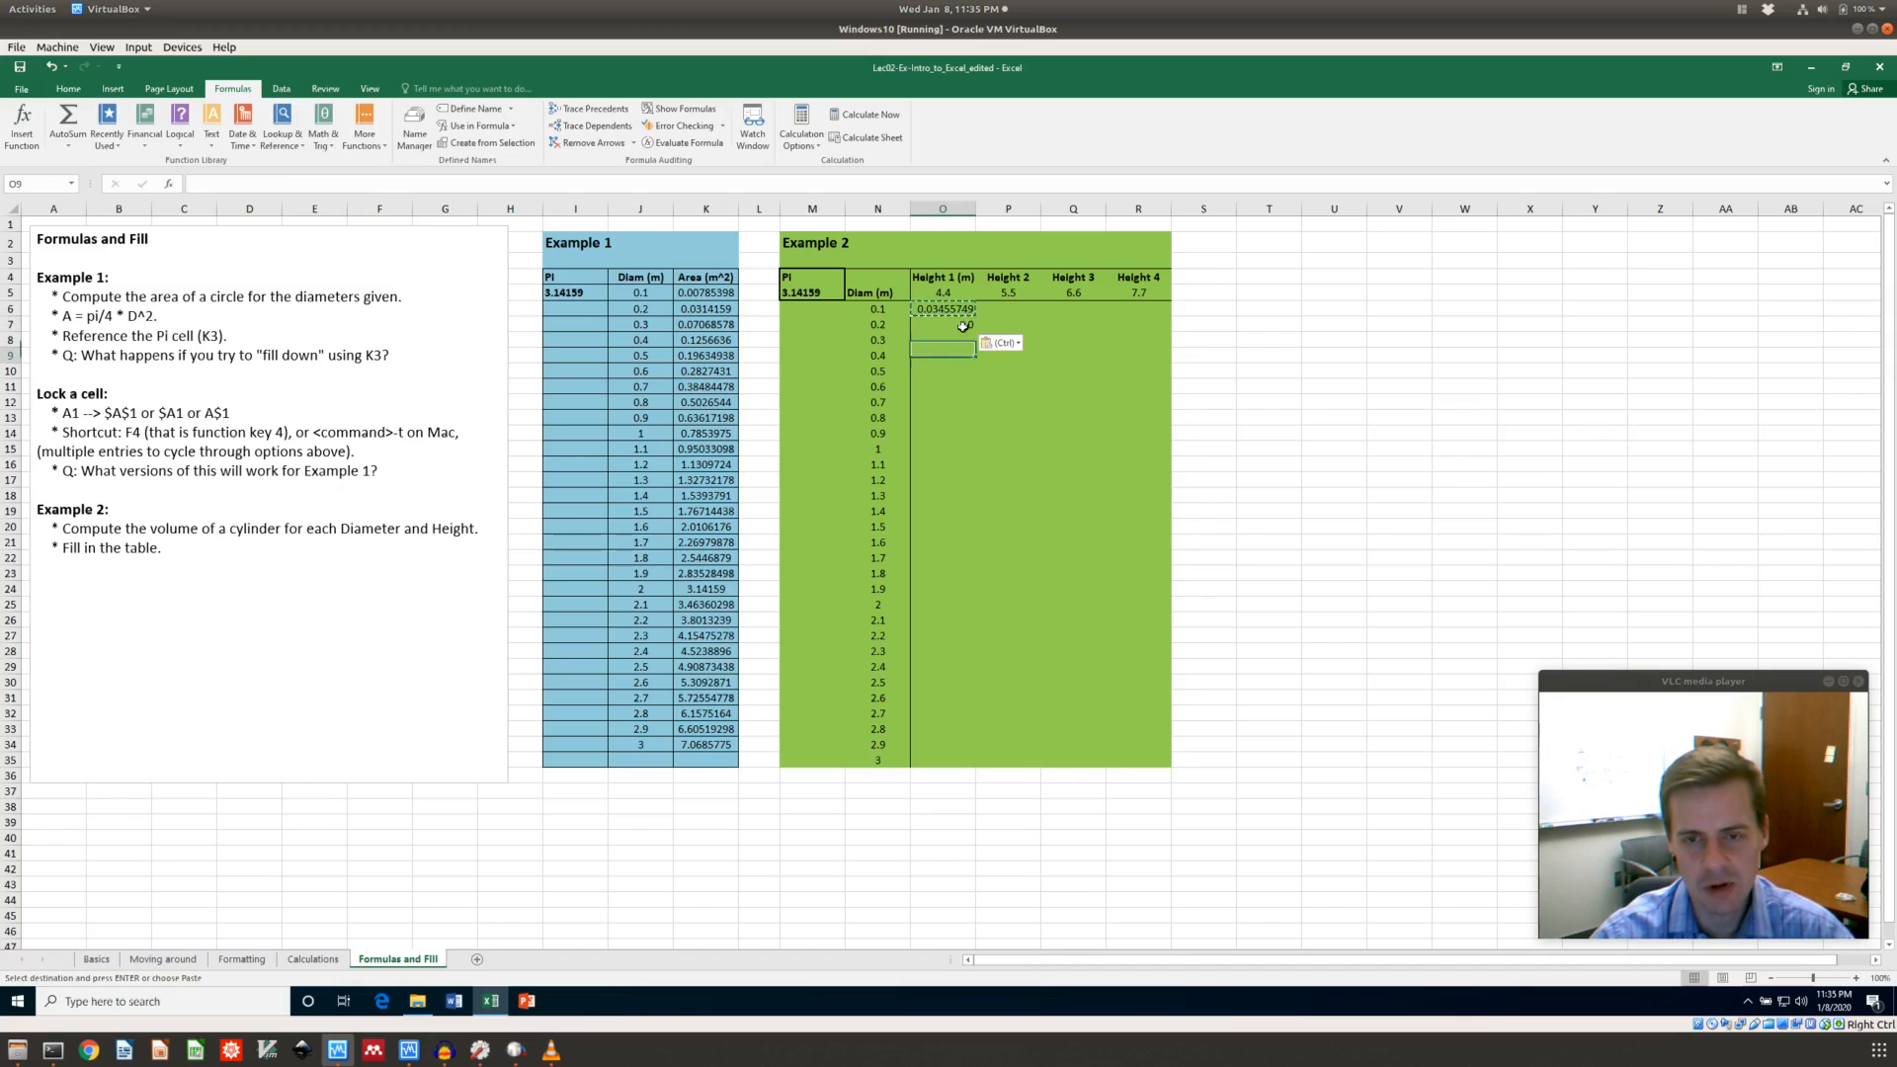
click(313, 190)
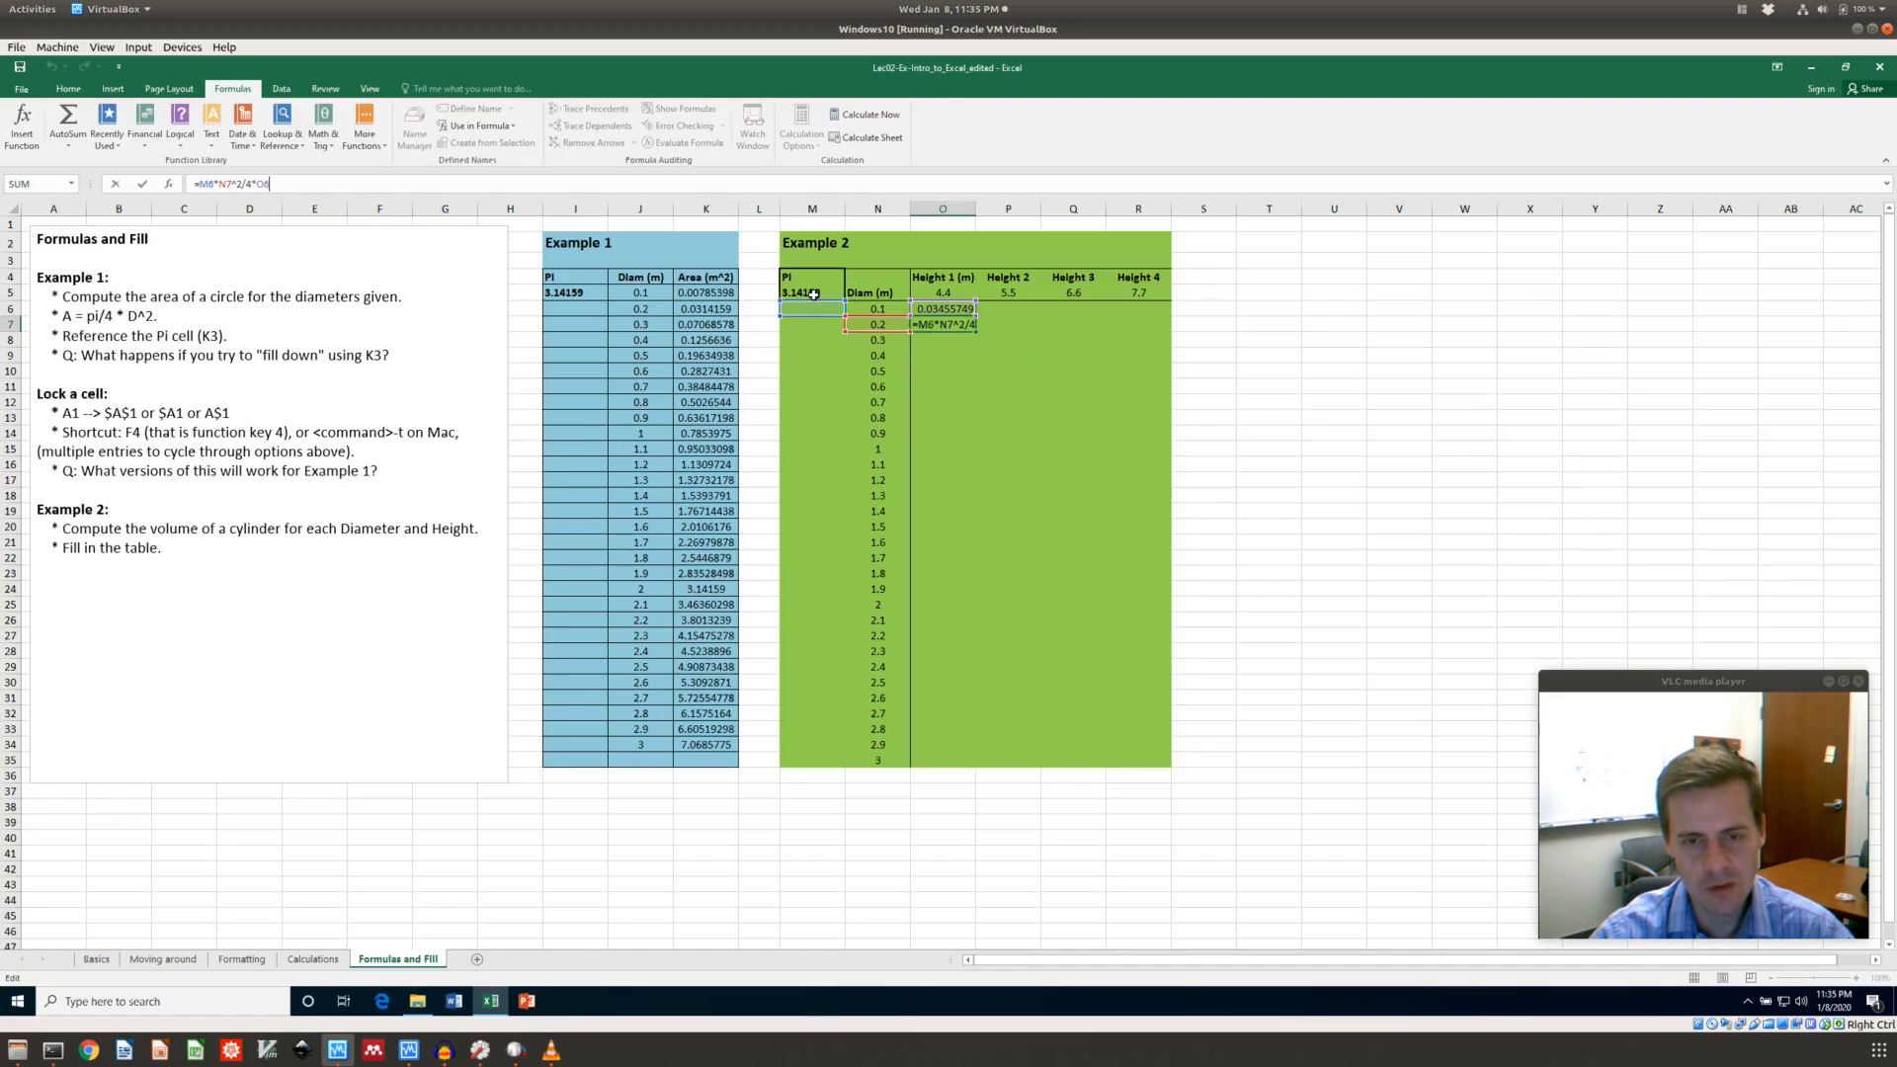
key(ctrl+Return)
Lock the Pi and height references in O6 so the formula reads =$M$5*N6^2/4*$O$5
click(947, 310)
click(222, 184)
key(F4)
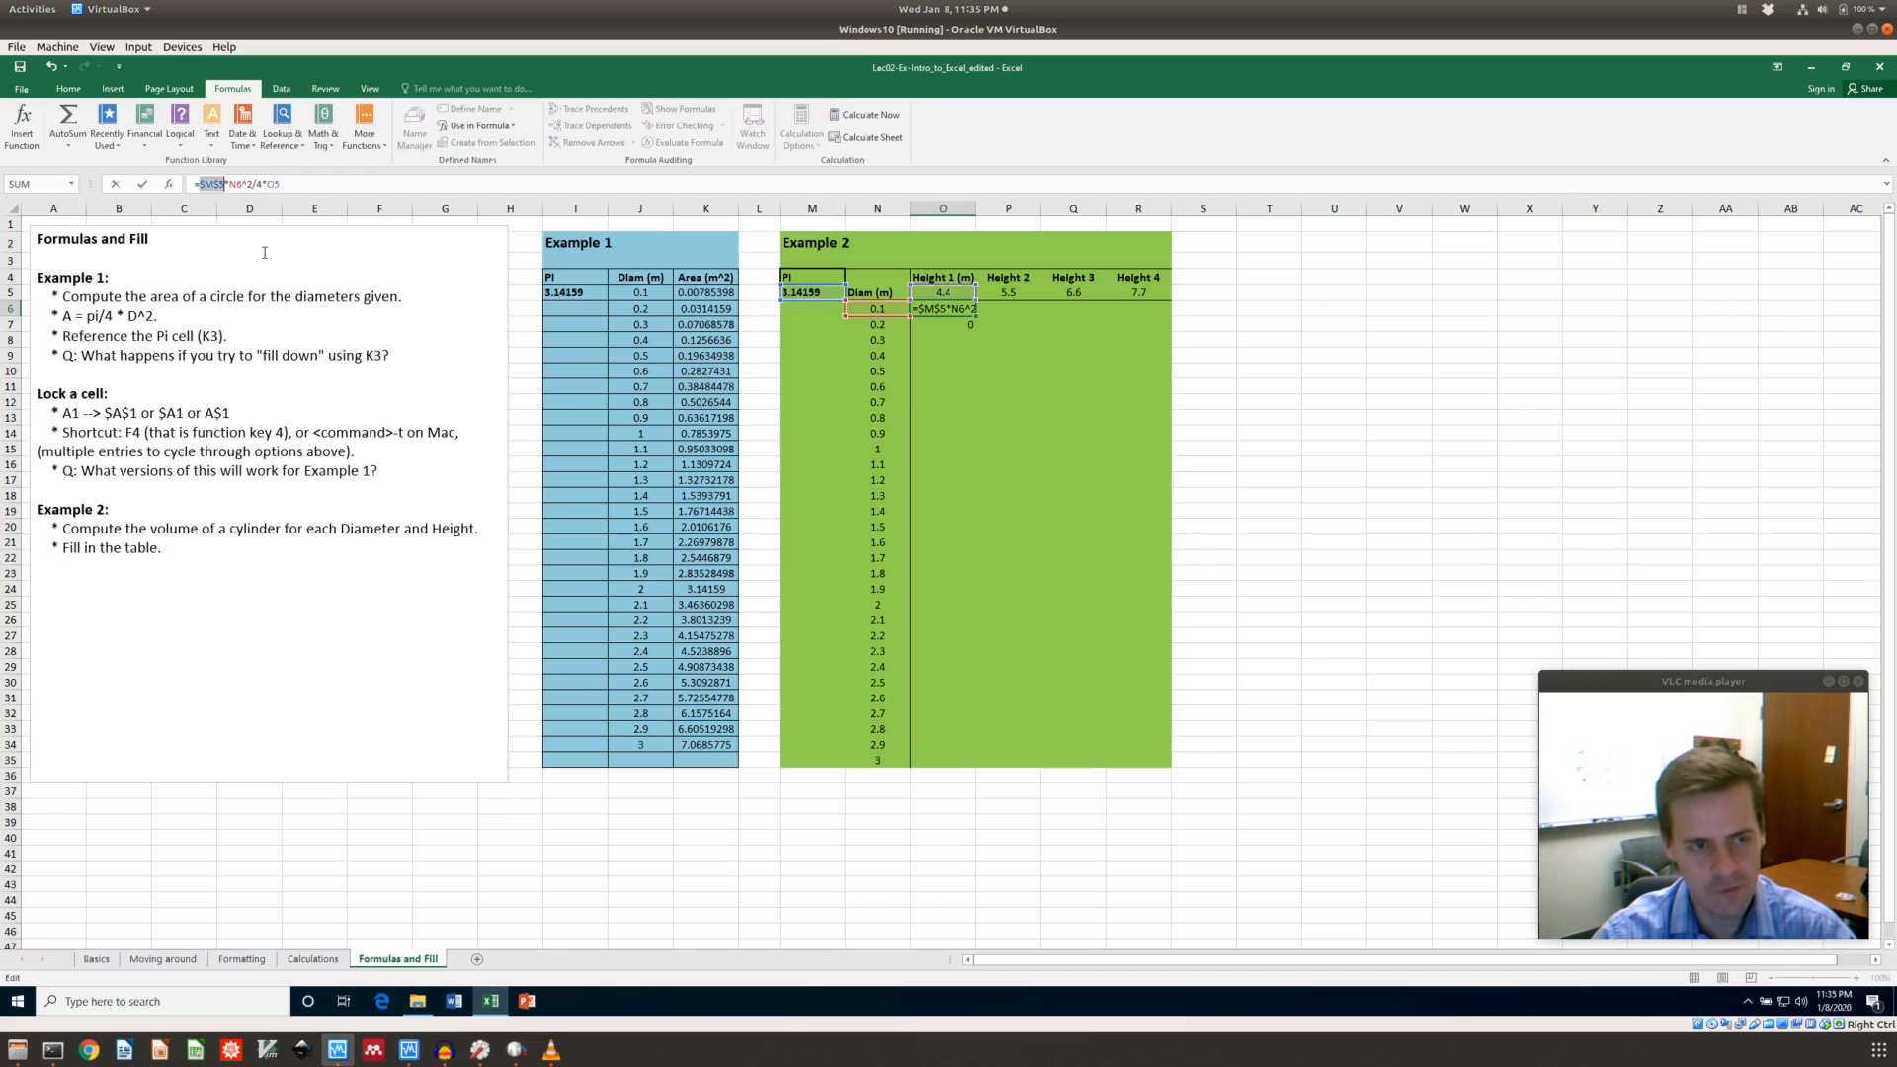
click(278, 183)
key(Return)
Copy the locked volume formula from O6 into O7 and O8, and fill it down the column through O35
key(Up)
key(ctrl+c)
key(Down)
key(ctrl+v)
key(Down)
key(ctrl+v)
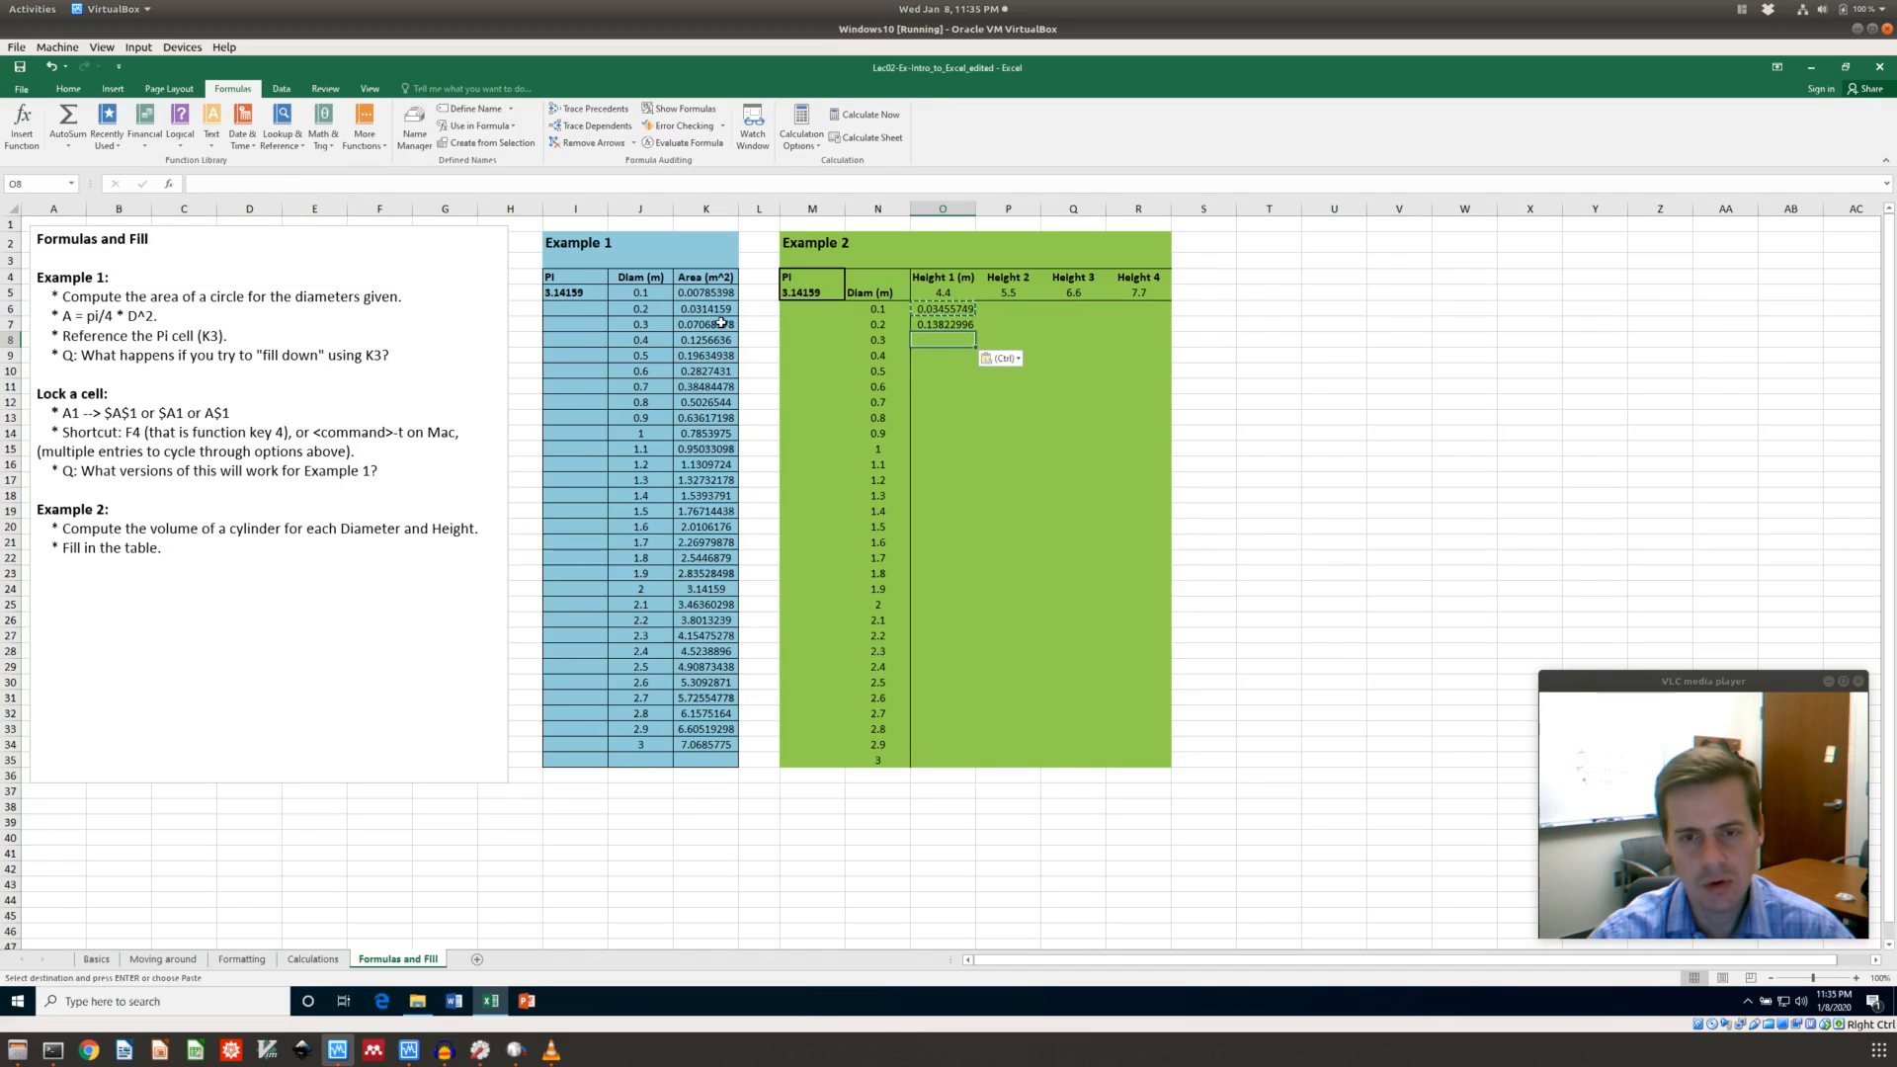
double_click(974, 344)
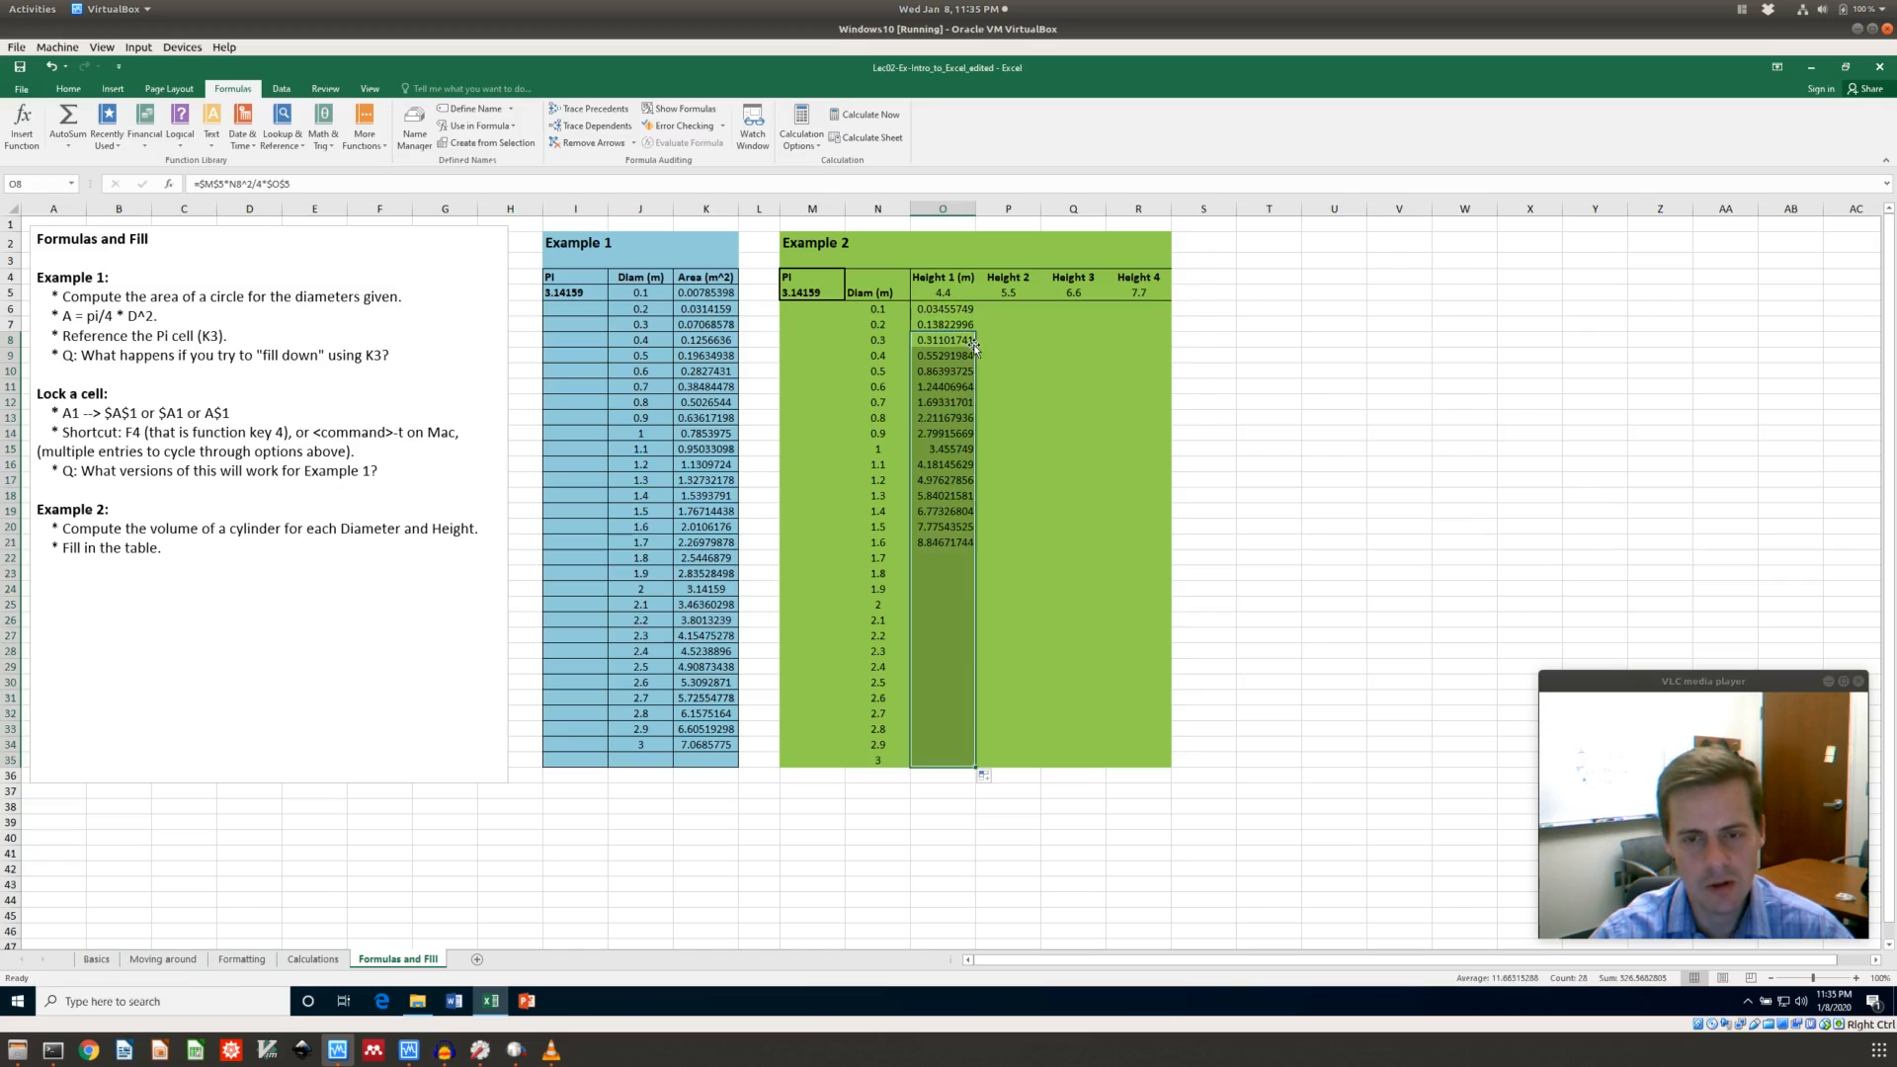
Examine the volume formulas in O6 through O9 to compare their locked and relative references
key(Up)
key(Up)
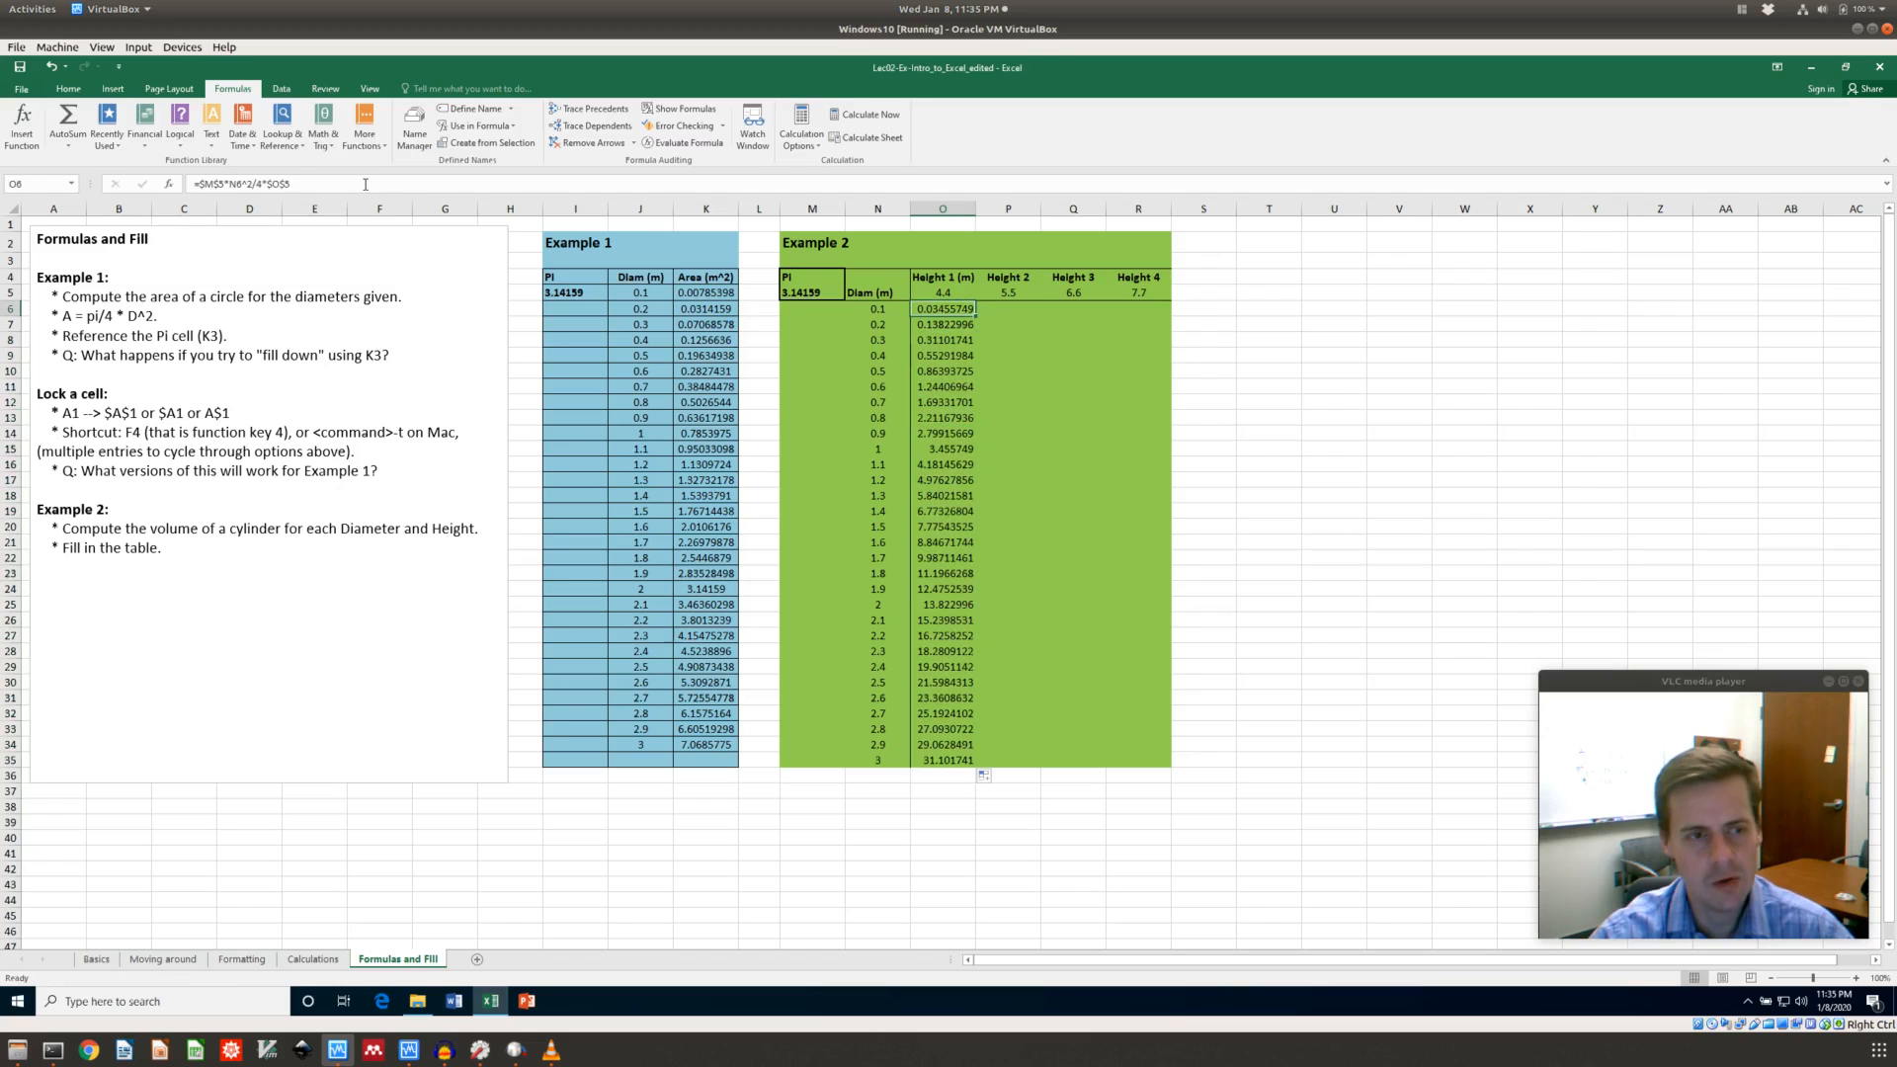
key(Down)
key(Down)
key(Down)
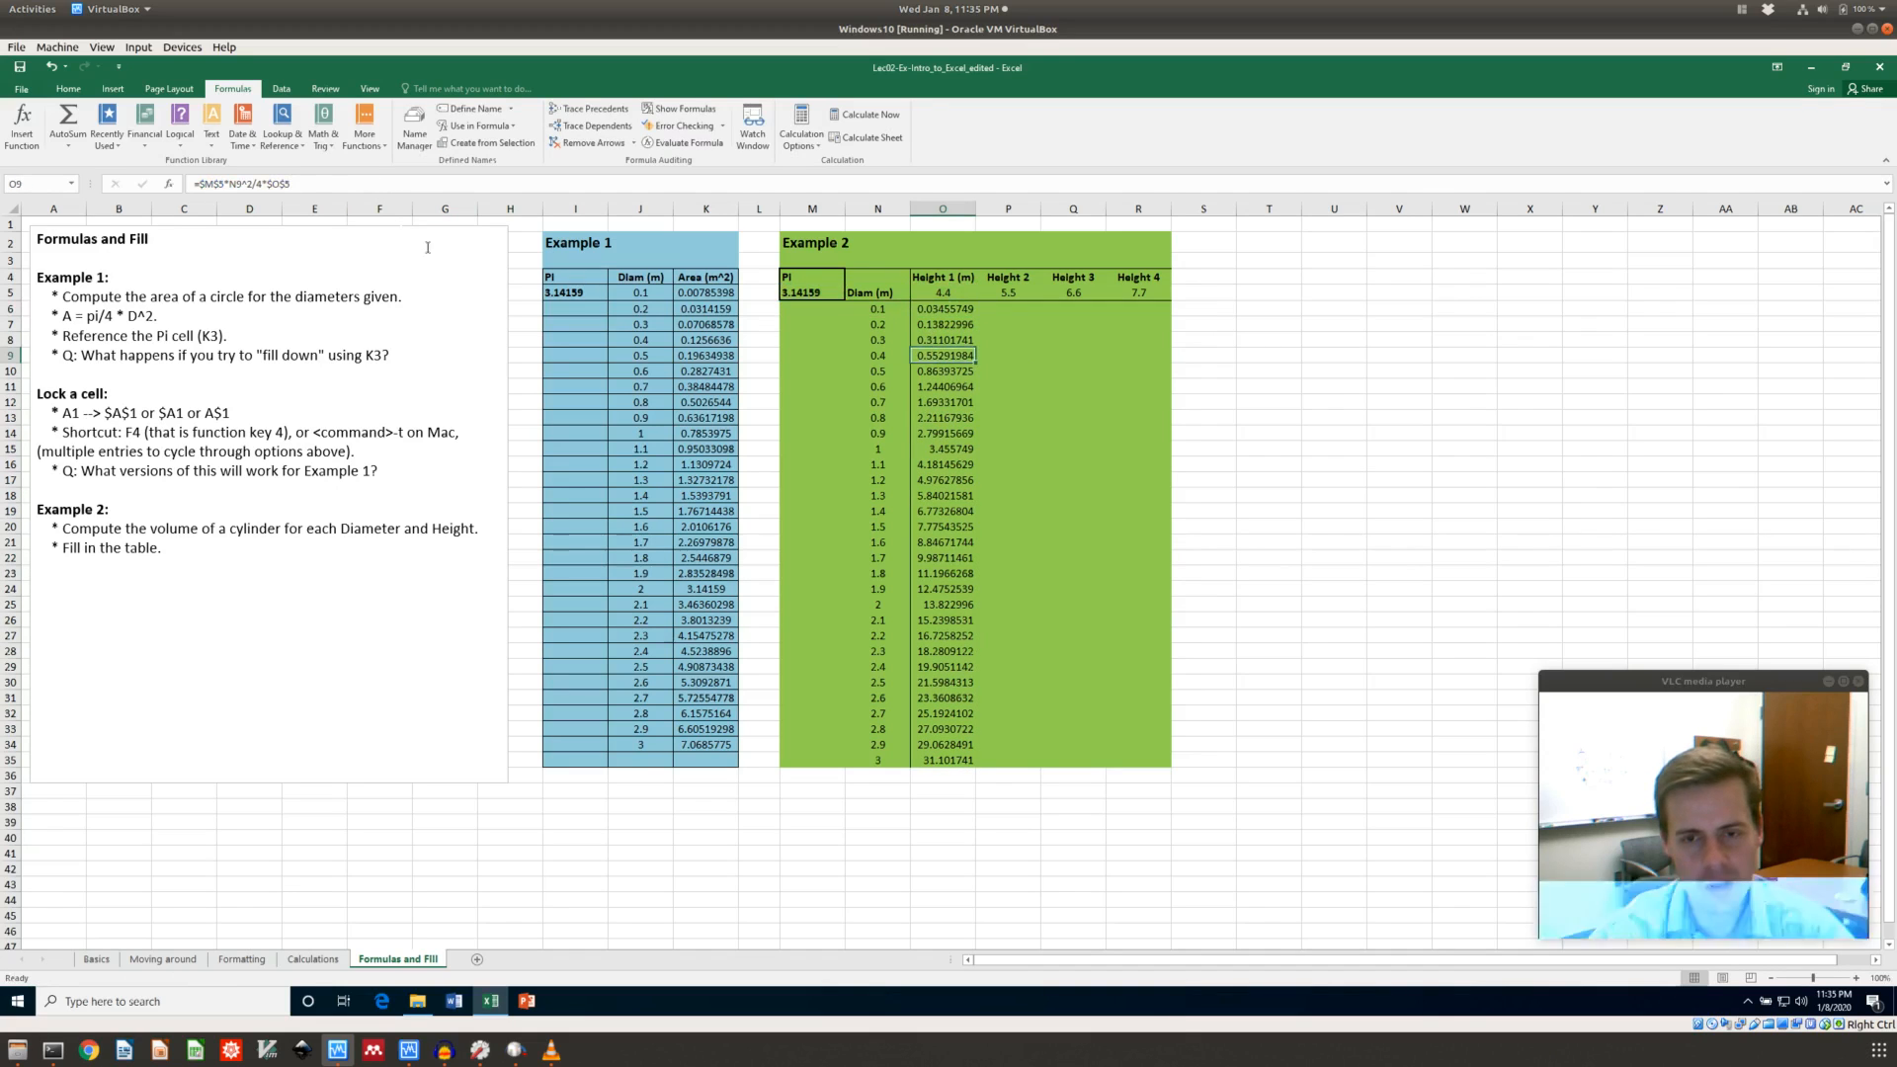
click(349, 184)
key(Return)
key(Up)
key(Up)
key(Up)
key(Up)
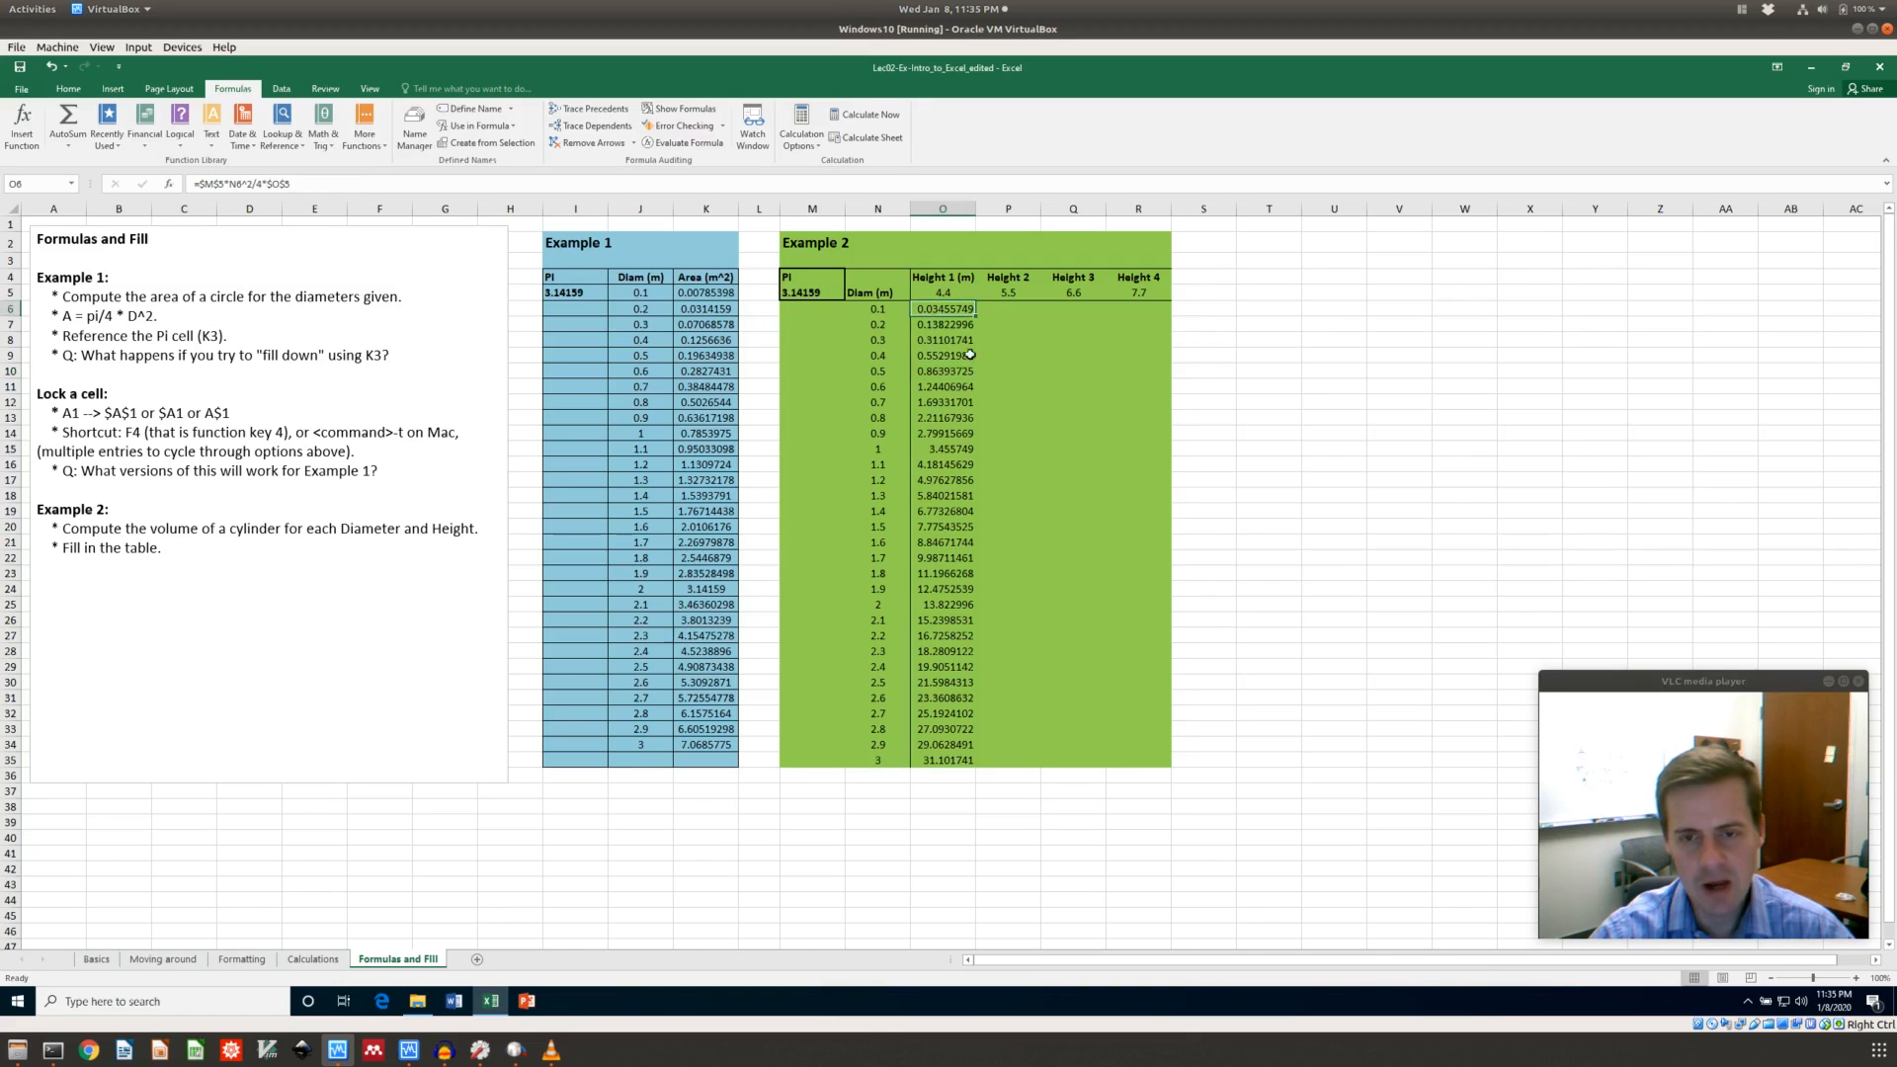
Copy the Height 1 volumes in O6:O35 into the Height 2 column from P6 and check which cells P6 references
shift+click(957, 756)
key(ctrl+c)
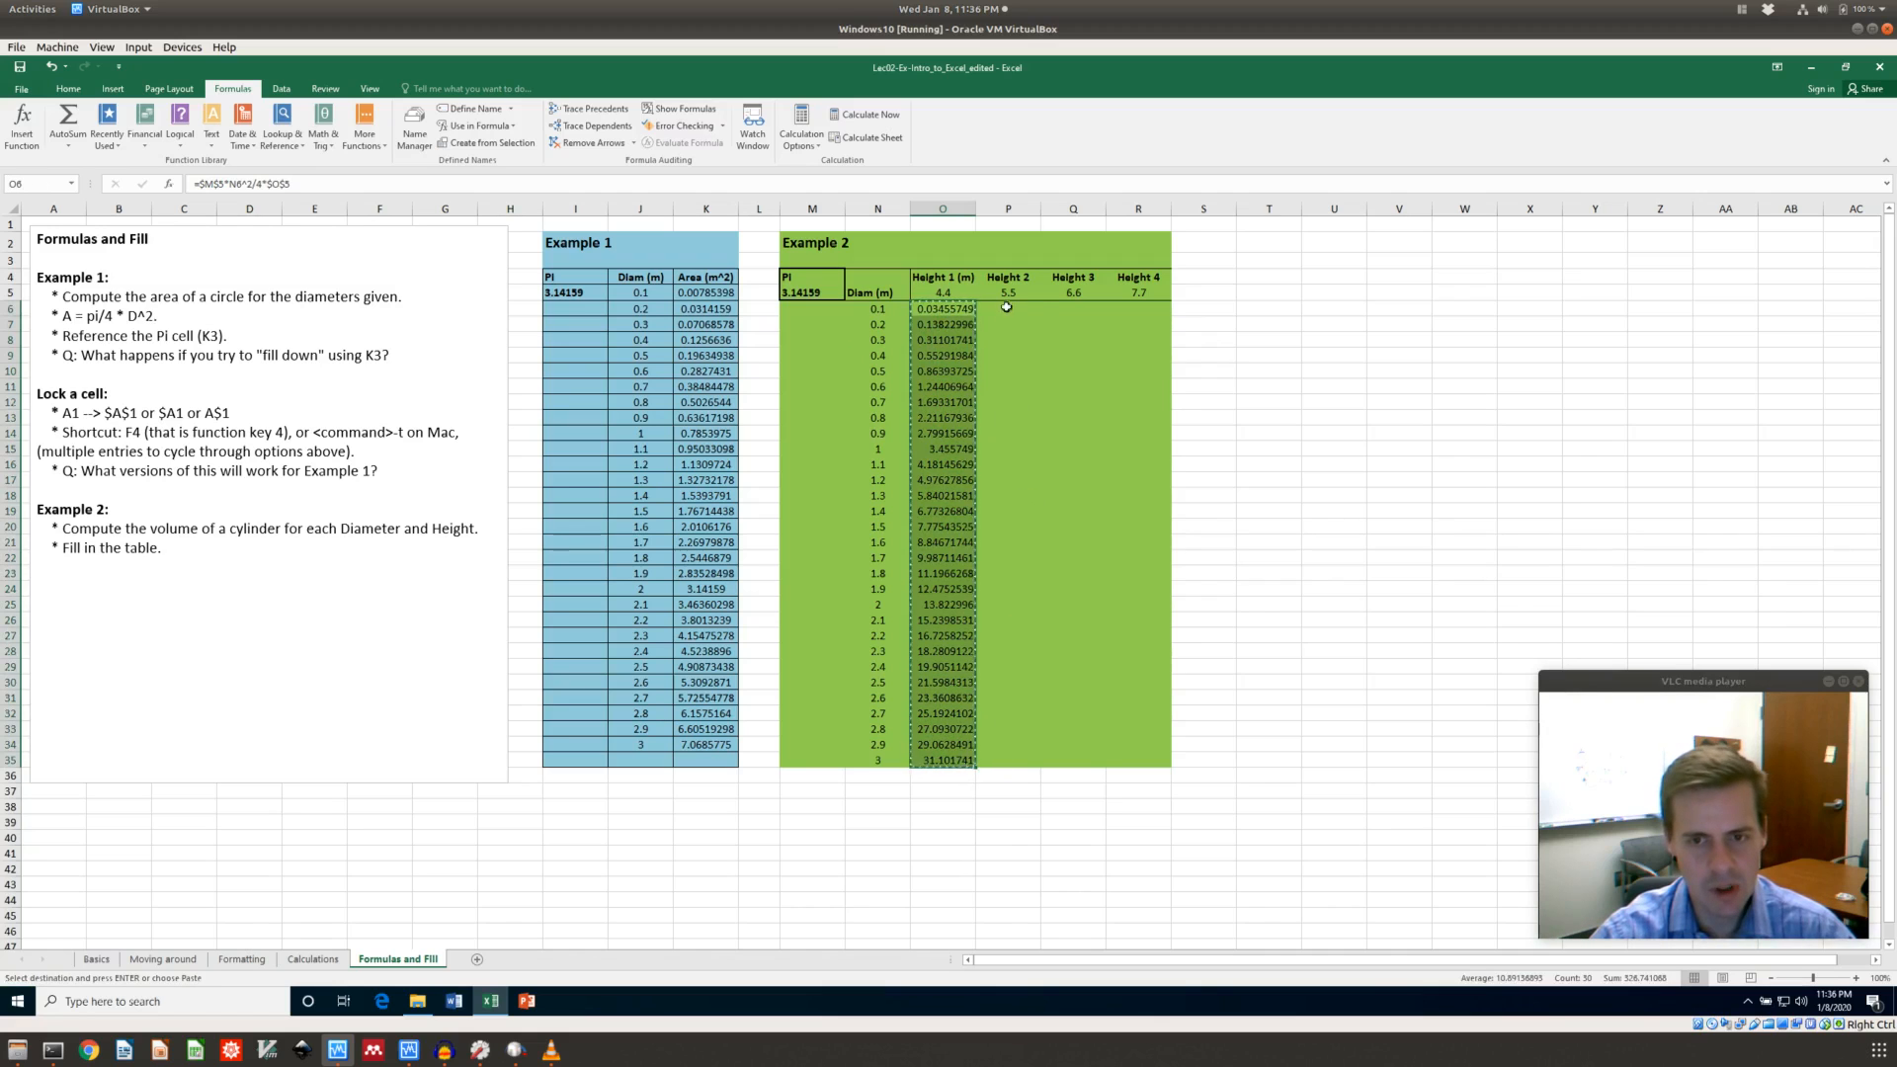
click(1005, 307)
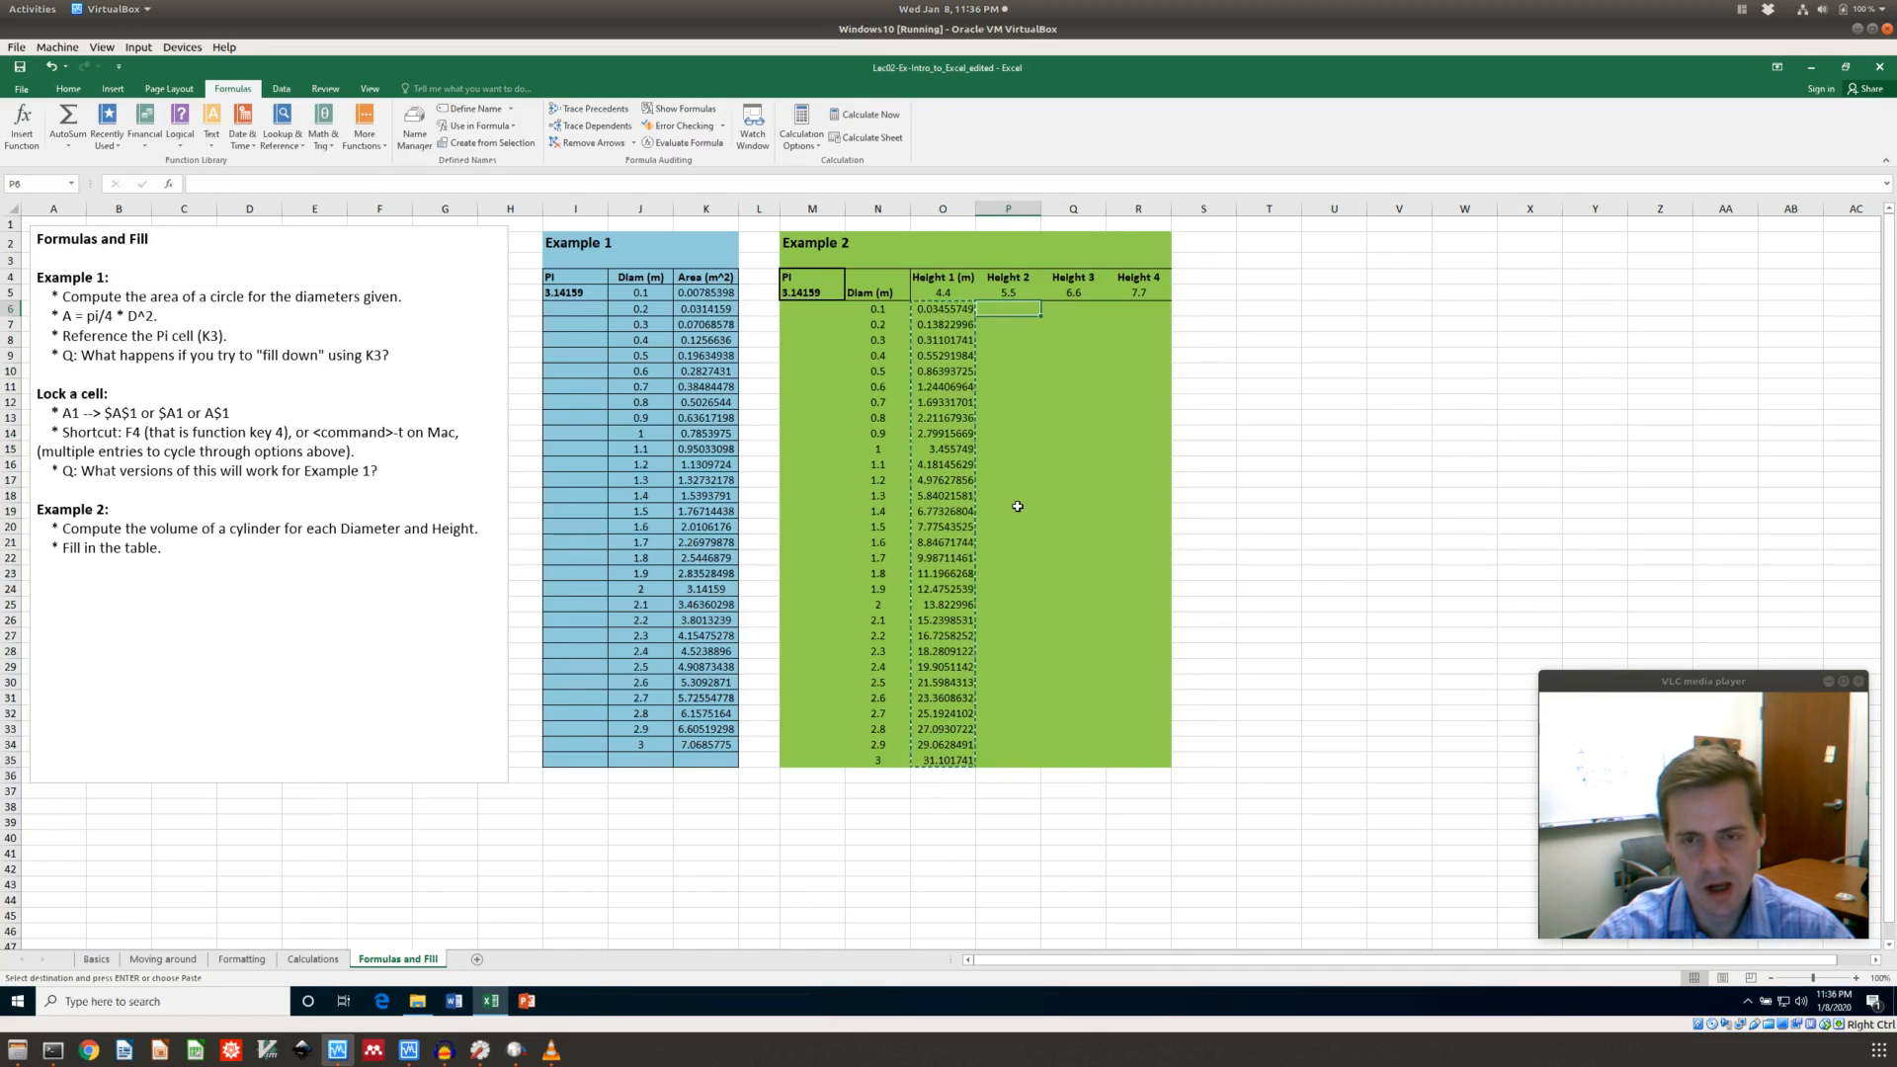
key(ctrl+v)
click(1008, 435)
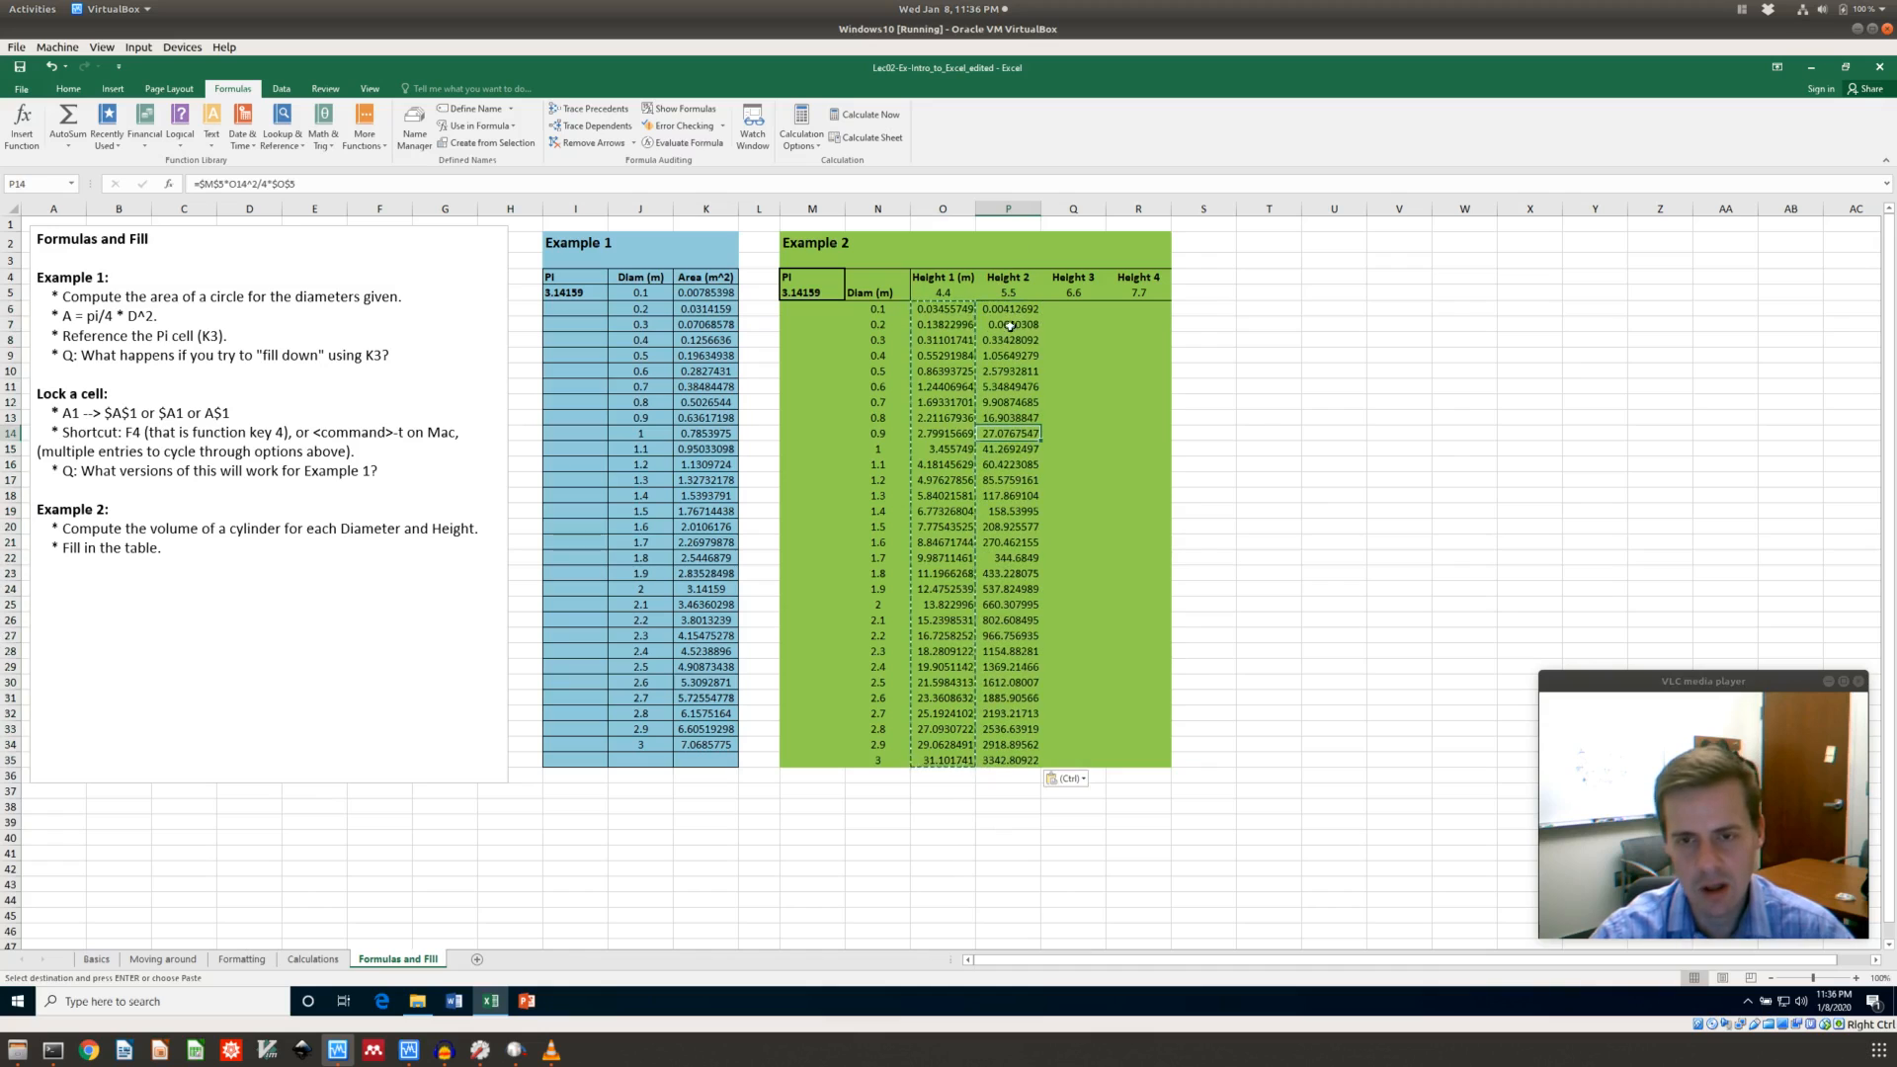
click(1007, 309)
click(305, 184)
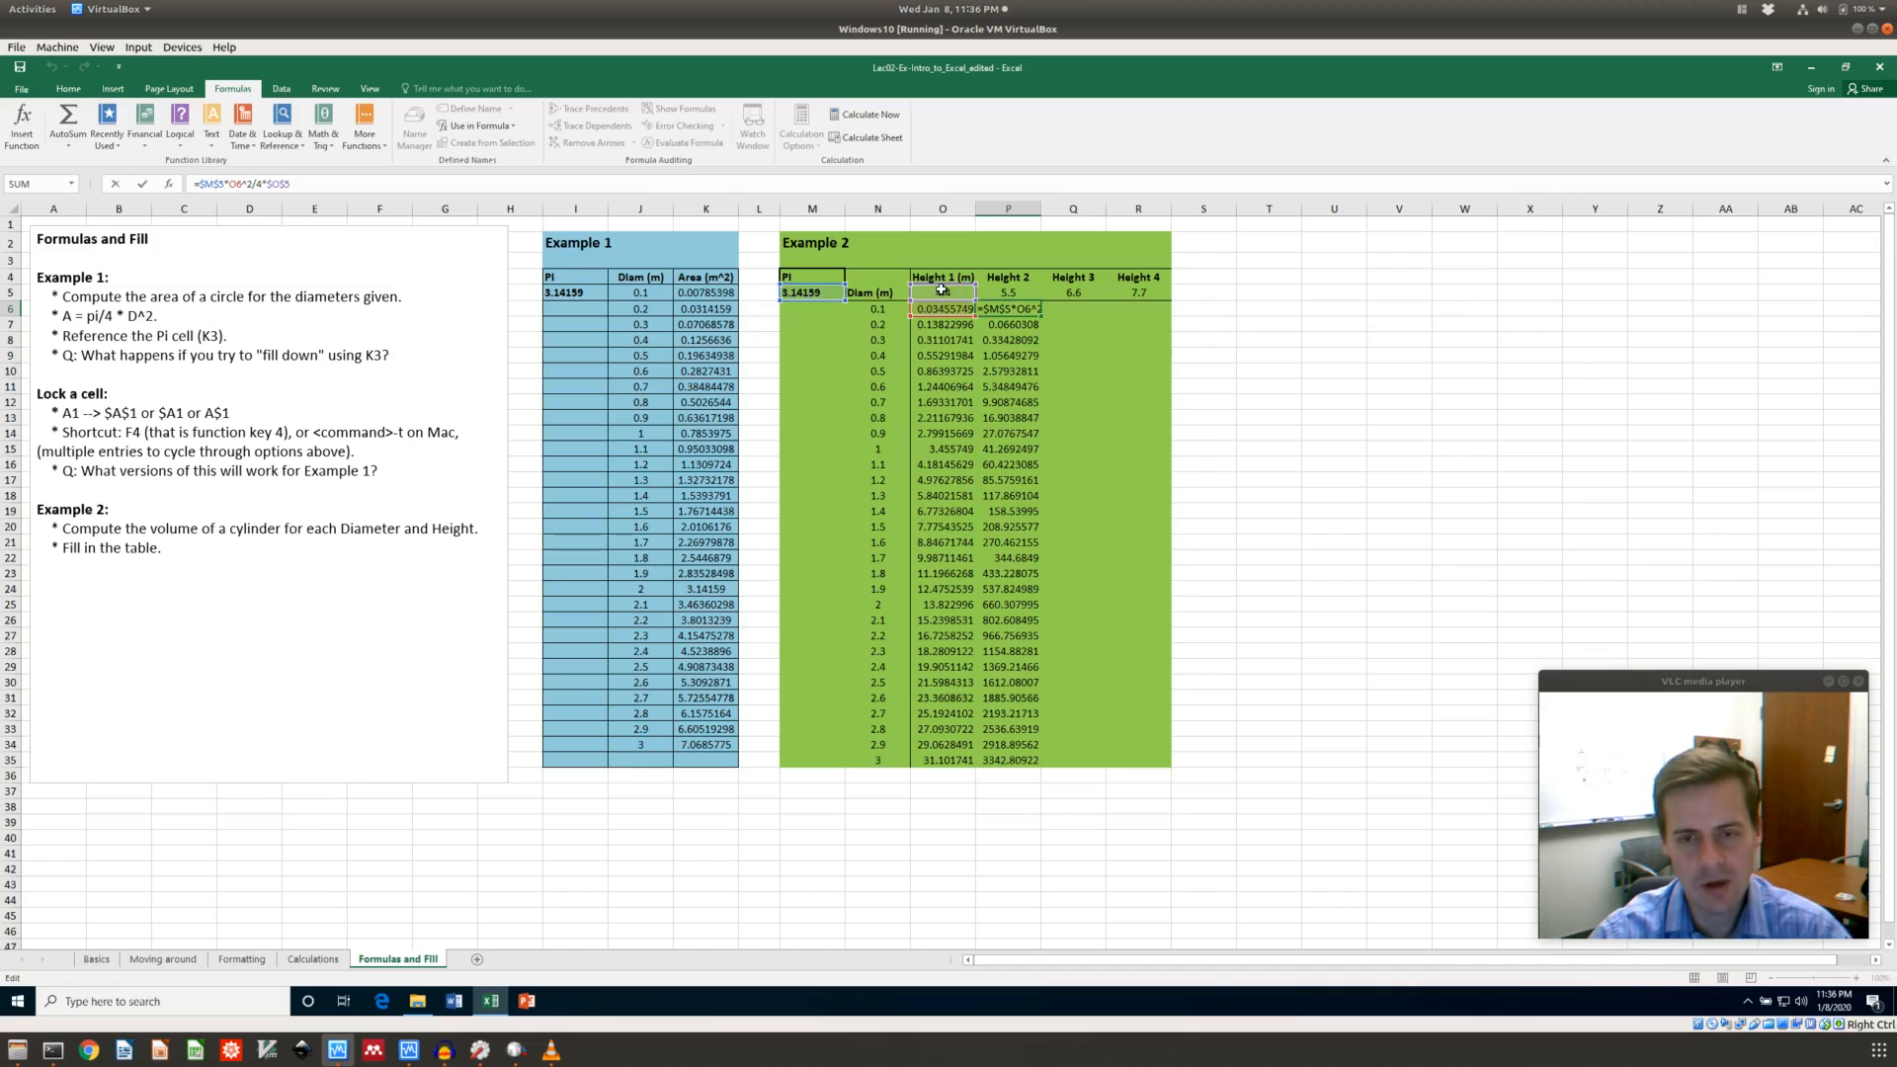
key(Return)
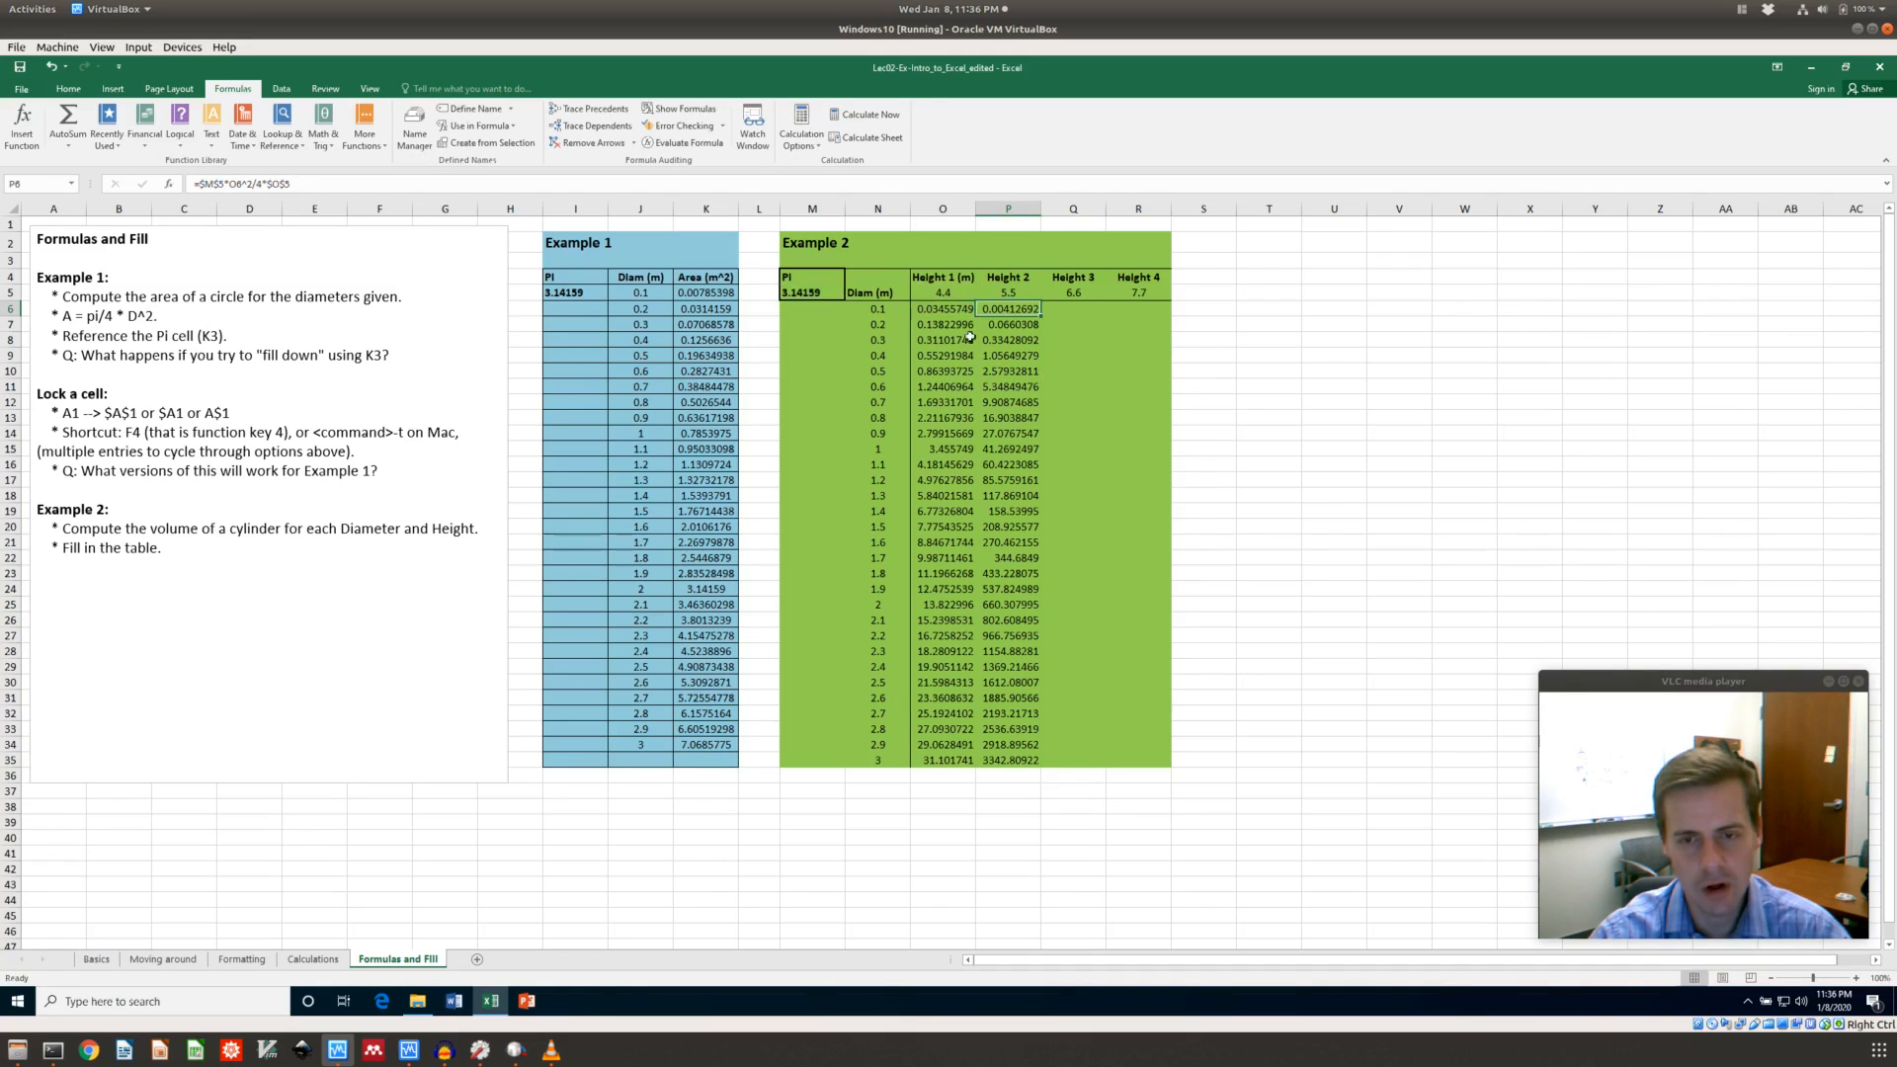
Review the formula in O6 and the row 5 heights that it needs to reference
click(953, 323)
click(953, 308)
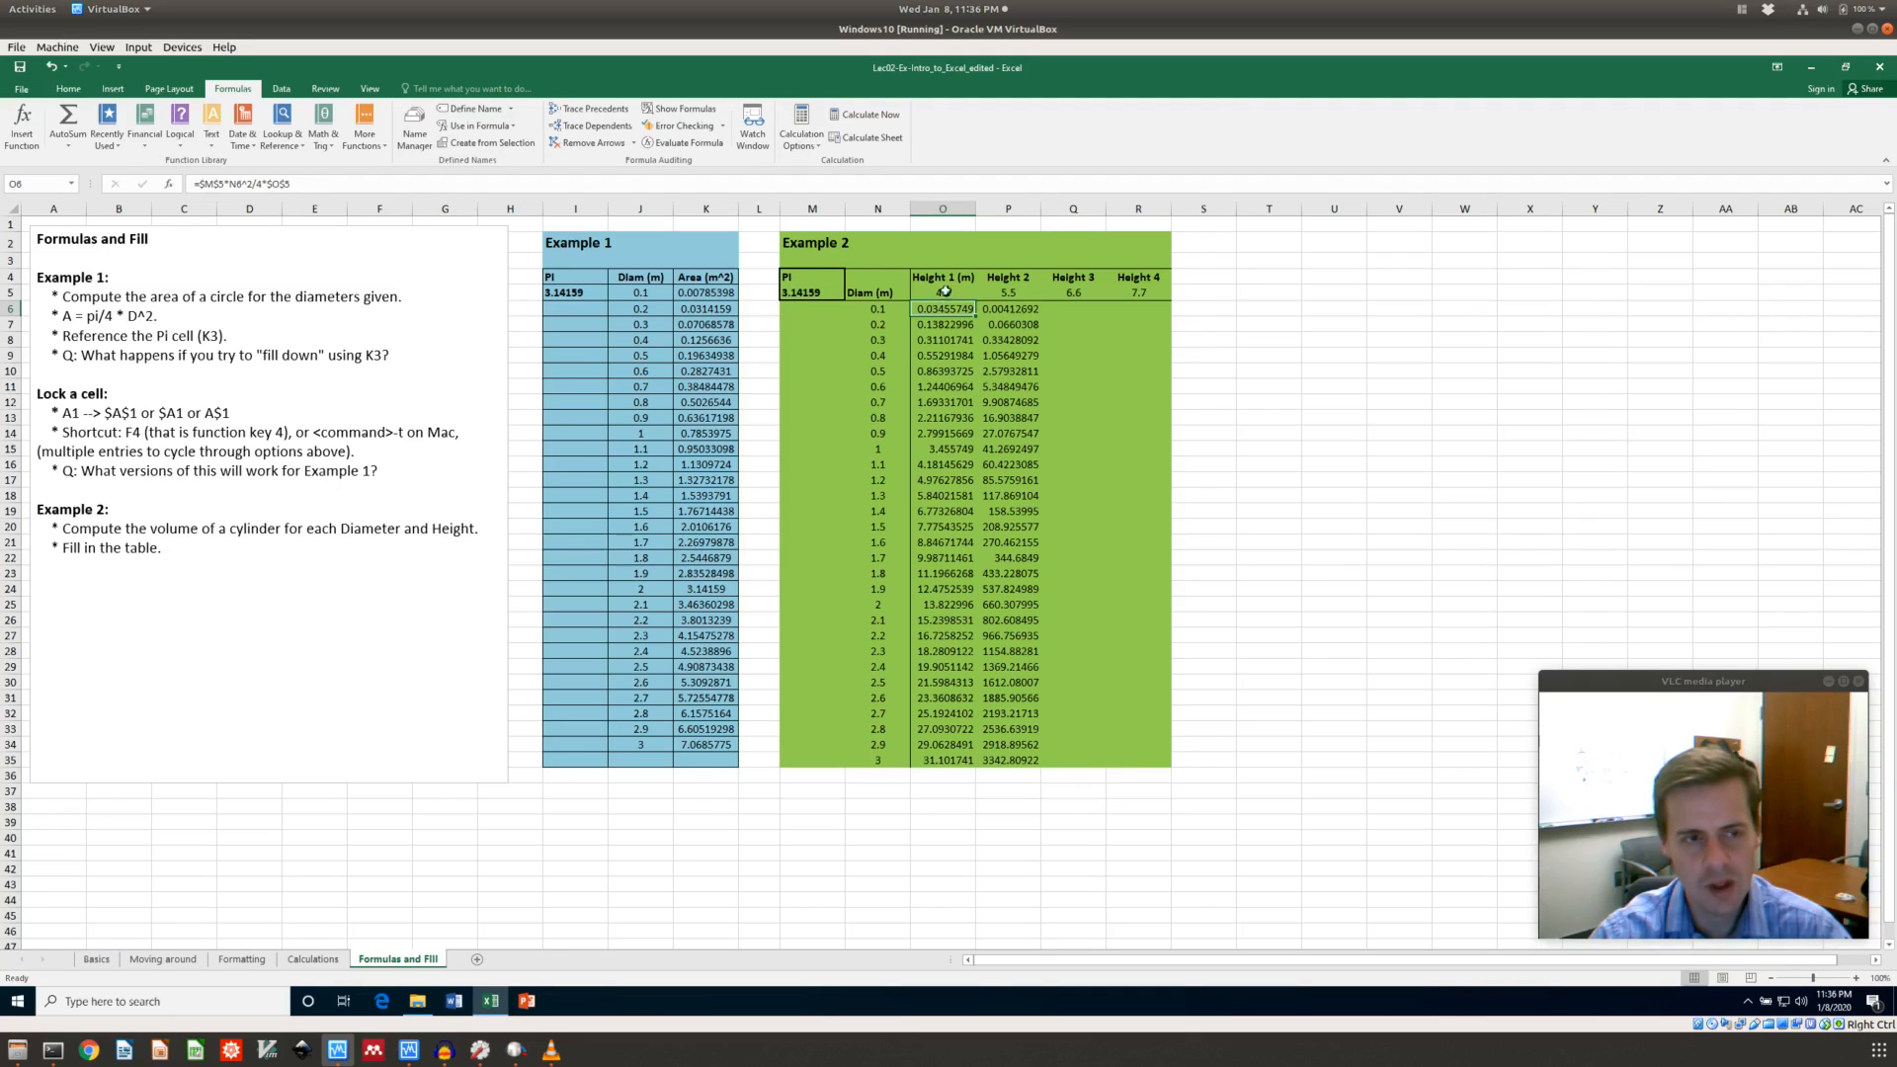
click(8, 294)
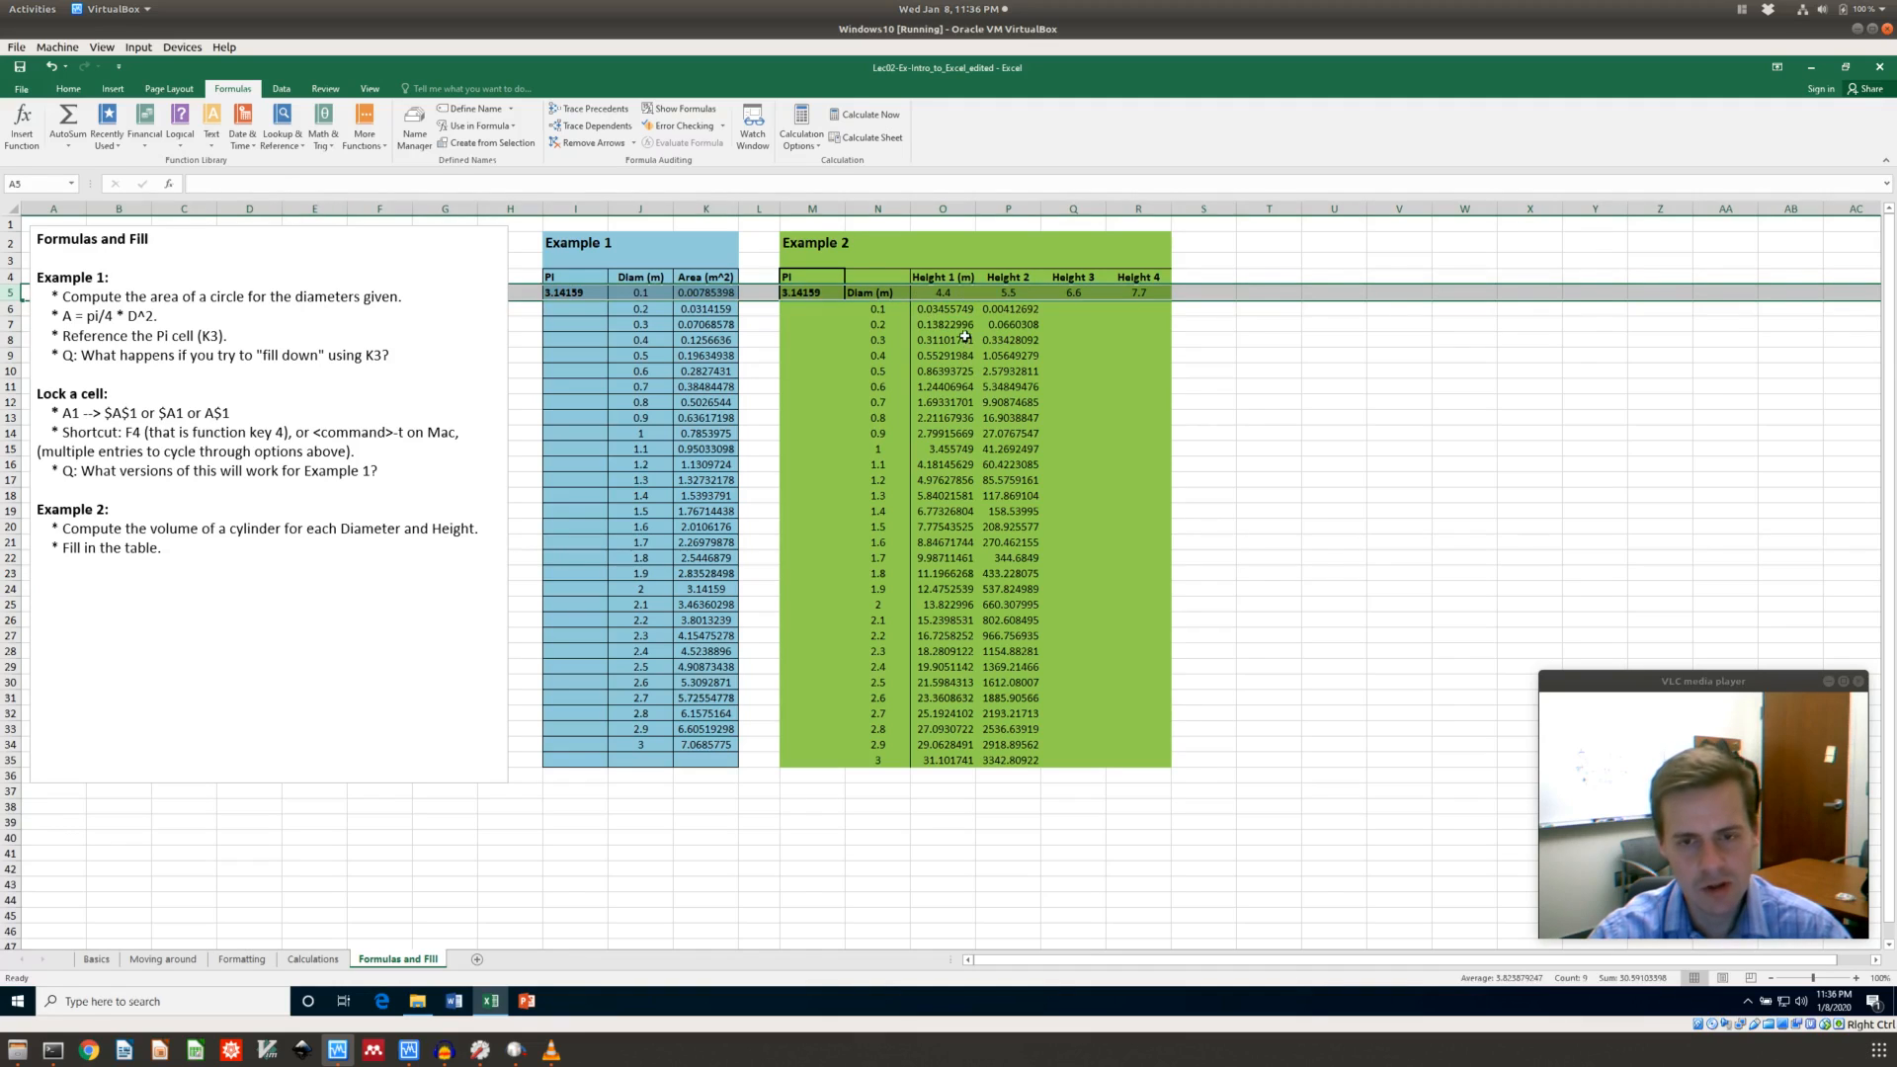
click(951, 293)
click(925, 308)
key(F2)
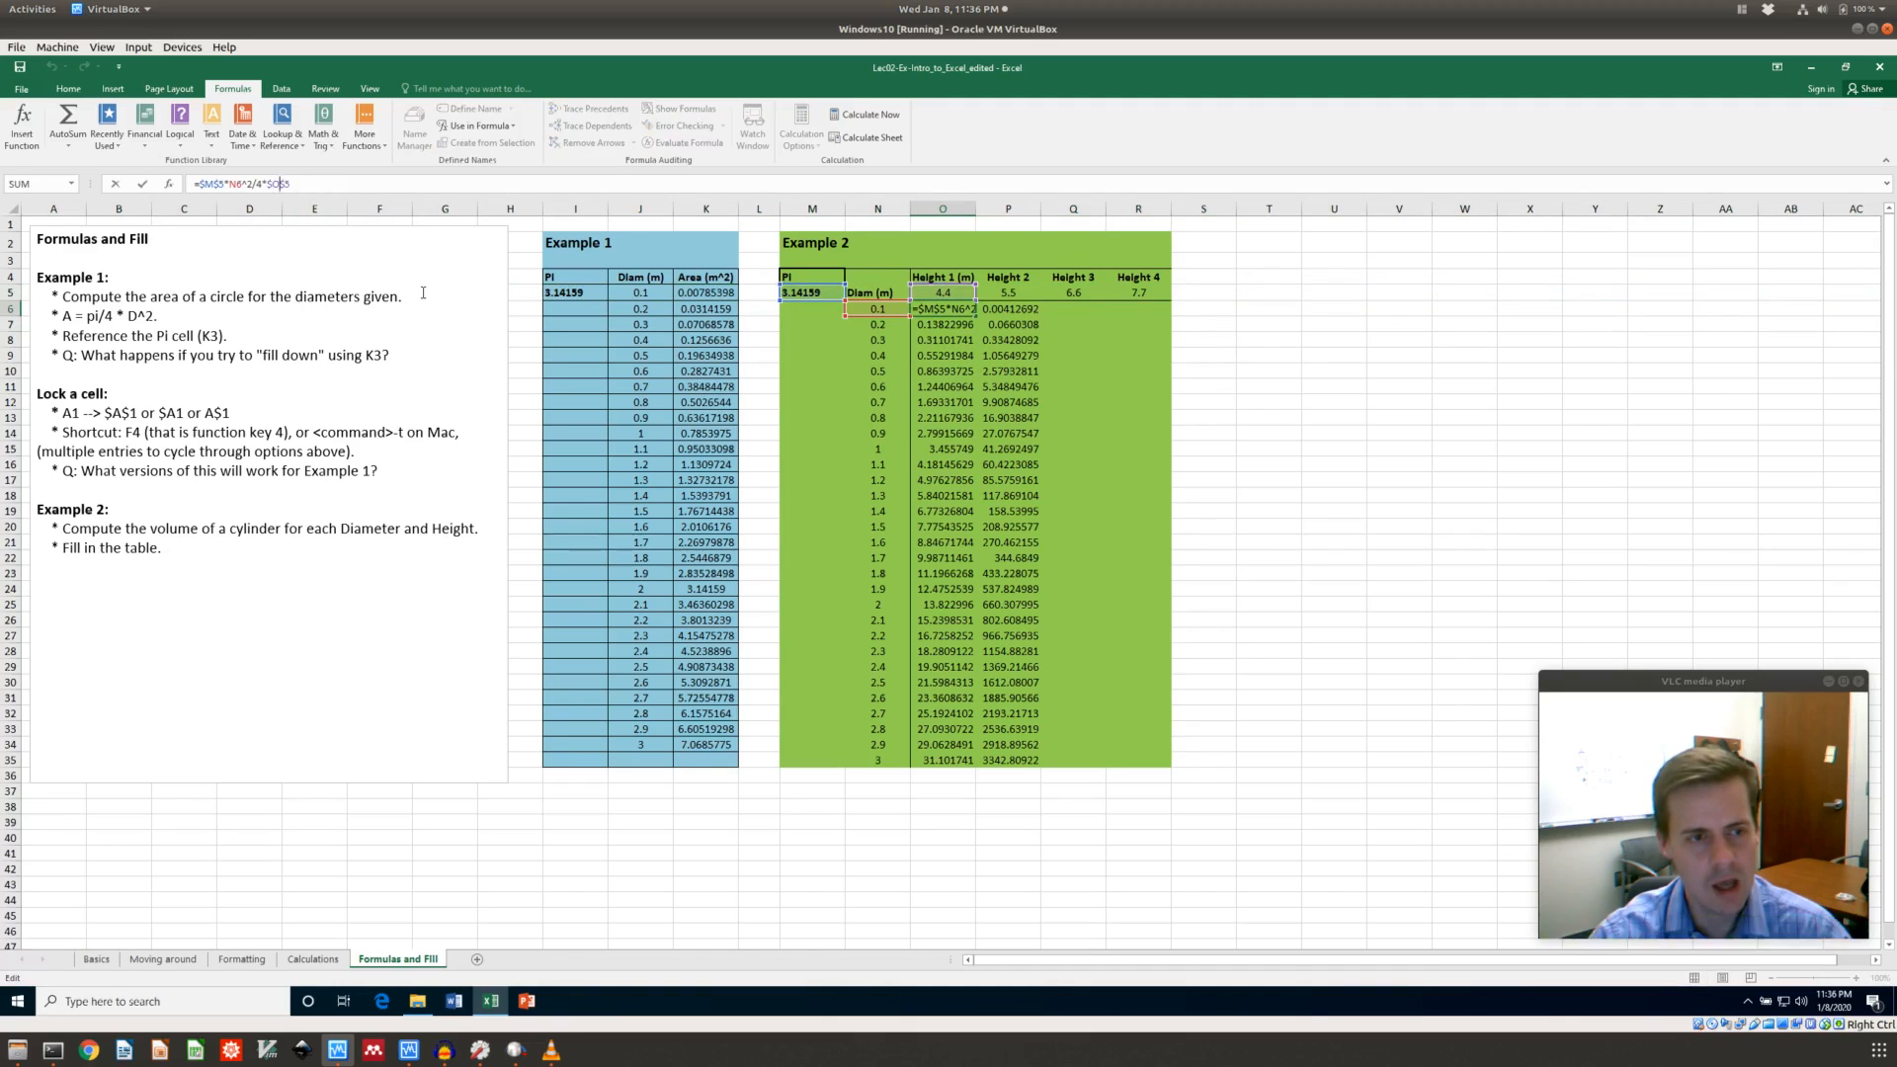
key(Right)
key(BackSpace)
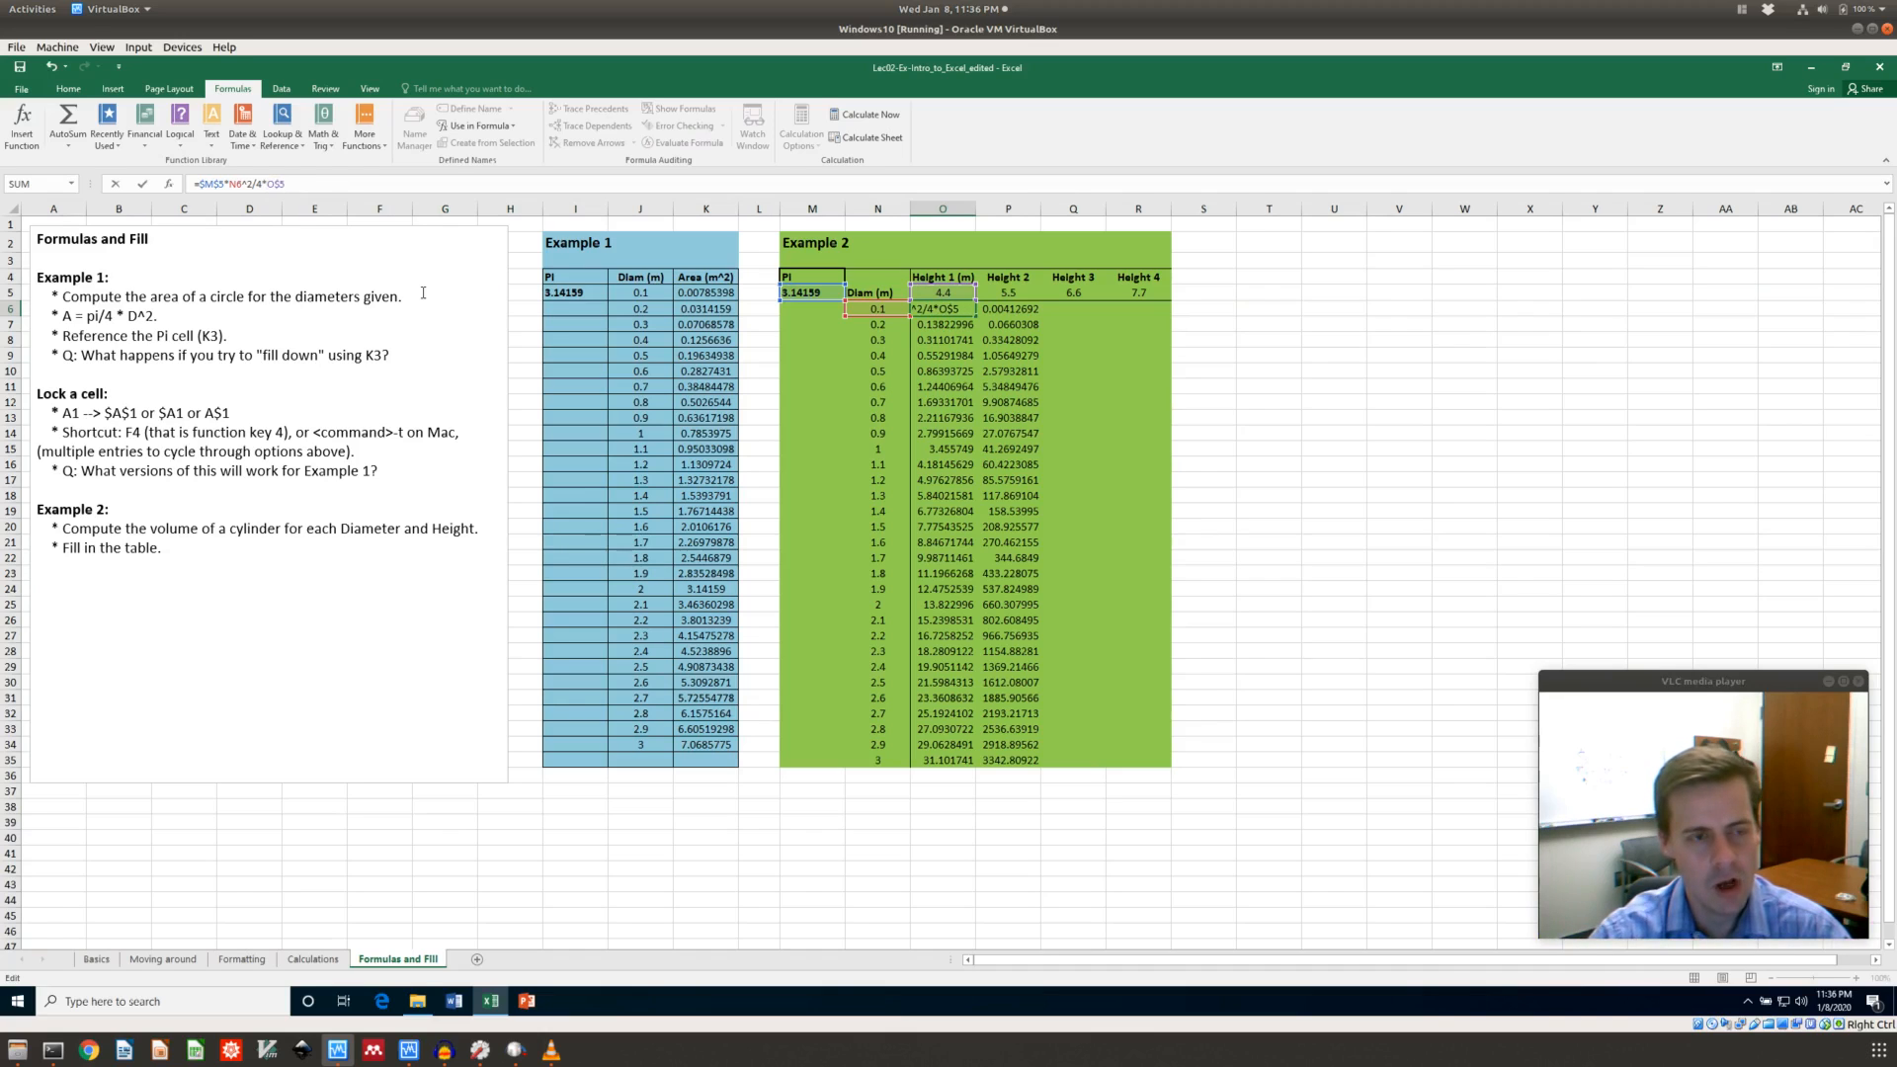
key(Right)
key(Right)
key(Left)
key(BackSpace)
key(Escape)
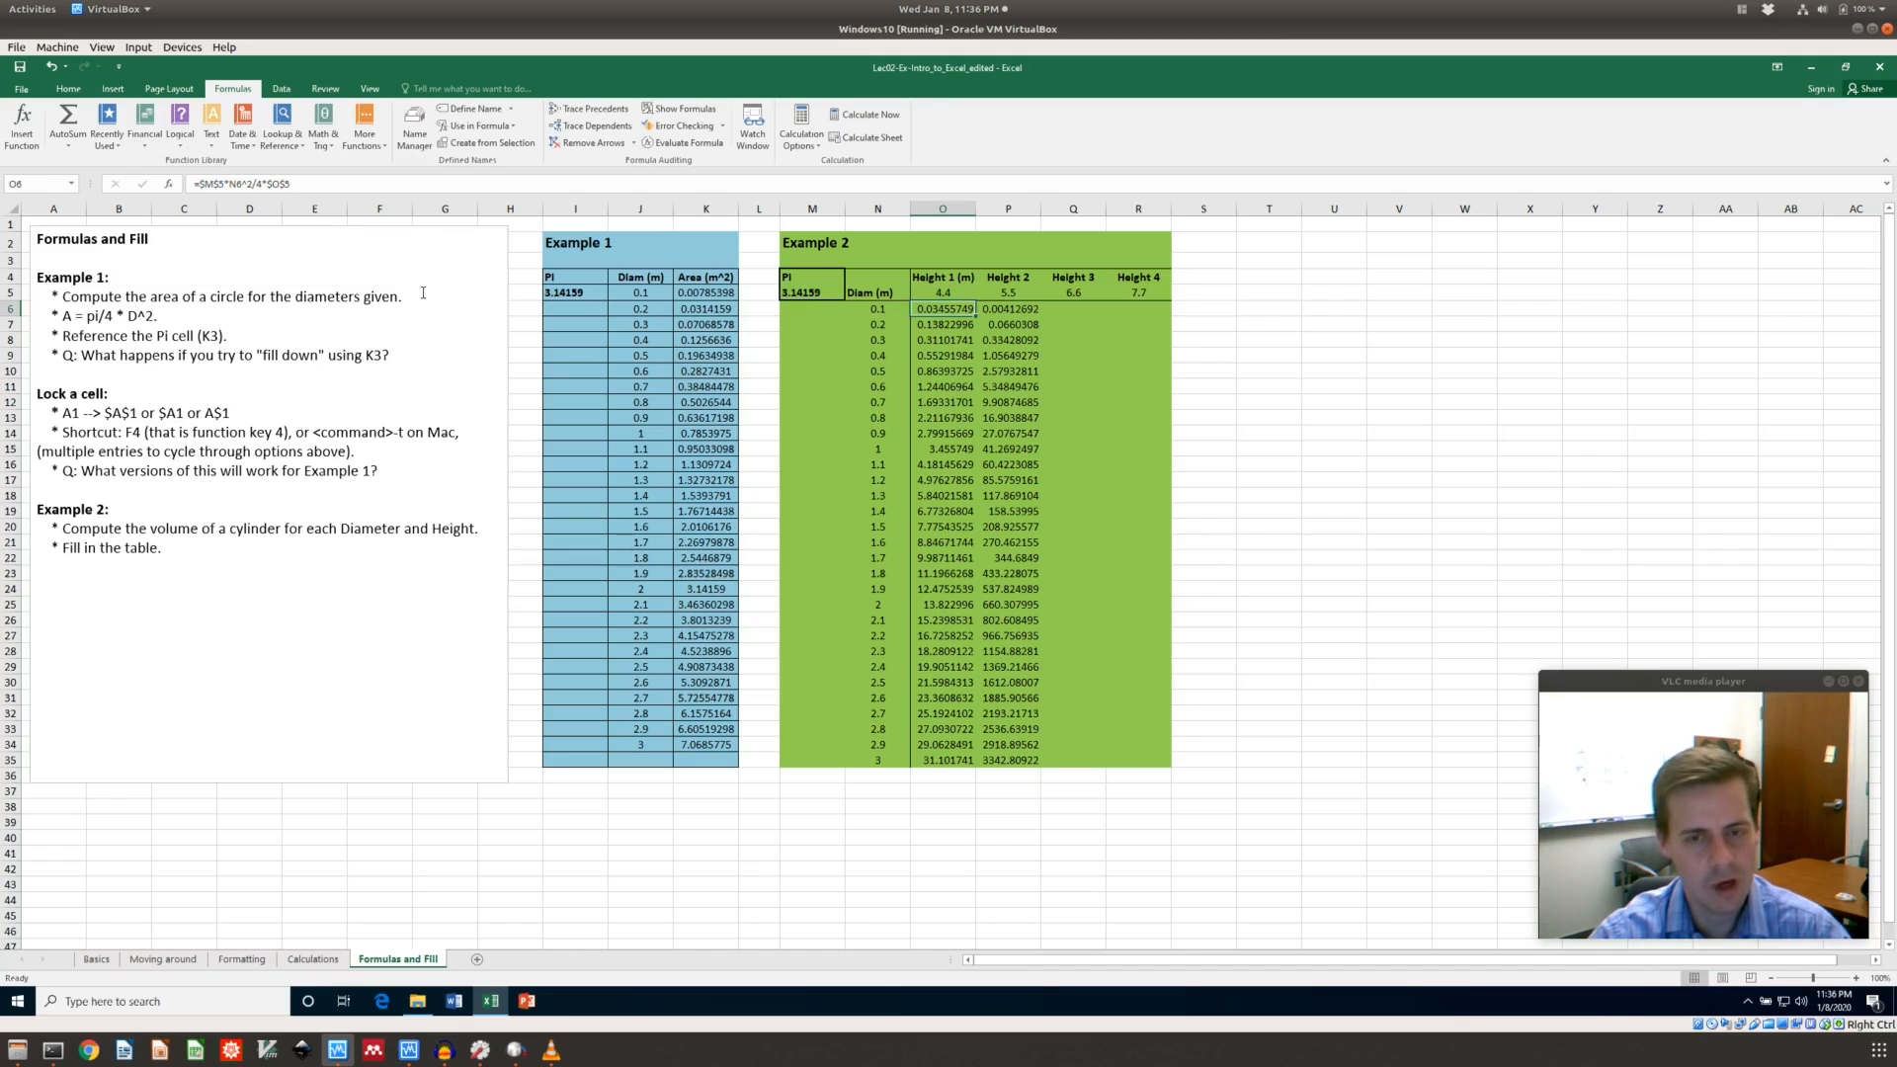
Lock only the row of the height reference in O6 so the formula reads =$M$5*N6^2/4*O$5
click(271, 183)
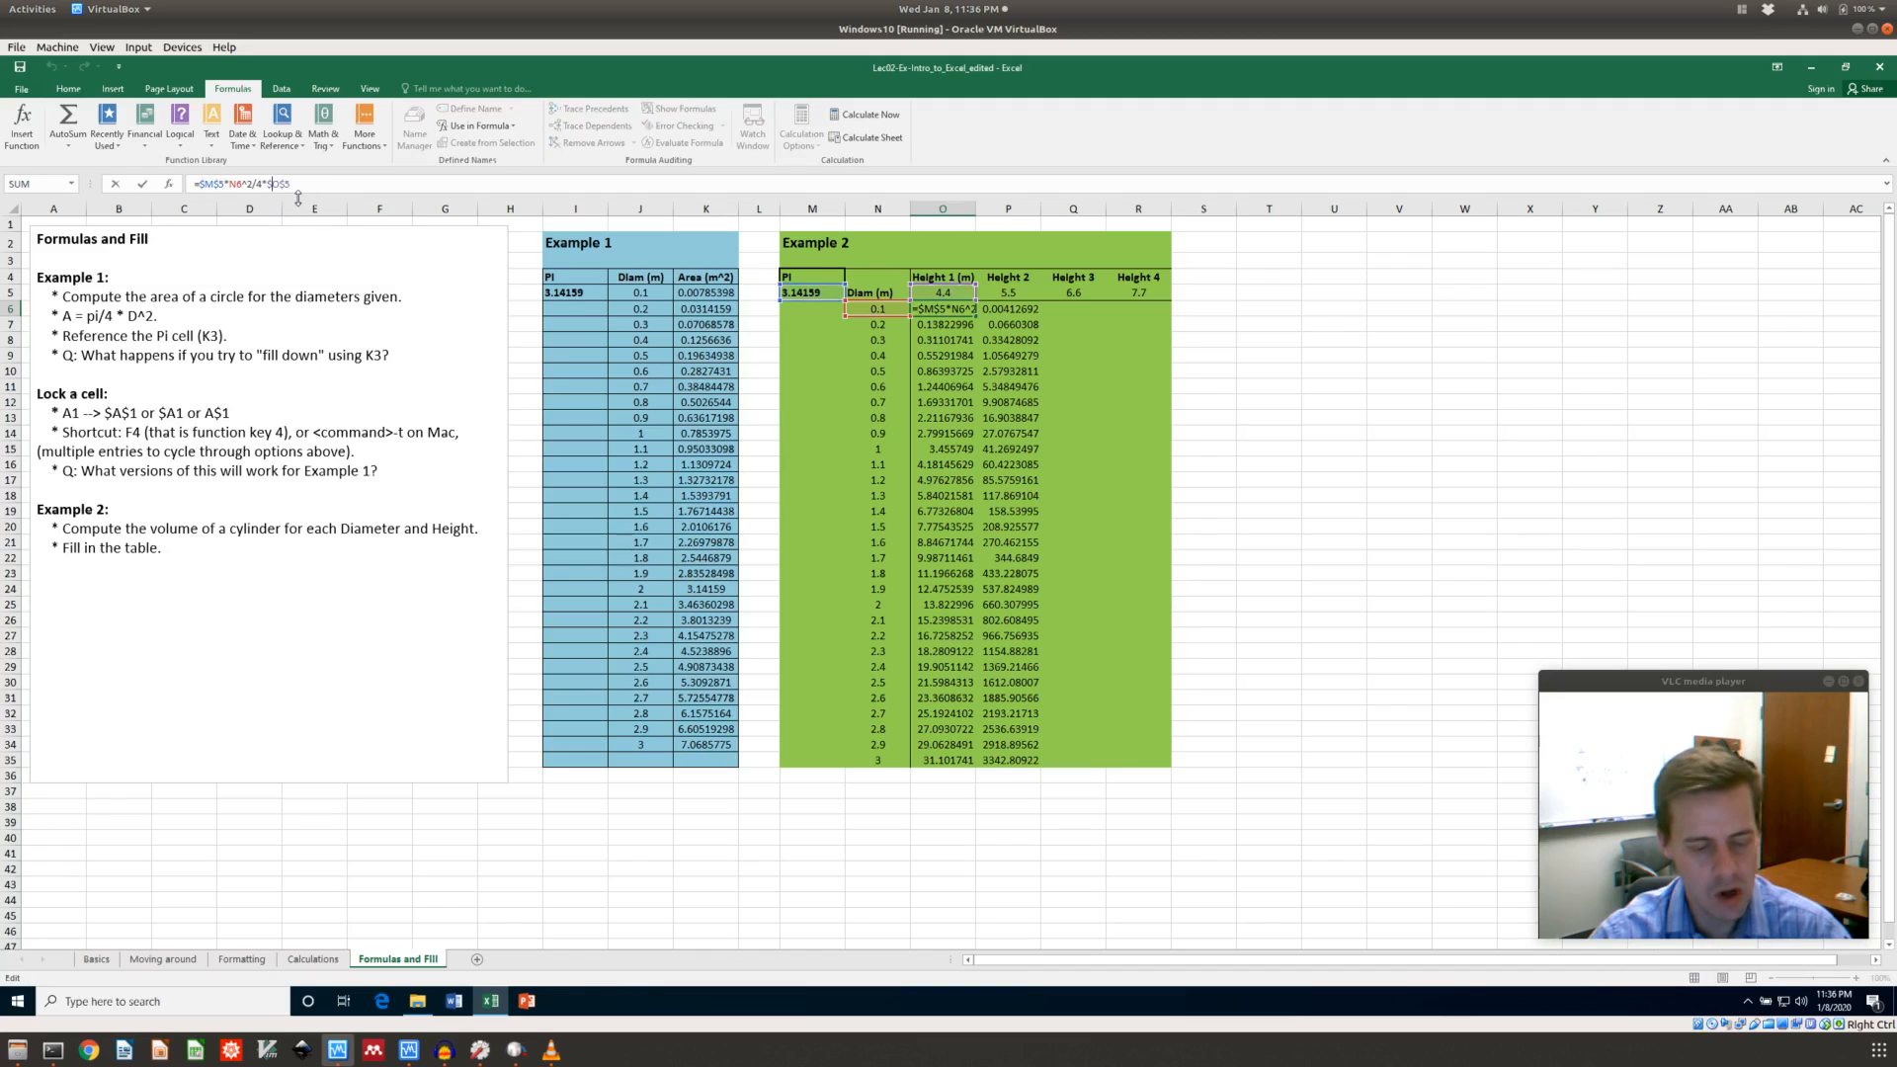
key(F4)
key(F4)
key(F4)
key(F4)
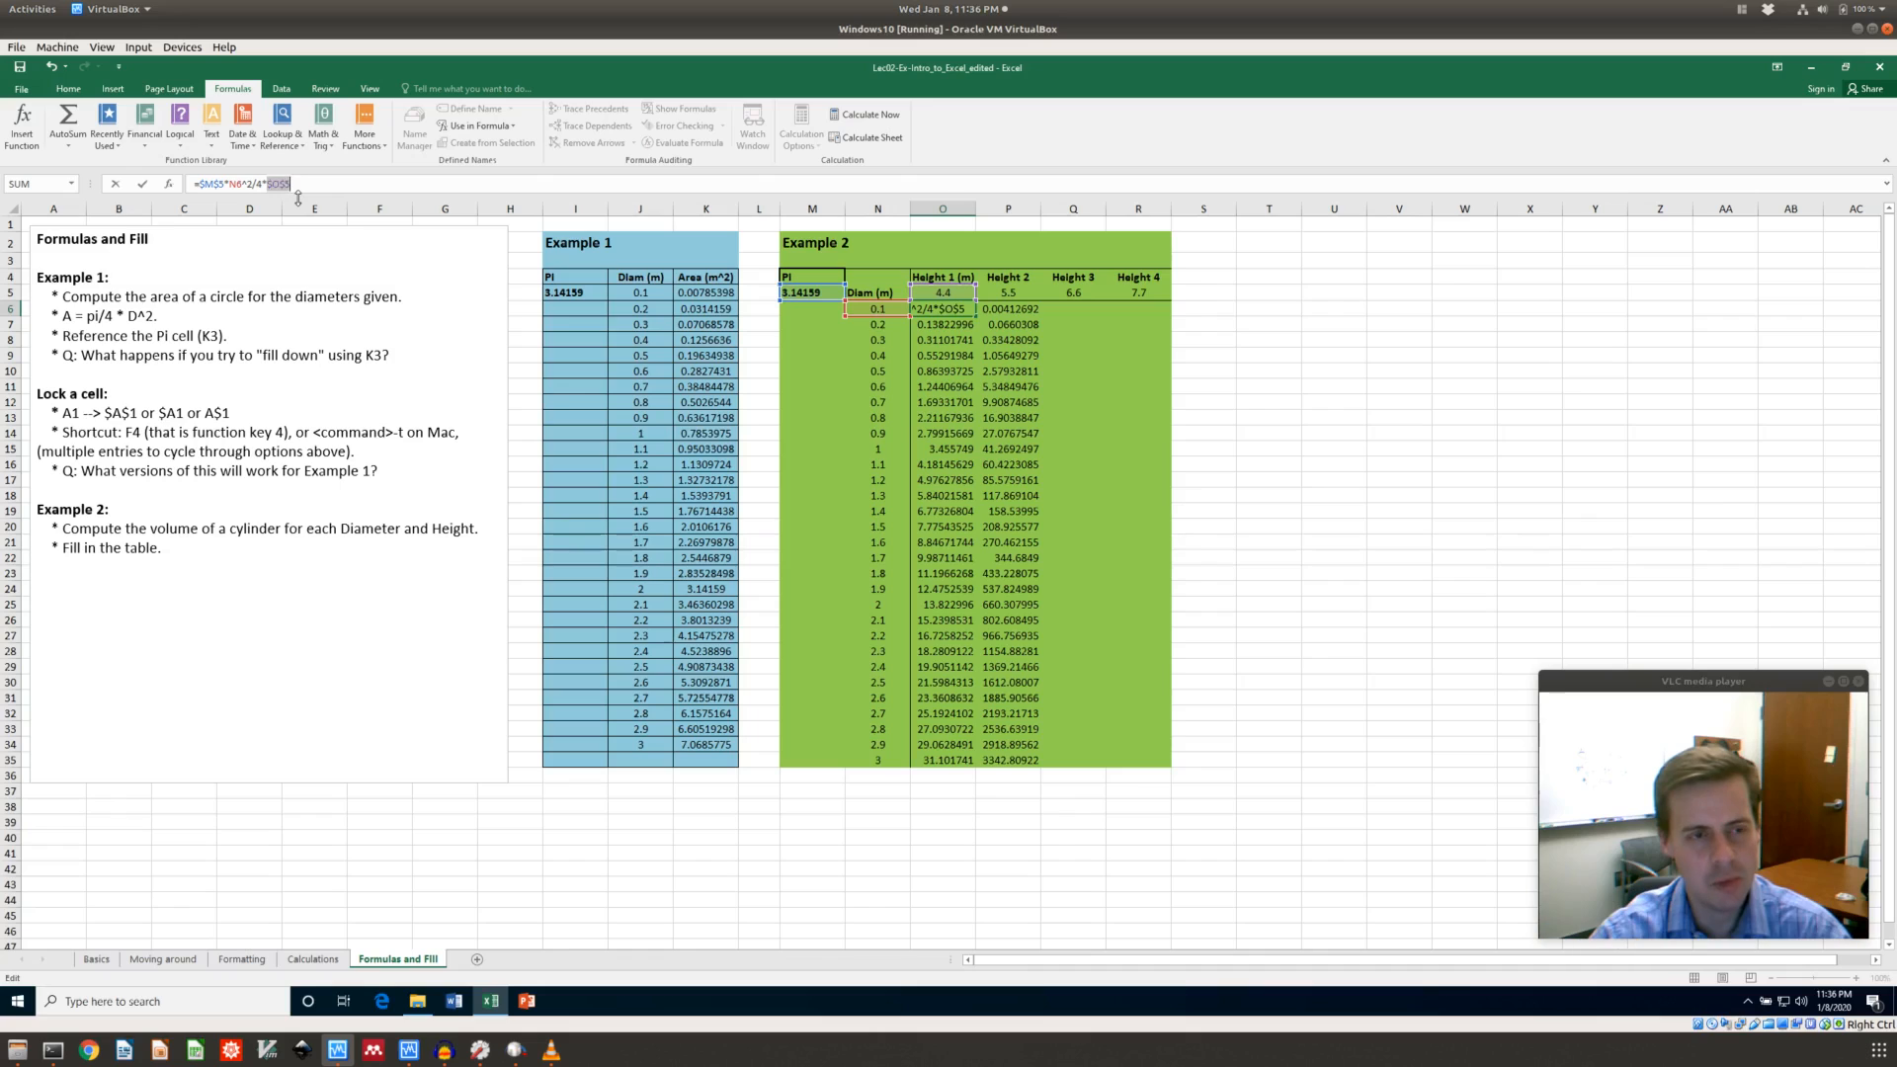
key(F4)
key(F4)
key(F4)
key(Return)
Fill the row-locked volume formula from O6 down through O35 and copy that column into P6:P35
key(Up)
key(ctrl+c)
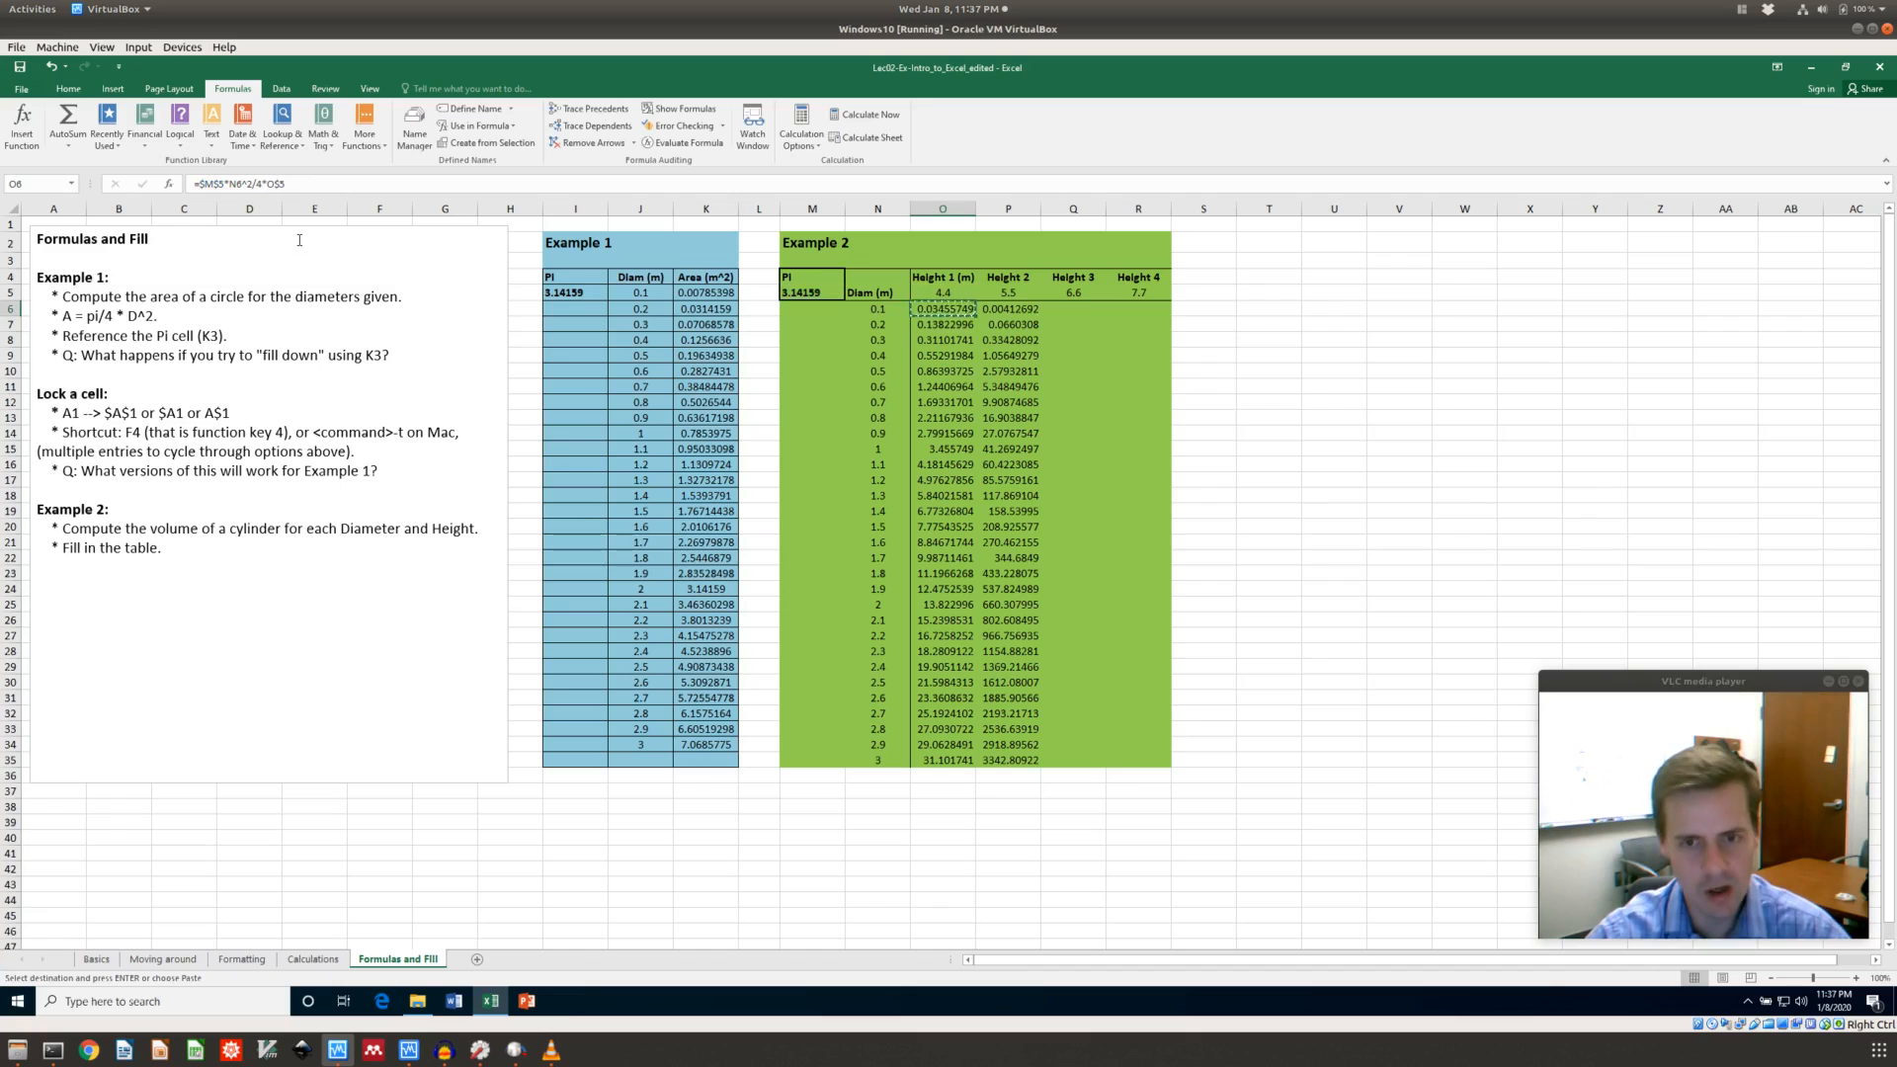
double_click(975, 315)
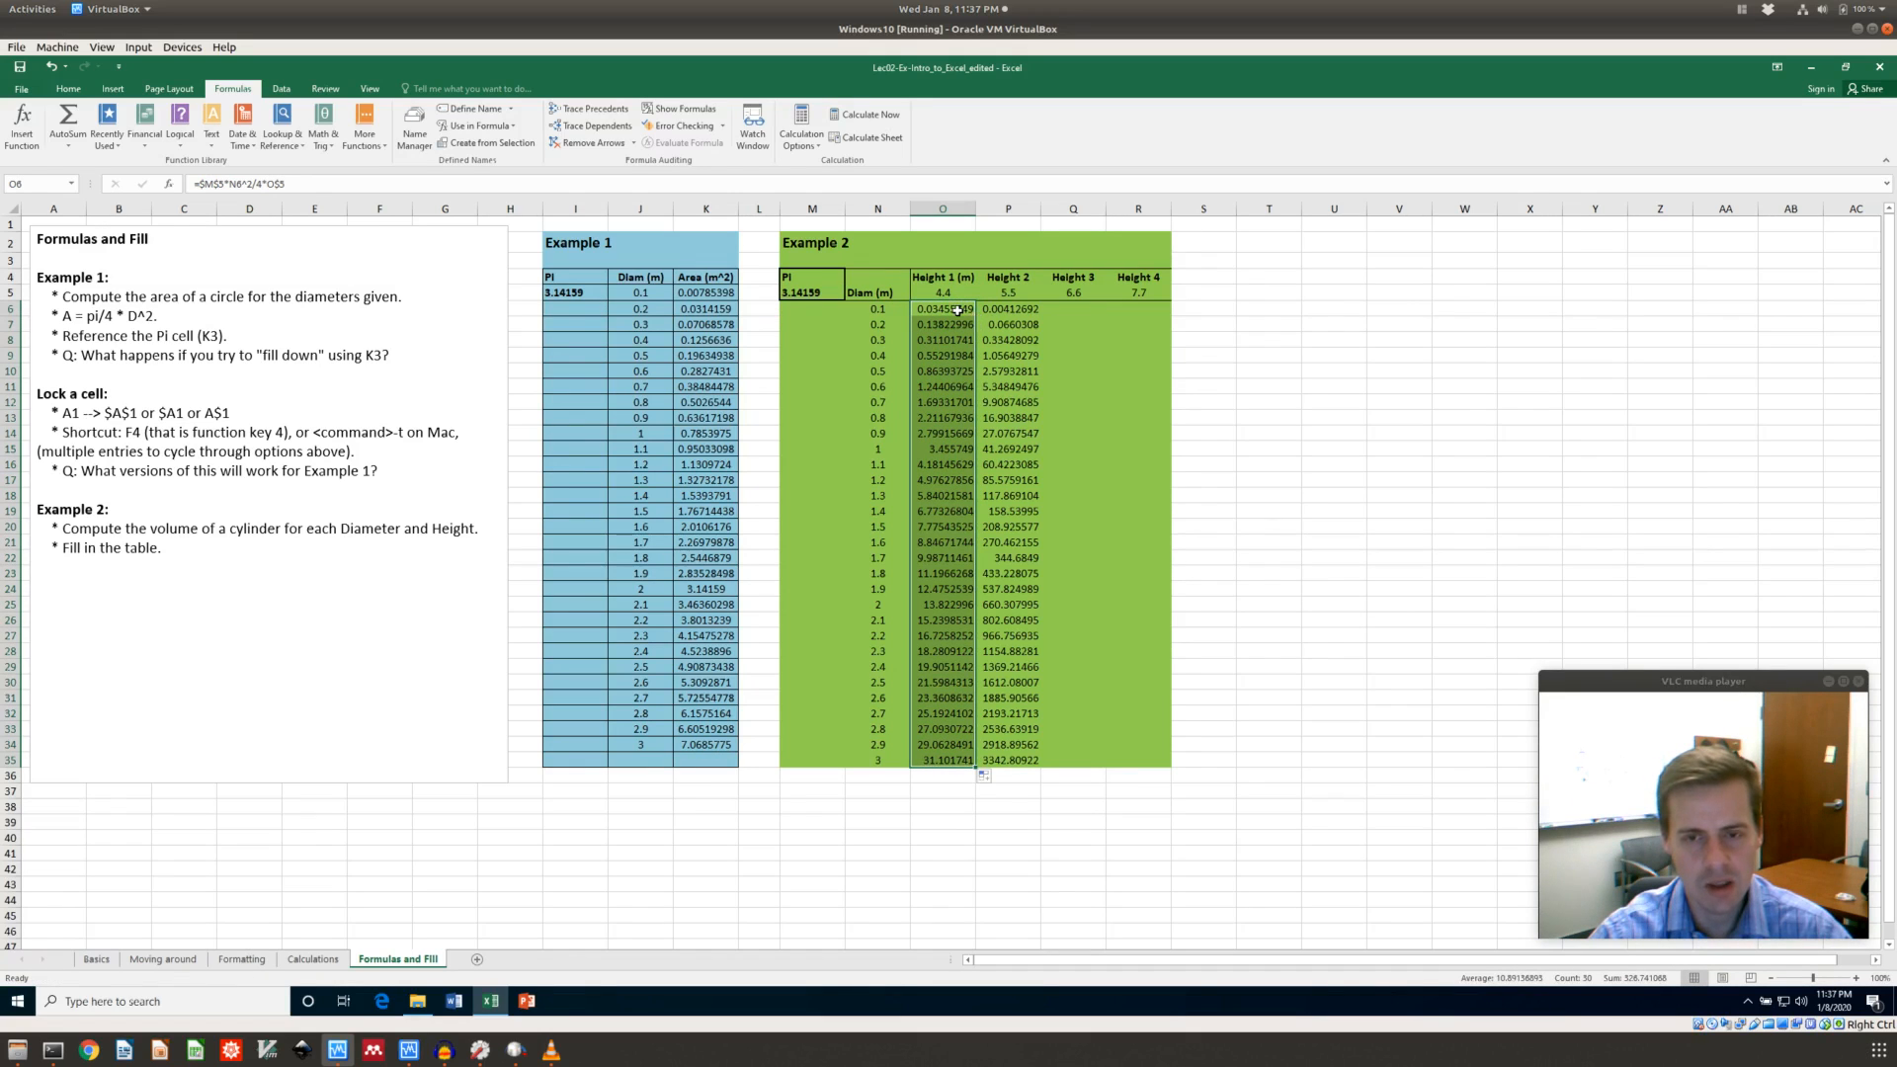
key(ctrl+c)
click(1008, 309)
key(ctrl+v)
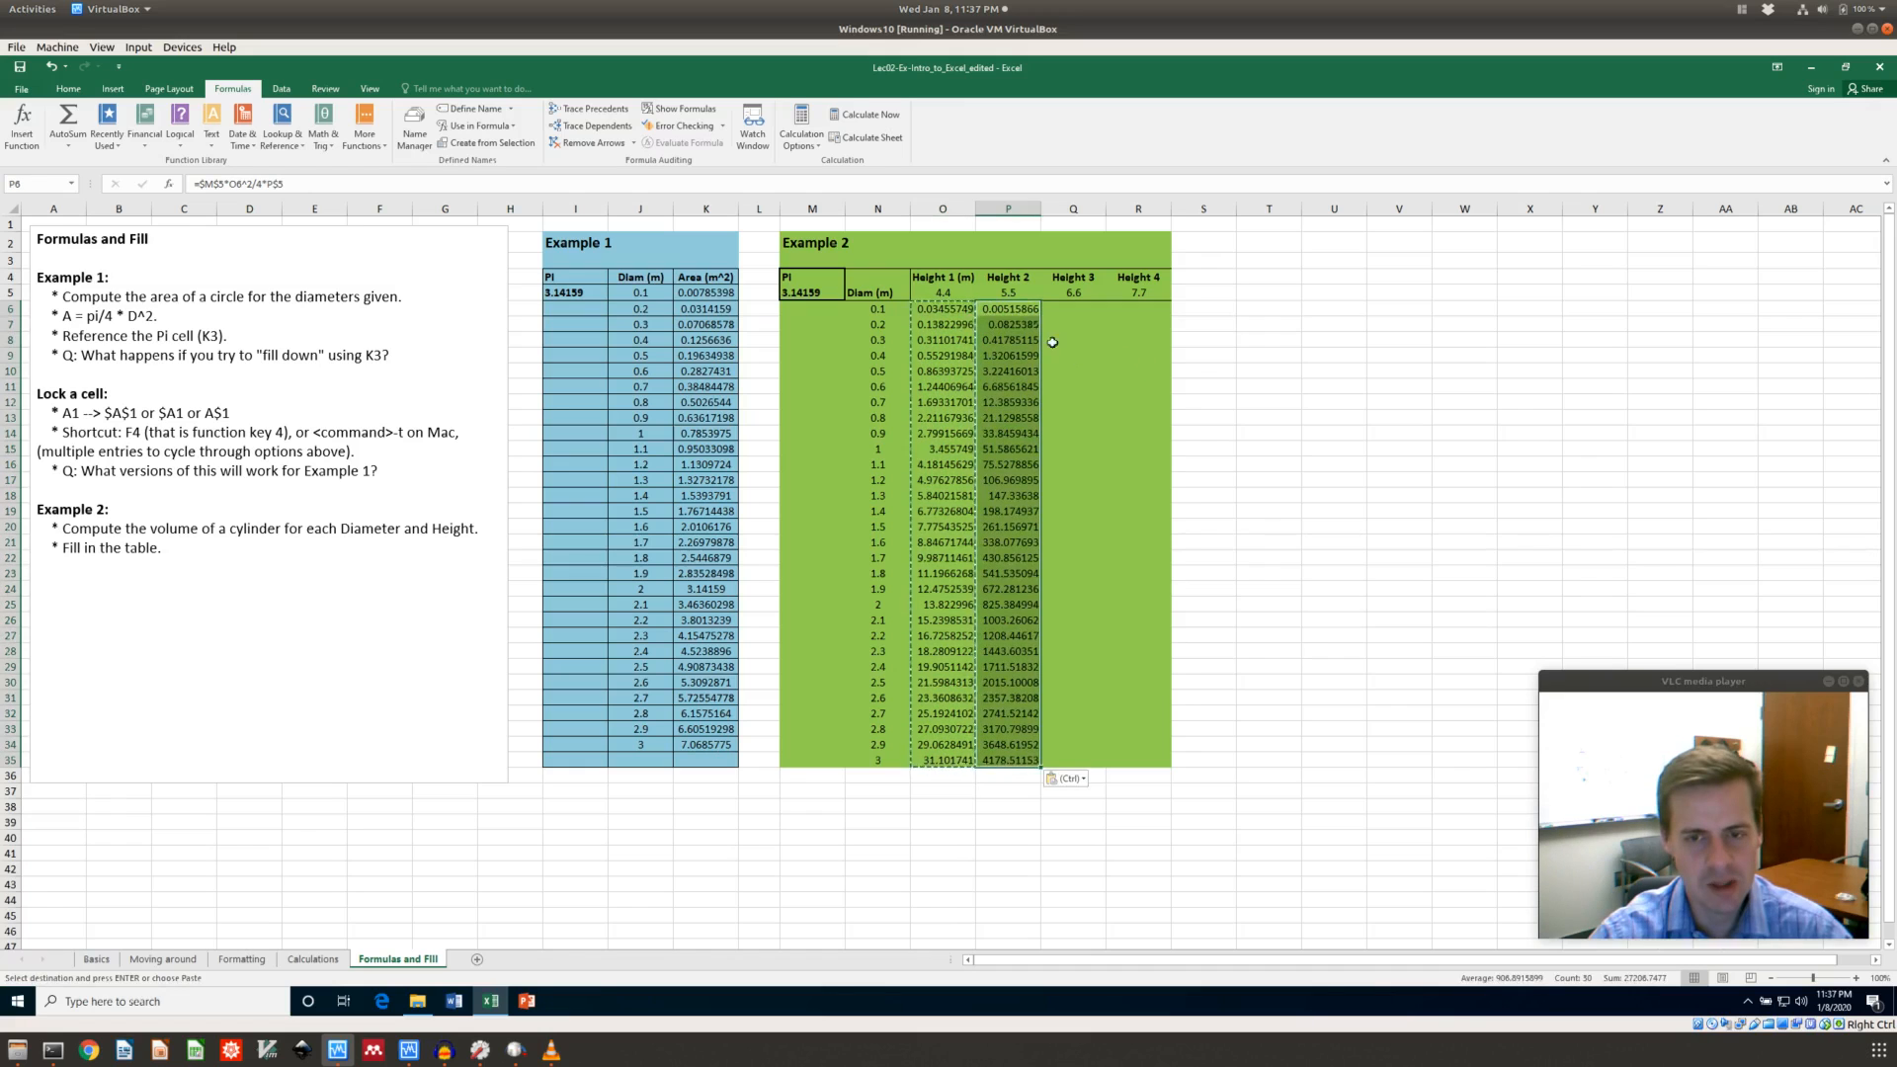
Check which diameter and height cells the copied formula in P6 references
click(1008, 309)
click(379, 186)
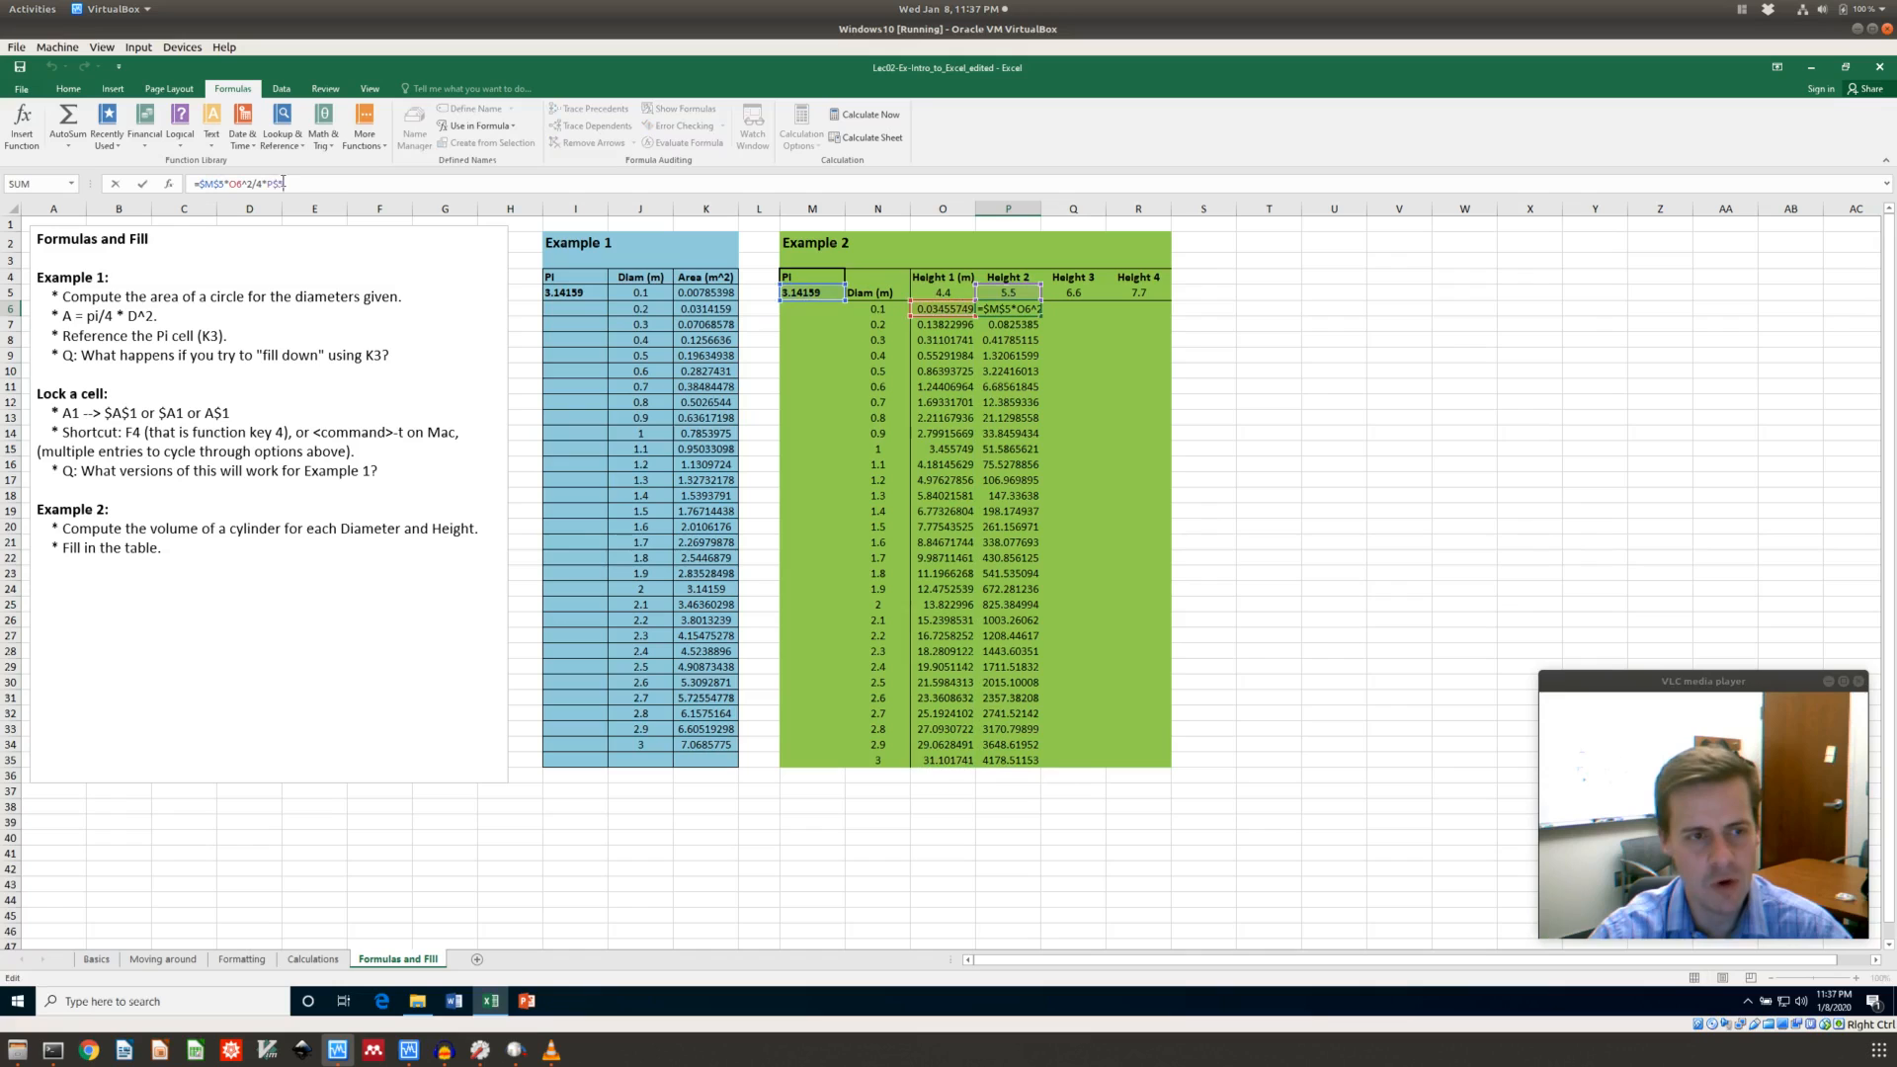
key(Escape)
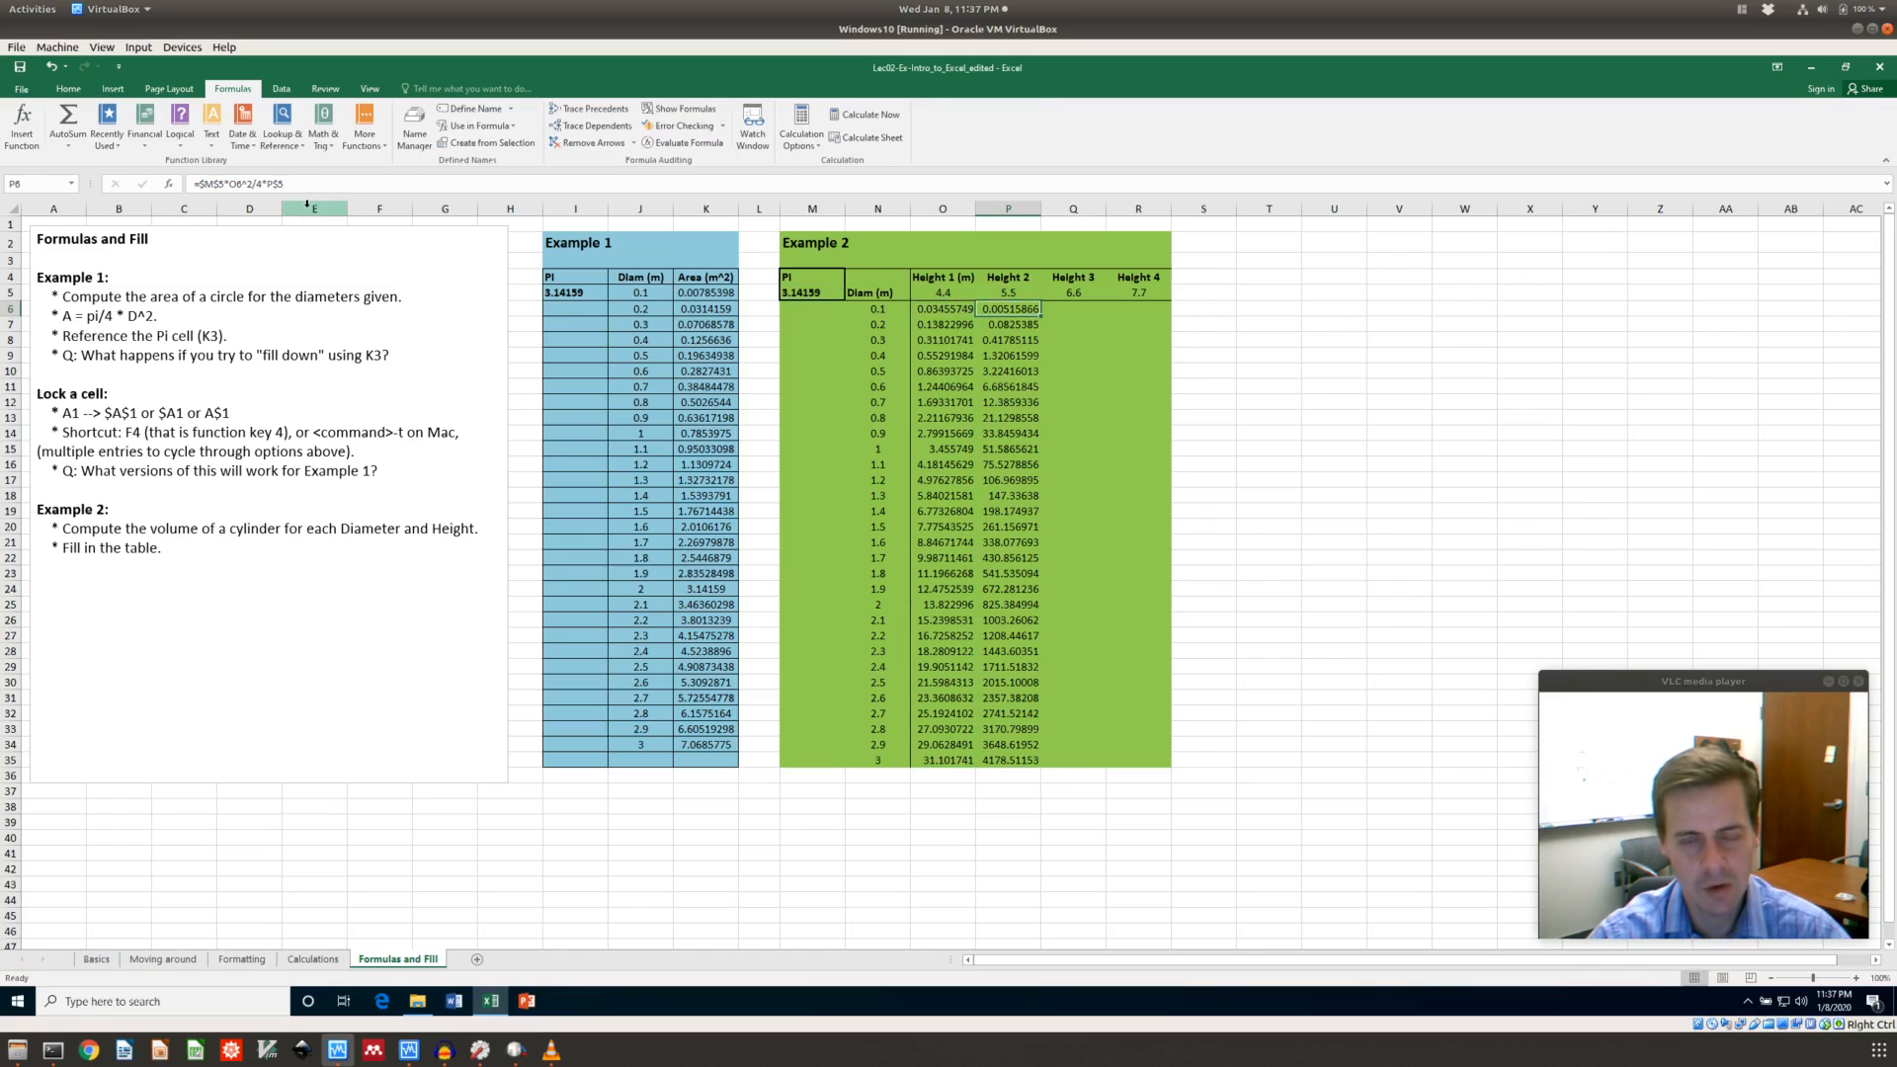
Switch the height reference in O6 to a column-only lock so the formula reads =$M$5*N6^2/4*$O5
key(Left)
key(F2)
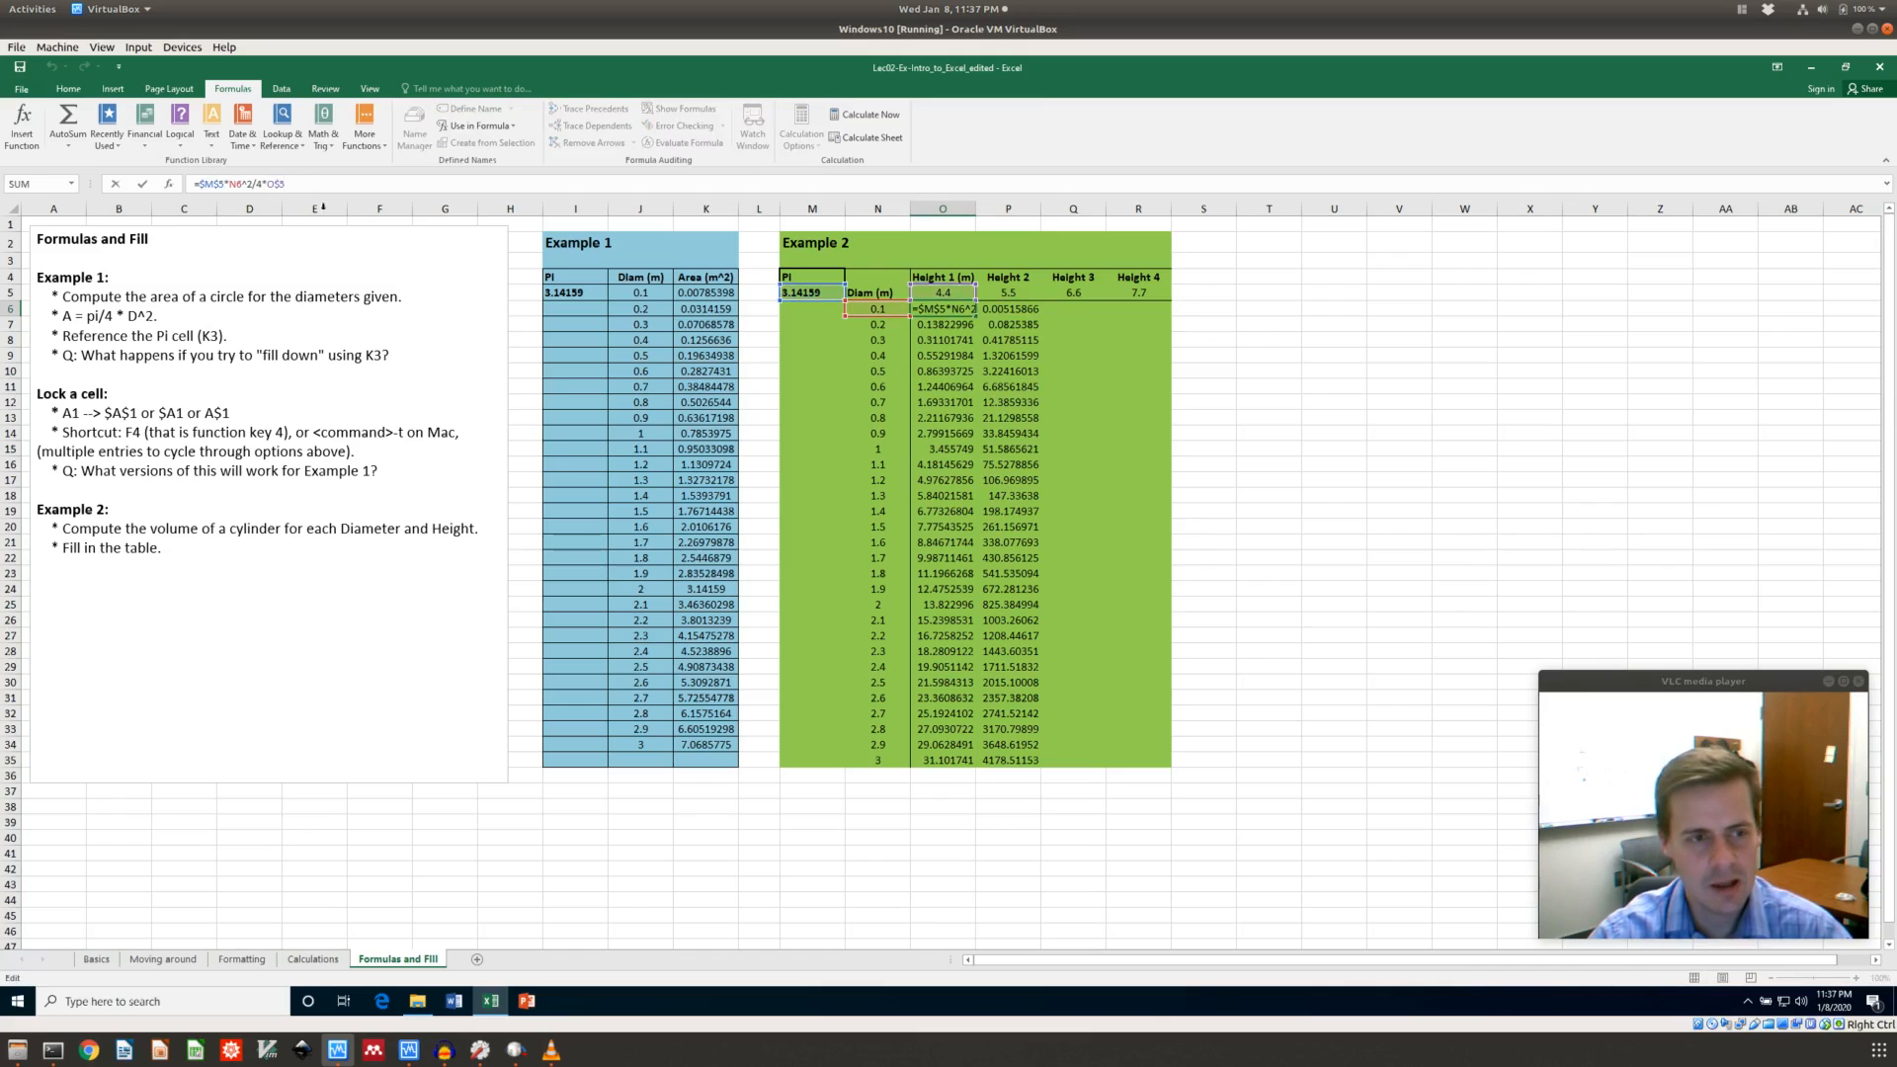
click(287, 186)
key(F4)
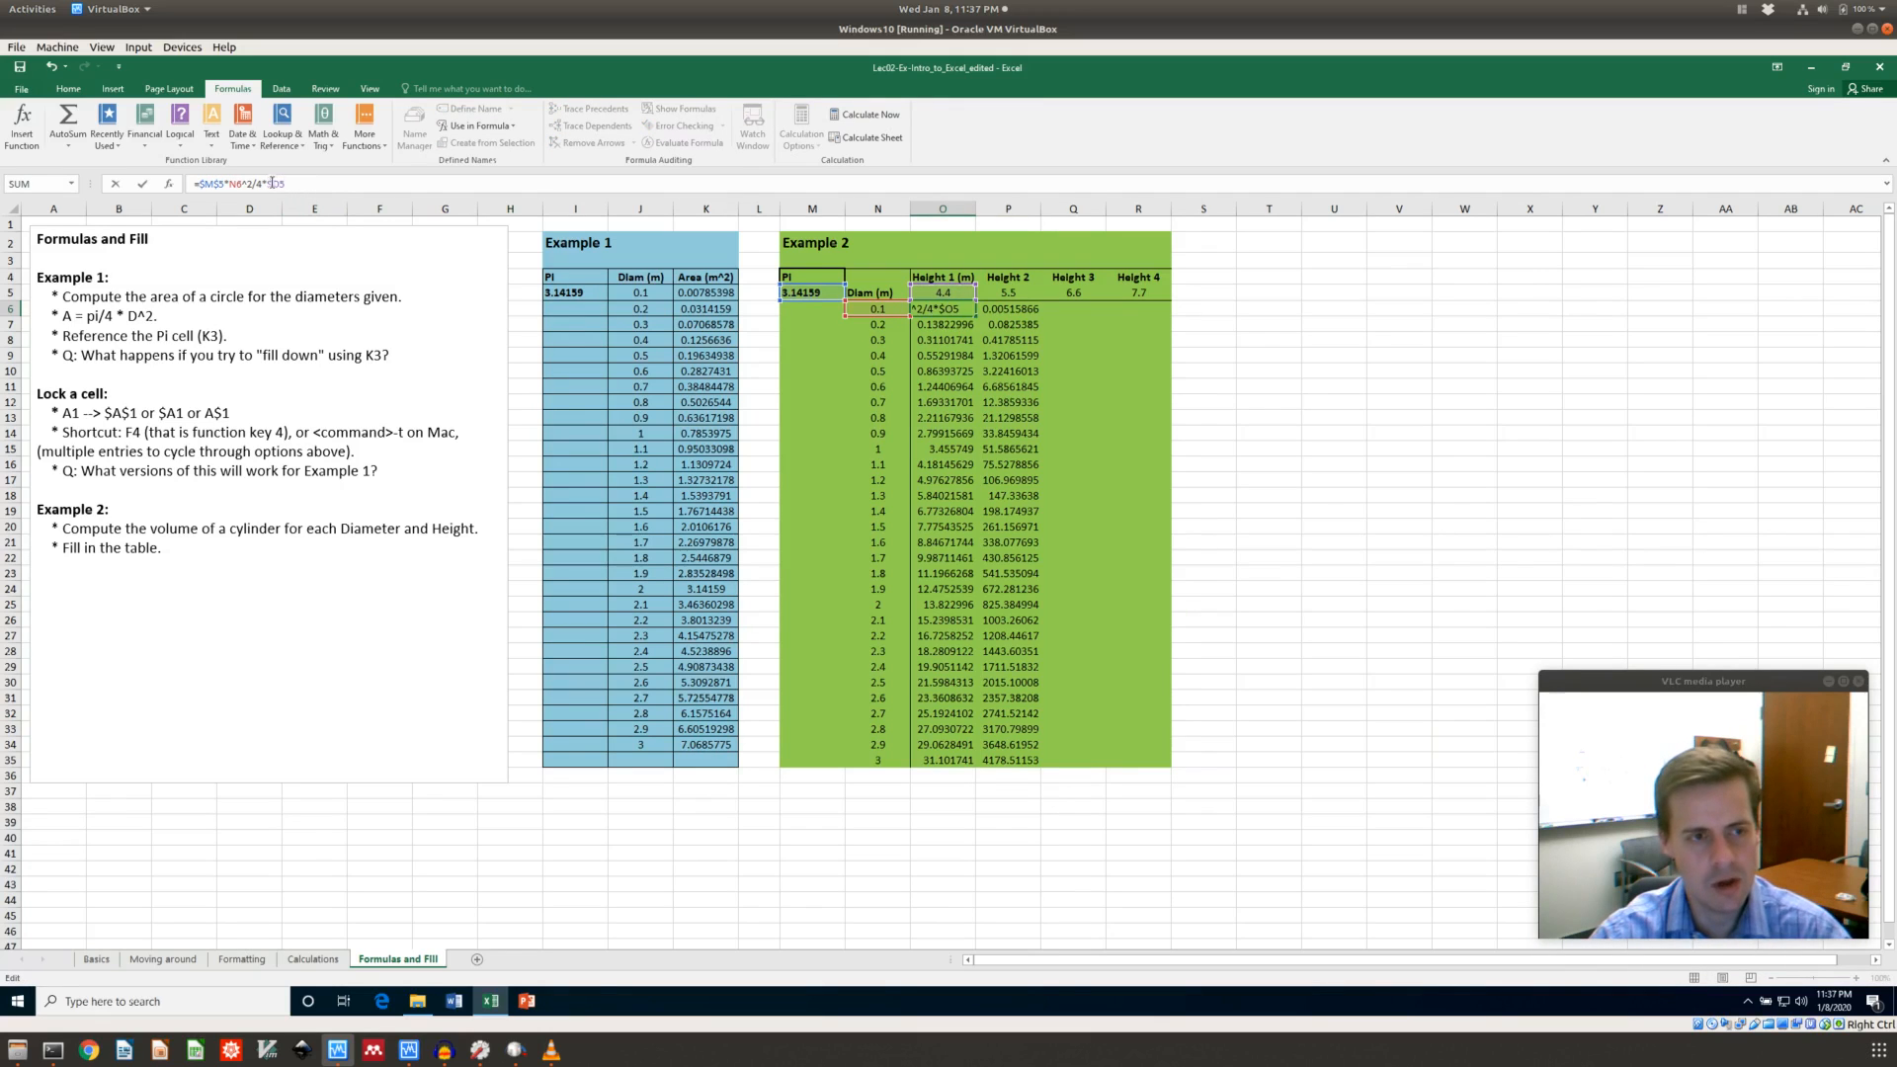
key(ctrl+Return)
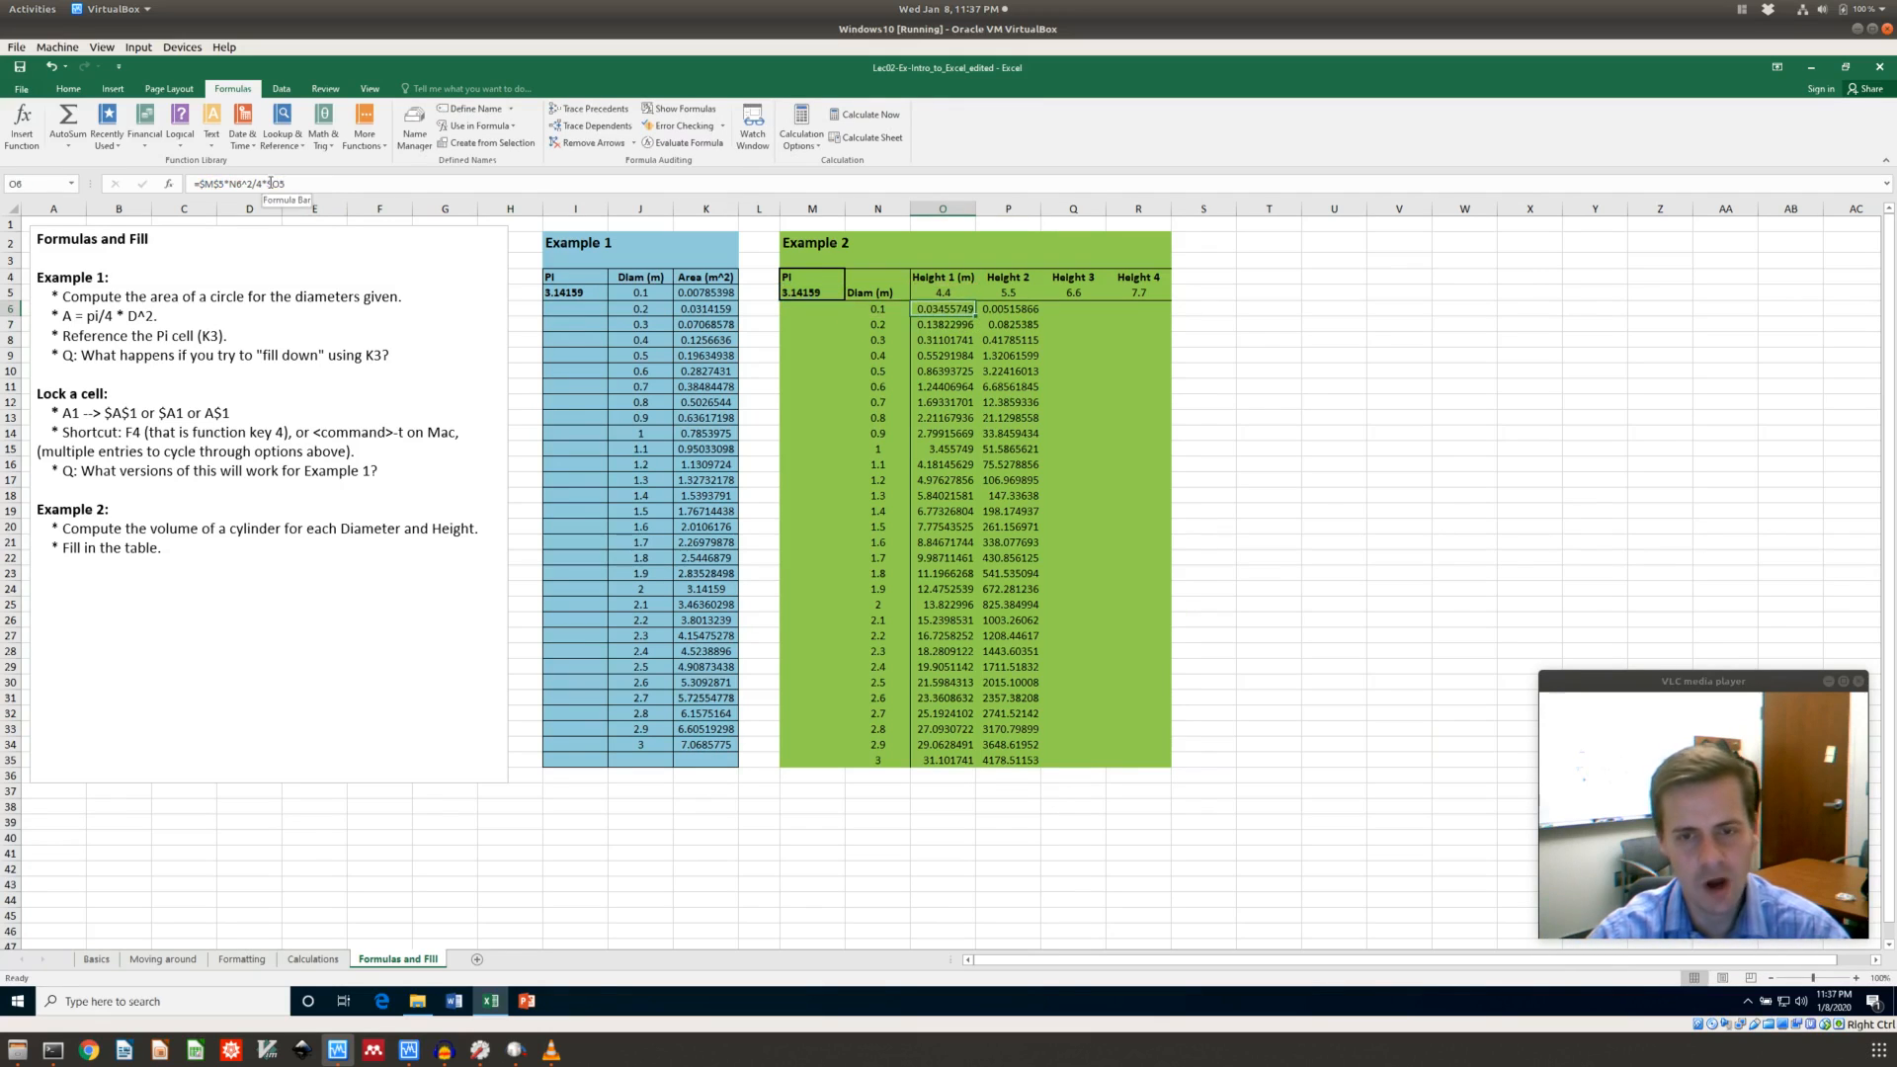
Fill the column-locked formula from O6 down through O35 and check which cells the copy in O10 references
double_click(975, 317)
click(950, 309)
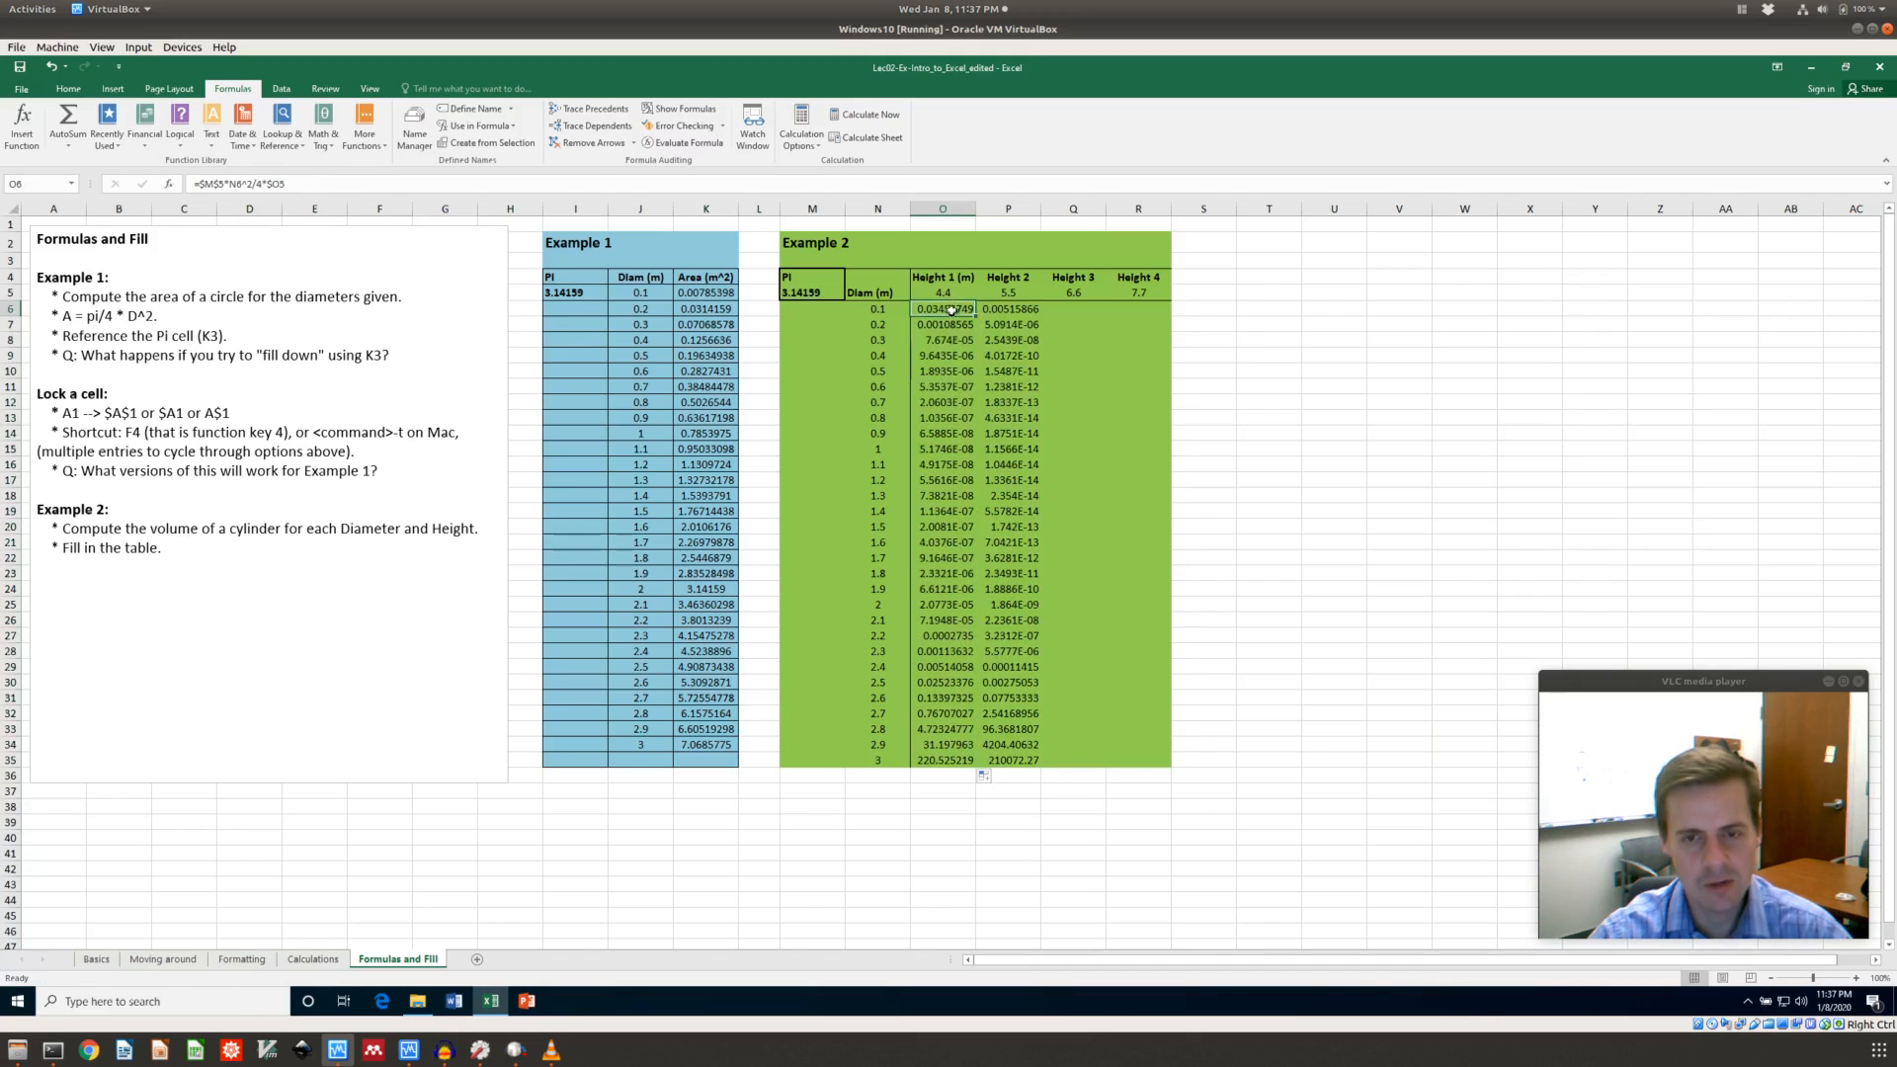
click(940, 369)
click(330, 183)
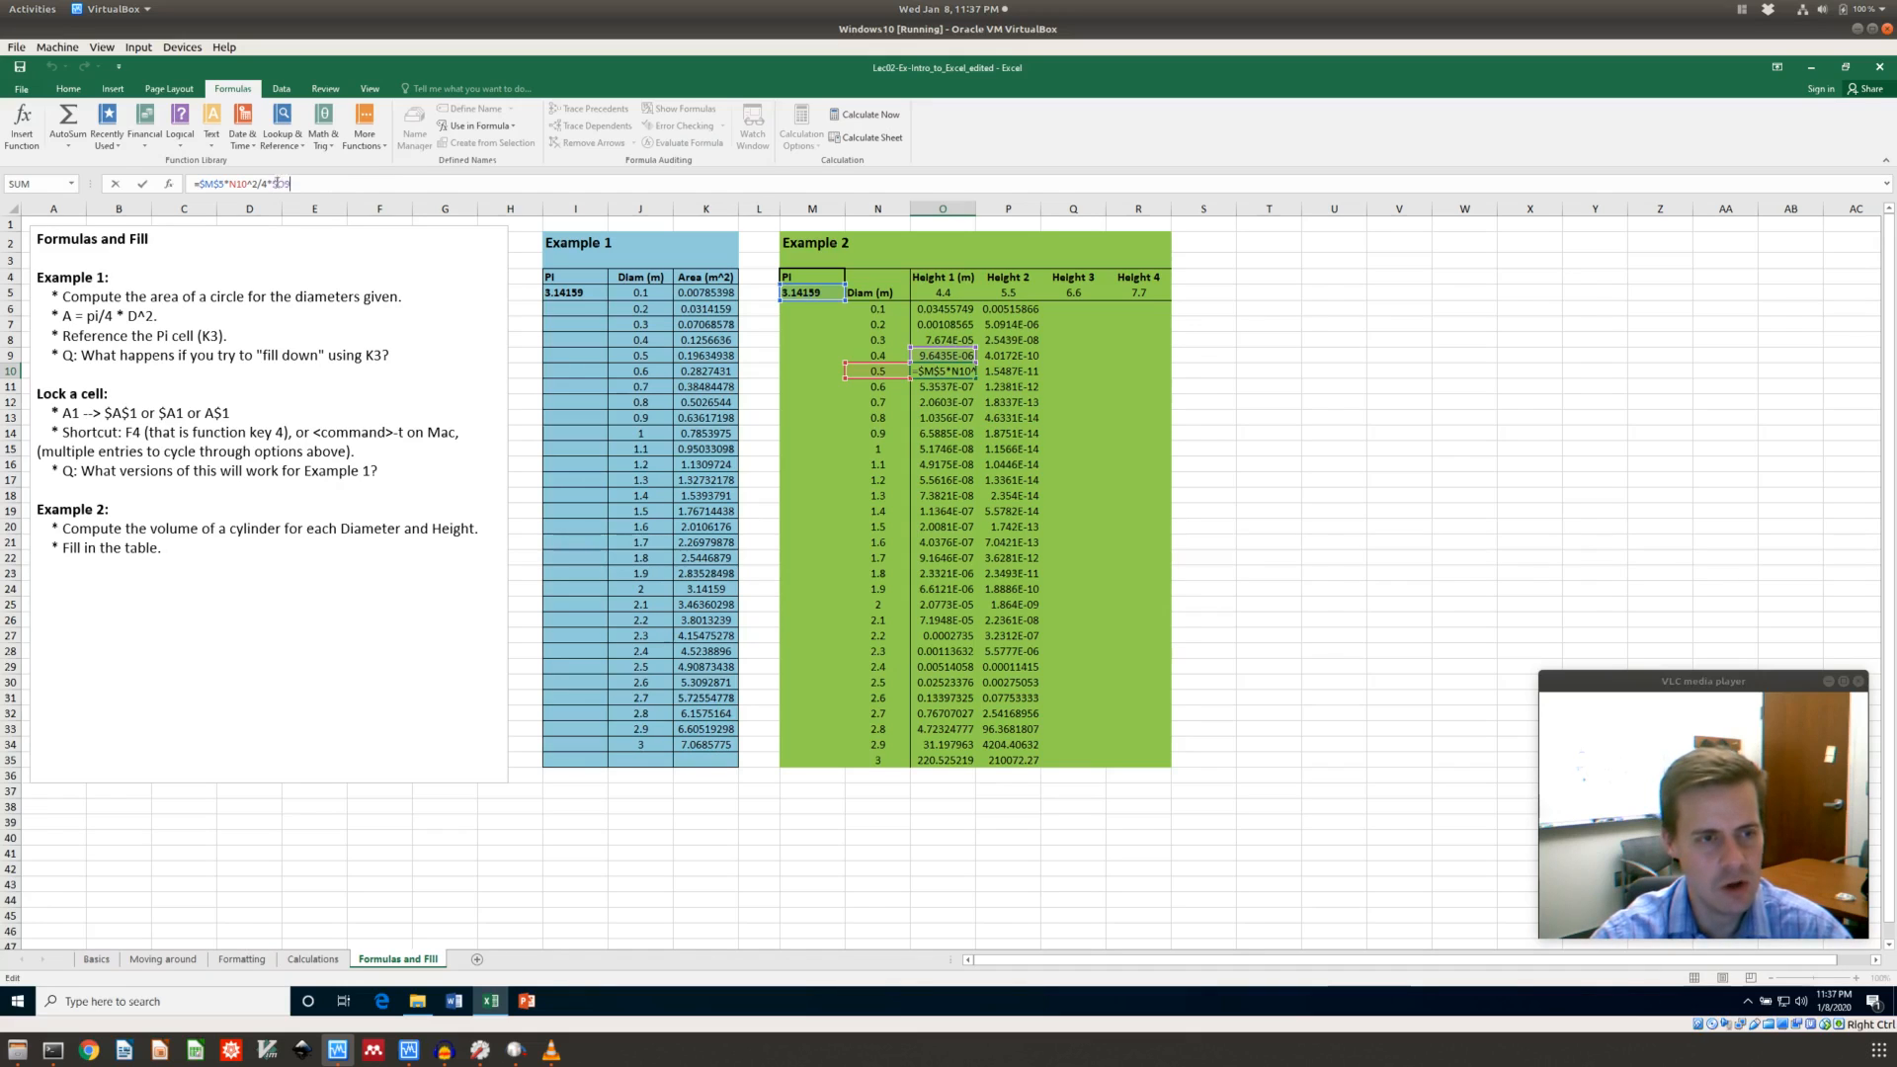
key(Escape)
Switch the height reference in O6 to a row-only lock so the formula reads =$M$5*N6^2/4*O$5
click(955, 305)
click(286, 184)
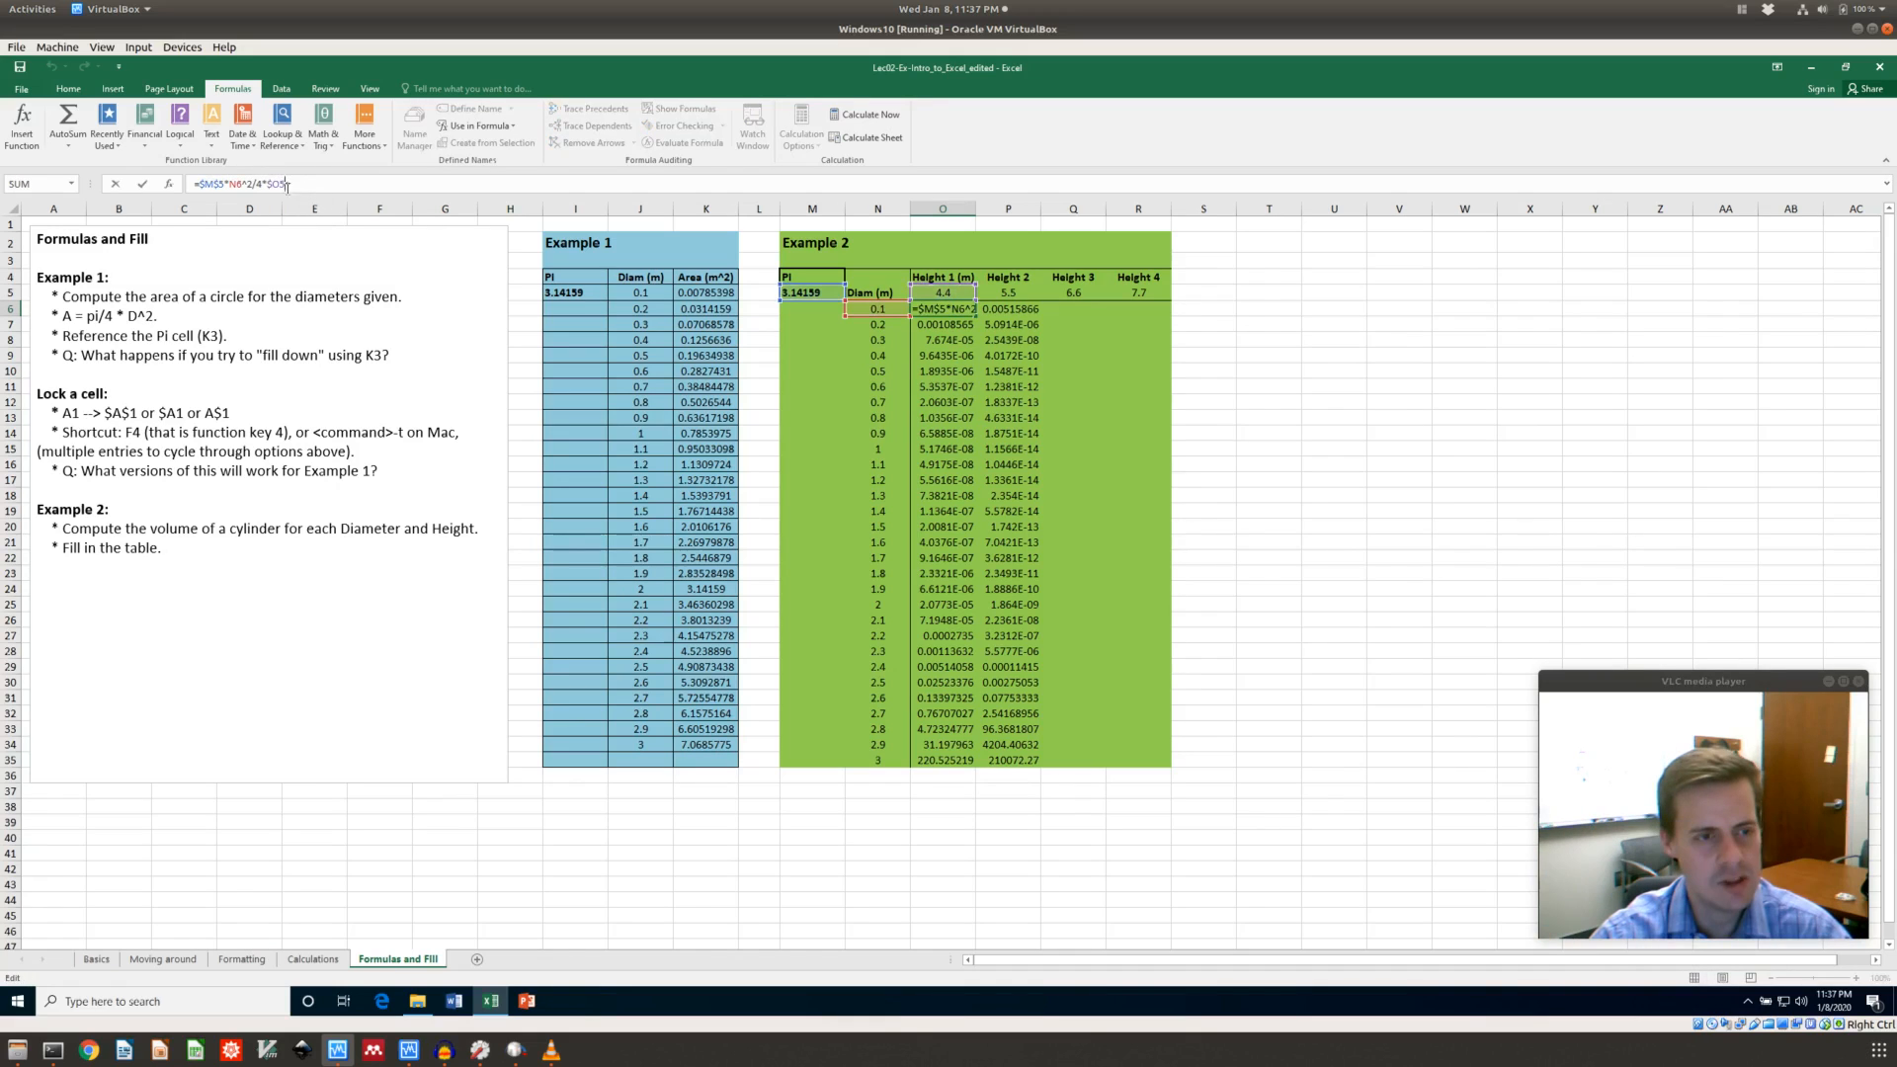
key(F4)
key(F4)
key(F4)
key(Return)
Fill the row-locked formula from O6 down through O35, copy the column into P6:P35 and extend it across to column R
click(956, 310)
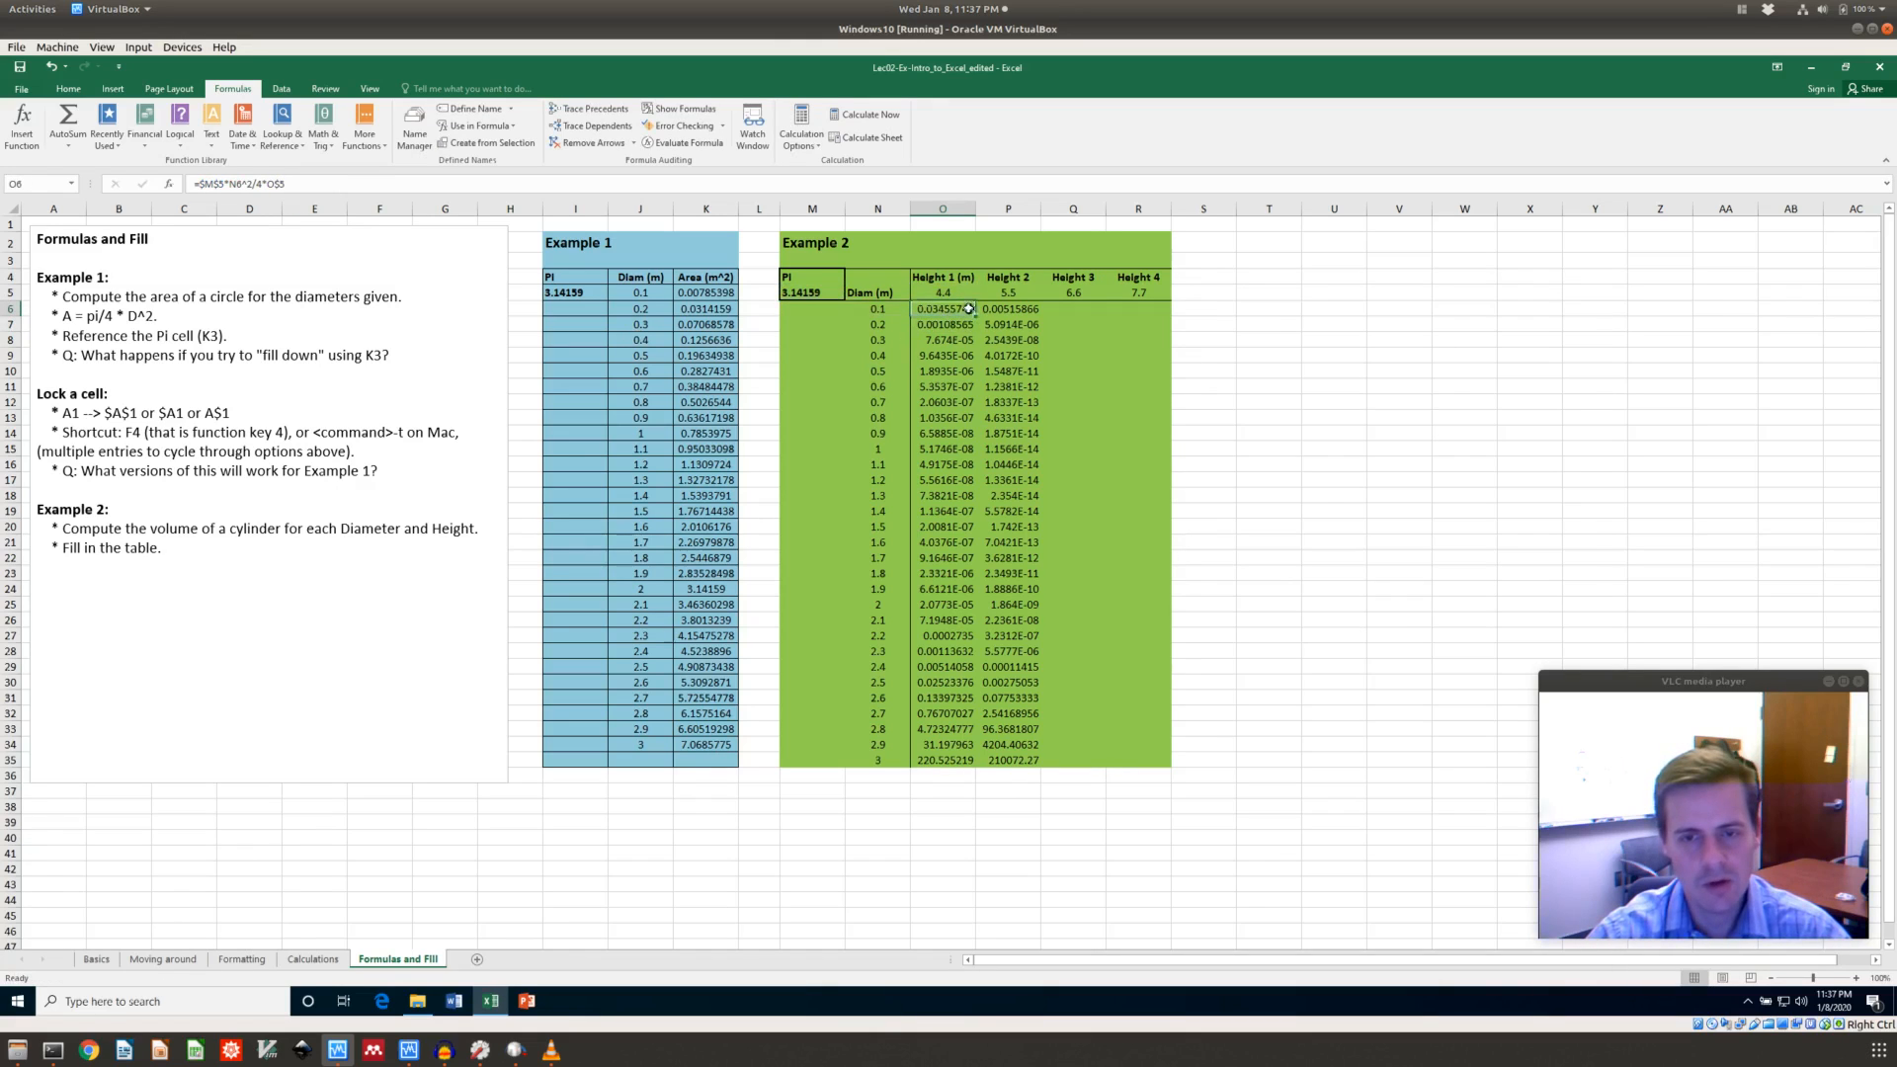
double_click(974, 317)
key(ctrl+c)
click(1003, 316)
key(ctrl+v)
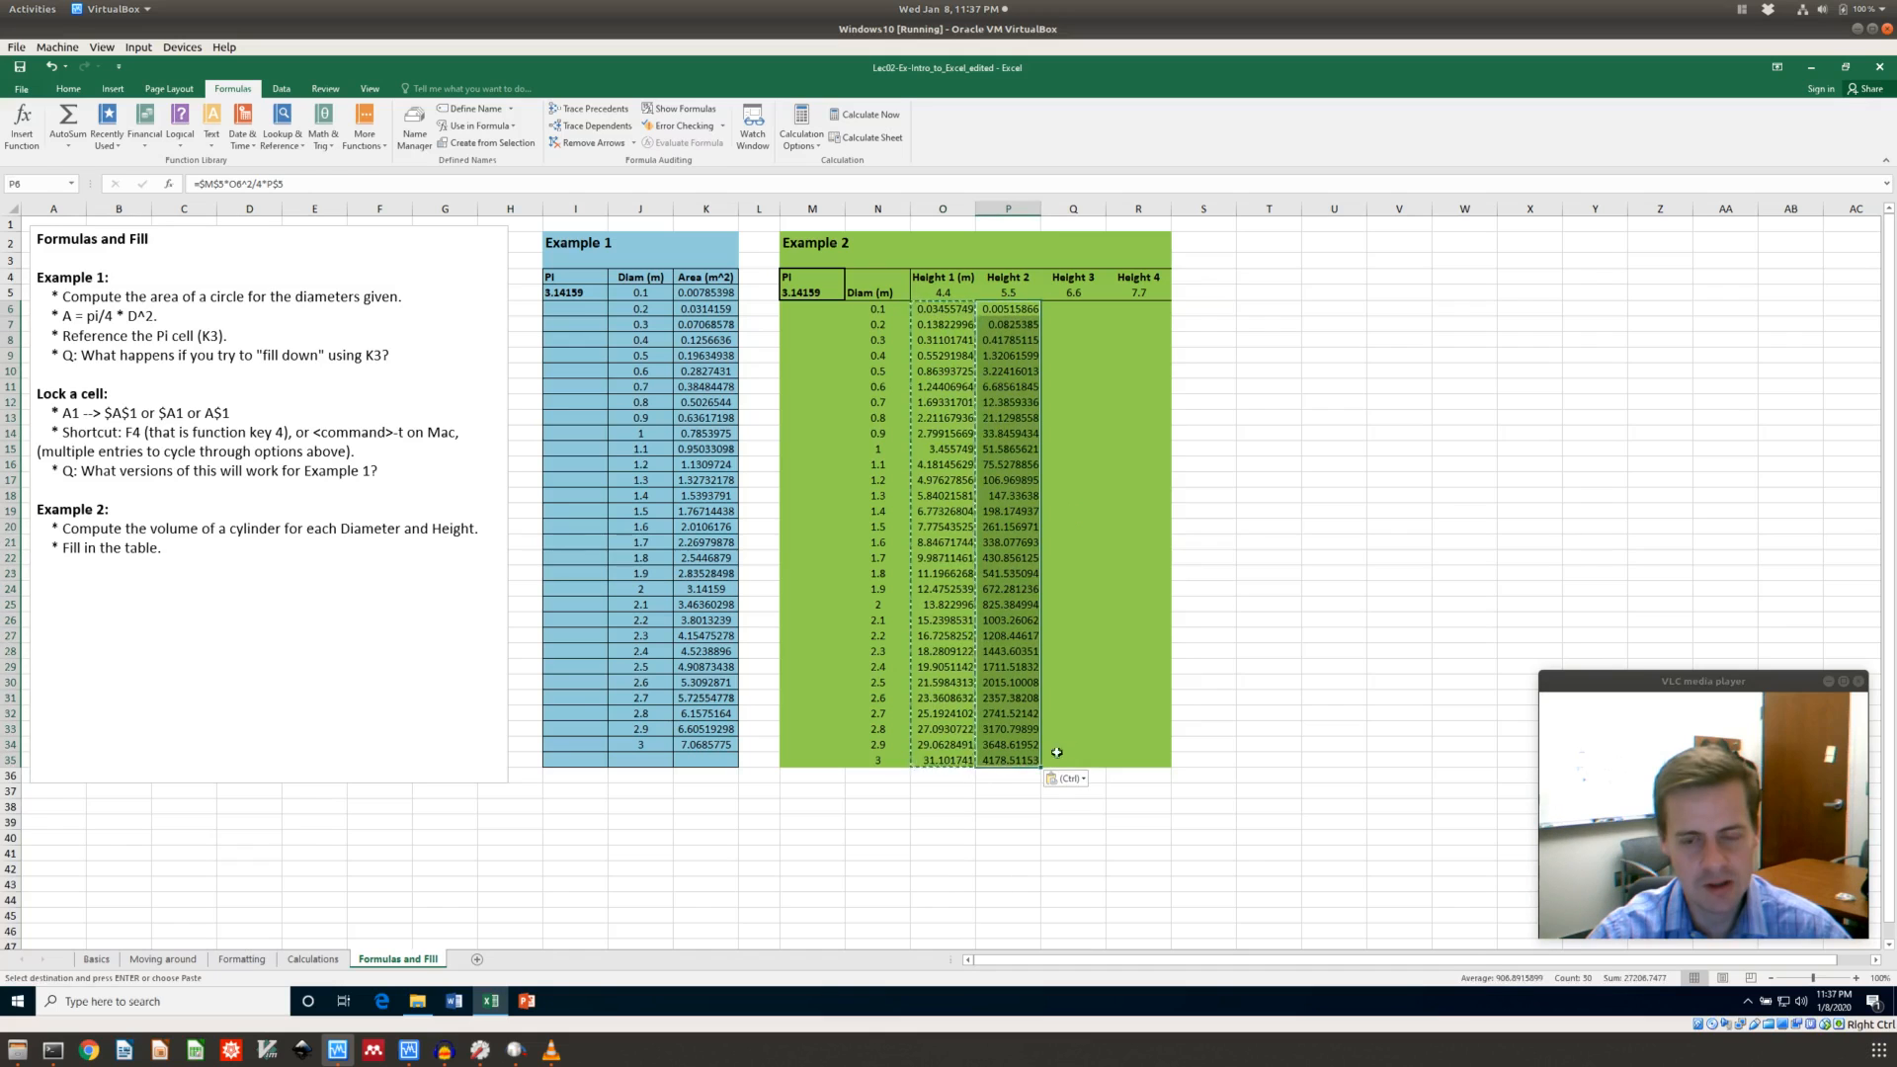
drag(1040, 767, 1156, 756)
click(1136, 433)
Check which diameter and height cells the copied formulas in R6 and P6 reference
click(1146, 308)
click(303, 184)
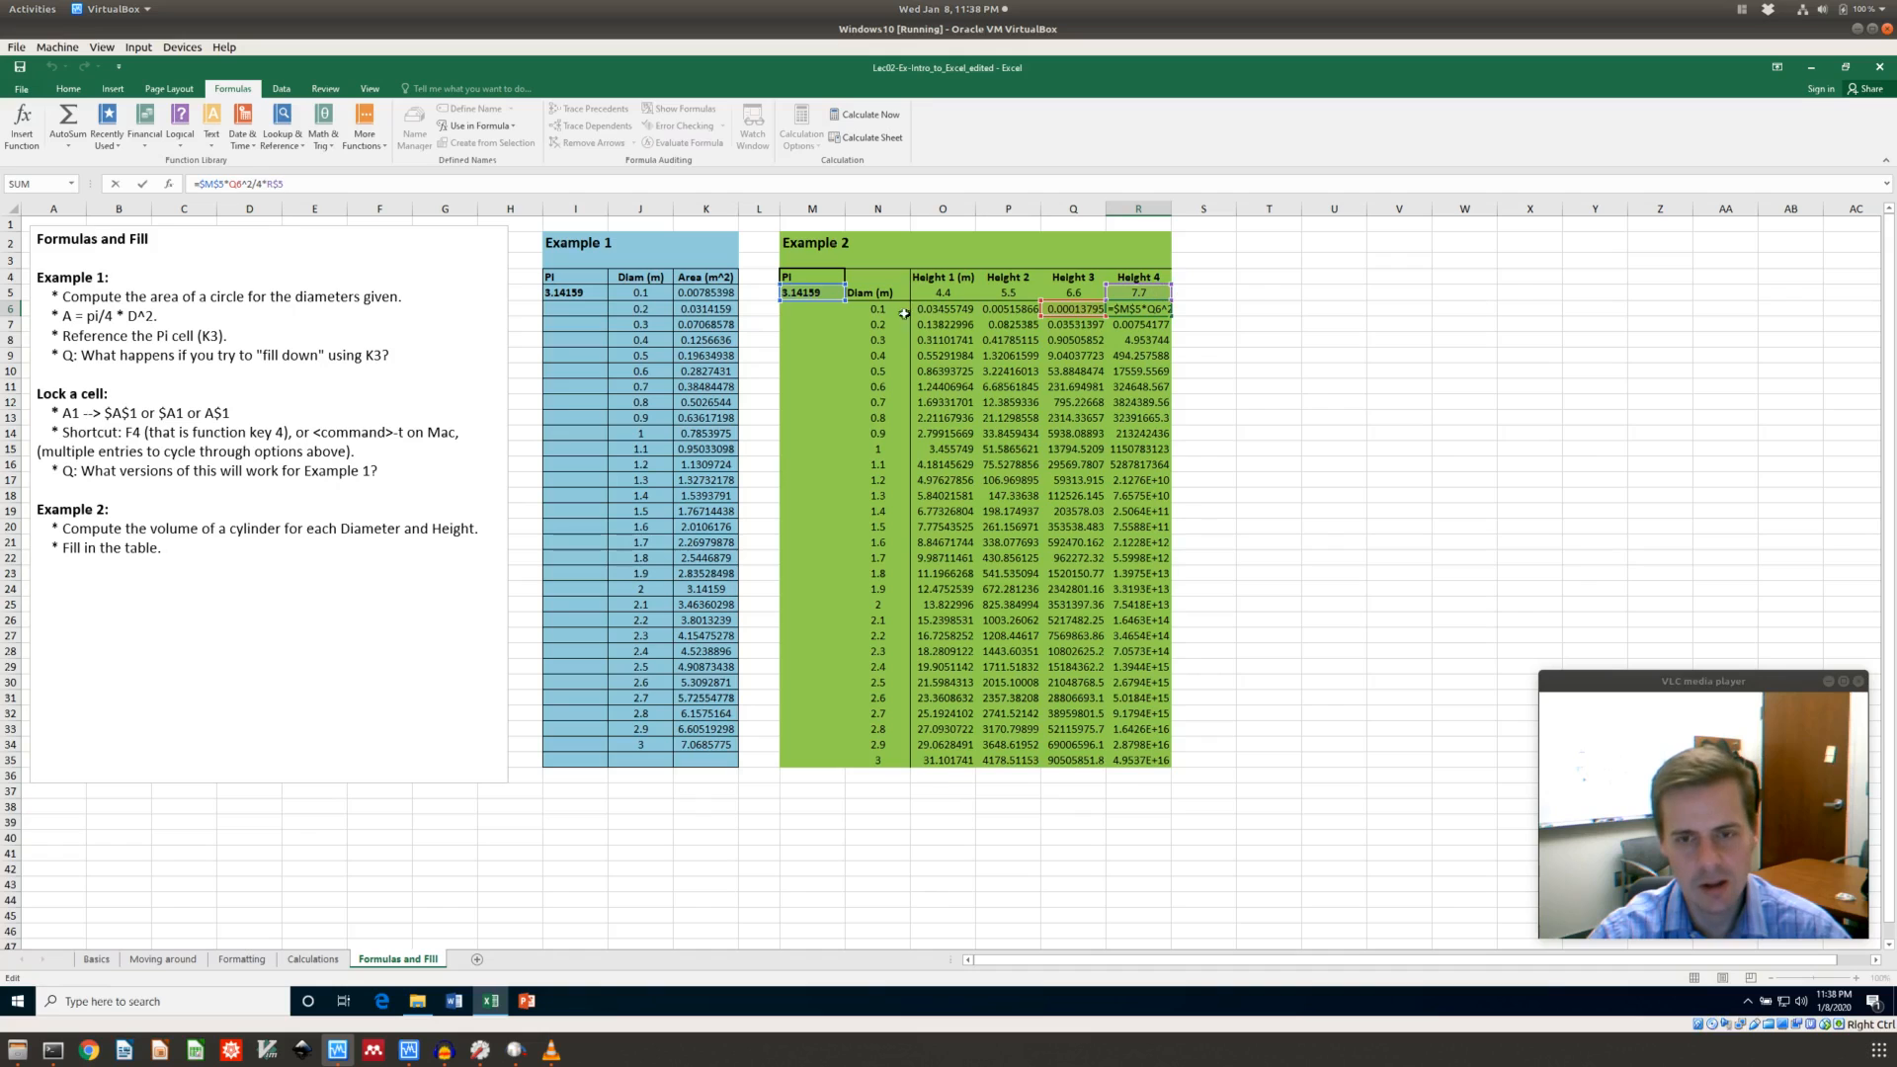
key(ctrl+Return)
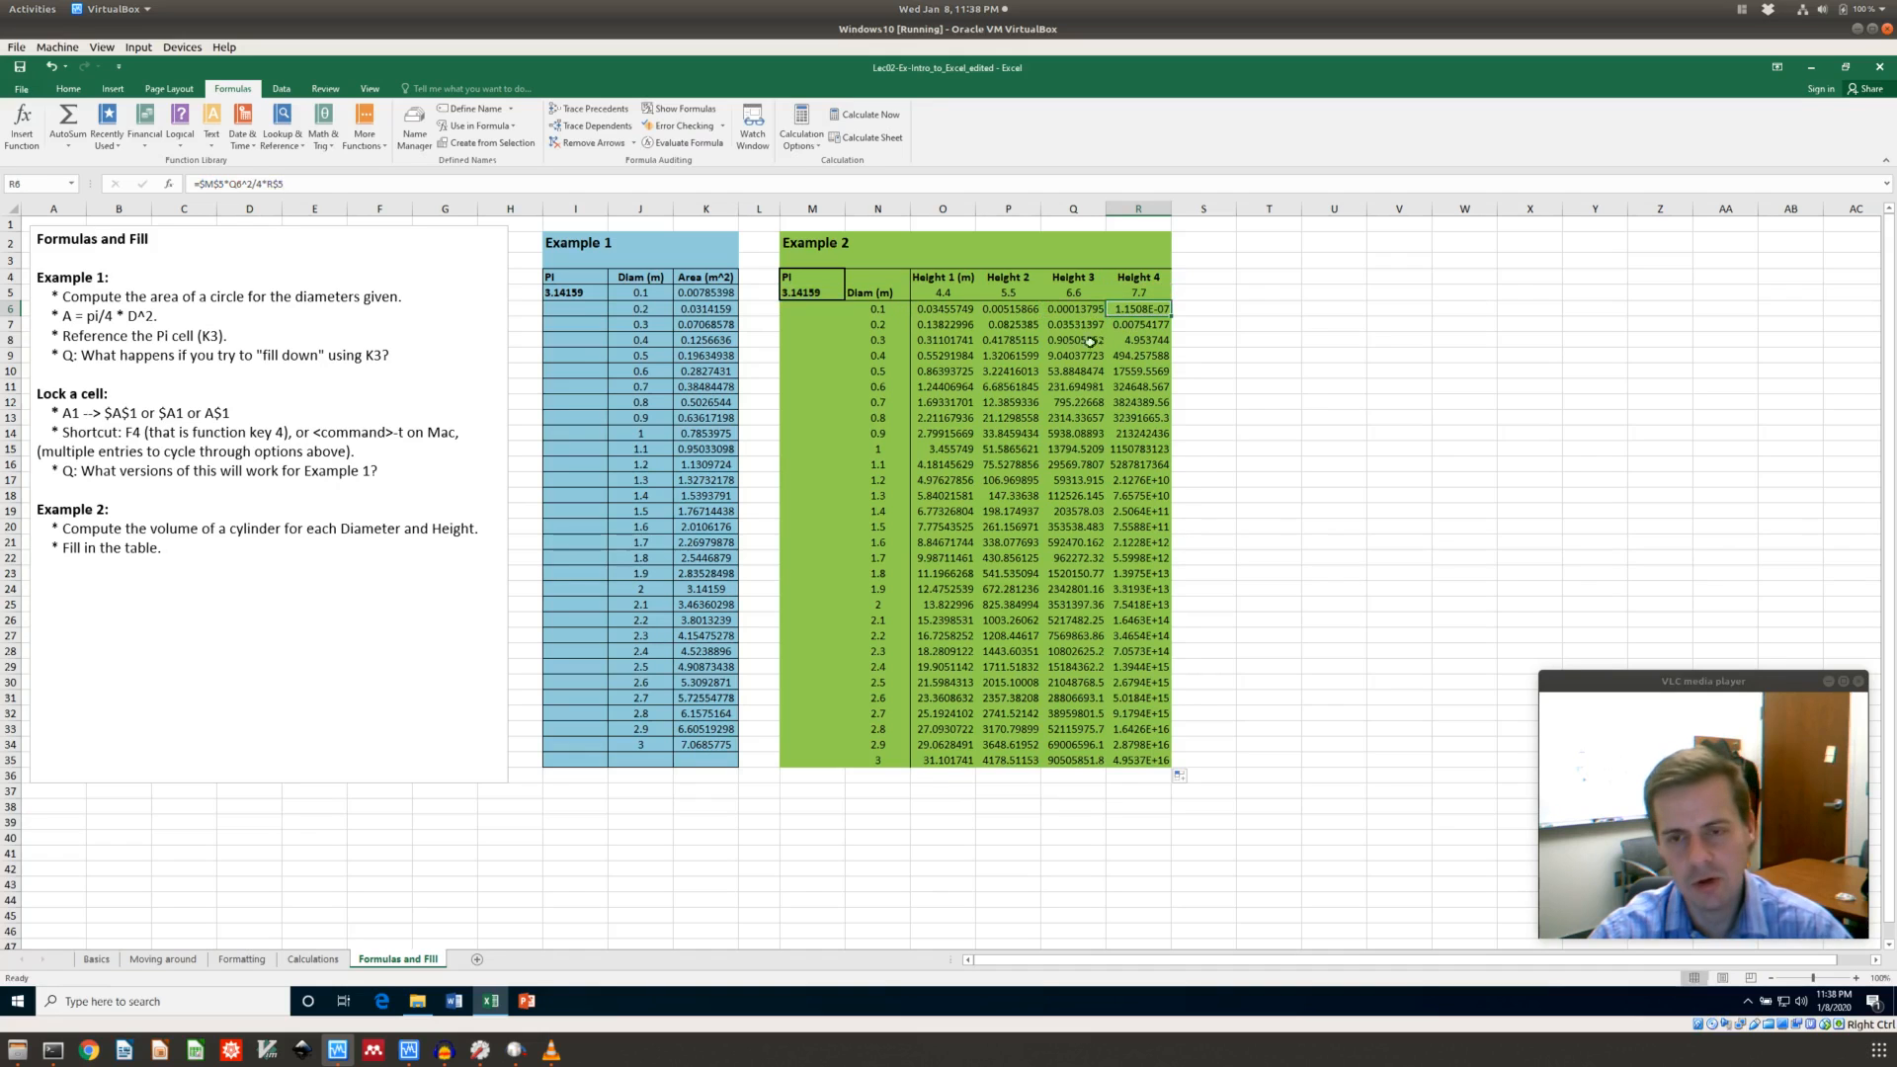
click(1002, 310)
key(F2)
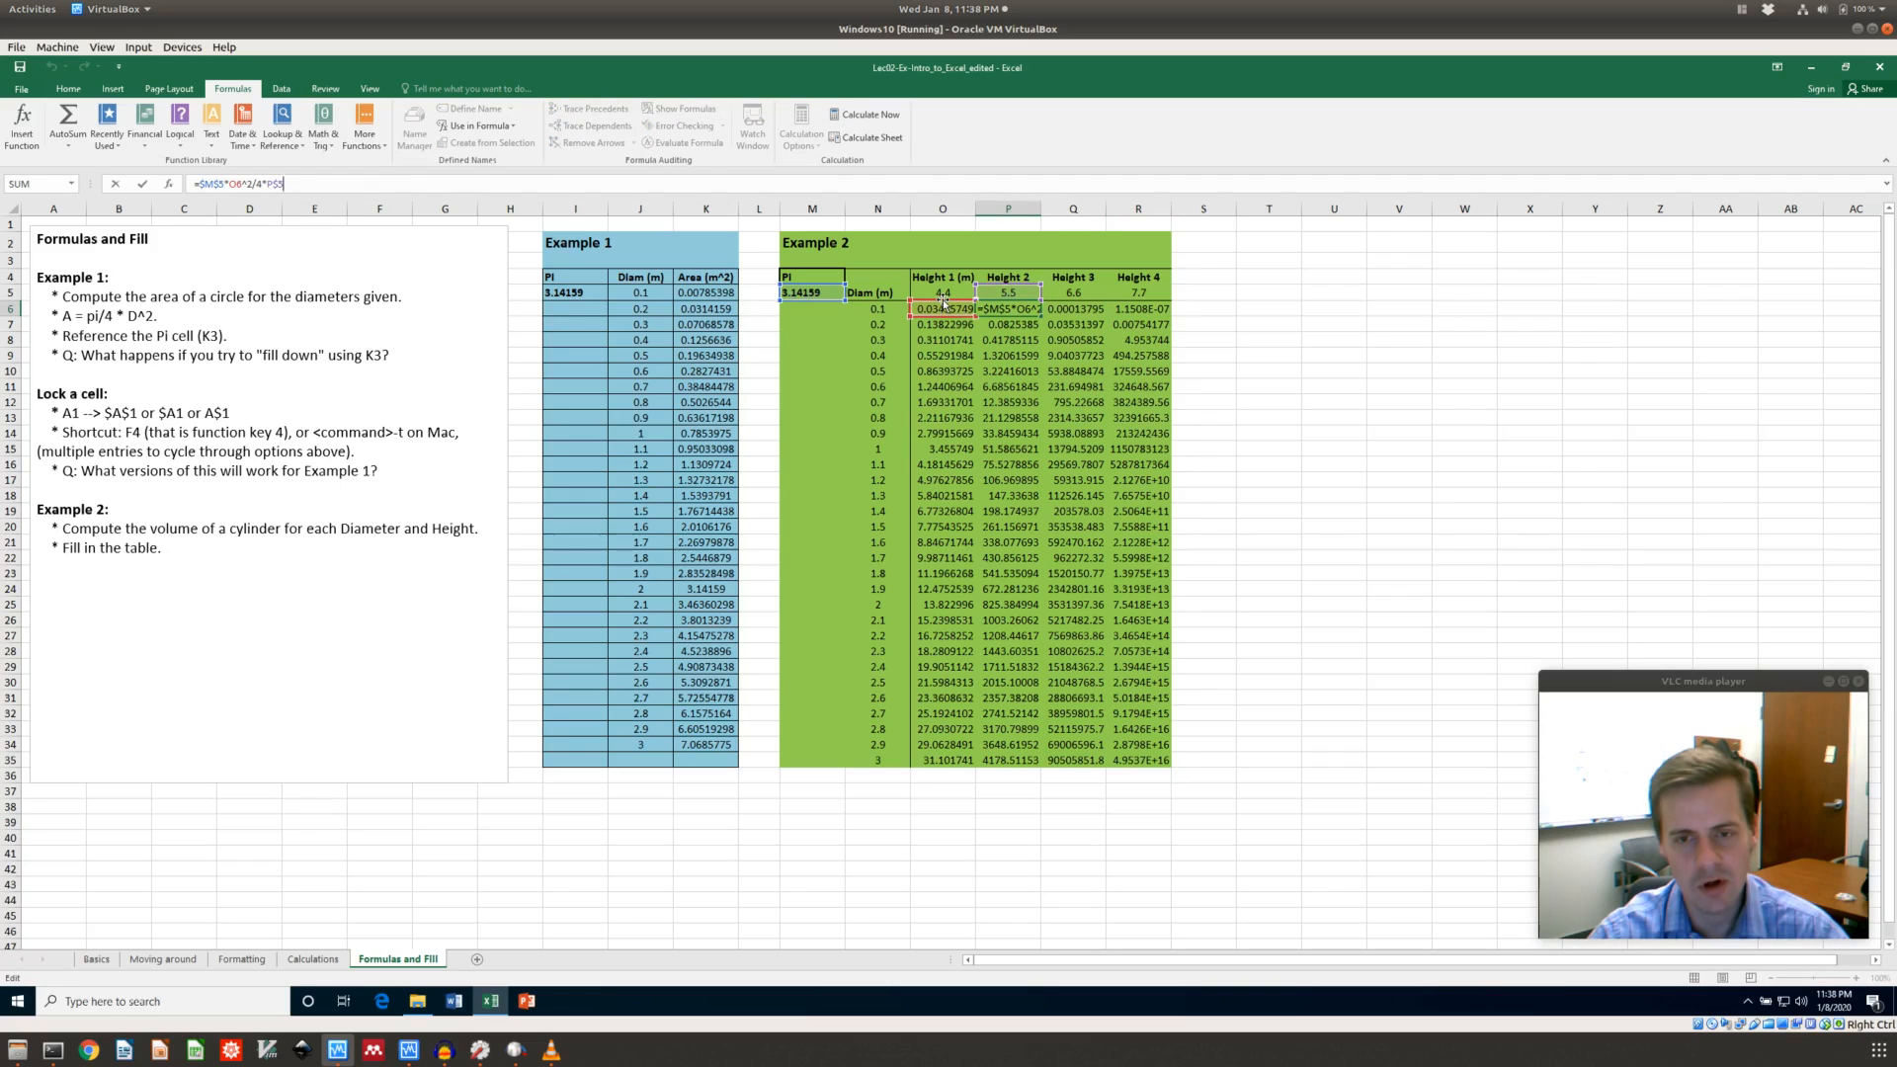
key(ctrl+Return)
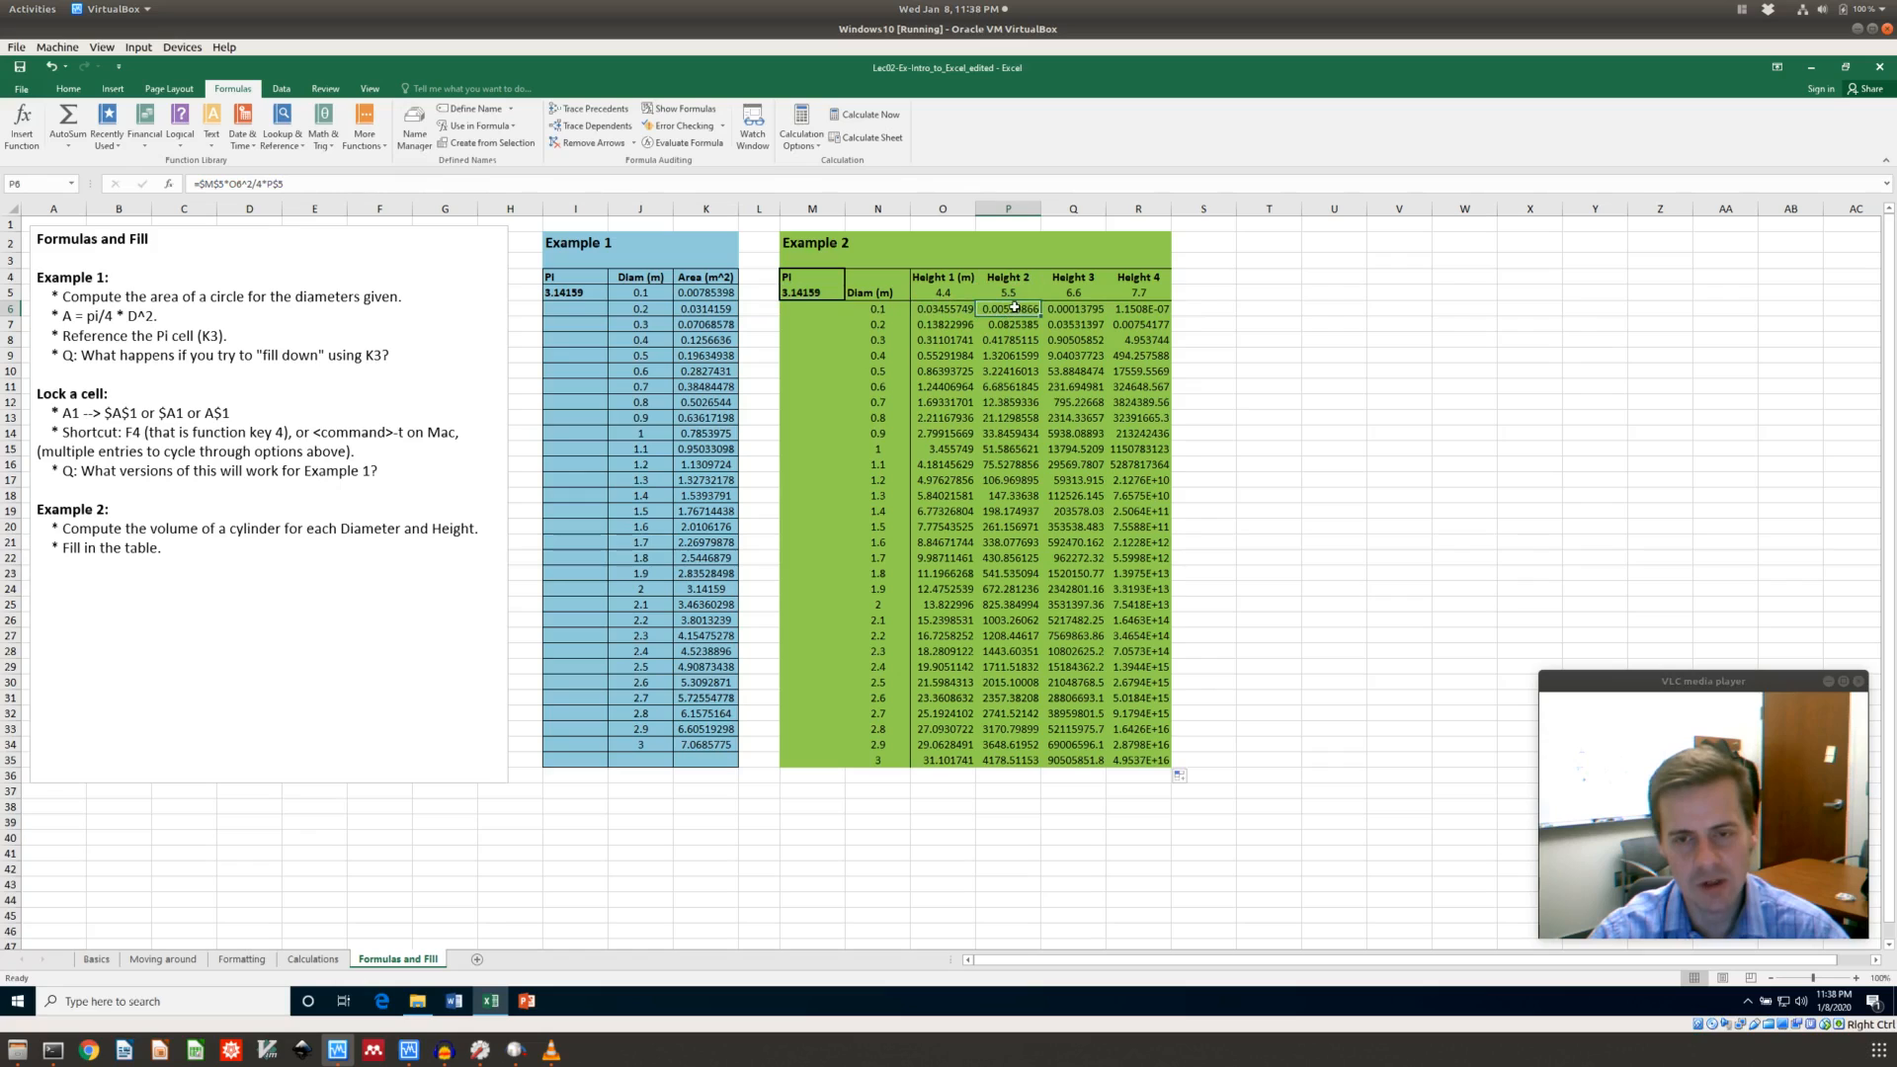
Lock only the column of the diameter reference in O6 so the formula reads =$M$5*$N6^2/4*O$5
click(960, 309)
click(286, 183)
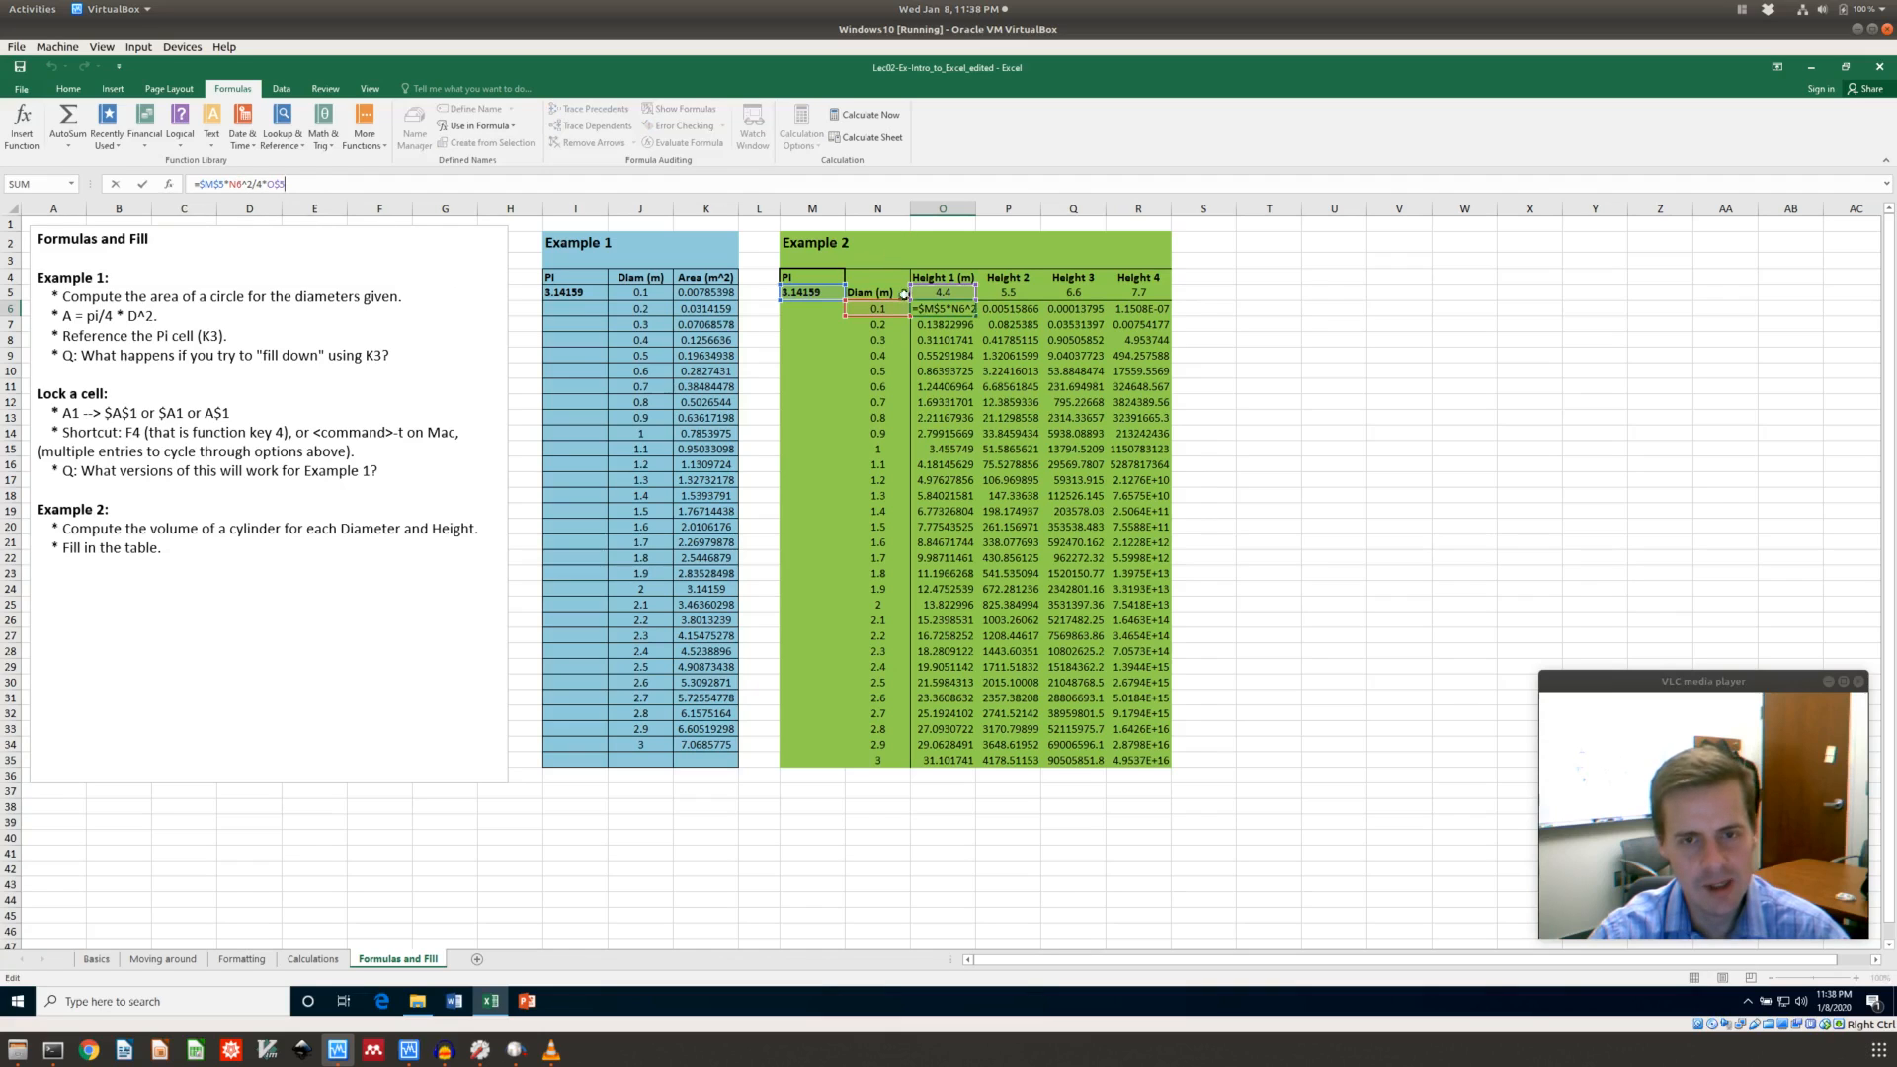
click(235, 183)
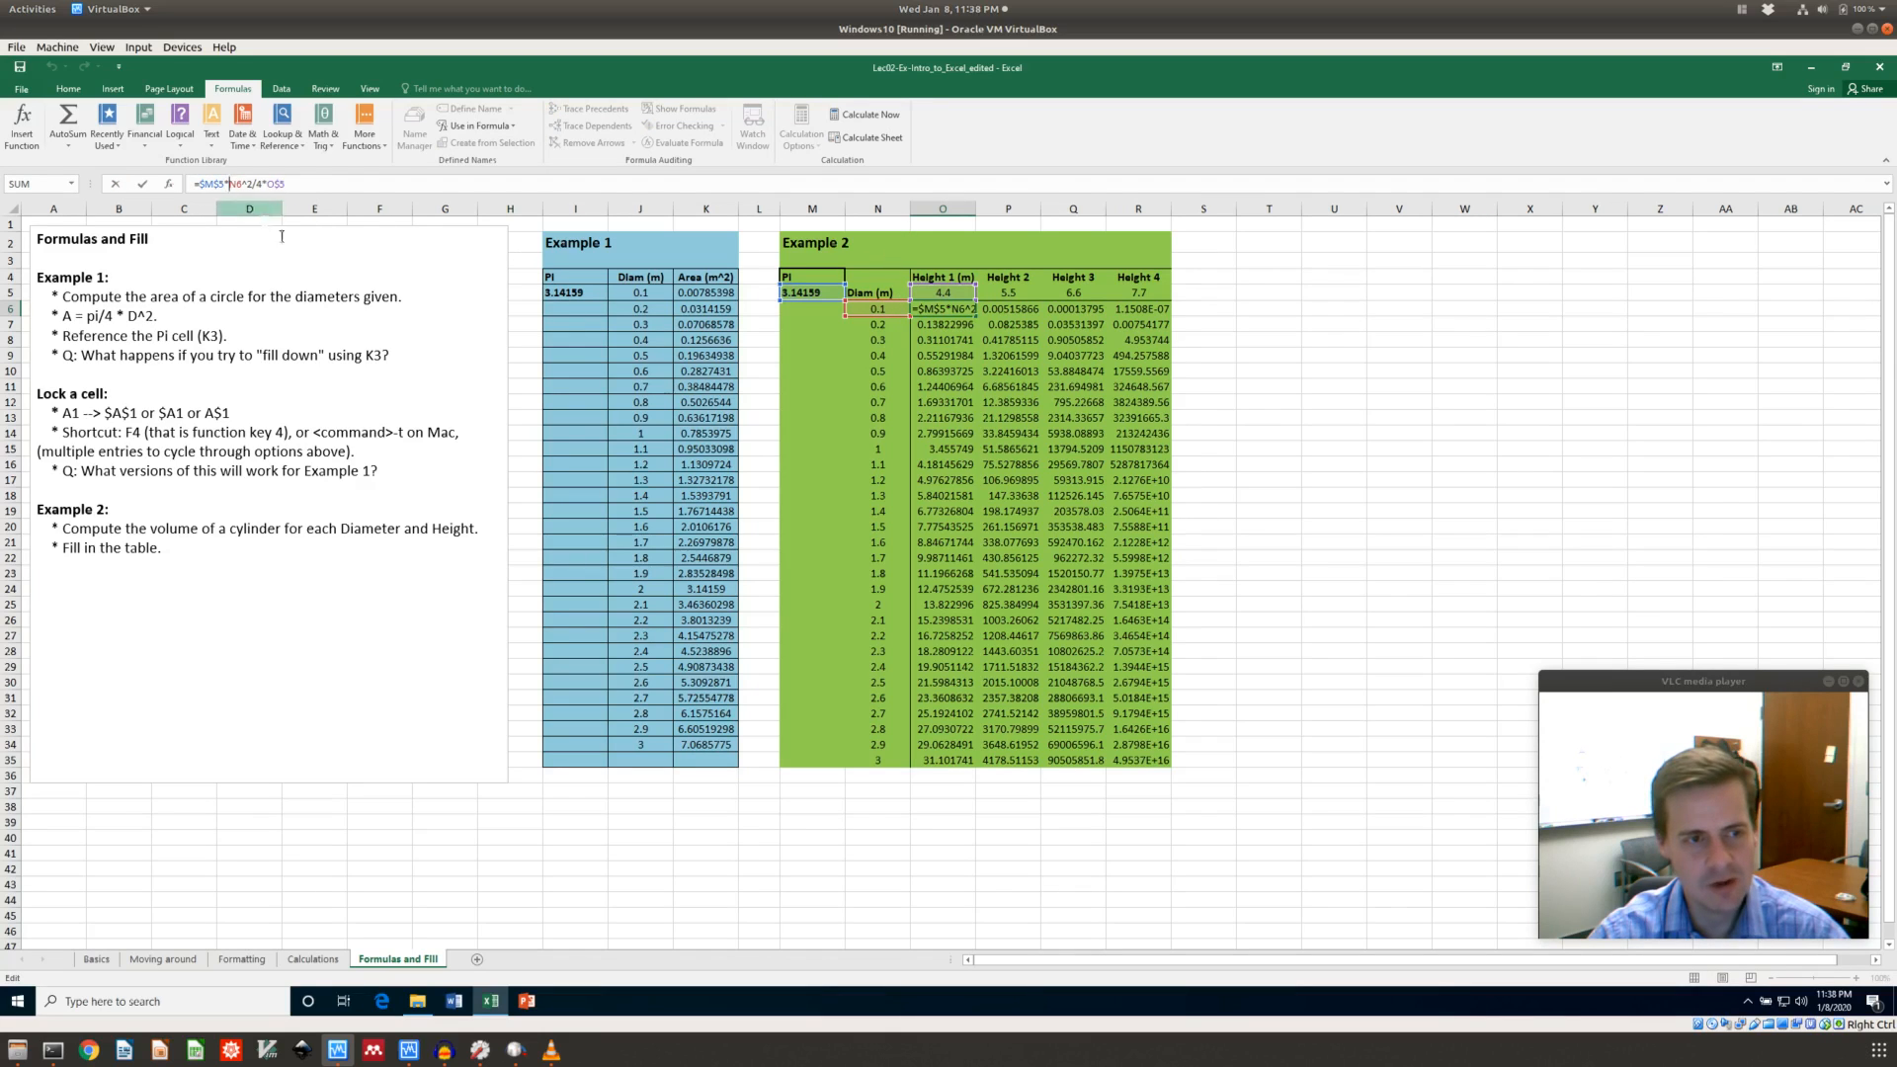
key(F4)
key(F4)
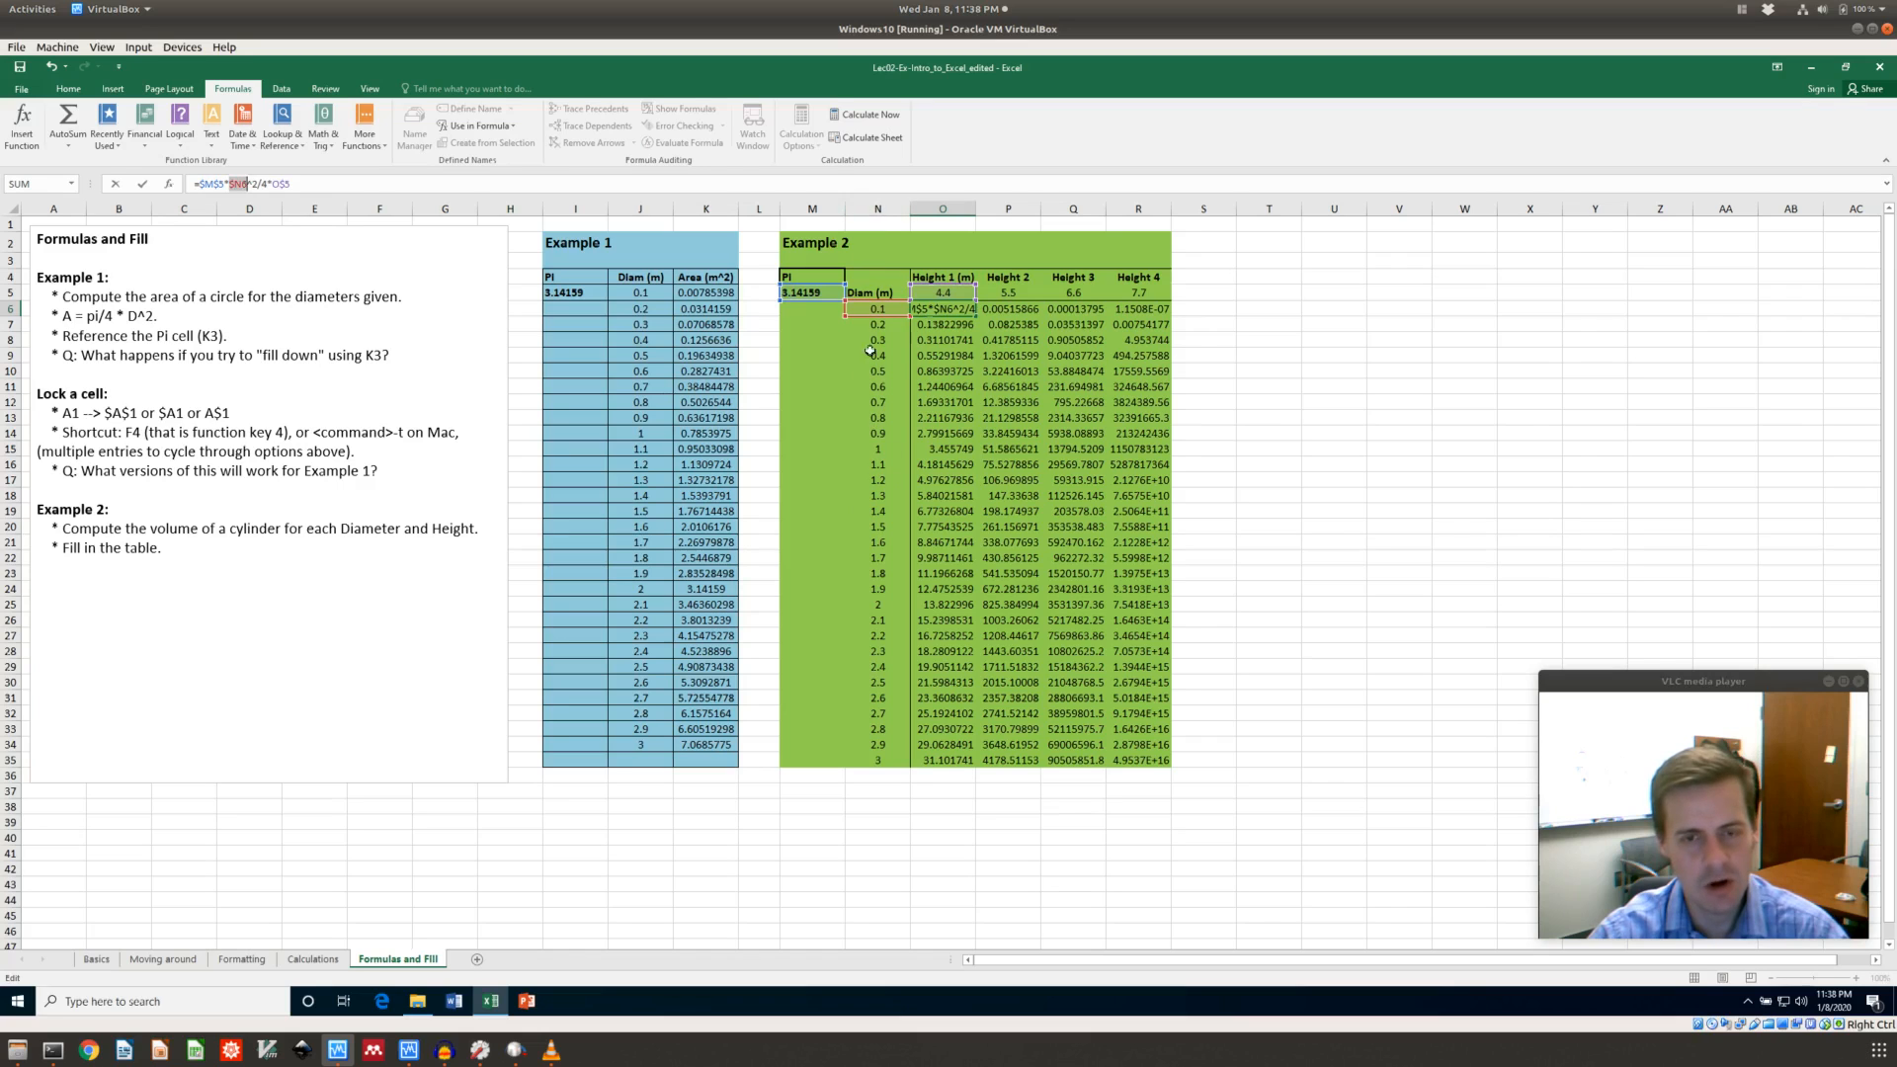
key(ctrl+Return)
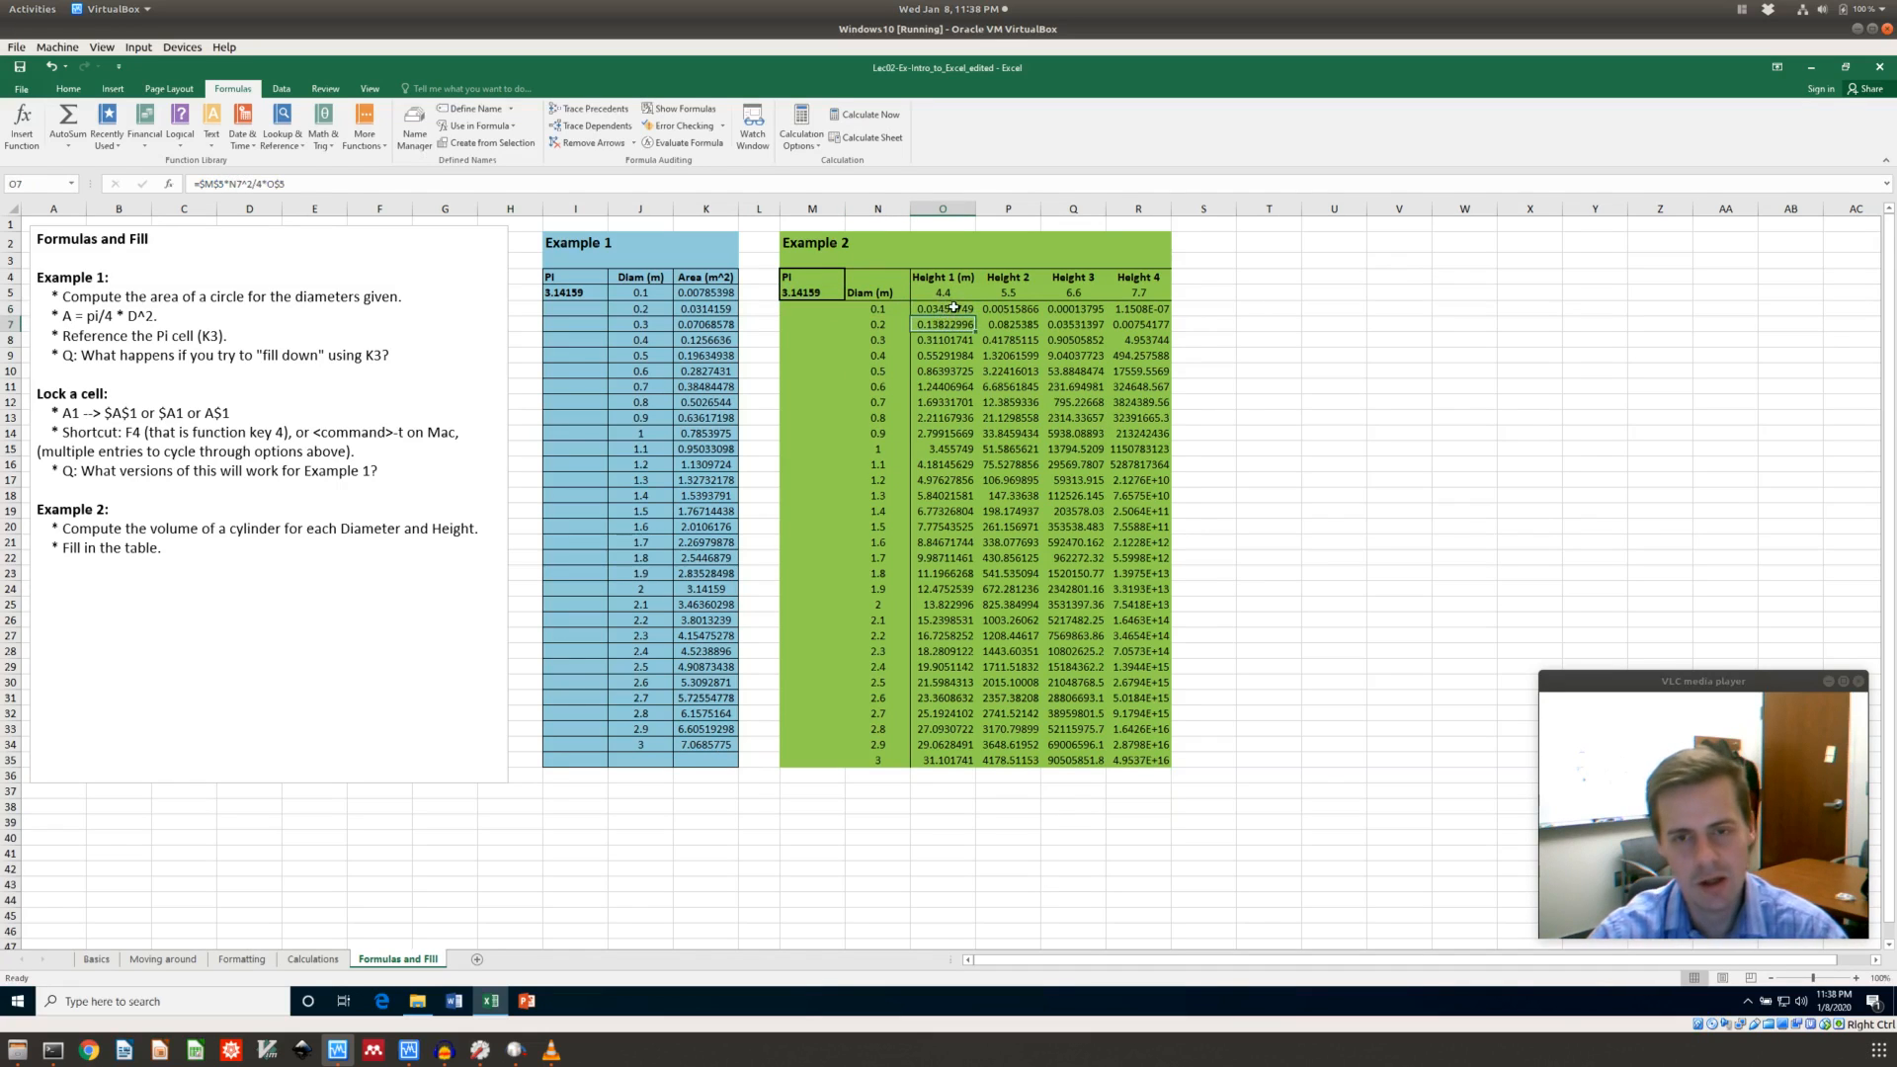
Fill the mixed-reference formula from O6 down through O35 and copy that column into P6:P35
double_click(974, 314)
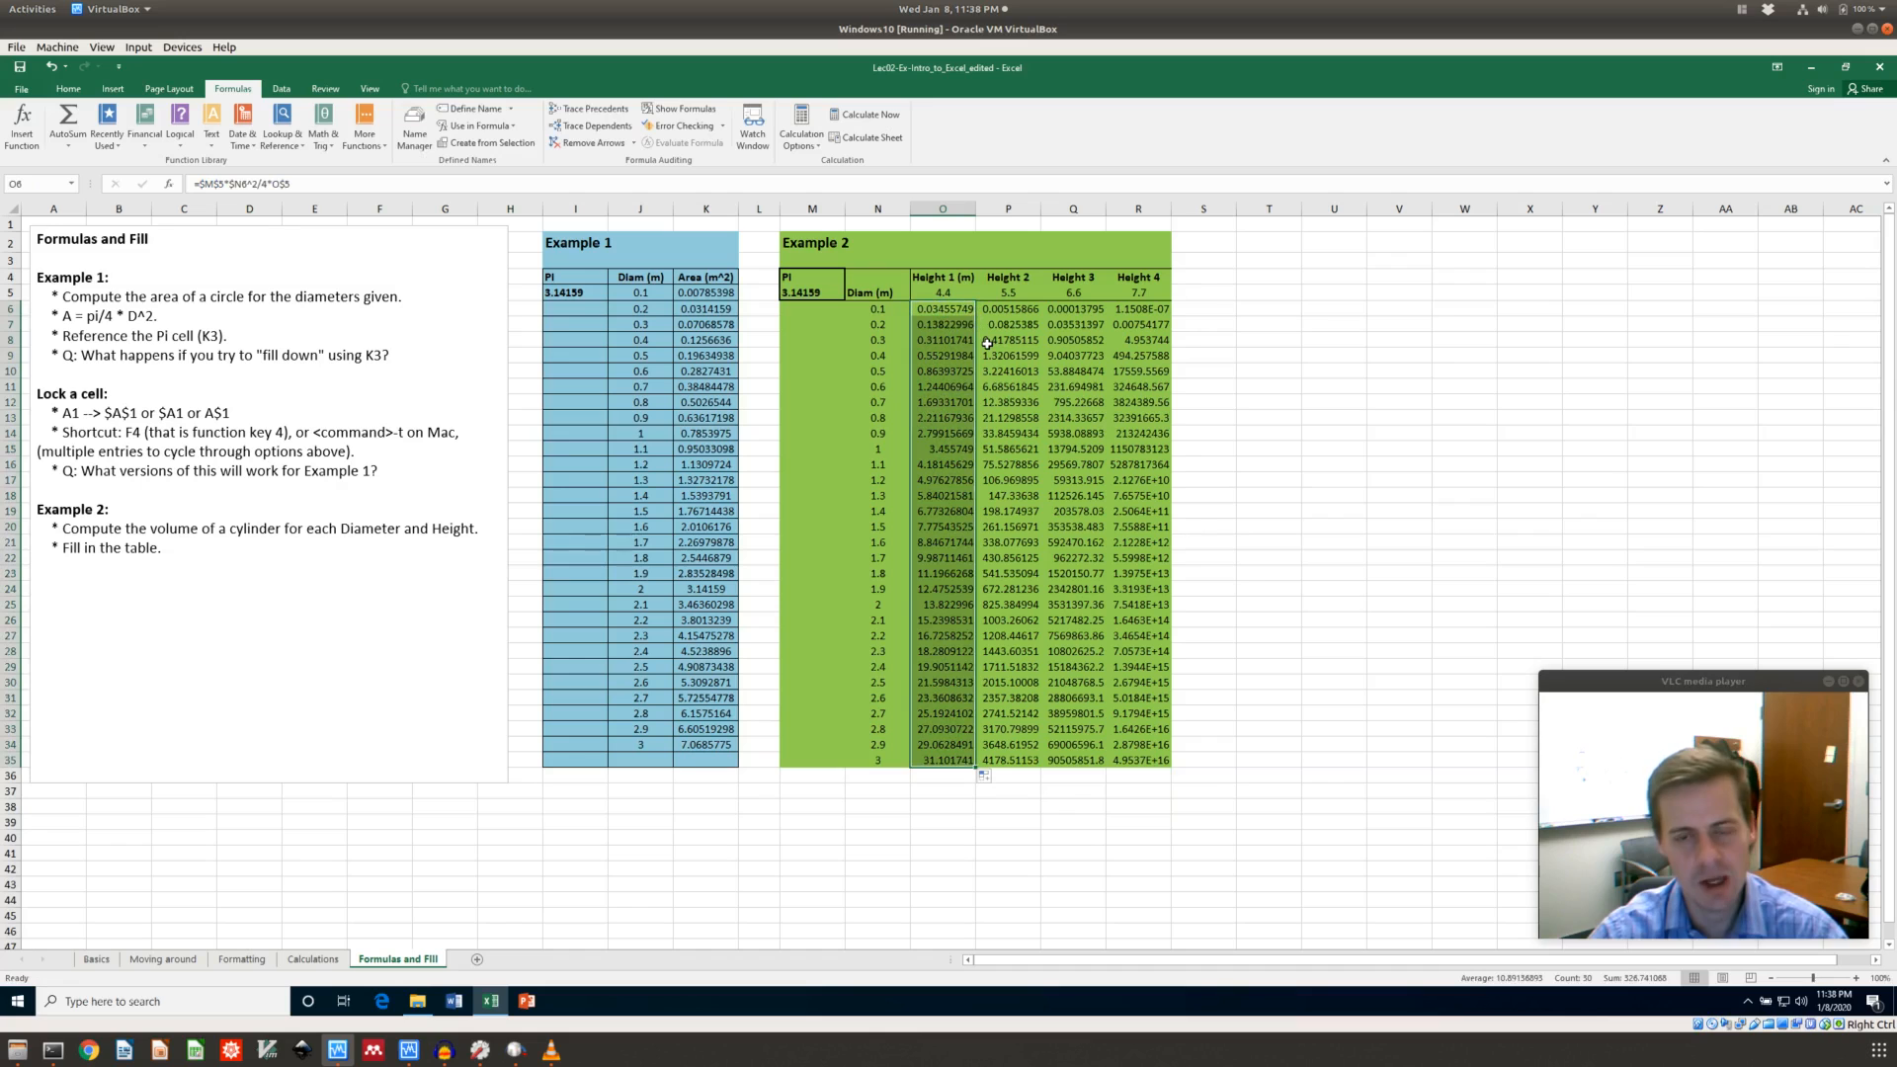
key(ctrl+c)
click(1035, 306)
click(1028, 308)
key(ctrl+v)
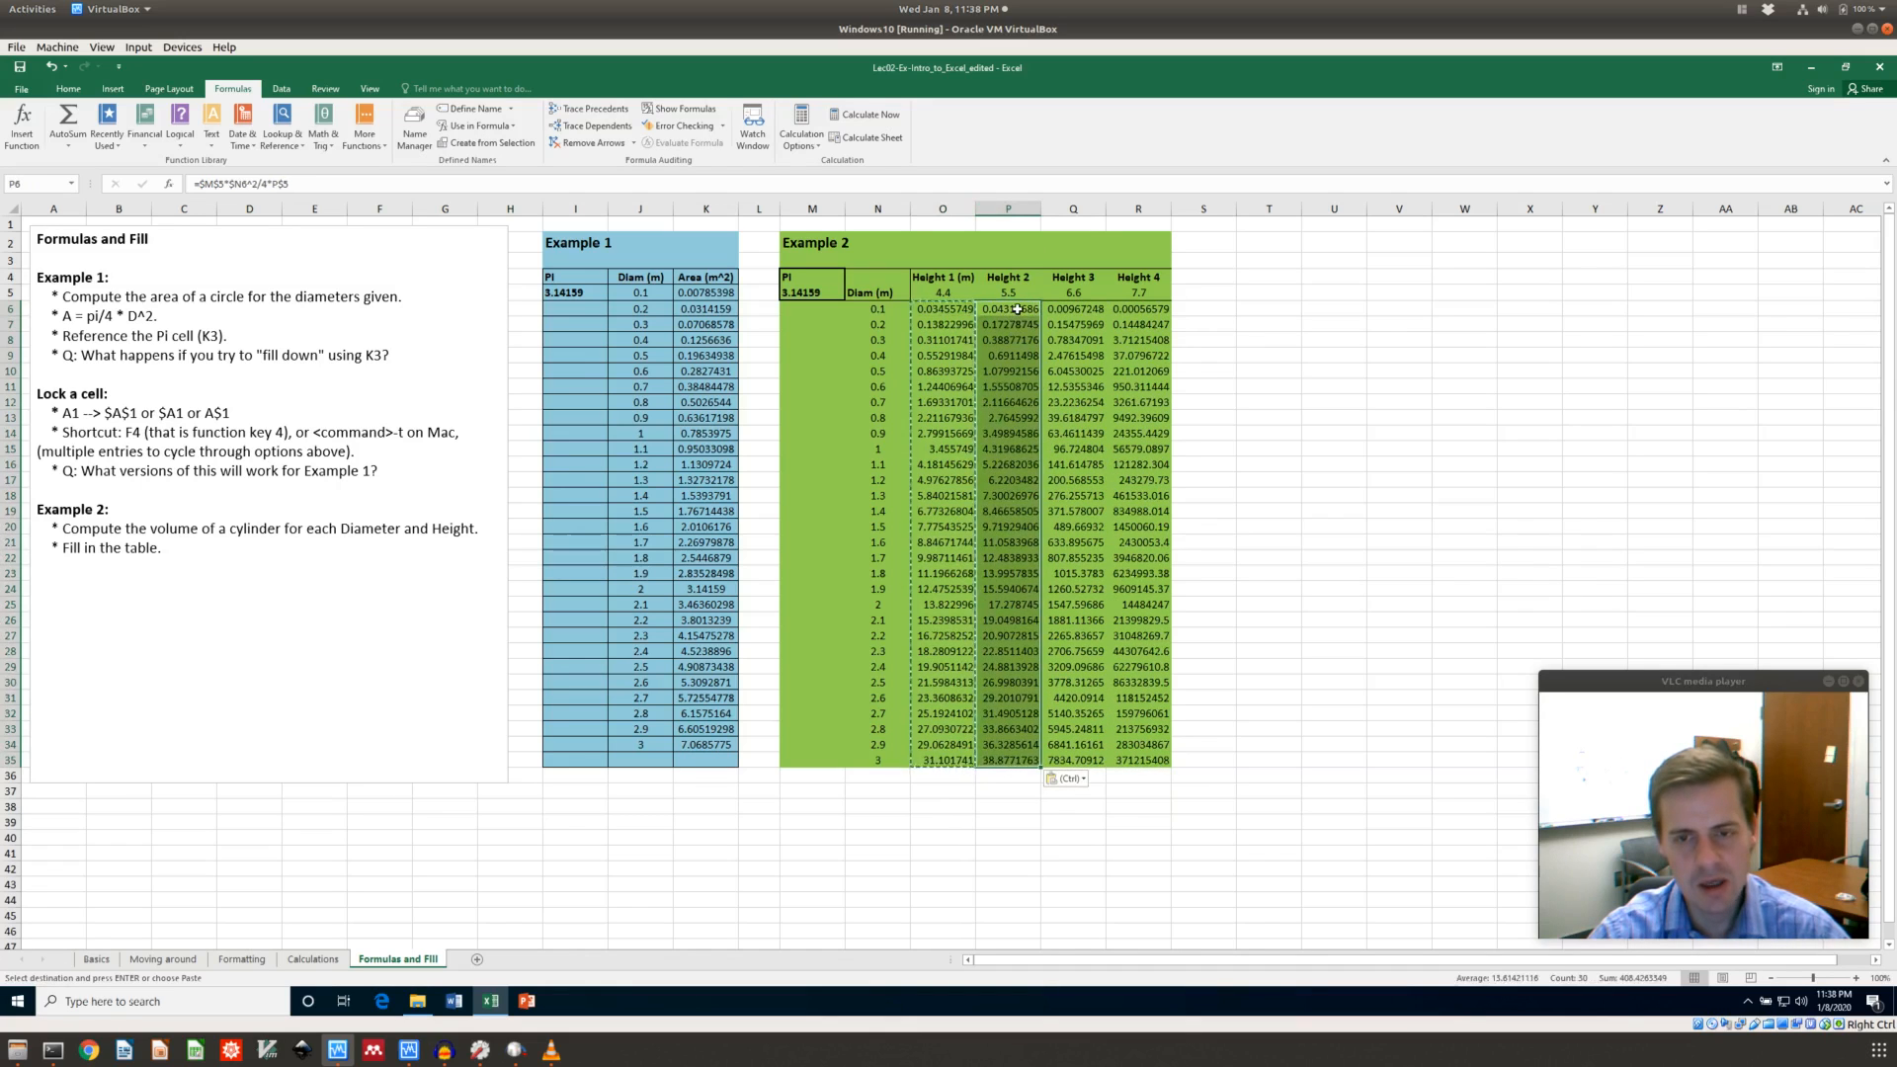
Check that the copied formula in P6 references the intended diameter and height cells
click(1017, 309)
key(F2)
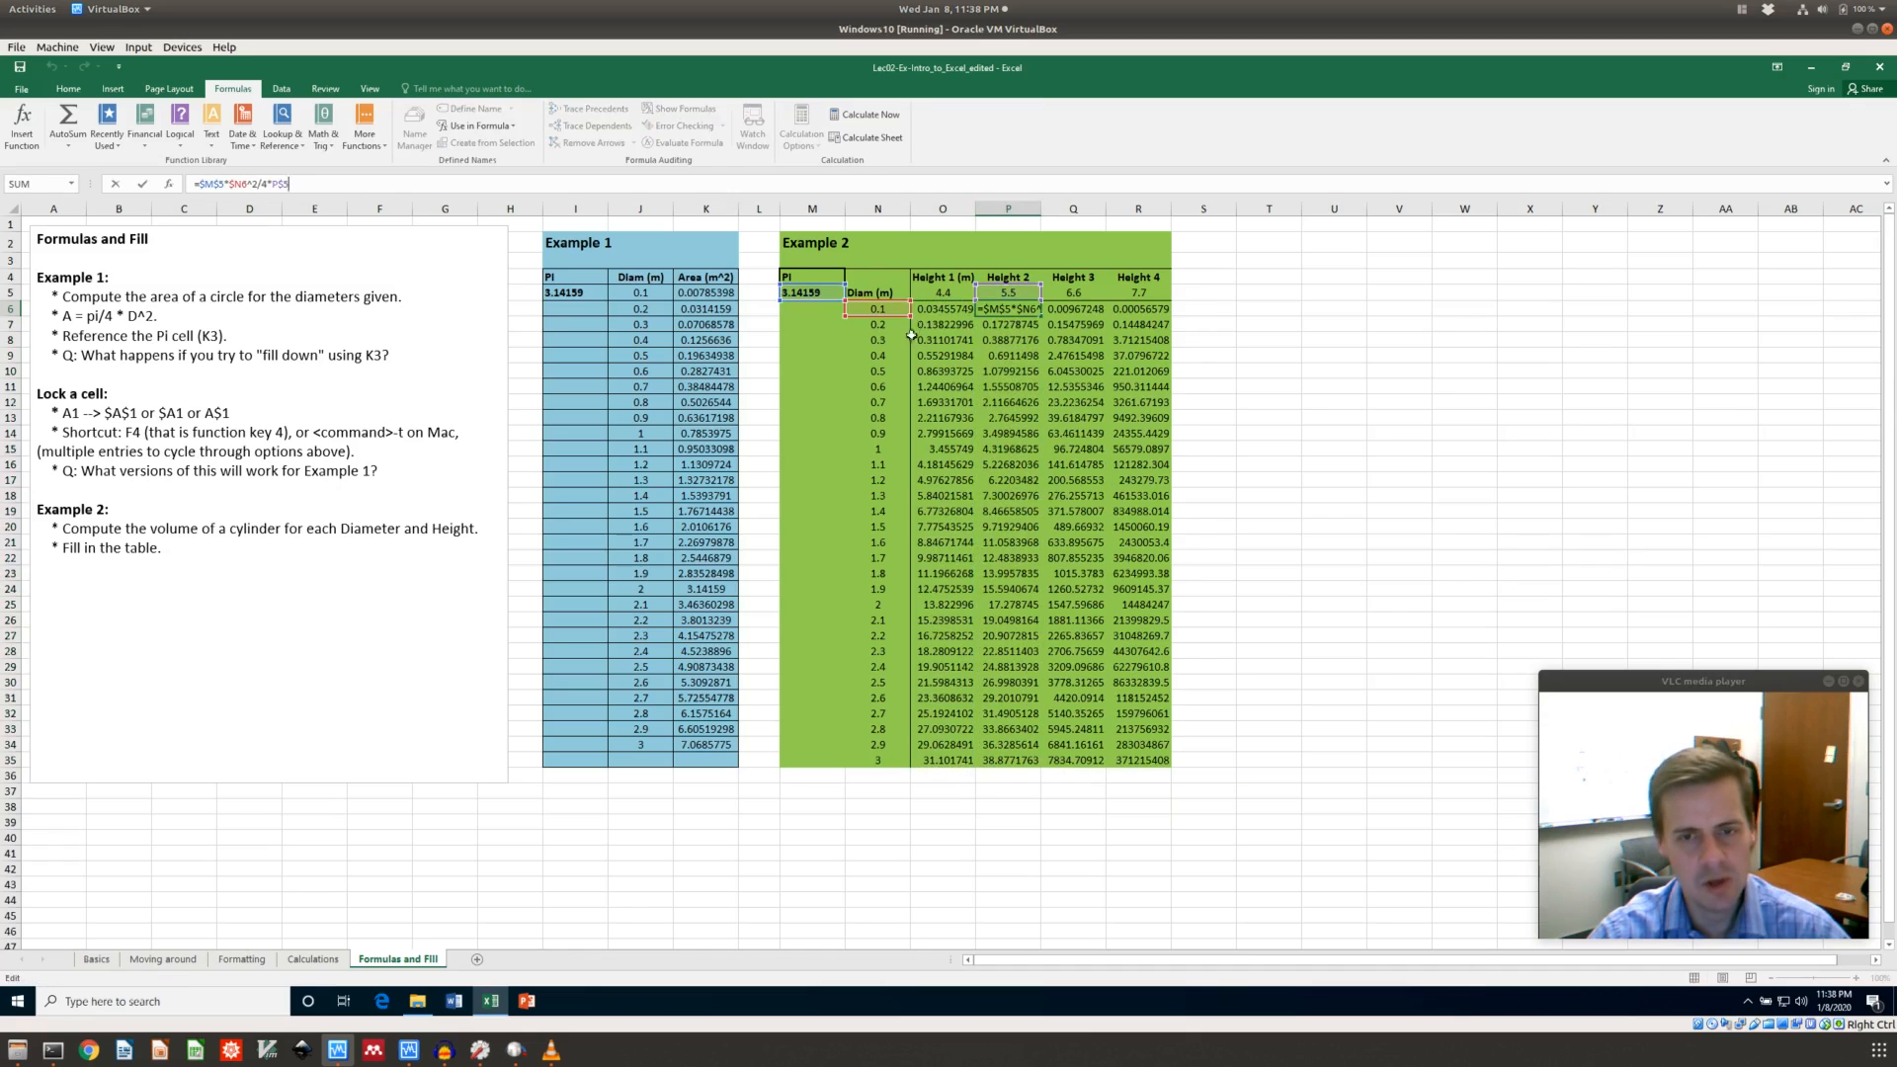
key(Escape)
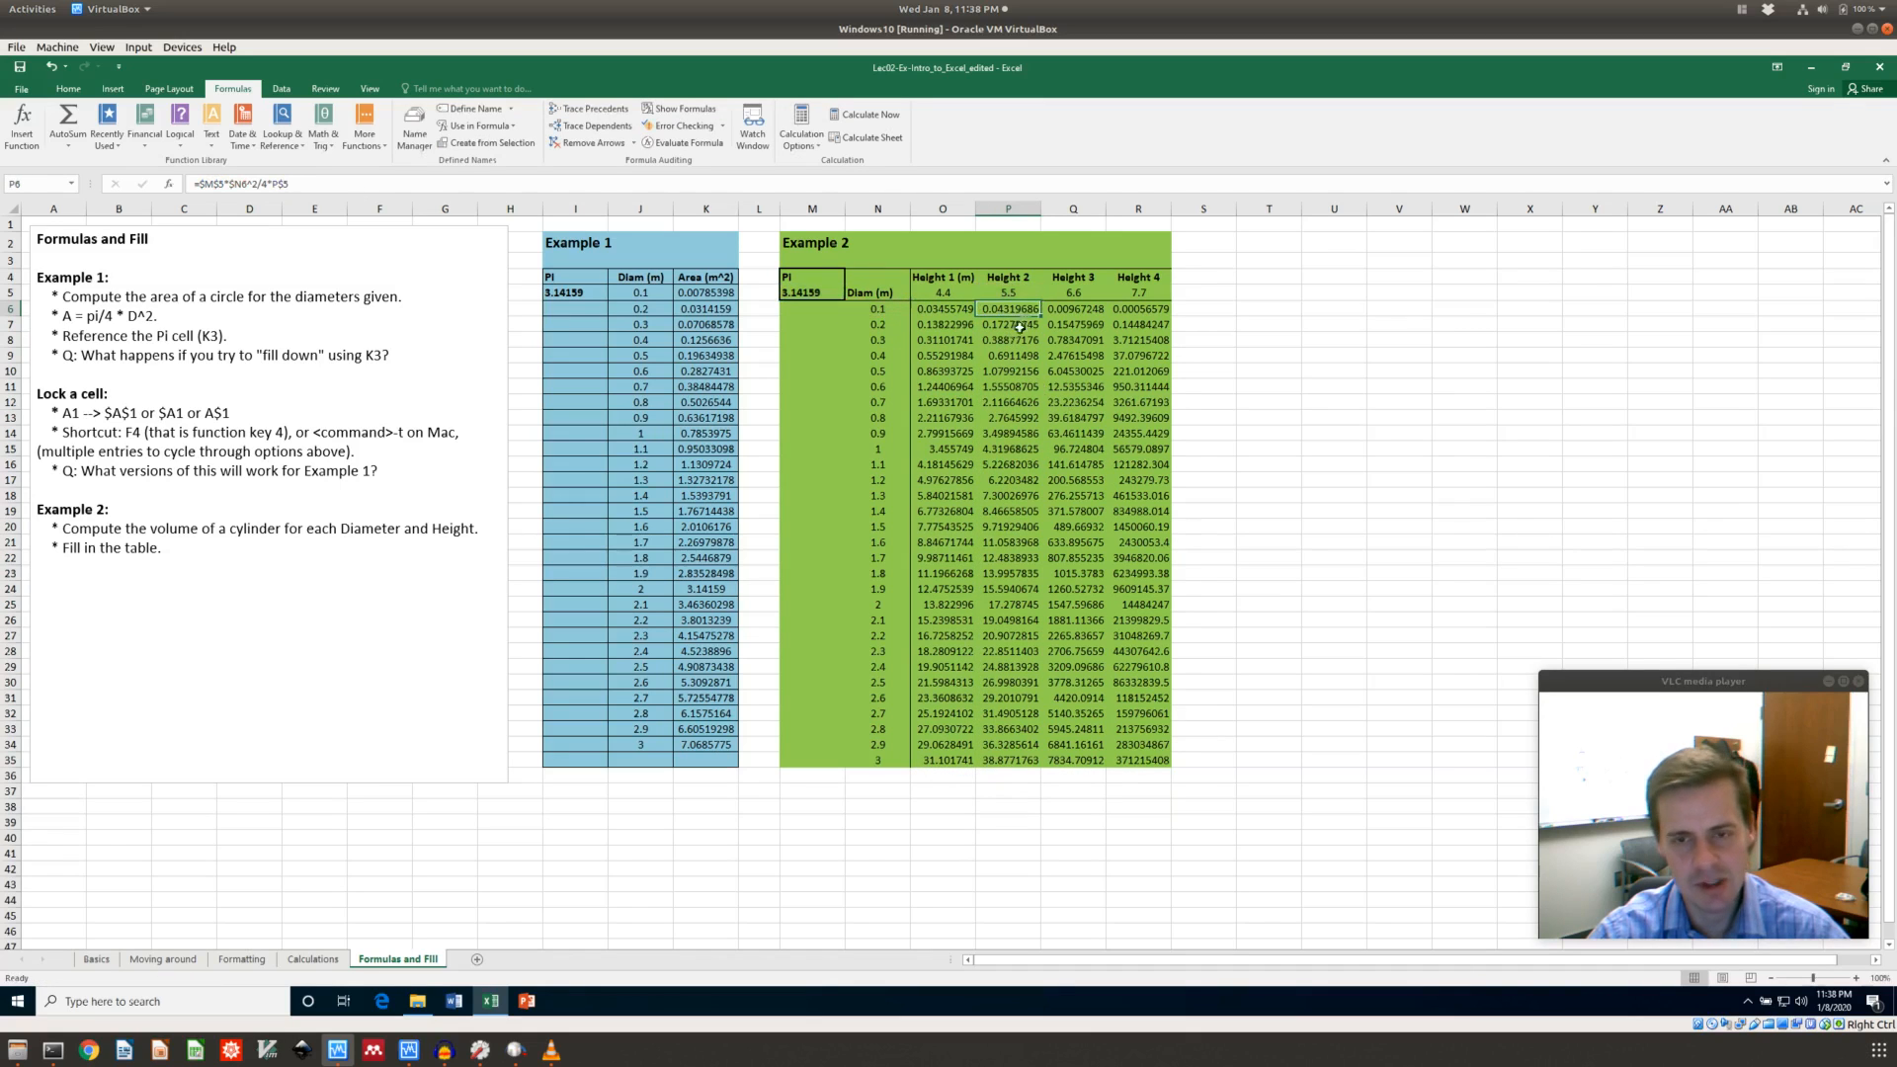
Extend the Height 2 volume formulas in P6:P35 across the Height 3 and Height 4 columns, through R35
double_click(1043, 314)
key(ctrl+c)
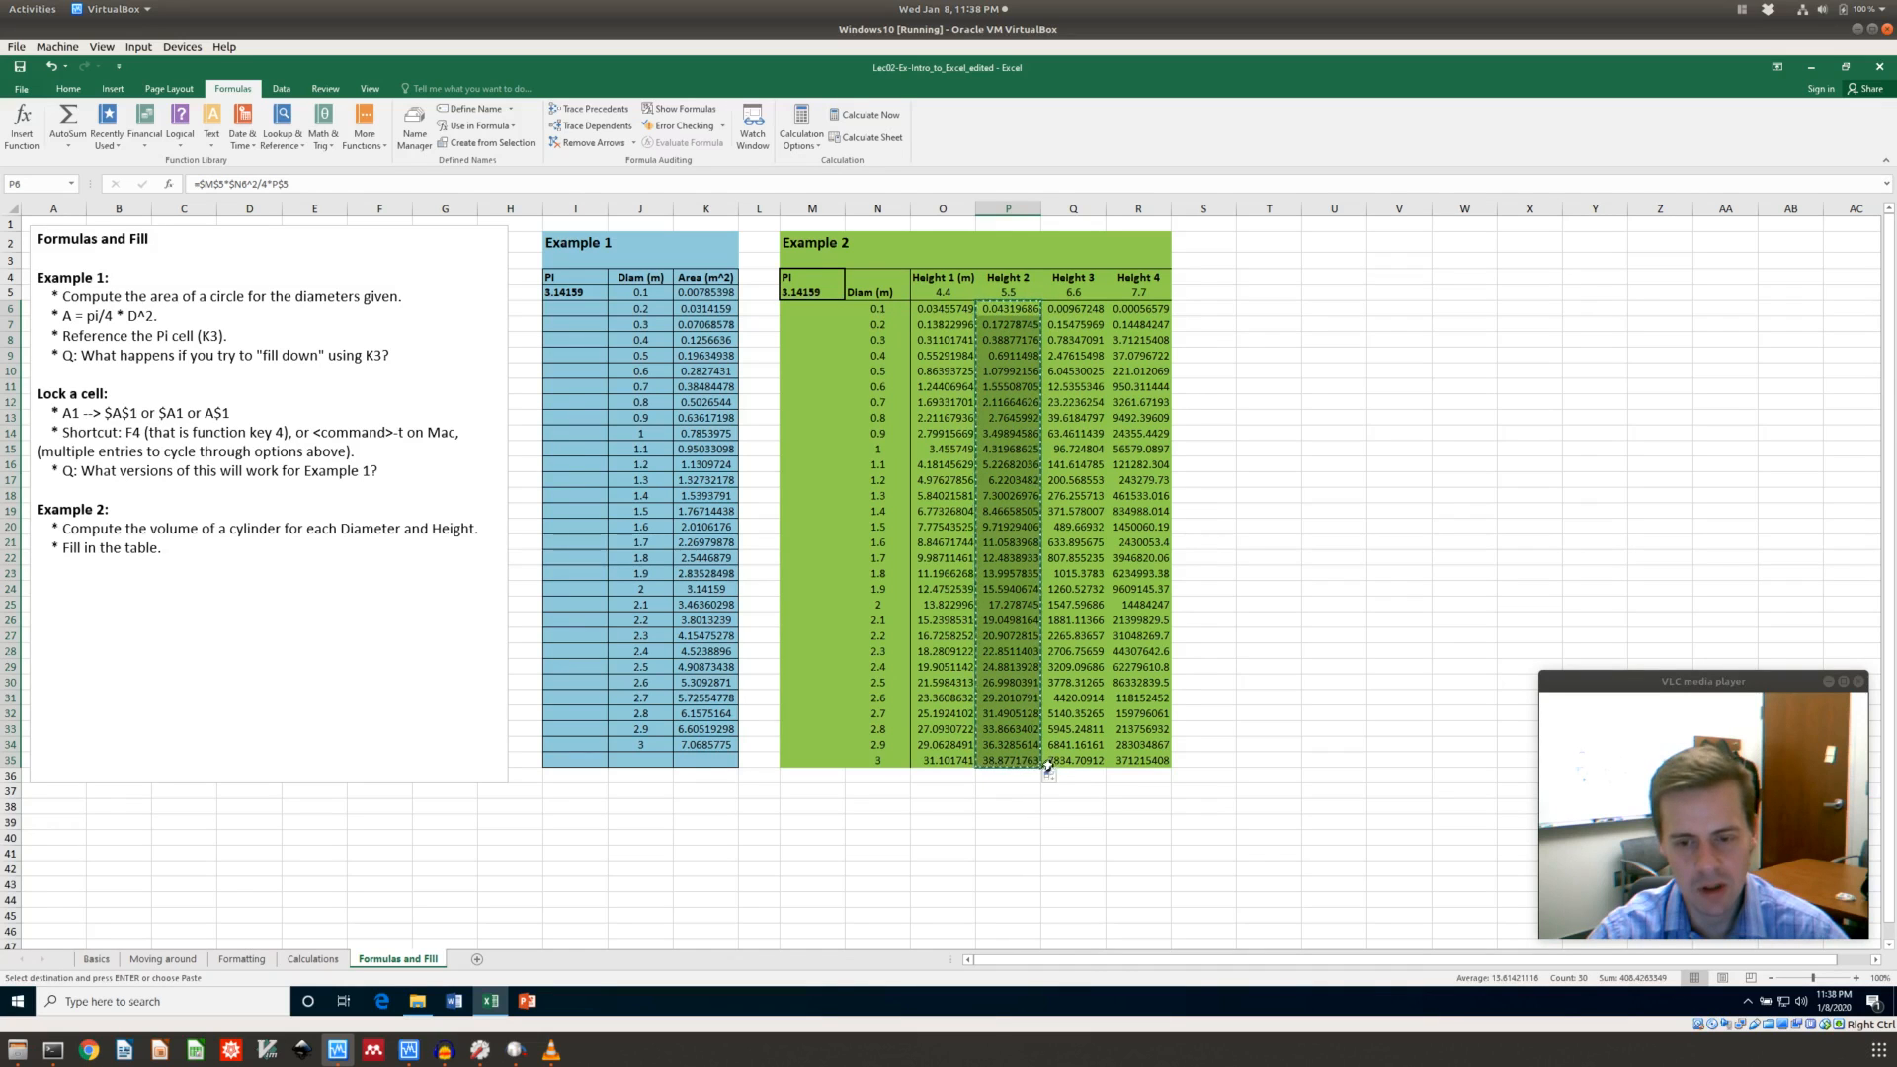
drag(1047, 767, 1152, 758)
click(1126, 463)
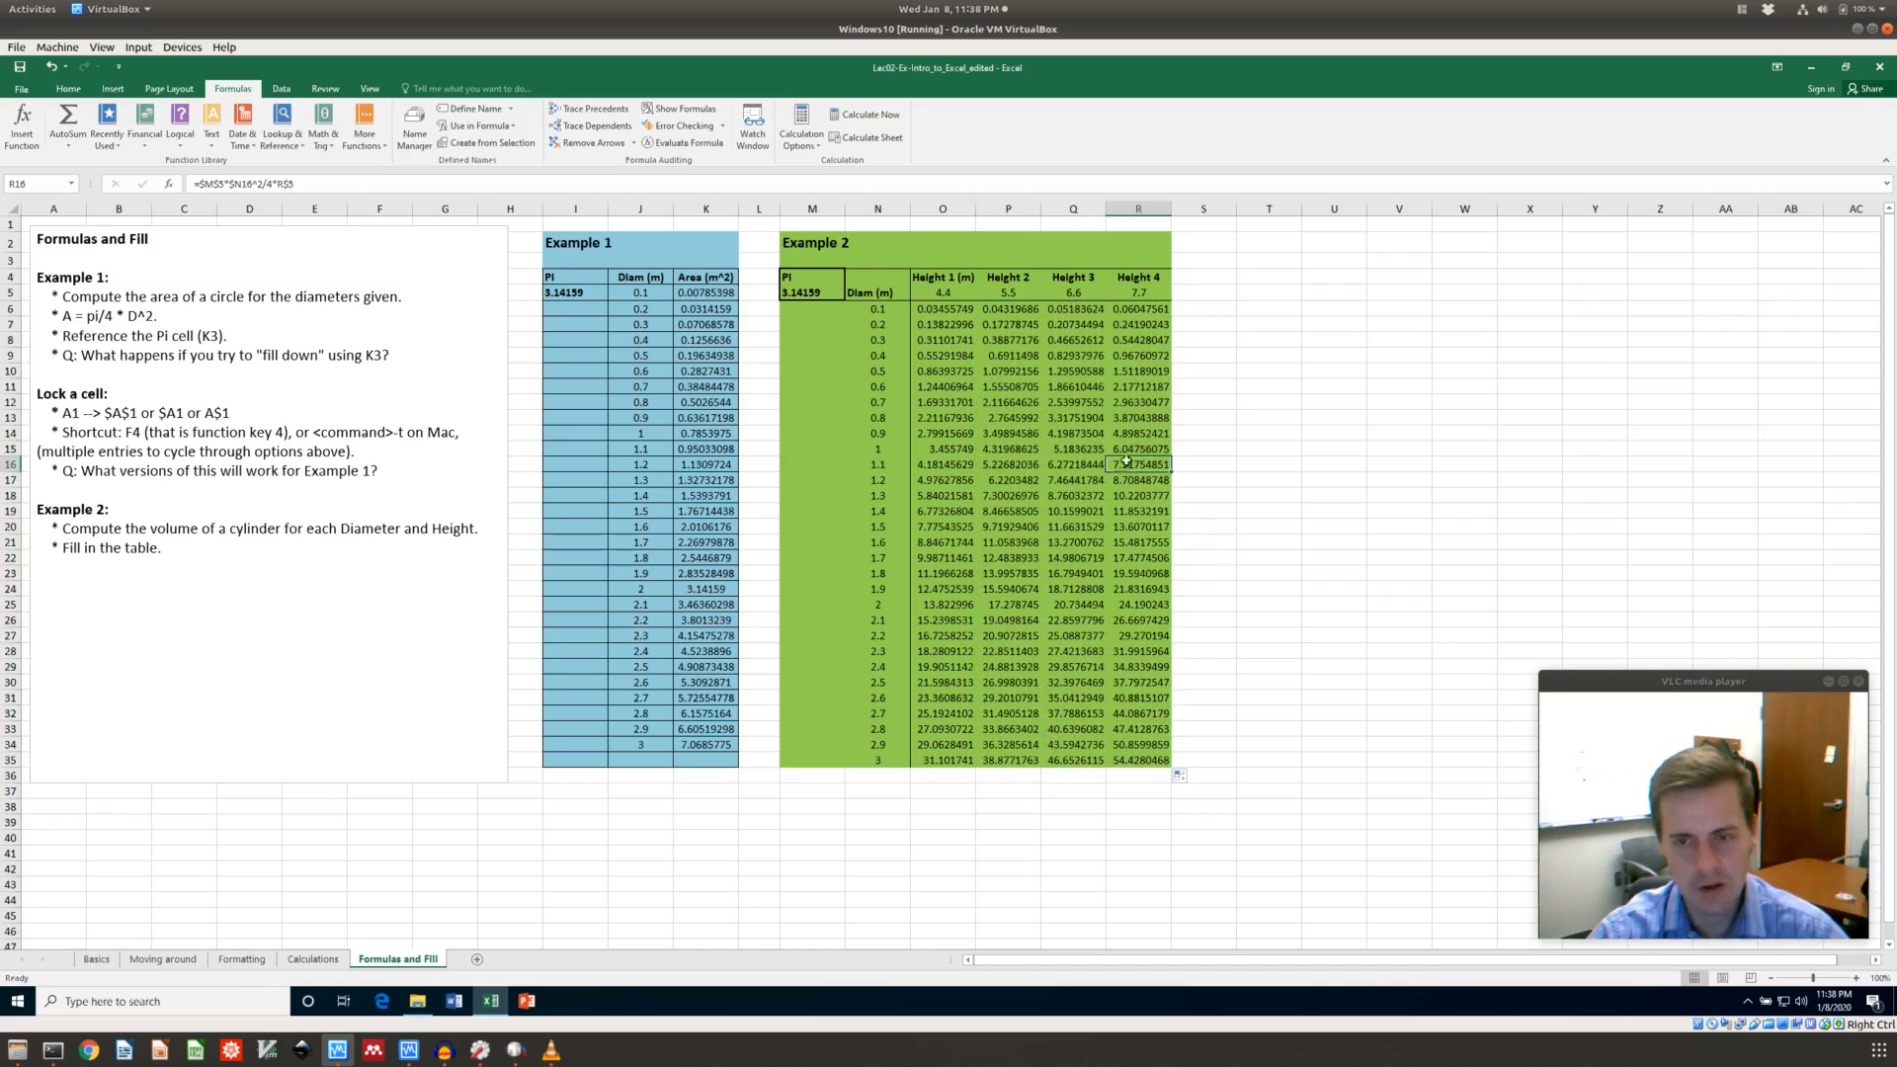
Inspect the cell references used by the filled formula in R6
click(1131, 309)
click(375, 186)
key(Escape)
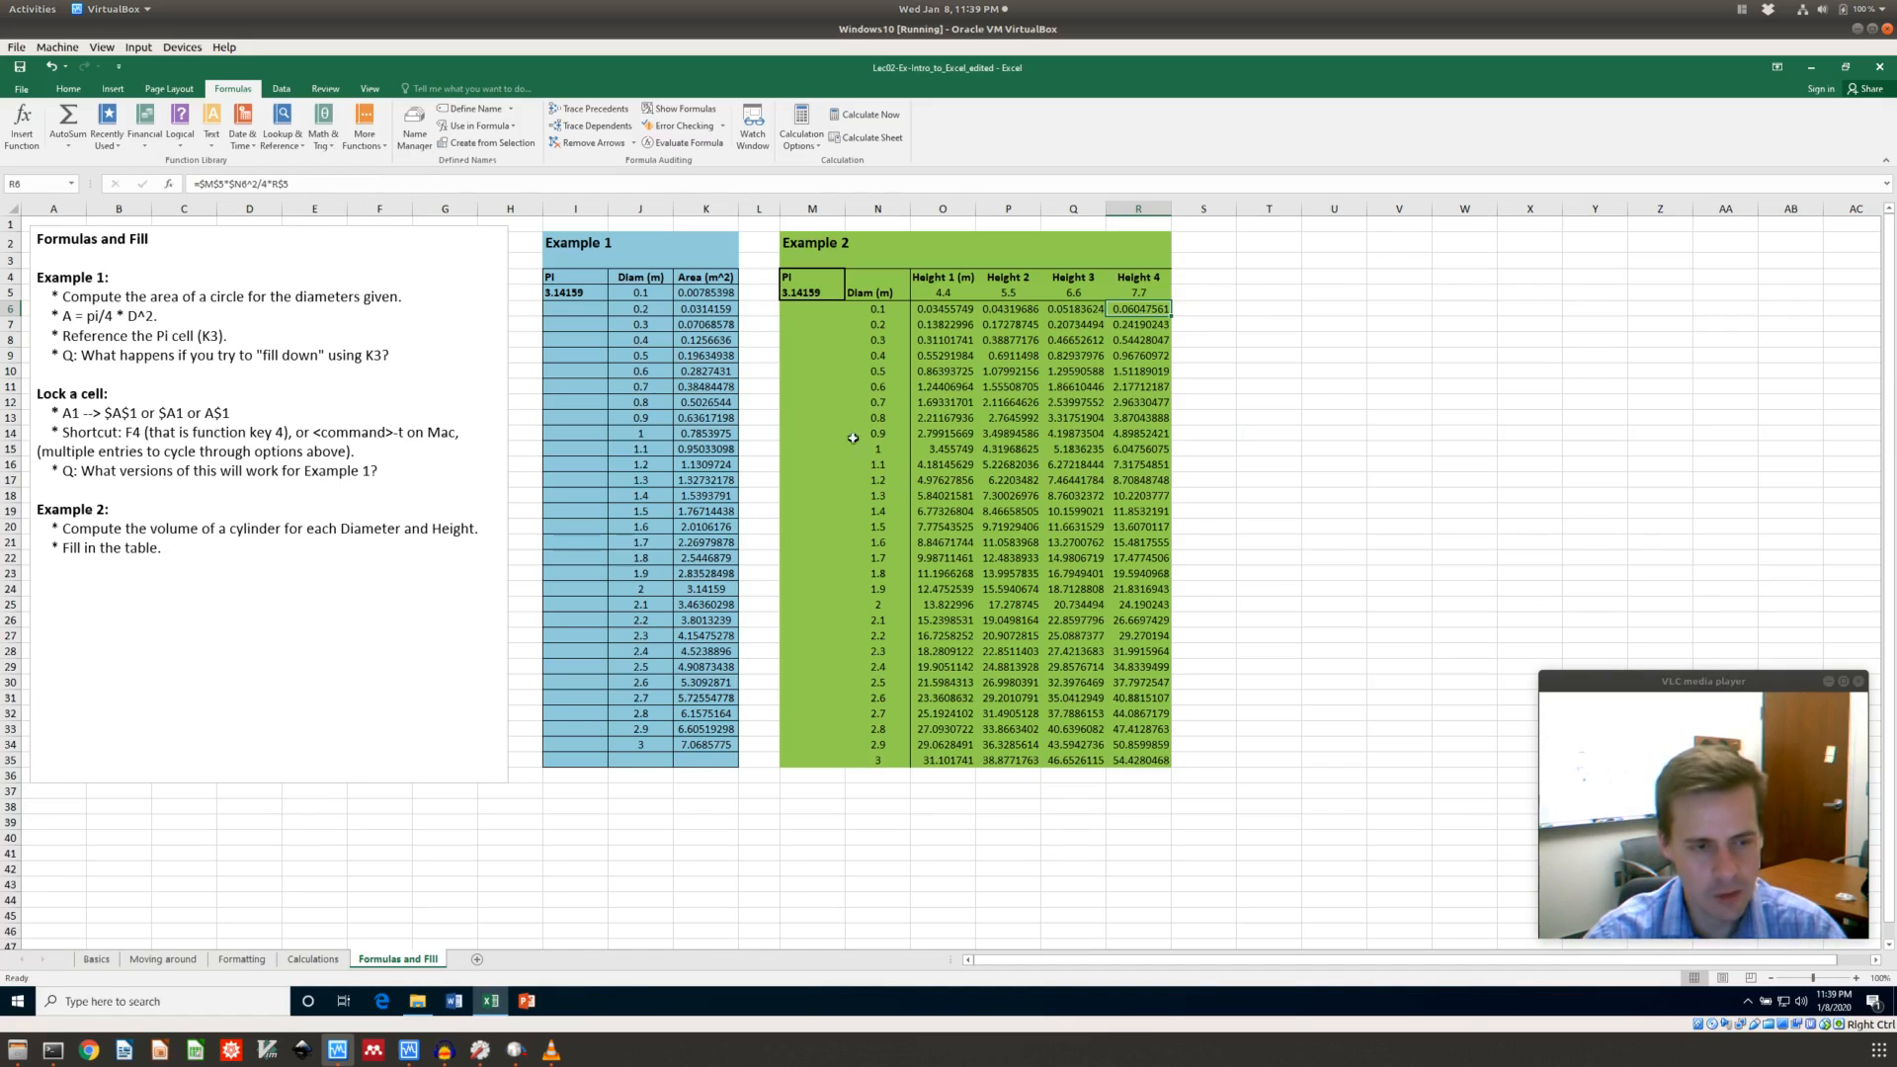
Look back through the Calculations, Formatting and Moving around worksheets, ending on the Basics worksheet
click(954, 374)
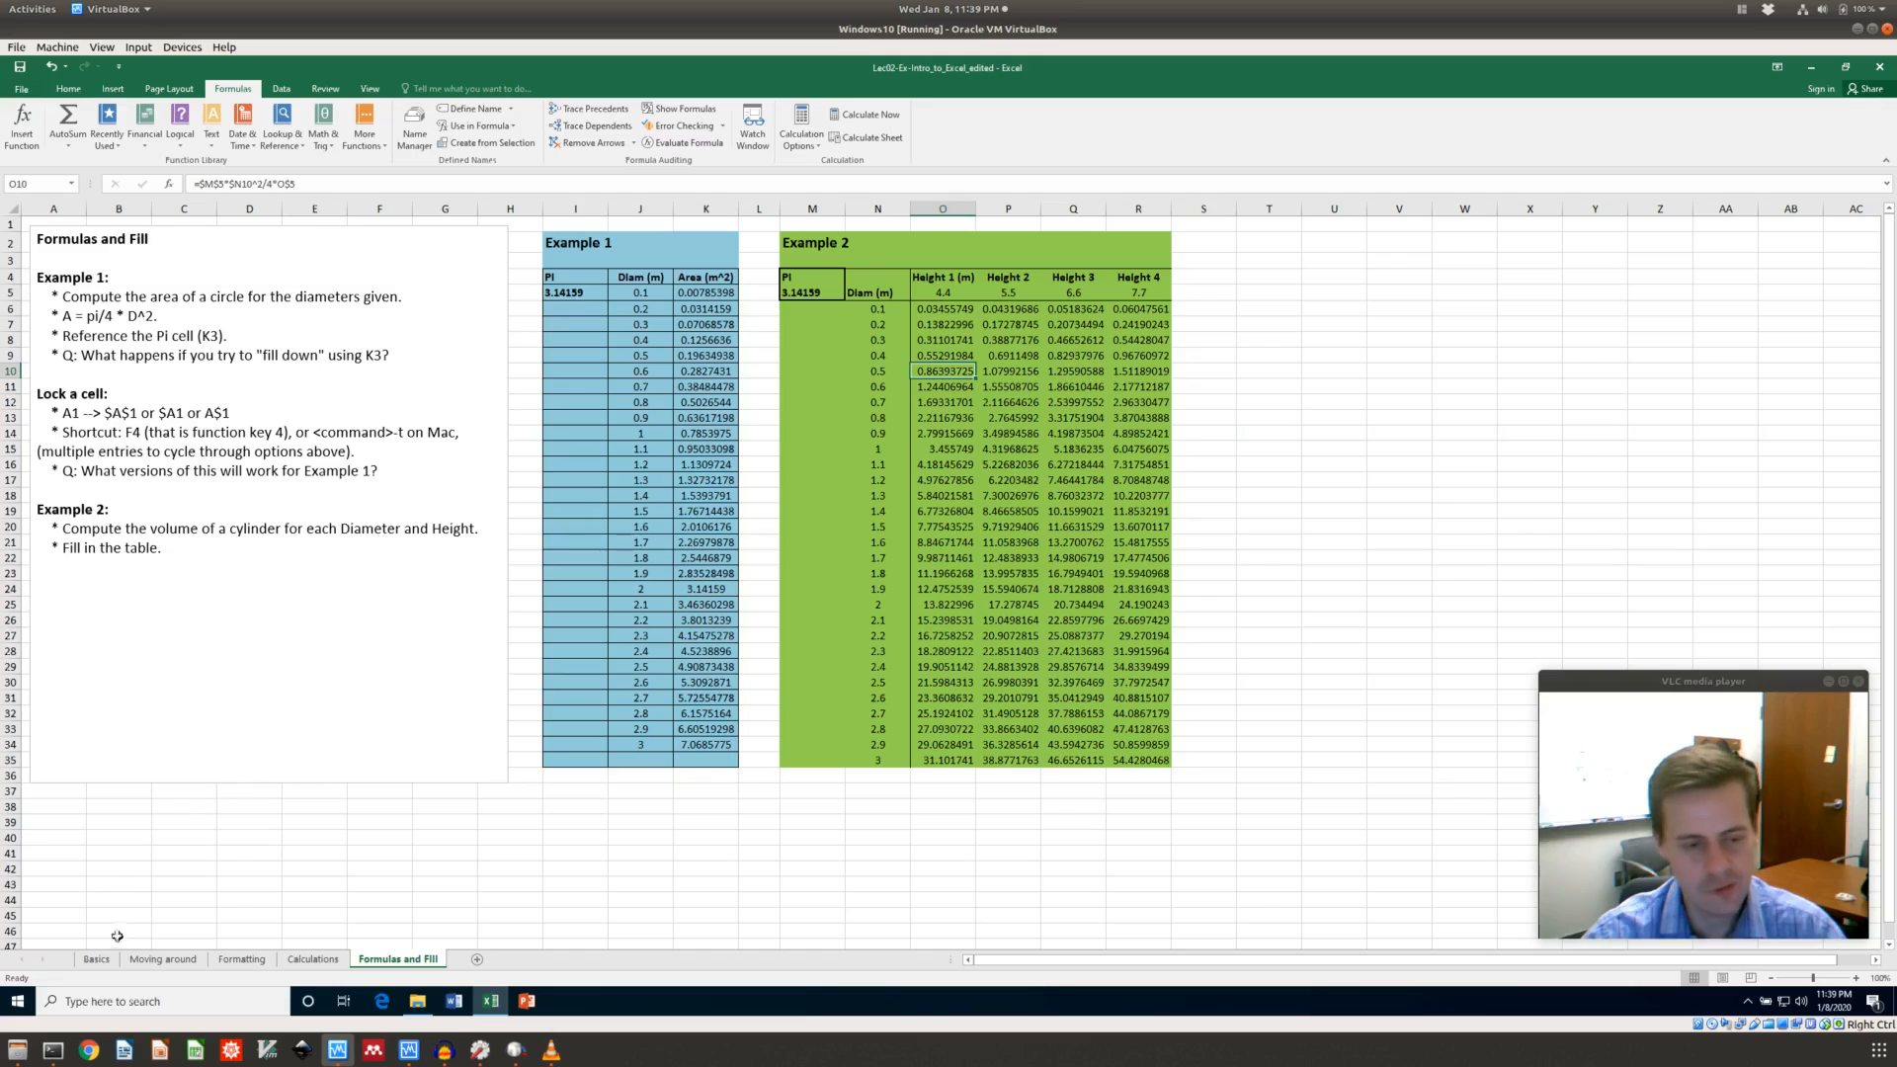
click(96, 959)
click(416, 959)
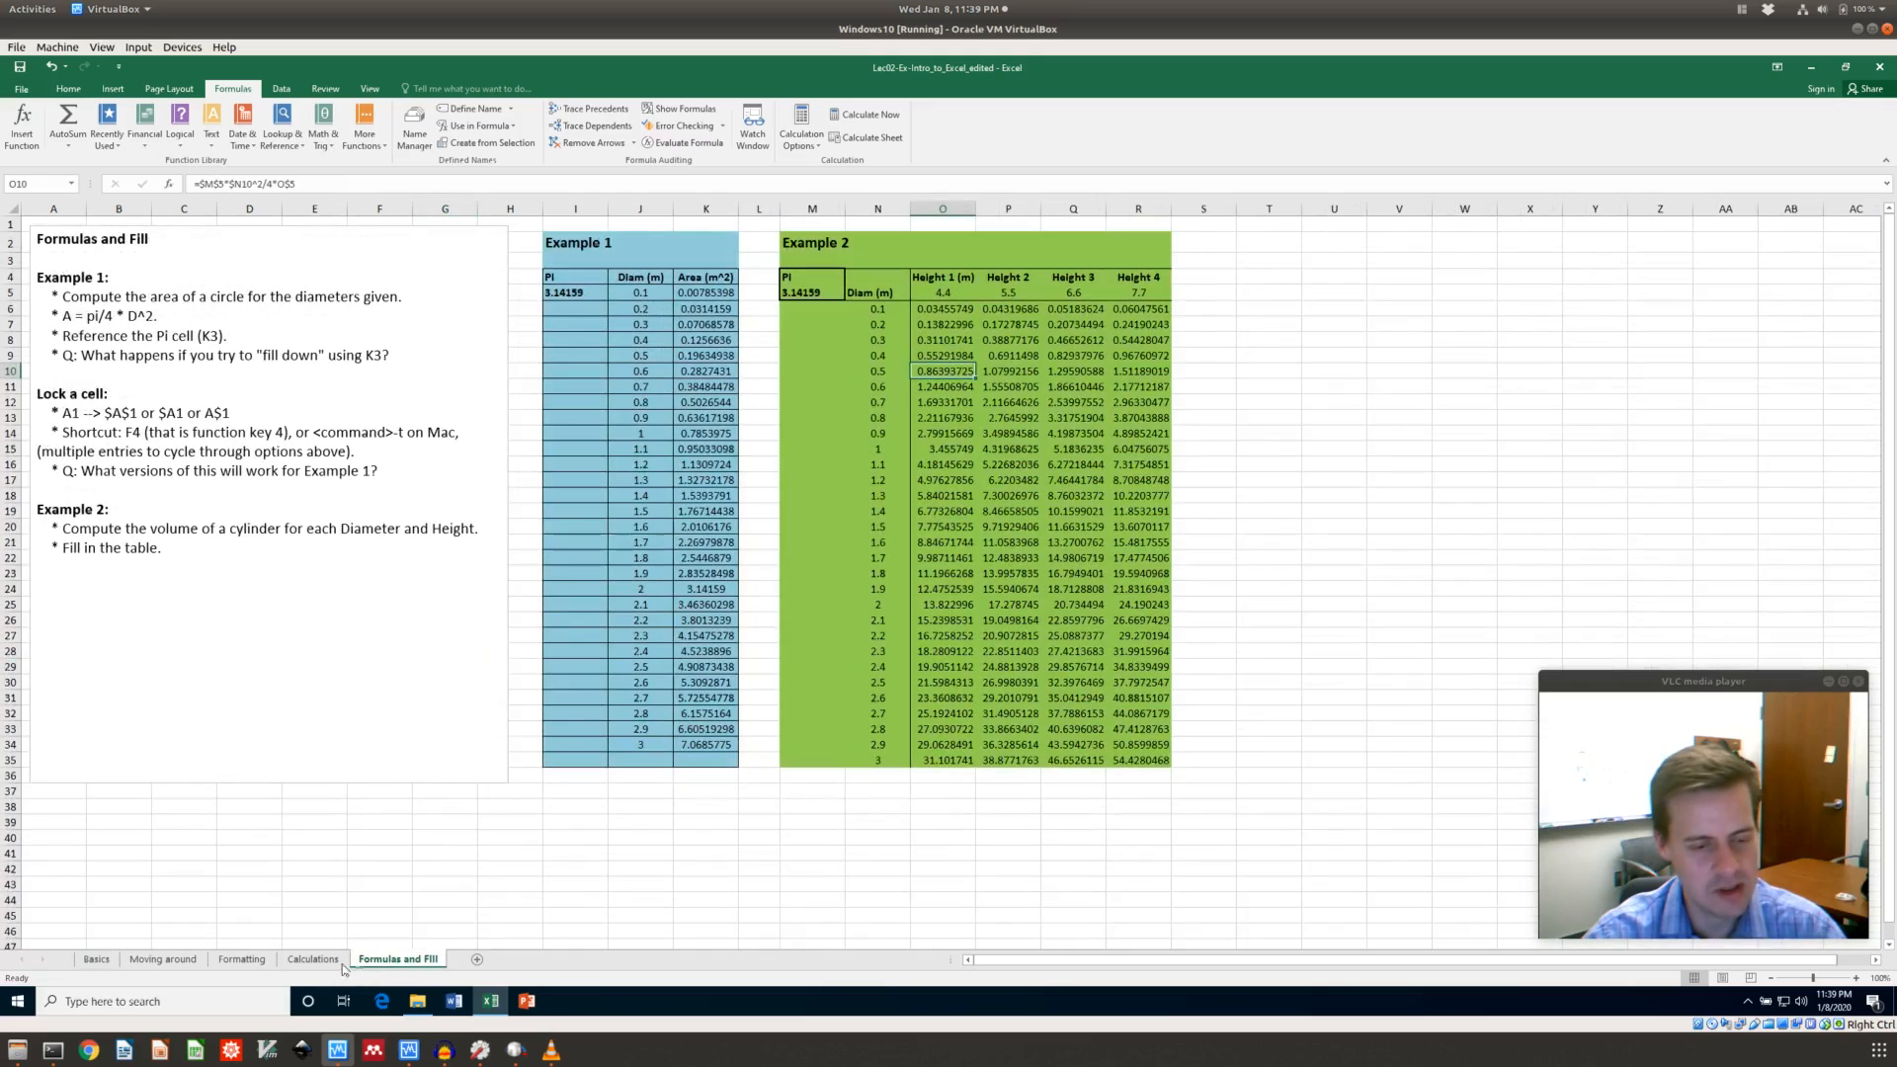
click(312, 960)
click(241, 959)
click(138, 959)
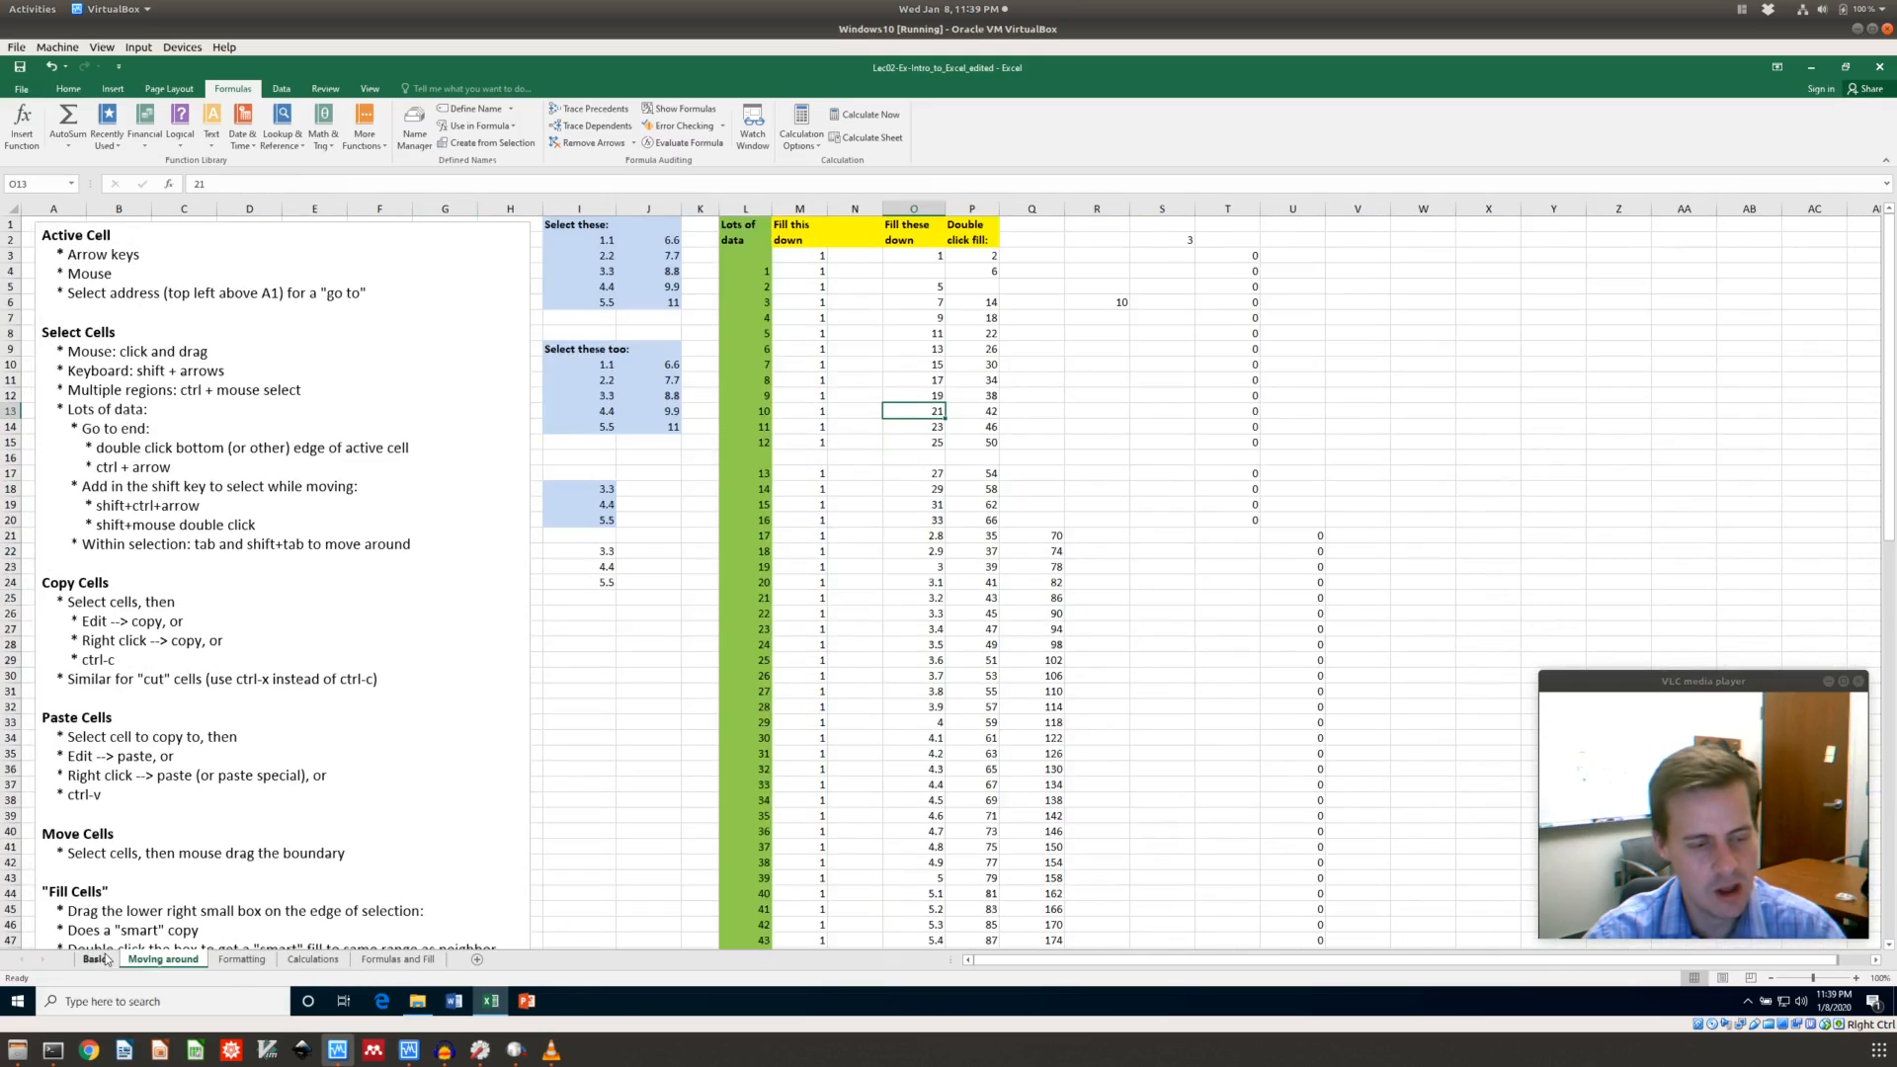
click(103, 960)
click(568, 568)
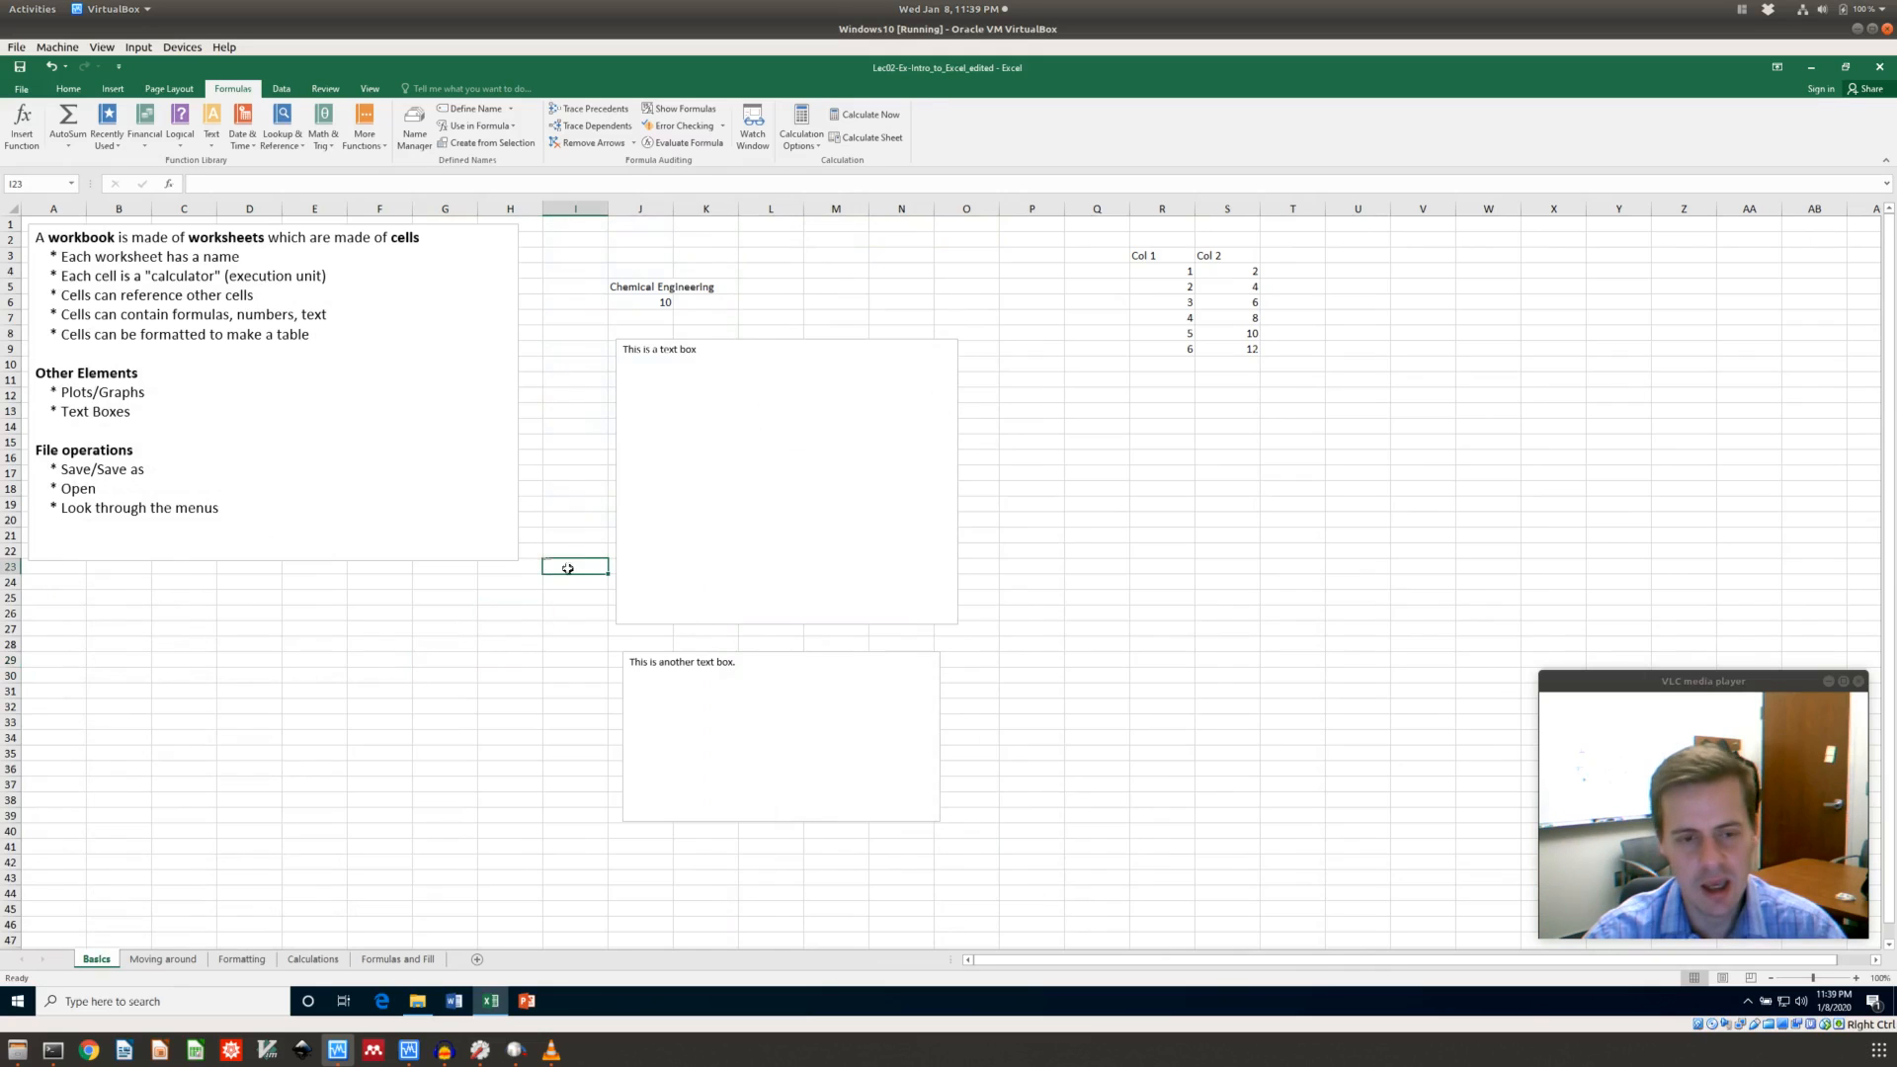